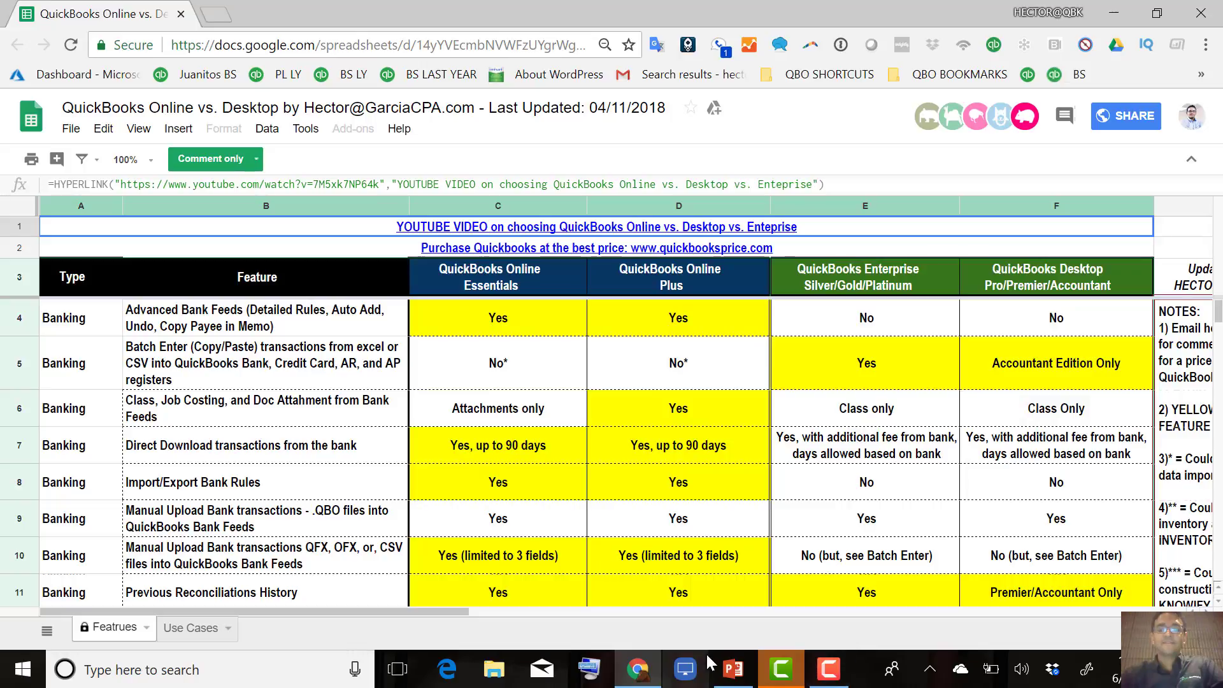
- Switch to PowerPoint and display slide 8, Inventory Features
click(732, 669)
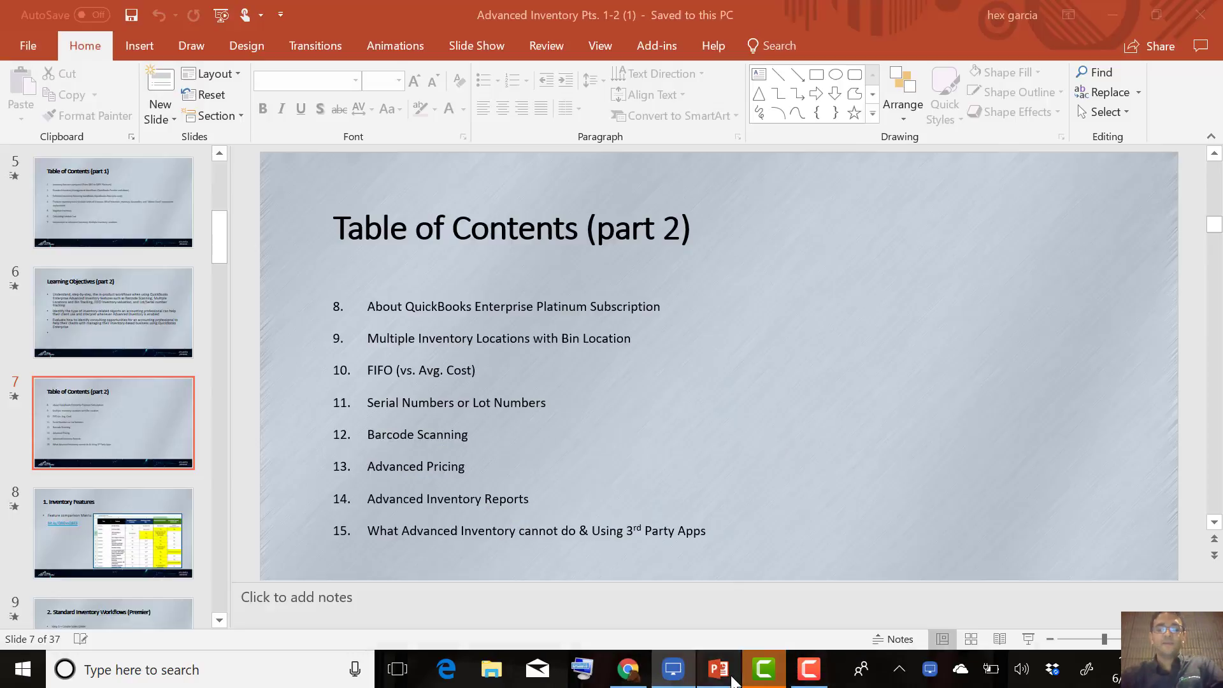
click(184, 511)
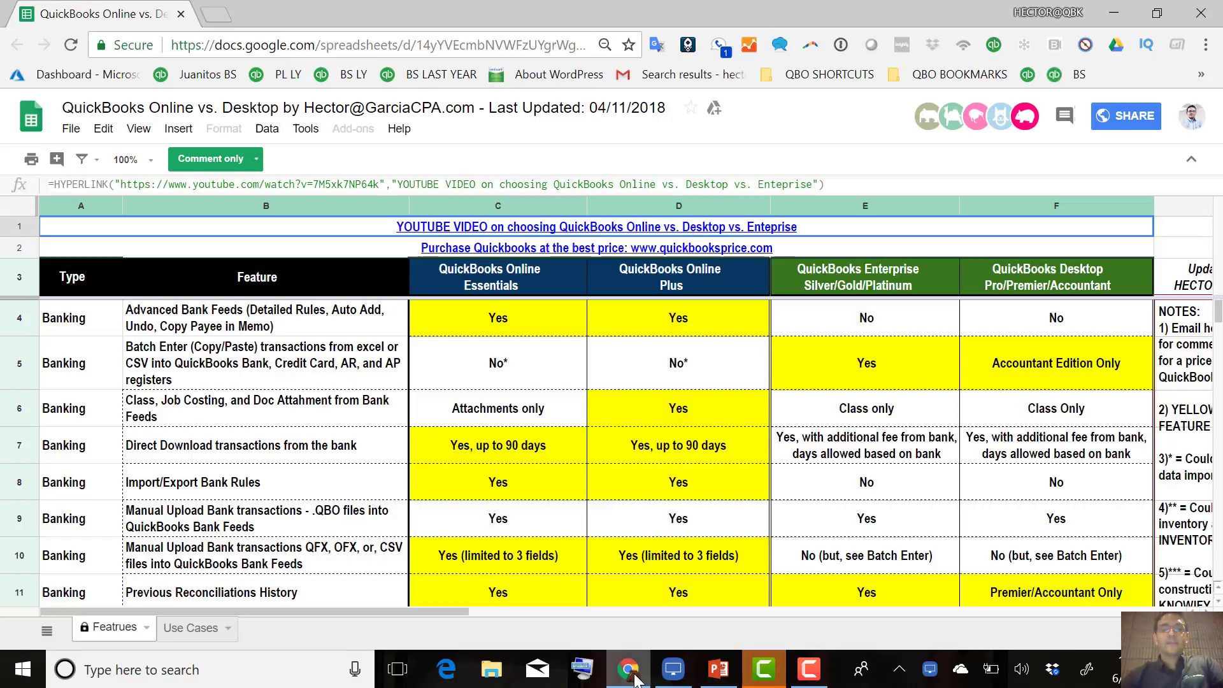
- Switch to Chrome, examine the QuickBooks Online vs. Desktop feature comparison sheet from its Type header, and close the browser
click(627, 669)
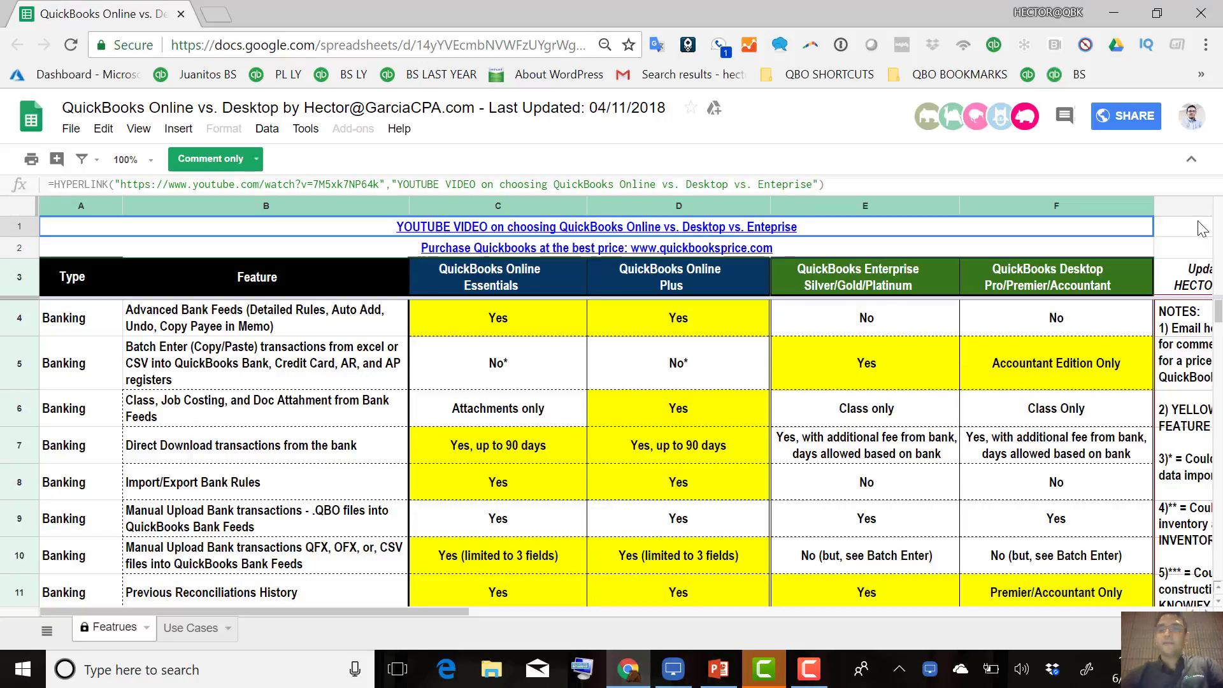
drag(1218, 319, 1214, 287)
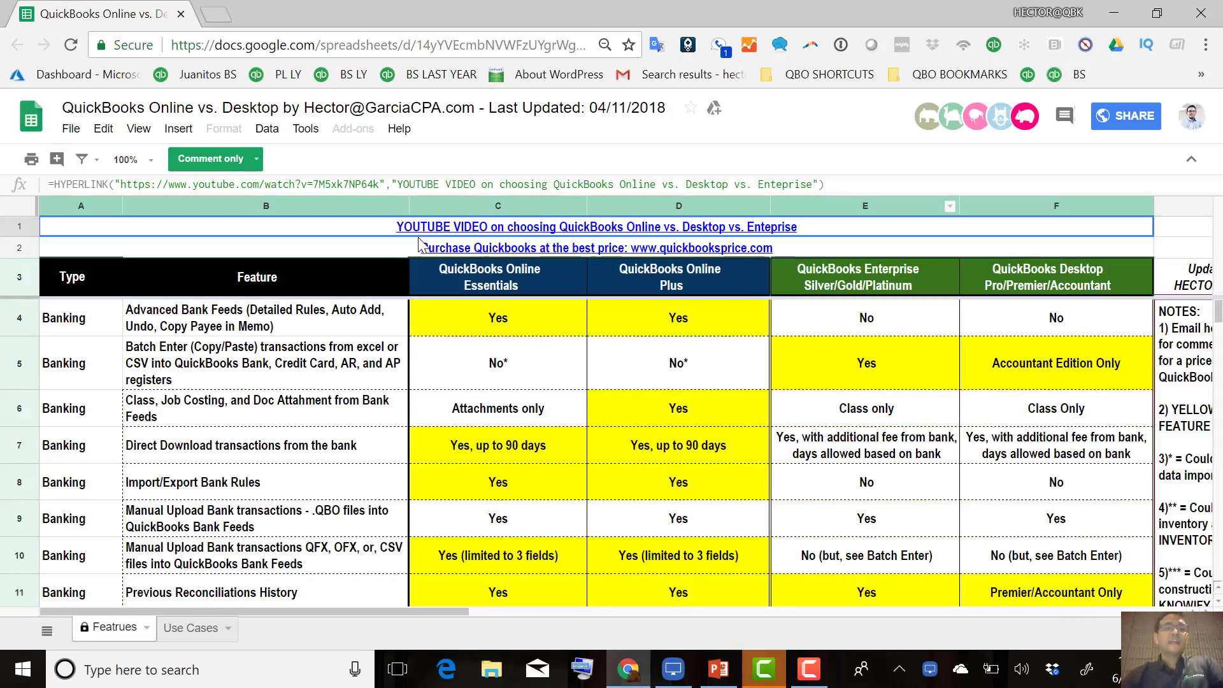
click(99, 284)
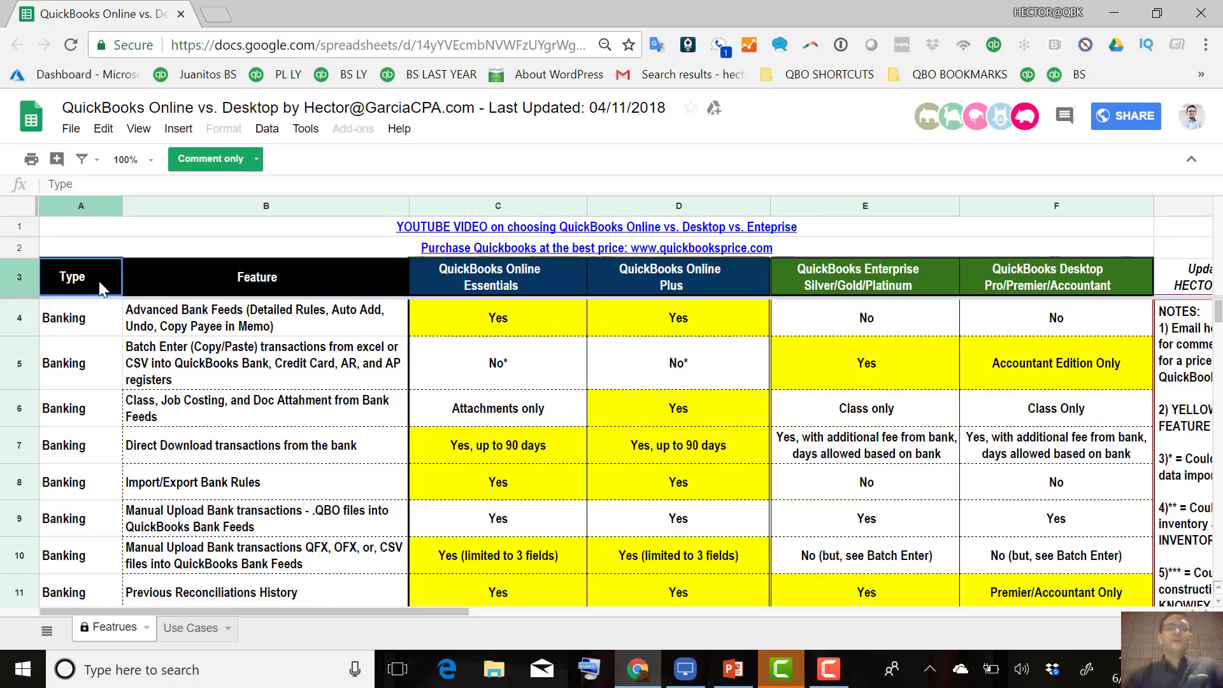
click(1202, 12)
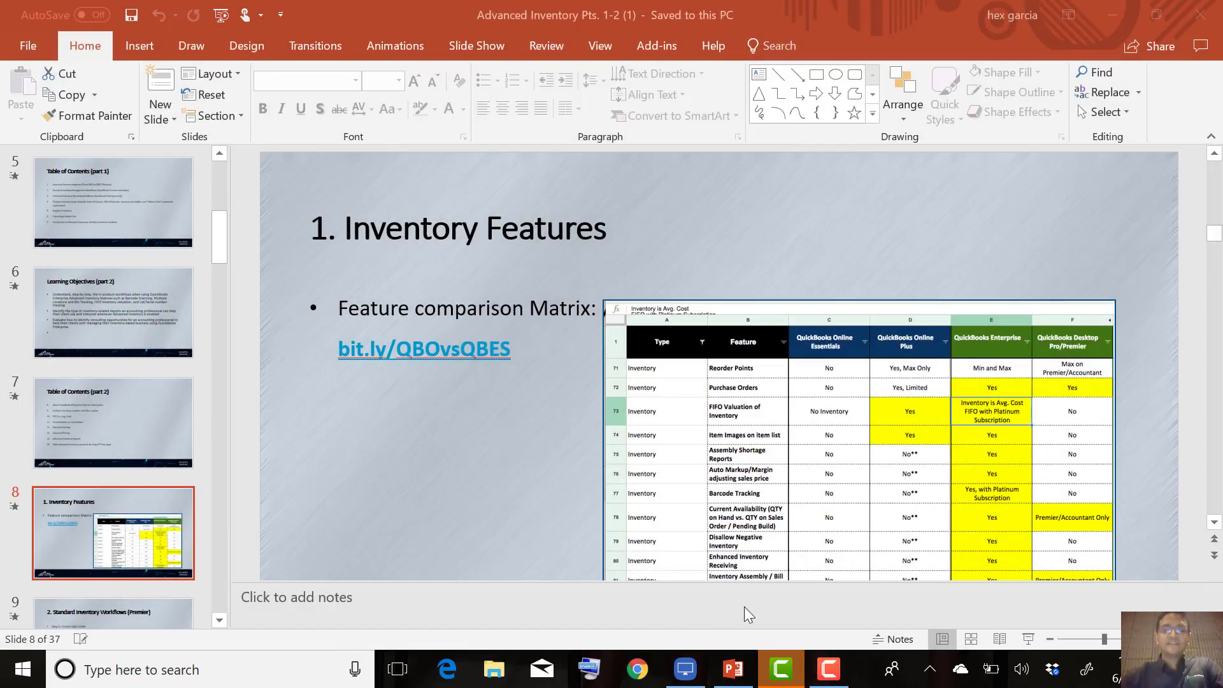
- Start the slide show from the Inventory Features slide and advance to the Standard Inventory Workflows (Premier) slide
click(1028, 643)
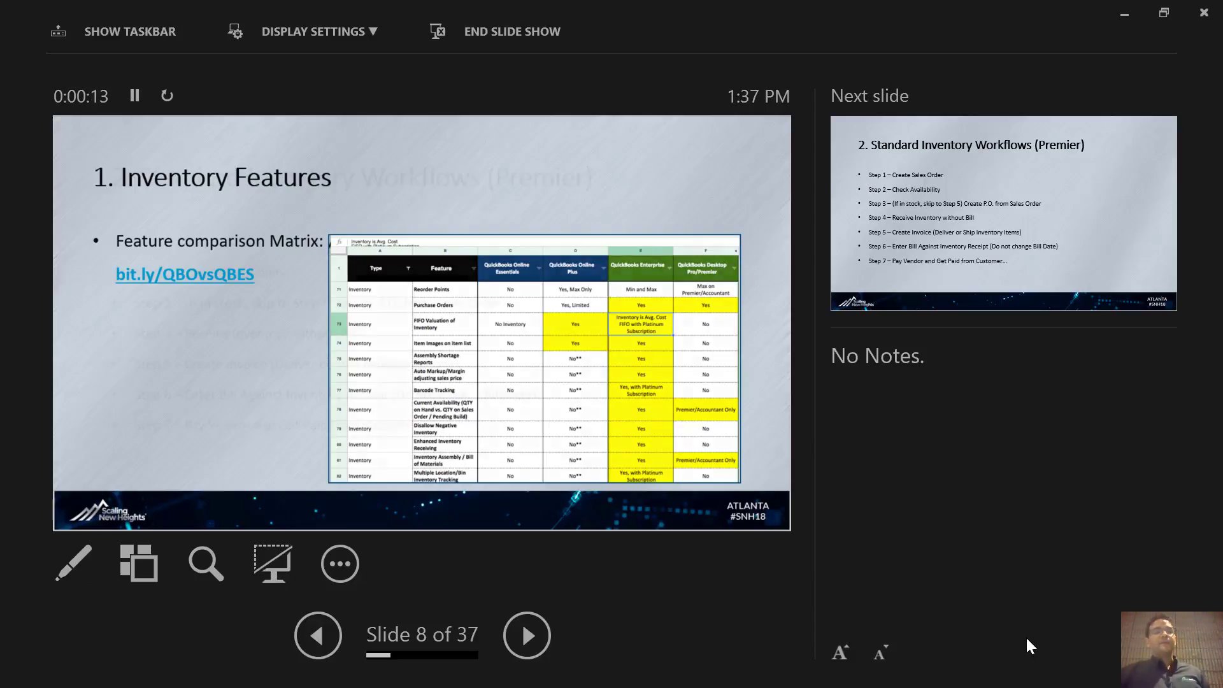
key(Right)
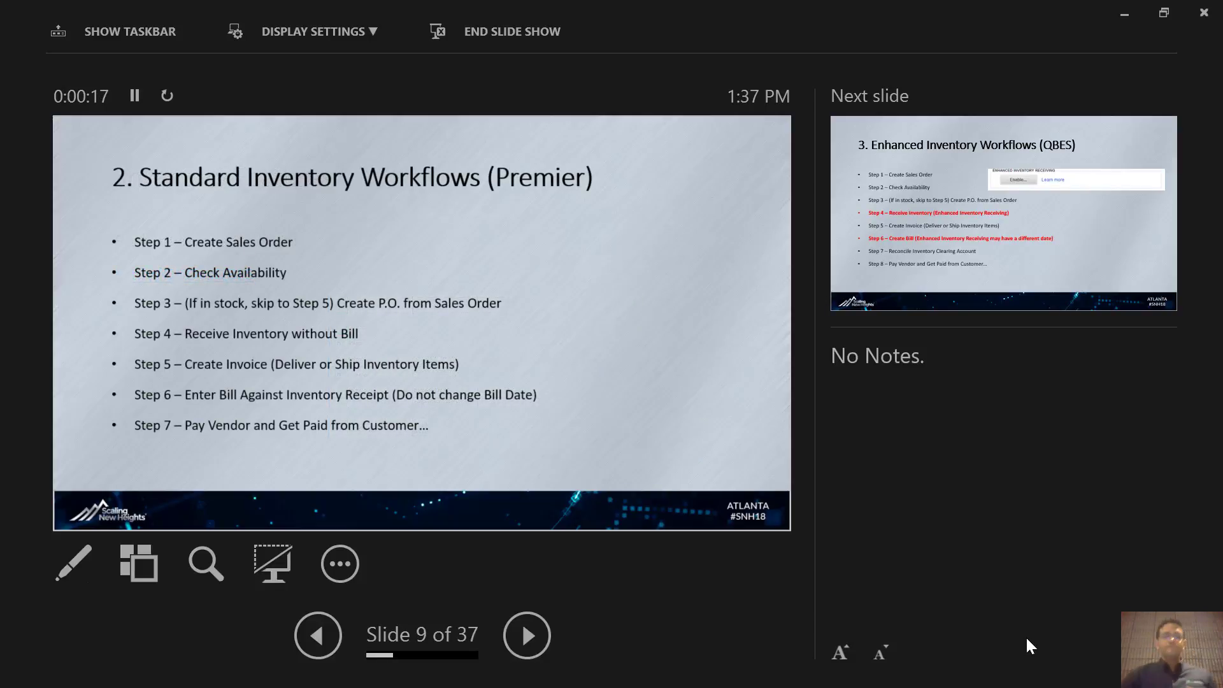
key(super+Tab)
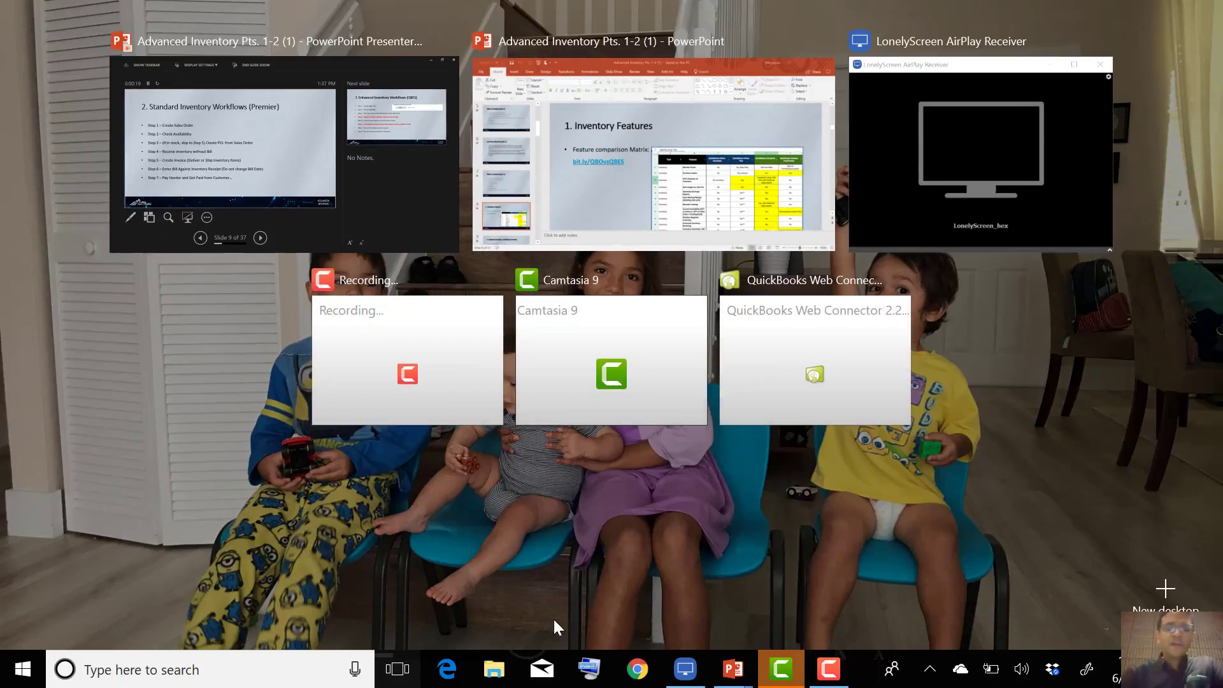
click(401, 593)
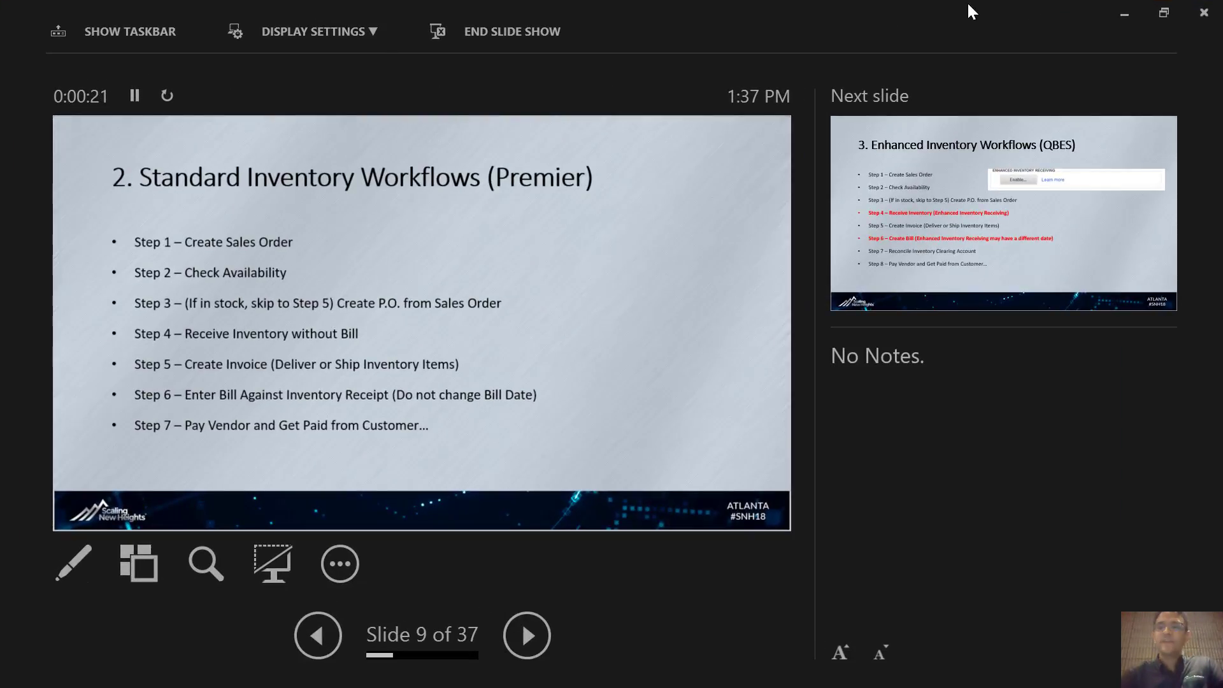
- Minimize the presentation windows and close the LonelyScreen AirPlay Receiver together with its subscription web page
click(1117, 18)
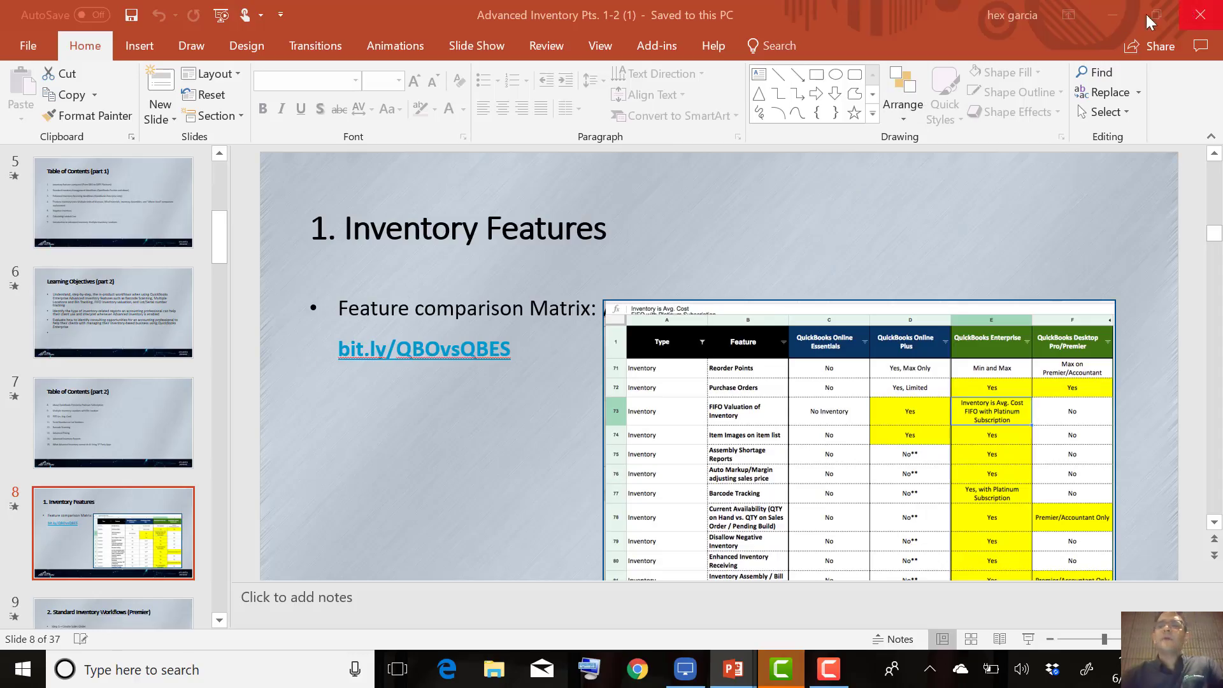
click(1107, 12)
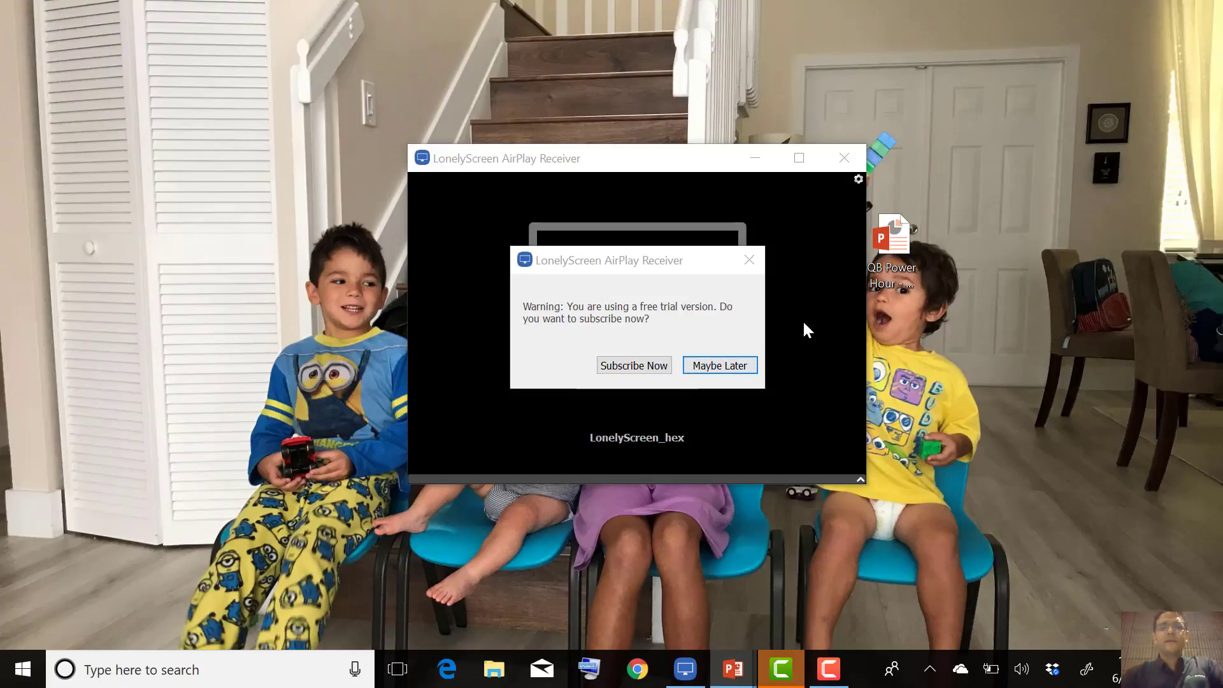
click(632, 364)
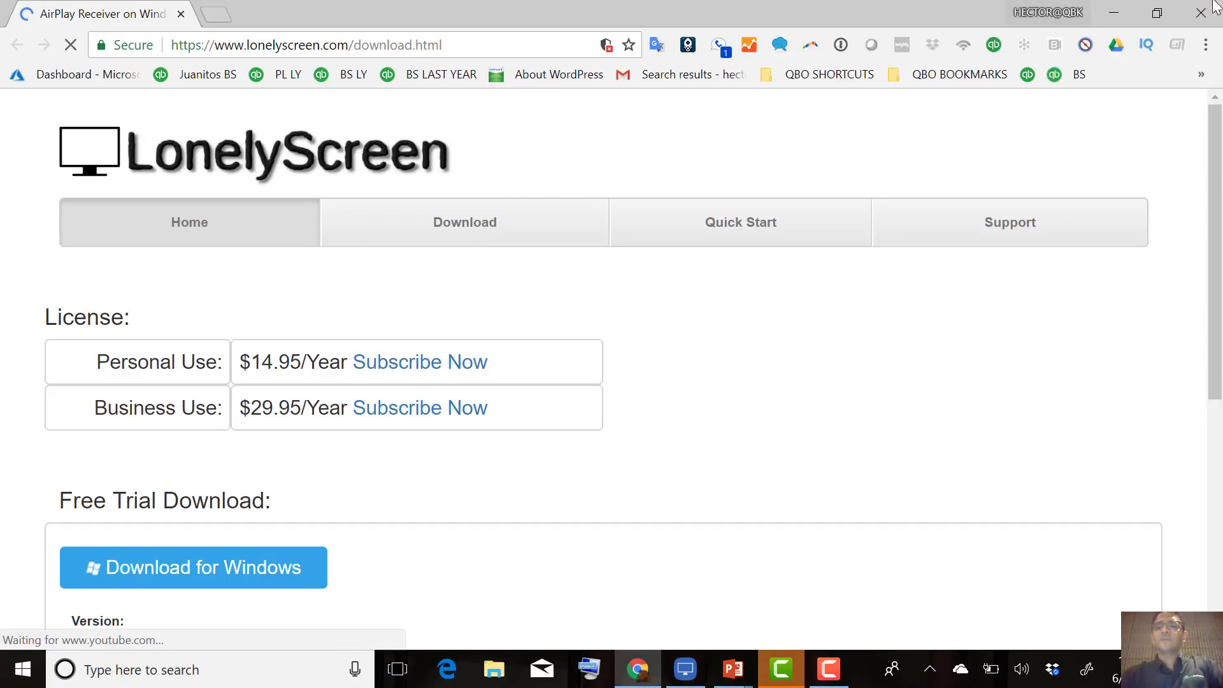
click(1210, 7)
click(852, 159)
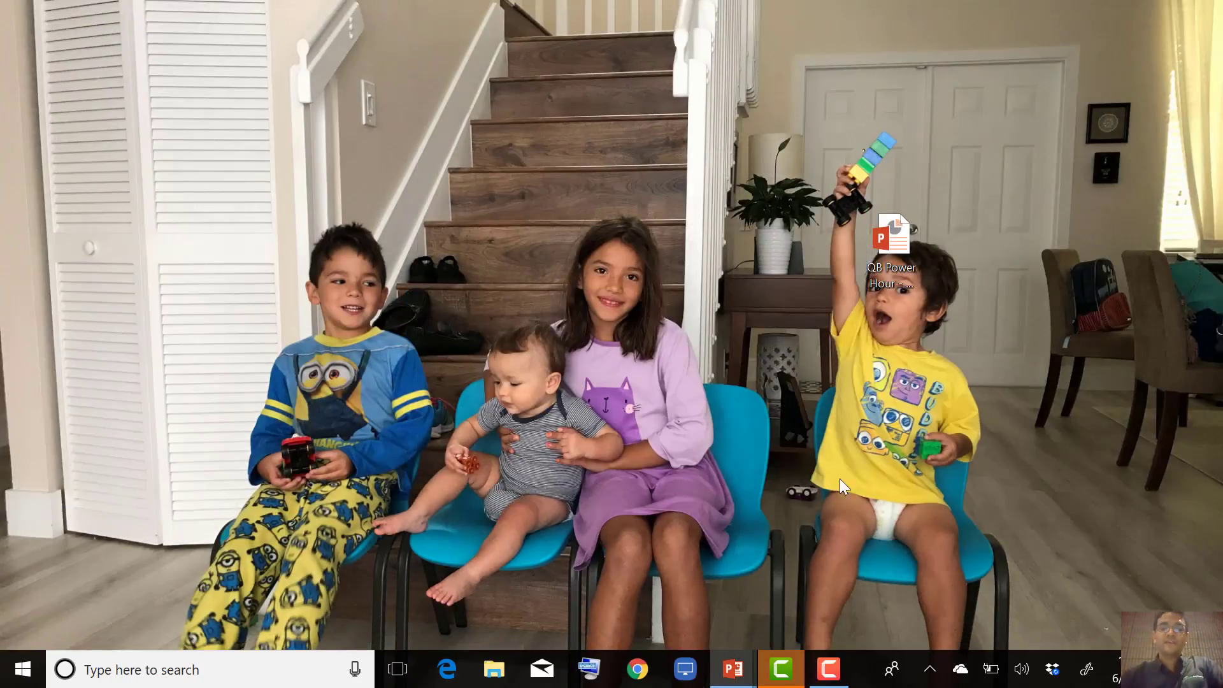
- Bring the Advanced Inventory presentation back up in PowerPoint and close it
click(828, 669)
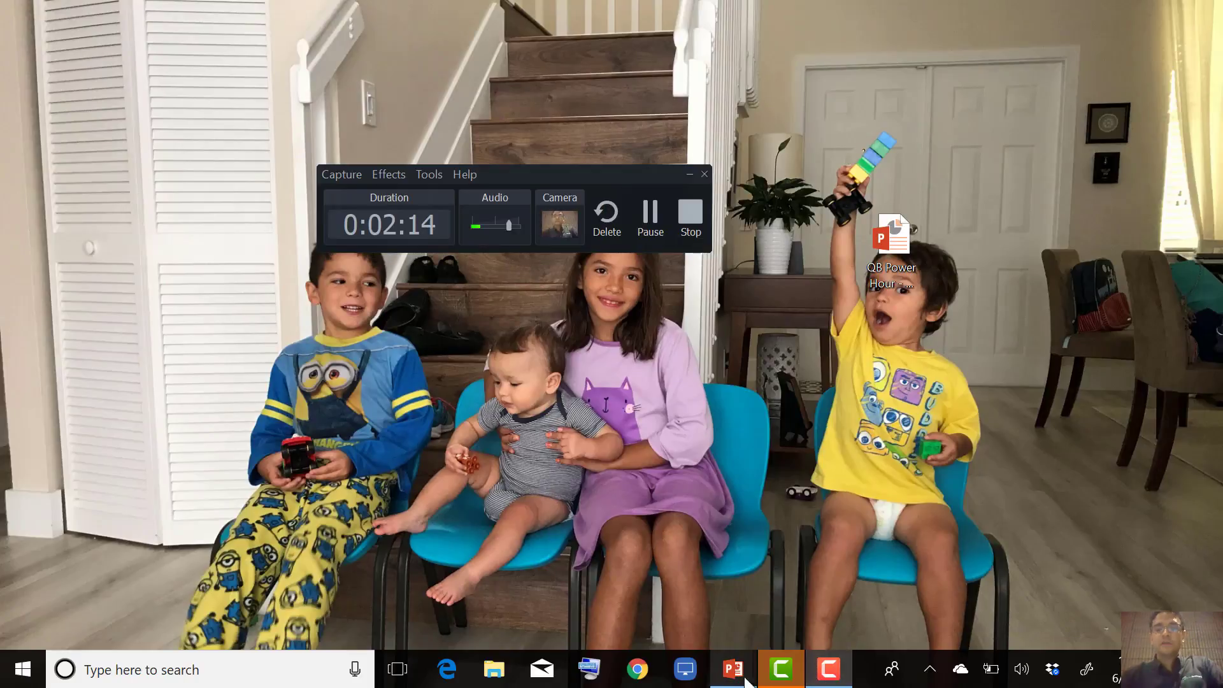
mouse_move(735, 670)
click(548, 595)
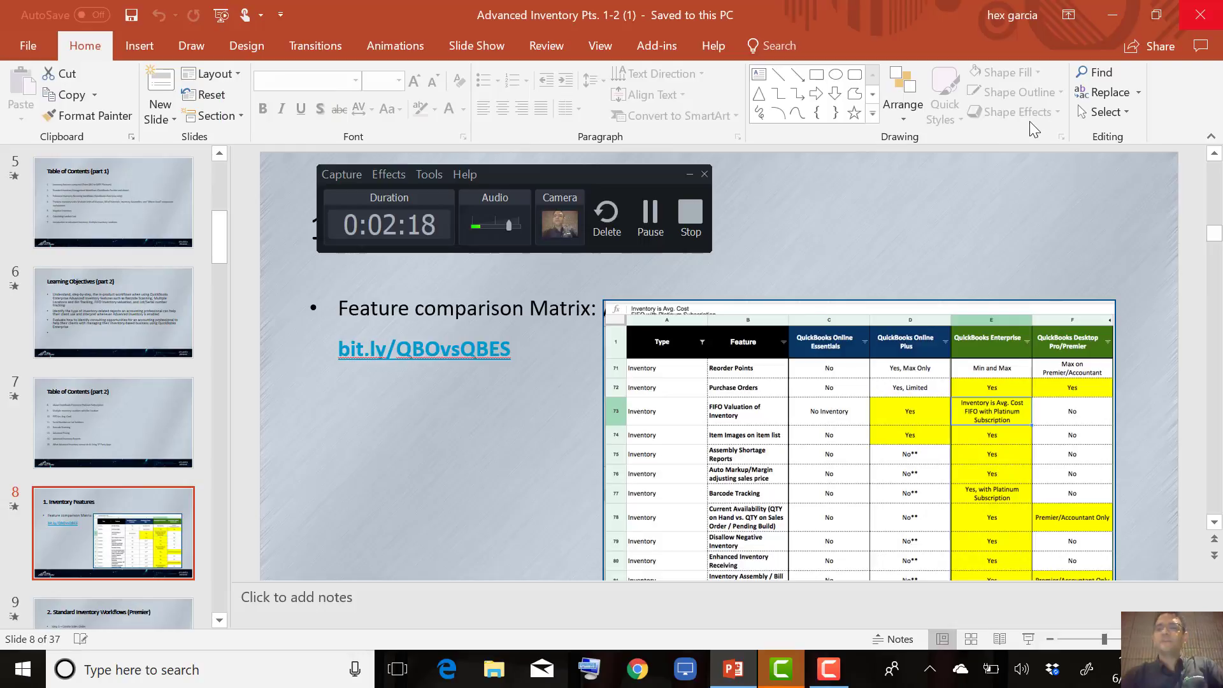
click(1201, 15)
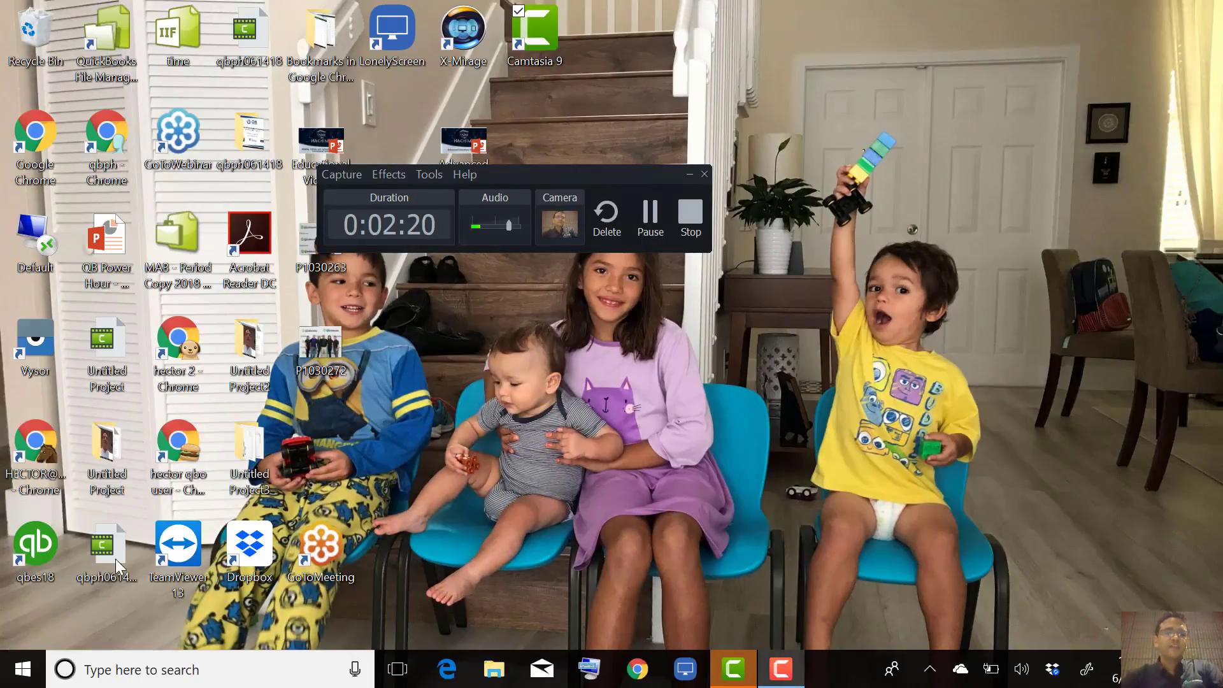
- Launch QuickBooks Enterprise and open sample_advanced inventory business.qbw, entering the administrator password and accepting the sample file notice
double_click(43, 535)
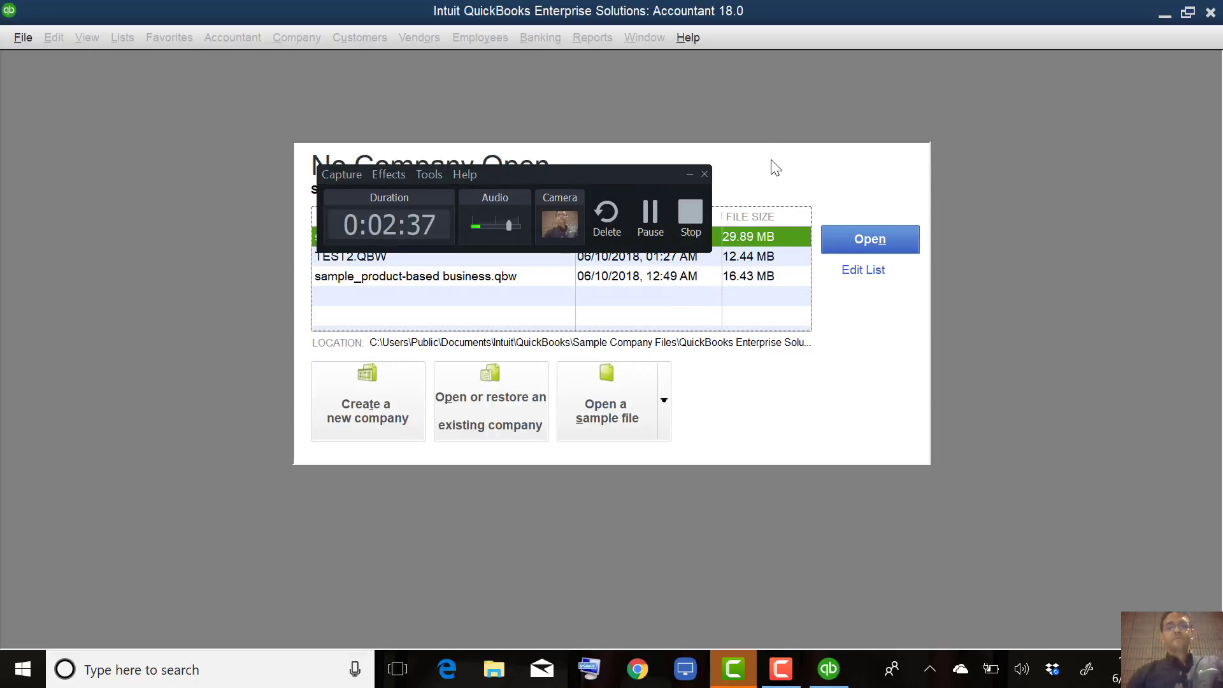
click(691, 172)
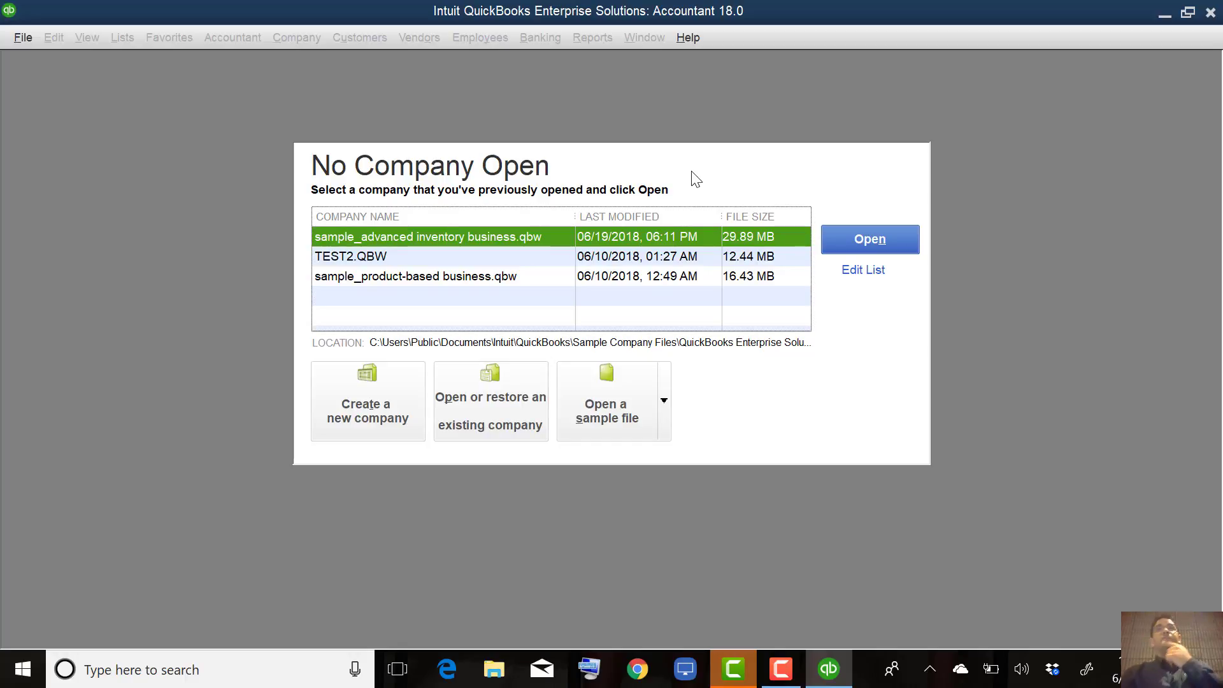
double_click(454, 240)
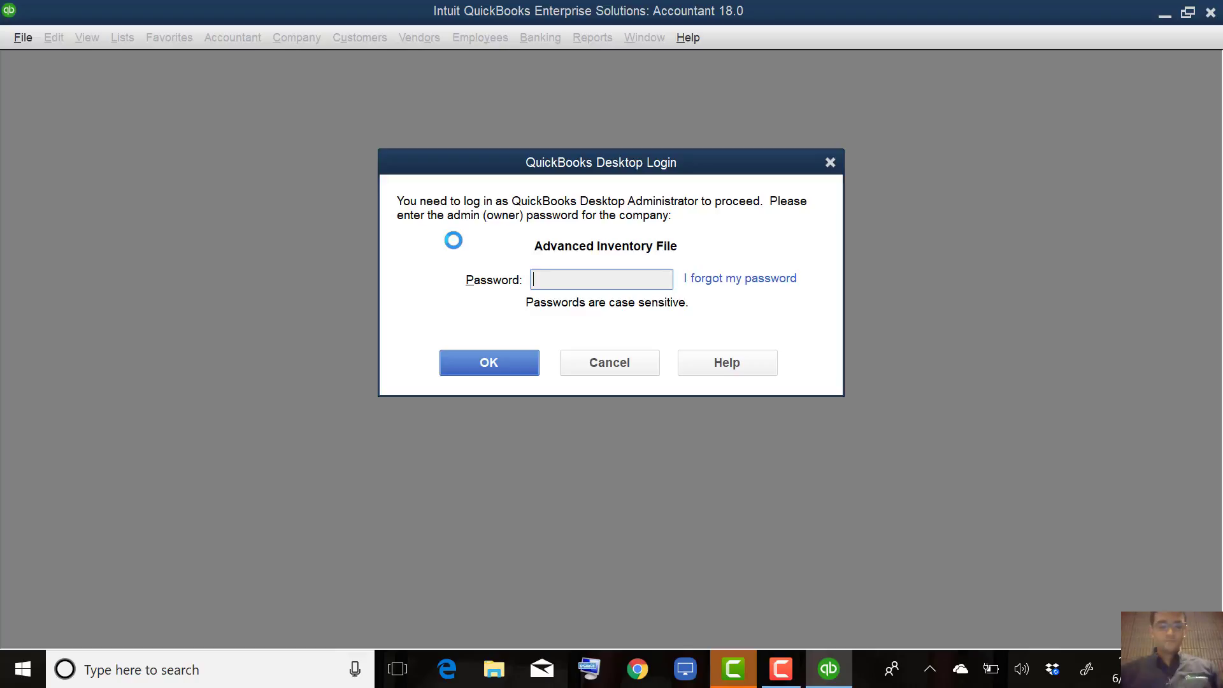
text(********)
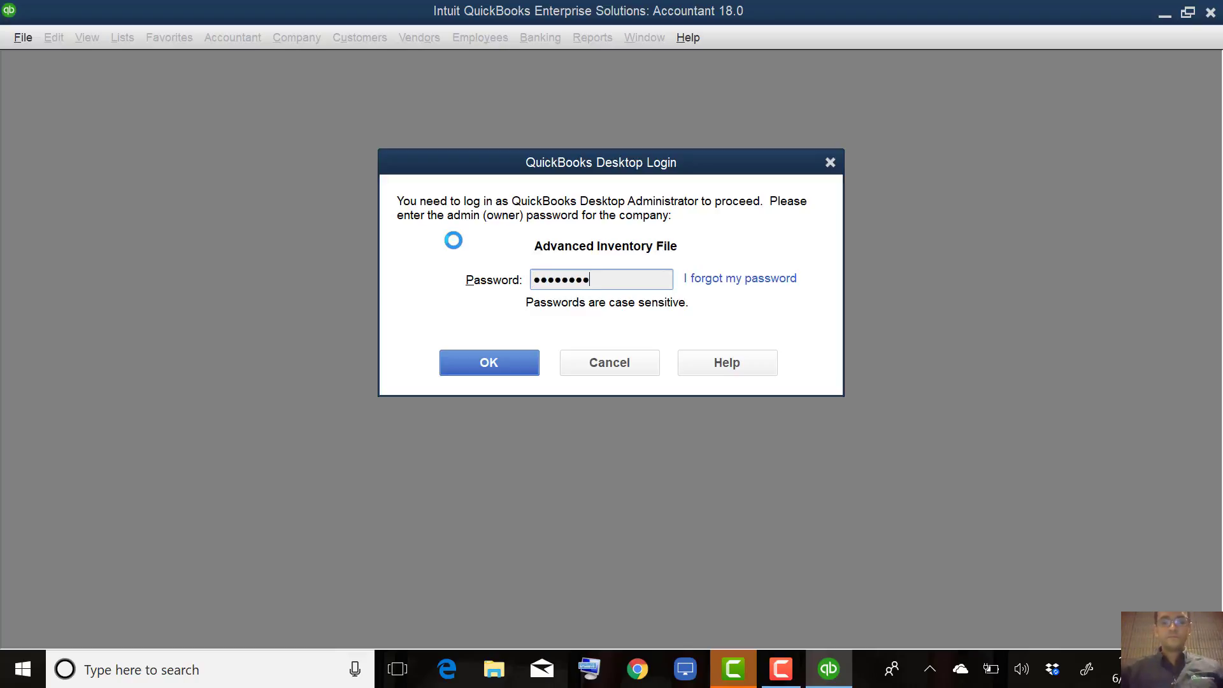
key(Return)
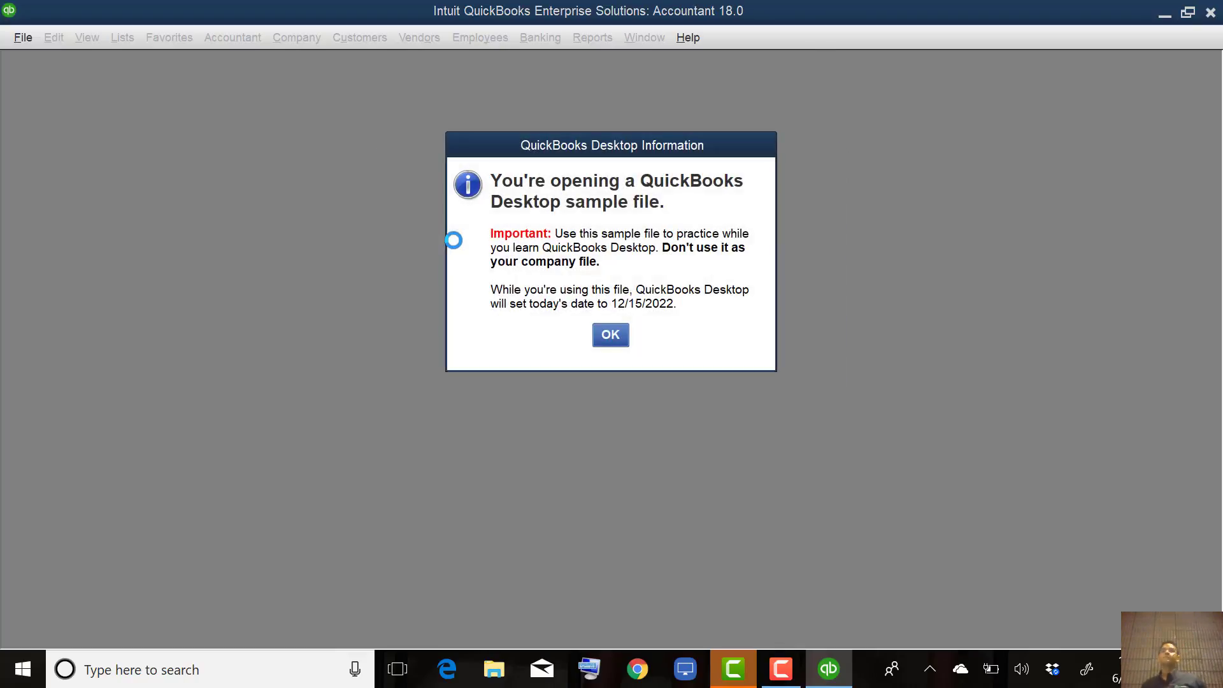
key(Return)
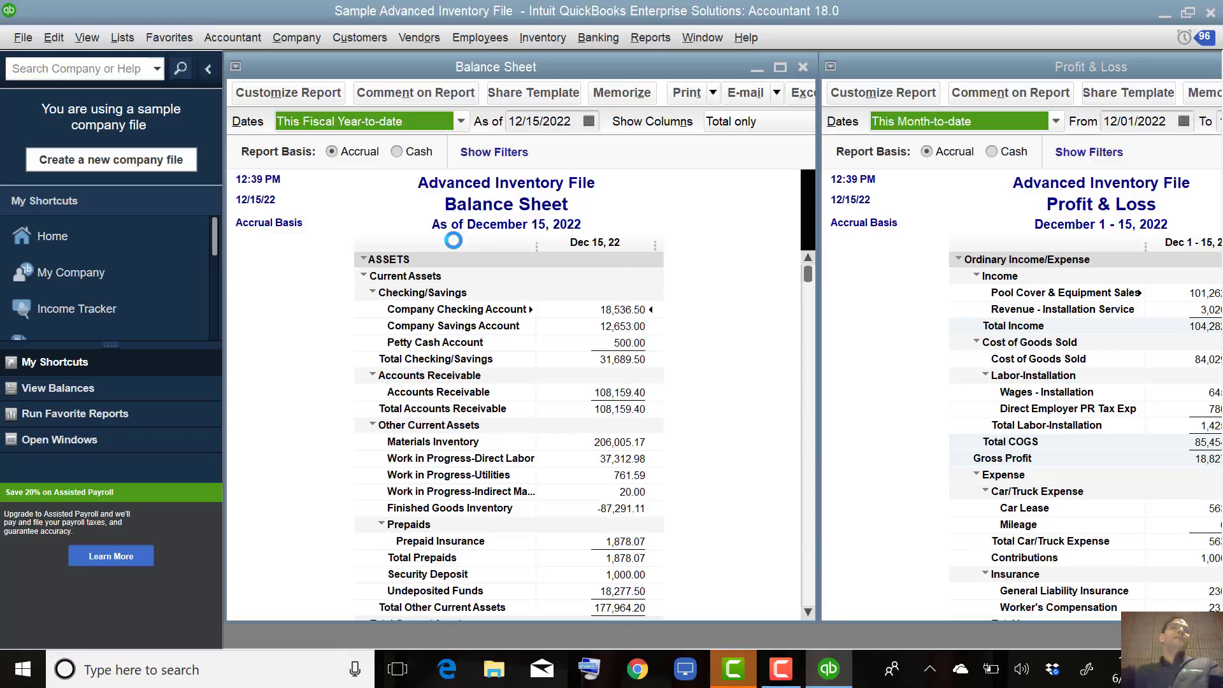
- Close the Balance Sheet and Profit & Loss reports and collapse the shortcuts sidebar
click(803, 66)
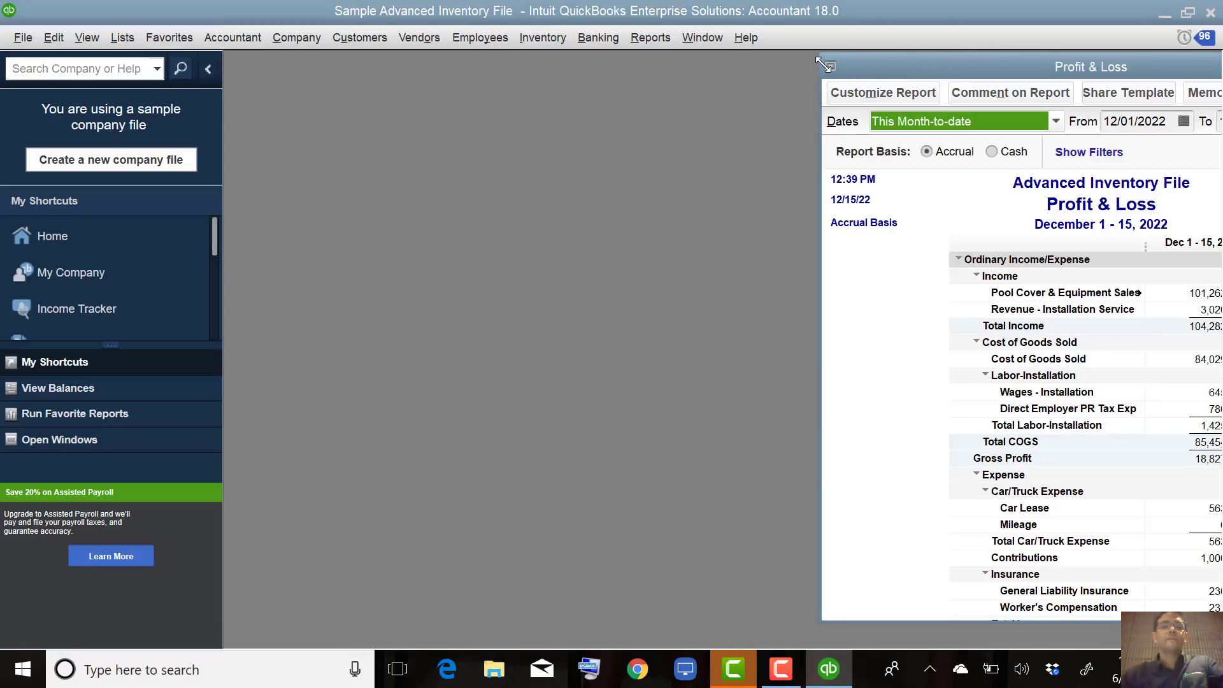
click(831, 67)
click(208, 68)
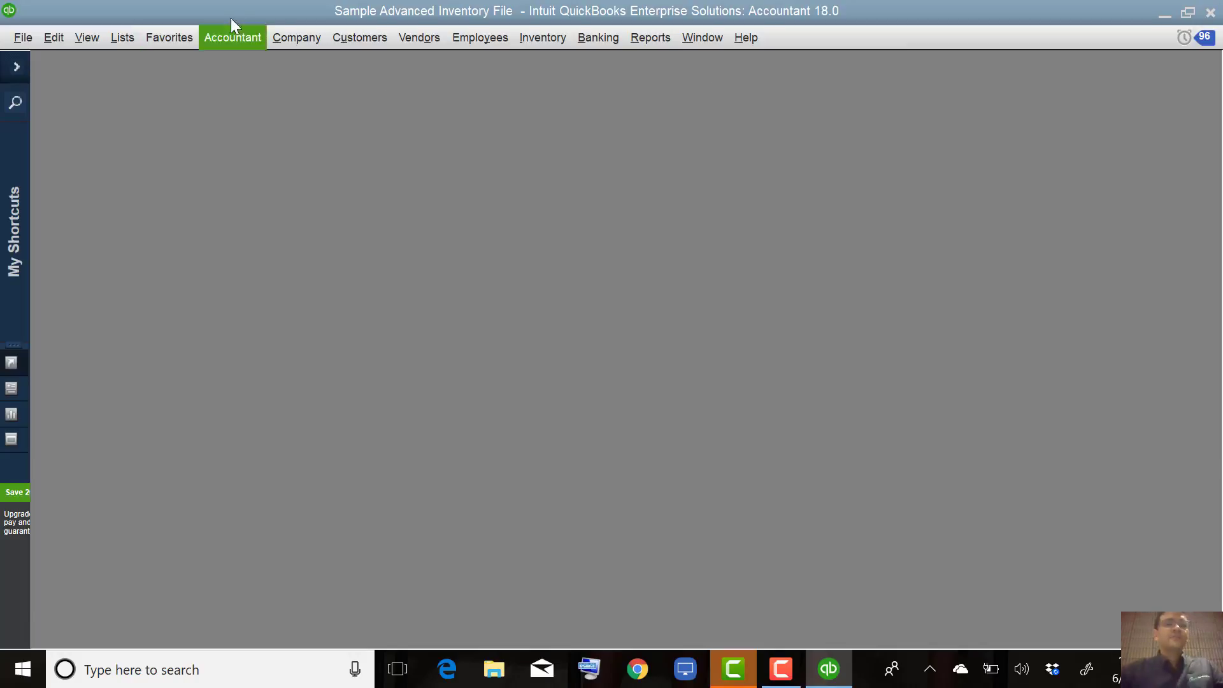
- Open the company's Home Page with the workflow diagram
click(240, 38)
mouse_move(296, 37)
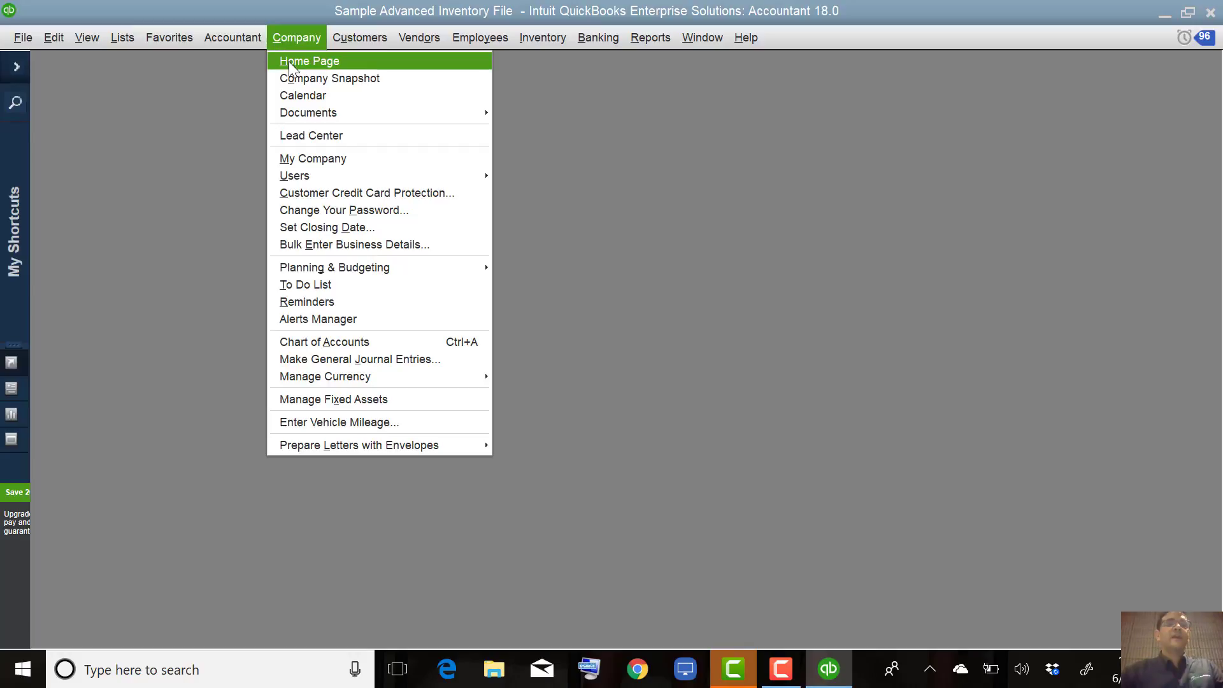
click(289, 61)
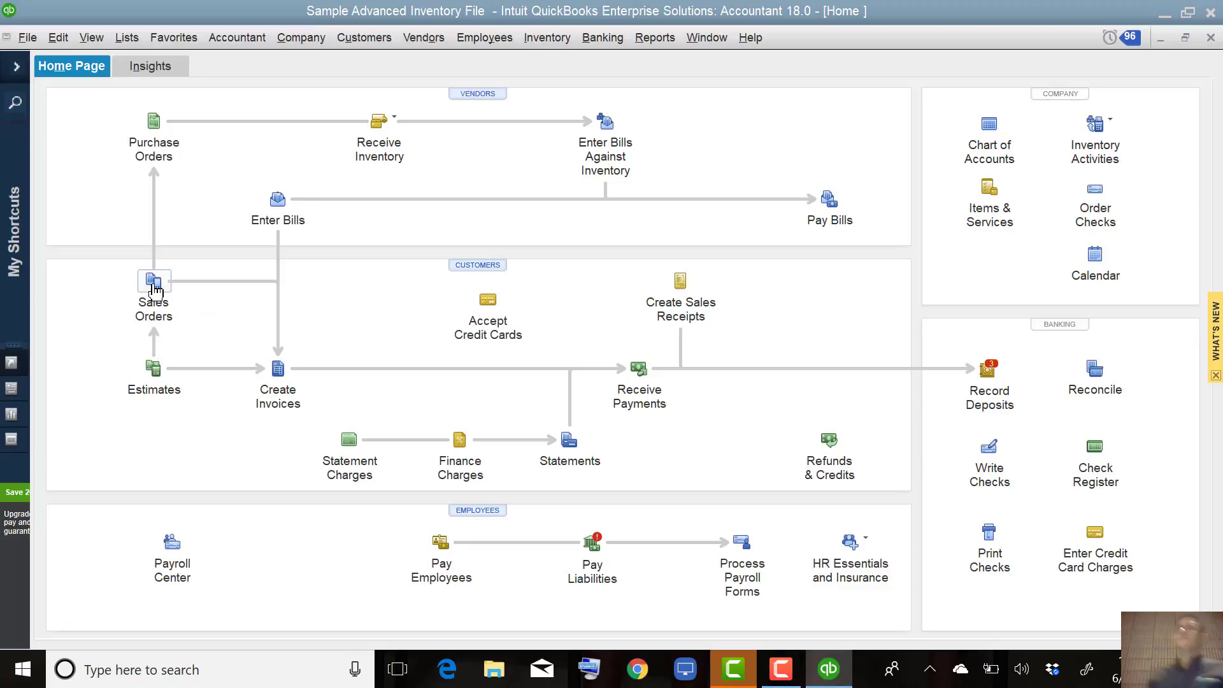
- Start a new sales order for the customer Peacock Home Builders
click(155, 291)
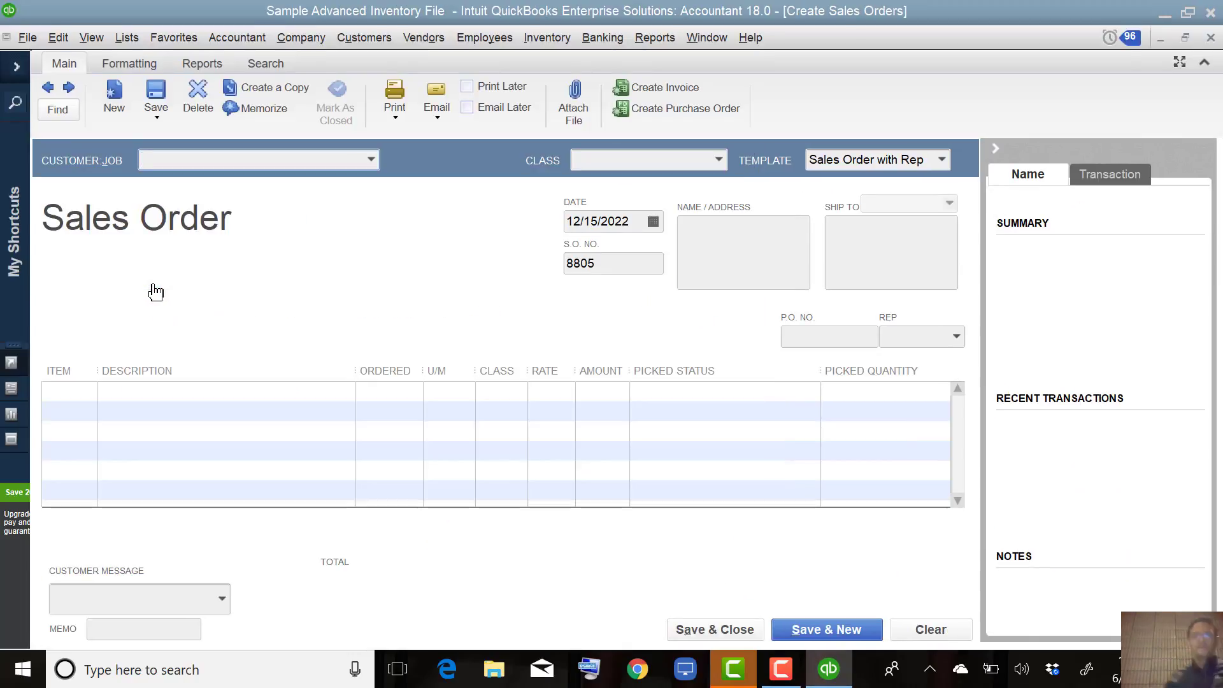
click(372, 160)
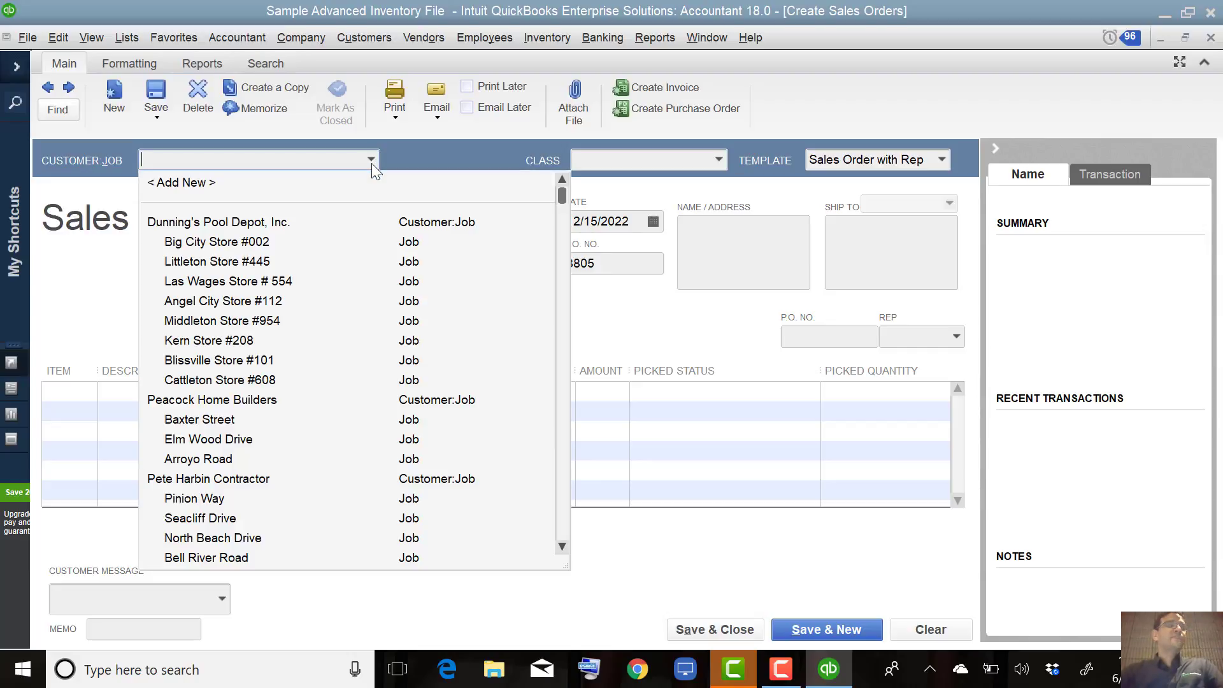
click(253, 405)
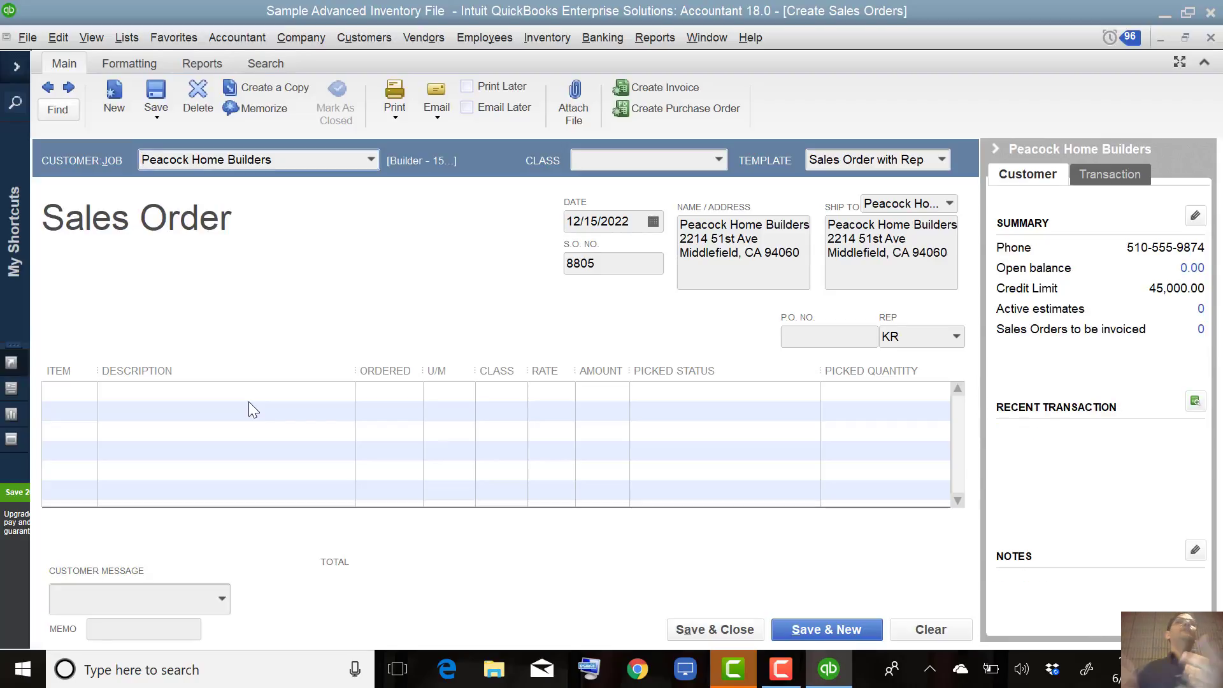
- Change the sales order's customer job to Peacock Home Builders:Home and quick-add Home as a new job
click(295, 158)
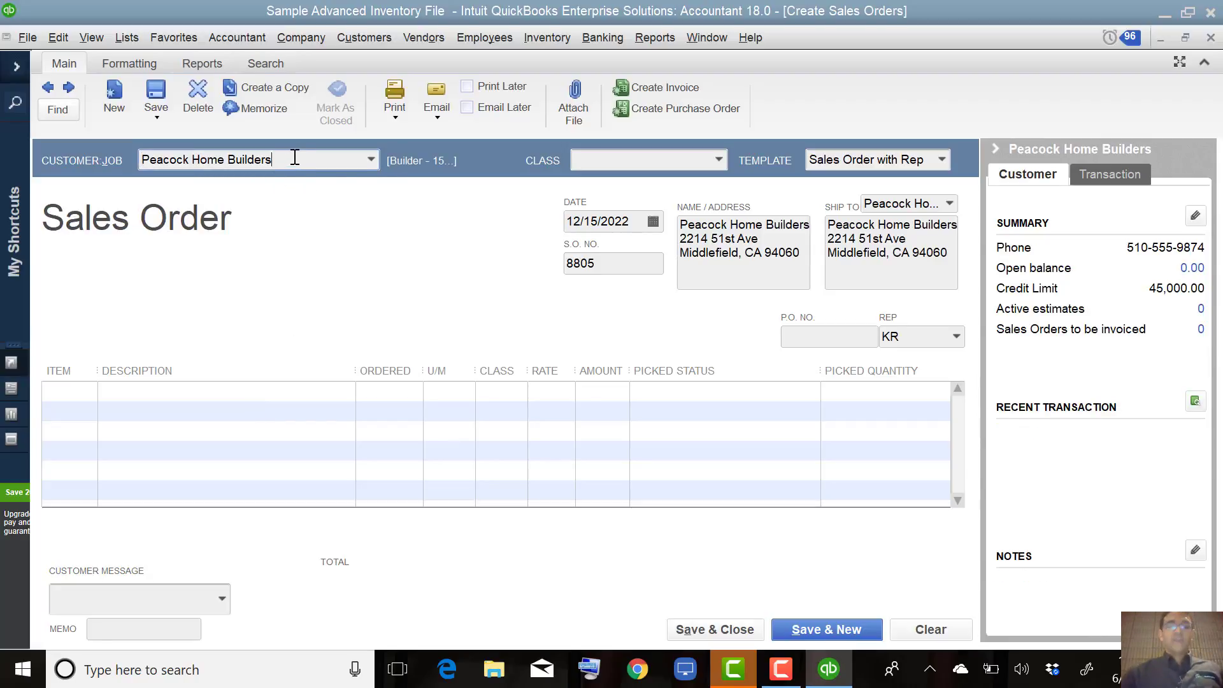
click(295, 158)
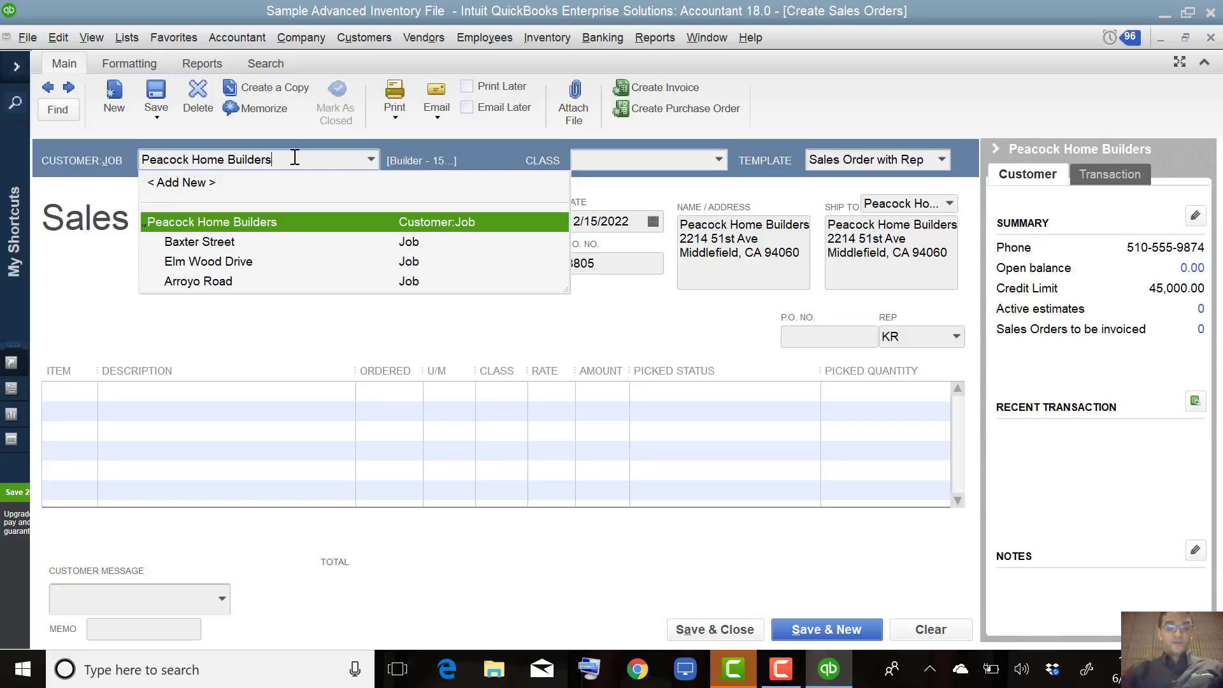
text(:Home)
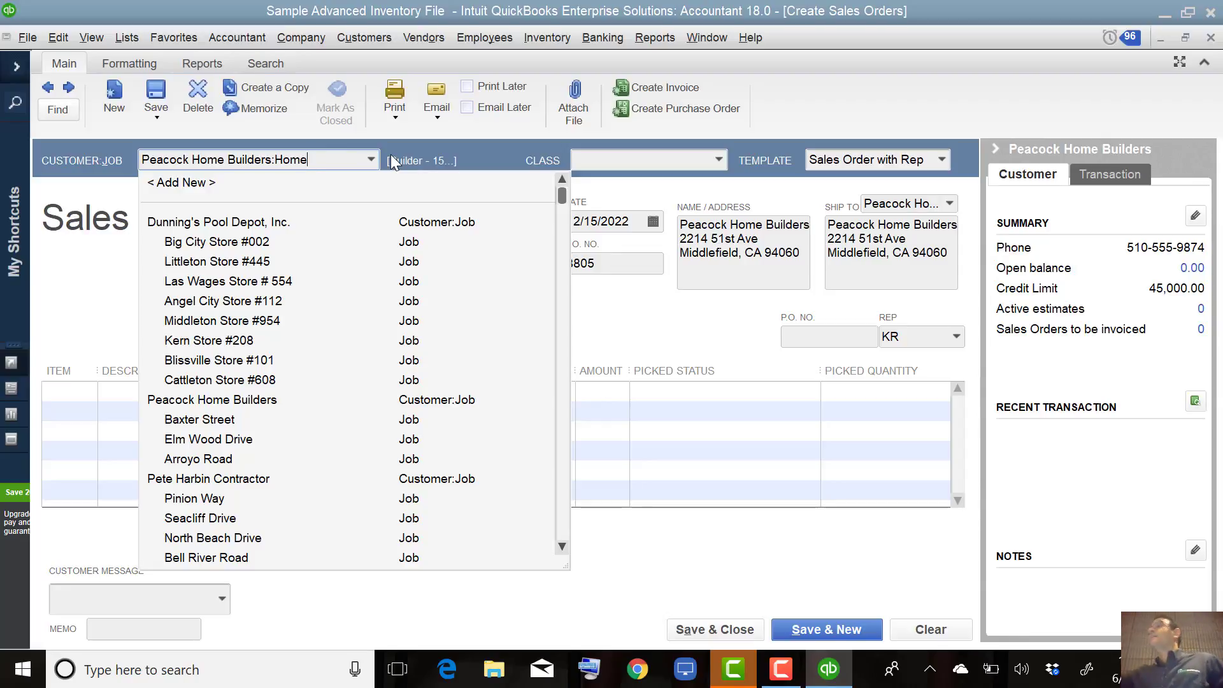
key(Tab)
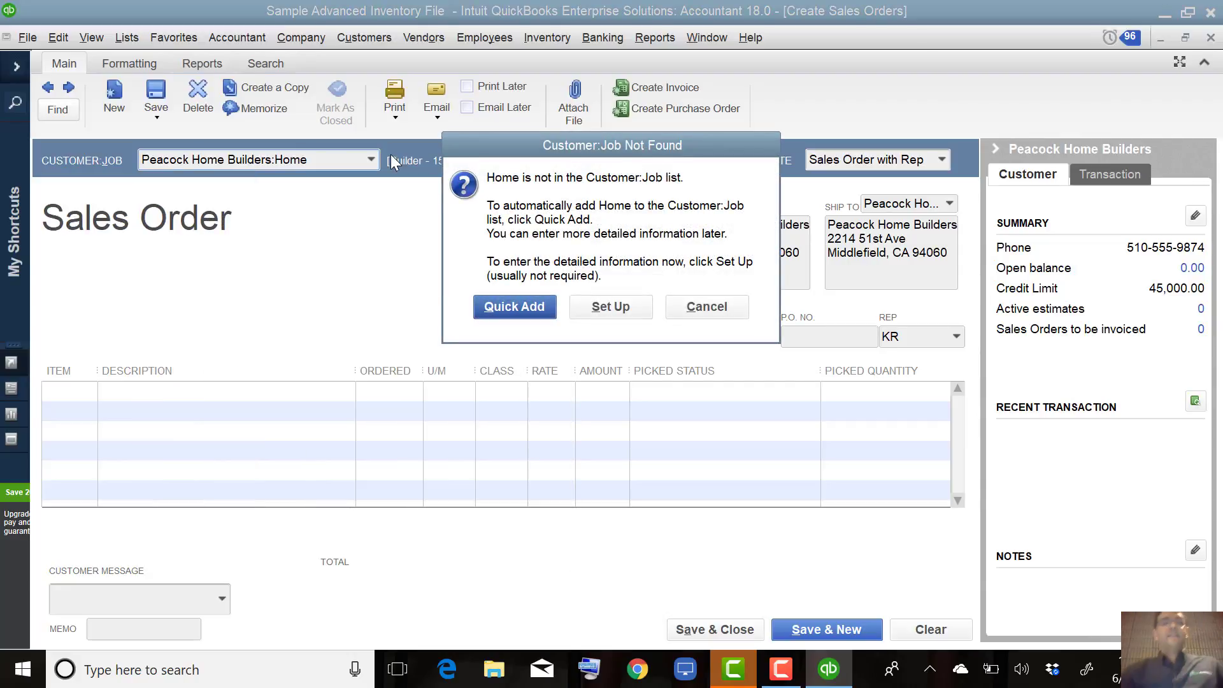
click(521, 304)
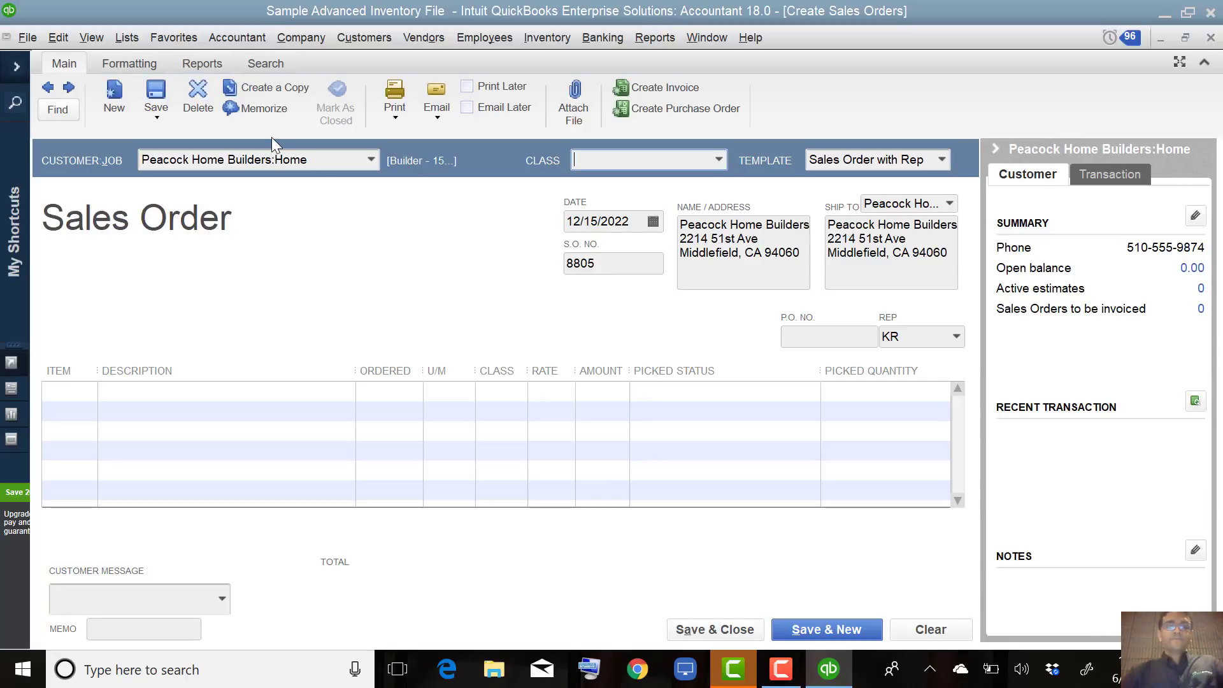
- Review Peacock Home Builders and its jobs in the Customer Center, widening the name column to read them, and return to the sales order
click(288, 32)
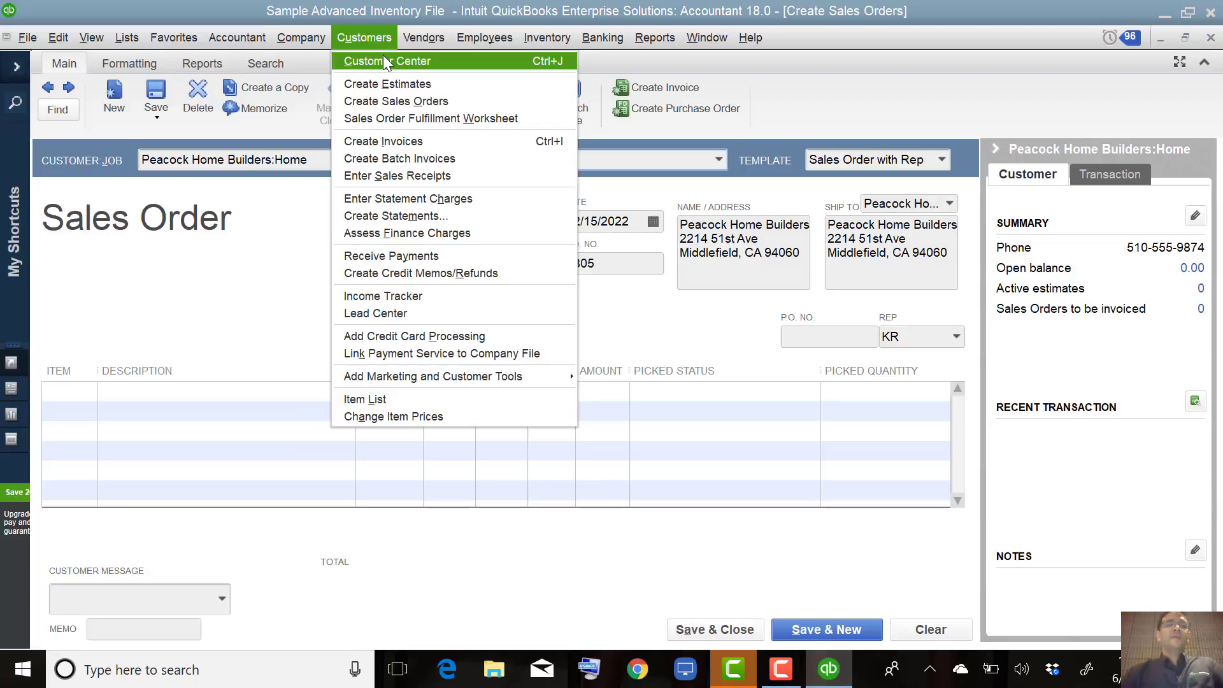
click(384, 59)
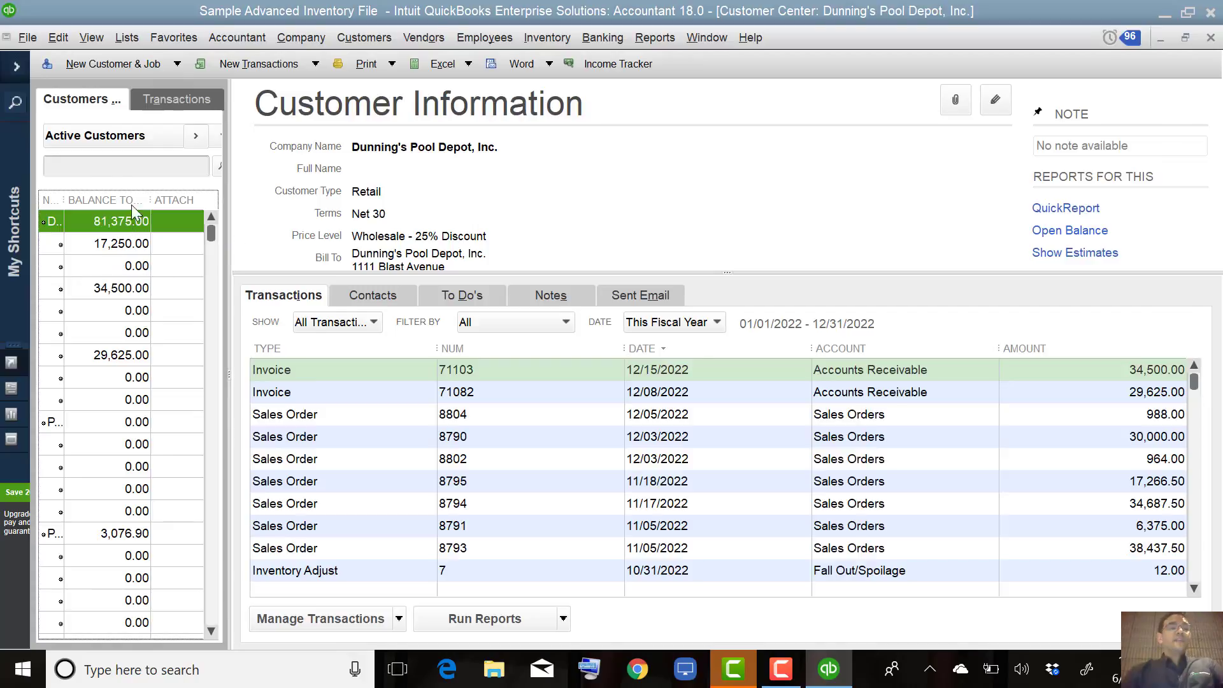
drag(65, 200, 137, 207)
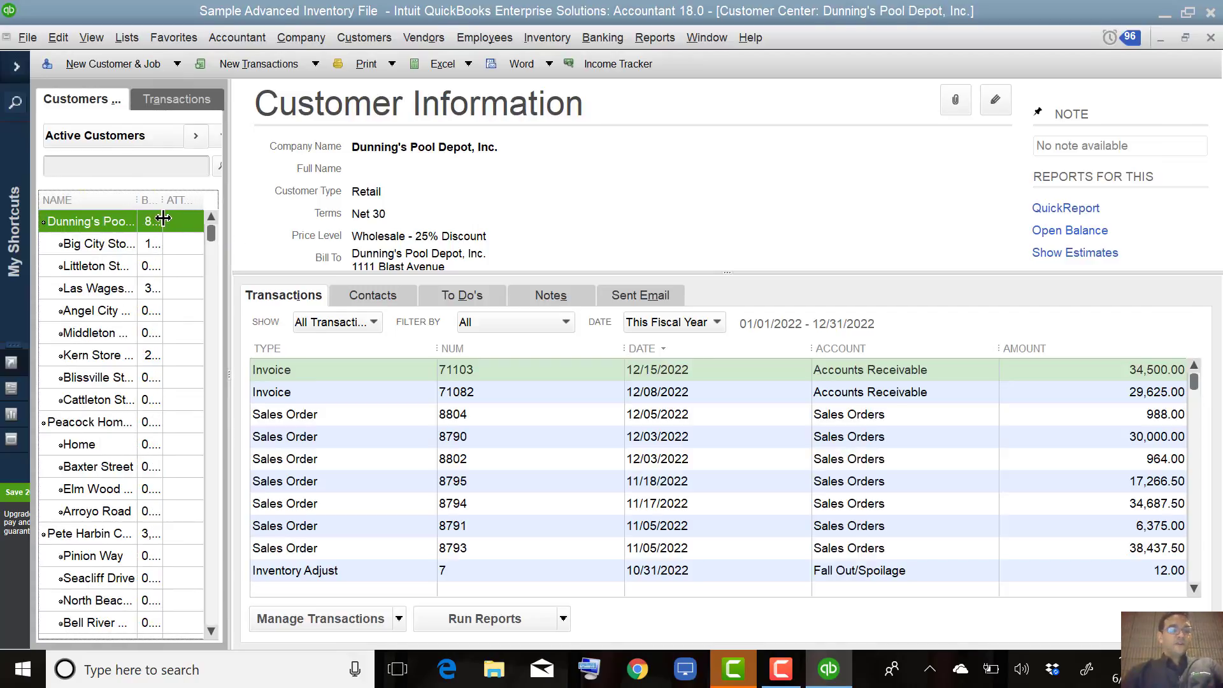
double_click(81, 429)
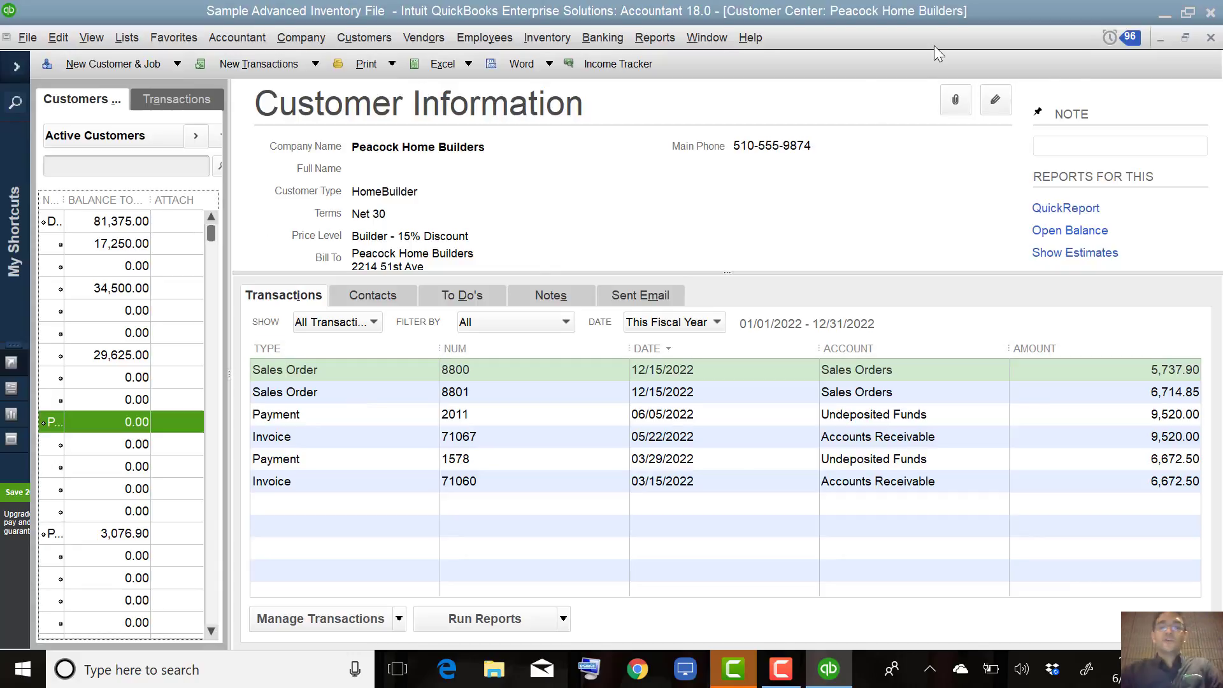
click(1212, 38)
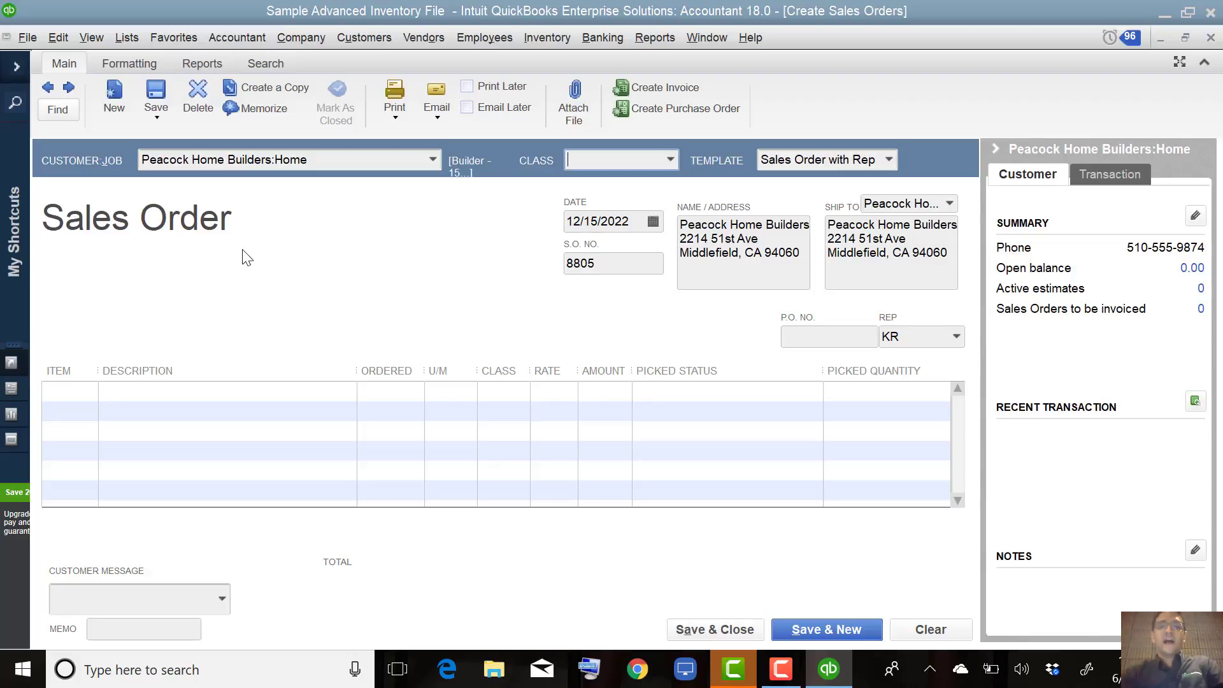
- Replace Home in the customer job with the copied sales order number and quick-add it as a new Peacock Home Builders job
double_click(611, 260)
key(ctrl+c)
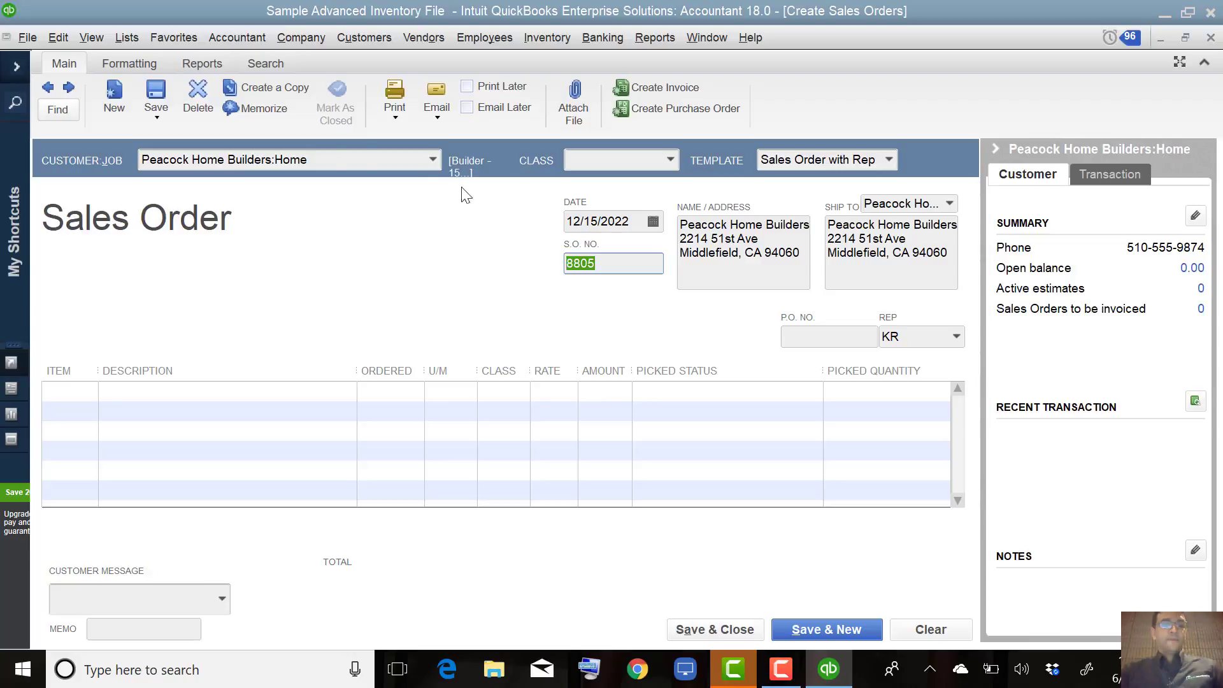
click(278, 159)
drag(278, 158, 354, 172)
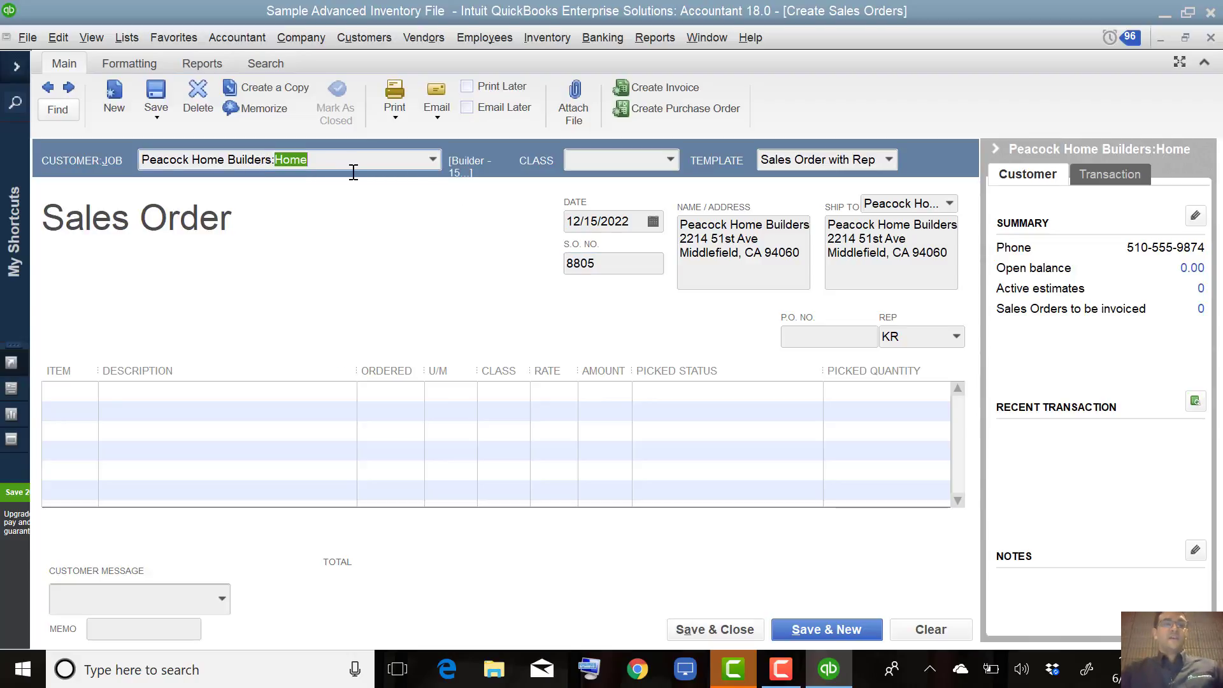
key(ctrl+v)
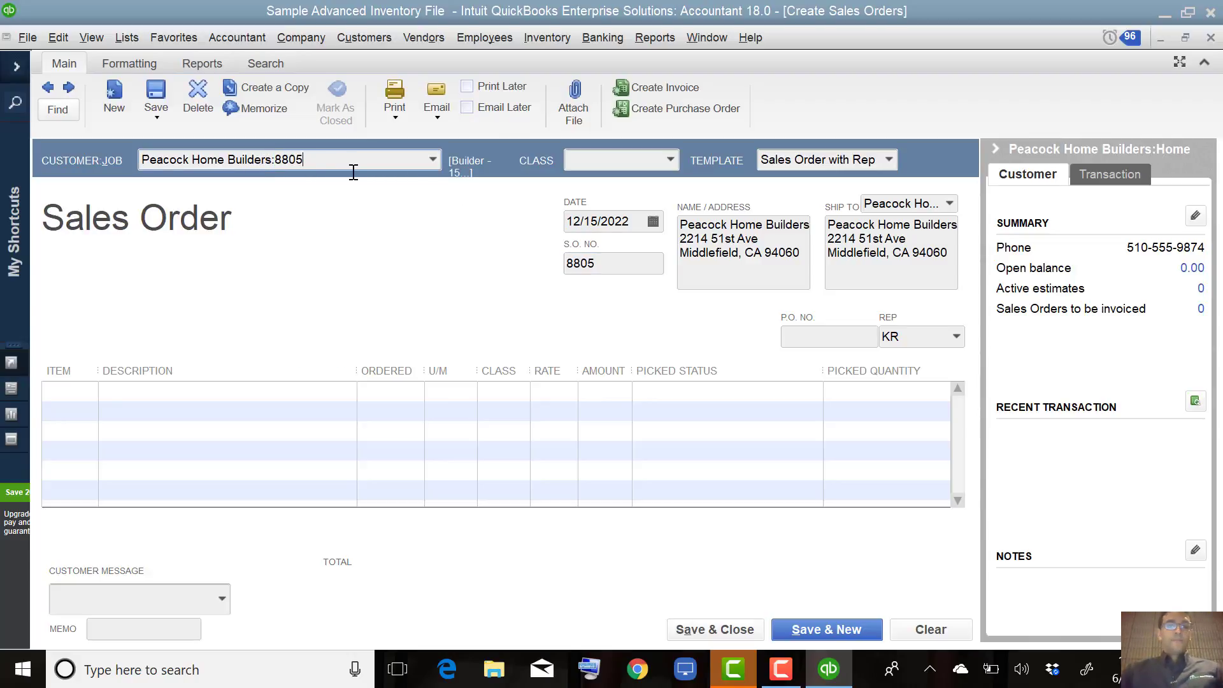
key(Tab)
key(Return)
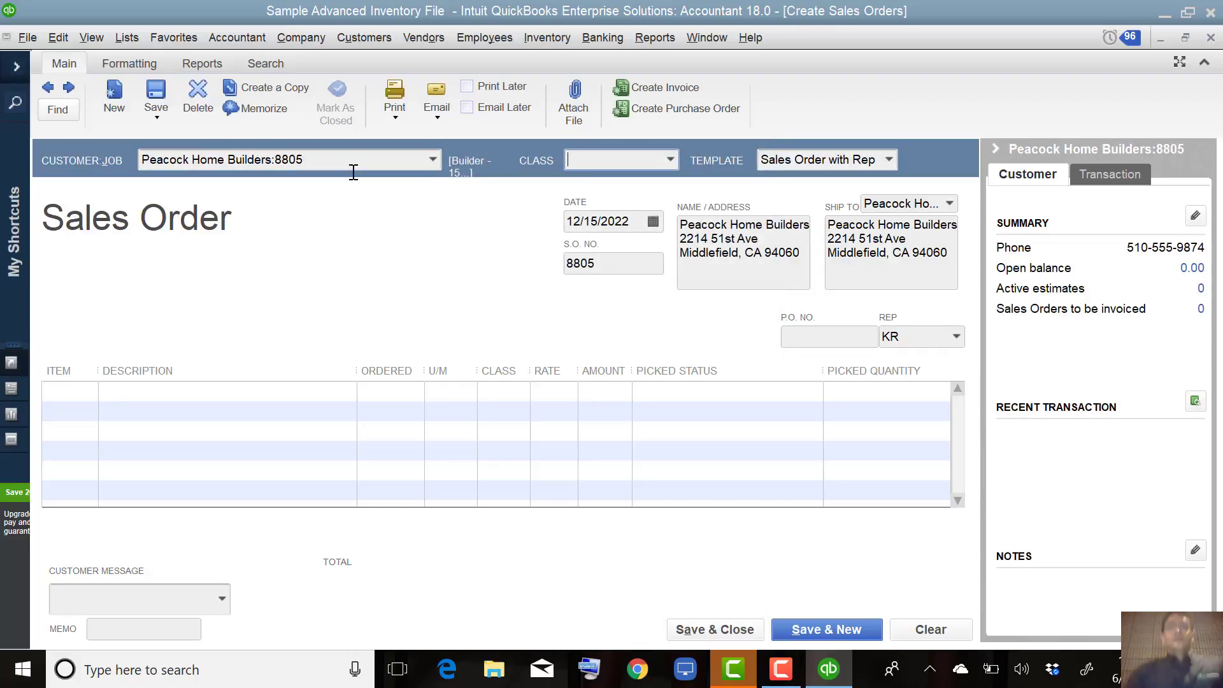
- Set the sales order's class to Manual Pool Systems and review the available classes
click(671, 160)
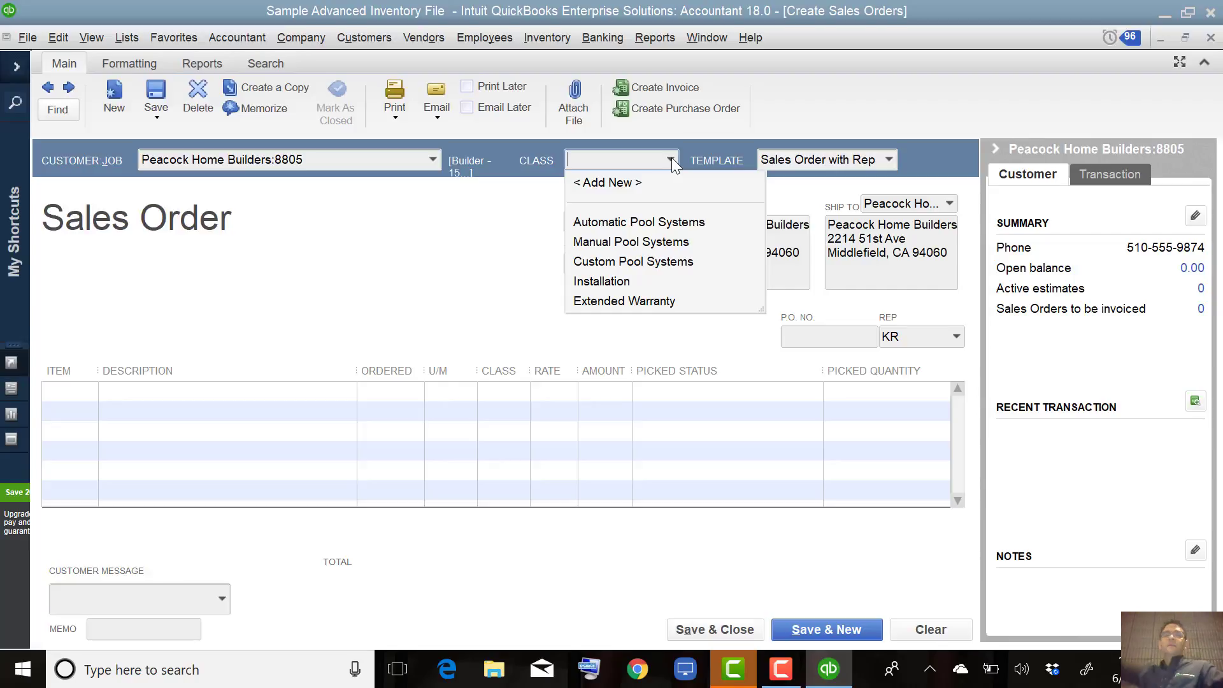
click(651, 245)
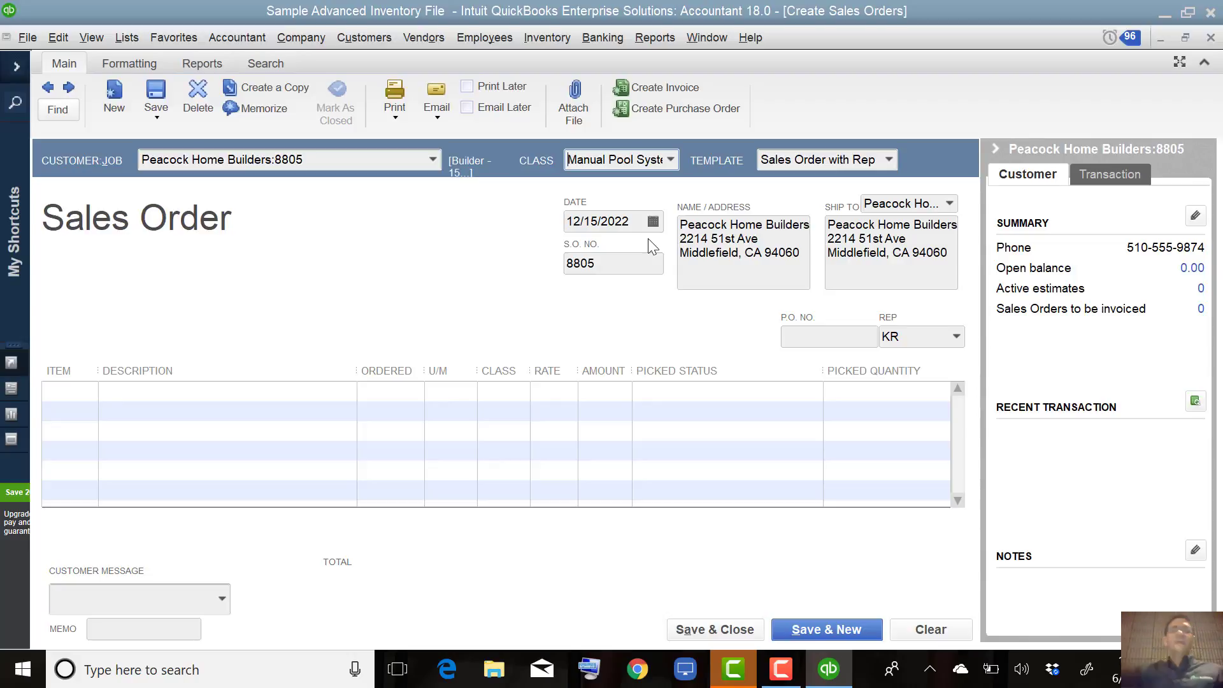
click(501, 412)
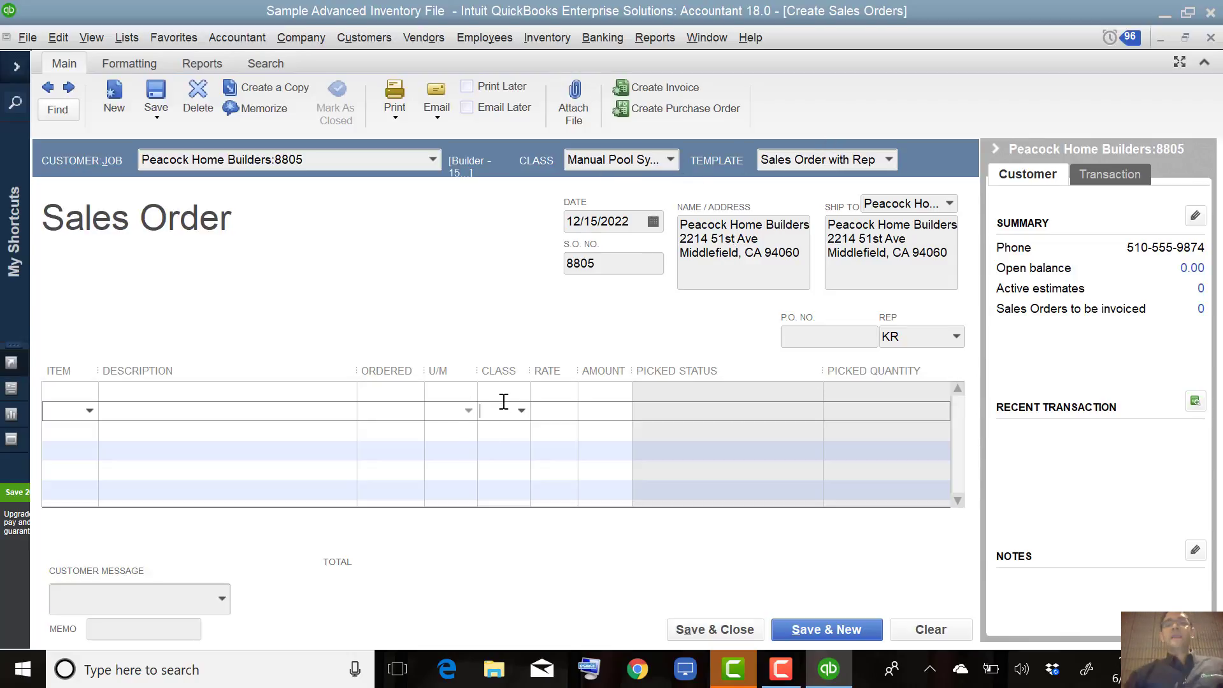
click(671, 160)
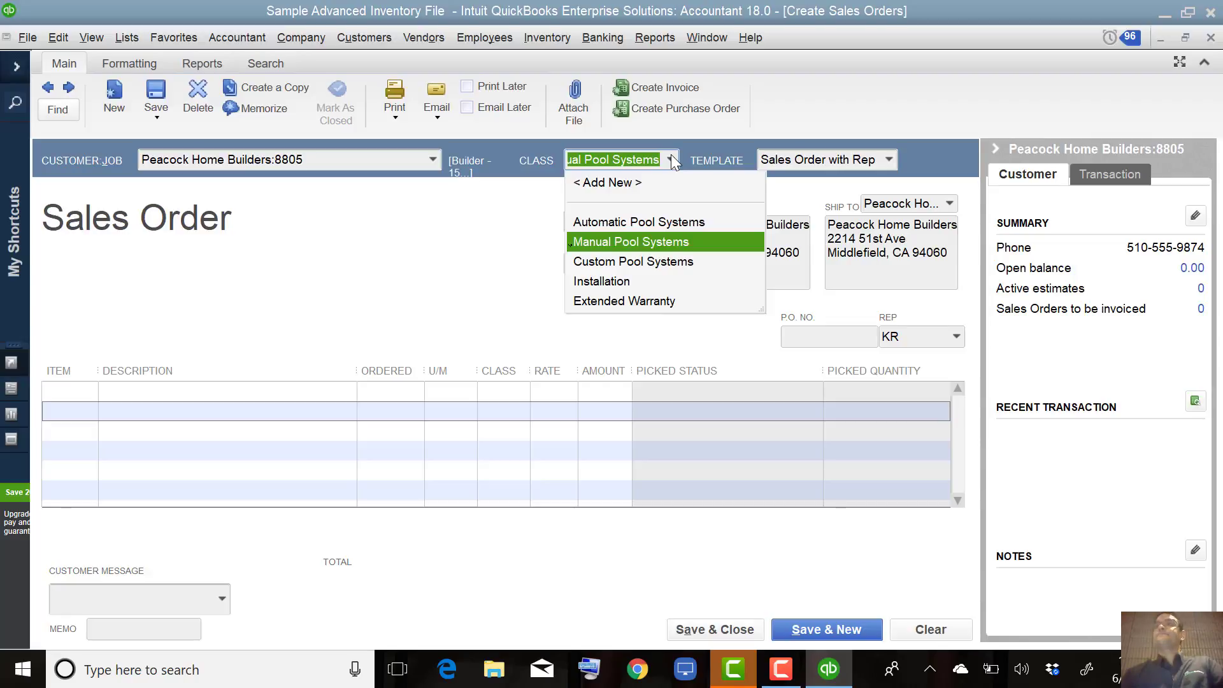
click(671, 160)
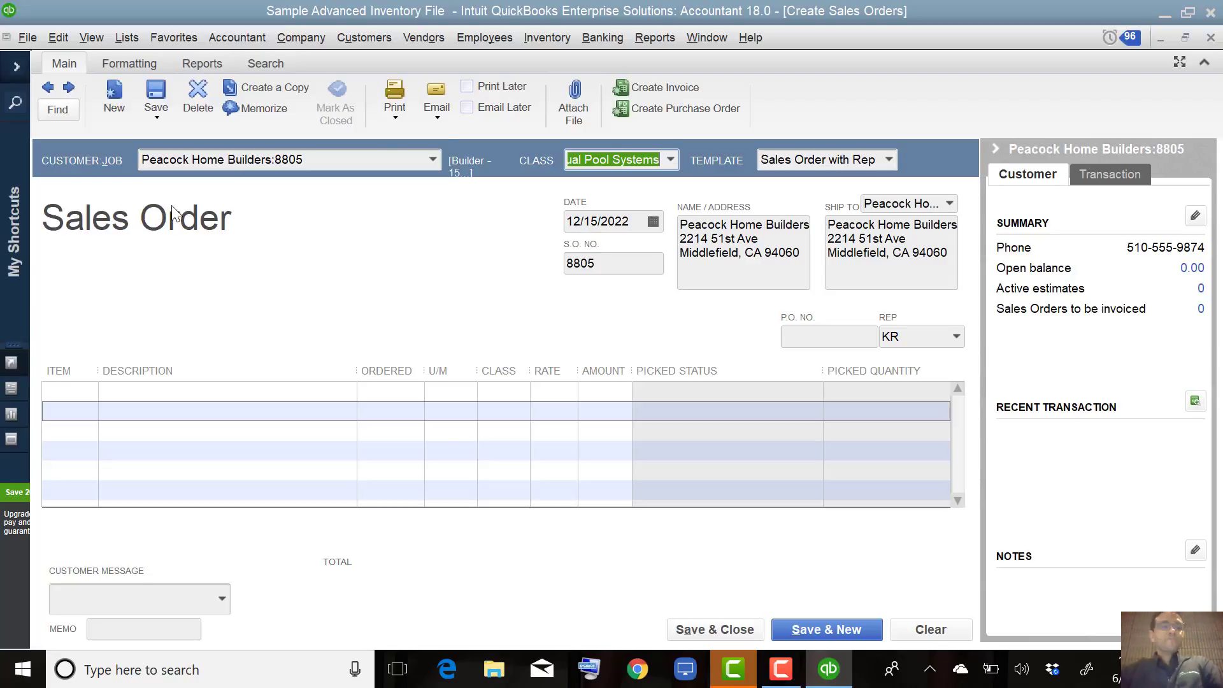
- Add the inventory parts AN spring and Anchor adhesive as the first two lines of the sales order
click(88, 392)
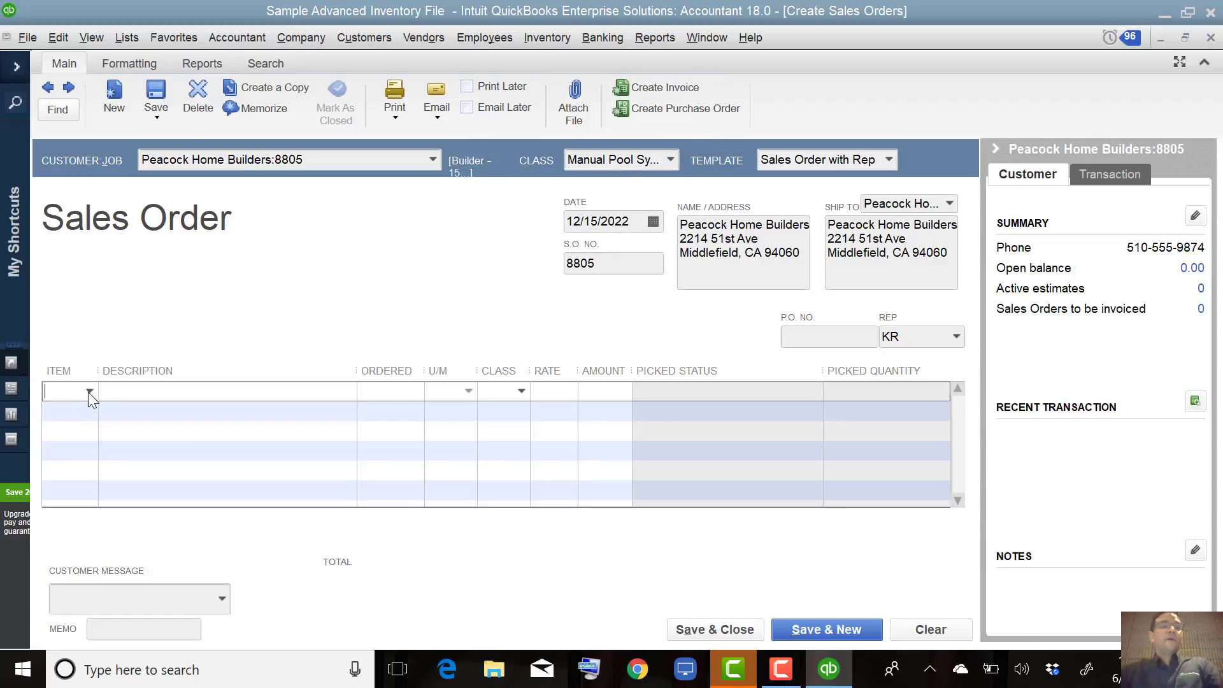
click(90, 390)
key(Escape)
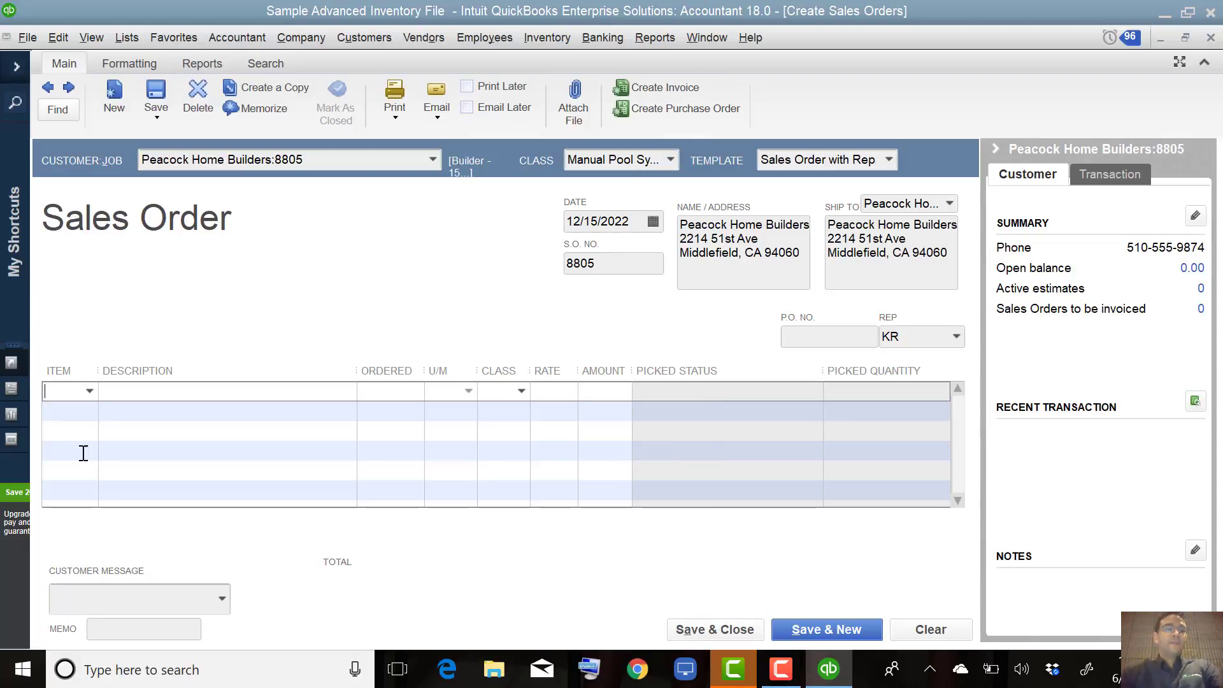
click(92, 394)
click(100, 553)
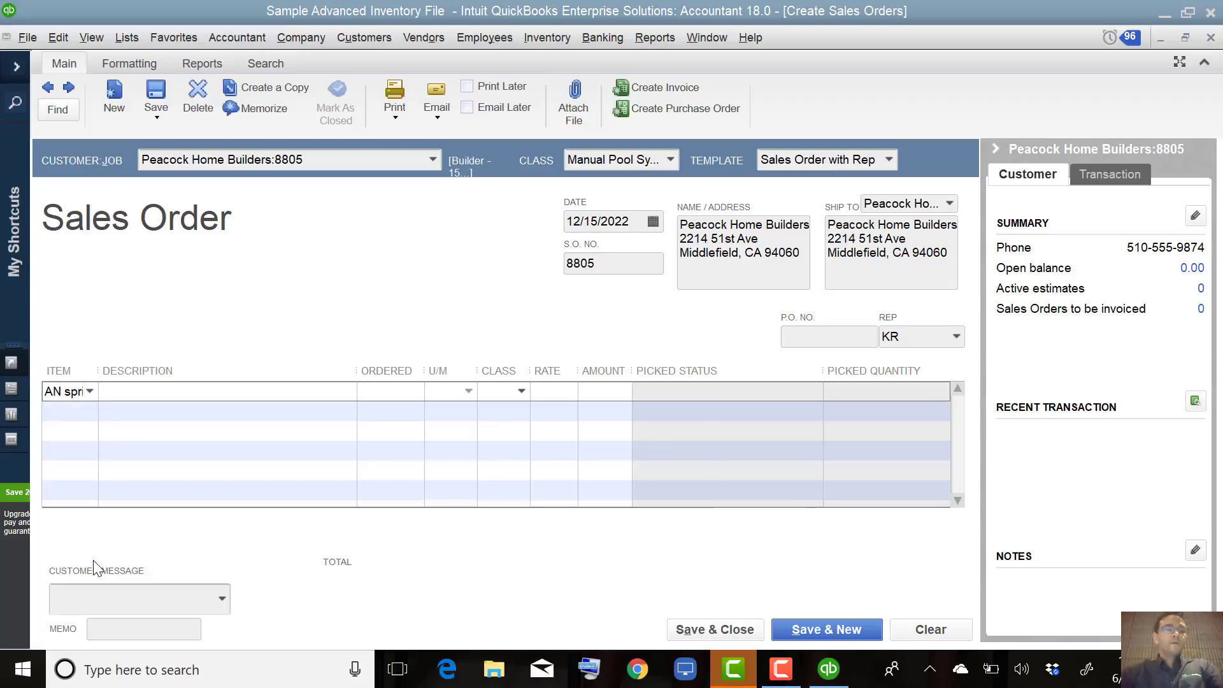
click(90, 411)
click(89, 411)
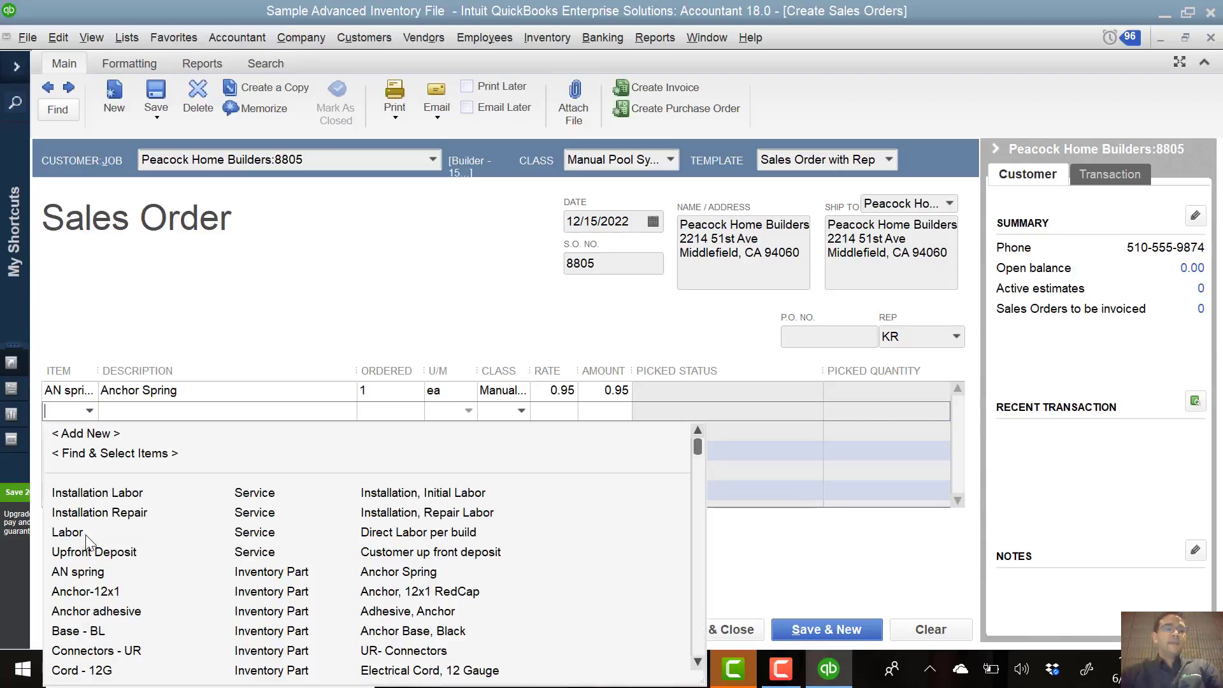
click(92, 612)
- Set the ordered quantity to 20 for the Anchor Spring and 50 for the Anchor adhesive
click(376, 392)
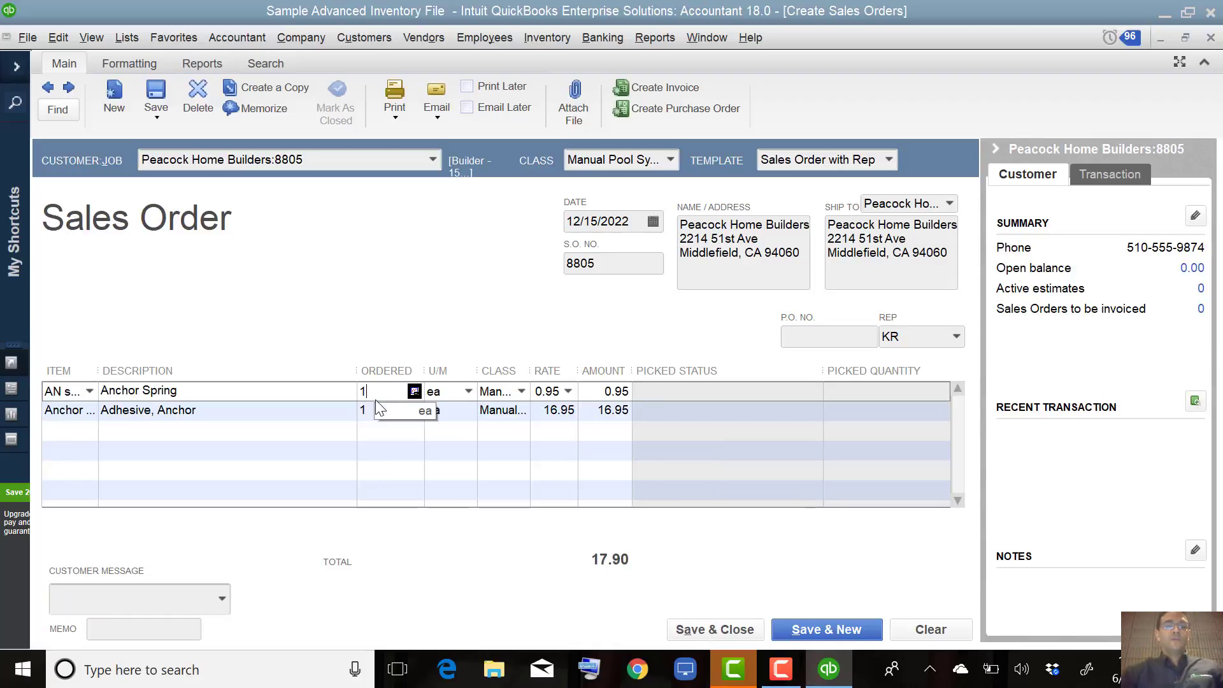
text(20)
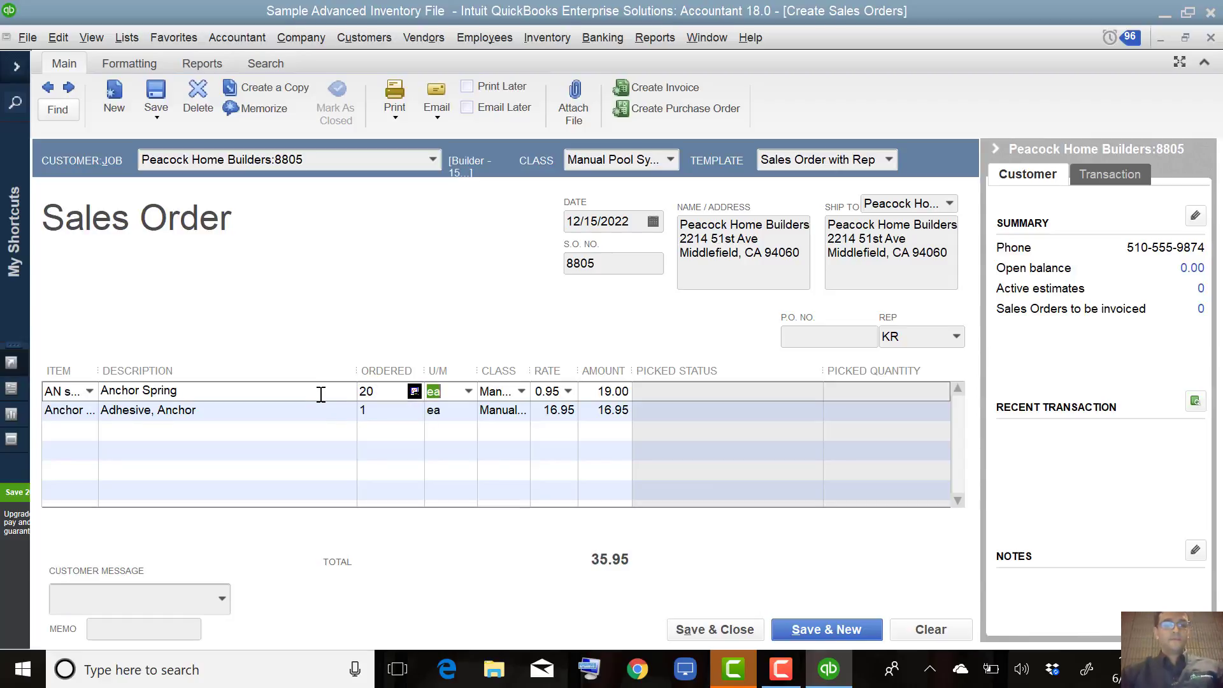
click(400, 414)
text(50 ea)
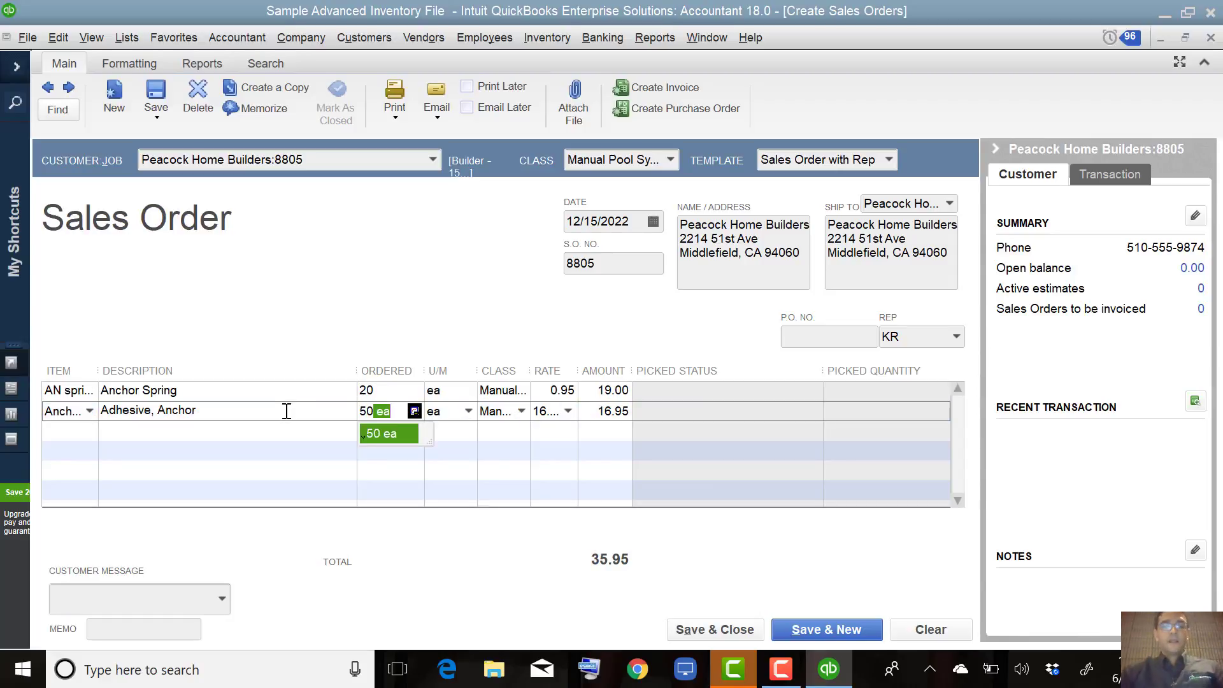
key(Tab)
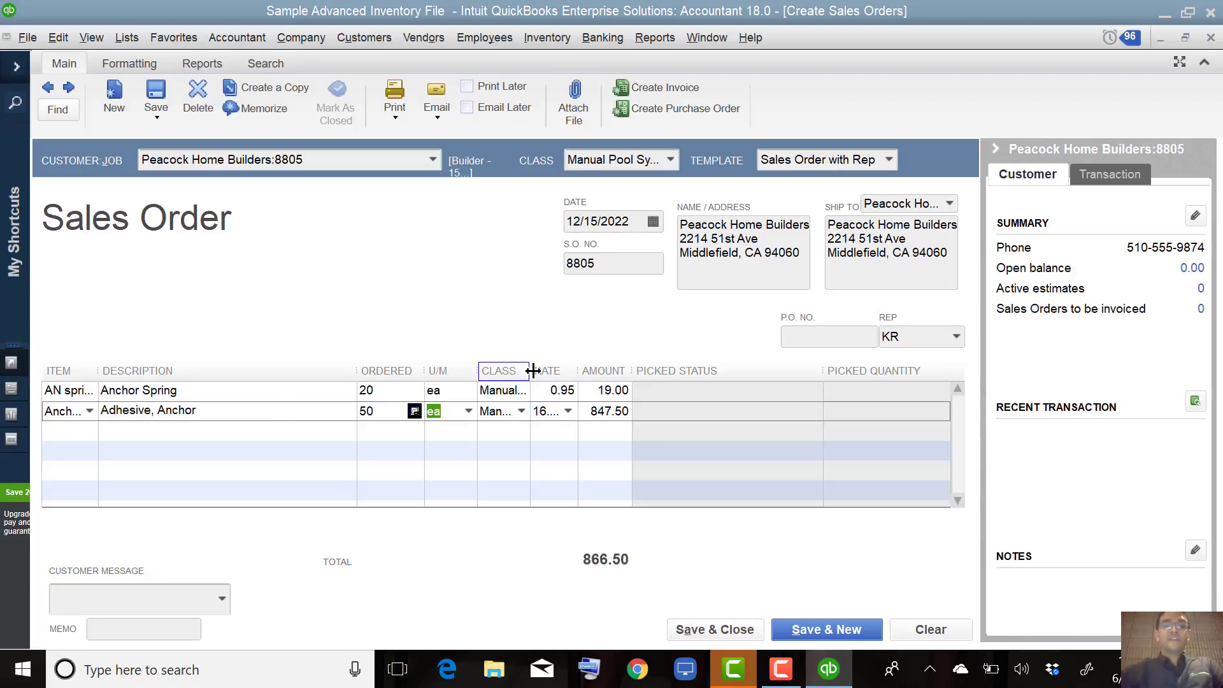
- Widen the line-item Class column and compare both lines' class with the class in the sales order header
drag(530, 370, 650, 370)
click(572, 395)
click(569, 418)
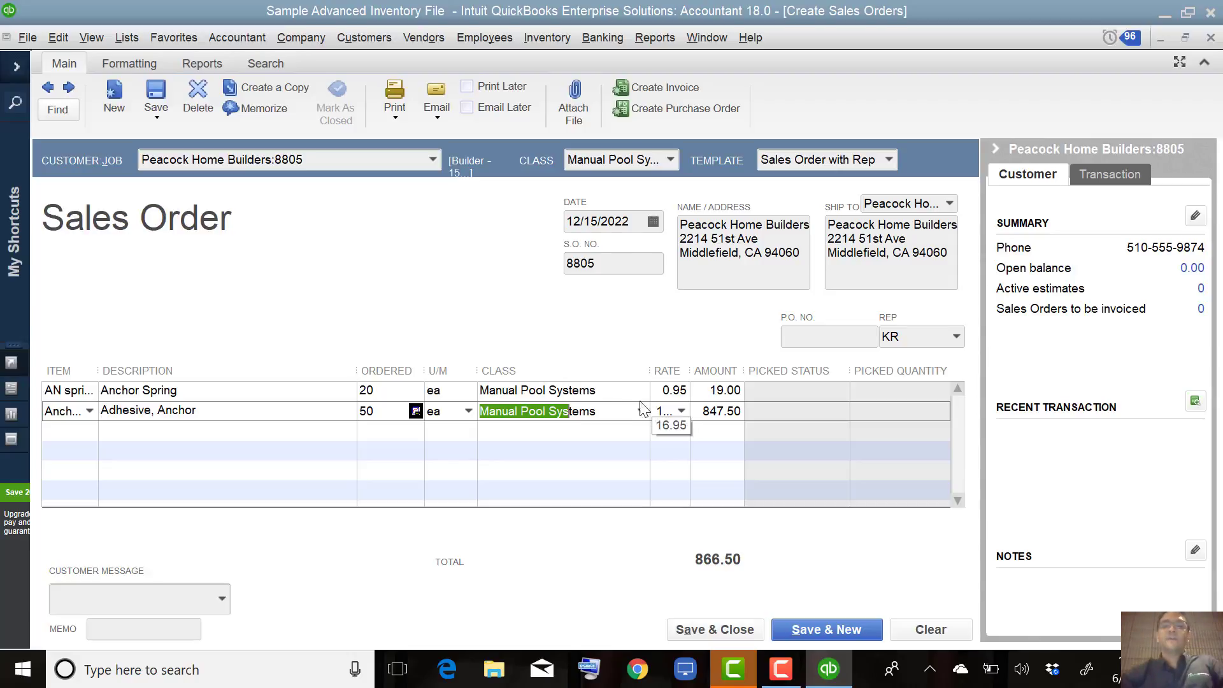
drag(609, 390, 593, 413)
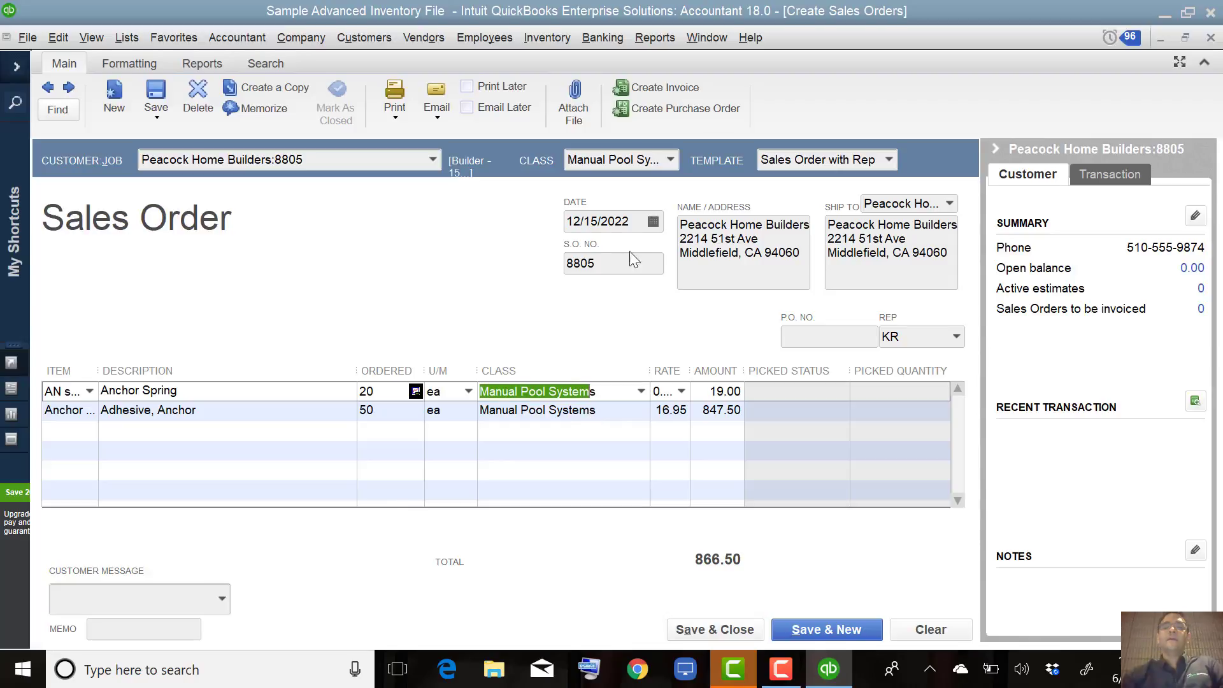
click(604, 160)
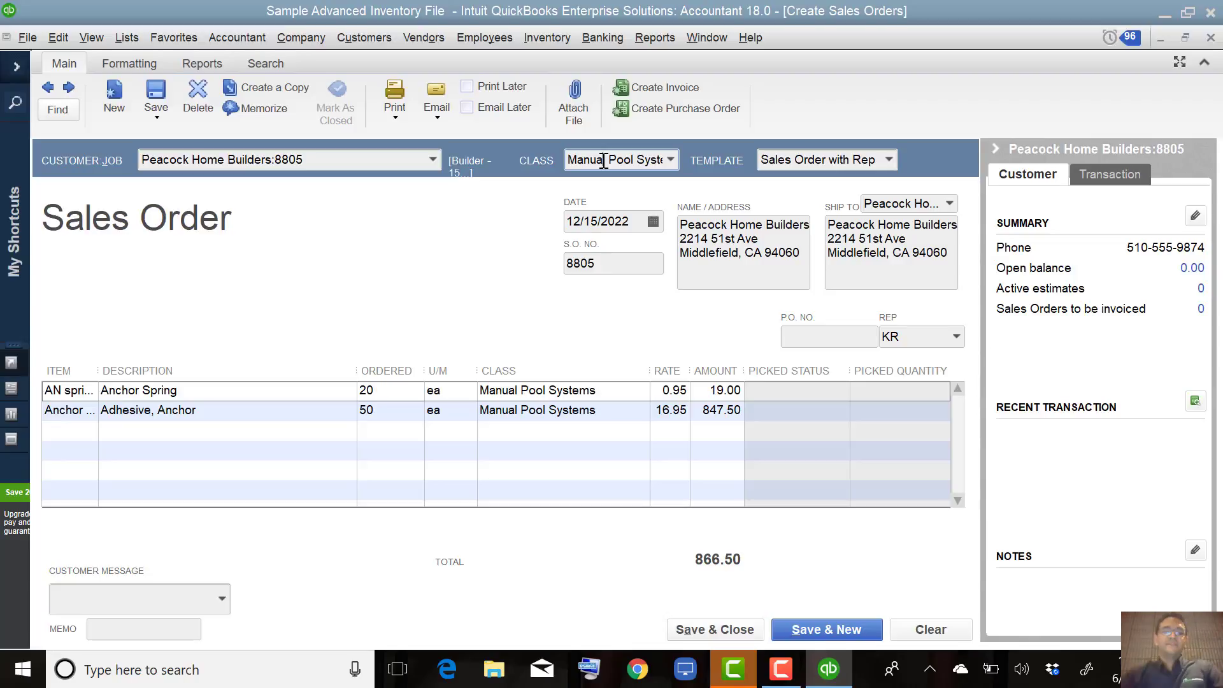
- Open the current availability of AN spring from its ordered quantity and show the availability details
click(389, 391)
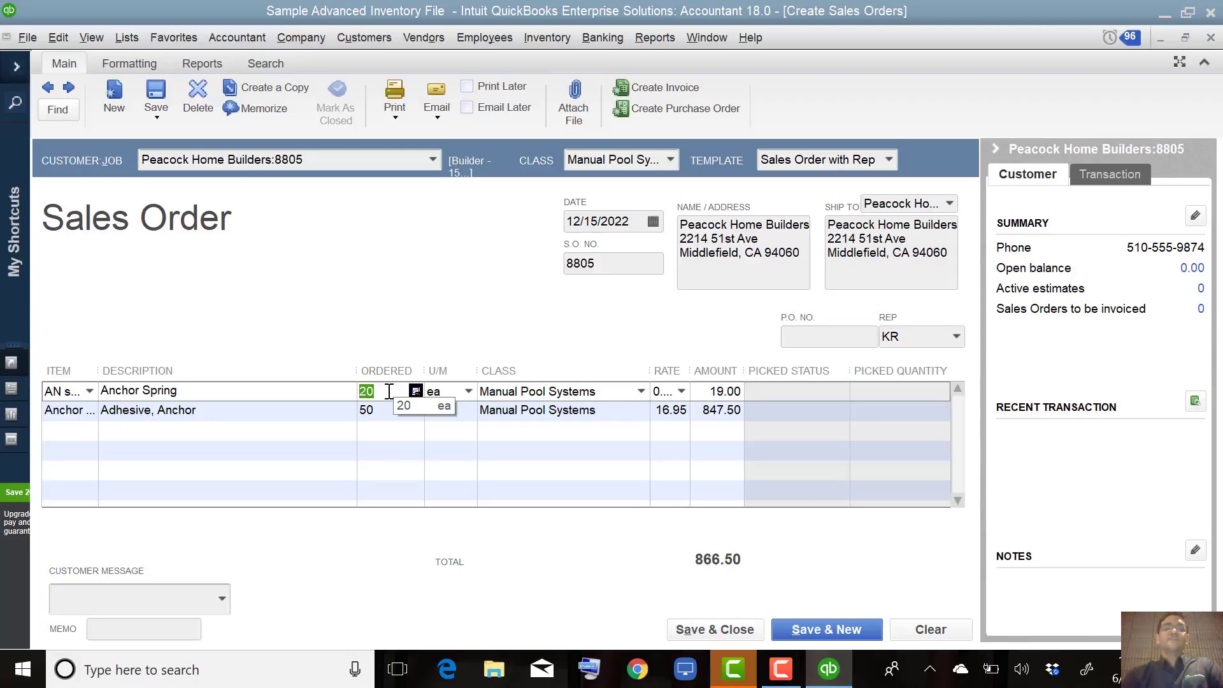
click(318, 397)
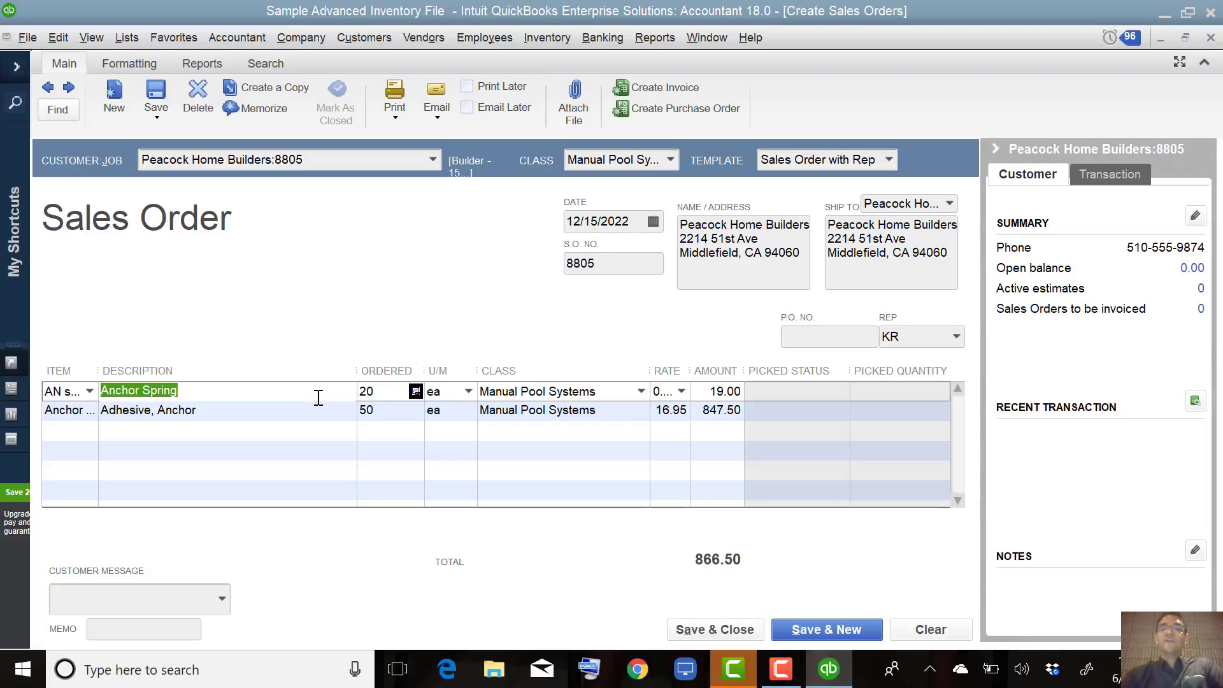
click(391, 399)
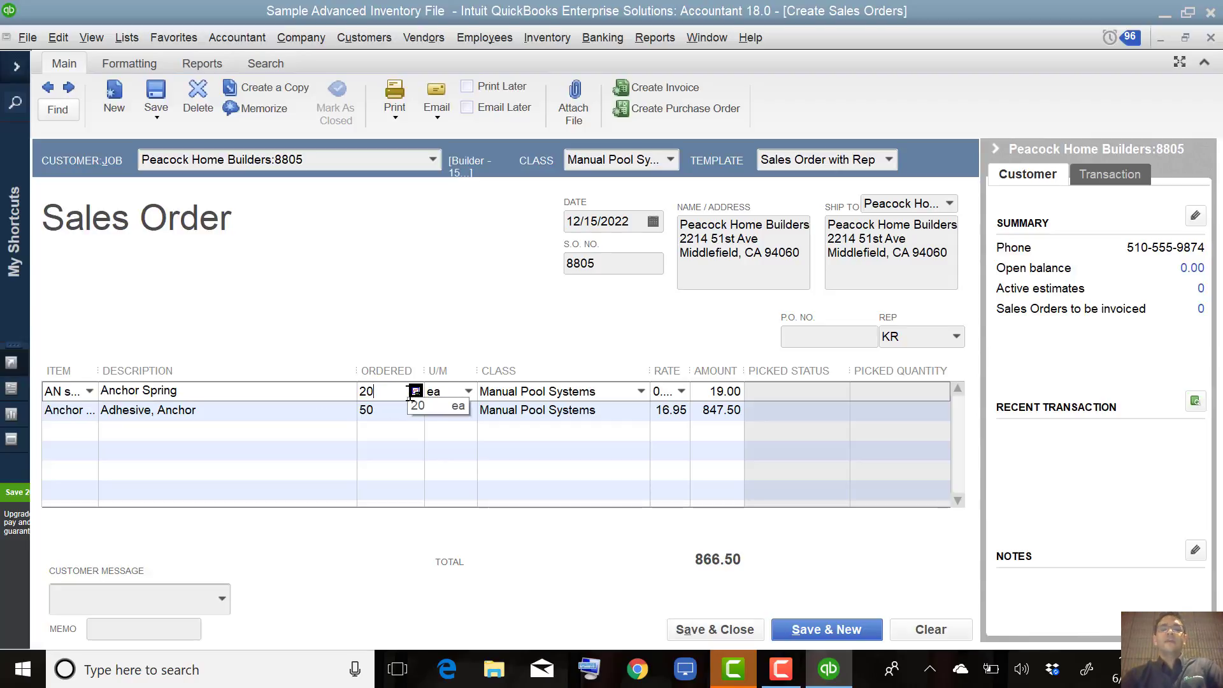
click(416, 392)
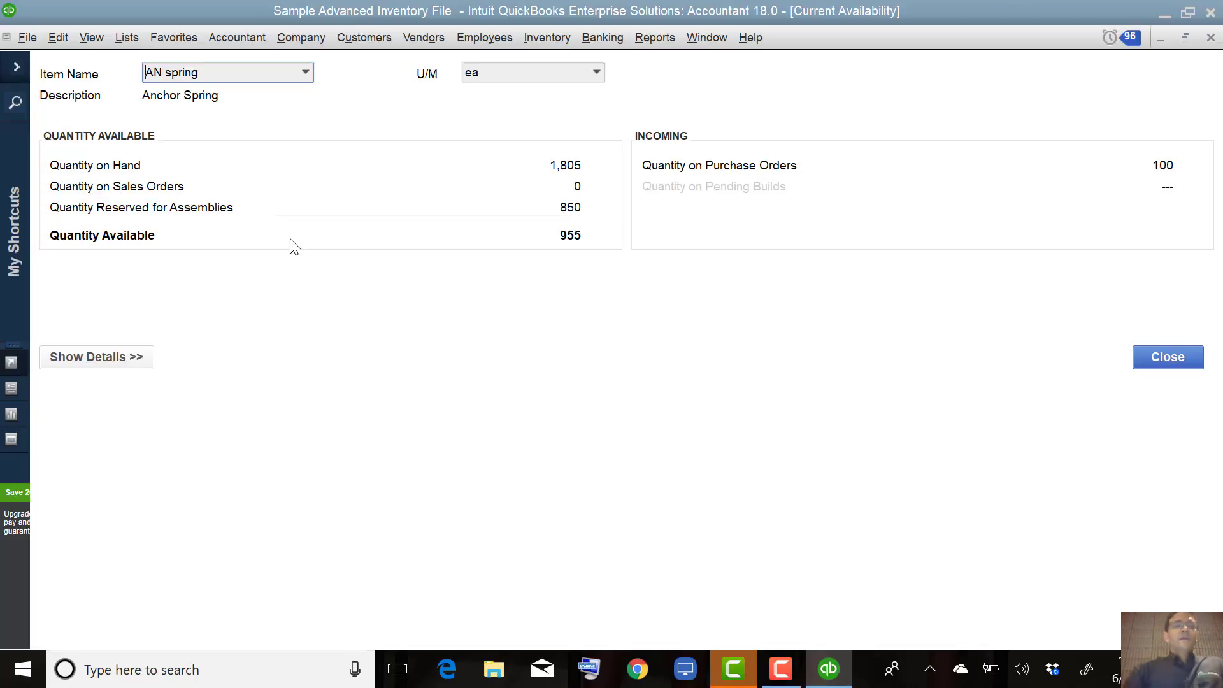
click(112, 359)
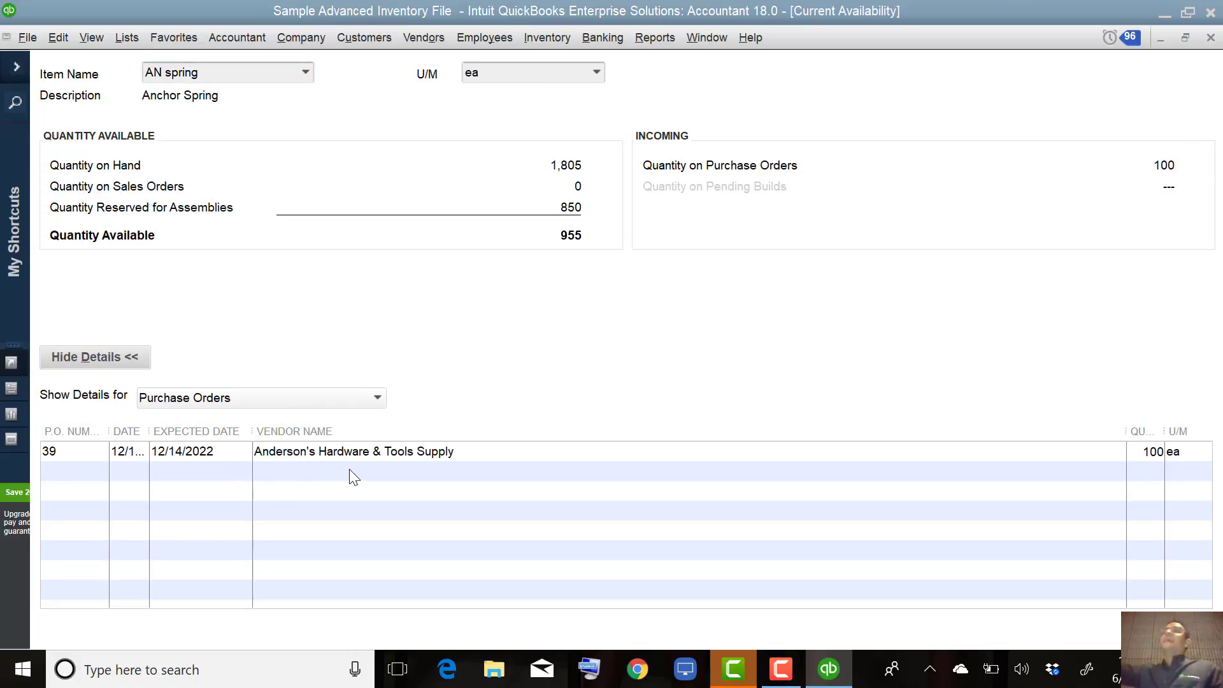
- Review the pending builds using AN spring, then its purchase orders with the date and expected date columns widened
click(278, 399)
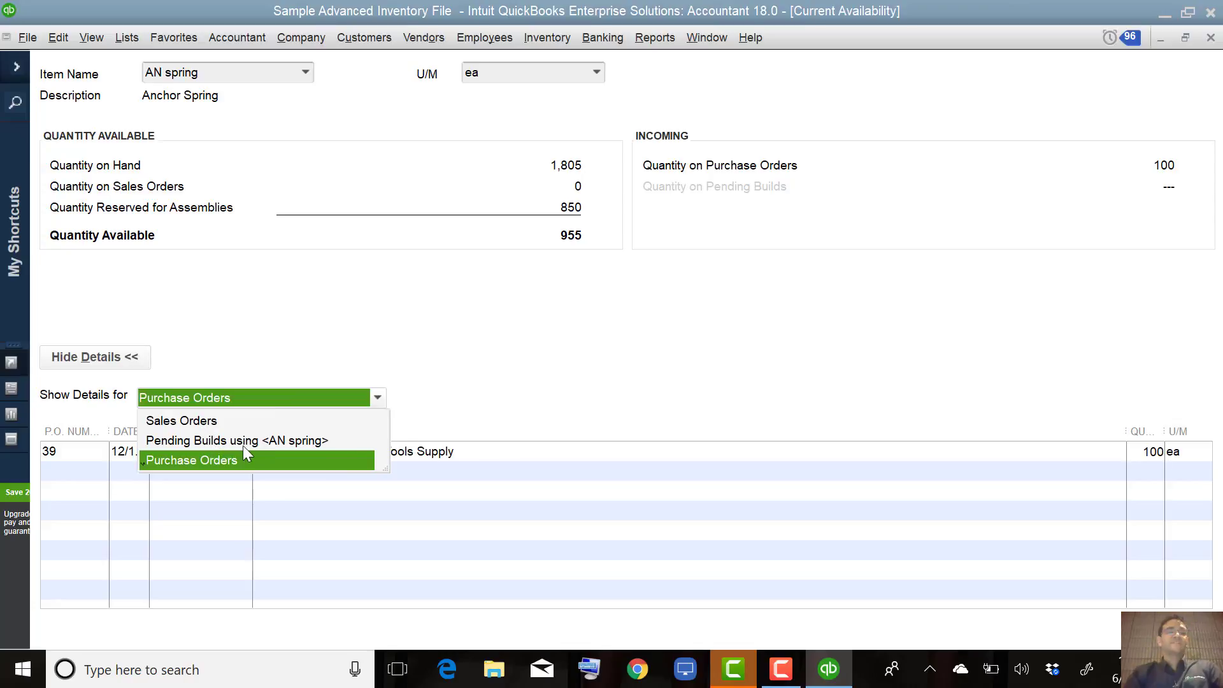
click(209, 442)
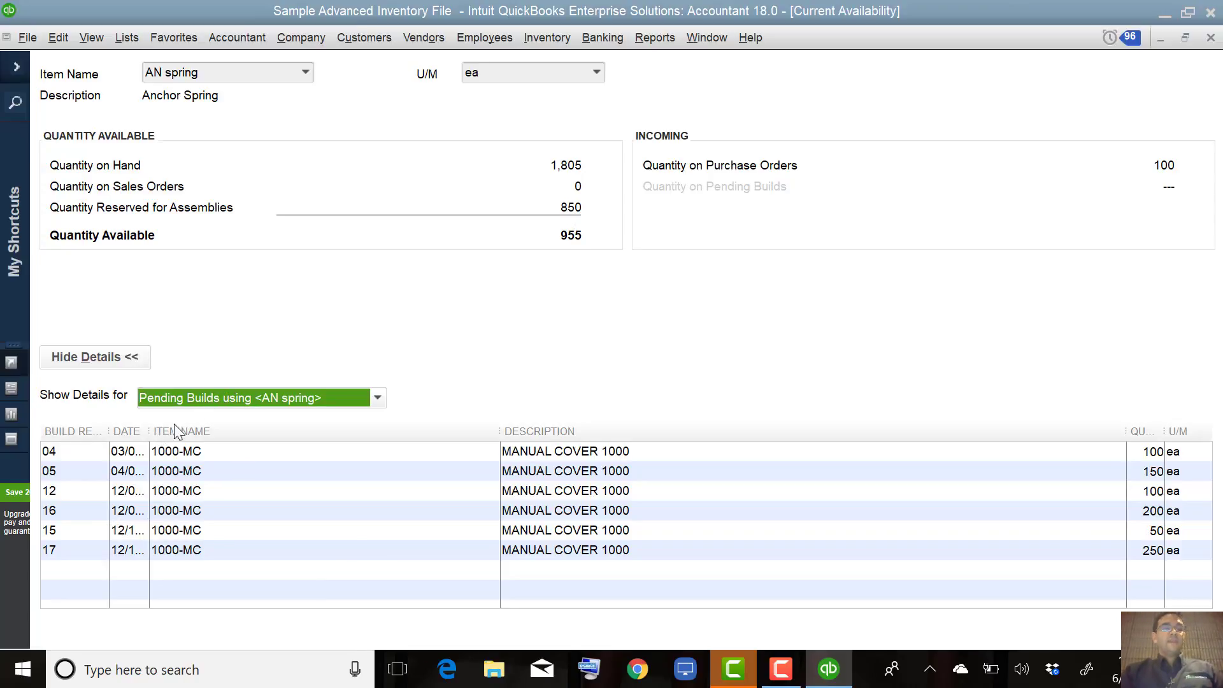
click(192, 402)
click(188, 463)
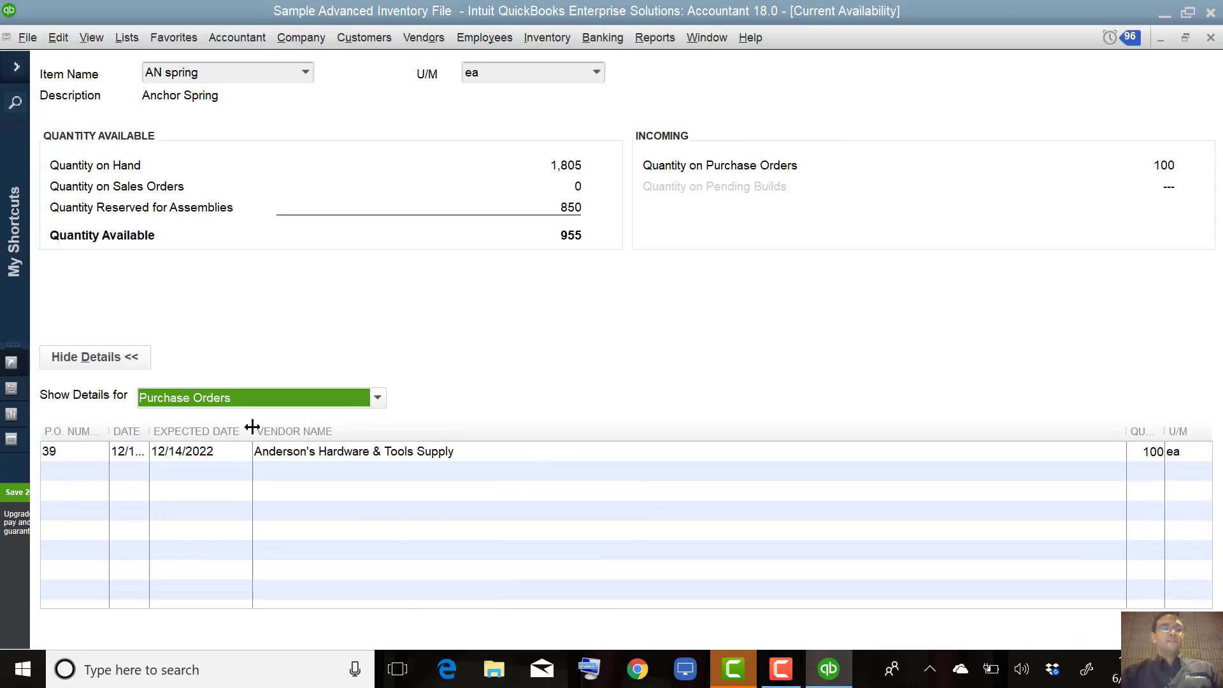
drag(252, 431, 333, 431)
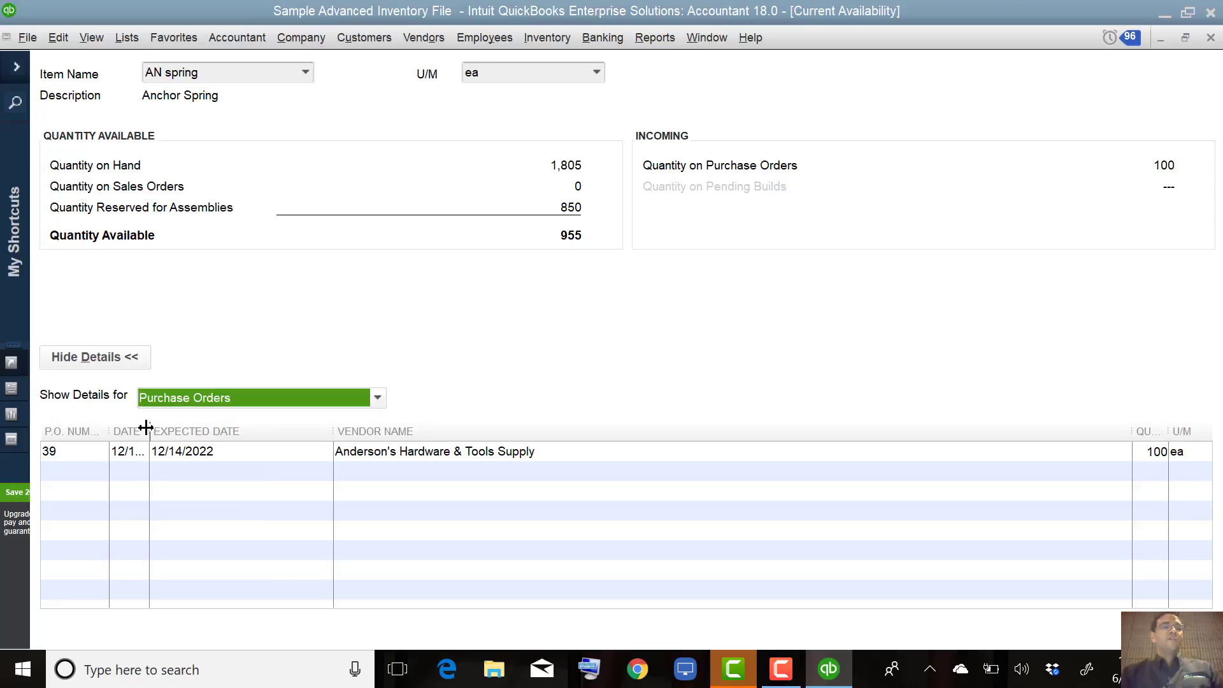
drag(146, 430, 211, 437)
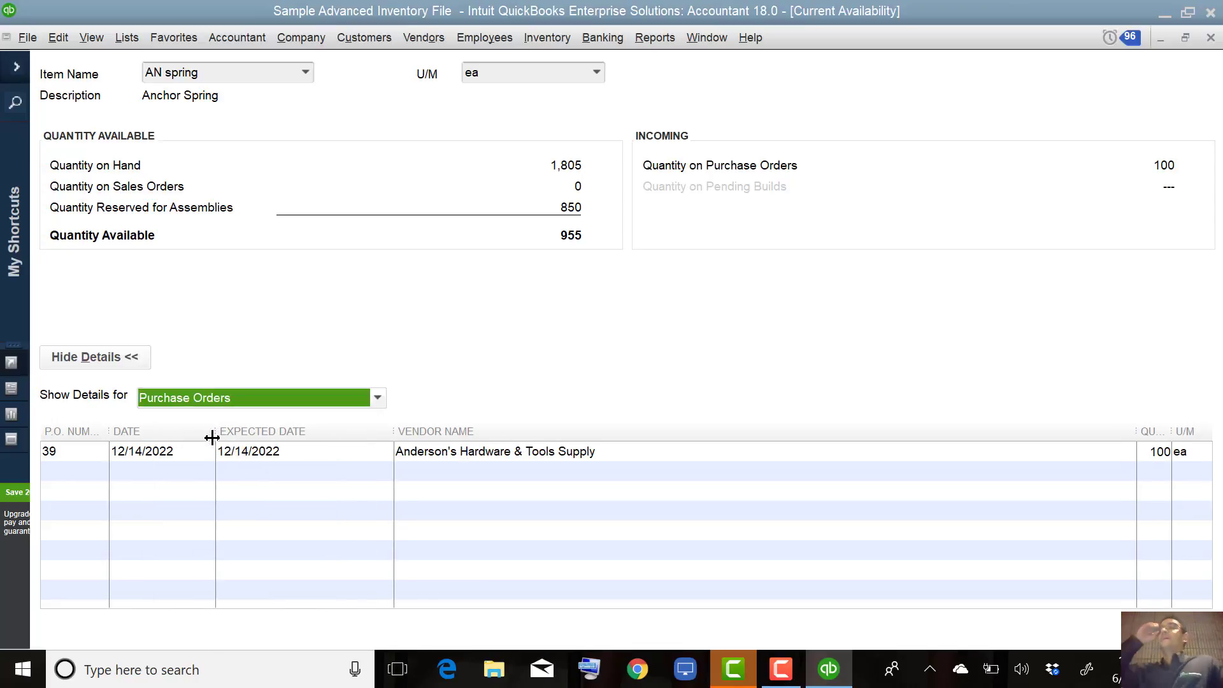
- Open the Anderson's Hardware & Tools Supply purchase order from the availability details, check its expected/due date, and close it
click(271, 453)
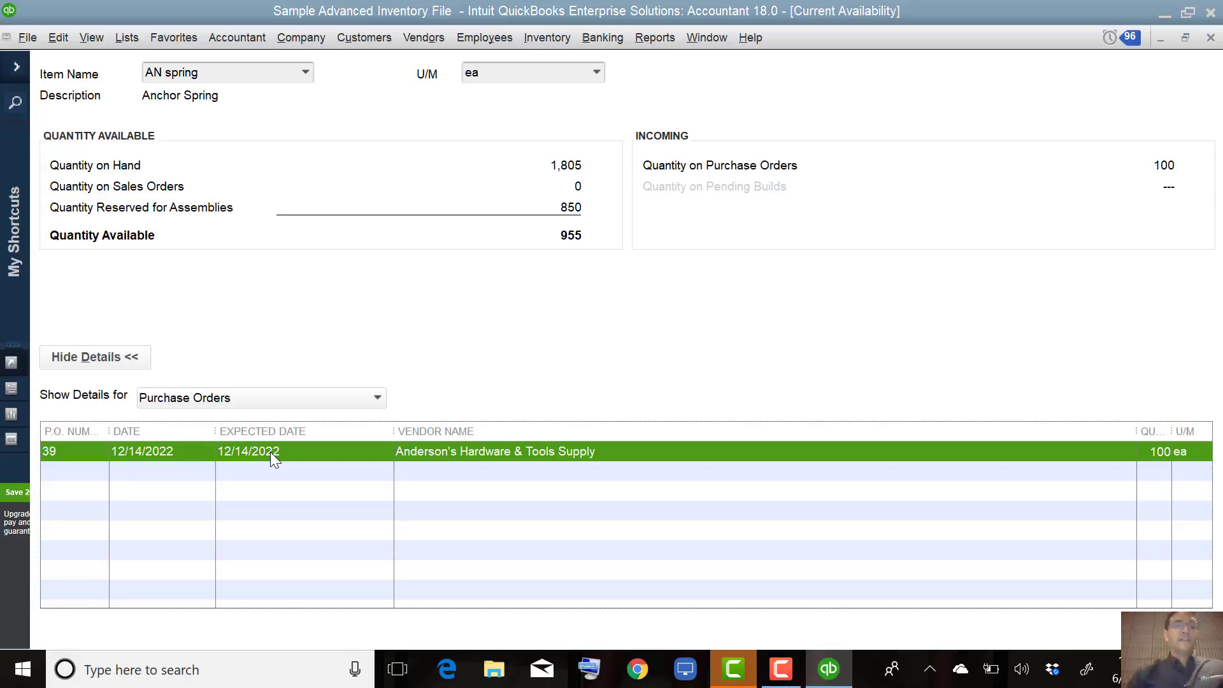
double_click(270, 453)
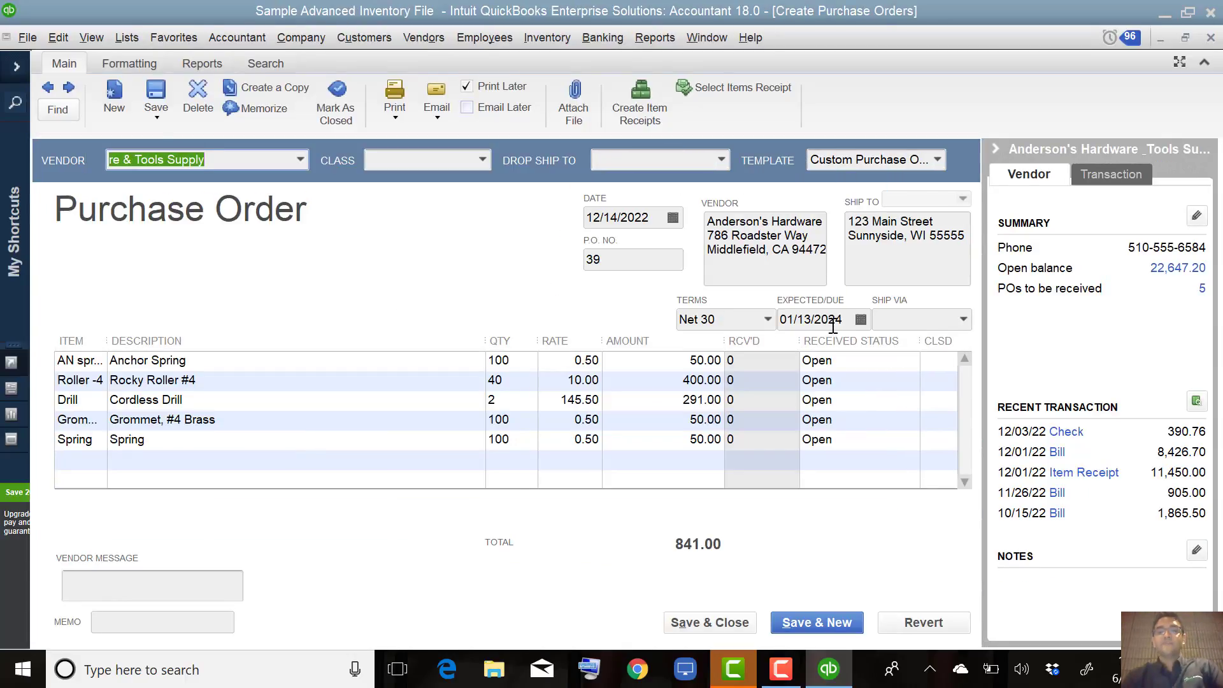
drag(840, 321, 747, 325)
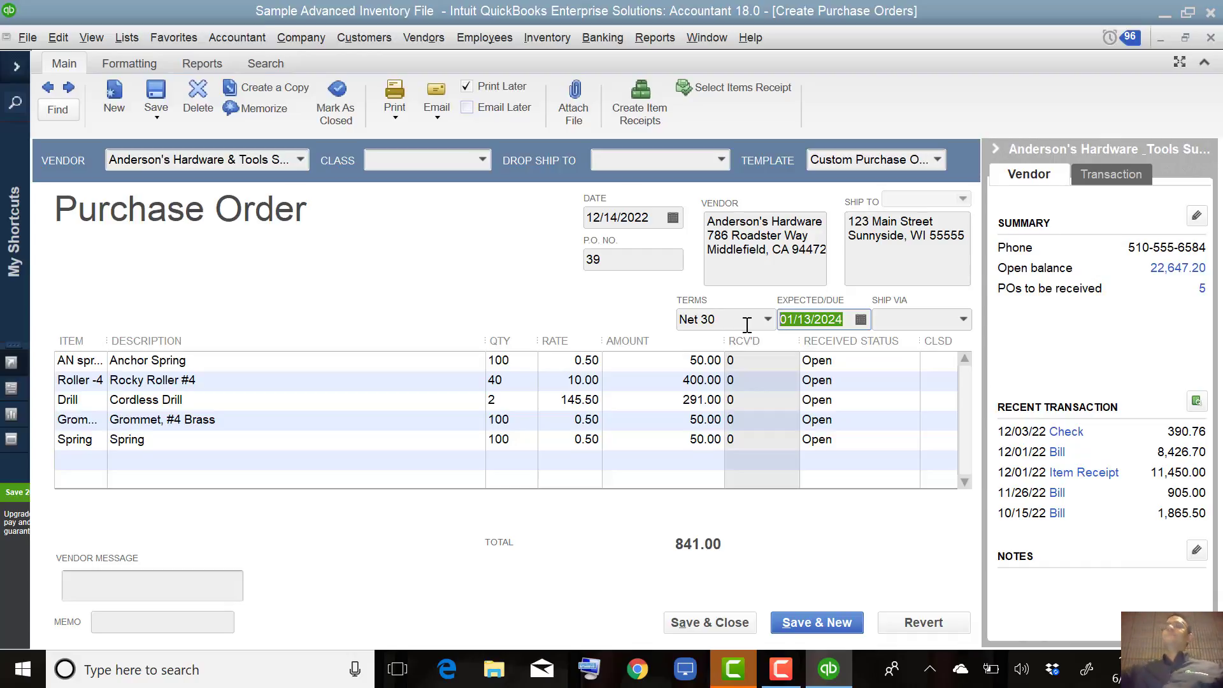
click(1211, 37)
click(1212, 39)
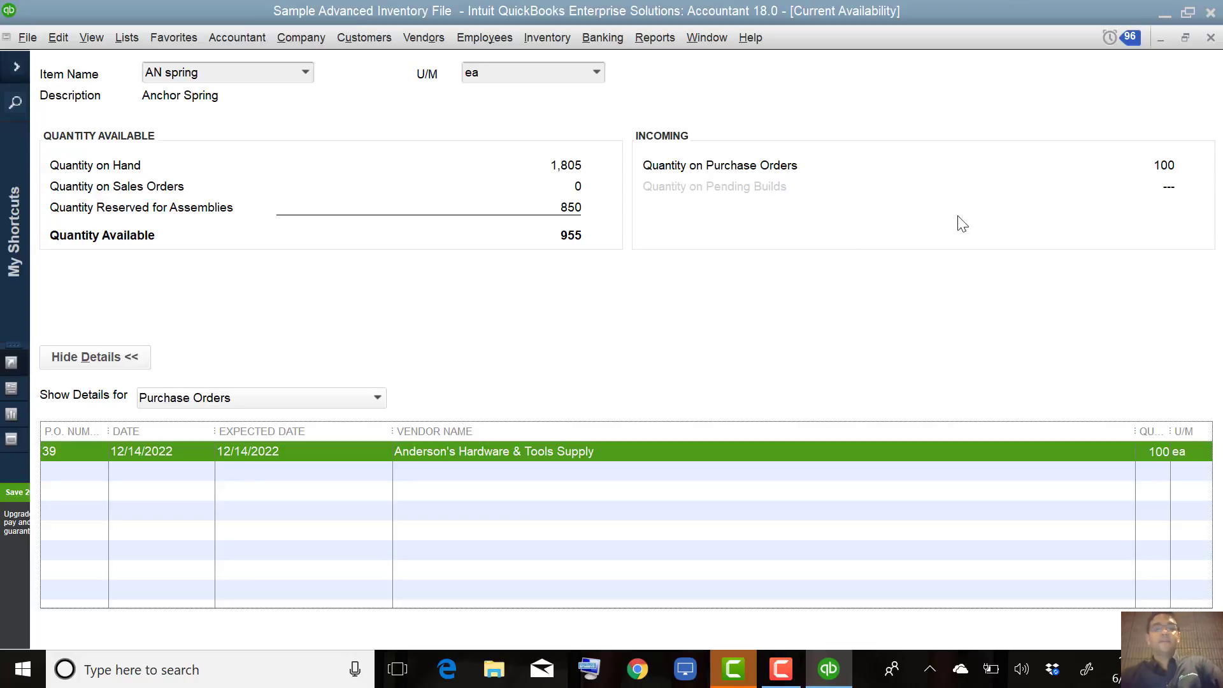
- Reopen the Anderson's Hardware & Tools Supply purchase order and compare its expected/due date with its order date
double_click(265, 451)
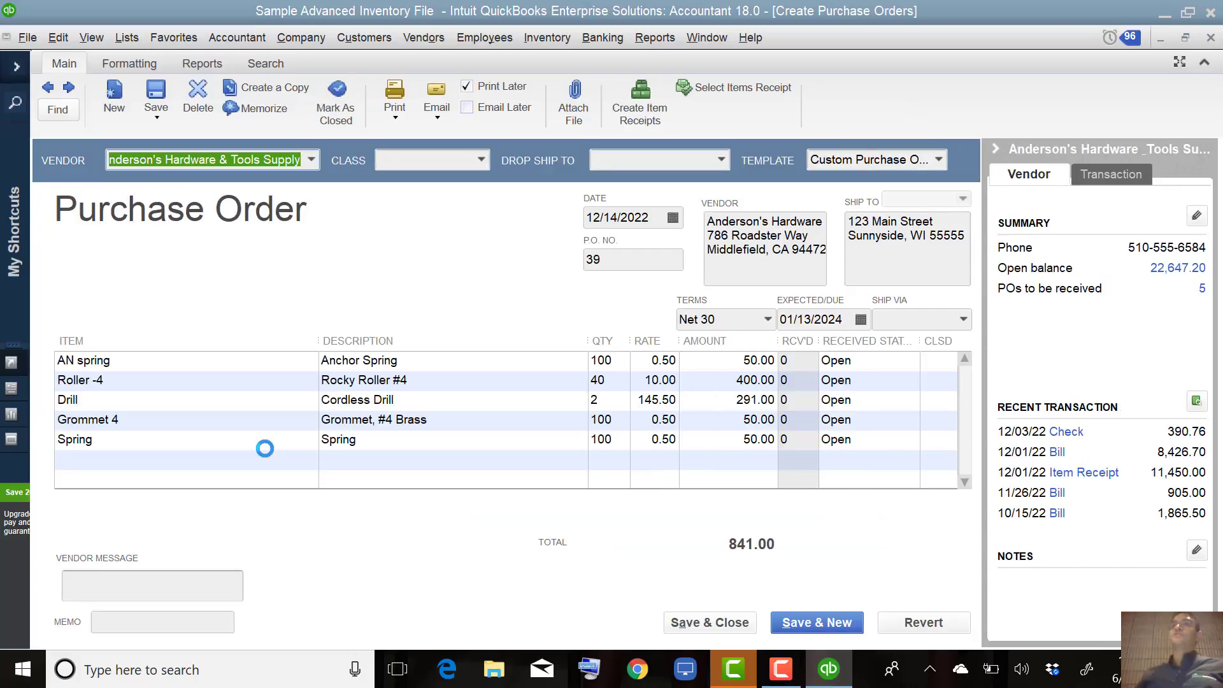
drag(836, 323, 733, 317)
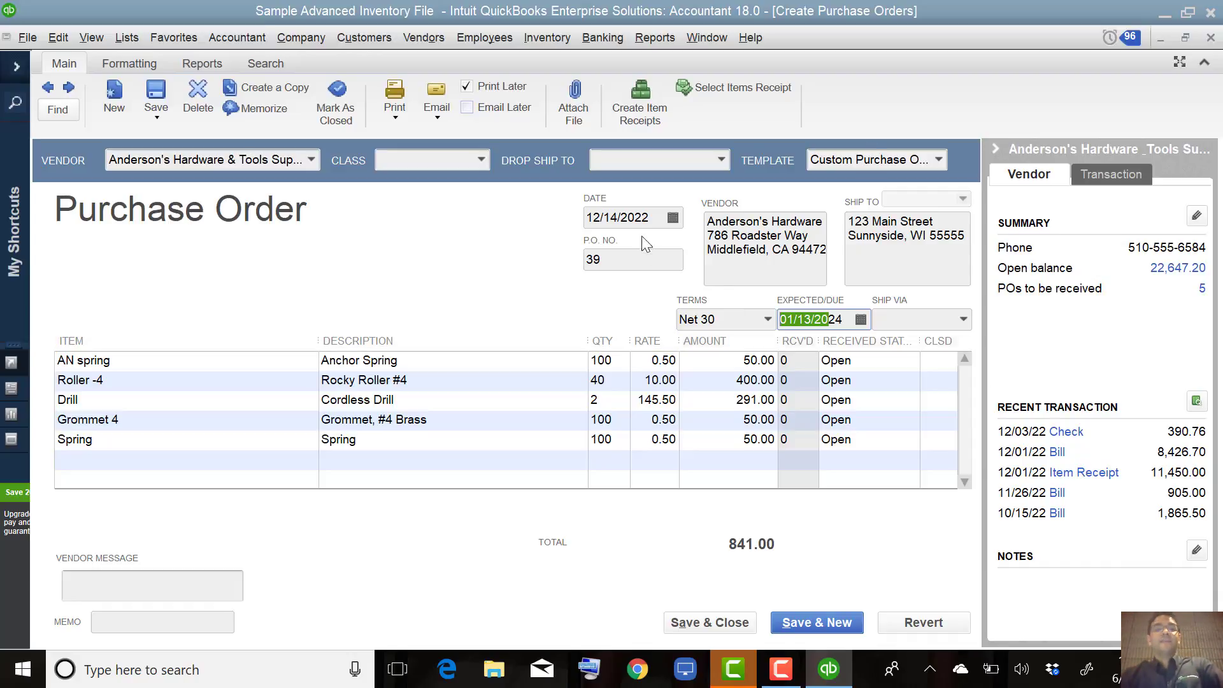
drag(646, 217, 559, 208)
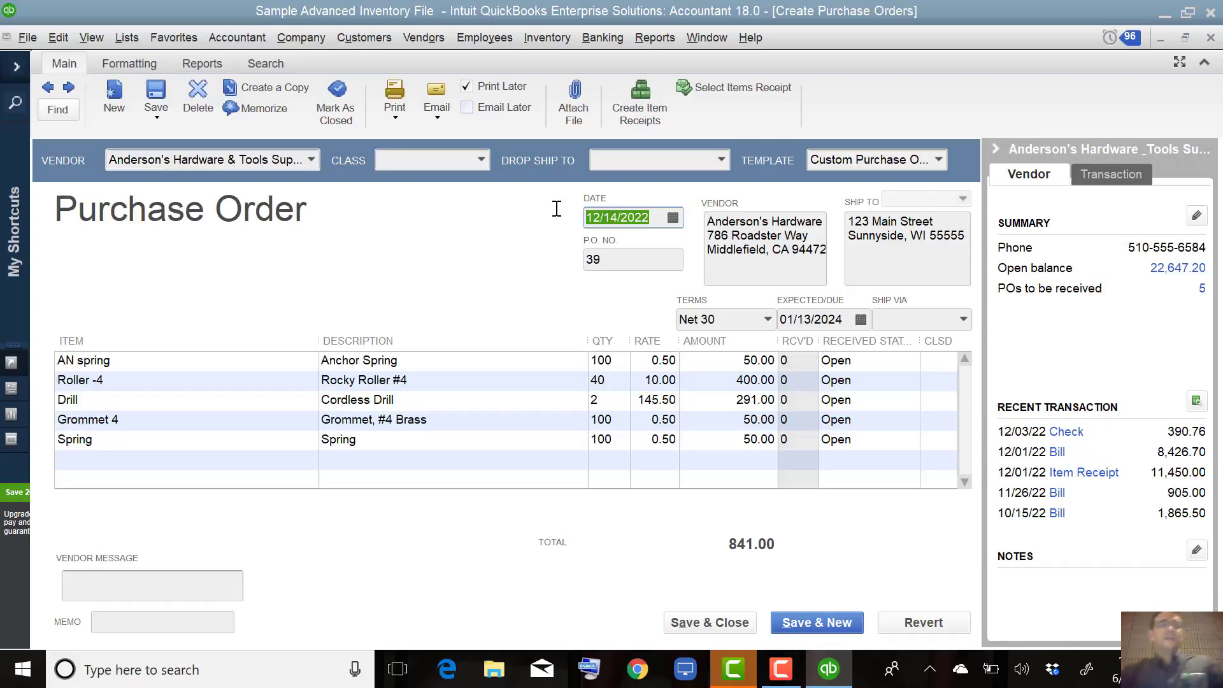
- Customize the Custom Purchase Order template's data layout so the Expected header field is shown on screen
click(117, 61)
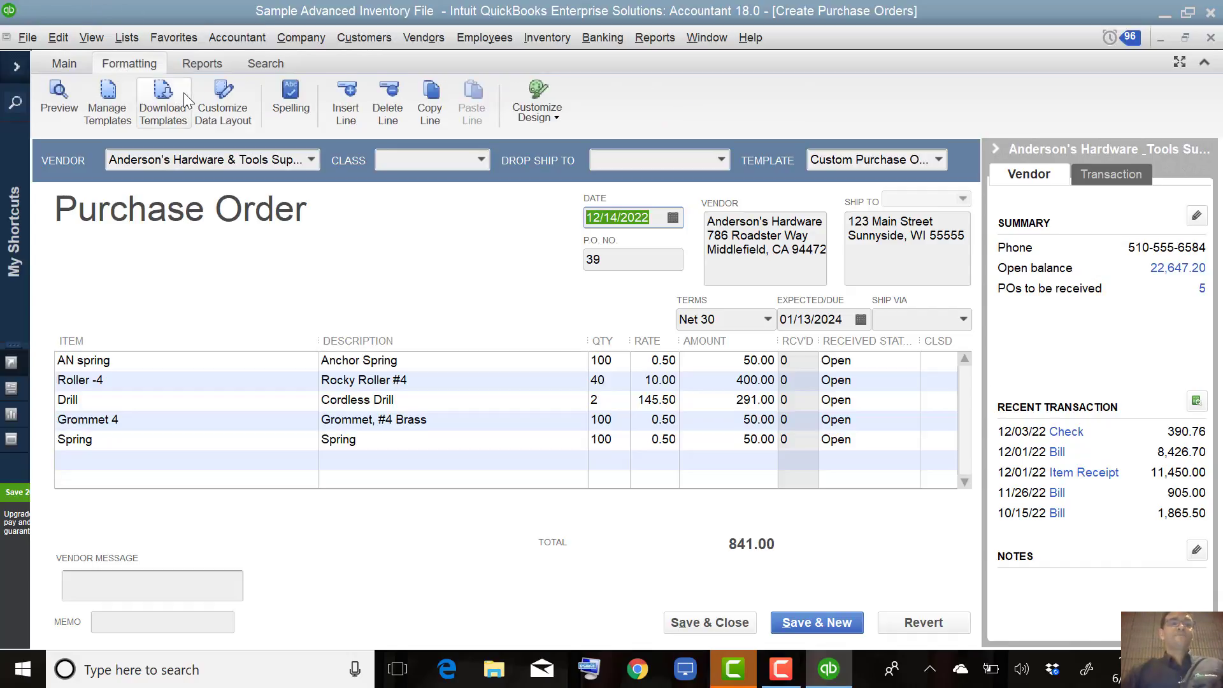
click(220, 106)
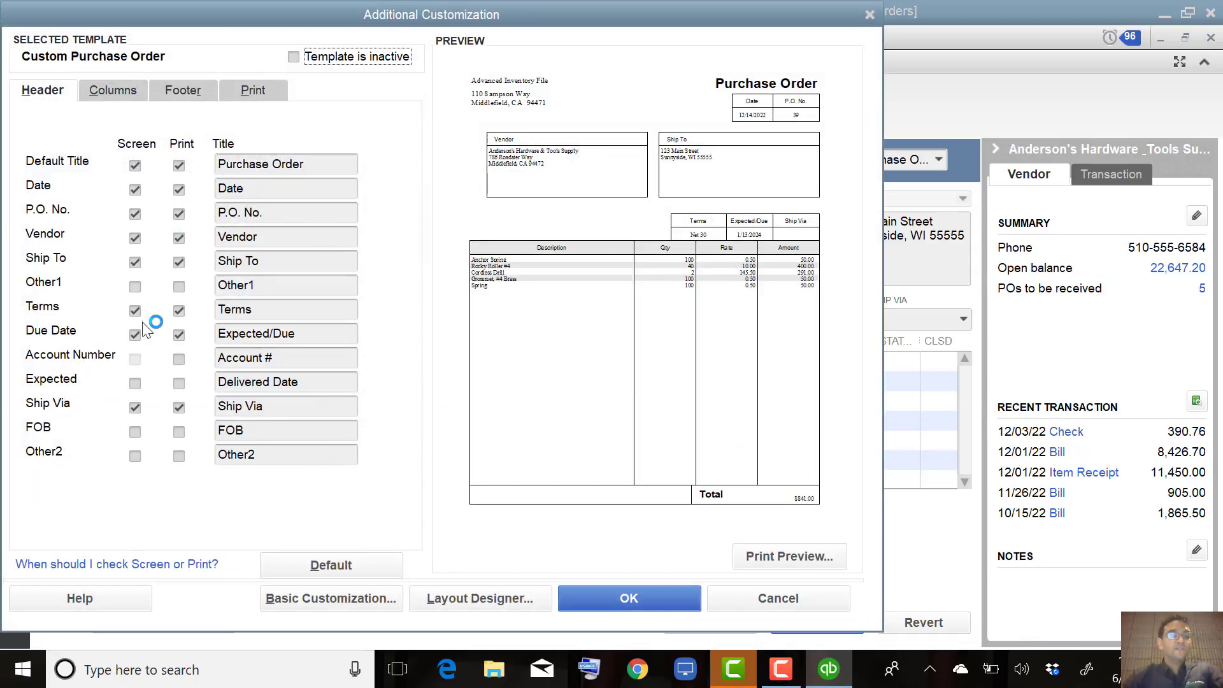
click(133, 384)
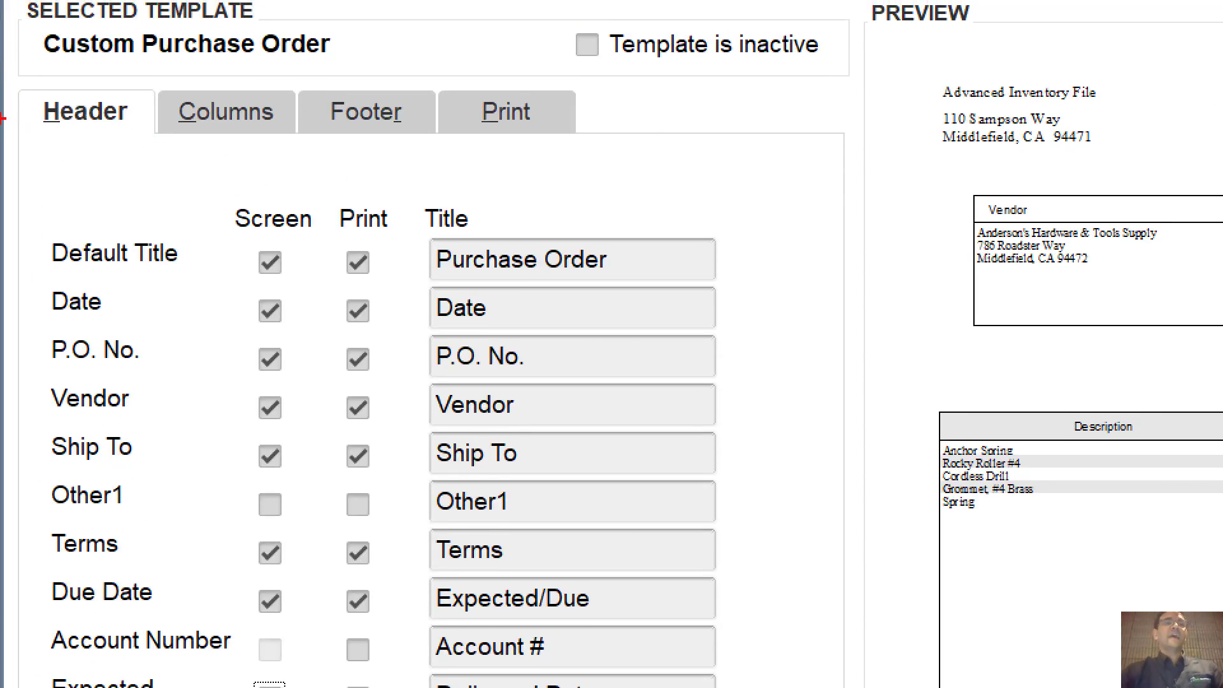
drag(43, 126, 151, 129)
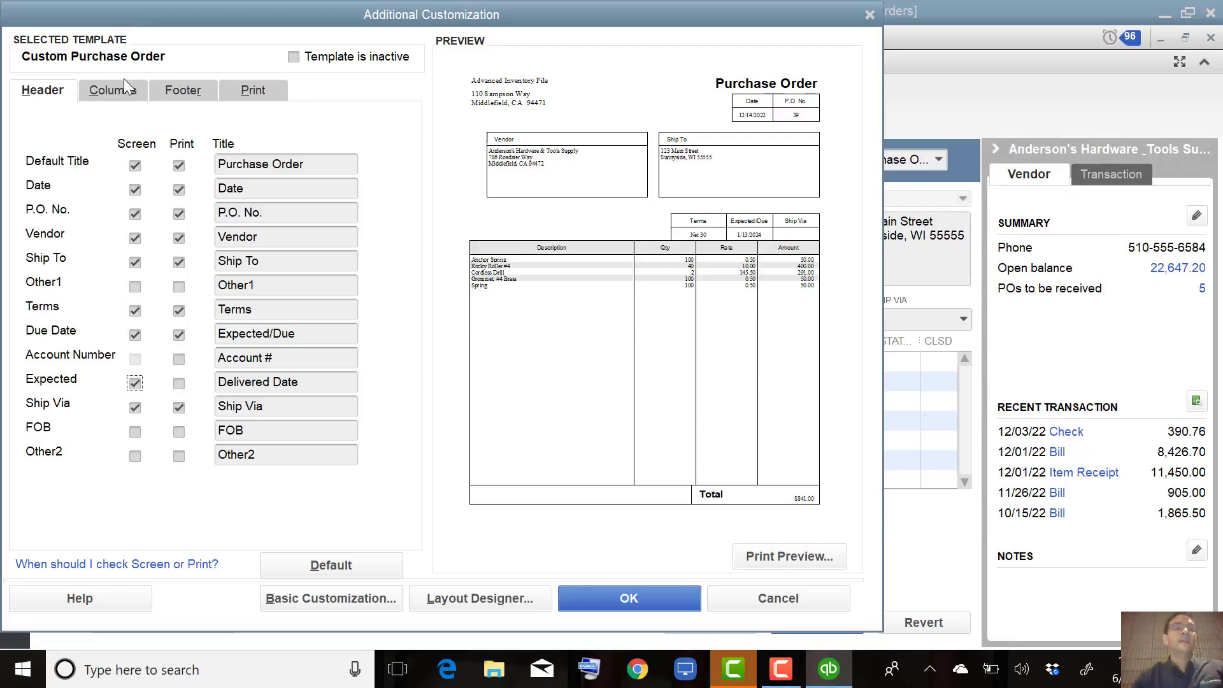
click(126, 94)
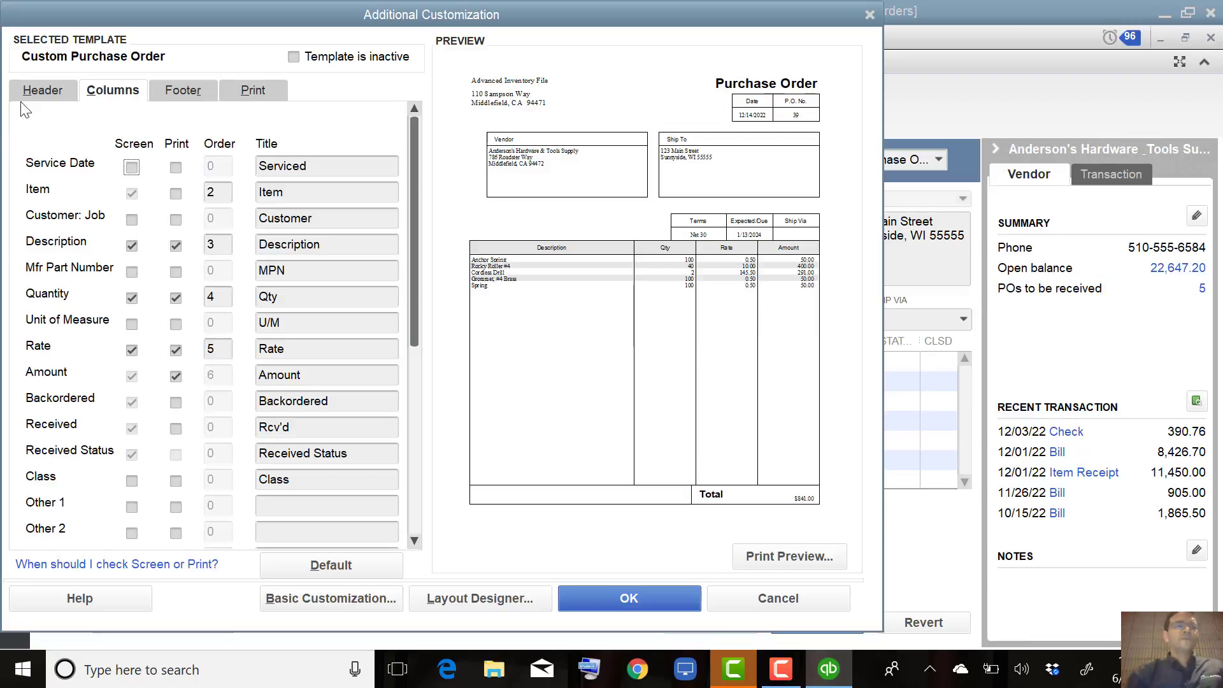
click(47, 90)
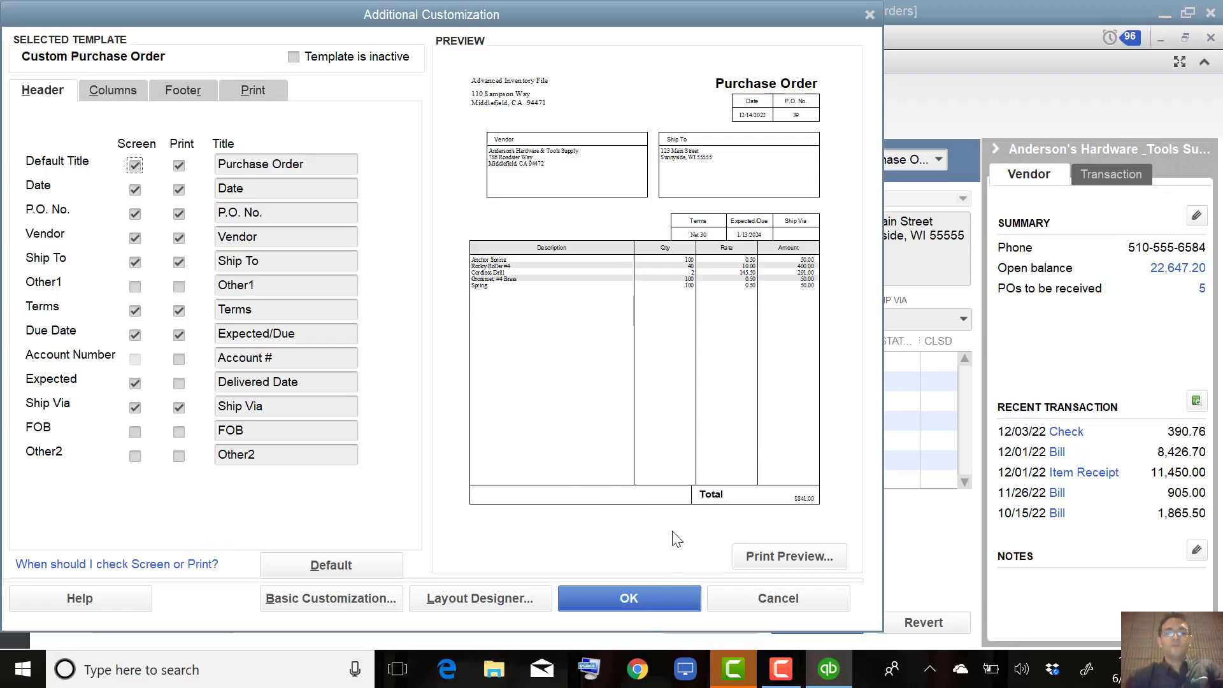
click(630, 598)
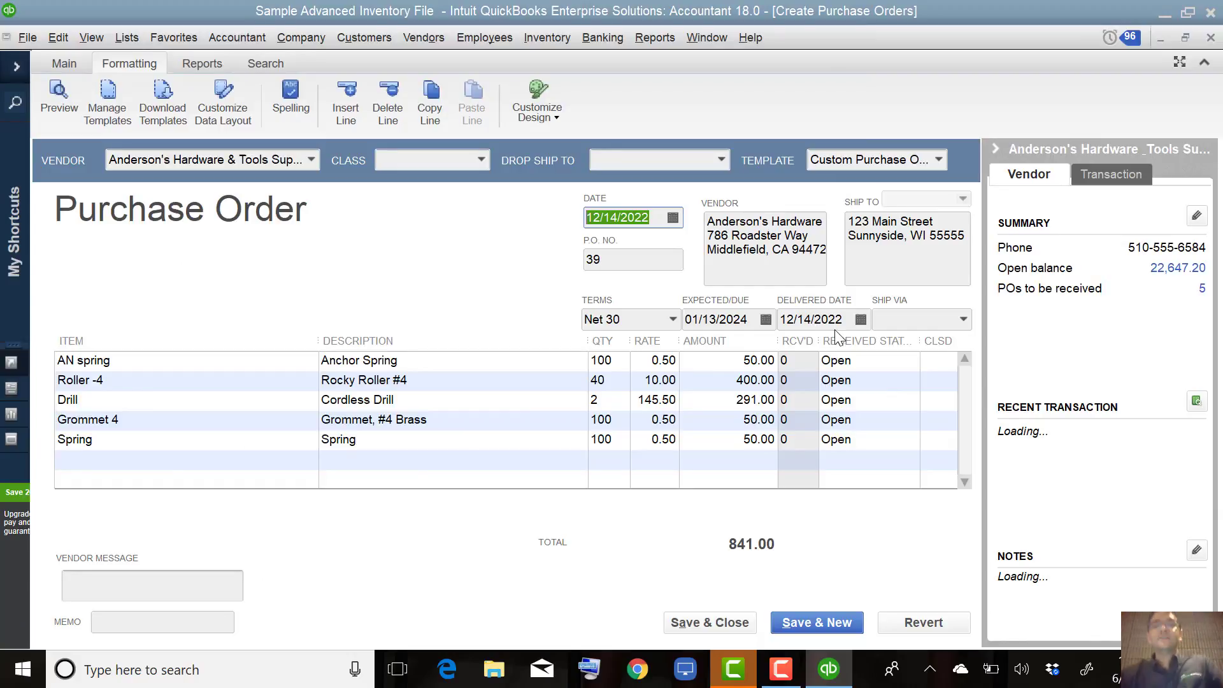
- Retitle the template's Expected header field as "Expected Arival Date" and apply the customization
click(861, 319)
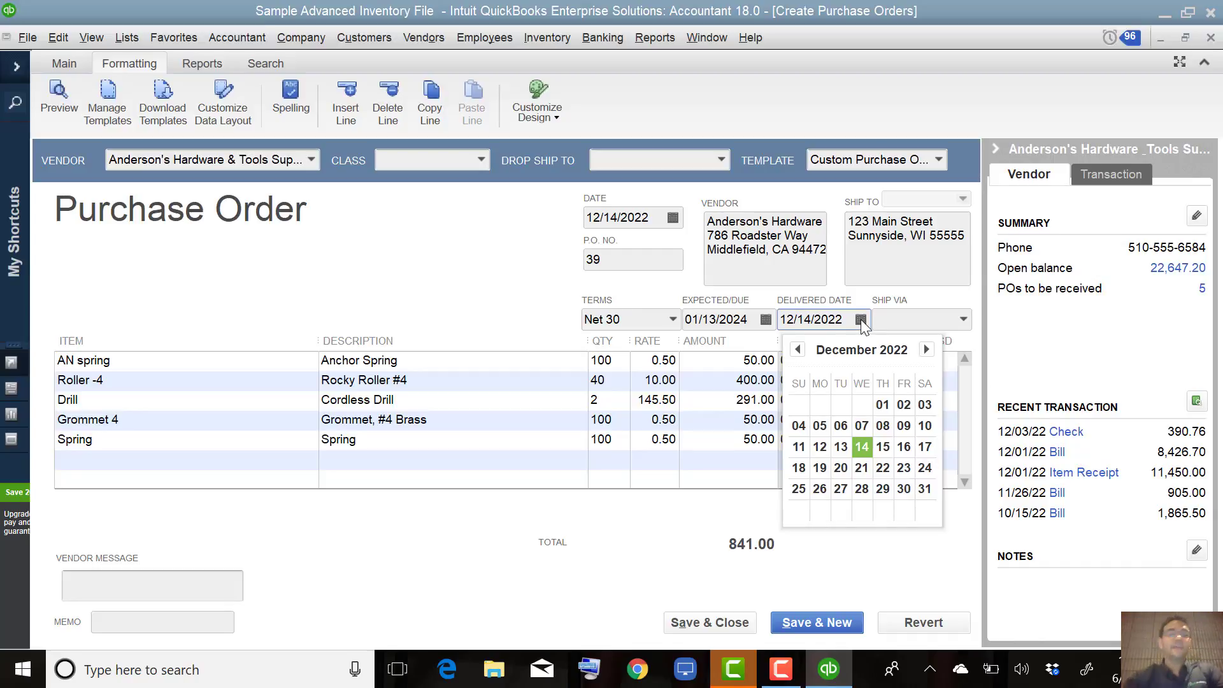
click(221, 105)
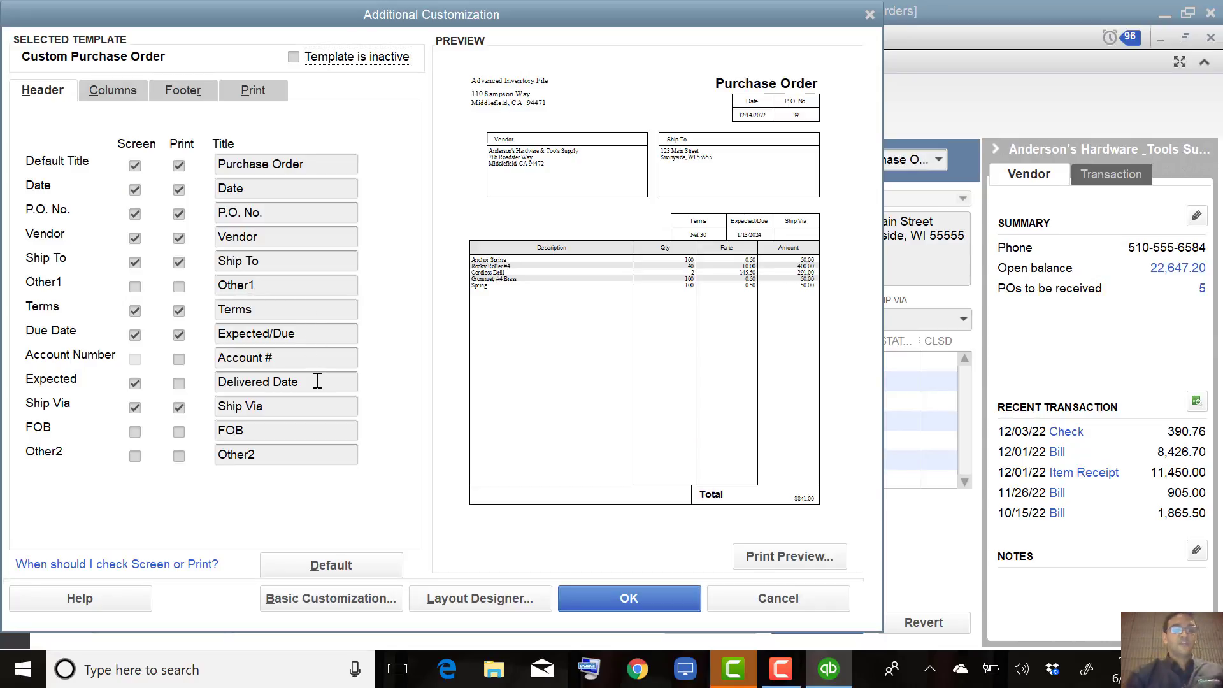
drag(317, 381, 186, 379)
text(Expec)
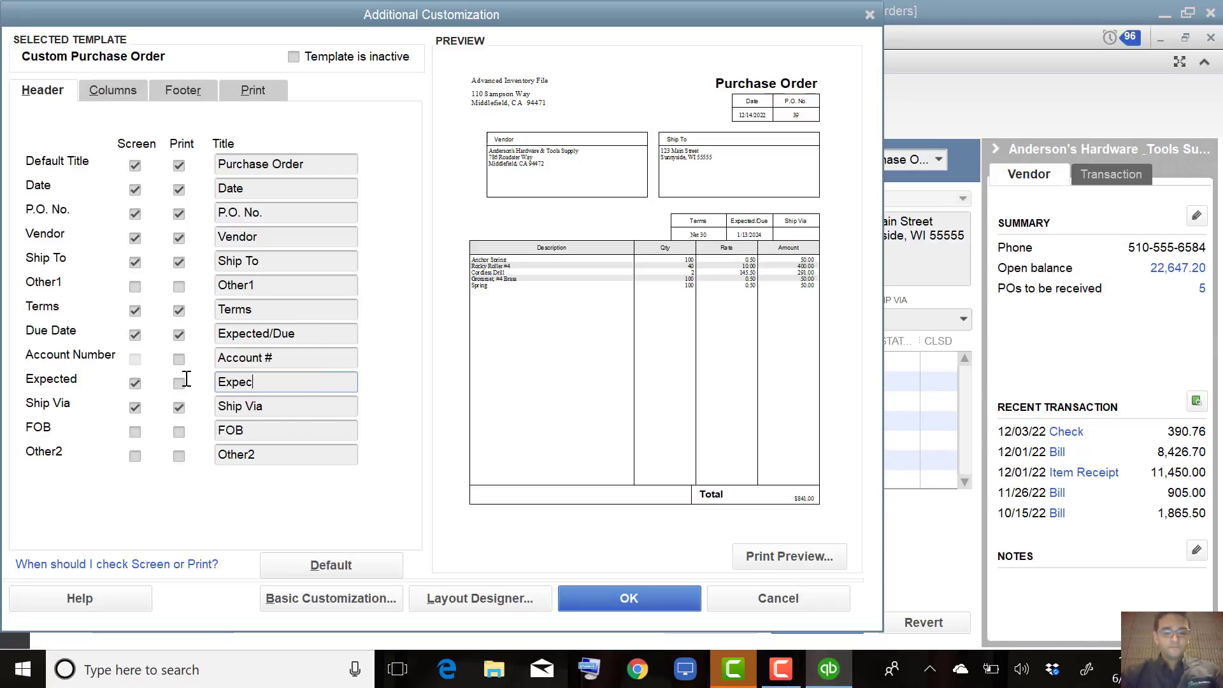
text(ted Arival Date)
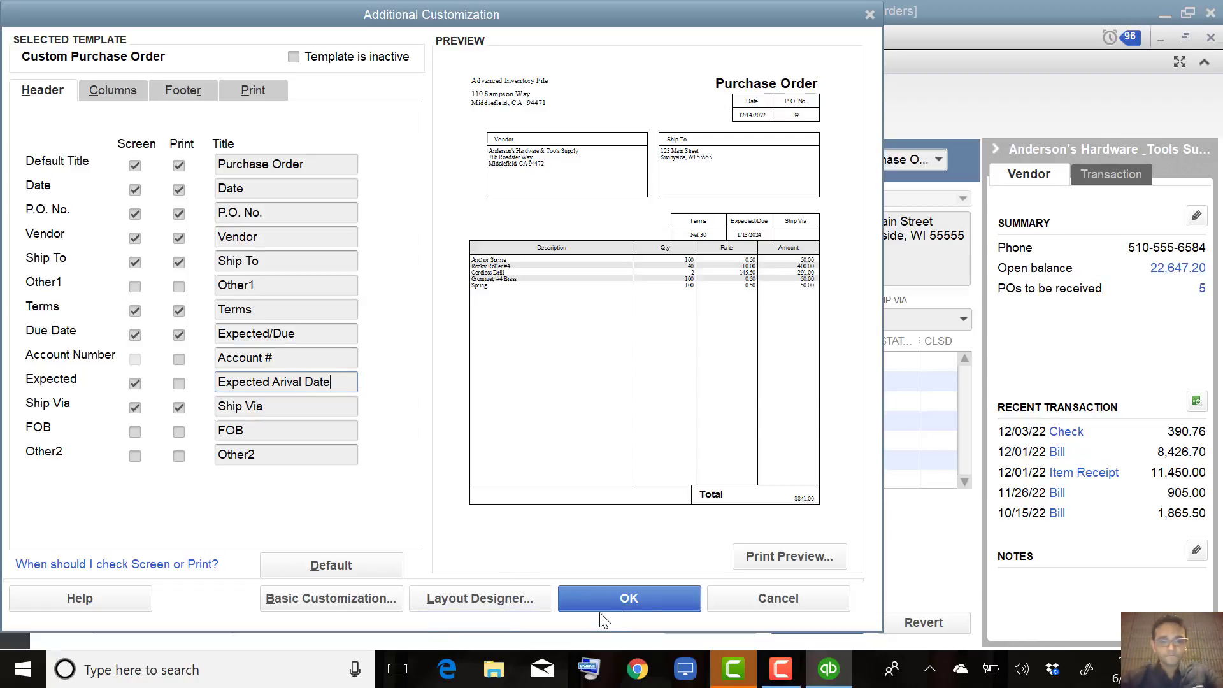
click(645, 595)
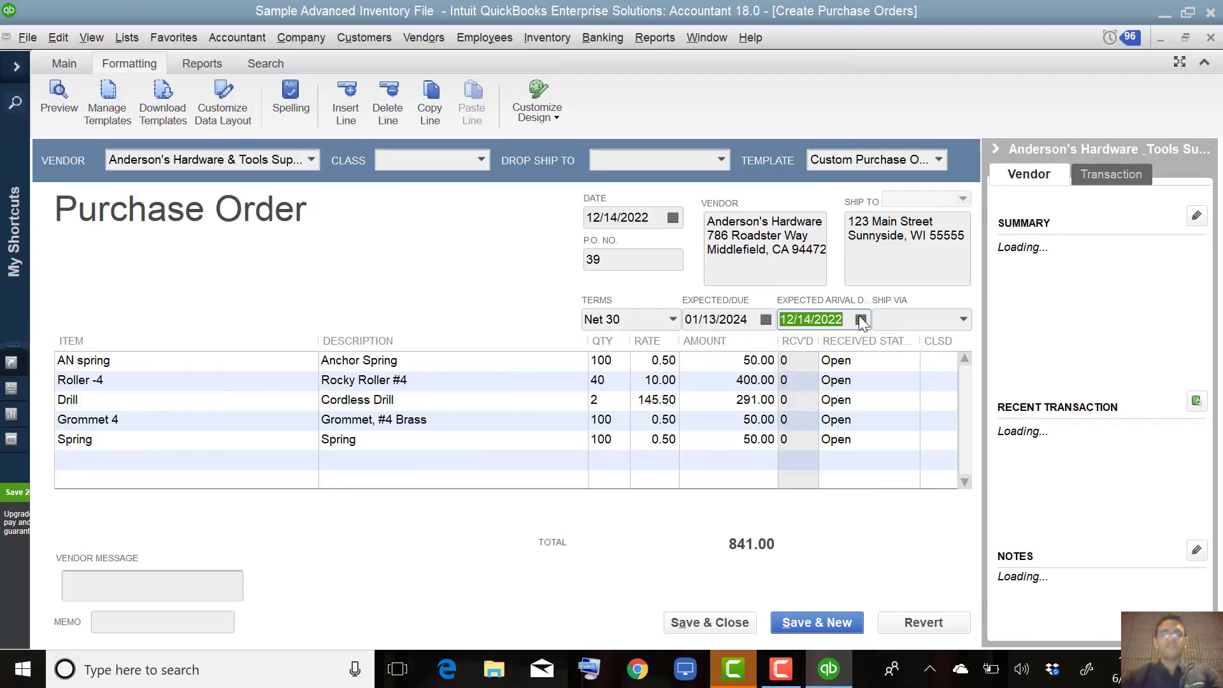
- Set the purchase order's expected arrival date to 01/06/2023, then save and close it, recording the changes
click(860, 318)
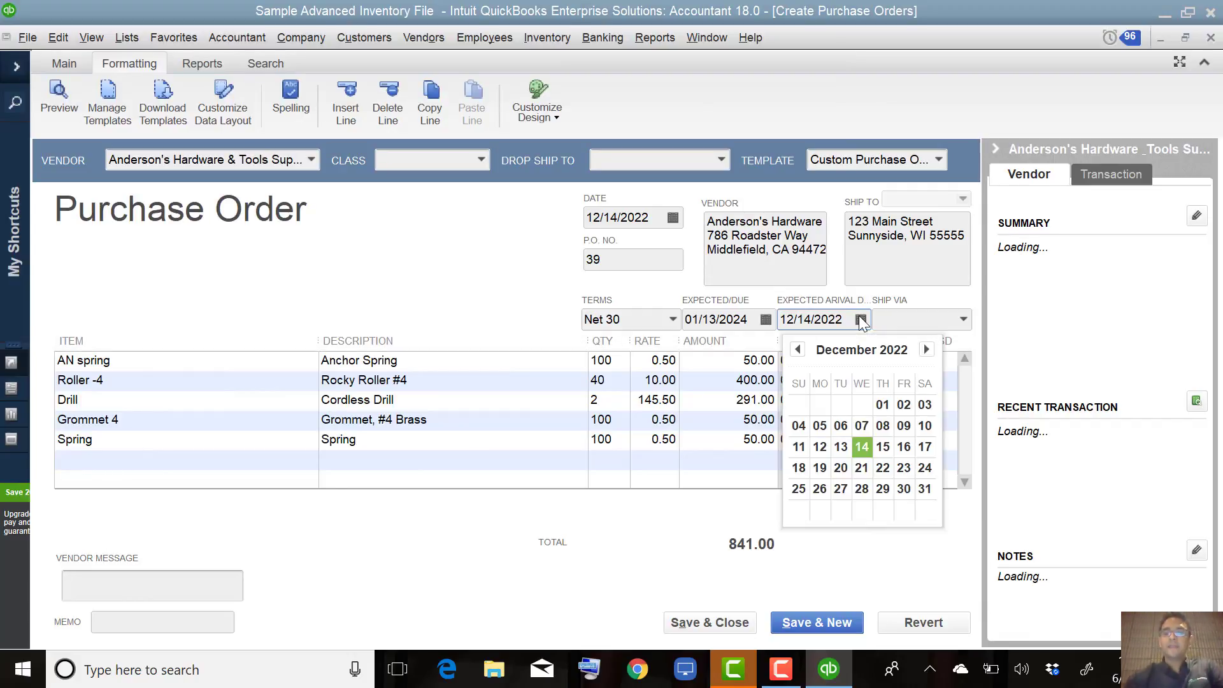
click(928, 352)
click(903, 404)
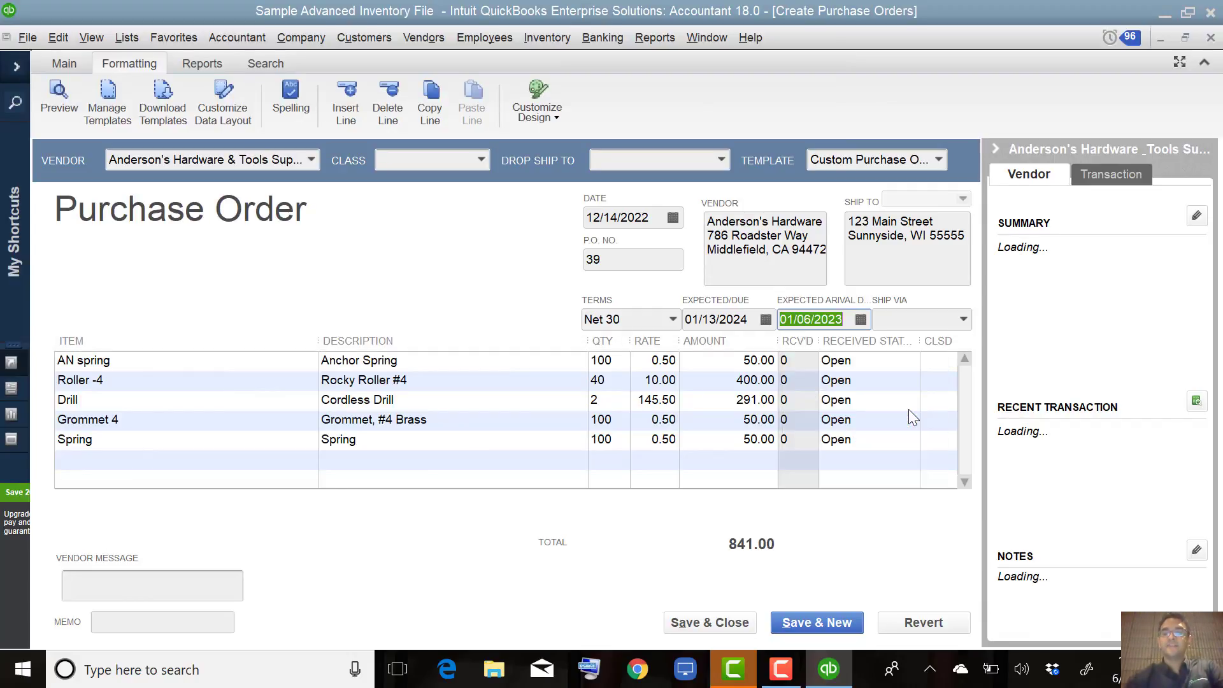
click(722, 623)
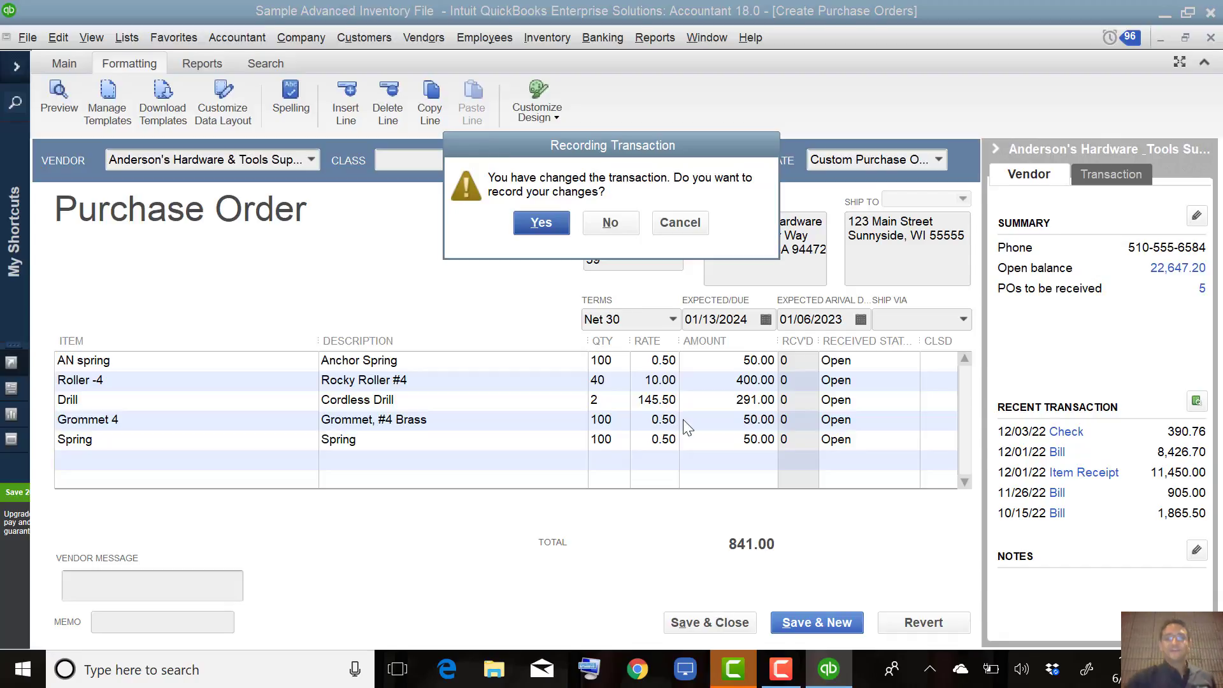
click(542, 222)
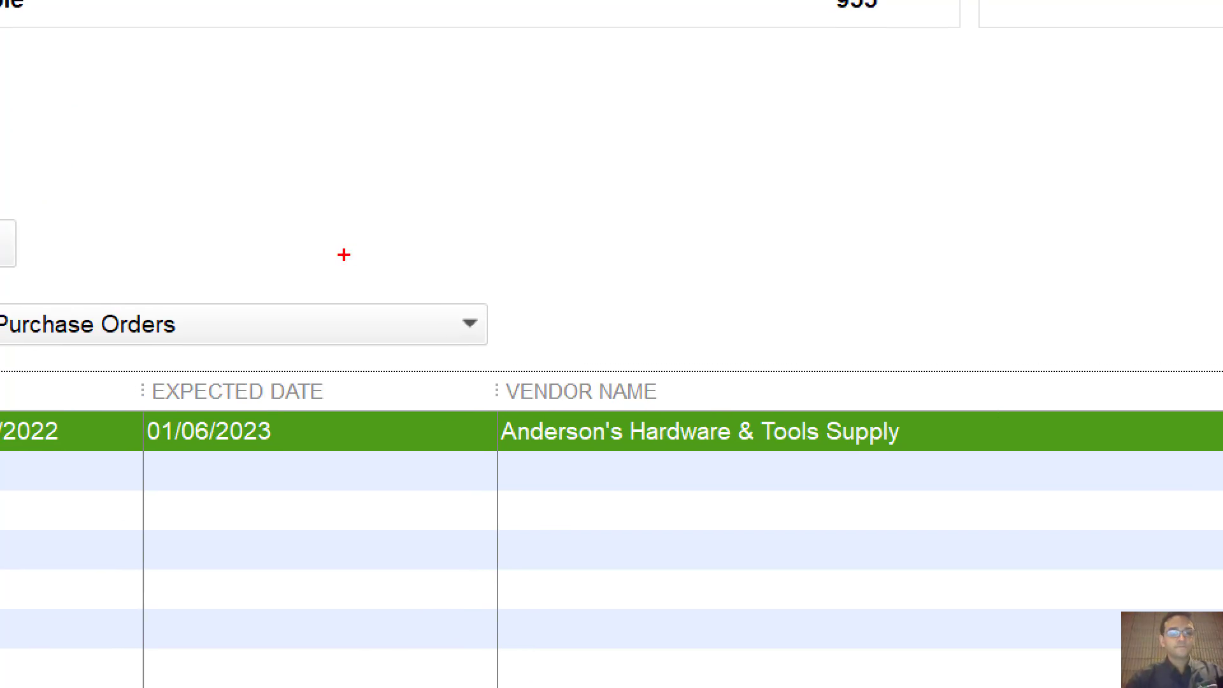
- Check the purchase order's expected date in the availability details, and save and close the Peacock Home Builders sales order
mouse_move(423, 432)
mouse_down()
mouse_move(82, 404)
mouse_move(252, 346)
mouse_up()
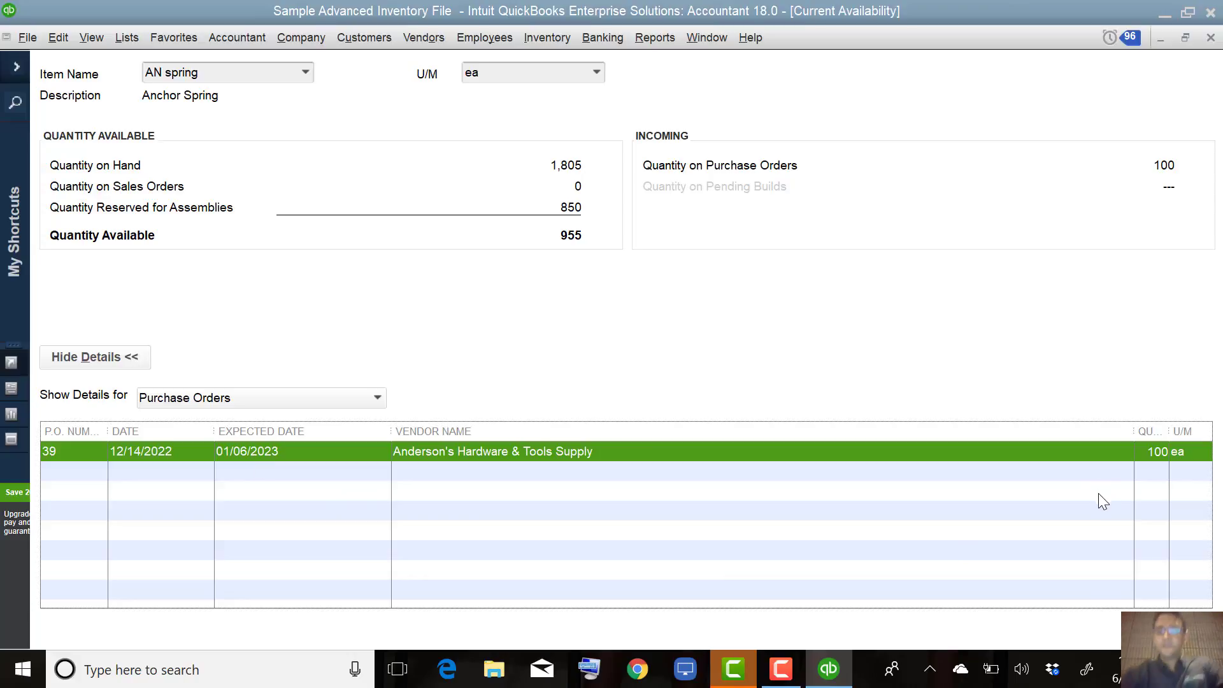
click(1179, 630)
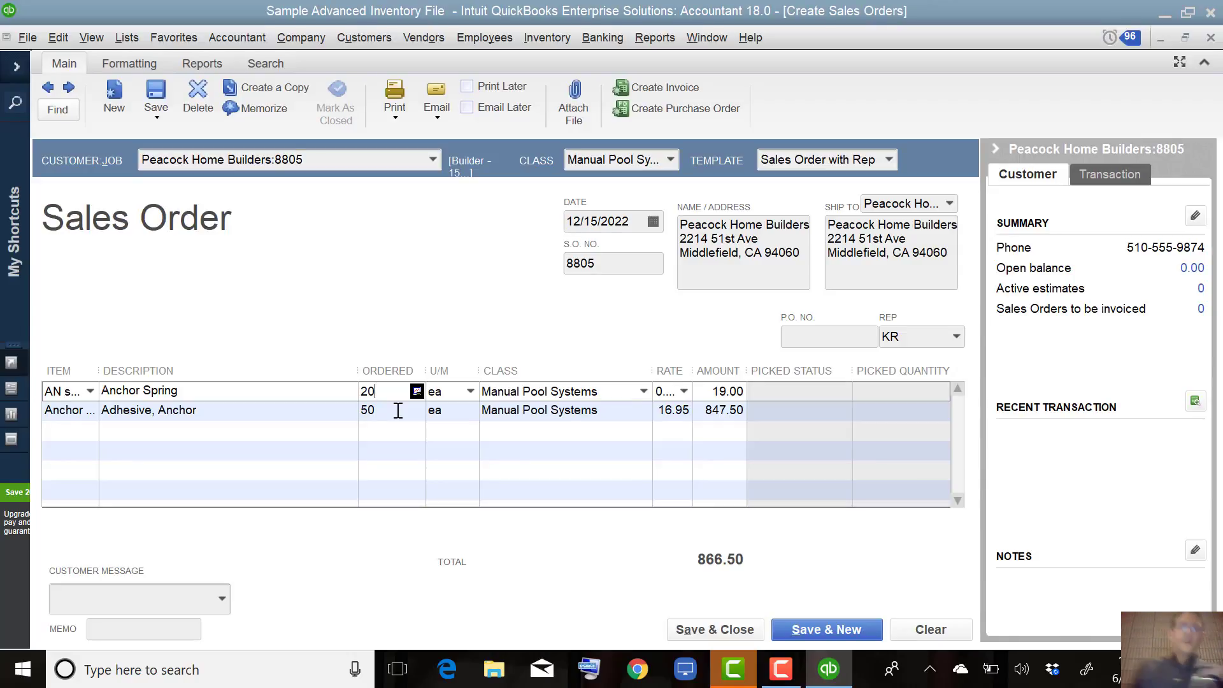
click(713, 630)
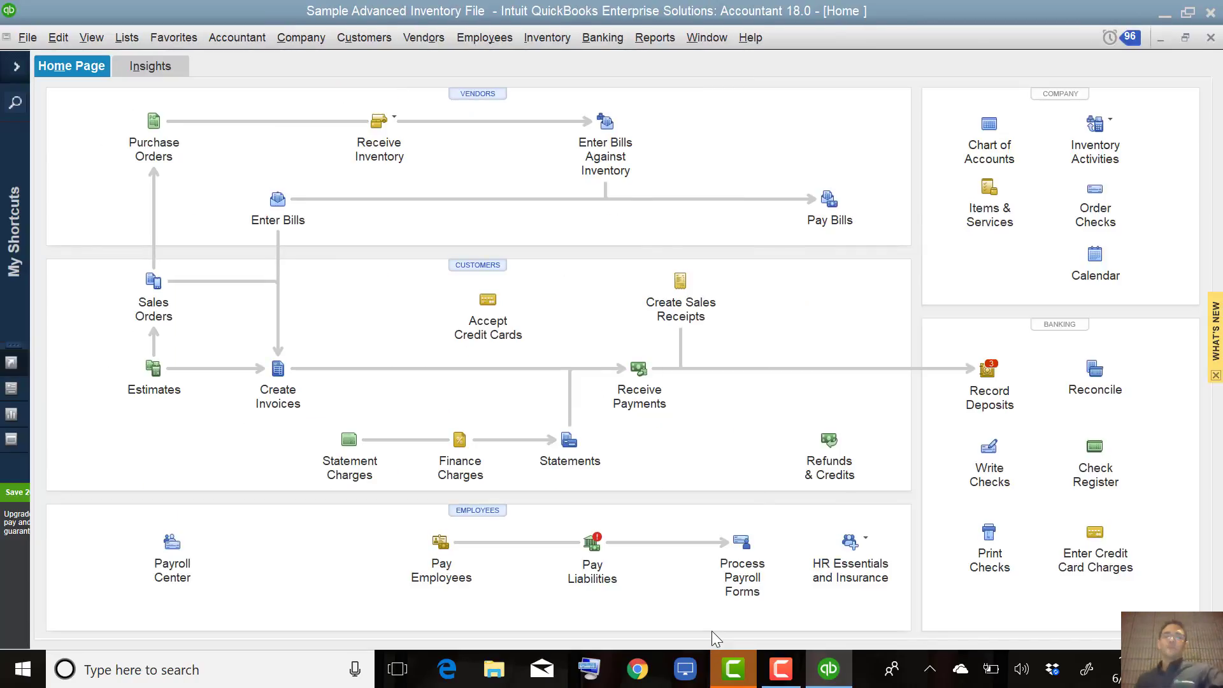
- Review the Open Sales Orders by Customer report for the Peacock Home Builders order and close the report
click(673, 37)
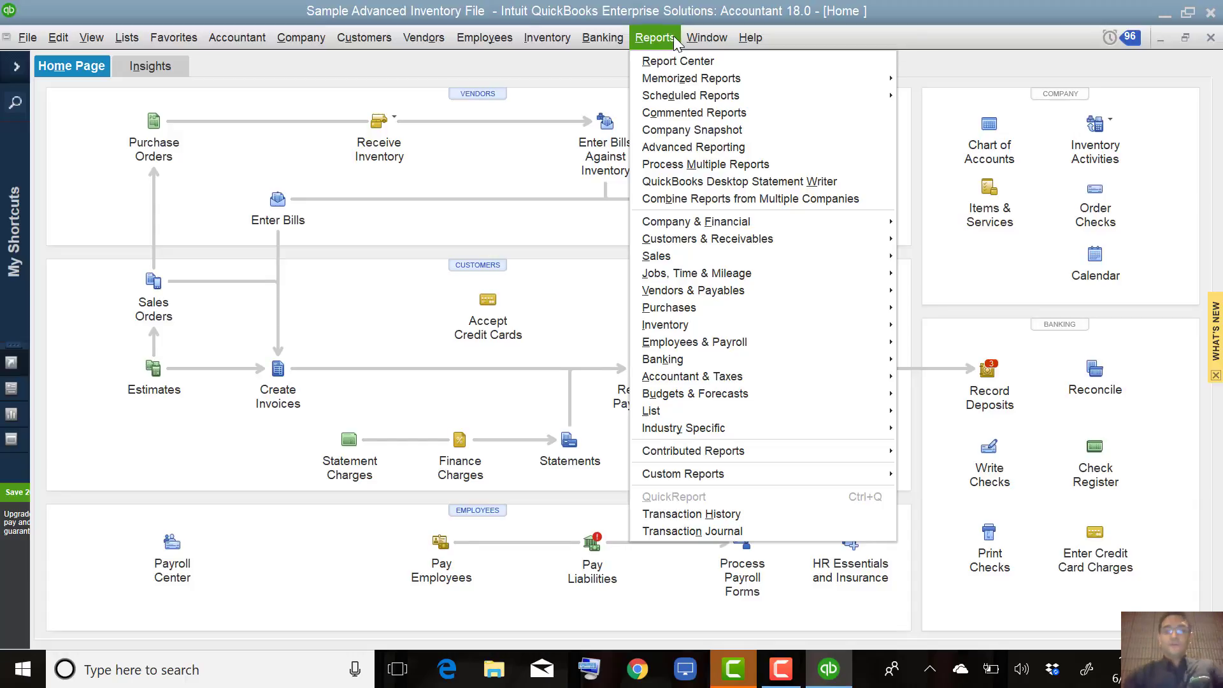
mouse_move(764, 256)
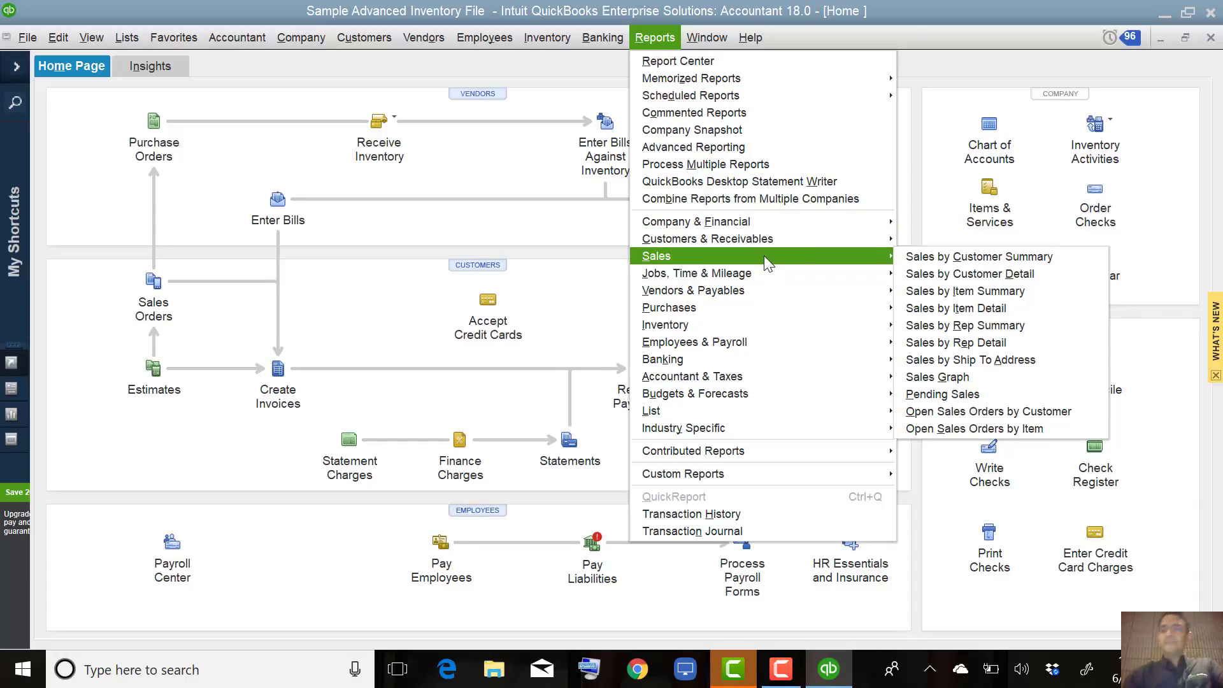
click(1021, 414)
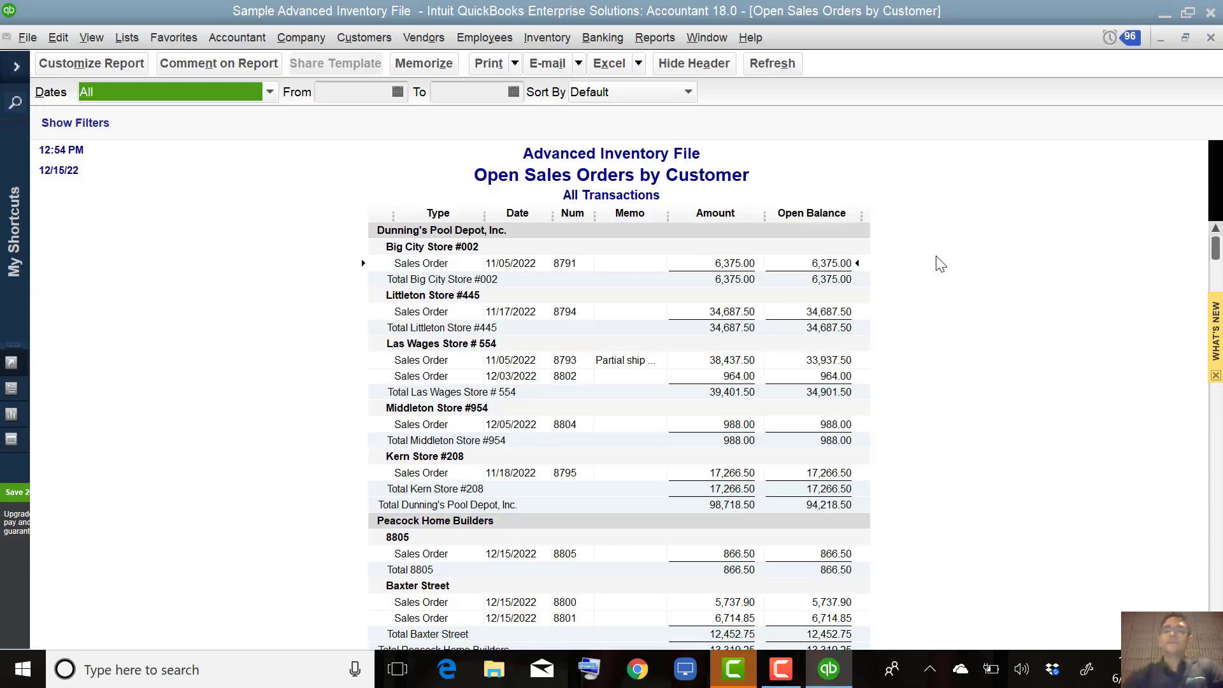
click(1210, 37)
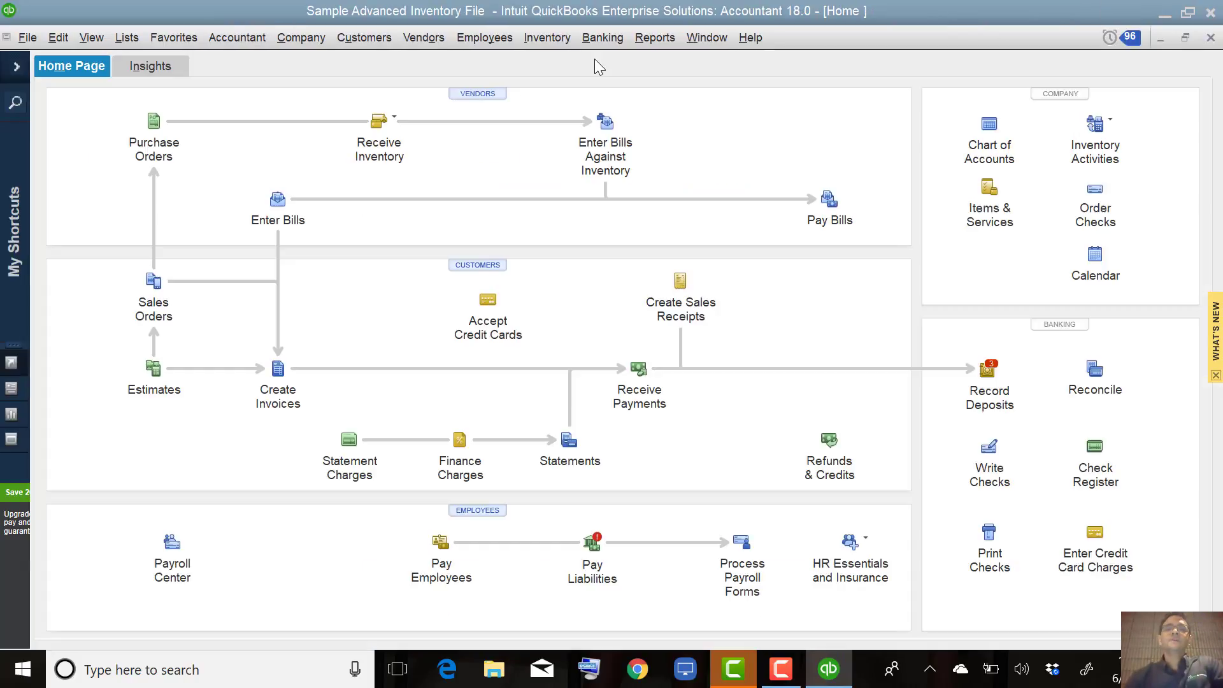
- Start a custom Transaction Detail report and set its date range to All
click(667, 37)
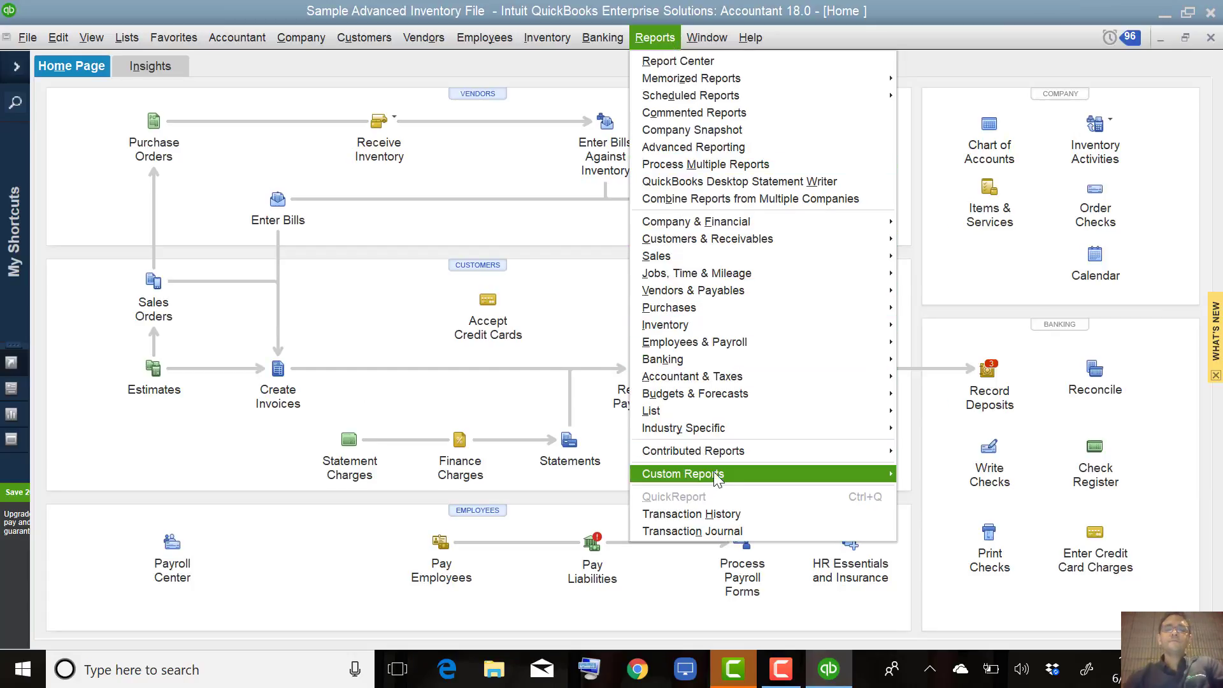
mouse_move(718, 479)
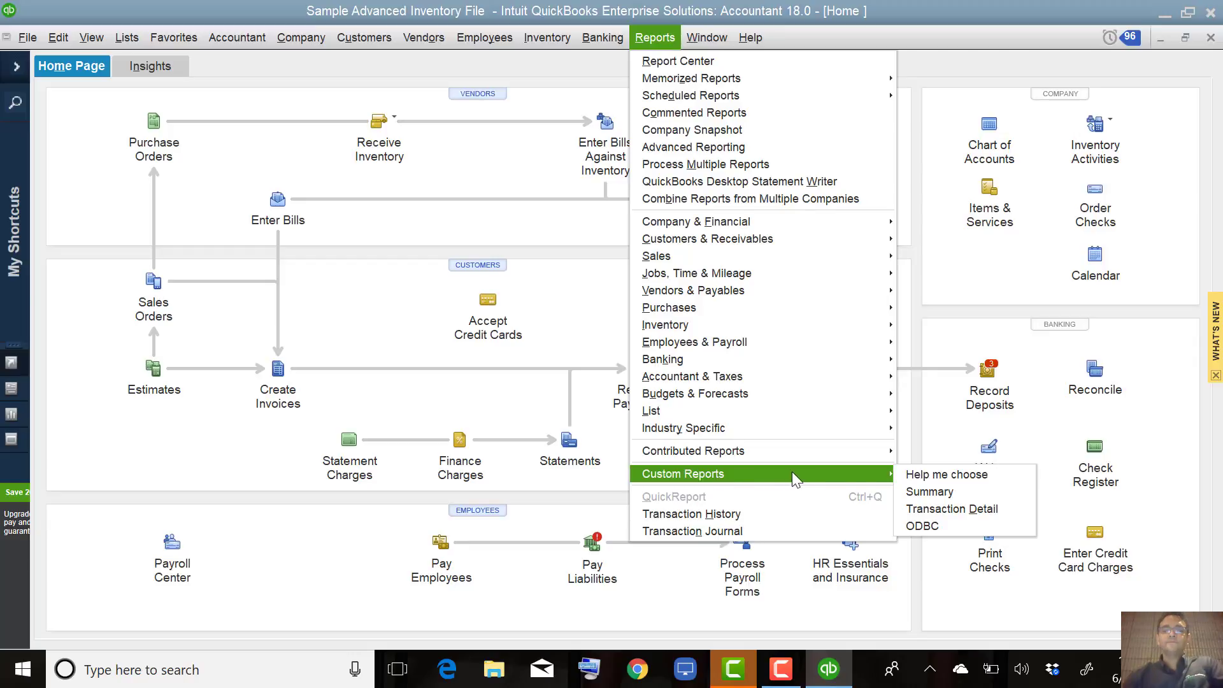
click(988, 515)
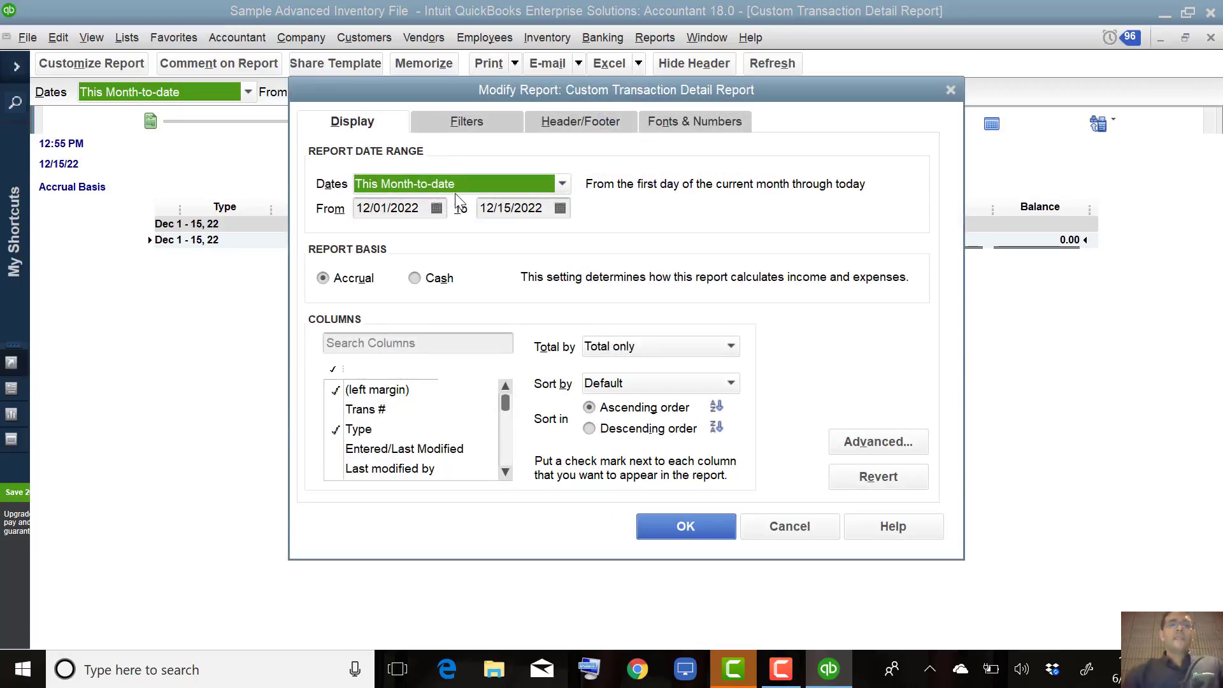
click(422, 185)
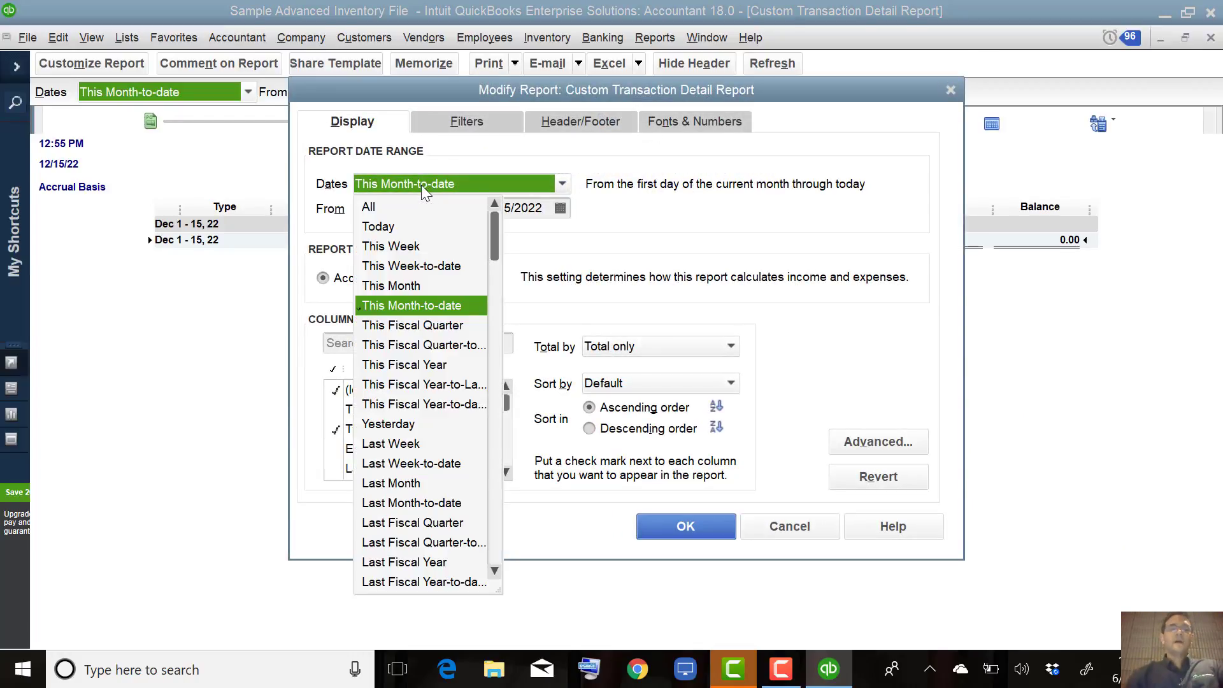
click(369, 211)
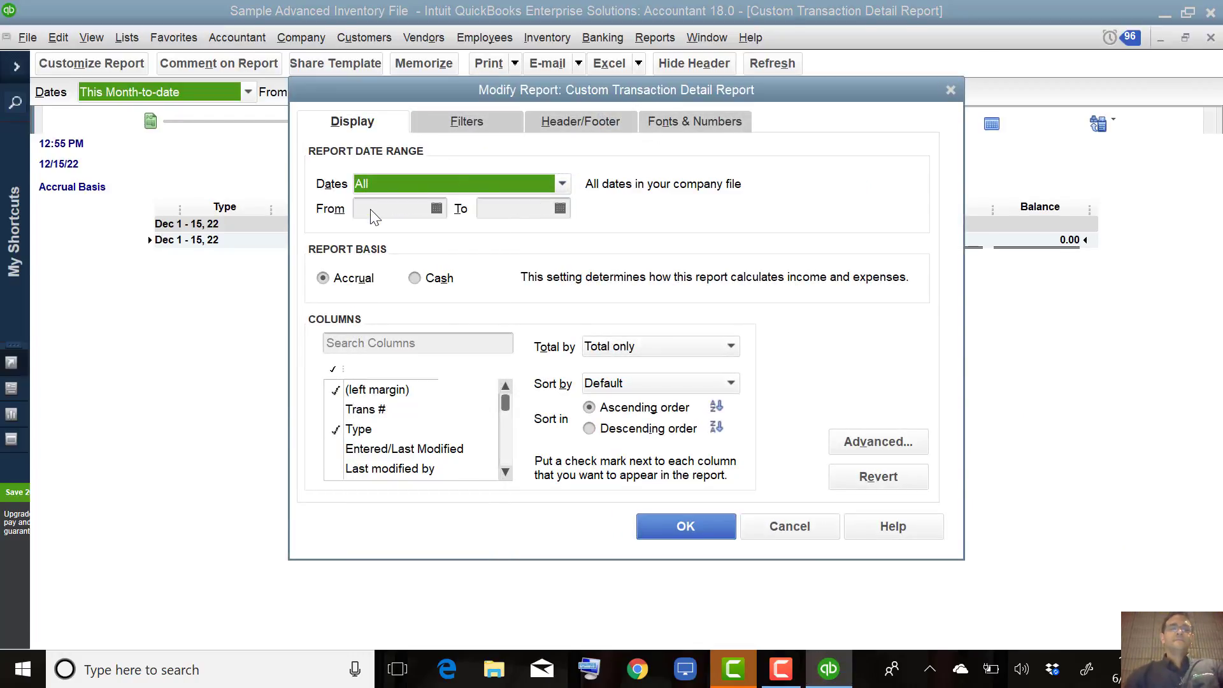
- Filter the custom transaction detail report to transactions with a Posting Status of Non-posting
click(463, 124)
click(366, 286)
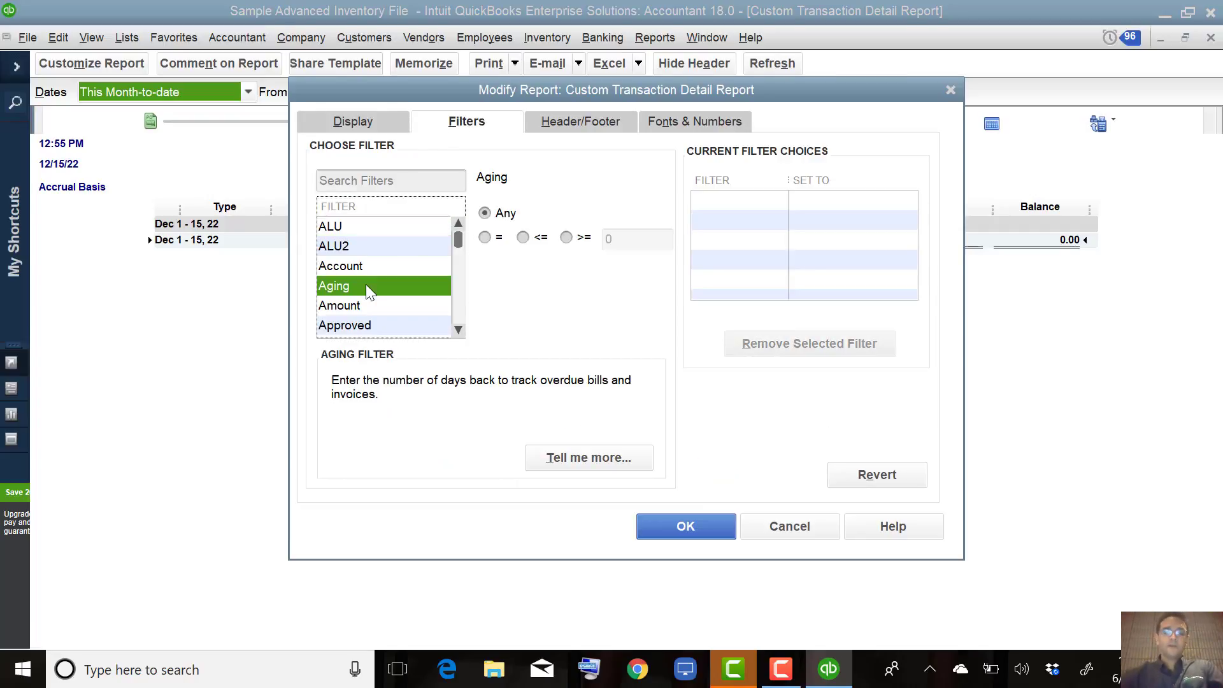
key(p)
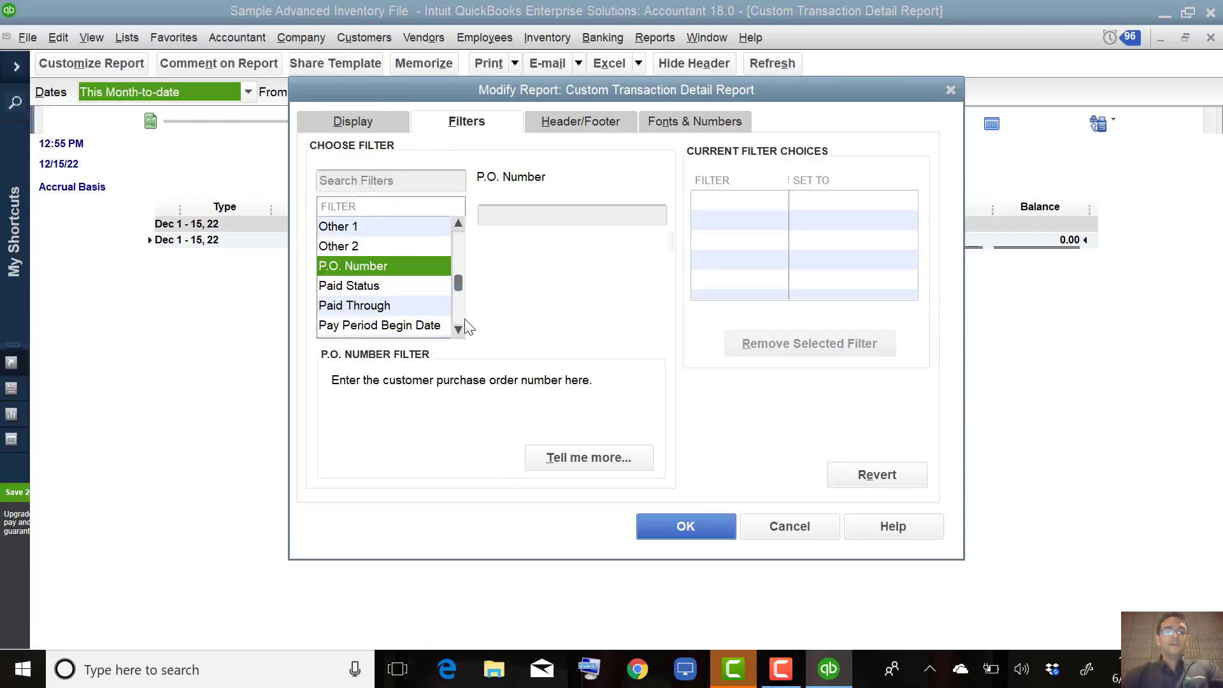
scroll(464, 318, down, 2)
click(372, 287)
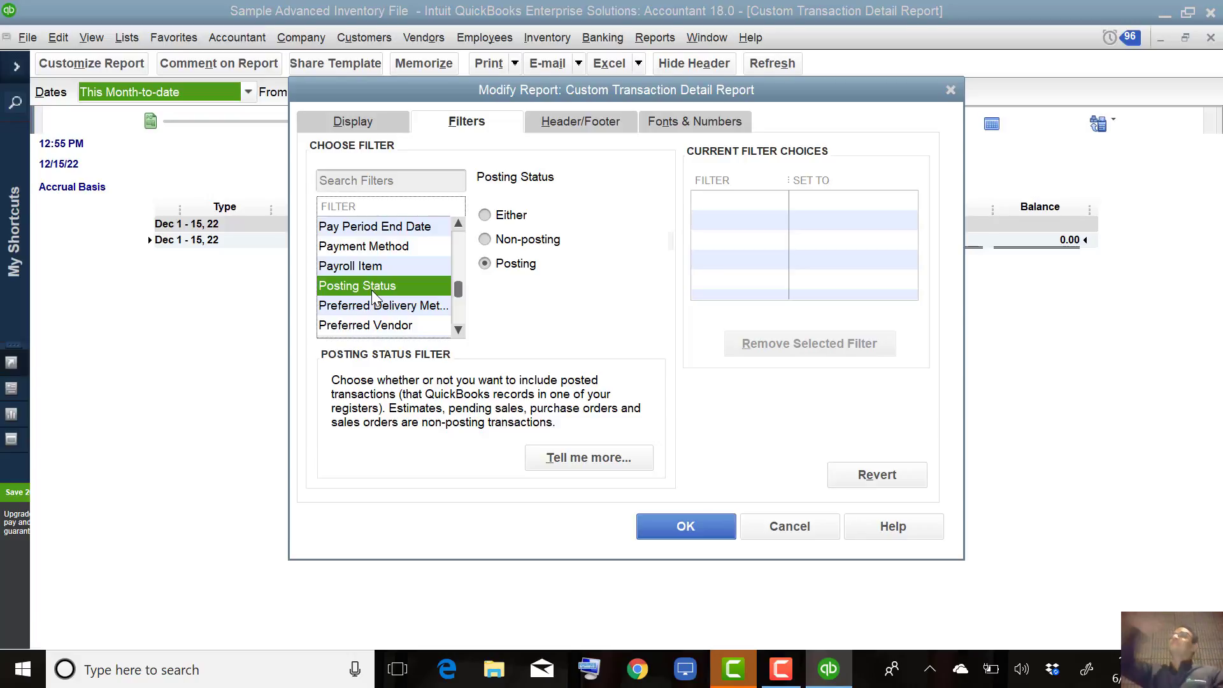
click(518, 239)
- Add a TransactionType filter set to Sales Order and generate the report
click(372, 247)
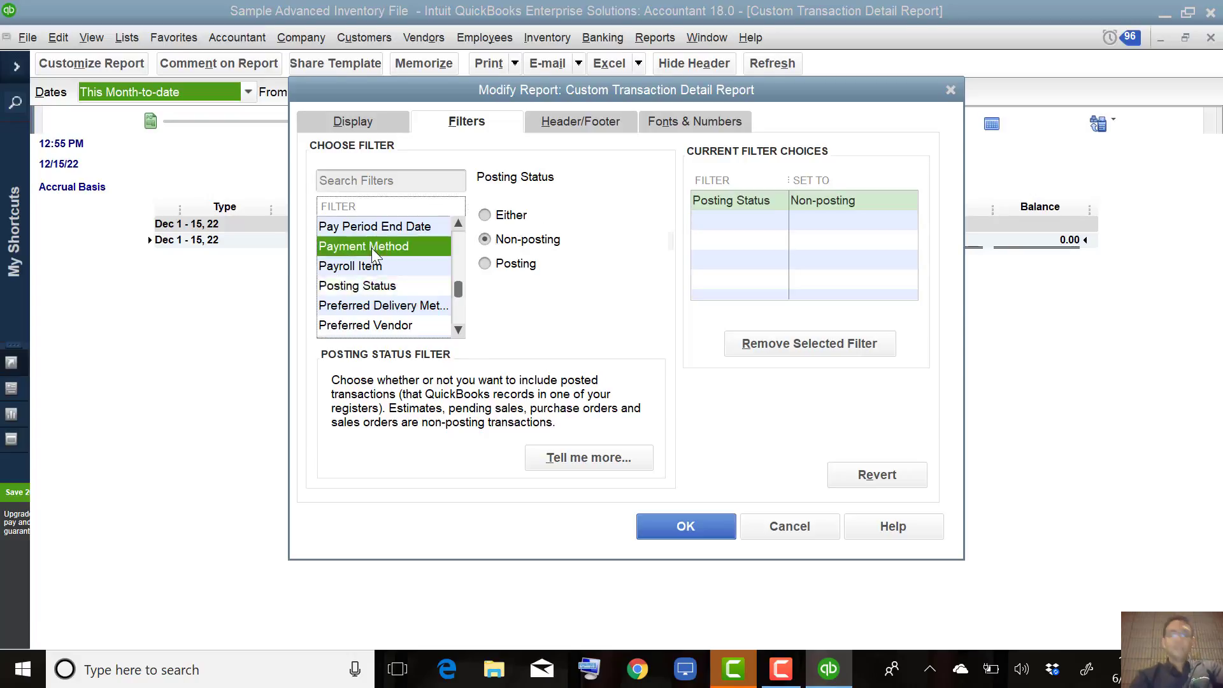
key(t)
click(402, 308)
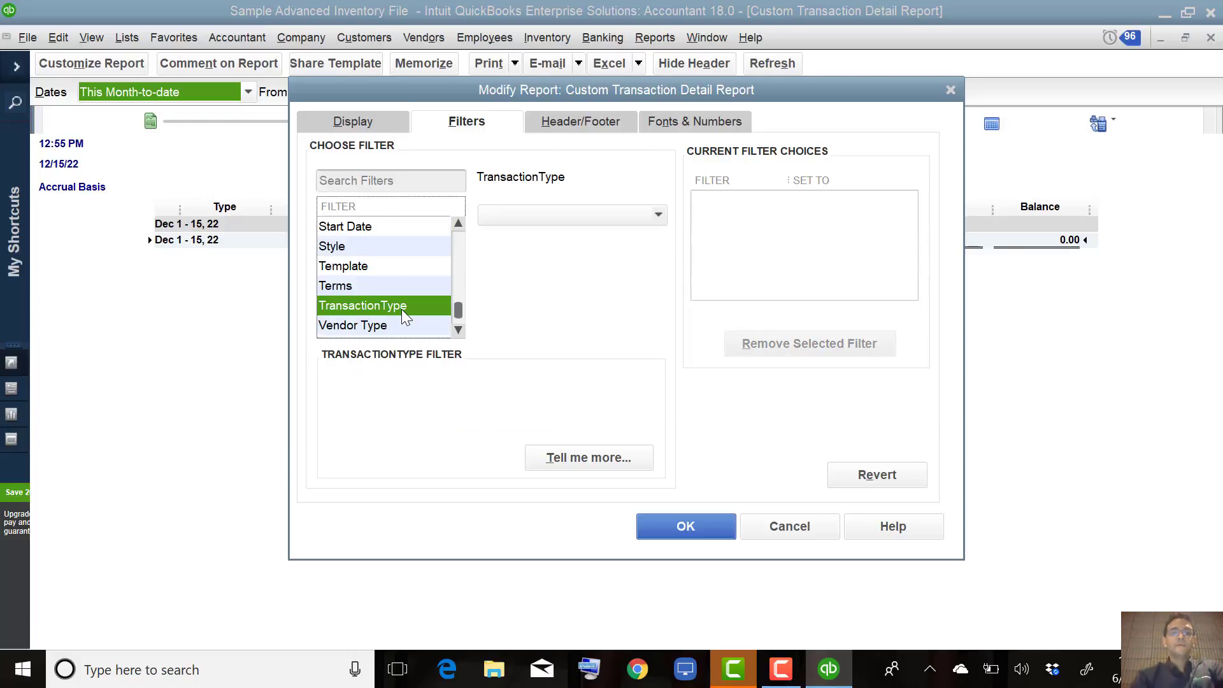
click(658, 215)
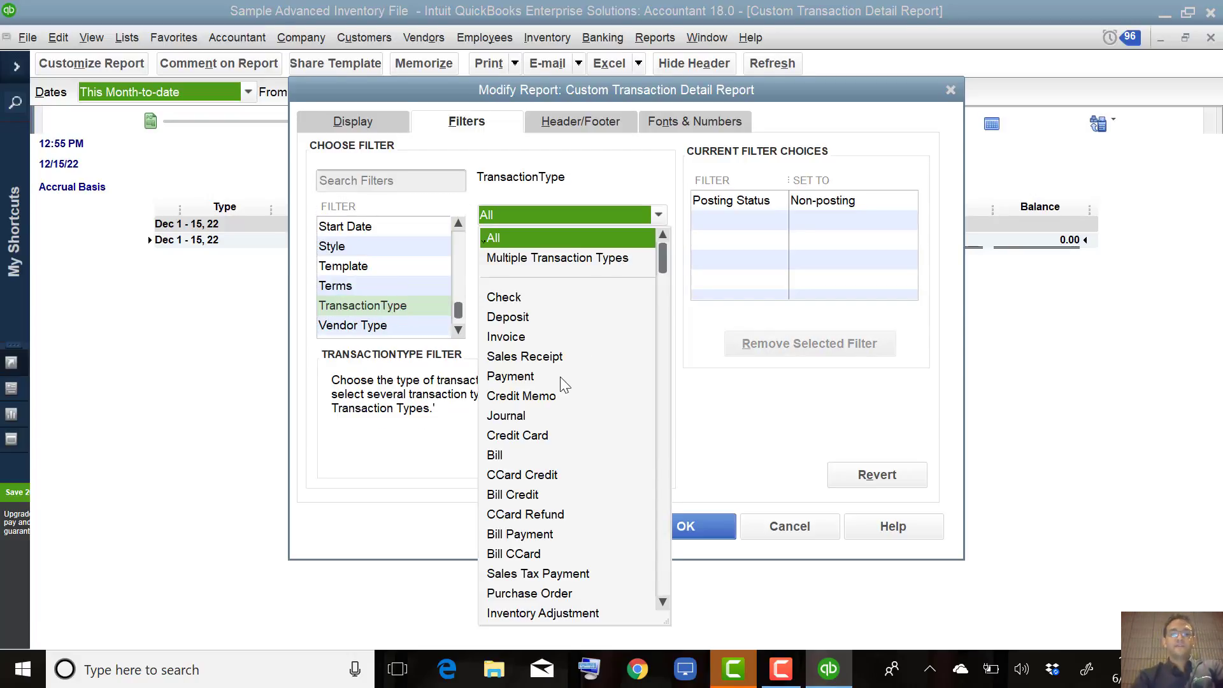
click(664, 496)
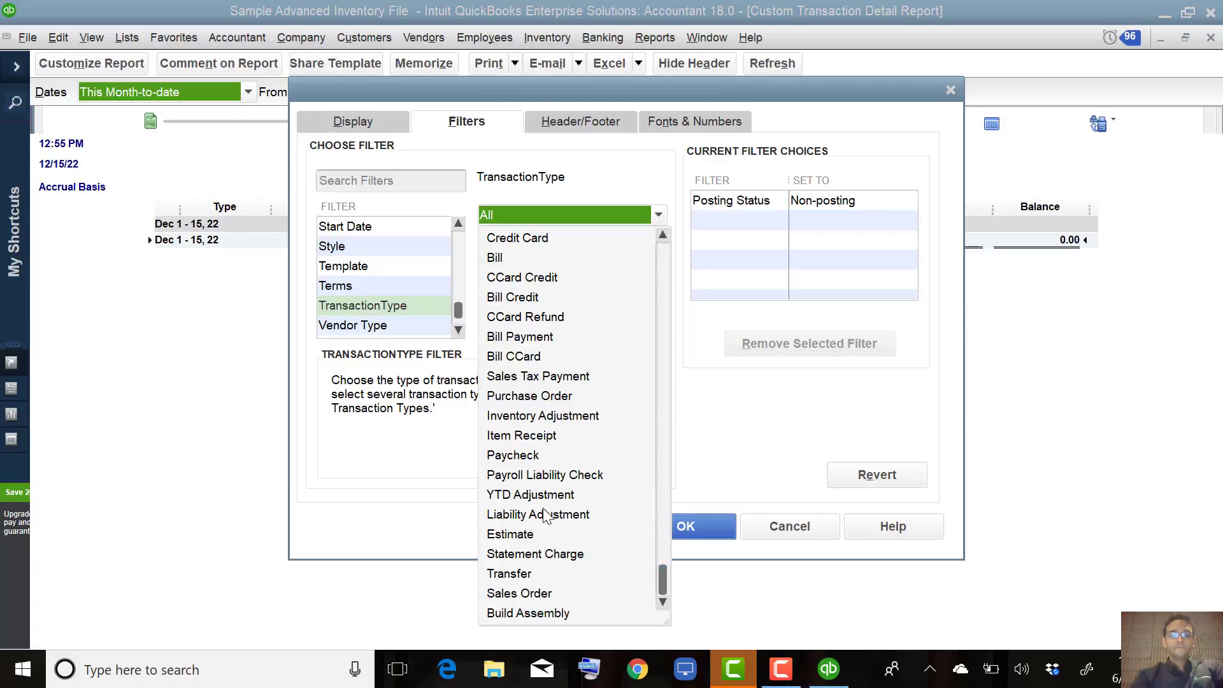
click(535, 601)
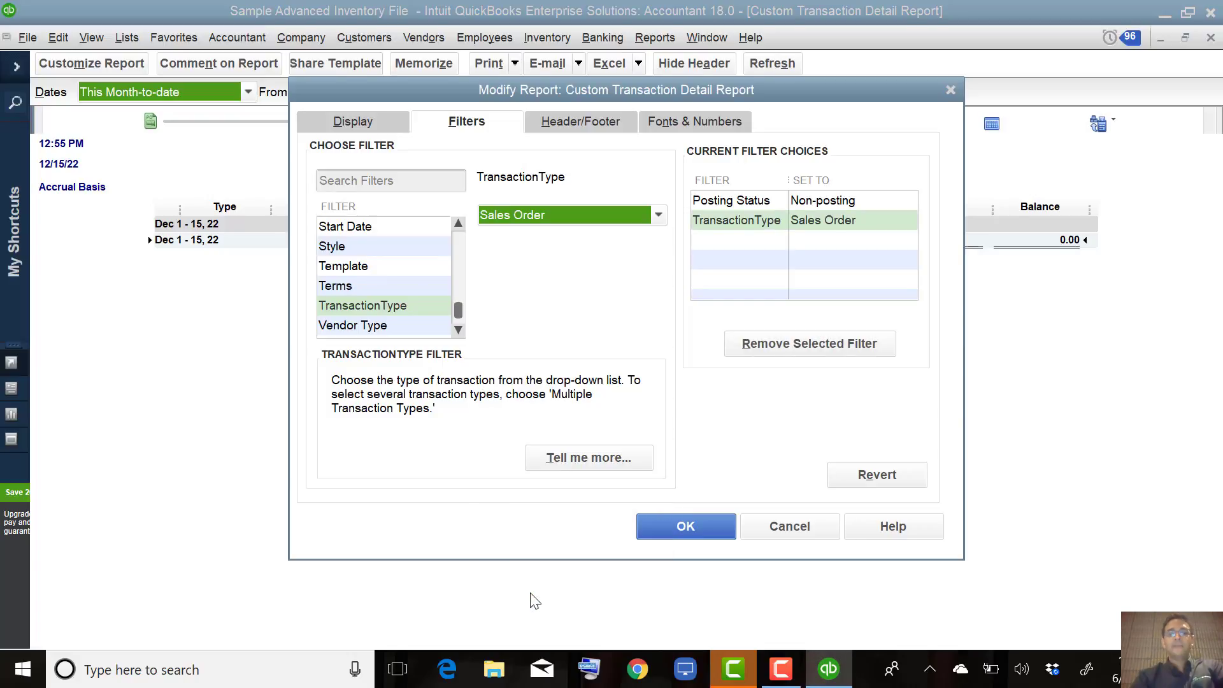
click(685, 529)
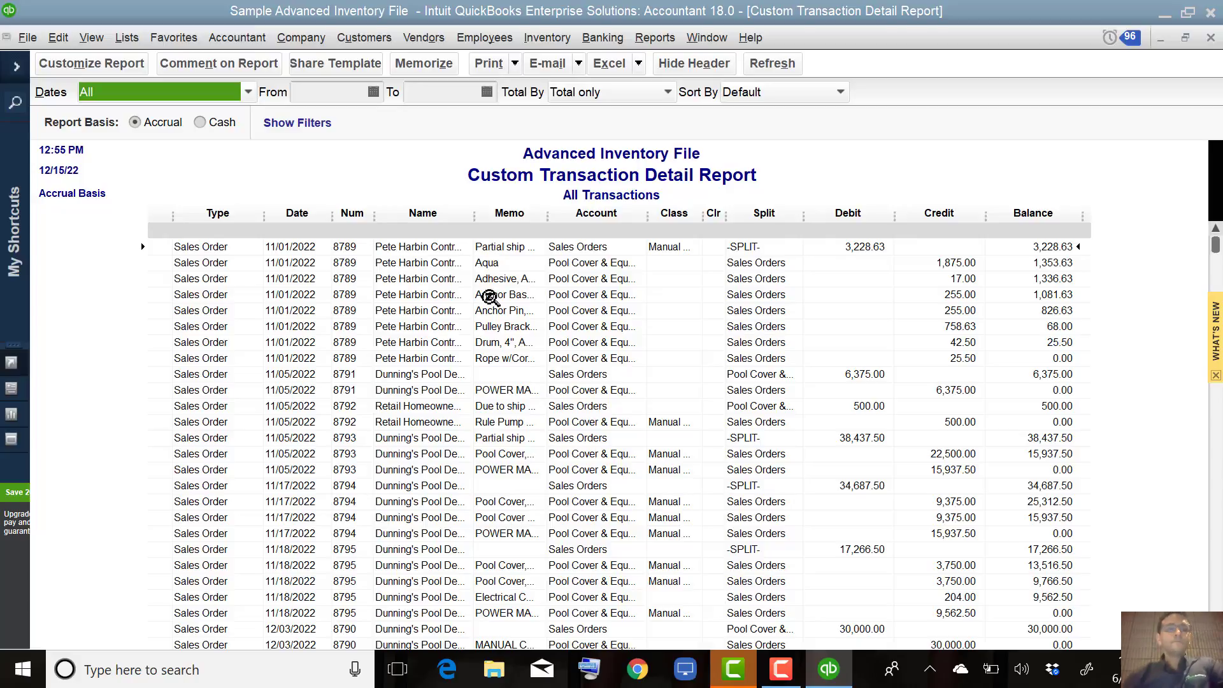
- Modify the report with a Detail Level filter set to Summary only and apply it
click(63, 62)
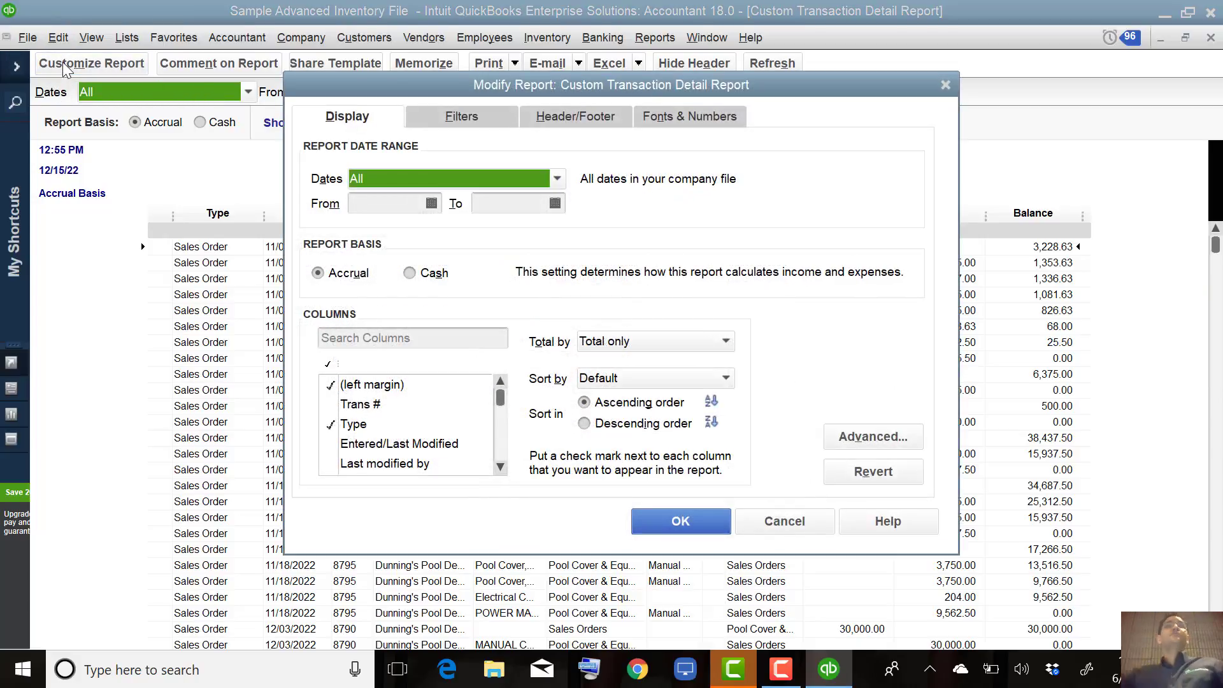
click(448, 117)
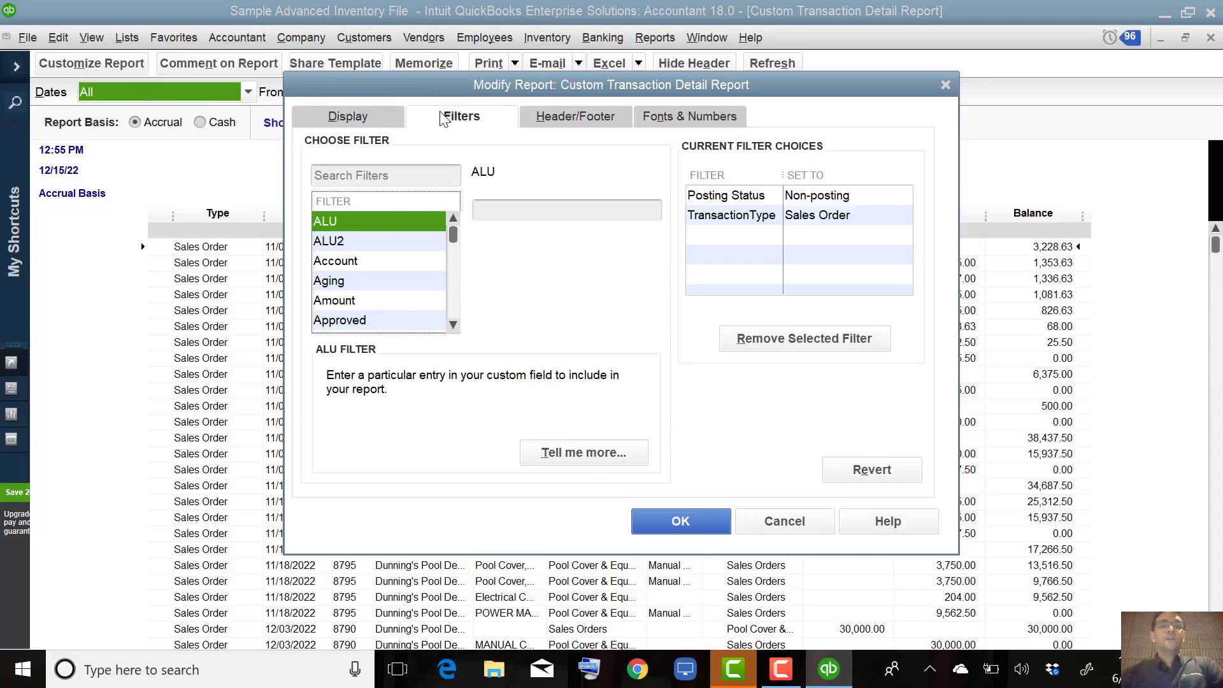
click(362, 260)
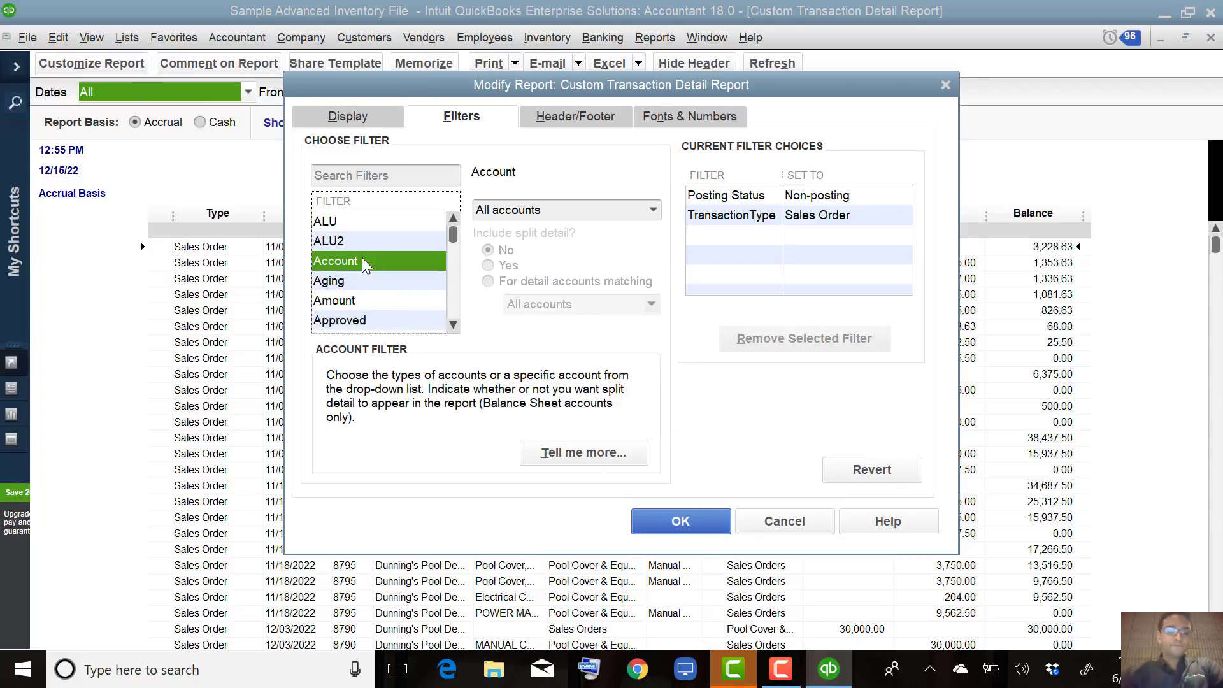
scroll(364, 258, down, 3)
click(363, 259)
click(362, 280)
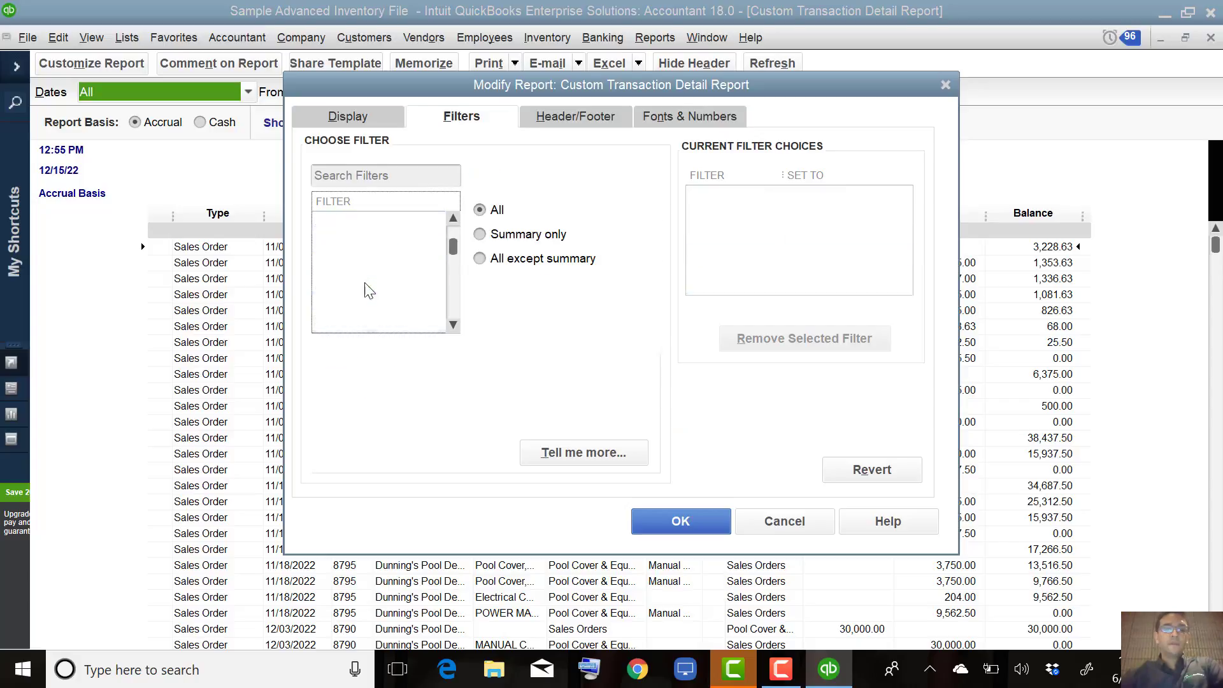
click(491, 215)
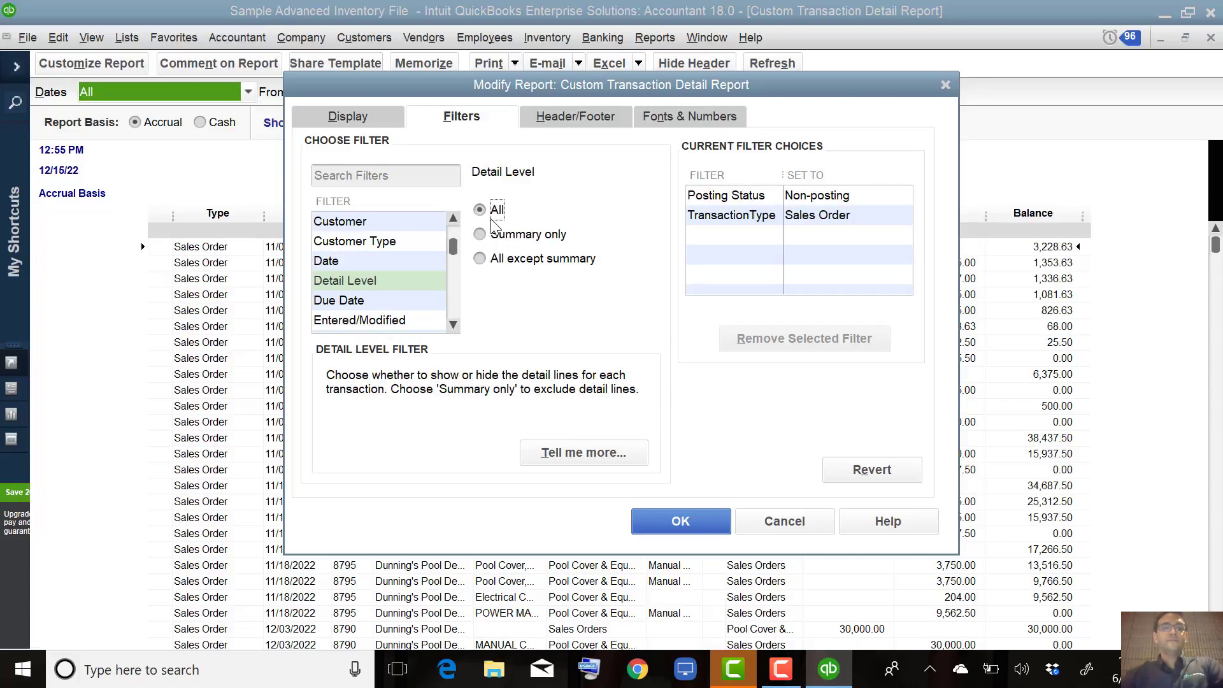
click(479, 234)
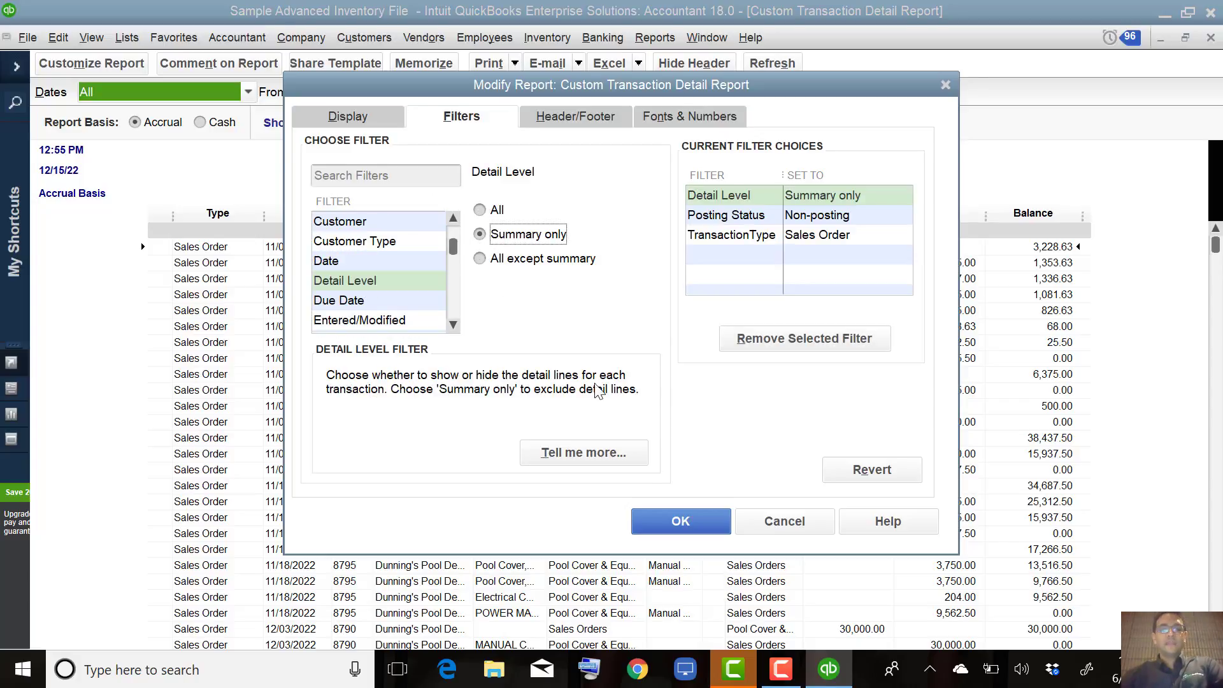
click(680, 522)
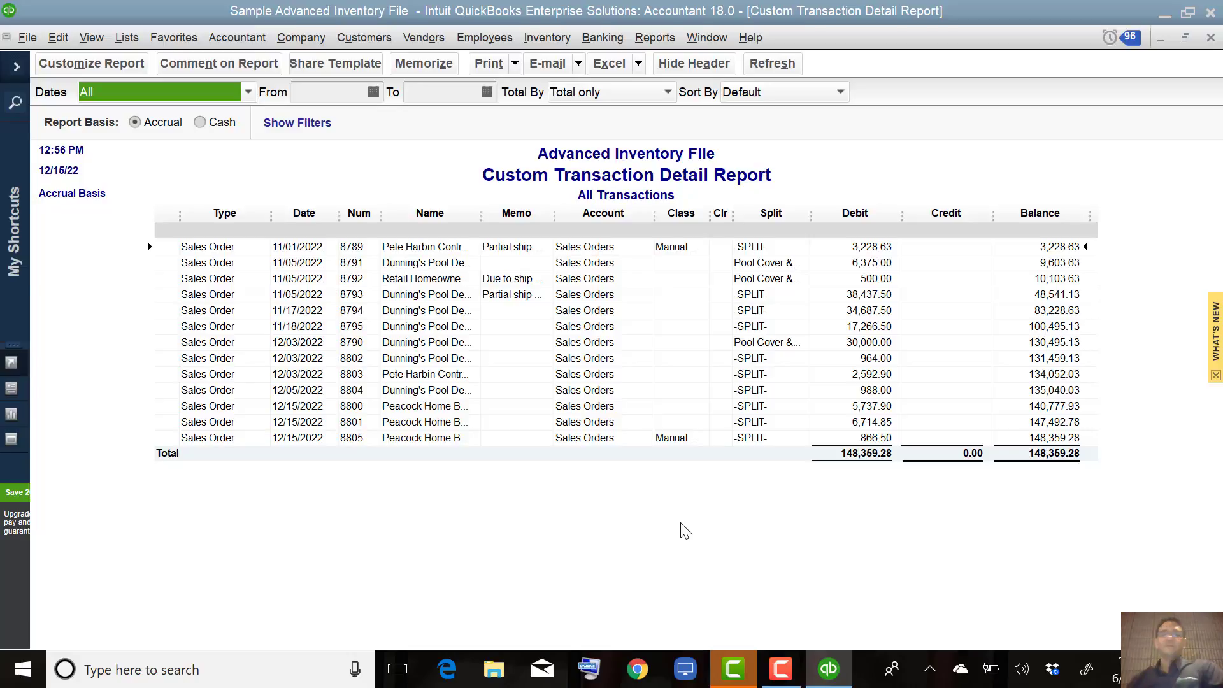
- Total the report by Customer to review the grouped sales orders, and switch it back to Total only
click(611, 93)
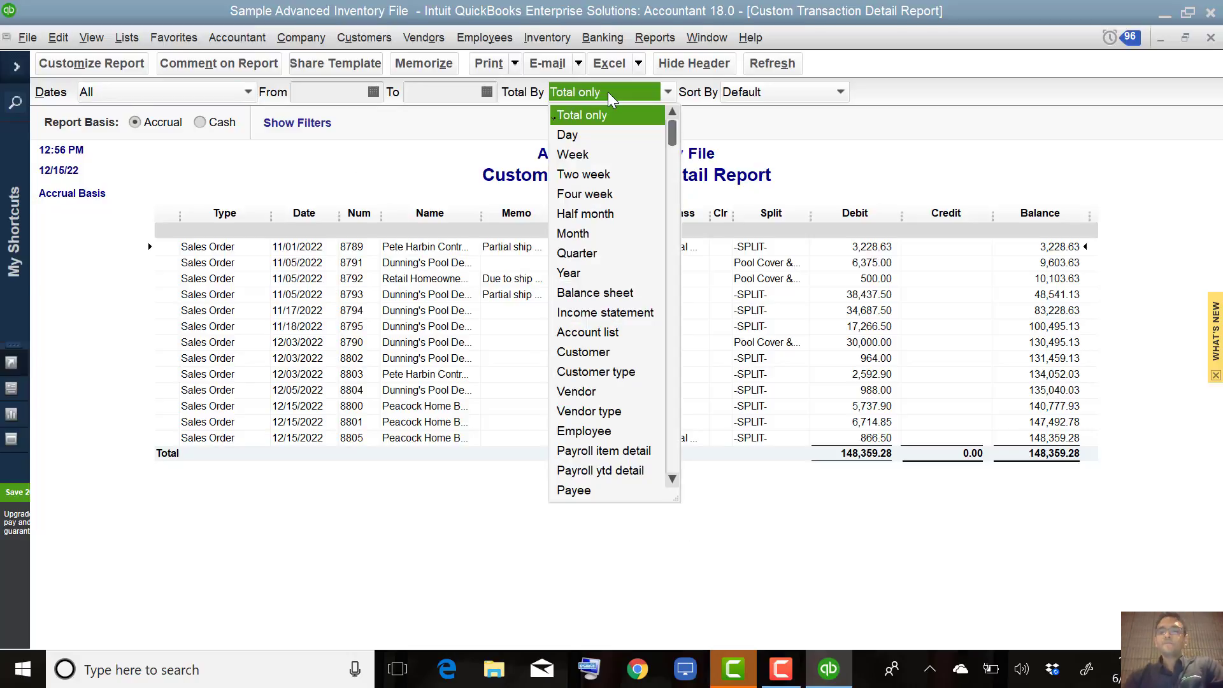
click(601, 351)
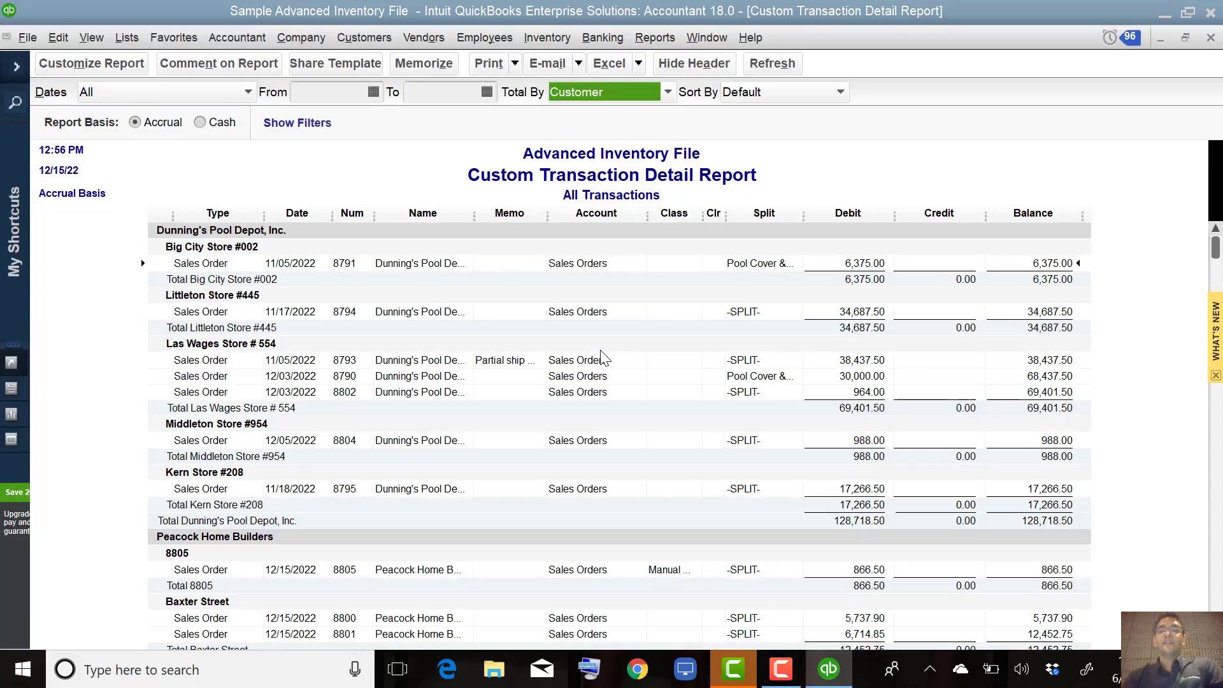
scroll(601, 352, down, 5)
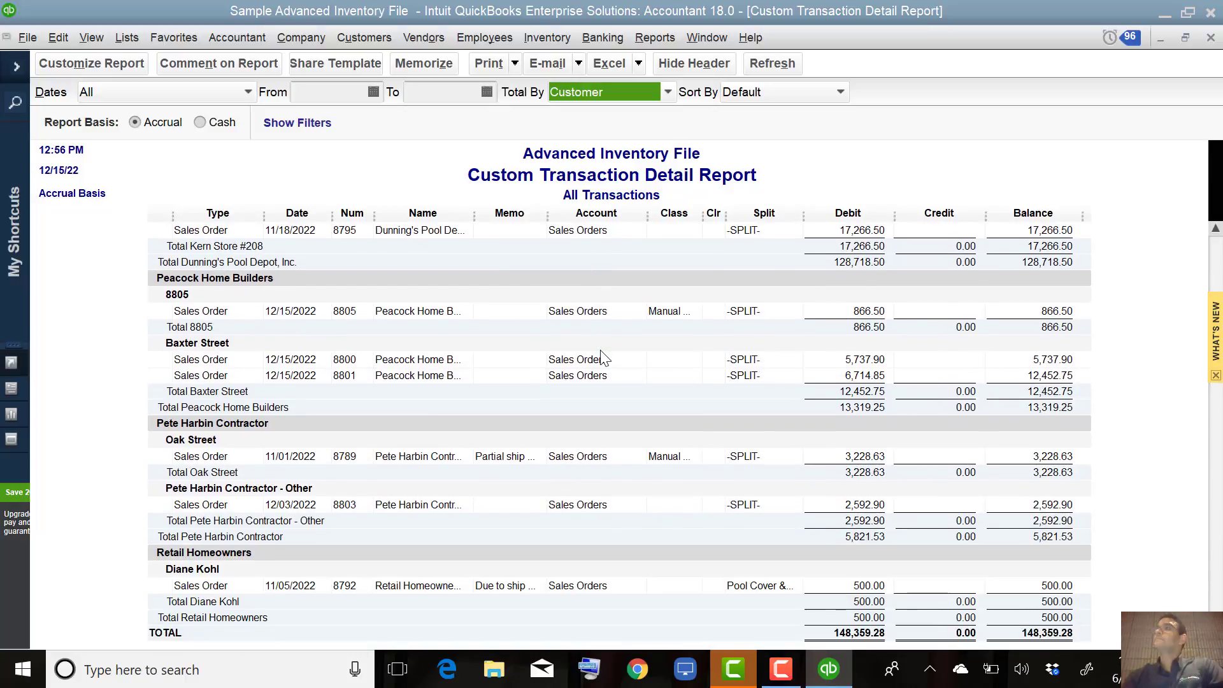
scroll(546, 357, up, 5)
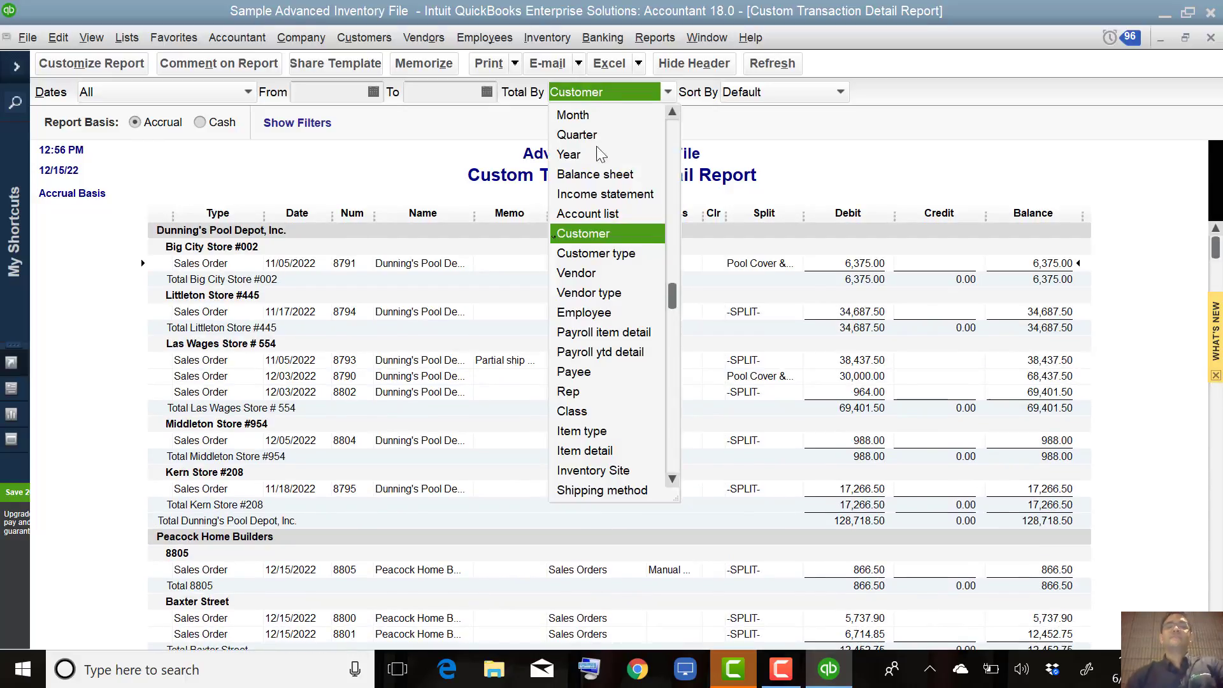
click(599, 94)
click(579, 114)
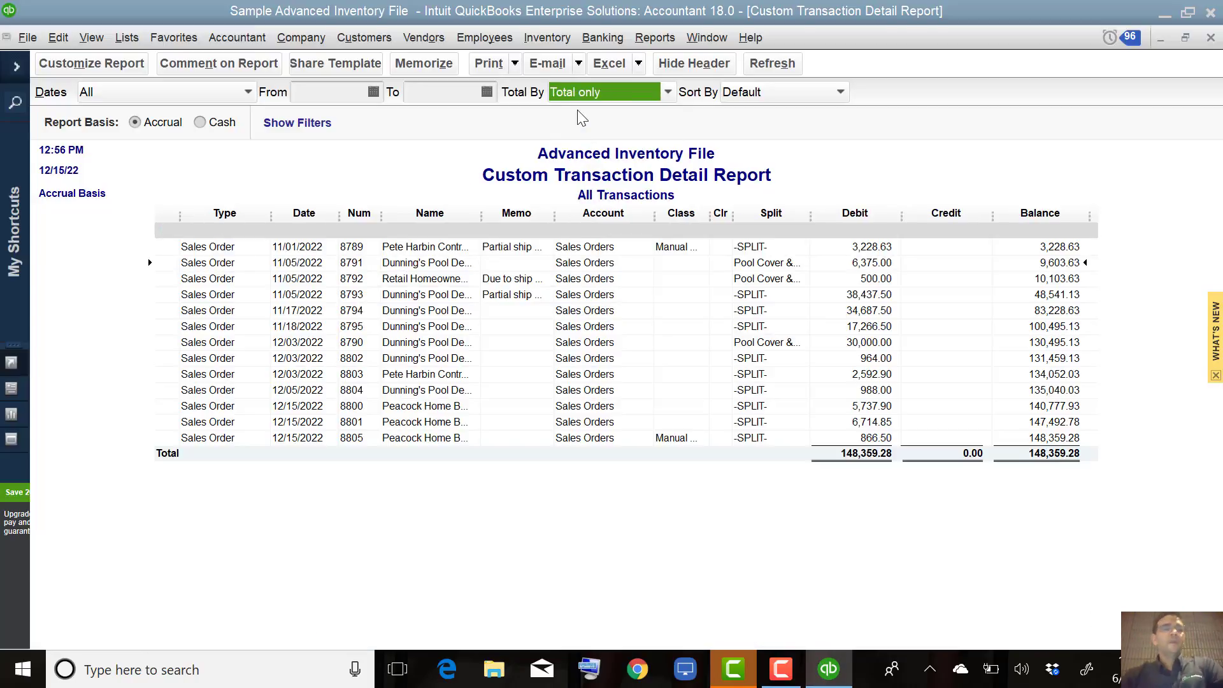
- Set the report's Detail Level filter to All except summary and apply it
click(78, 64)
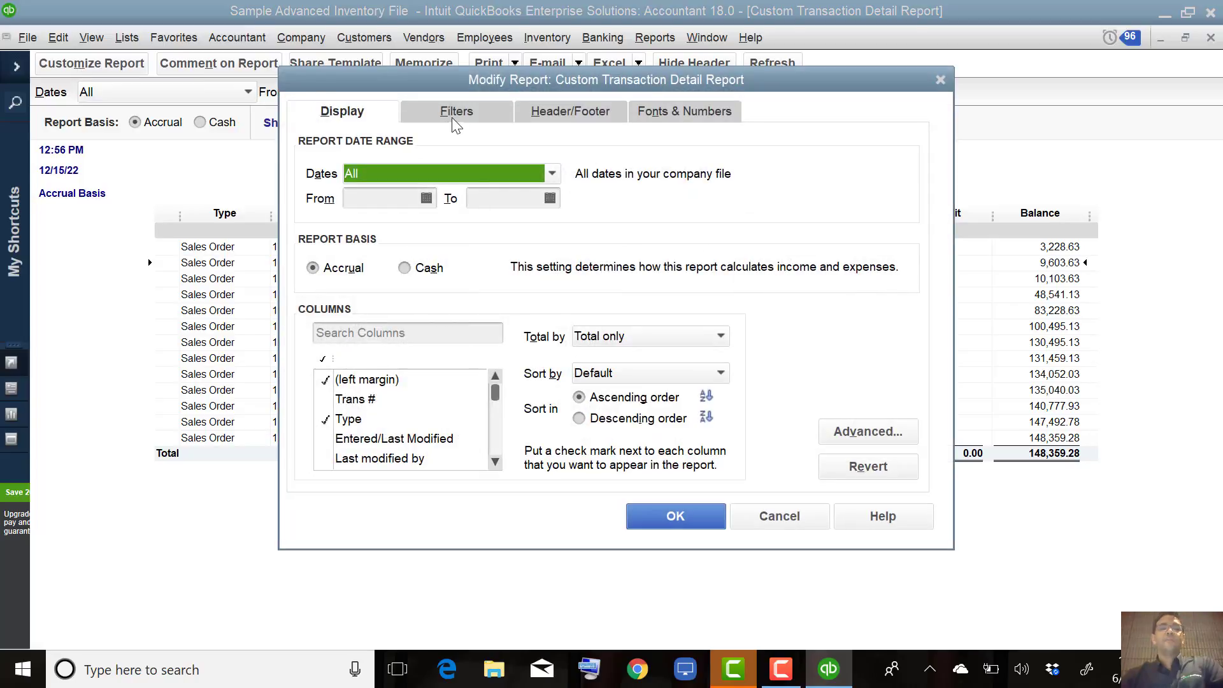
click(456, 115)
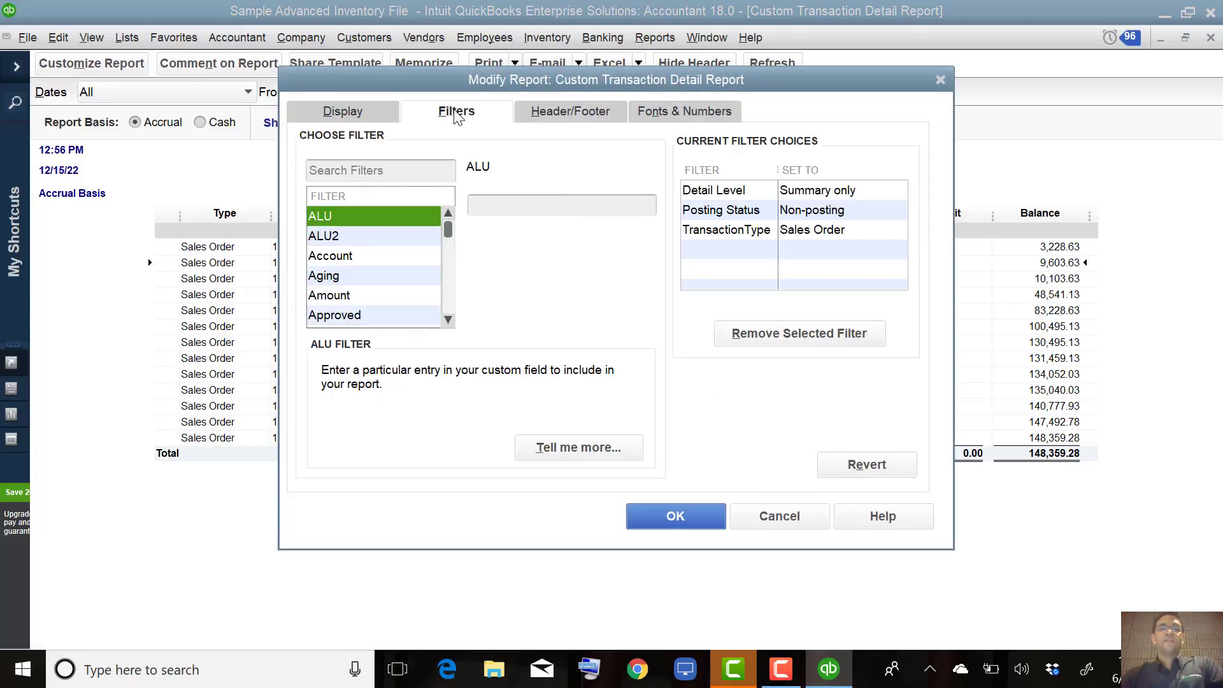
click(728, 190)
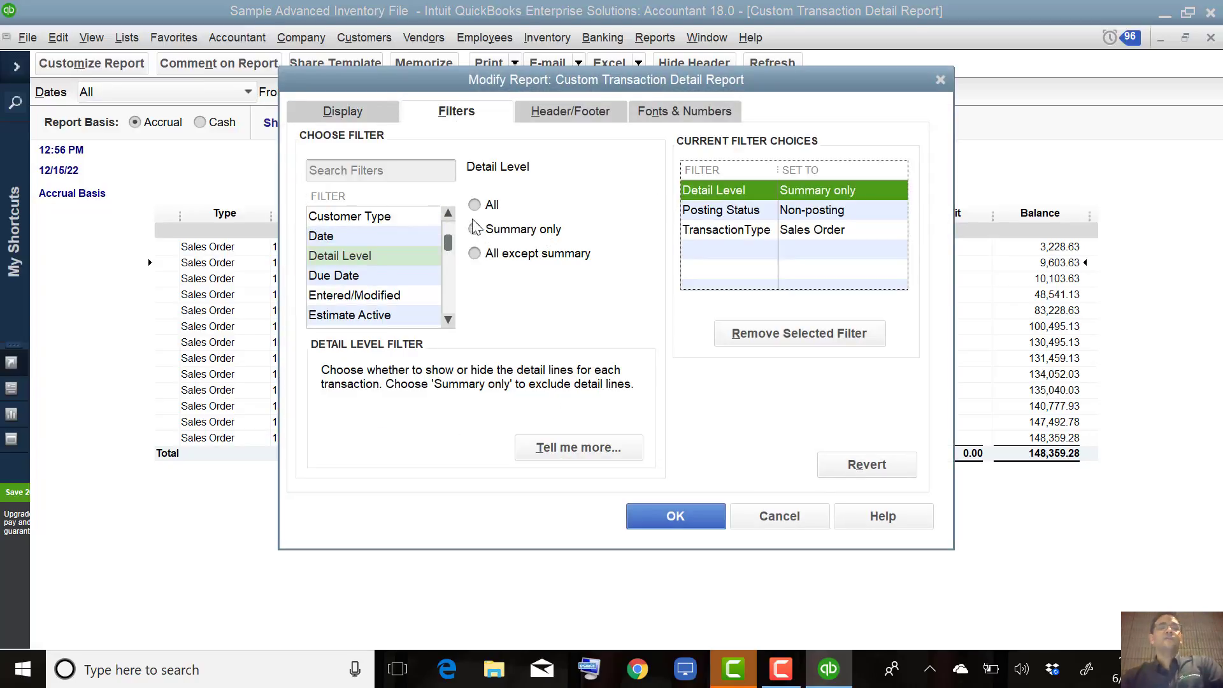
click(513, 261)
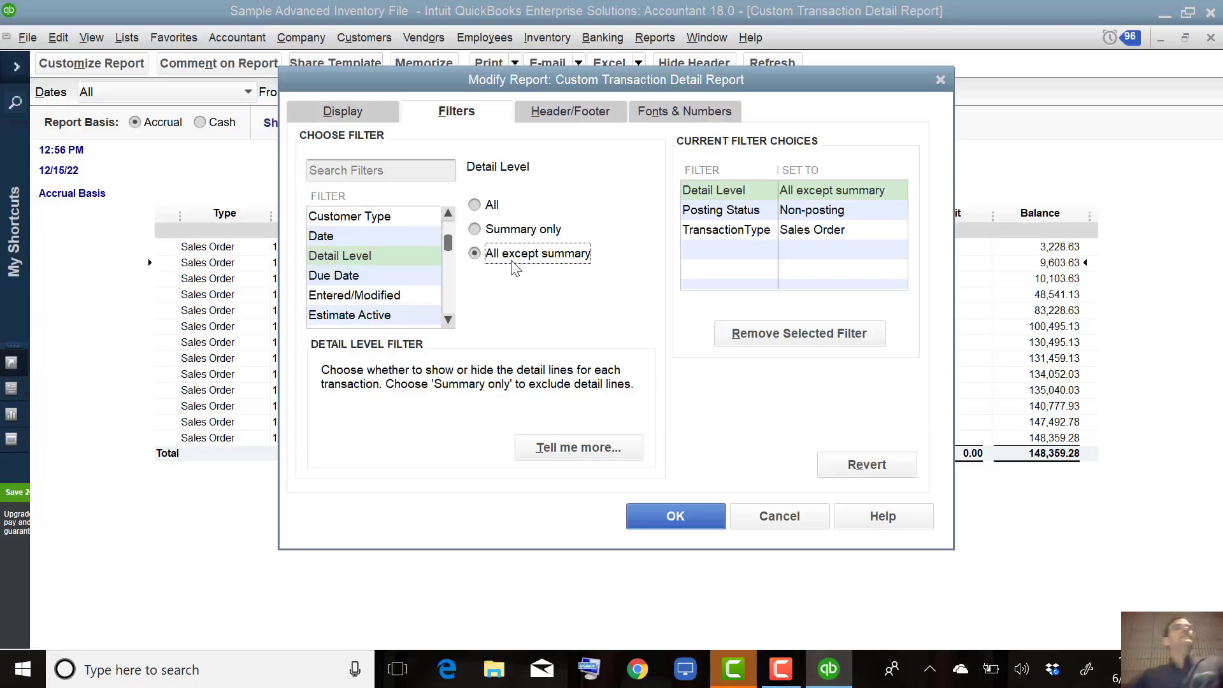
click(677, 516)
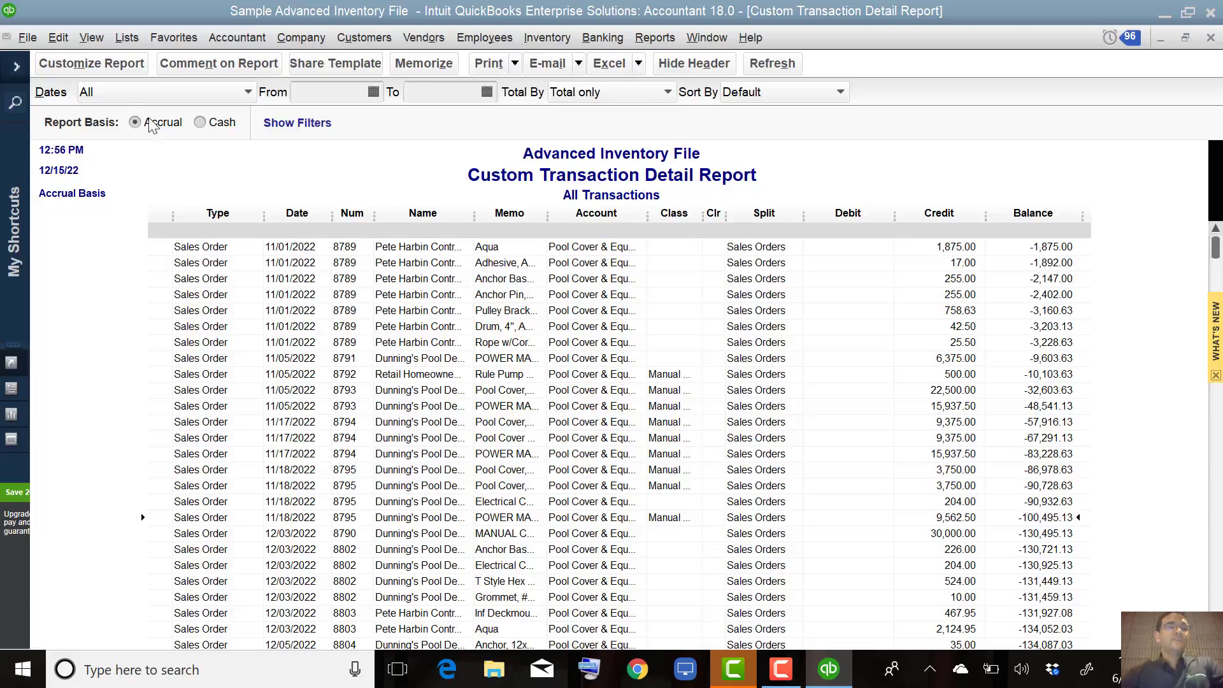
- Add the Item, Qty and Sales Price columns to the report and apply the changes
click(87, 66)
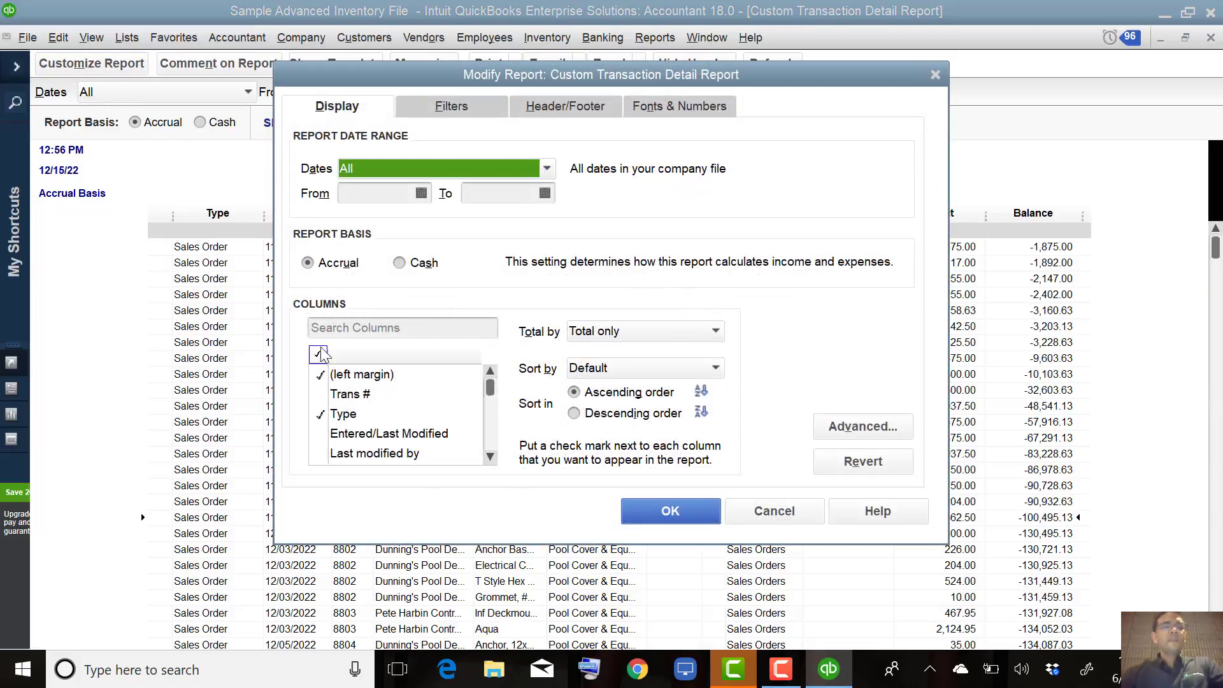
click(328, 330)
text(ite)
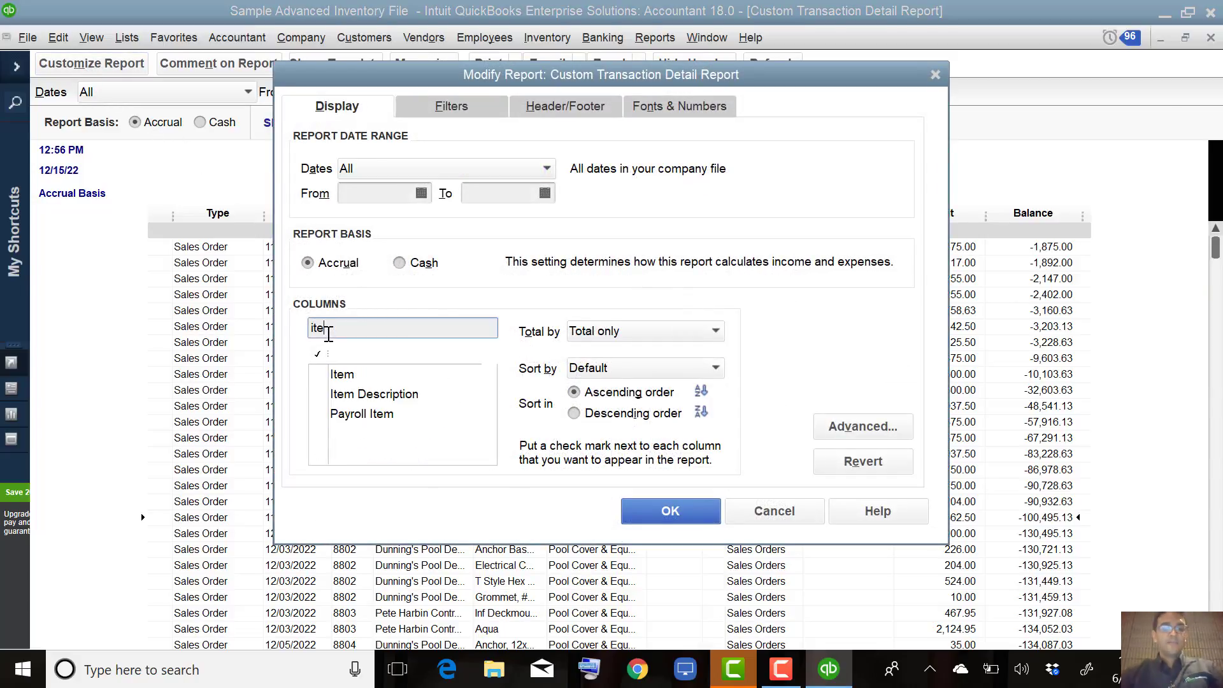
click(338, 381)
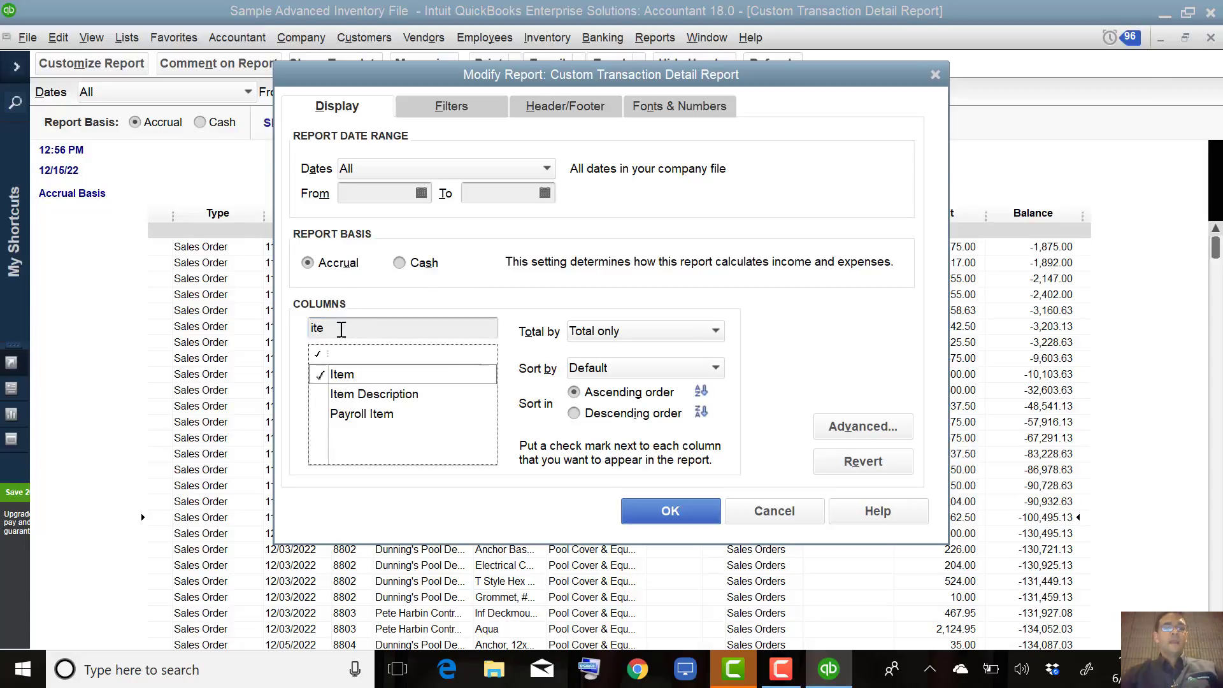
drag(341, 328, 274, 330)
text(qty)
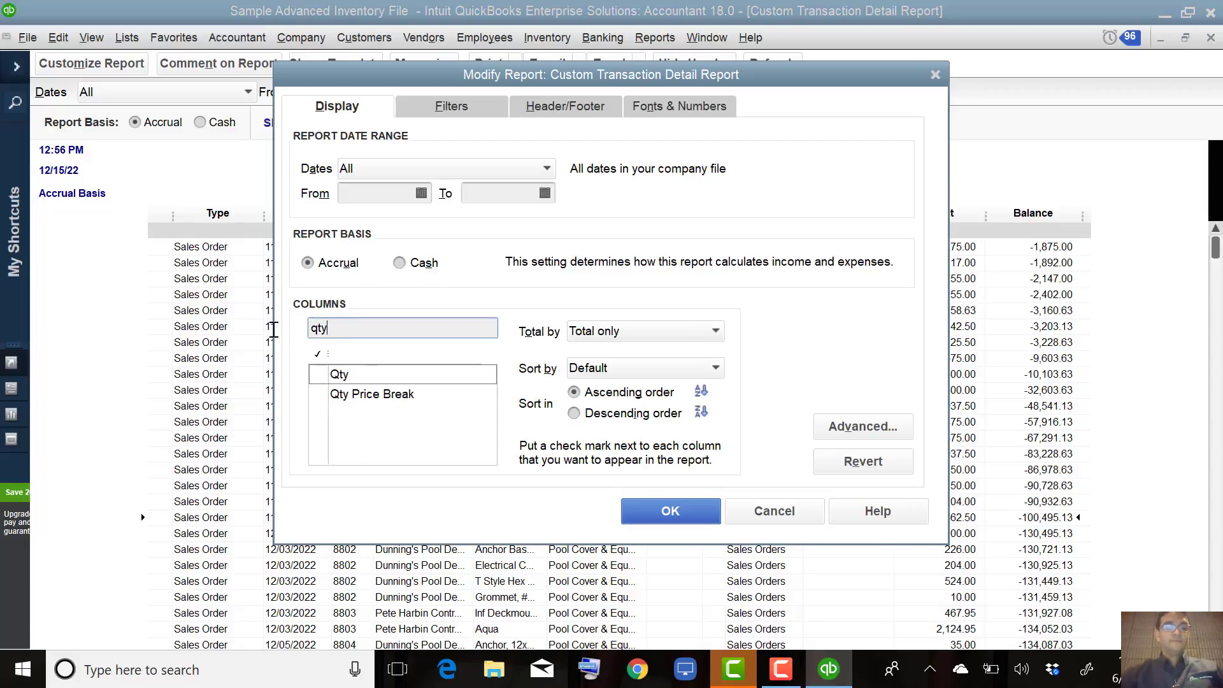
click(335, 375)
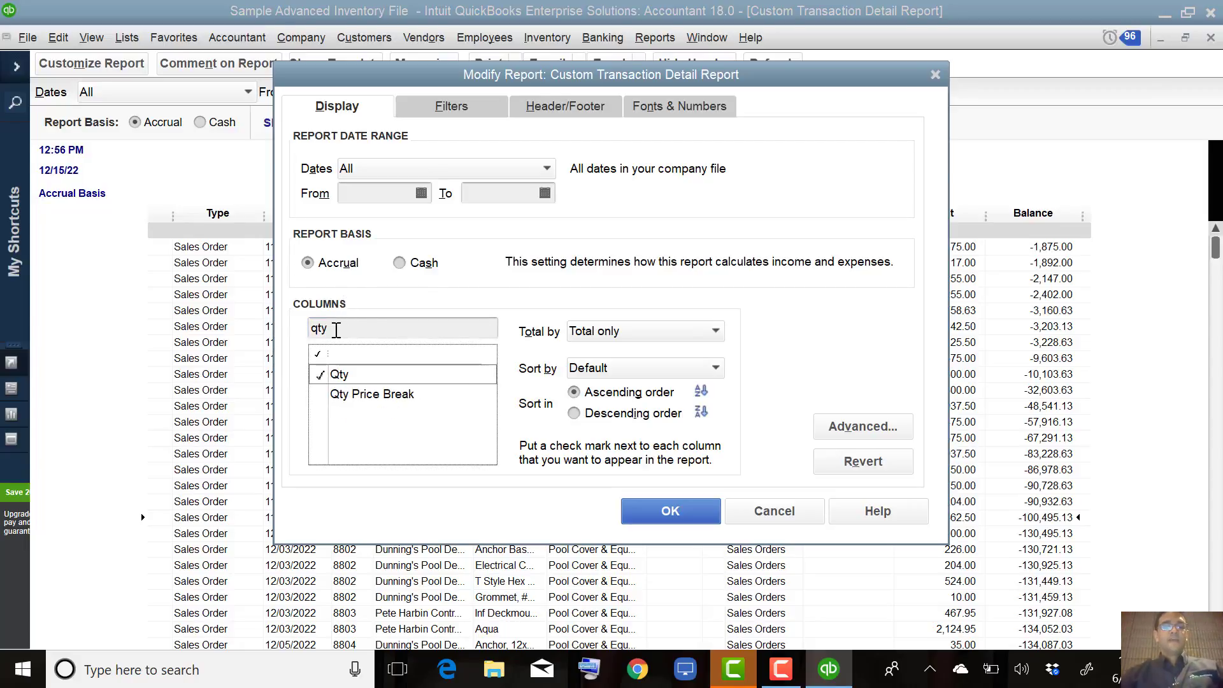
drag(338, 329, 296, 334)
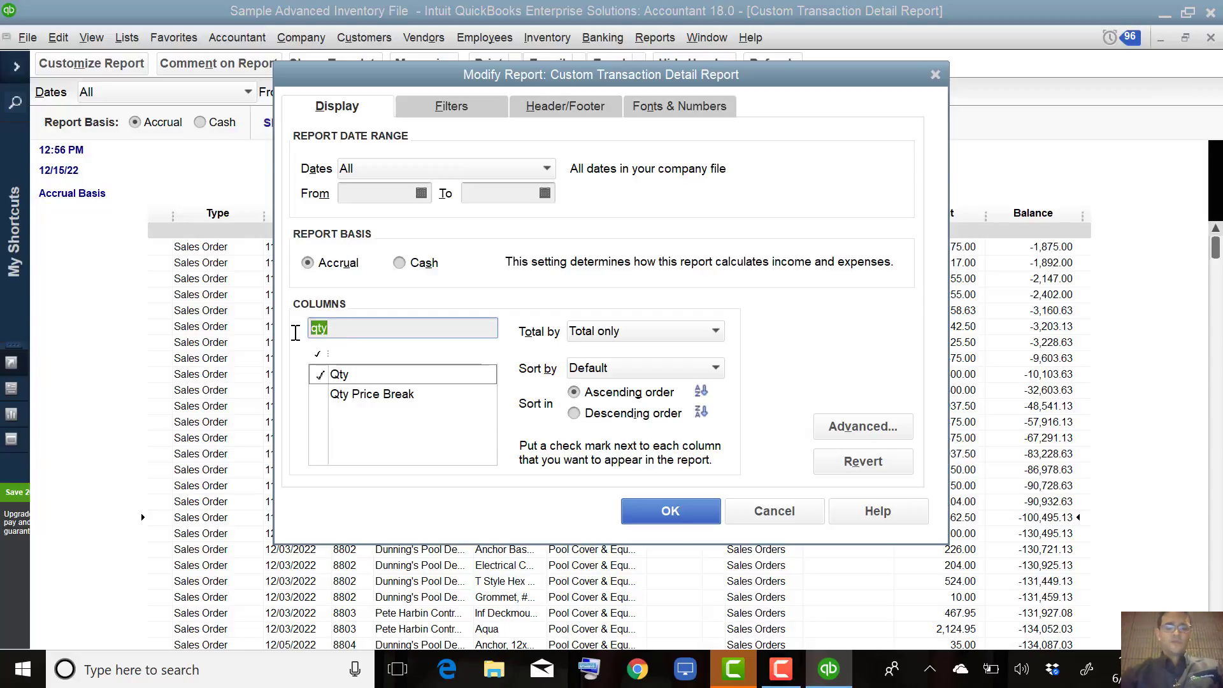
text(price)
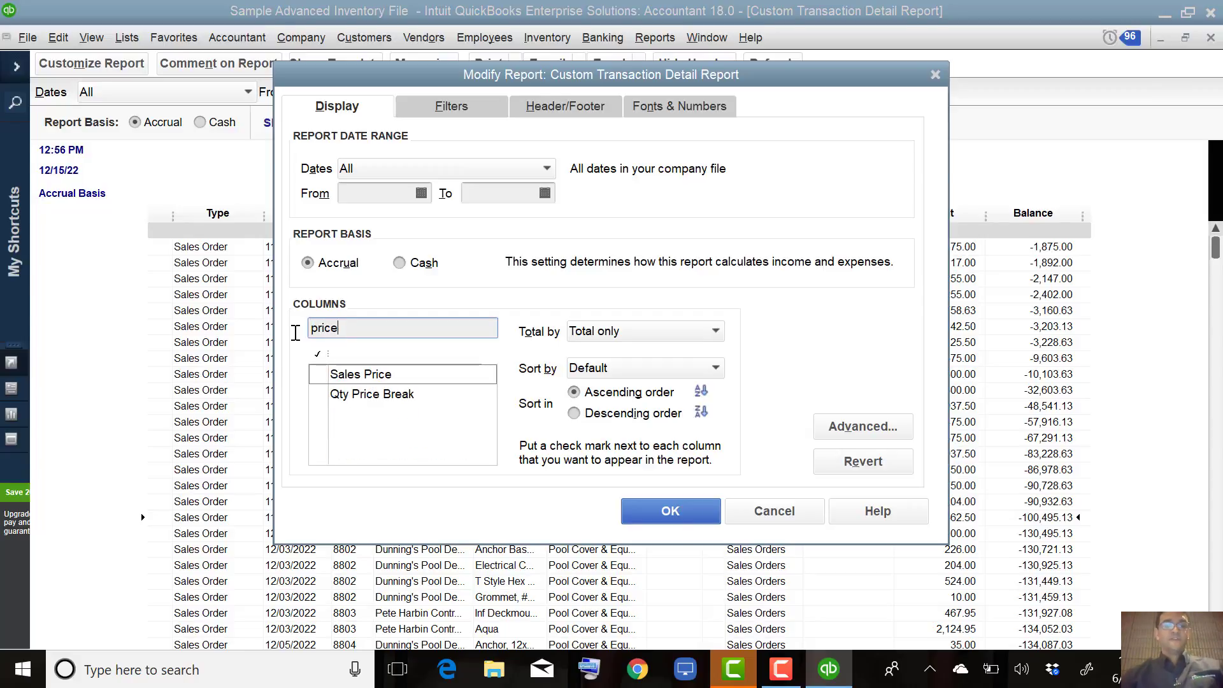
click(324, 375)
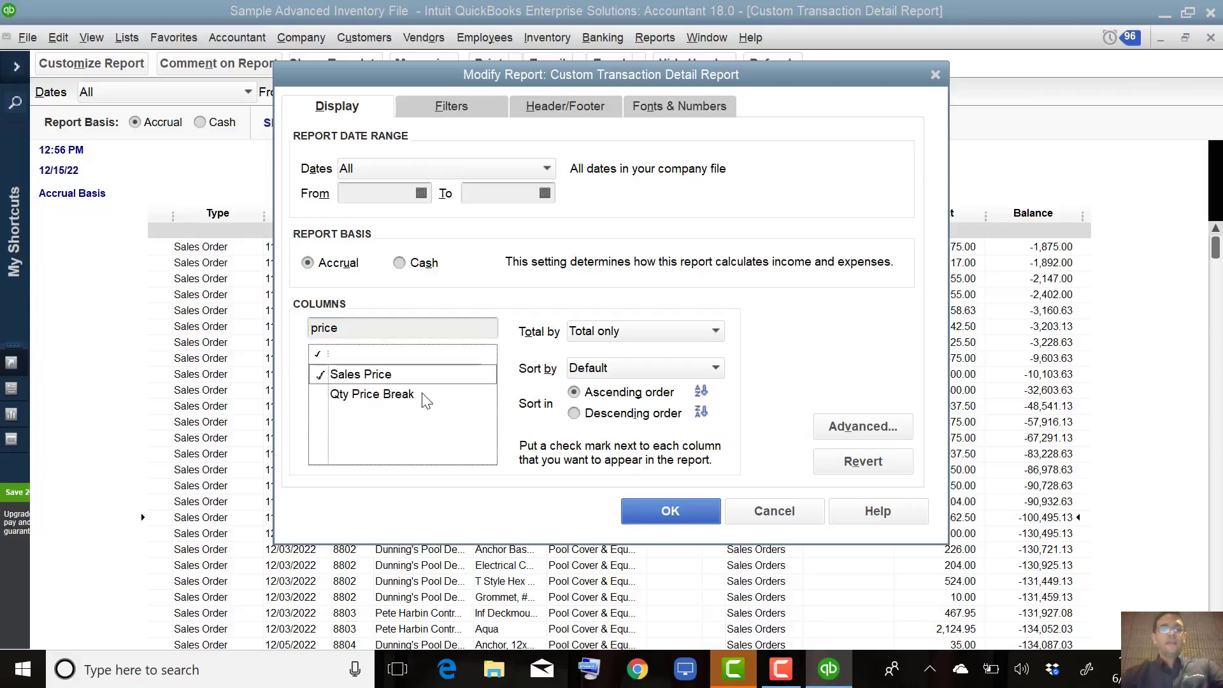
click(667, 511)
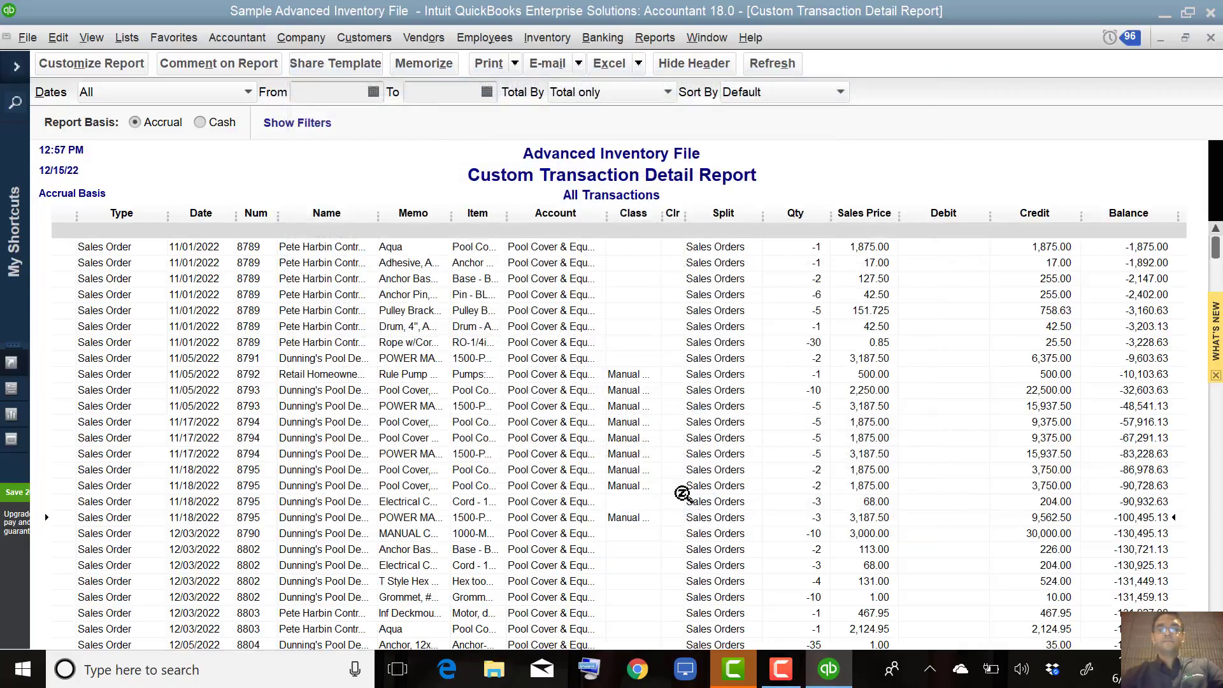
- Hide the report's Split column by collapsing its width to nothing
double_click(674, 209)
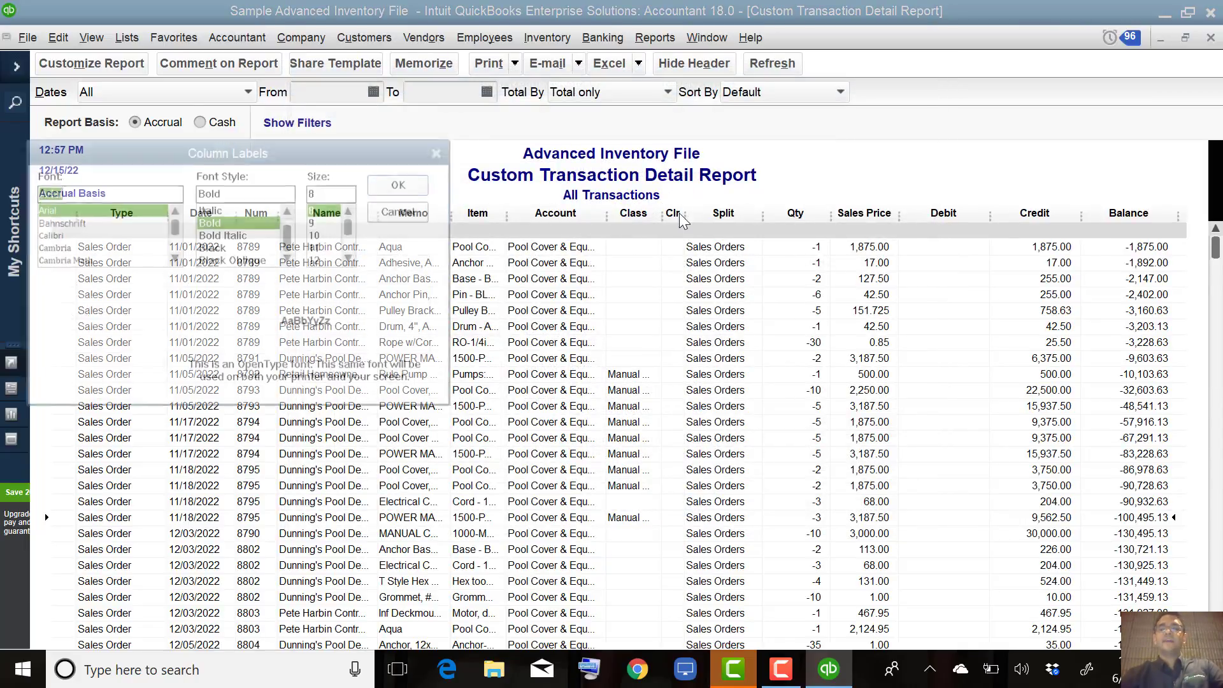
click(418, 216)
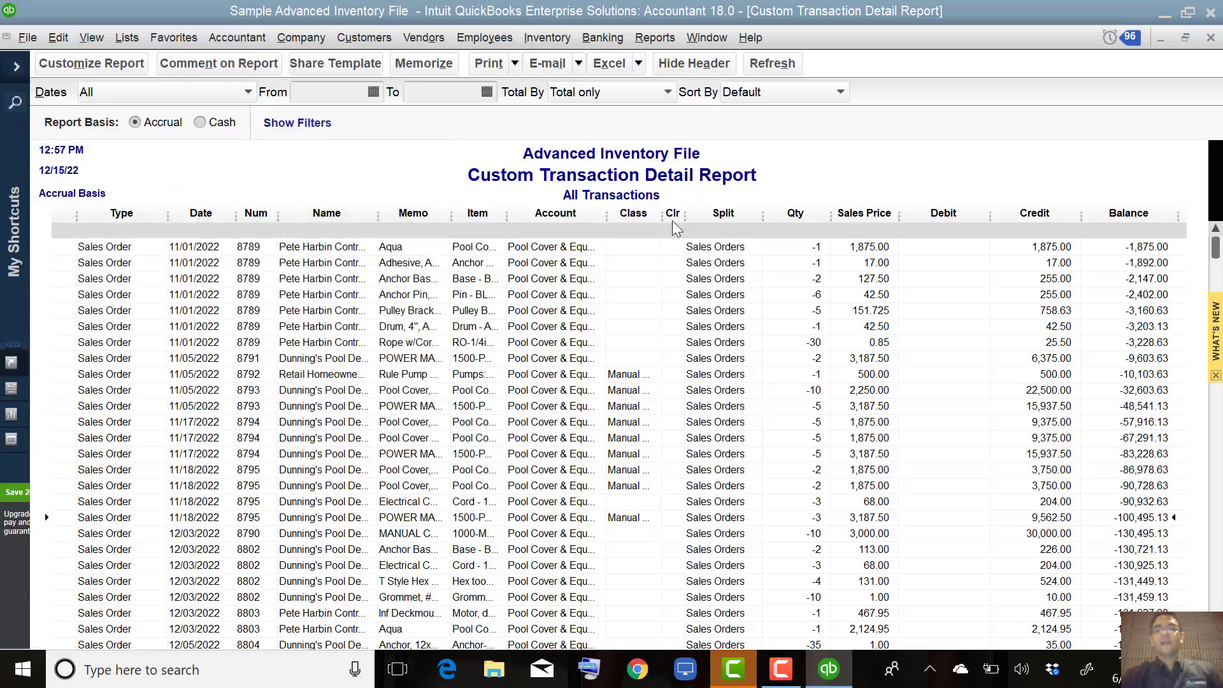
drag(767, 211, 681, 209)
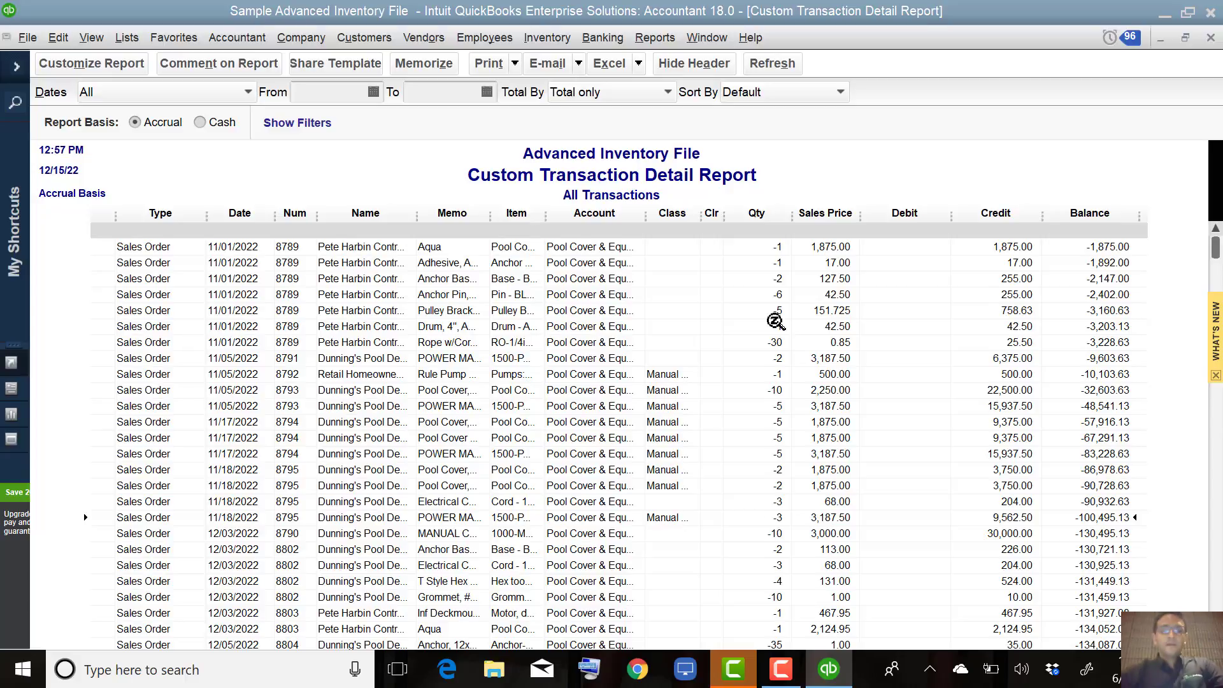
- Modify the report to add the Open Balance column and apply the change
scroll(777, 322, down, 5)
scroll(776, 322, up, 5)
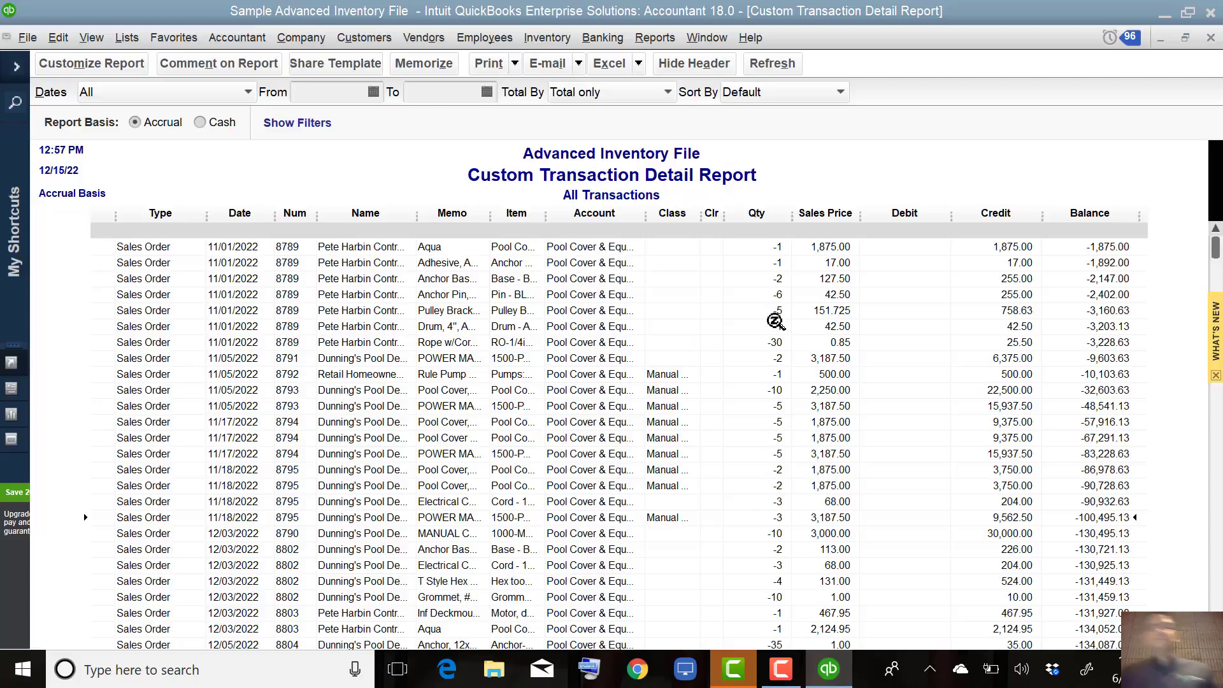
scroll(776, 322, down, 2)
scroll(776, 321, down, 3)
scroll(776, 321, up, 6)
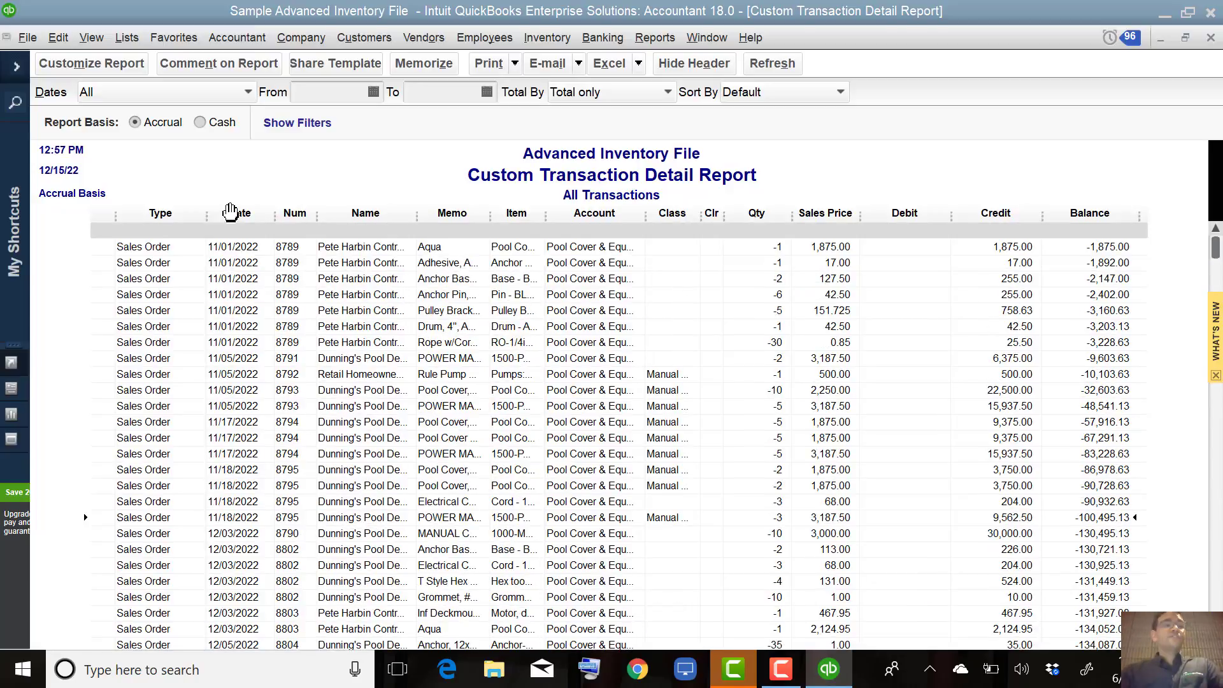
click(58, 38)
click(63, 40)
click(67, 63)
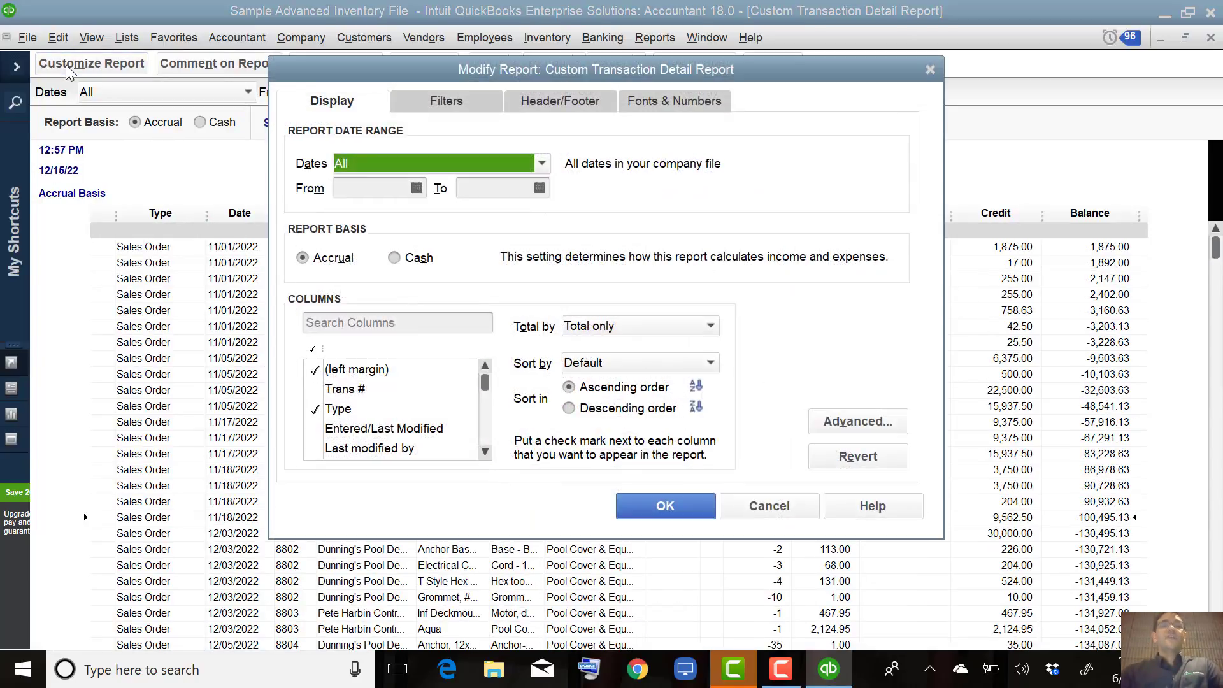
click(409, 326)
text(open)
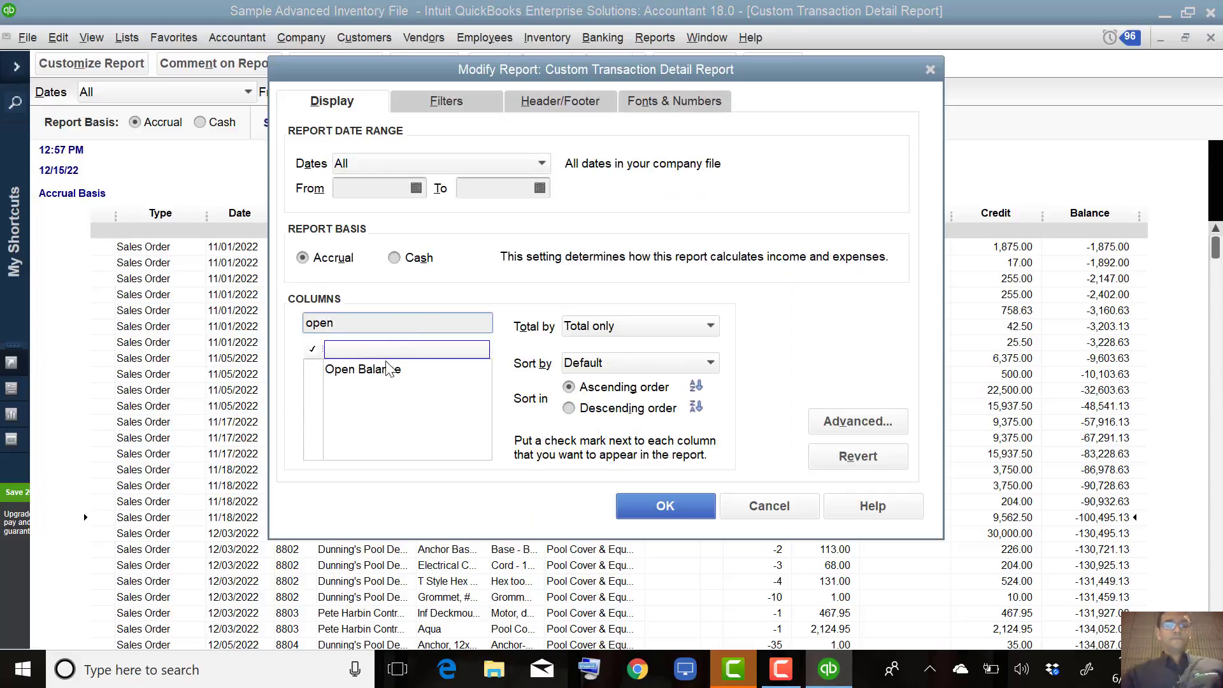
click(377, 372)
click(663, 504)
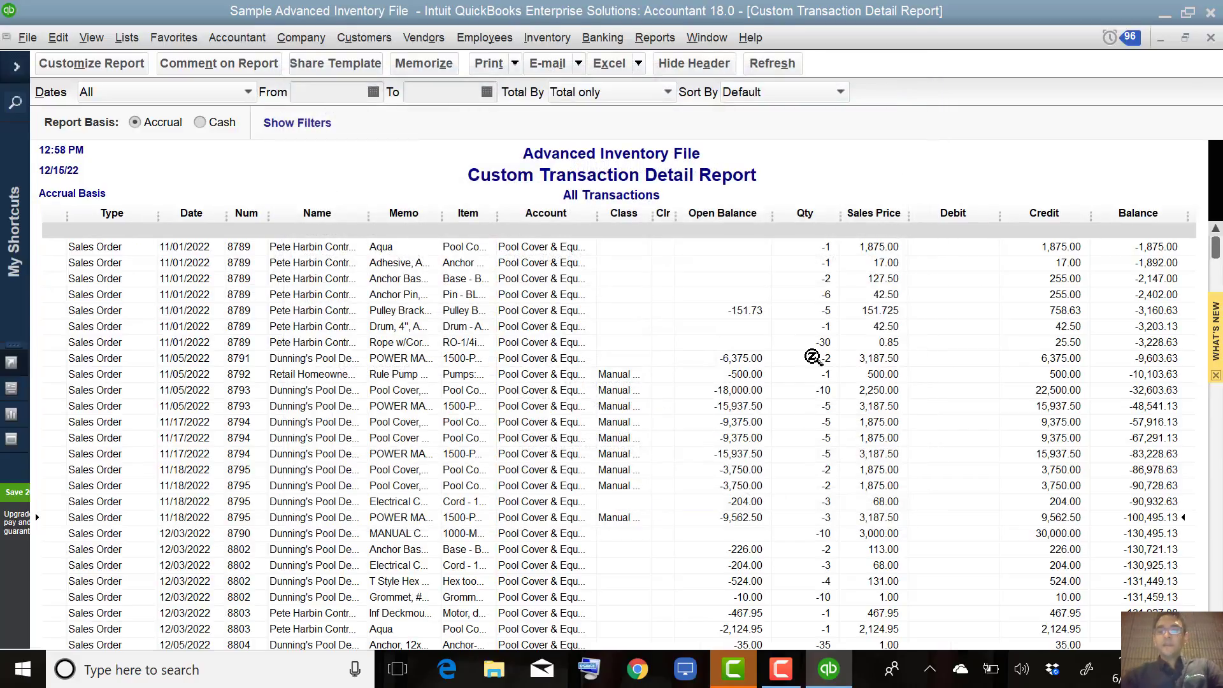
- Open the 11/01/2022 sales order from the report, mark it as closed, record the change and refresh the report
scroll(814, 364, down, 2)
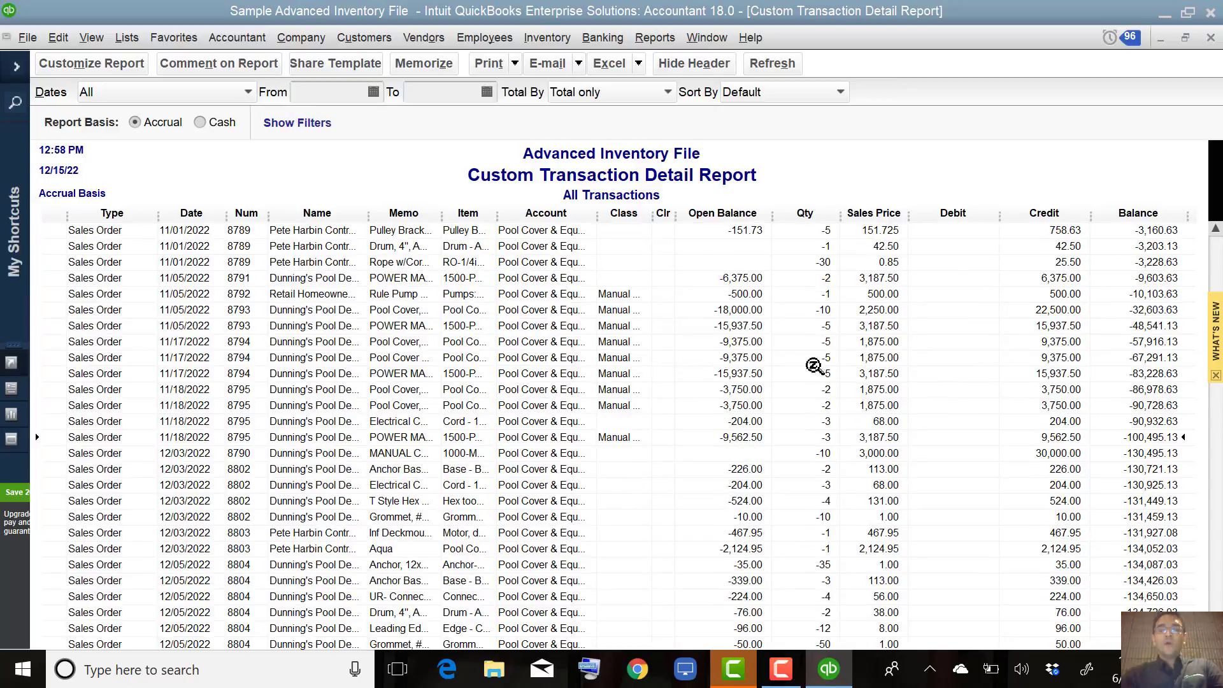
scroll(741, 332, up, 2)
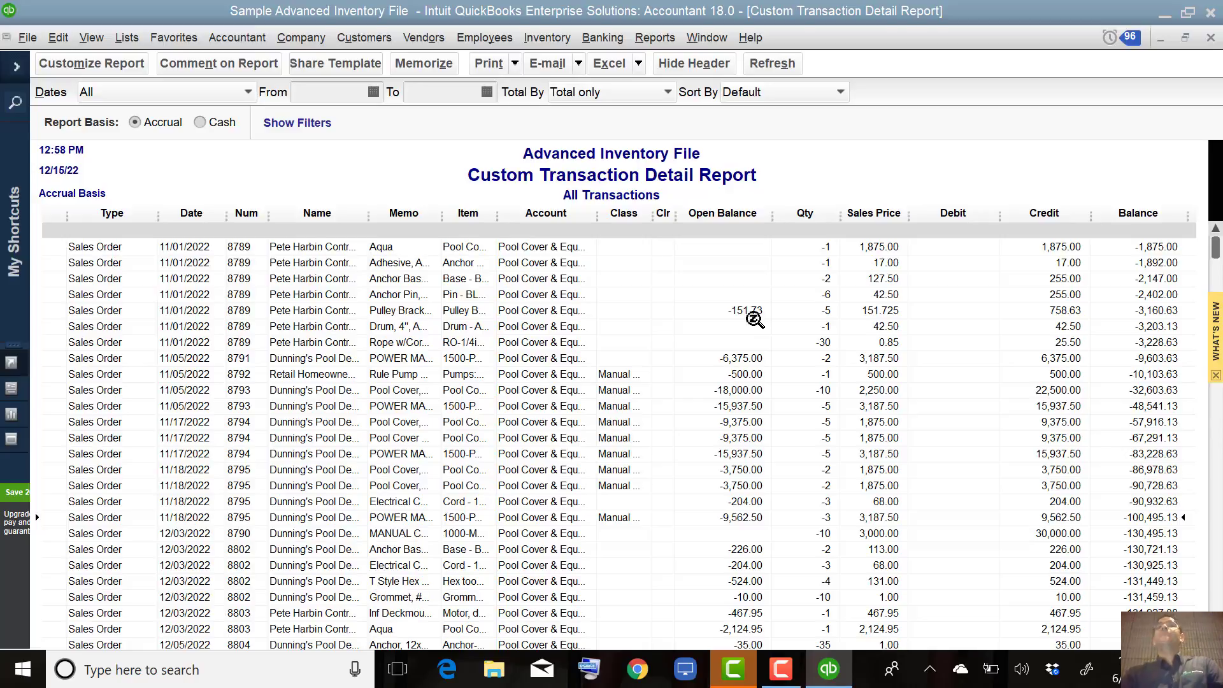
double_click(544, 247)
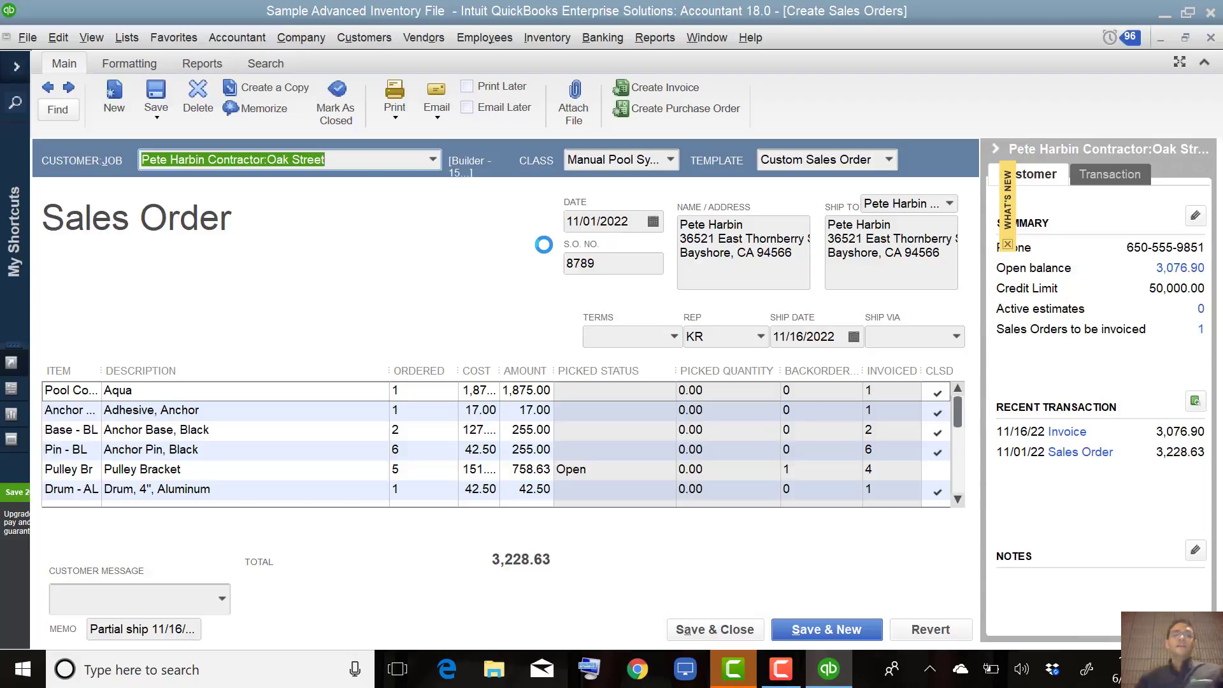
click(333, 102)
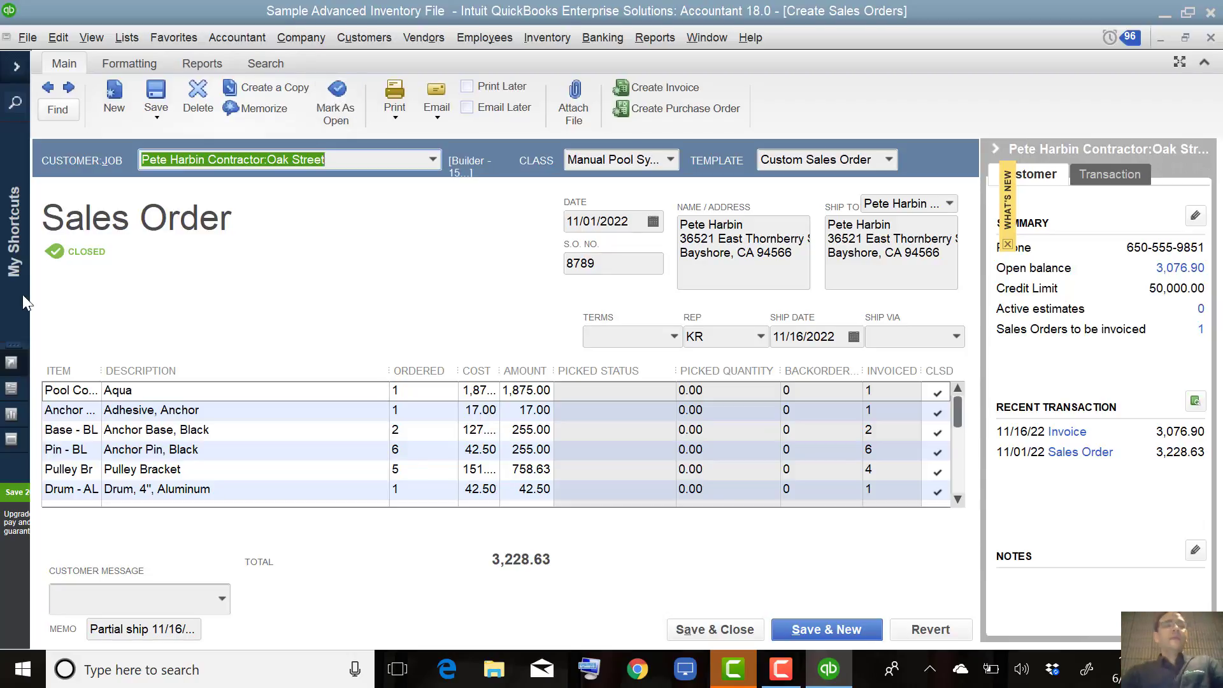
click(720, 632)
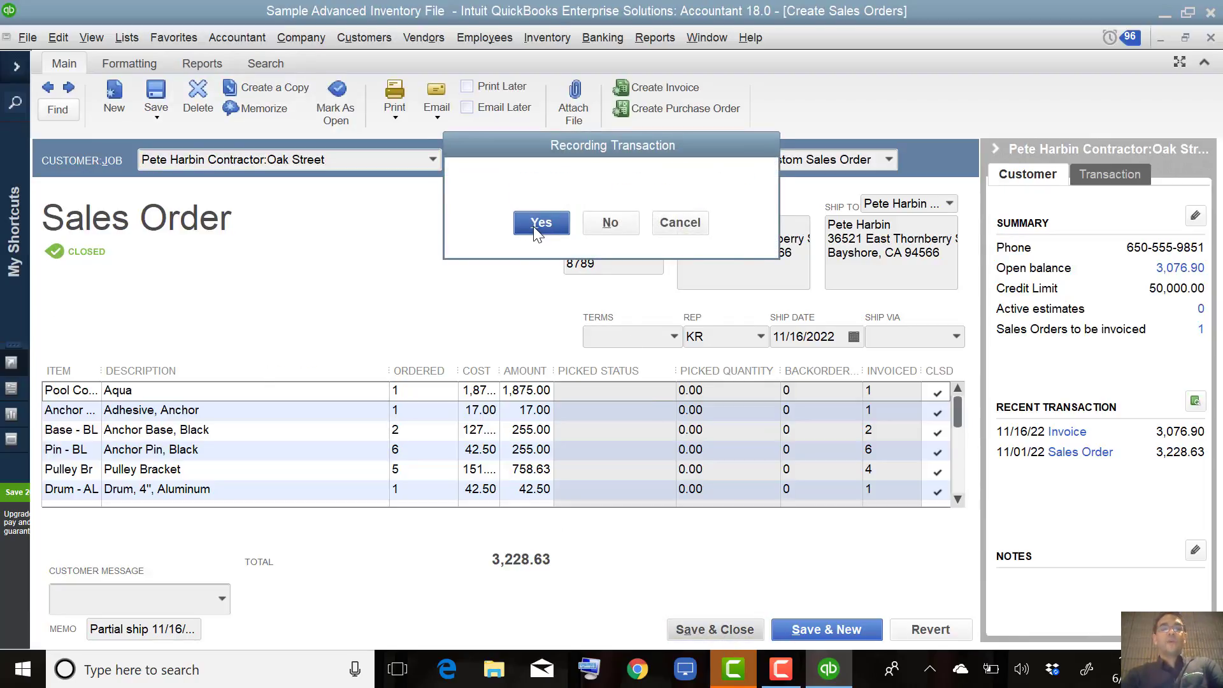
click(535, 229)
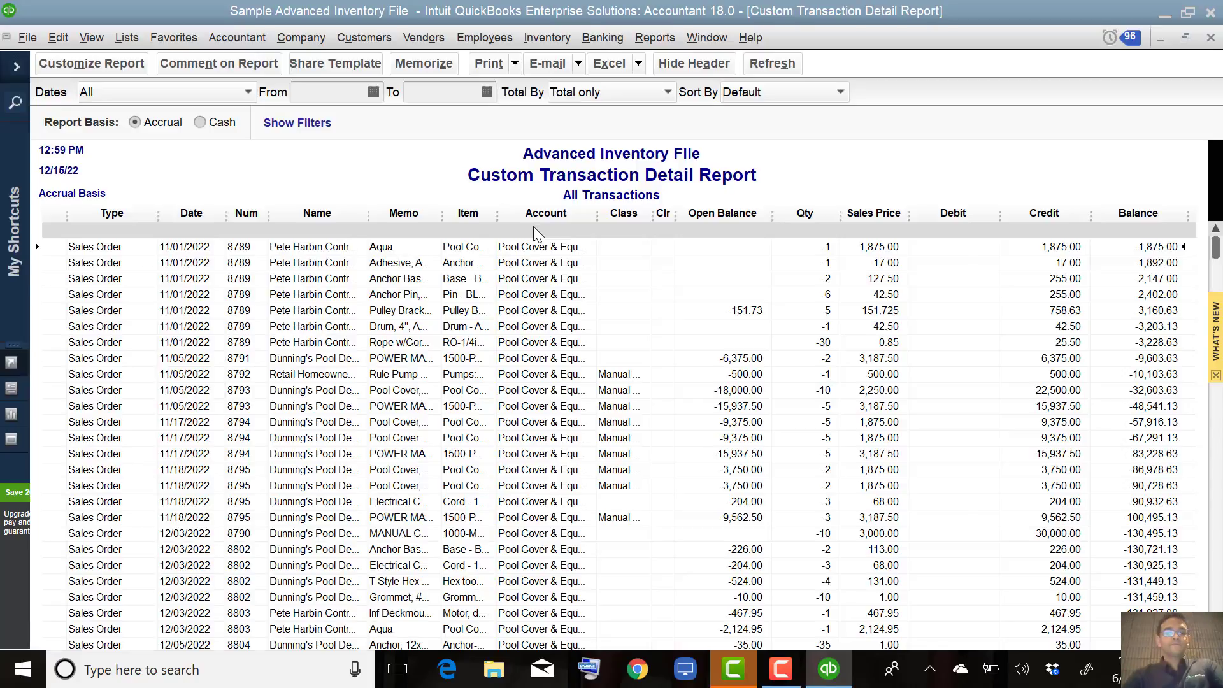
click(774, 64)
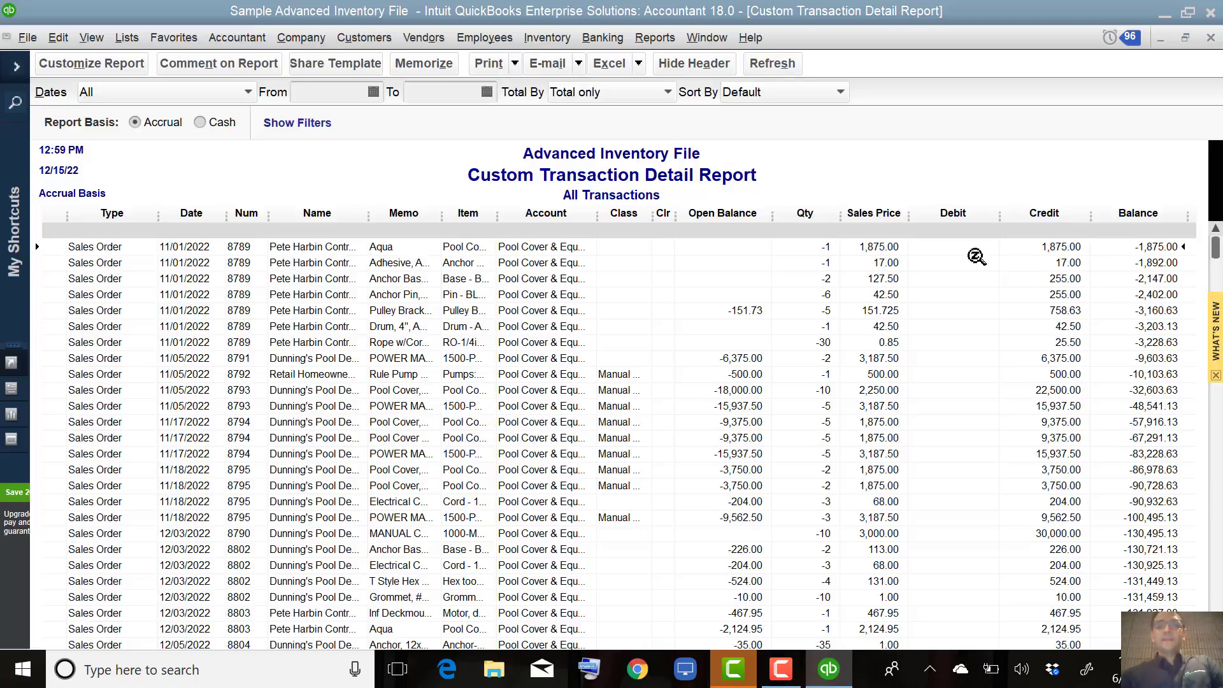
- Try marking the closed 11/01/2022 sales order as open and creating an invoice from it, and exit without recording
double_click(881, 249)
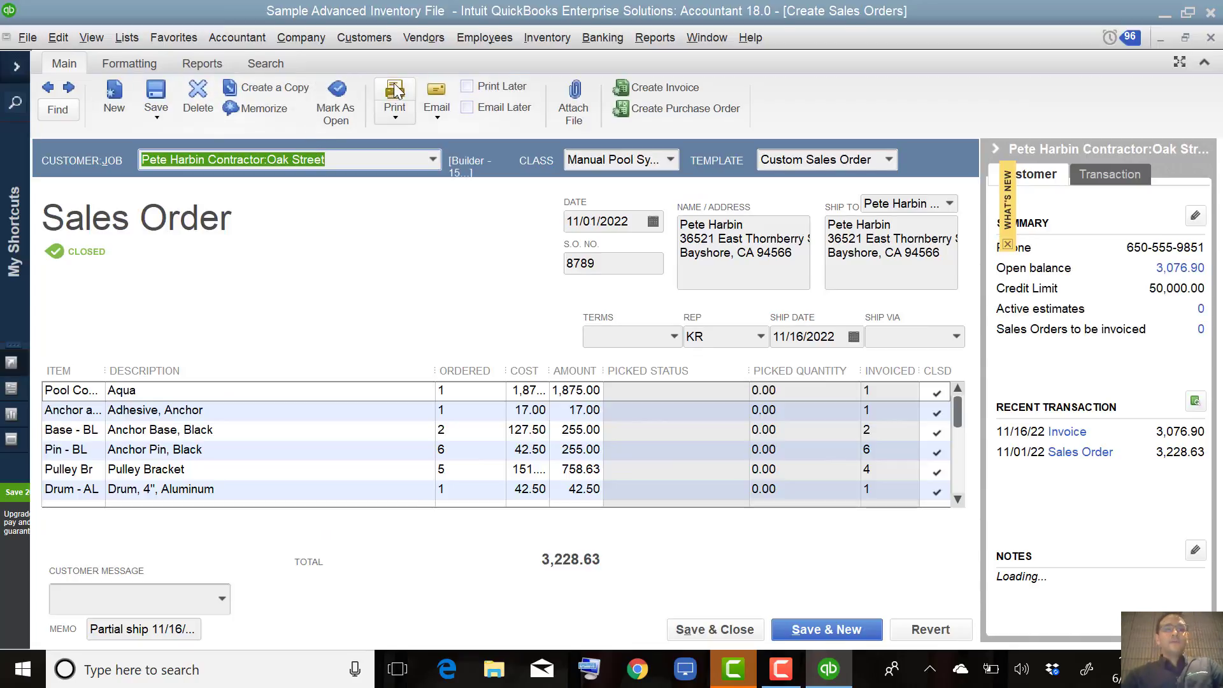
click(336, 106)
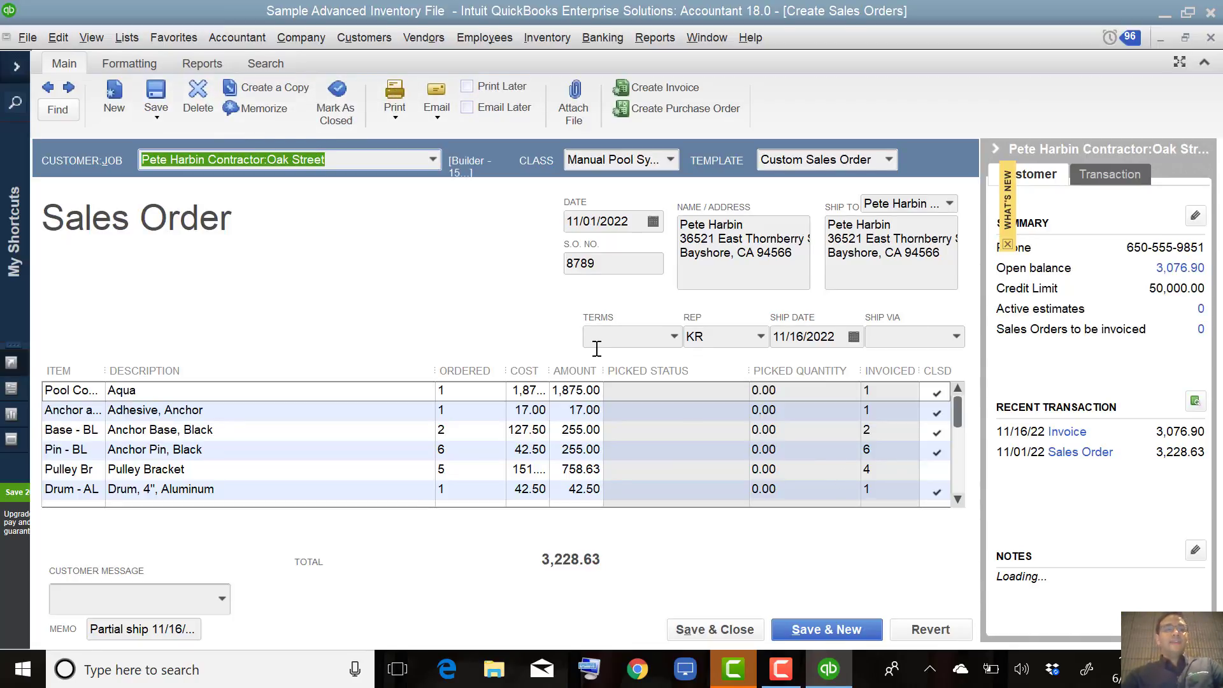
click(651, 93)
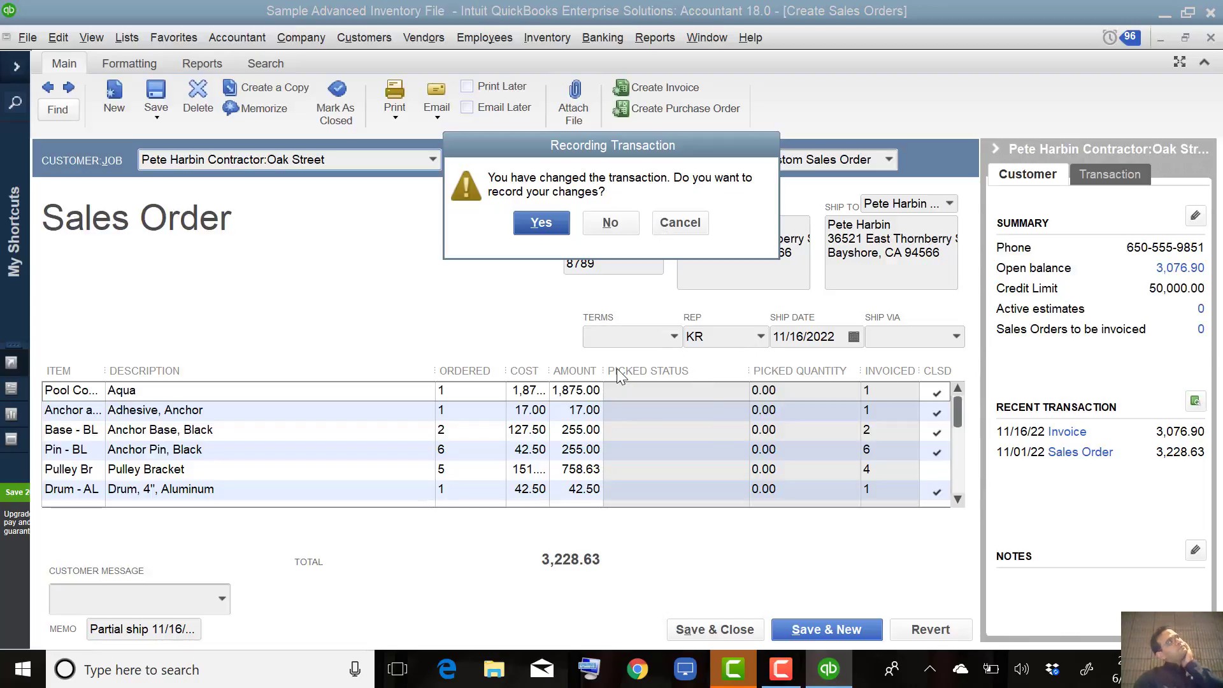
click(680, 223)
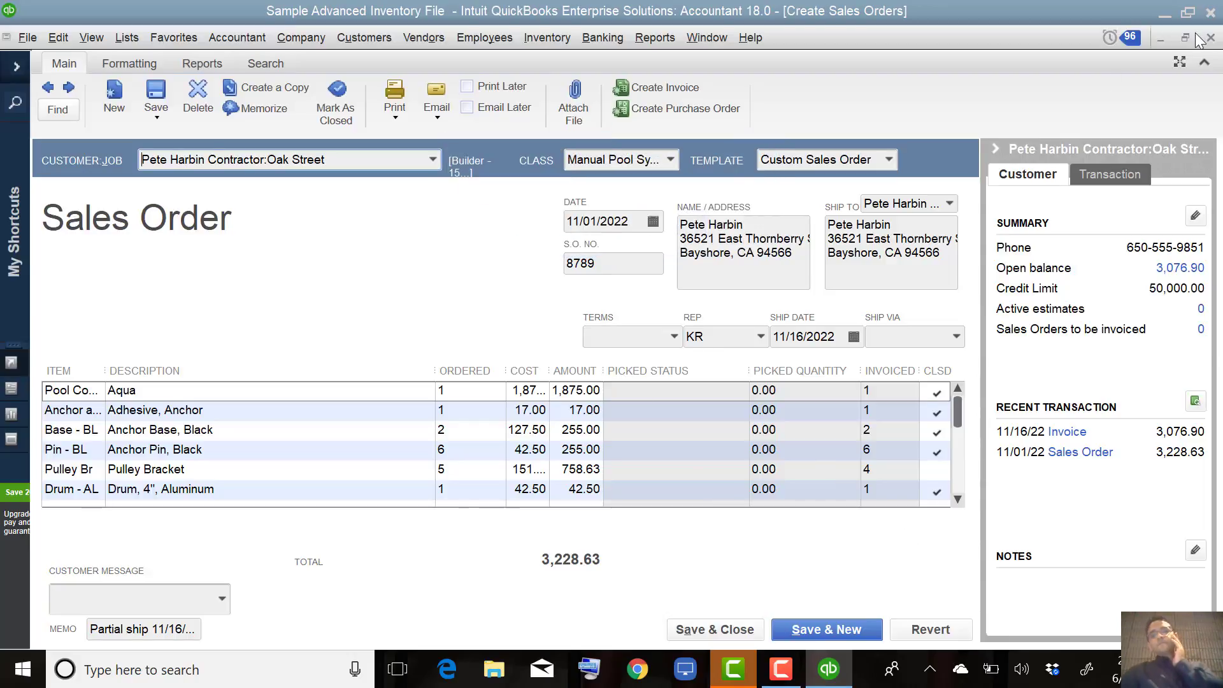
click(1211, 38)
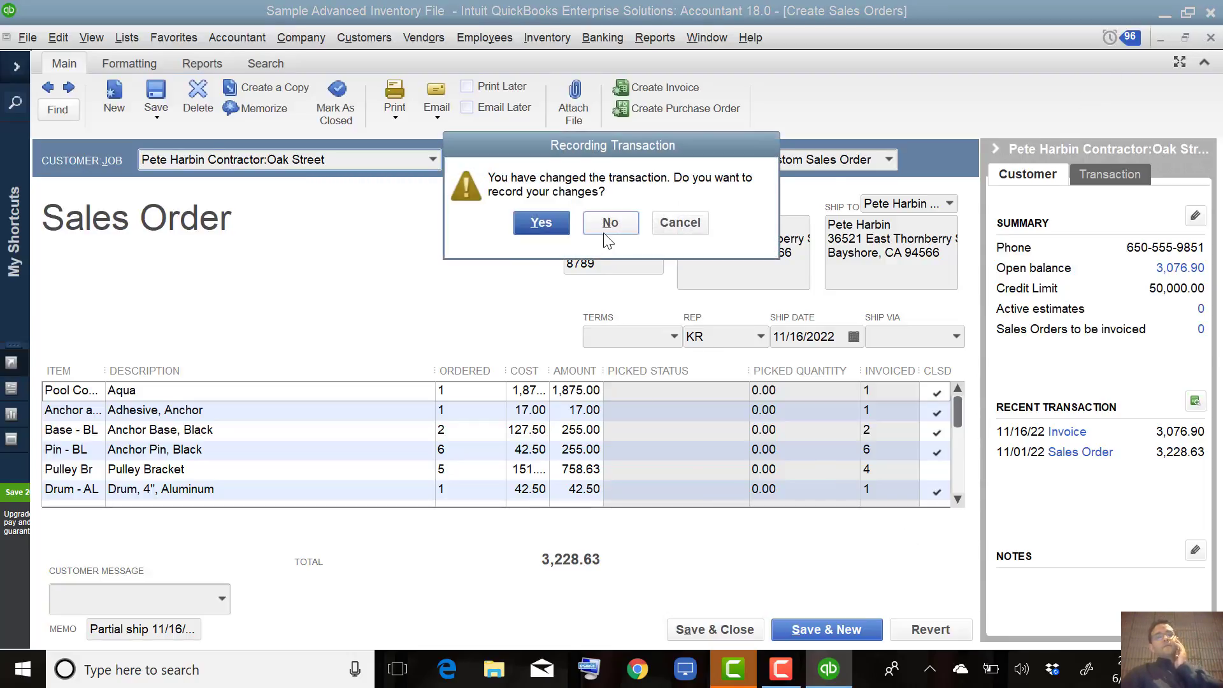
click(604, 232)
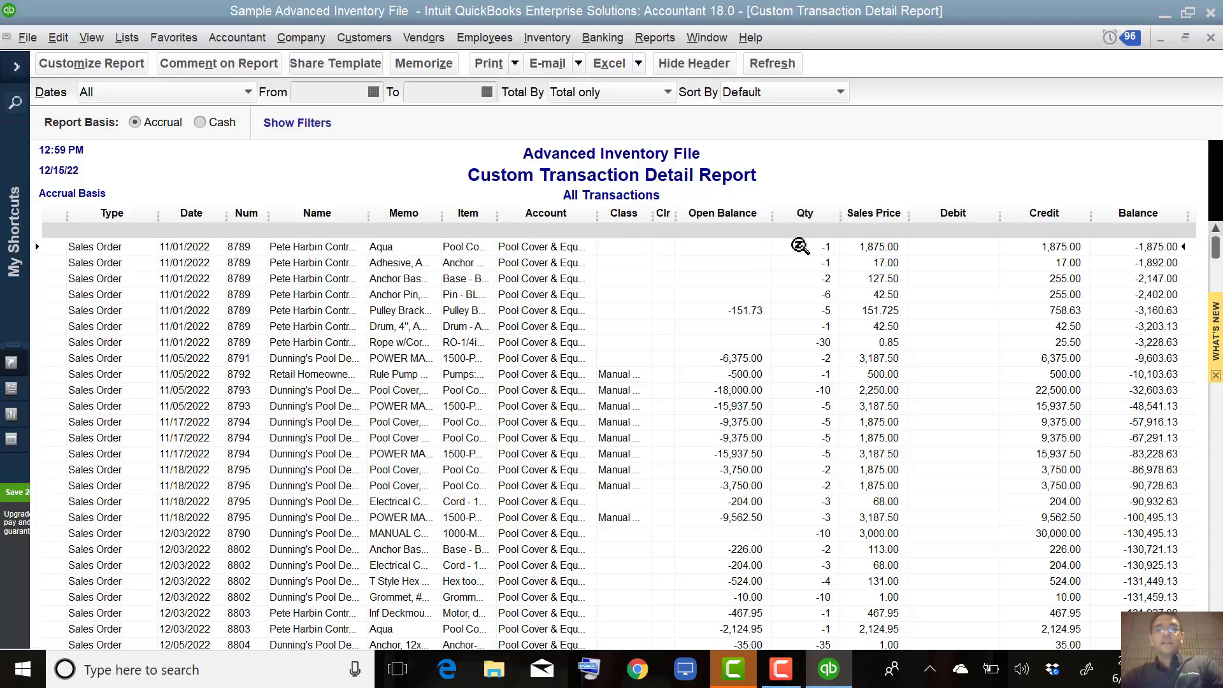
- Review the closed 11/01/2022 sales order from its Pulley Bracket line, close it and refresh the report
double_click(754, 313)
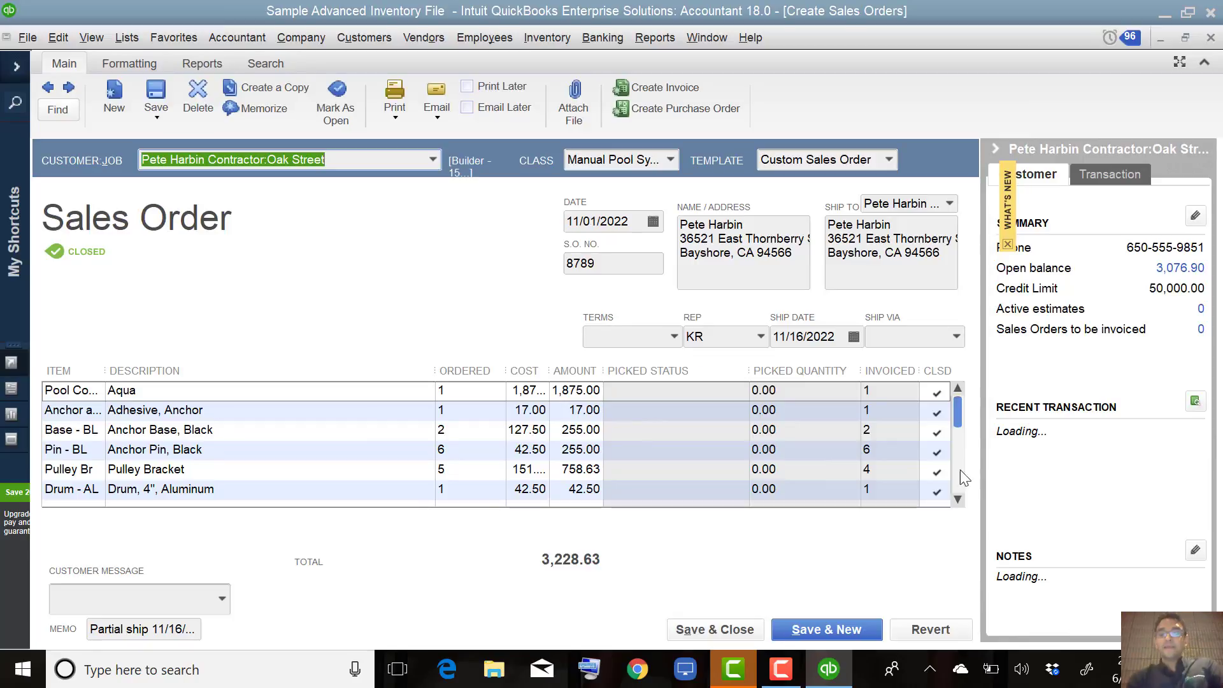
scroll(956, 473, down, 2)
scroll(956, 446, up, 2)
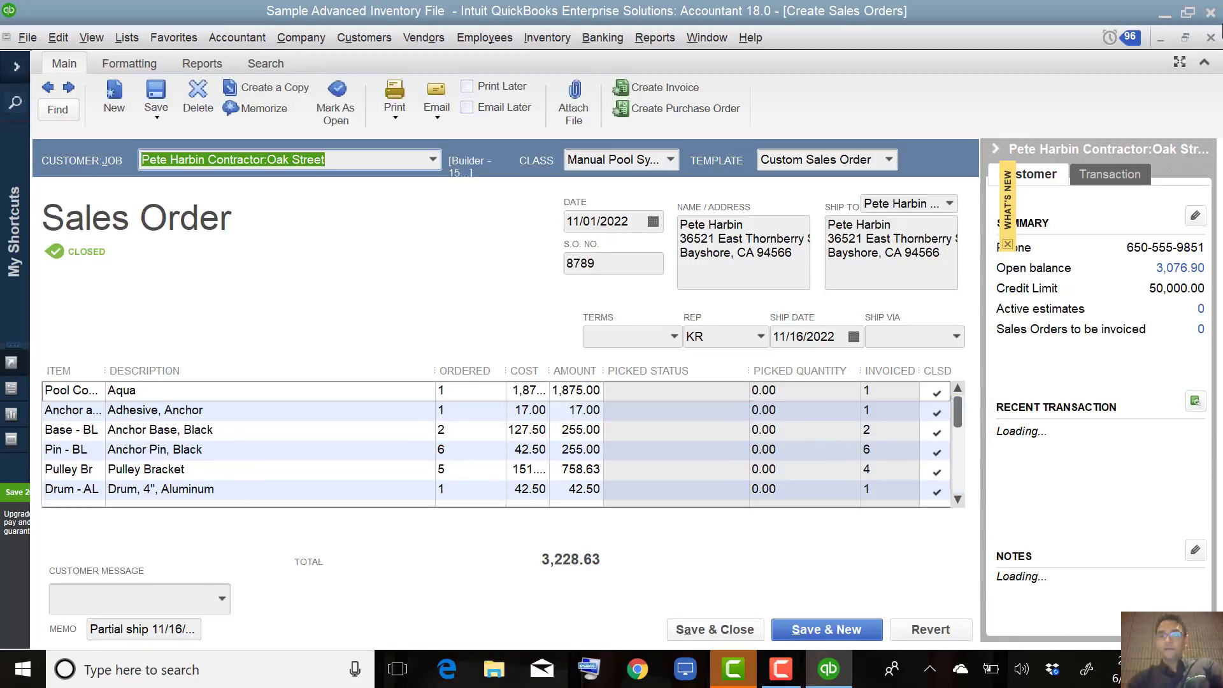
click(1210, 37)
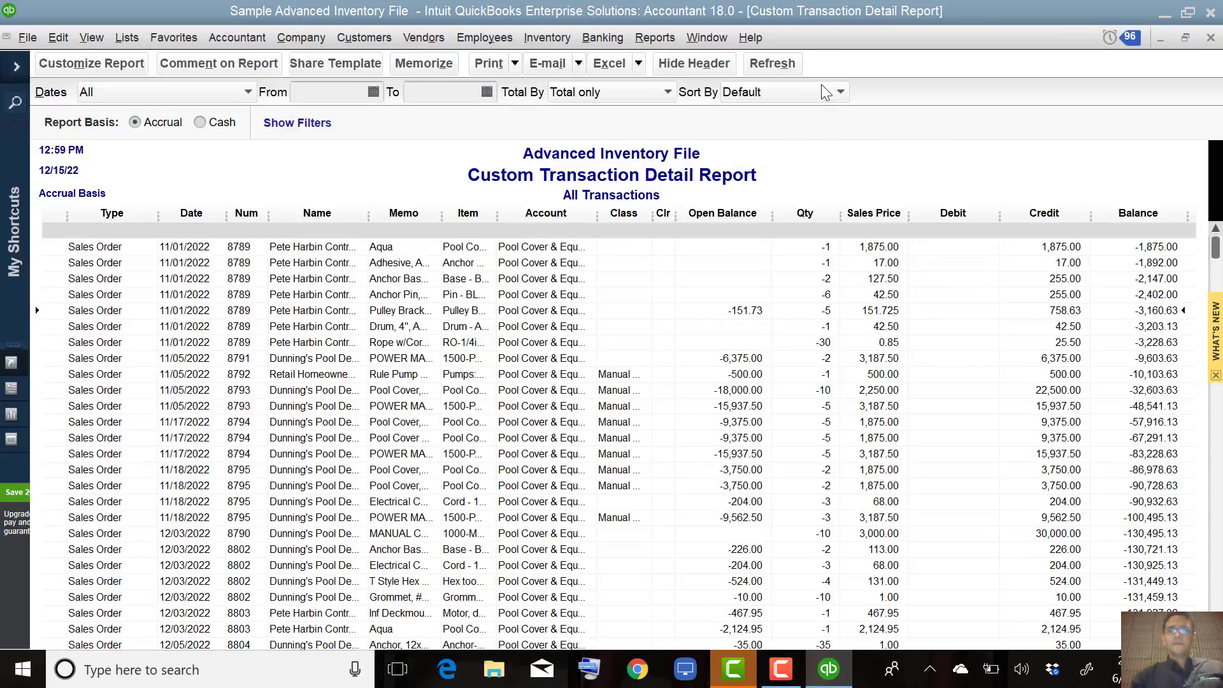
click(773, 64)
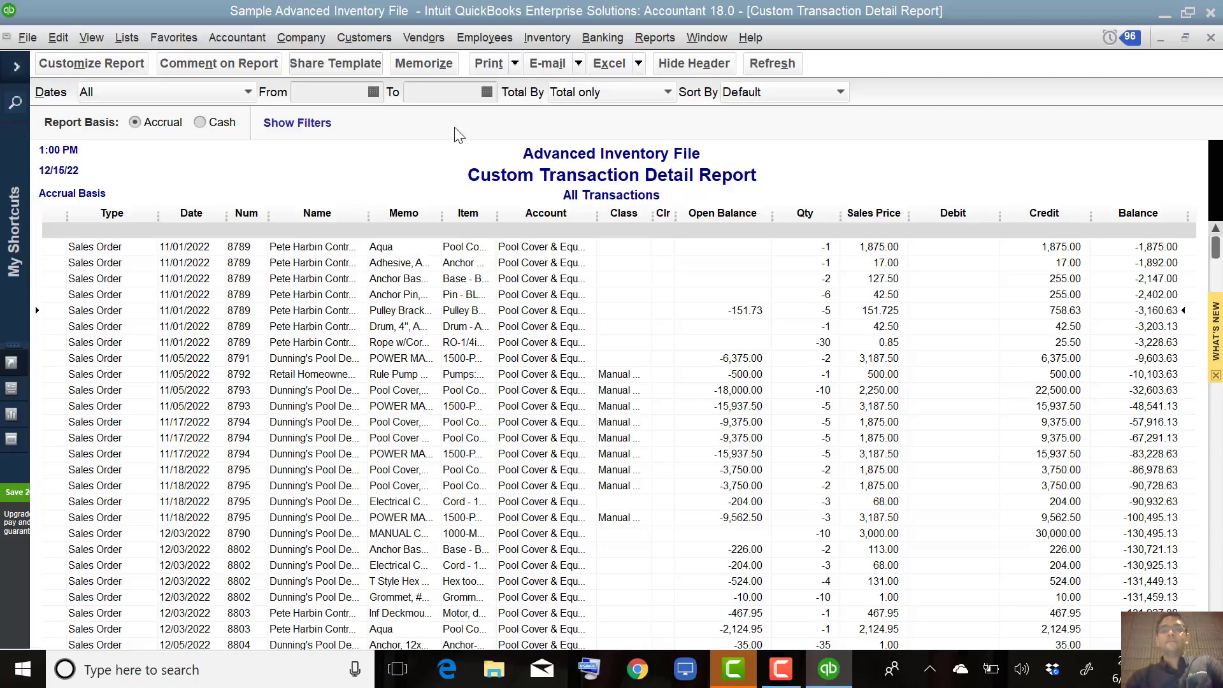
- Modify the report with a Paid Status filter set to Open and apply it
click(72, 74)
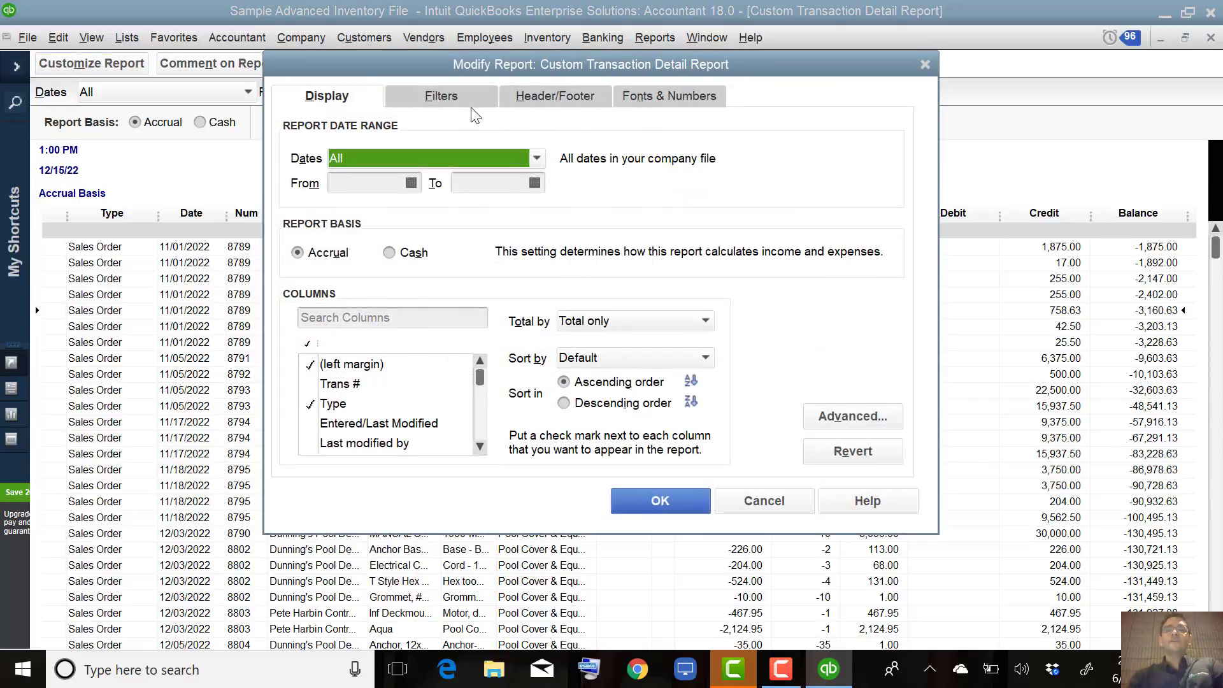
click(446, 99)
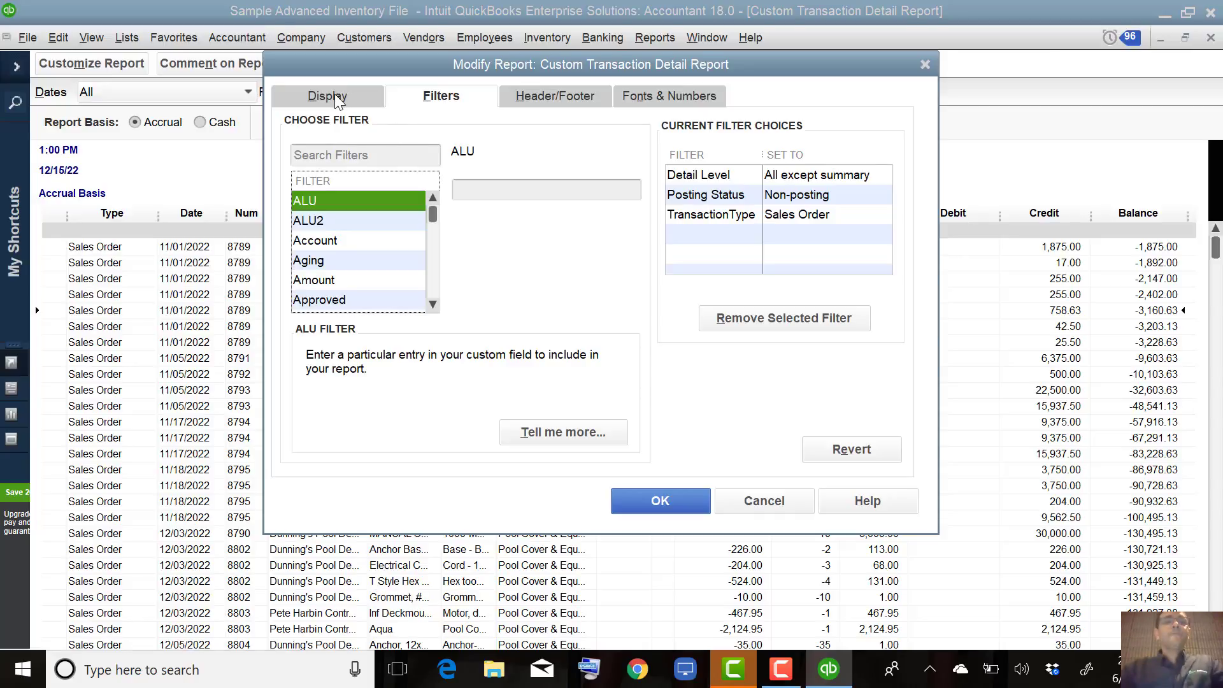
click(347, 246)
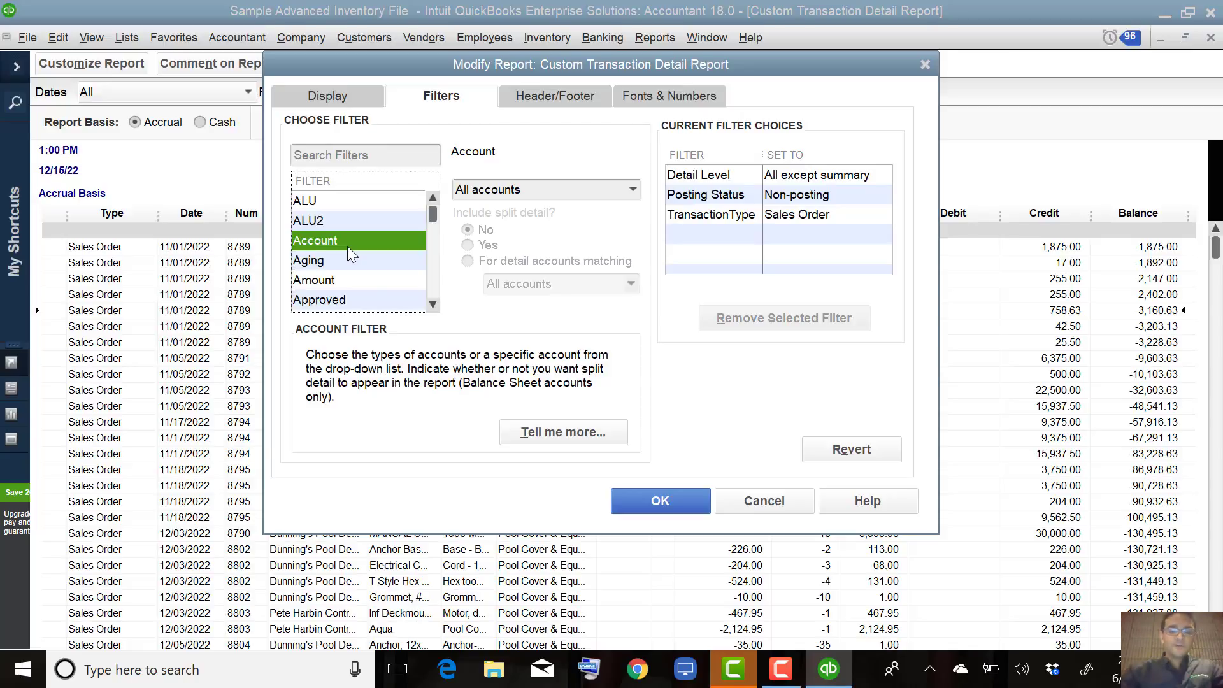
key(p)
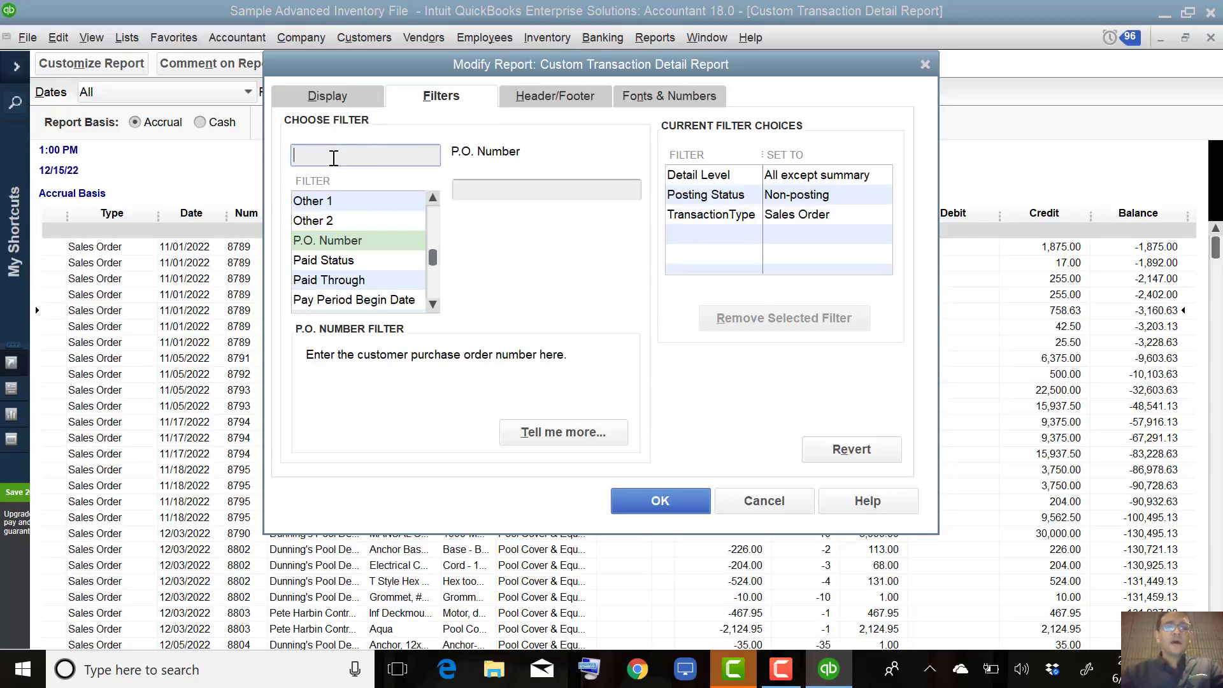
click(343, 263)
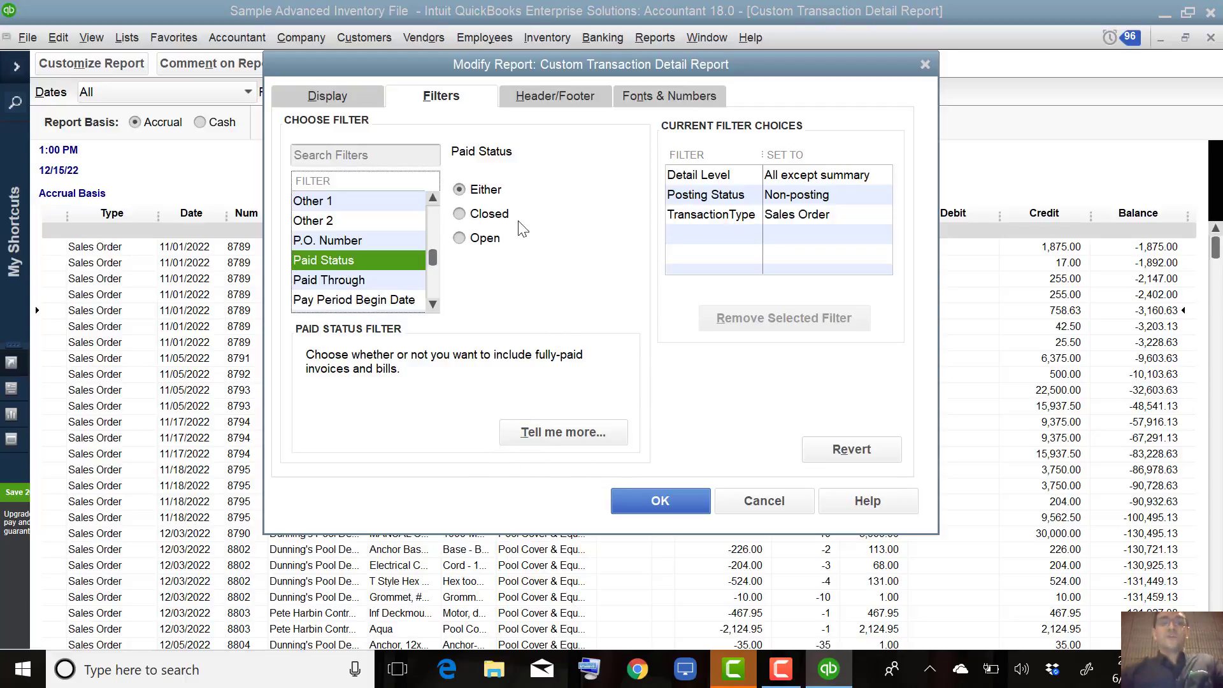
click(461, 241)
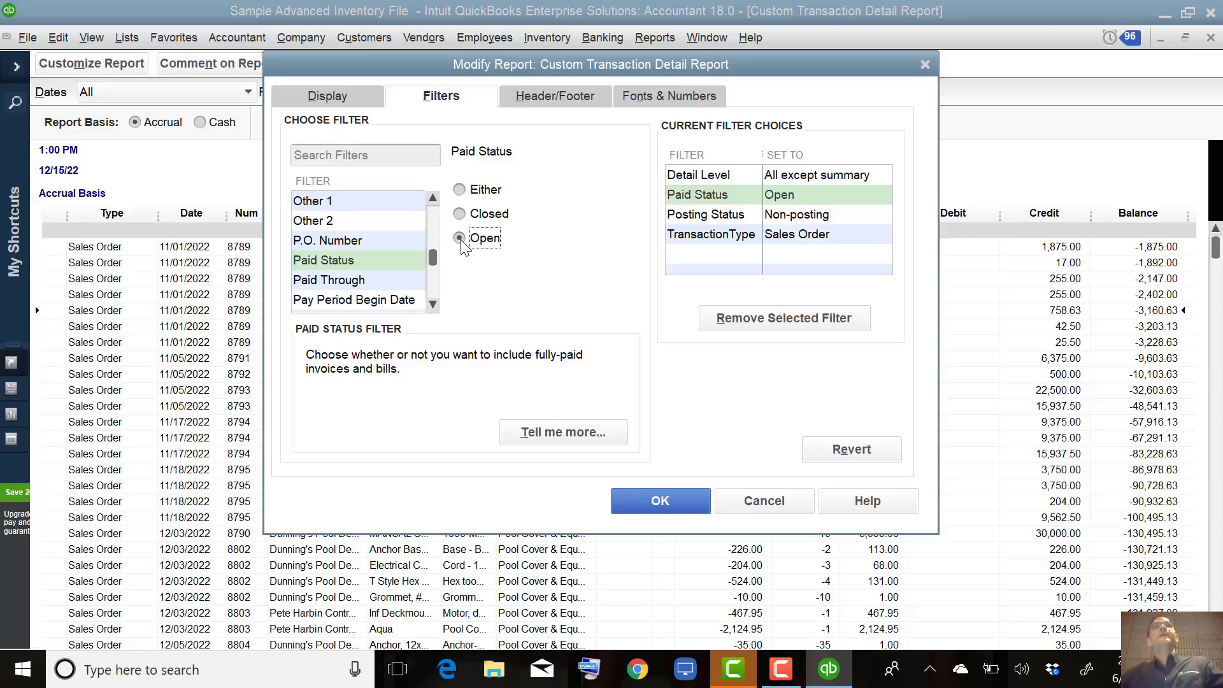
click(666, 500)
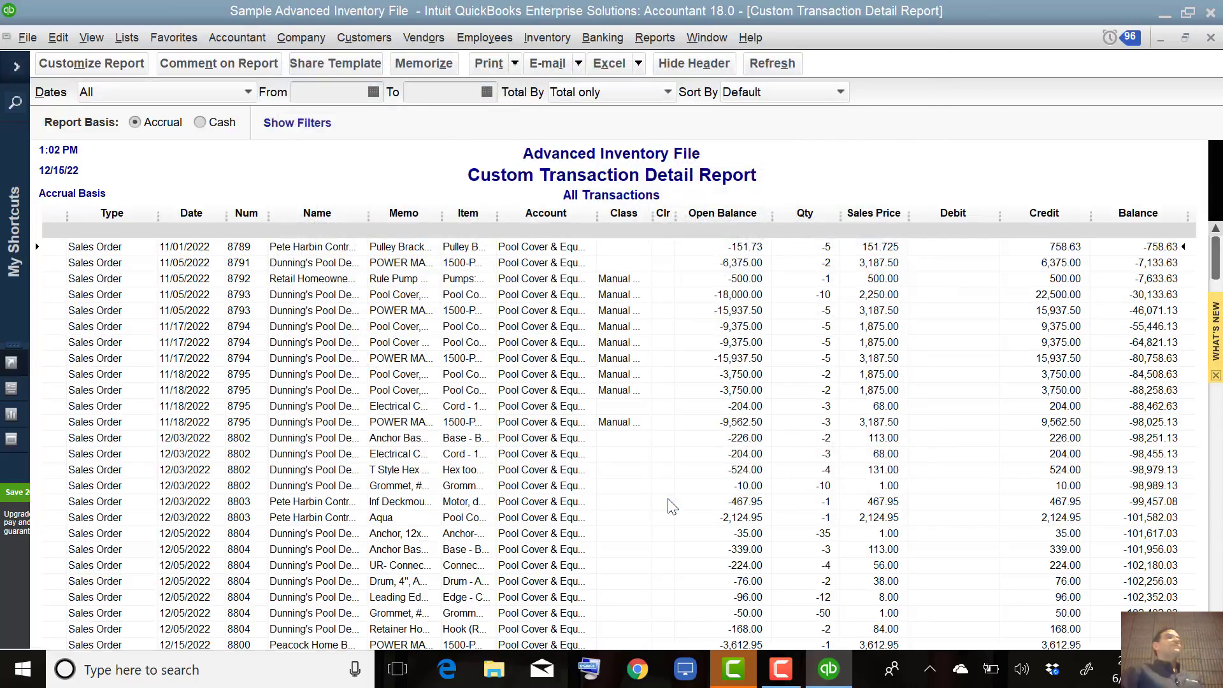
- Widen the report's Item column to show full item names and open the sales order behind the Pulley Bracket line
double_click(398, 247)
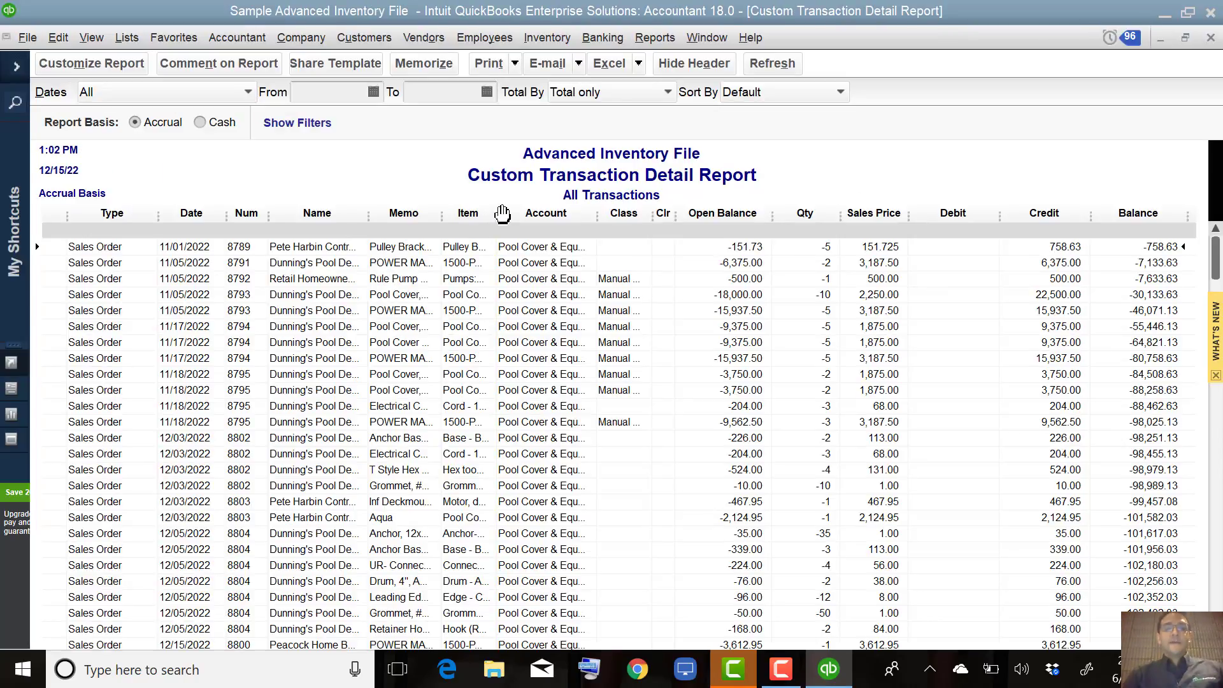
drag(500, 213, 598, 209)
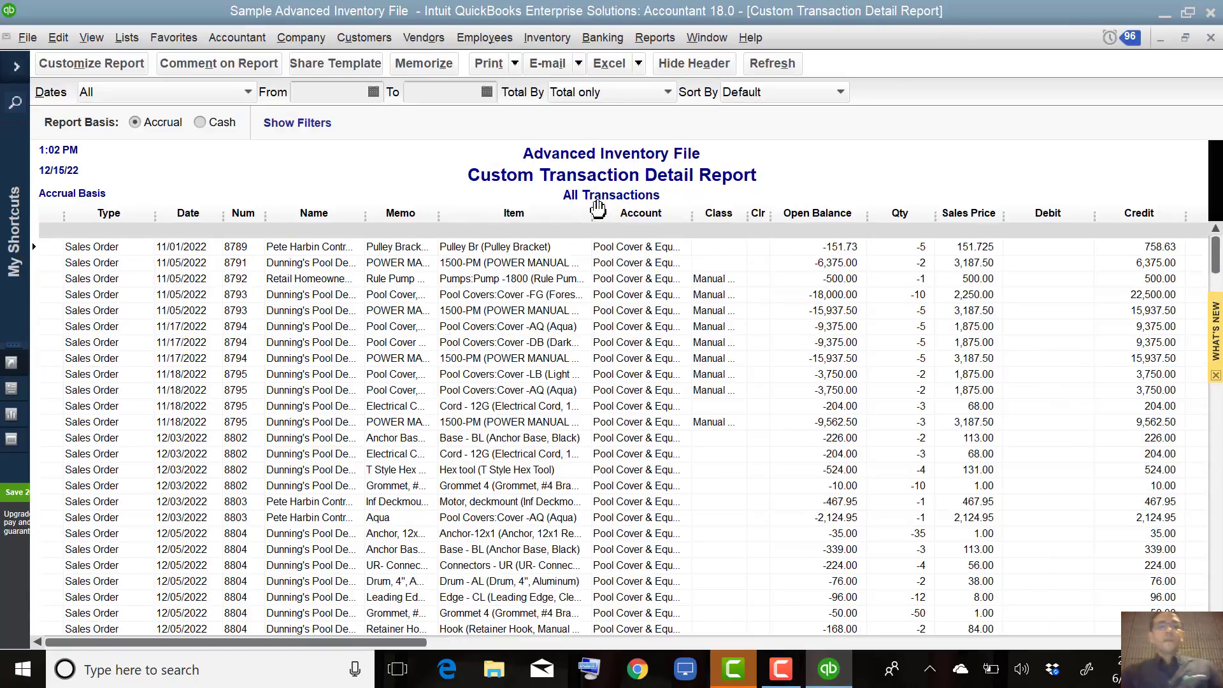
double_click(536, 247)
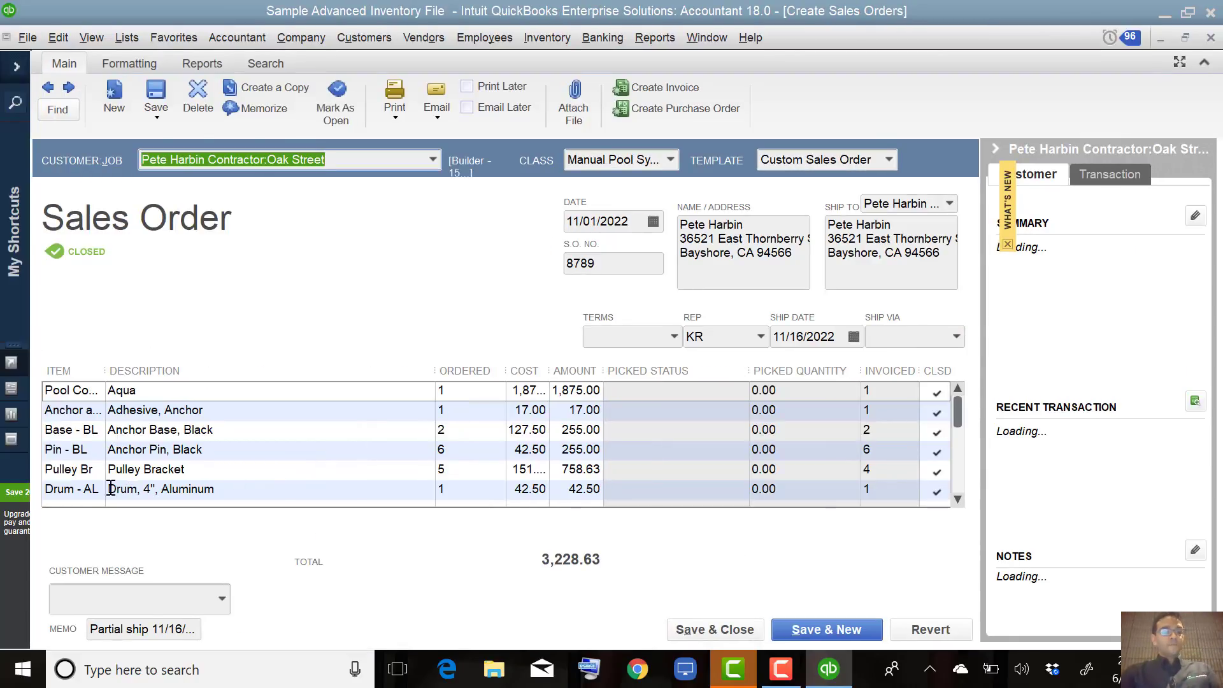
- Include inactive items in the Item List, re-sort it to its original order, and return to the sales order
click(73, 470)
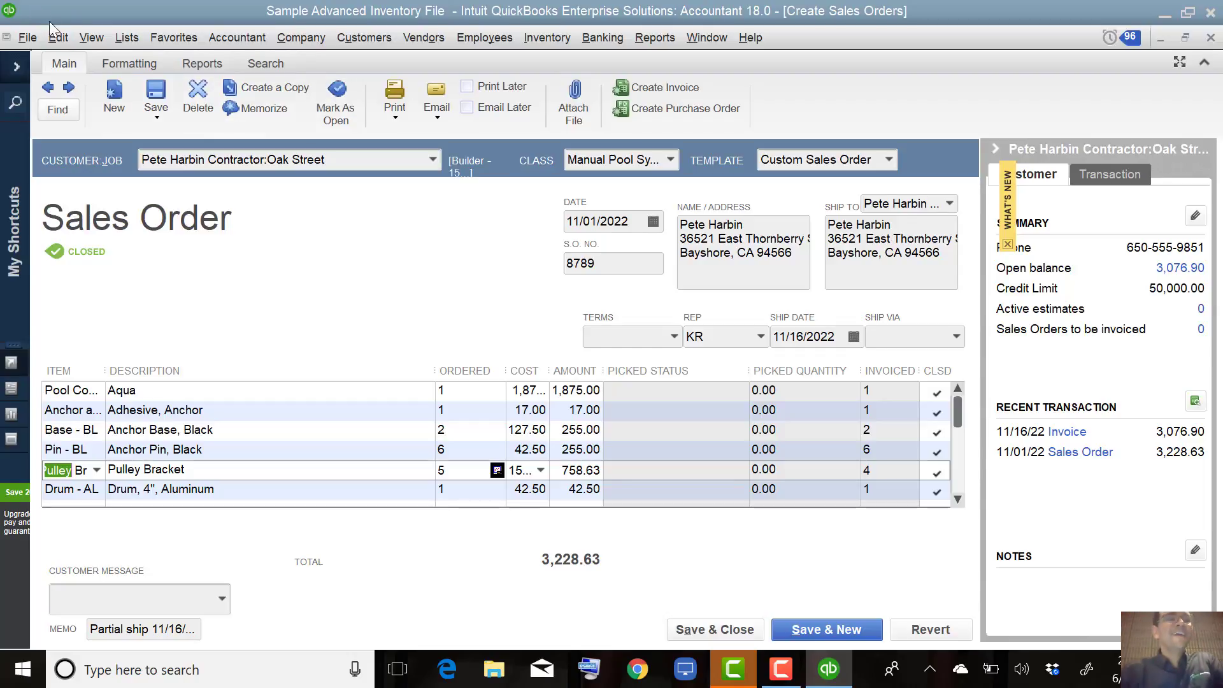
click(134, 42)
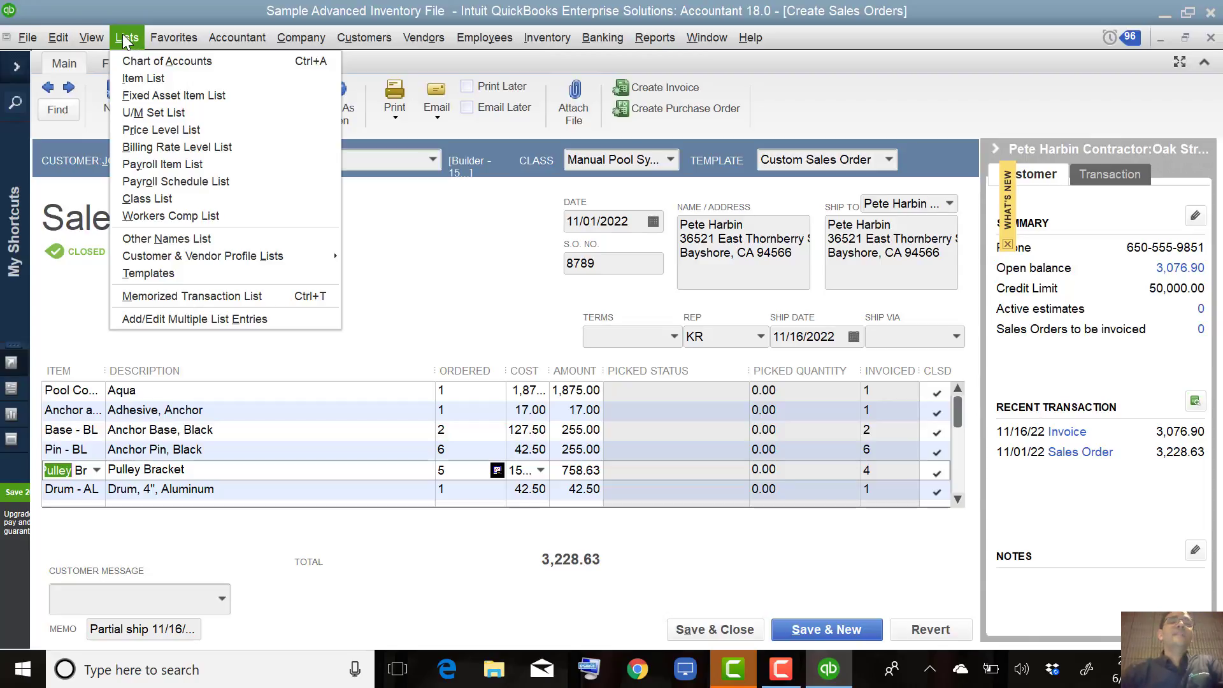
click(149, 79)
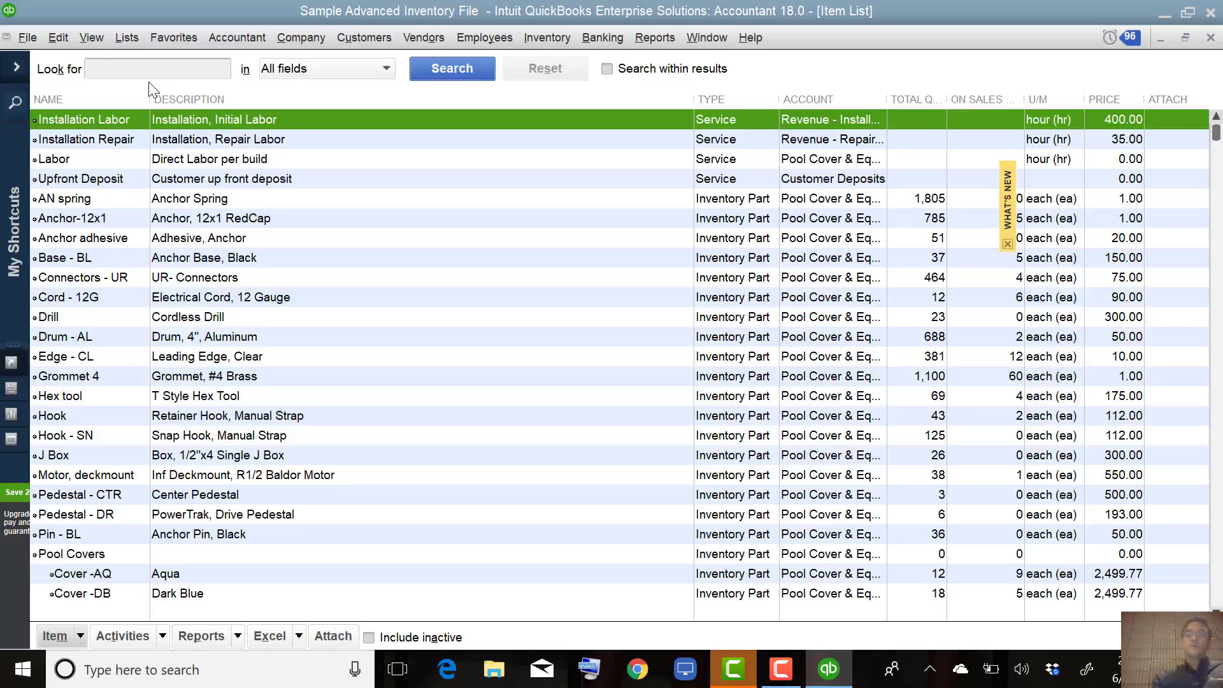
click(388, 641)
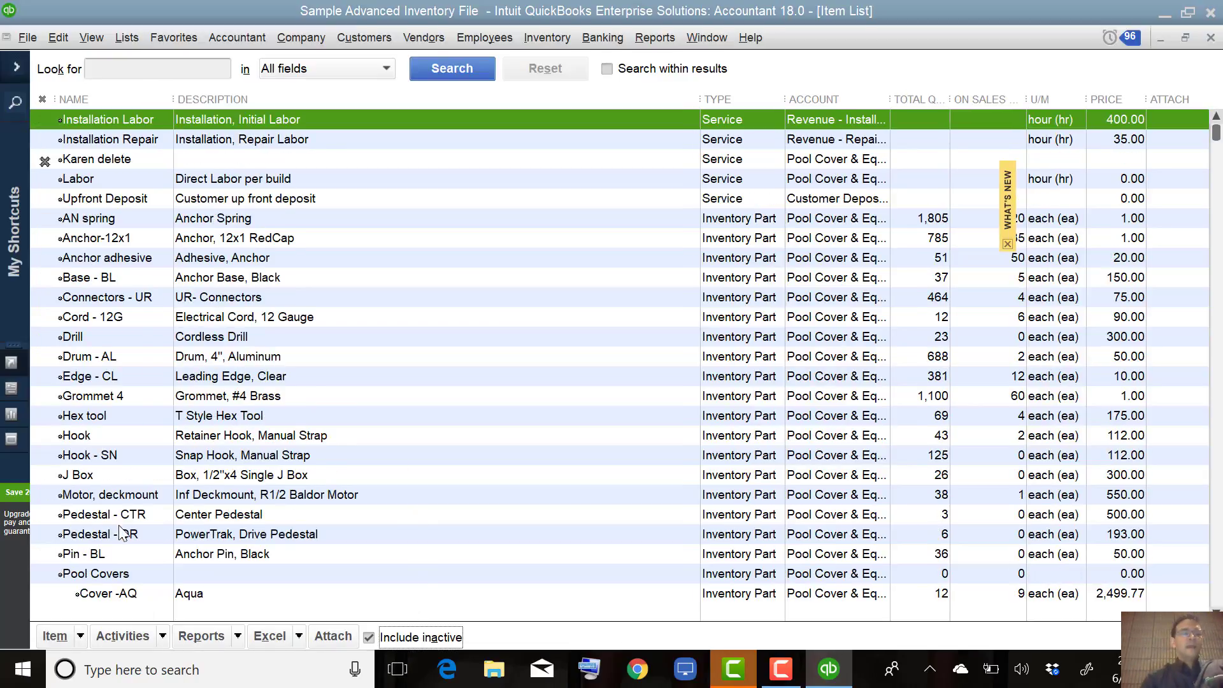
click(75, 640)
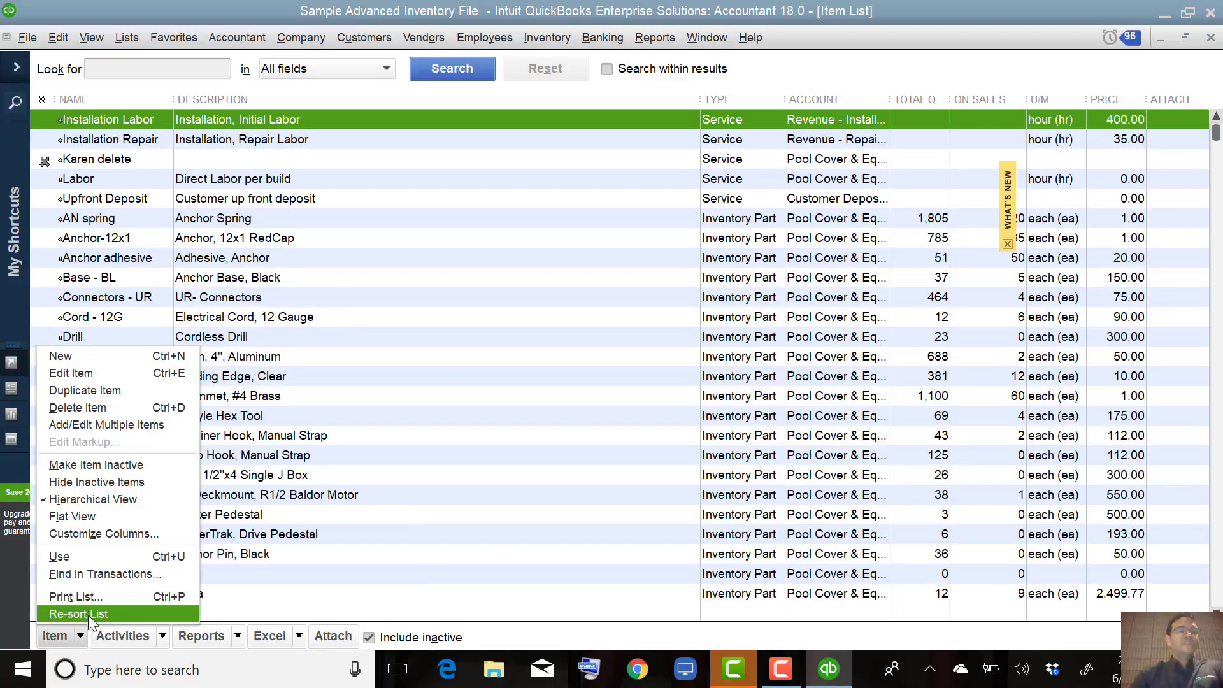
click(89, 612)
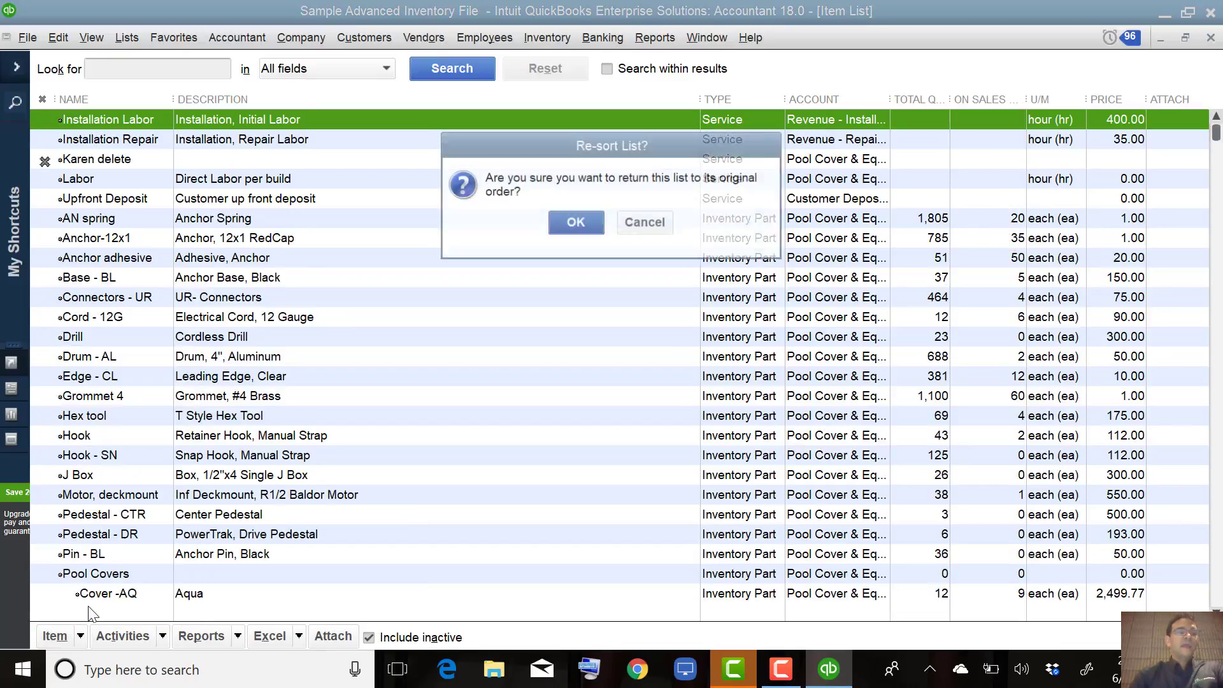
click(572, 220)
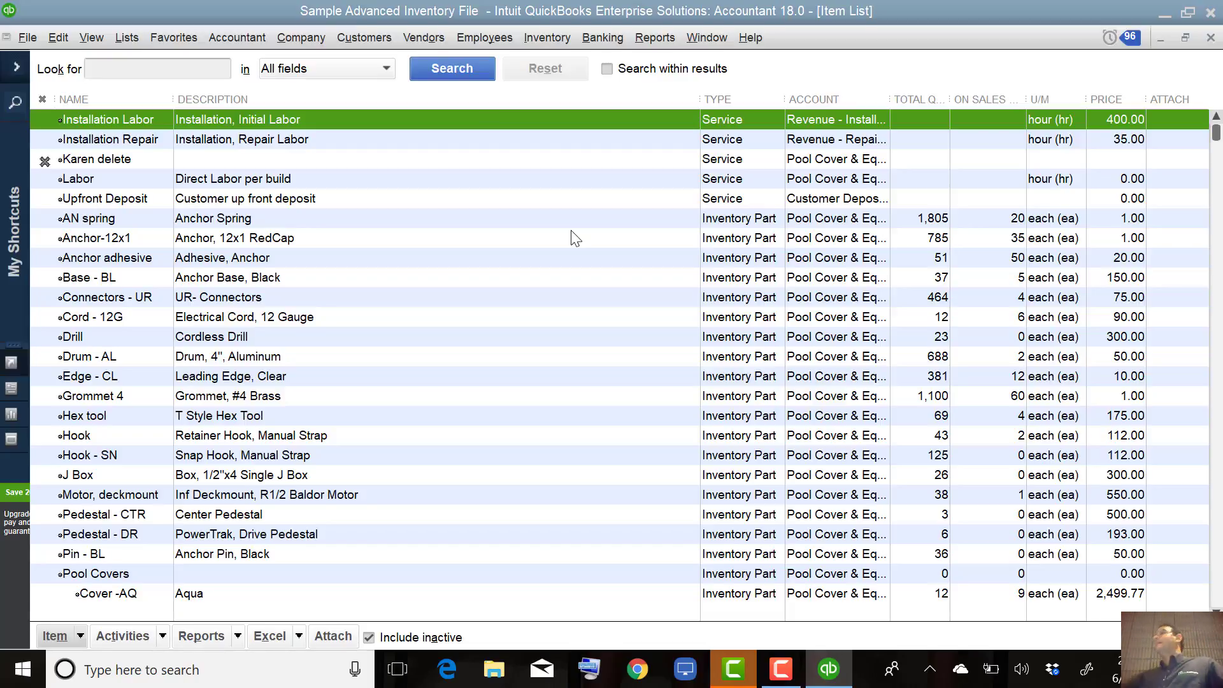
key(Escape)
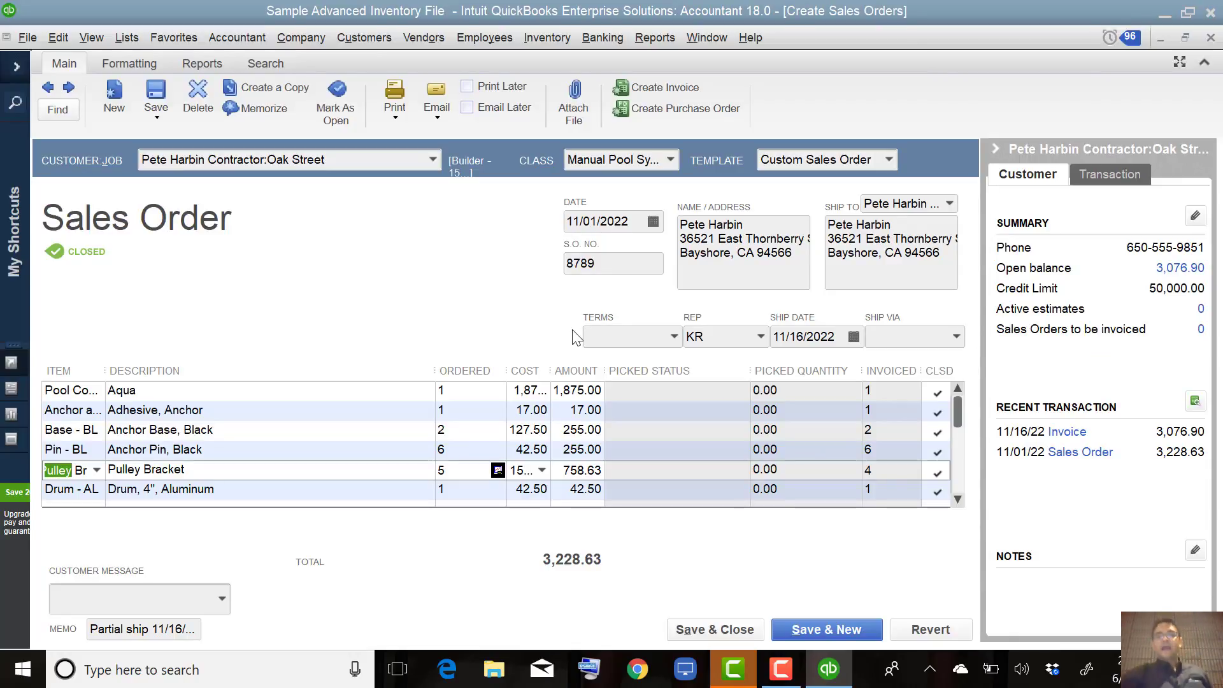
- Check the calendar for the 11/01/2022 sales order's ship date and close it without picking a date
click(845, 336)
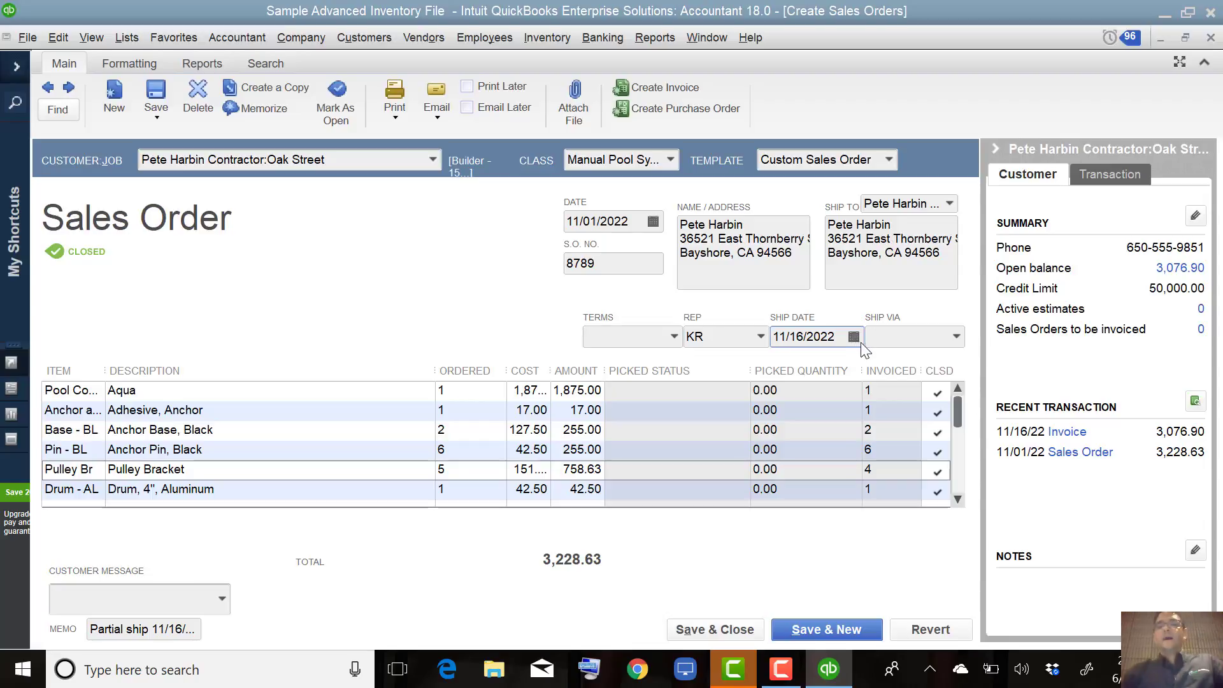
click(854, 336)
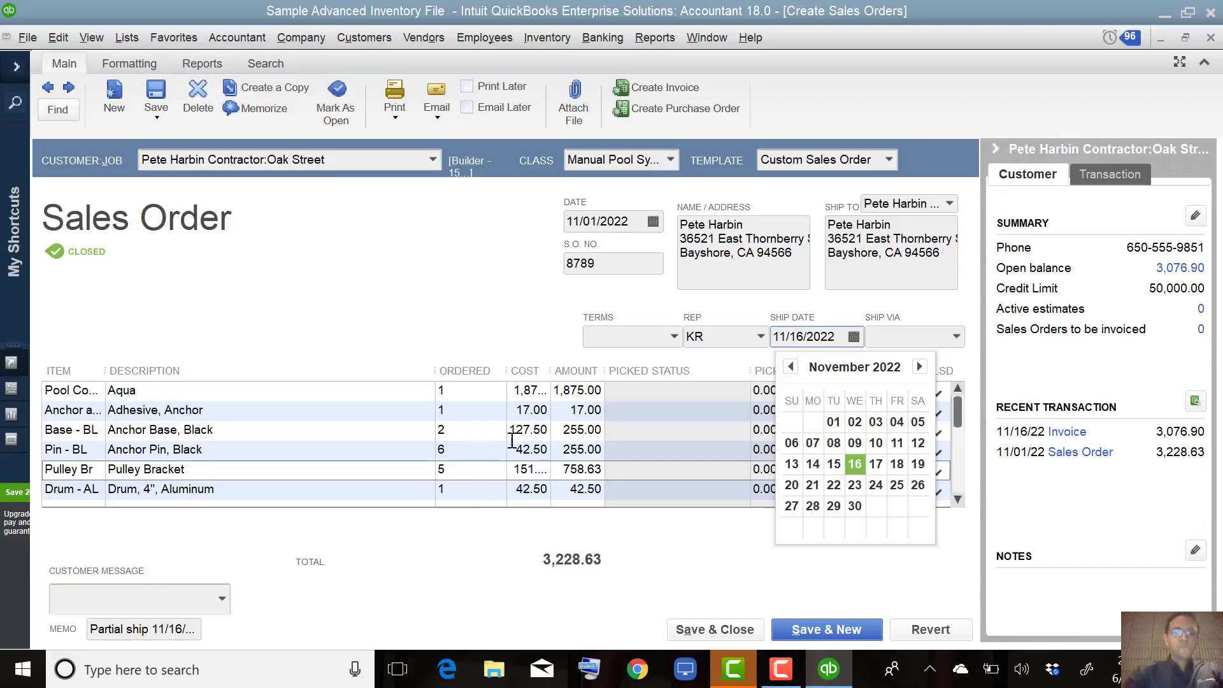
click(537, 579)
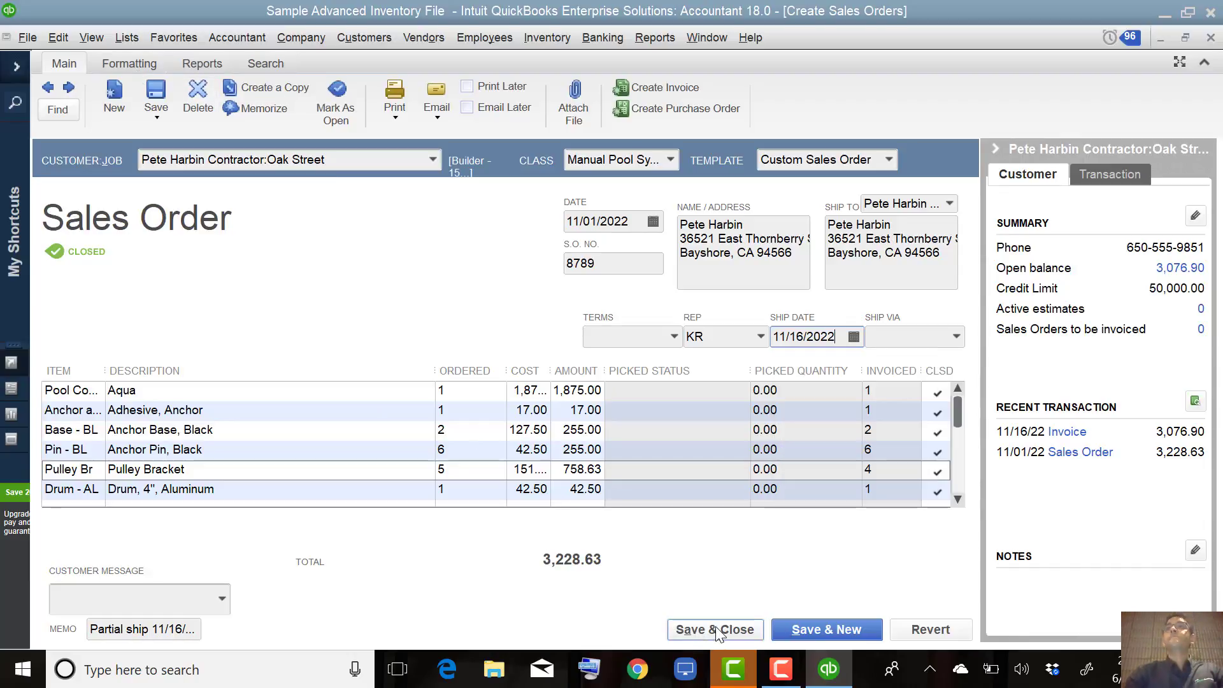
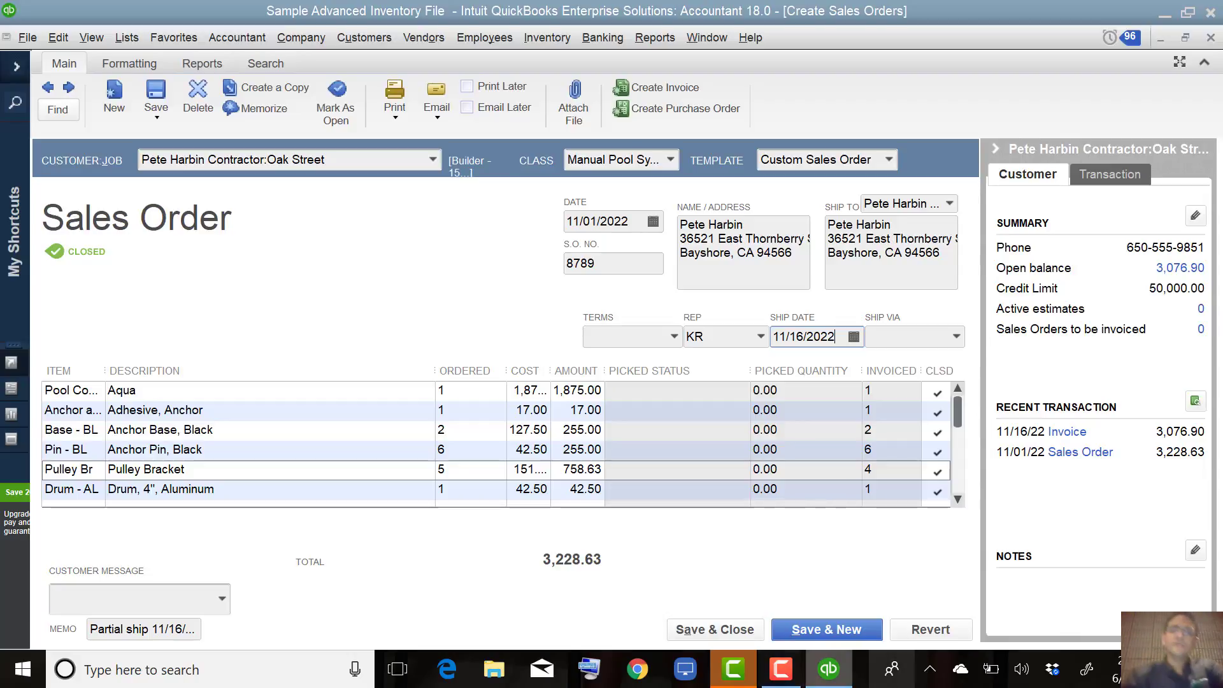
- Try starting a new sales order for the Peacock Home Builders job
click(839, 631)
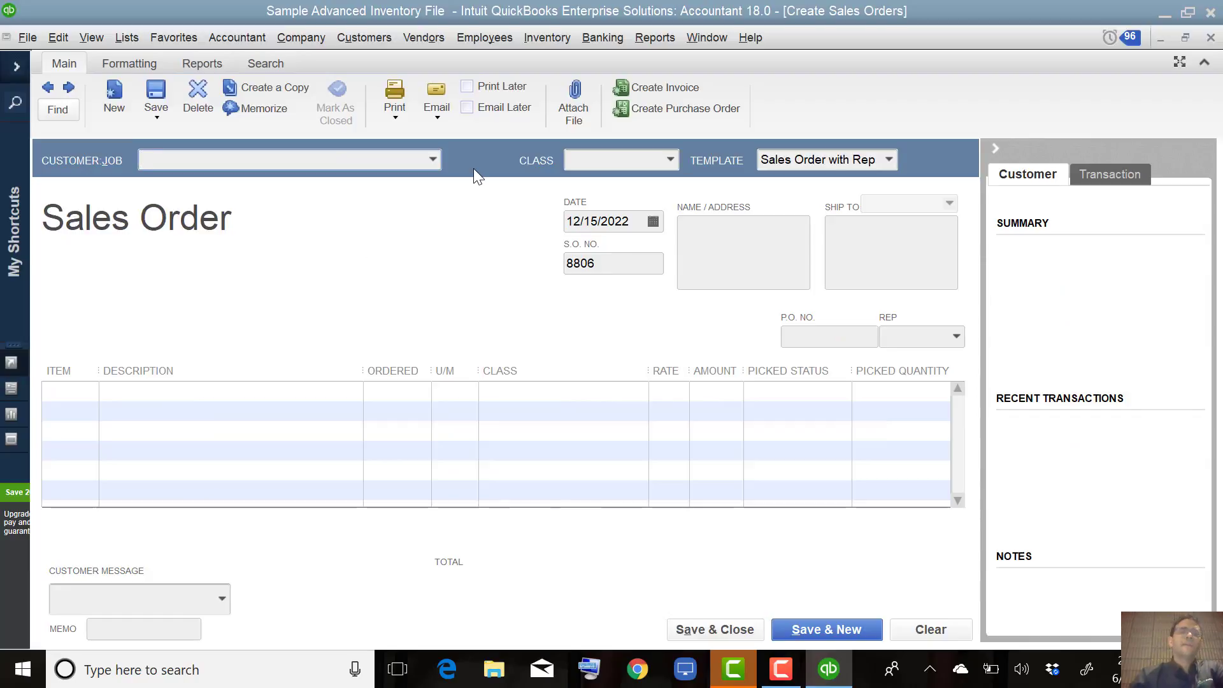
click(405, 159)
text(8805)
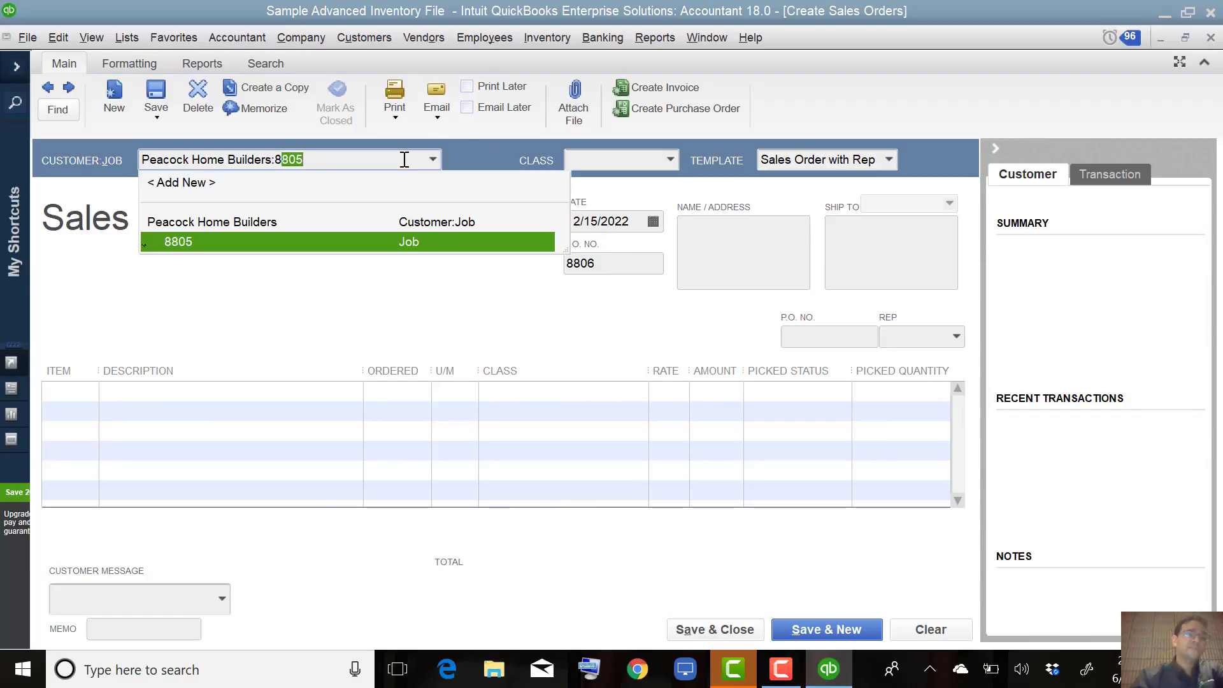
click(212, 242)
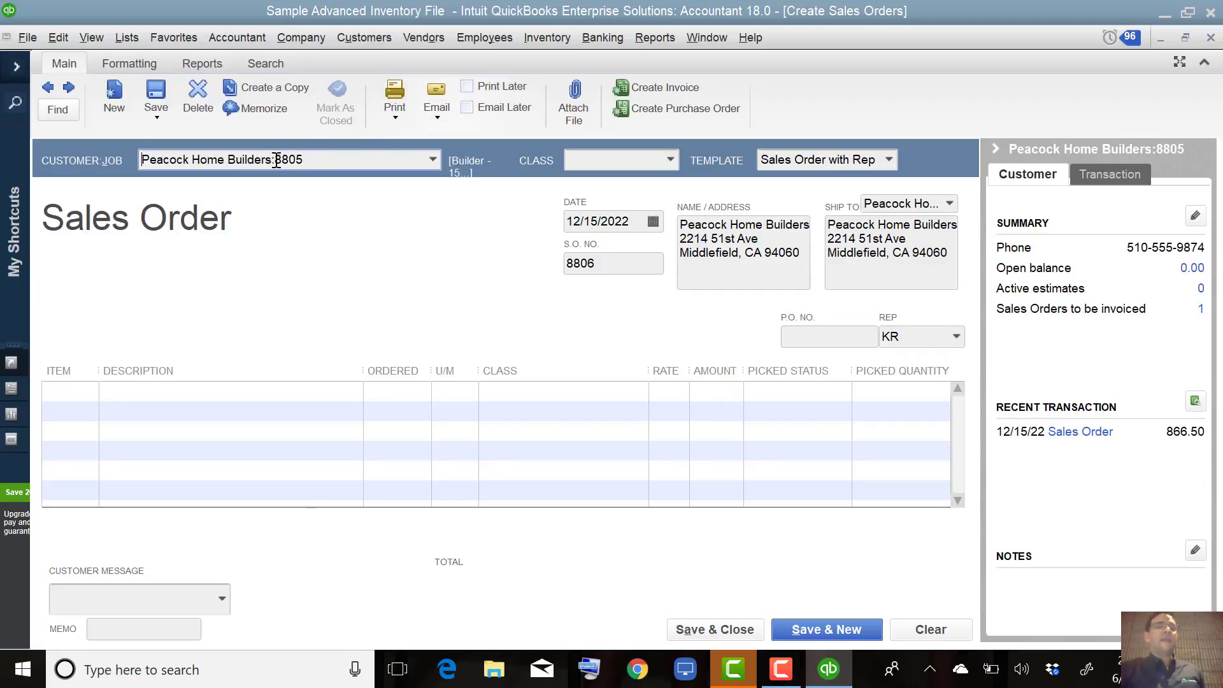
- Find the existing 12/15/2022 Peacock Home Builders sales order by its sales order number and open it
click(71, 116)
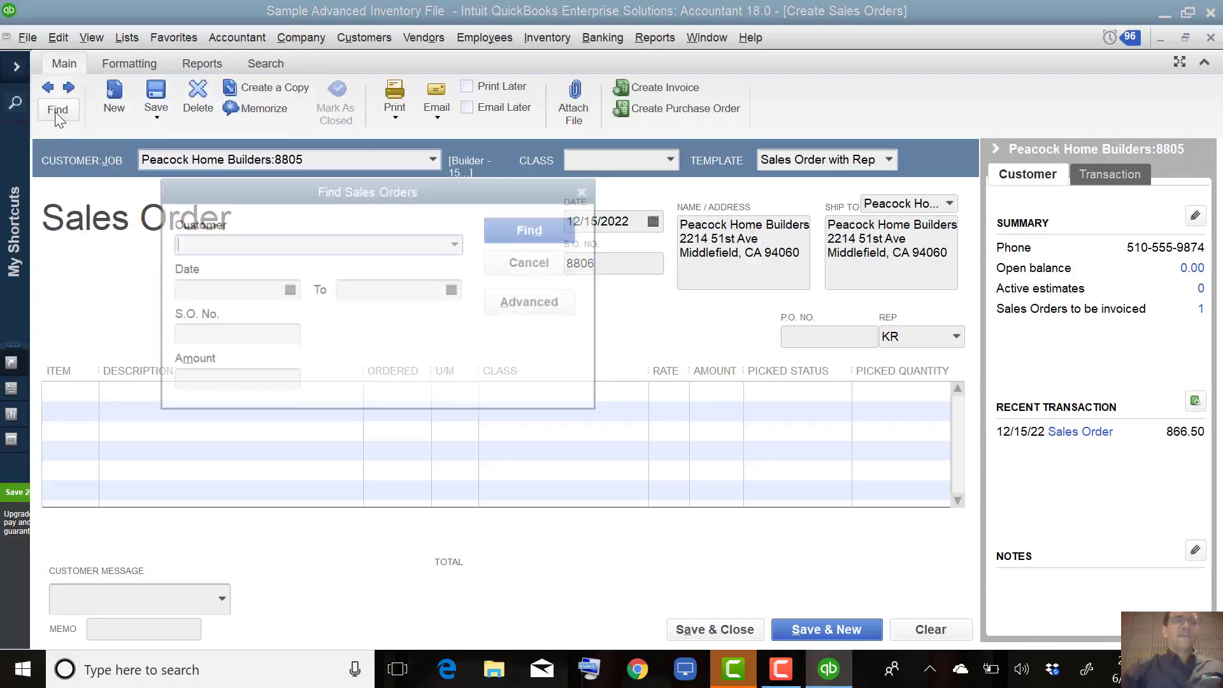
click(192, 338)
text(8802)
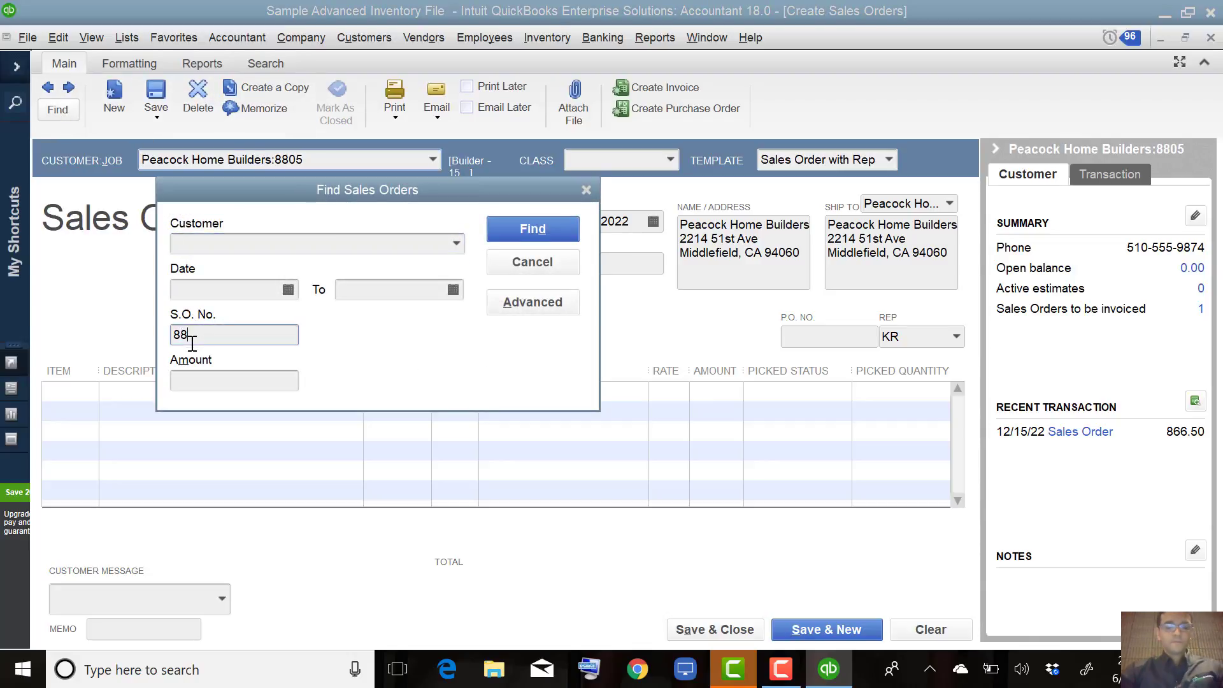
key(Return)
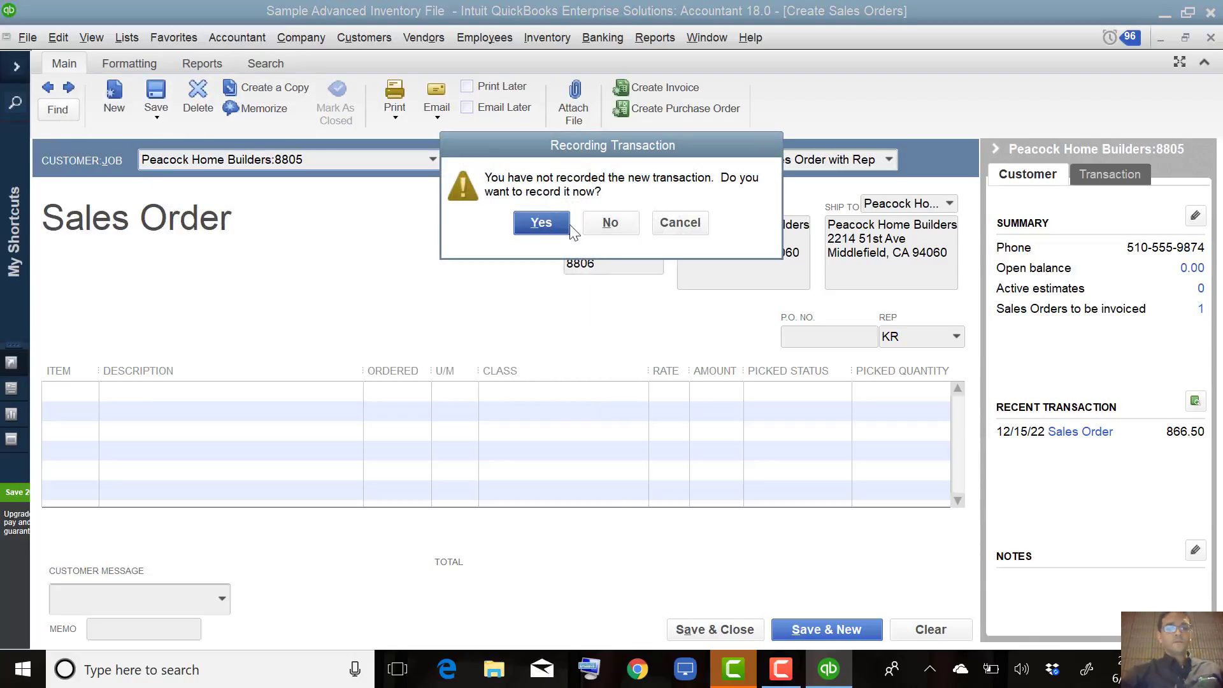
click(540, 223)
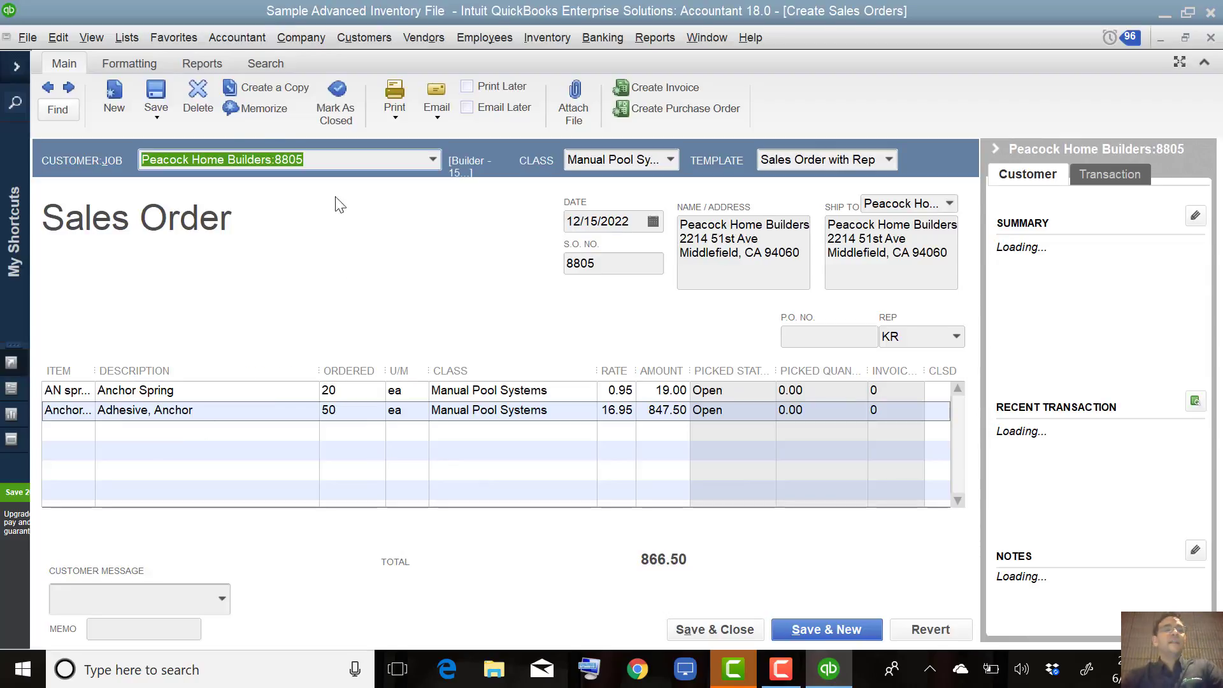
- Widen the sales order's Item column and add an Upfront Deposit line below the Anchor adhesive line, leaving one blank row
click(321, 159)
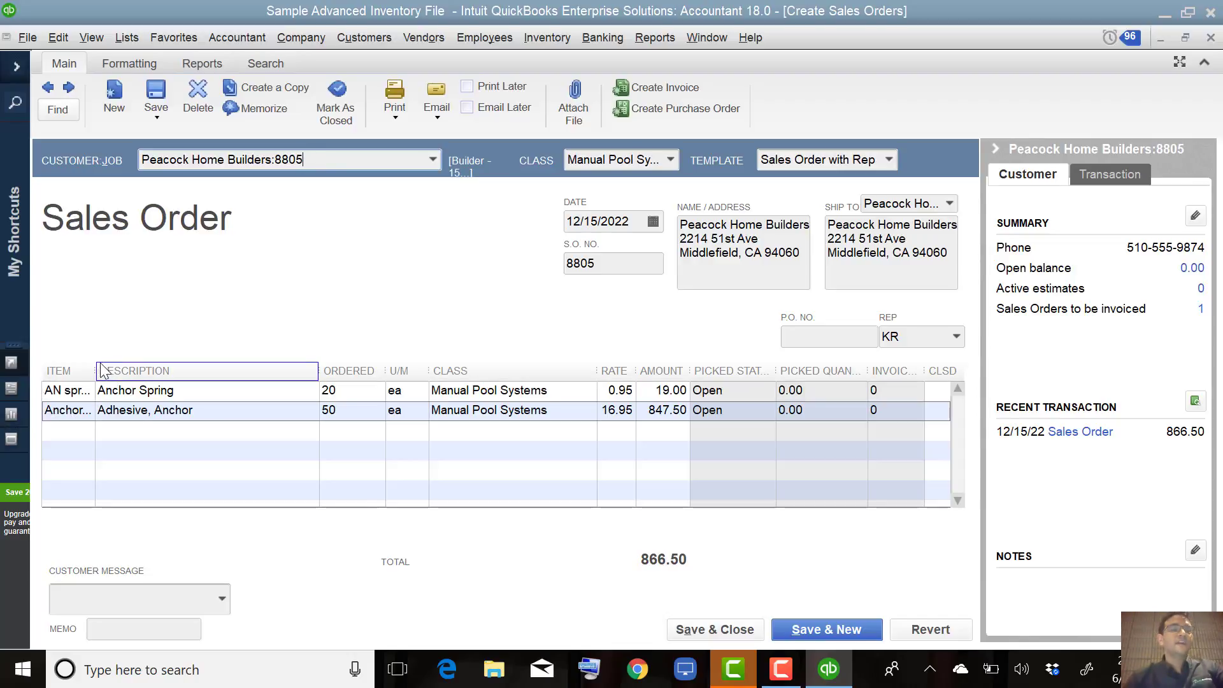
drag(99, 364, 166, 362)
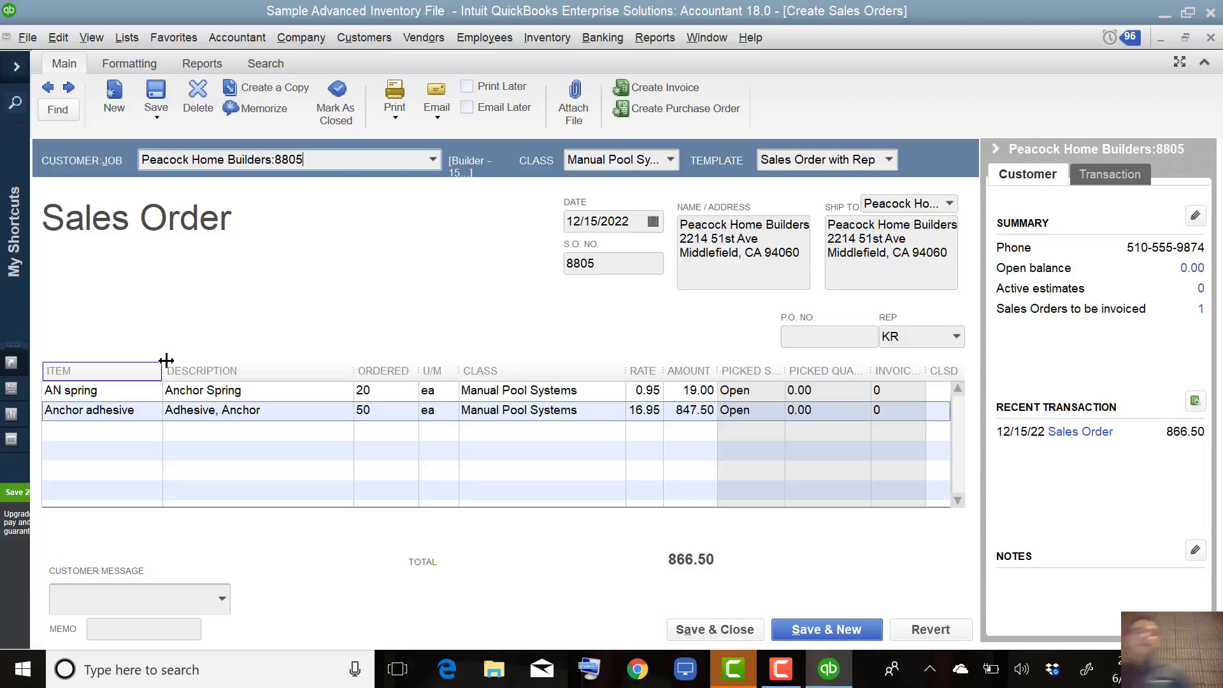
click(127, 438)
click(128, 449)
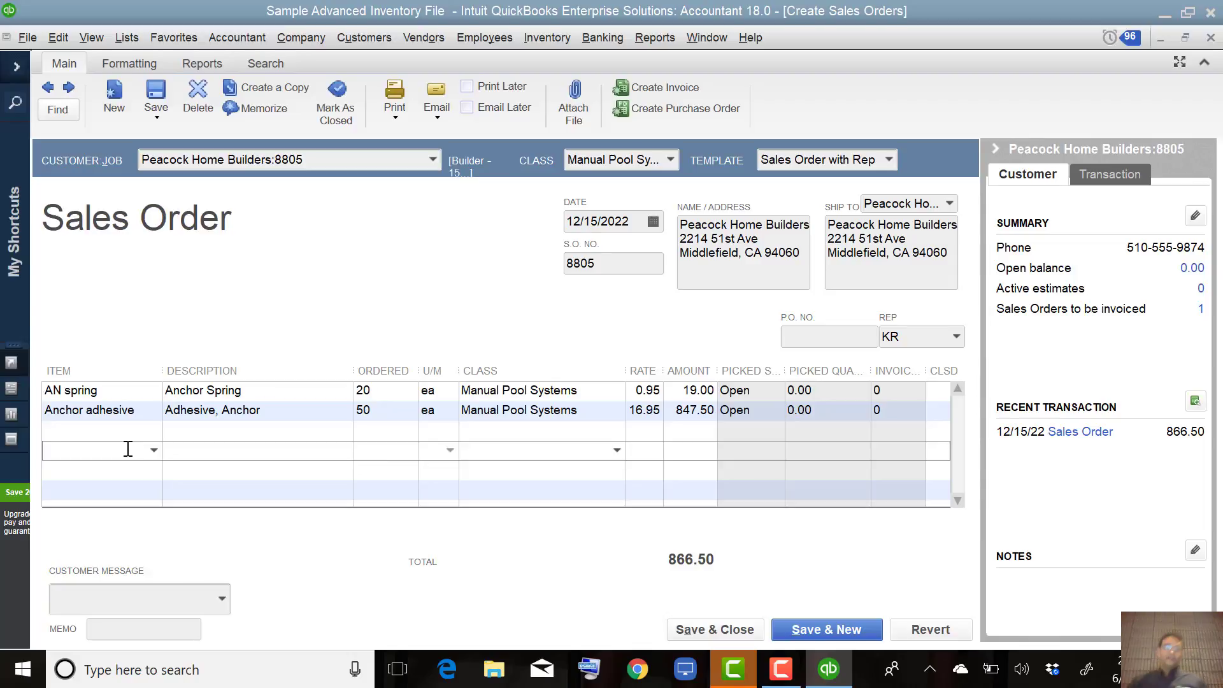
text(dep)
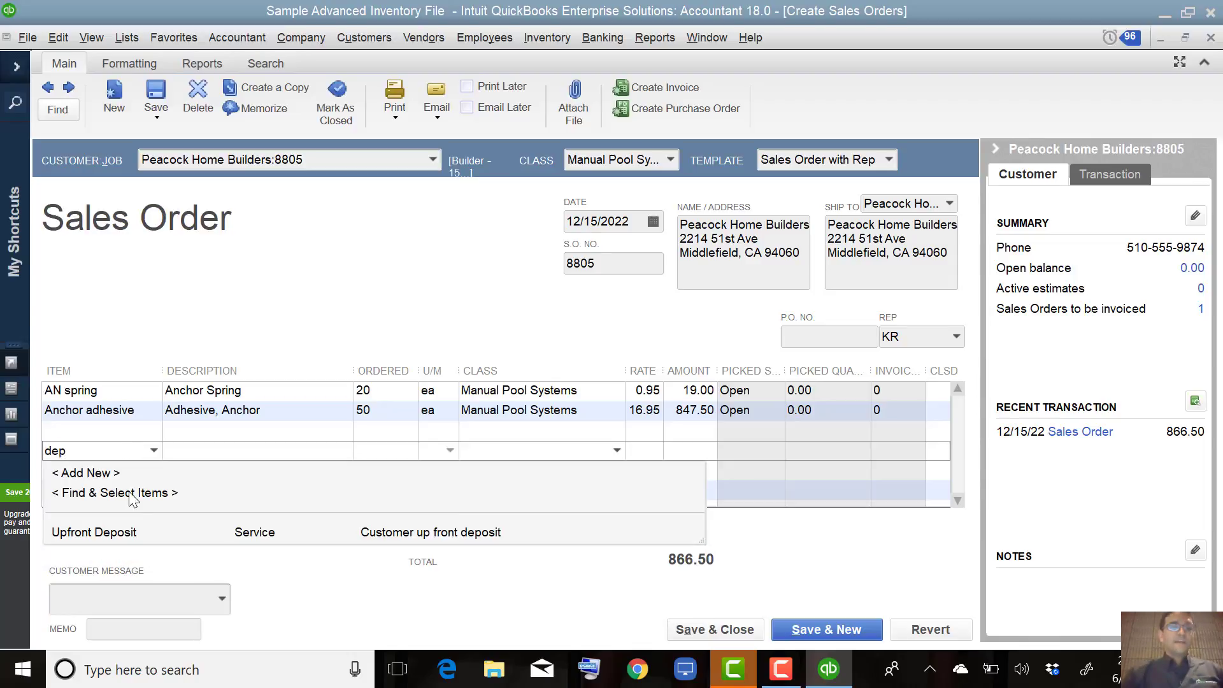
click(126, 536)
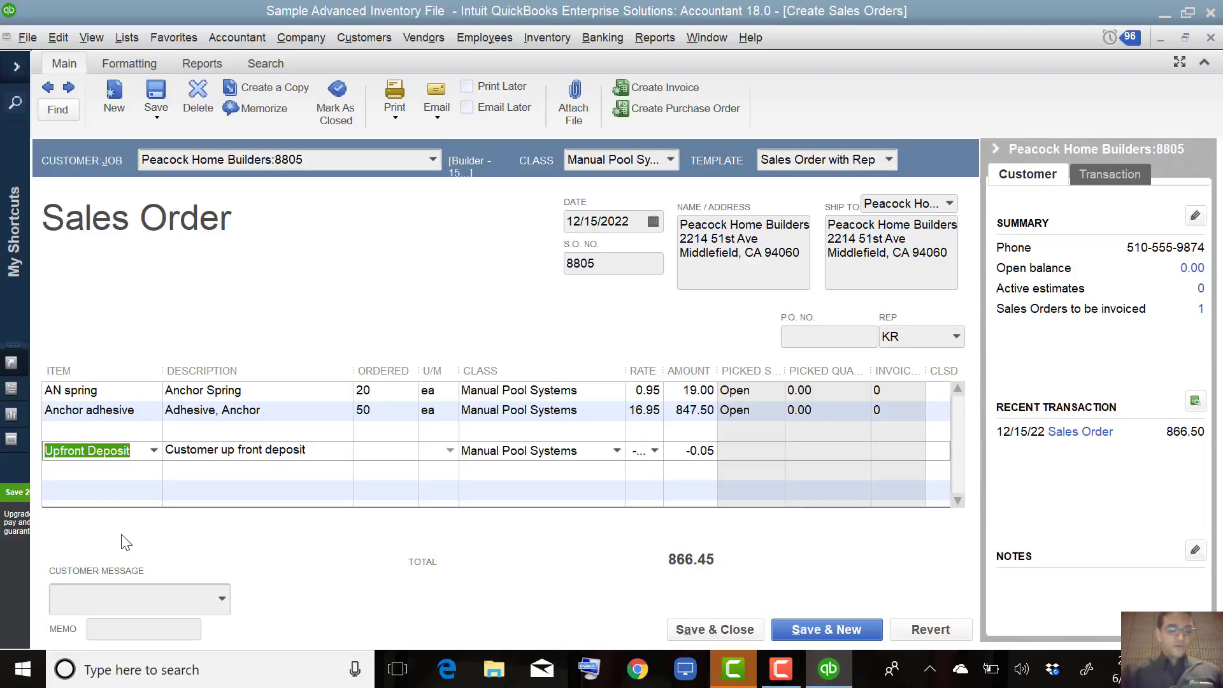
- Review the Upfront Deposit service item and its account from the Item List, and return to the sales order
key(ctrl+l)
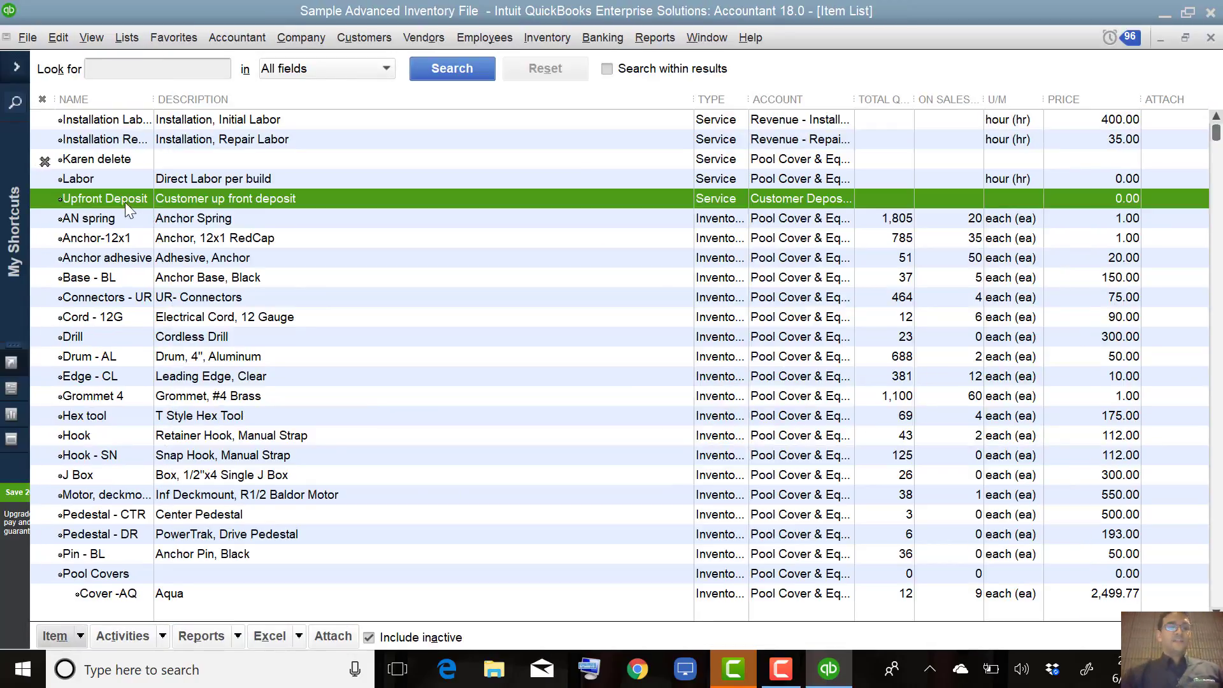
double_click(110, 194)
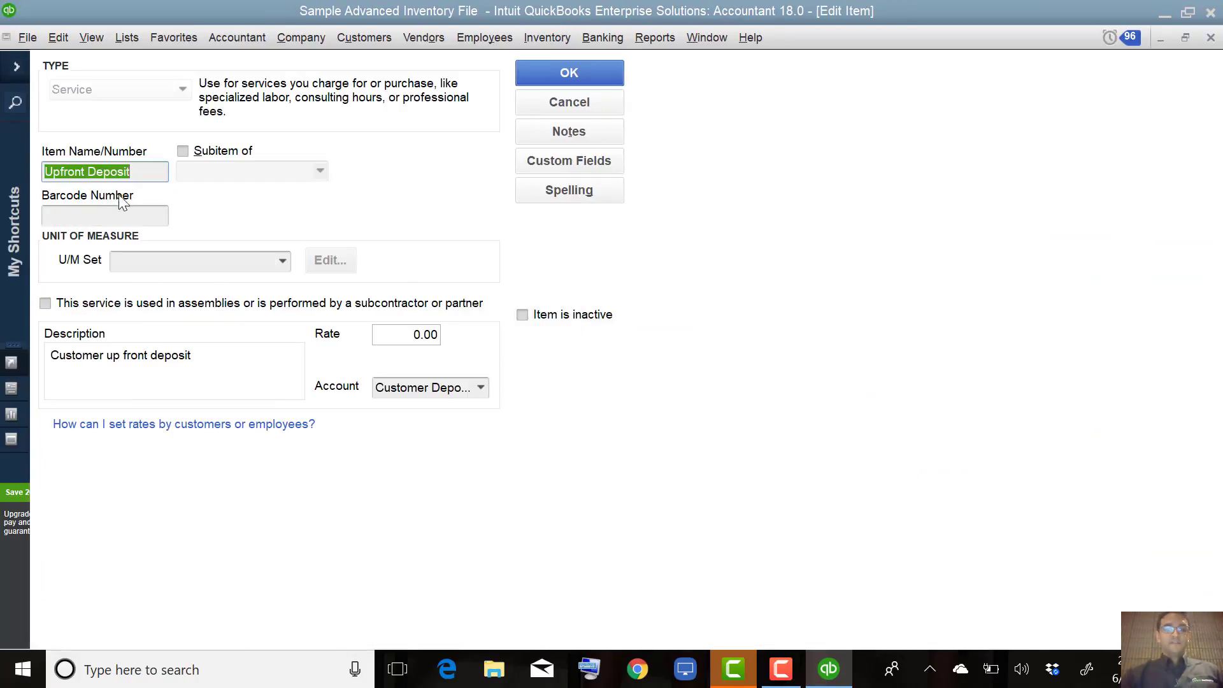
click(480, 388)
key(Return)
key(Return)
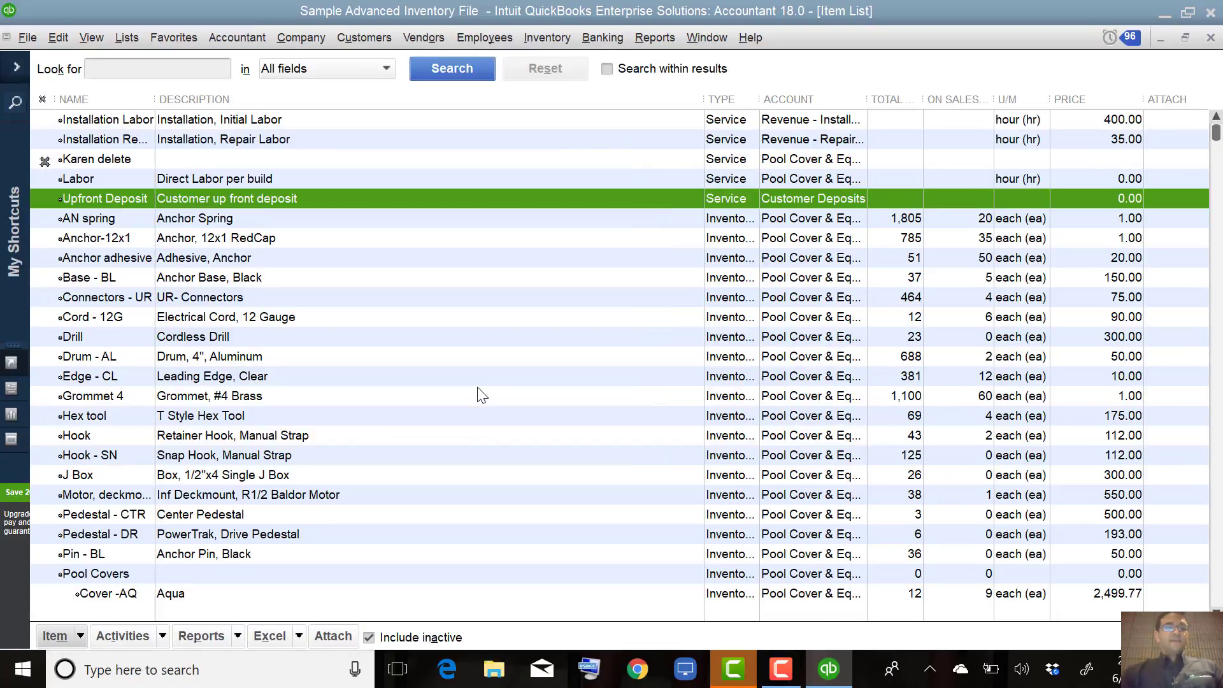
key(Escape)
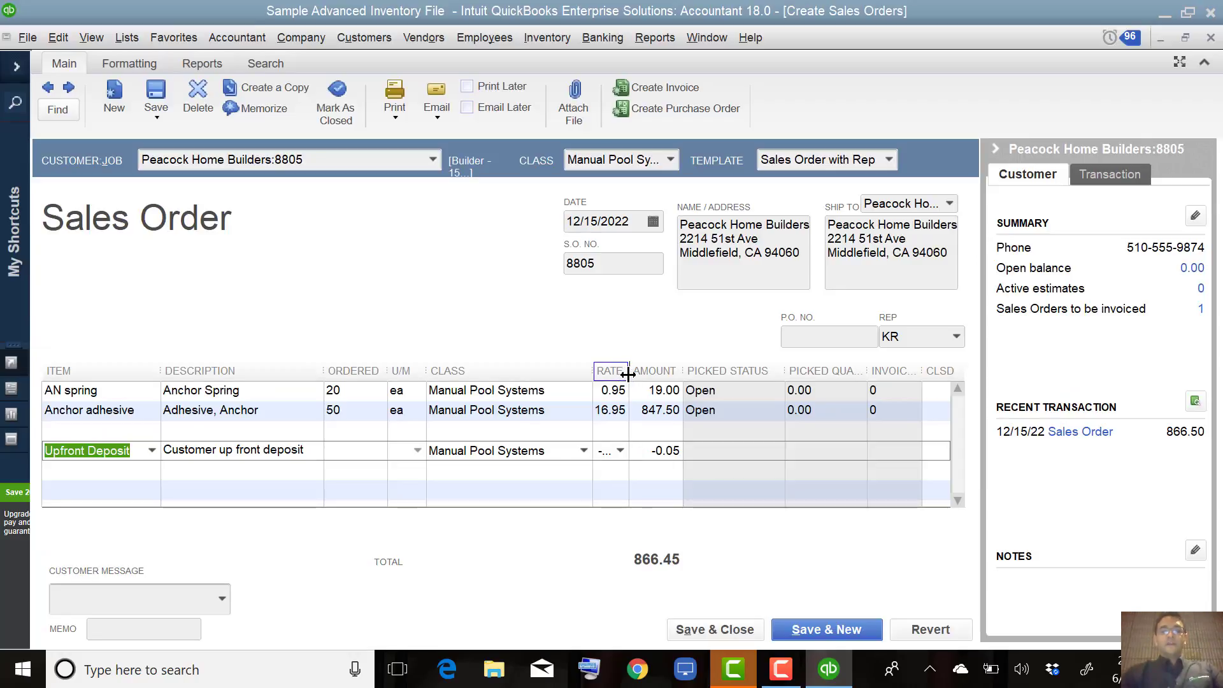
- Widen the Rate column and set the Upfront Deposit line's amount to 886.50
drag(627, 376, 674, 376)
click(692, 452)
drag(694, 457, 779, 467)
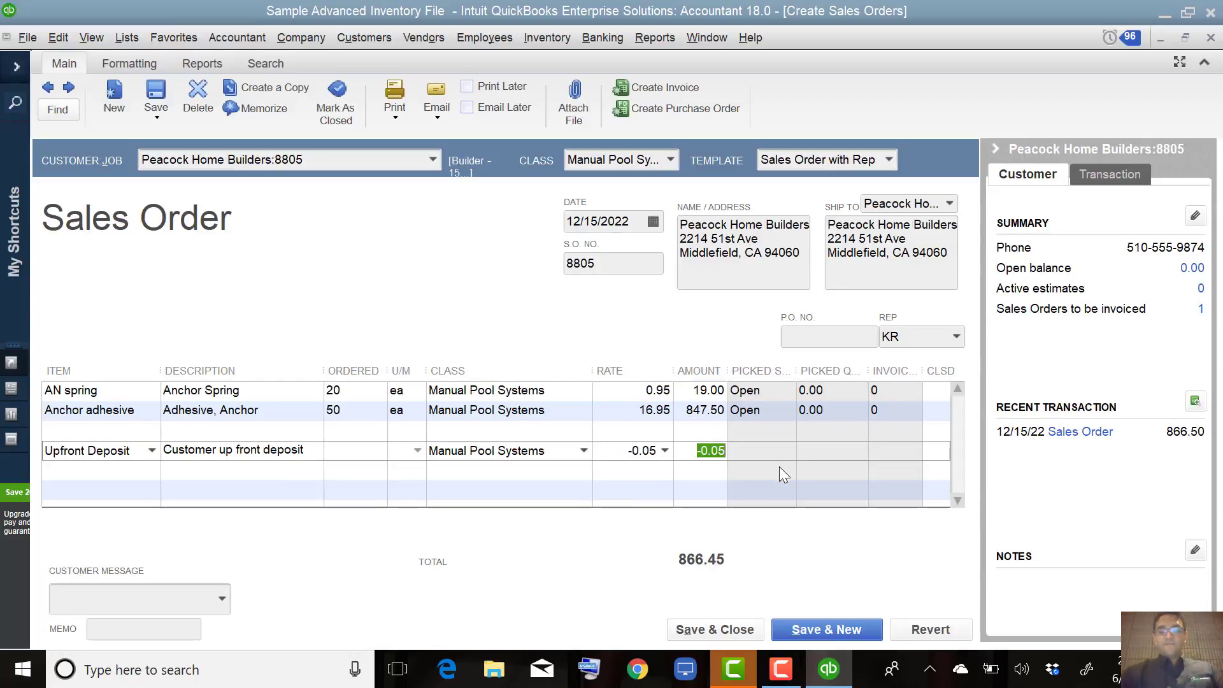
key(BackSpace)
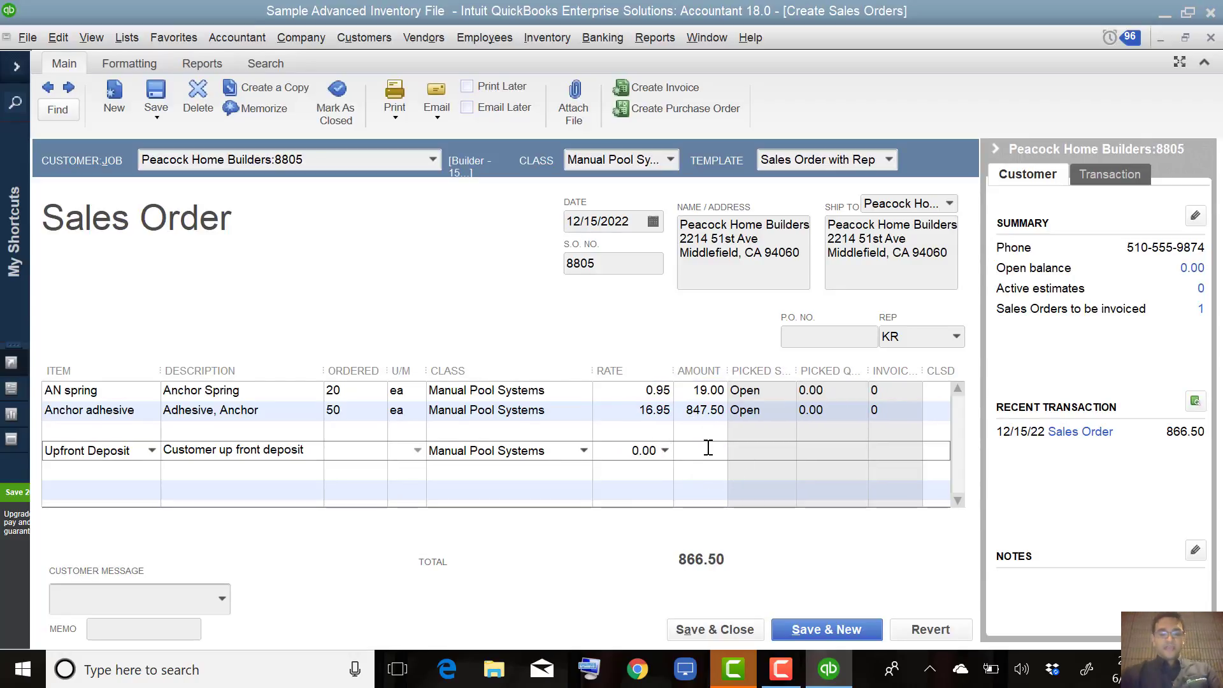
text(886.50)
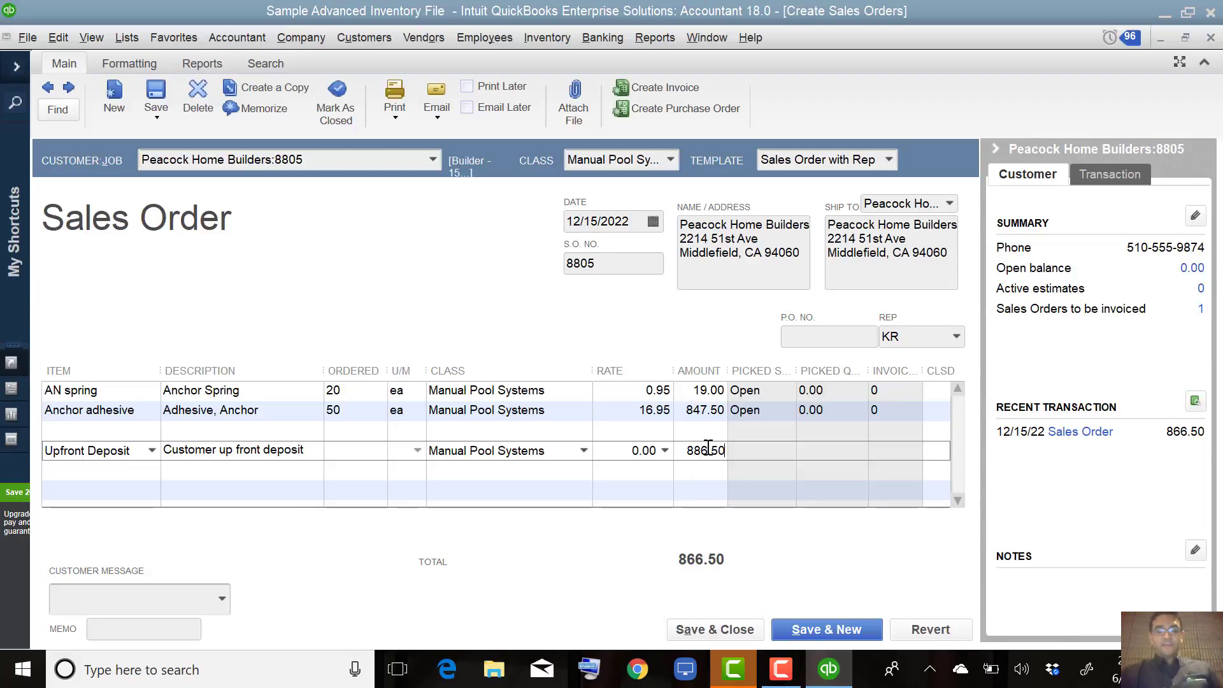
- Add a second Upfront Deposit line directly below the first with an amount of -886.50
click(110, 472)
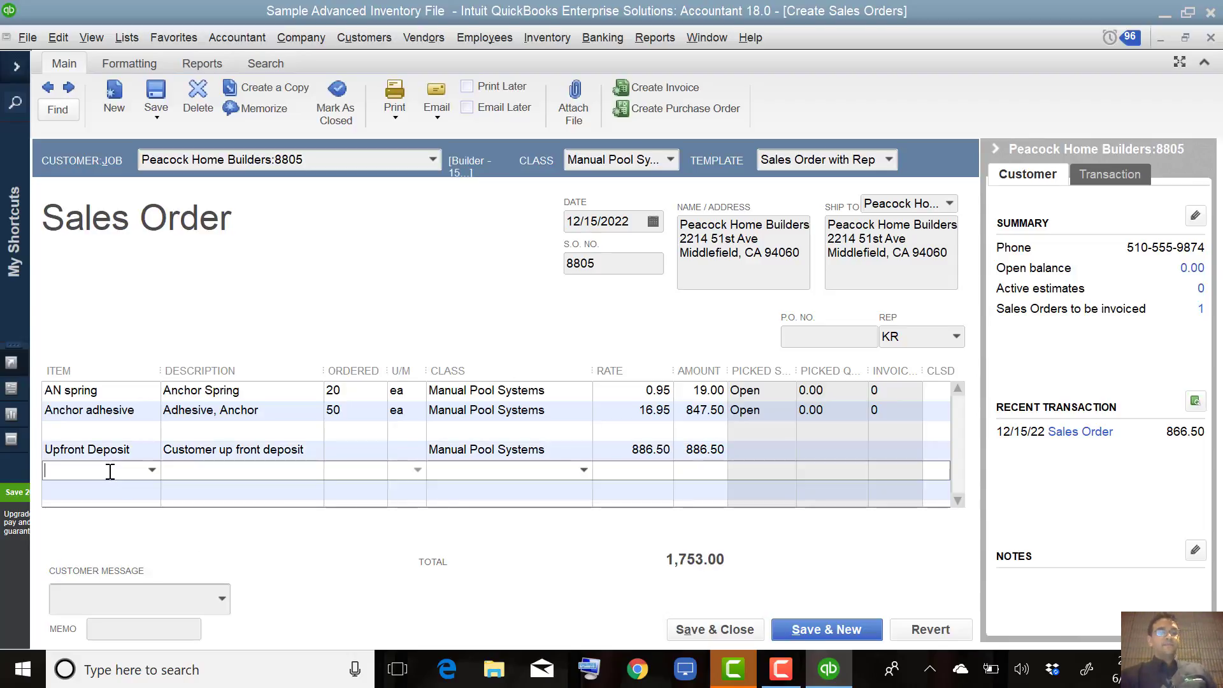
text(Upfront Deposit)
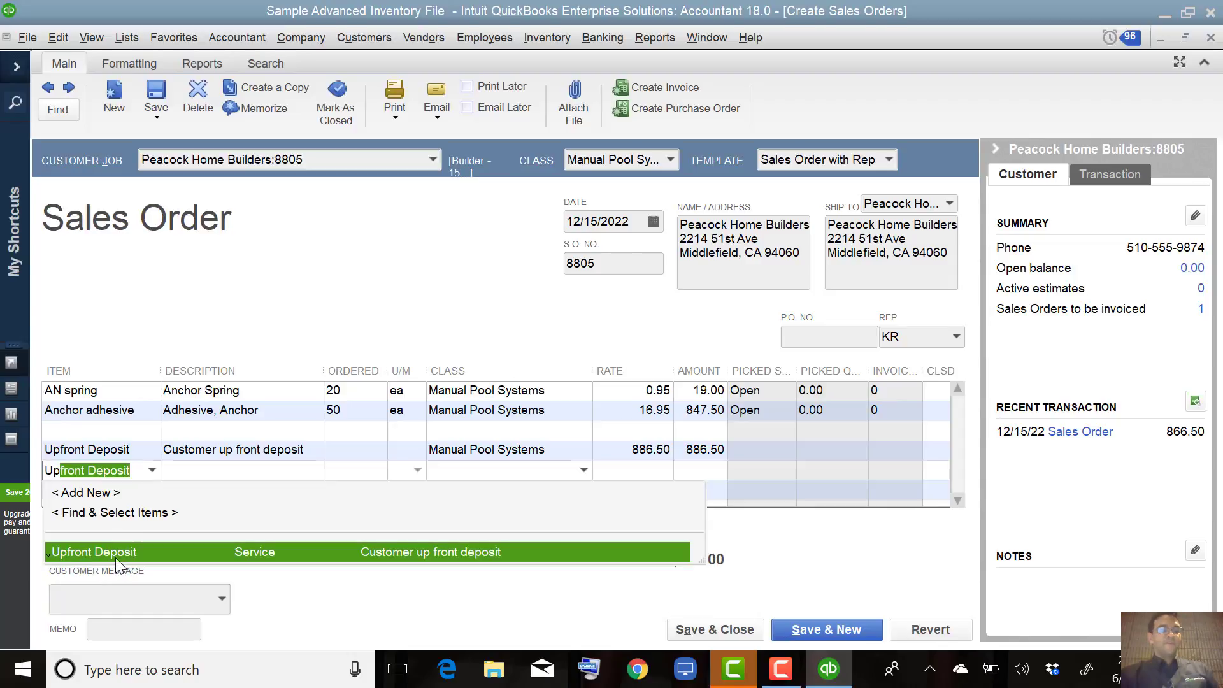
click(116, 553)
click(682, 473)
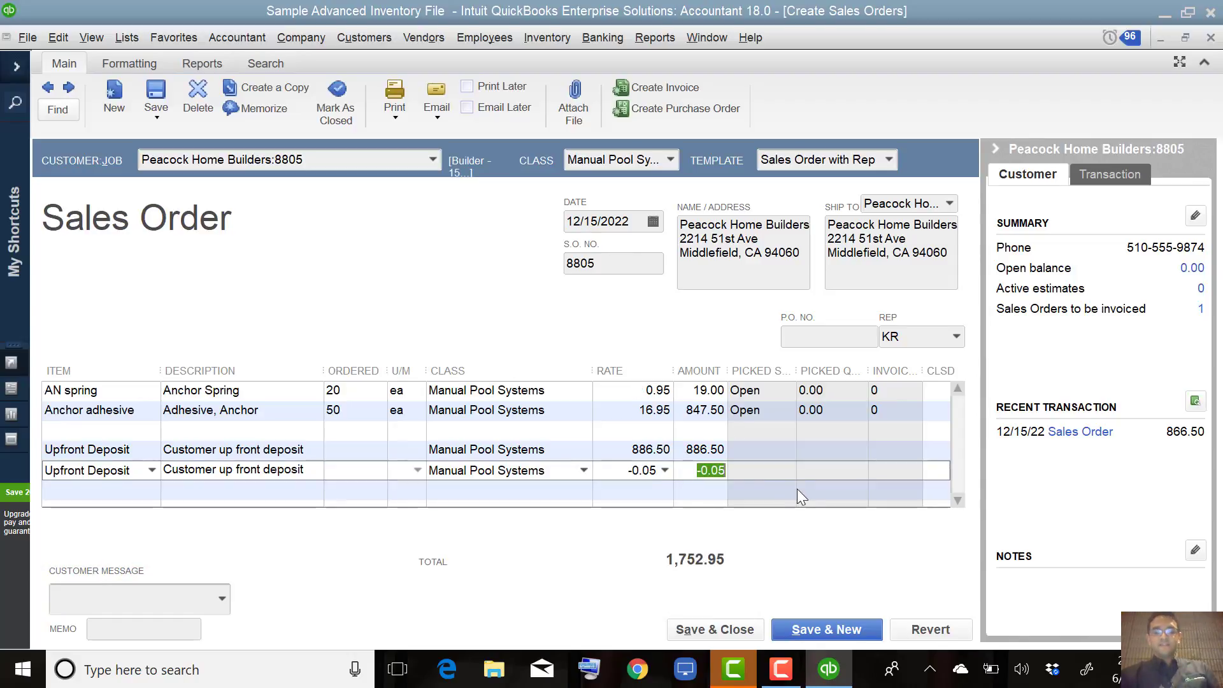
text(-886.50)
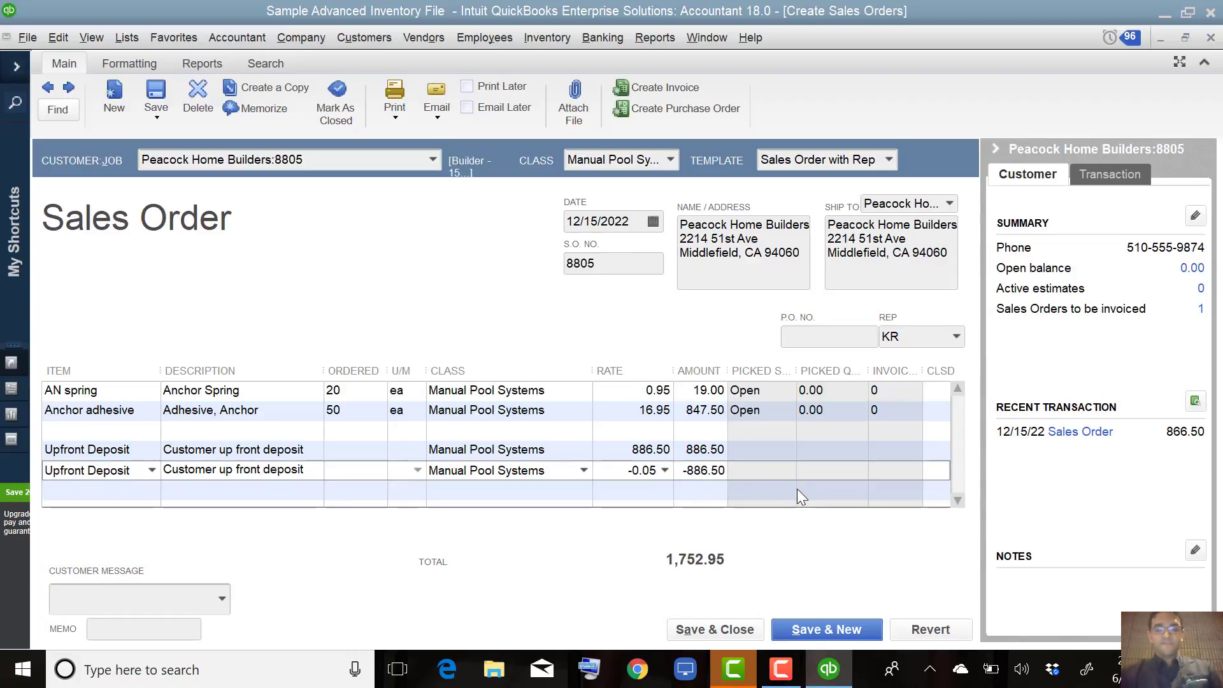
- Widen the sales order's Description column and describe the 886.50 Upfront Deposit line as "Prepayment Received"
click(649, 413)
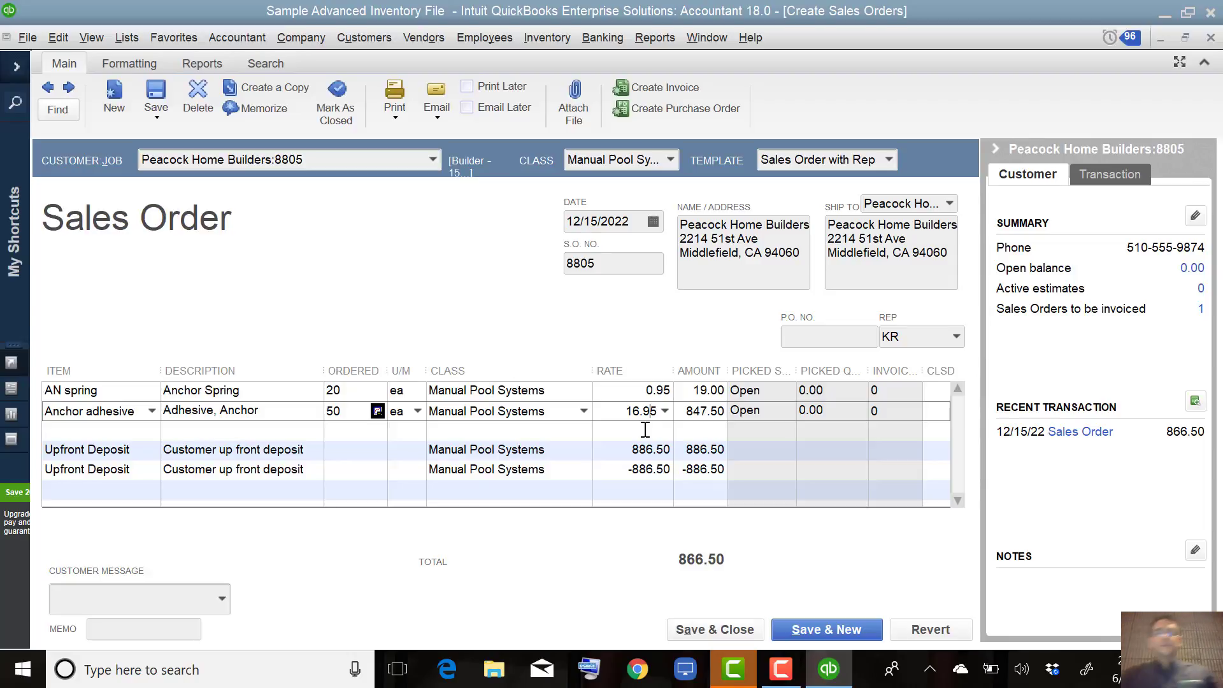
click(619, 449)
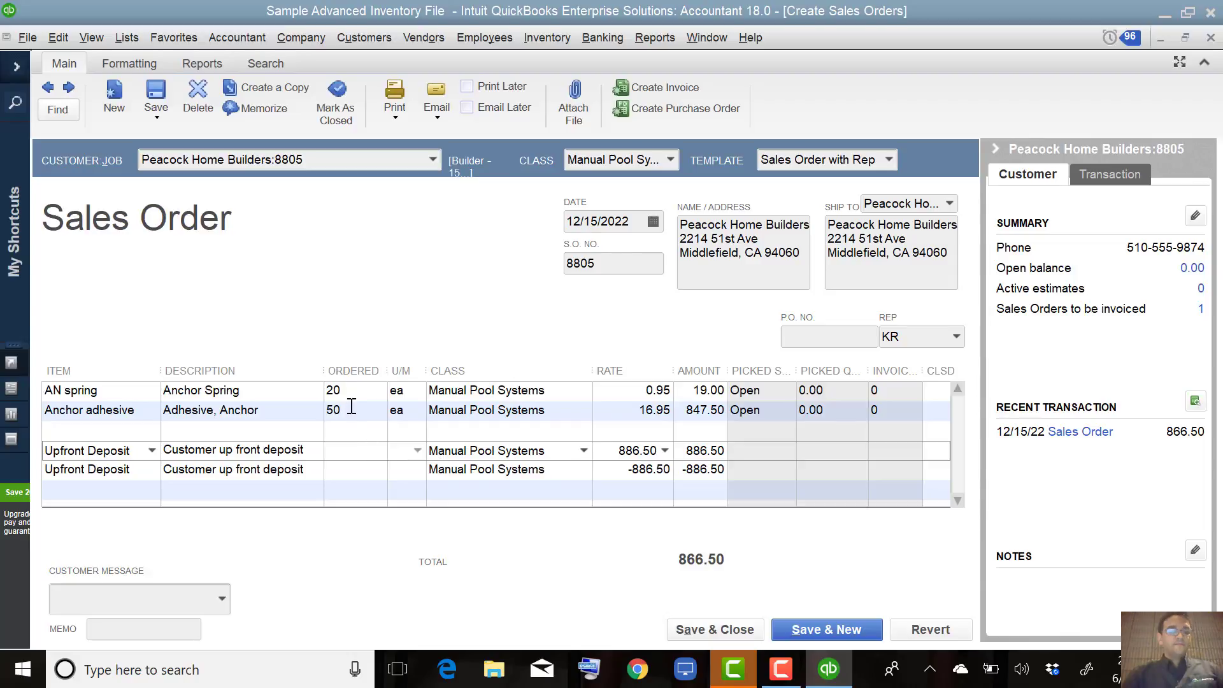
drag(324, 371, 403, 377)
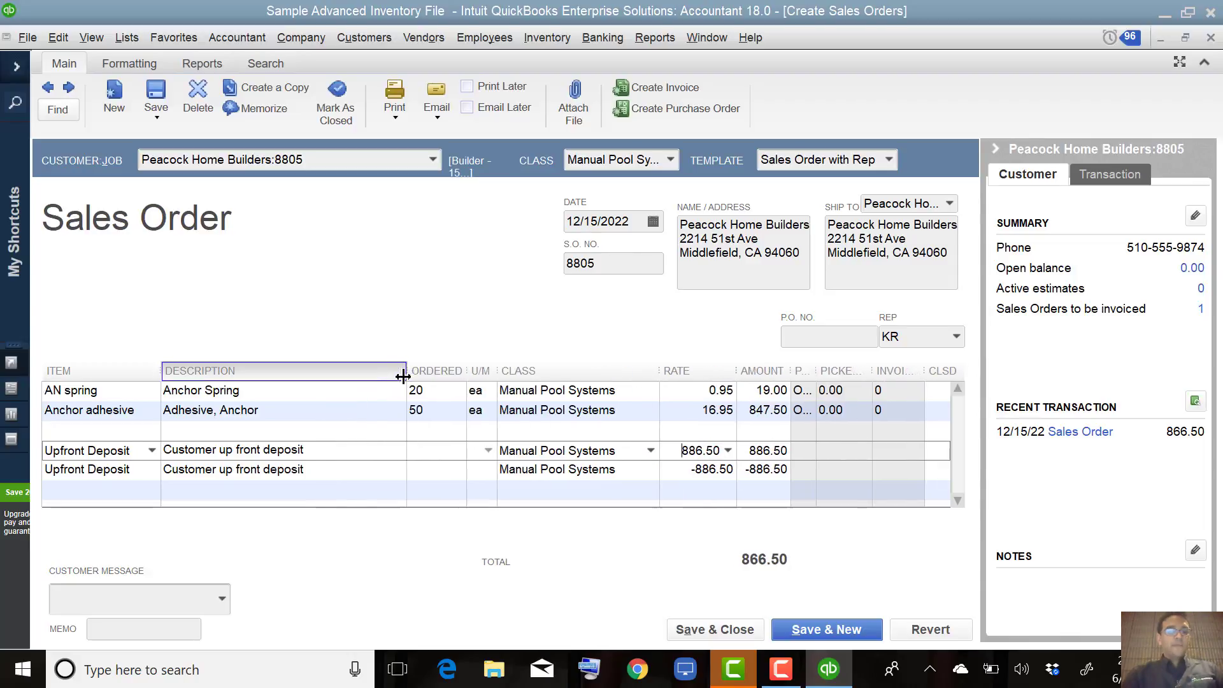
click(329, 455)
text(Prepay)
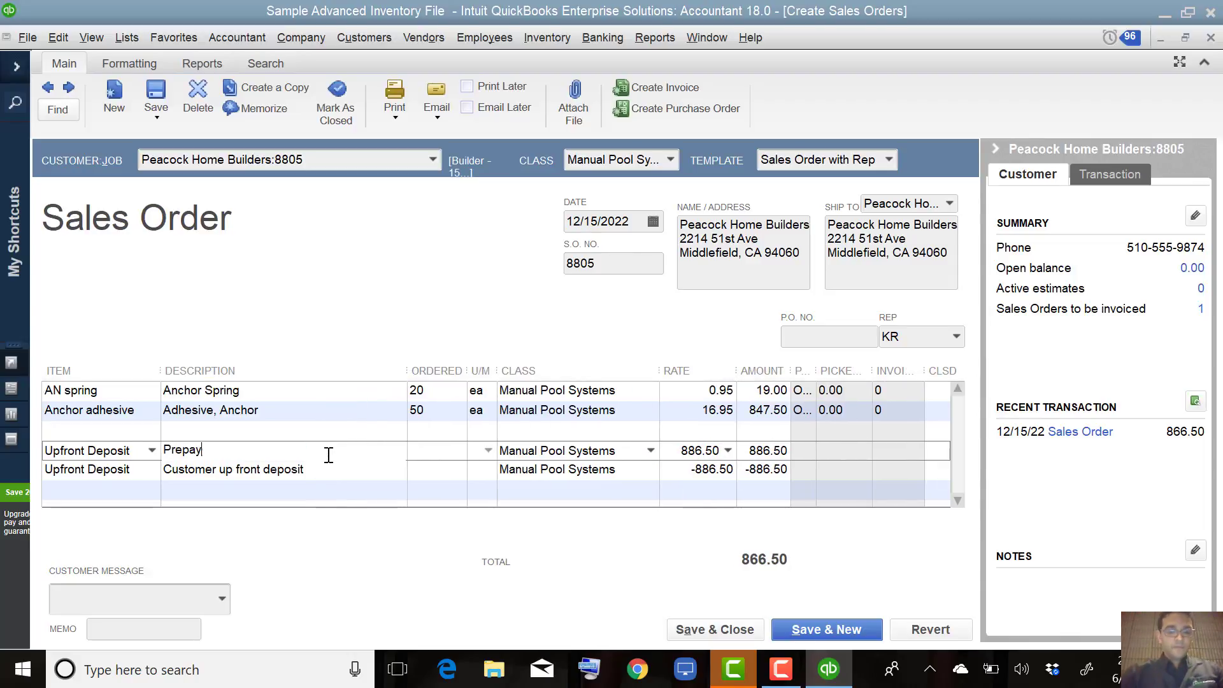
text(ment Recee)
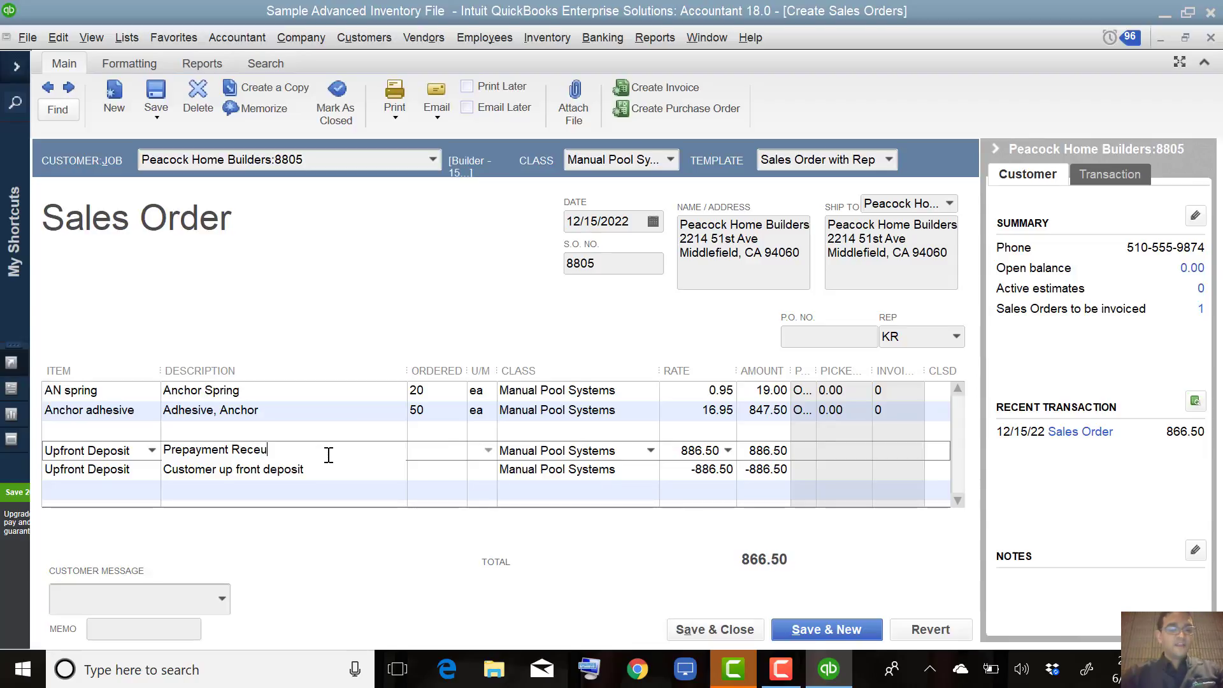
text(ved)
- Describe the -886.50 Upfront Deposit line as "Prepayment Applied"
click(305, 468)
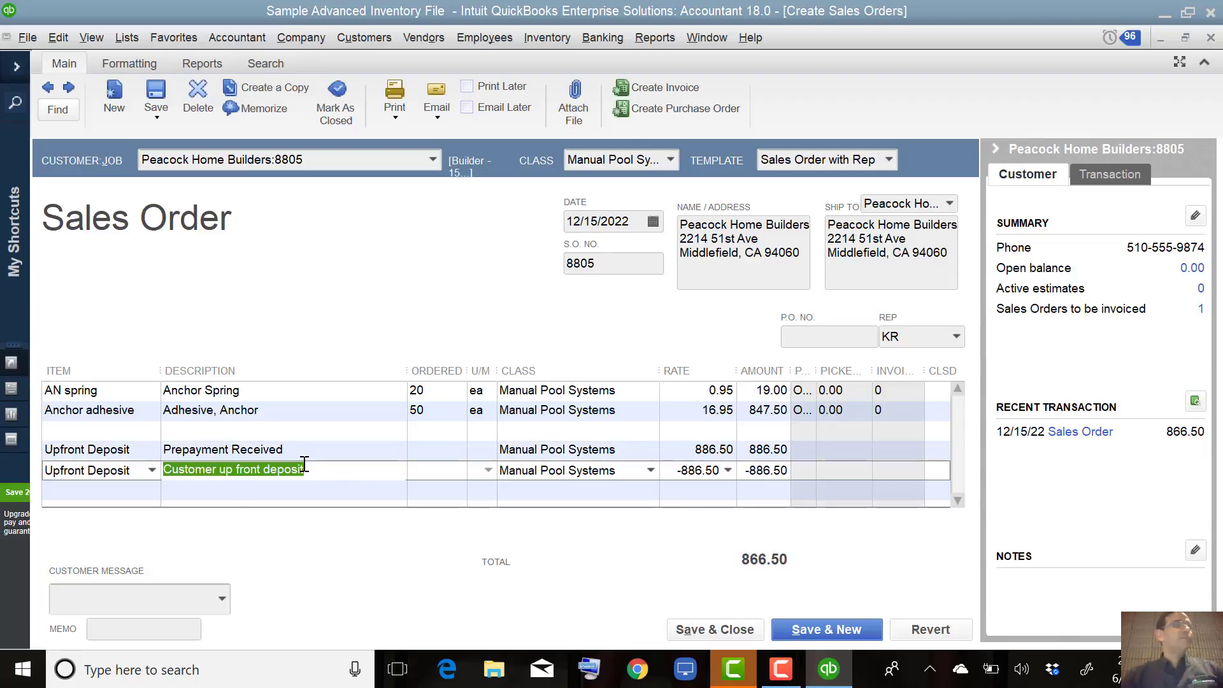
text(PRe)
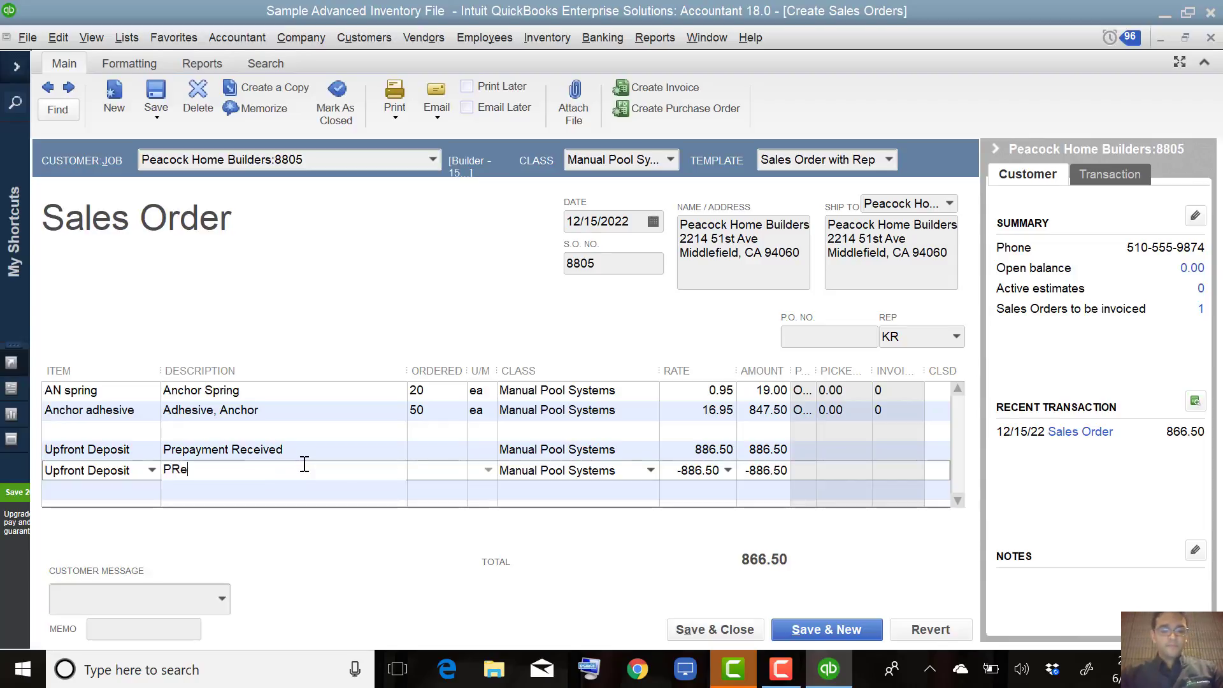
text(payment Ap)
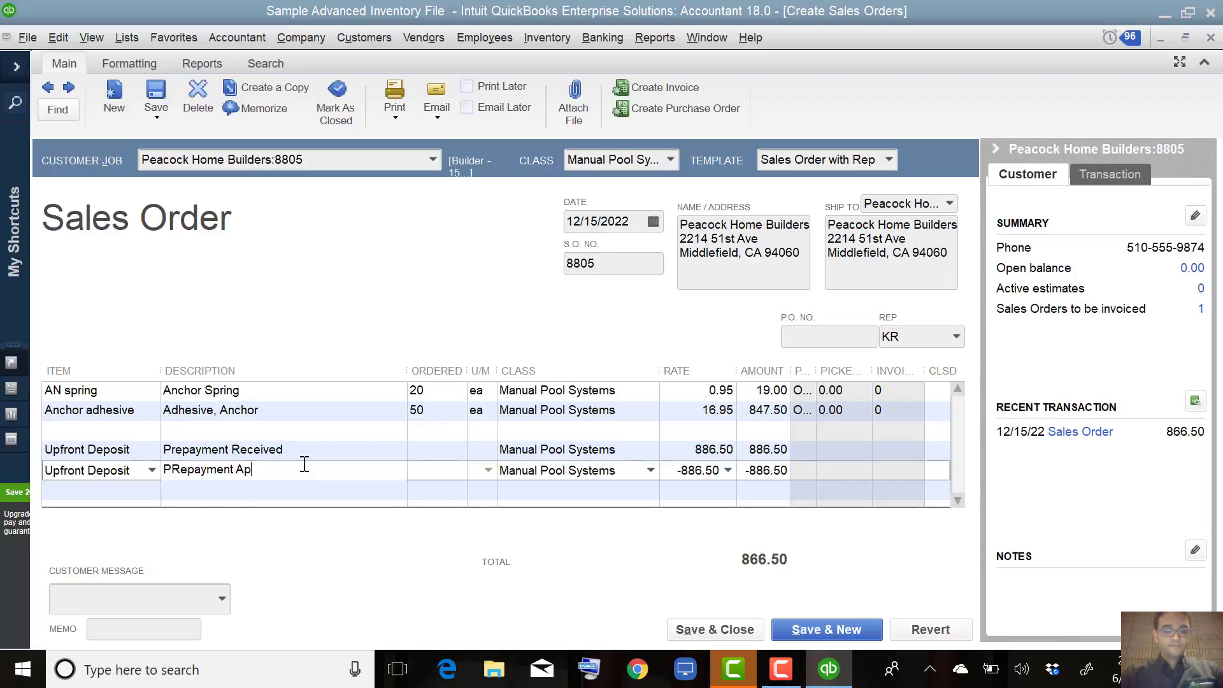
text(plied)
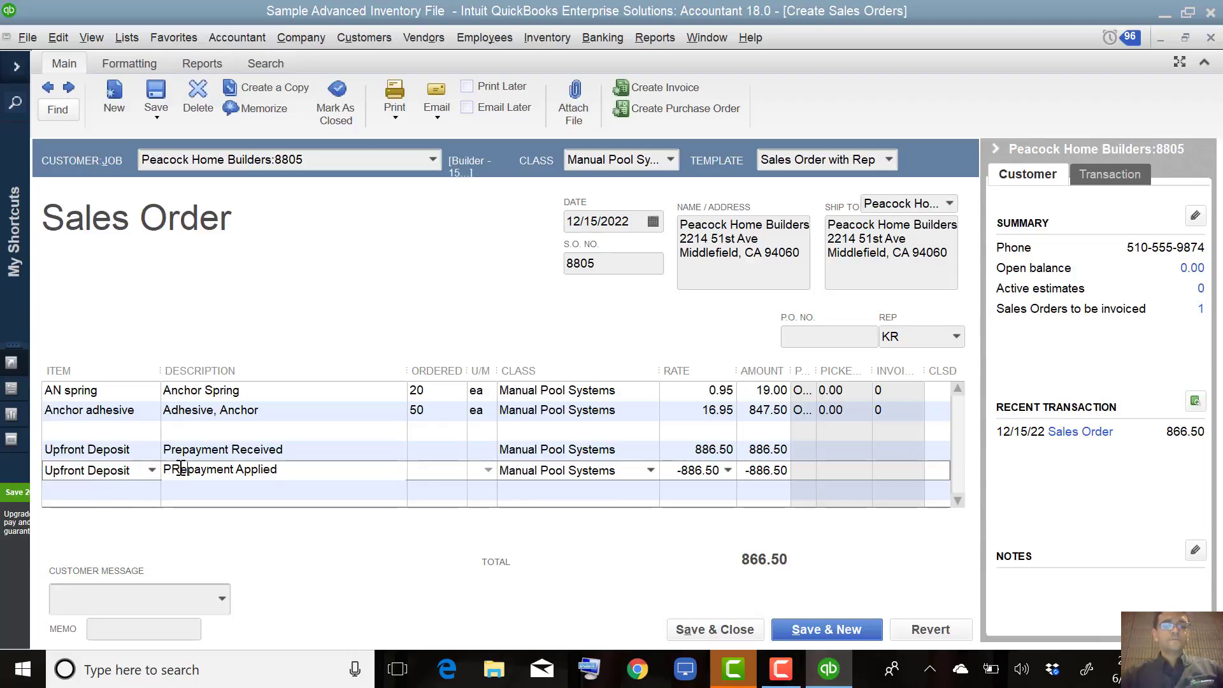
click(181, 470)
key(BackSpace)
text(r)
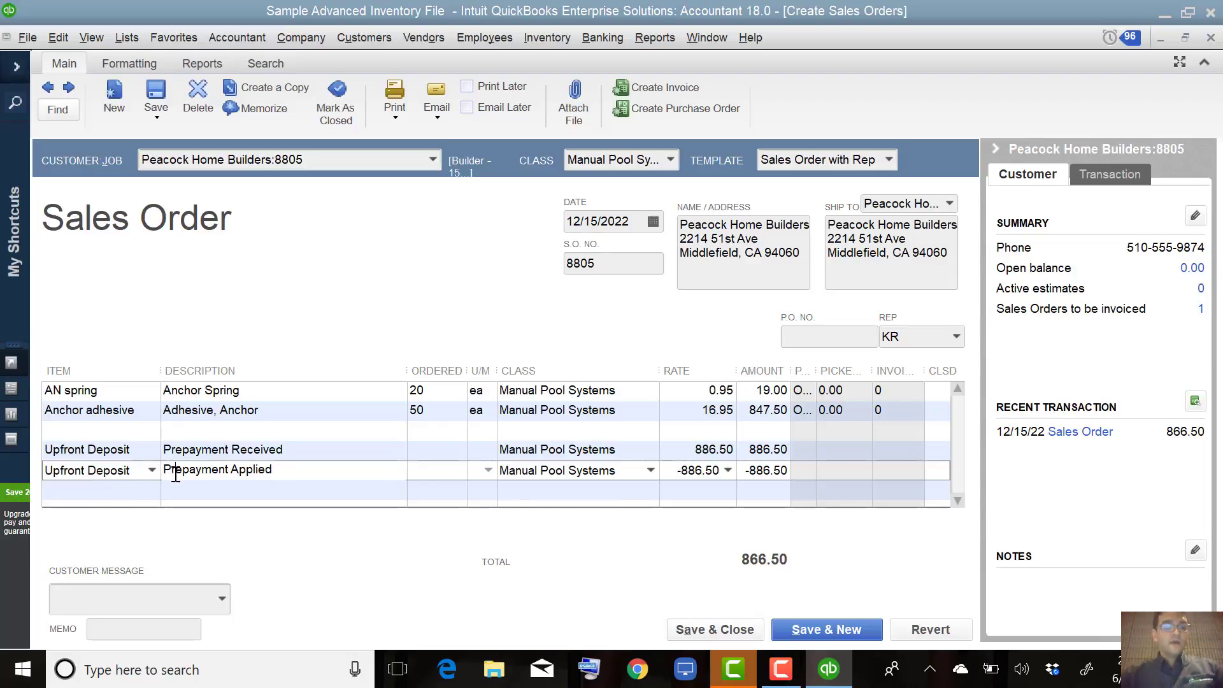
- Save the Peacock Home Builders sales order and record its changes
double_click(212, 416)
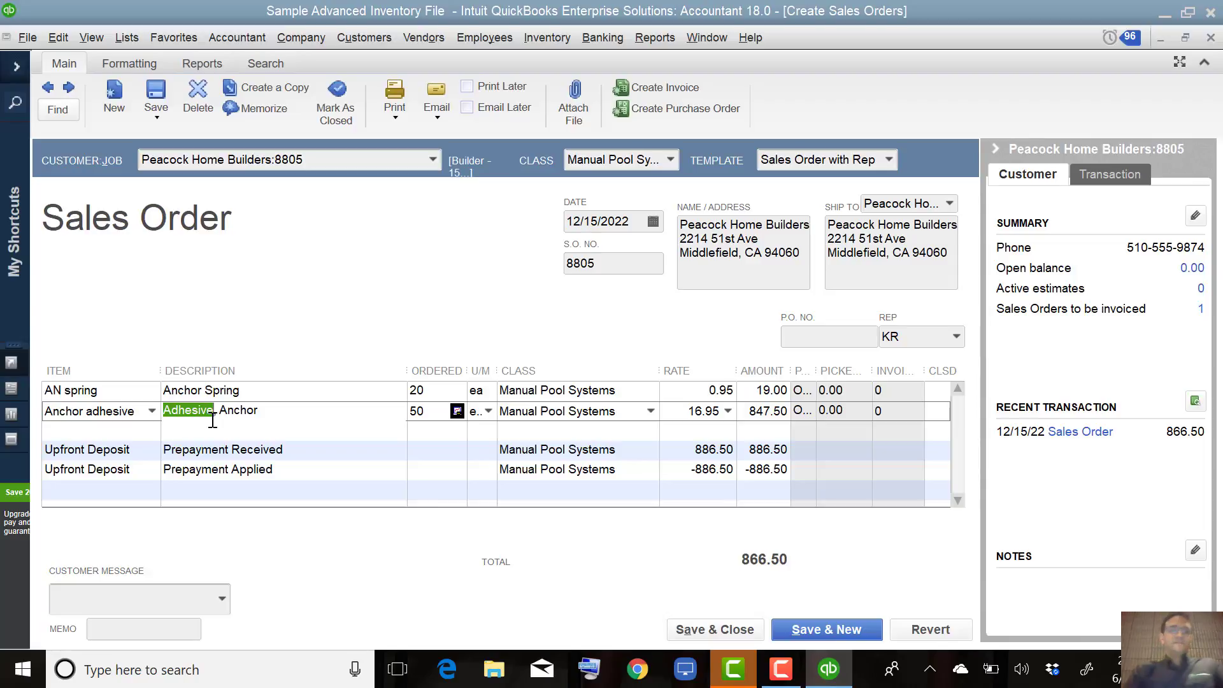
click(155, 97)
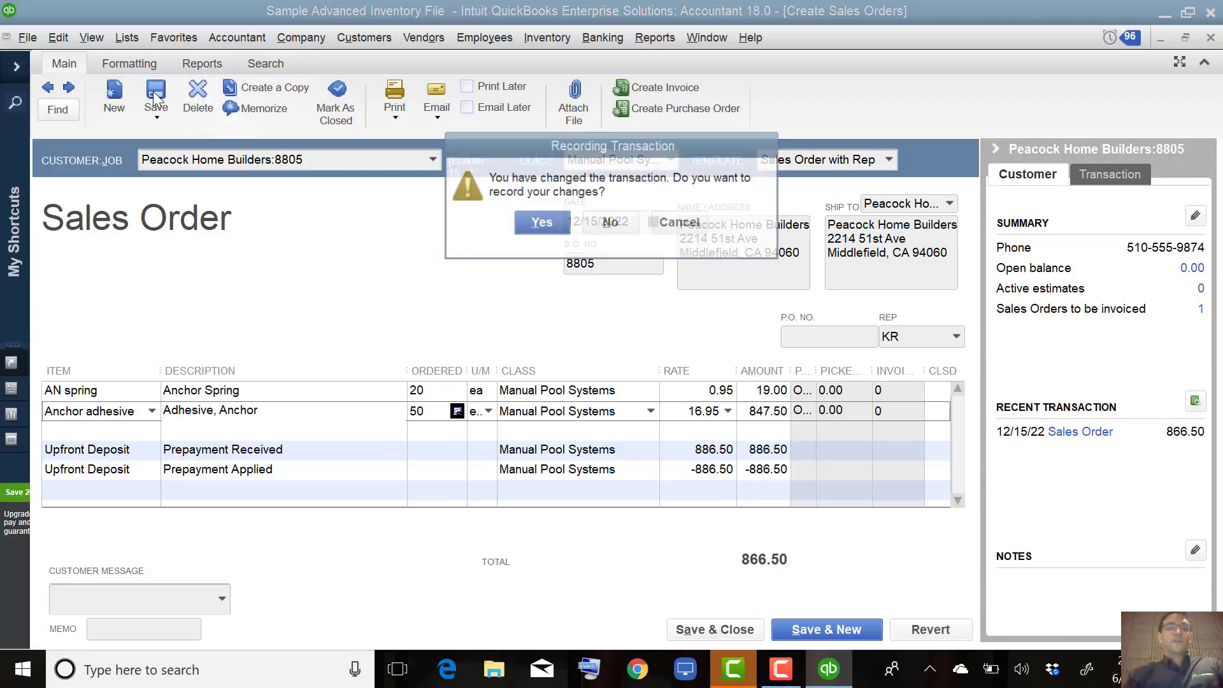
click(539, 224)
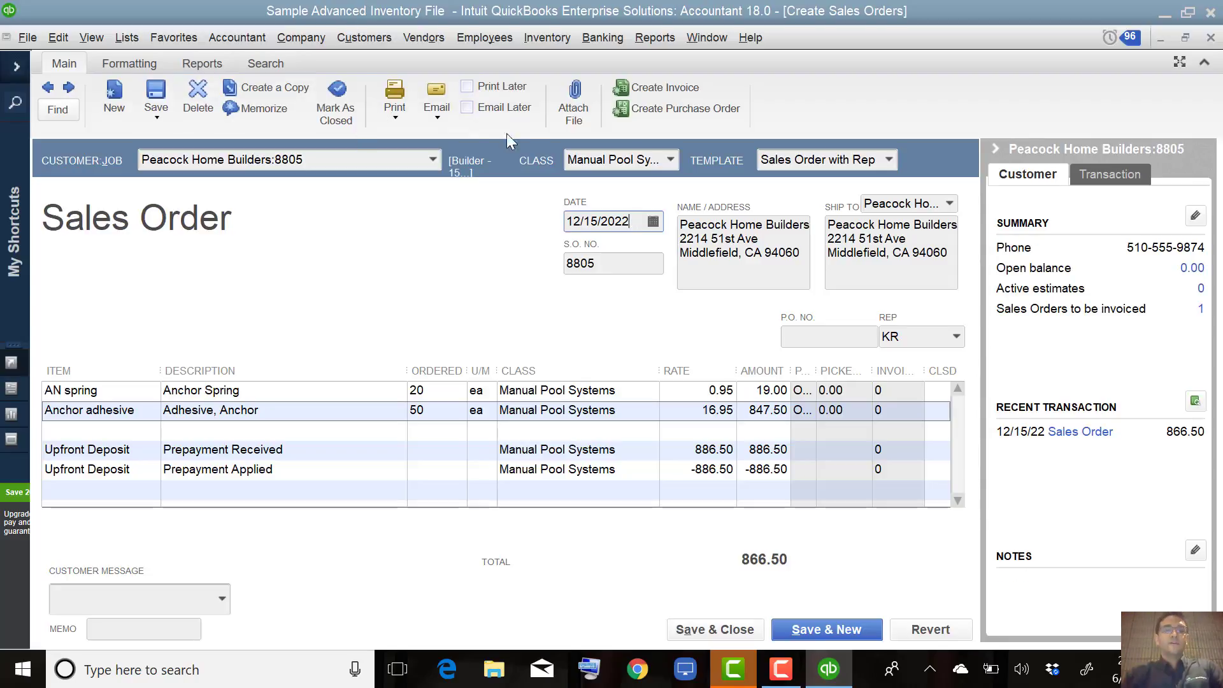
- Create an invoice for selected items of the sales order, including only the first Upfront Deposit line
click(656, 88)
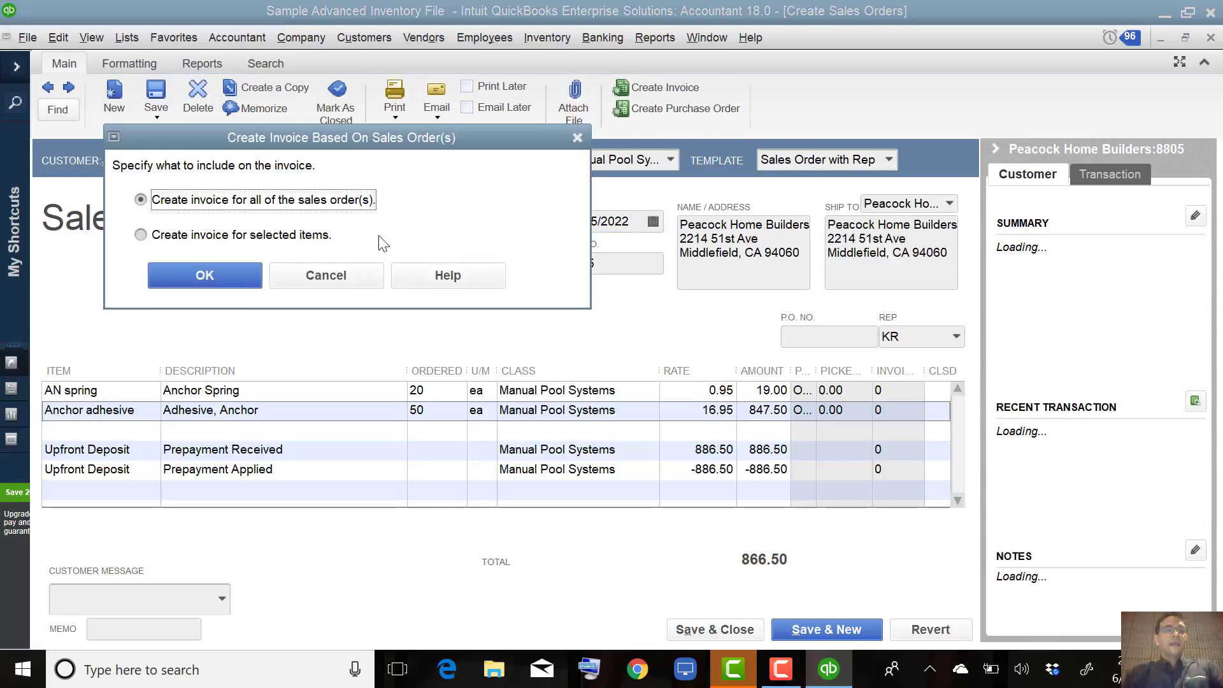
click(237, 237)
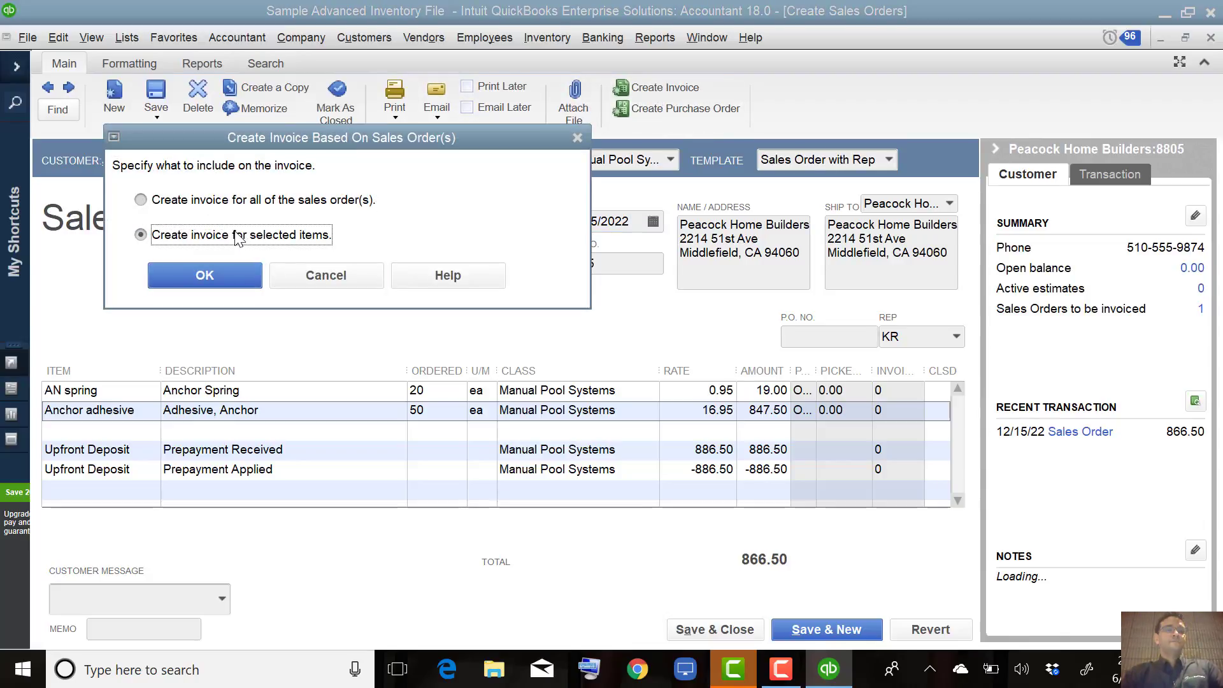
click(204, 276)
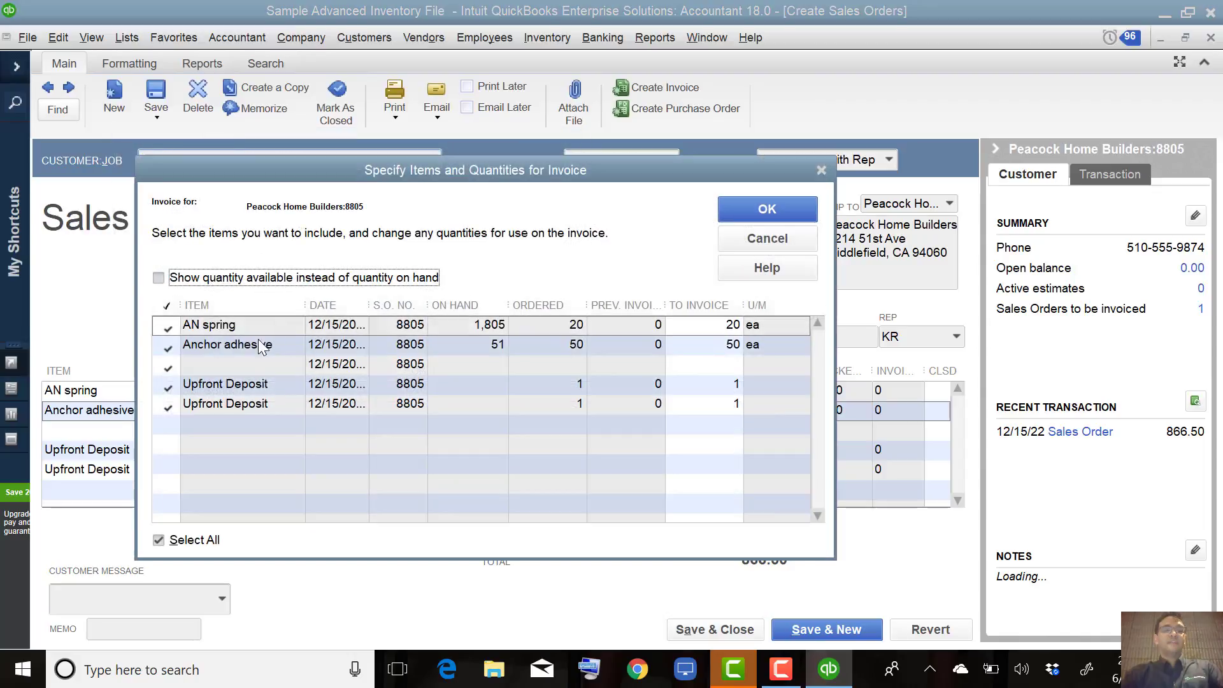
click(165, 344)
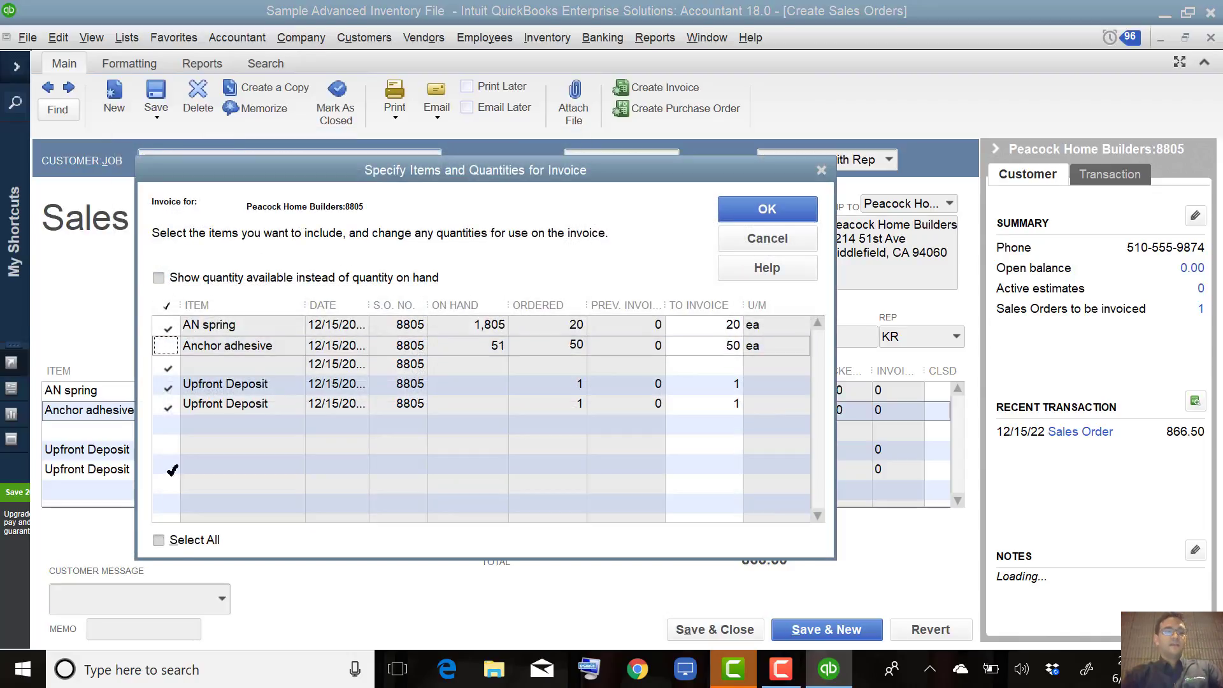
click(159, 541)
click(158, 540)
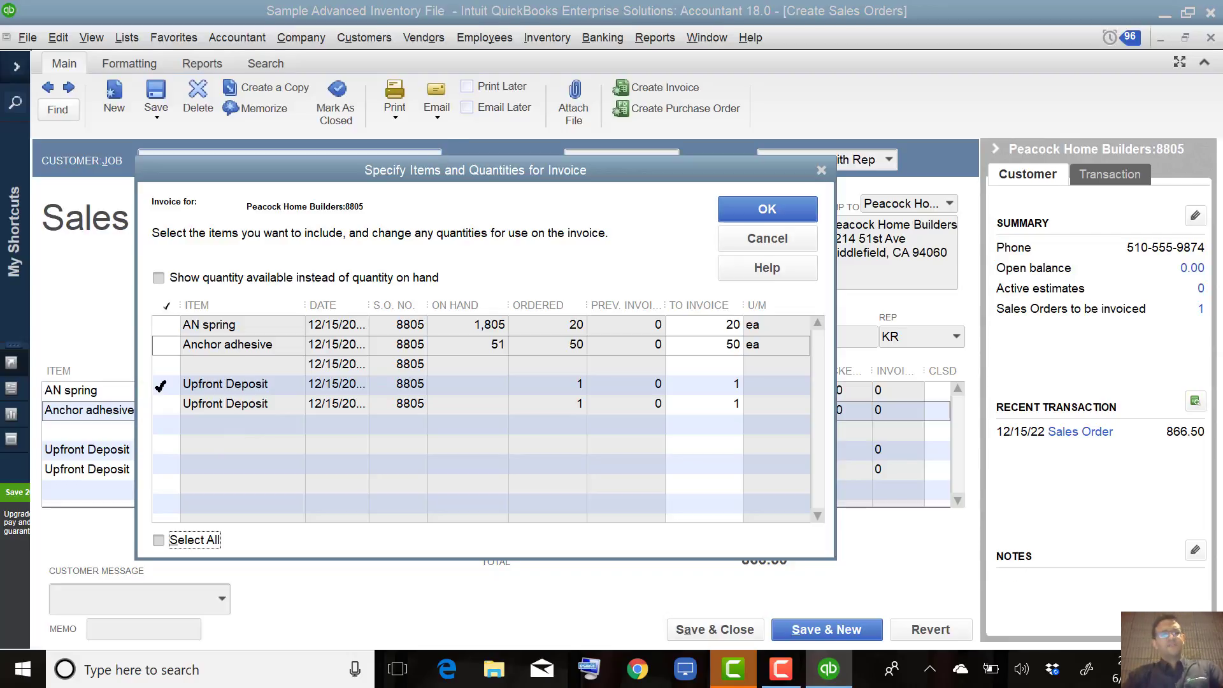
drag(306, 179, 309, 134)
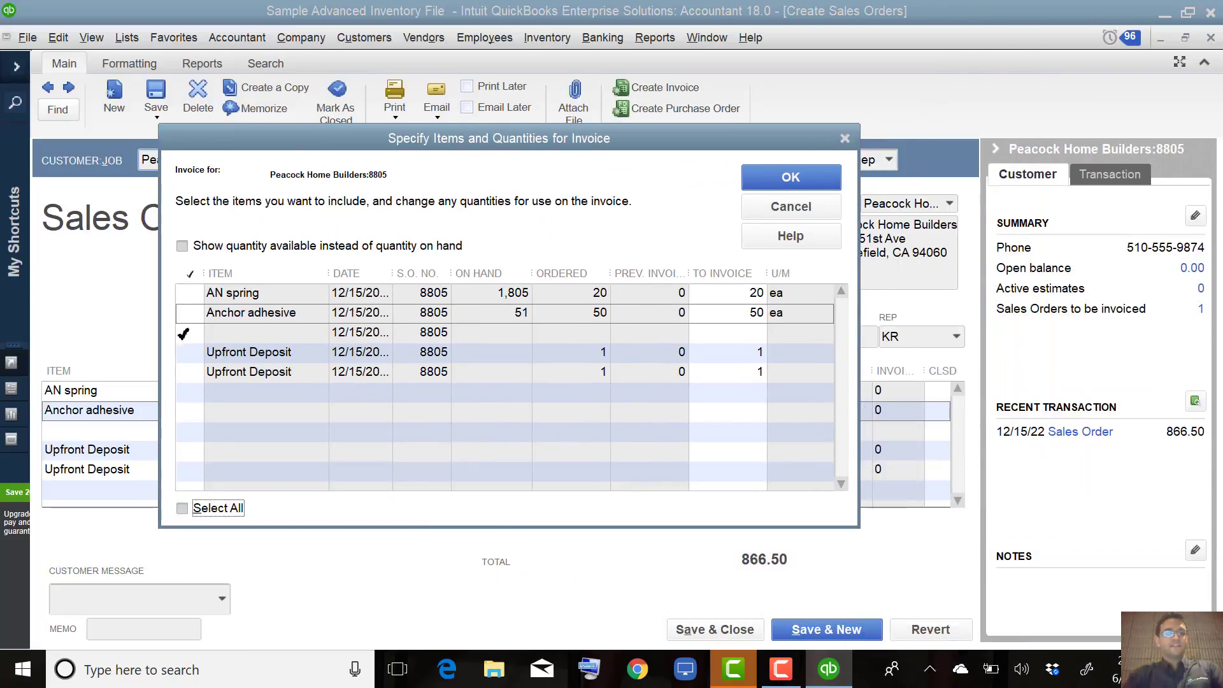
click(188, 353)
click(788, 178)
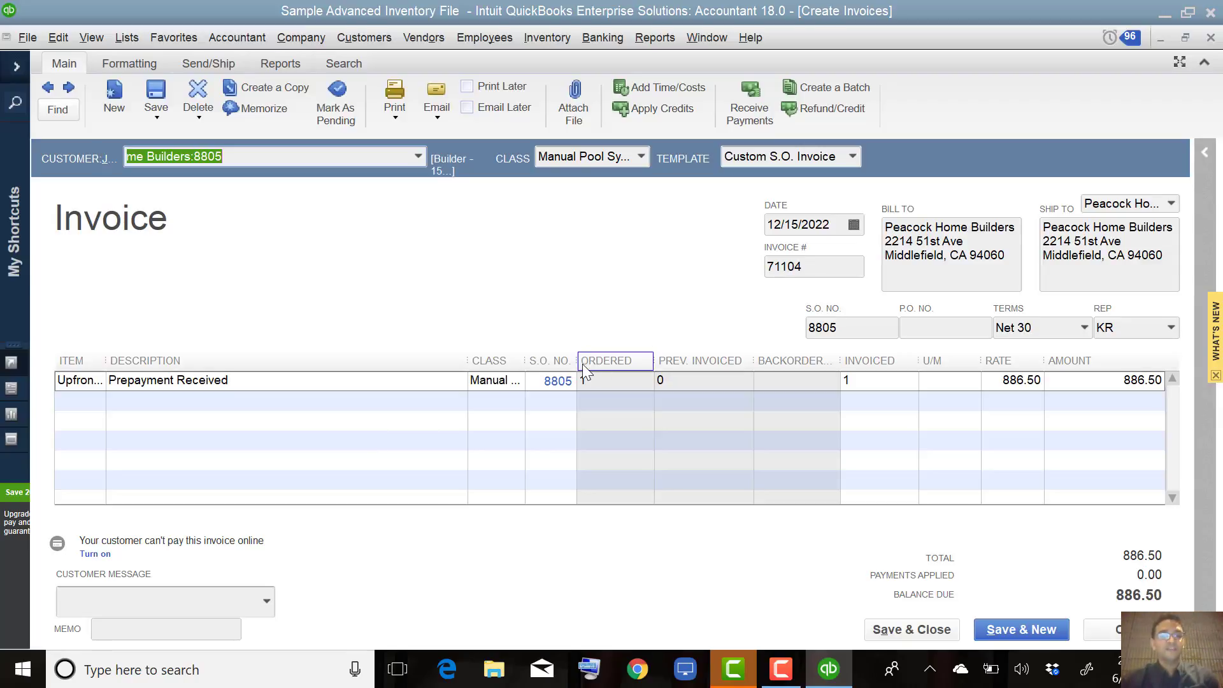
- Widen the invoice's S.O. No. column, and save and close the invoice
drag(575, 362, 609, 362)
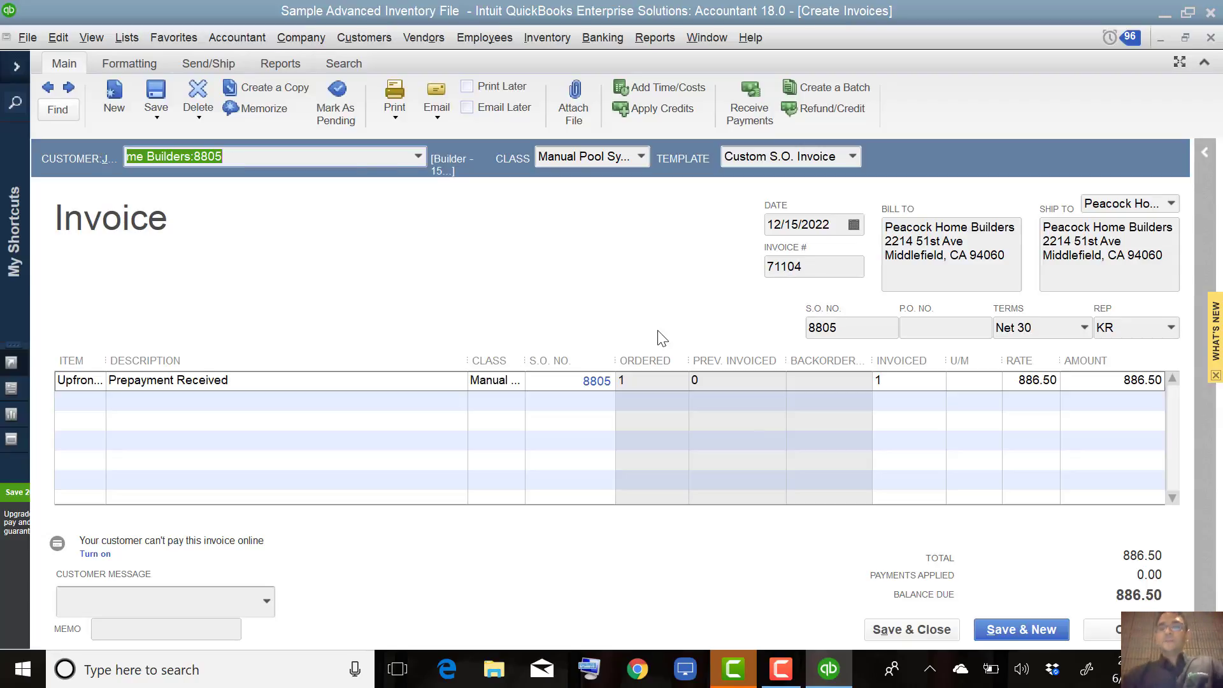
click(924, 639)
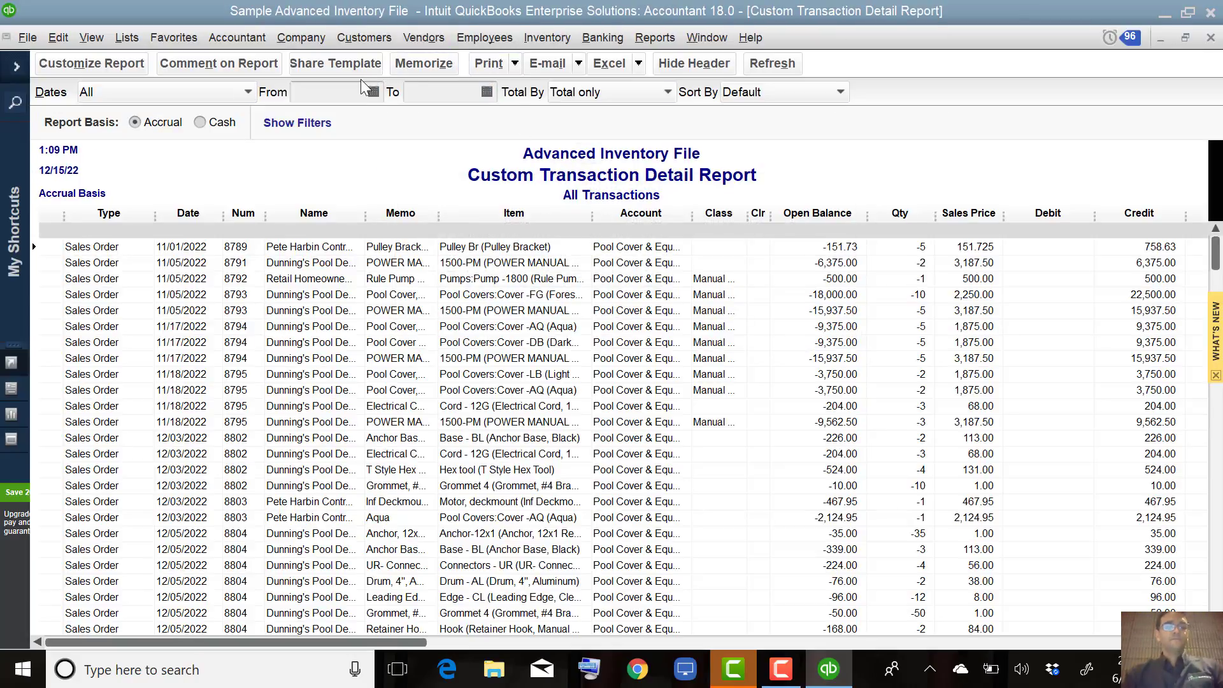
- Close the Custom Transaction Detail Report without memorizing it, and close the Home window
key(Escape)
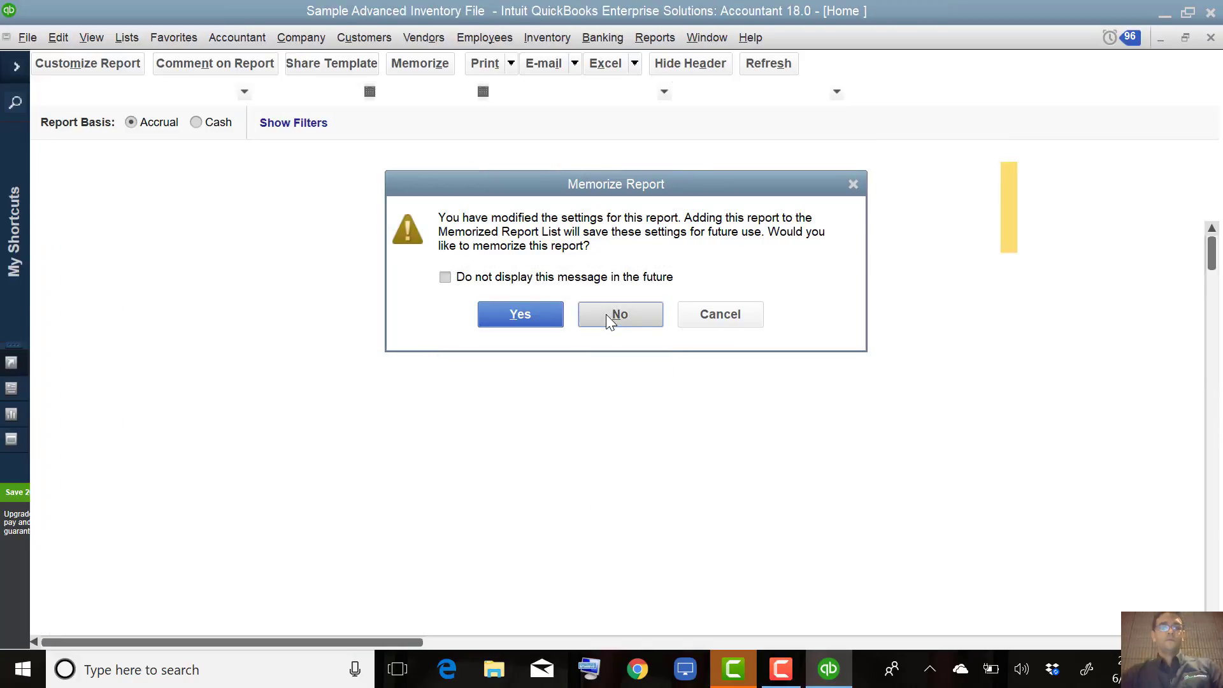
click(608, 316)
key(Escape)
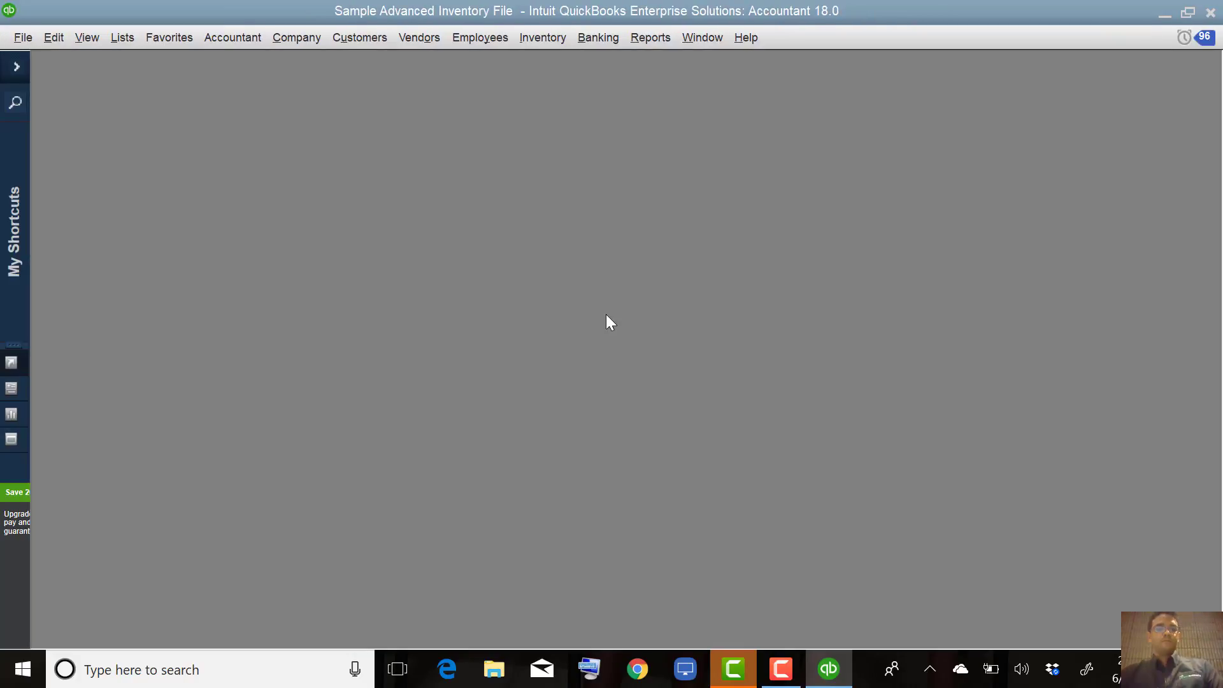
click(380, 35)
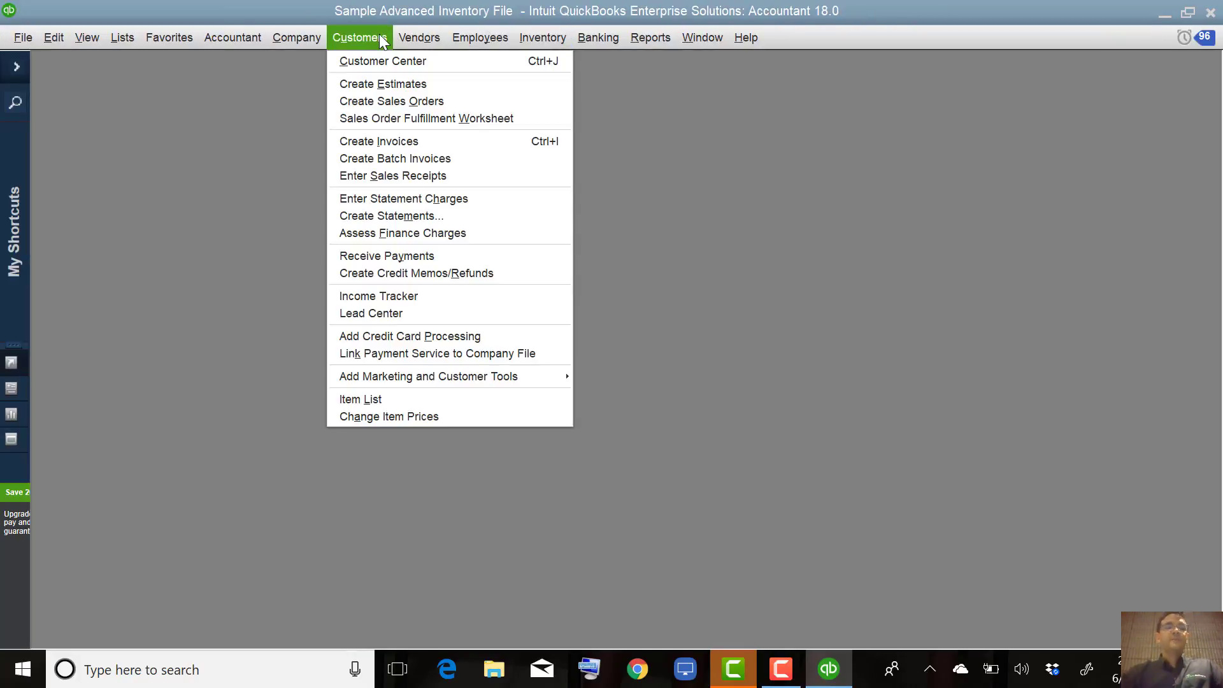
click(396, 273)
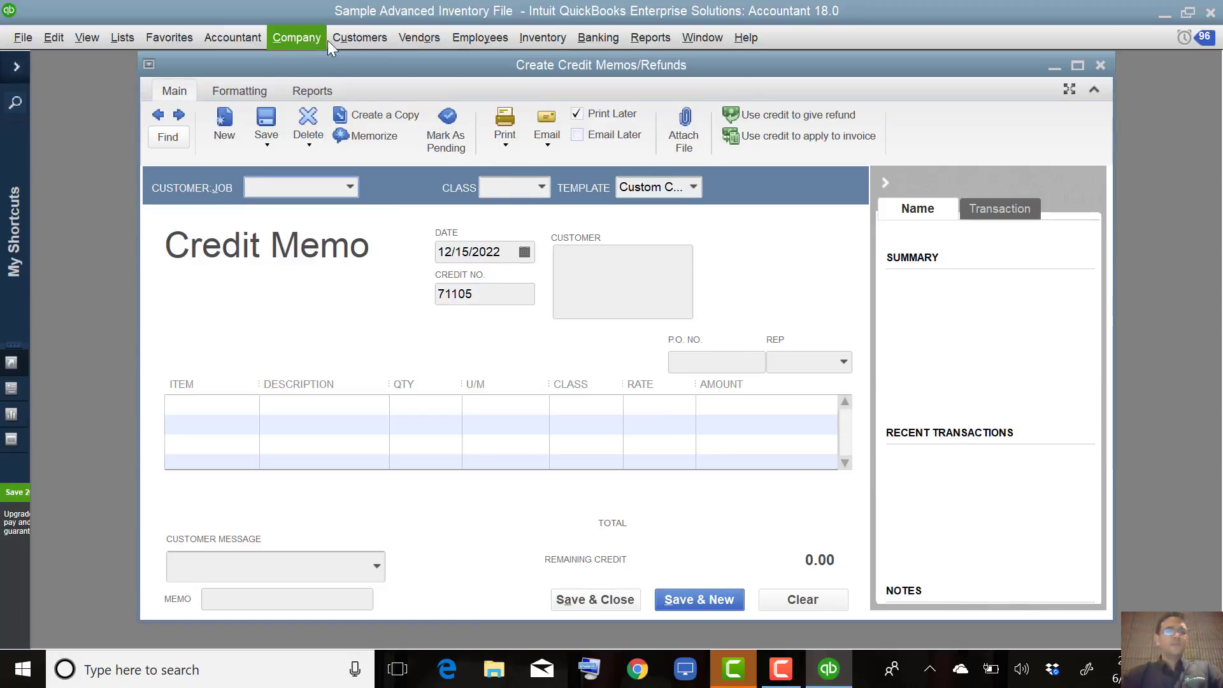
click(147, 66)
click(147, 66)
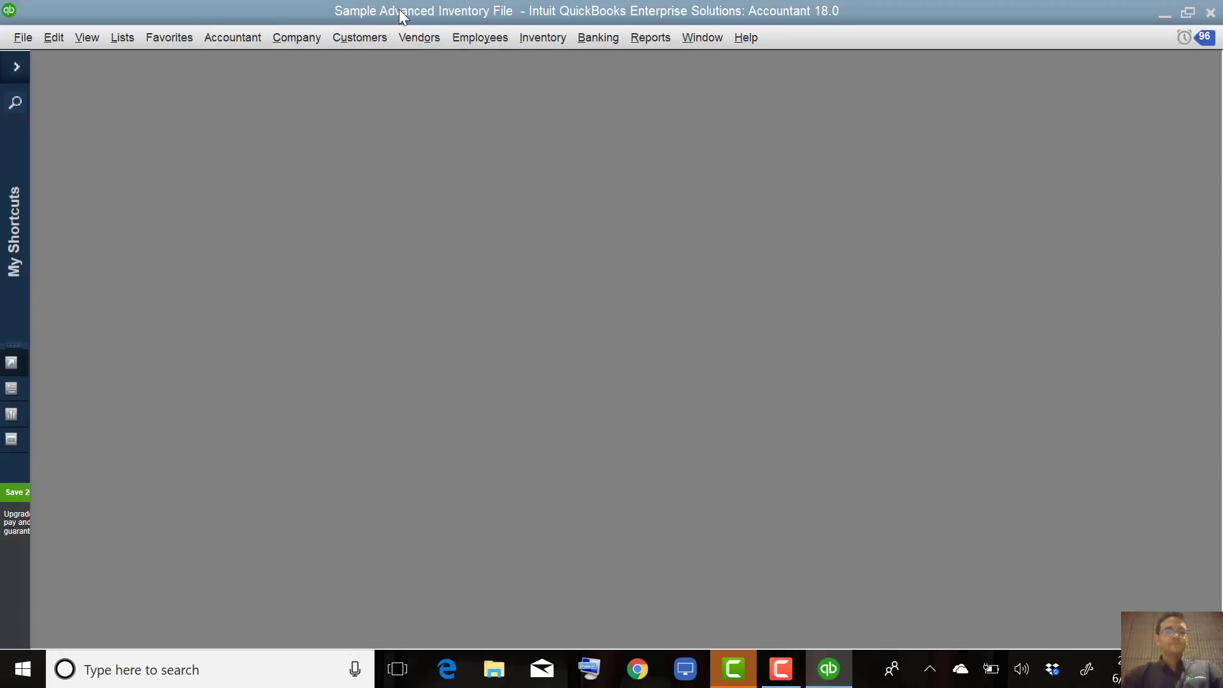
- Record a customer payment of 886.50 for the Peacock Home Builders job holding the deposit invoice, and save and close it
click(365, 36)
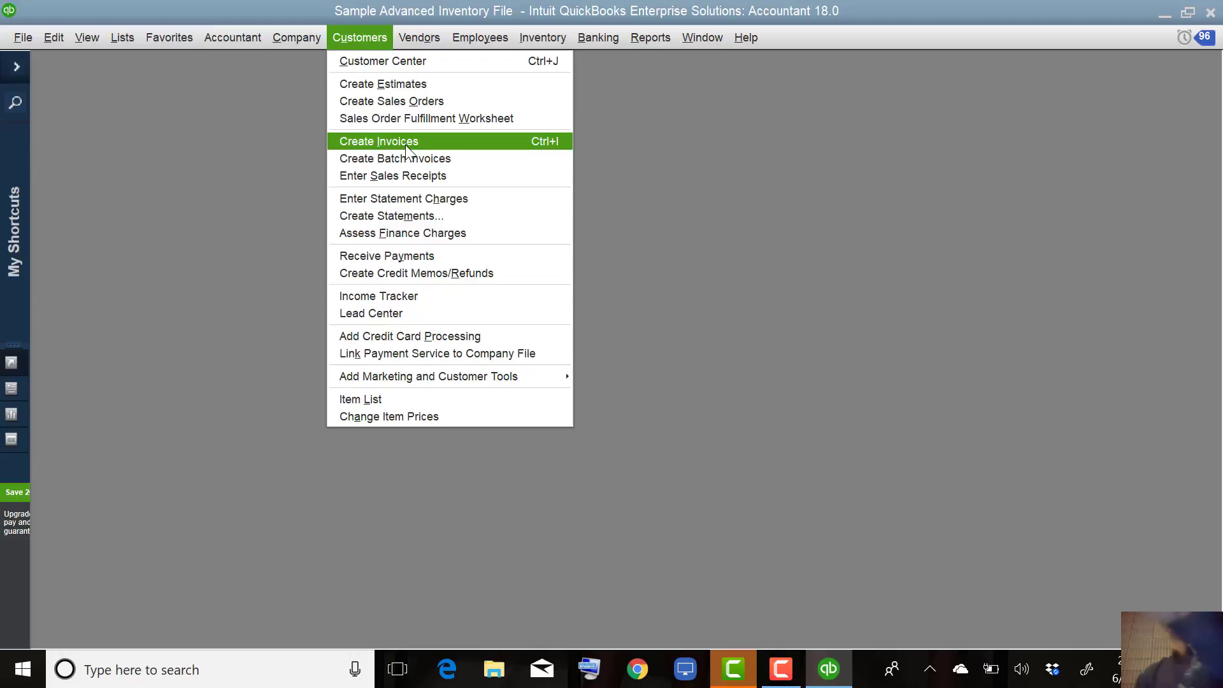
click(415, 258)
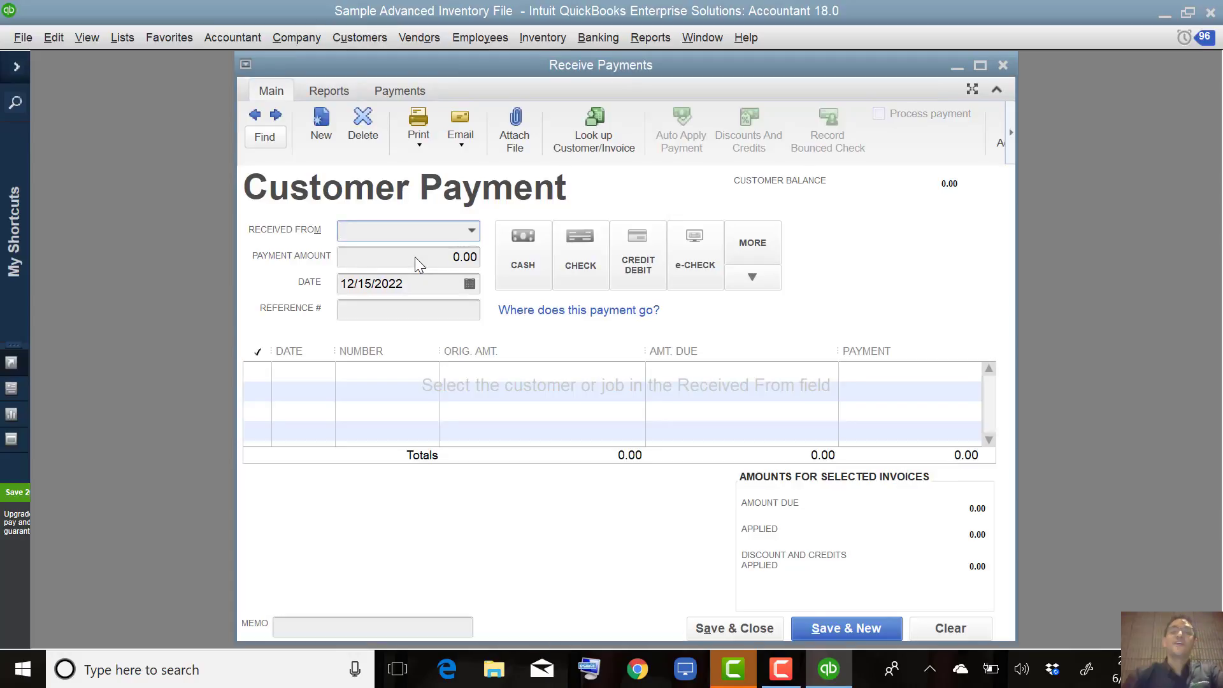
text(8805)
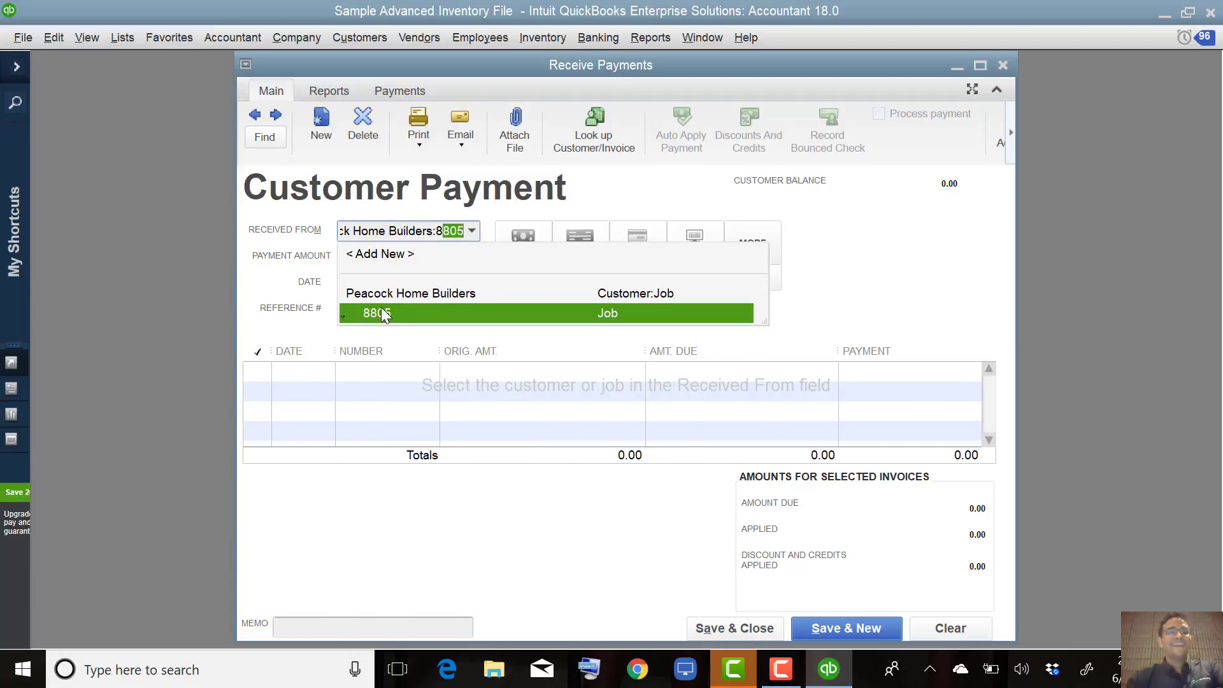
click(382, 313)
click(413, 262)
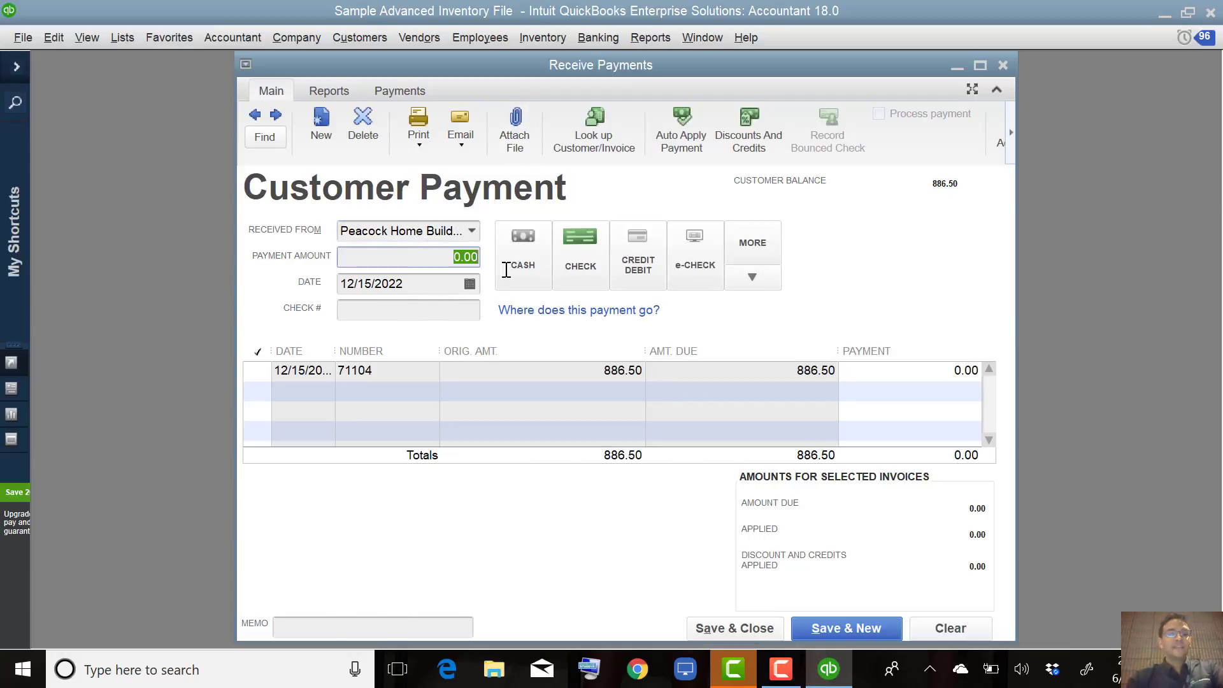
text(88)
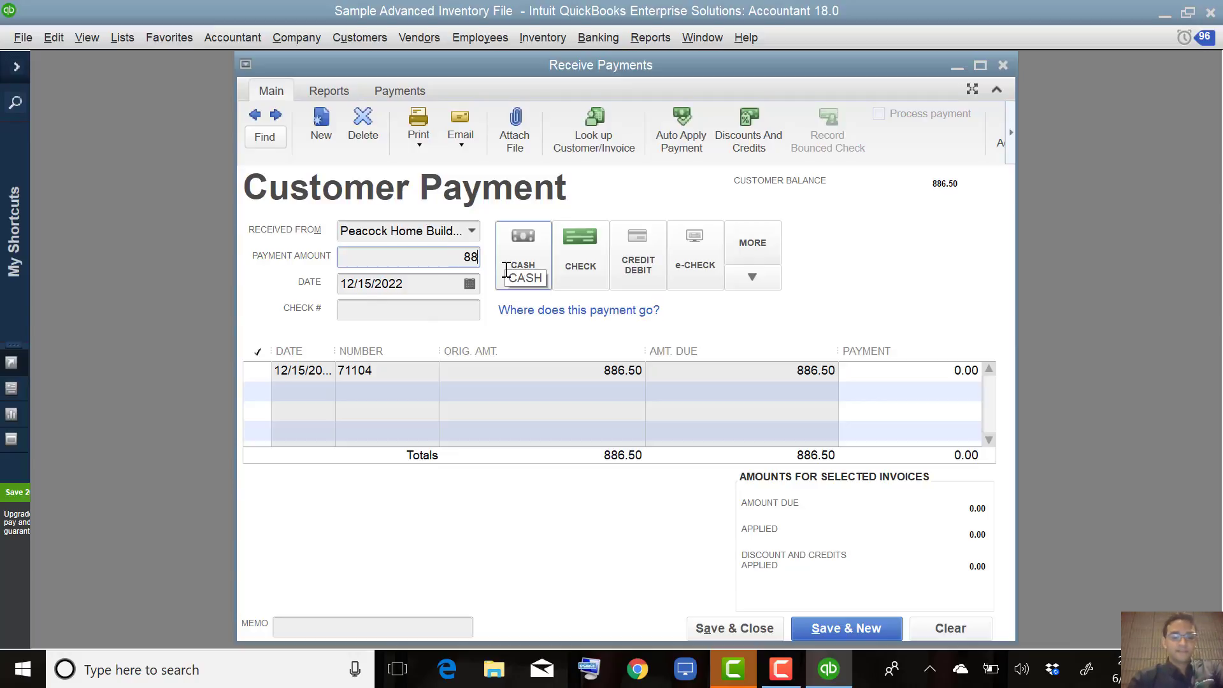
text(6.50)
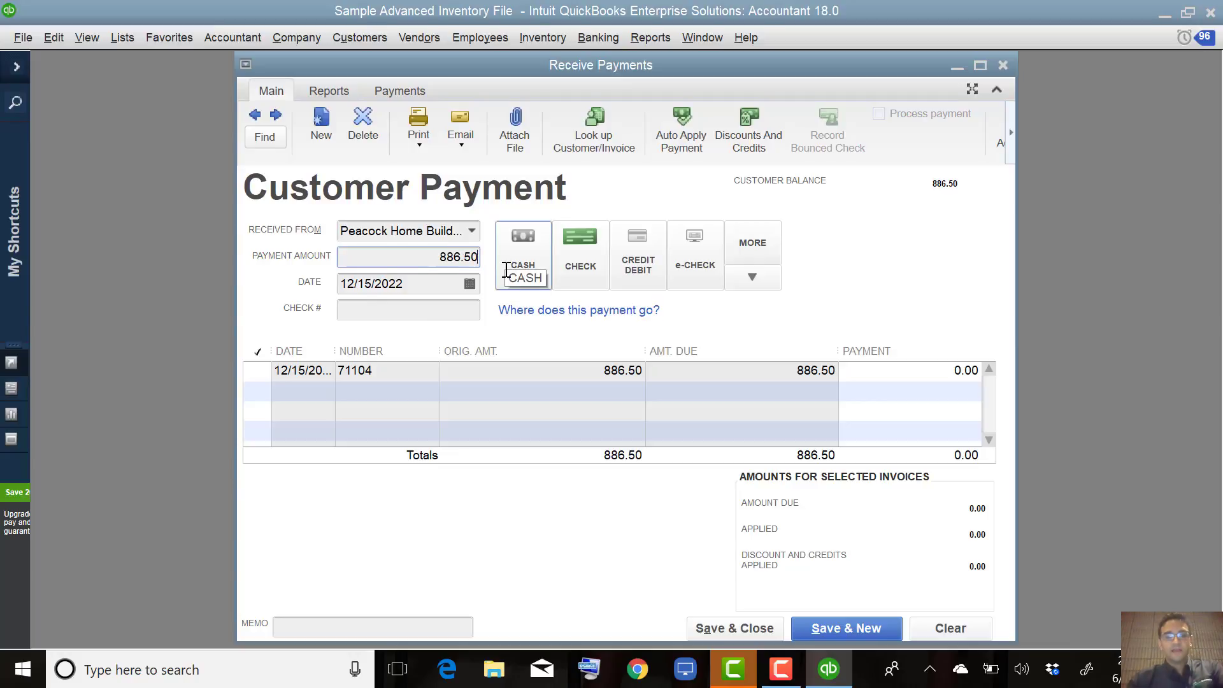
click(759, 622)
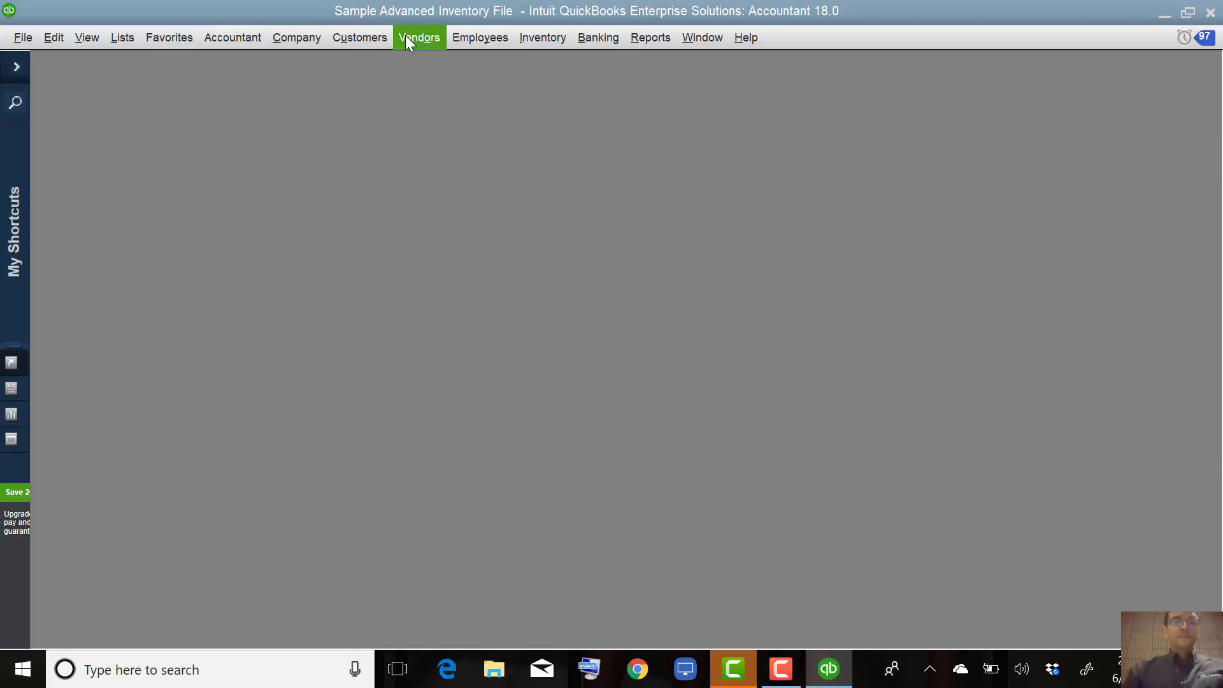
click(360, 37)
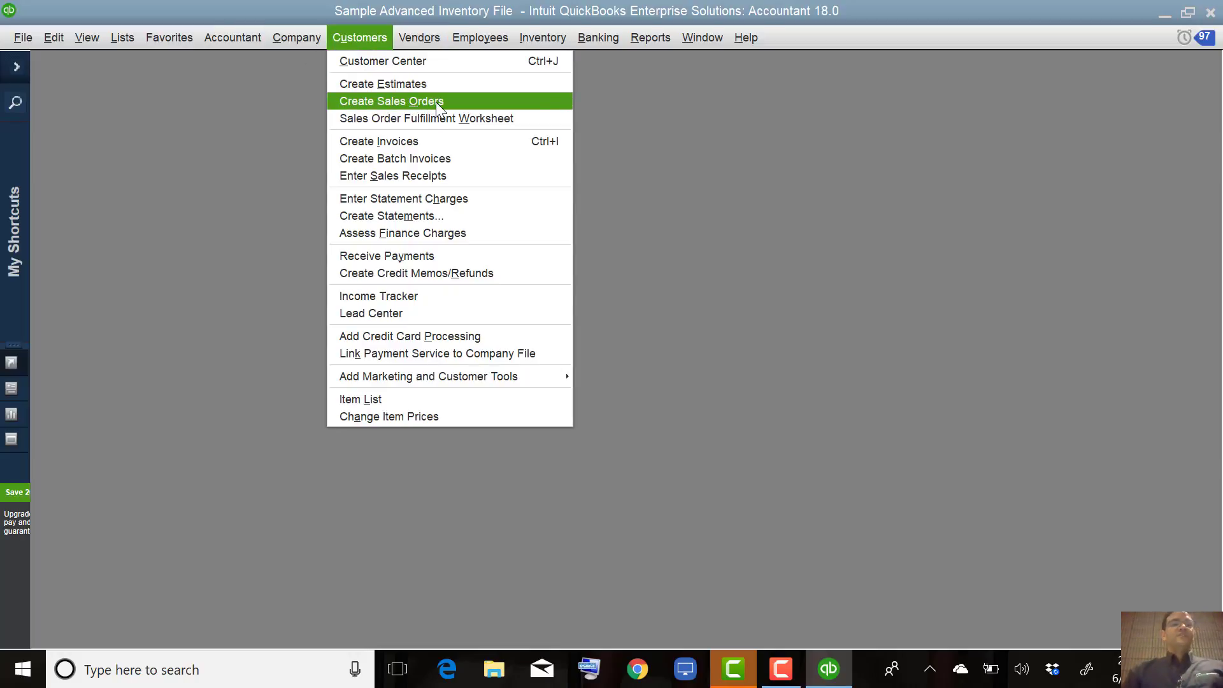
click(844, 196)
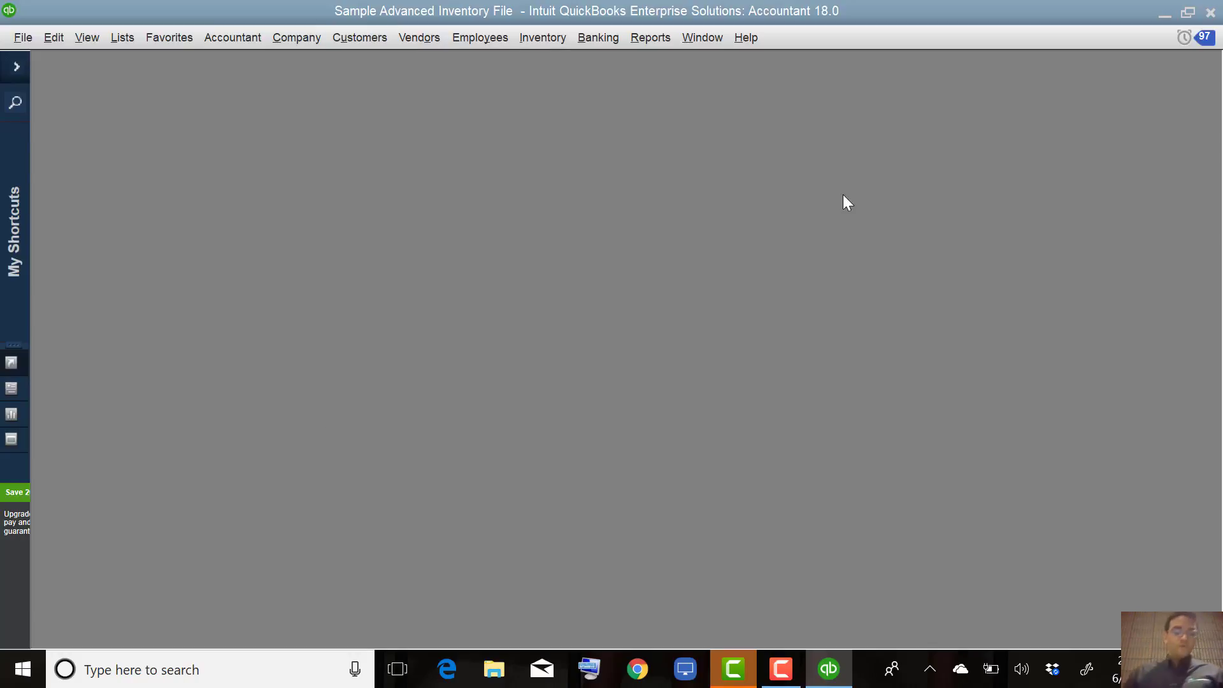
key(alt+u)
key(Down)
key(Down)
key(Return)
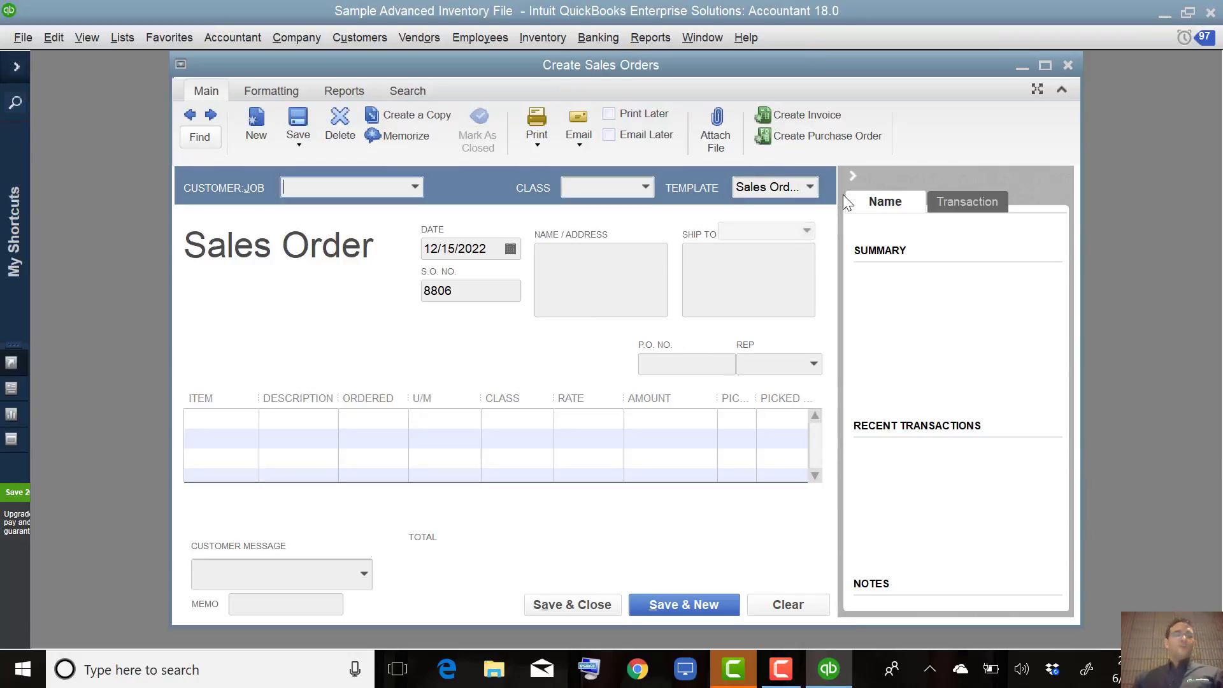
key(Escape)
- Find the Peacock Home Builders sales order by its S.O. number, maximize the form and collapse the customer summary
key(alt+u)
key(Down)
key(Down)
key(Return)
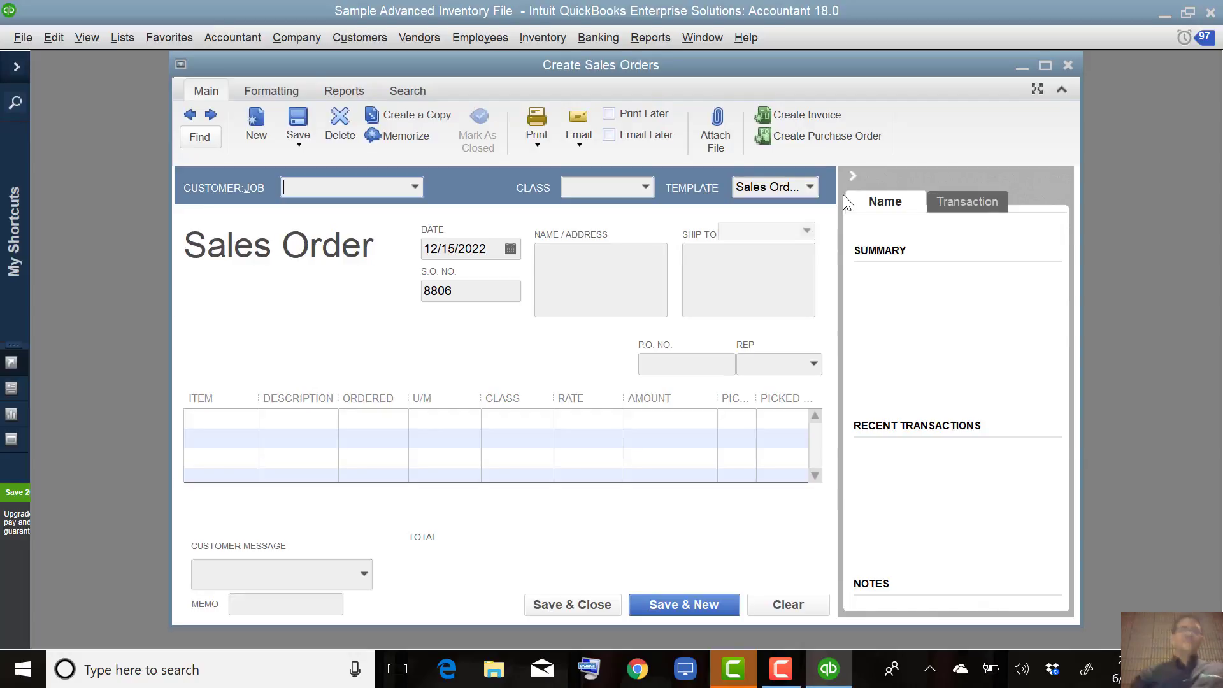
click(198, 139)
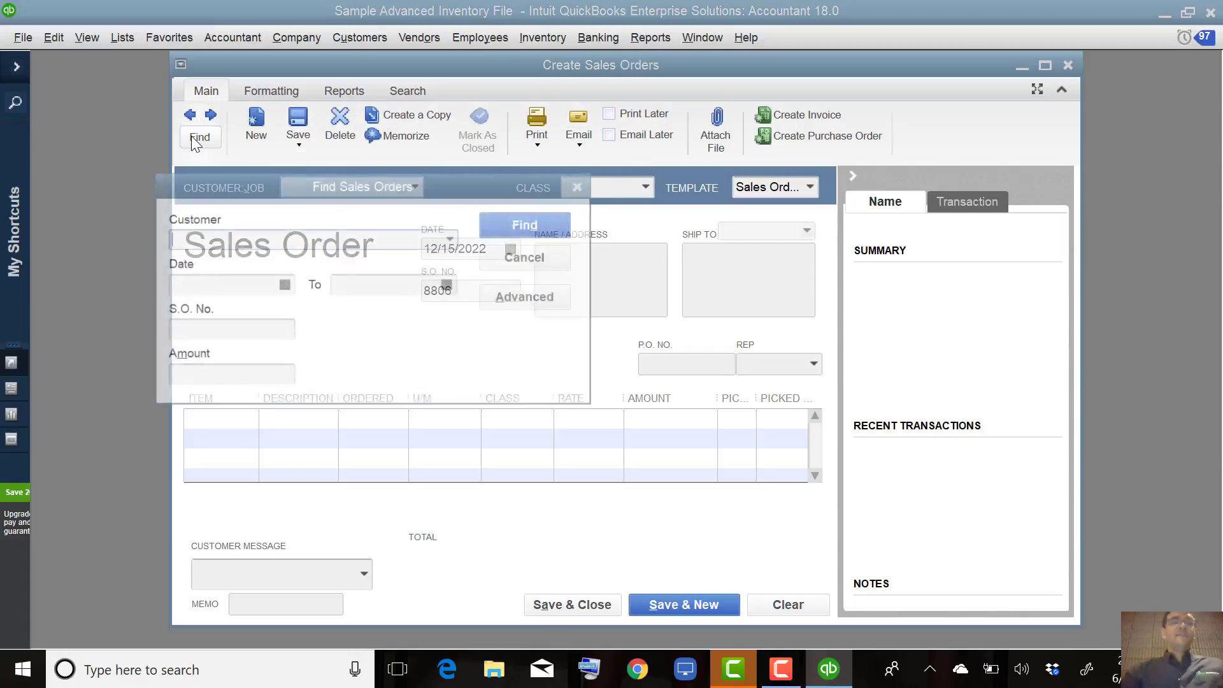
click(219, 330)
text(80)
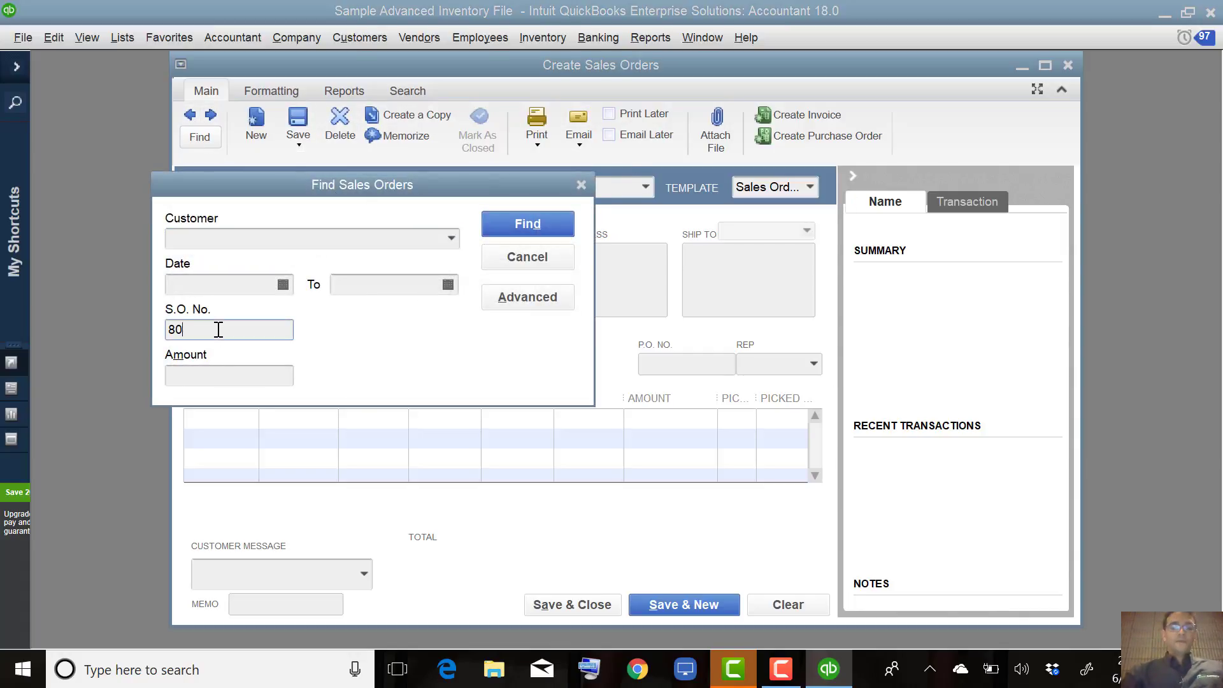
key(BackSpace)
text(805)
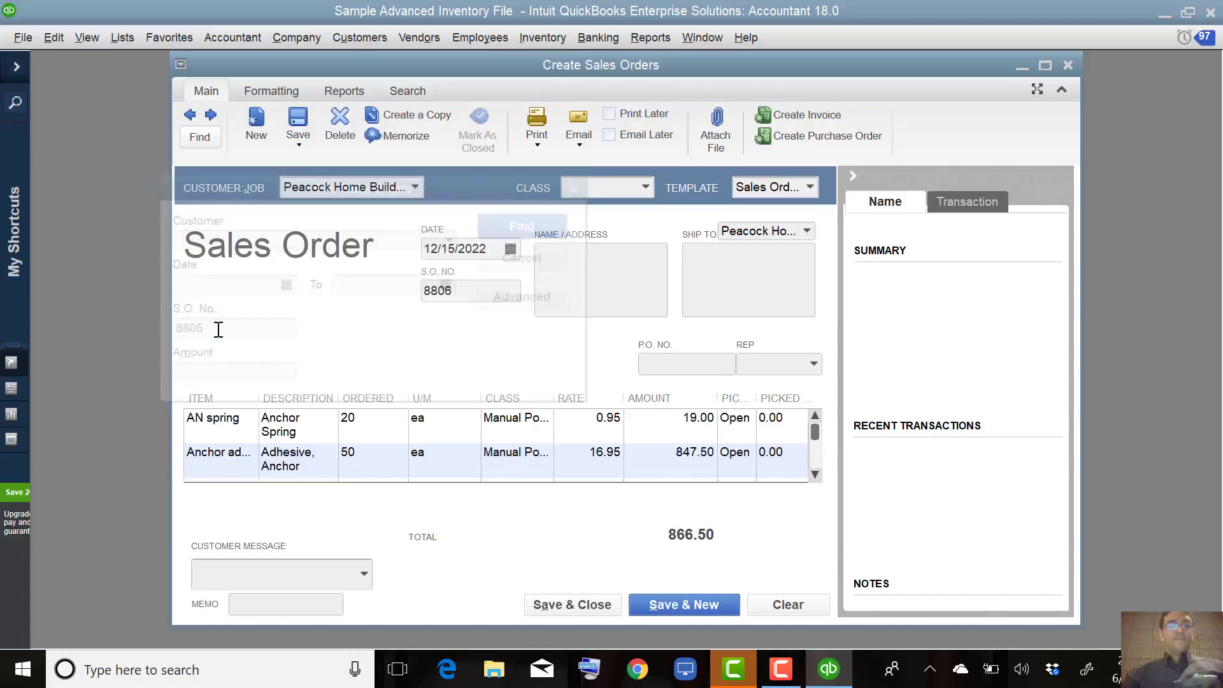
key(Return)
double_click(567, 66)
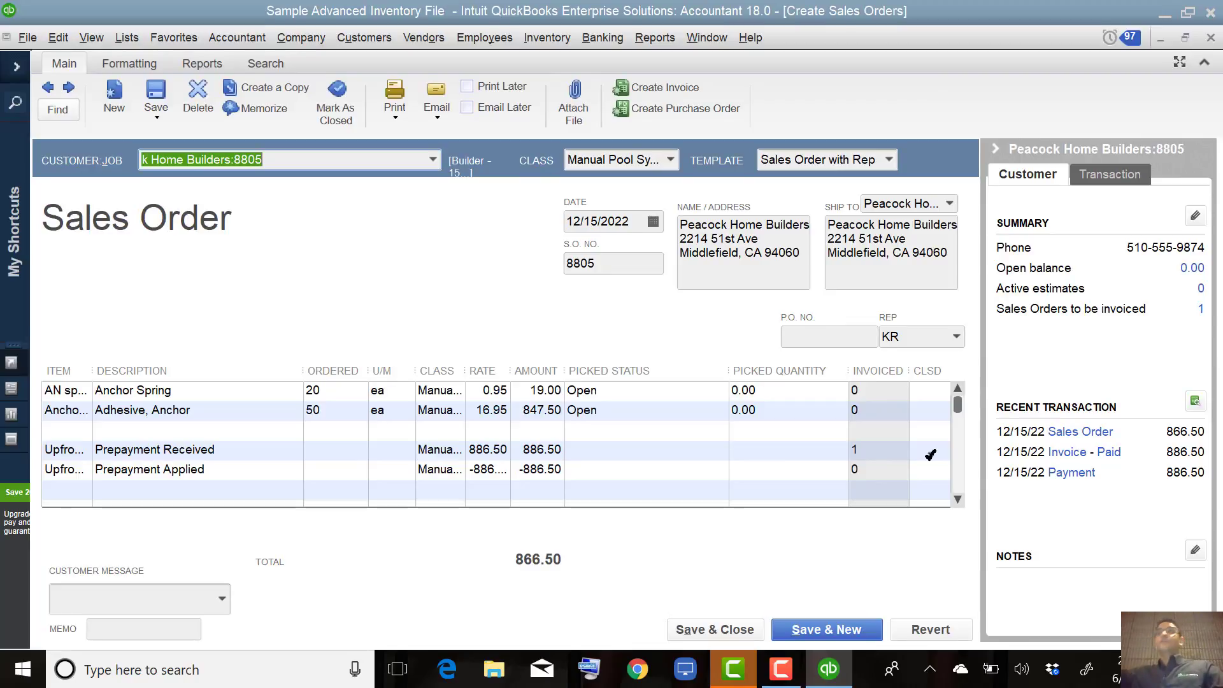
click(996, 149)
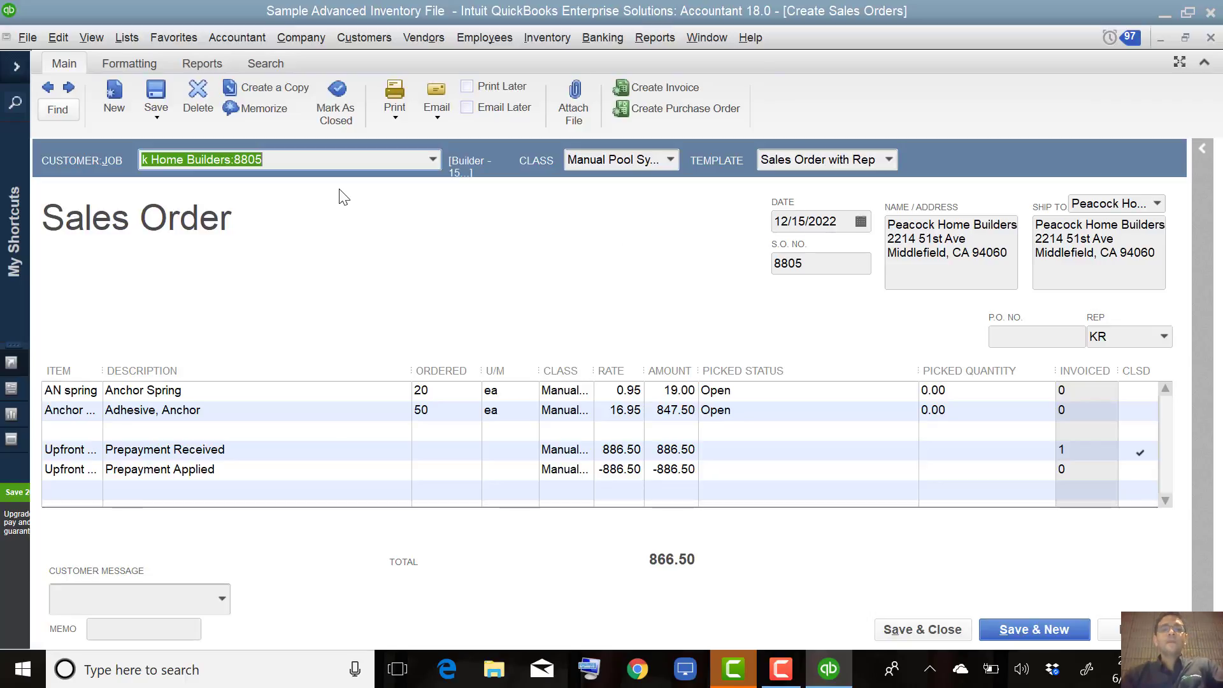
- Create an invoice for all of the sales order and dismiss the zero amount items notice
click(663, 87)
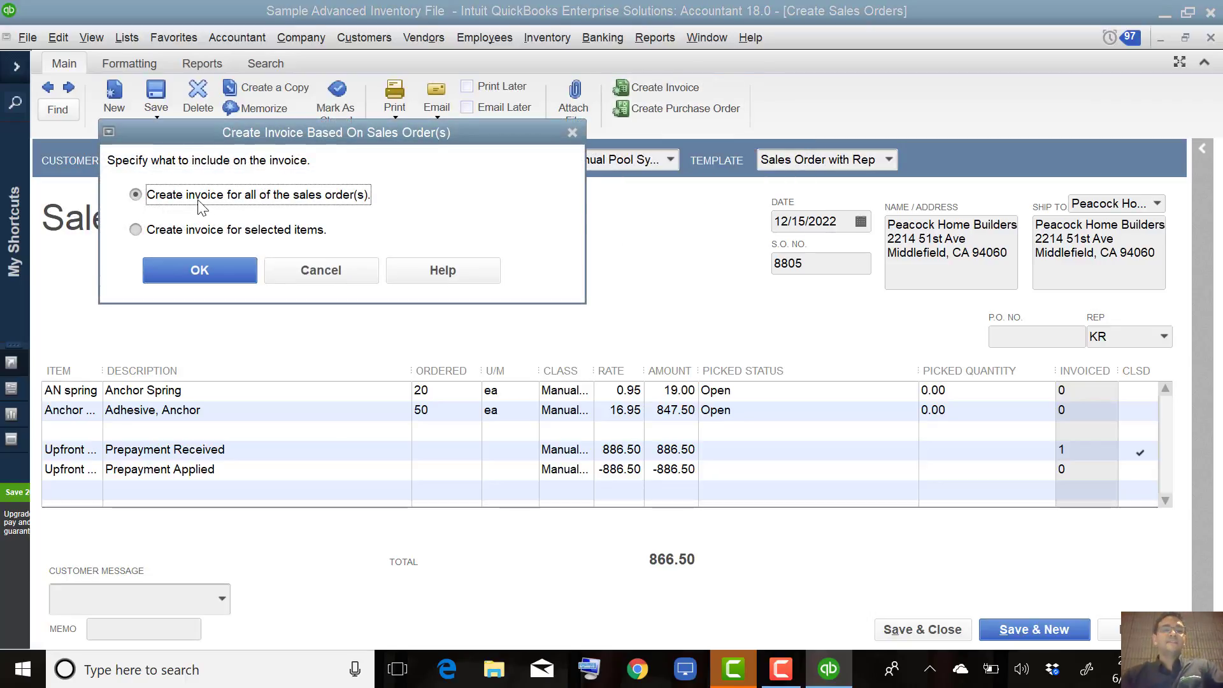
click(178, 268)
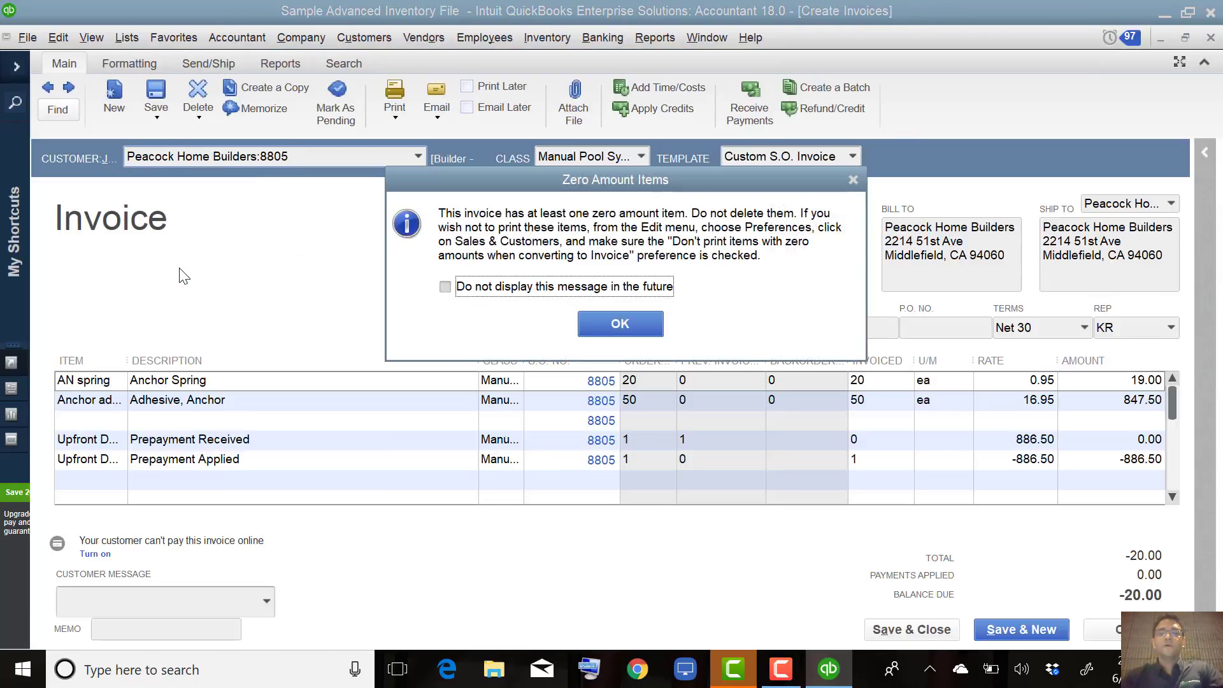
click(597, 333)
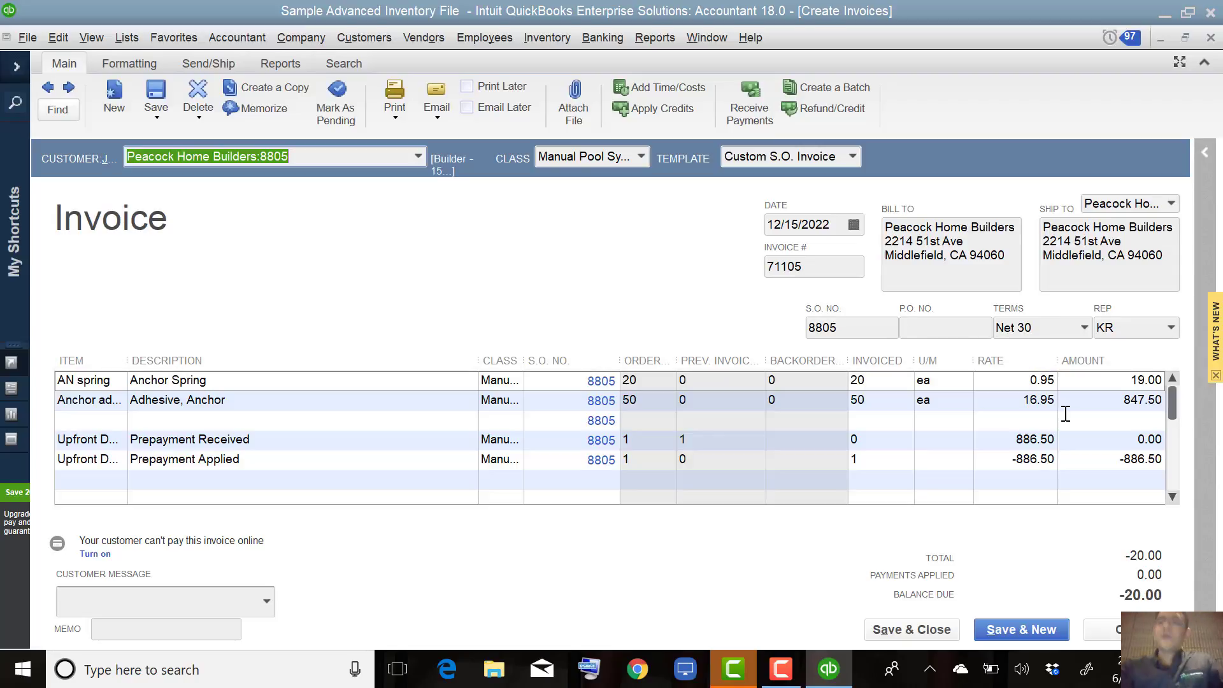
- Set the invoice's Prepayment Received rate to 866.50 and its Prepayment Applied rate to -866.50
click(1033, 443)
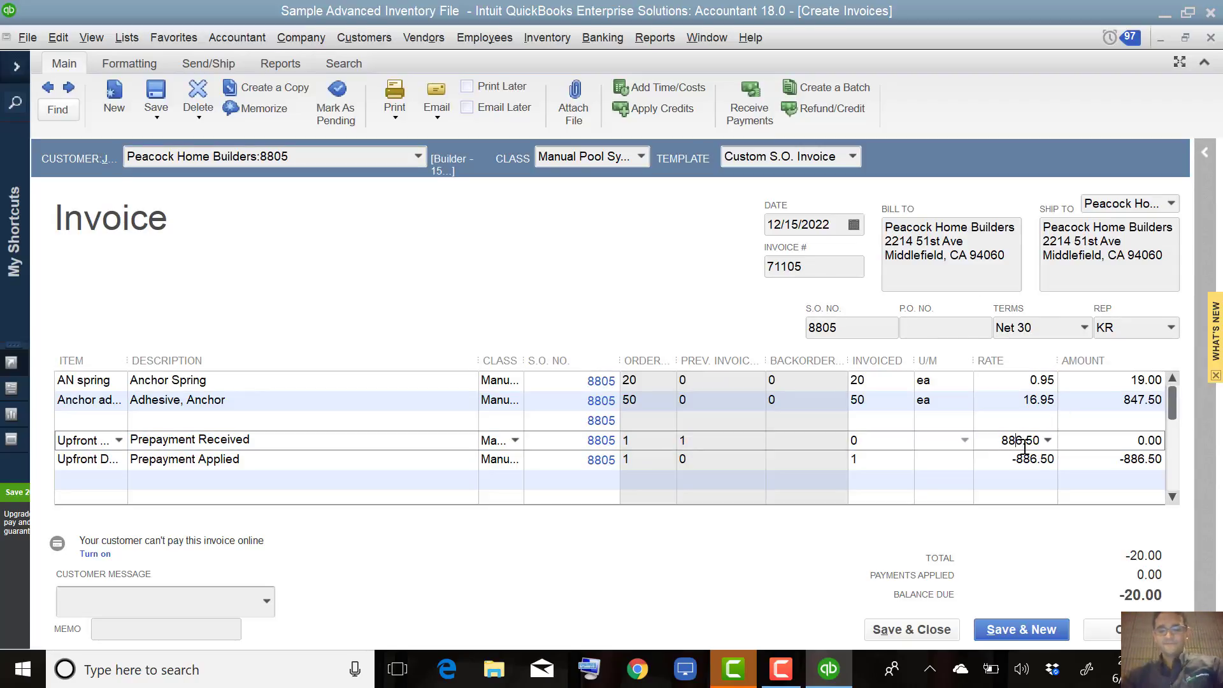
key(BackSpace)
text(6)
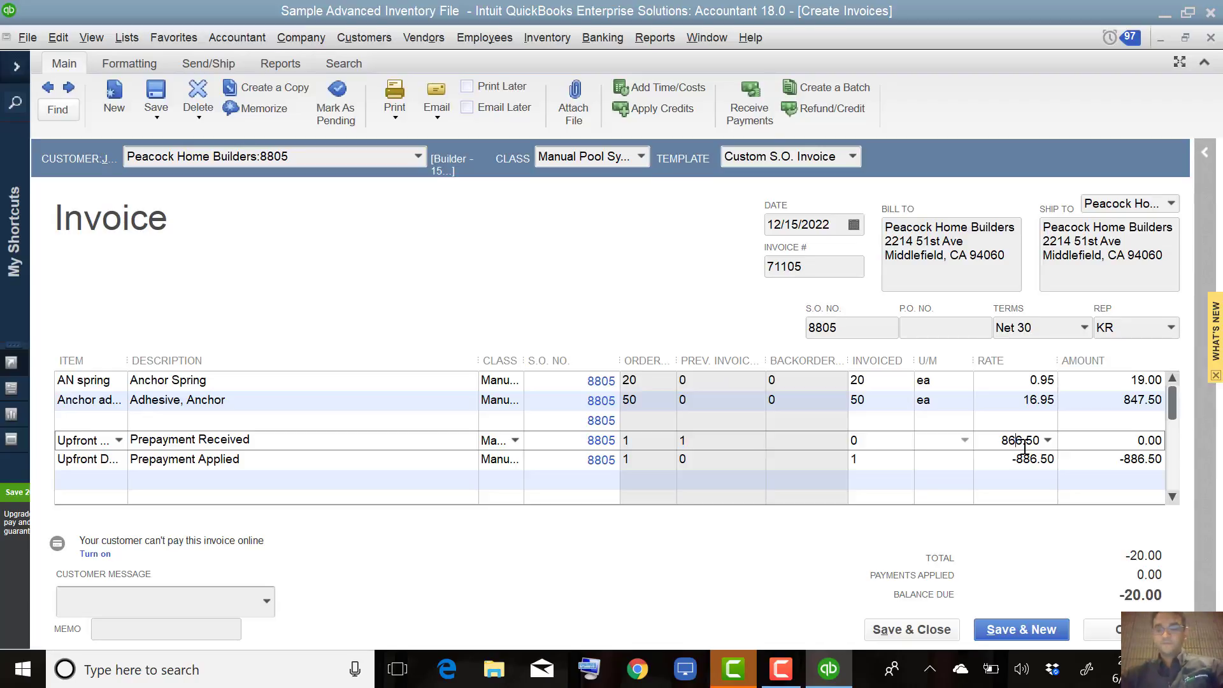
click(1036, 464)
click(644, 321)
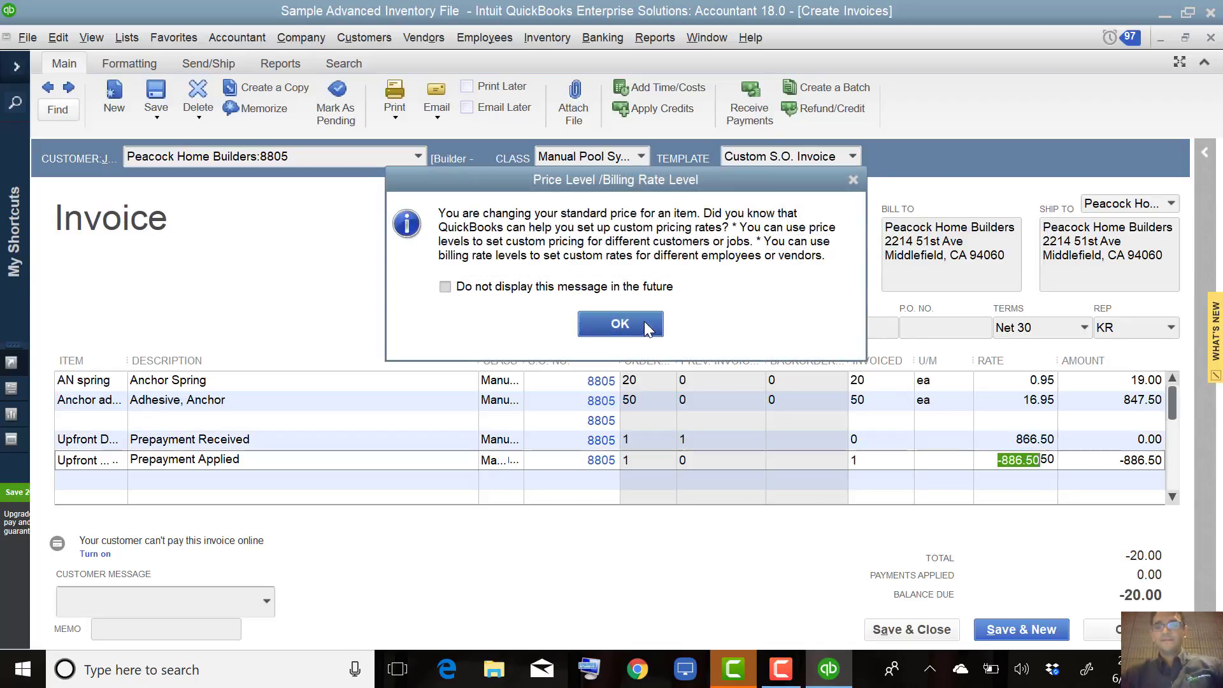
click(1019, 460)
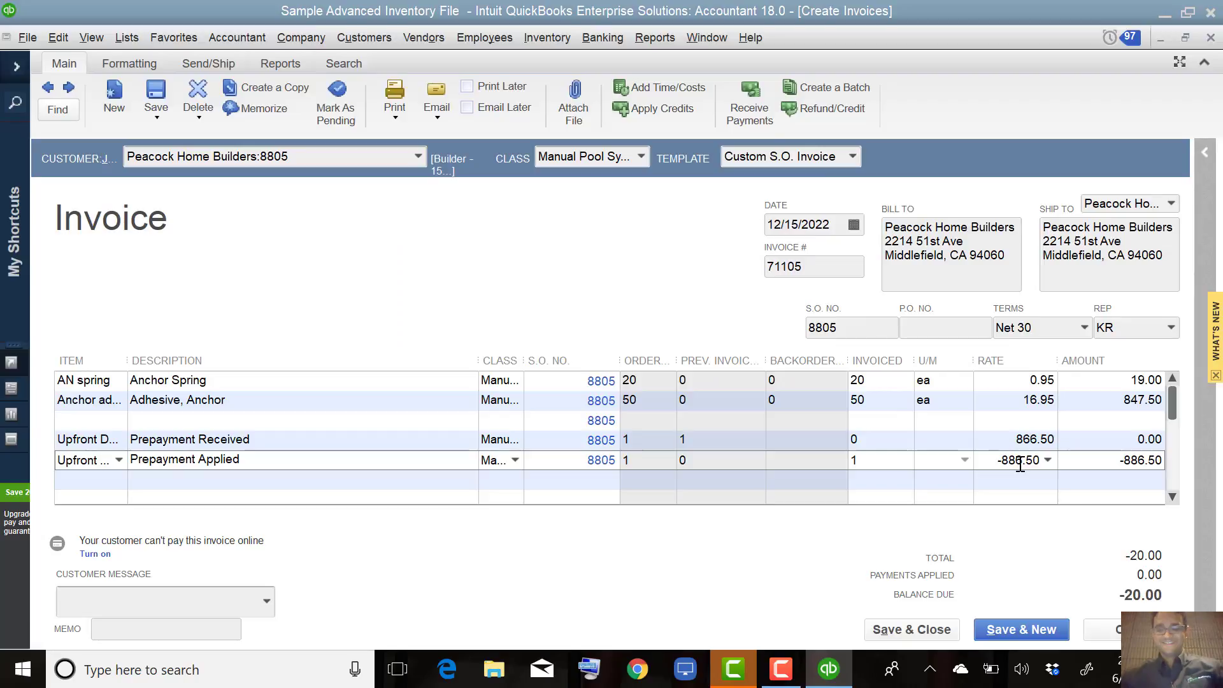
key(BackSpace)
text(6)
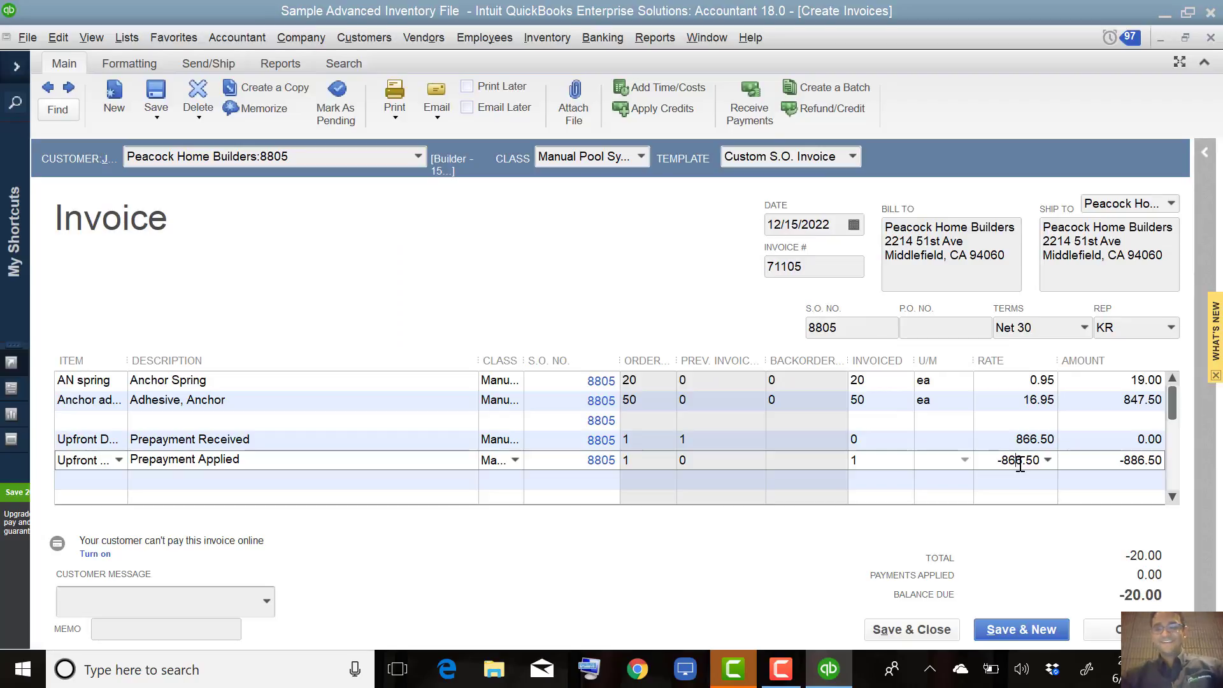
click(996, 428)
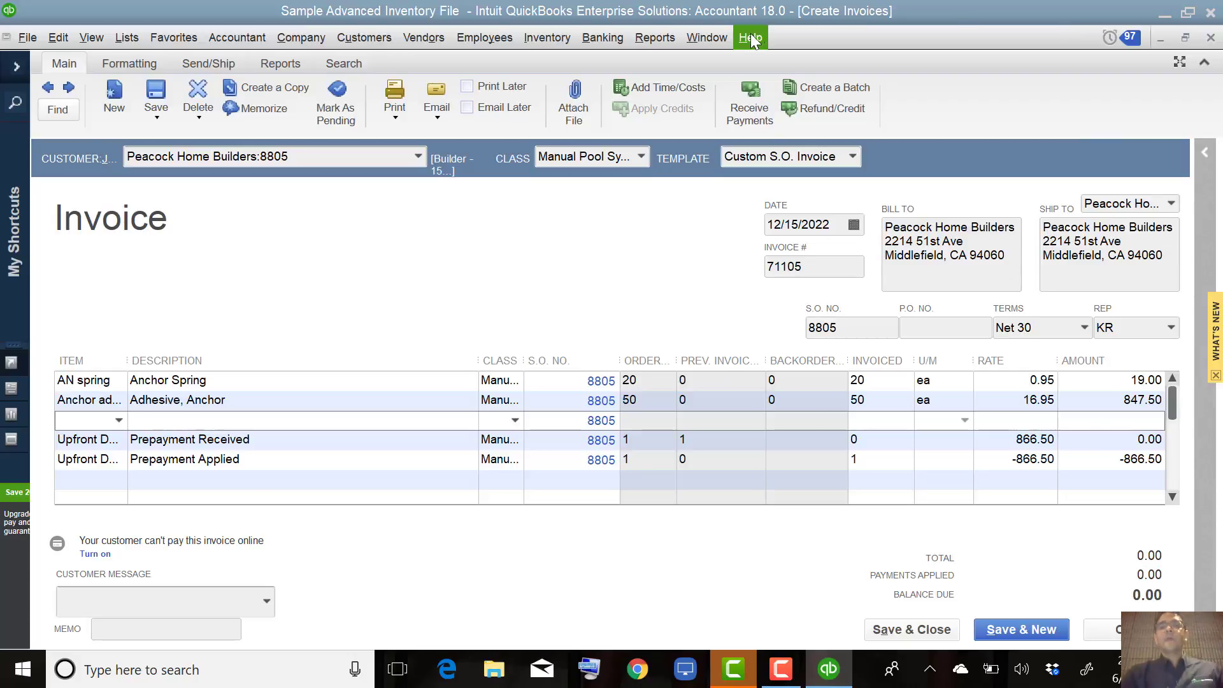
- Start a custom Transaction Detail report and set its date range to All
click(701, 39)
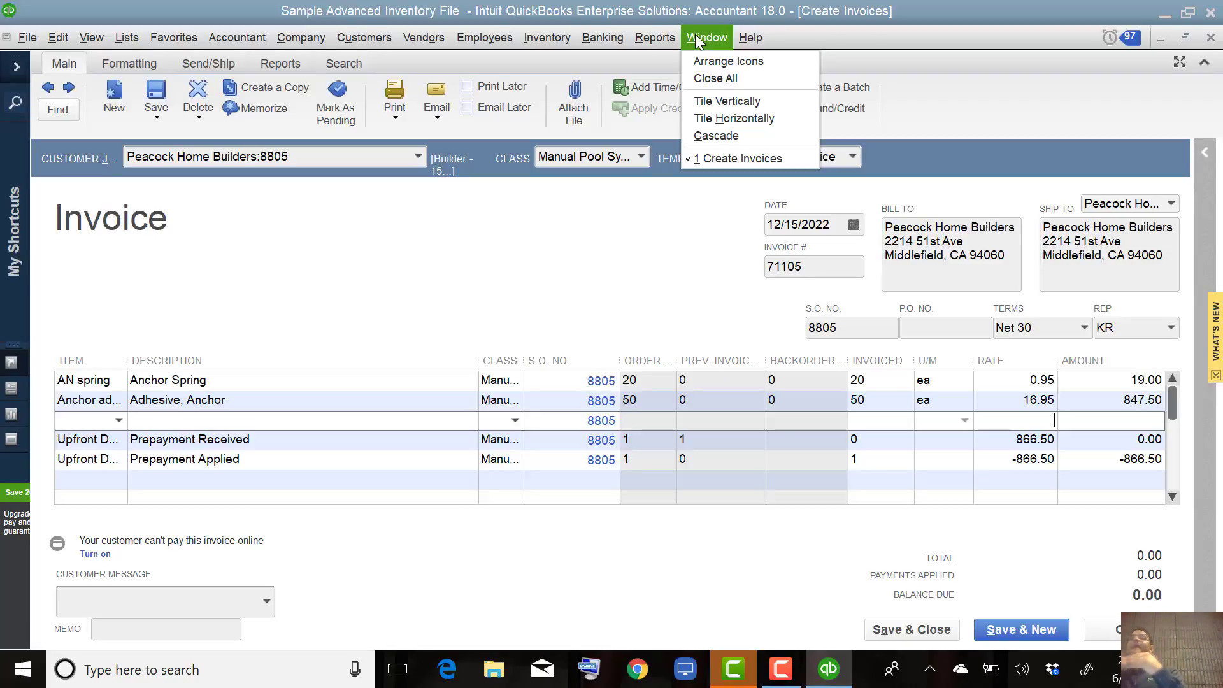
click(654, 38)
mouse_move(755, 488)
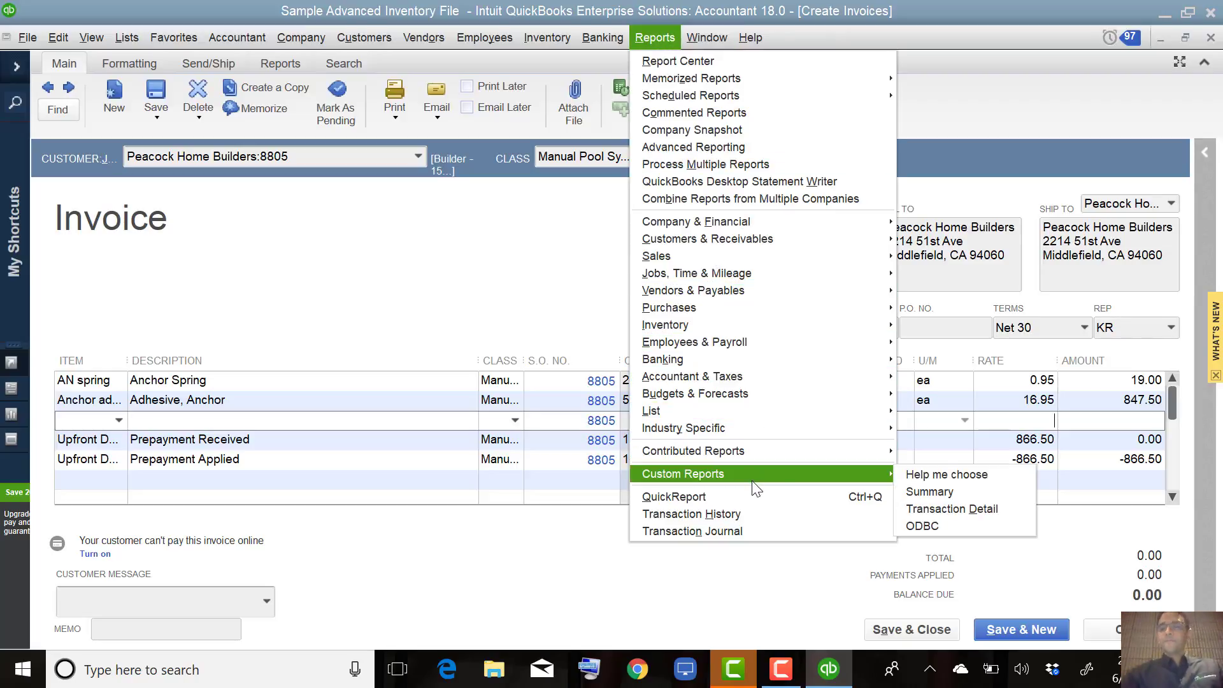
click(964, 510)
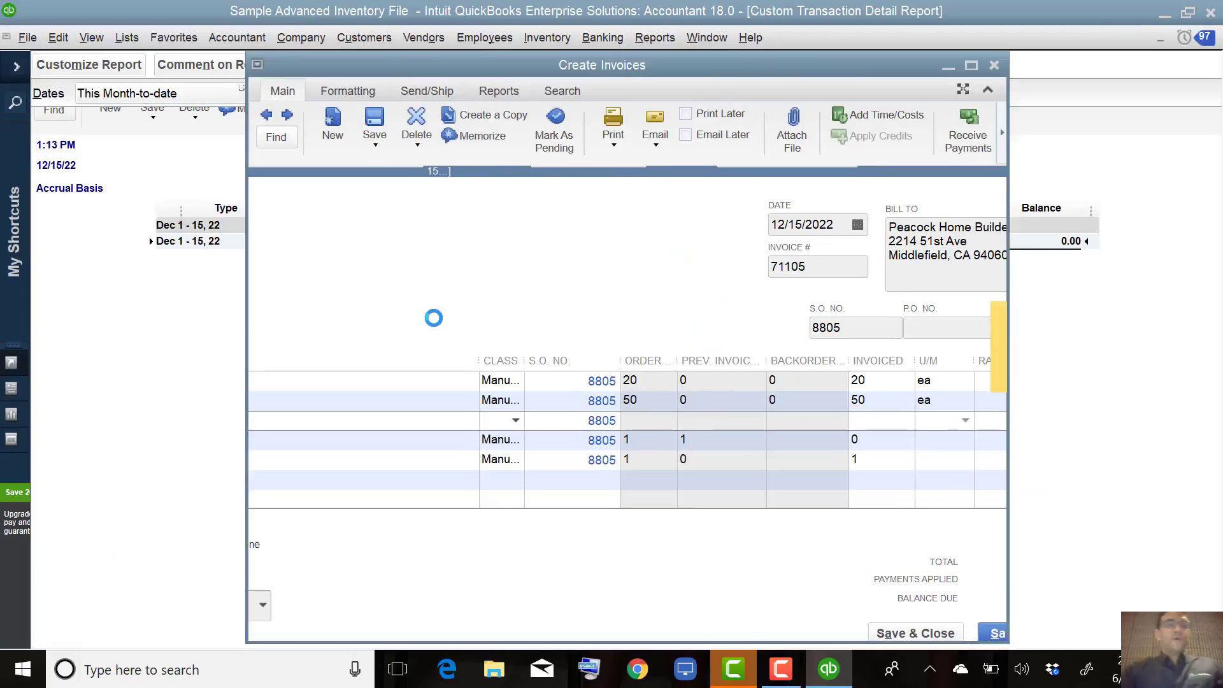
click(408, 153)
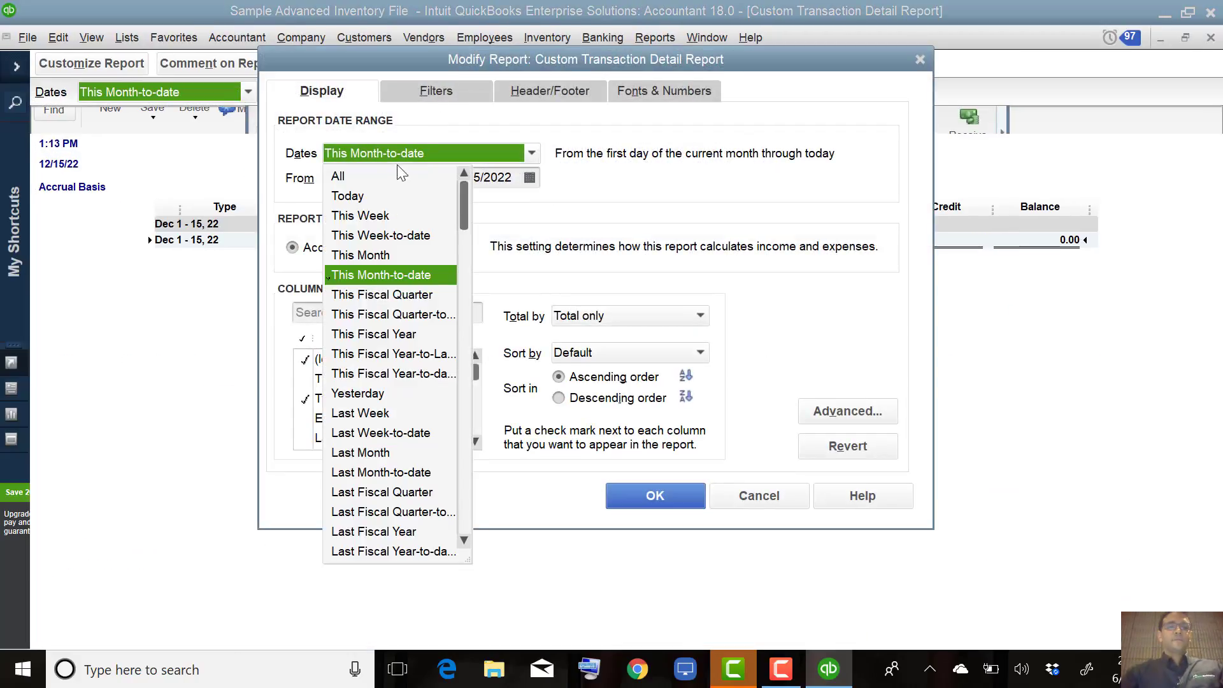
click(361, 177)
- Filter the report by Posting Status, set to Non-posting
click(454, 96)
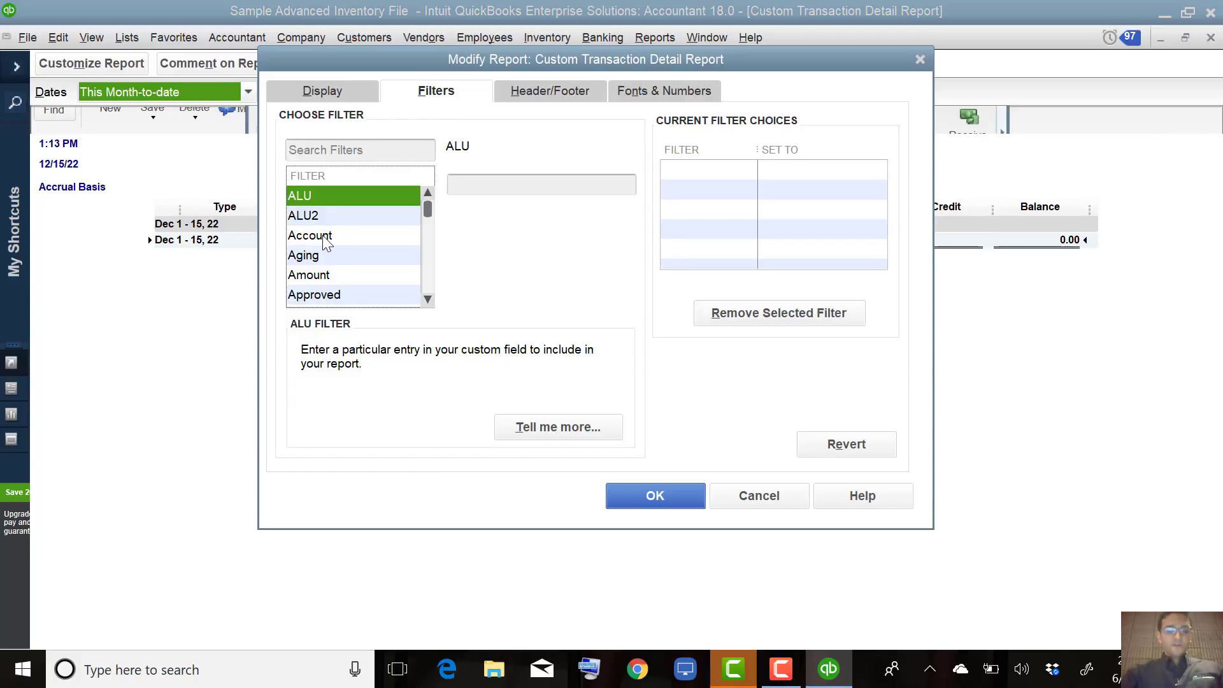
click(332, 236)
scroll(325, 236, down, 10)
click(323, 236)
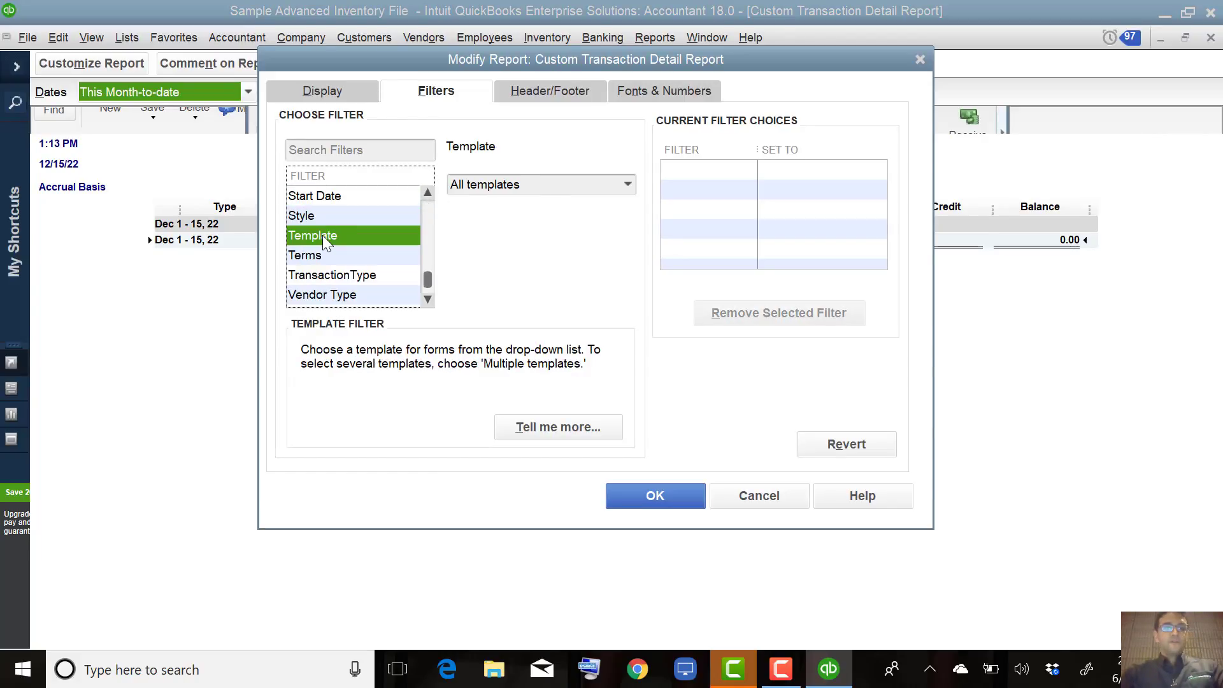
click(353, 278)
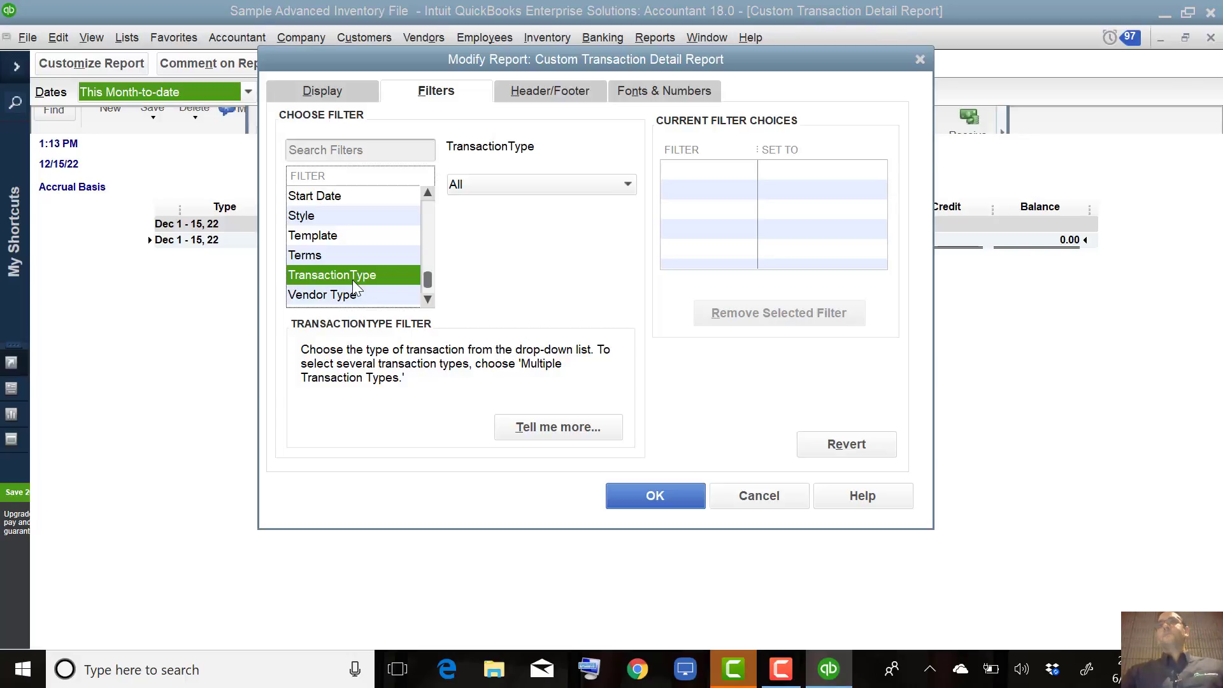
click(337, 221)
key(p)
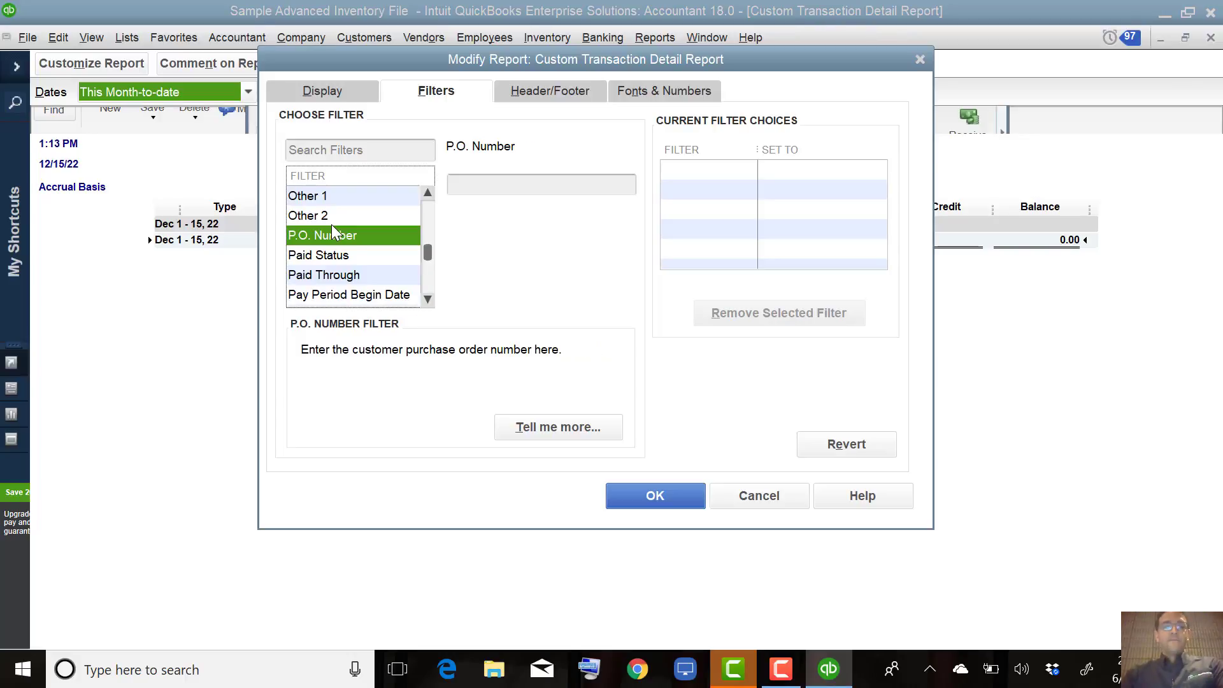
key(Down)
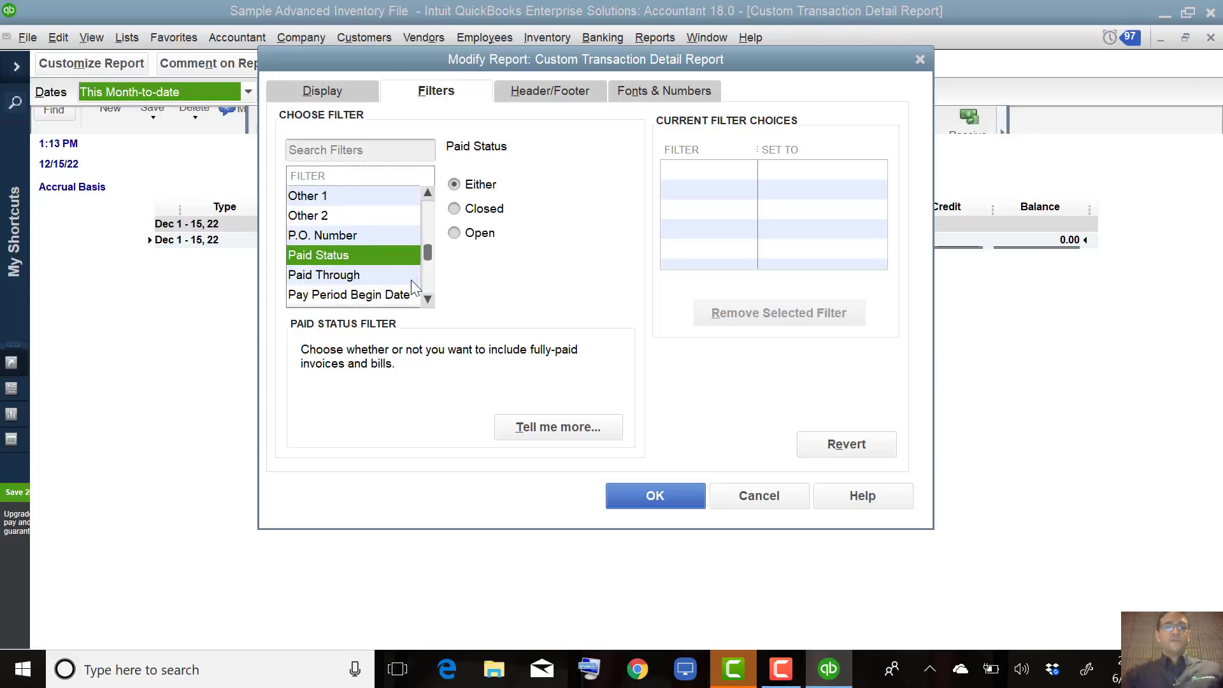
click(428, 281)
click(328, 255)
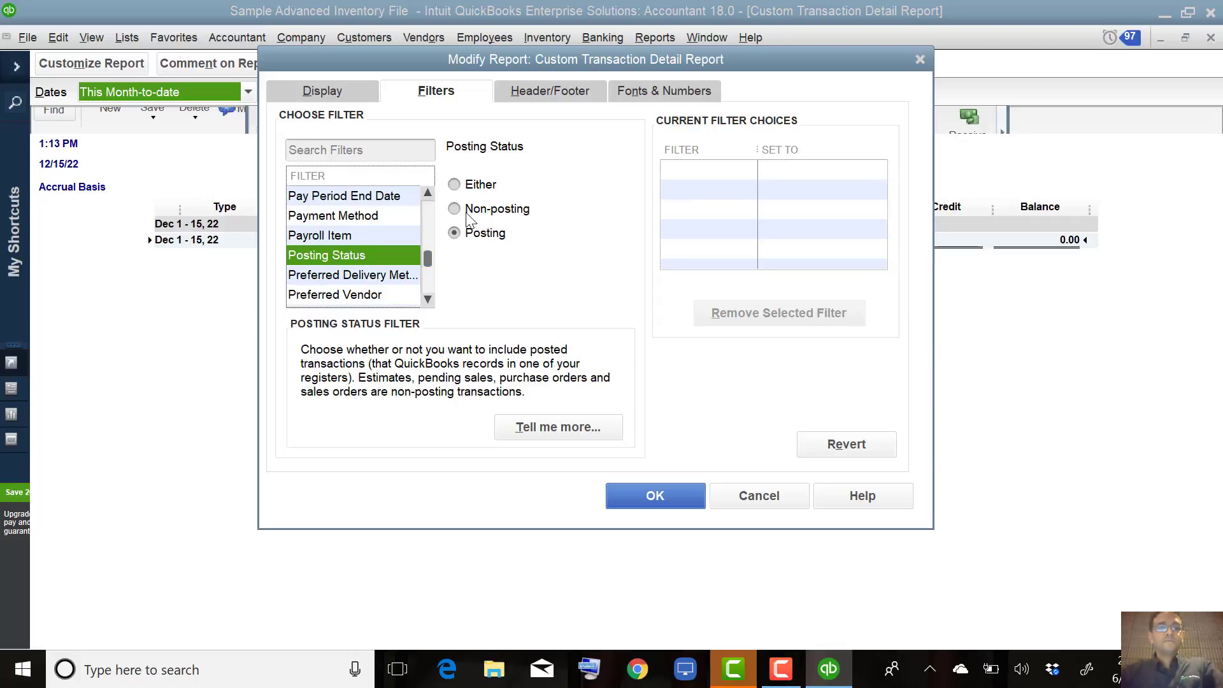
click(468, 214)
- Add a TransactionType filter to the report, set to Sales Order
click(351, 144)
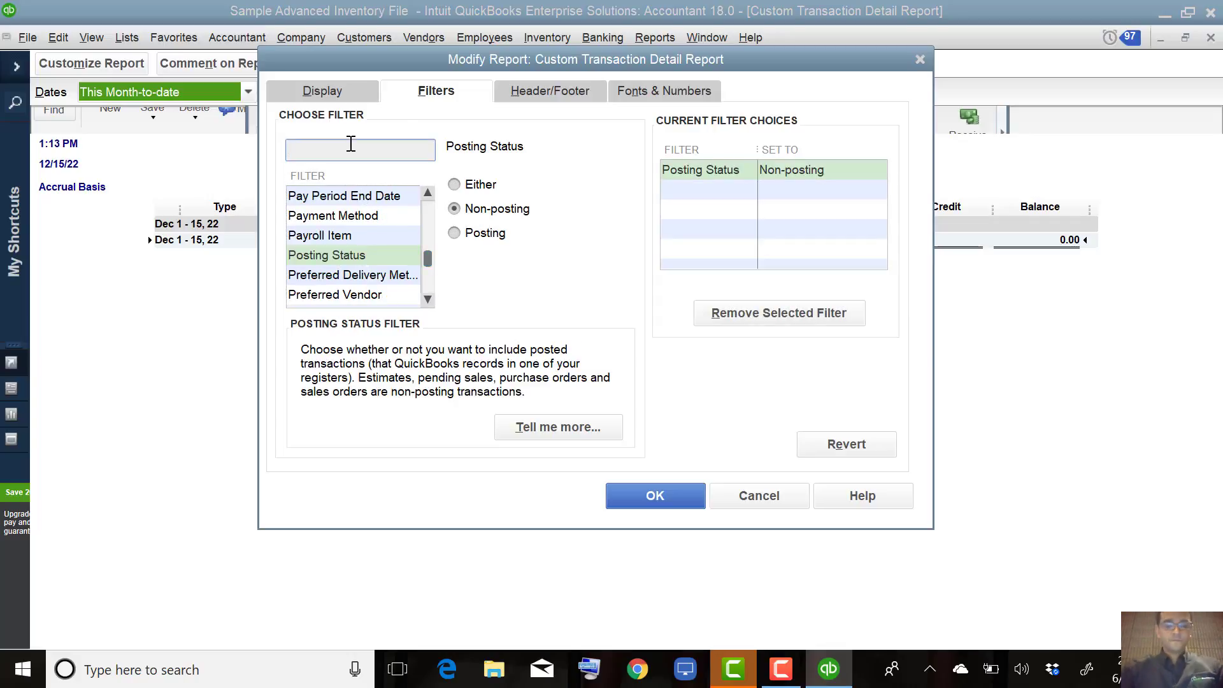
text(tran)
click(495, 186)
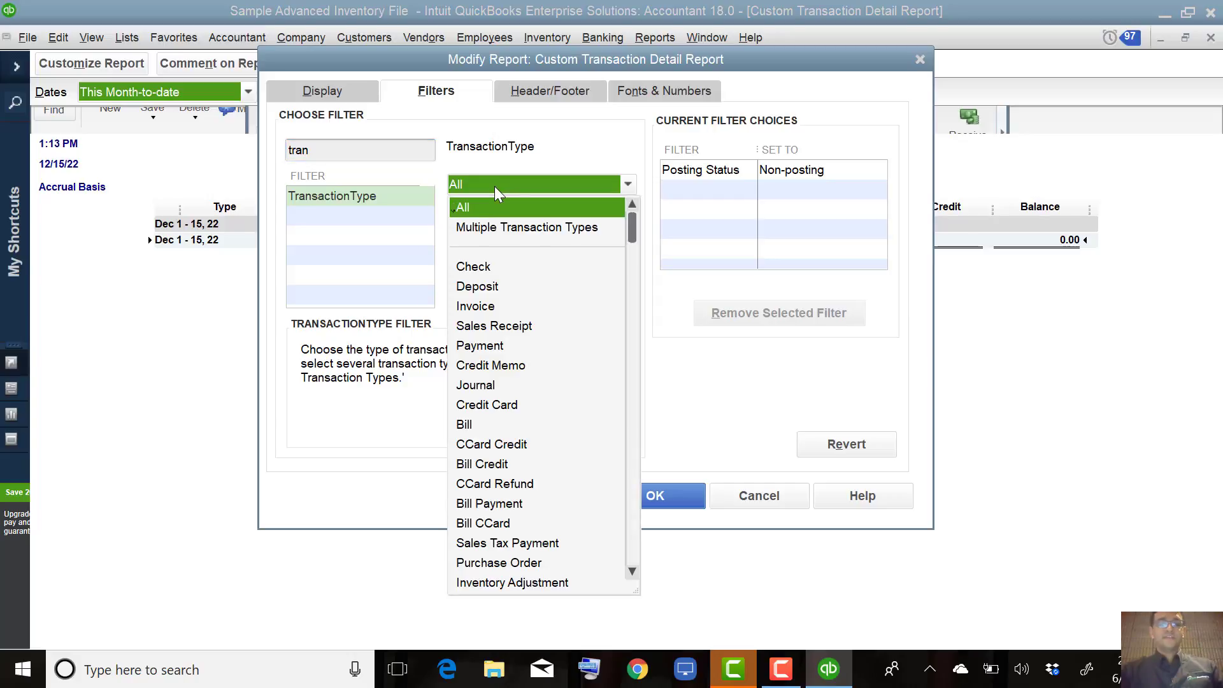
scroll(519, 569, down, 2)
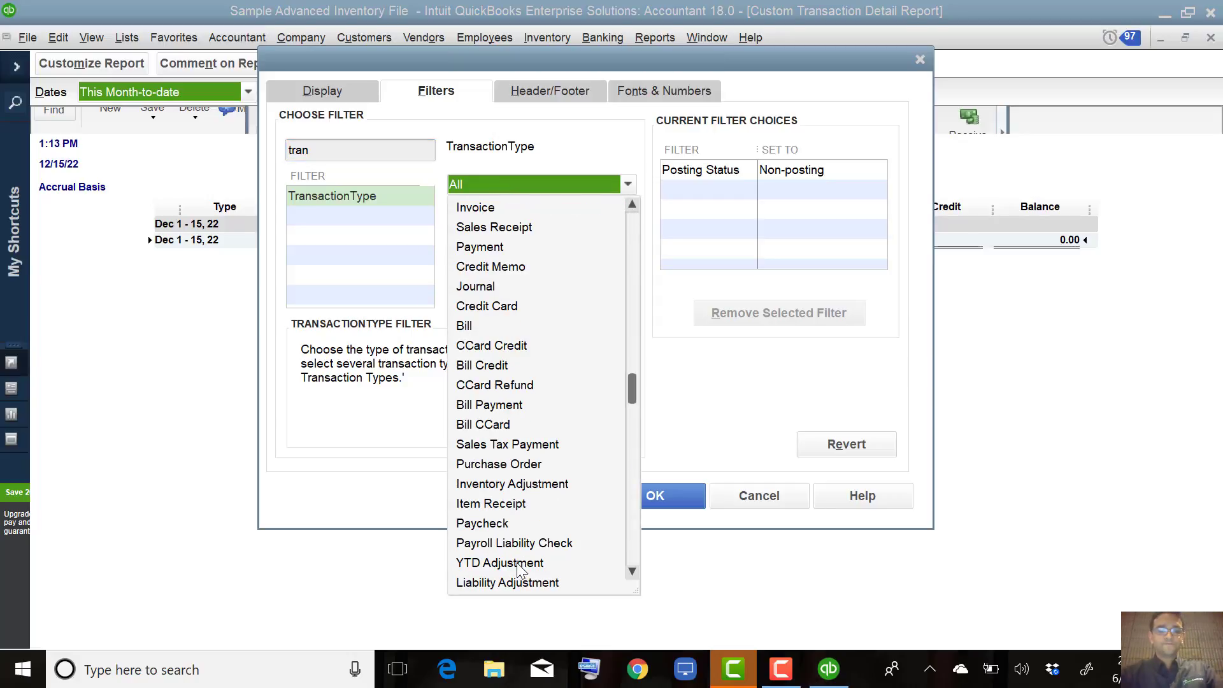
scroll(512, 490, down, 2)
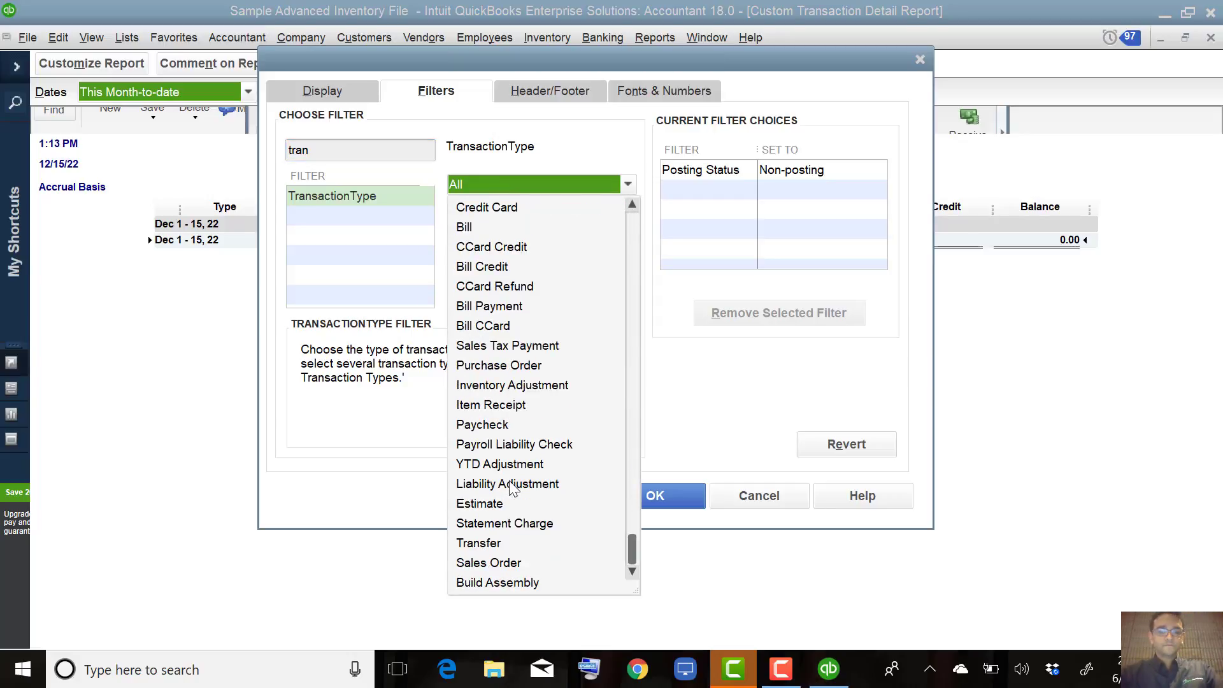
click(488, 564)
- Add a Paid Status filter to the report, set to Open
double_click(345, 153)
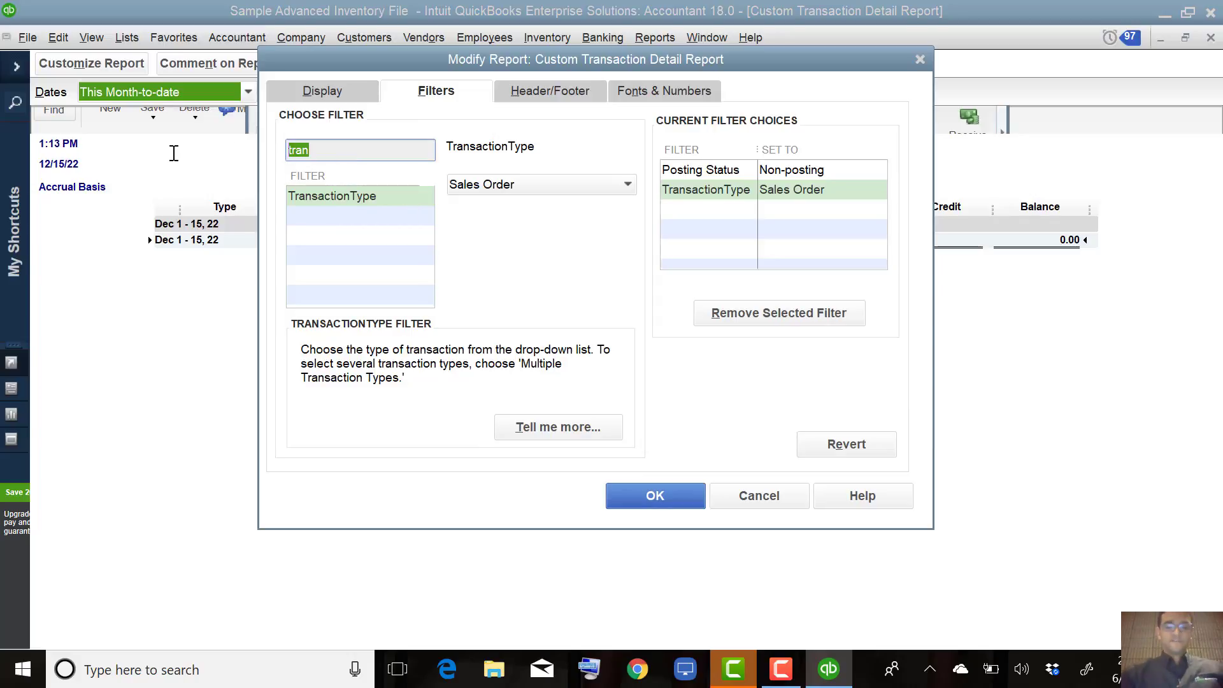
text(pai)
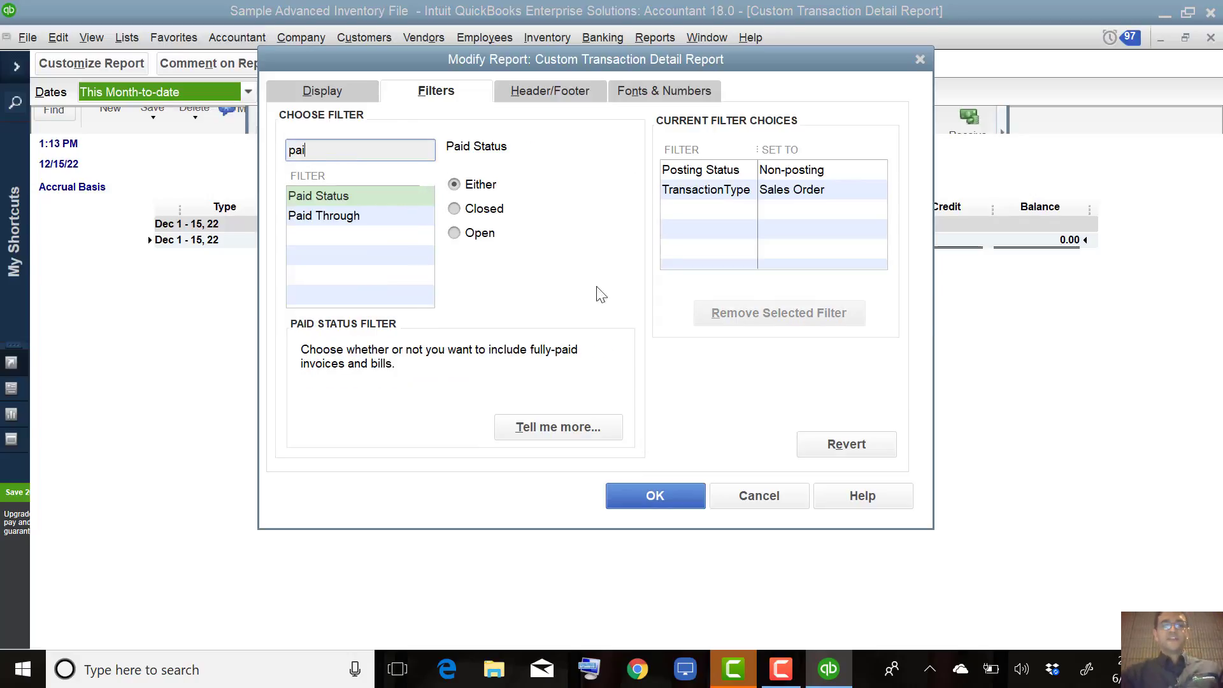
click(482, 243)
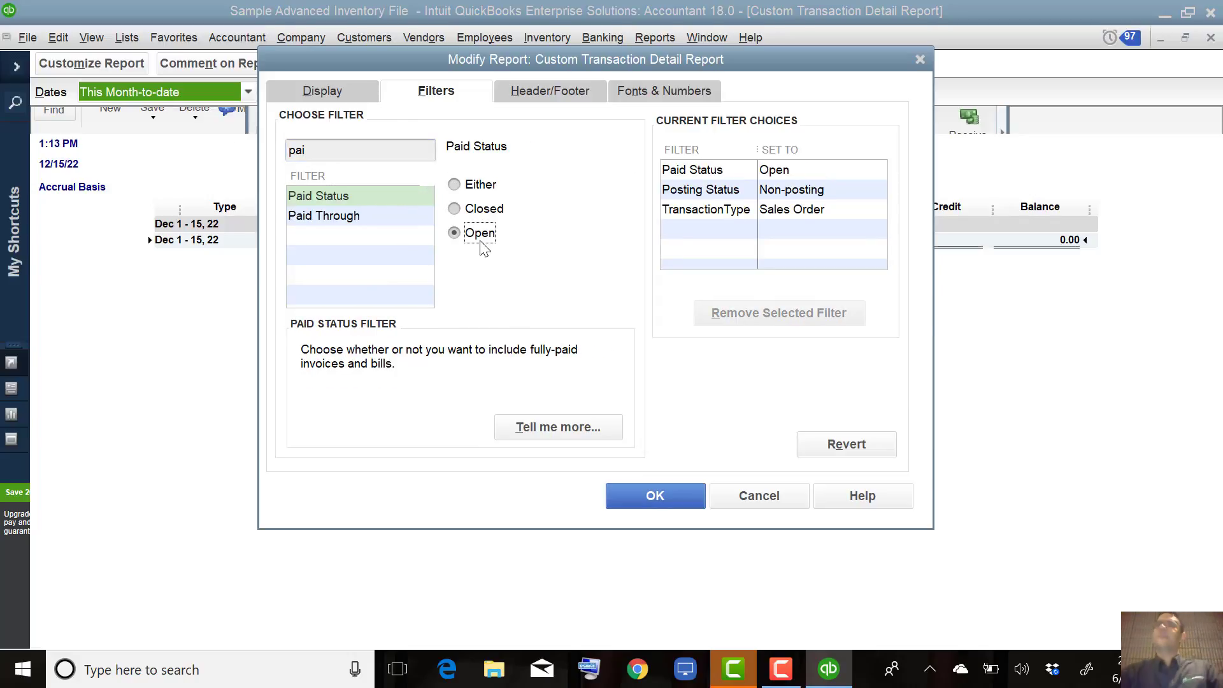
- Add a Detail Level filter set to All except summary and apply the filters to the report
double_click(334, 151)
text(det)
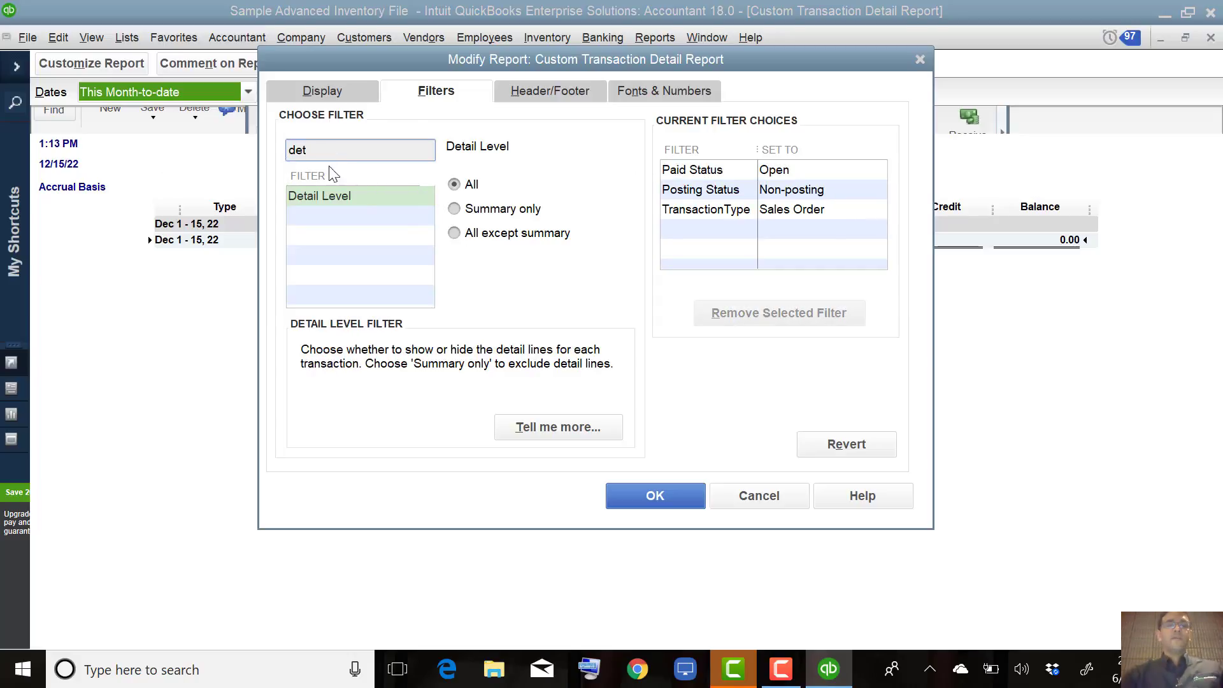
click(491, 234)
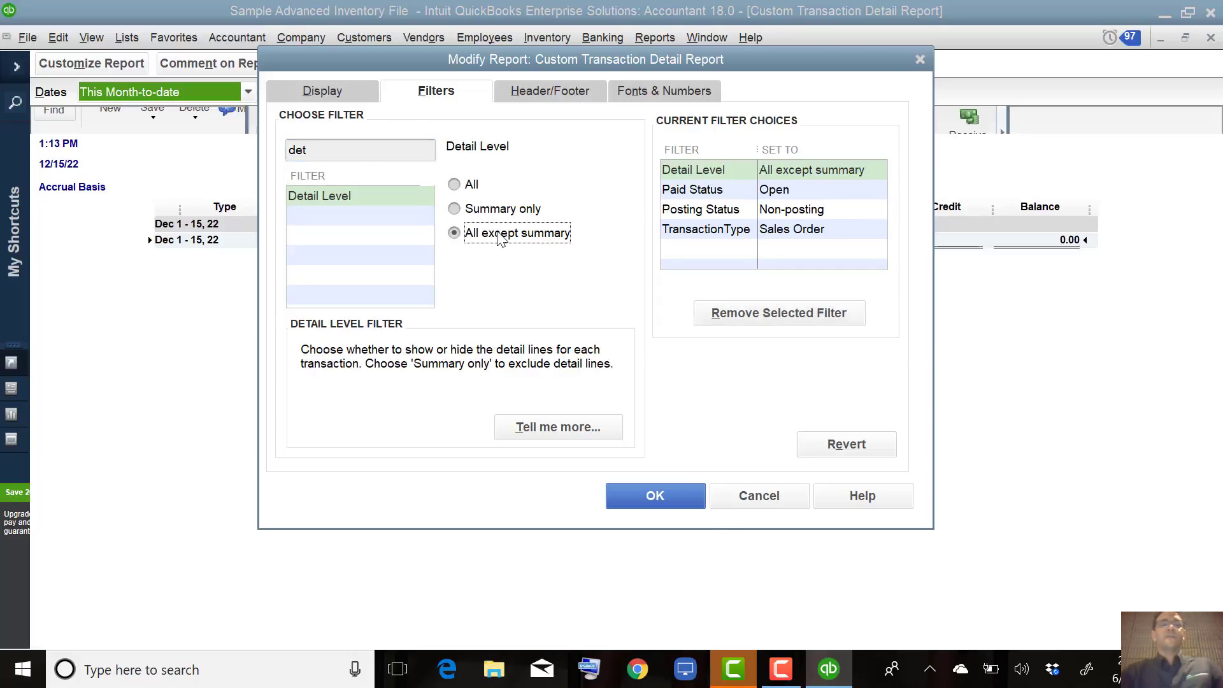
click(652, 497)
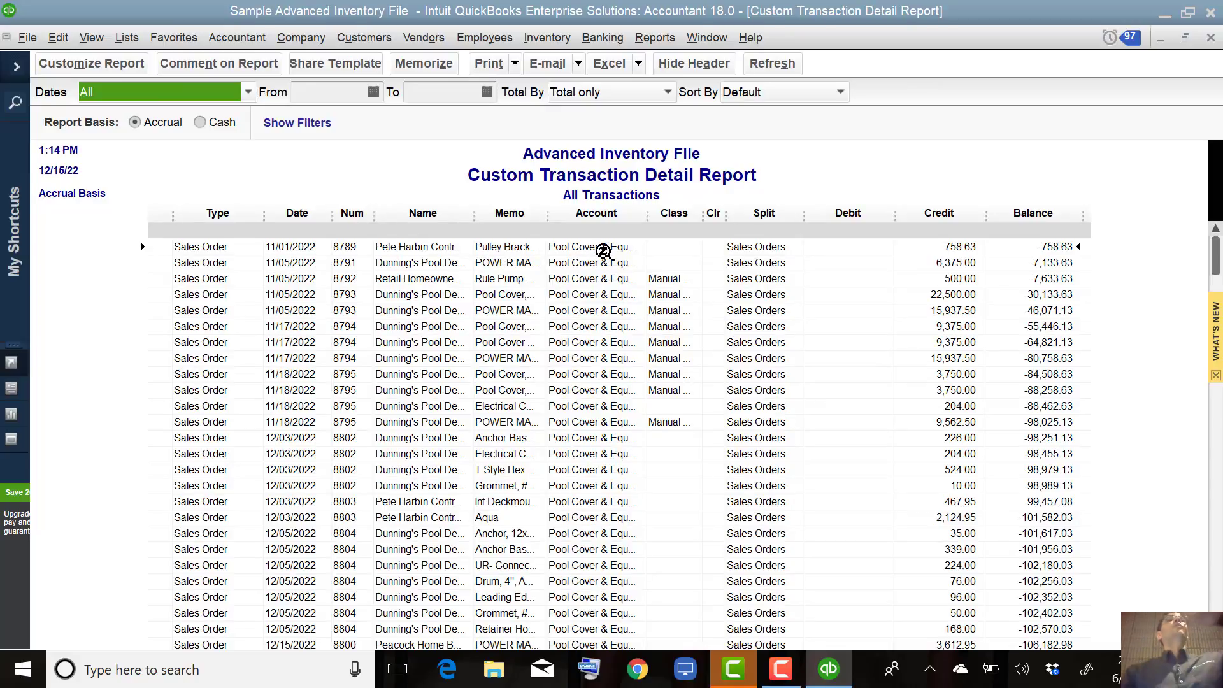
- Set the report's date range from 10/01/2022 to 10/31/2022
click(334, 94)
text(100)
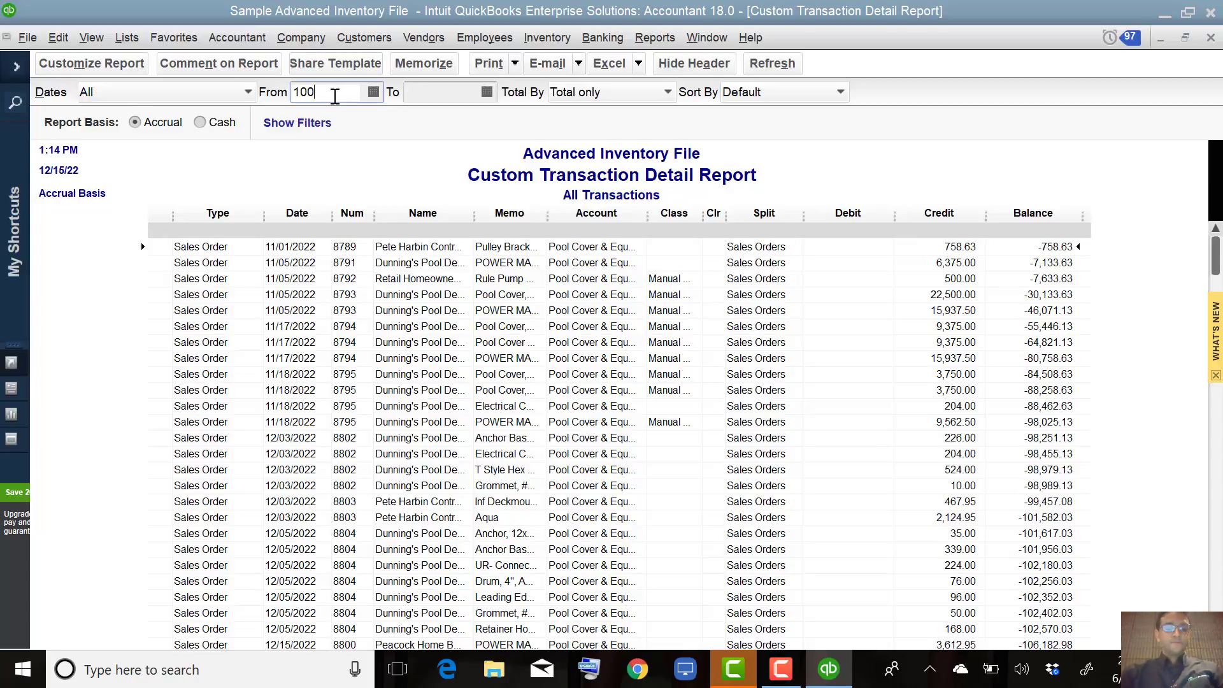
text(12022)
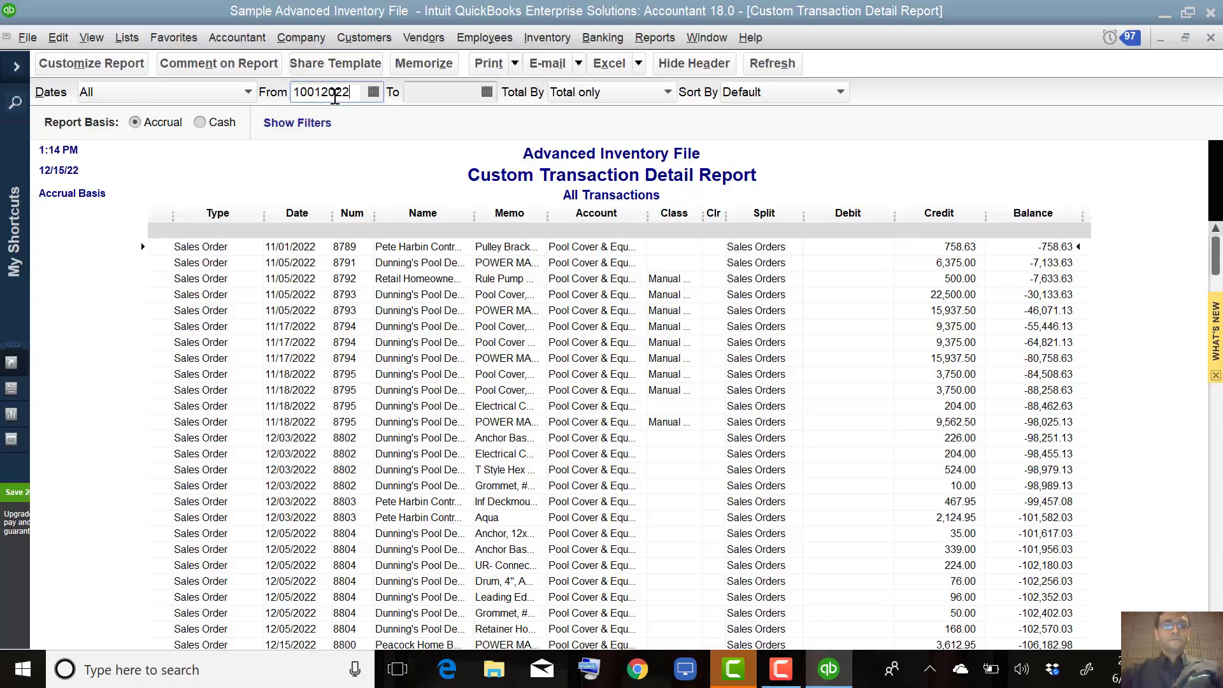
key(Tab)
text(10)
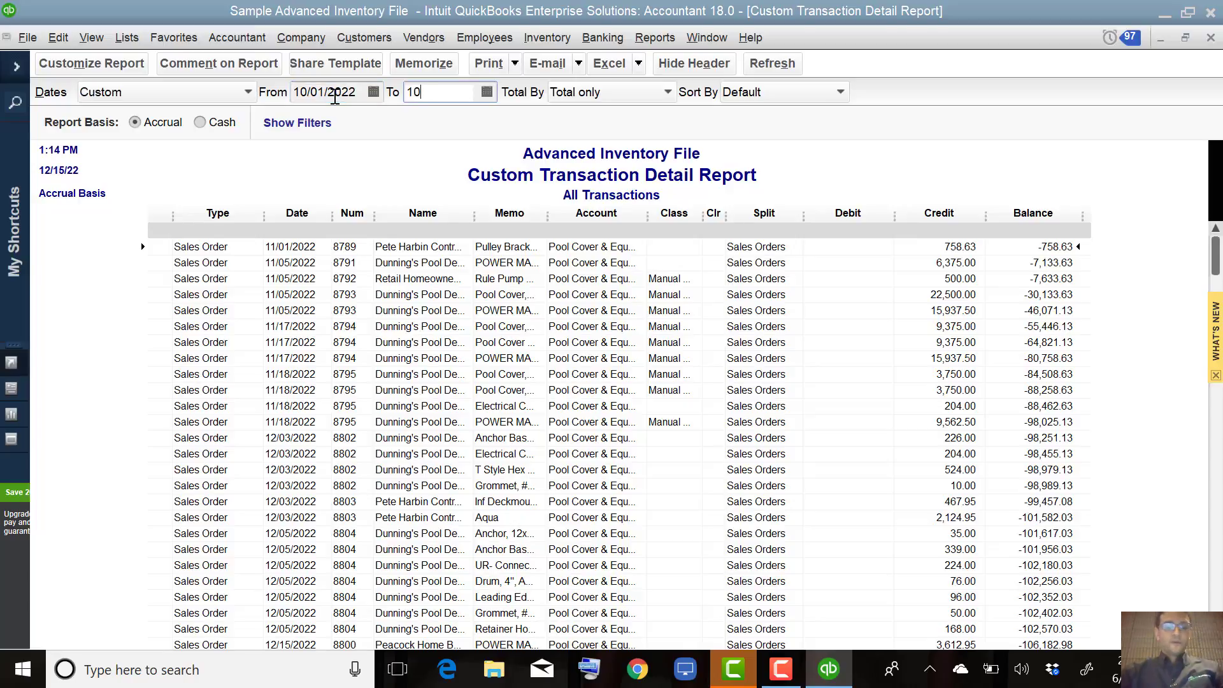
text(312012022)
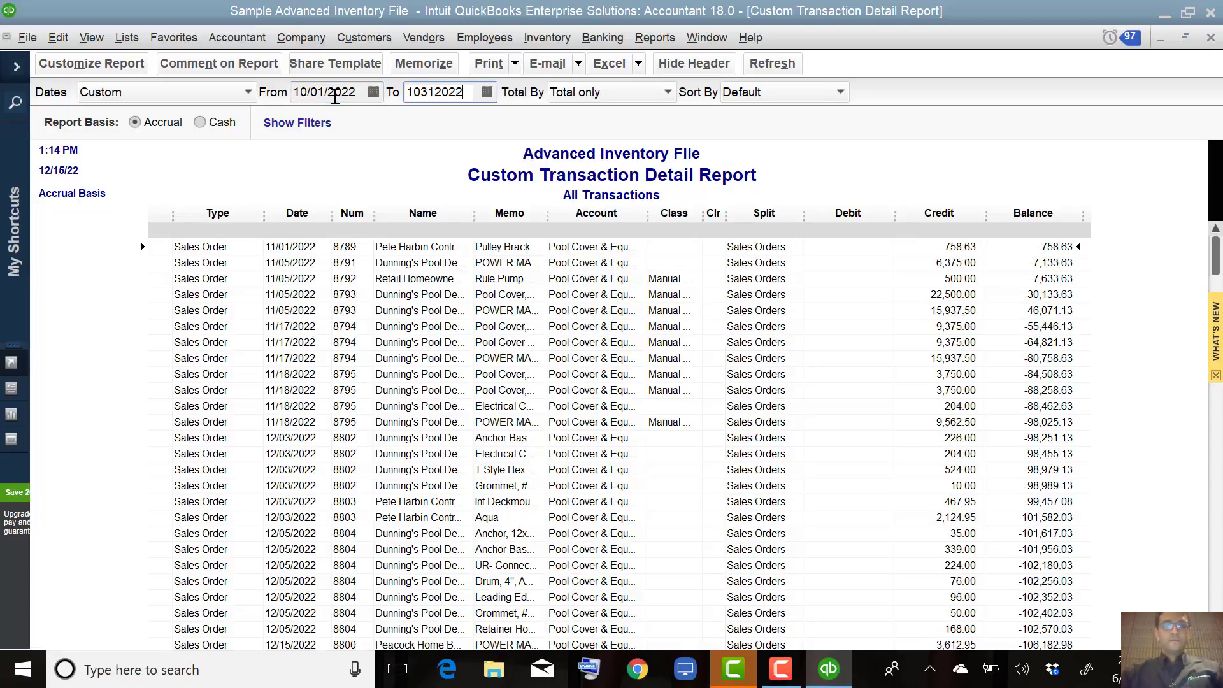
key(Tab)
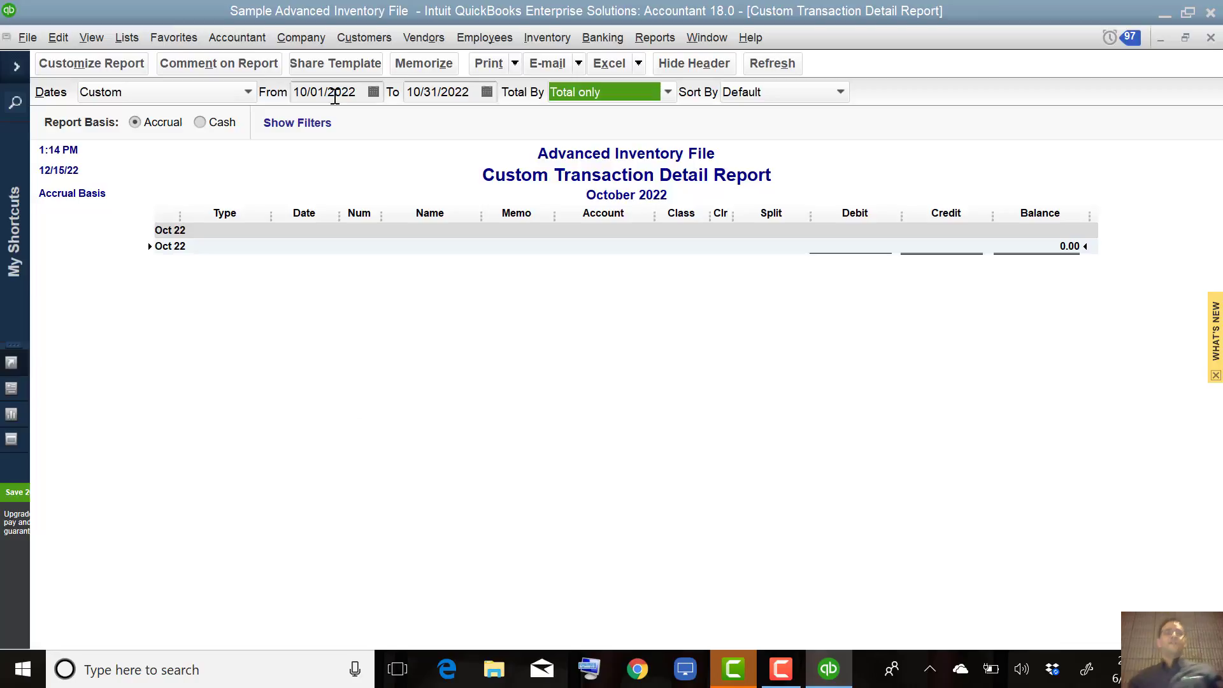
- Open the sales order form and try to find the customer's order by its S.O. number
click(362, 39)
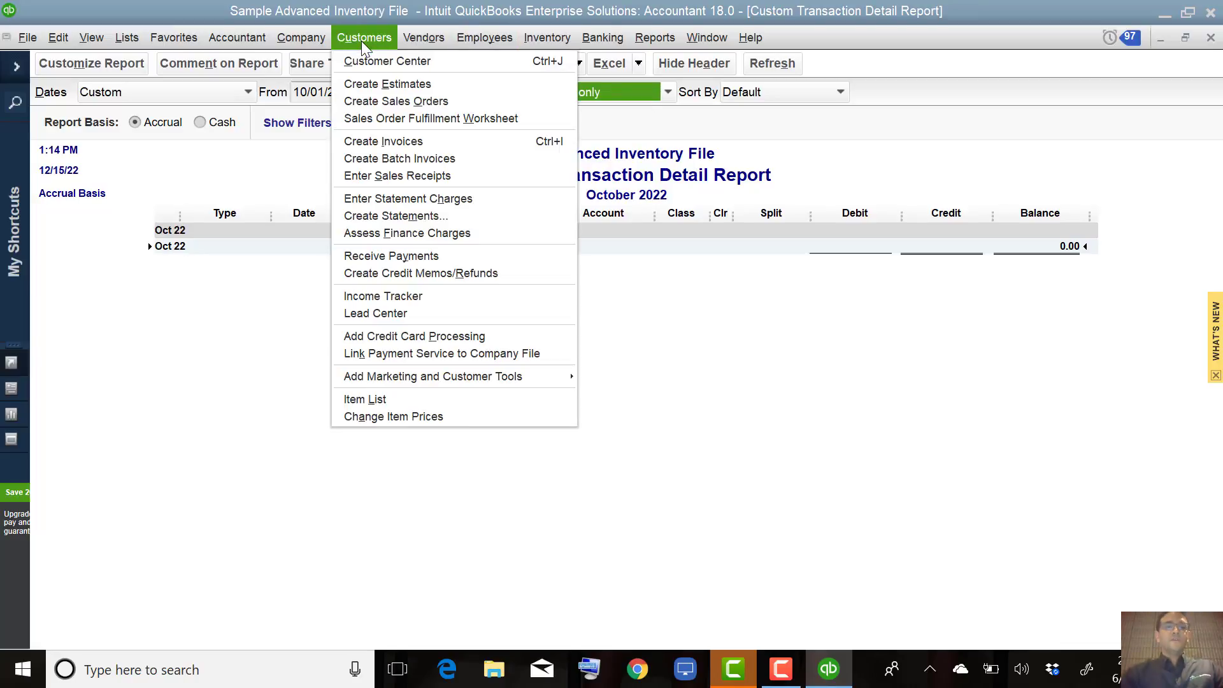
click(401, 100)
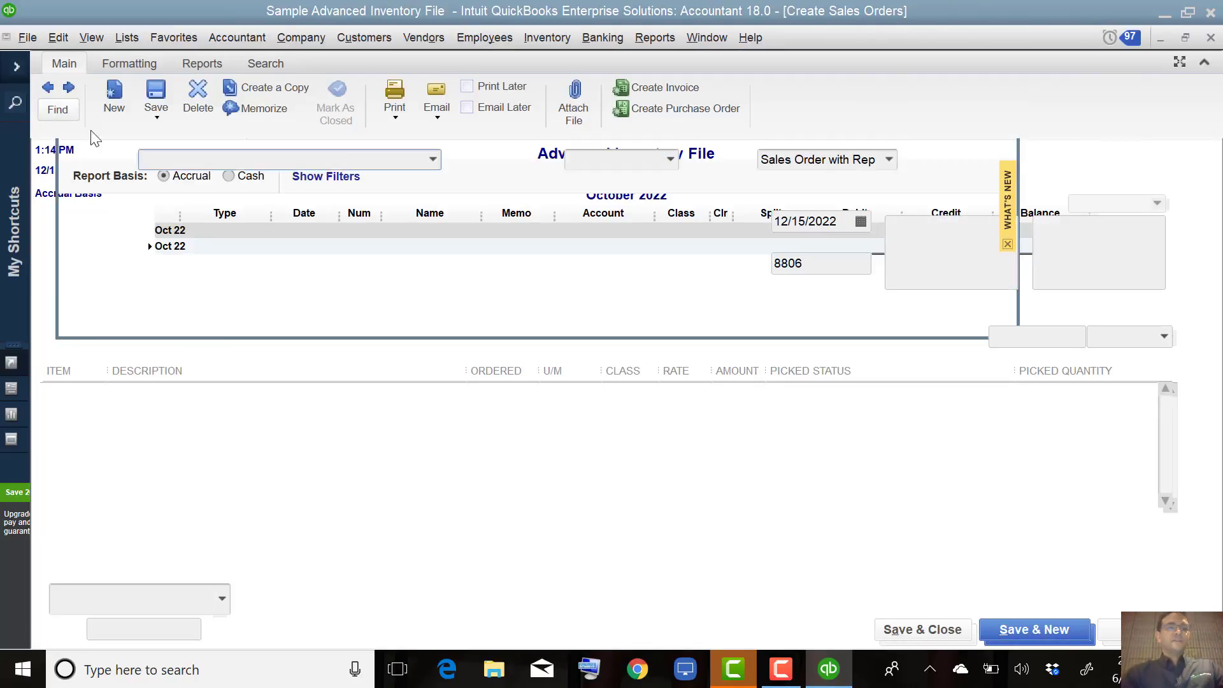
click(49, 109)
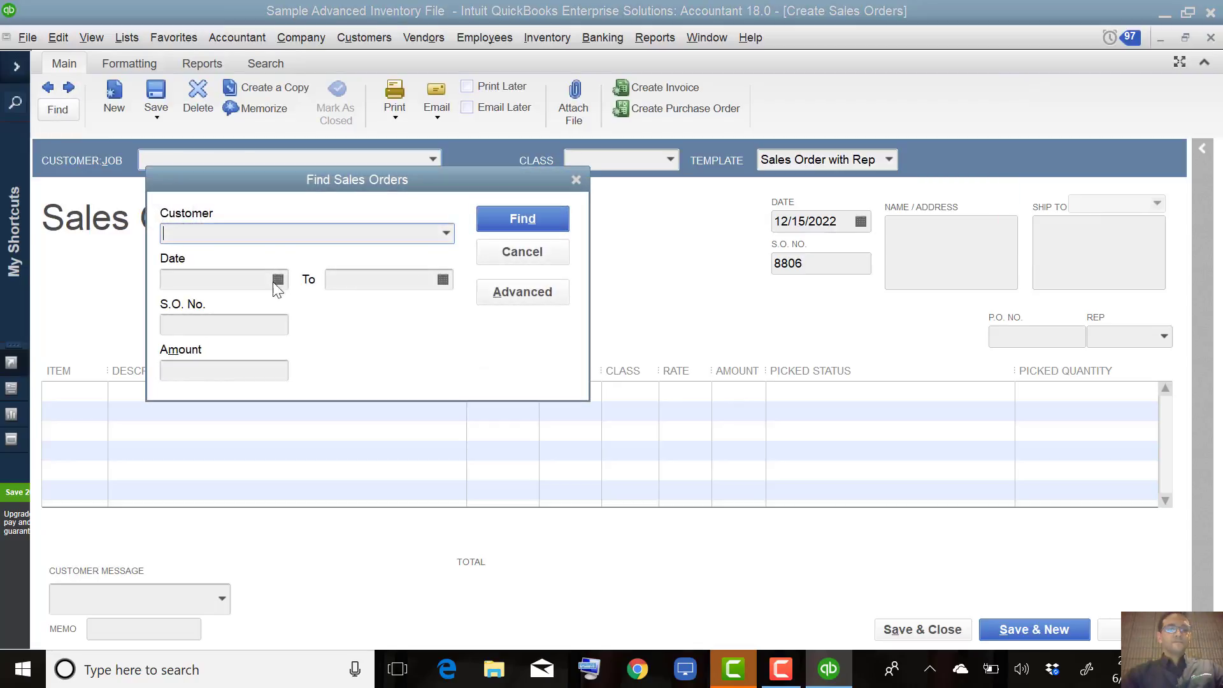
click(215, 324)
text(80)
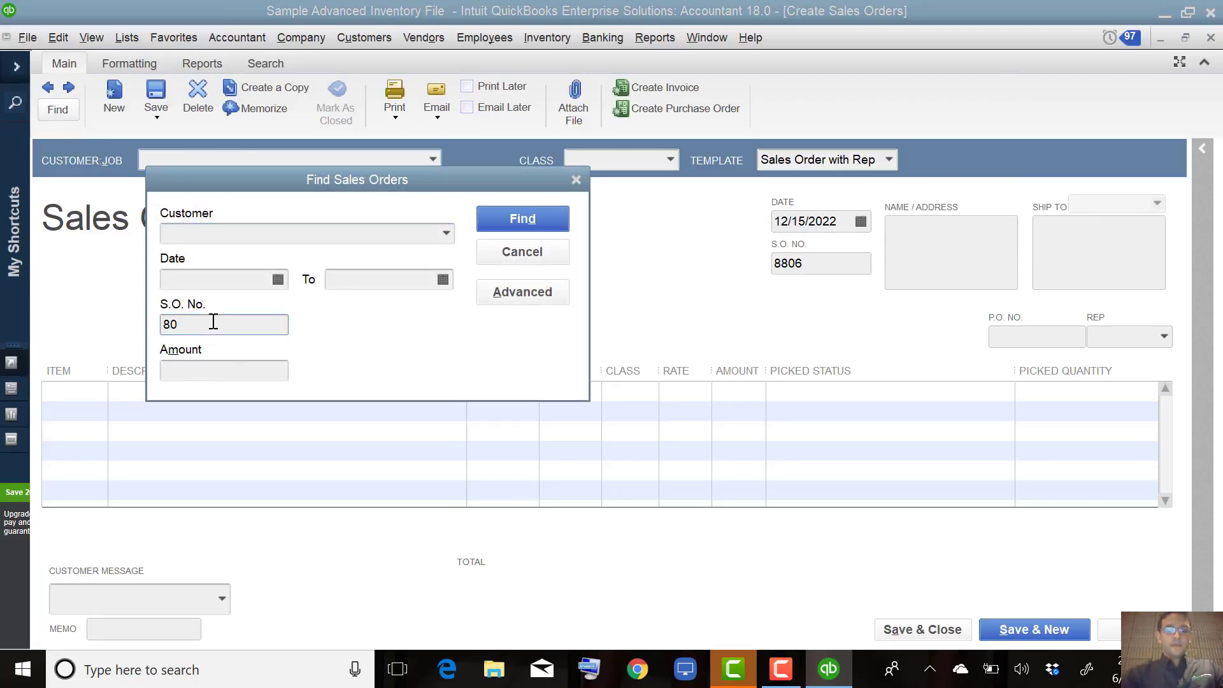
text(88)
key(Return)
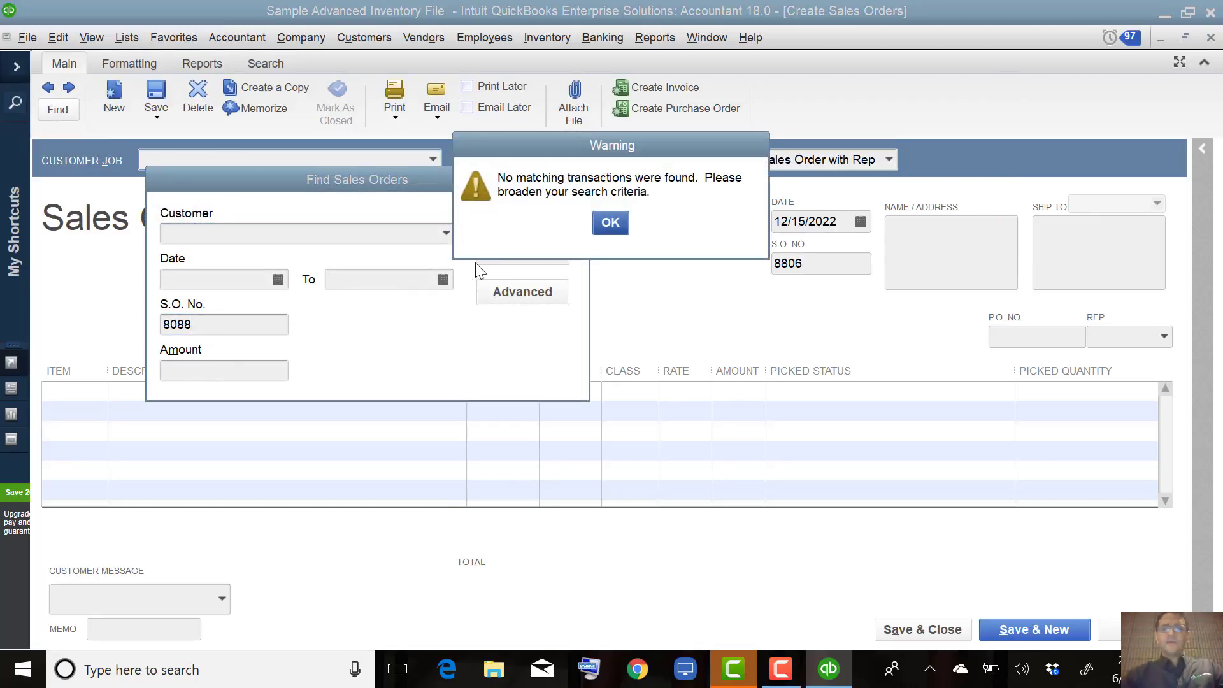
click(610, 222)
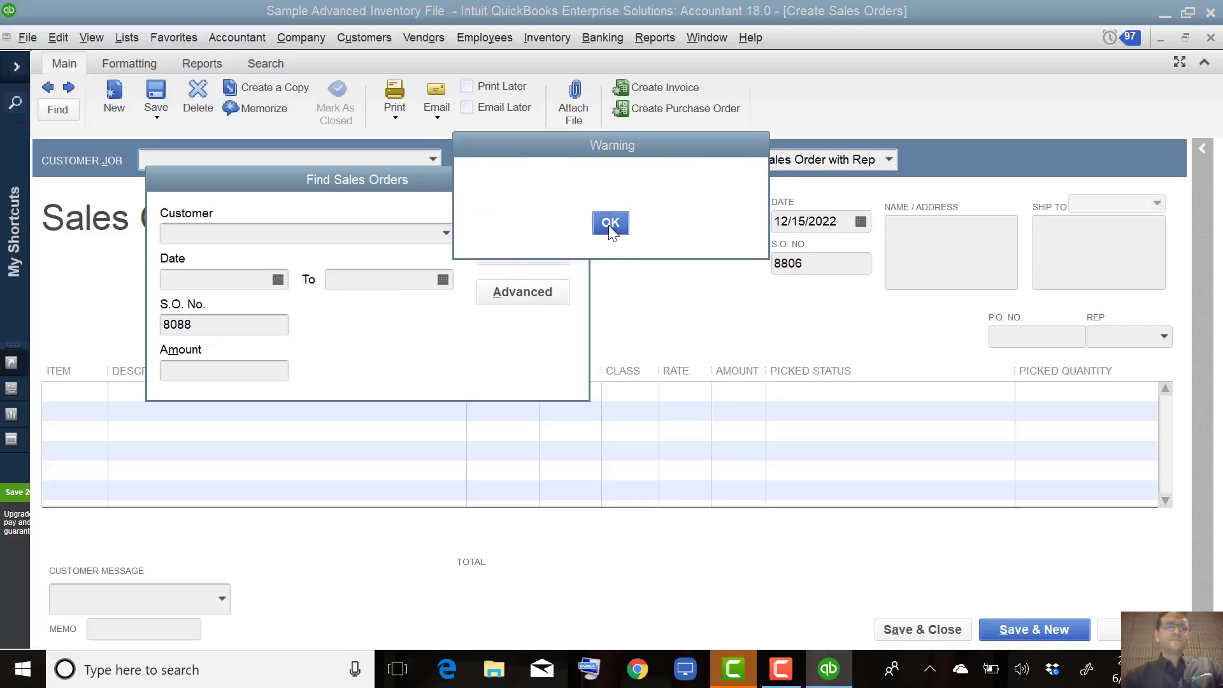
- Correct the S.O. number in the search and open the Peacock Home Builders sales order
click(227, 326)
key(BackSpace)
text(5)
key(Return)
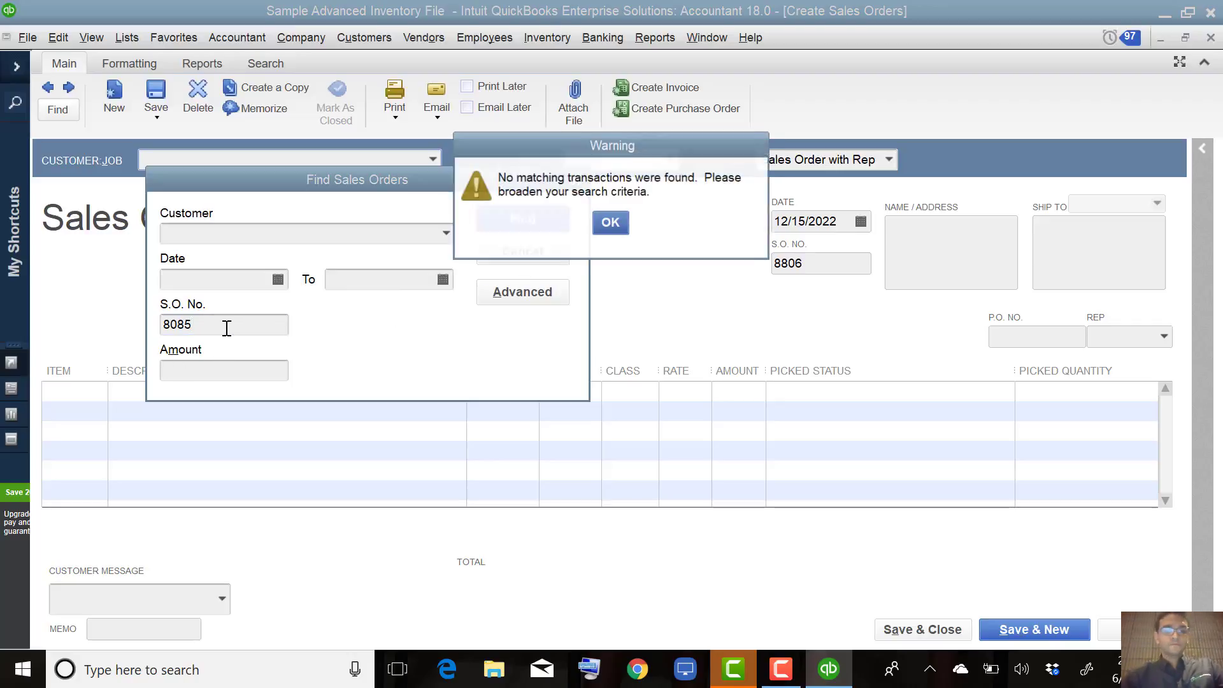
key(Return)
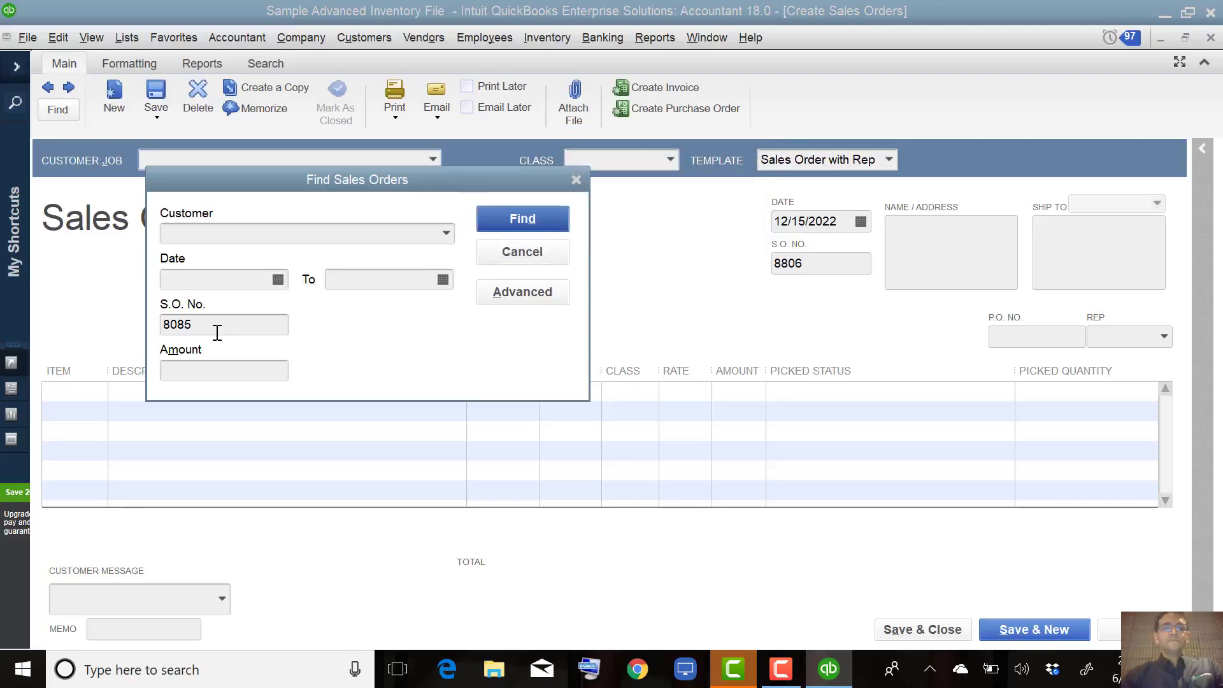
text(8805)
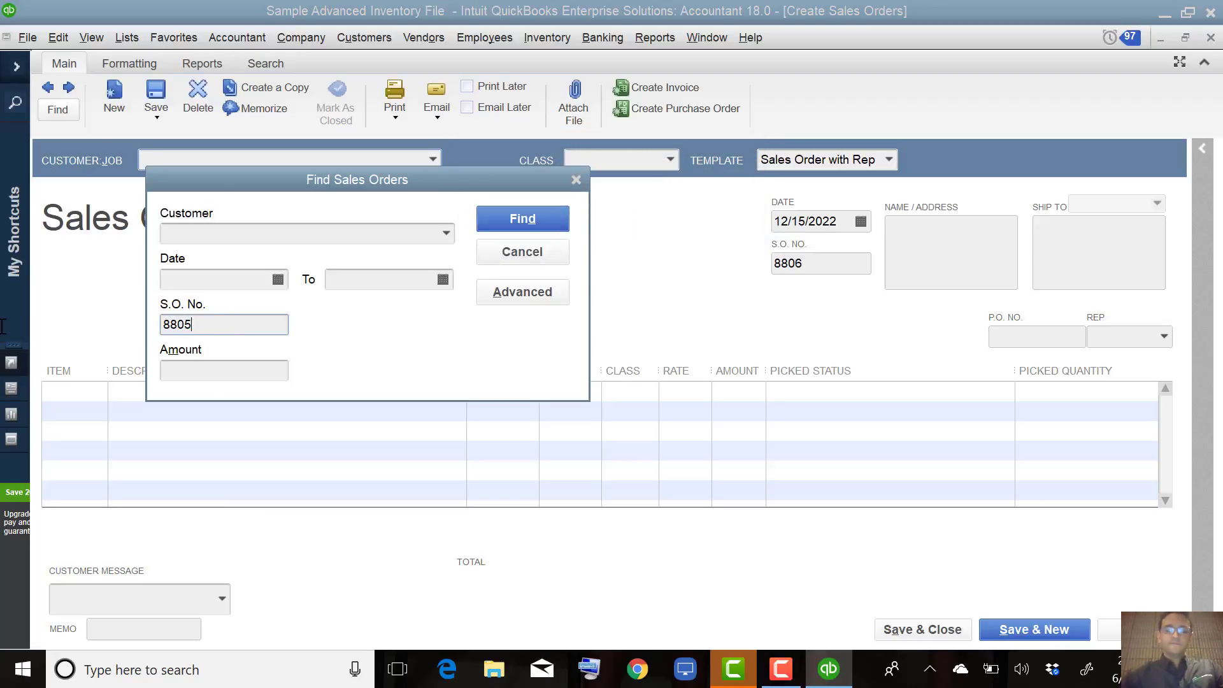
key(Return)
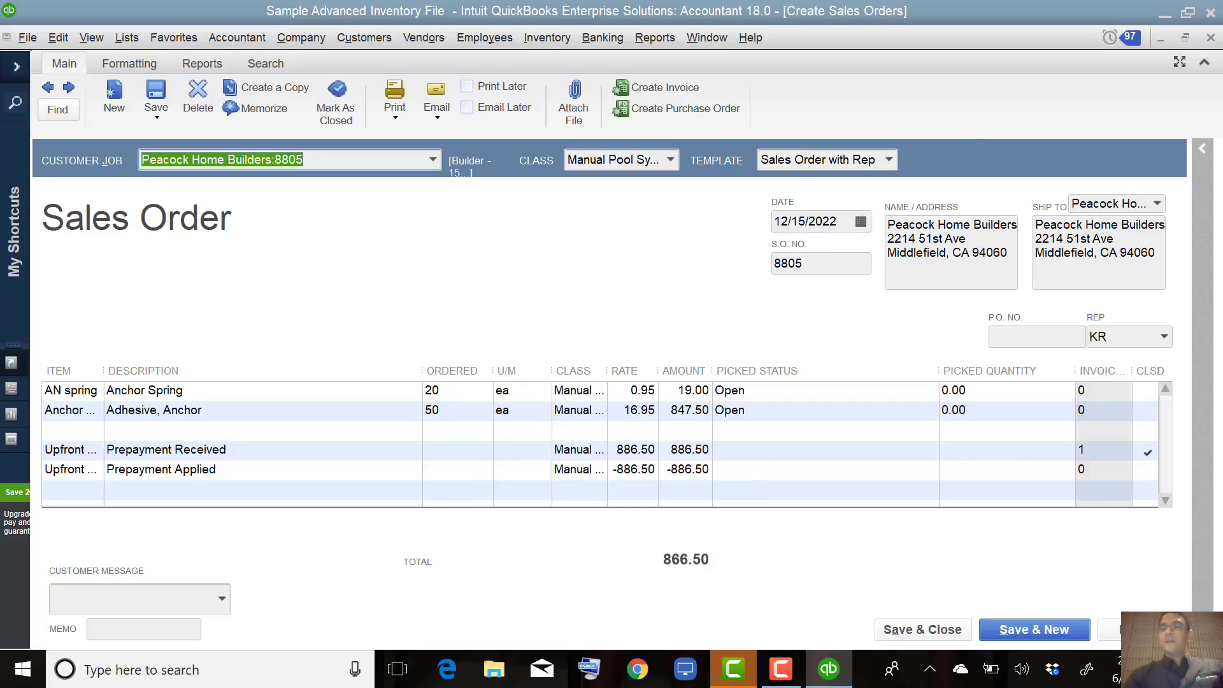
- Try to delete the Prepayment Received line from the Peacock Home Builders sales order, and close the order
click(1180, 59)
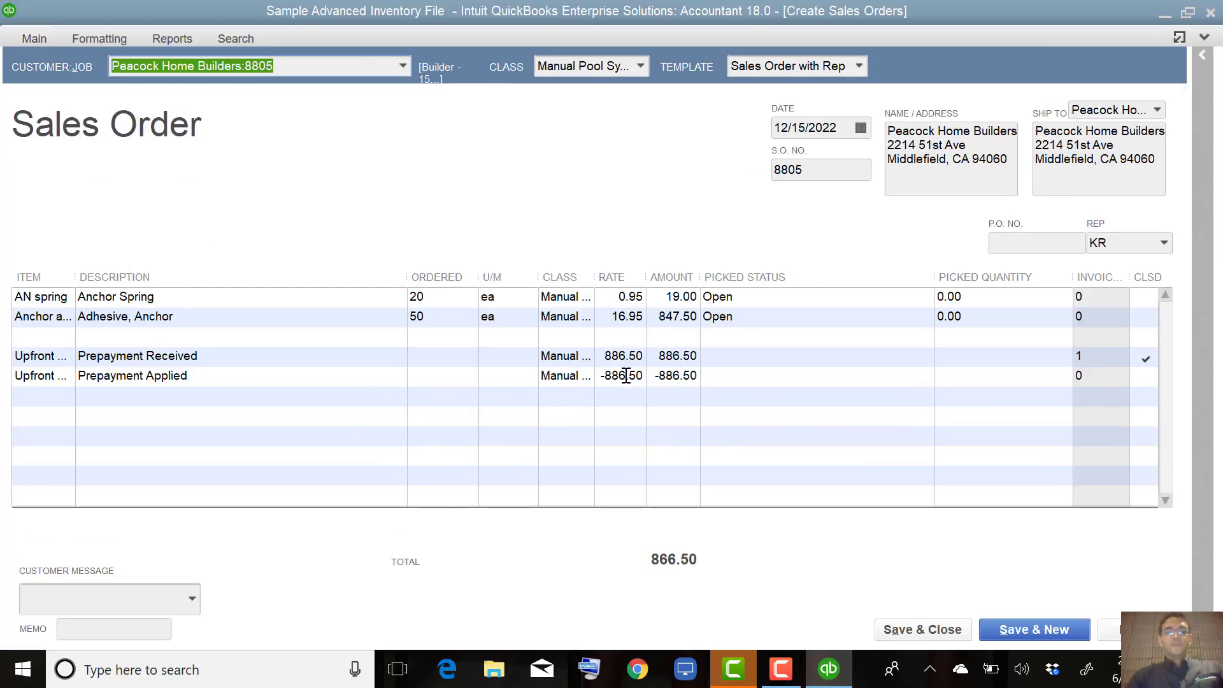
click(34, 361)
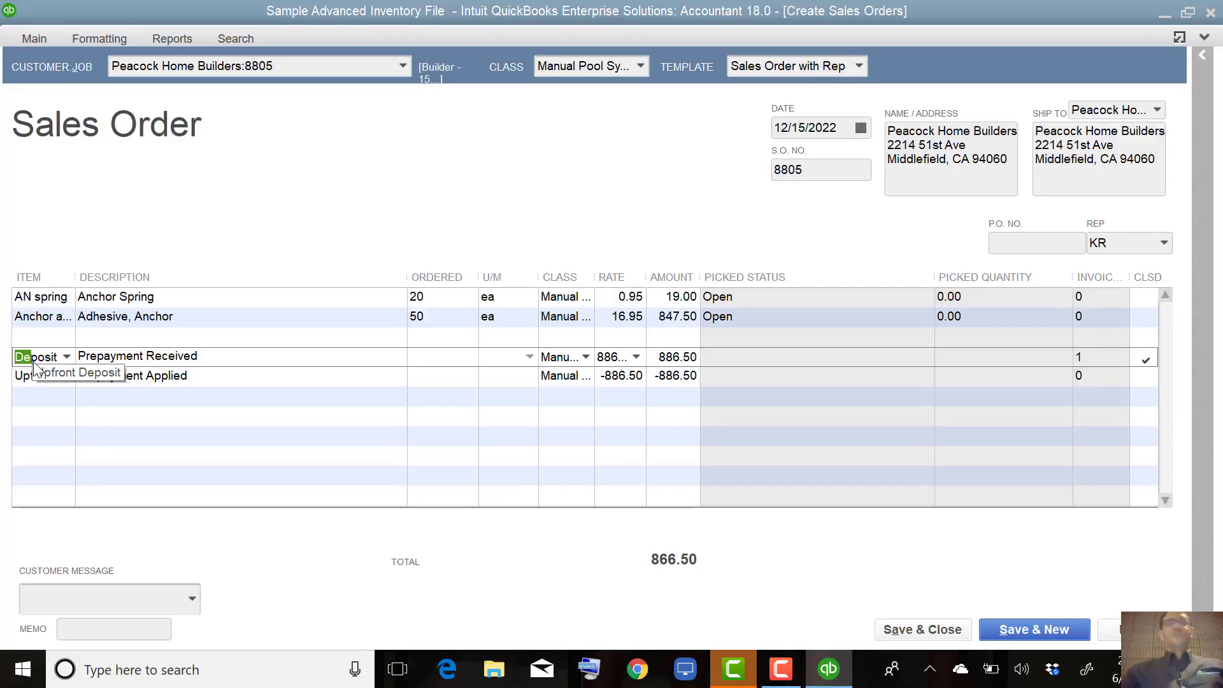
key(ctrl+Delete)
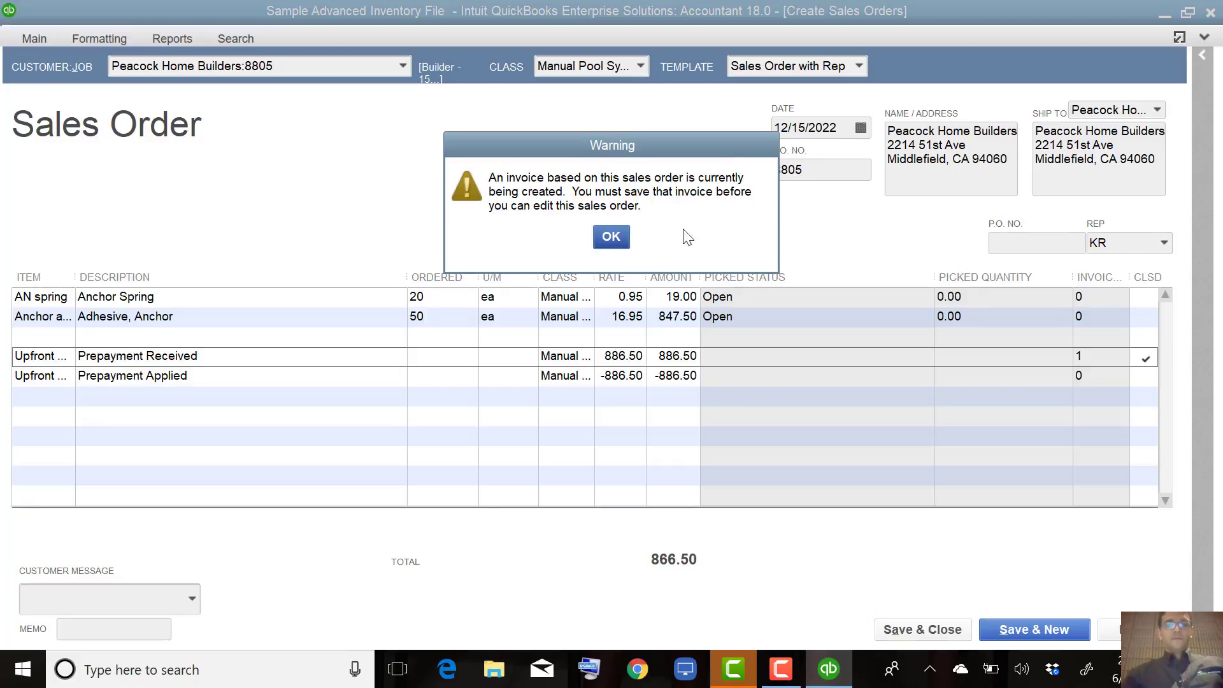
click(611, 237)
click(41, 359)
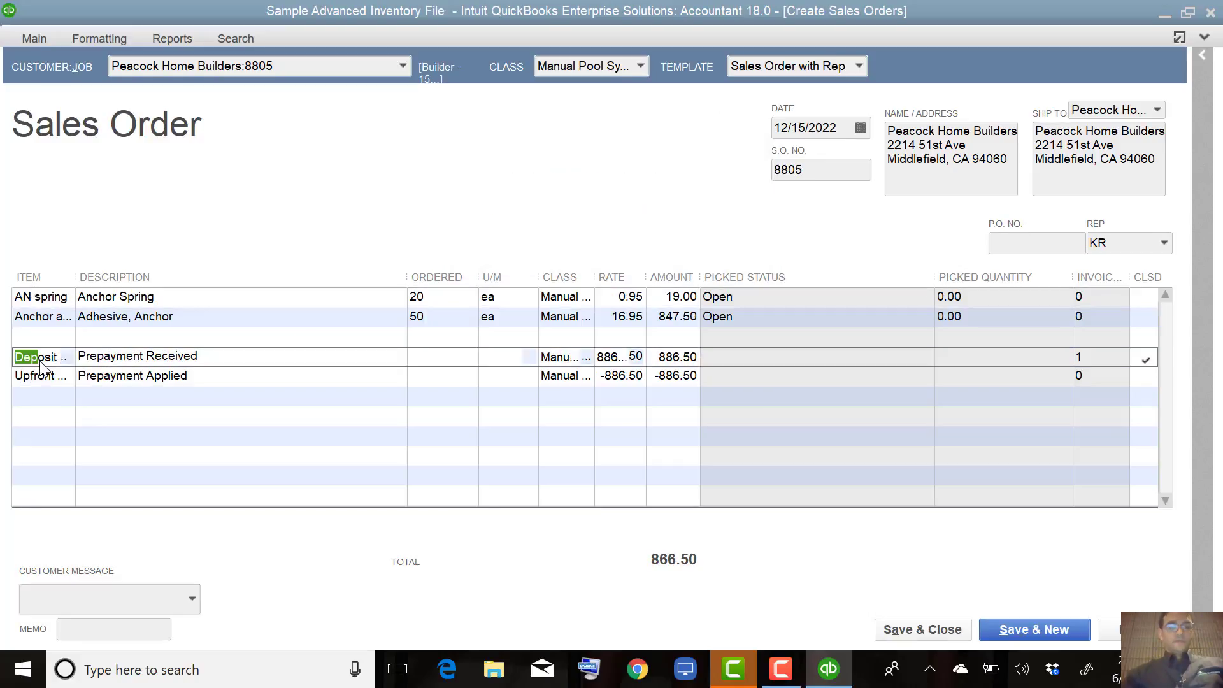
key(ctrl+Delete)
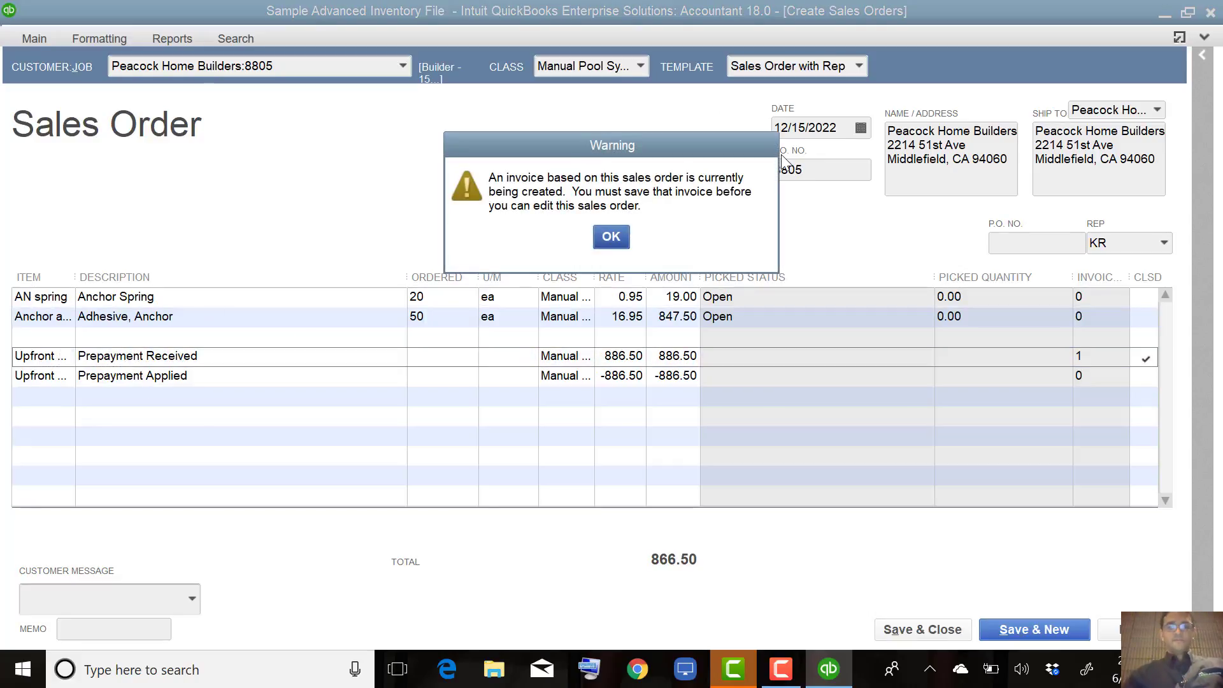
click(617, 245)
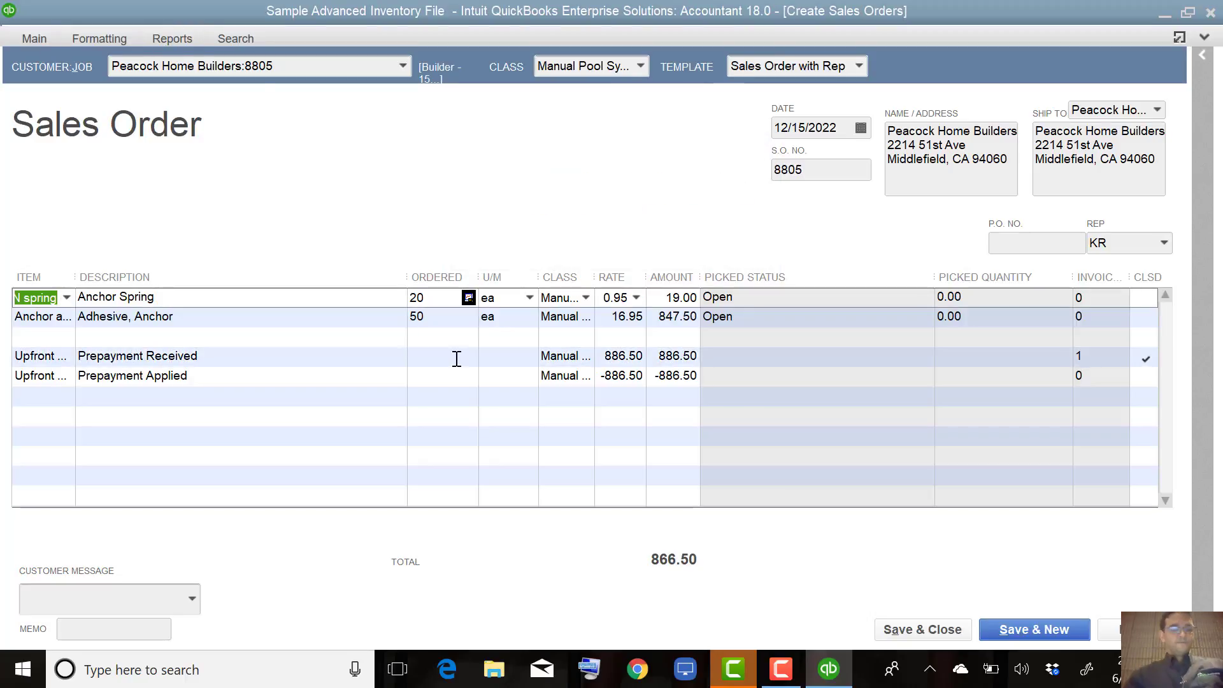
key(ctrl+n)
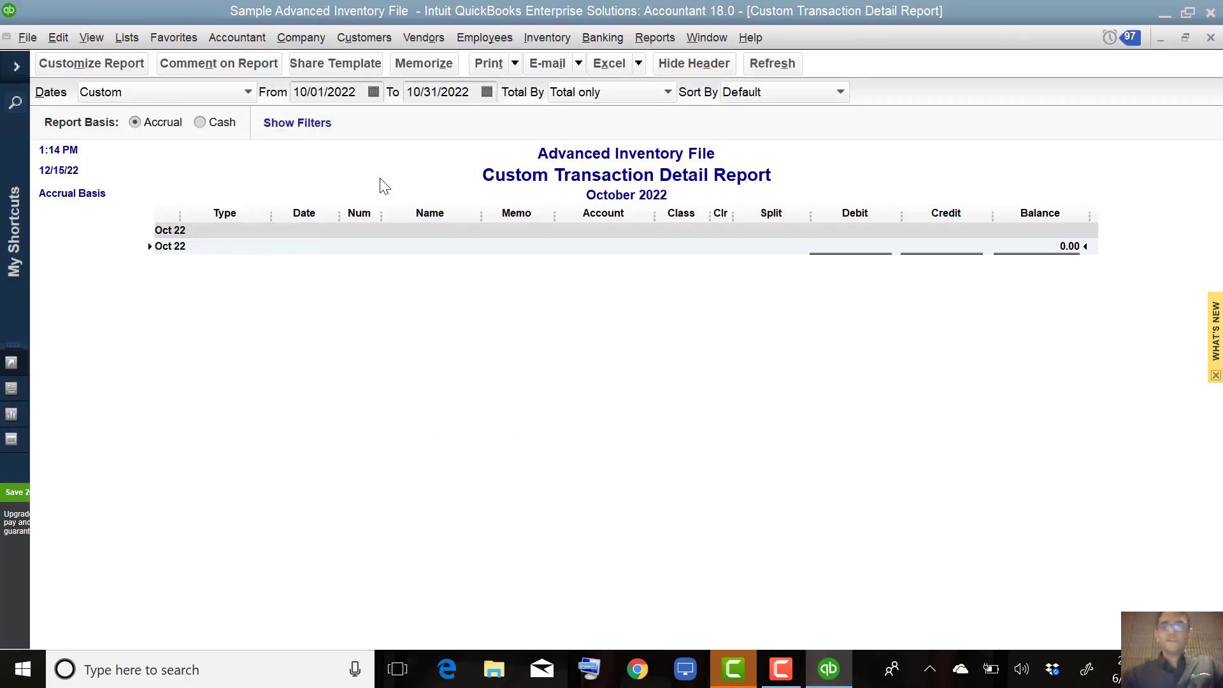
- Close the pending Peacock Home Builders invoice without saving it and check which windows remain open
click(1160, 40)
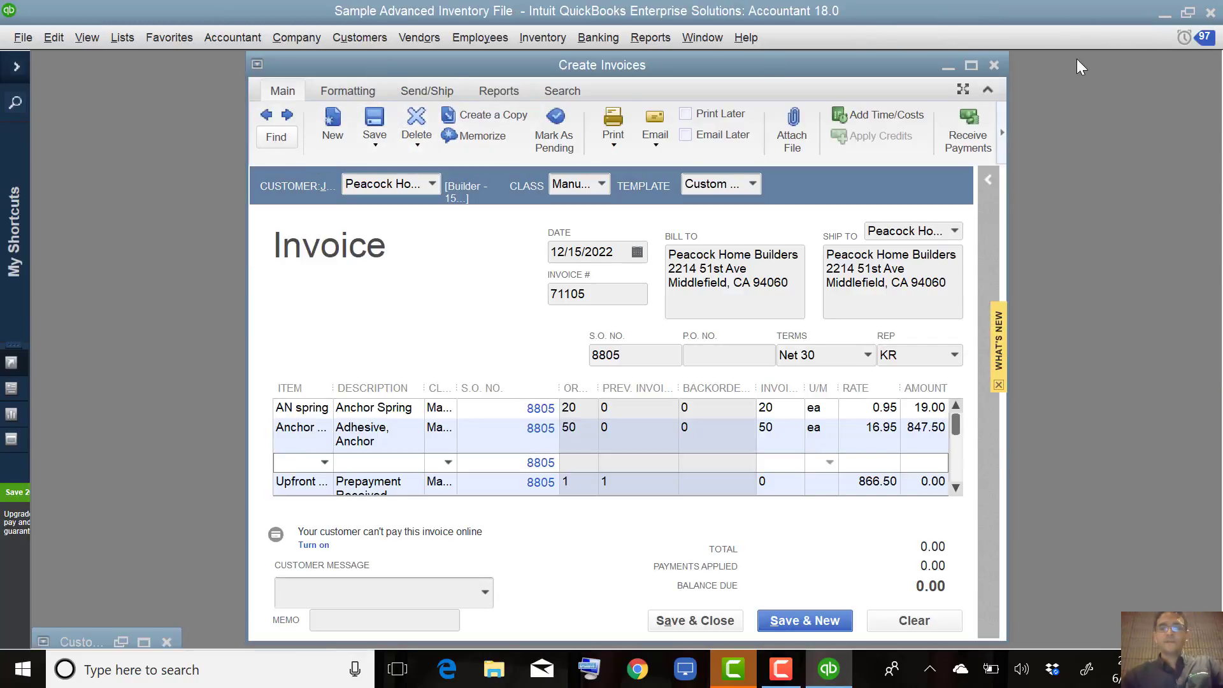
click(993, 70)
click(631, 228)
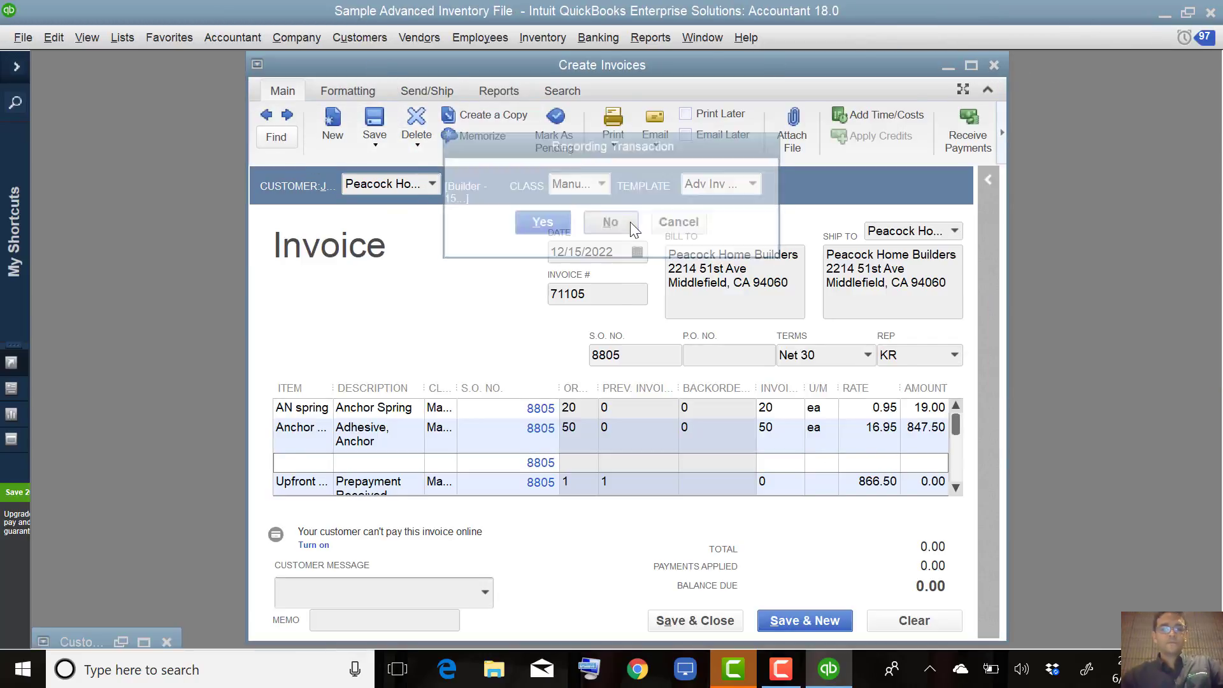
click(706, 38)
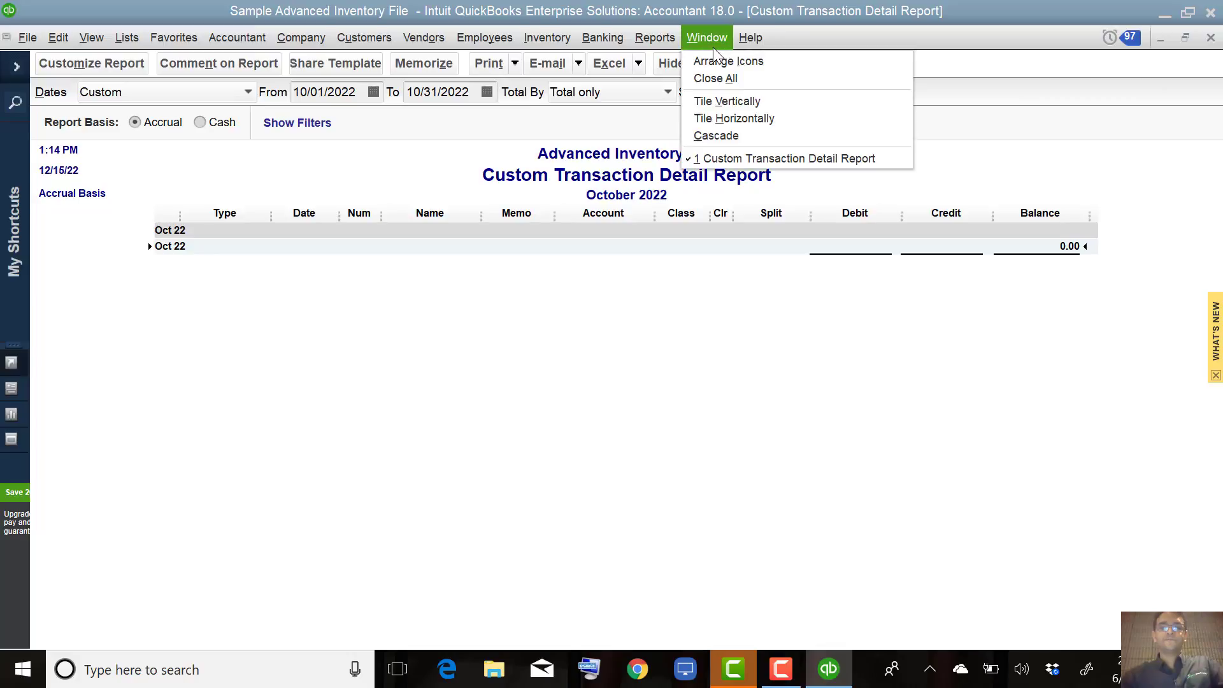
click(449, 329)
- Reopen the Peacock Home Builders sales order by searching for its S.O. number
key(alt+u)
key(o)
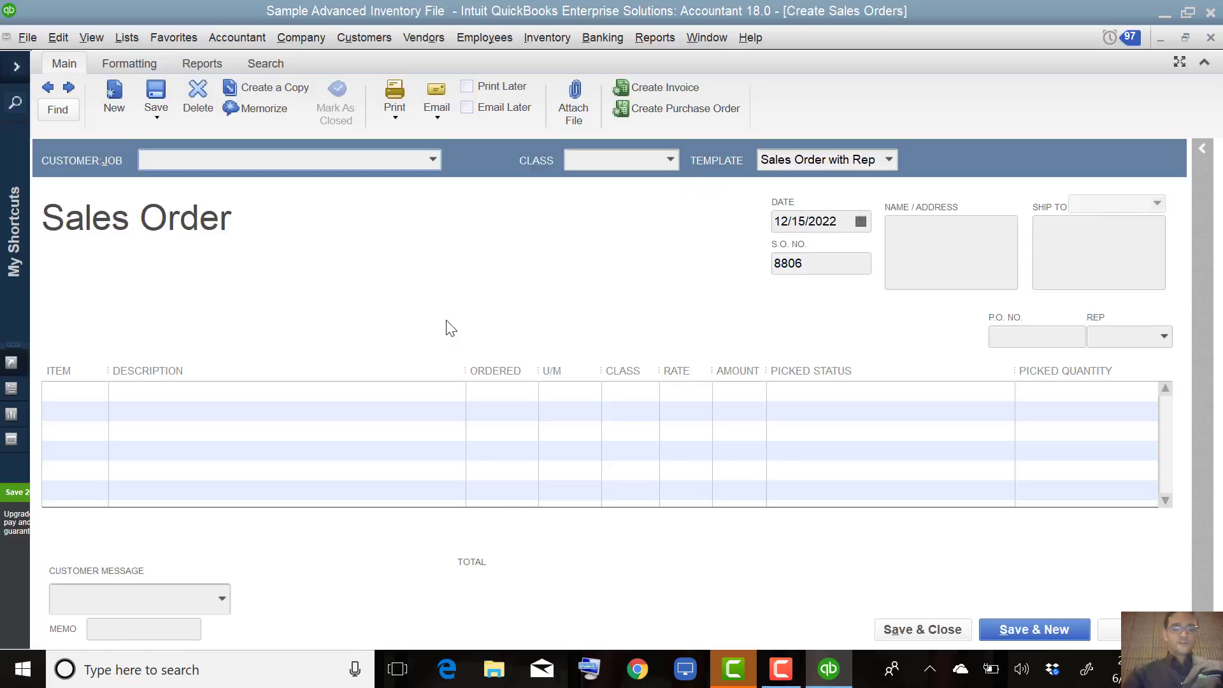
key(ctrl+f)
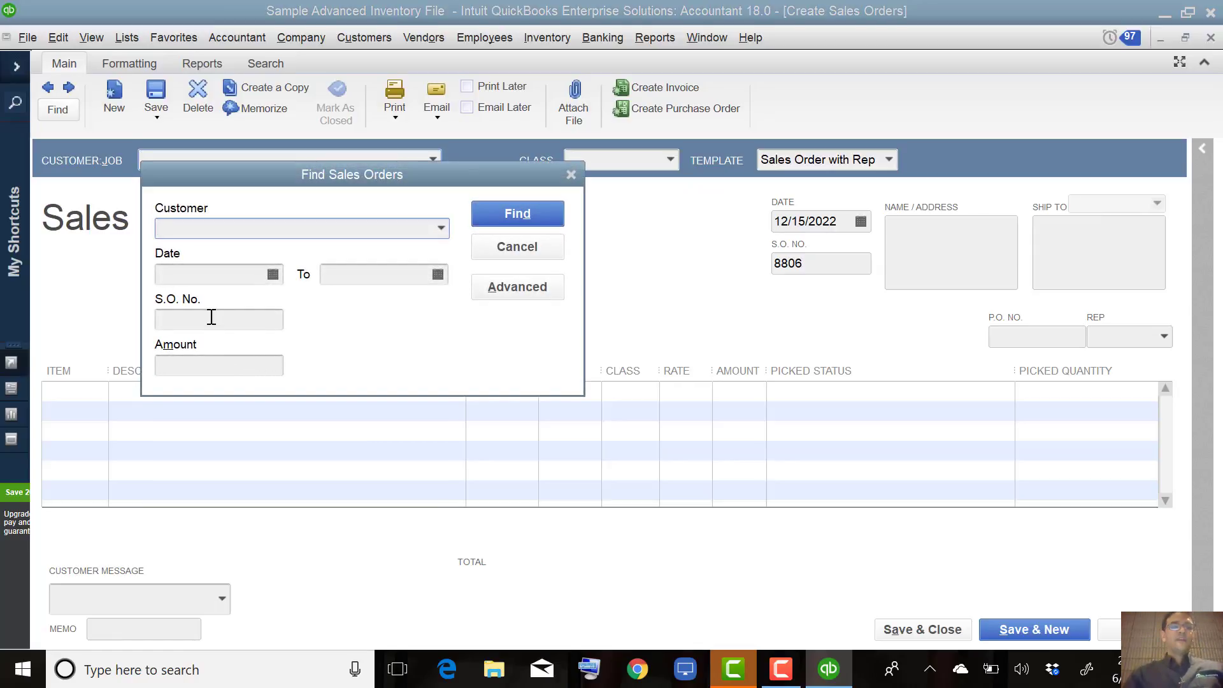
click(211, 318)
text(8805)
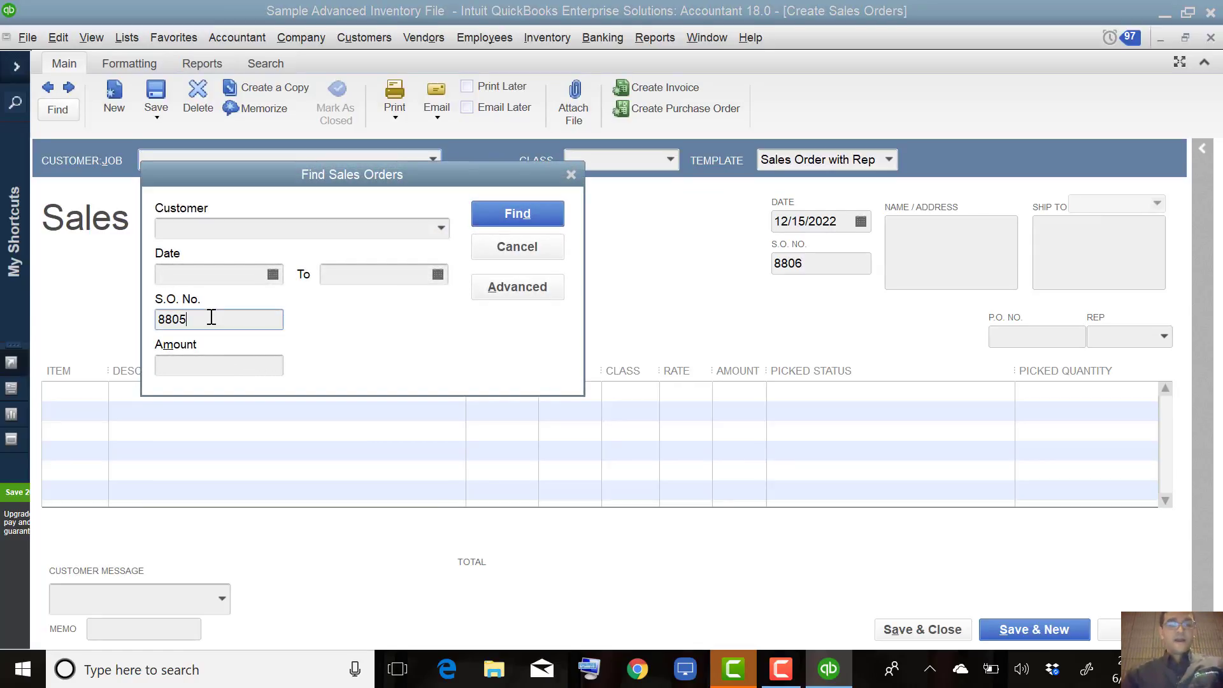
key(Return)
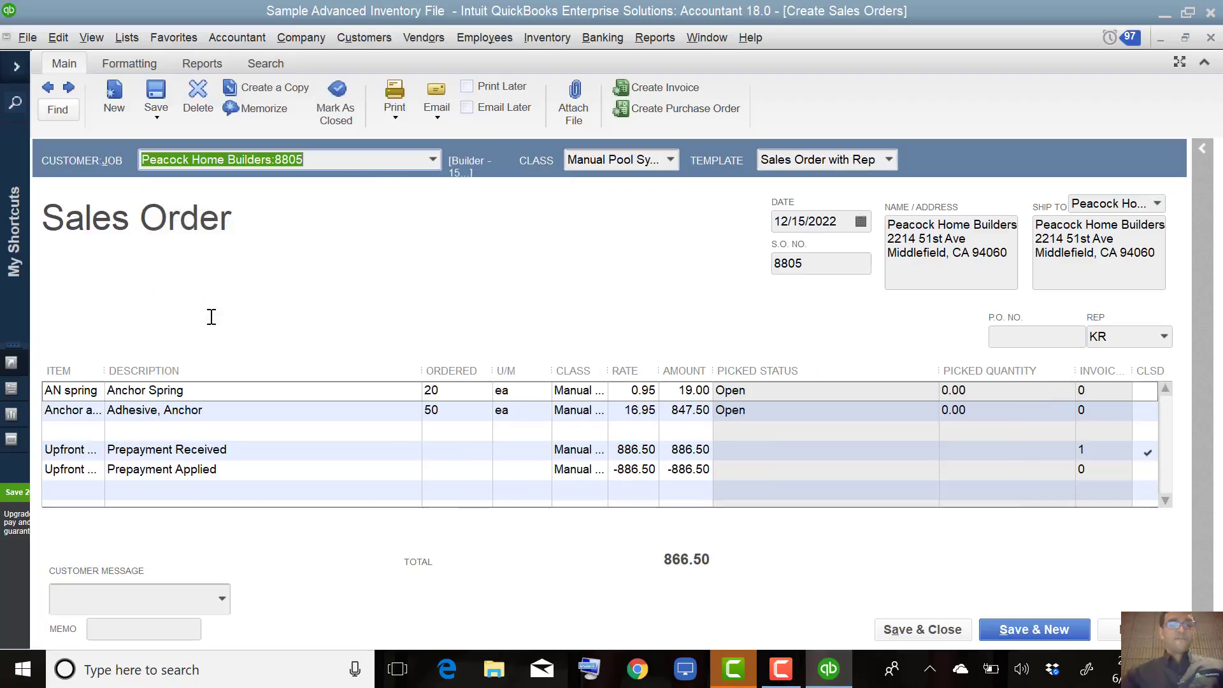
- Insert a line above the Prepayment Received line and assign the Upfront Deposit item to it
click(78, 451)
click(58, 37)
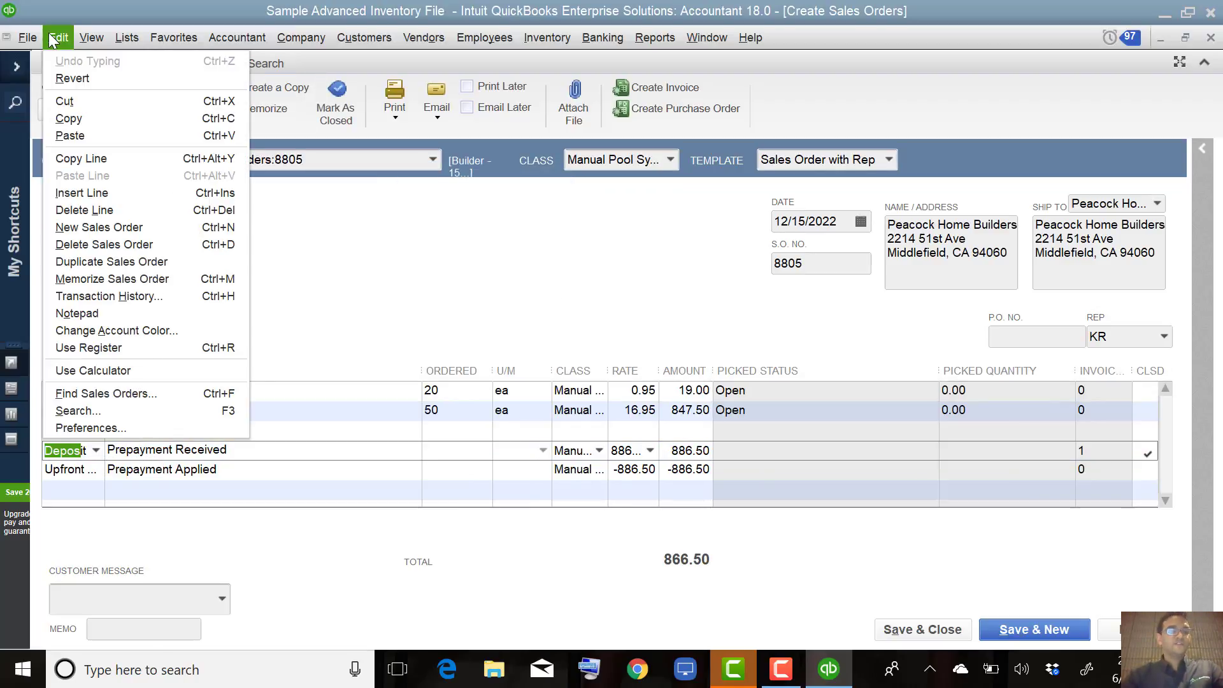
click(109, 192)
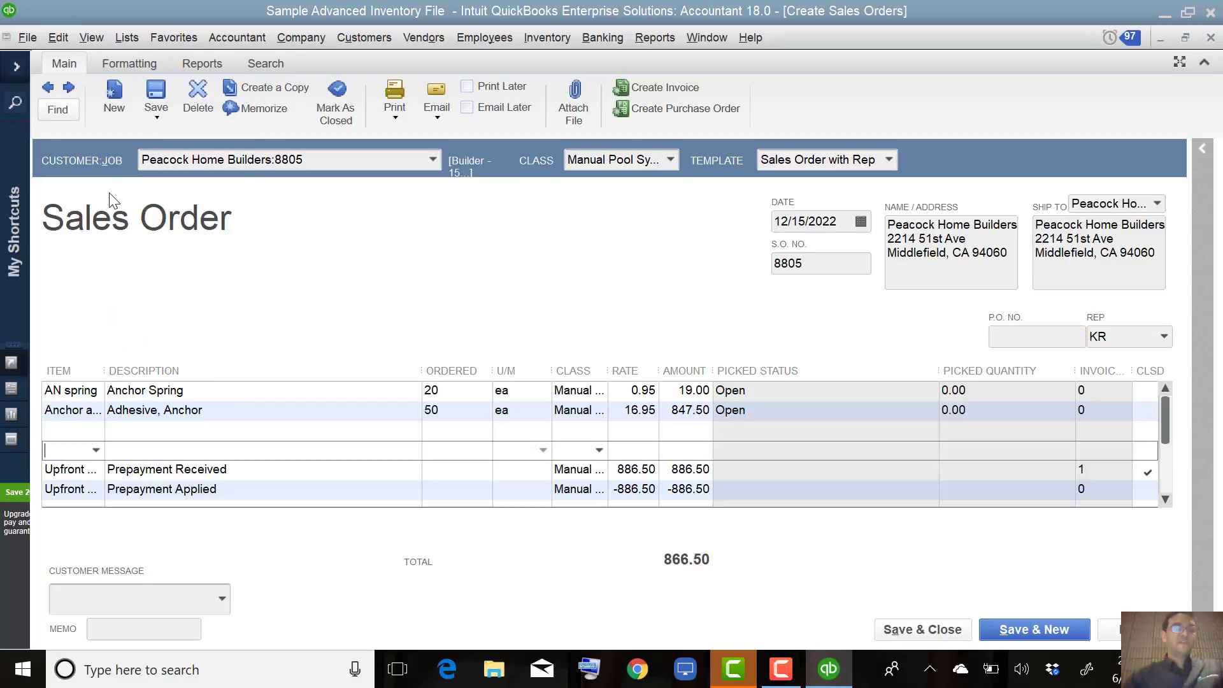
click(68, 449)
text(Deposit)
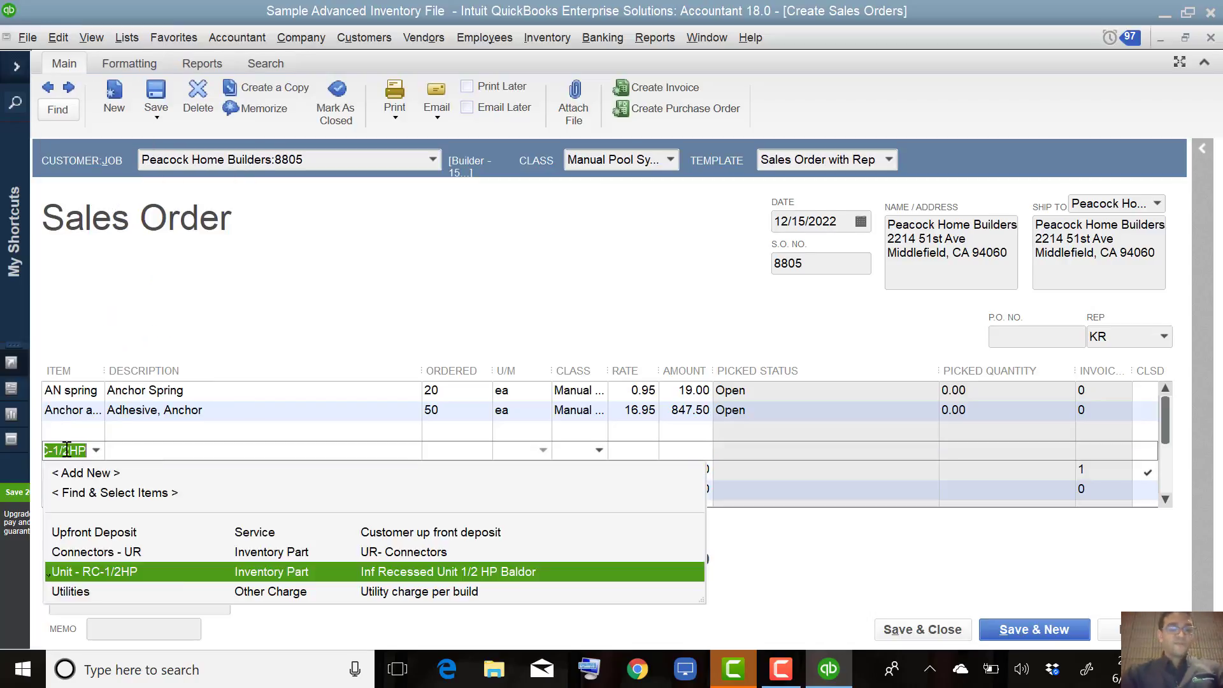
click(121, 535)
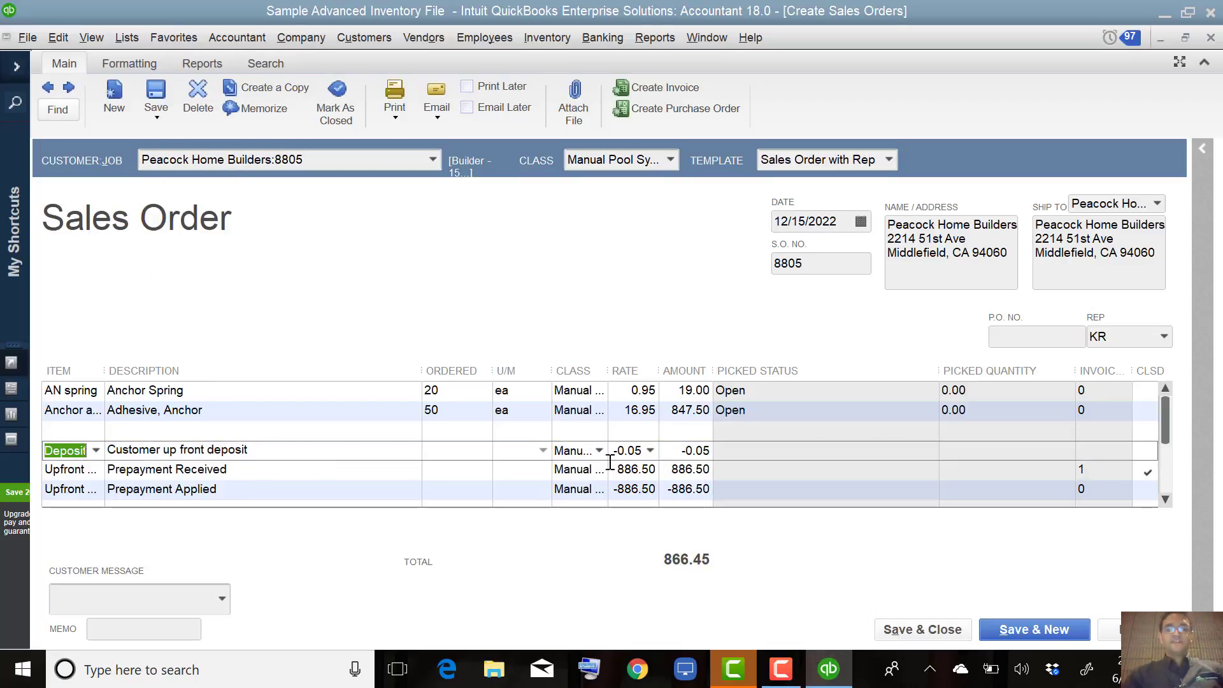
- Change the new deposit line's description to "Payment 1" and set its rate to 300
key(Tab)
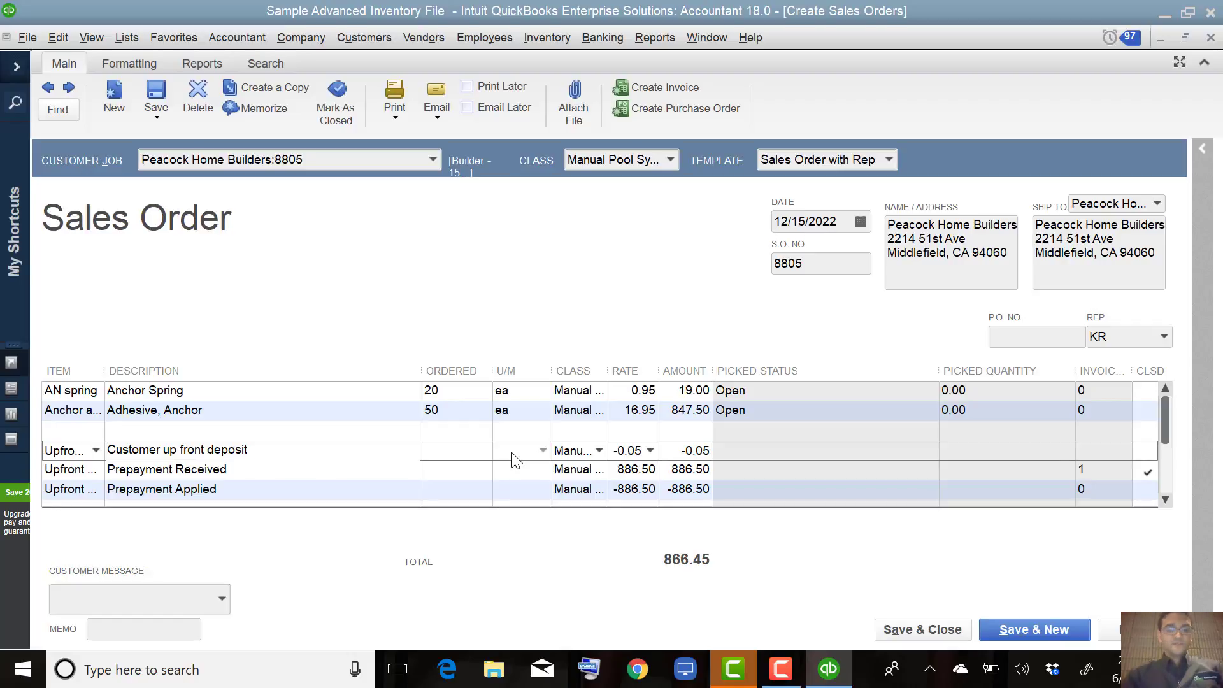
drag(271, 449, 45, 431)
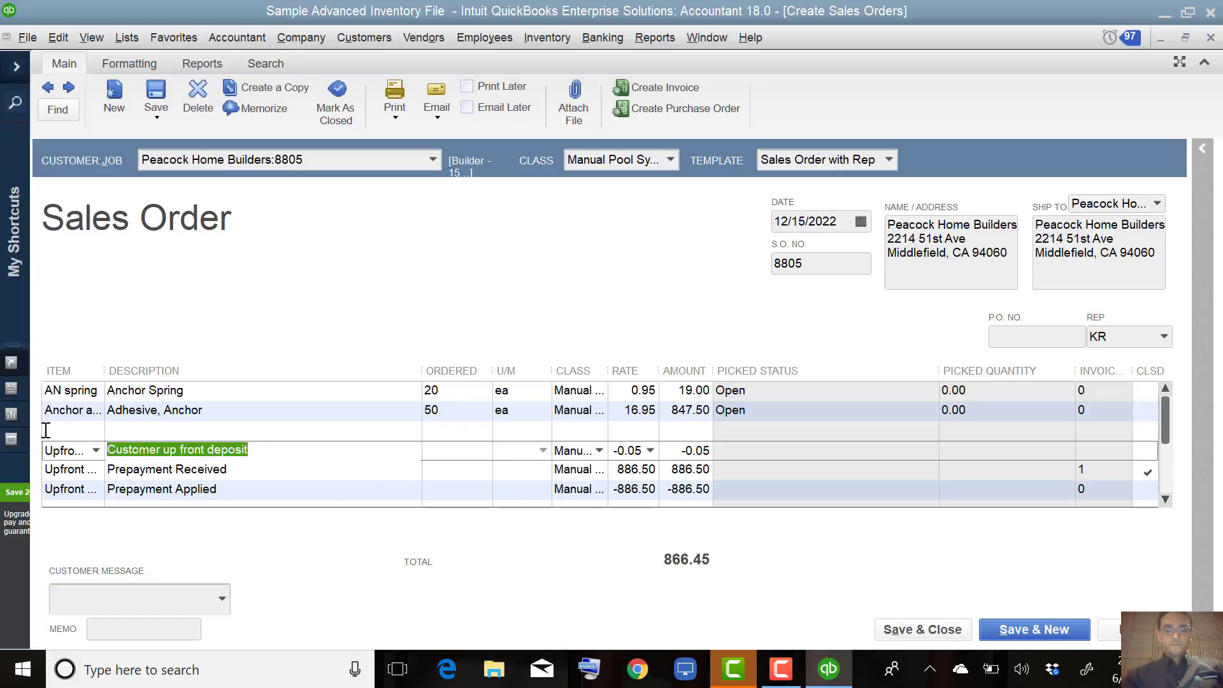
text(Paym)
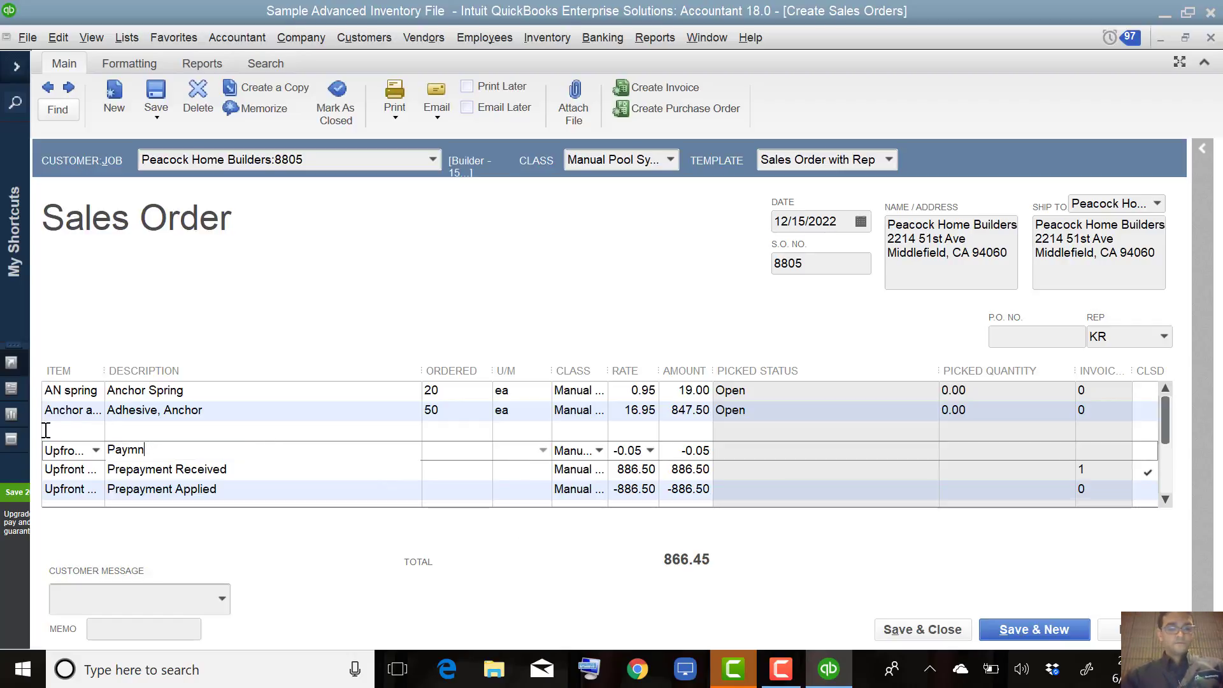
text(ent 1)
key(Tab)
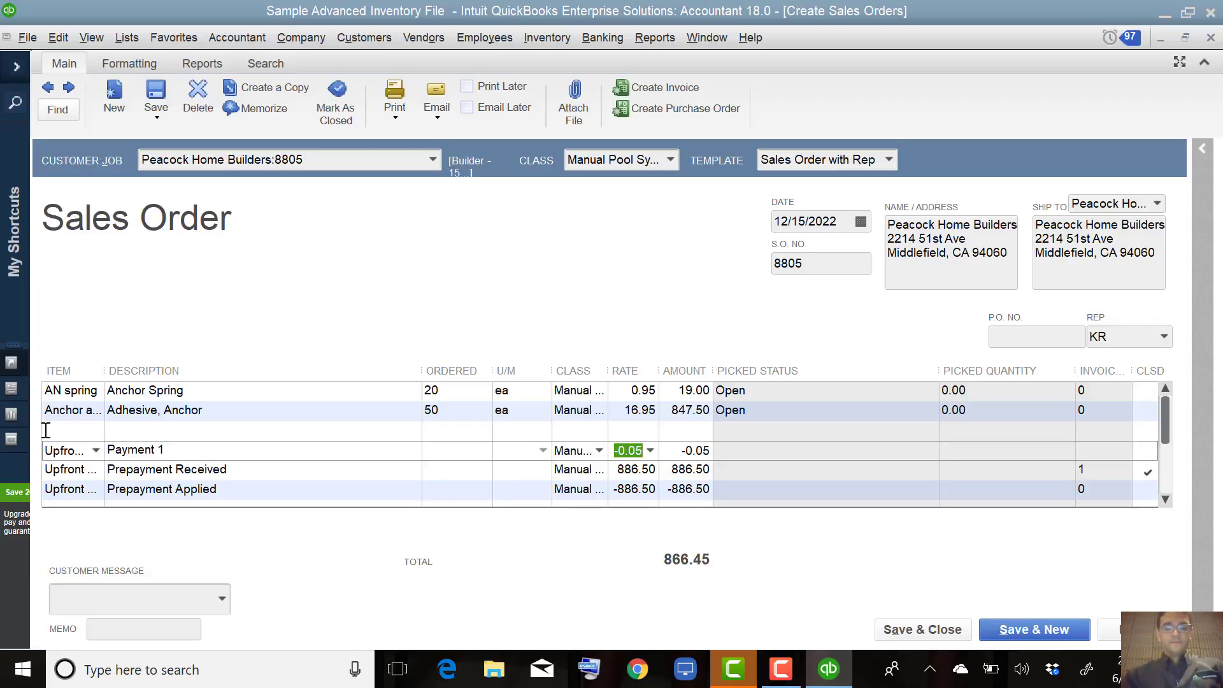
text(300)
key(Tab)
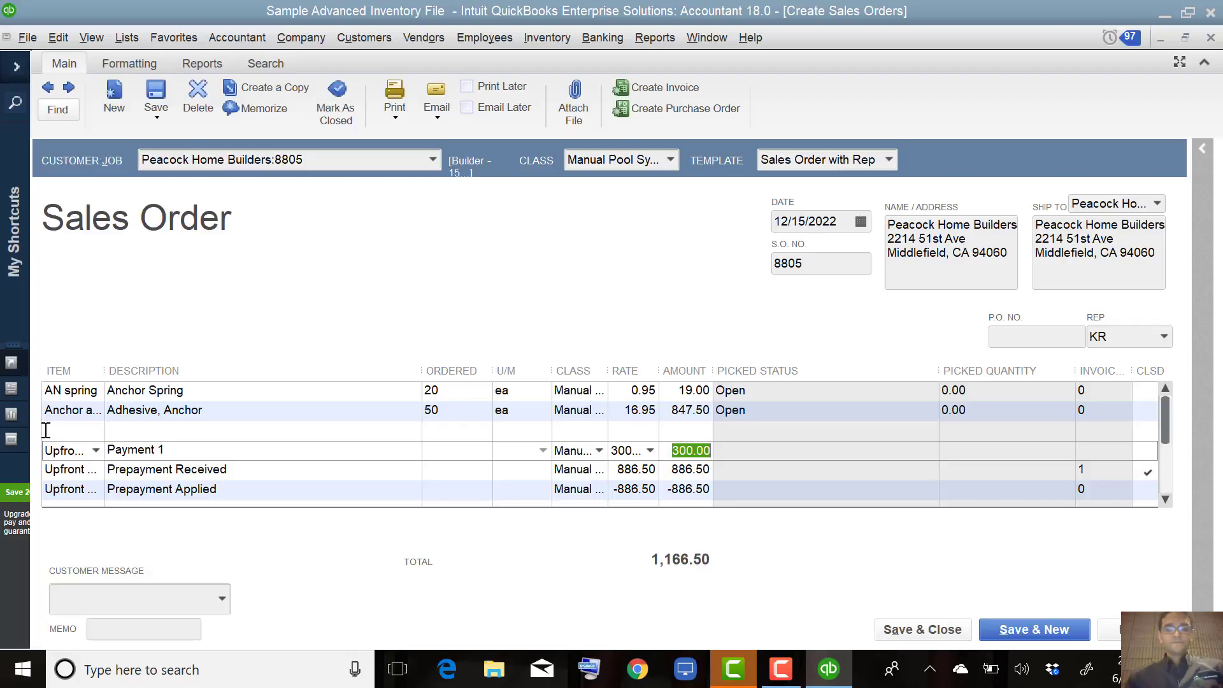
key(Down)
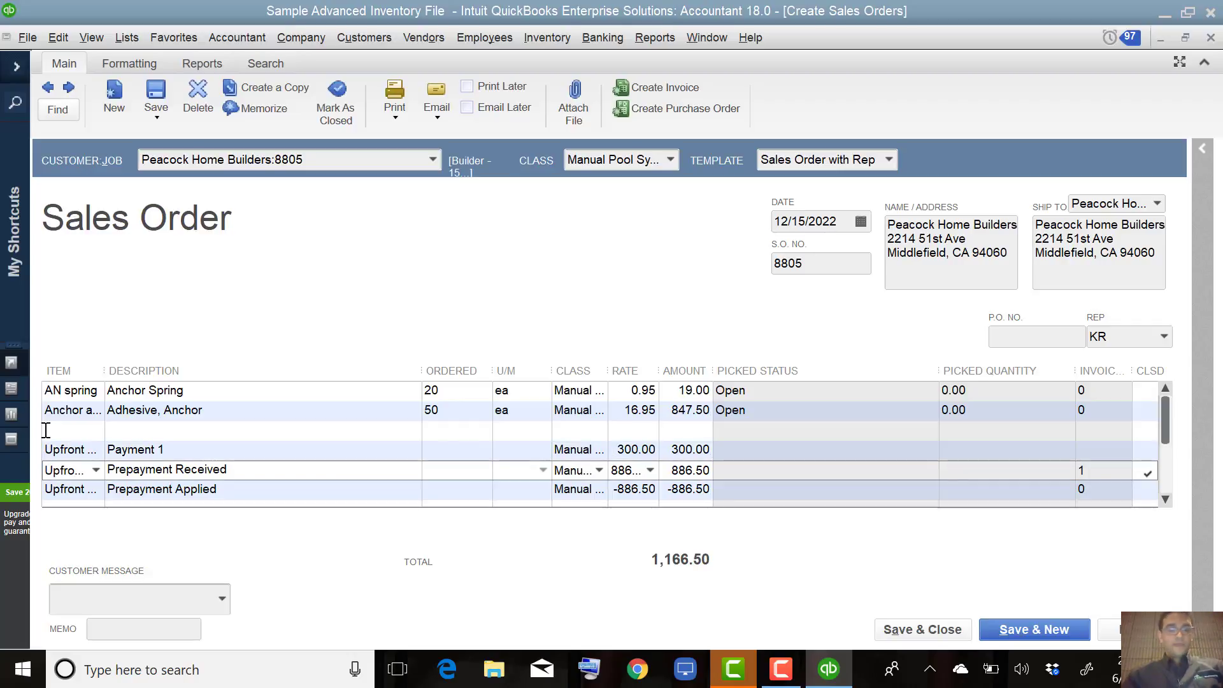
- Change the Prepayment Received line's description to "Payment 2" and set its rate to 400
click(113, 471)
drag(112, 473, 353, 443)
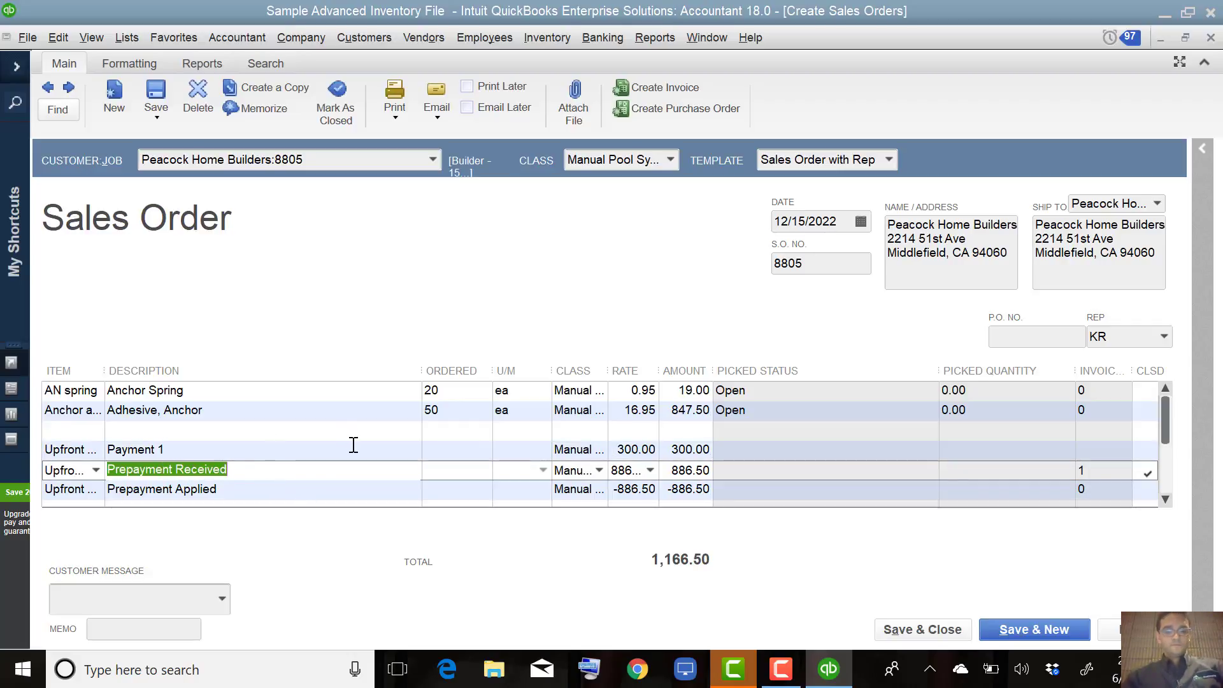
text(/)
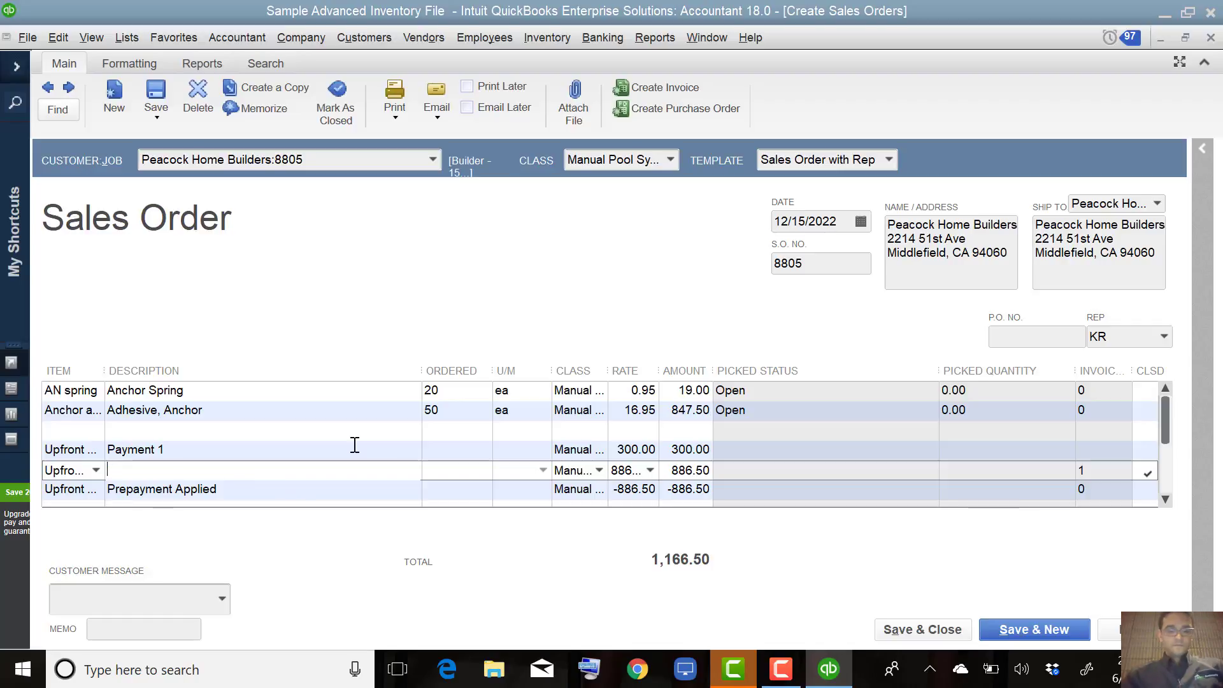
text(ay)
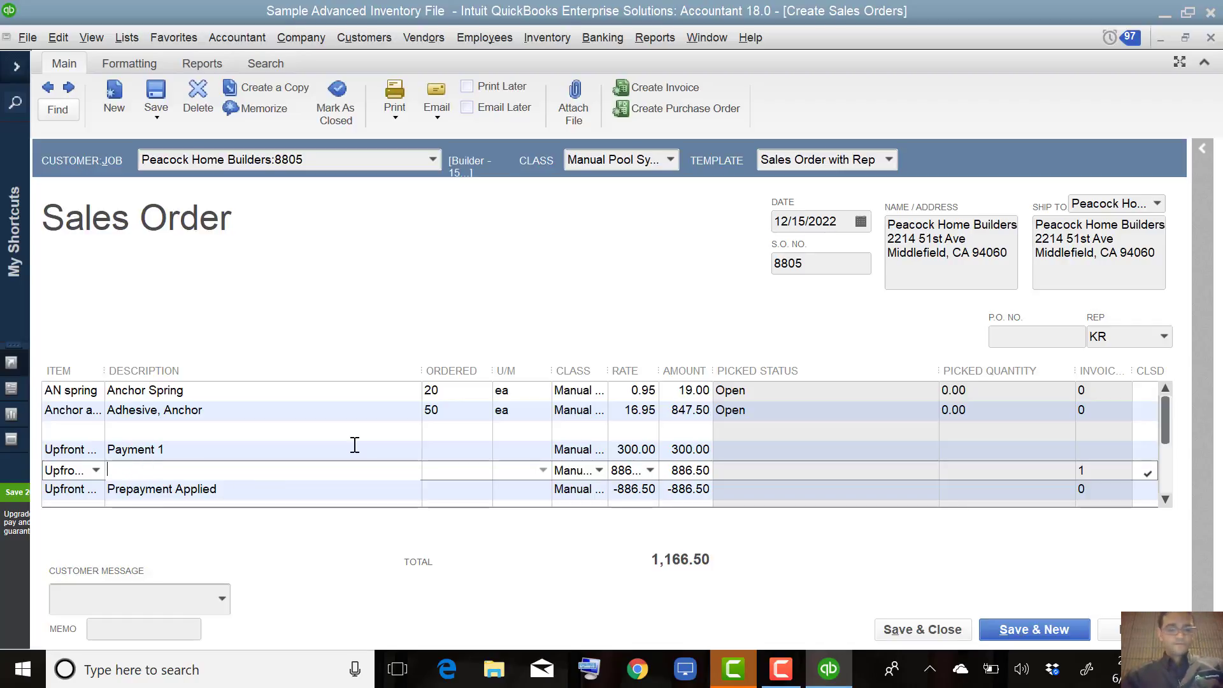
text(yment 2)
key(Tab)
key(Tab)
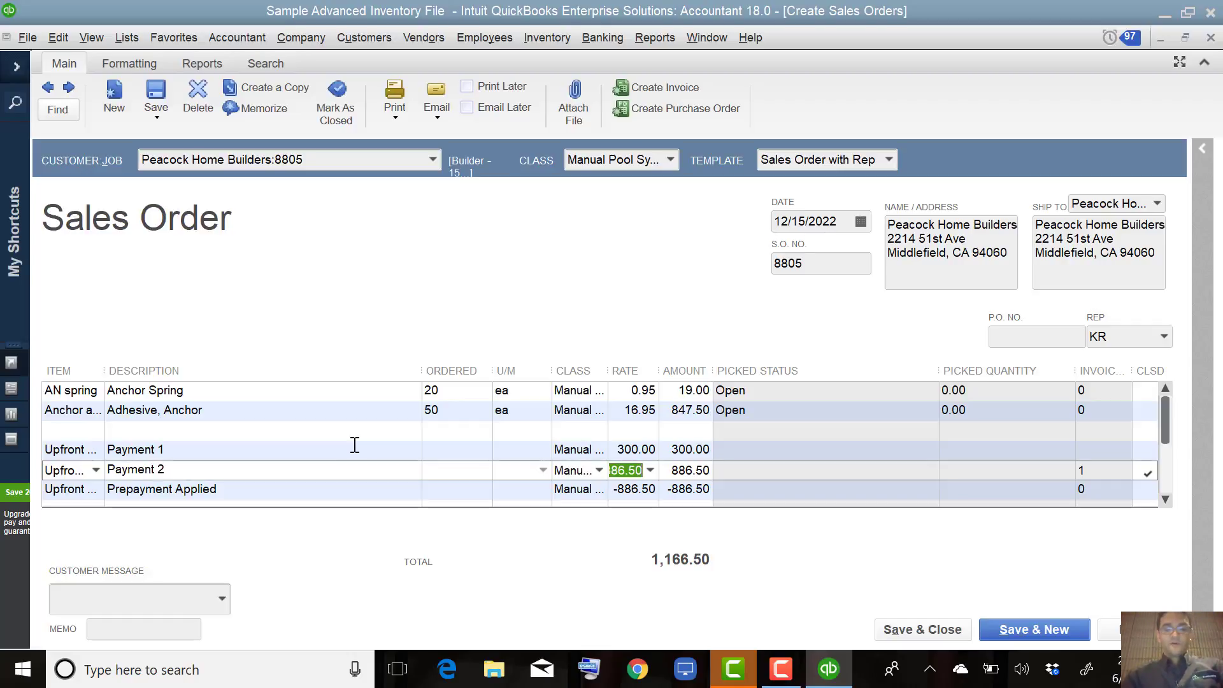
text(400)
key(Tab)
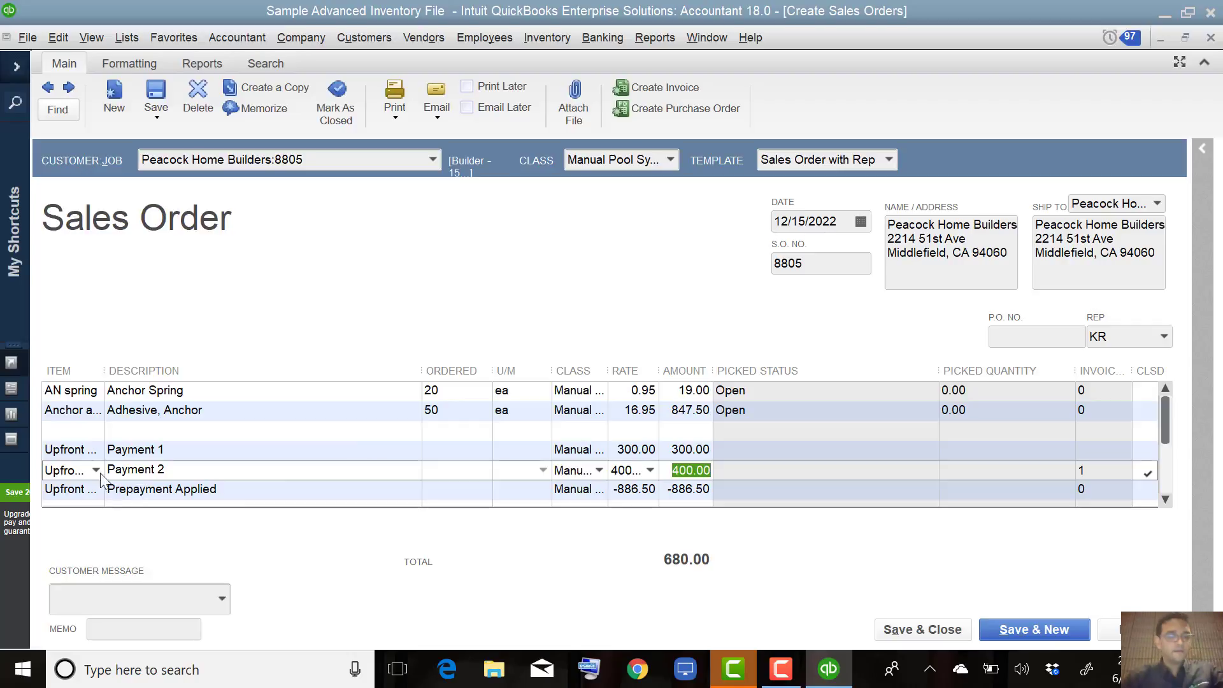
- Copy the Payment 2 line and paste it over the Prepayment Applied line
click(67, 471)
right_click(69, 471)
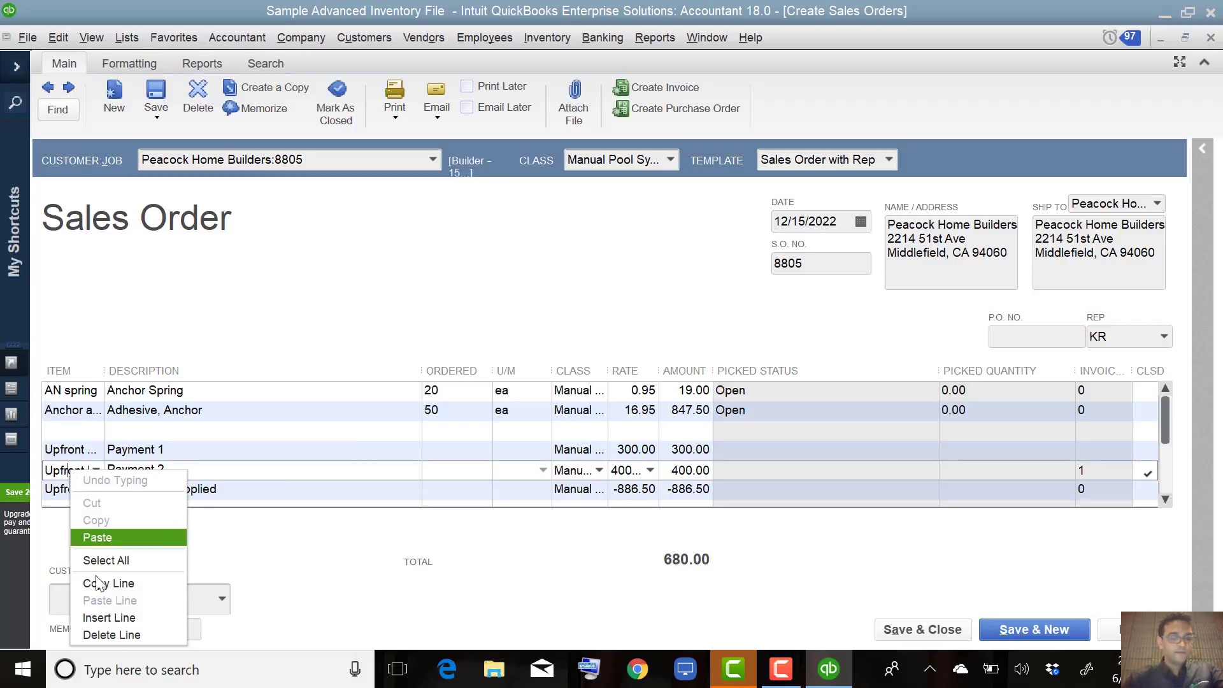
click(117, 585)
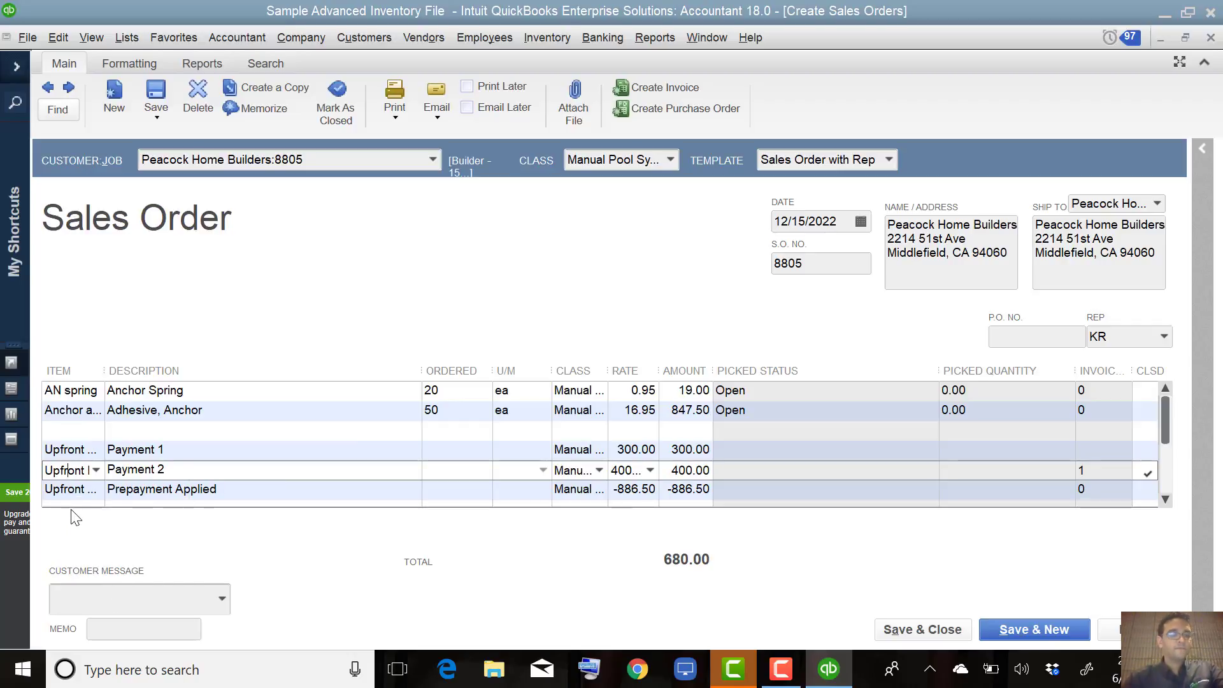
click(69, 489)
right_click(69, 491)
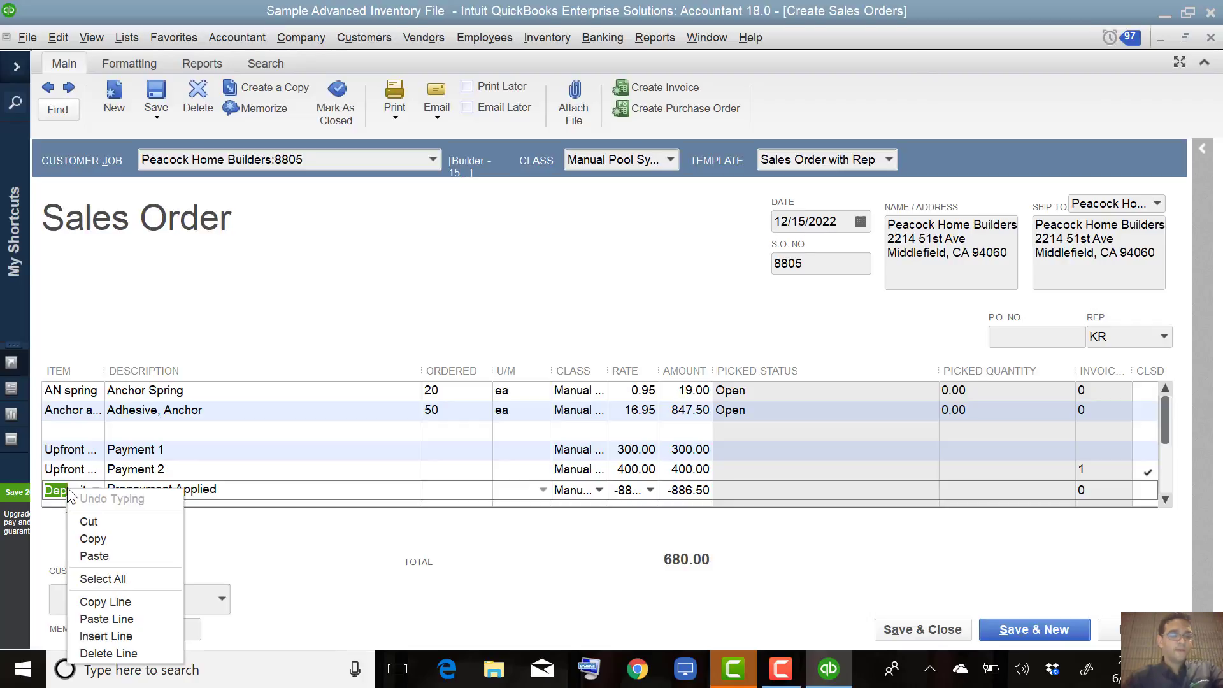
click(124, 620)
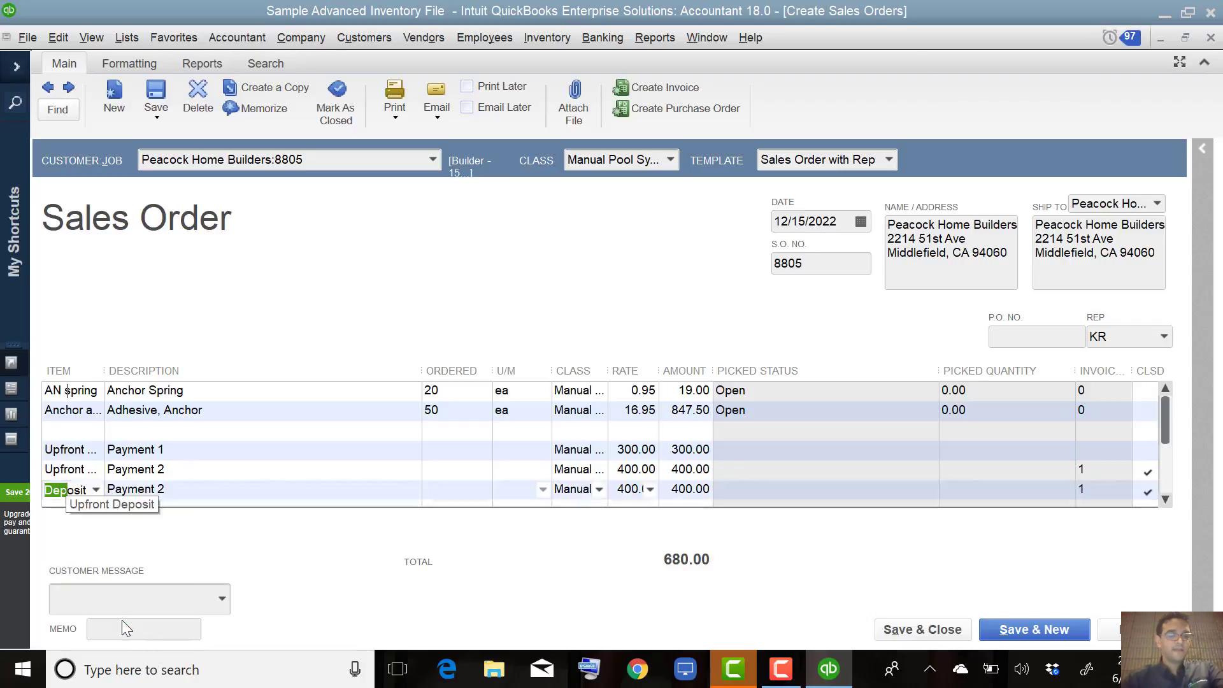
- Change the pasted line's description to "Payment 3" and set its rate to 166.50
click(170, 498)
click(170, 494)
key(BackSpace)
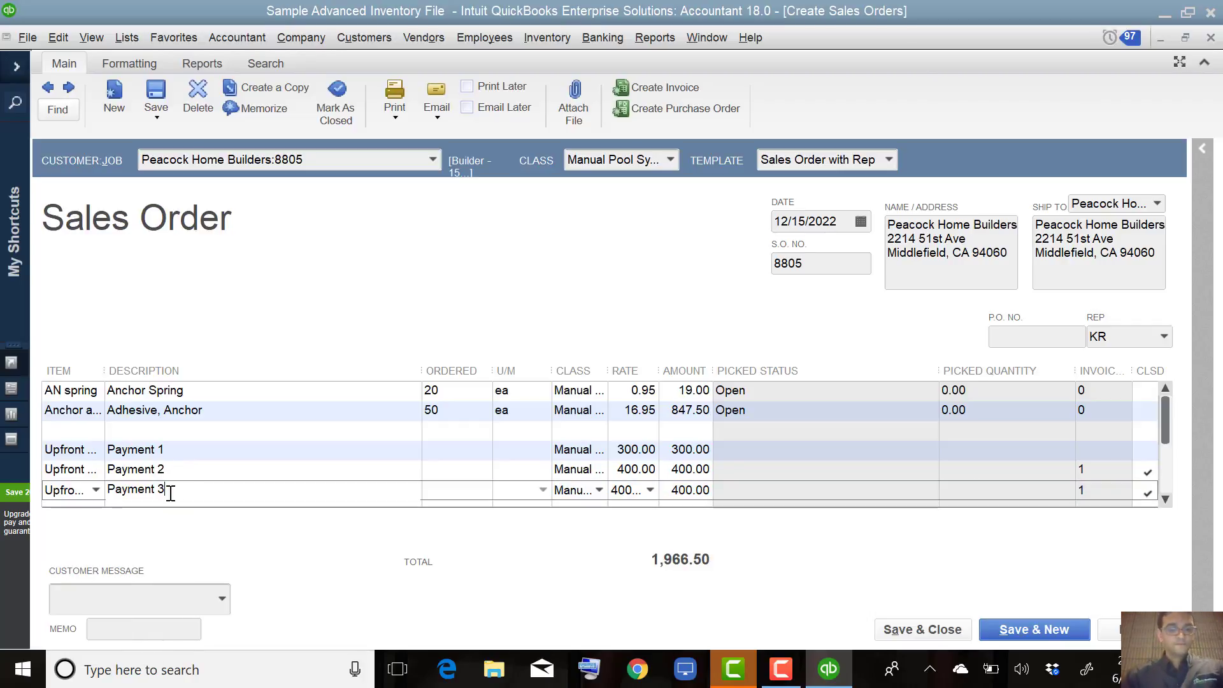
text(3)
key(Tab)
key(Tab)
key(Tab)
key(Tab)
text(16)
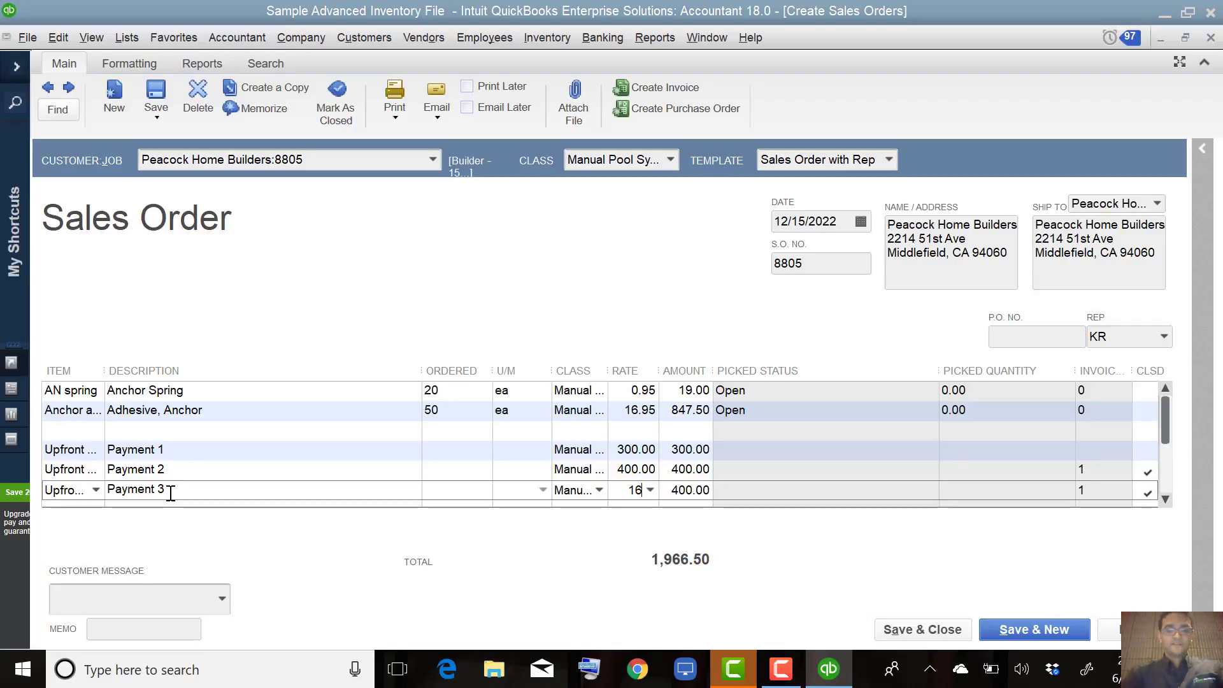
text(6.)
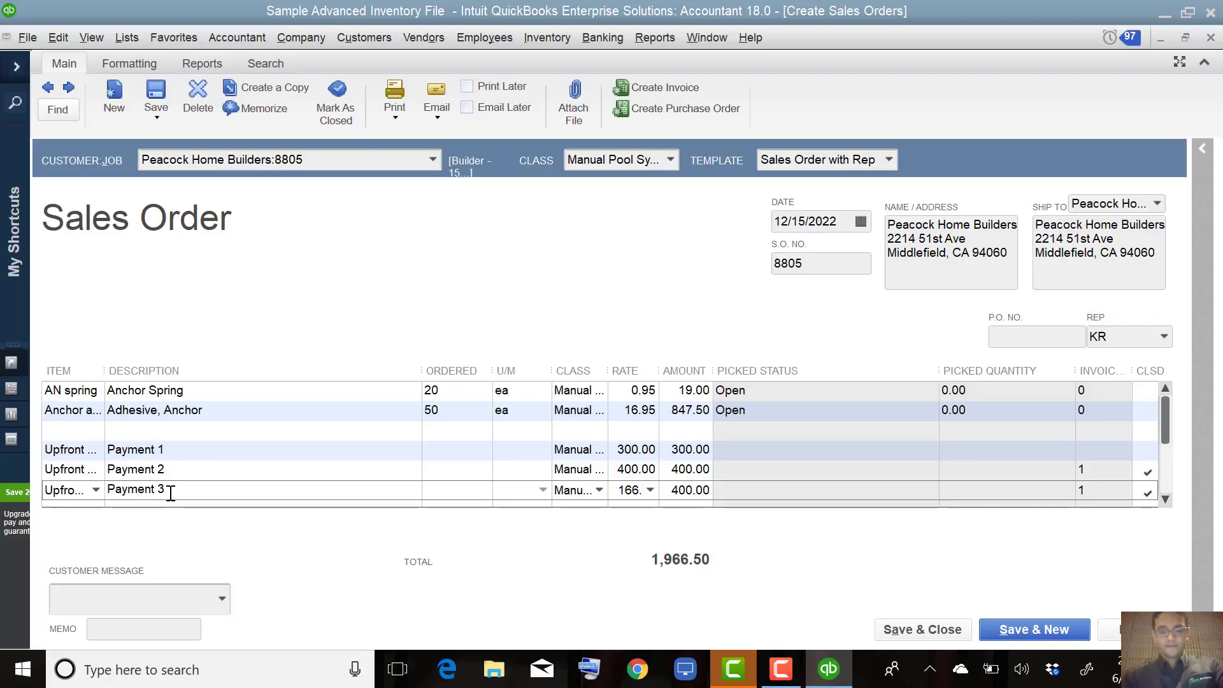
text(50)
key(Tab)
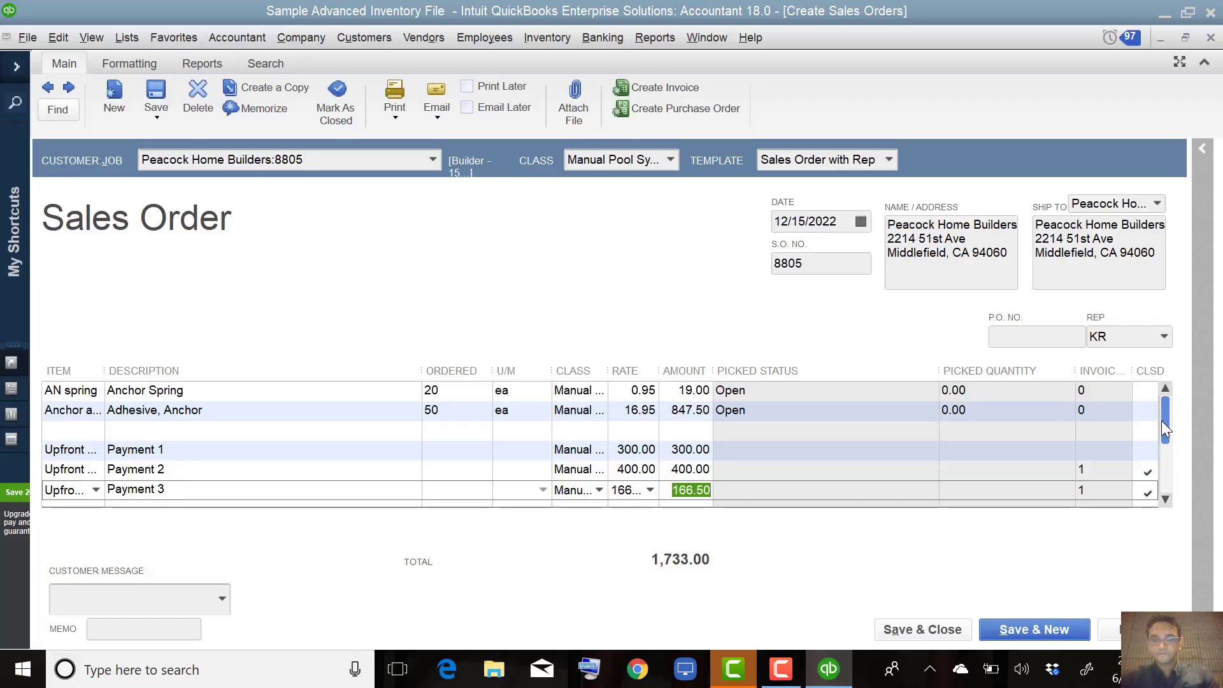
- Widen the Rate column of the line-item table so the full rates fit
drag(1161, 421, 1170, 476)
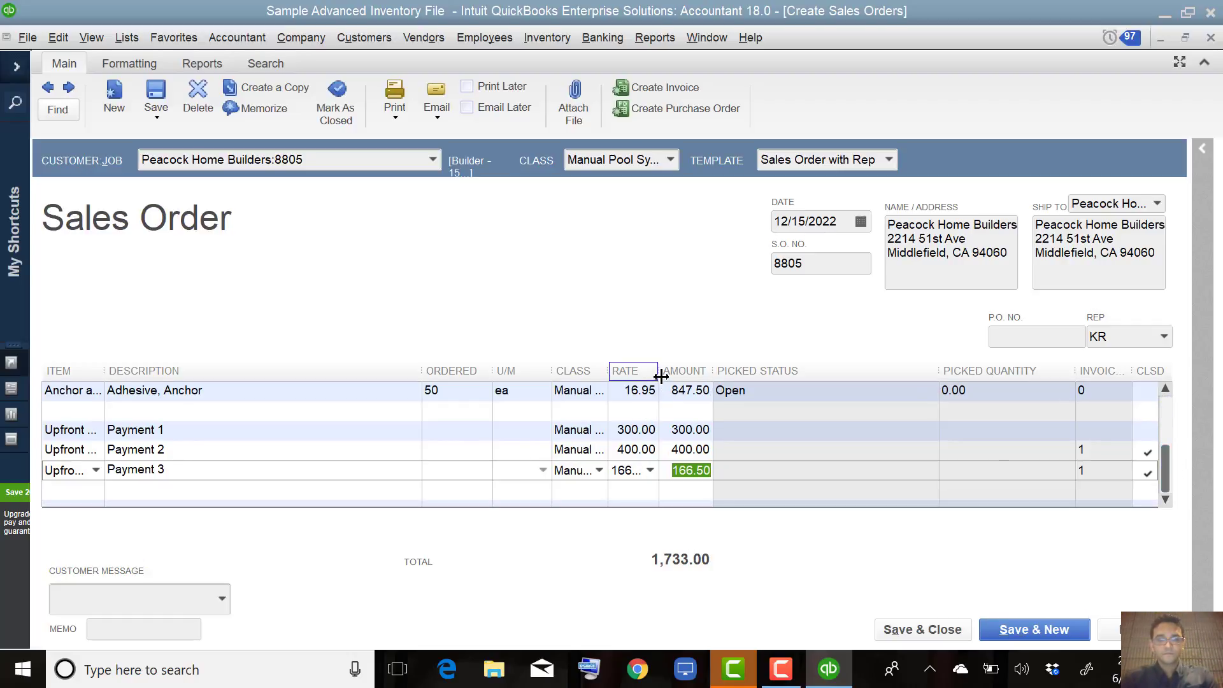
drag(661, 376, 699, 376)
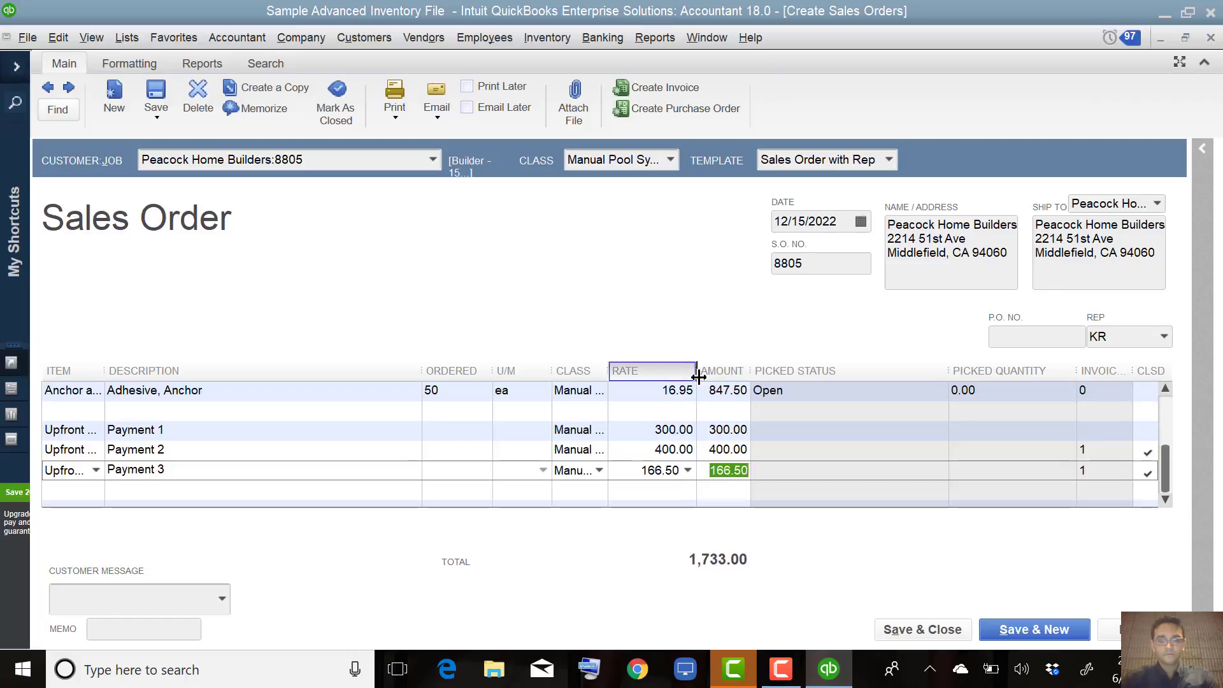
click(655, 504)
click(1168, 501)
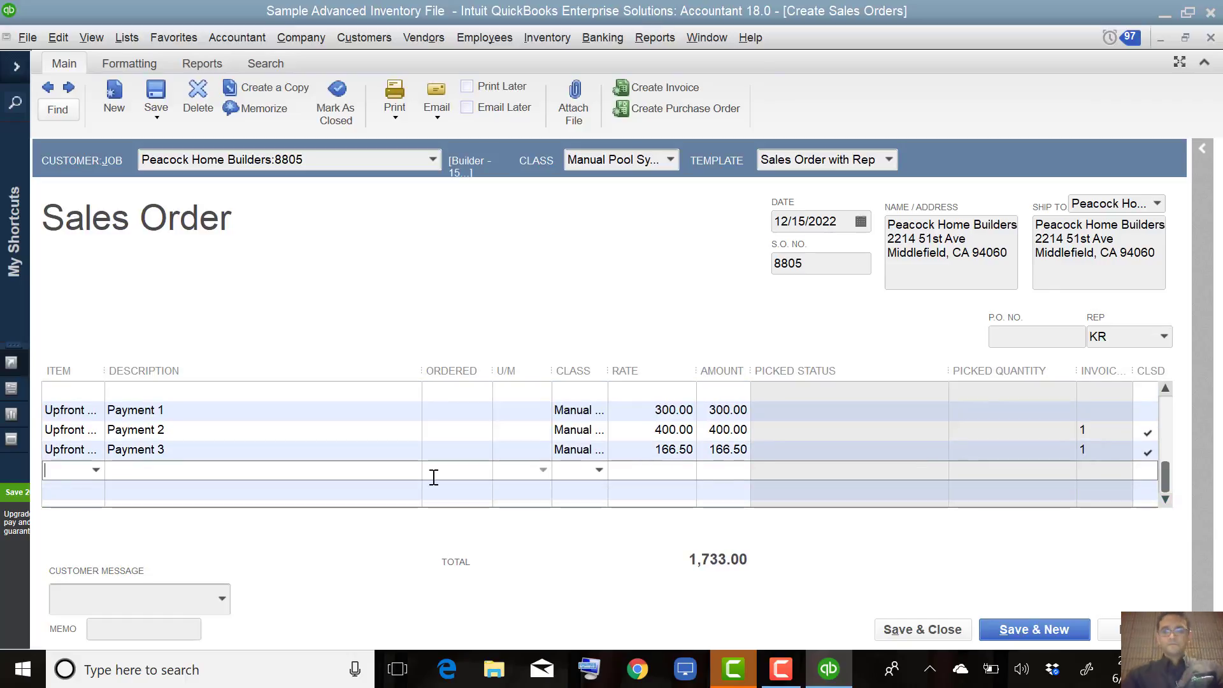
click(1096, 430)
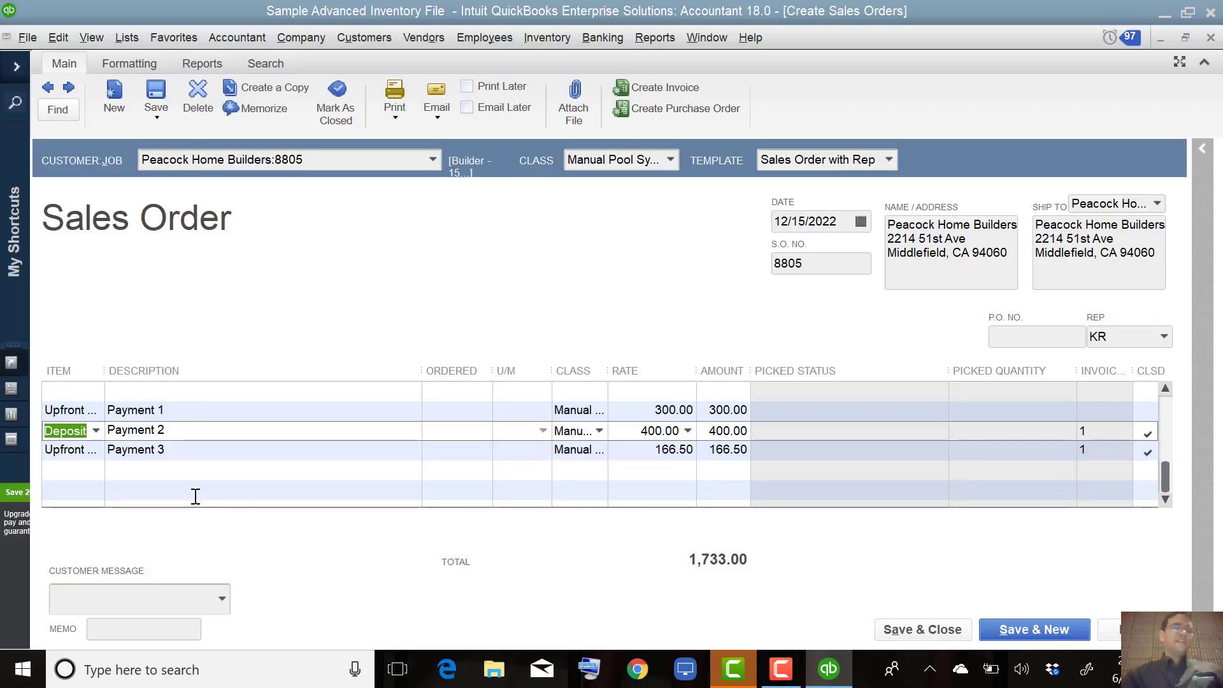
- Add an Upfront Deposit line below Payment 3 with the description "Payment applied" and an amount of -866.50
click(93, 474)
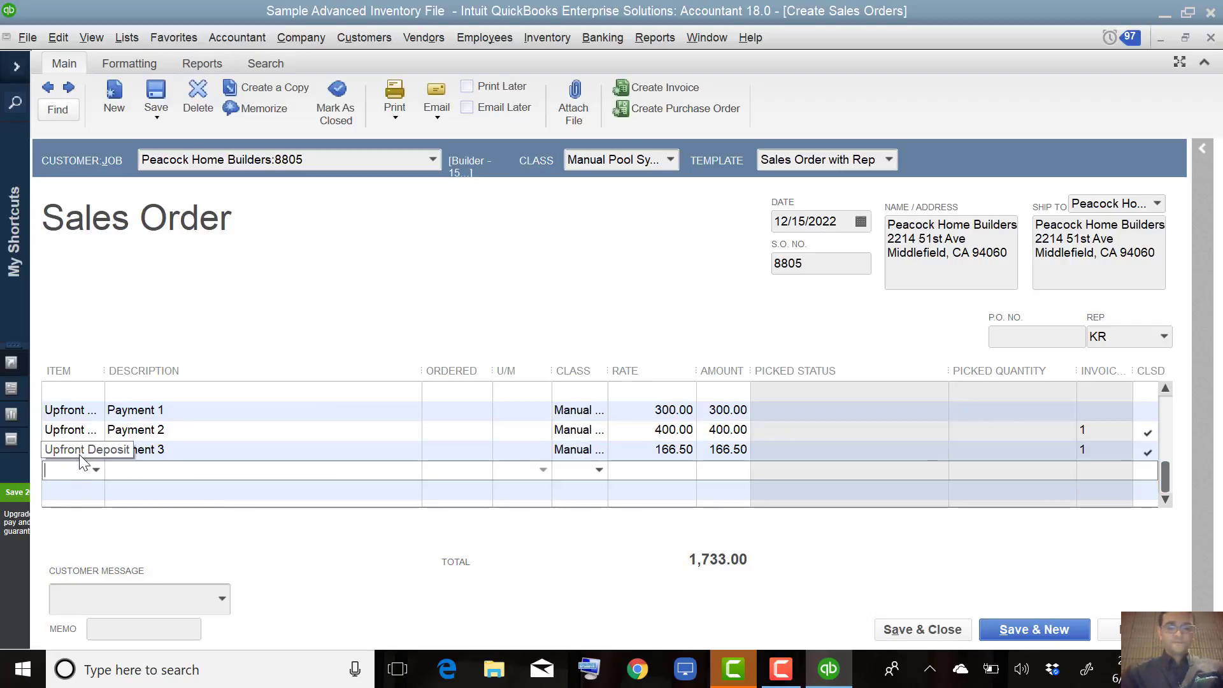
text(up front deposit)
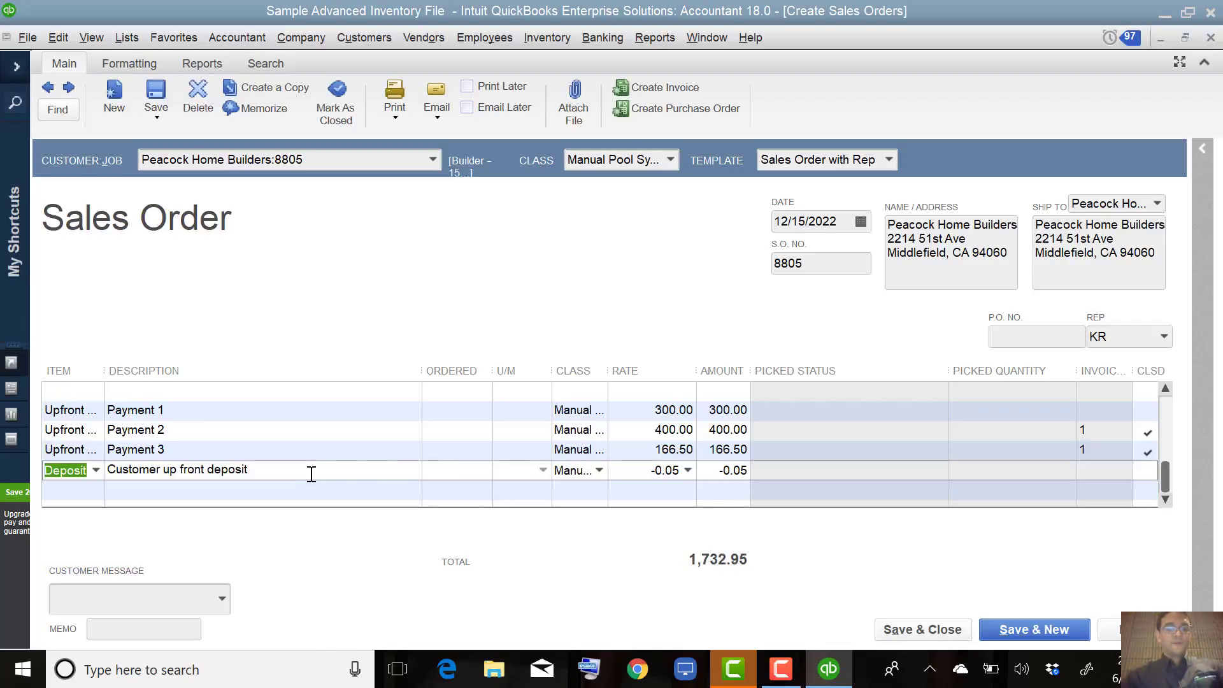
drag(312, 475, 32, 471)
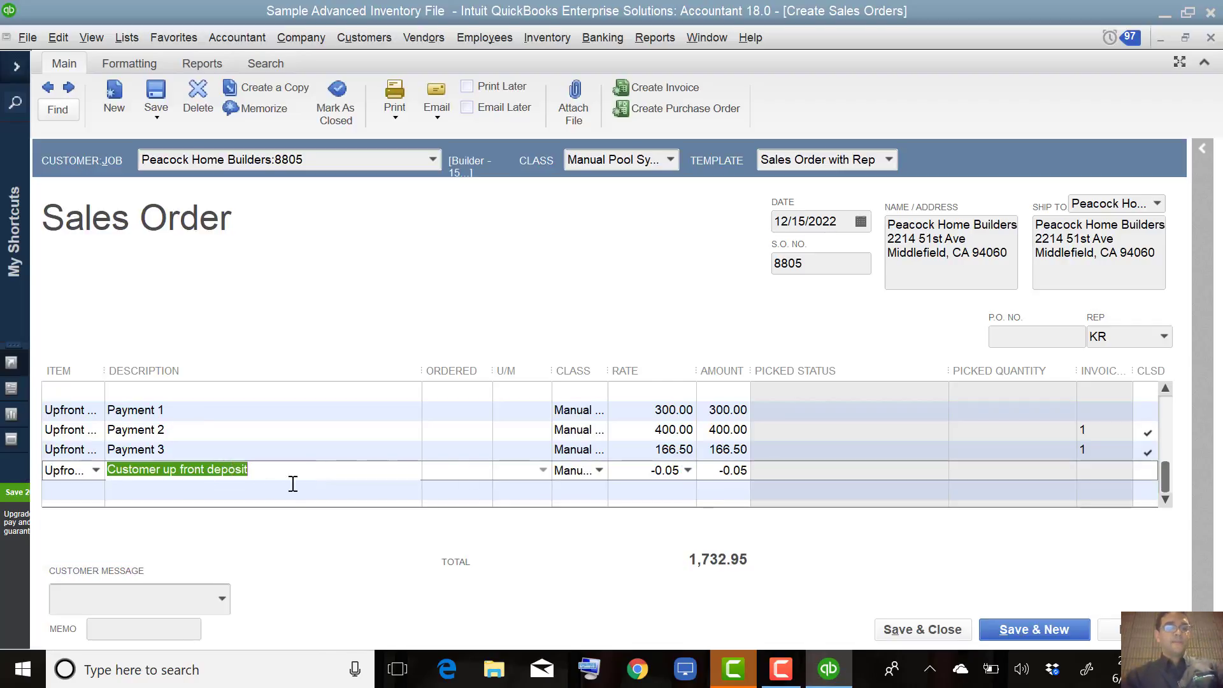
text(Payment applied)
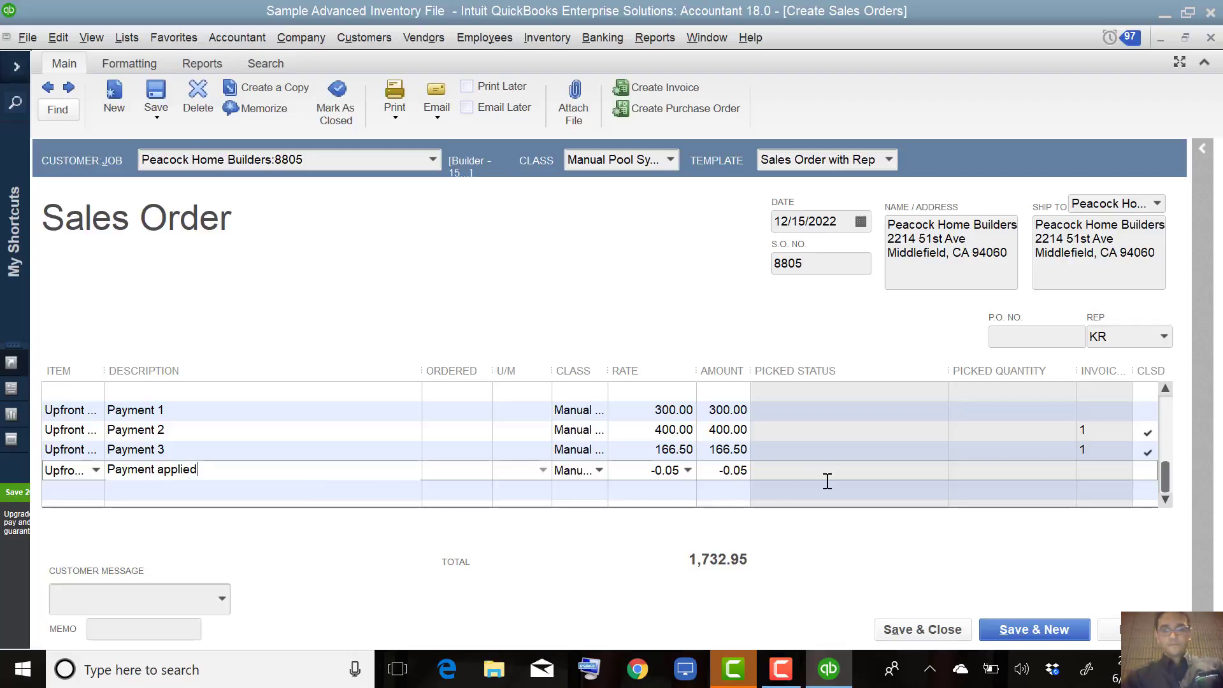
click(711, 475)
key(BackSpace)
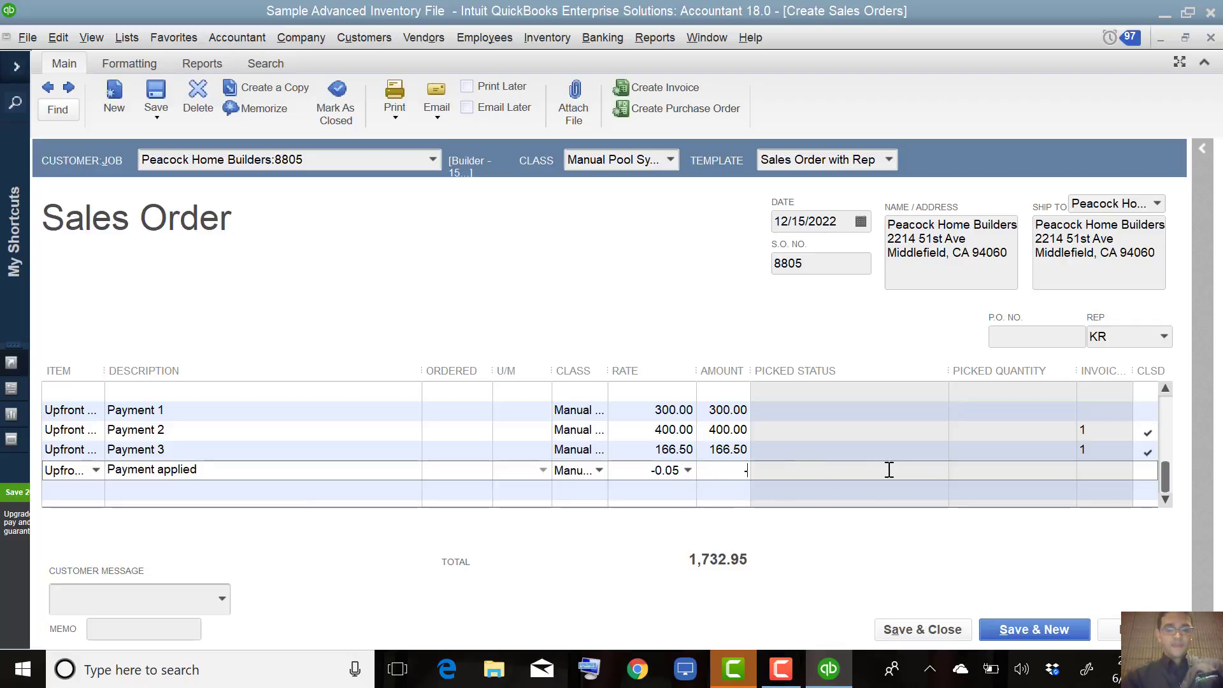
text(-866.50)
key(Tab)
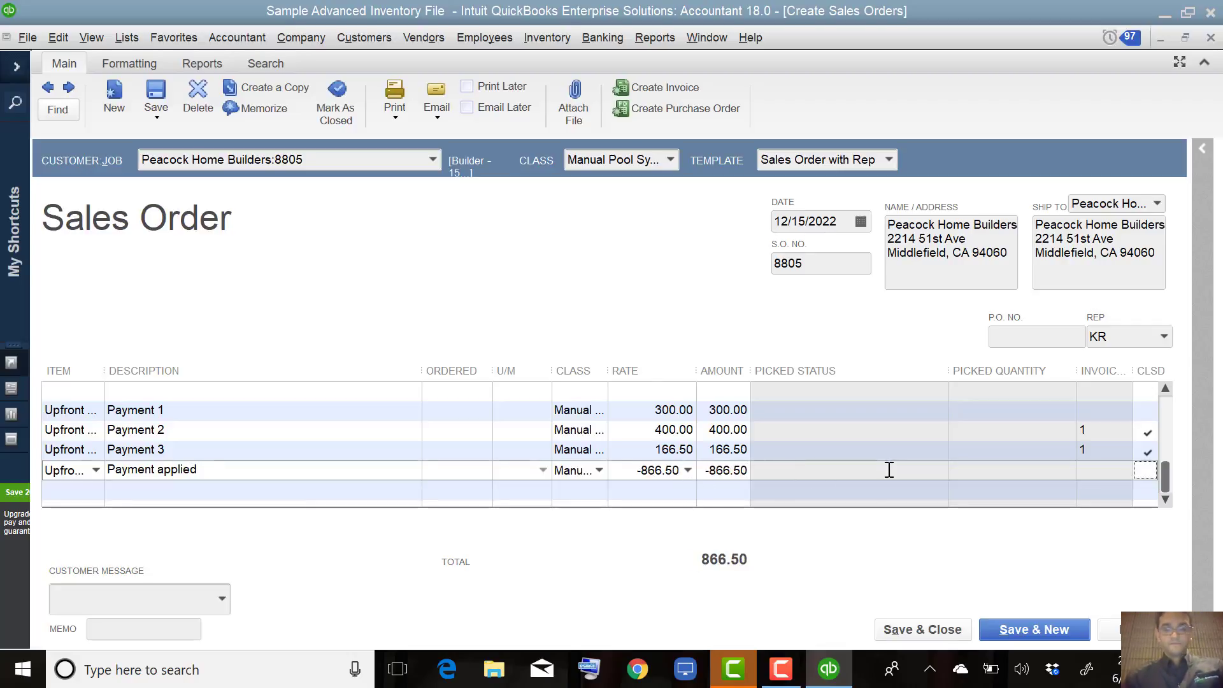
- Save the sales order with its revised payment lines
click(347, 414)
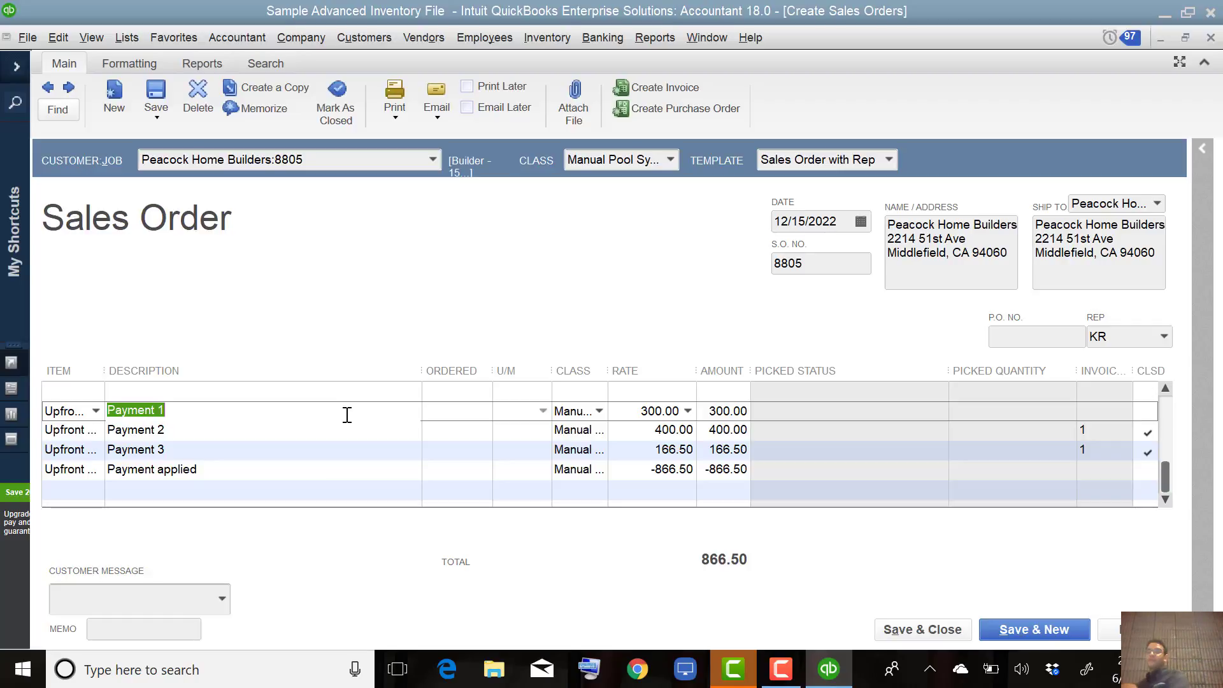
click(157, 80)
click(544, 250)
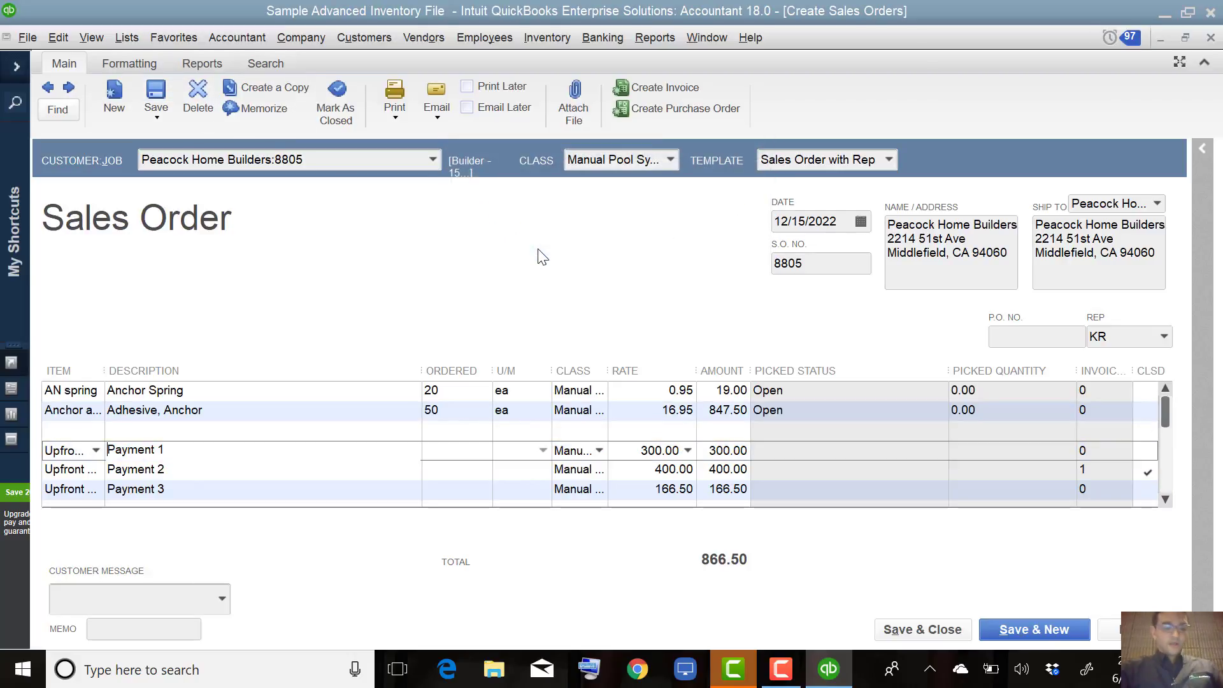
- Open the sales order's transaction history and view the linked prepayment invoice
key(ctrl+h)
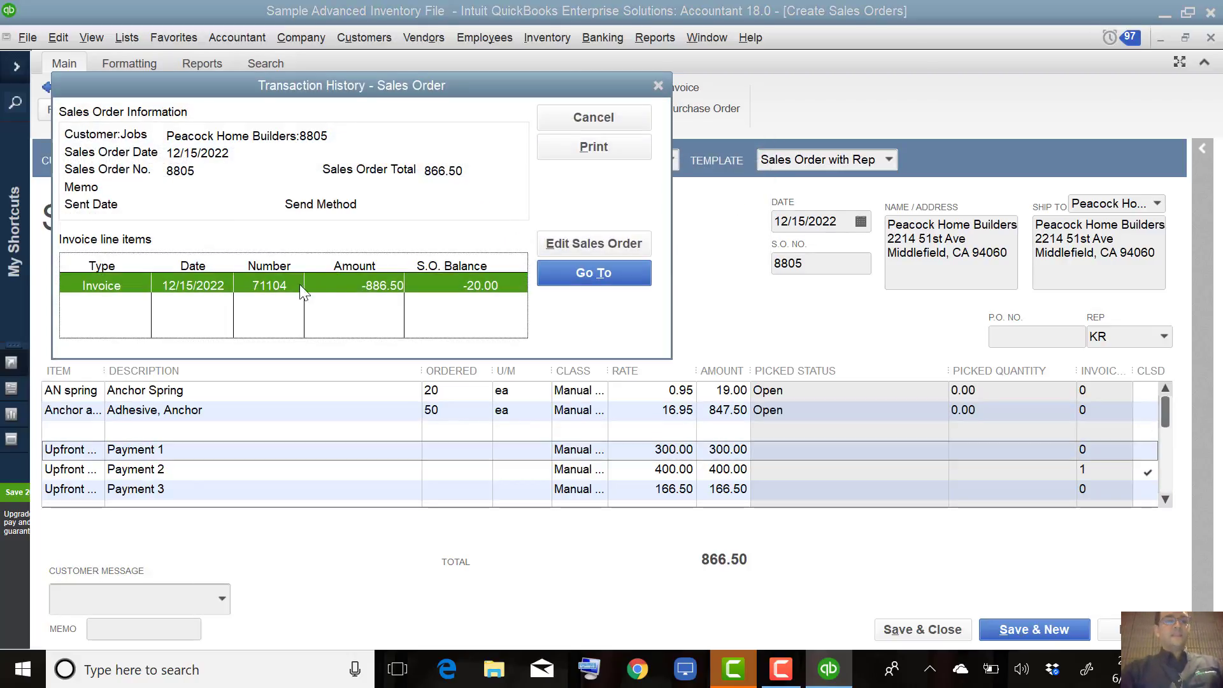
double_click(280, 284)
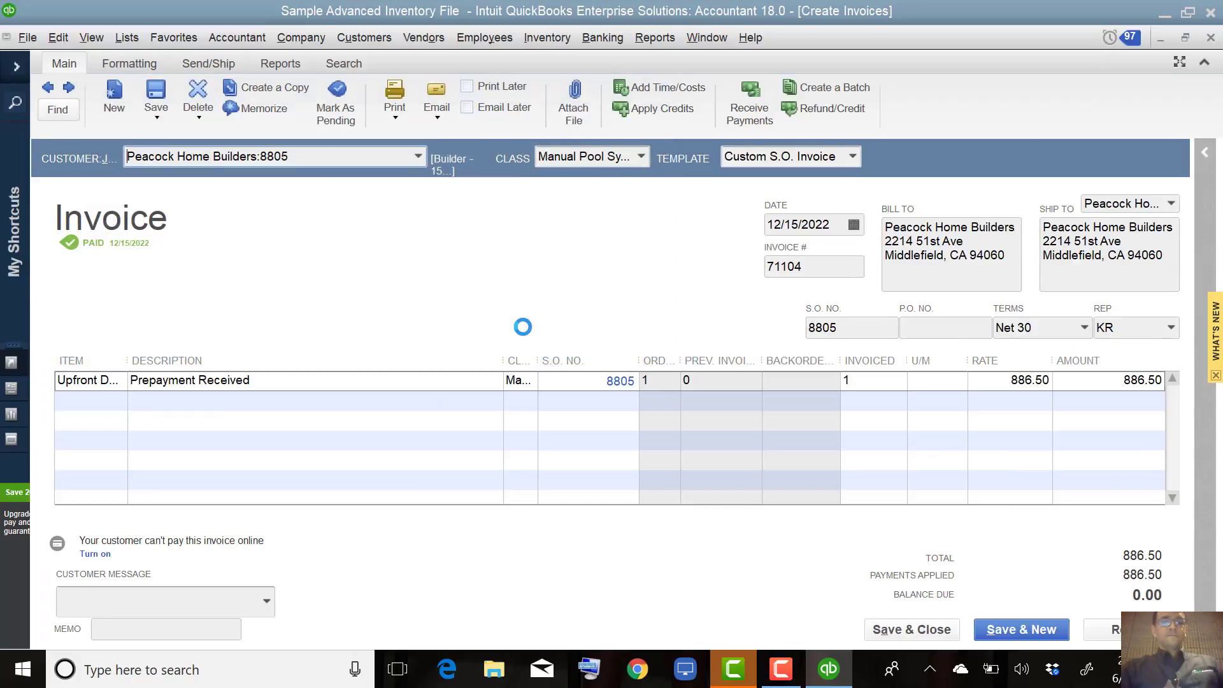
key(Escape)
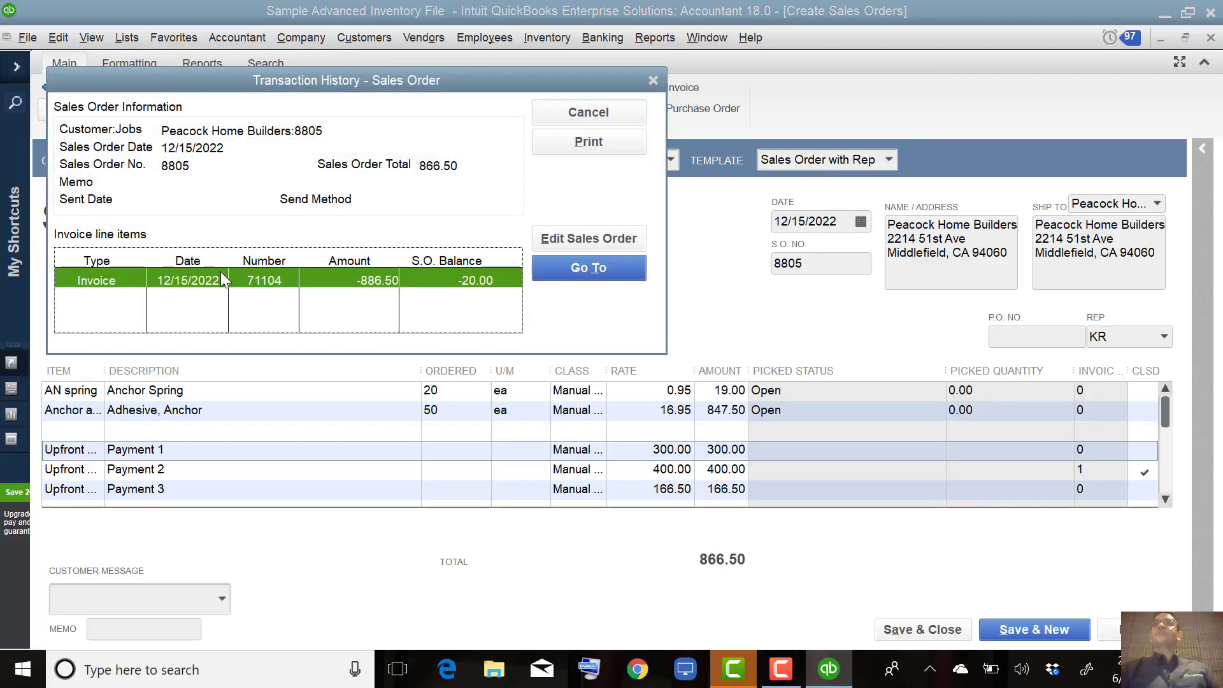
- Delete the prepayment invoice linked in the sales order's transaction history and close the invoice form
double_click(202, 284)
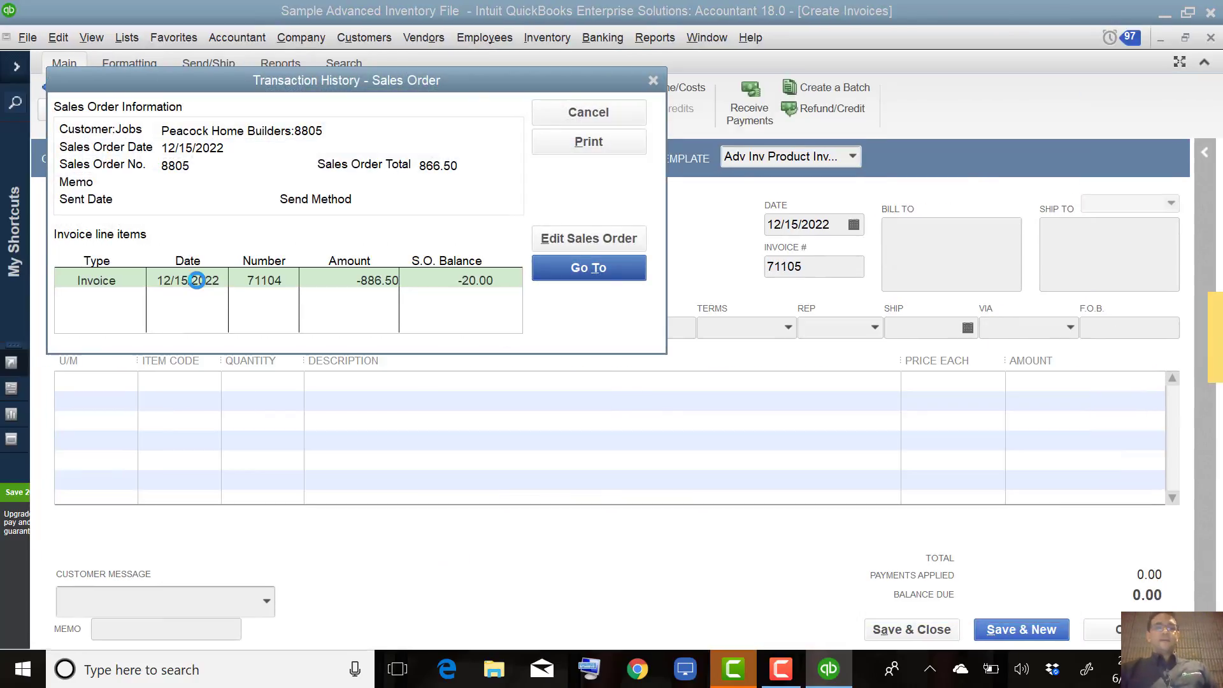
right_click(506, 250)
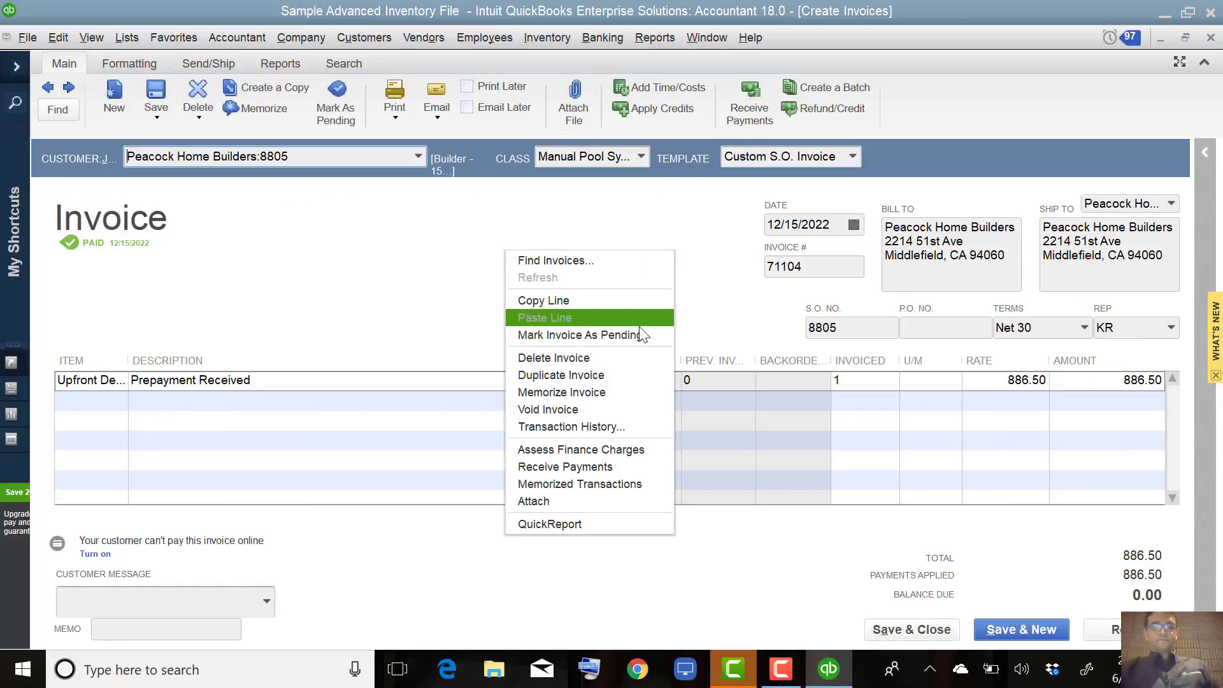
click(612, 363)
click(576, 236)
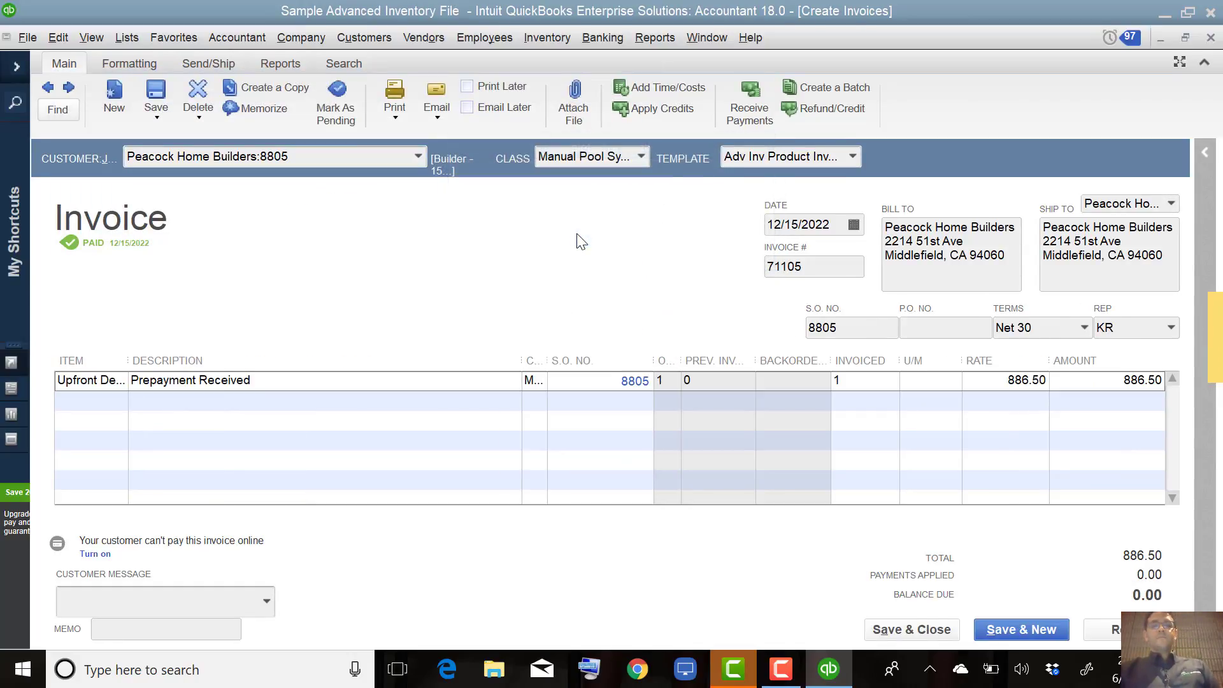
click(1210, 40)
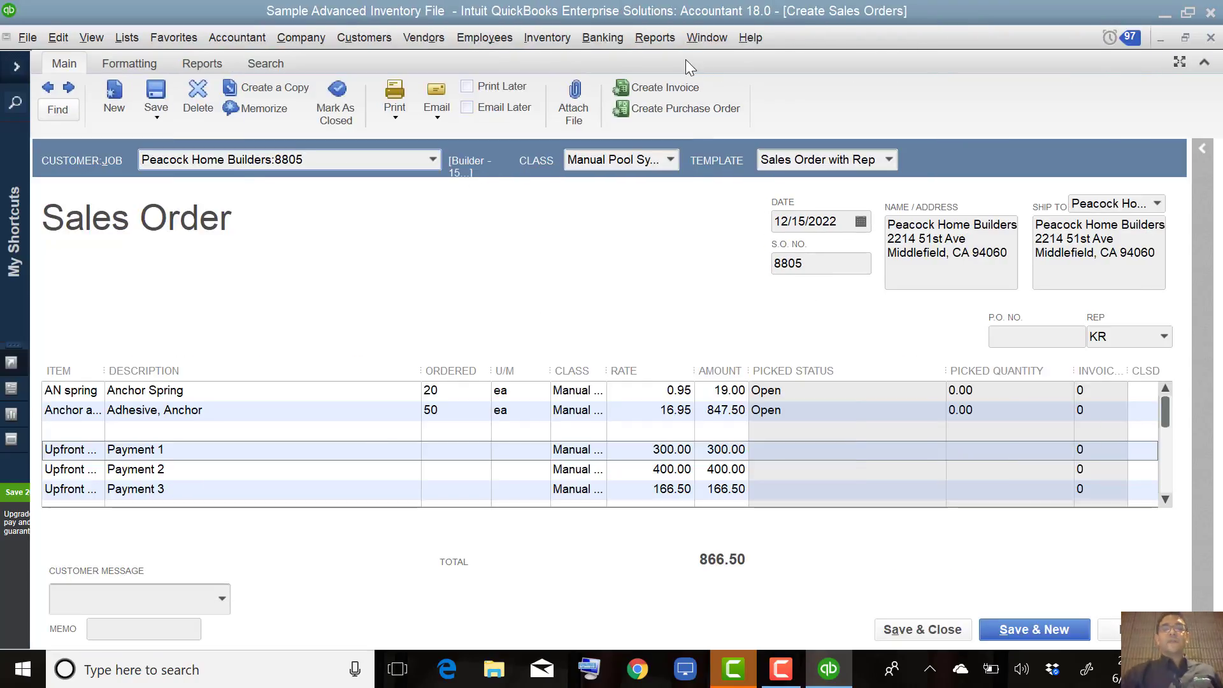
- Switch to the Custom Transaction Detail Report and review its filter and date range settings without changing them
click(707, 38)
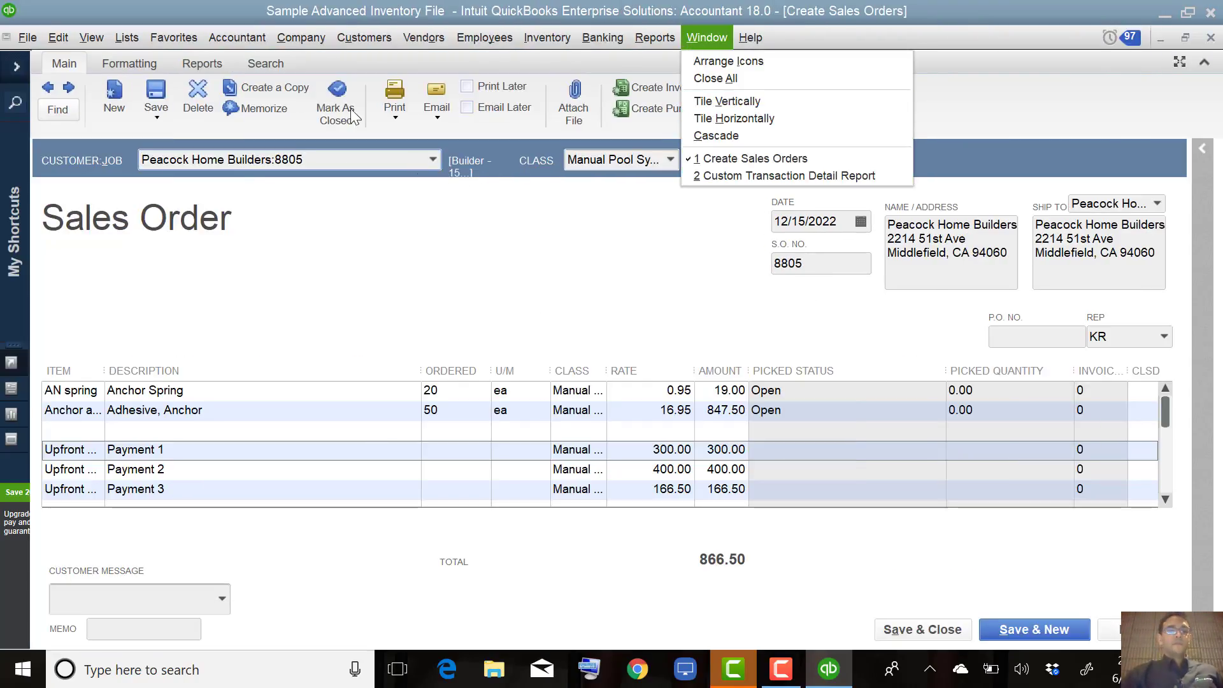
click(156, 95)
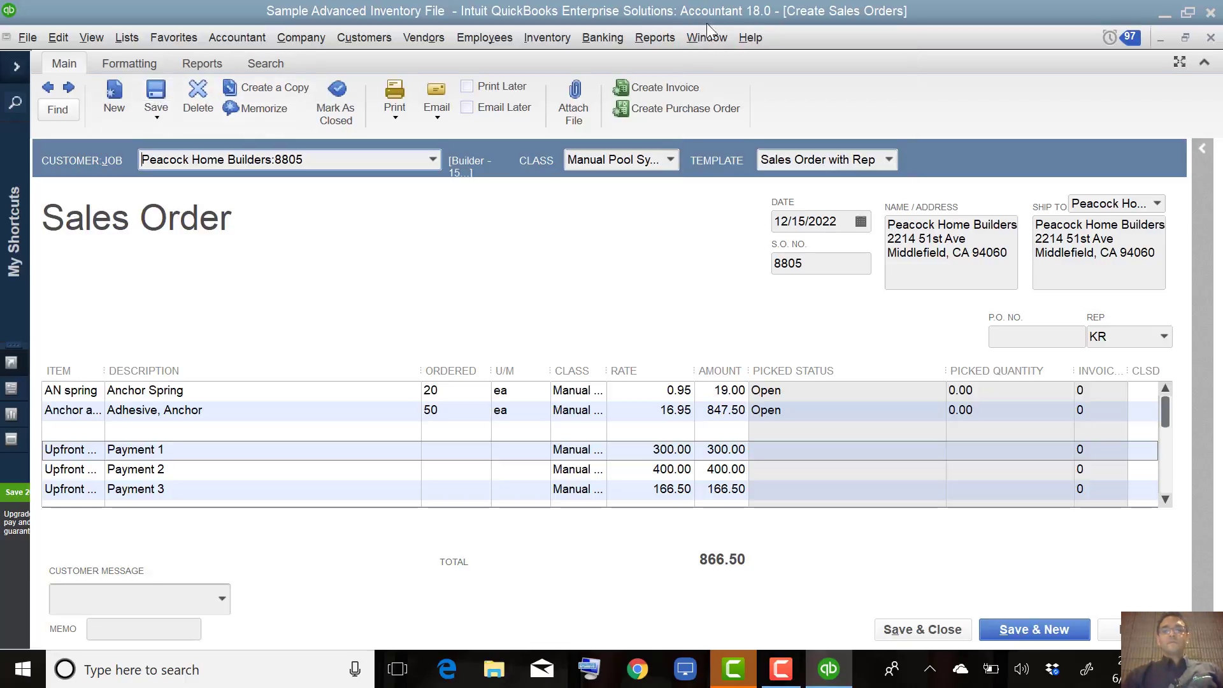
click(655, 38)
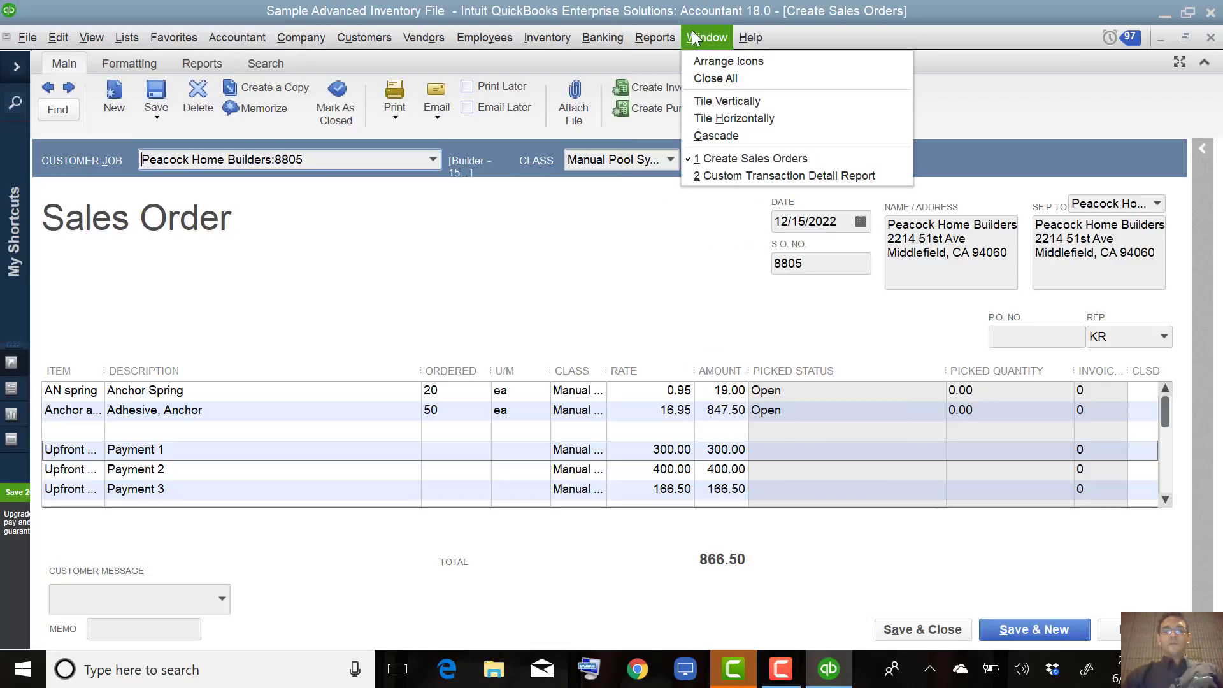
click(740, 178)
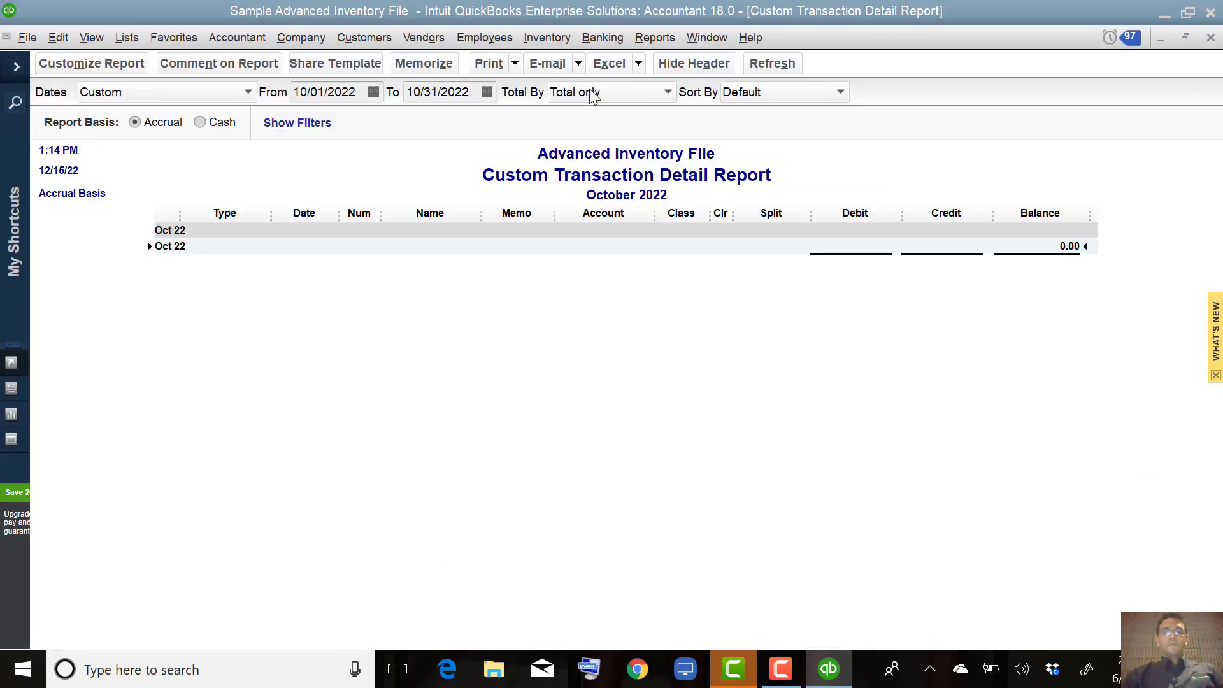
click(71, 66)
click(427, 88)
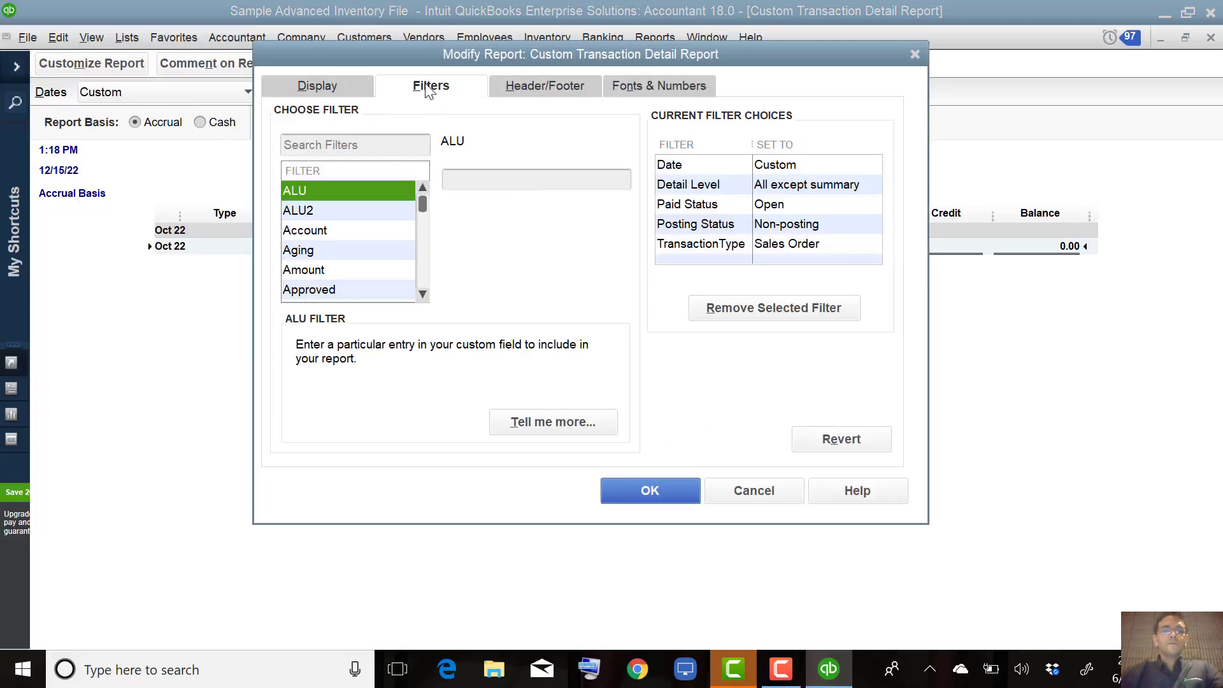
click(313, 89)
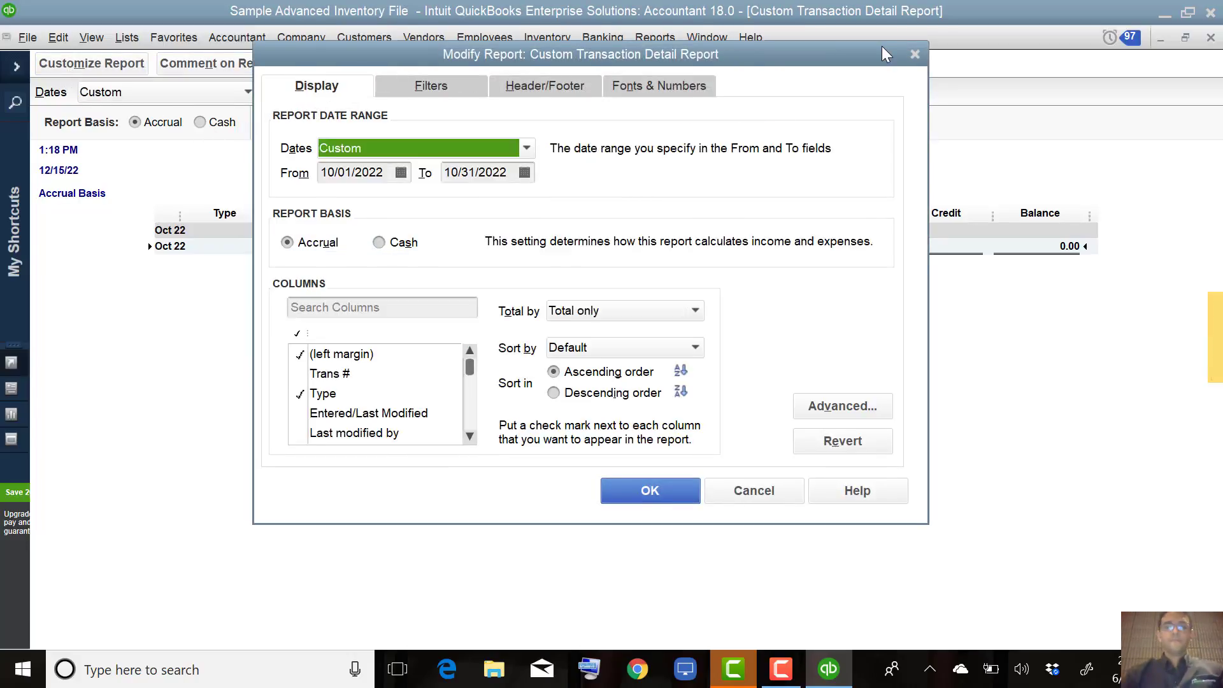
click(915, 54)
- Return to the Peacock Home Builders sales order, set its date to 10/01/2022 and save the change
click(708, 38)
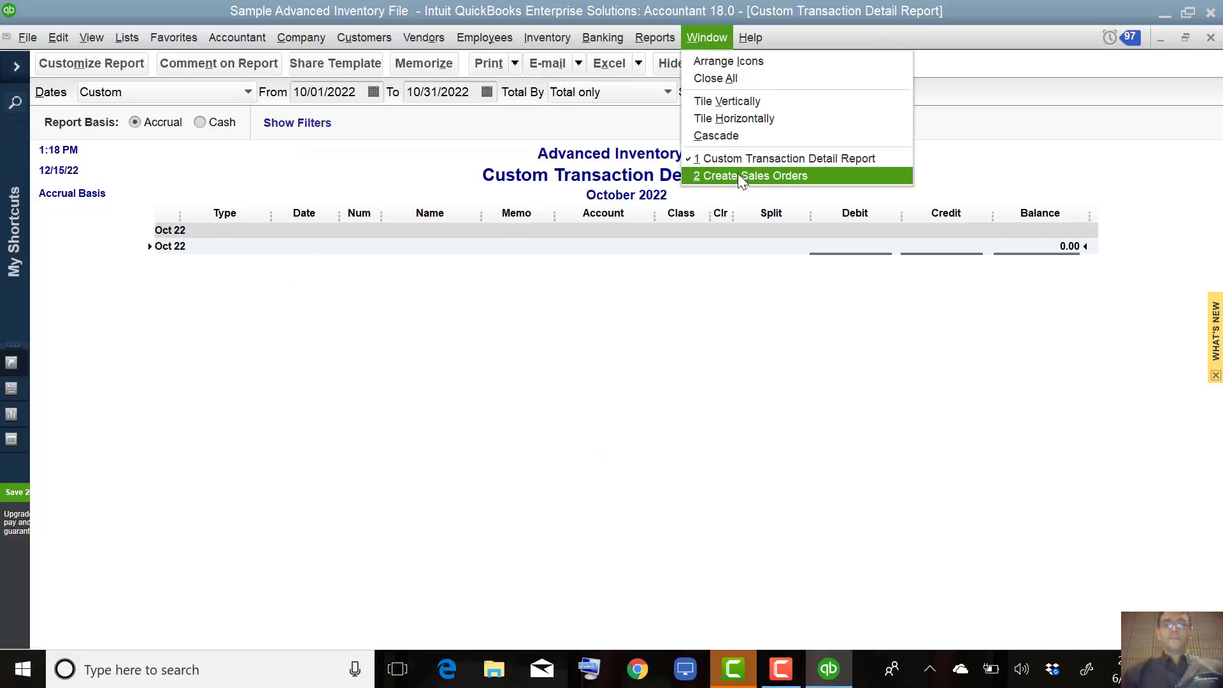
click(738, 174)
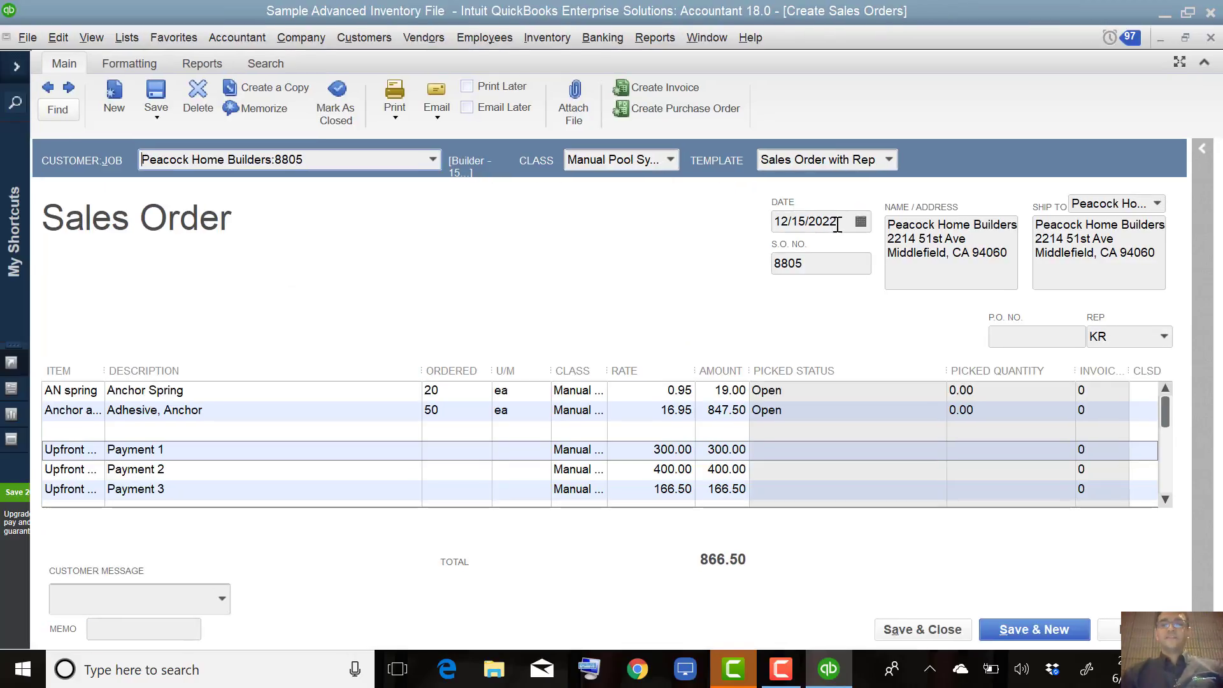
click(837, 225)
text(10)
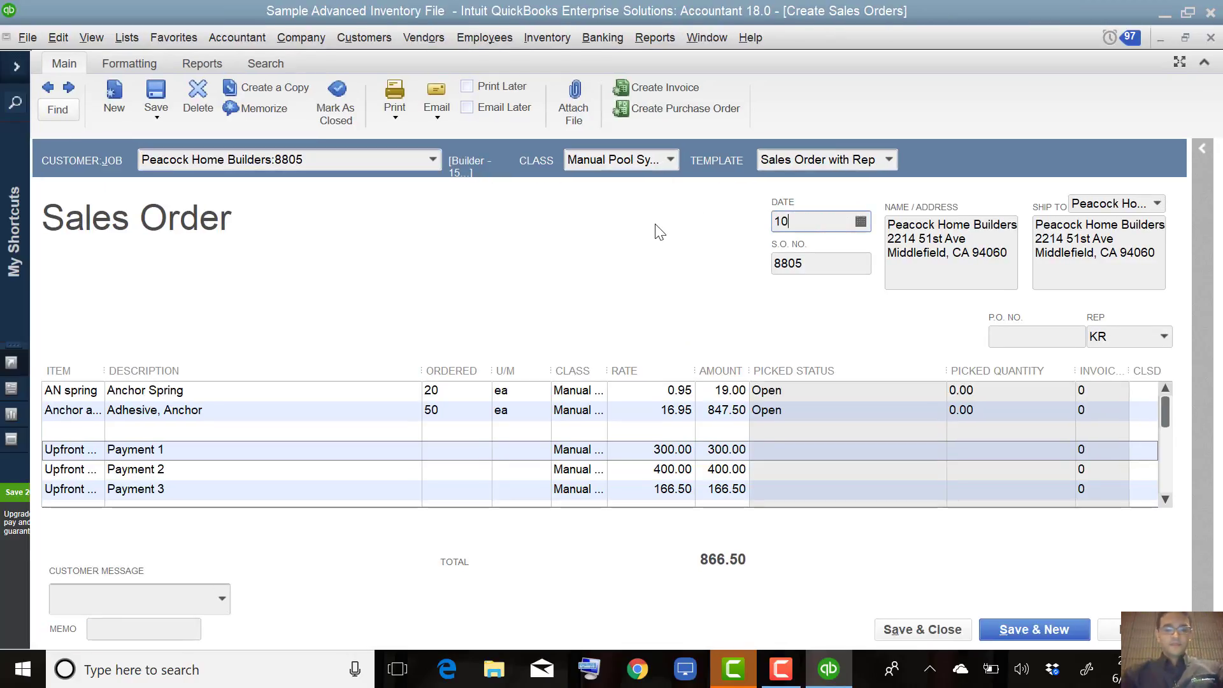
text(/01/20)
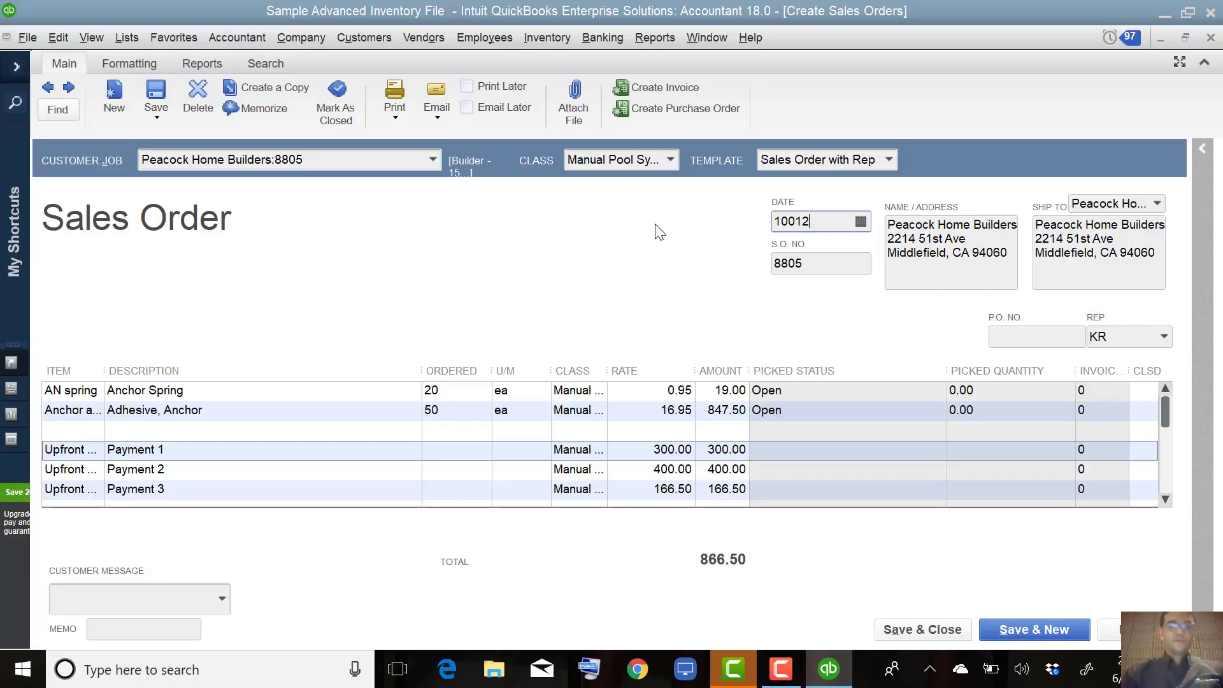
text(2)
key(Tab)
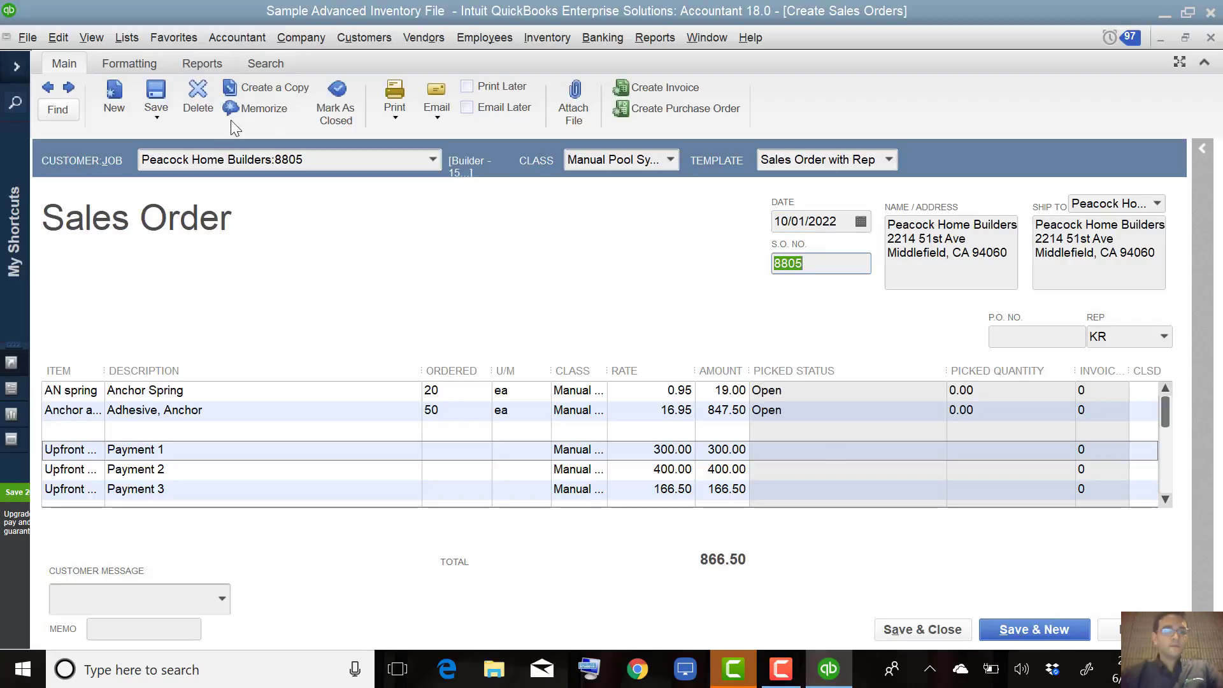
click(152, 90)
click(528, 220)
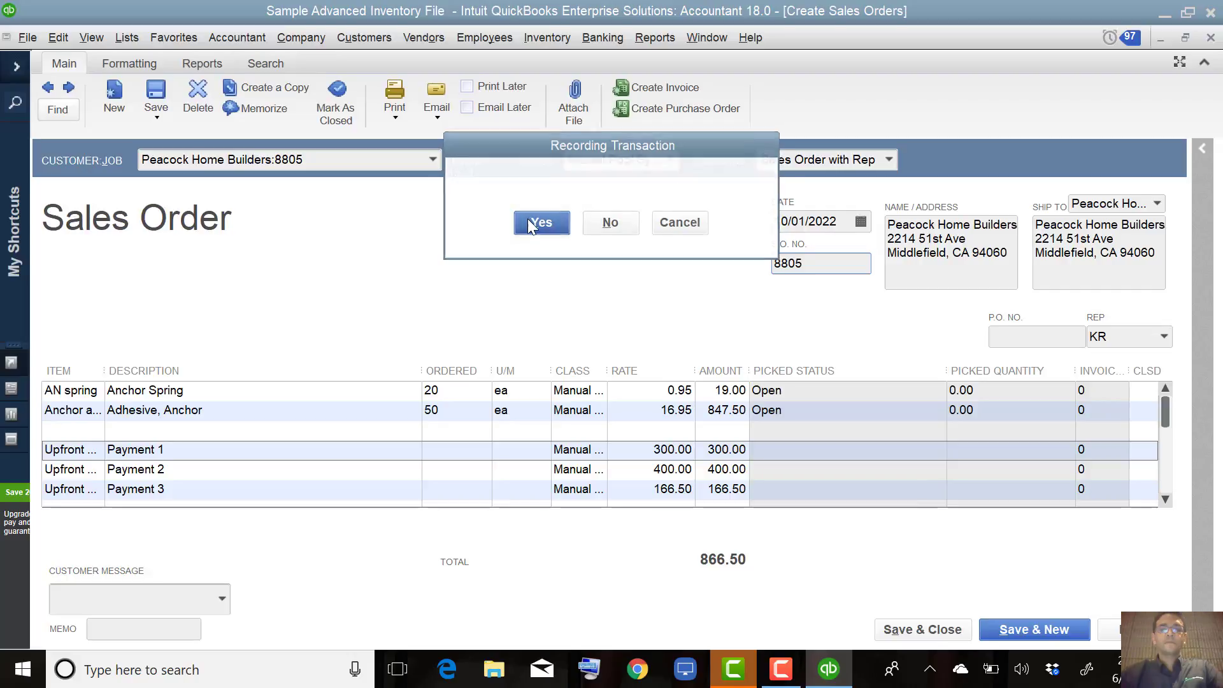
- Filter the Custom Transaction Detail Report to the Upfront Deposit item and total it by customer
click(708, 37)
click(727, 156)
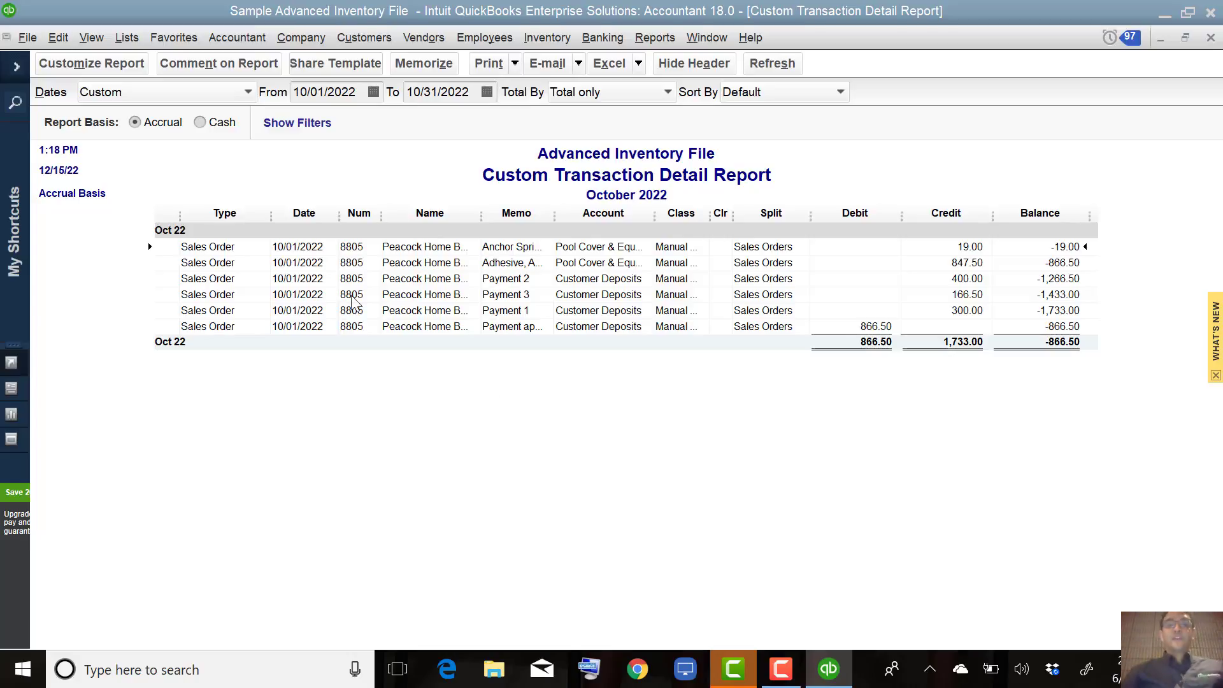
click(107, 63)
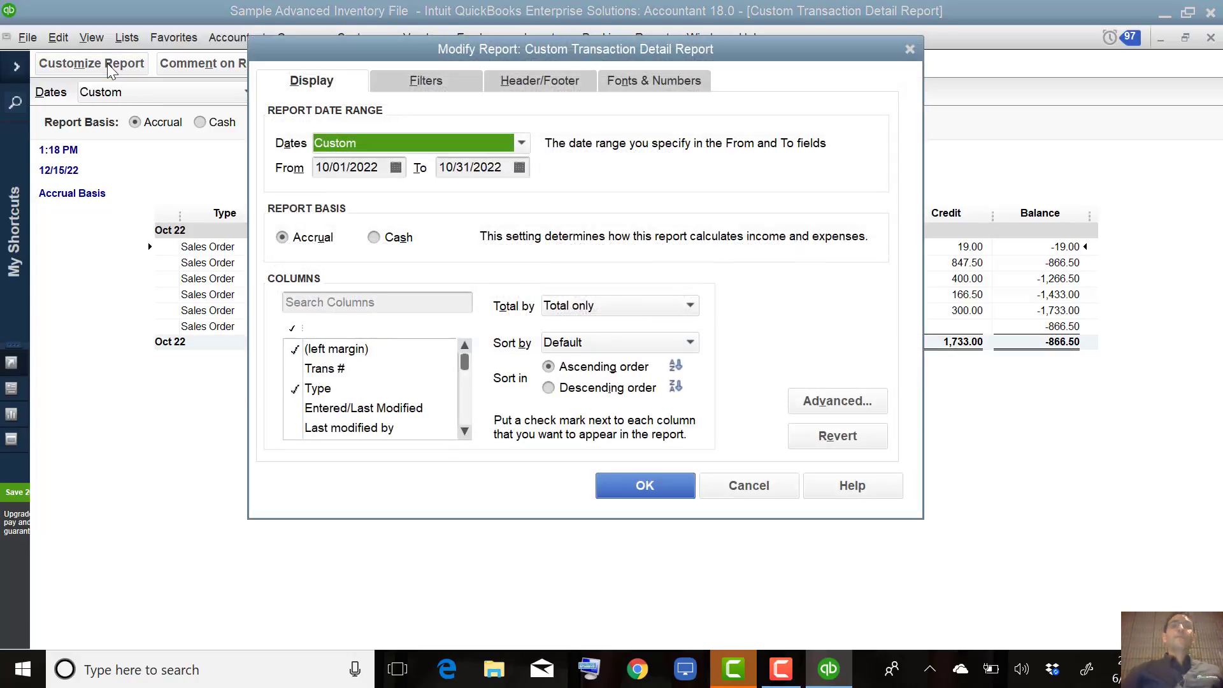
click(442, 79)
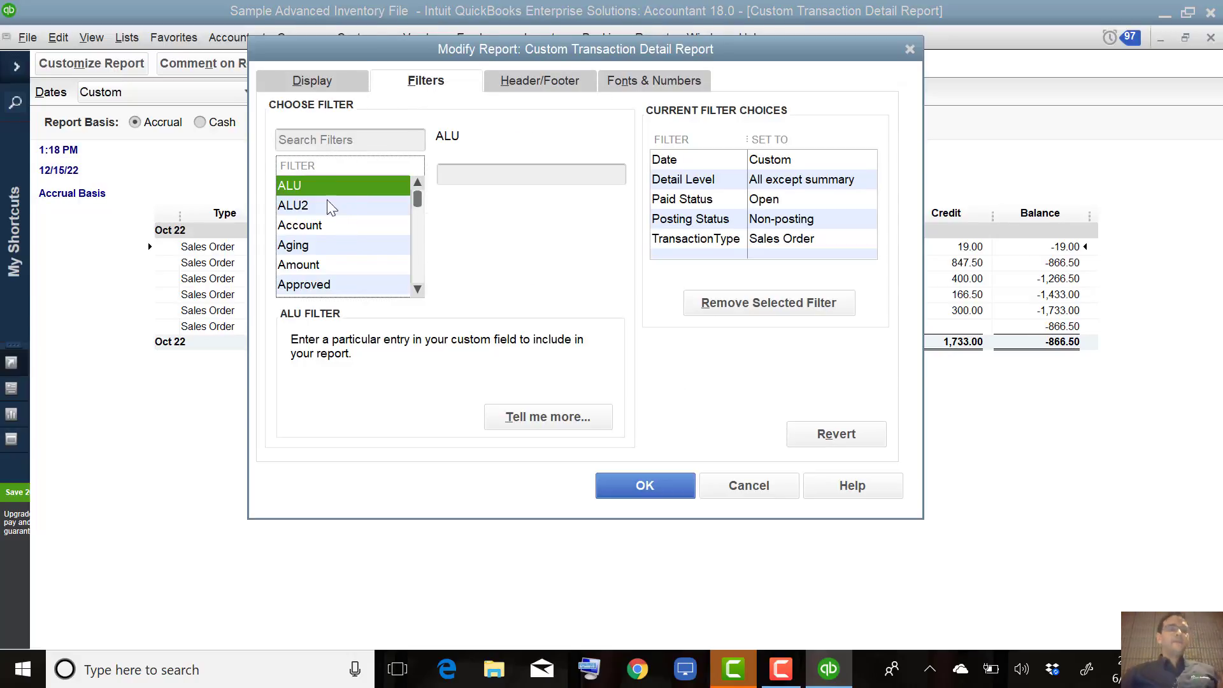
click(306, 140)
text(item)
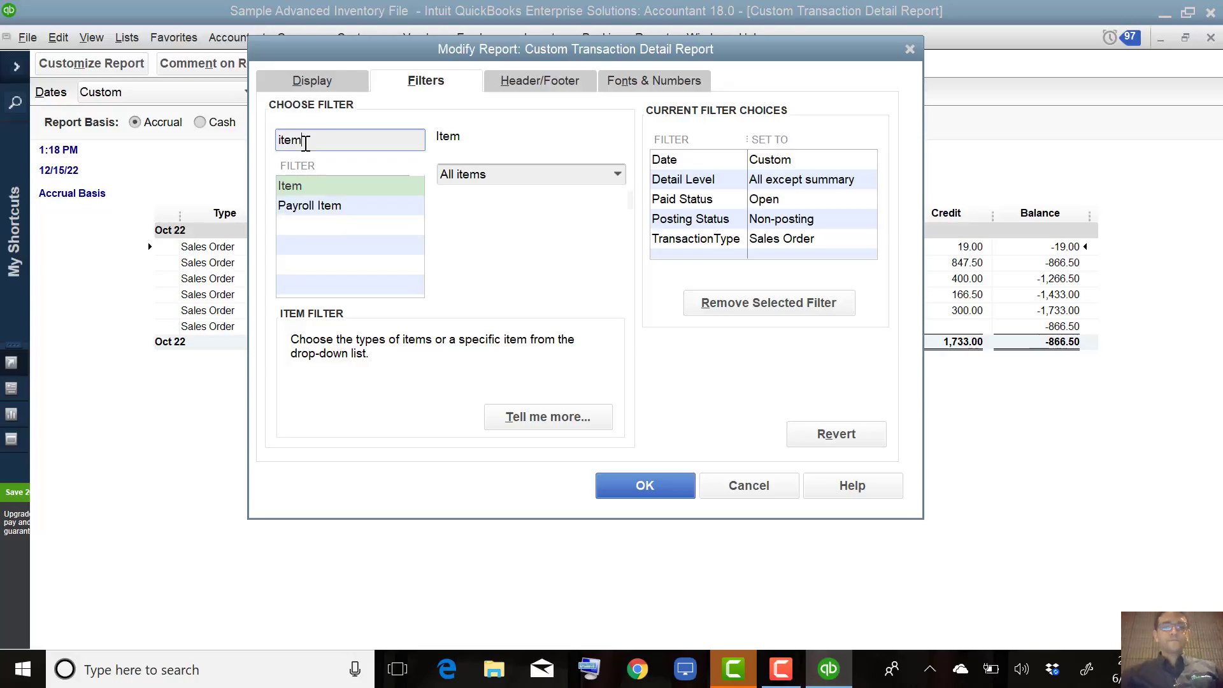
click(622, 177)
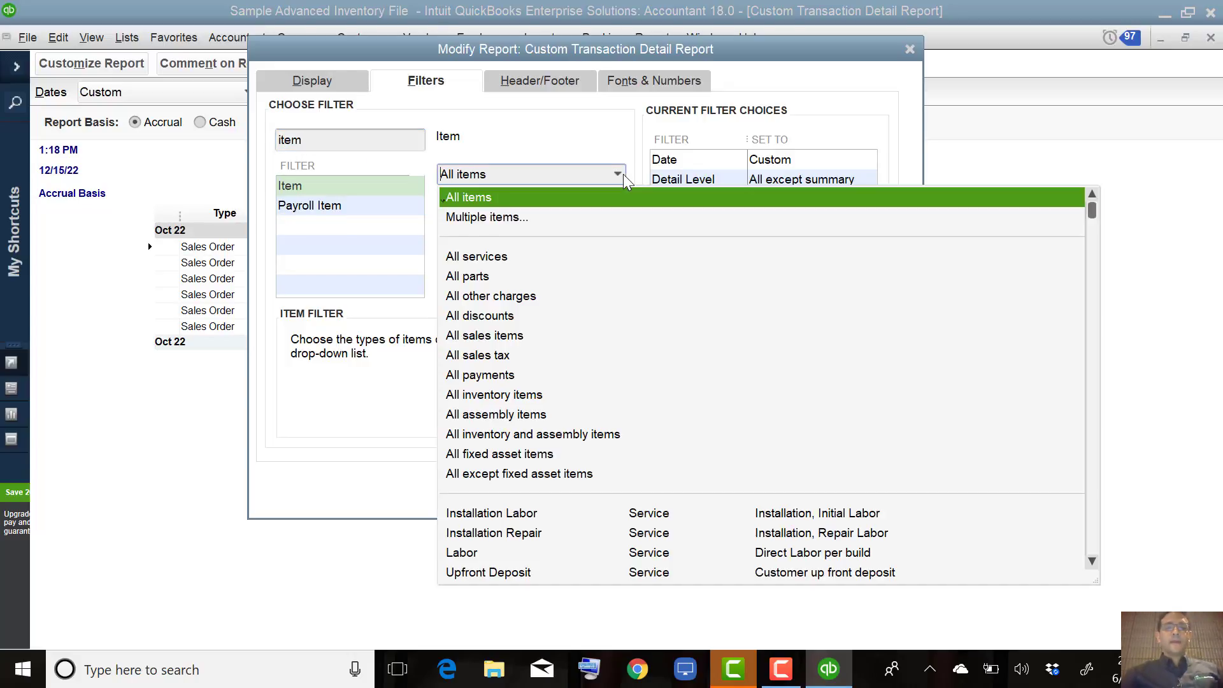
click(487, 217)
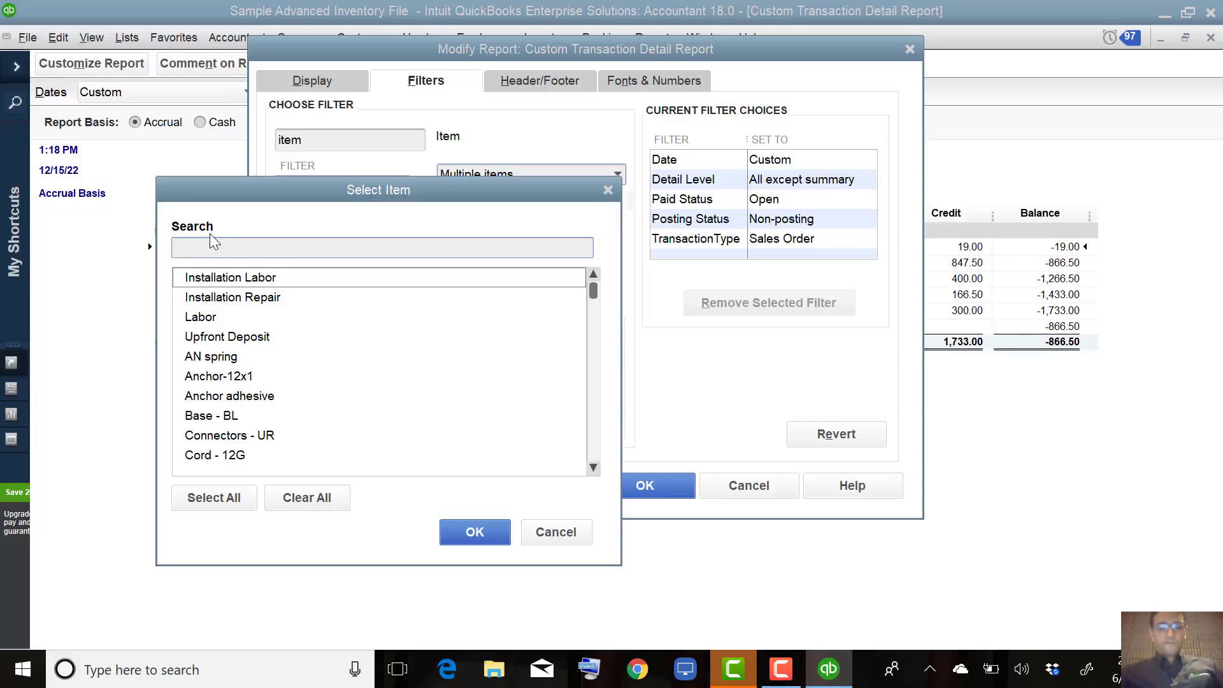
text(up)
click(235, 285)
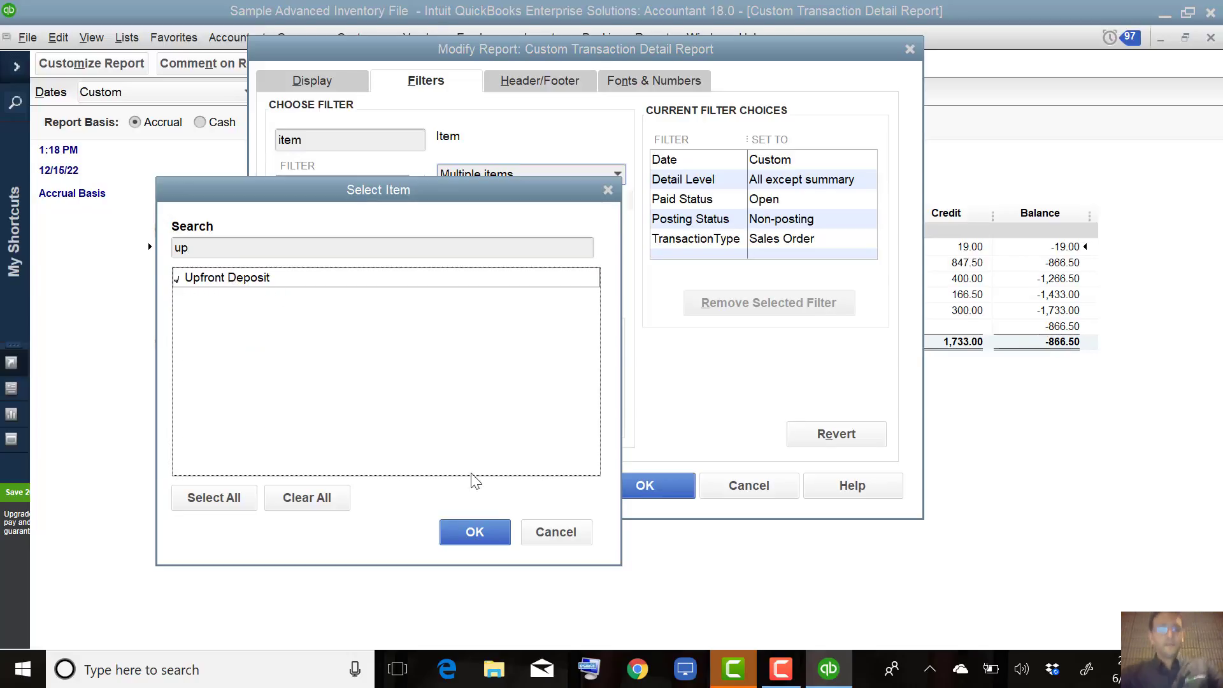
click(475, 533)
click(645, 486)
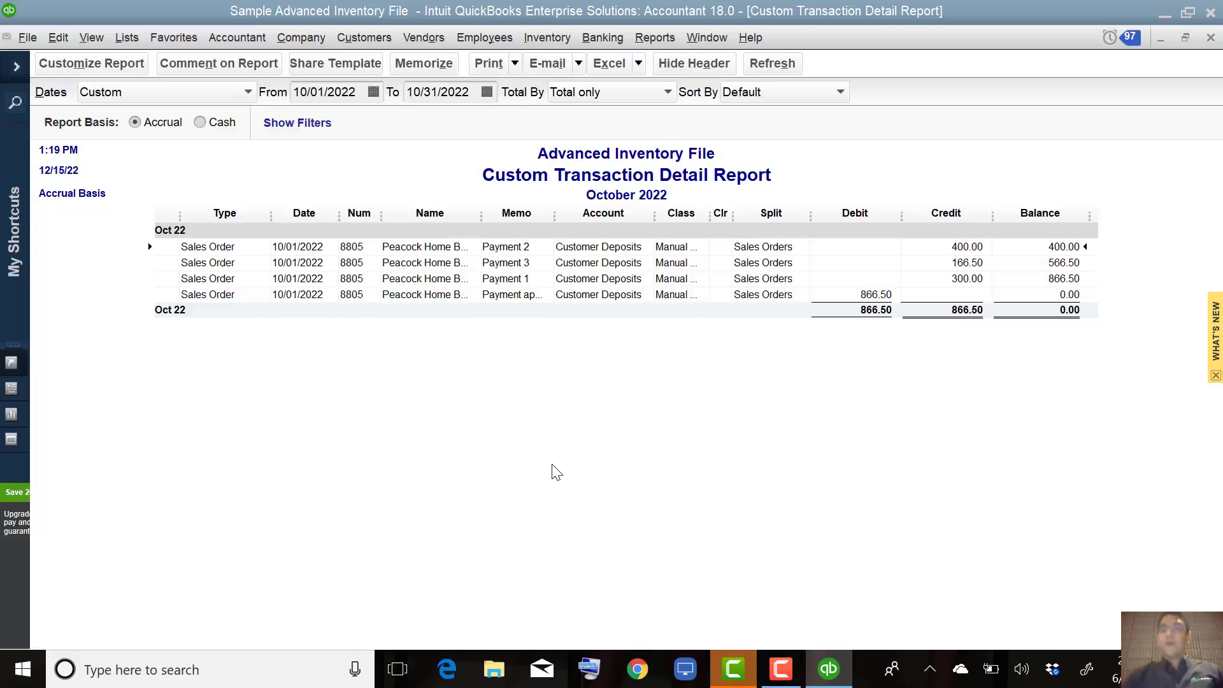
click(580, 90)
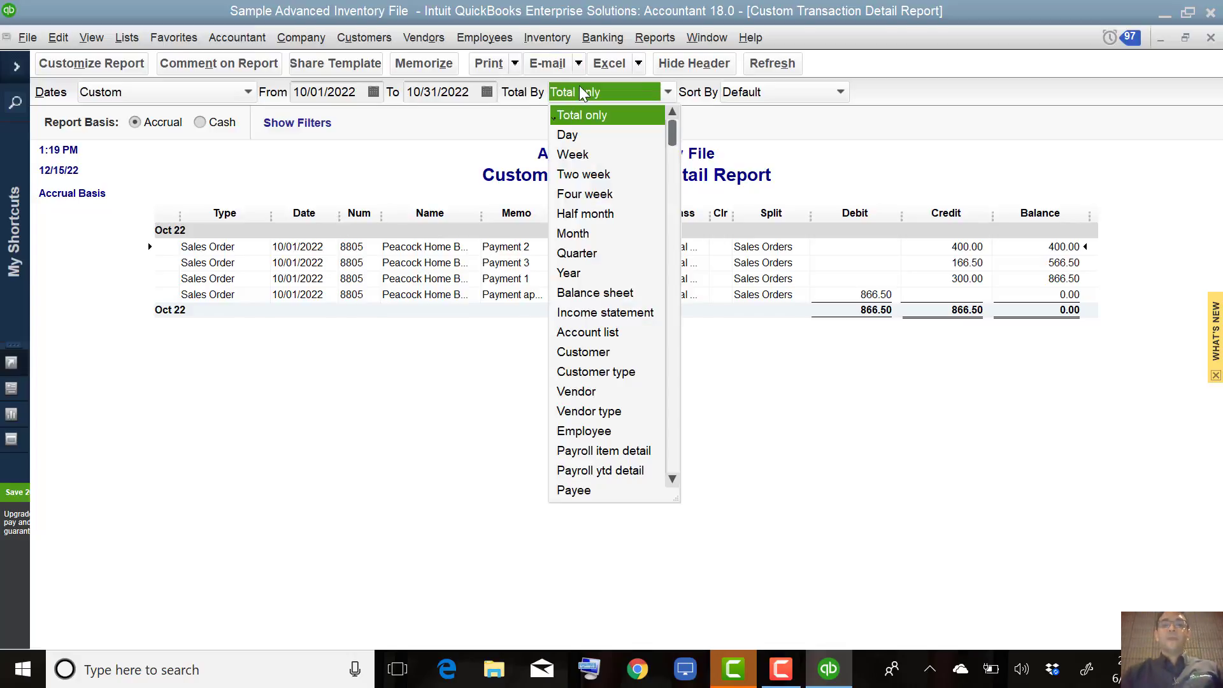
click(602, 354)
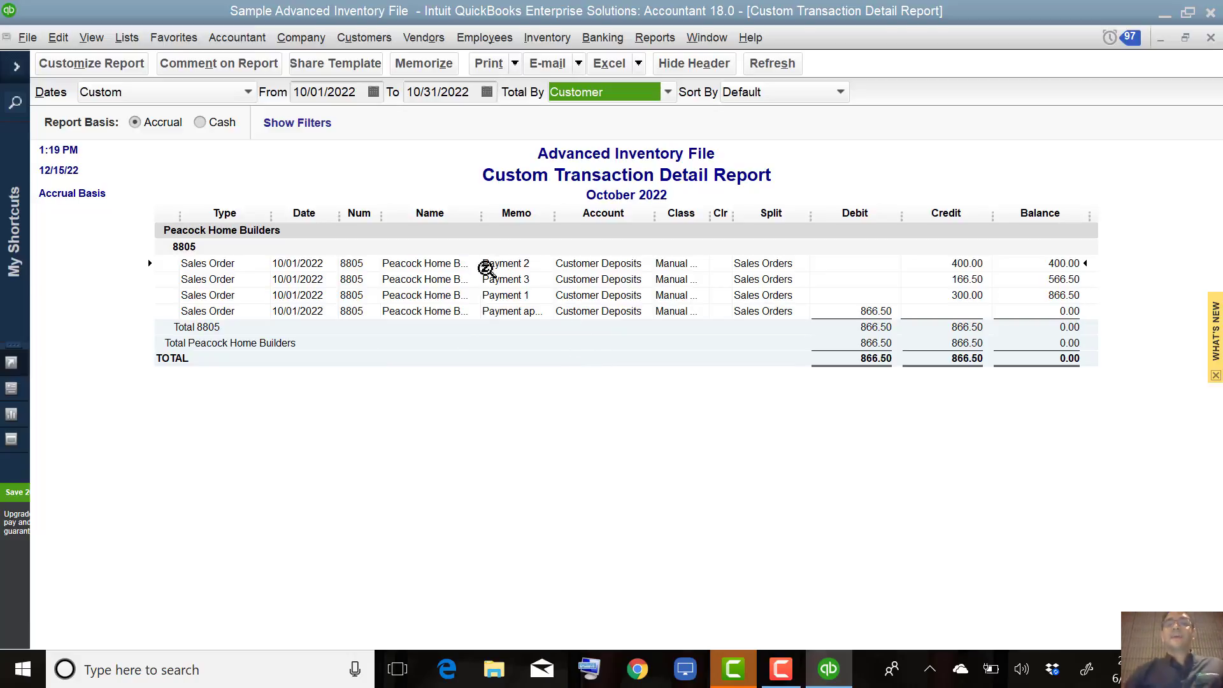
- Open the sales order from its Payment 2 report line and create an invoice for only the first Upfront Deposit item, Payment 1
click(508, 266)
double_click(508, 267)
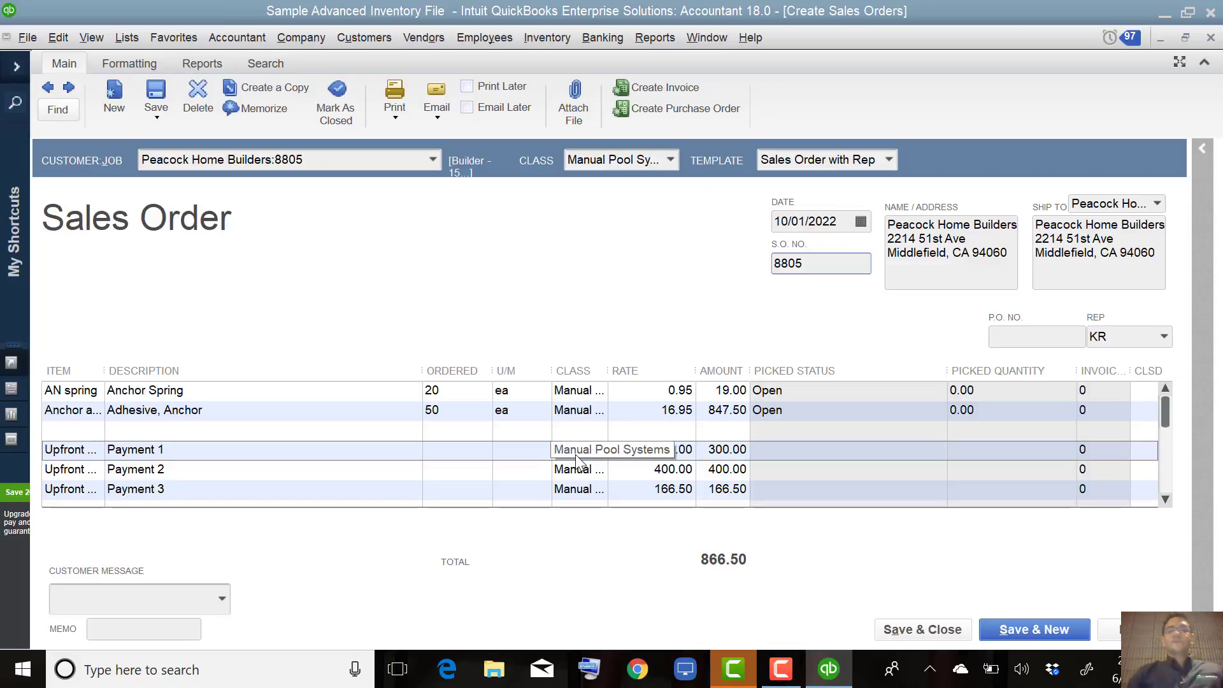
click(669, 93)
click(150, 228)
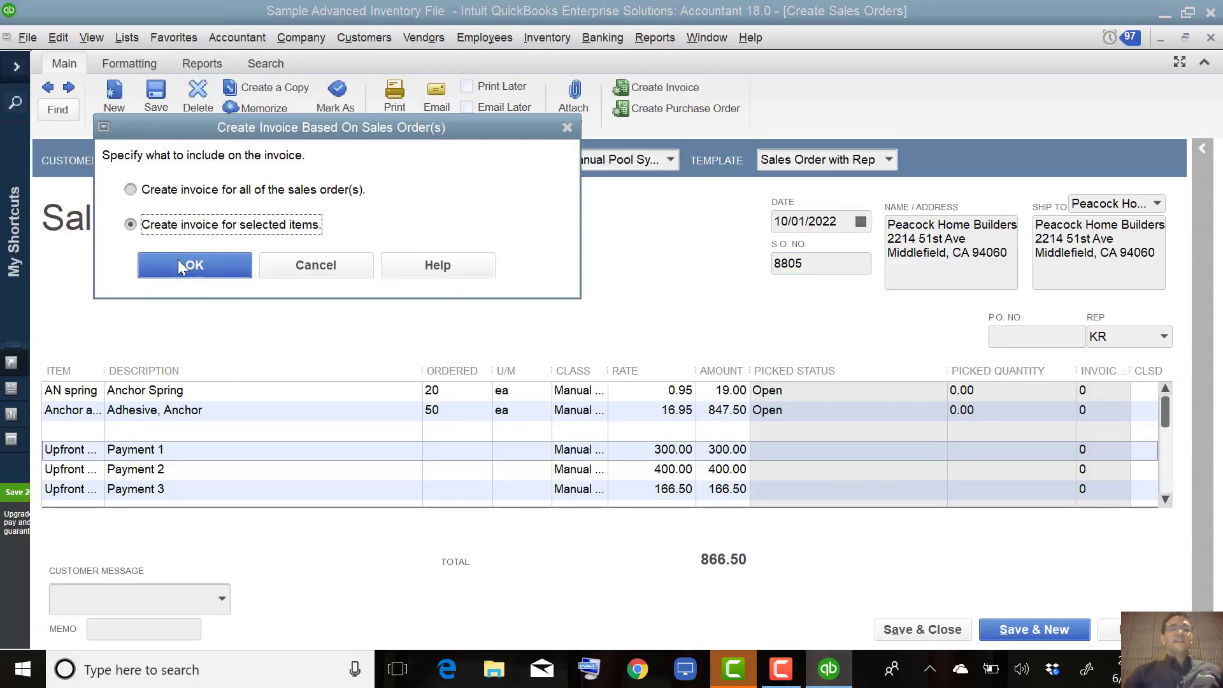
click(188, 270)
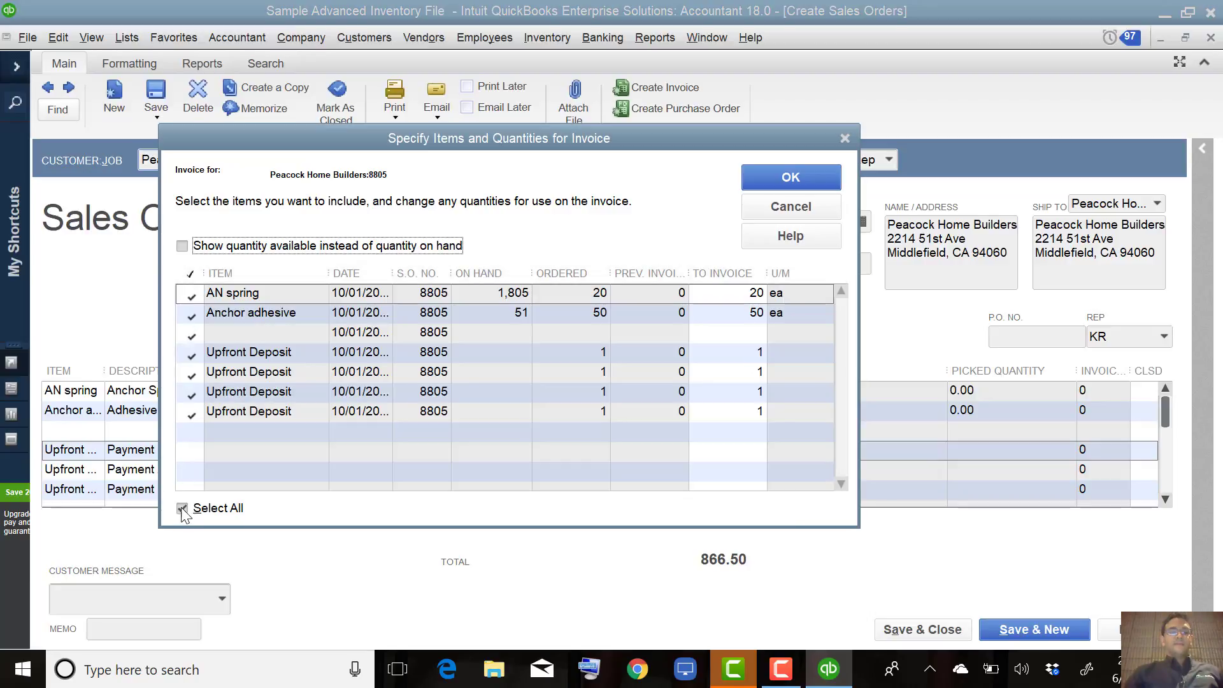
click(183, 510)
click(190, 354)
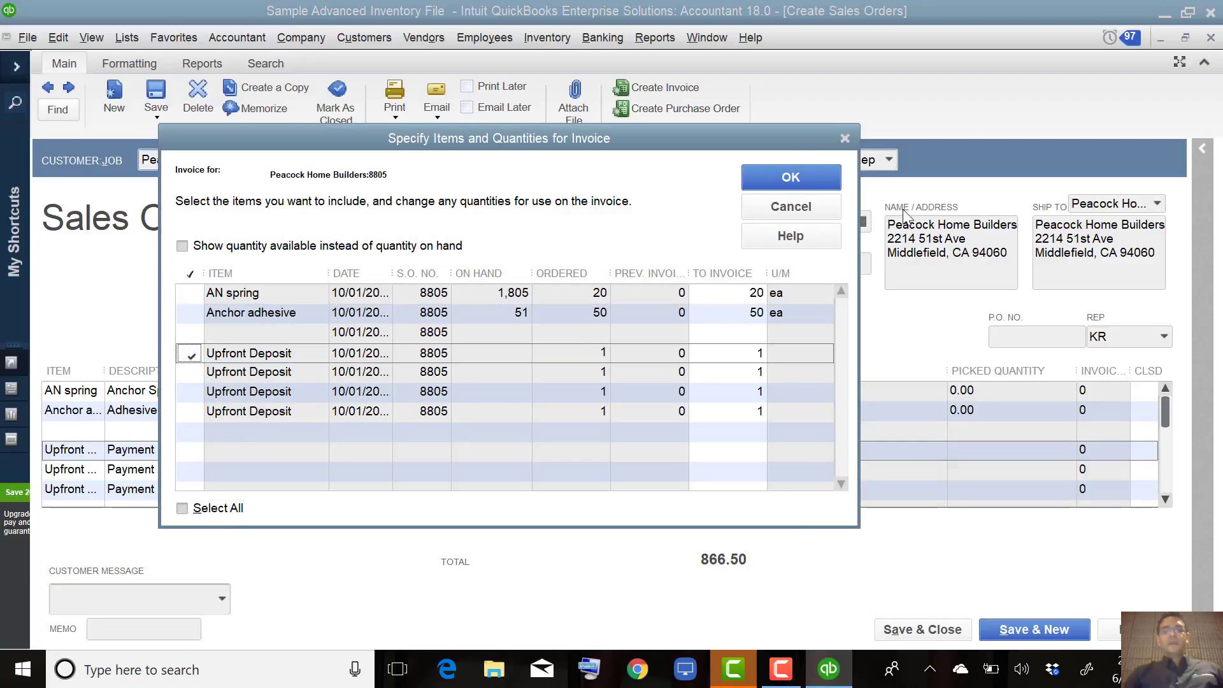
click(788, 179)
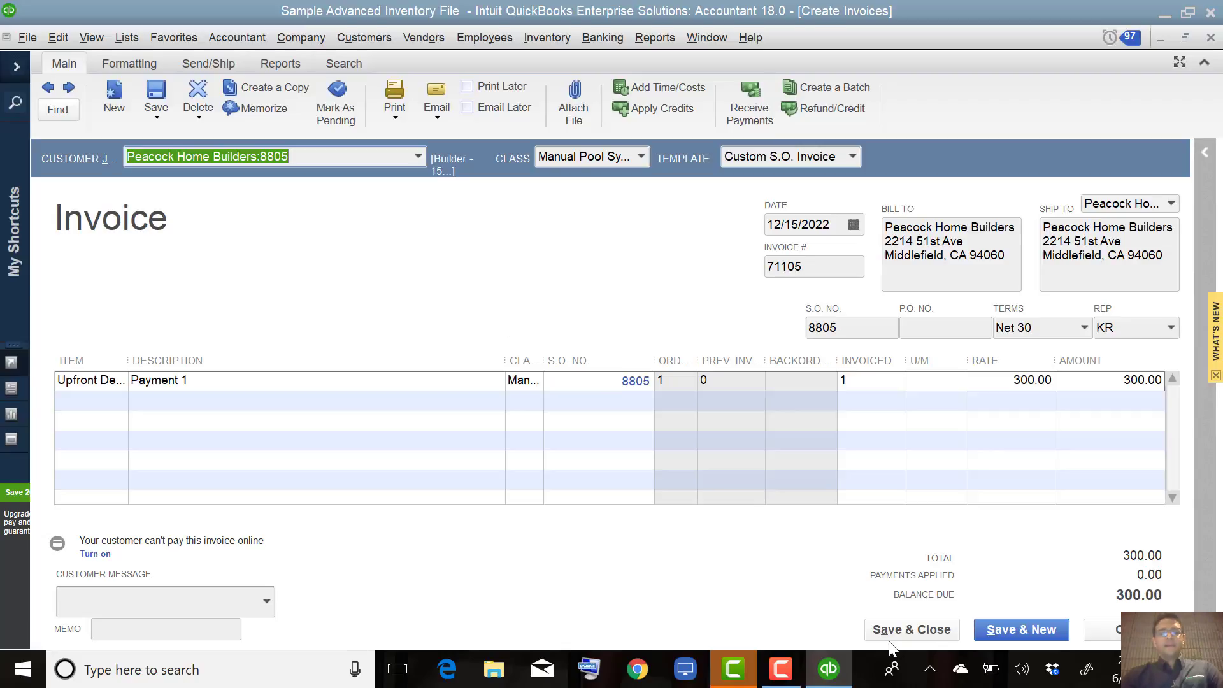
- Save and close the Payment 1 invoice, applying 300.00 of the customer's available credit to it
click(907, 630)
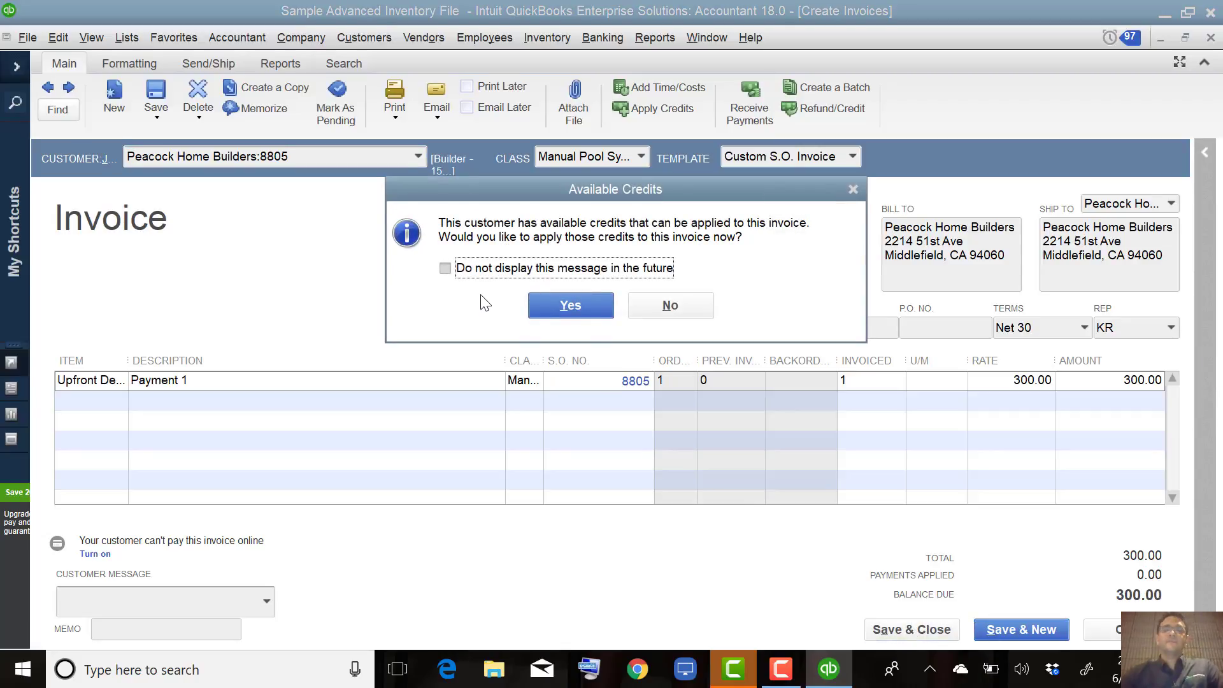
click(591, 309)
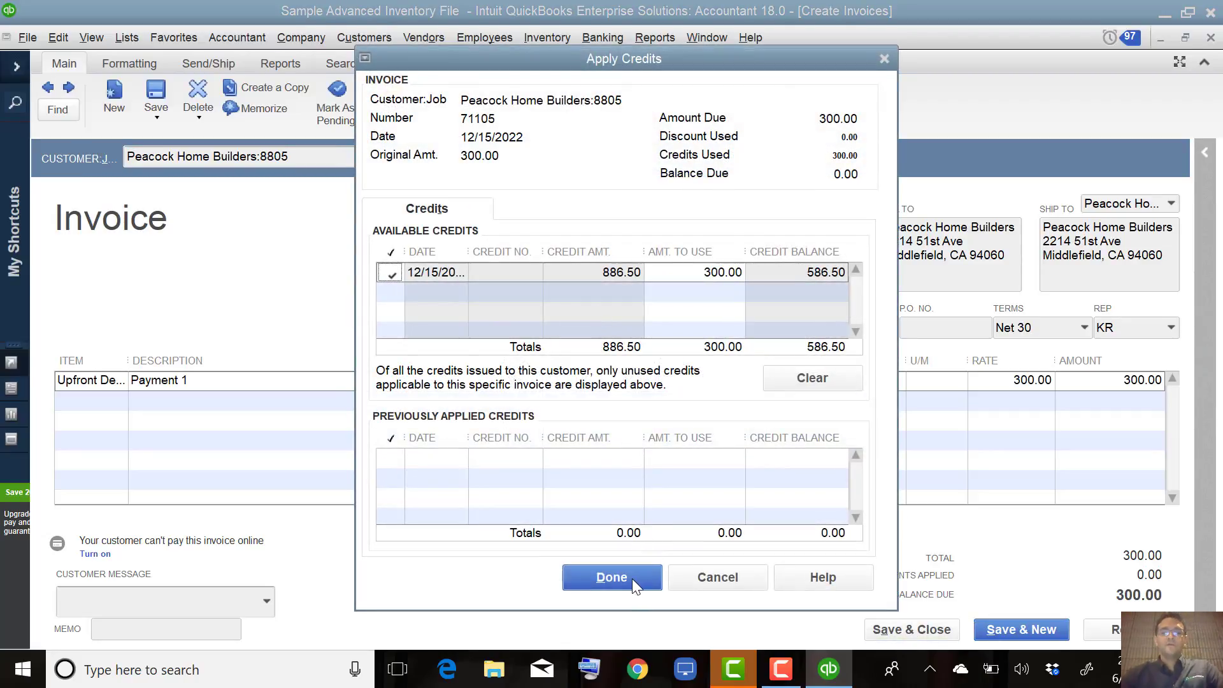
click(632, 579)
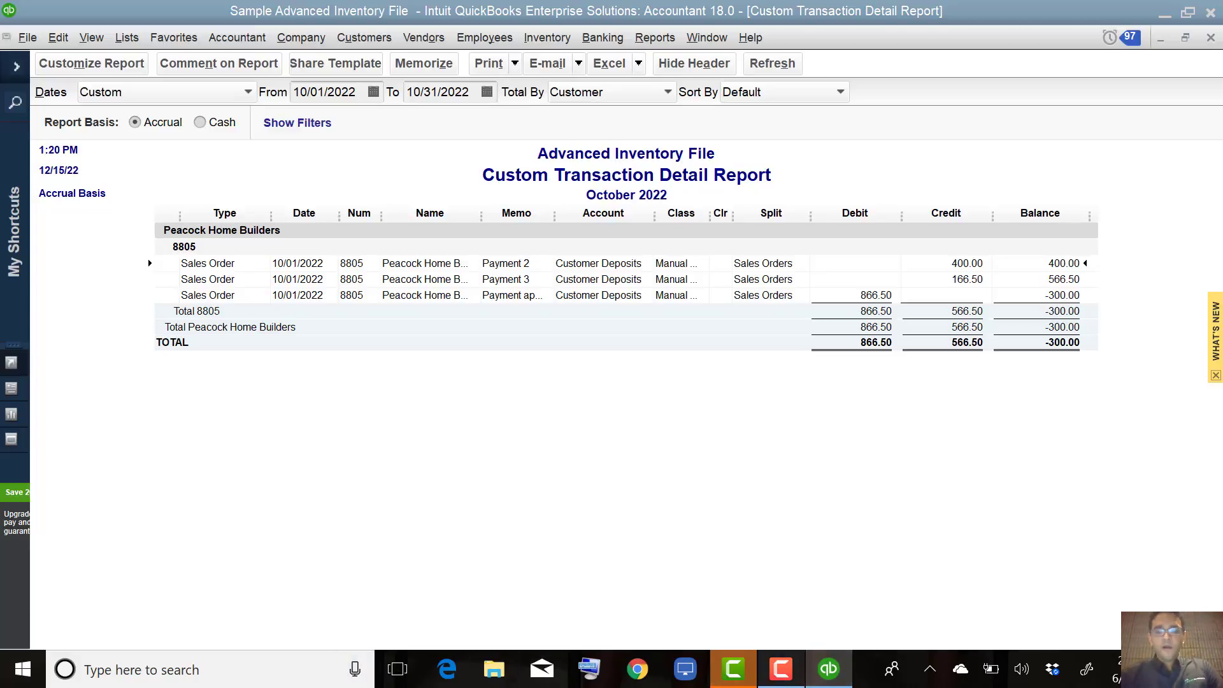
click(828, 673)
right_click(825, 676)
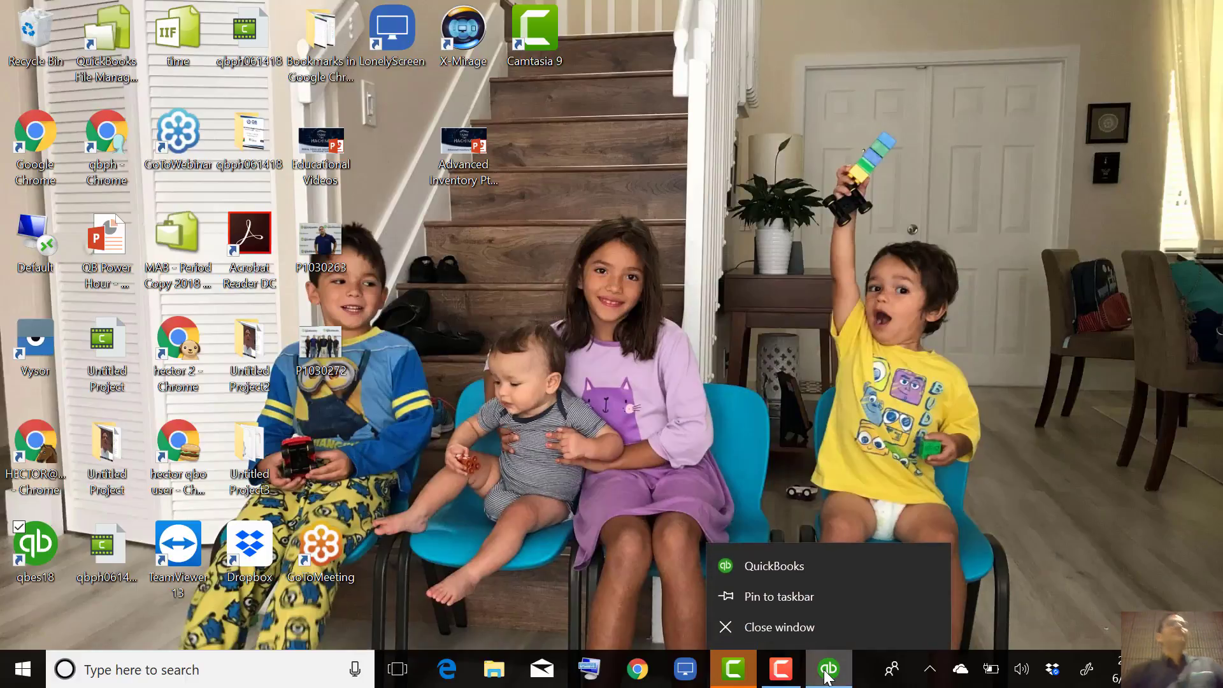
click(827, 672)
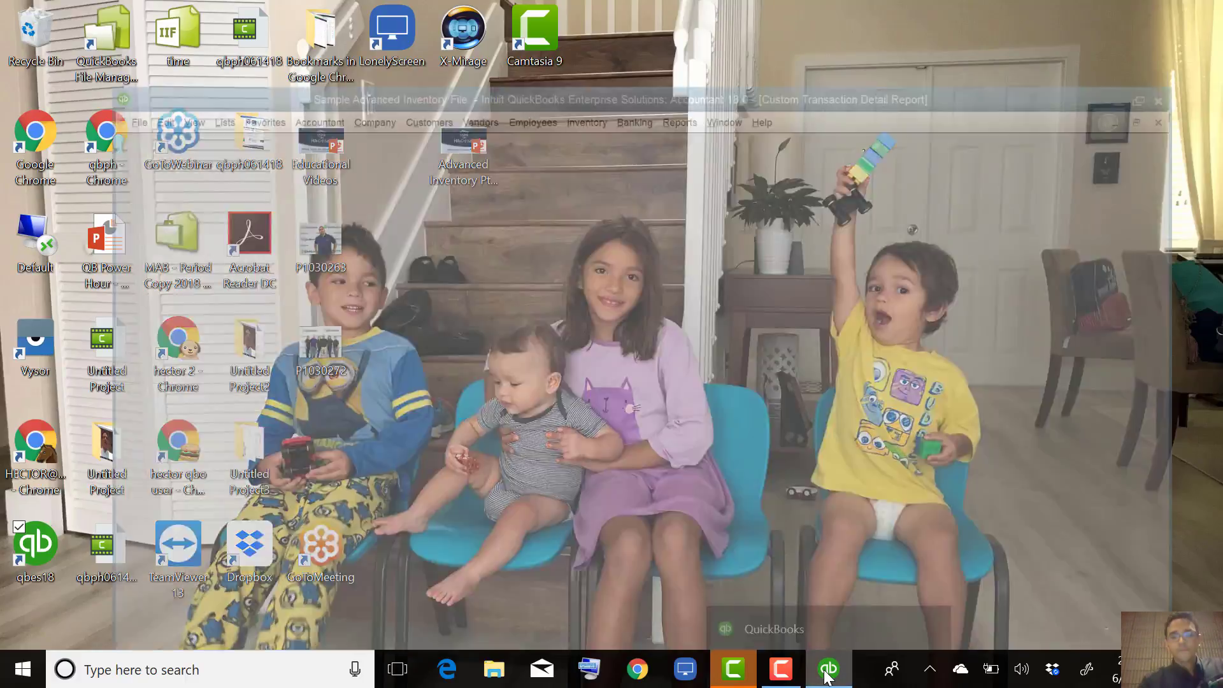
- Close the Custom Transaction Detail Report without memorizing it and open a new blank sales order form
click(1210, 38)
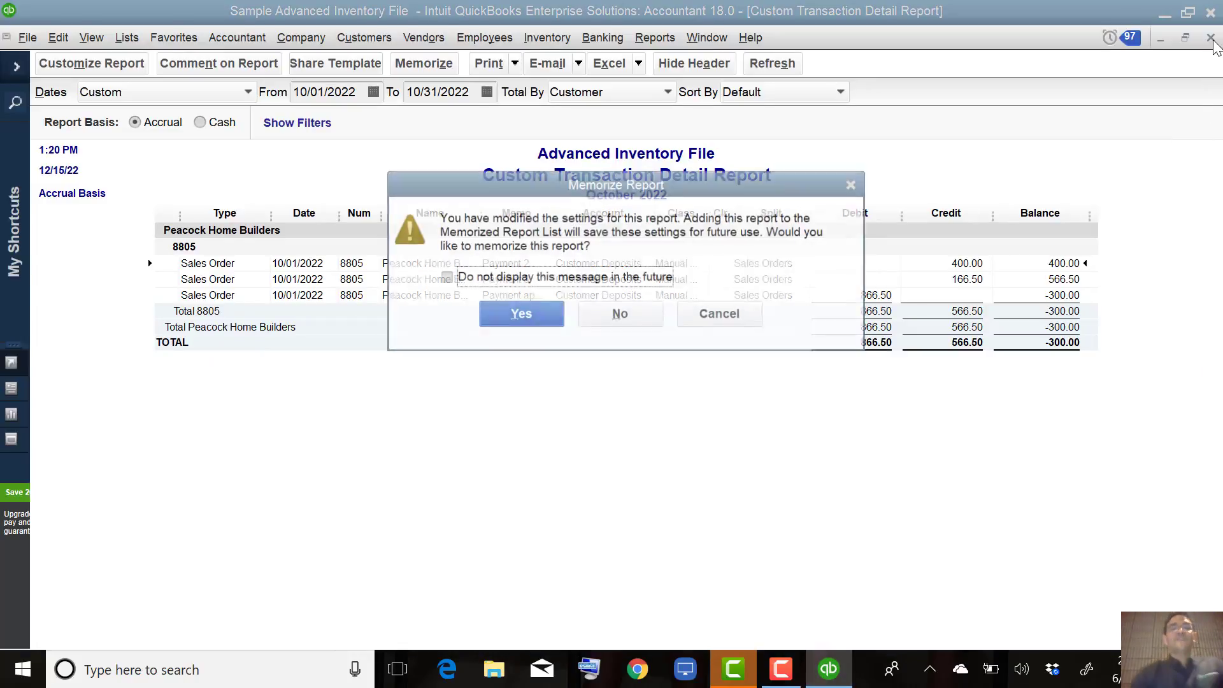
click(621, 314)
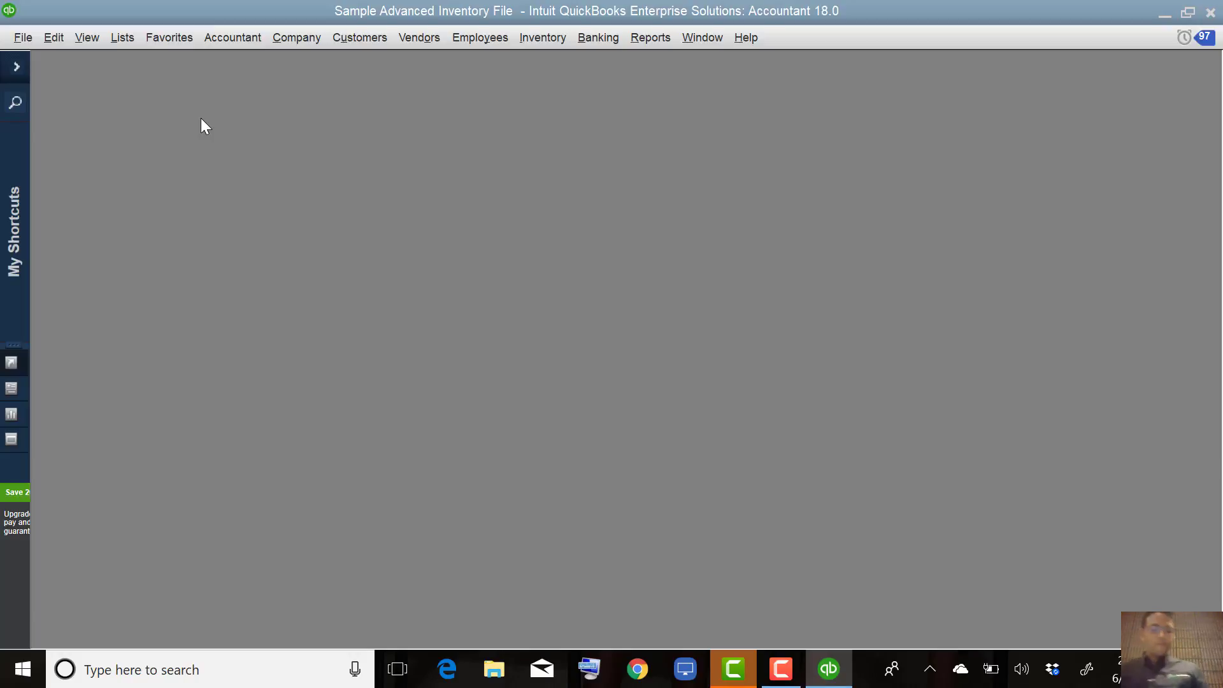
key(alt+u)
key(o)
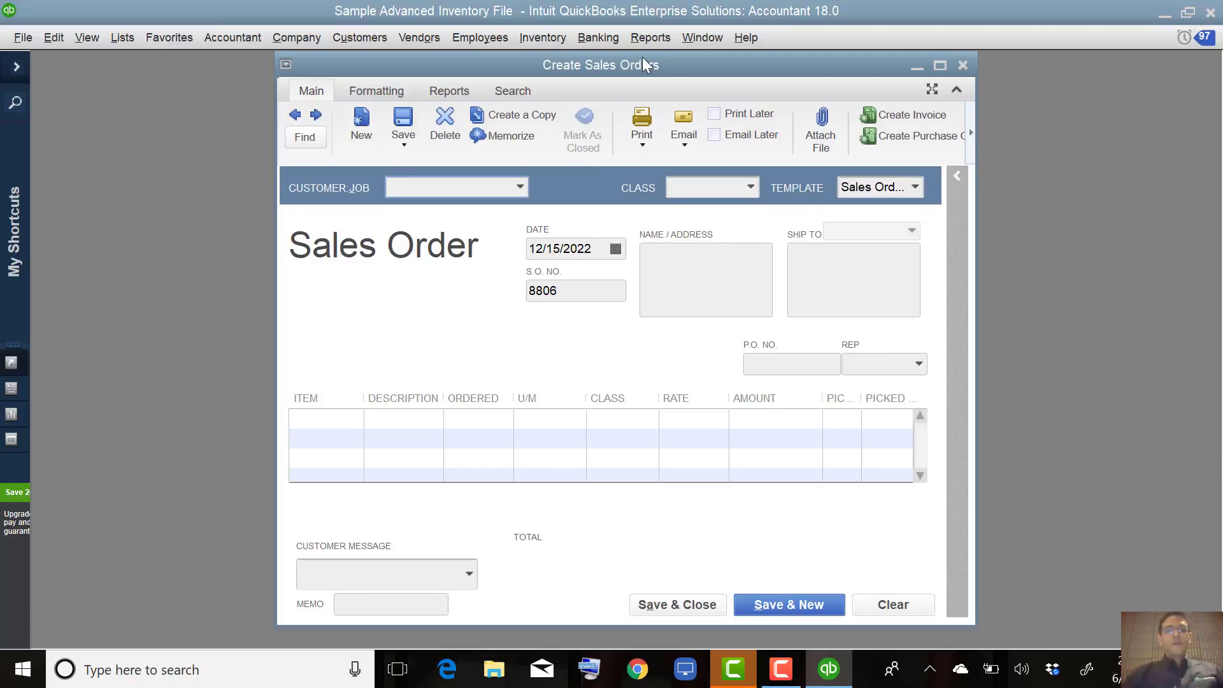
- Maximize the sales order form and find the existing Peacock Home Builders sales order by its S.O. number
double_click(544, 67)
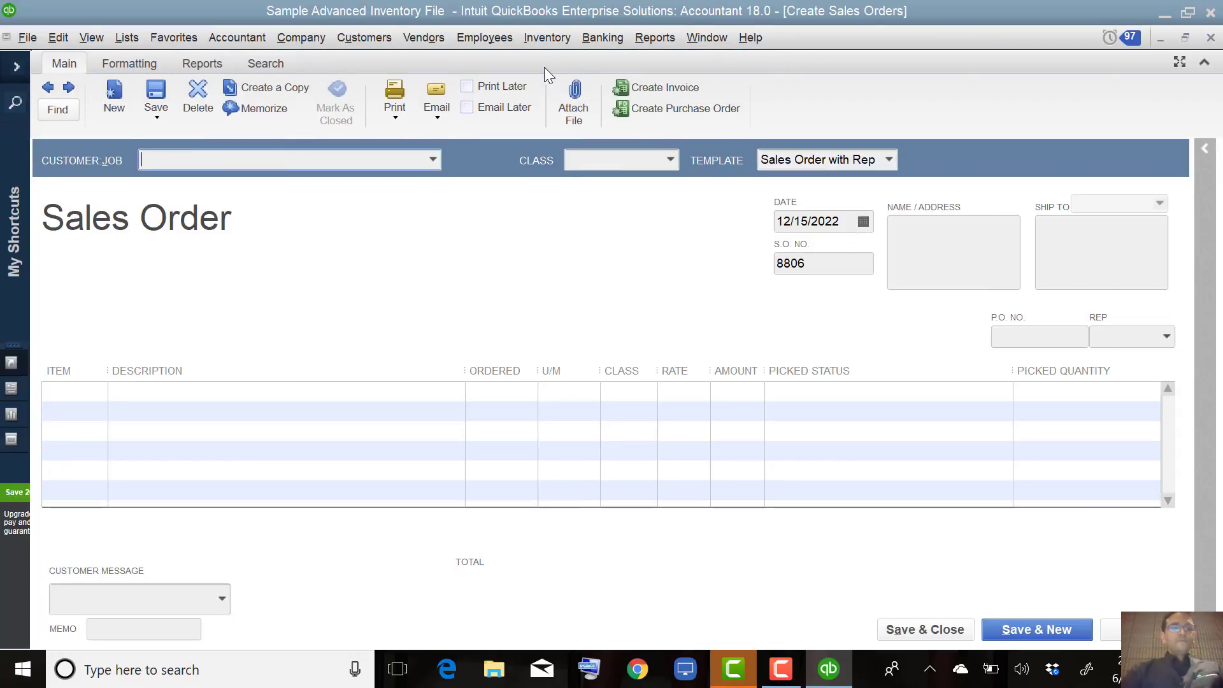
key(ctrl+f)
click(218, 316)
text(8805)
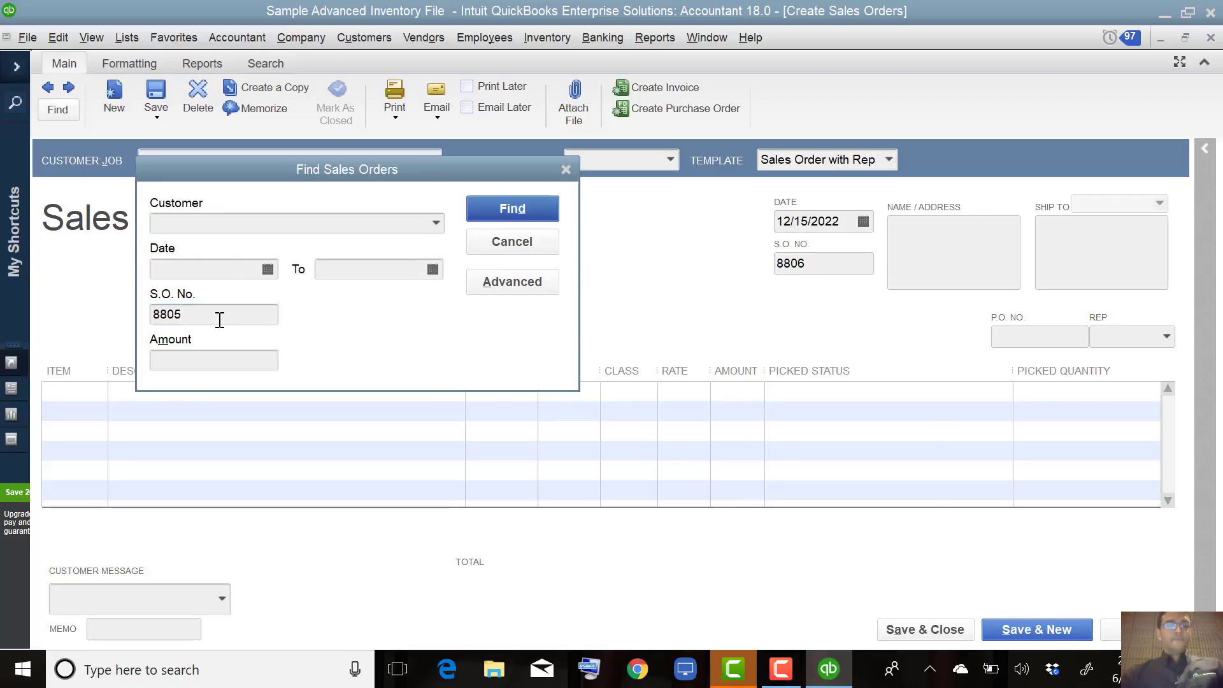
key(Return)
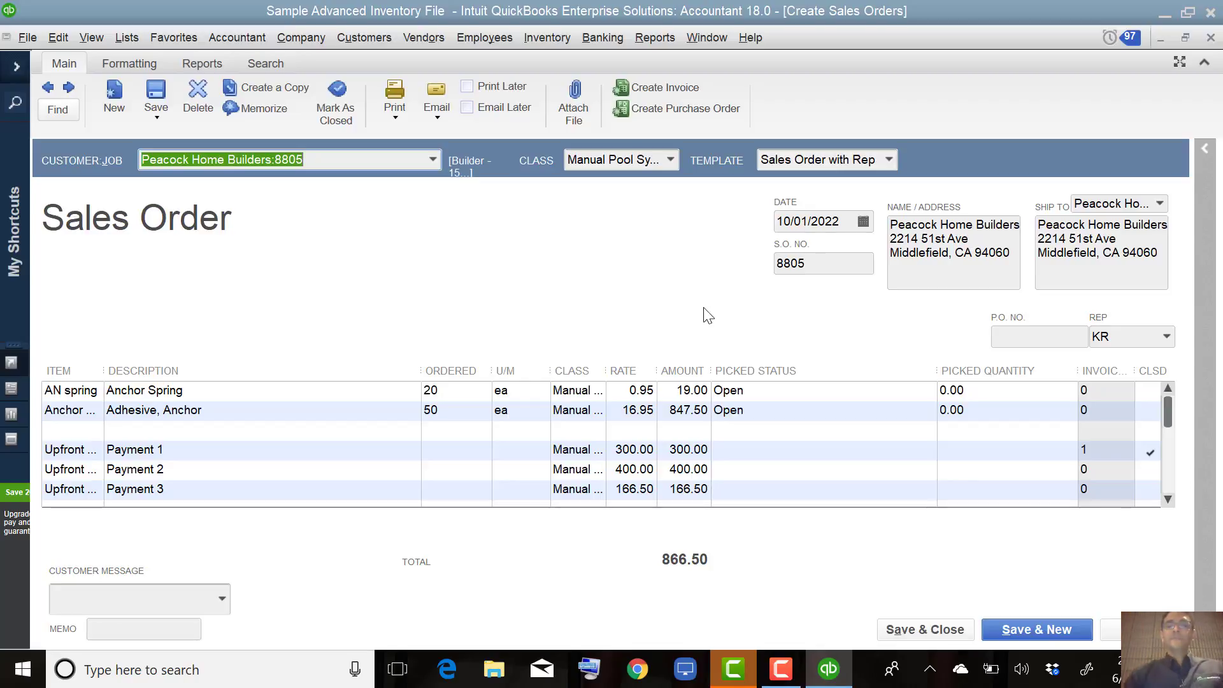
click(681, 108)
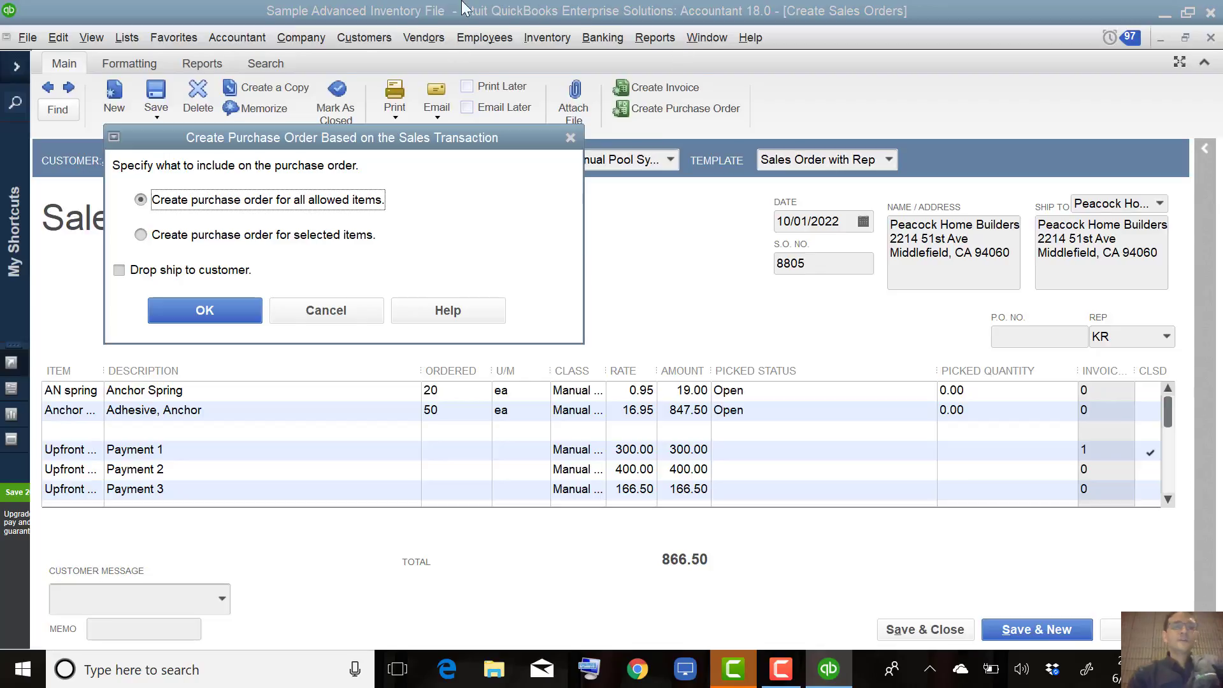
click(221, 309)
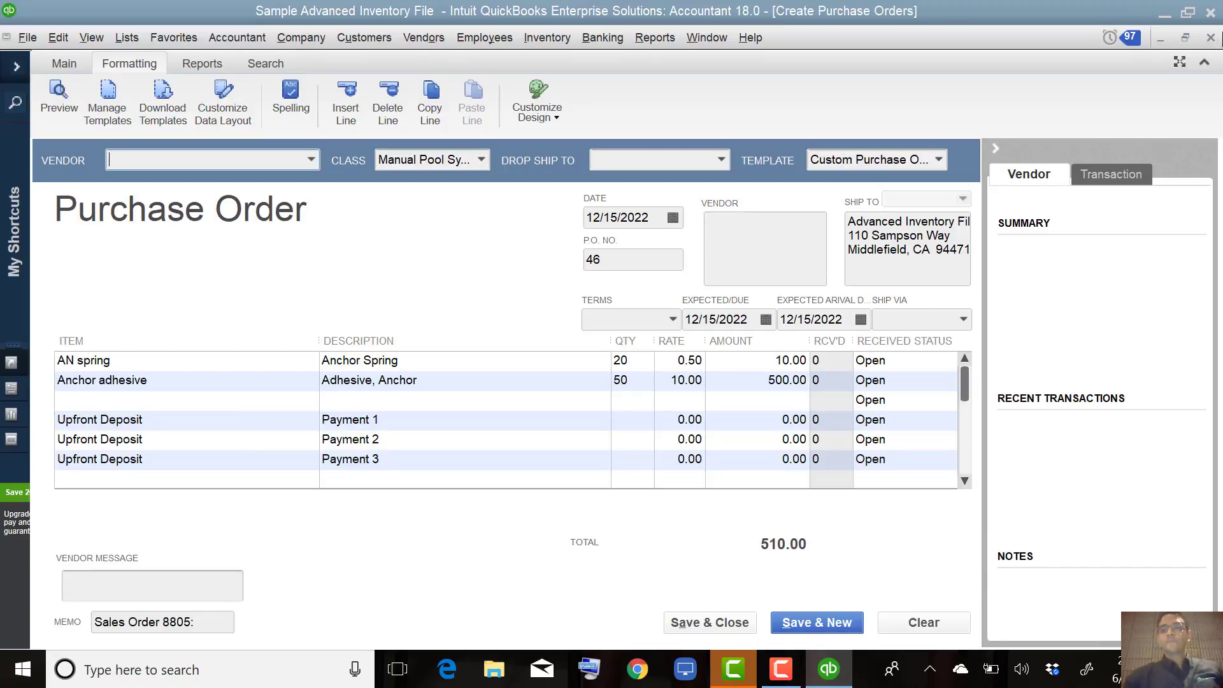
click(1211, 37)
click(609, 223)
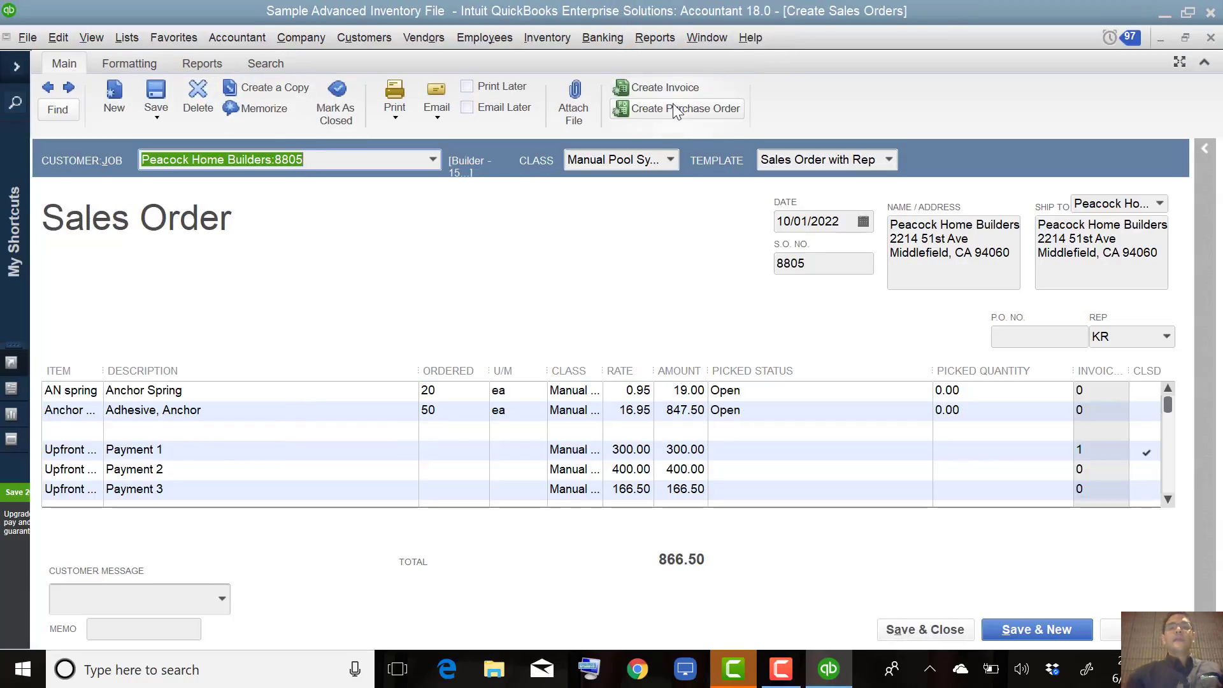
- Create a purchase order from the sales order for selected items only, including AN spring and Anchor adhesive
click(677, 110)
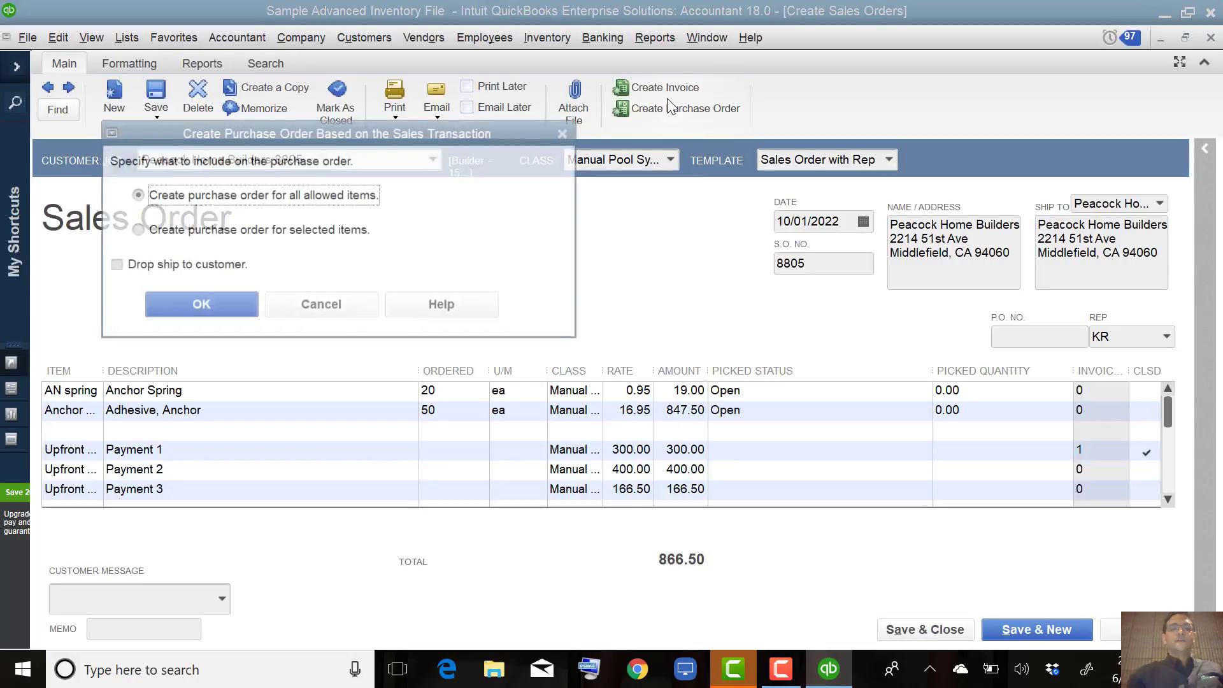
click(186, 236)
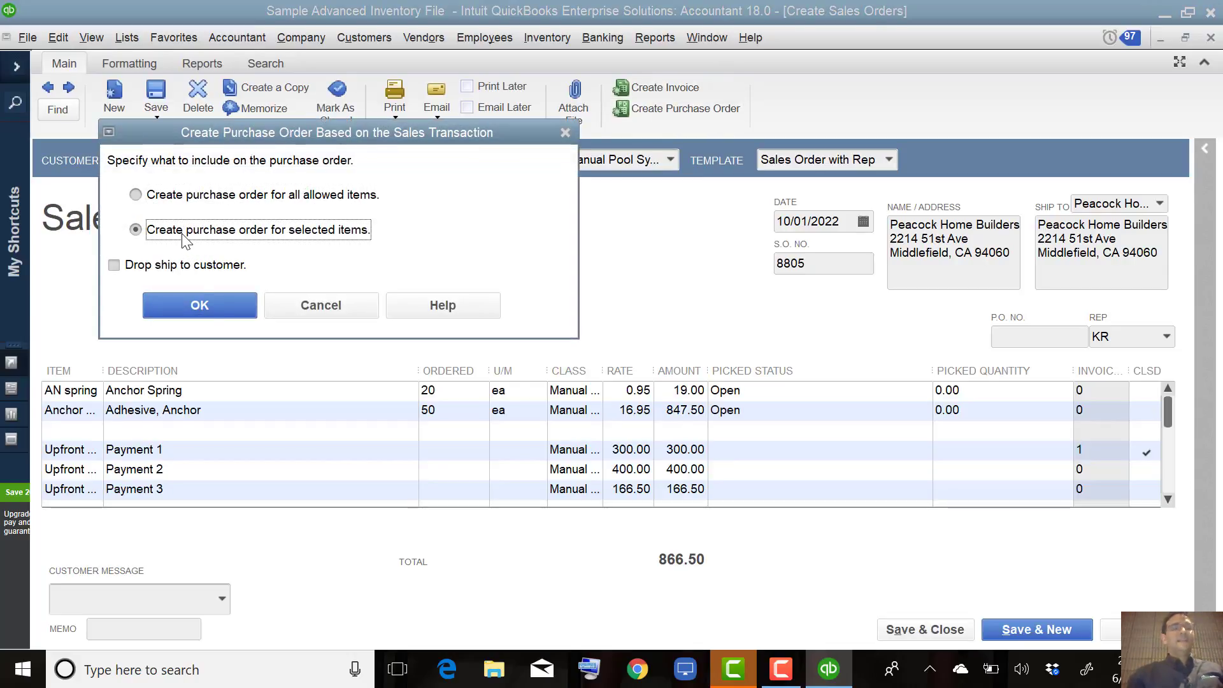
click(206, 312)
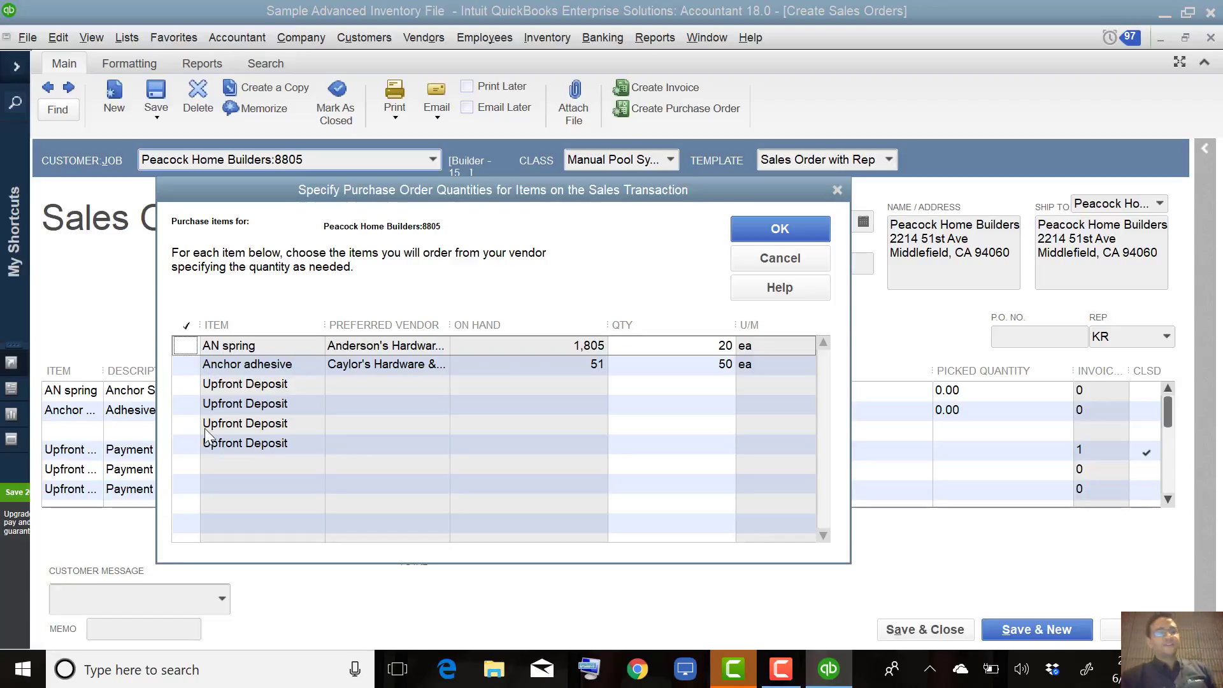
click(186, 346)
click(186, 367)
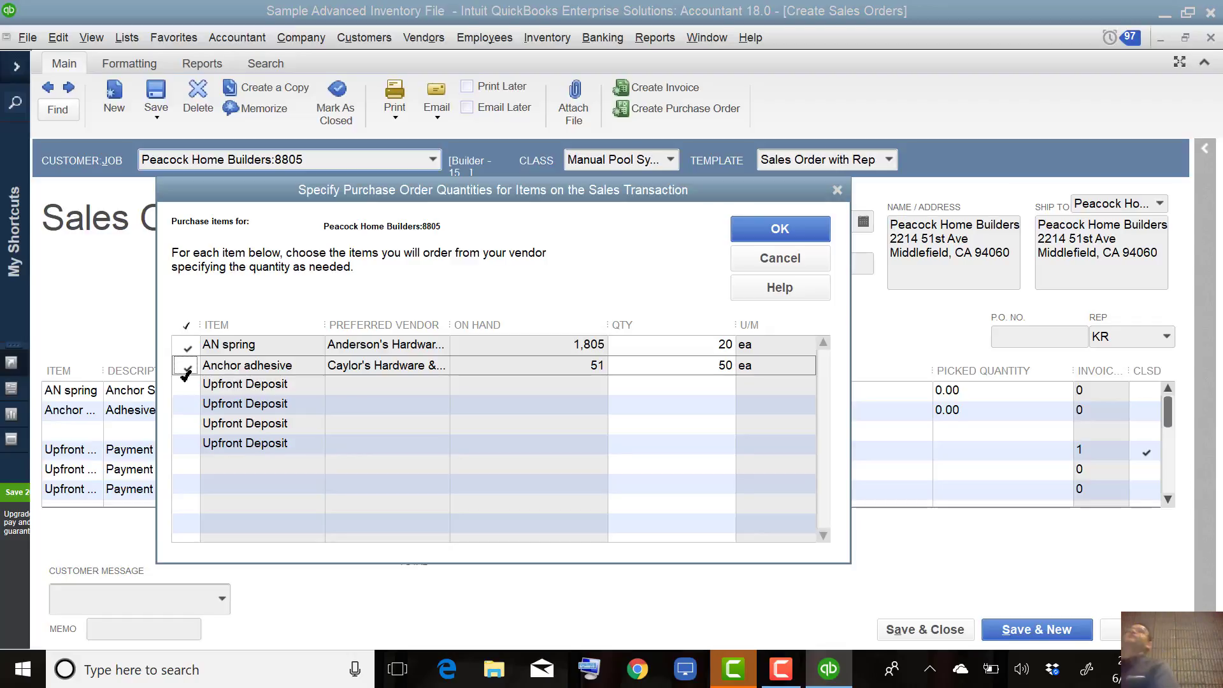
click(779, 230)
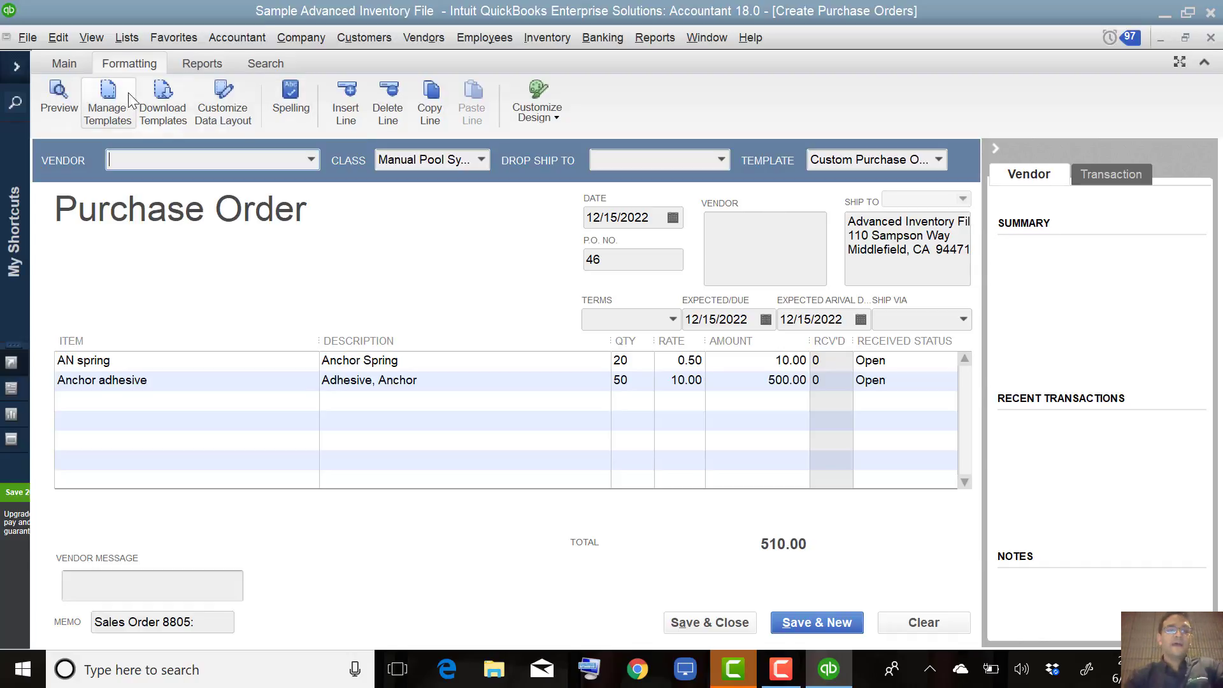
- Try showing the custom Customer field as an on-screen column in the Custom Purchase Order template and widen it
click(228, 96)
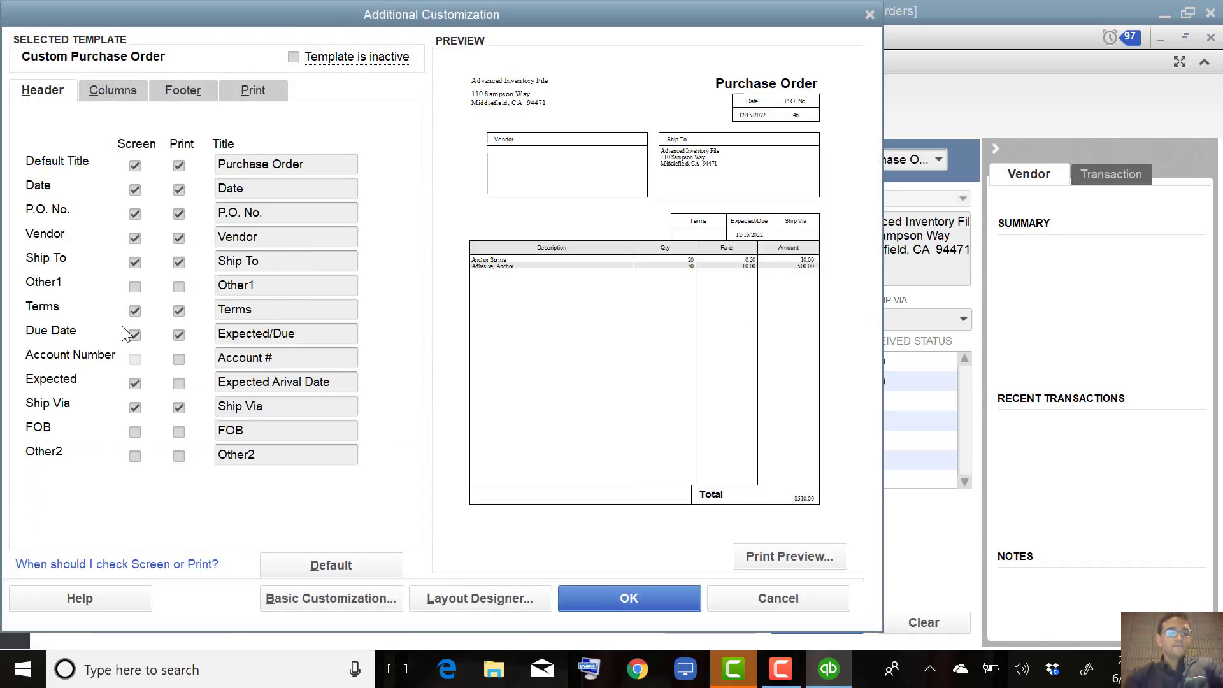
click(111, 93)
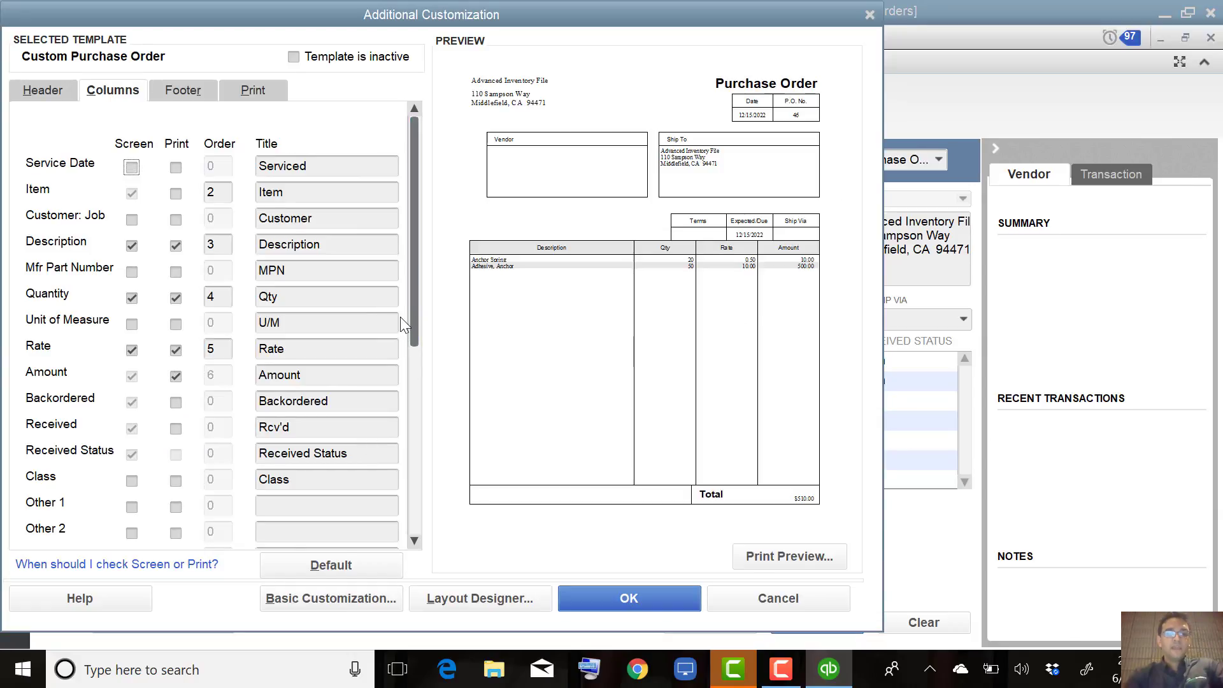
drag(418, 323, 415, 543)
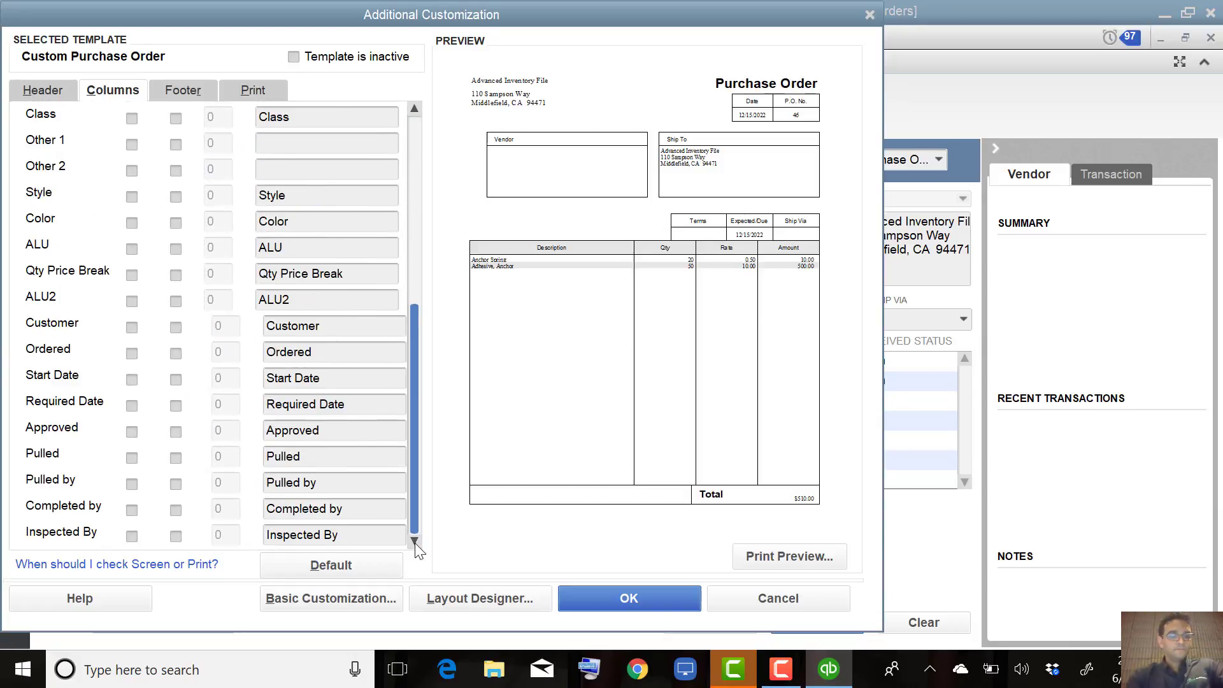
click(134, 326)
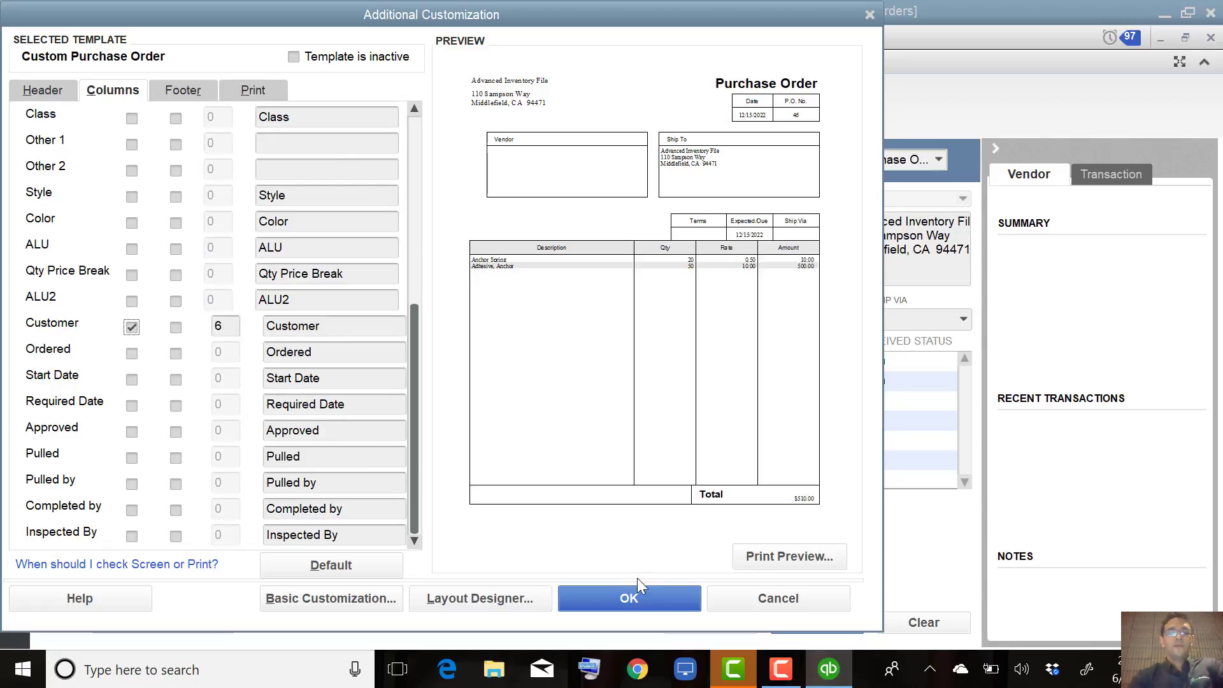
click(630, 599)
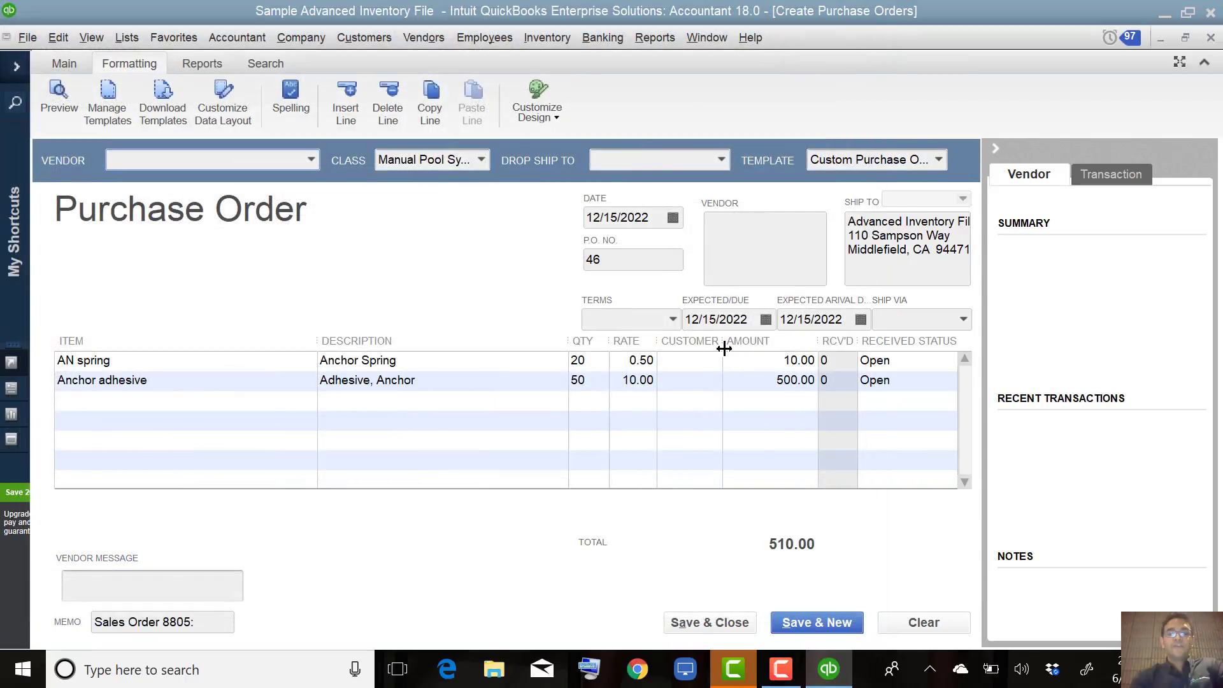
mouse_move(724, 343)
mouse_down()
mouse_move(790, 346)
mouse_move(729, 335)
mouse_move(740, 338)
mouse_up()
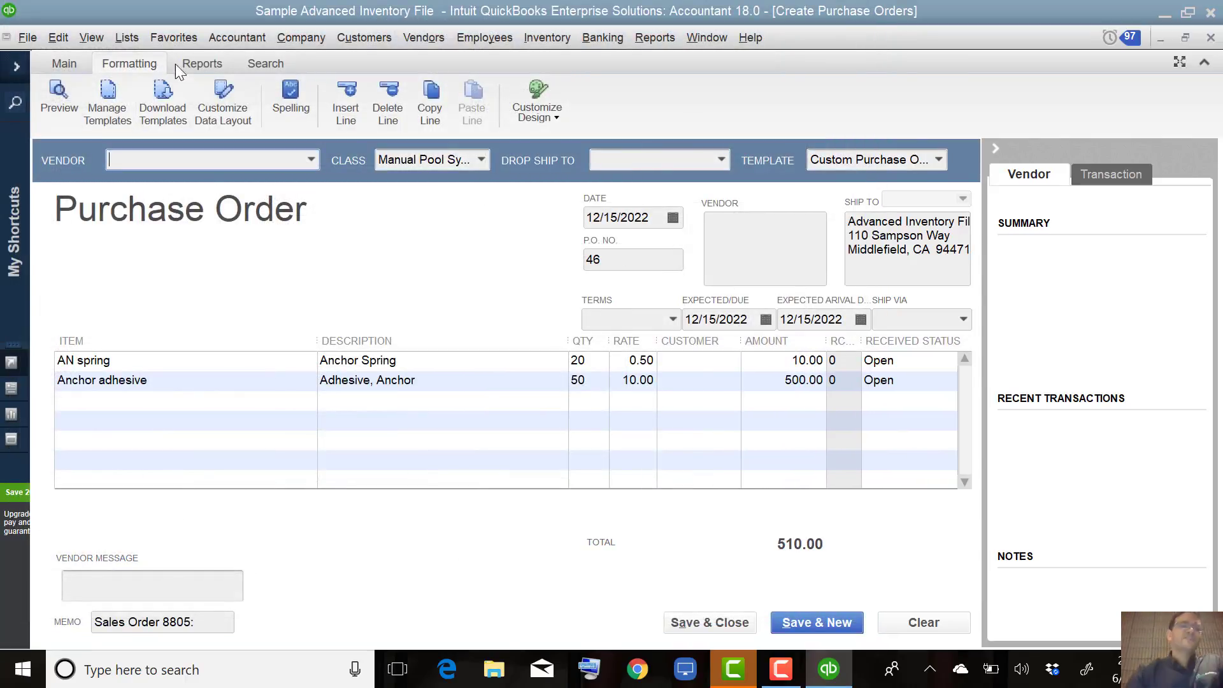
- Show the standard Customer: Job column on screen in the purchase order template, hide the custom Customer column, and widen the displayed column
click(223, 108)
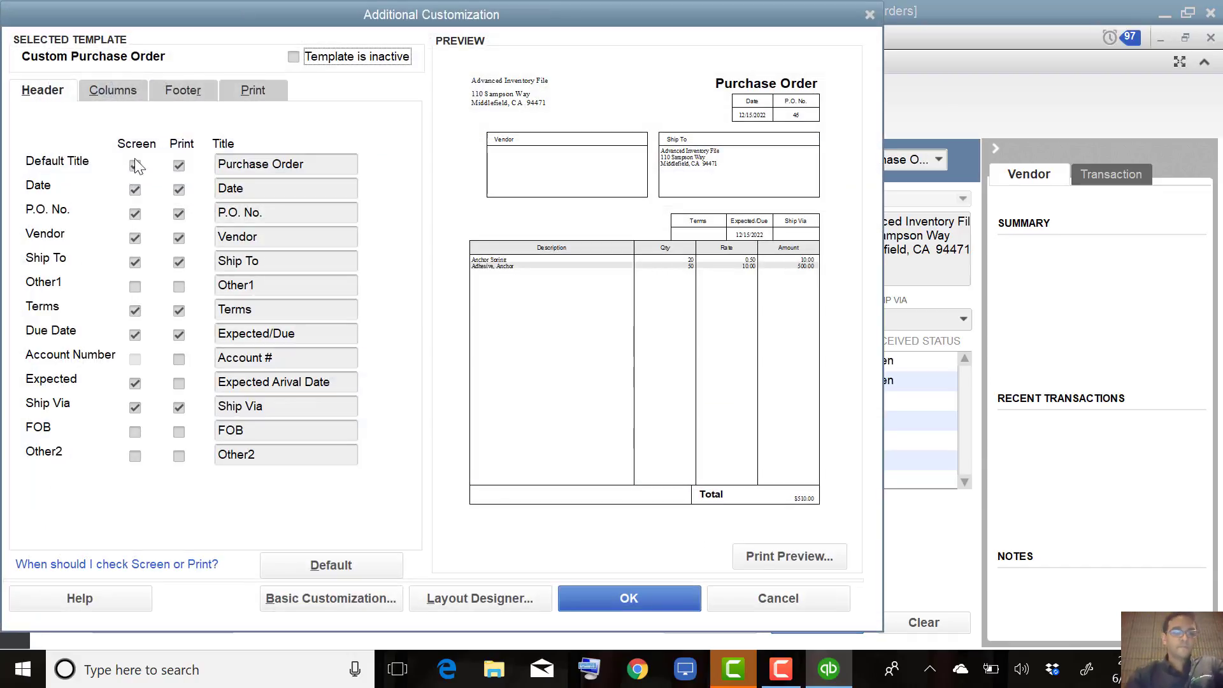
click(113, 91)
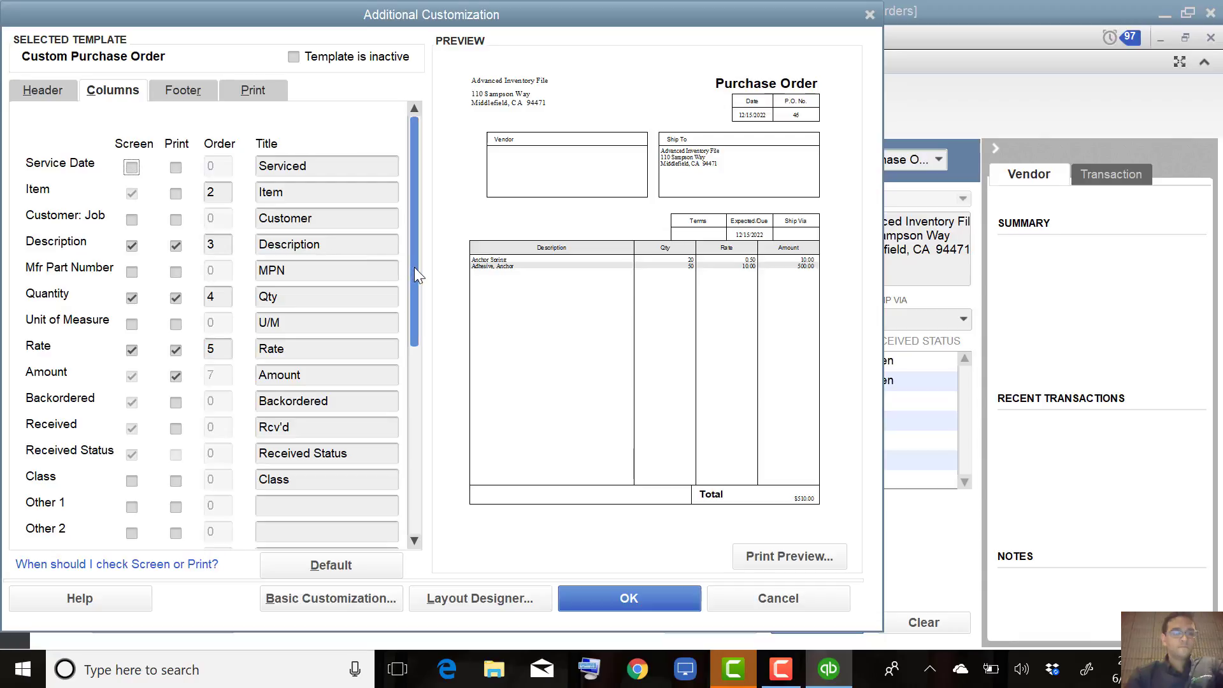
drag(414, 267, 414, 272)
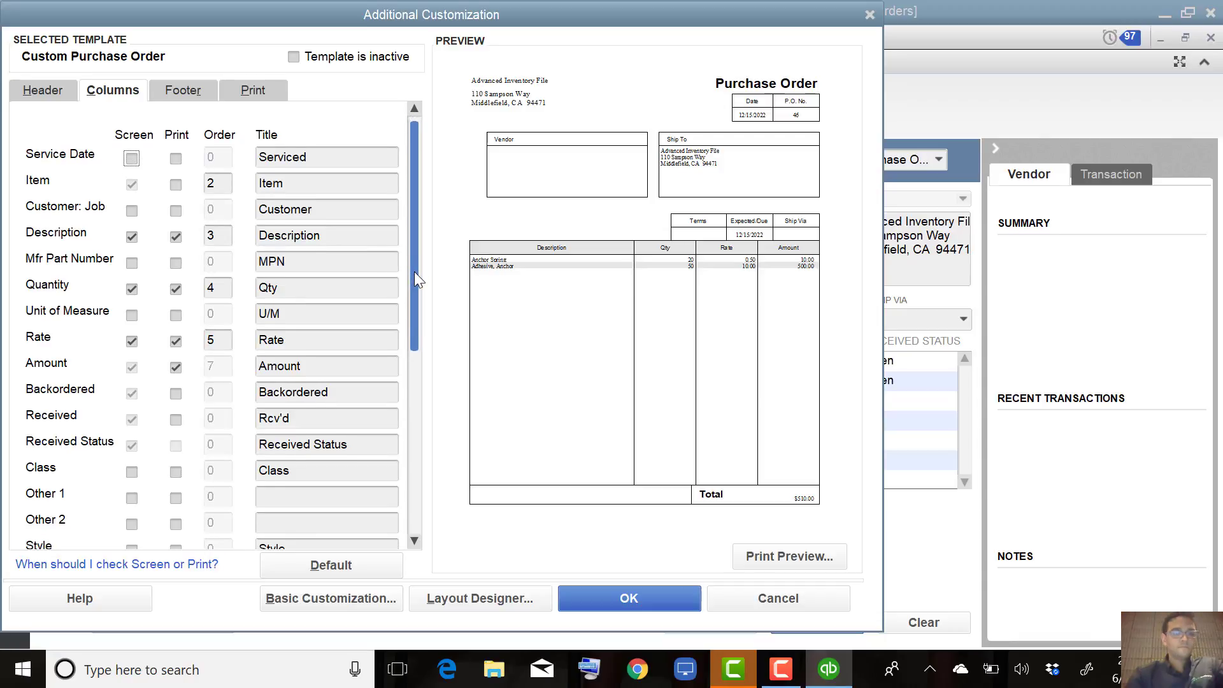
click(131, 211)
click(413, 433)
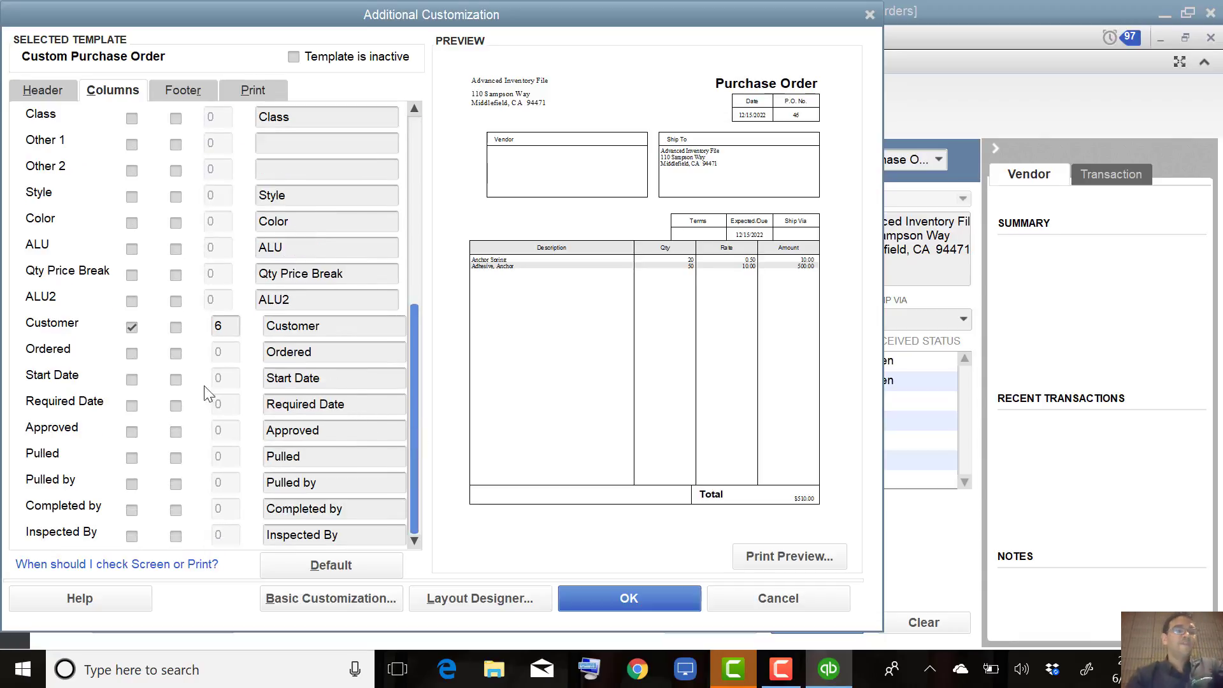
click(131, 327)
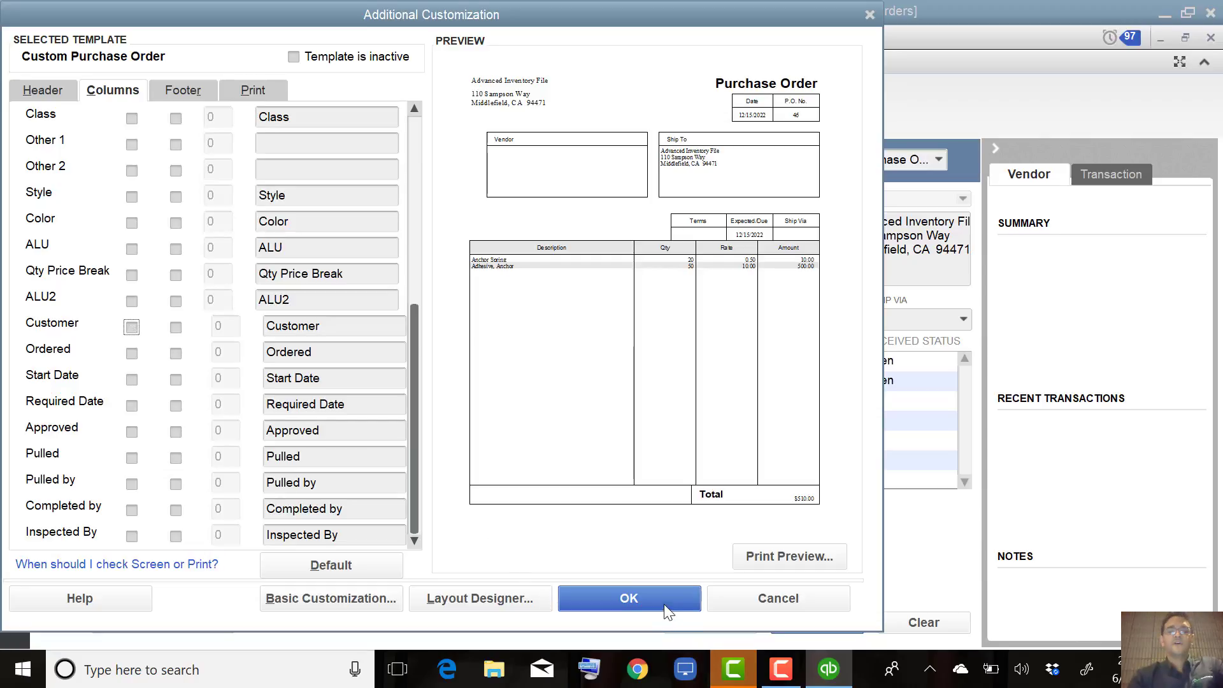
click(643, 588)
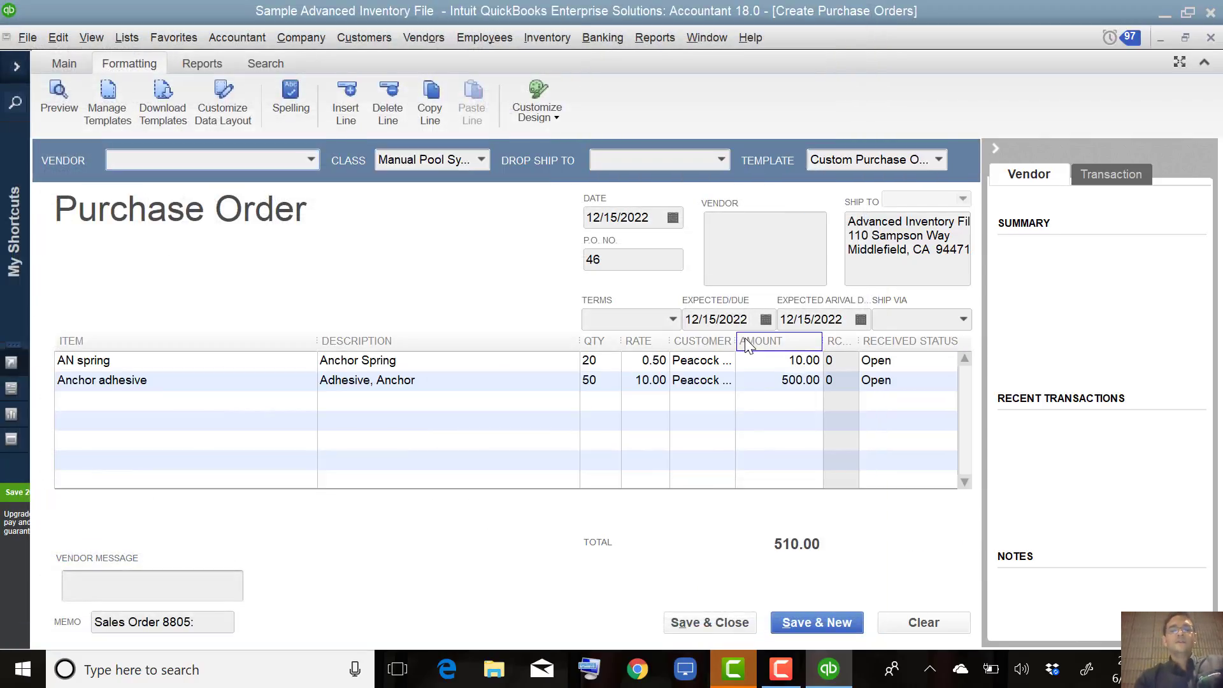
drag(736, 341, 862, 345)
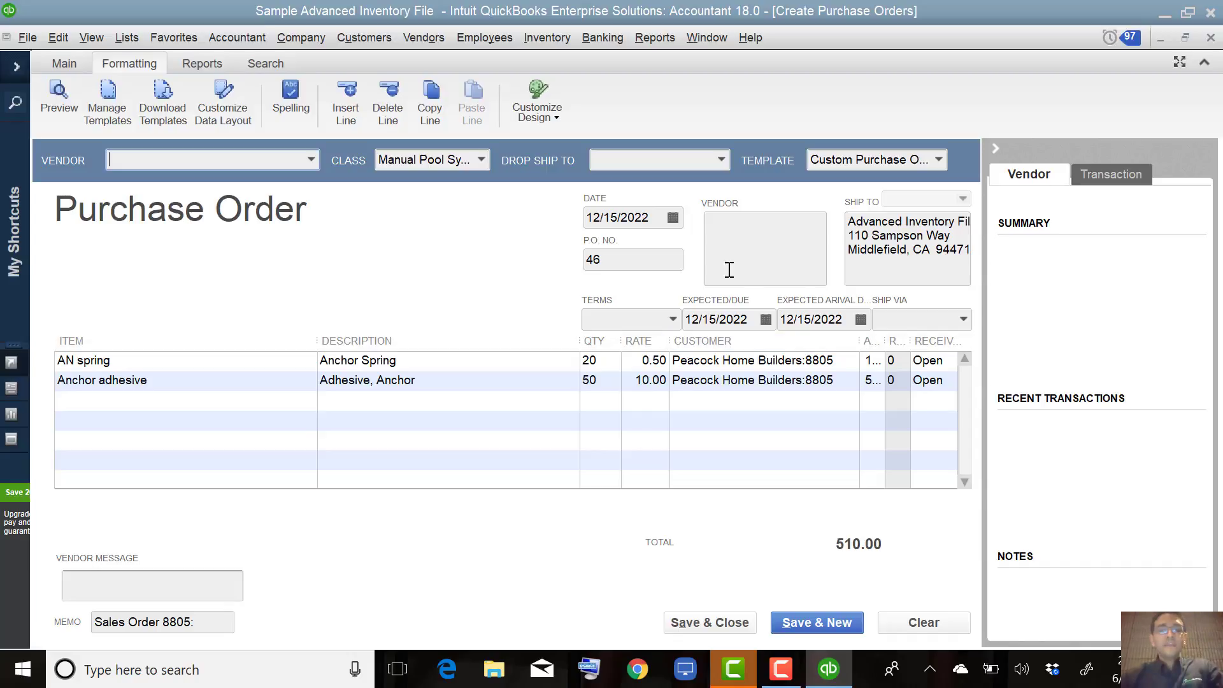
- Review the purchase order template's column settings and the sales order reference in the purchase order's memo
click(224, 115)
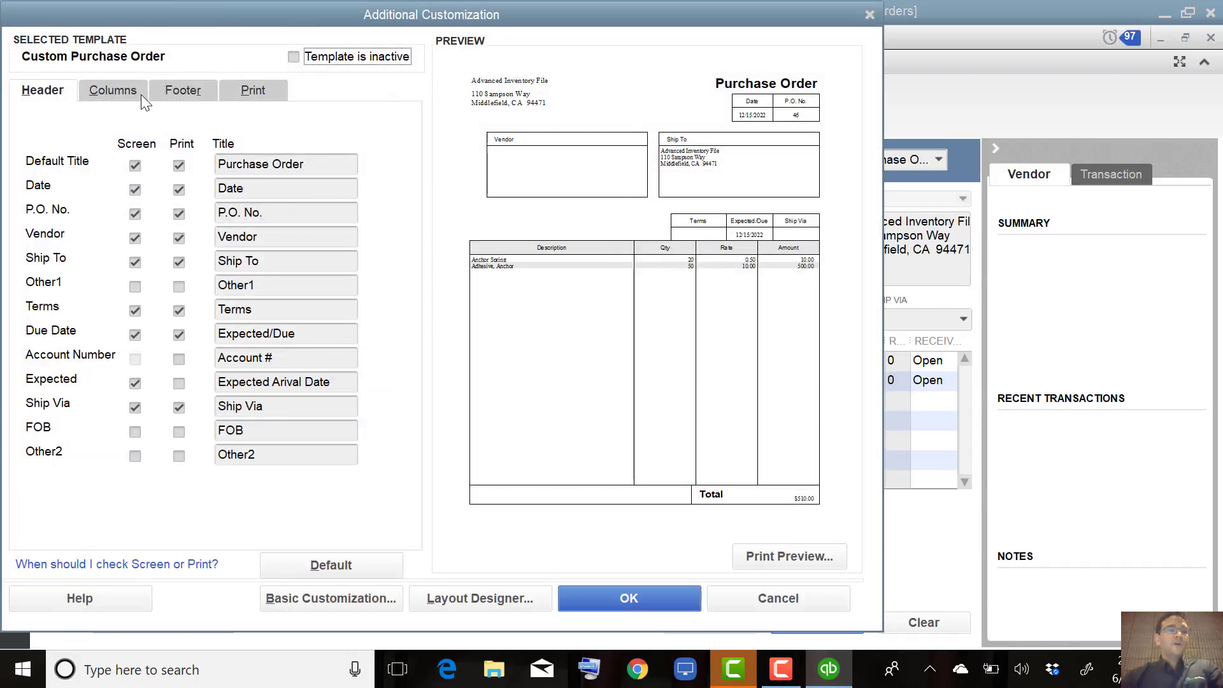
click(137, 96)
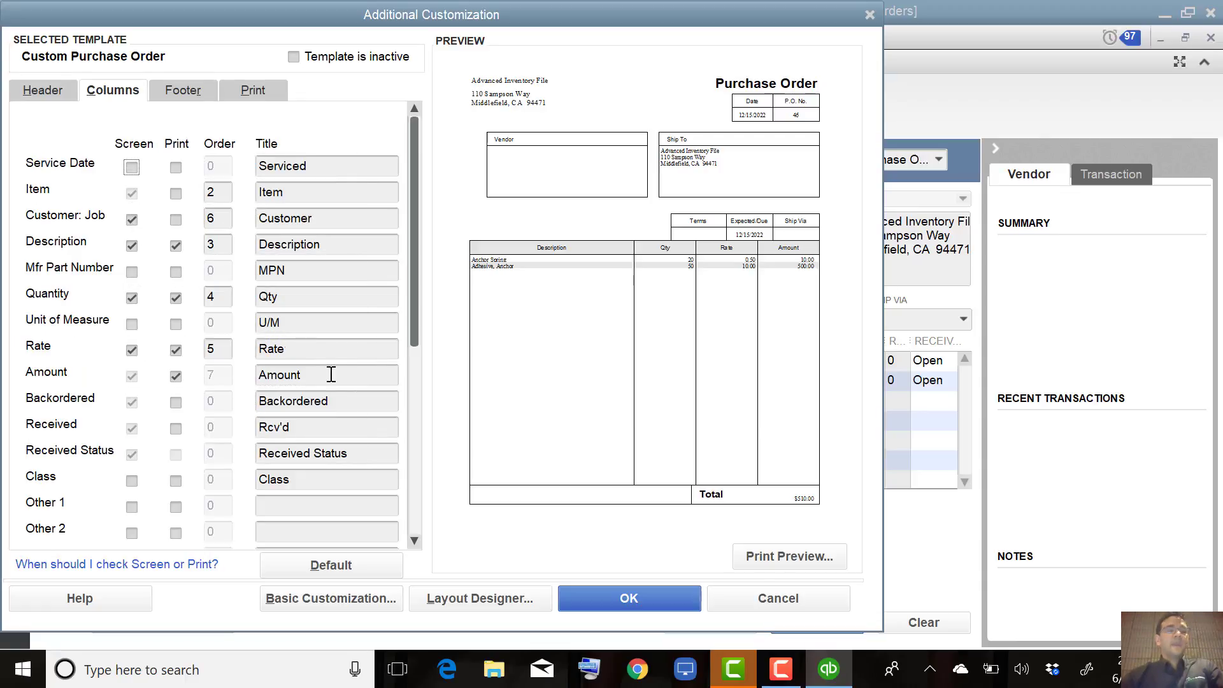
click(629, 599)
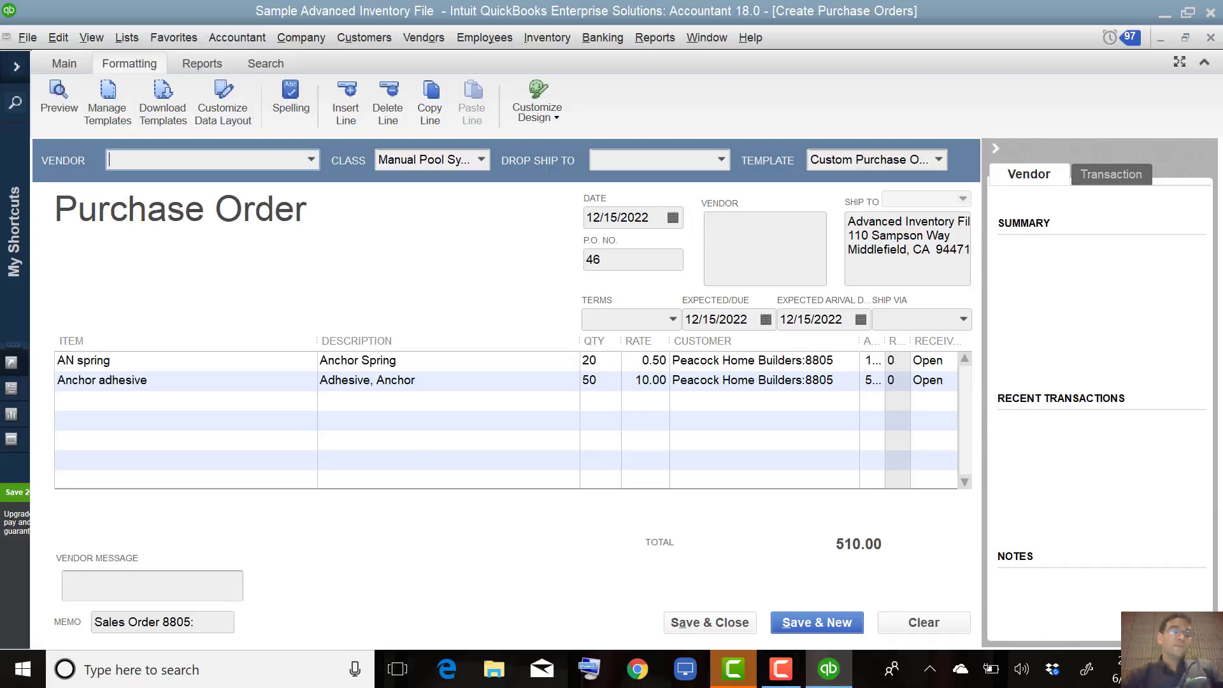
drag(206, 623, 52, 633)
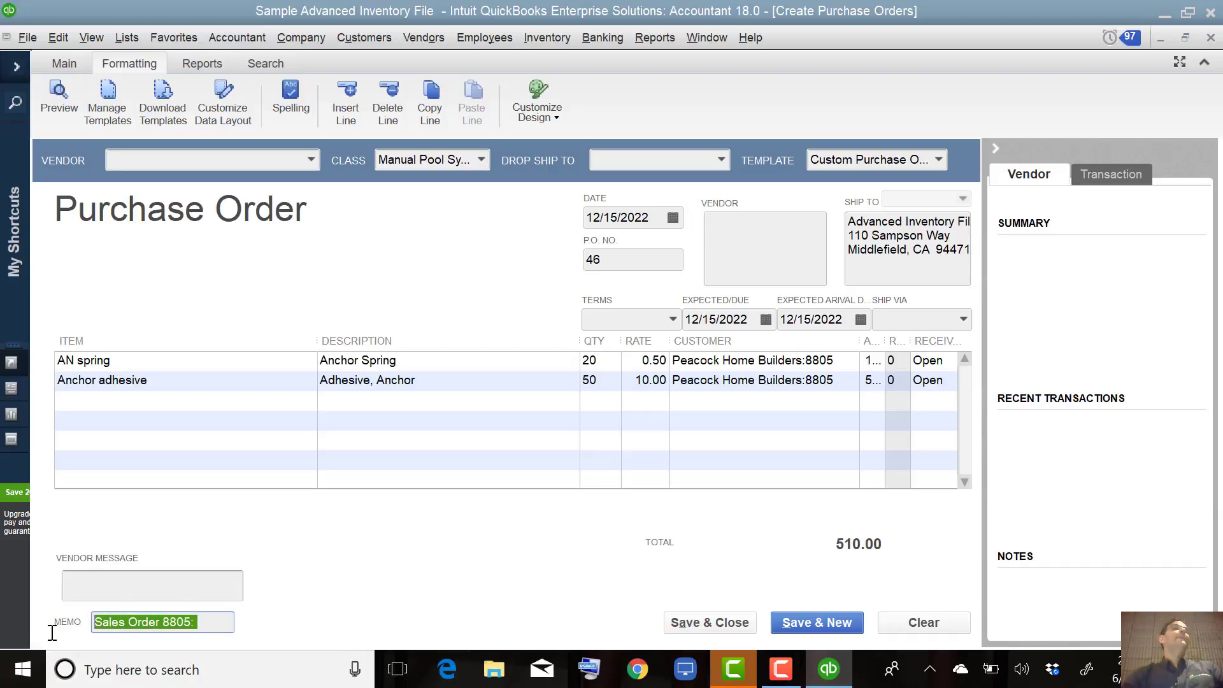
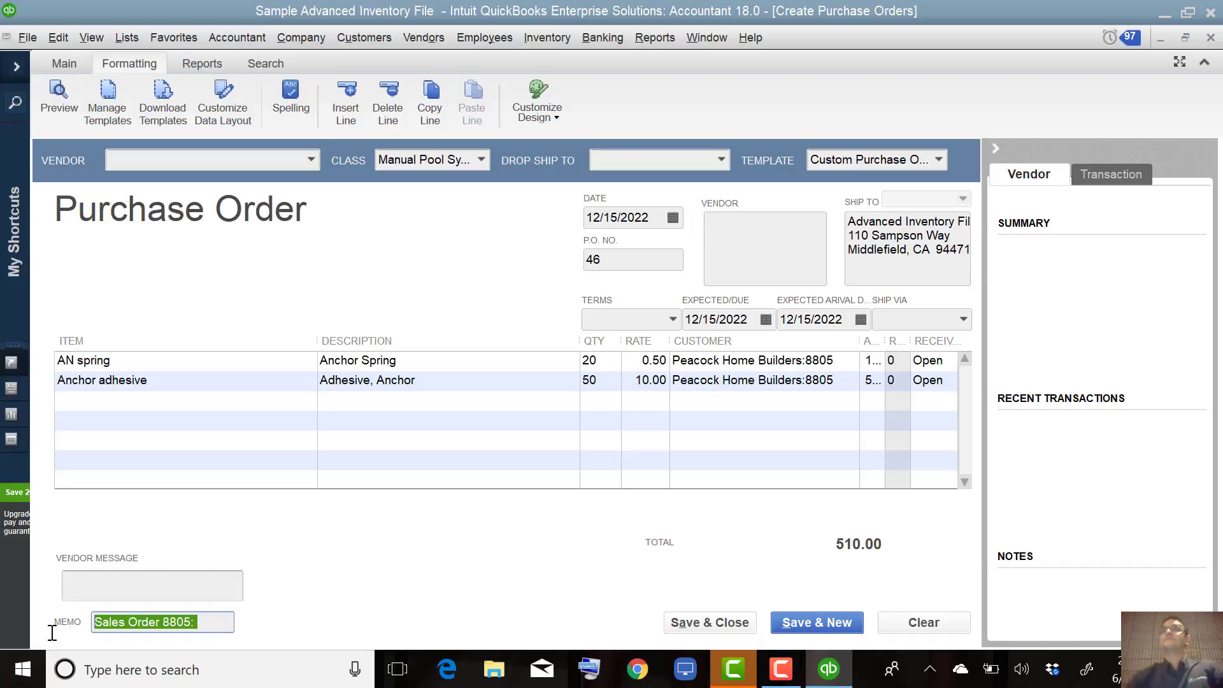
- Assign Baxter Computer Repair Company, Inc as the purchase order's vendor, then save and close both the purchase order and the sales order
click(310, 159)
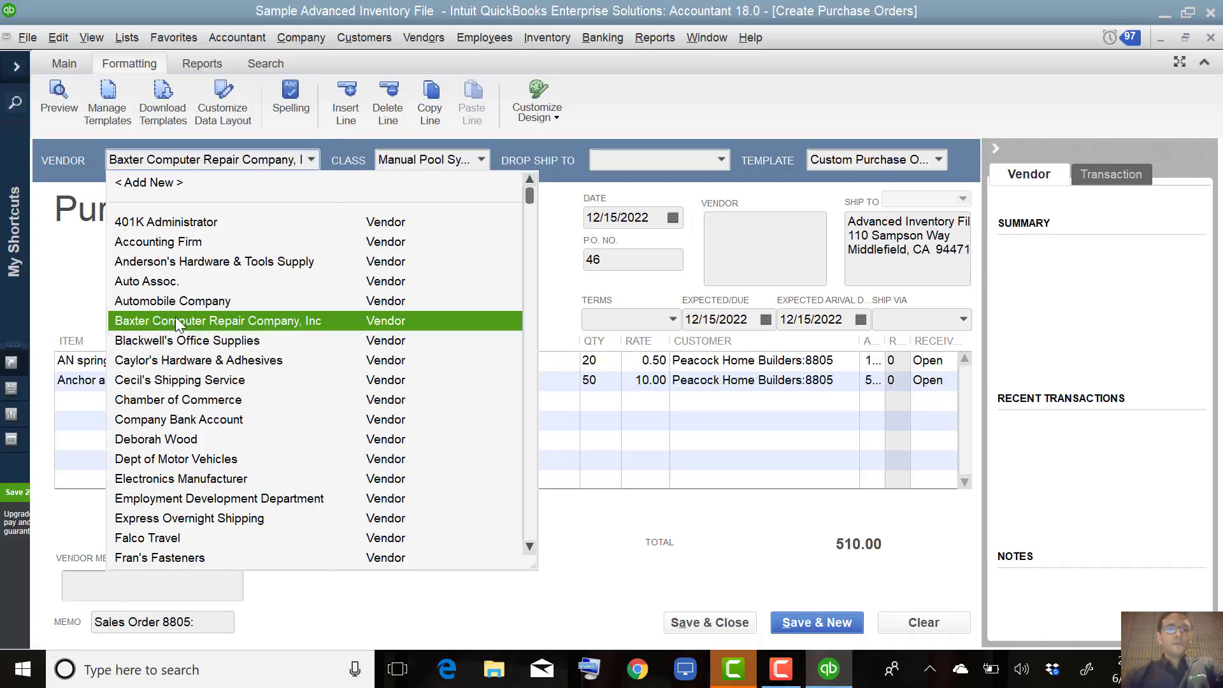
click(191, 322)
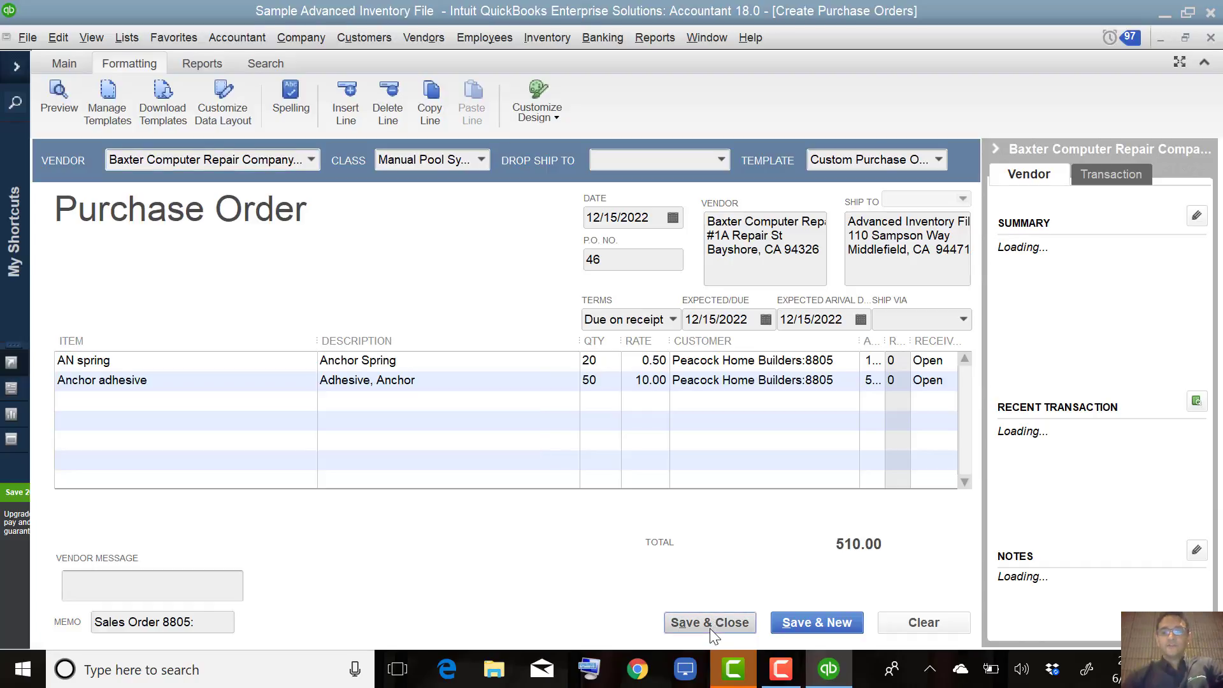
click(710, 624)
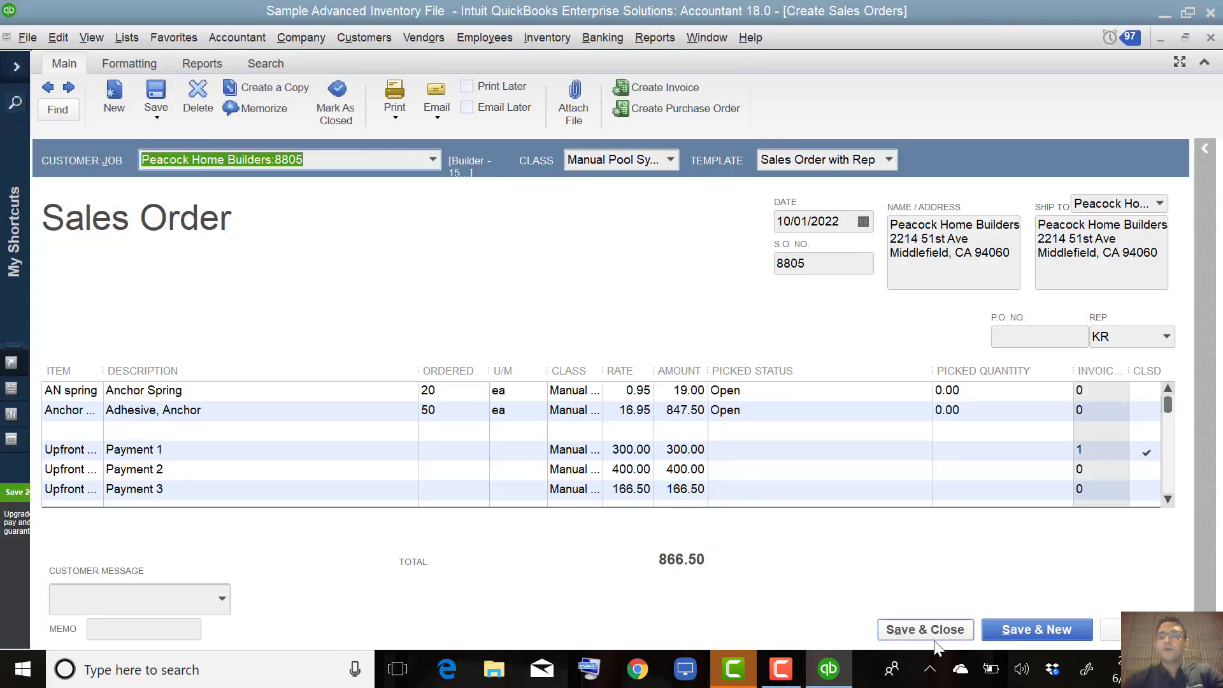
click(927, 630)
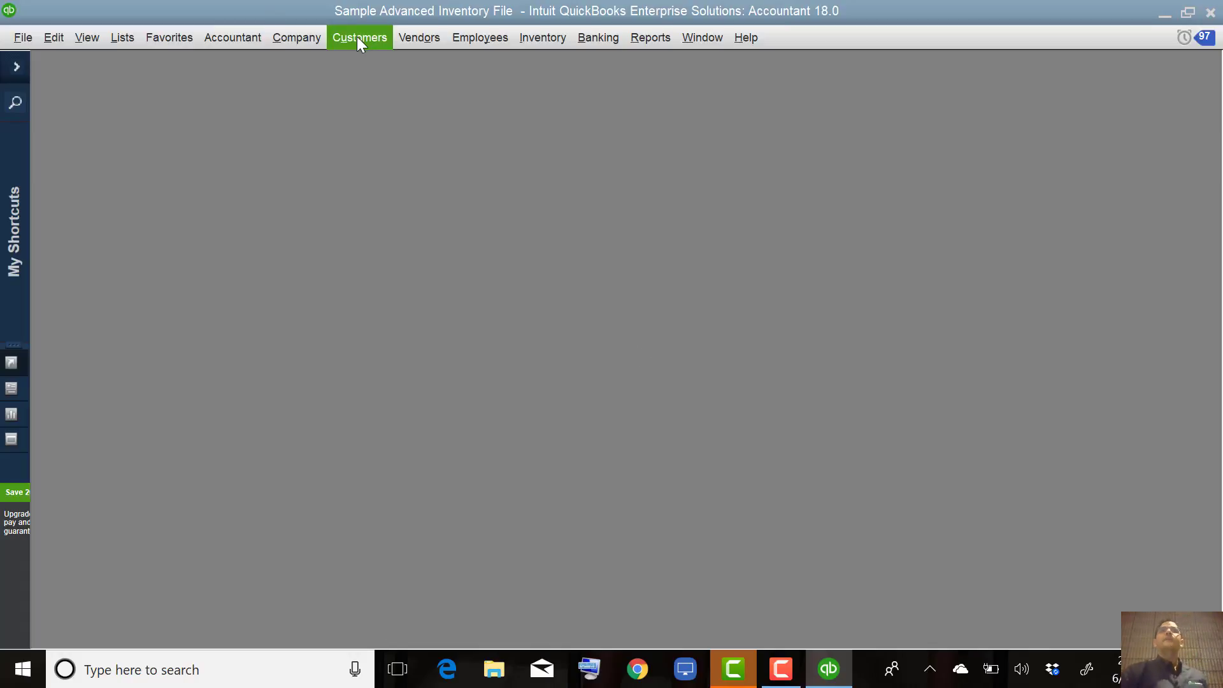
- Run the Open Purchase Orders report and the Open Purchase Orders by Job report
click(642, 38)
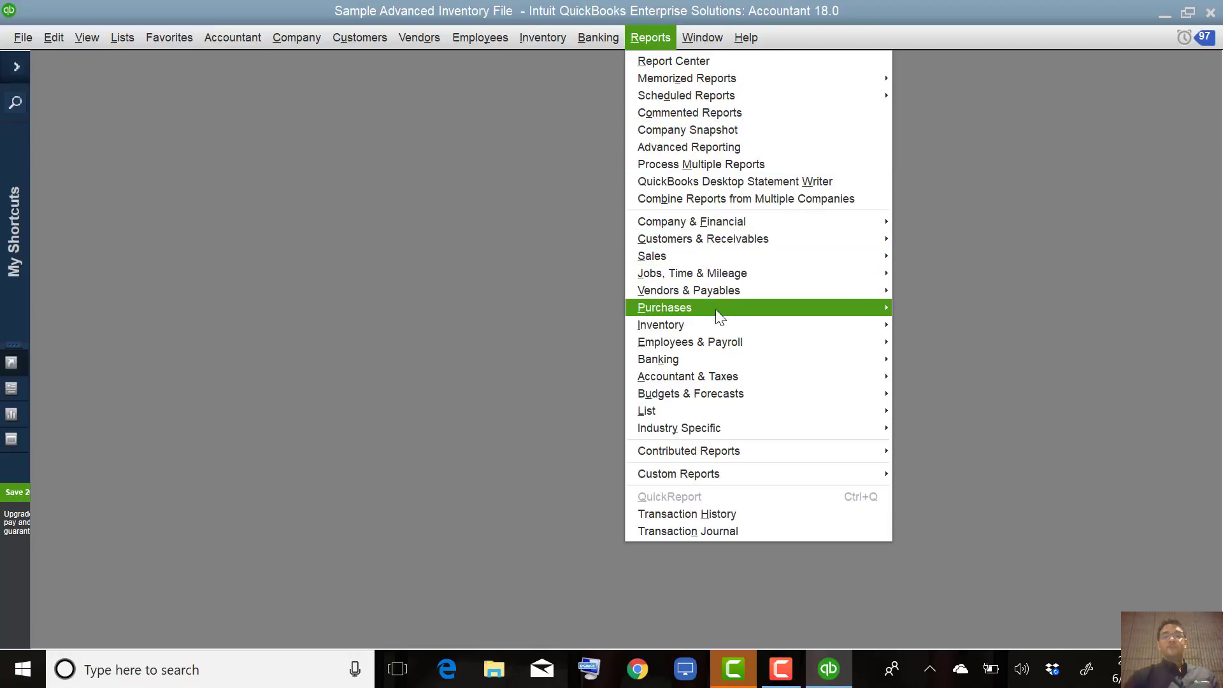
mouse_move(841, 311)
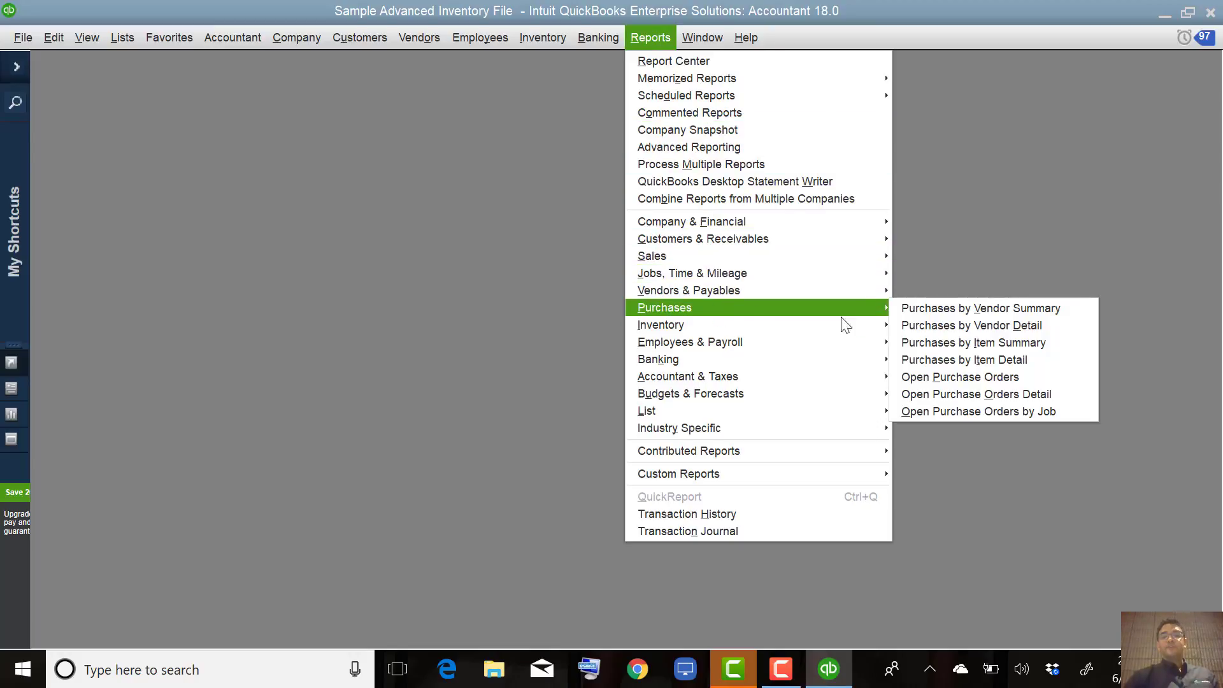
click(1008, 376)
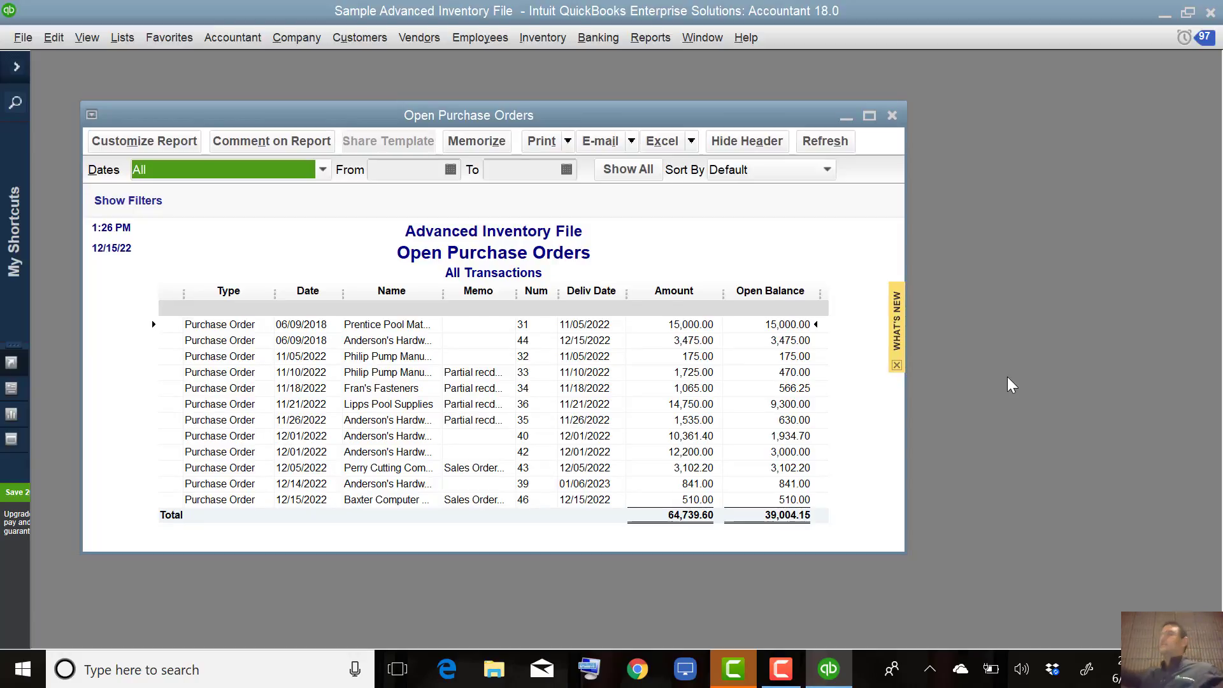
click(649, 37)
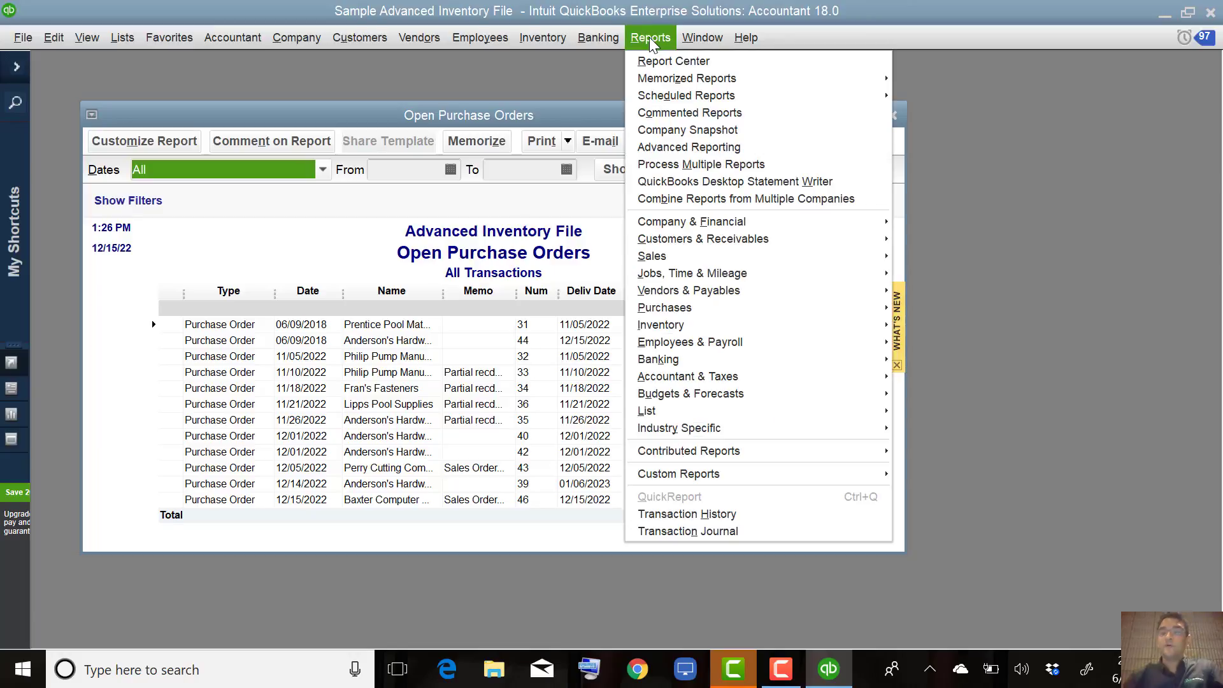
mouse_move(714, 317)
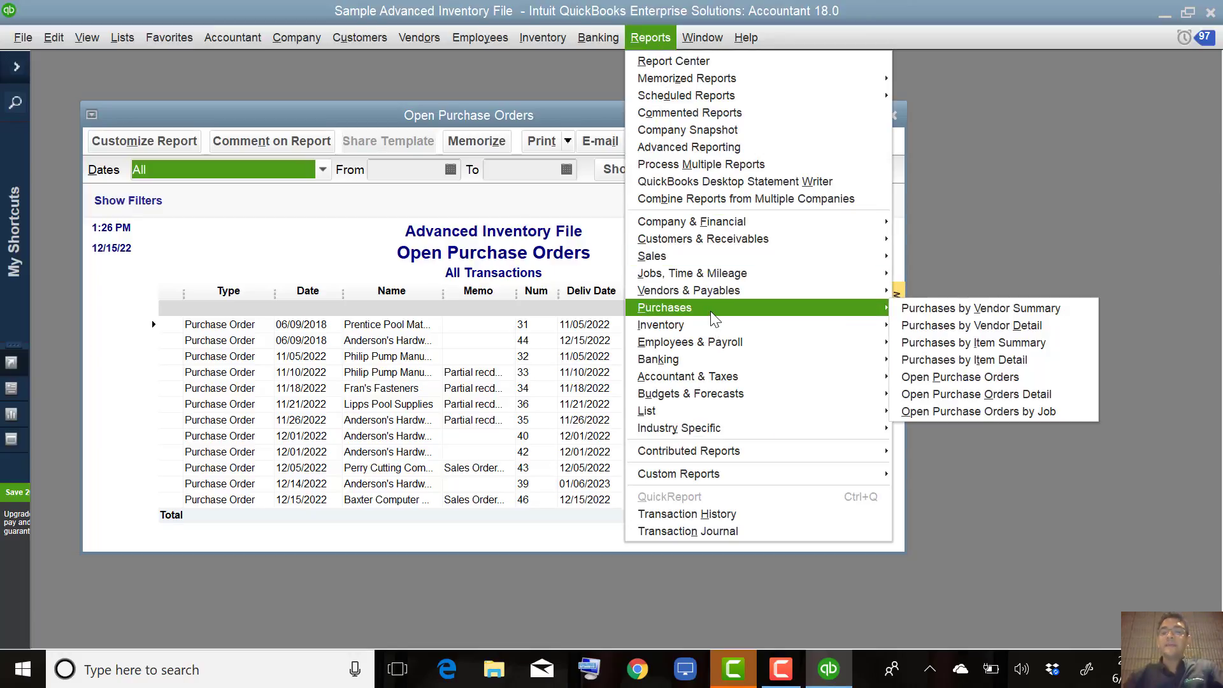
click(1018, 412)
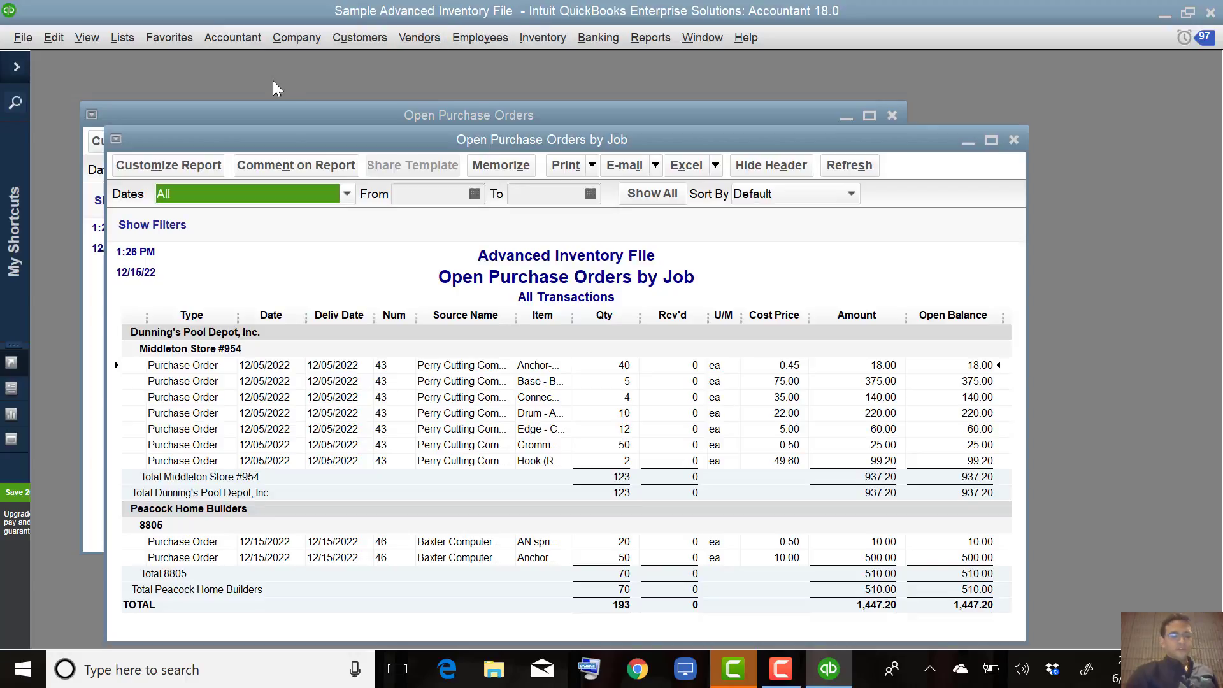
- View the product information for the company file and close it
key(F2)
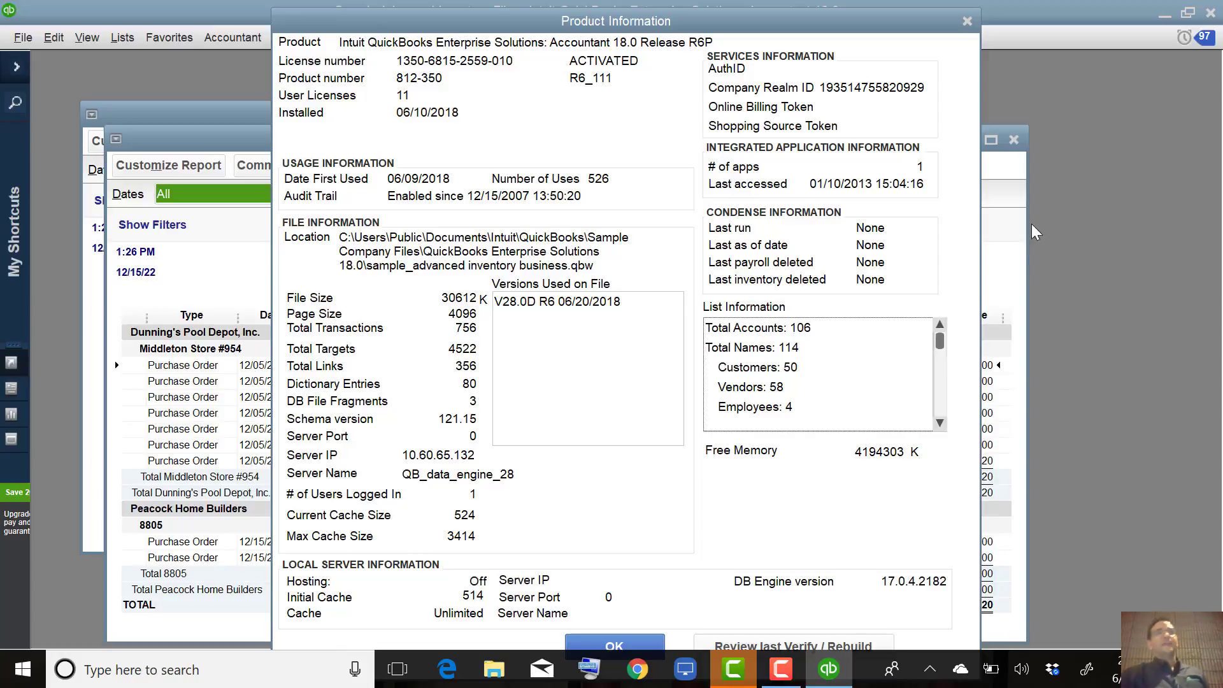
click(966, 23)
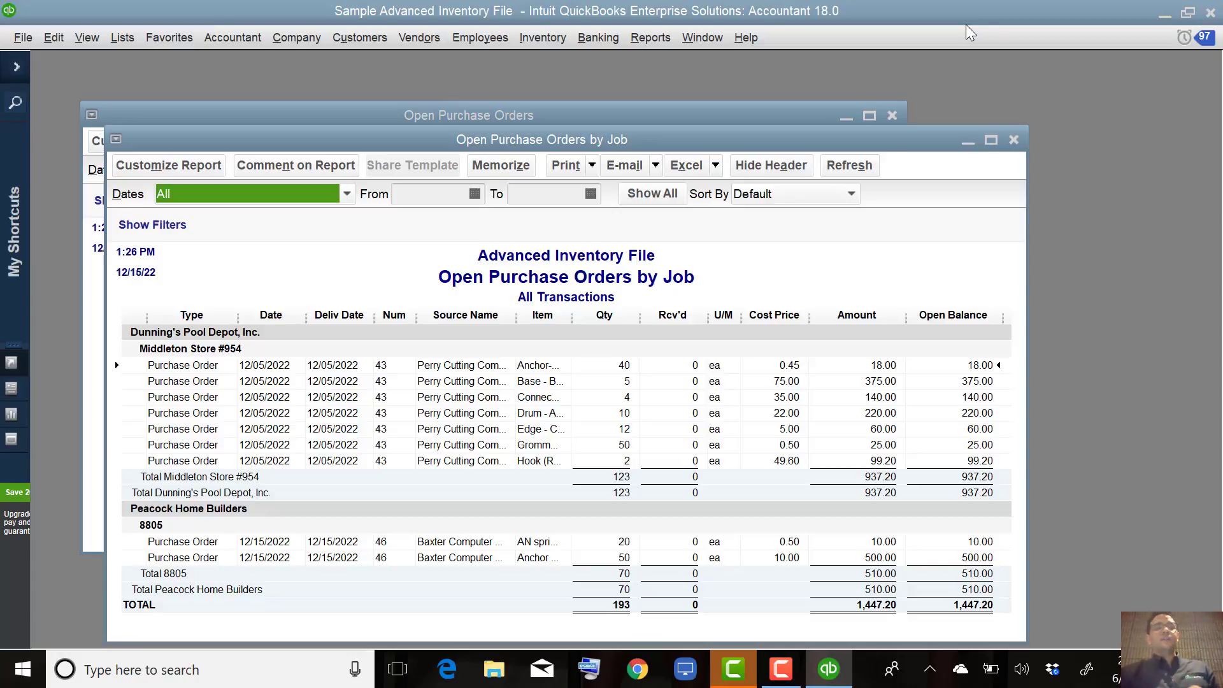
- Open purchase order 43 from the by-job report, review its lines at full size, and close it along with both reports
double_click(324, 368)
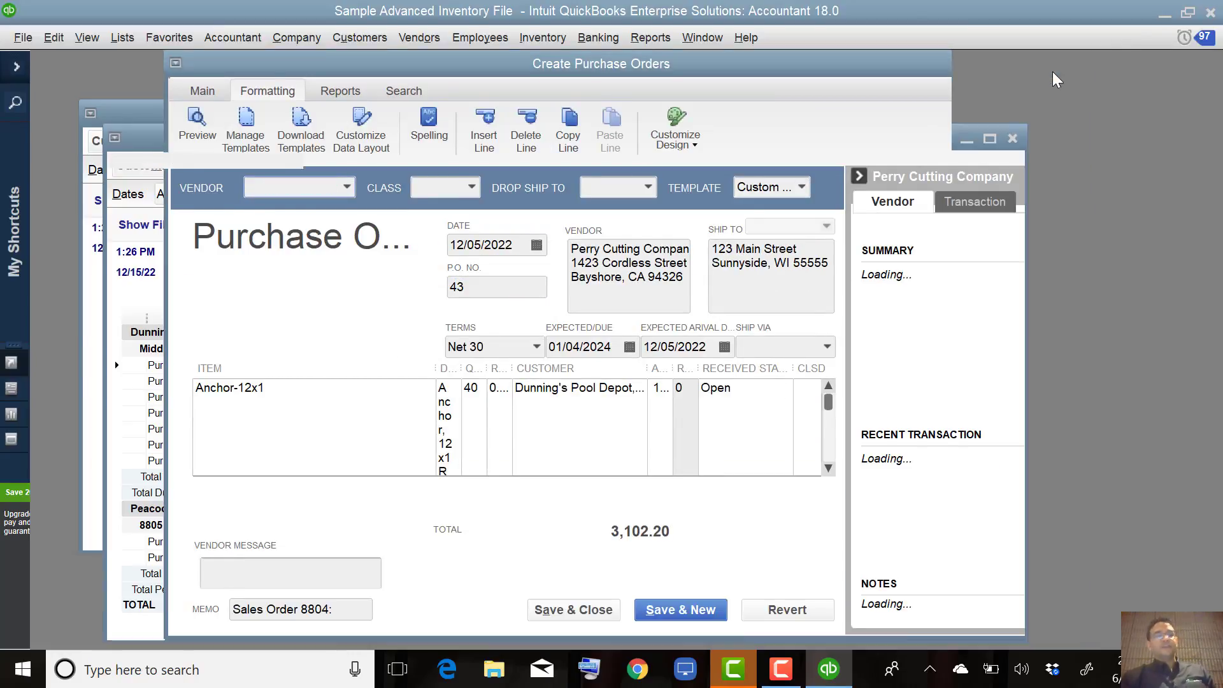
click(1050, 69)
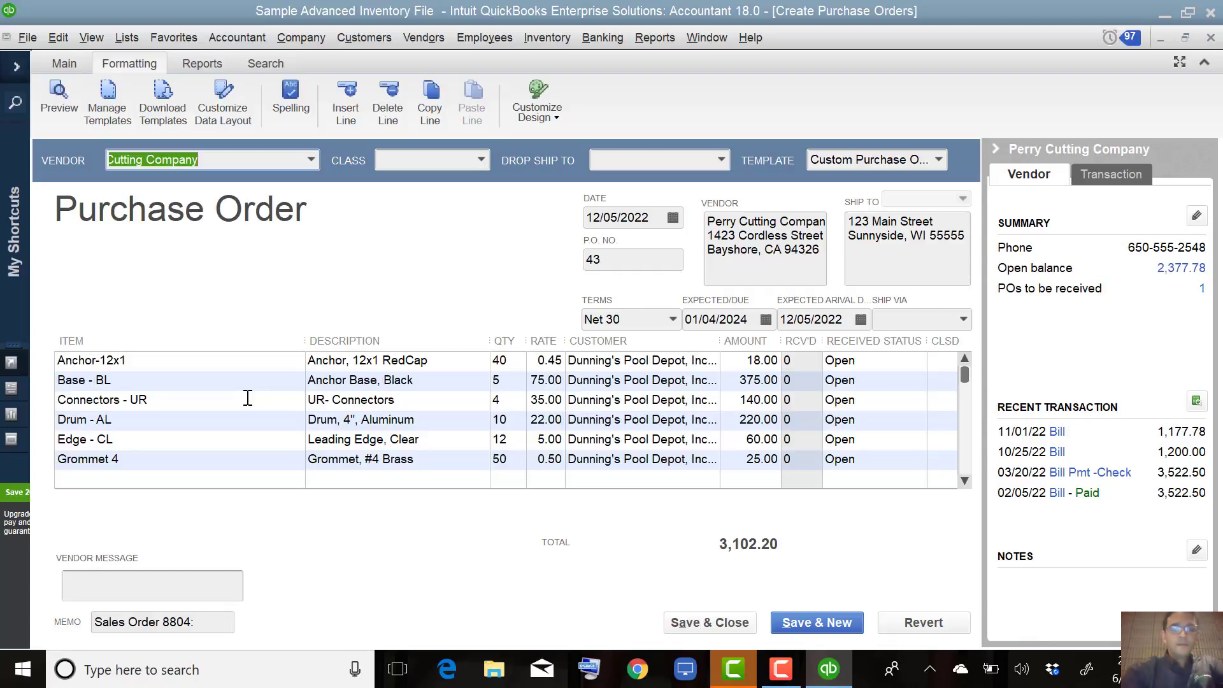
key(Escape)
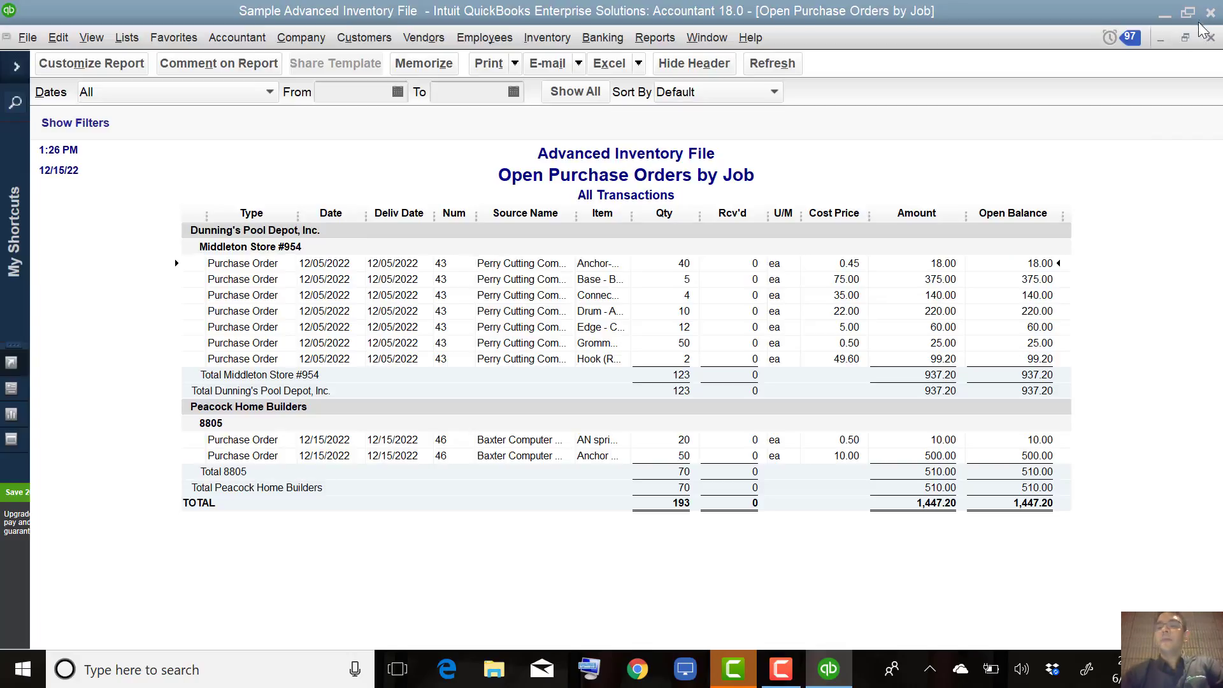
click(1210, 37)
key(Escape)
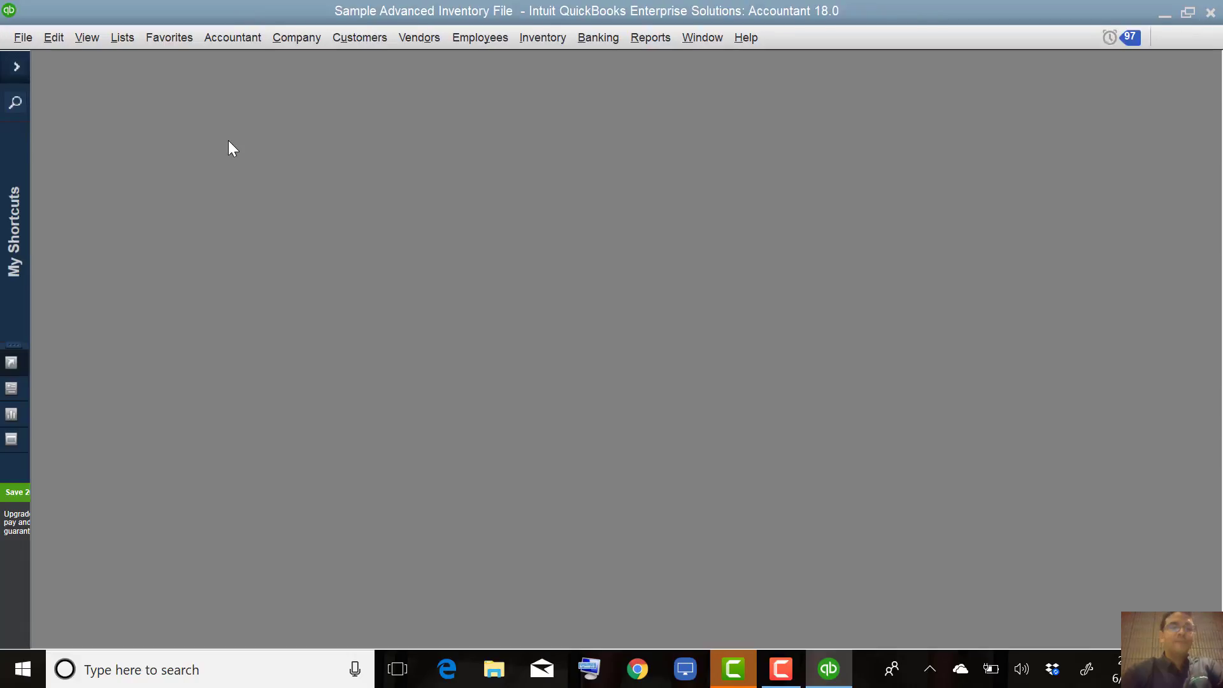
- Open the Home page and maximize it
click(367, 37)
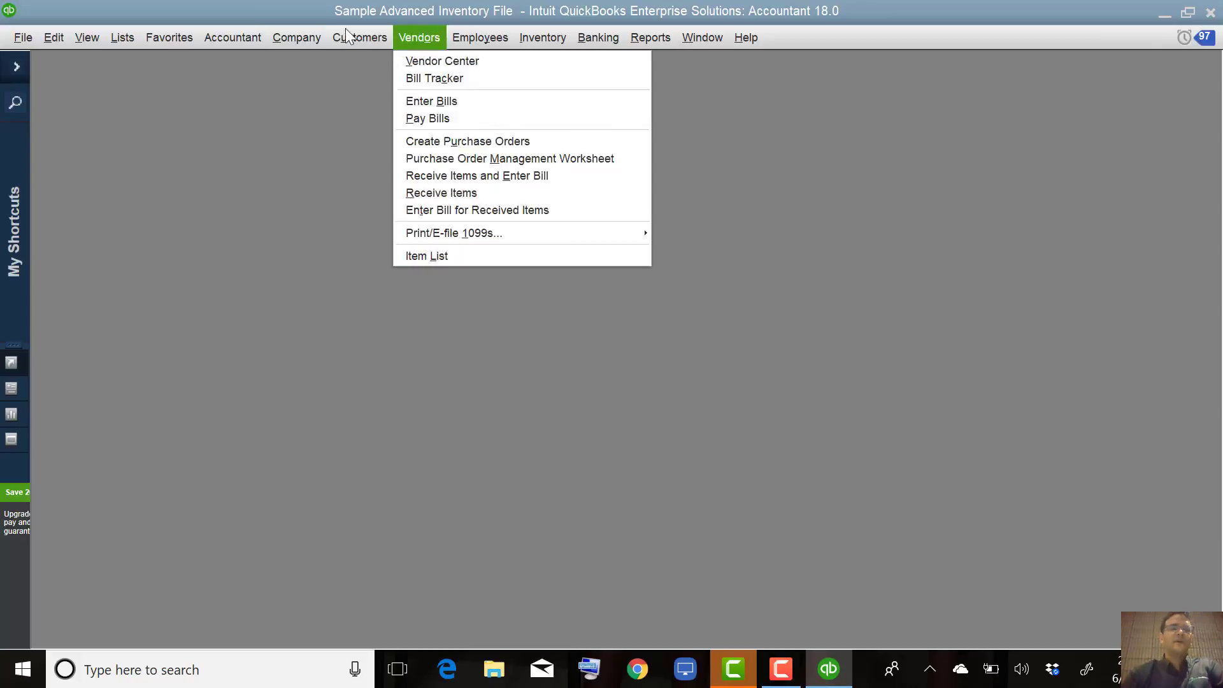
click(304, 60)
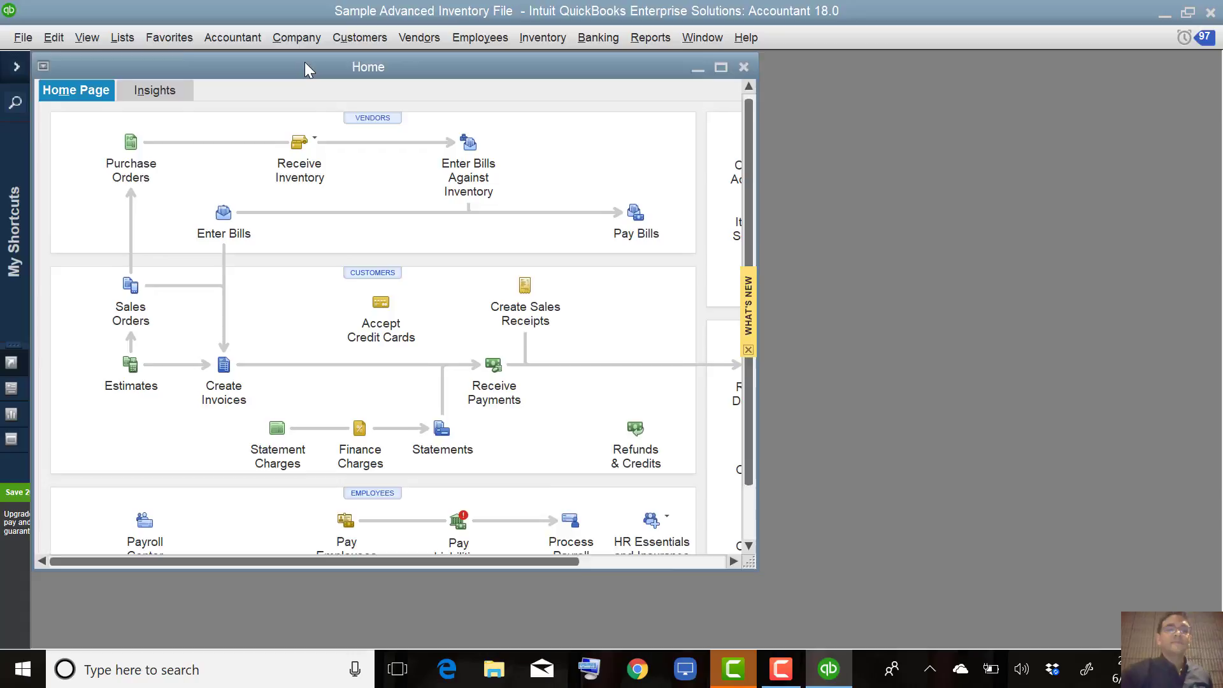
double_click(305, 67)
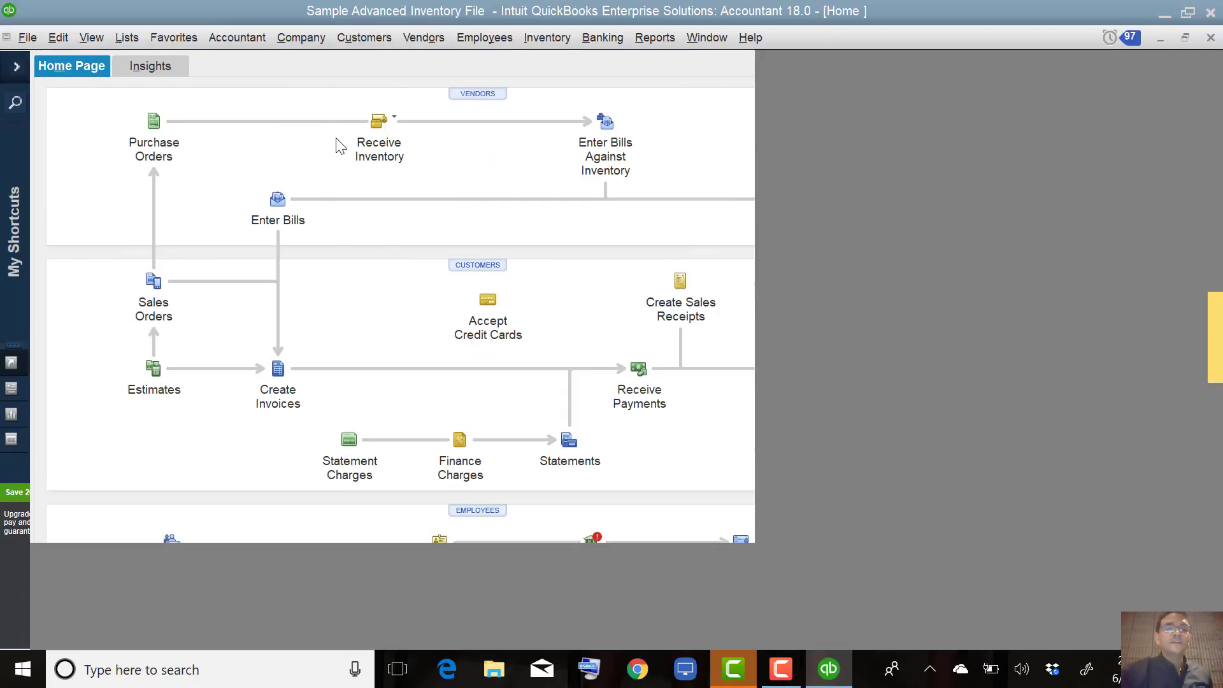
click(394, 118)
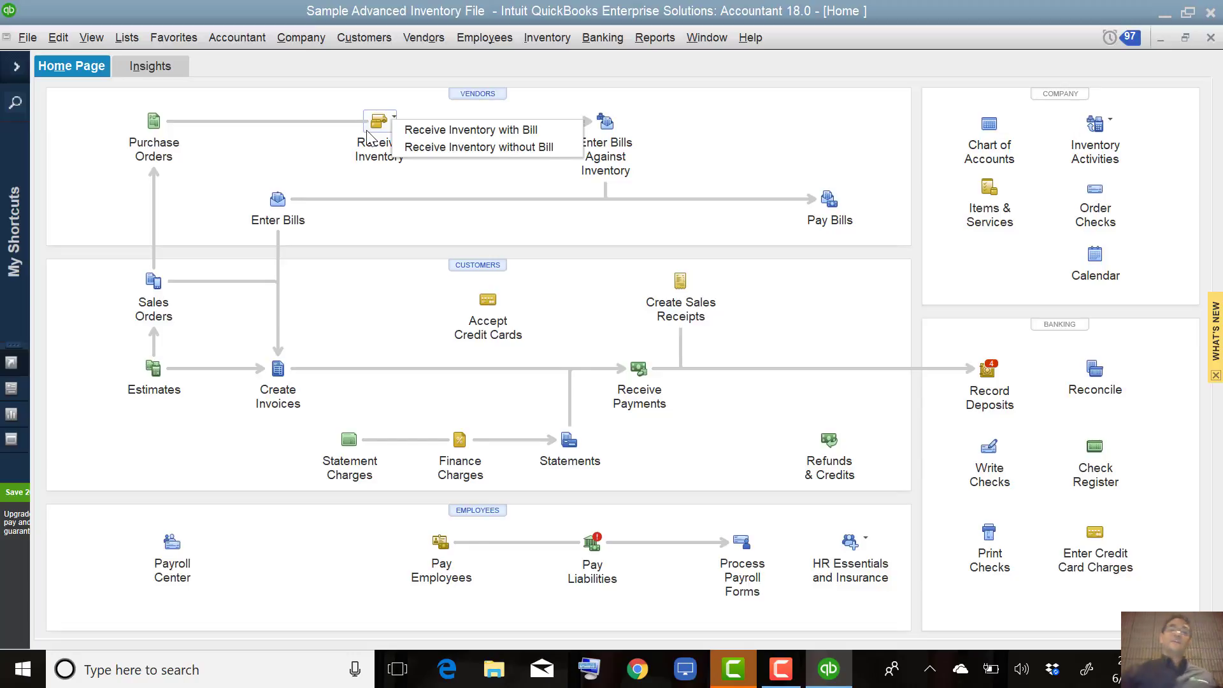
click(504, 149)
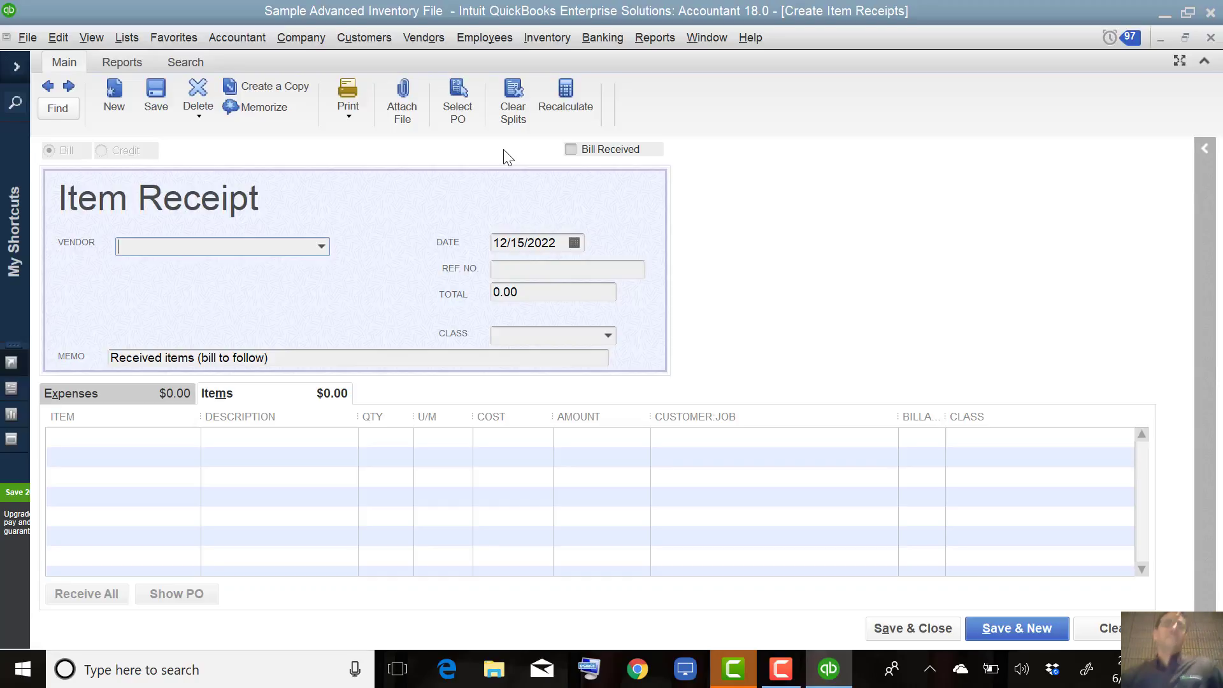
click(322, 246)
click(258, 312)
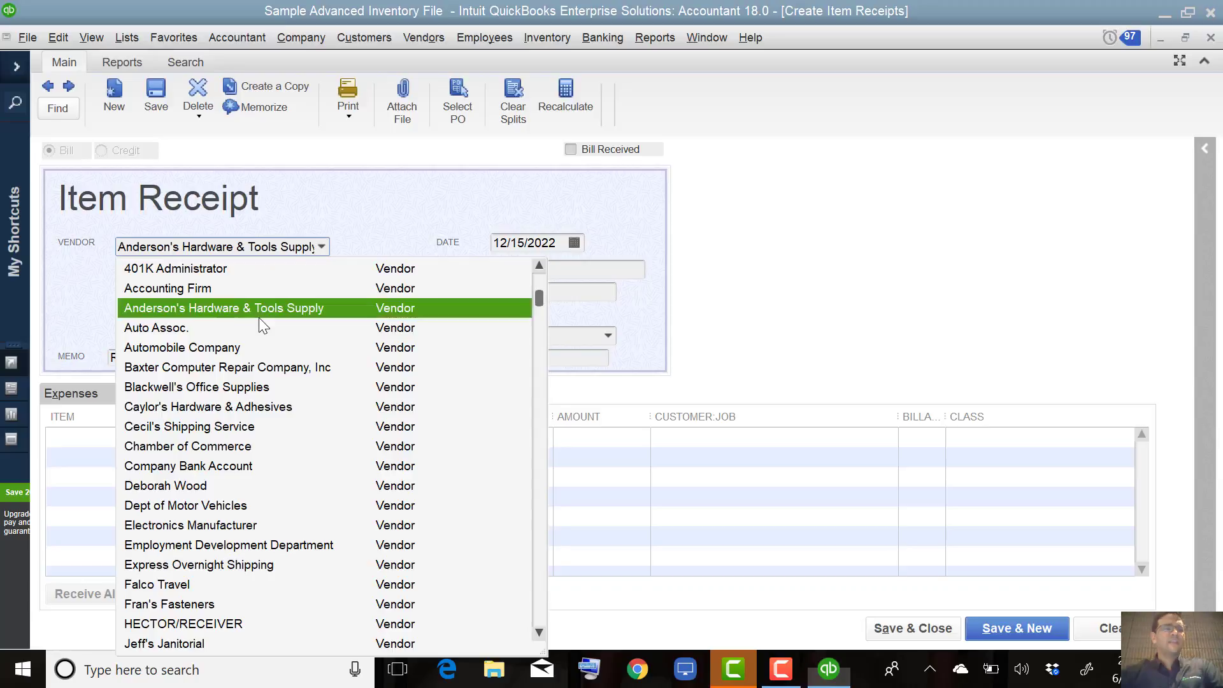
click(567, 237)
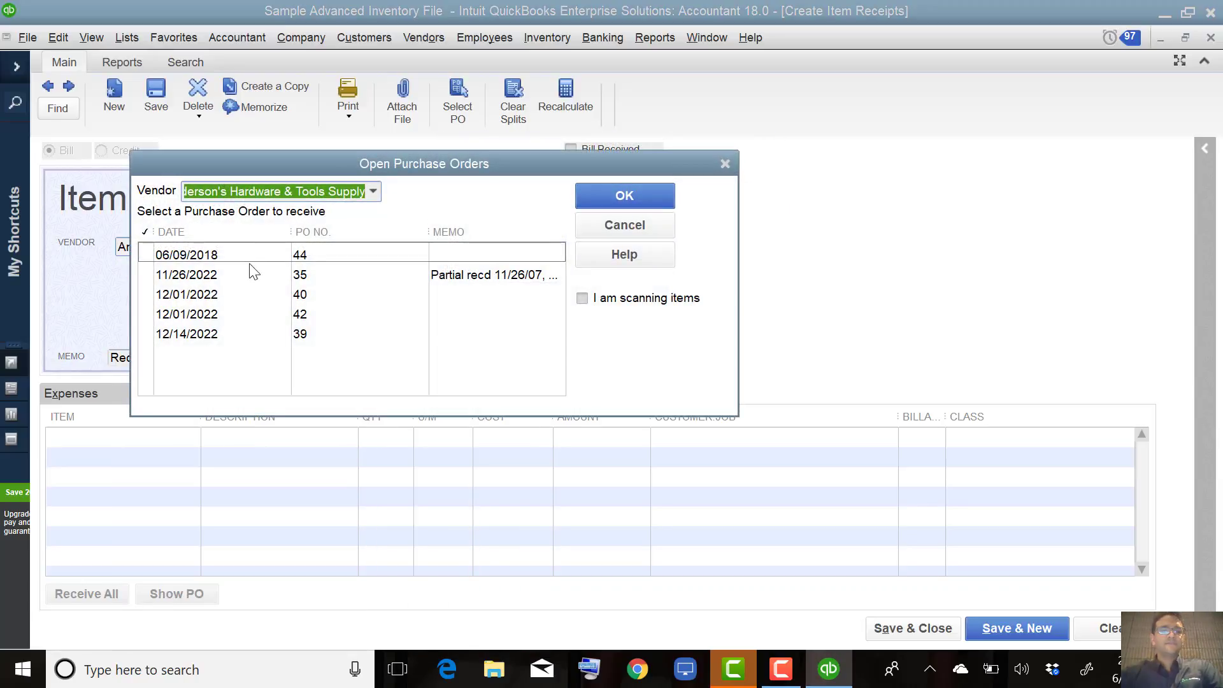
click(725, 163)
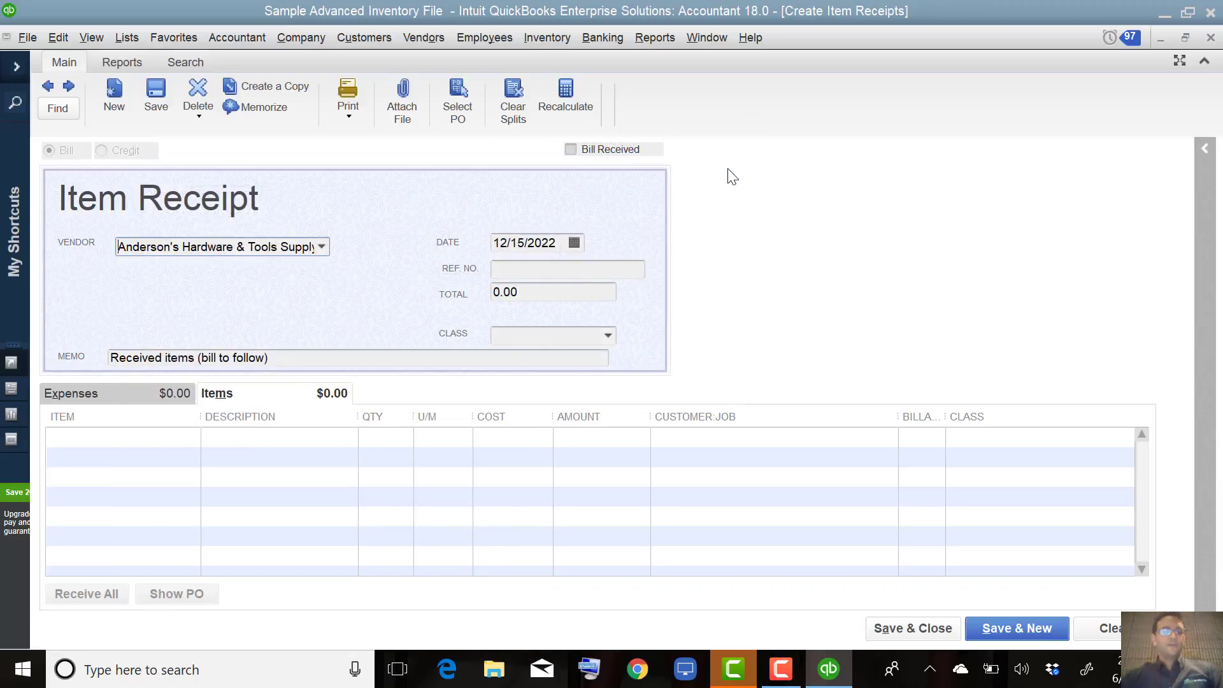
key(Escape)
click(613, 223)
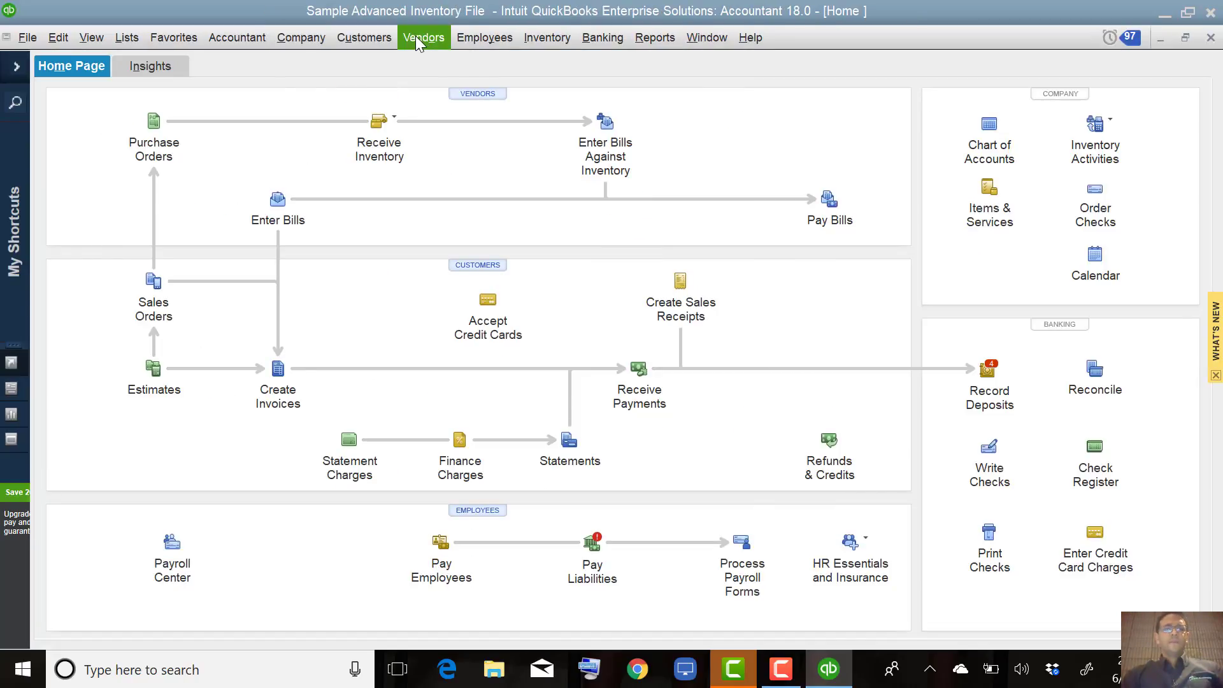
- Look up the vendor on the most recent purchase order, number 46, and close the order
click(154, 121)
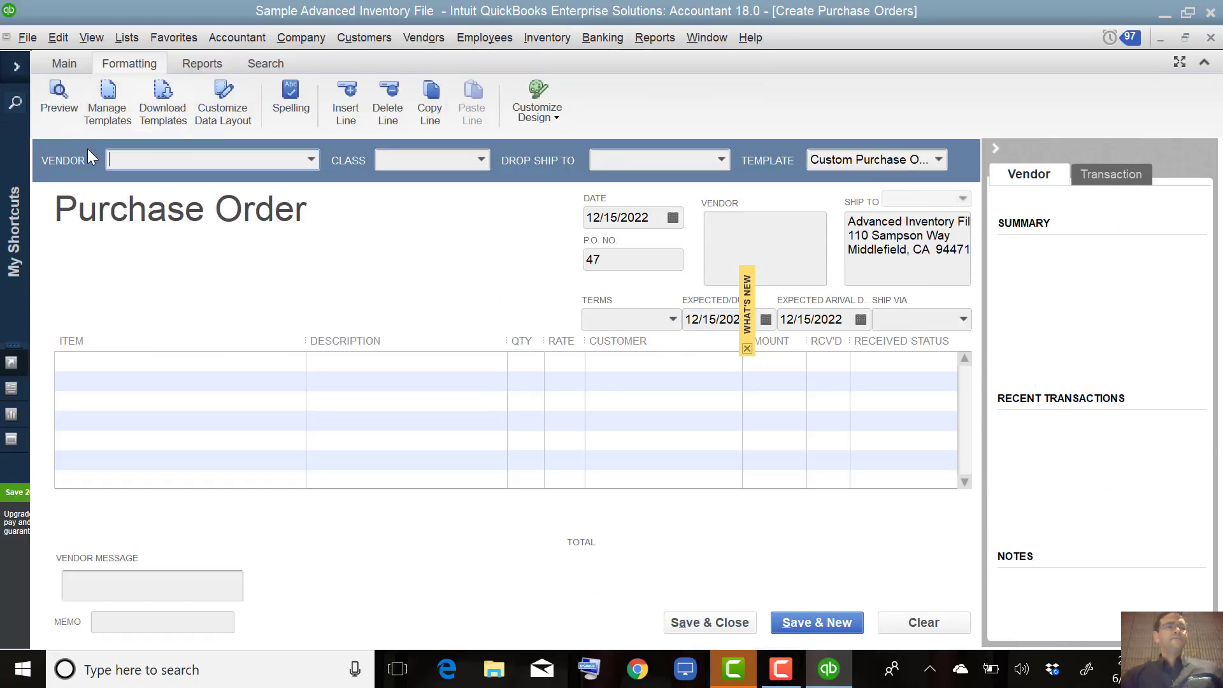
click(64, 65)
click(47, 88)
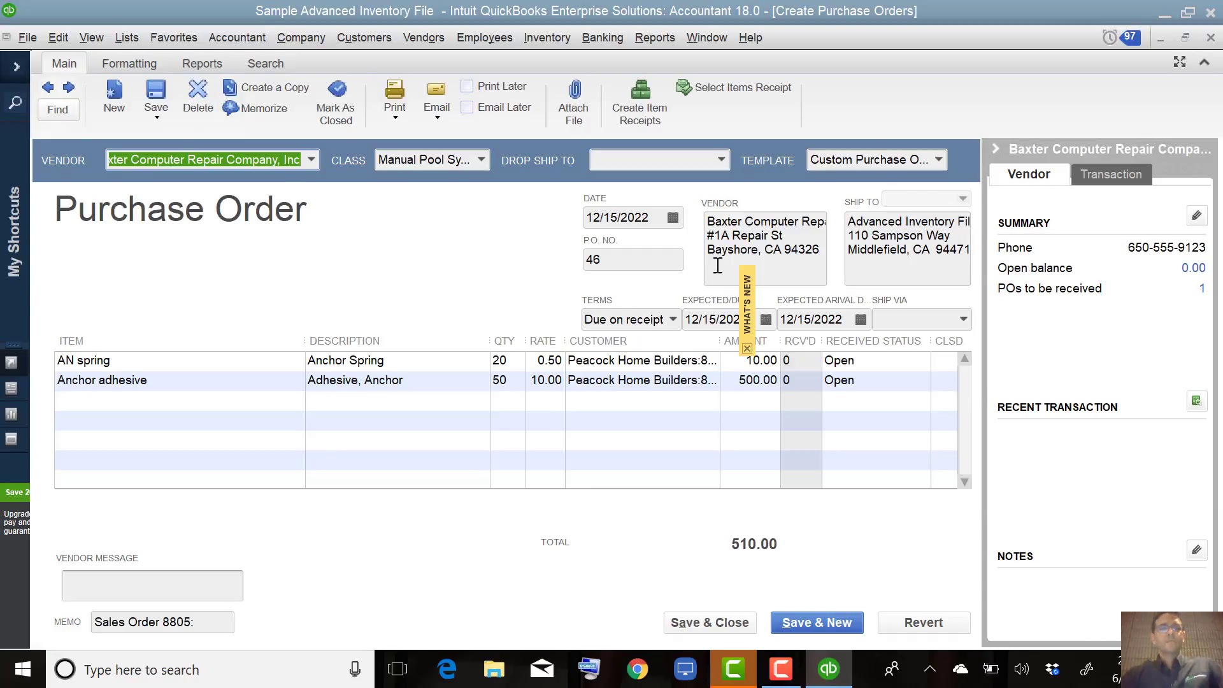
drag(218, 164, 66, 172)
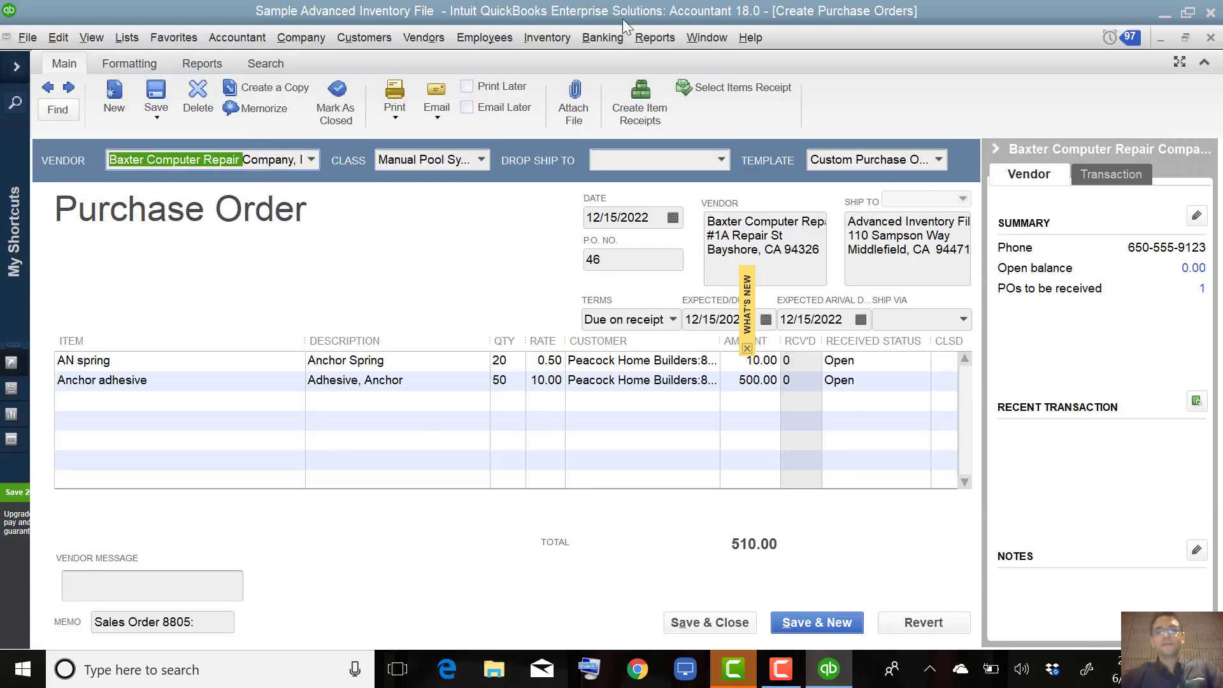
click(1212, 38)
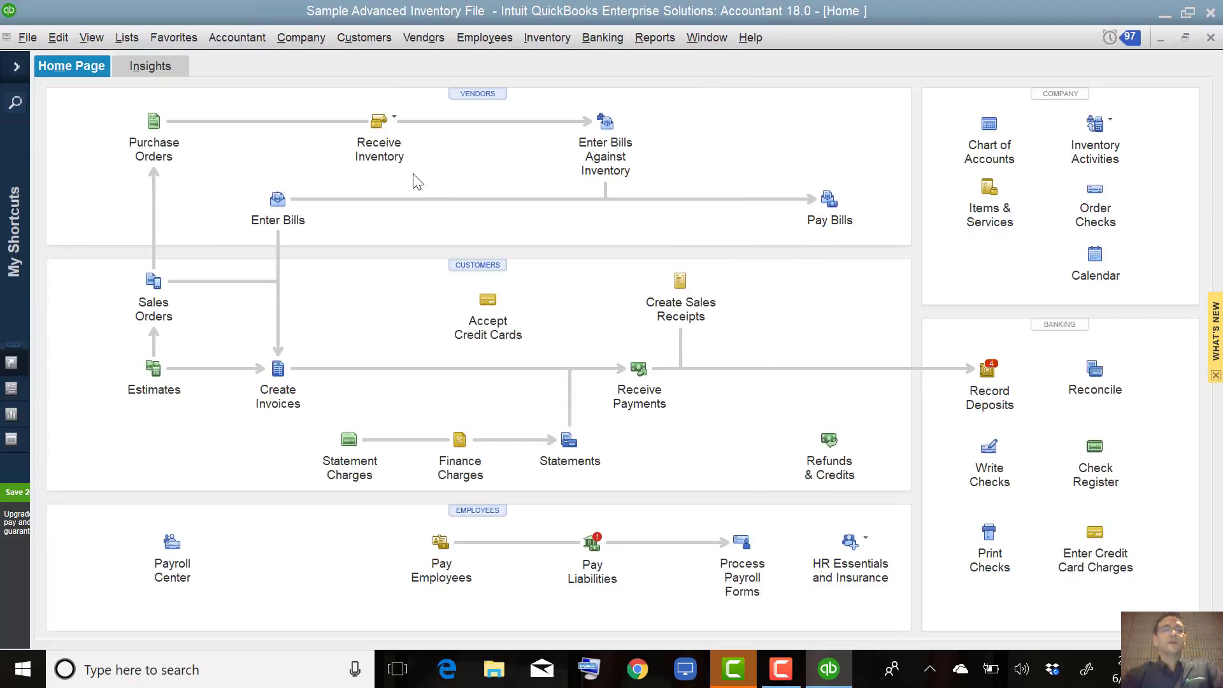
- Try an item receipt without bill for Baxter Computer Repair Company, Inc against purchase order 46, and discard it unrecorded
click(388, 139)
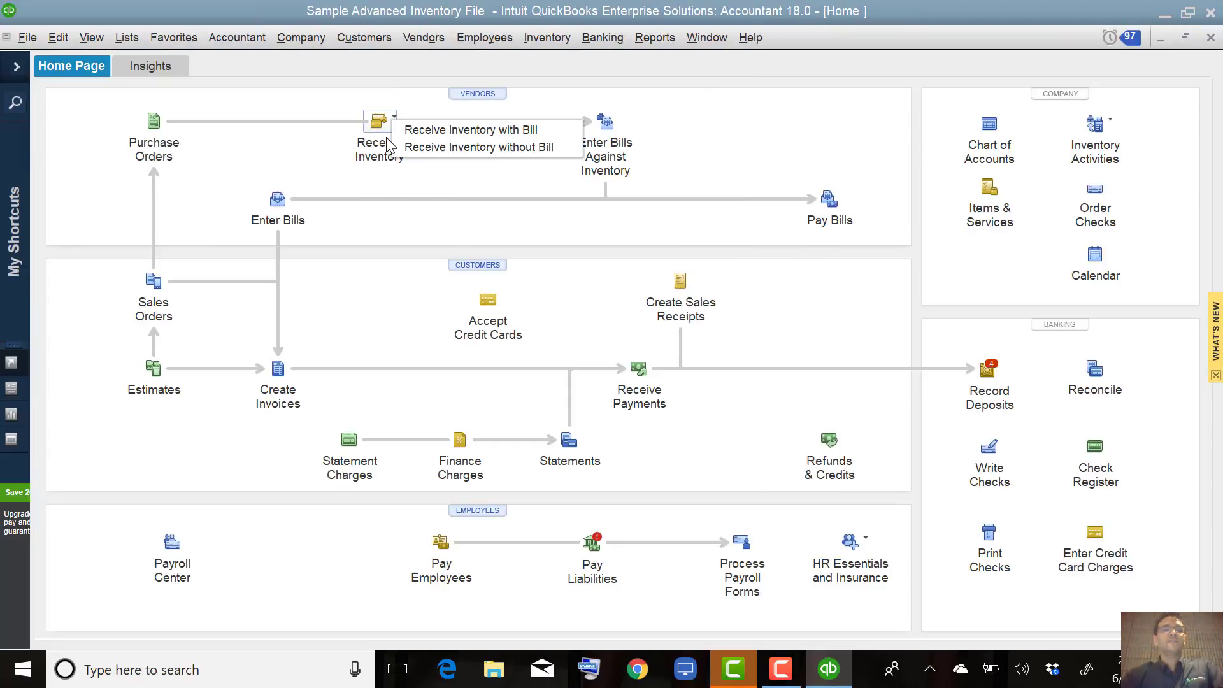
click(427, 143)
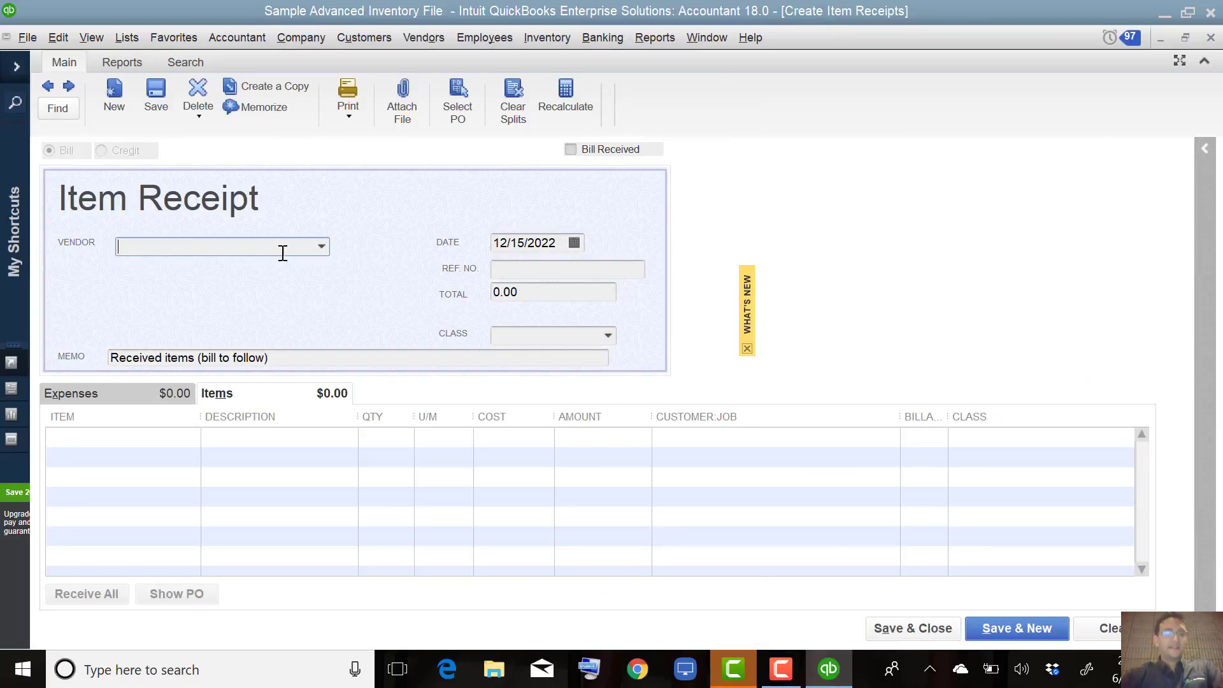
text(bax)
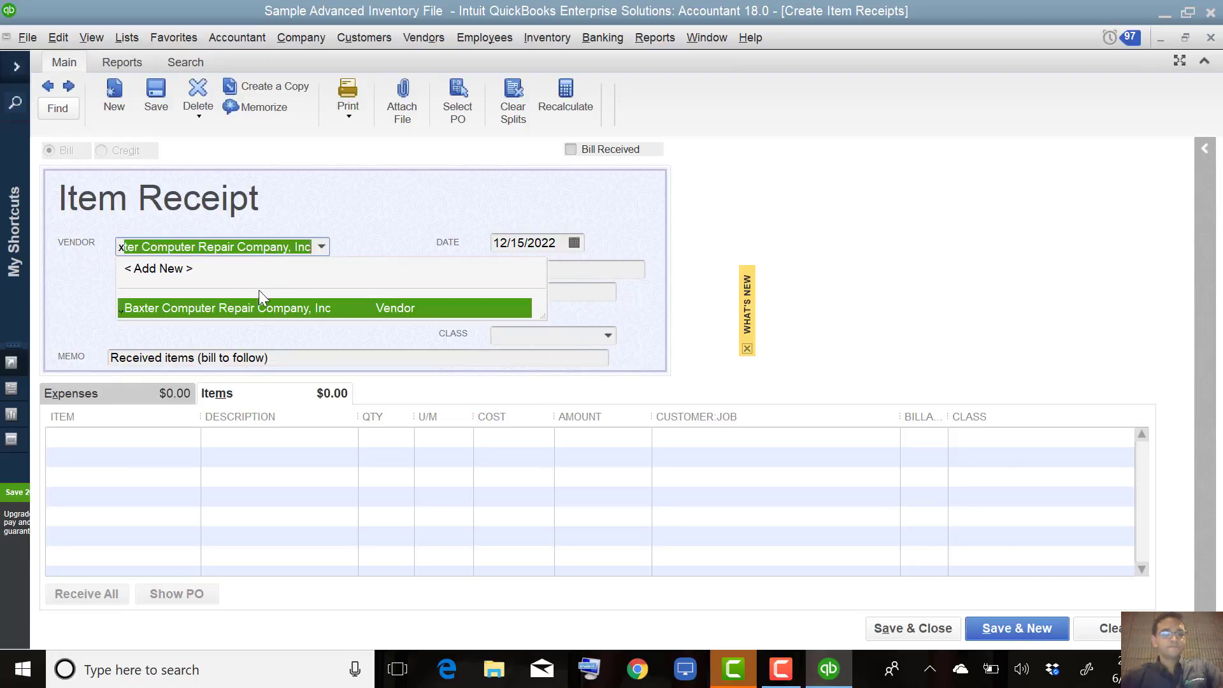
click(247, 308)
click(587, 239)
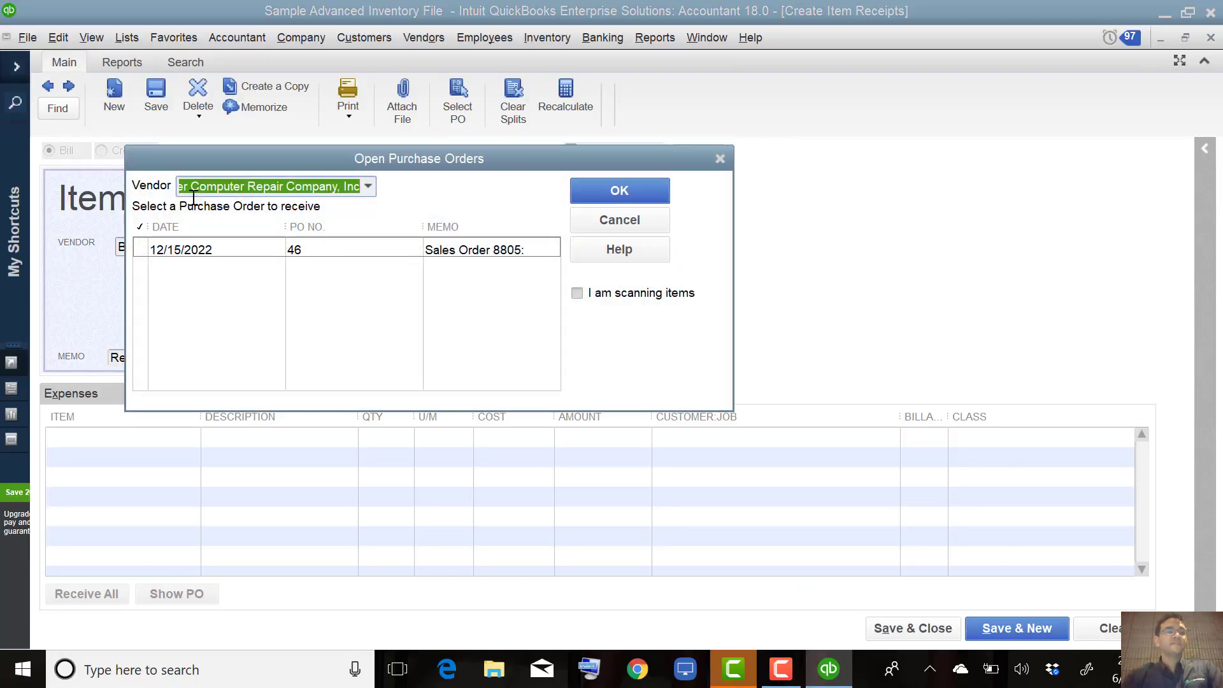
click(141, 250)
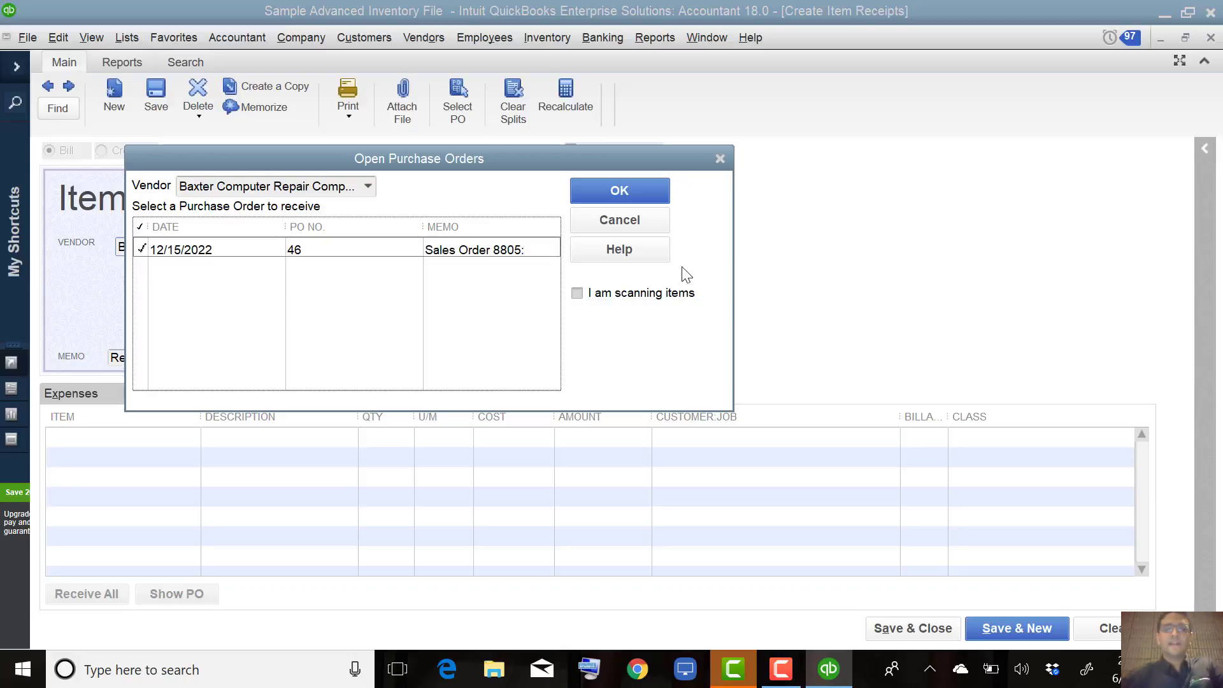
click(619, 220)
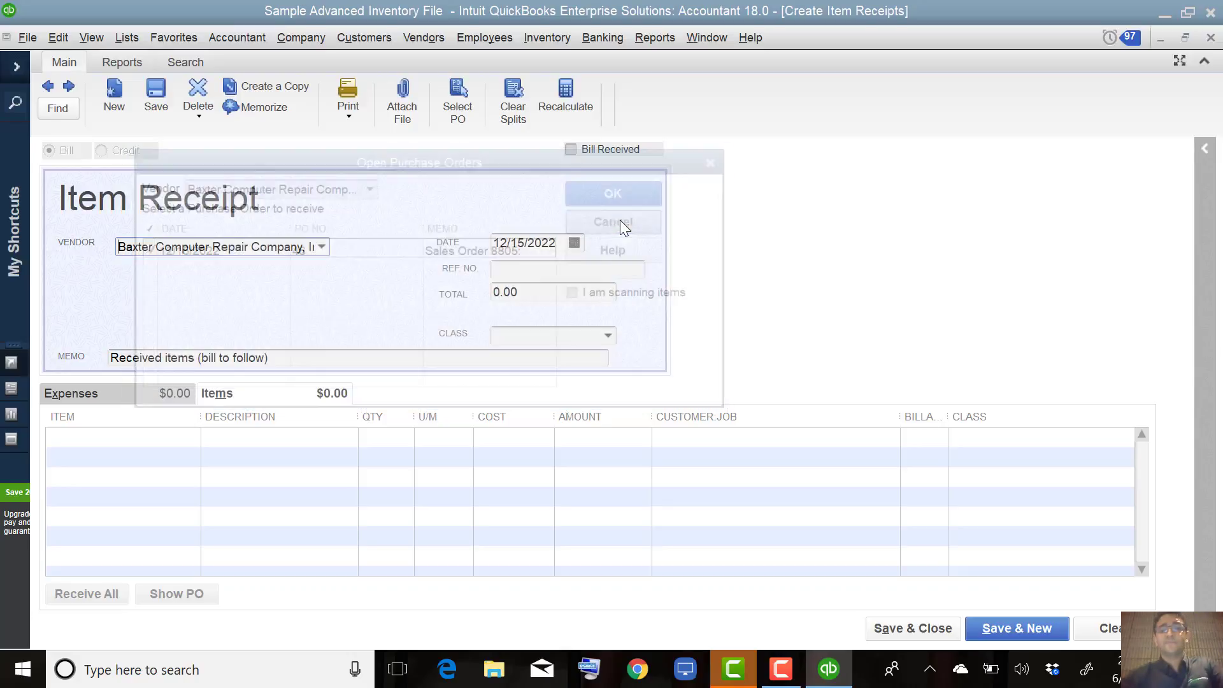
click(1211, 39)
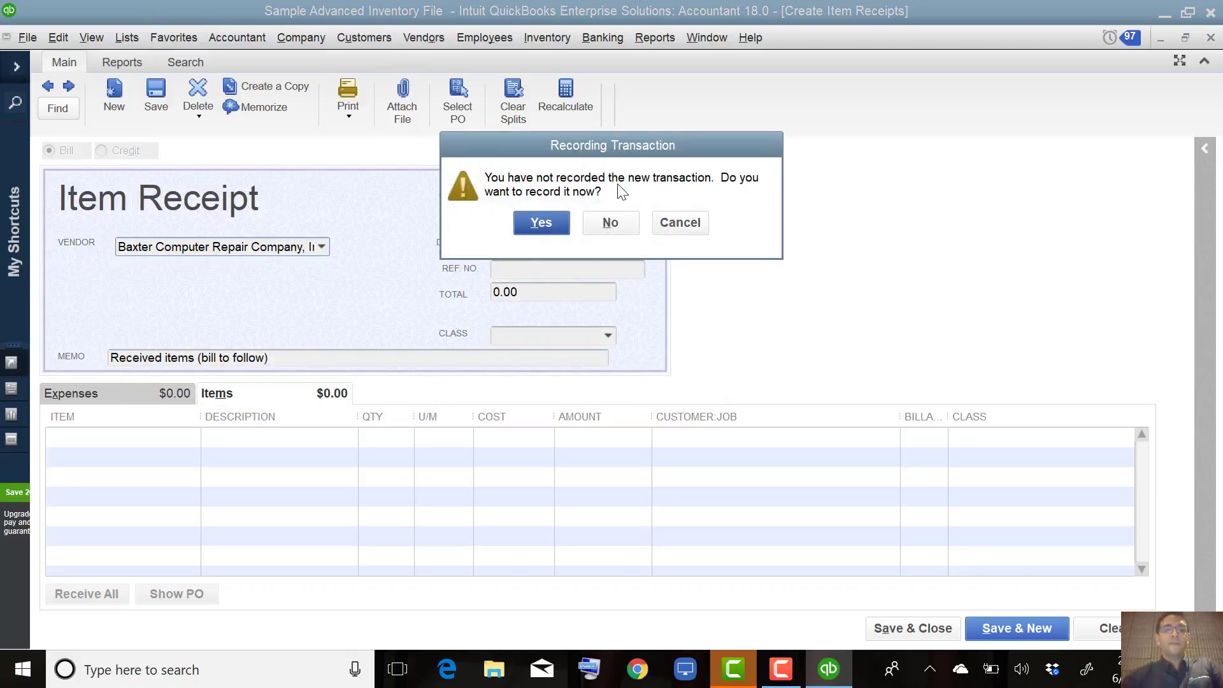
click(617, 227)
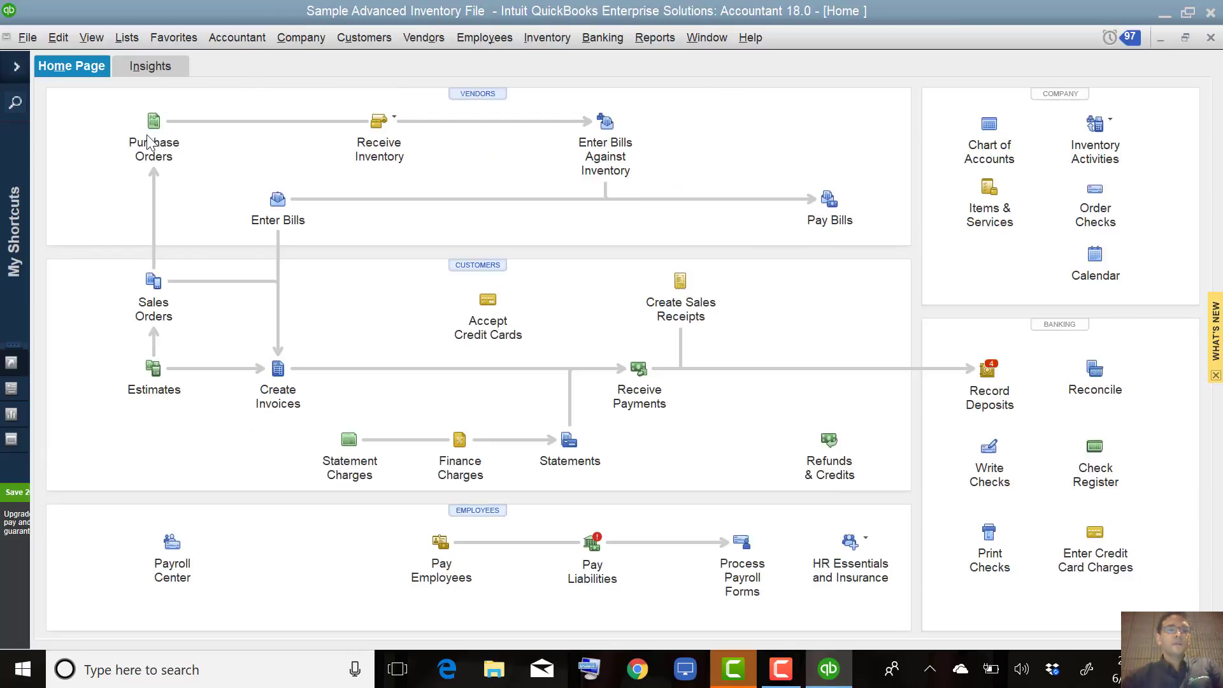
click(153, 146)
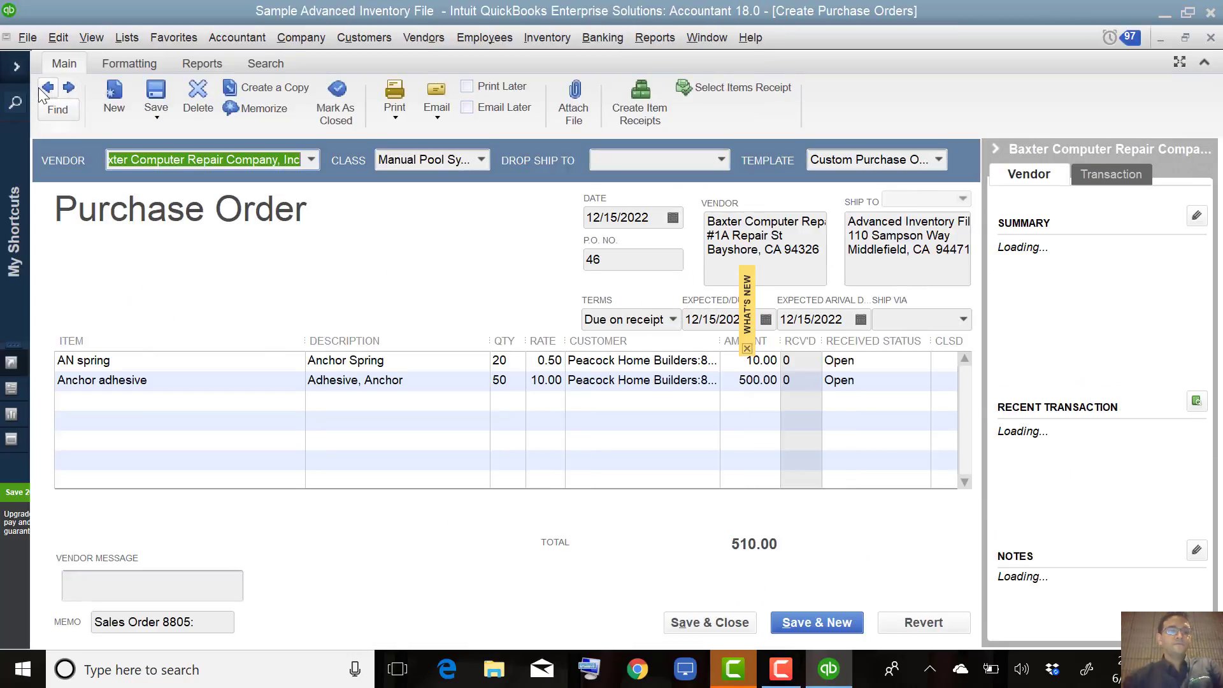
click(151, 365)
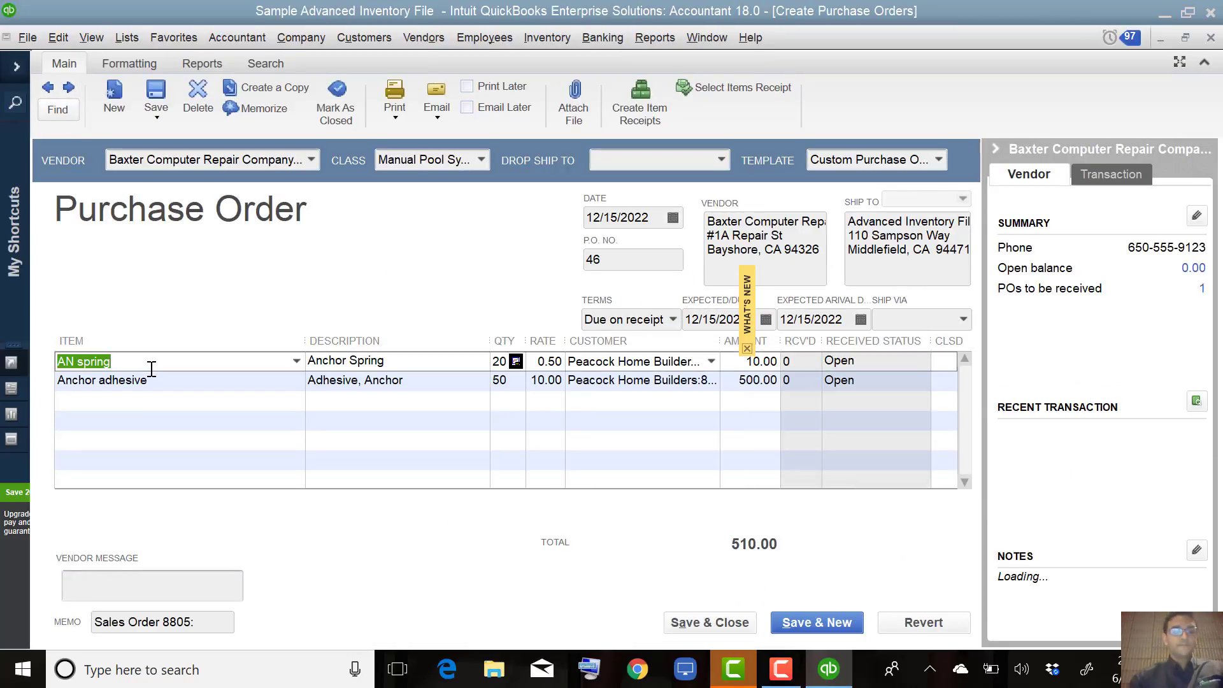
key(ctrl+l)
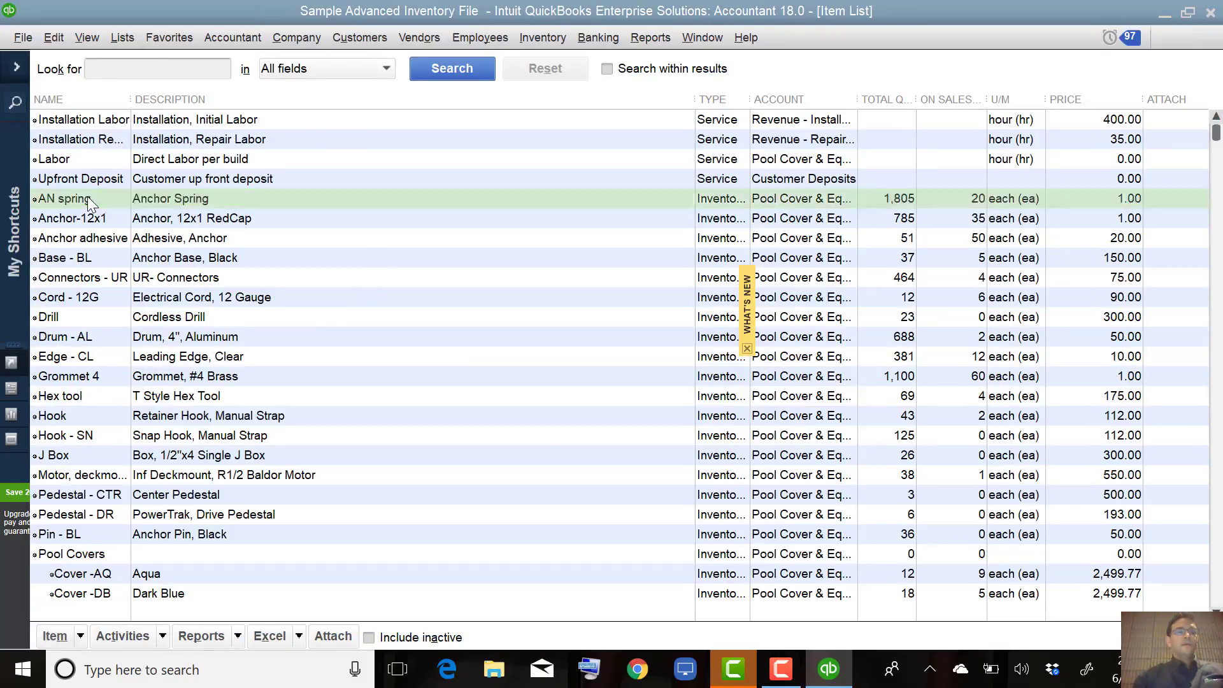
double_click(90, 203)
click(46, 209)
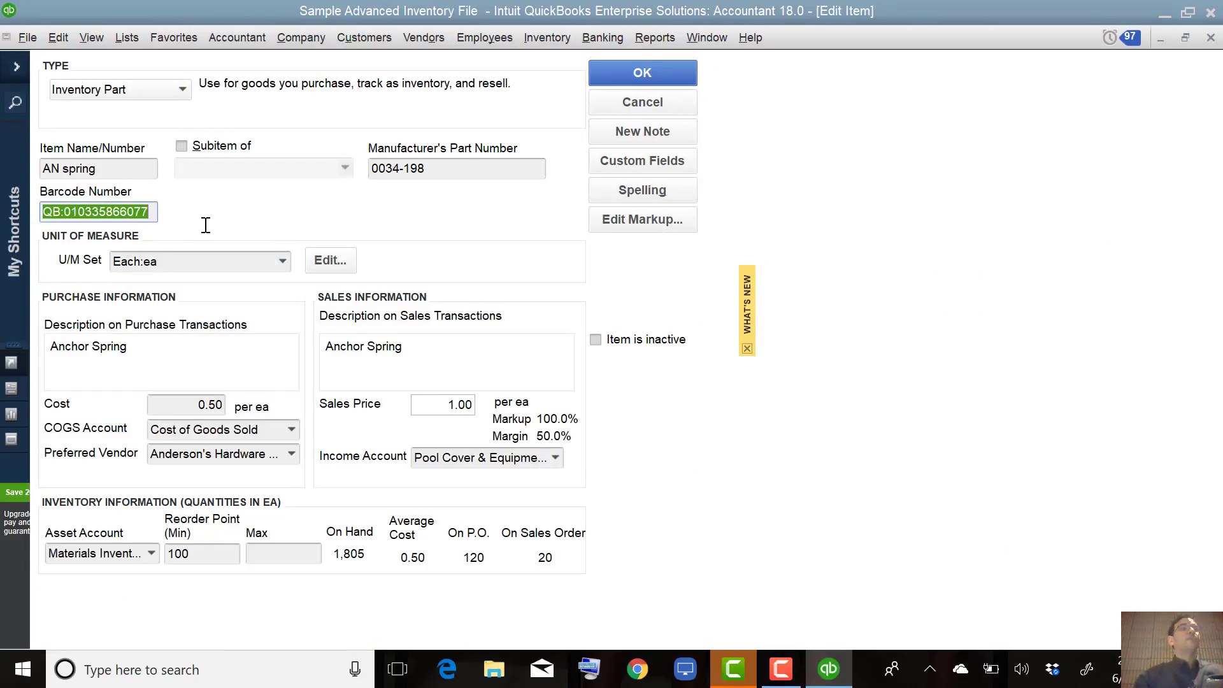
key(Delete)
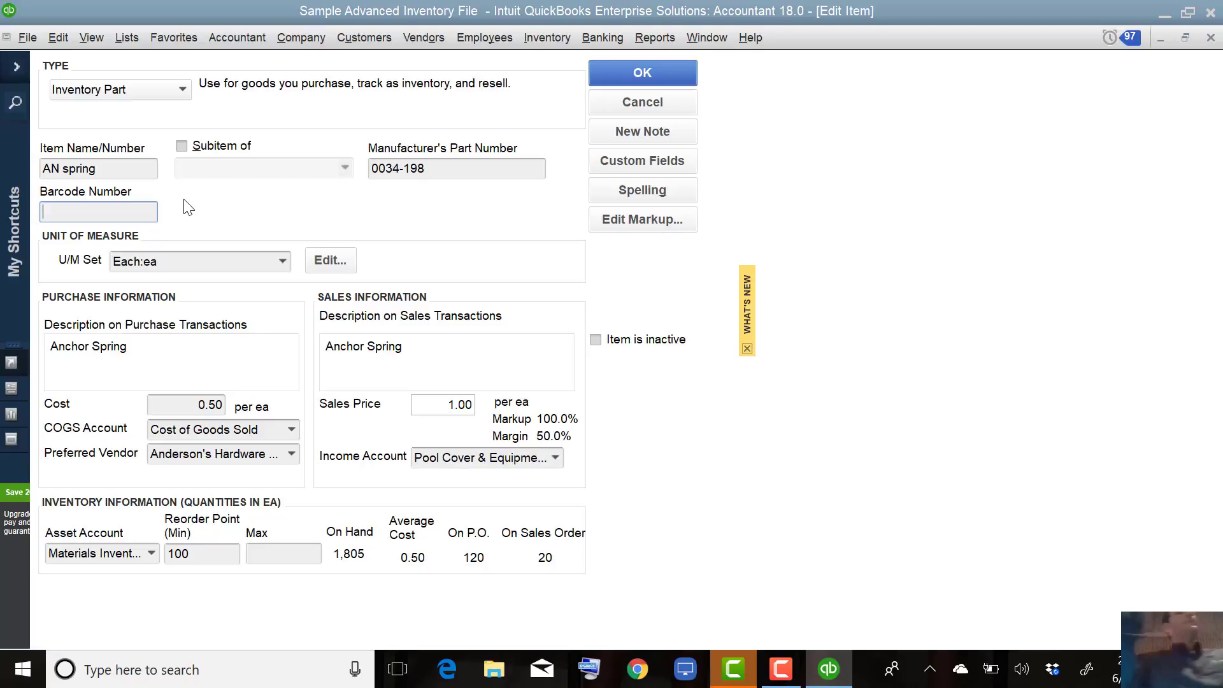
text(817711021176)
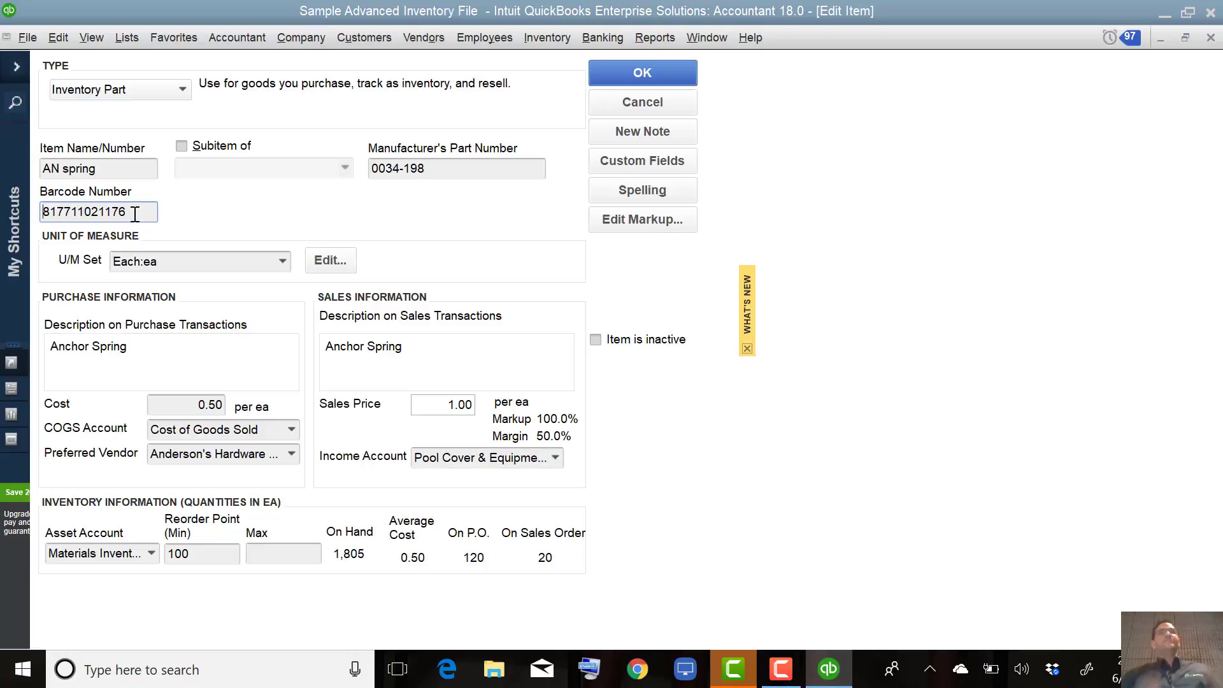
click(632, 82)
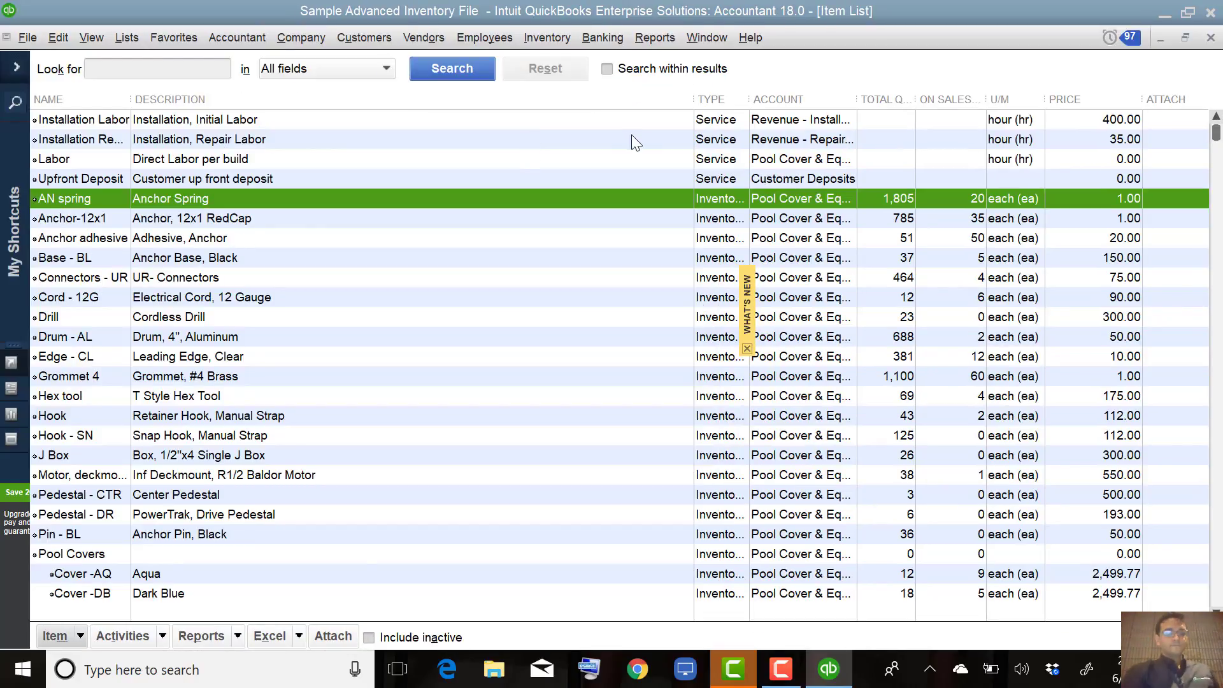
key(Escape)
click(160, 380)
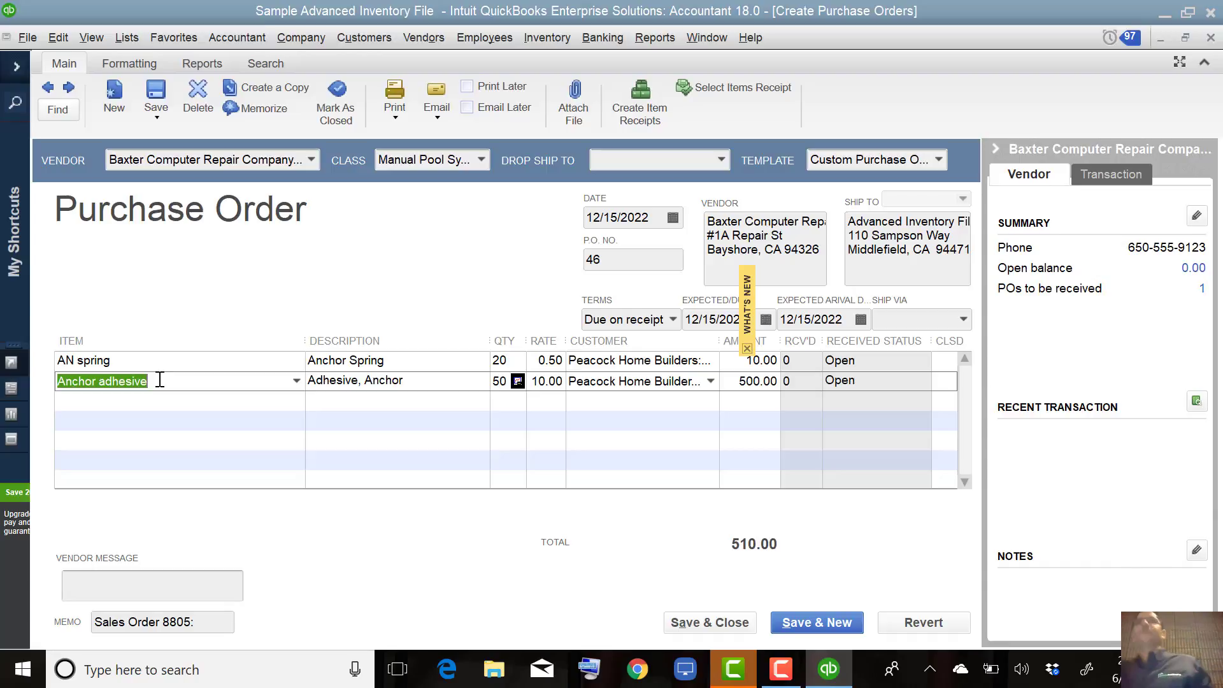
key(Up)
key(Down)
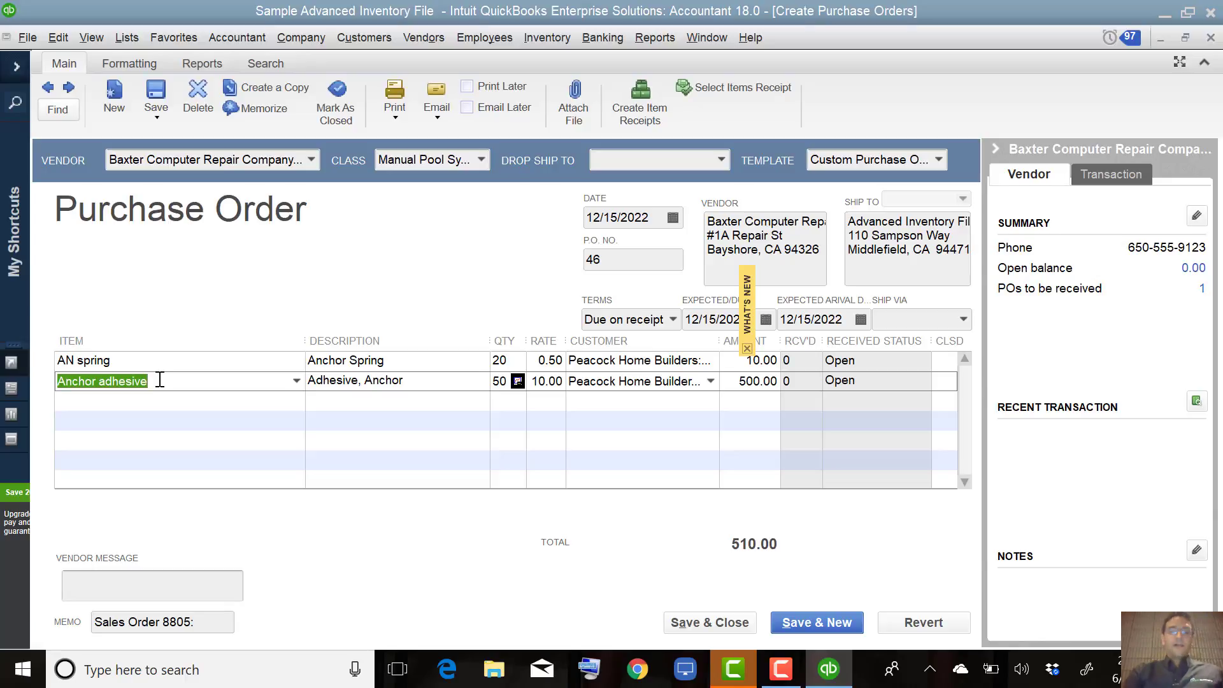
key(ctrl+l)
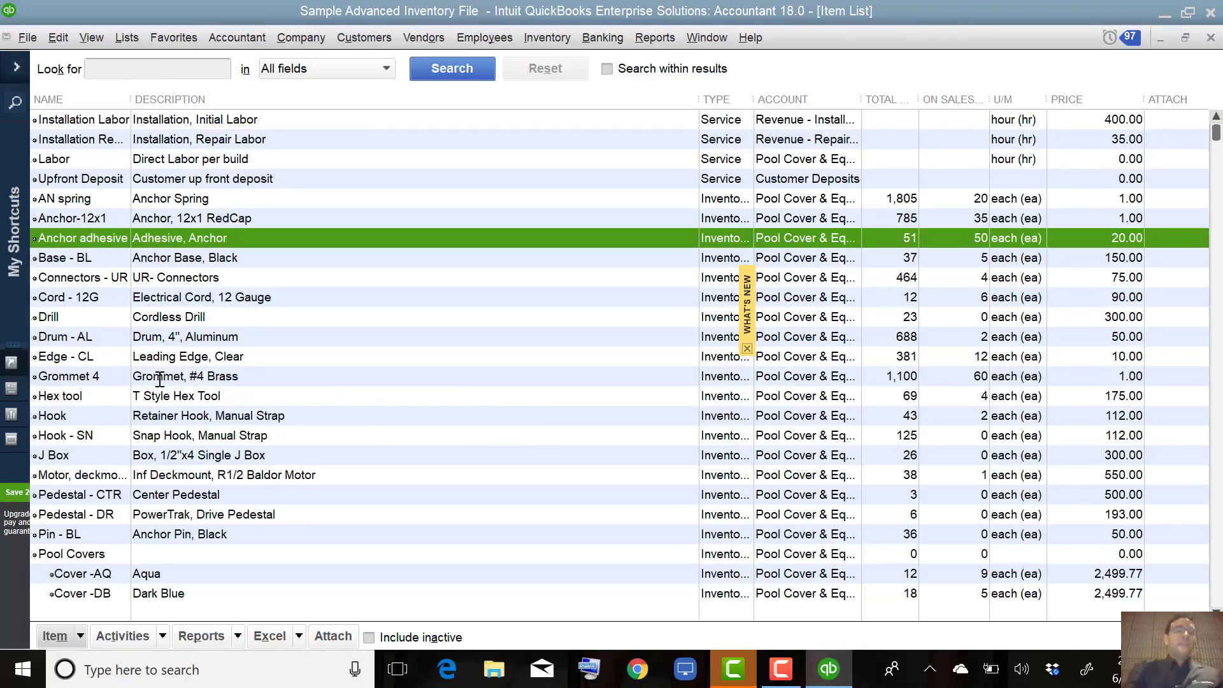
key(ctrl+e)
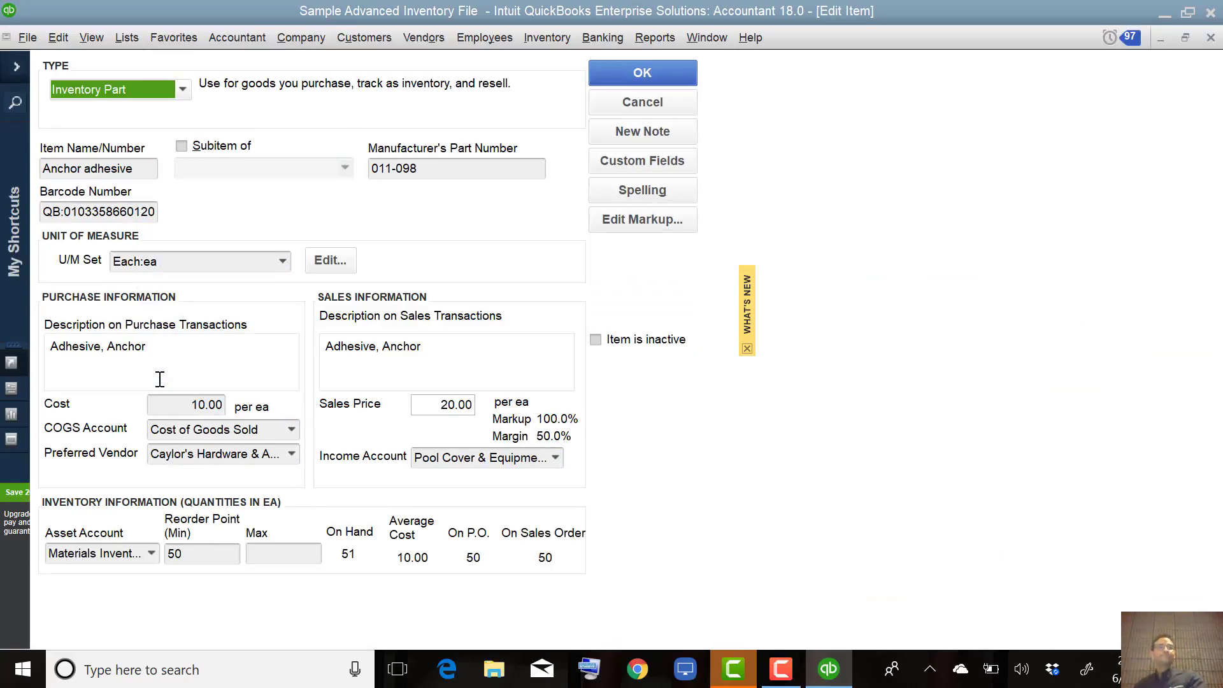
click(41, 213)
key(Delete)
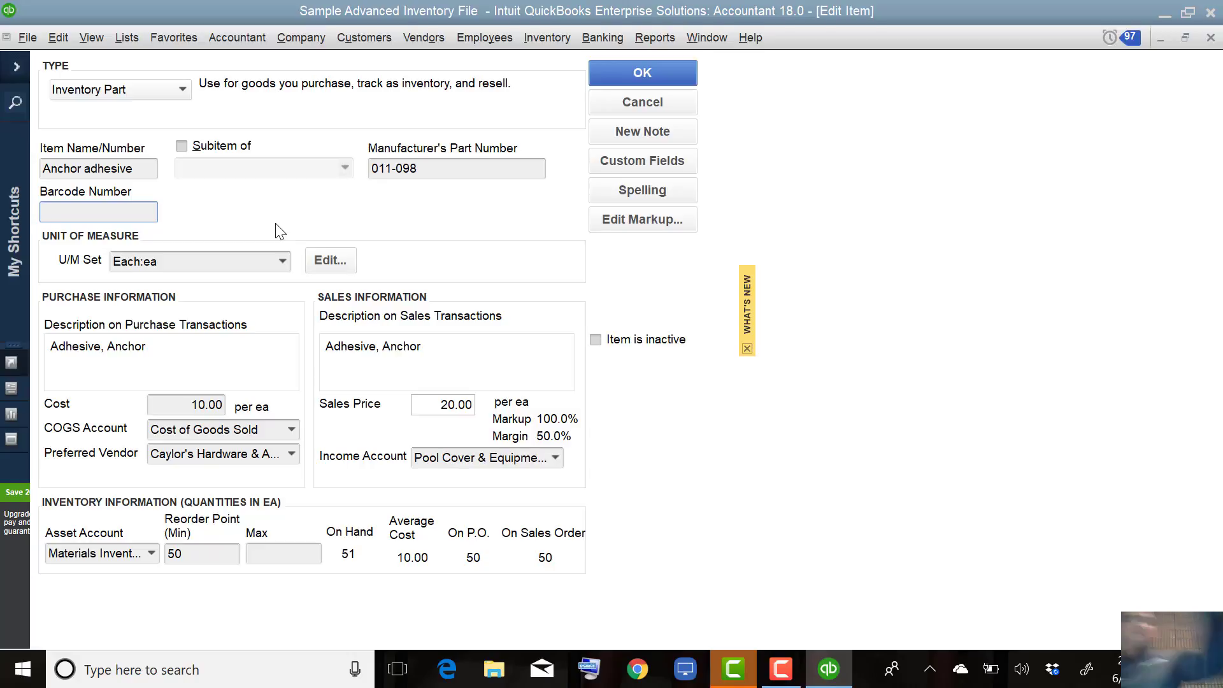
text(810486023444)
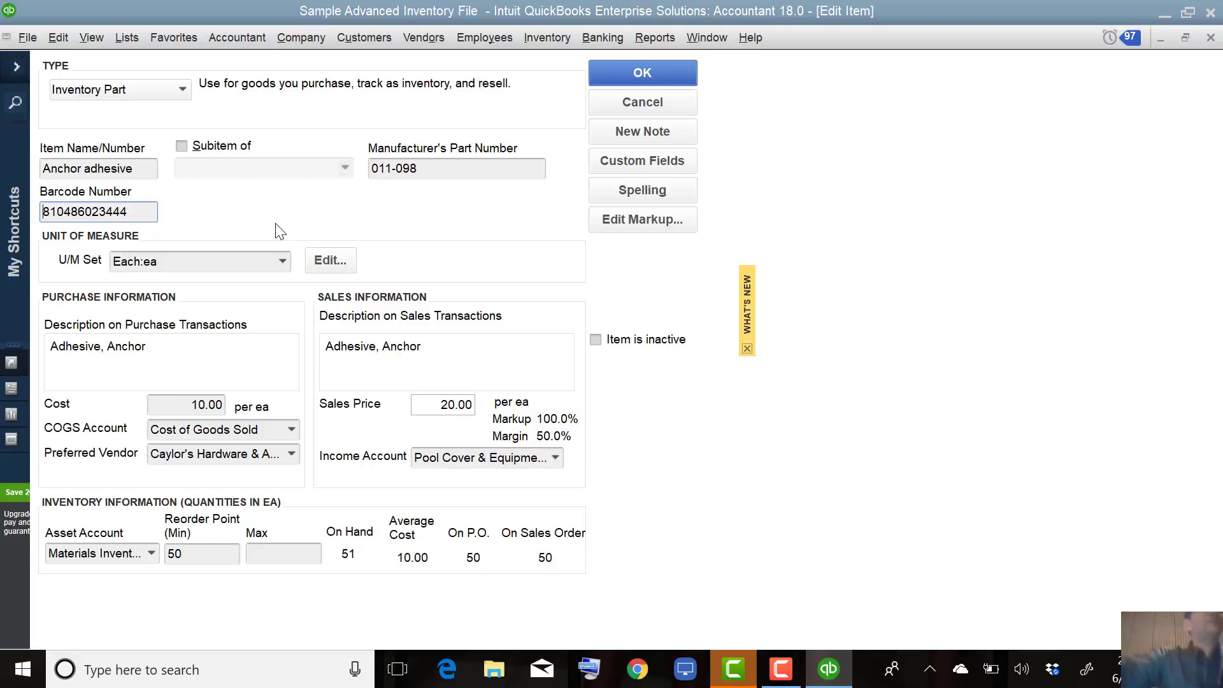
click(671, 71)
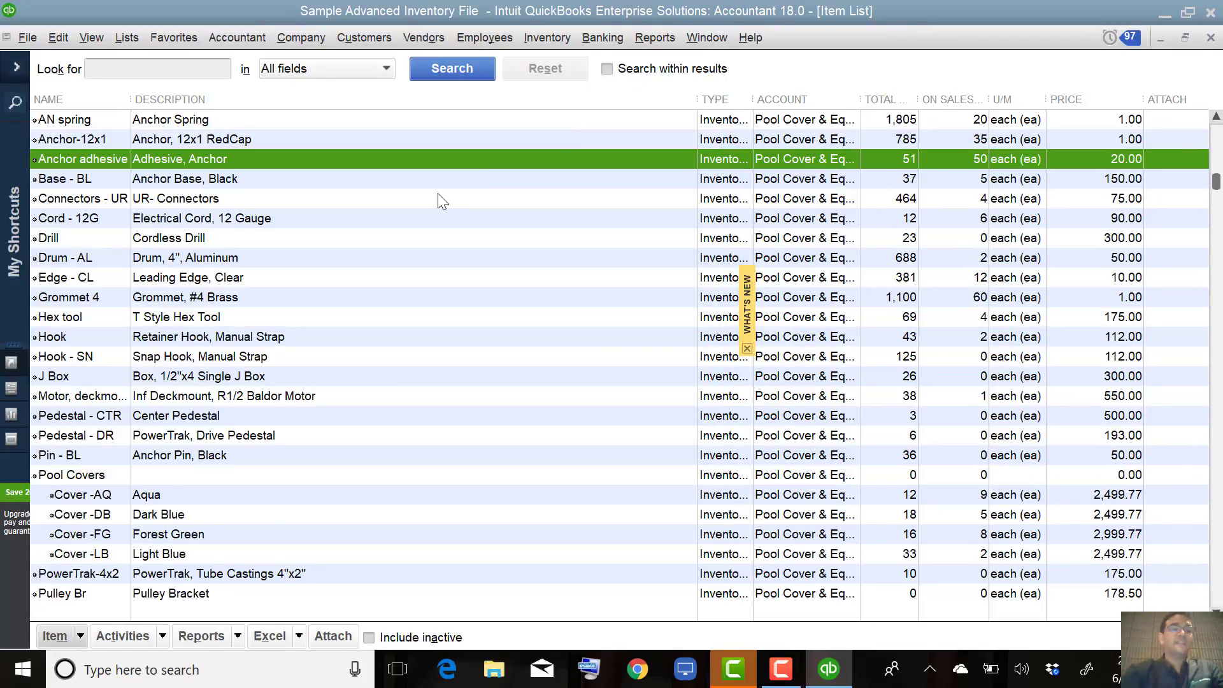
key(Escape)
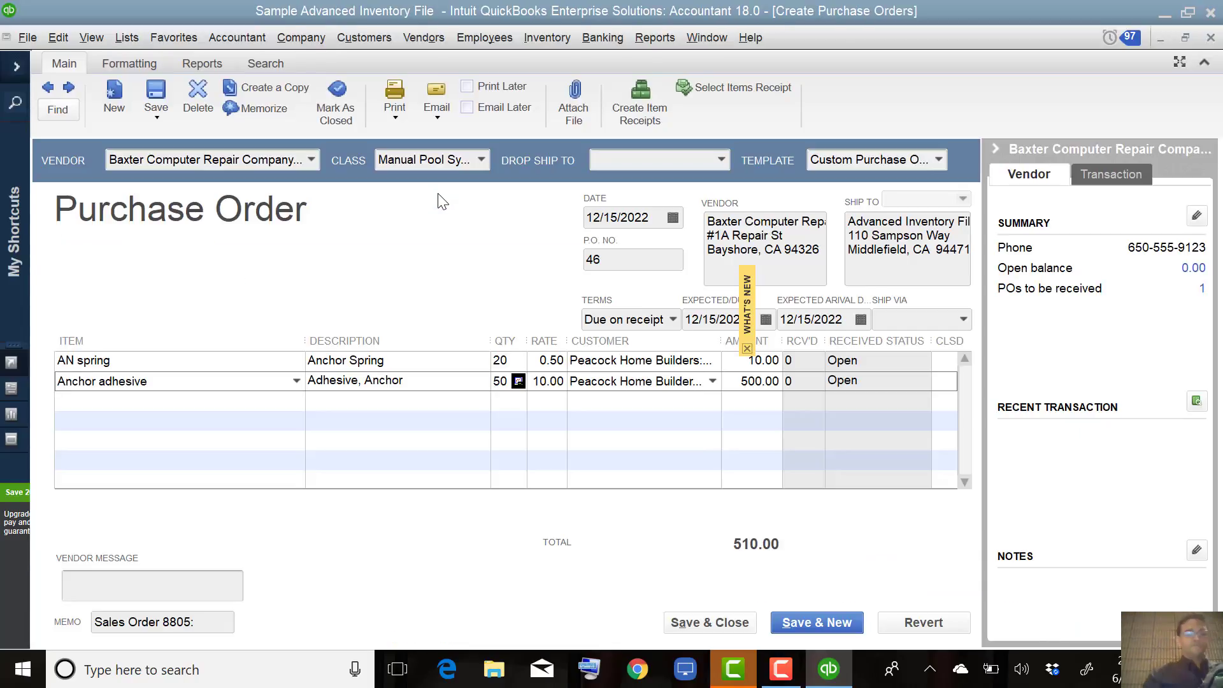
- Close the purchase order and start an item receipt for inventory received without a bill
click(1211, 37)
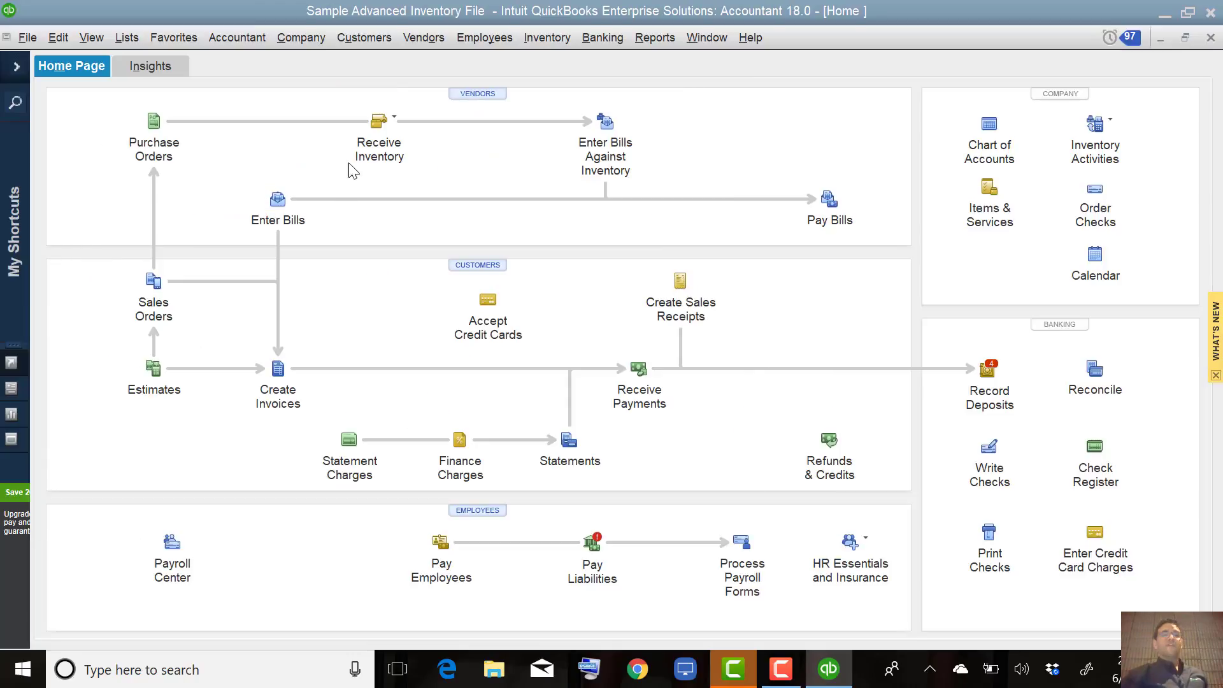
click(379, 122)
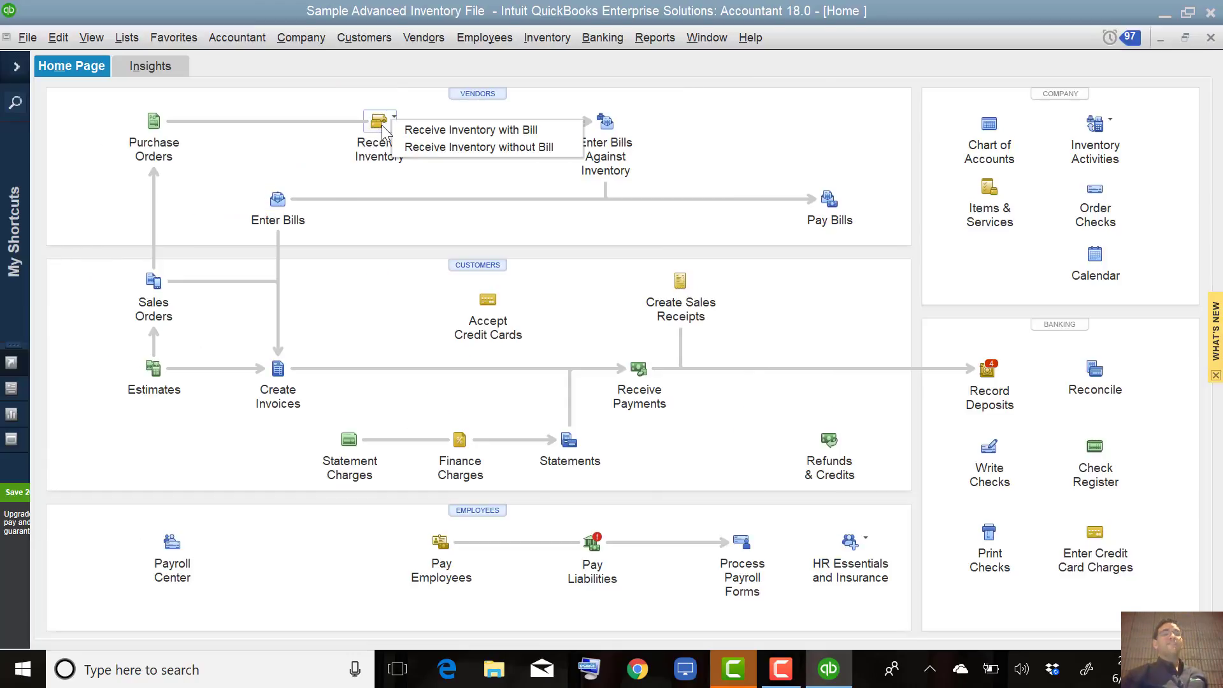
click(458, 148)
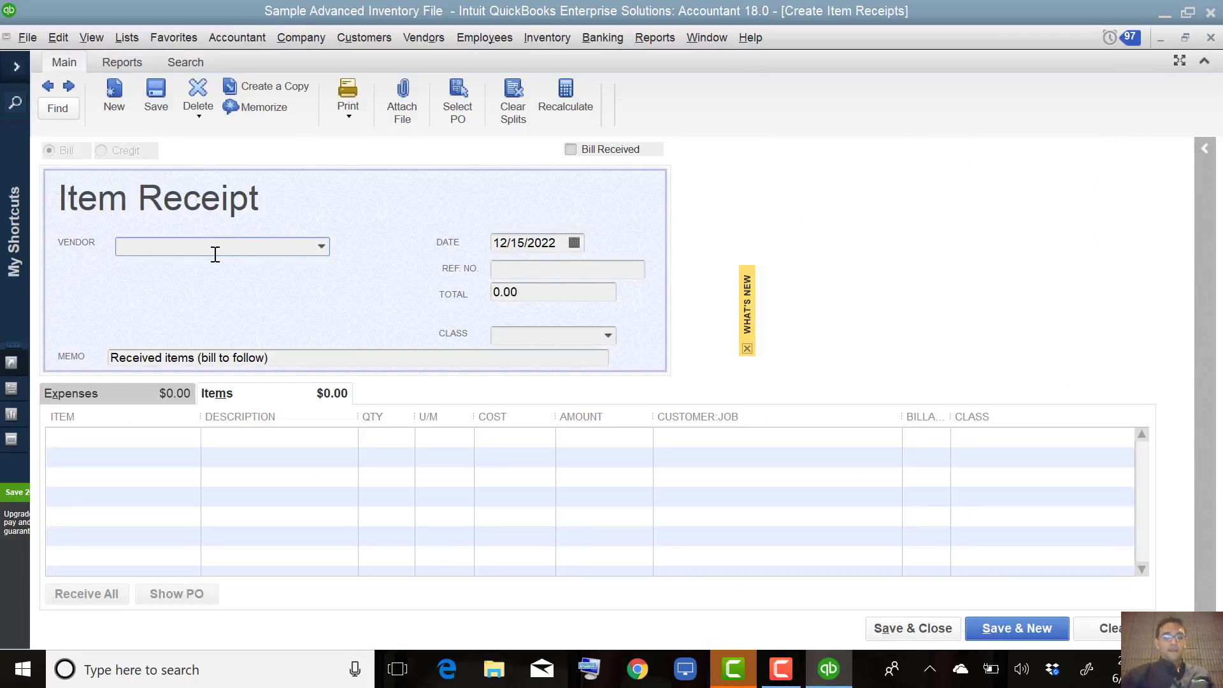
- Try filling the item receipt for Baxter Computer Repair Company, Inc from purchase order 46 without scanning, and clear it
text(b)
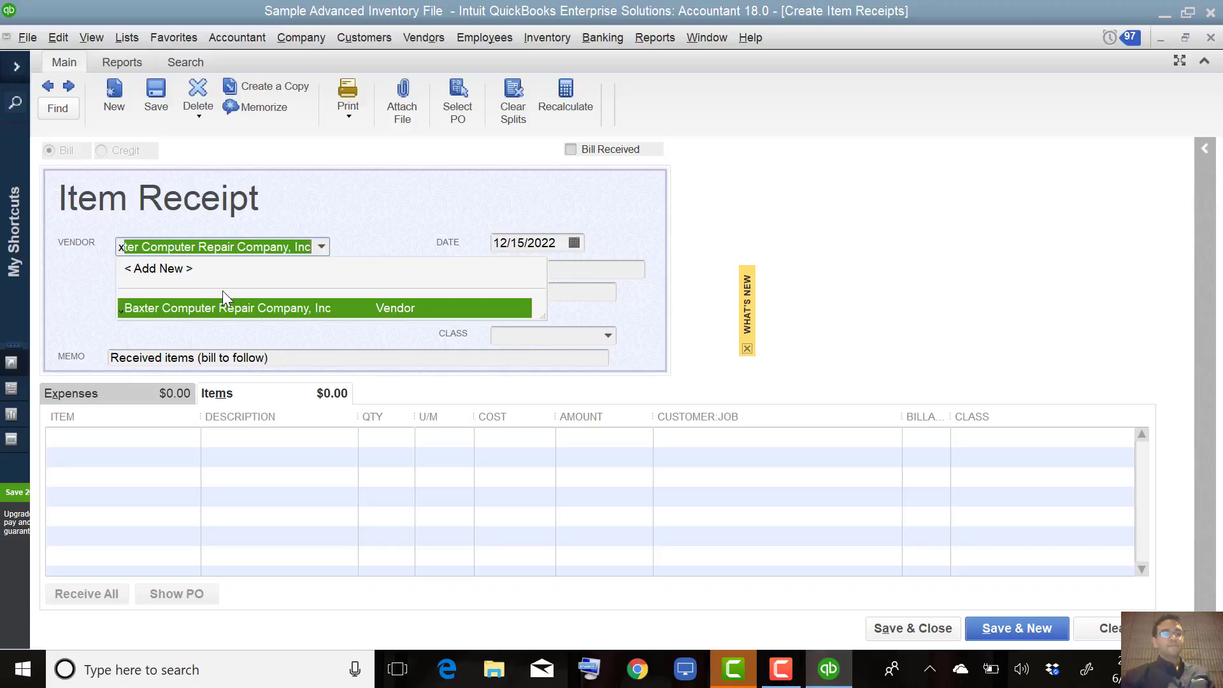
click(216, 310)
click(580, 238)
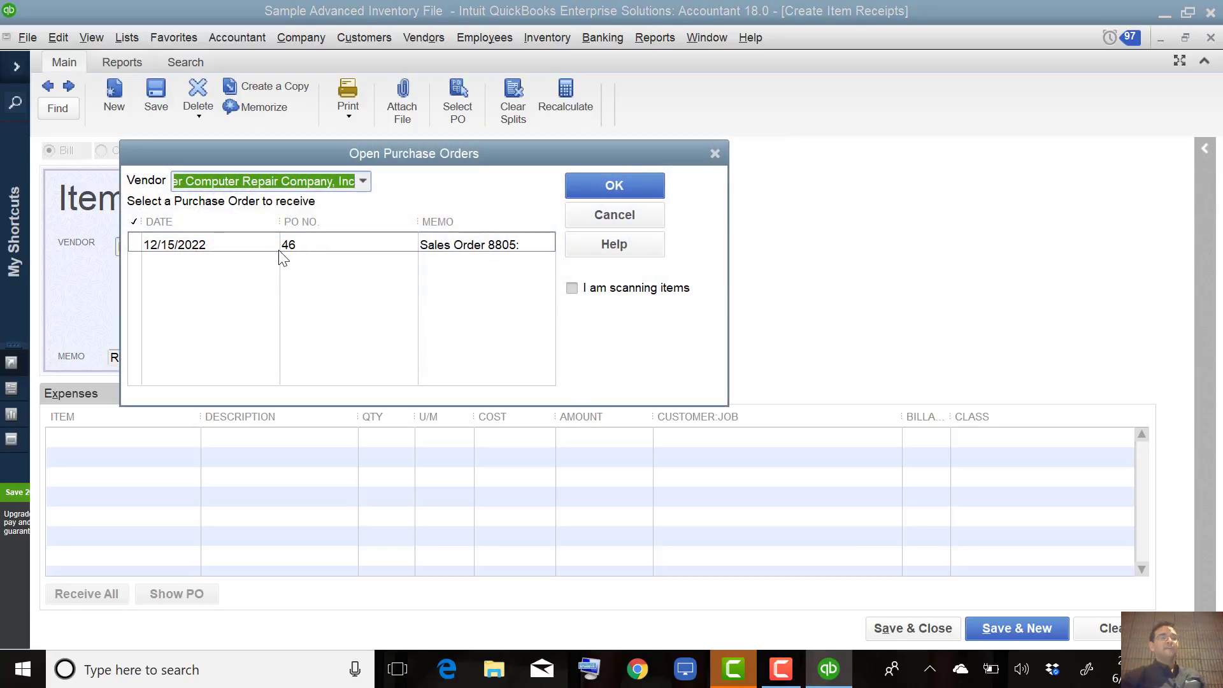
click(229, 246)
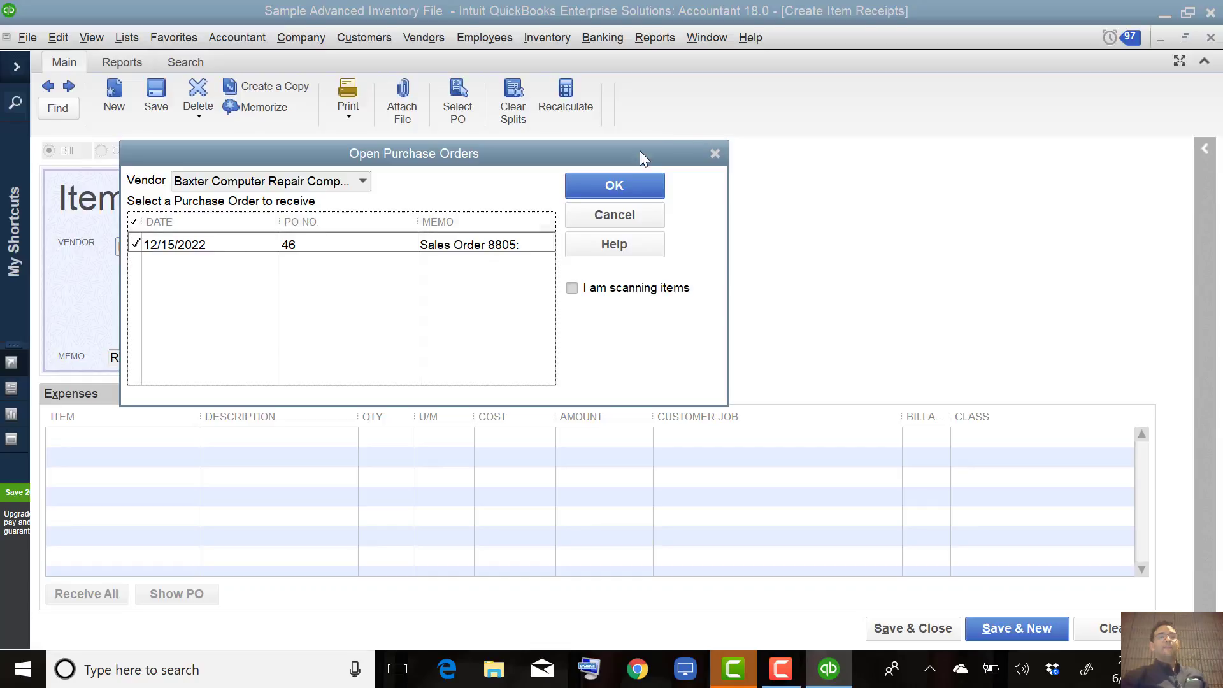
click(617, 189)
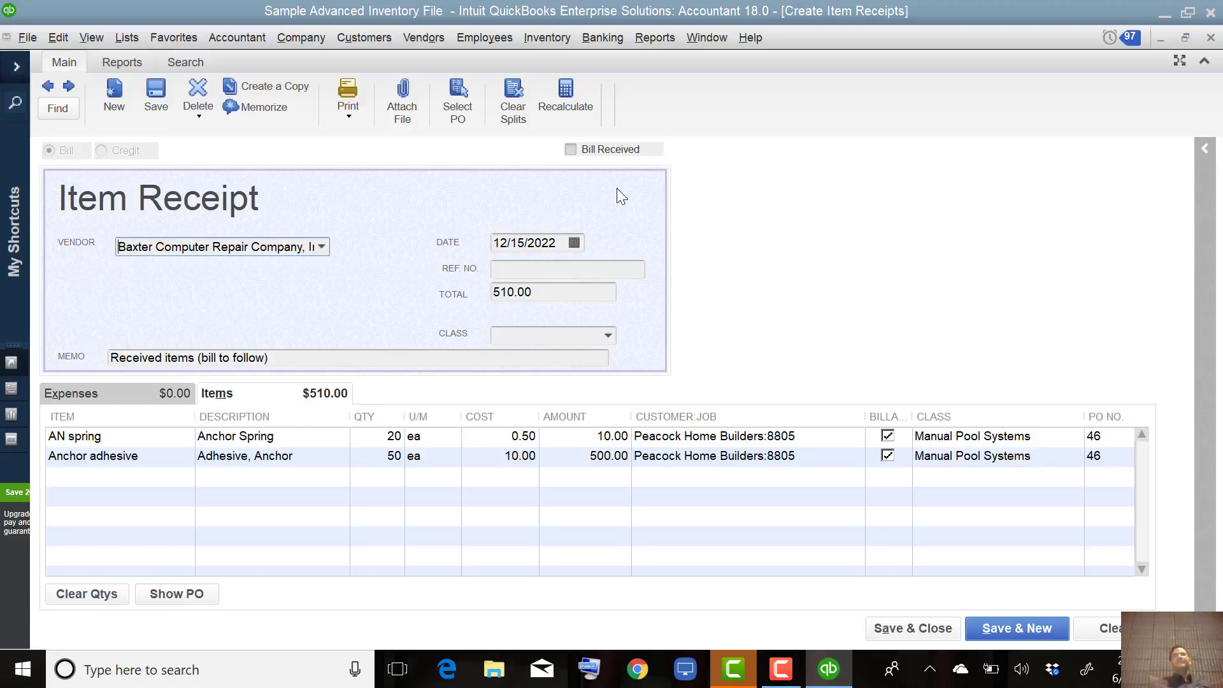
click(532, 357)
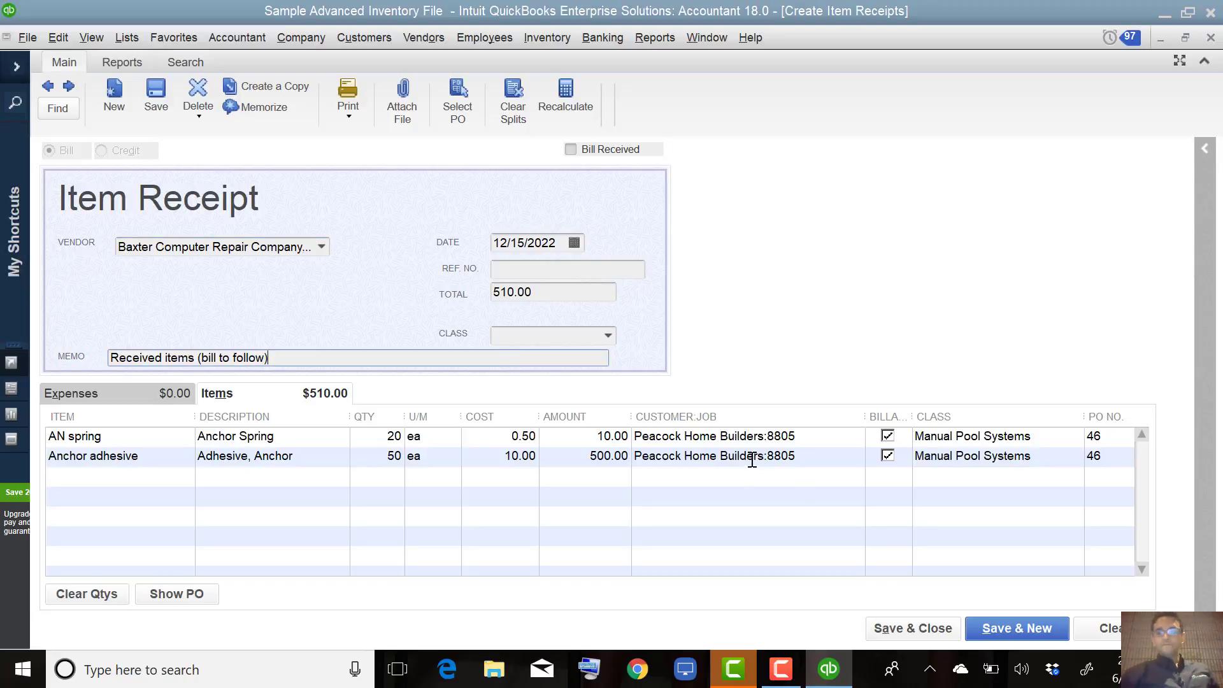
click(1112, 640)
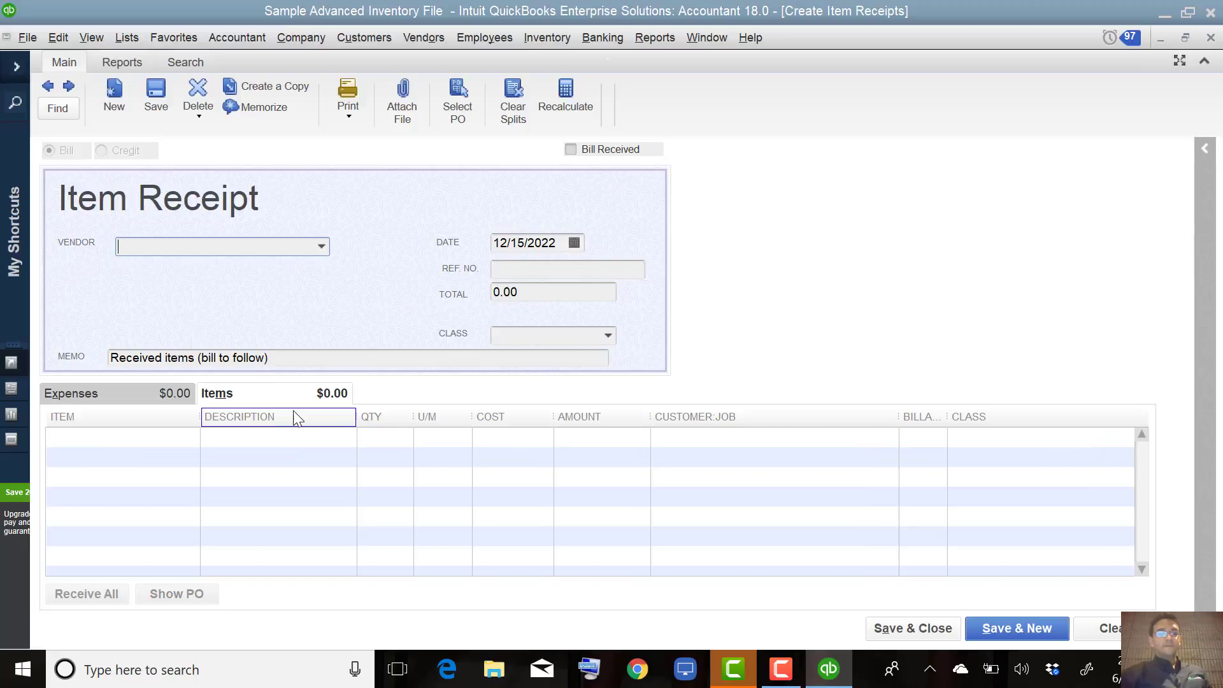
- Try receiving 3 AN spring from Baxter Computer Repair Company, Inc in scanning mode with no purchase order selected, and clear the receipt
click(149, 246)
text(Bax)
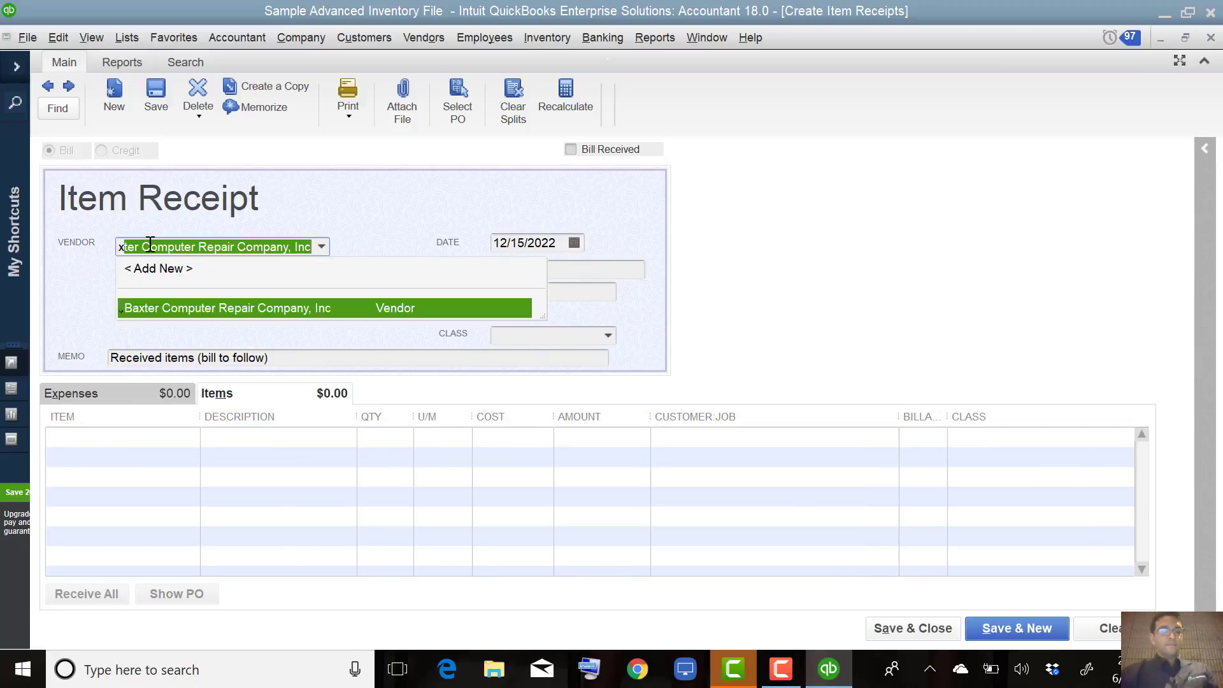
click(171, 305)
click(579, 238)
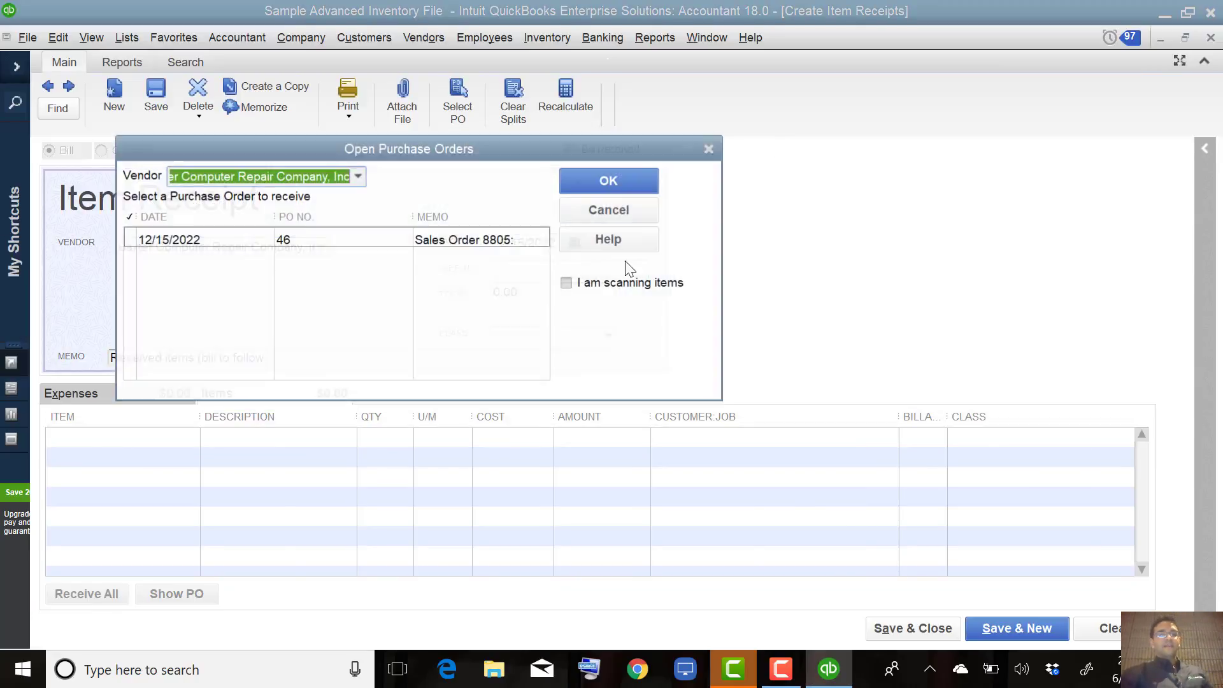
click(593, 287)
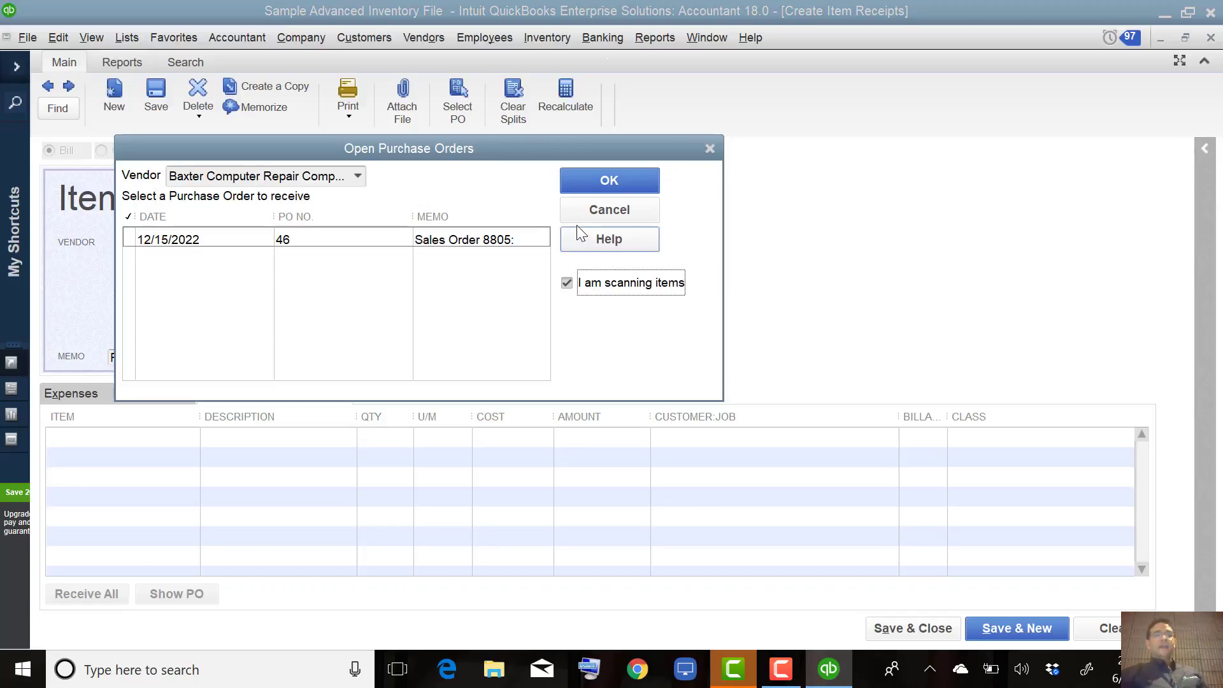
click(595, 181)
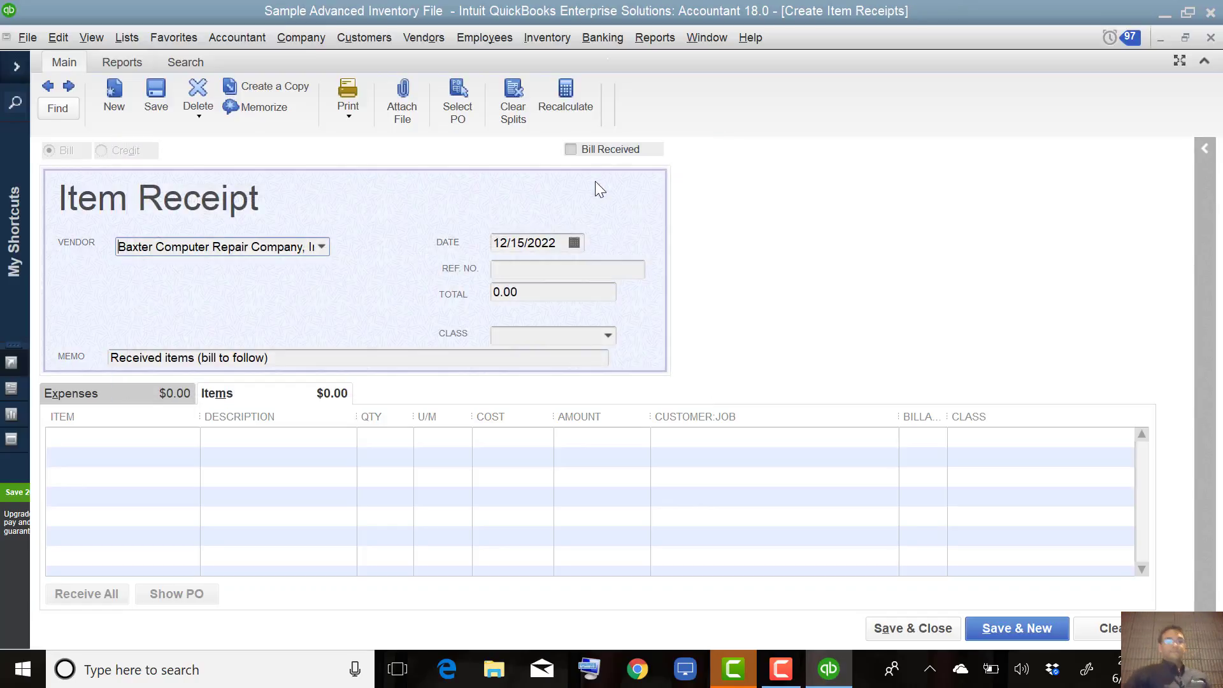
click(198, 439)
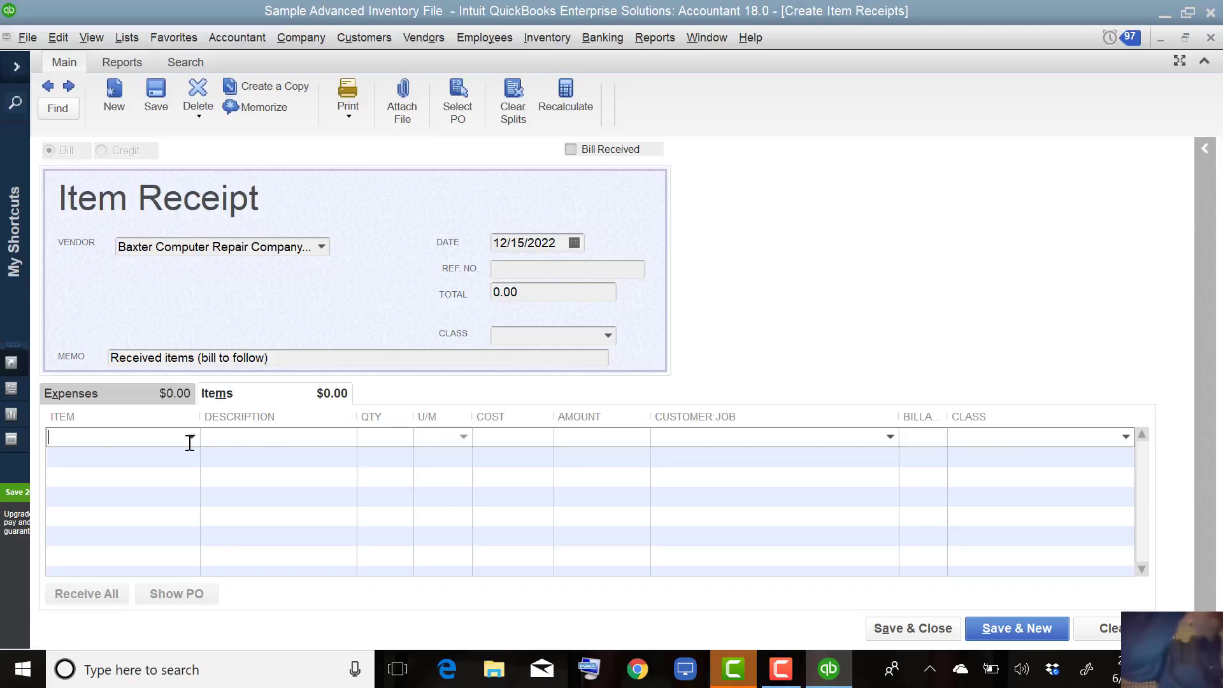
text(AN spring)
key(Tab)
key(plus)
key(plus)
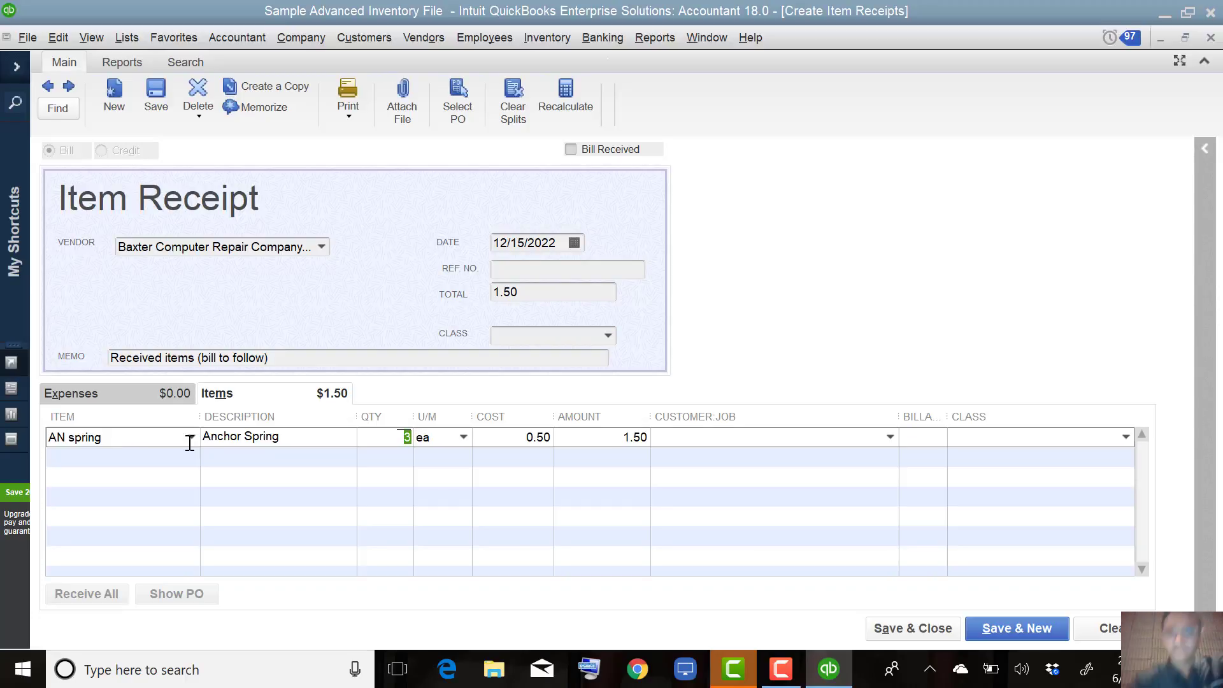
click(1098, 639)
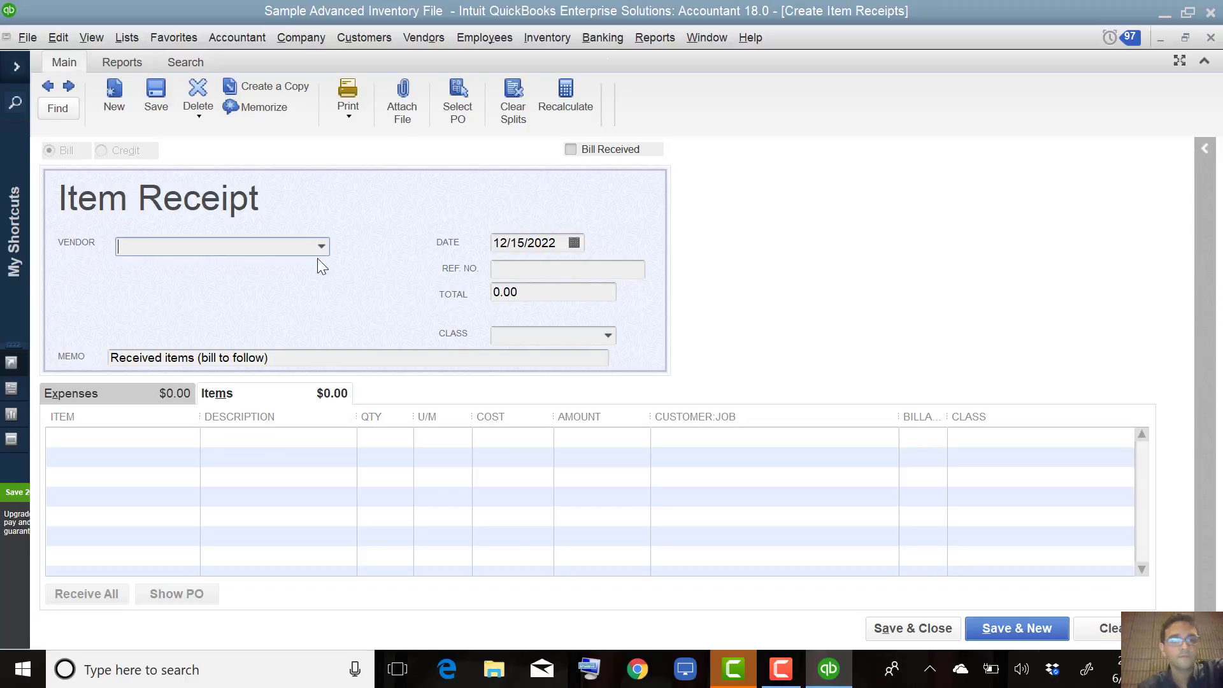
- Load purchase order 46 for Baxter Computer Repair Company, Inc into the item receipt with item scanning turned on
text(Bax)
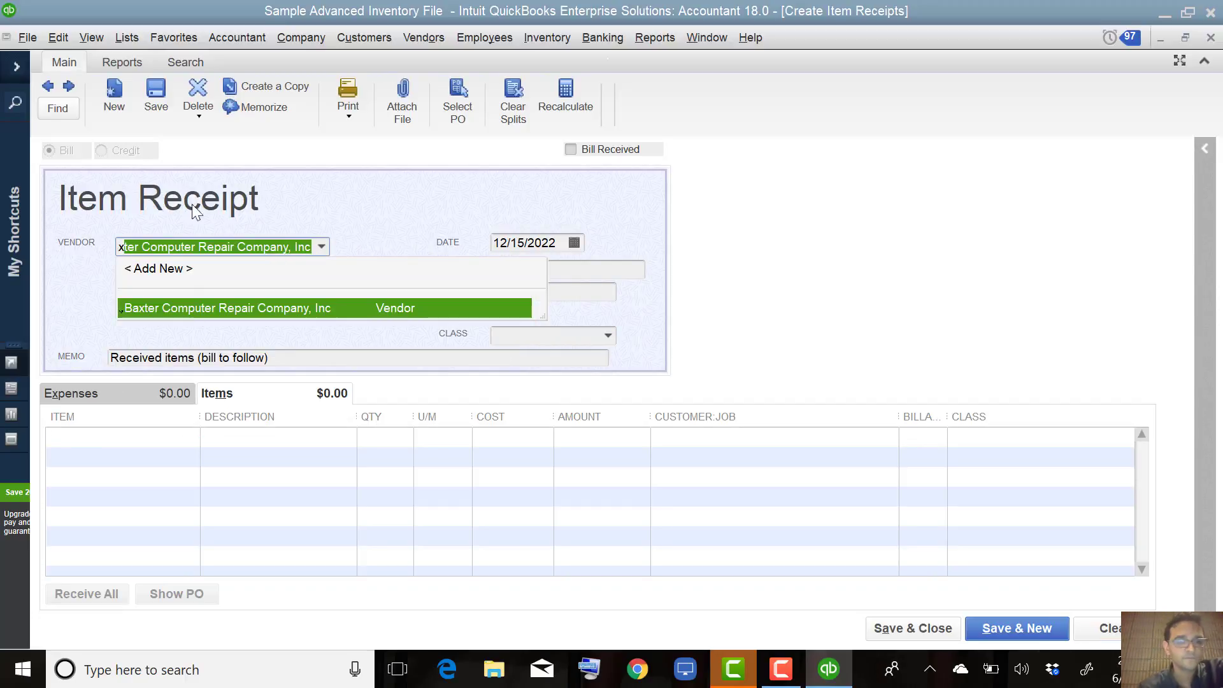
click(202, 310)
click(580, 235)
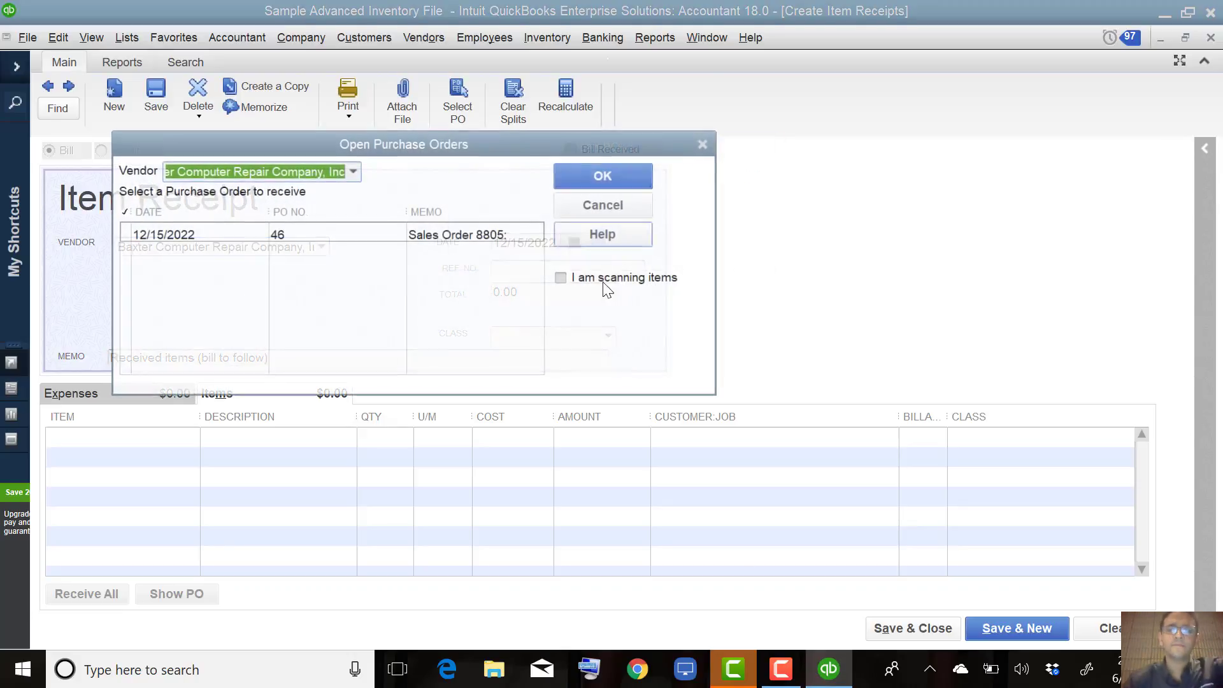
click(477, 235)
click(576, 285)
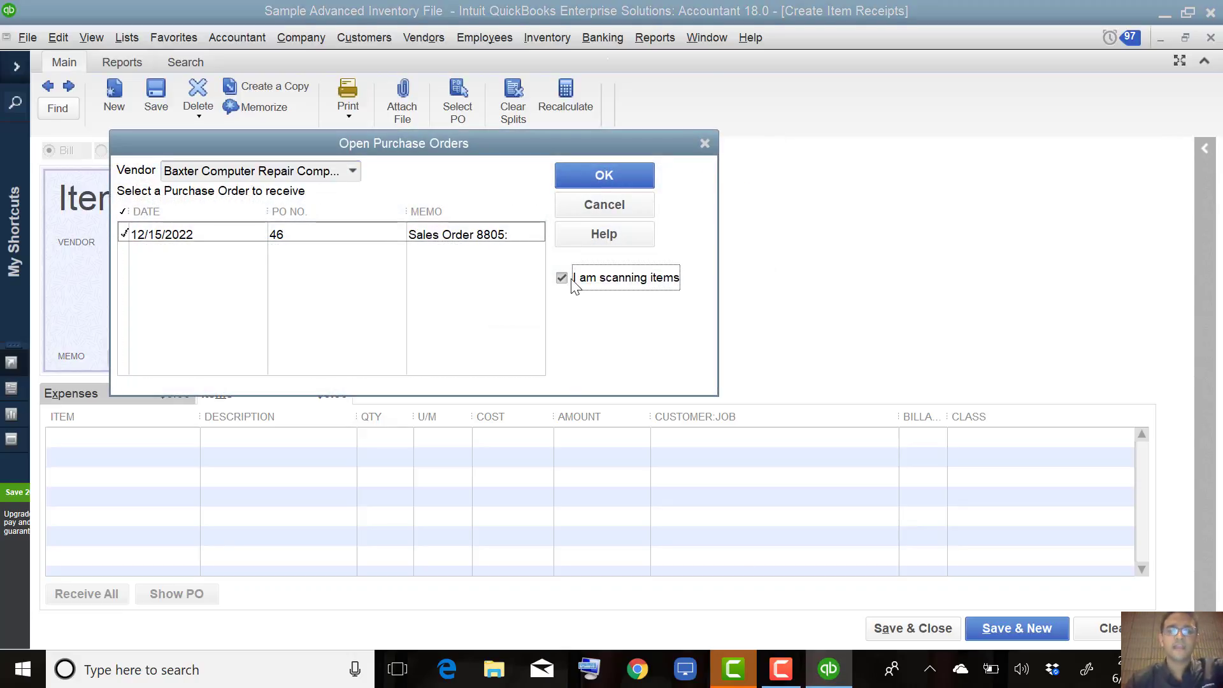
click(583, 175)
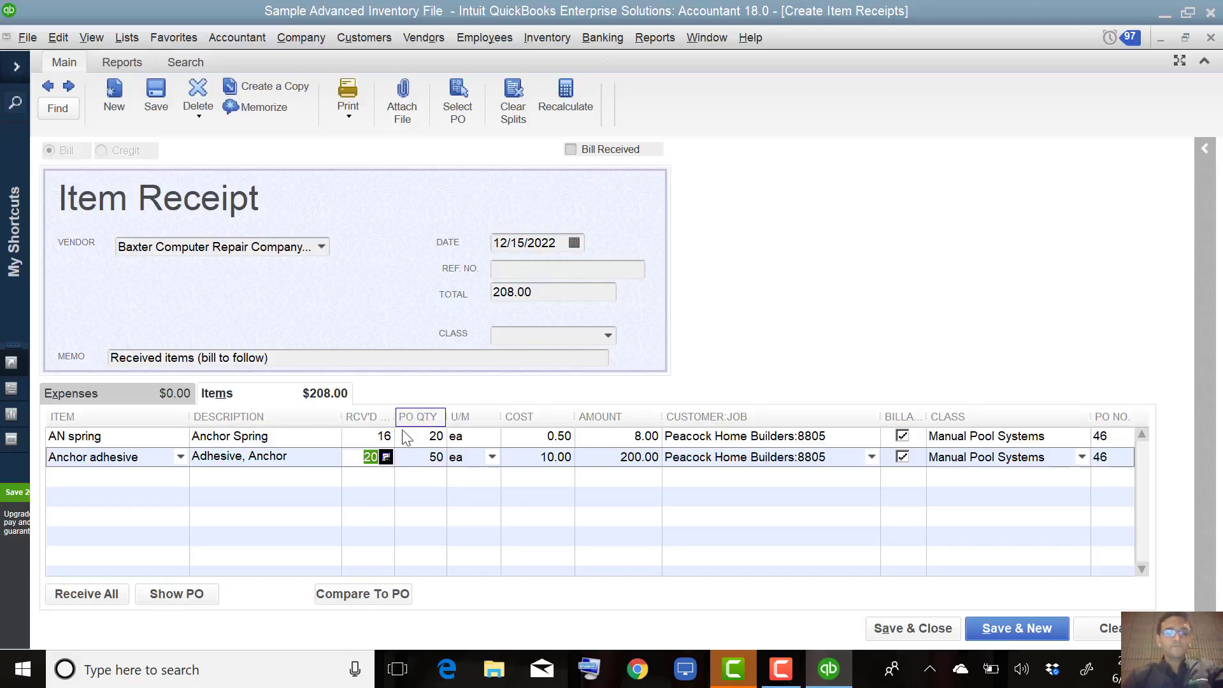
- Check the received quantities of AN spring and Anchor adhesive from purchase order 46, and save and close the item receipt
click(363, 437)
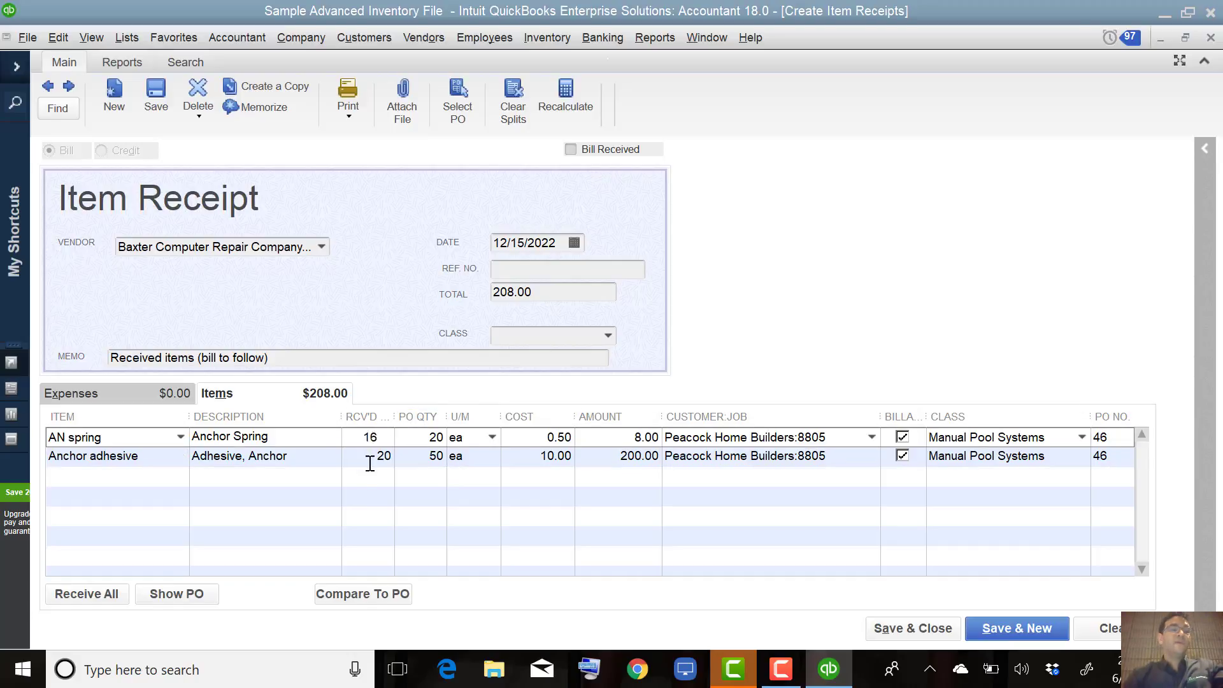
click(369, 456)
click(364, 441)
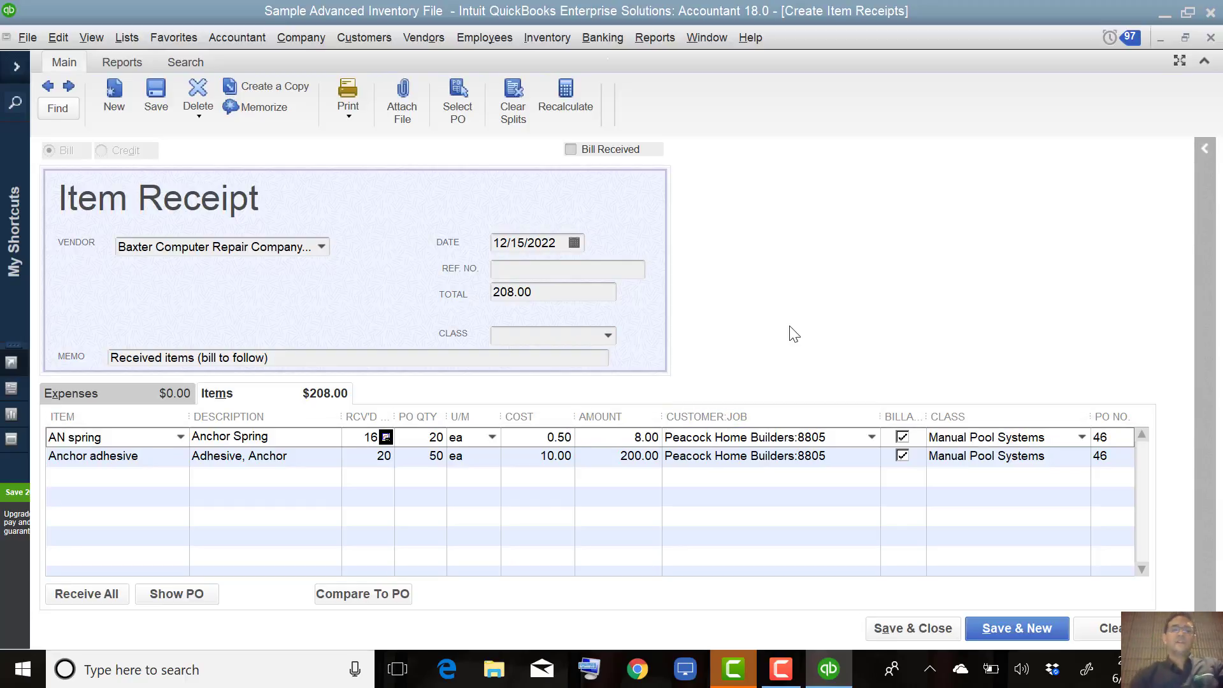
click(919, 635)
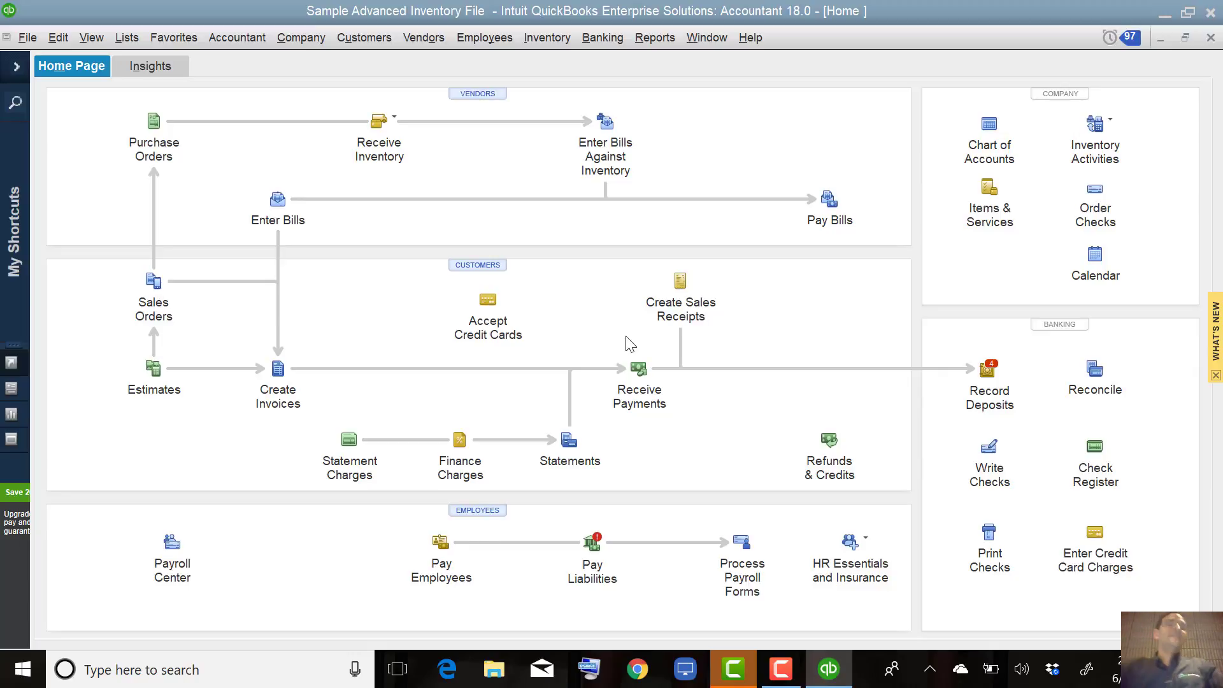
- Open a receipt for inventory without a bill and browse back through the earlier bills and item receipts
click(374, 134)
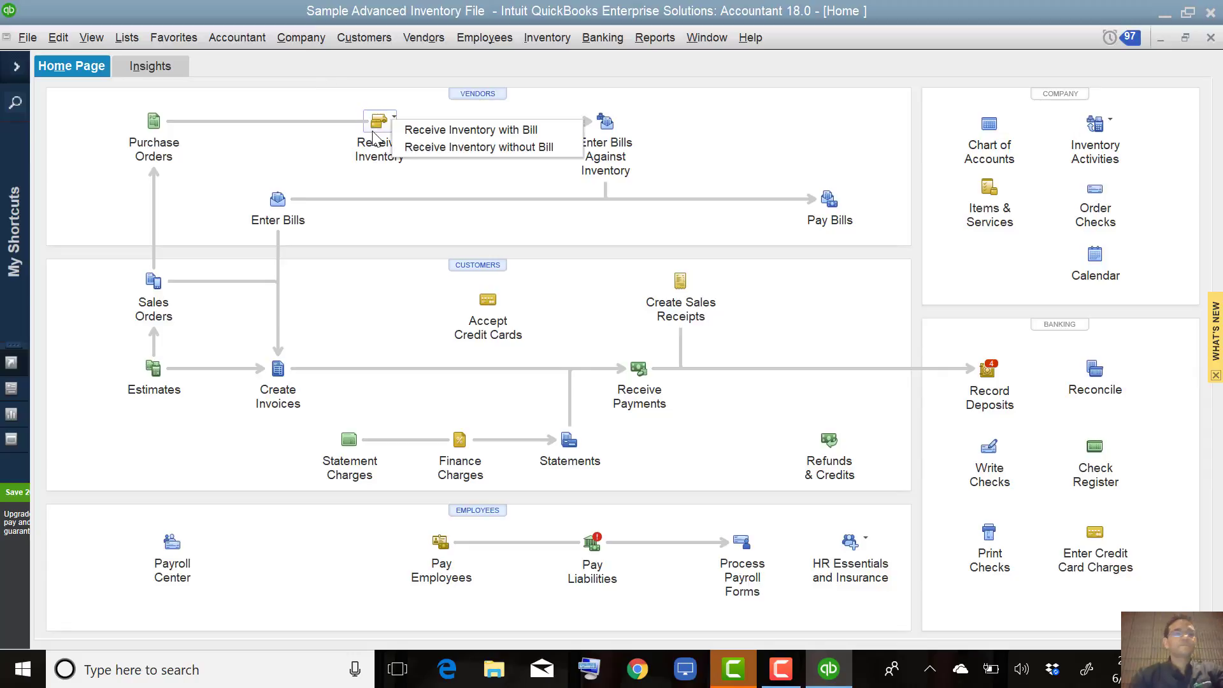
click(500, 153)
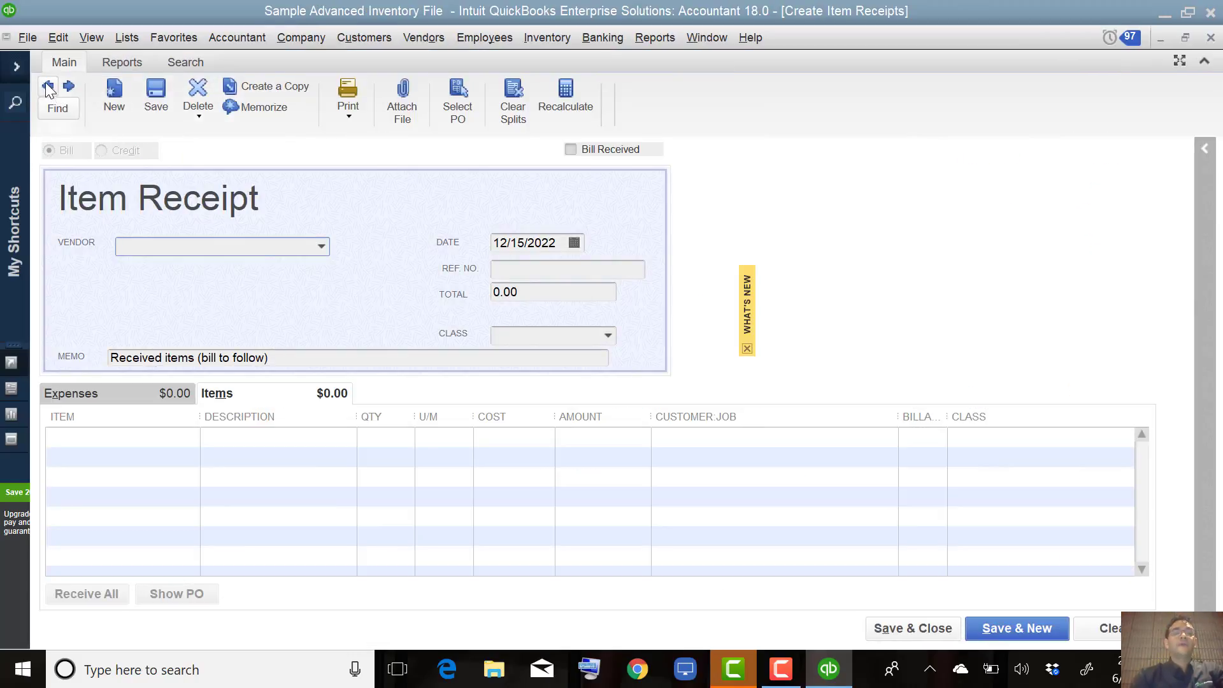
click(46, 85)
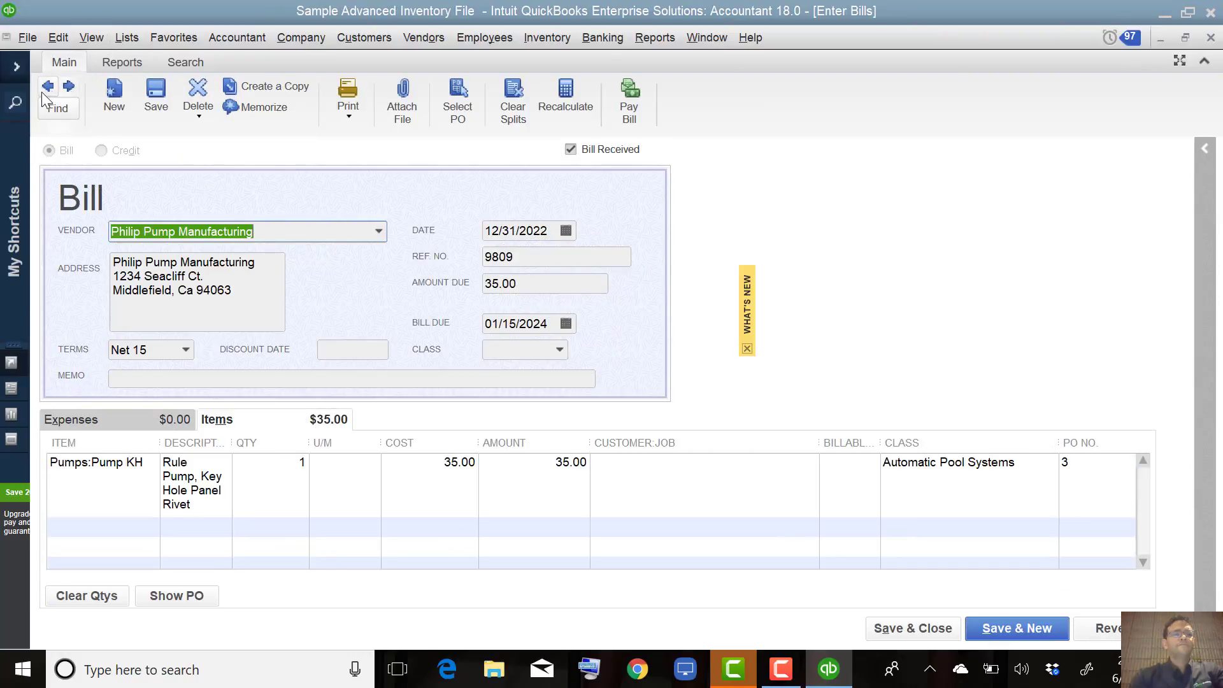
click(45, 87)
click(49, 87)
click(51, 87)
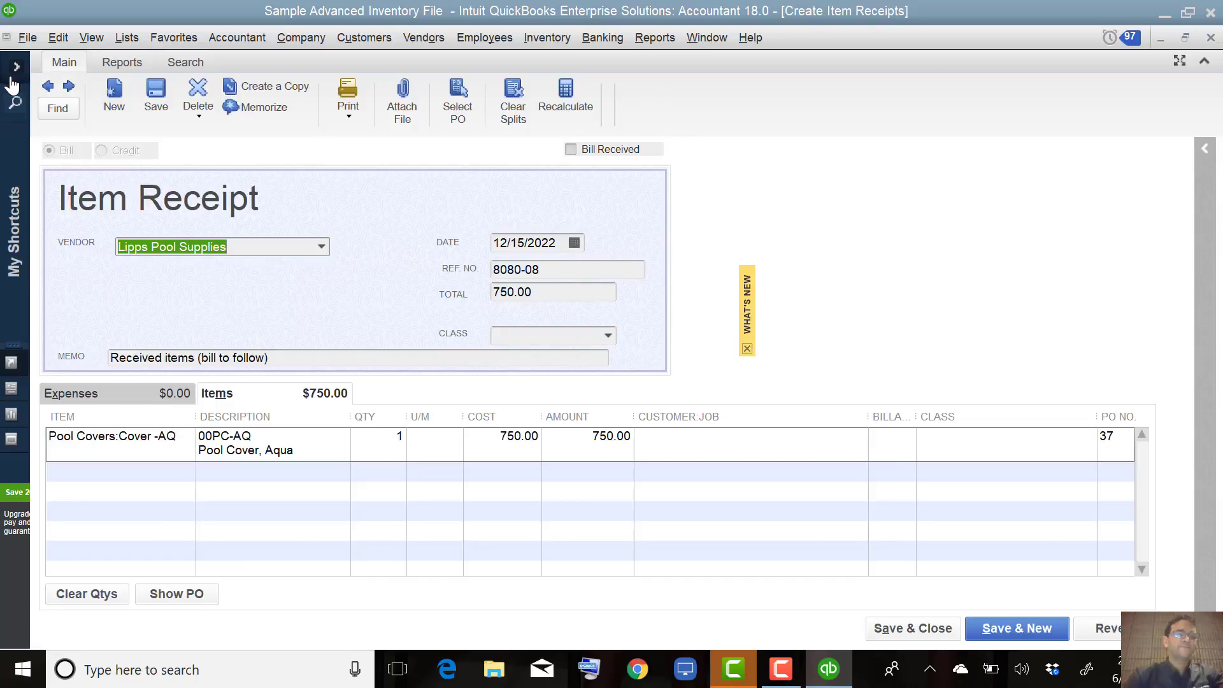
- Find the saved item receipt by searching for the vendor Baxter Computer Repair Company, Inc
click(61, 107)
text(Bax)
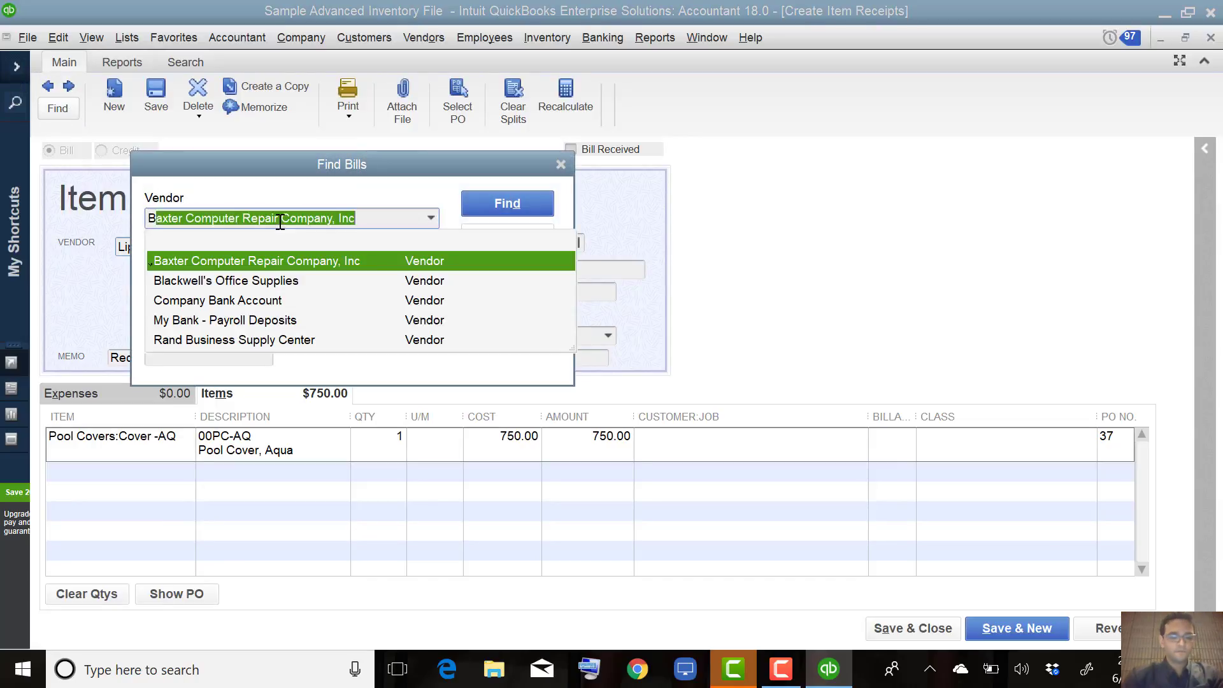
click(245, 260)
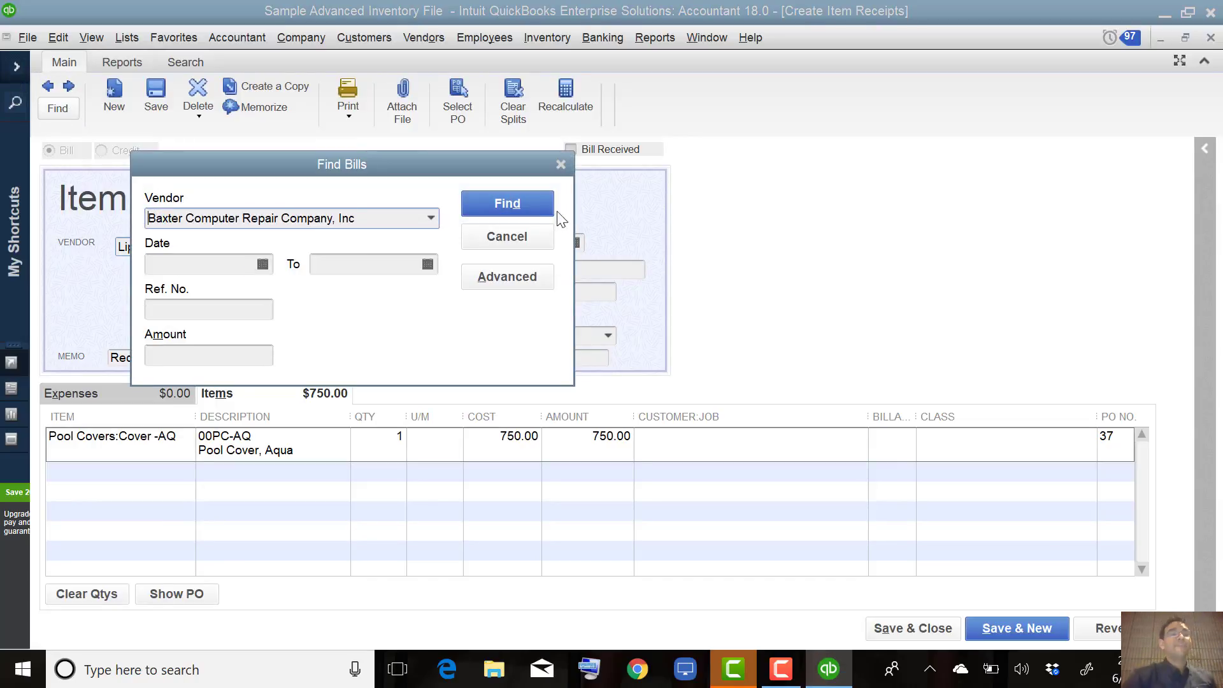
click(530, 196)
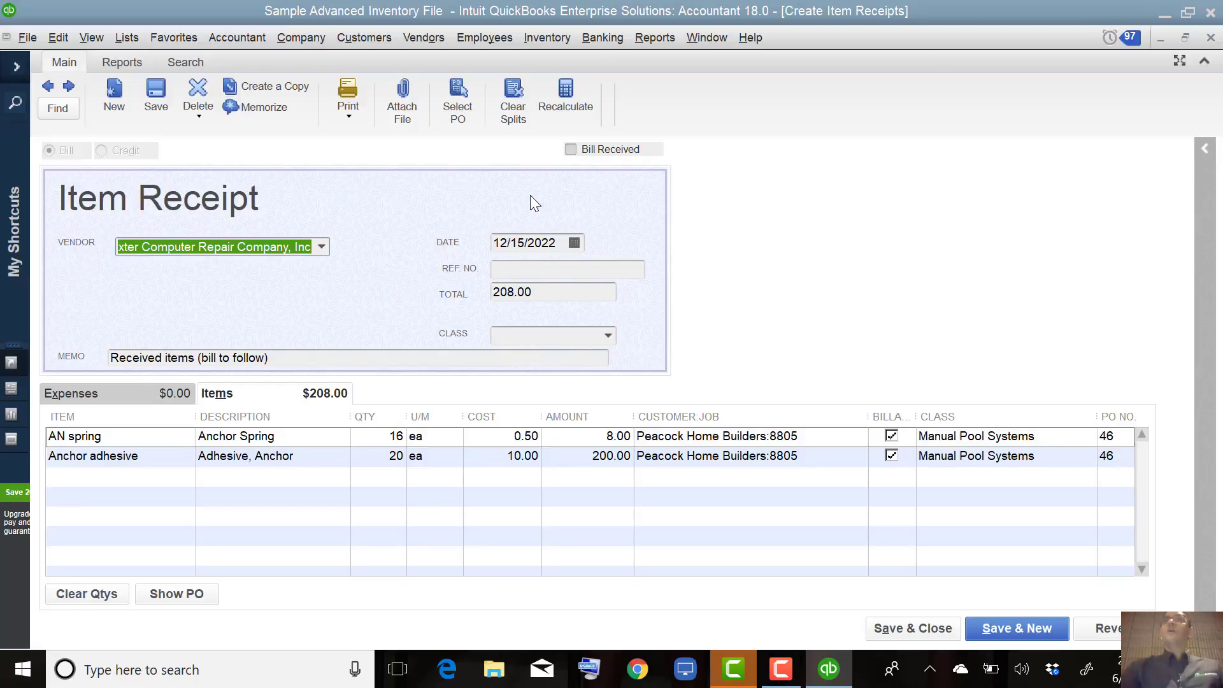
- Review the item receipt's transaction journal and return to the receipt from its Accounts Payable line to examine the Bill Received option
key(ctrl+y)
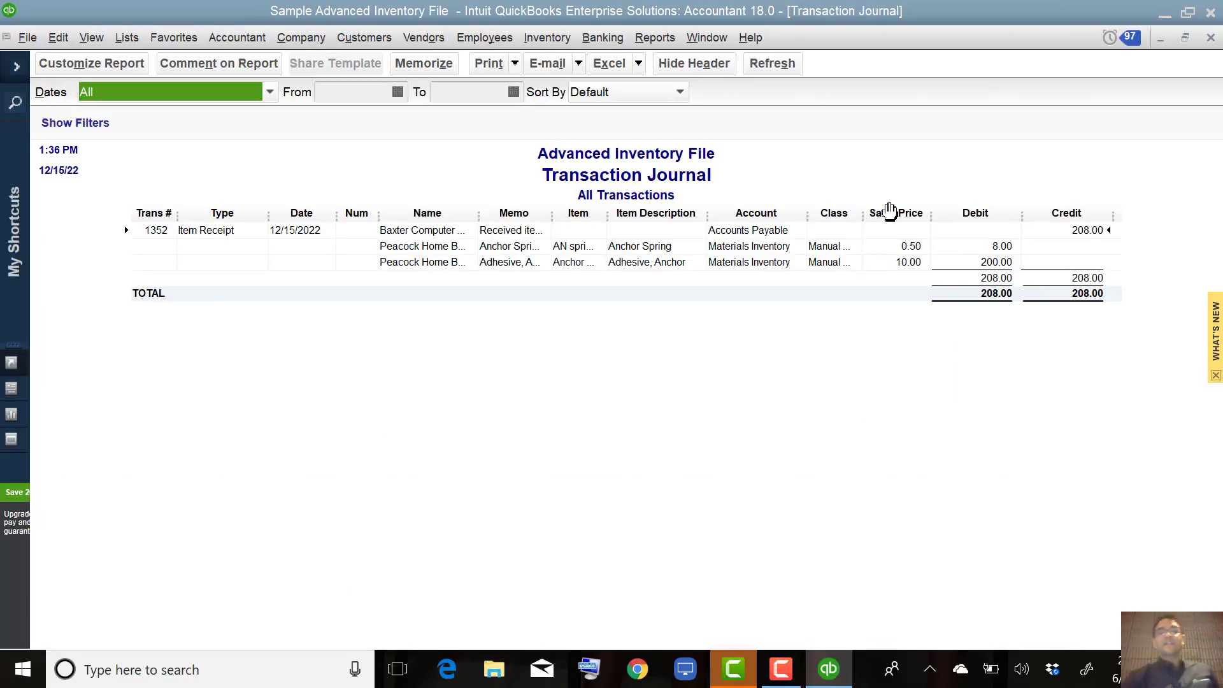
double_click(778, 227)
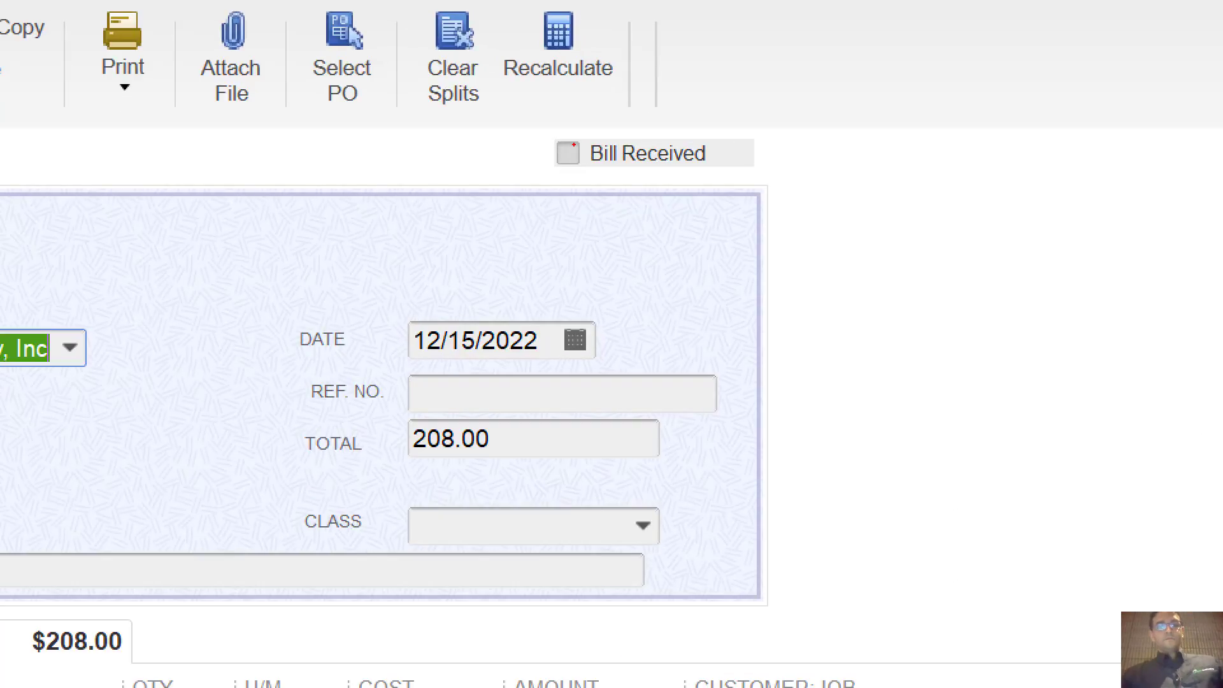
mouse_move(582, 139)
mouse_down()
mouse_move(601, 176)
mouse_move(526, 129)
mouse_up()
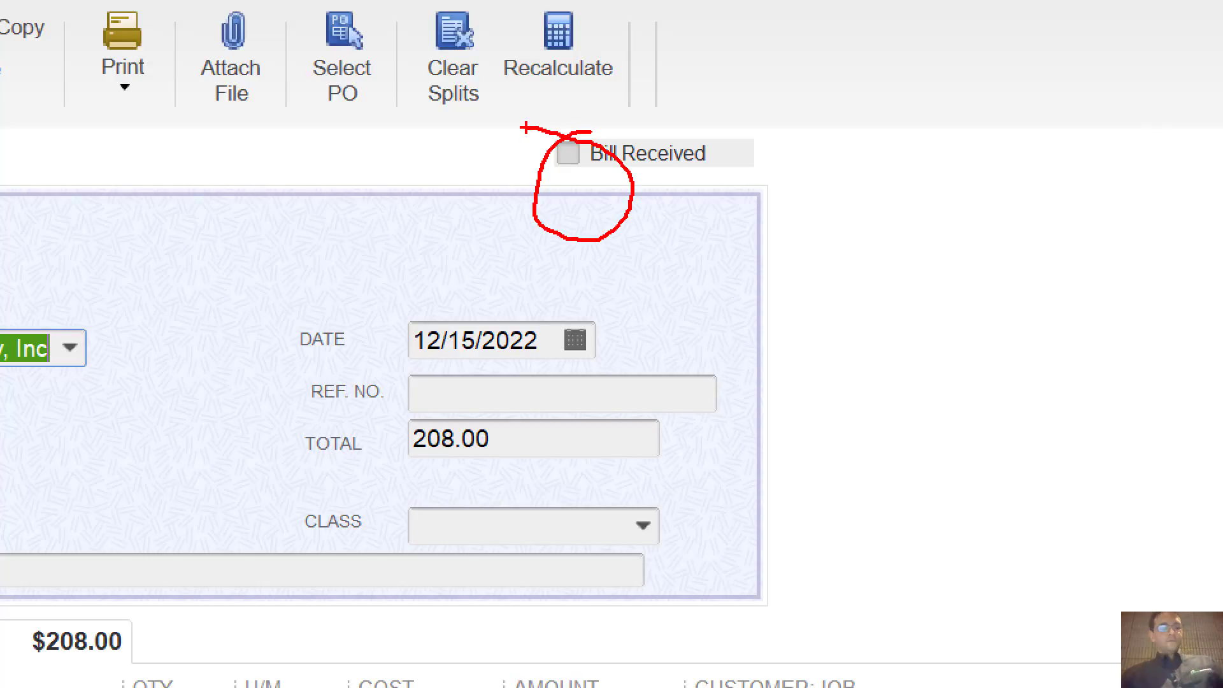
key(Escape)
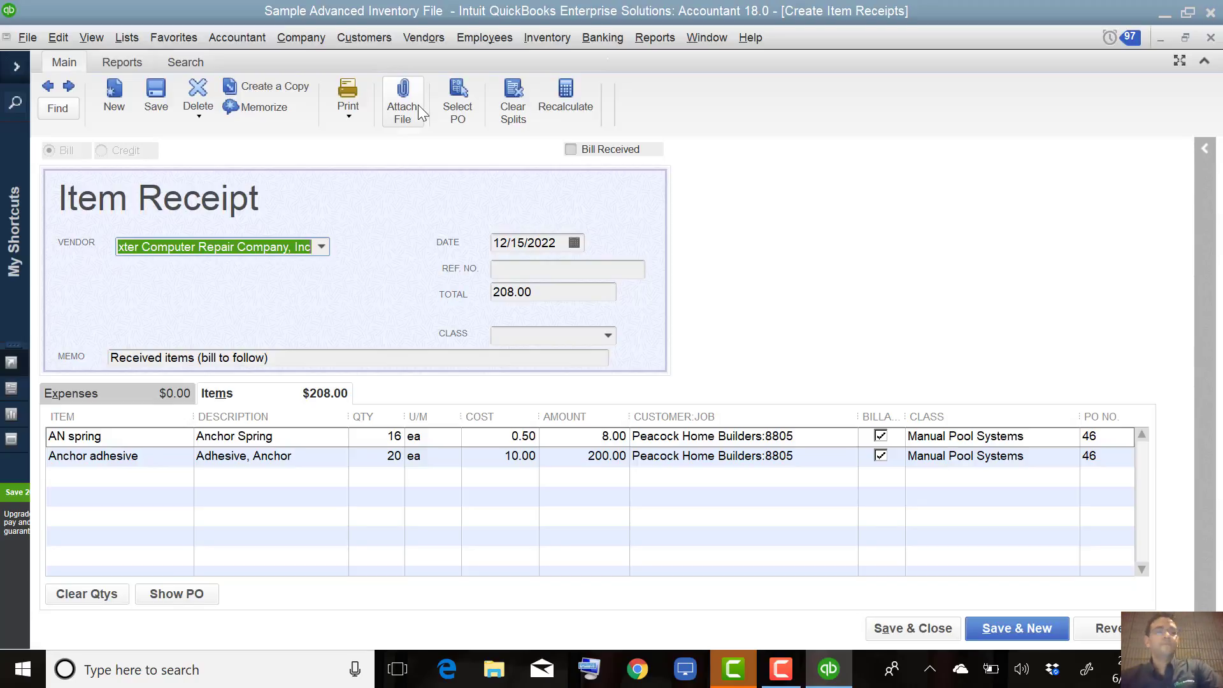
- Save the Baxter item receipt and run the Unpaid Bills Detail report
click(156, 95)
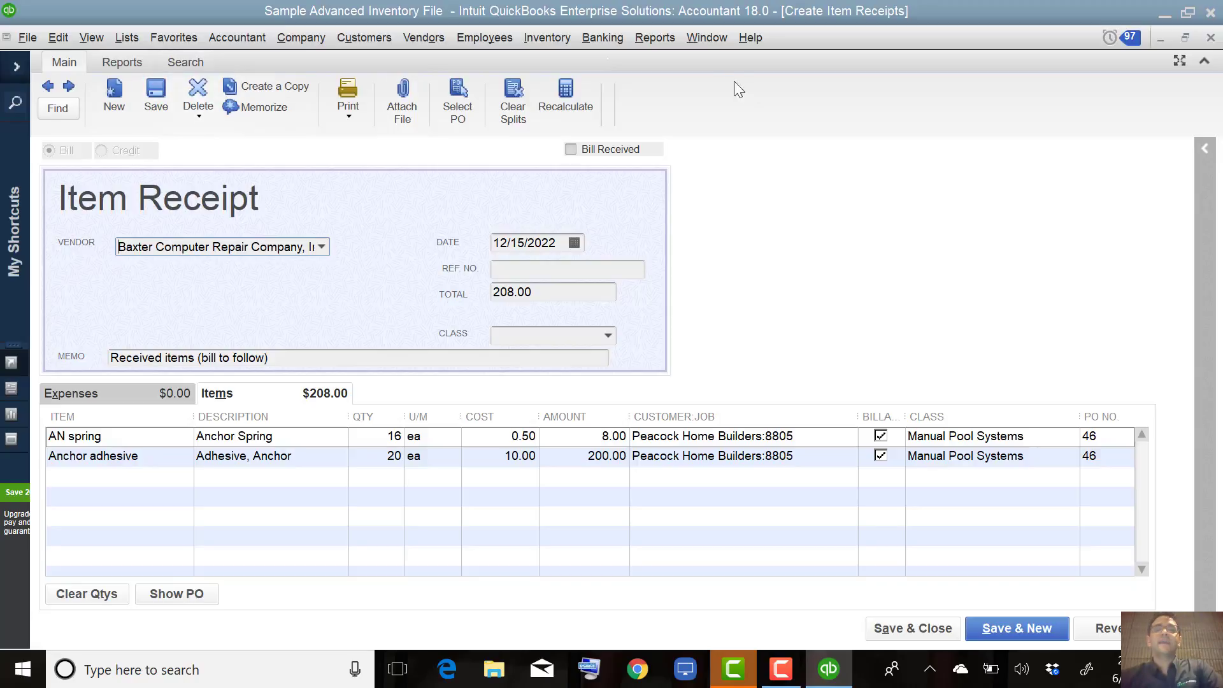
click(646, 40)
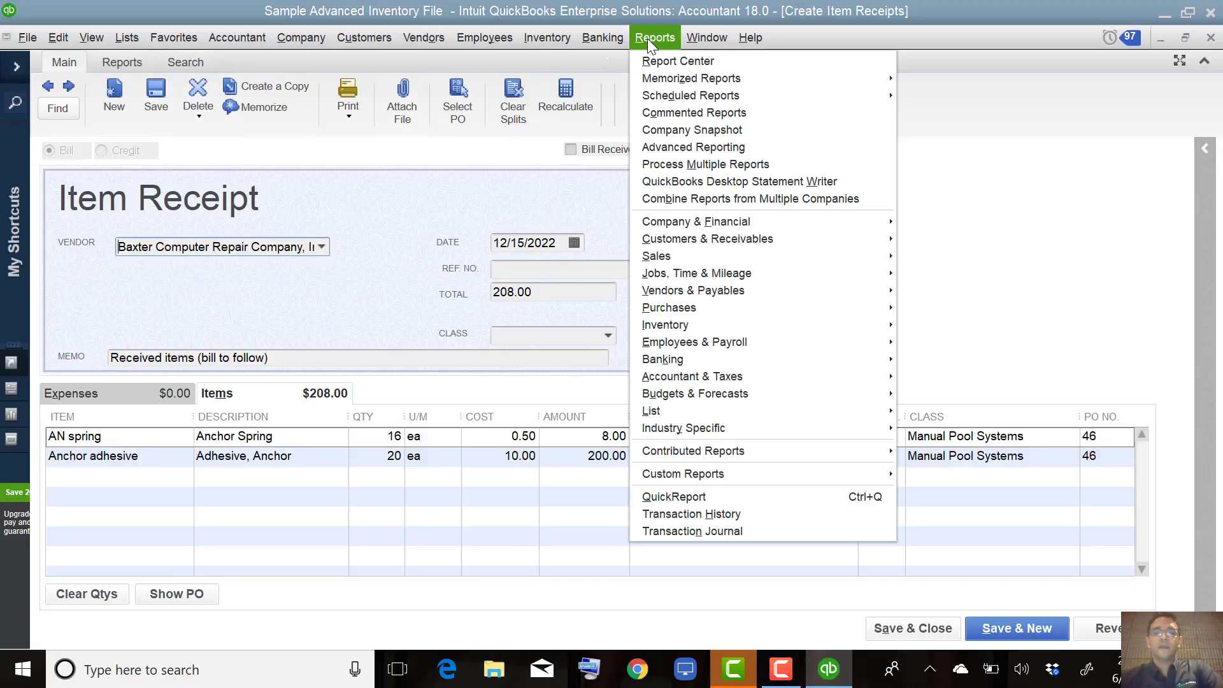
mouse_move(731, 289)
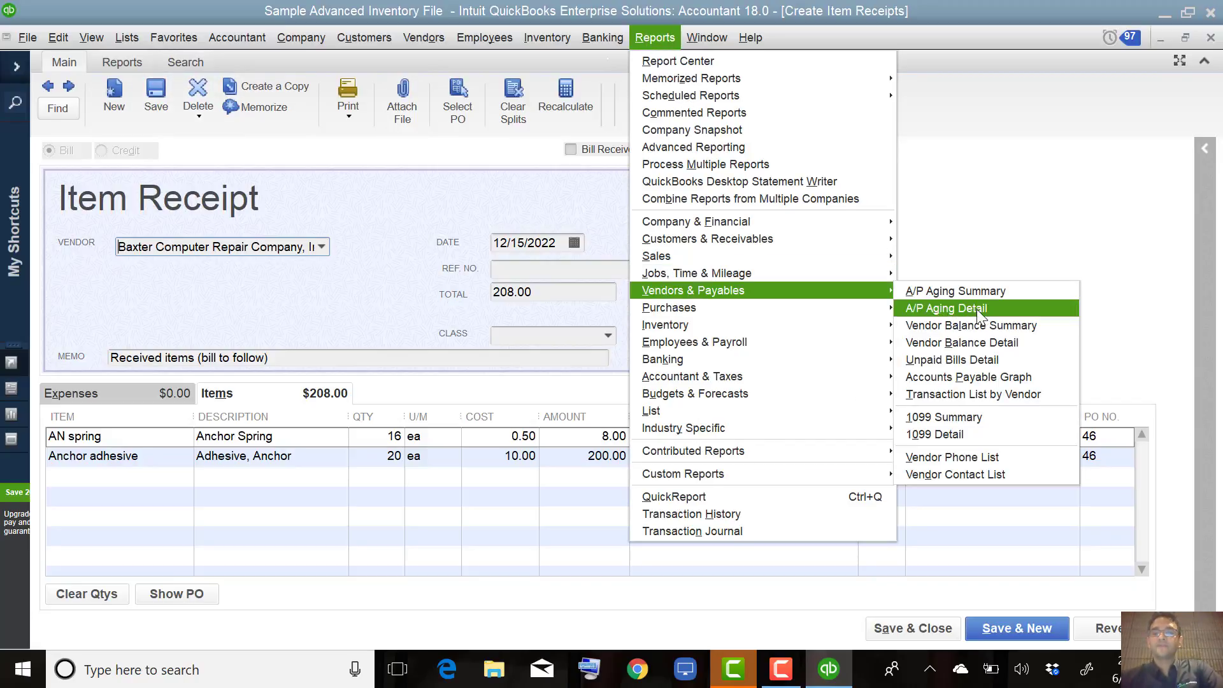
click(981, 359)
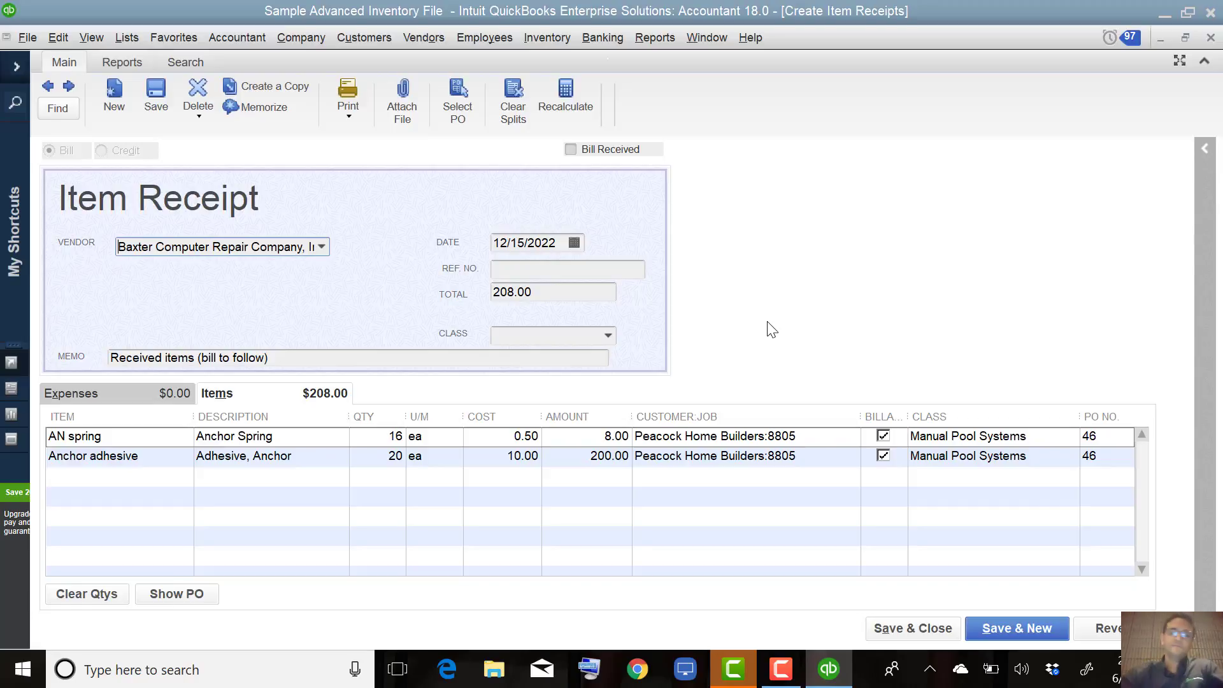
- Close the item receipt and the Home page, and open the Unpaid Bills Detail report in a maximized window
click(917, 628)
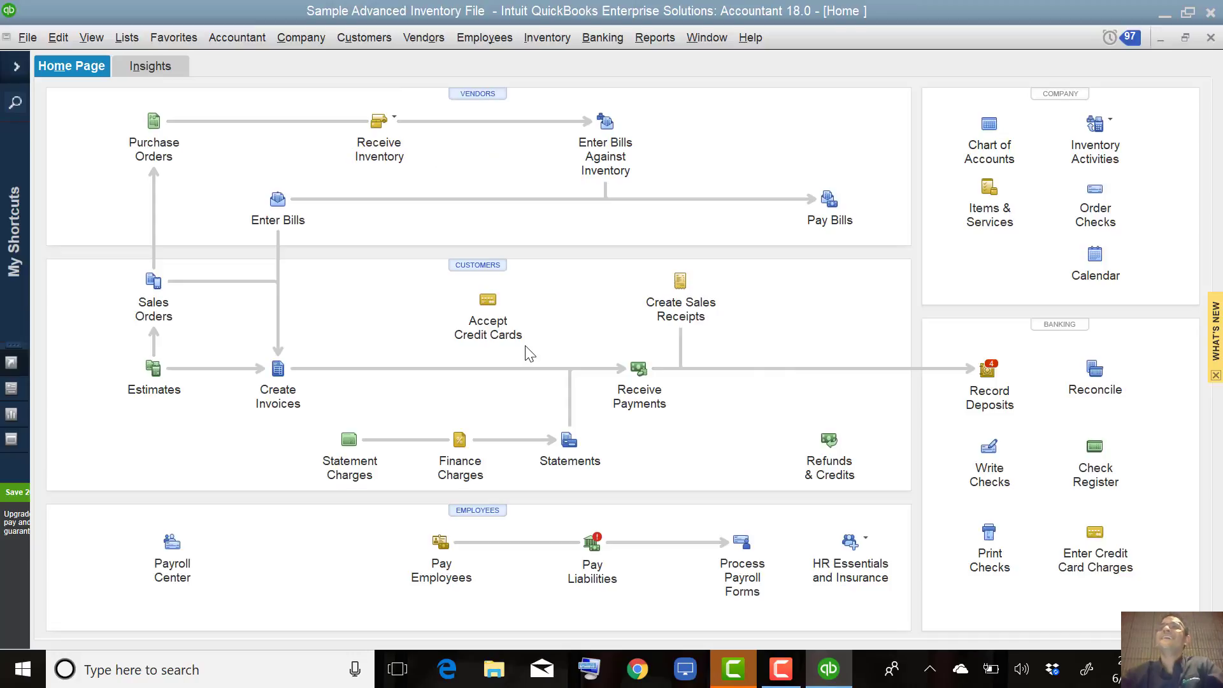
key(Escape)
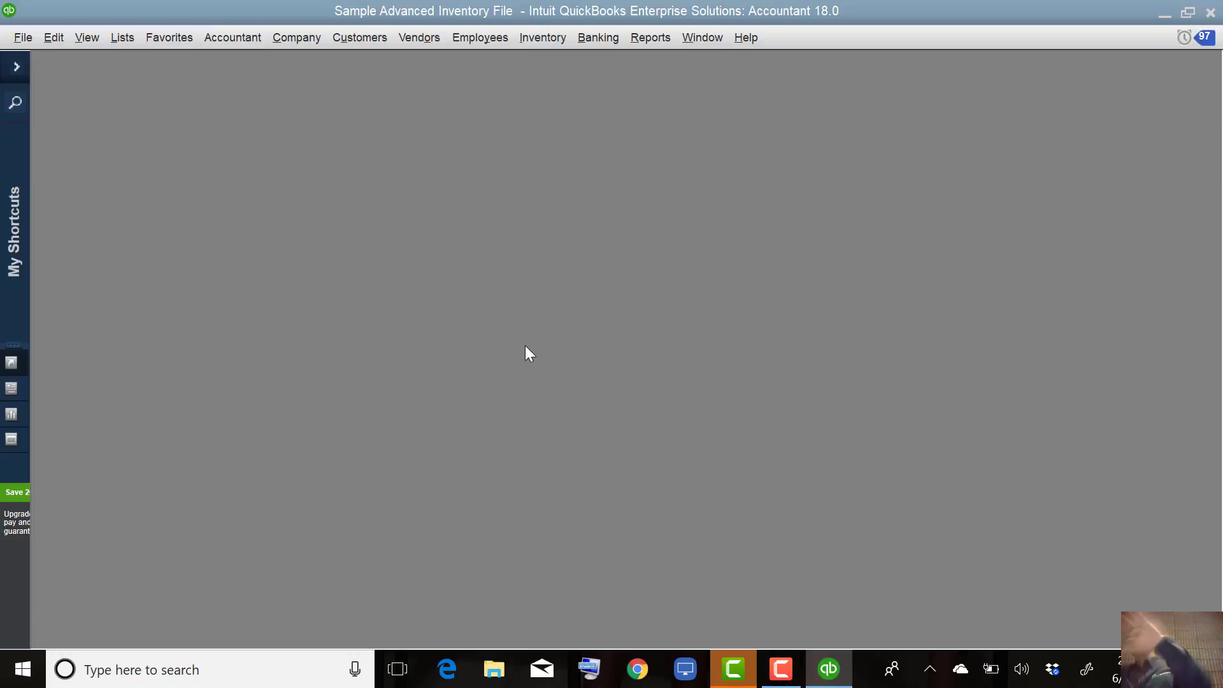
click(651, 45)
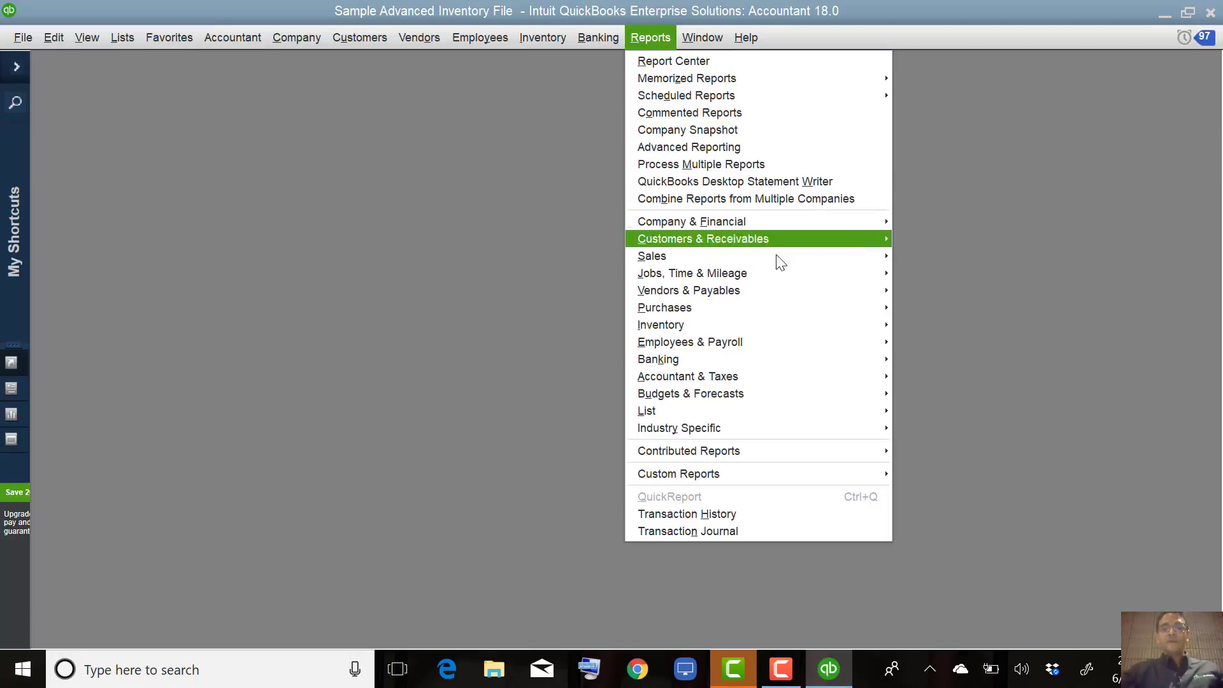
mouse_move(742, 290)
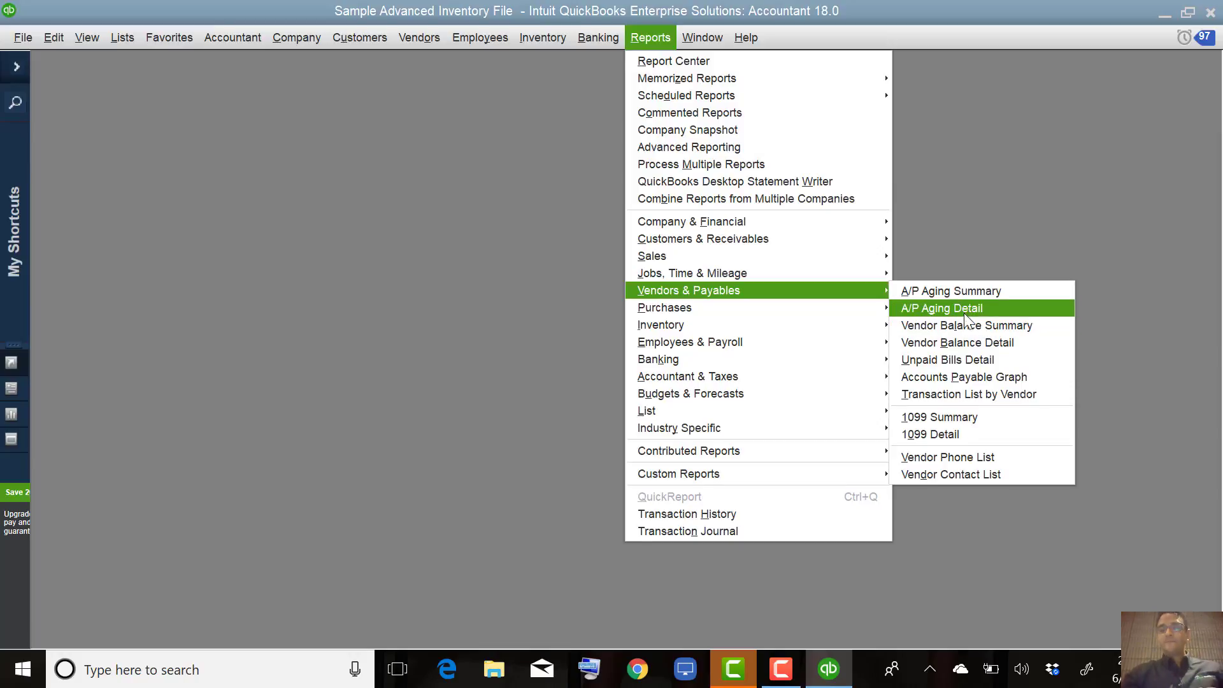
click(966, 358)
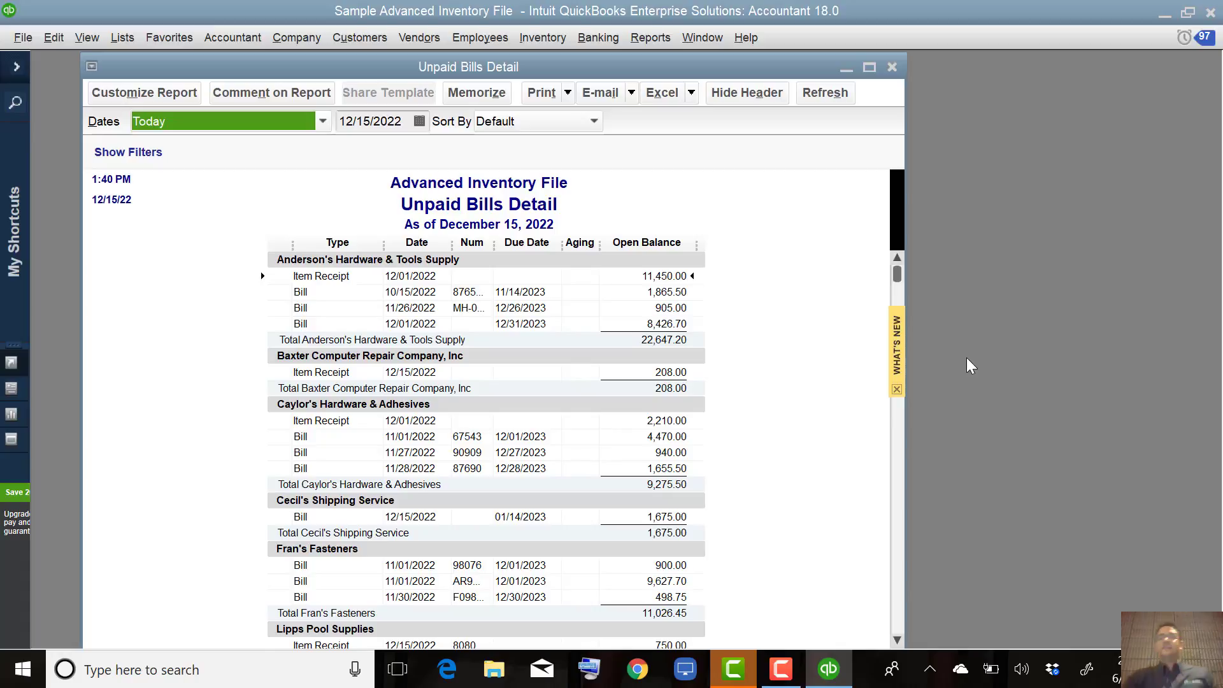
click(870, 67)
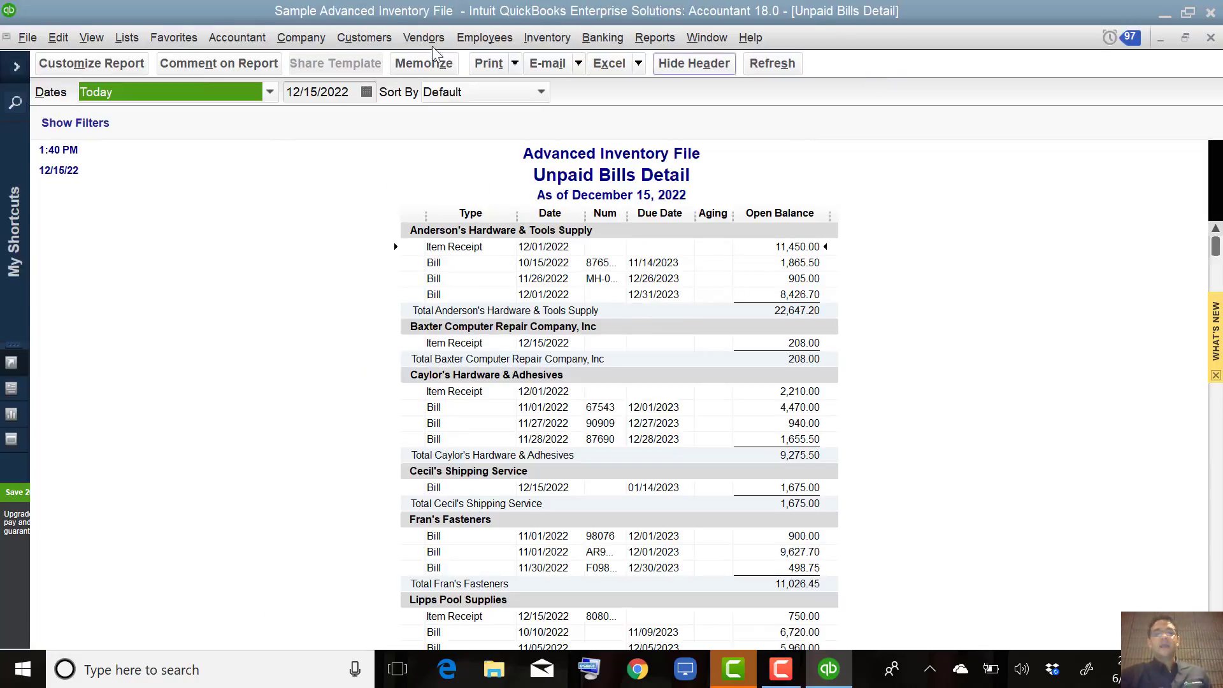
- In the desktop view preferences, stop showing the Home page when opening a company file and save the current desktop
click(58, 37)
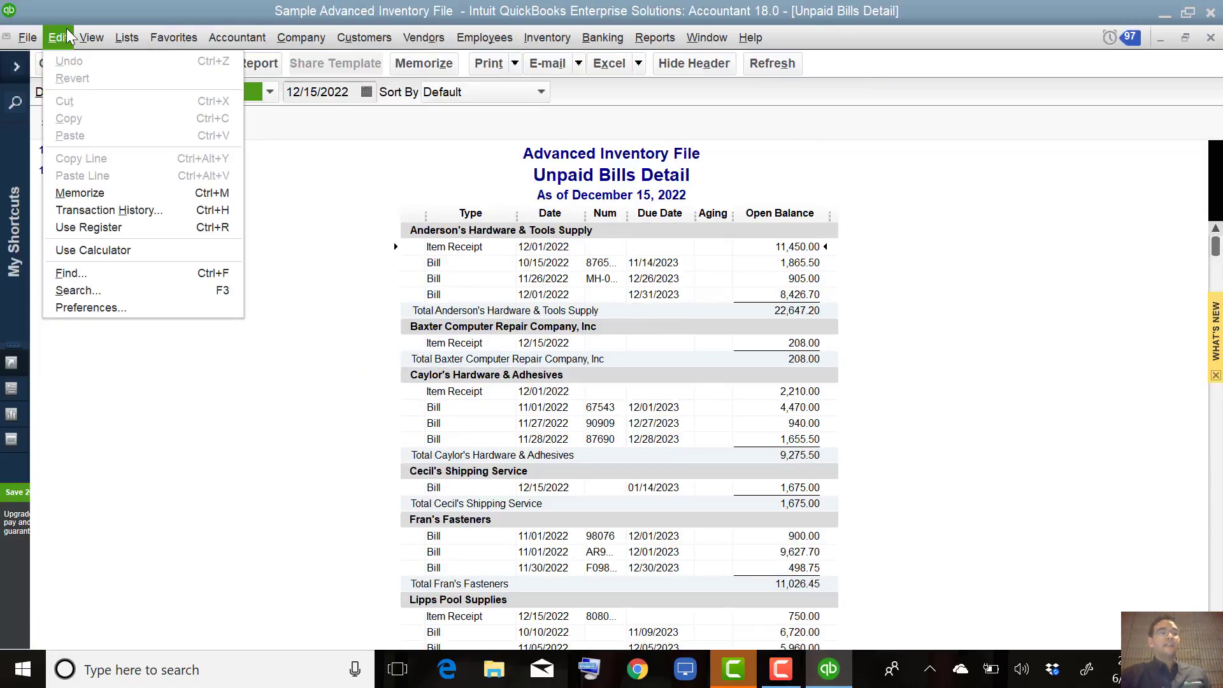
click(88, 308)
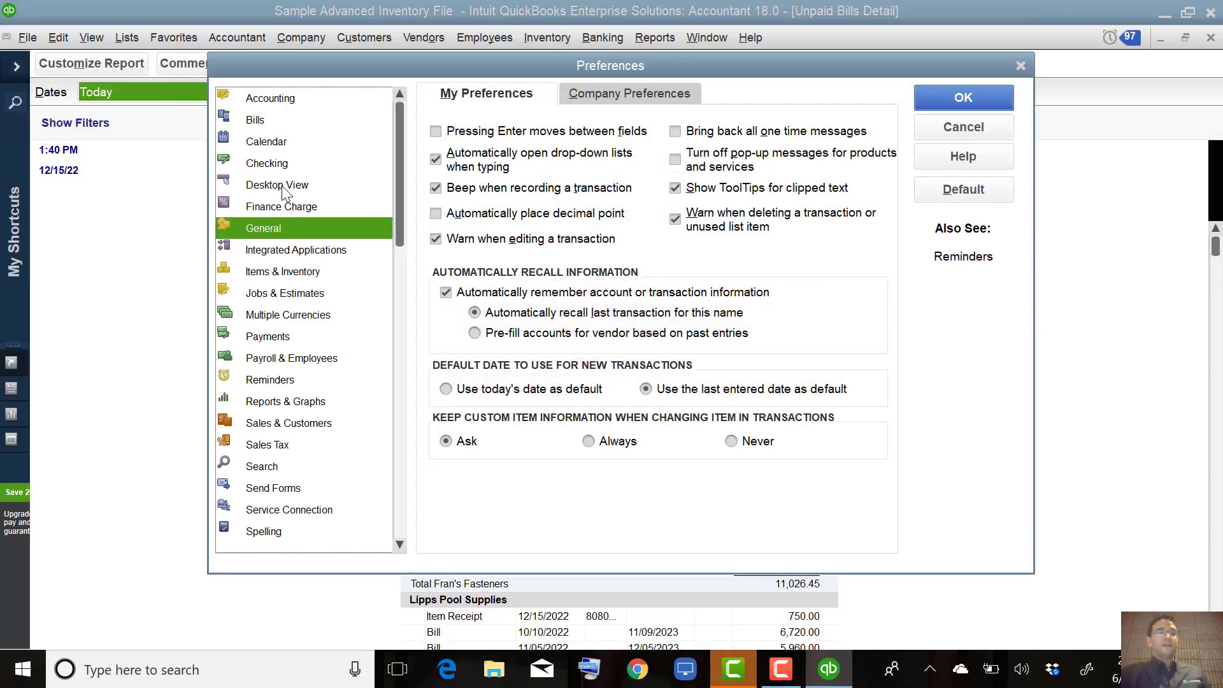
click(282, 185)
click(621, 94)
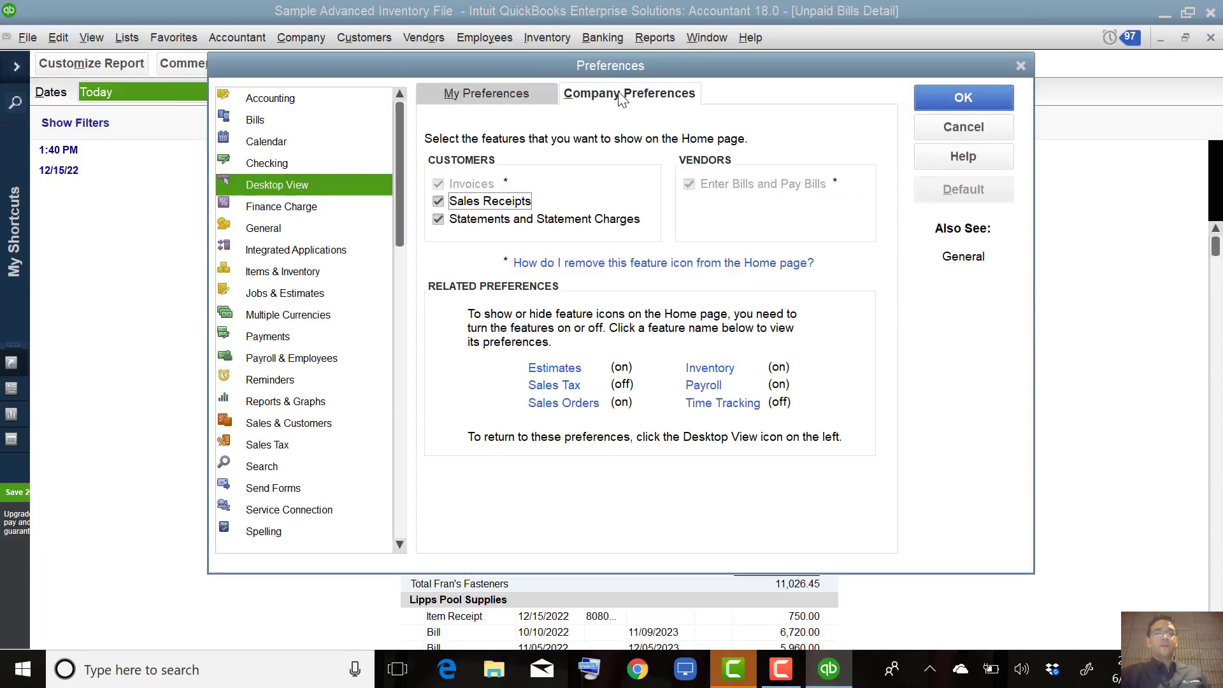
click(521, 92)
click(477, 265)
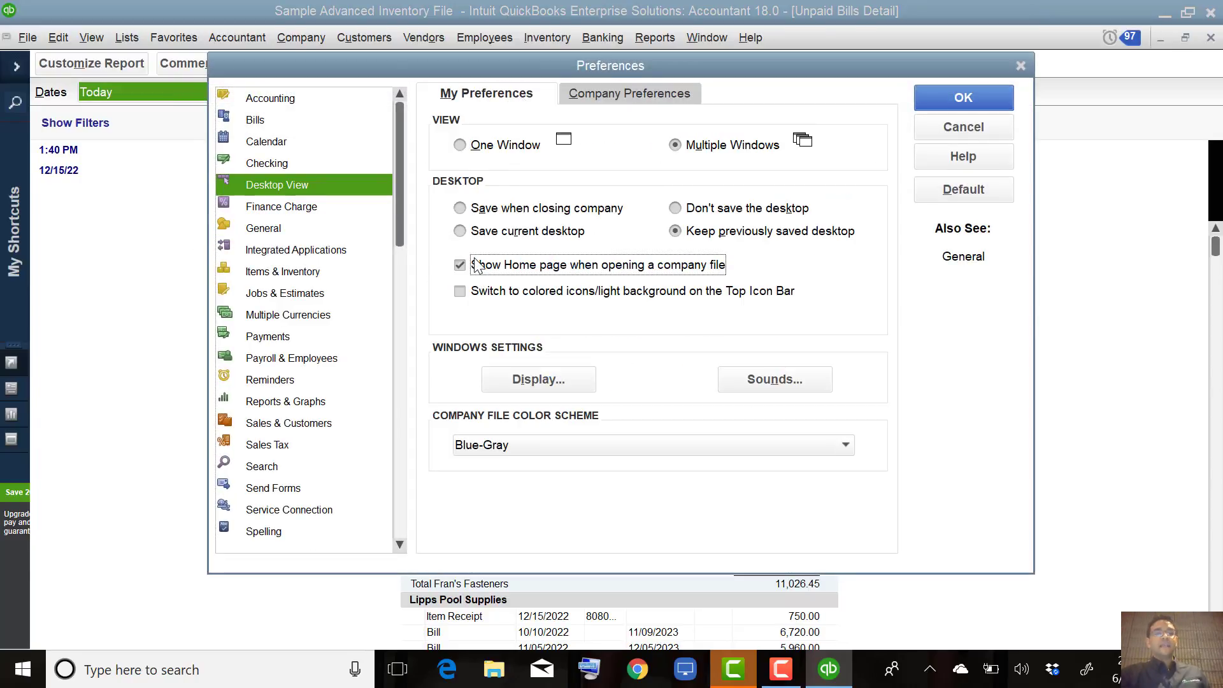
click(477, 265)
click(461, 232)
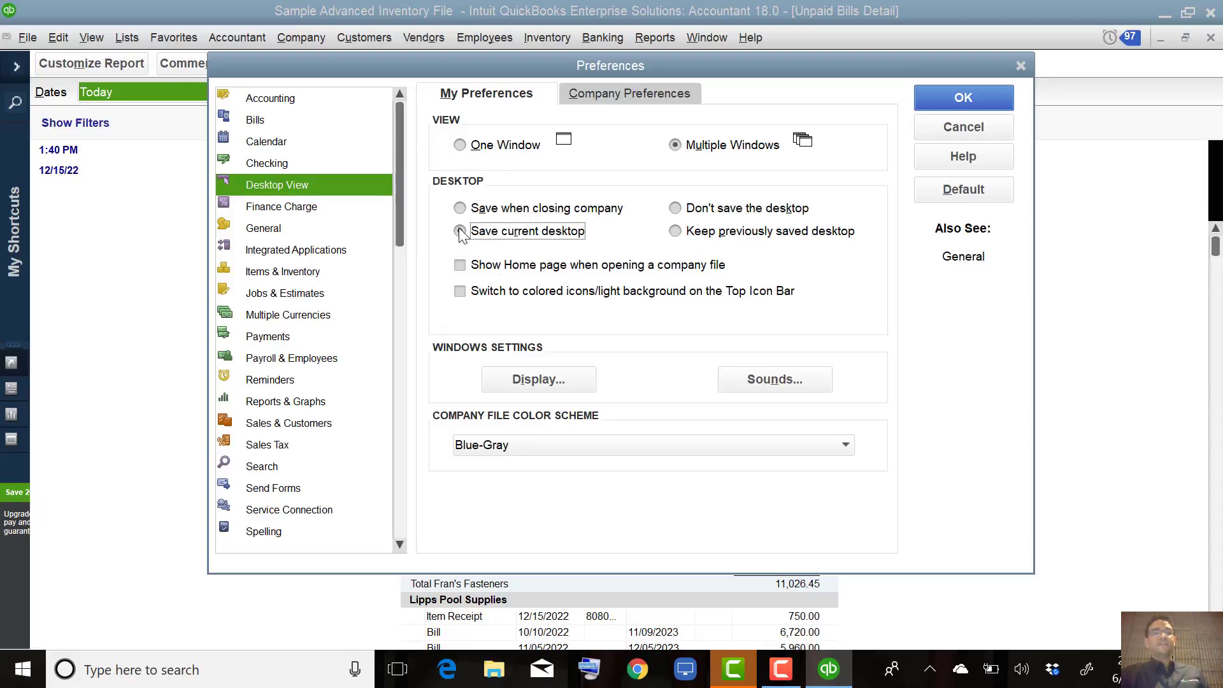
click(985, 95)
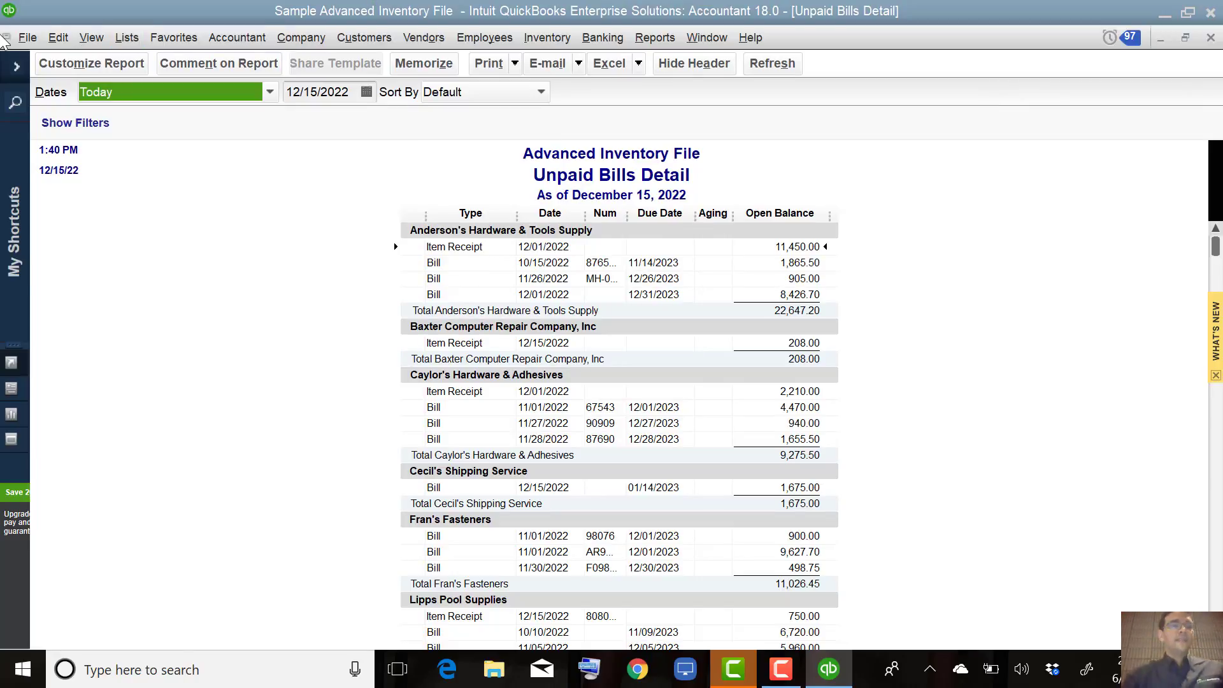
- Reopen the desktop view preferences, choose to save the current desktop again, and apply it
click(64, 38)
click(114, 304)
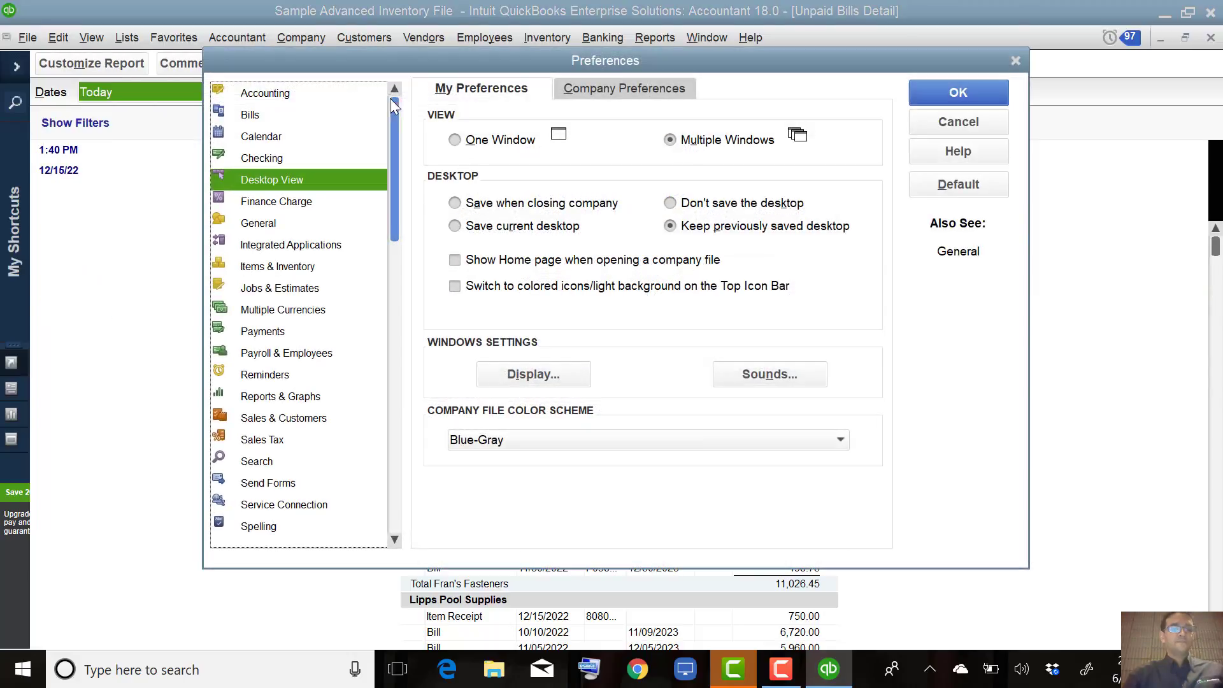
click(479, 233)
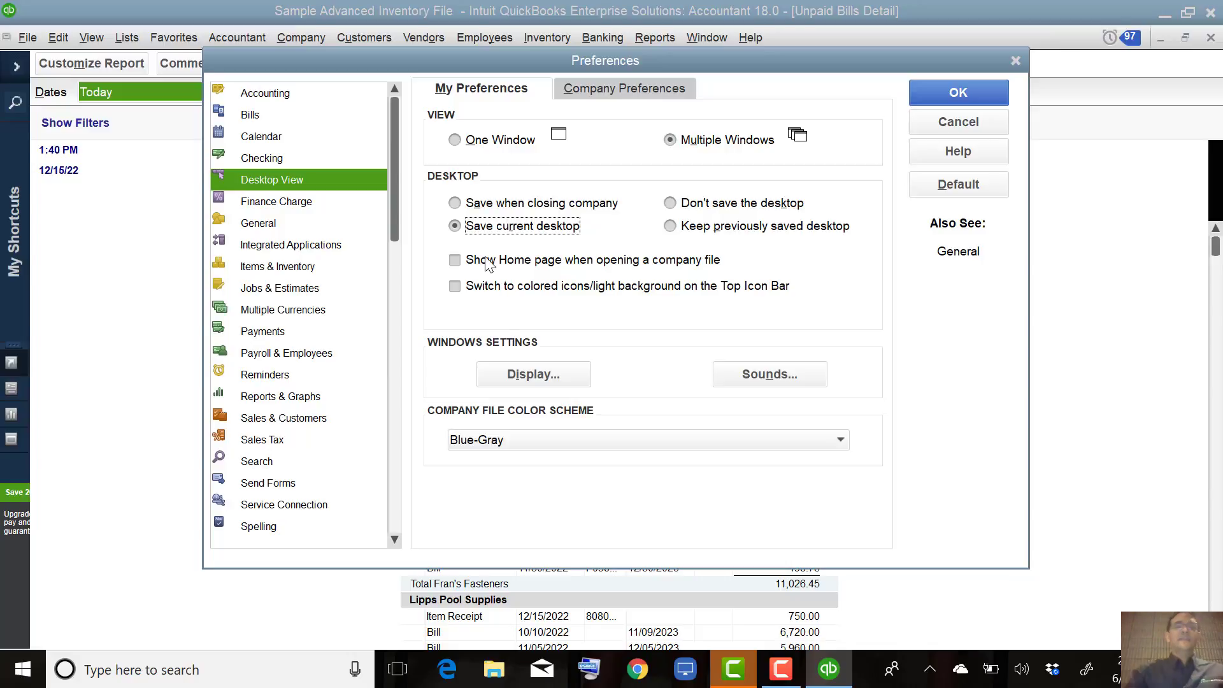
click(959, 96)
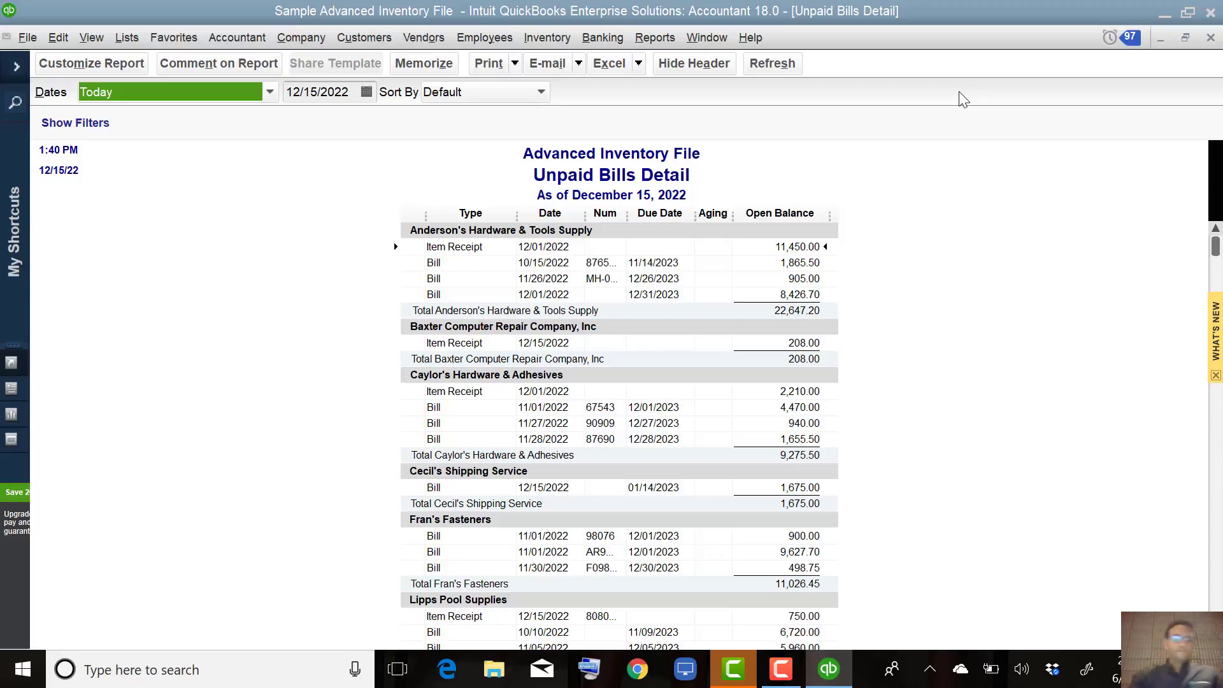
- Close the Unpaid Bills Detail report and open the Home page
key(Escape)
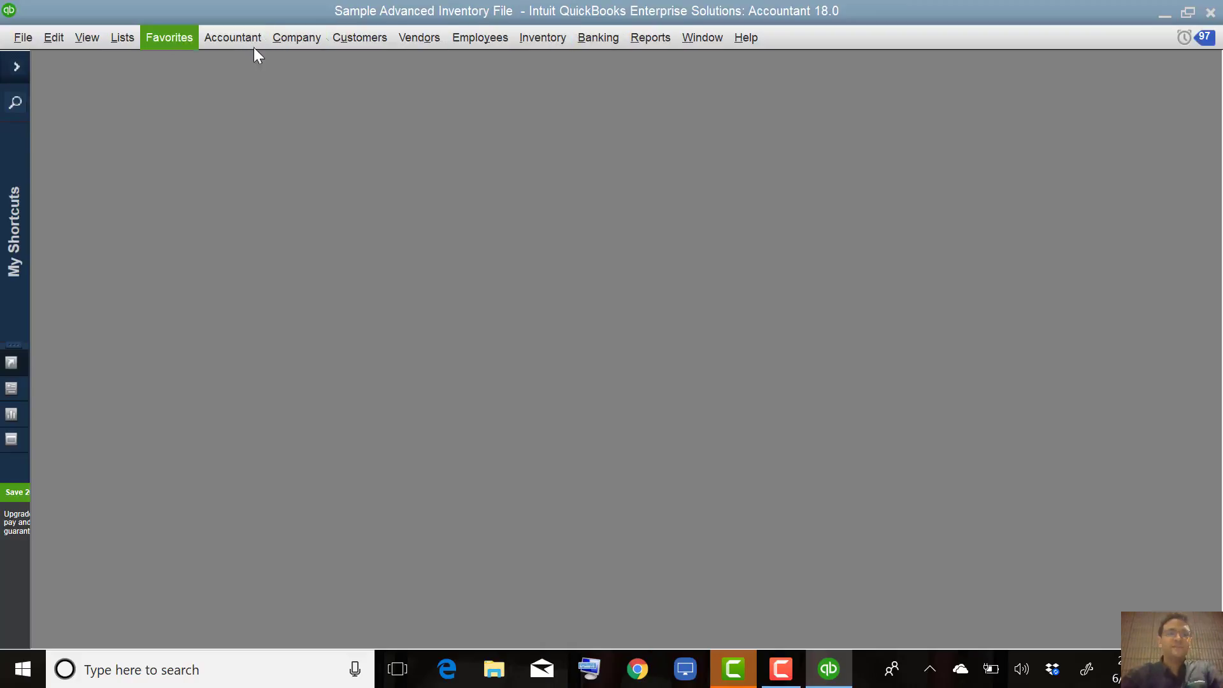
click(296, 36)
click(318, 58)
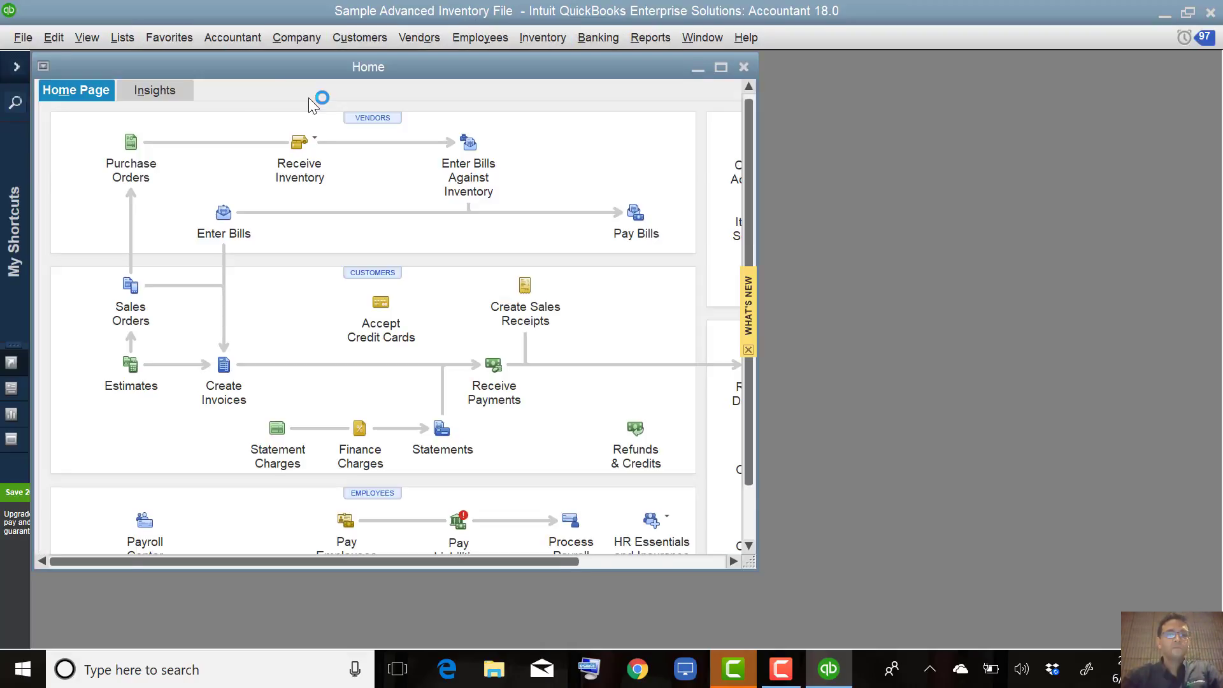
double_click(277, 68)
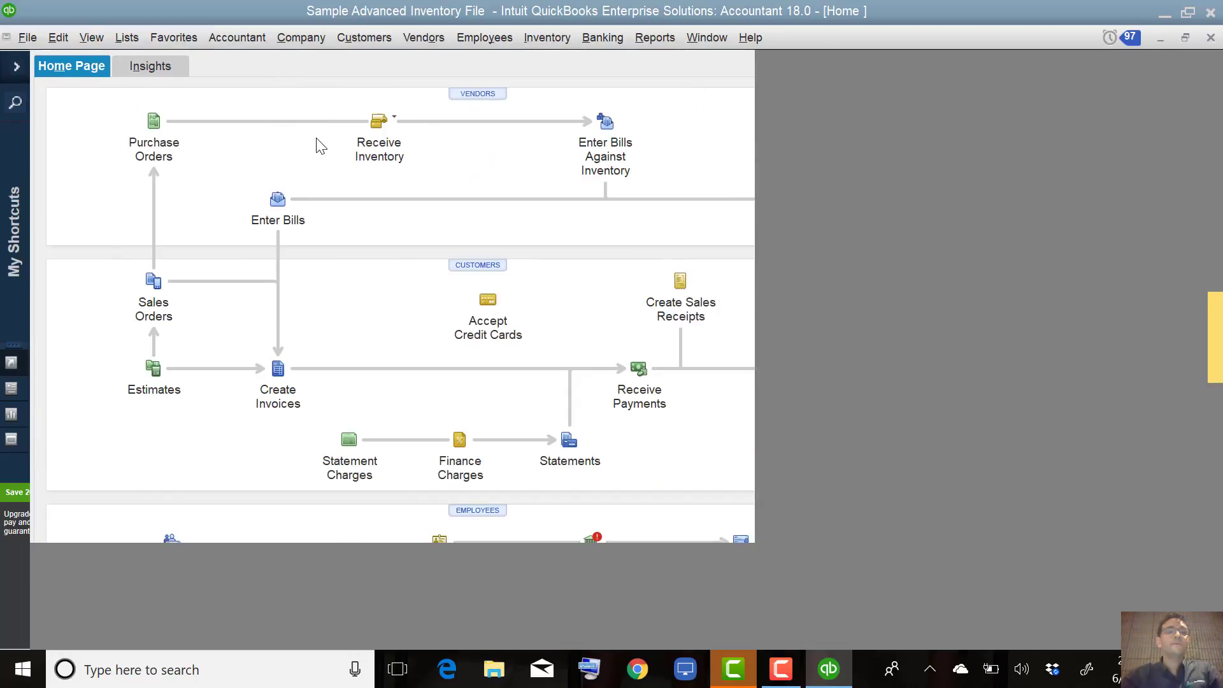
click(606, 123)
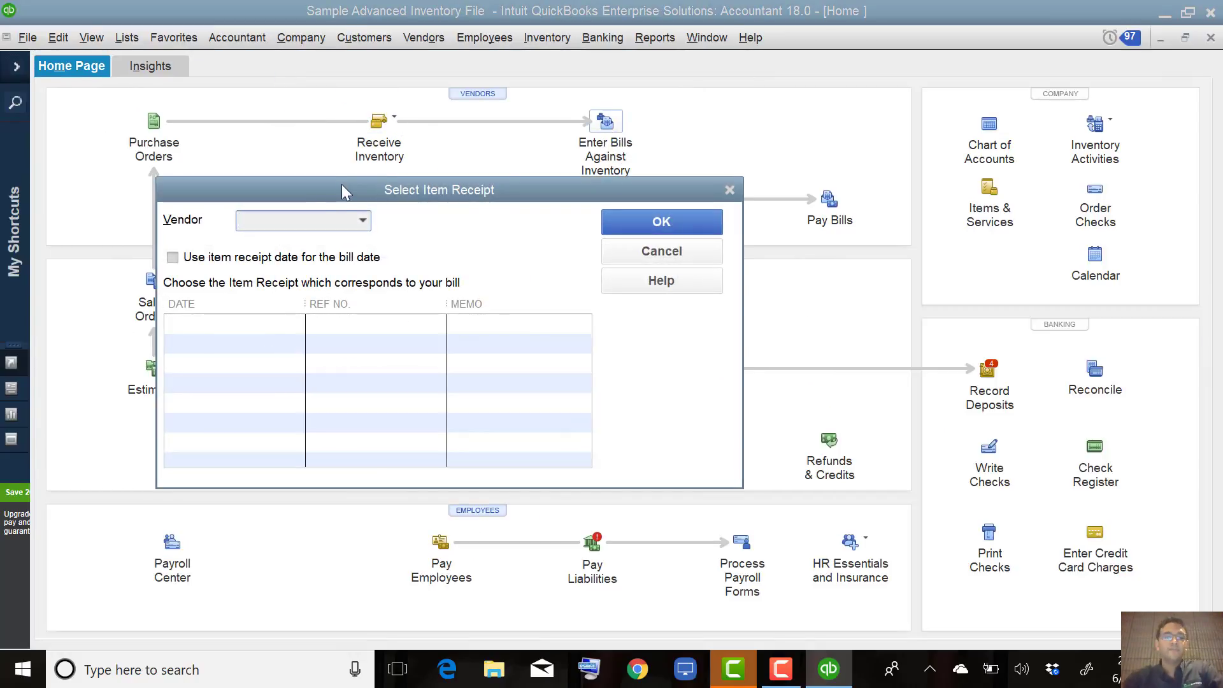
text(Ba)
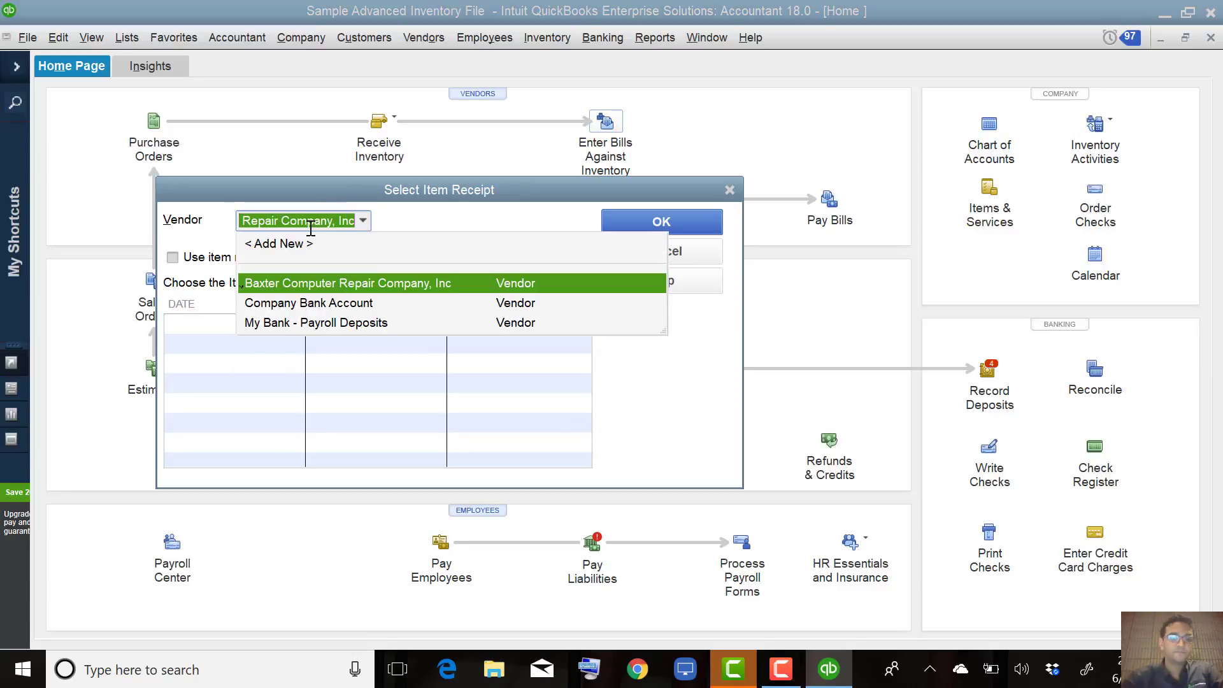
click(292, 281)
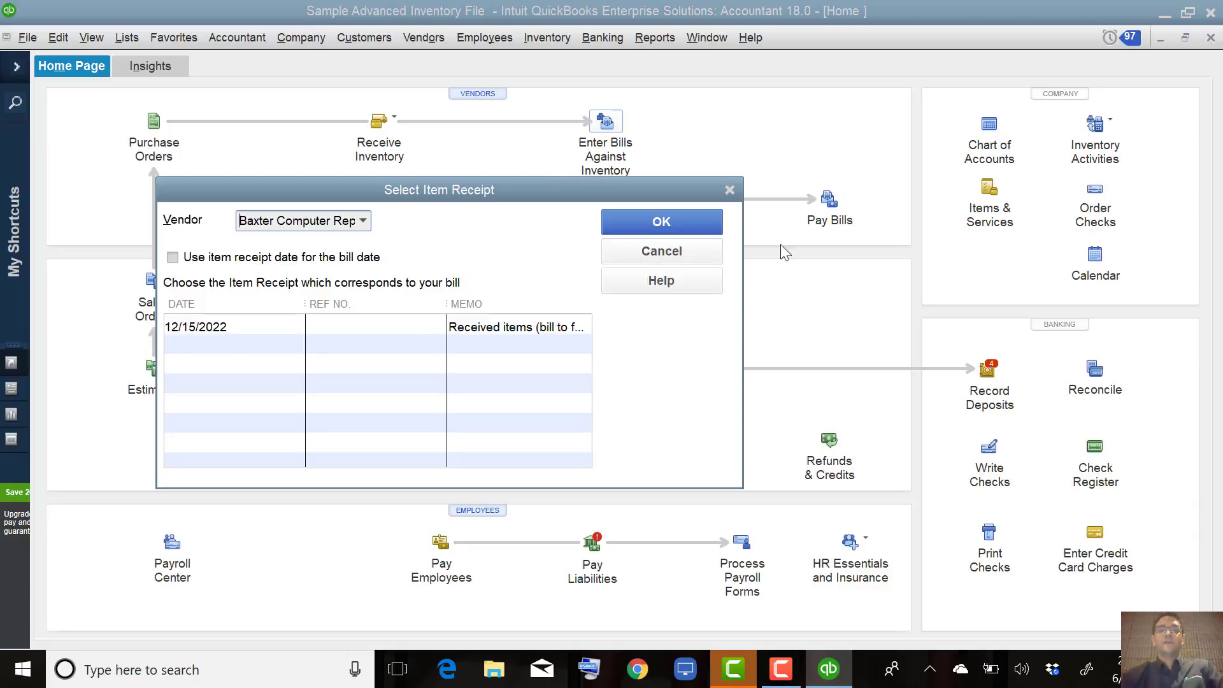
click(697, 223)
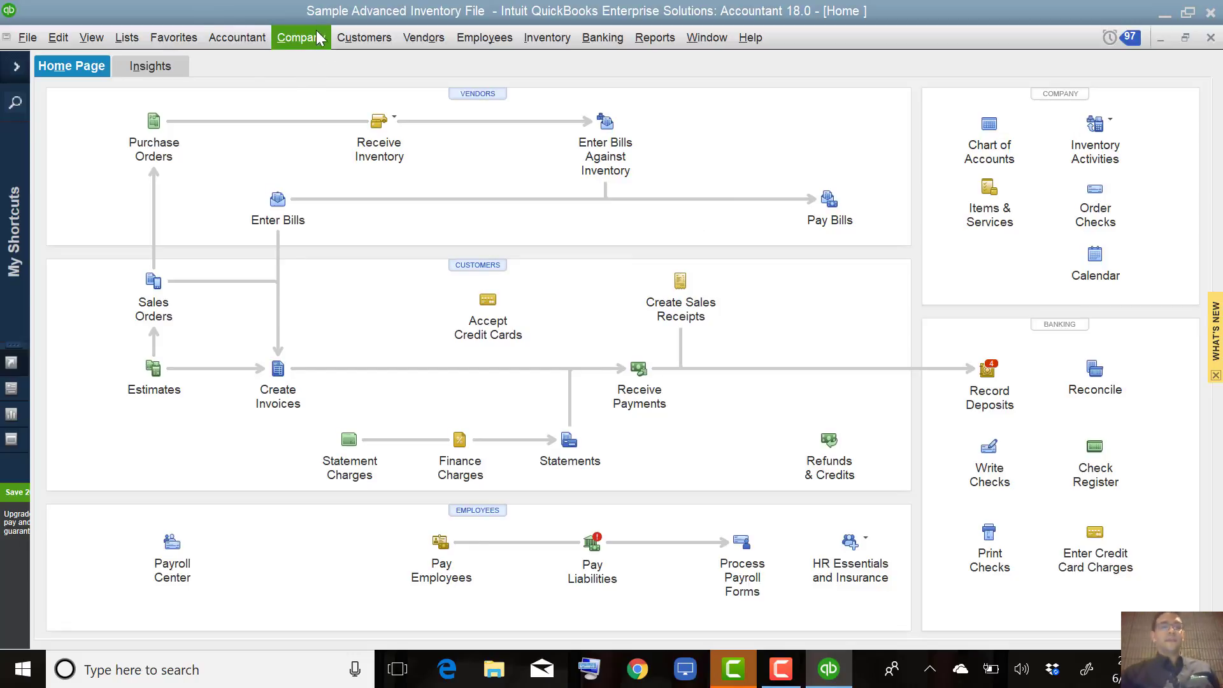
key(Escape)
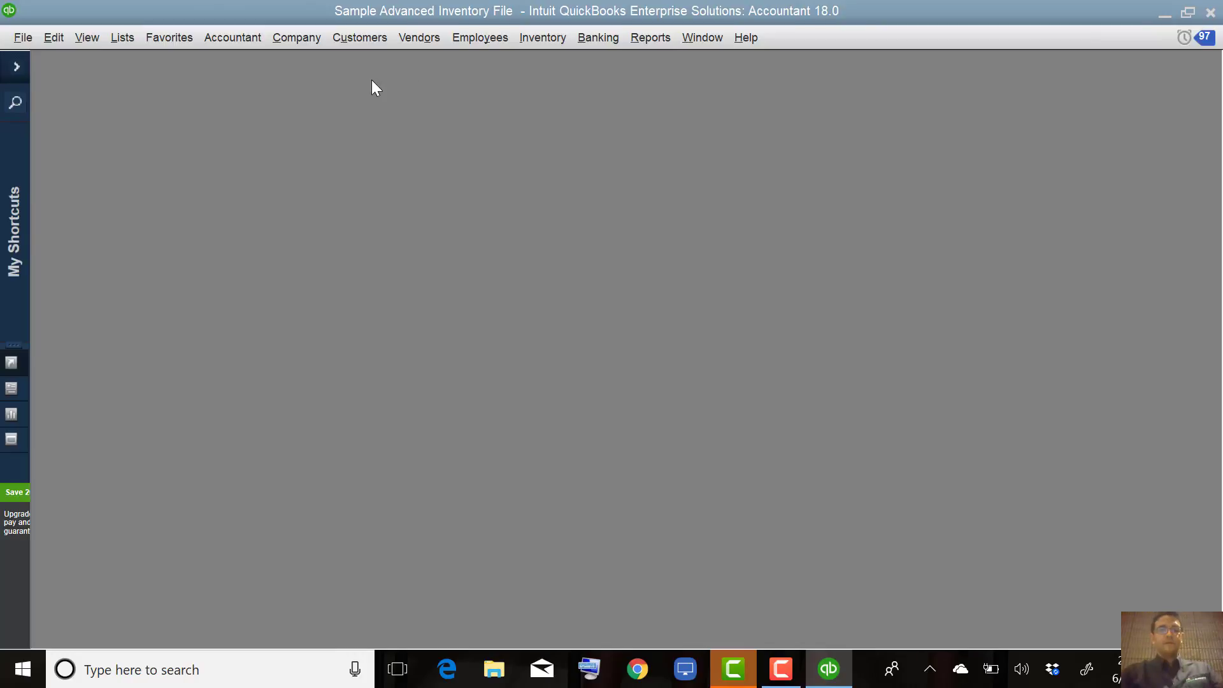
click(653, 37)
click(652, 36)
click(390, 37)
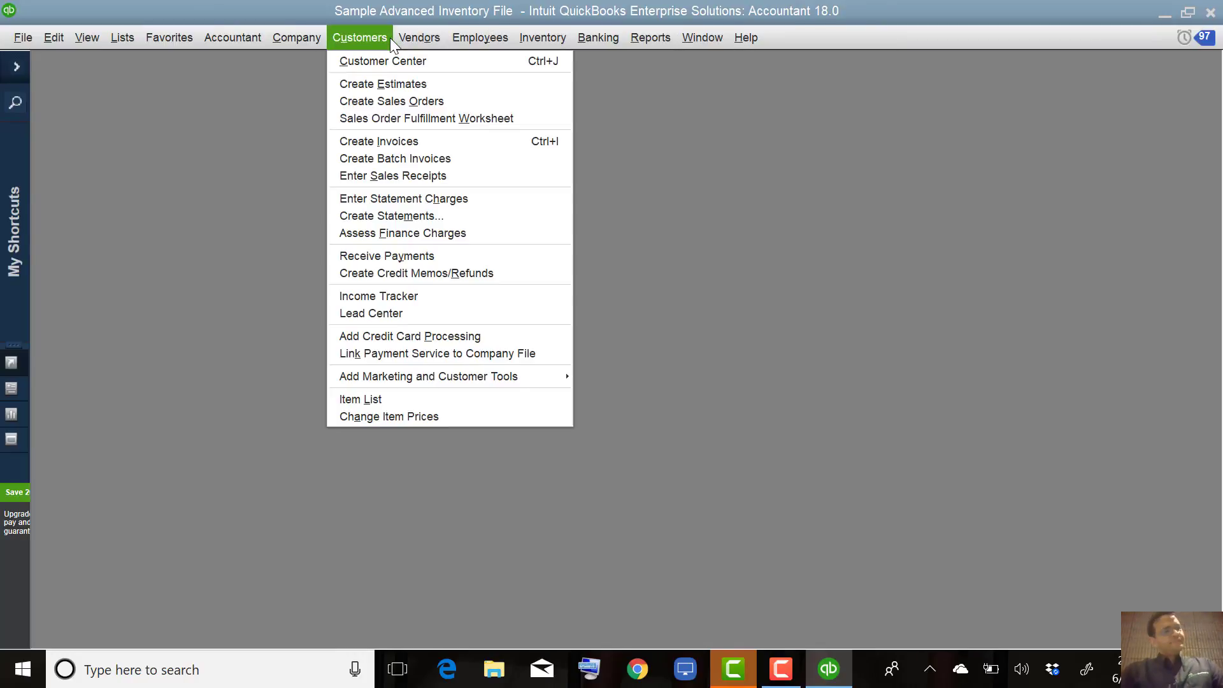
mouse_move(284, 40)
click(313, 75)
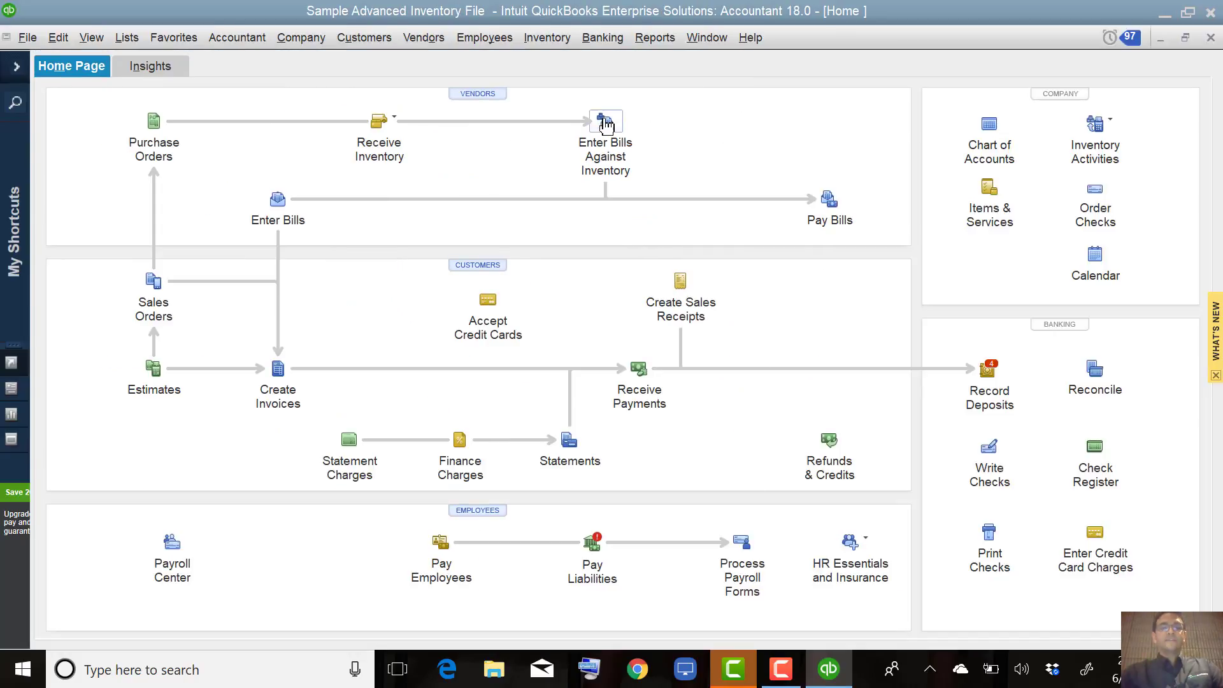
- Open a bill against the Baxter Computer Repair Company, Inc item receipt dated 12/15/2022, and close it without recording the changes
click(606, 122)
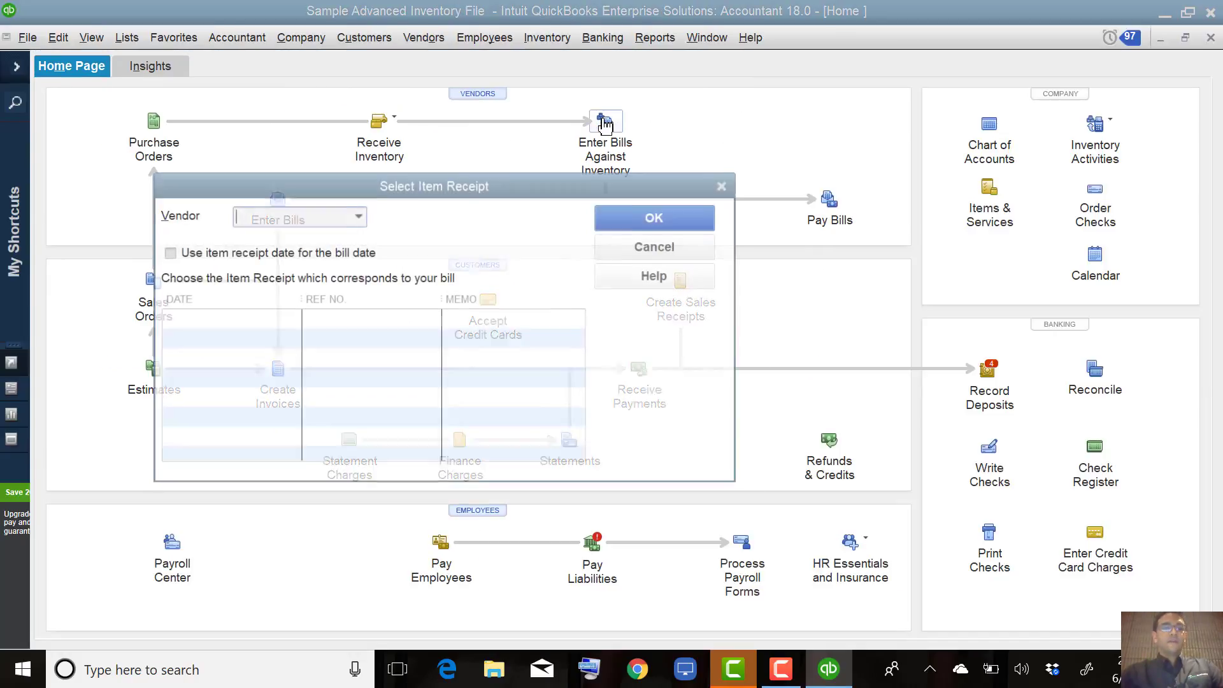
text(ba)
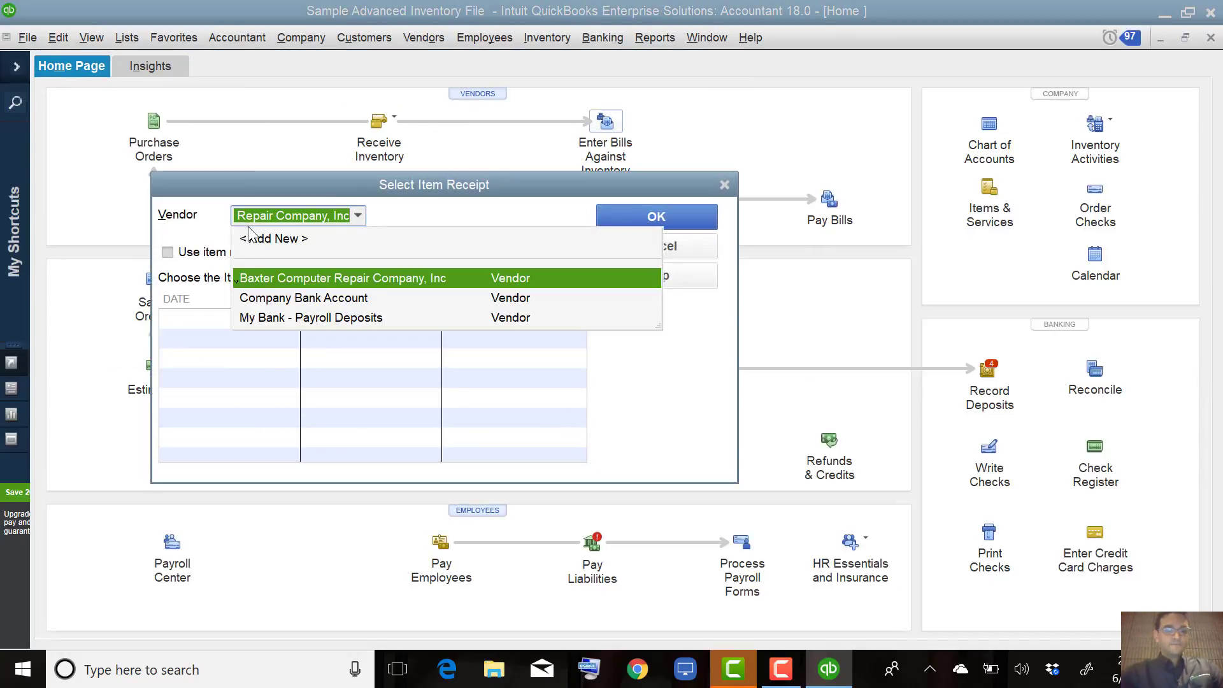
click(266, 282)
click(226, 322)
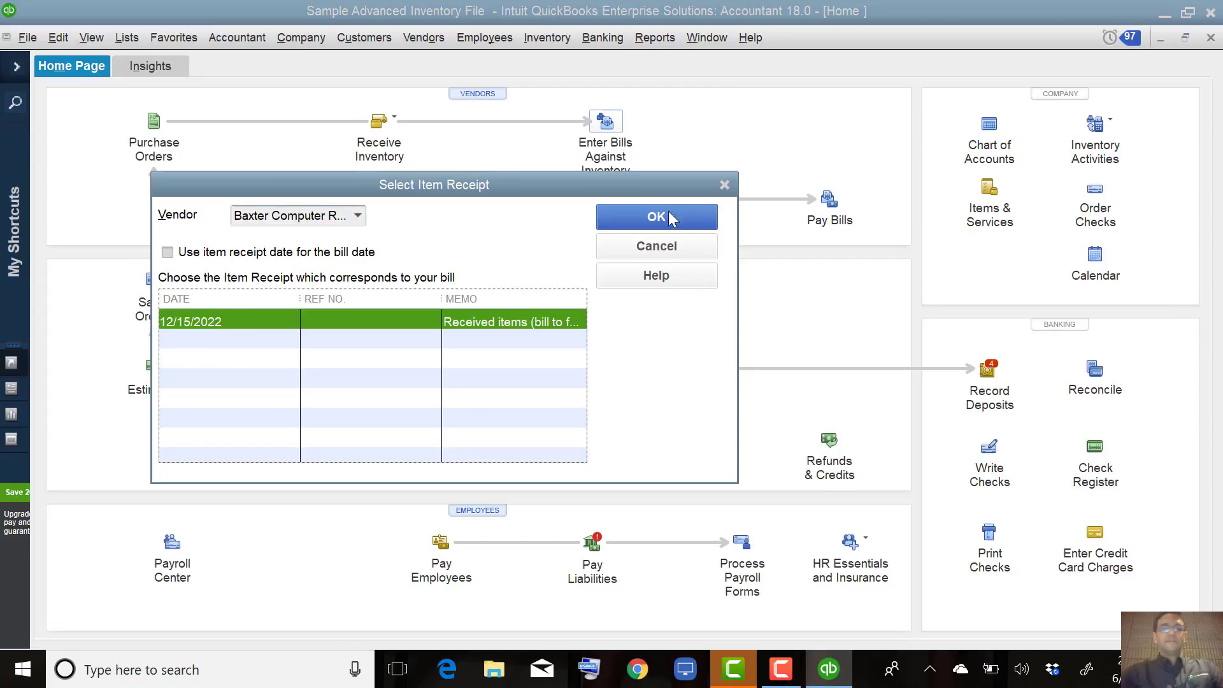
click(663, 206)
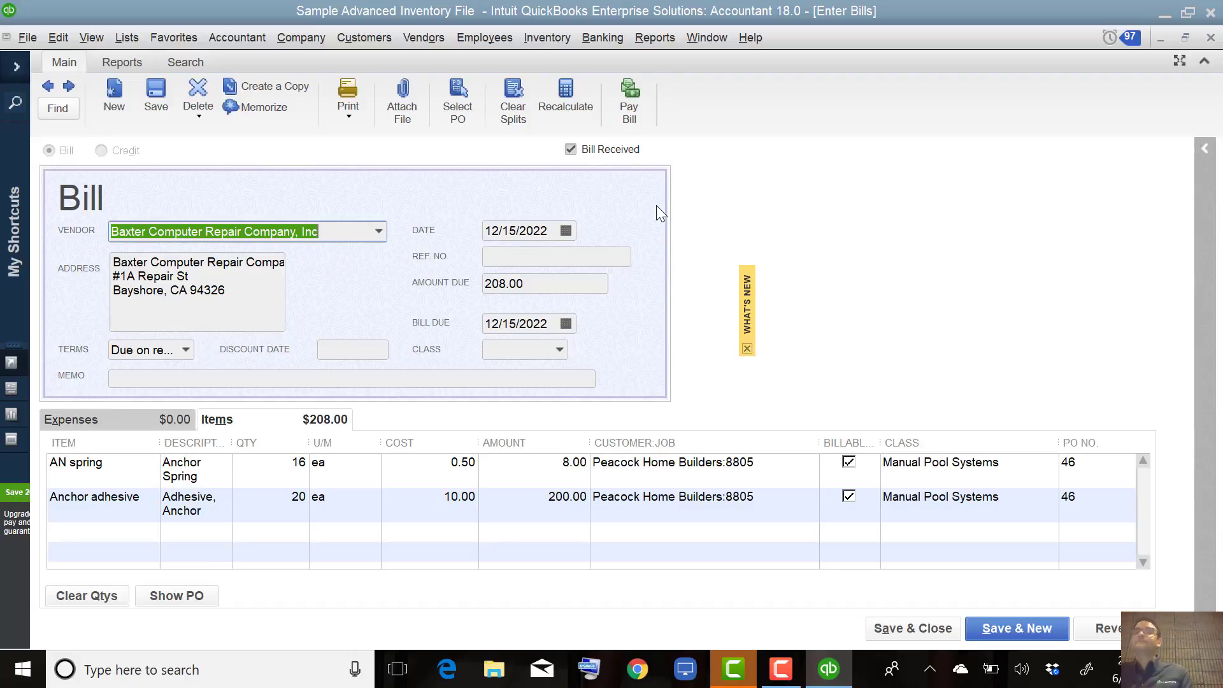
key(Escape)
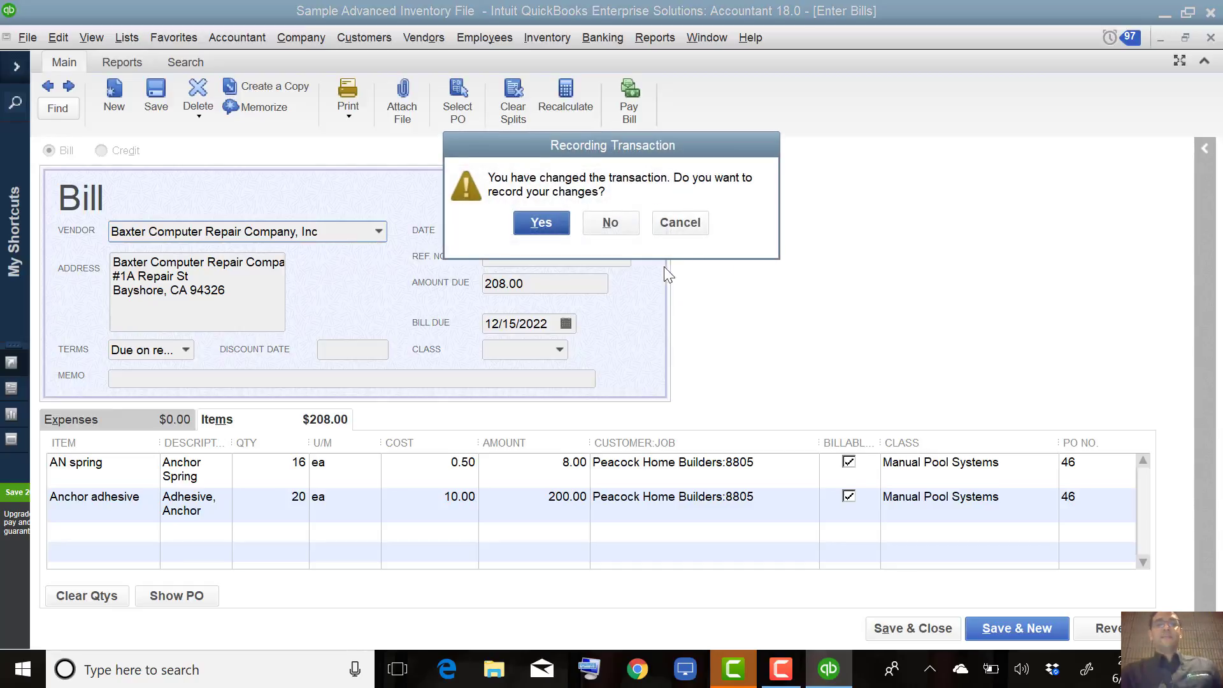
click(601, 221)
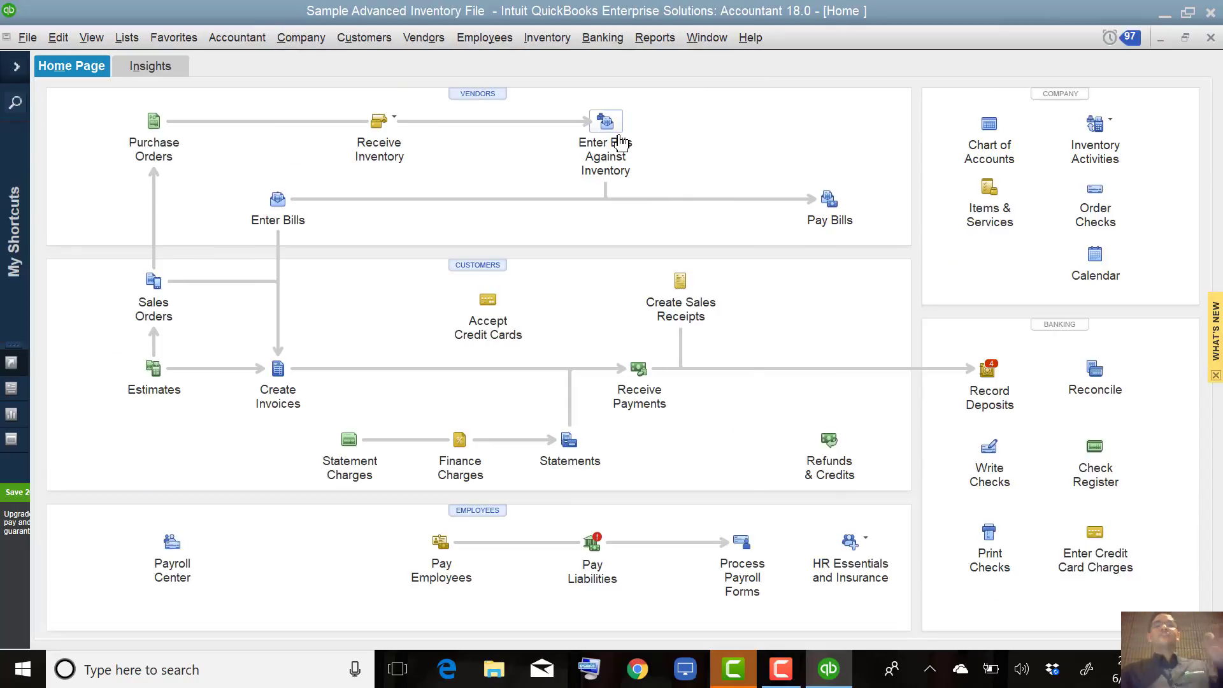
- Enter a bill against the Baxter Computer Repair Company, Inc item receipt of 12/15/2022, using the item receipt date as the bill date
click(617, 137)
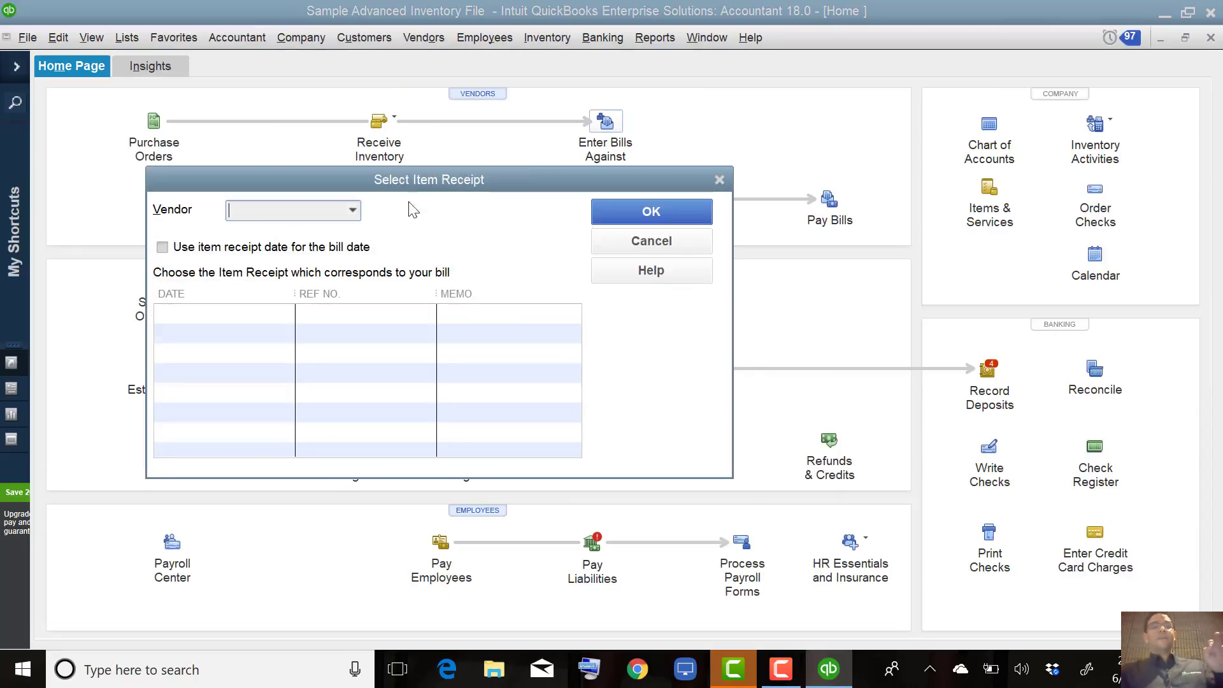
click(259, 249)
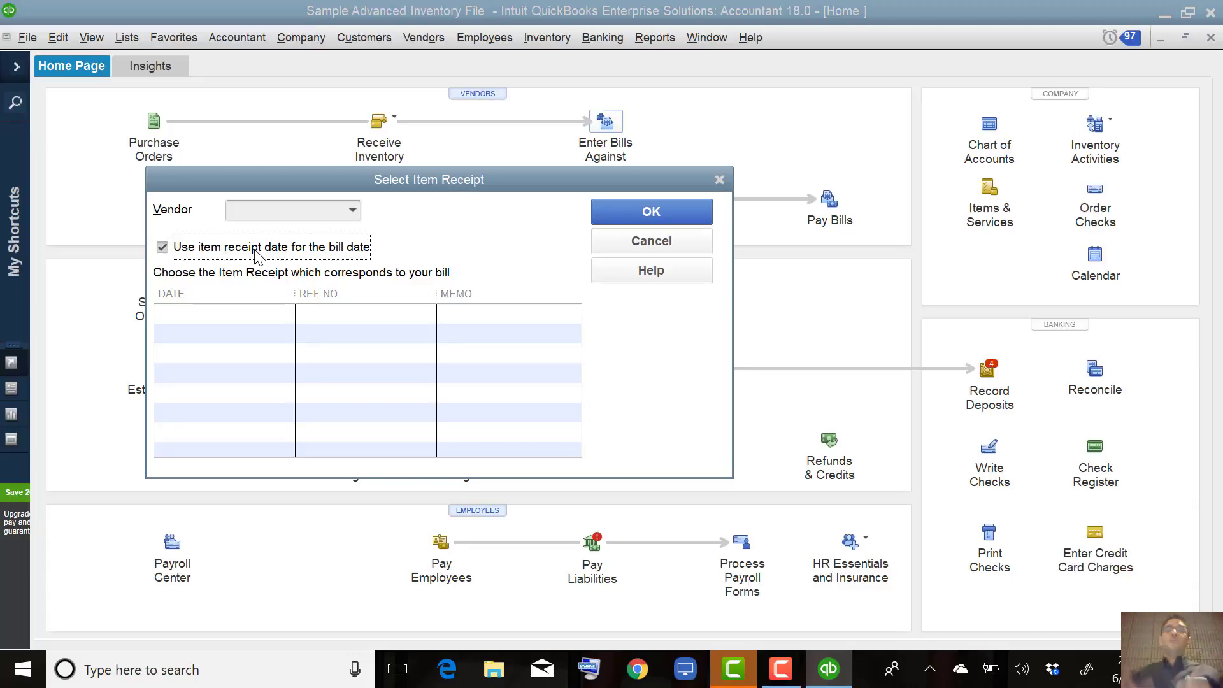
click(269, 210)
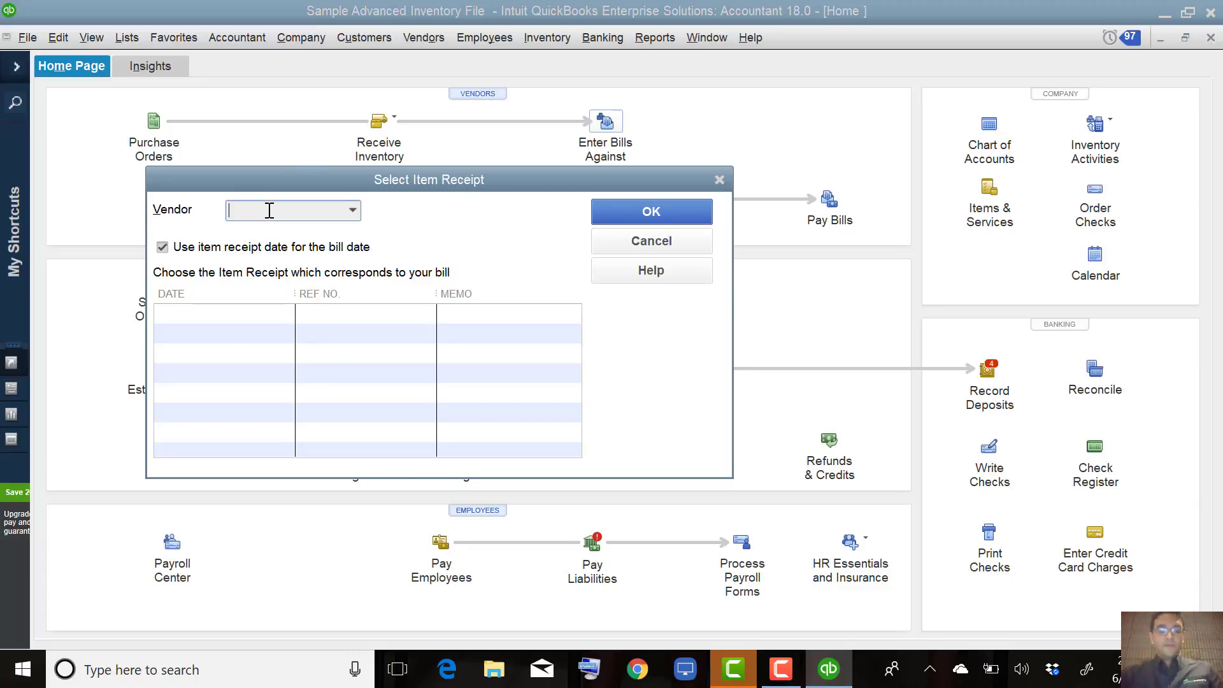
text(ba)
click(281, 267)
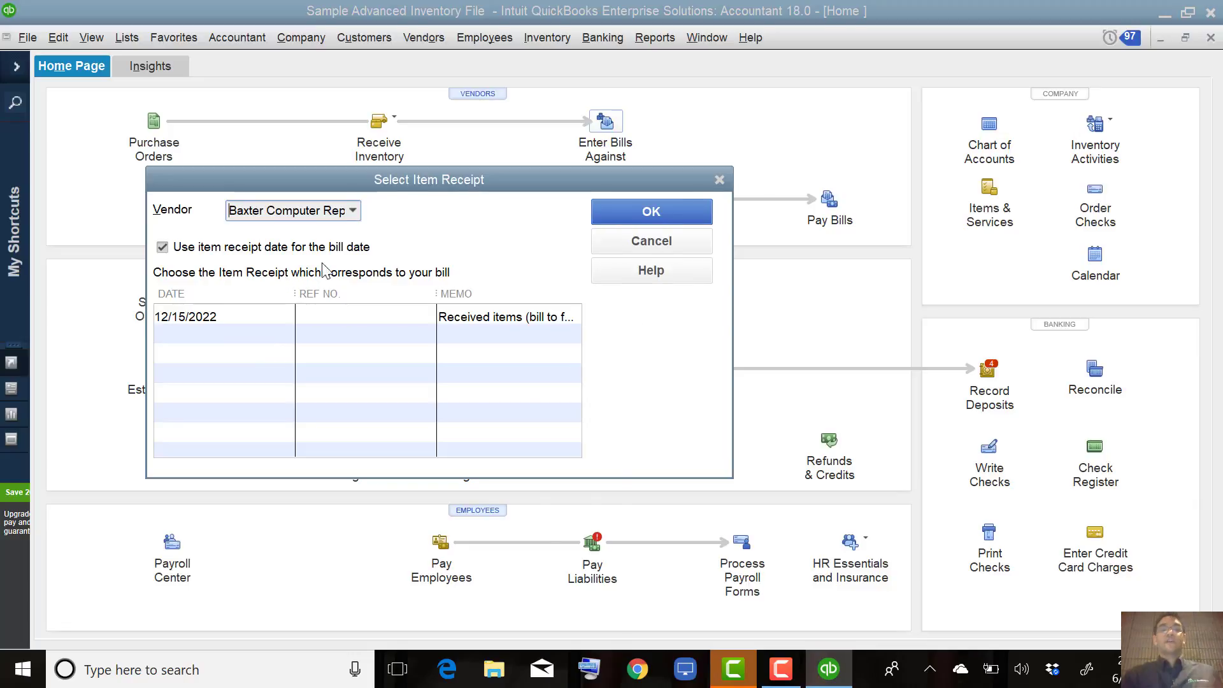
click(223, 319)
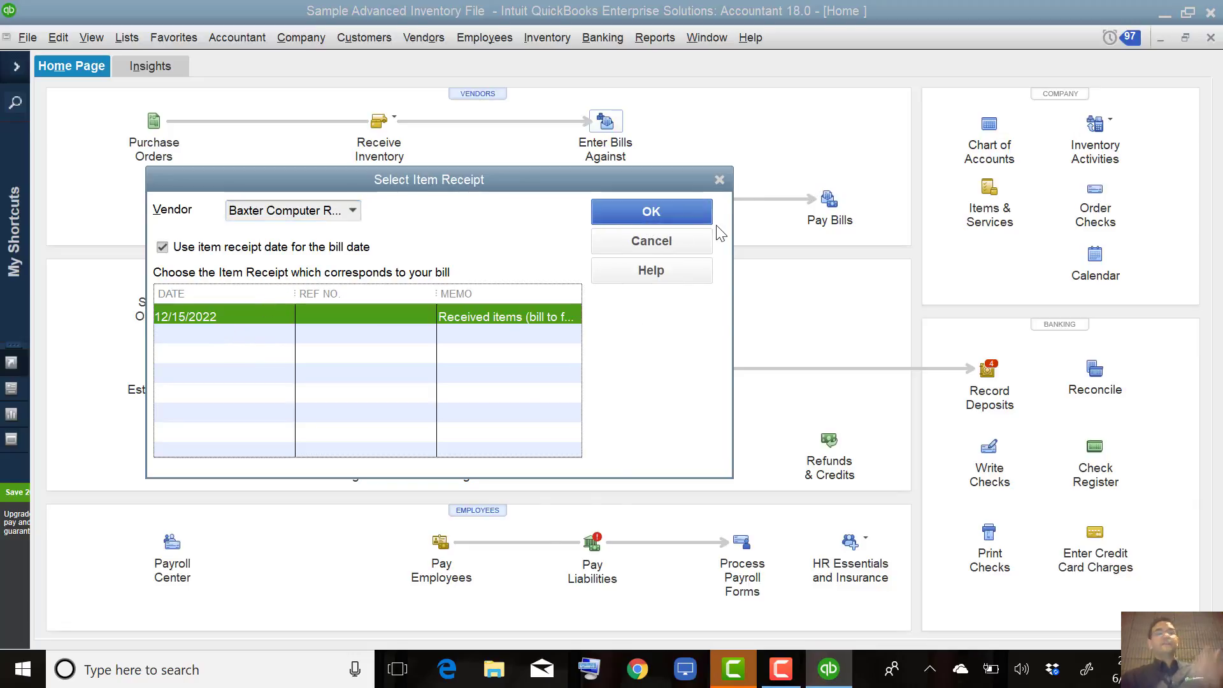
click(651, 211)
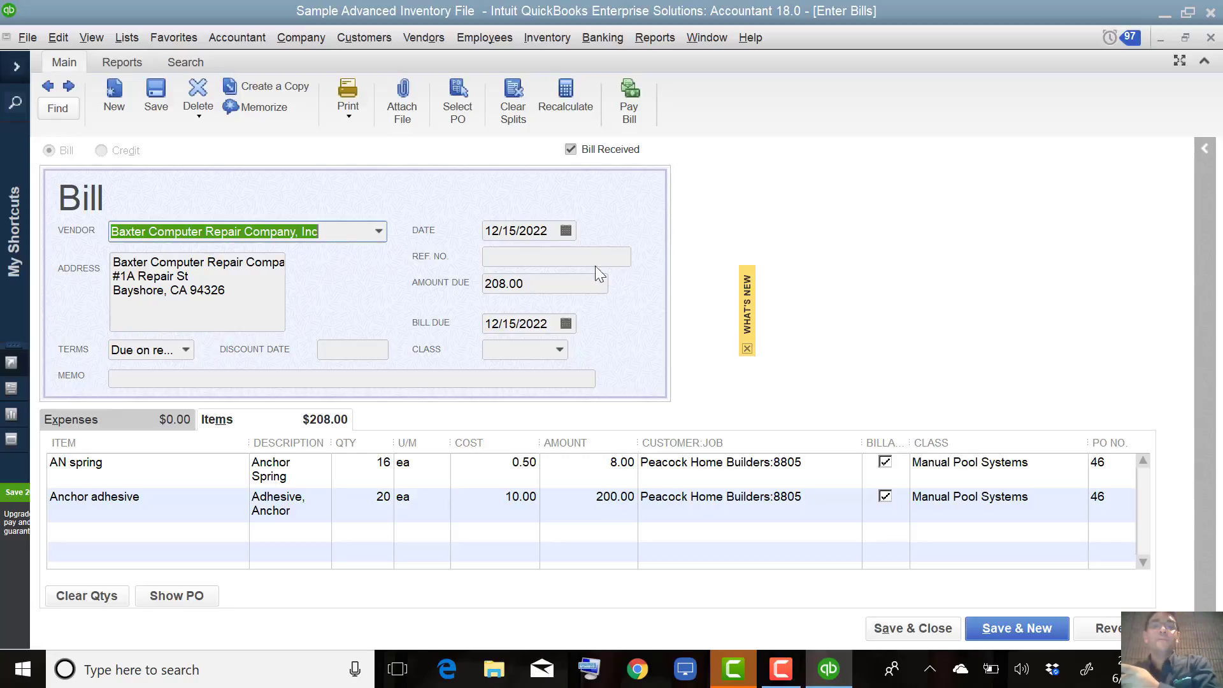
- Set the bill's terms to Net 30 and its due date to 12/30/2022
click(186, 349)
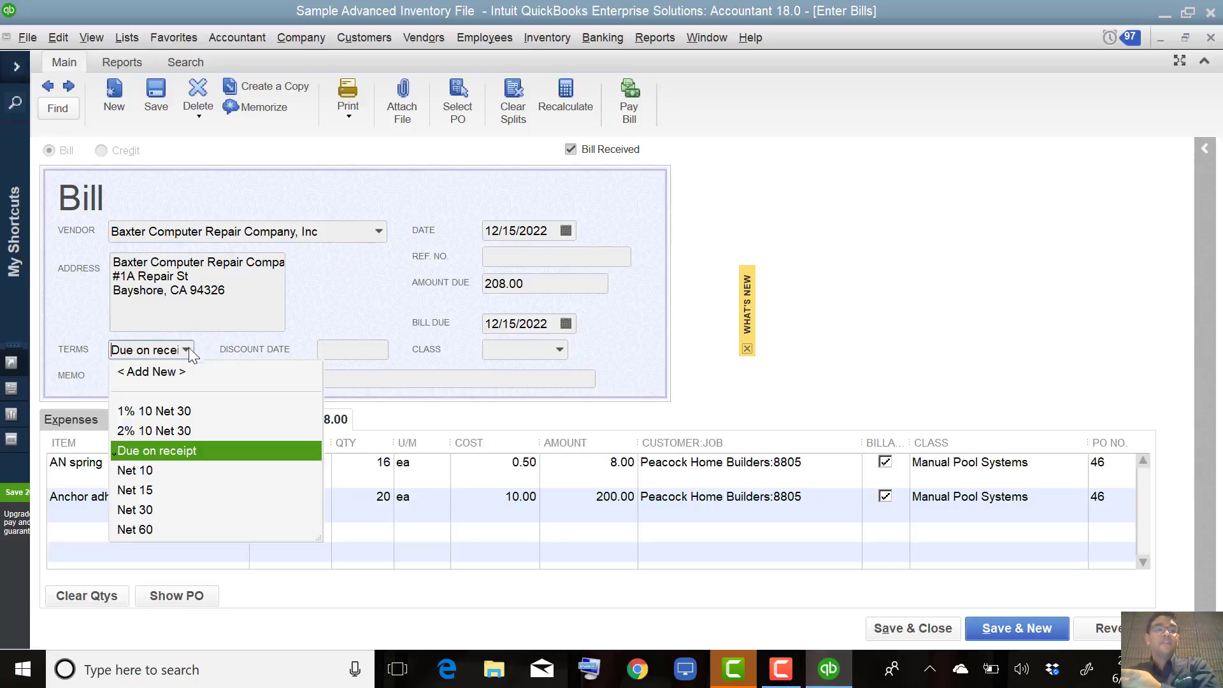
click(164, 511)
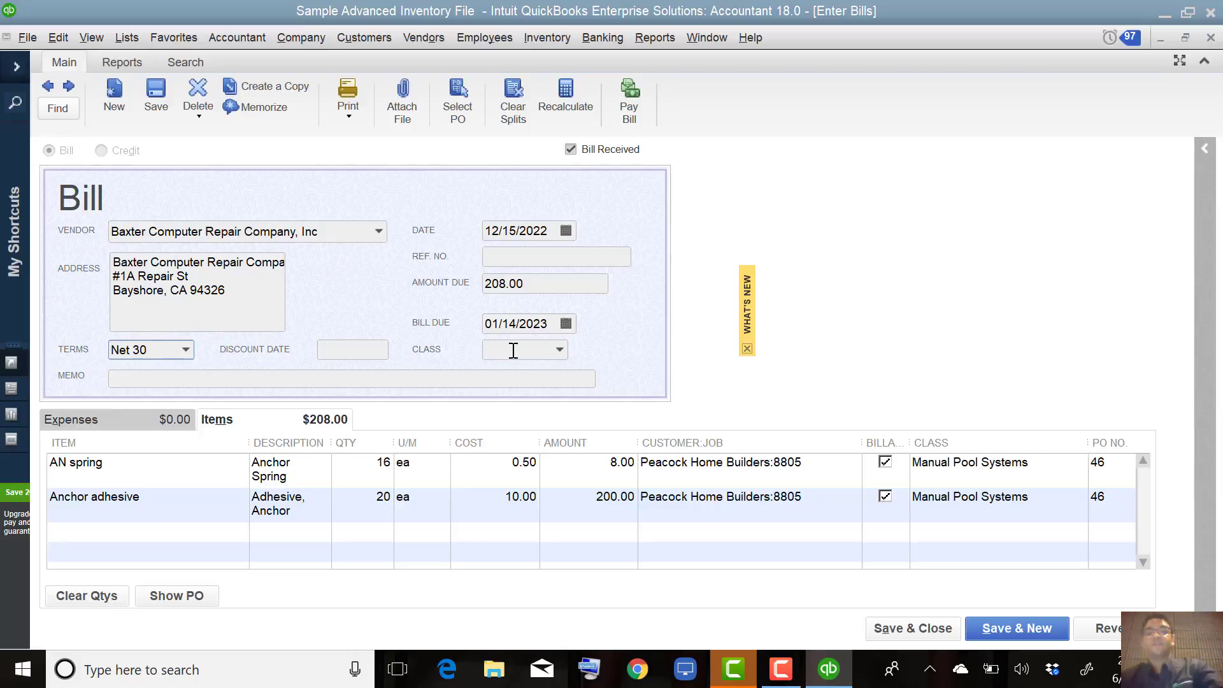
click(566, 325)
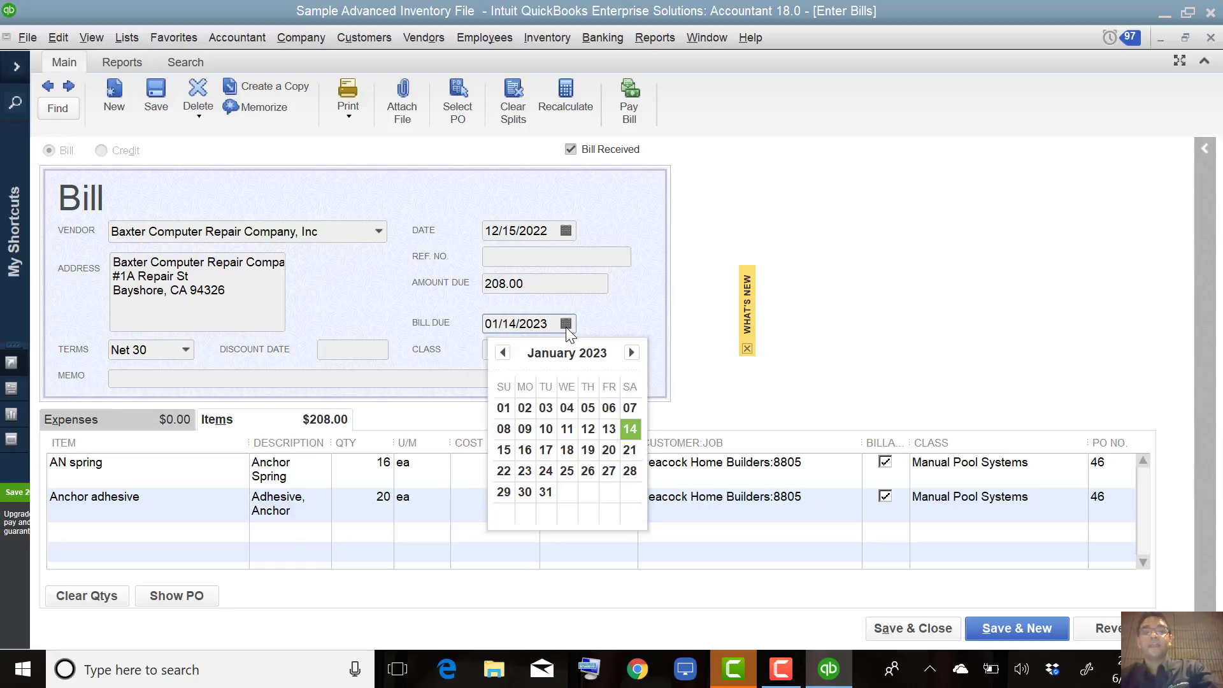
click(502, 354)
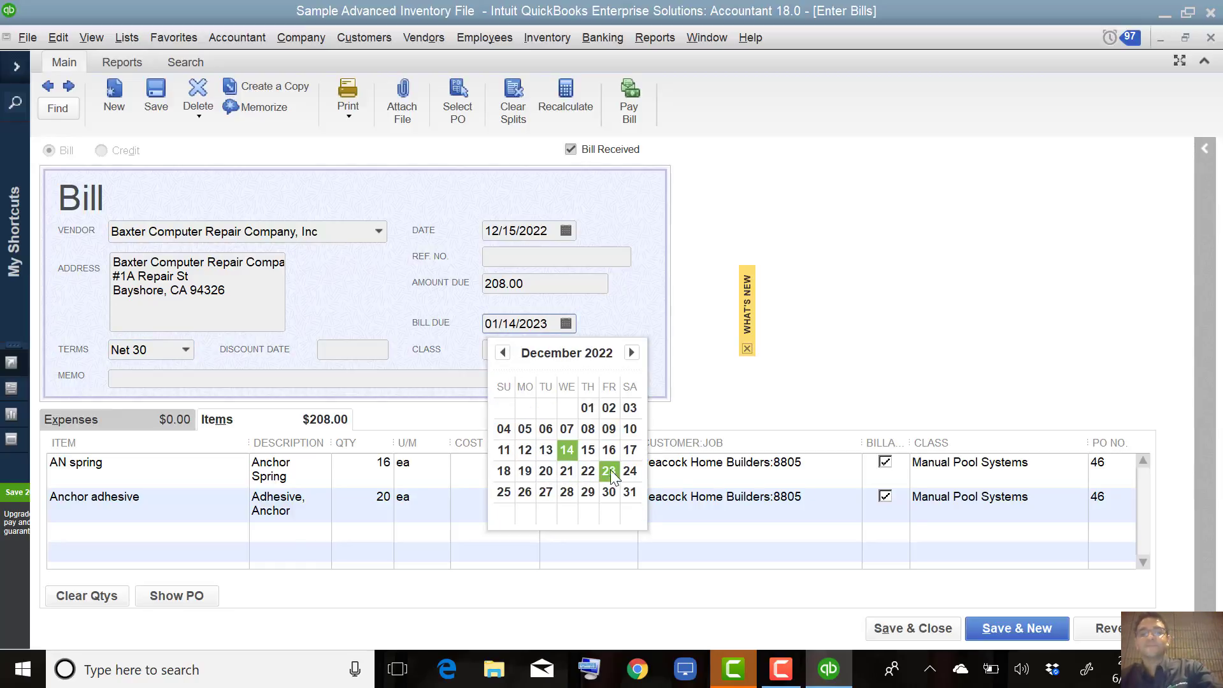
click(609, 493)
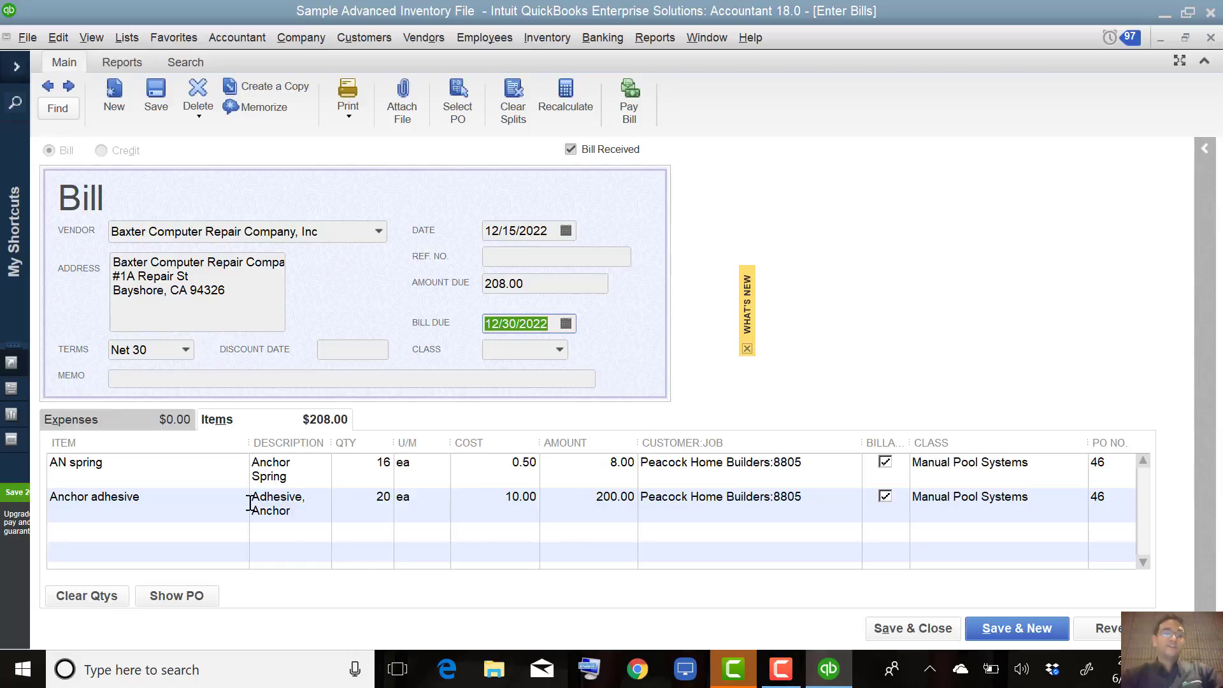
- Enter the memo "Oig bil date 11302022" on the bill to note the original bill date
click(144, 377)
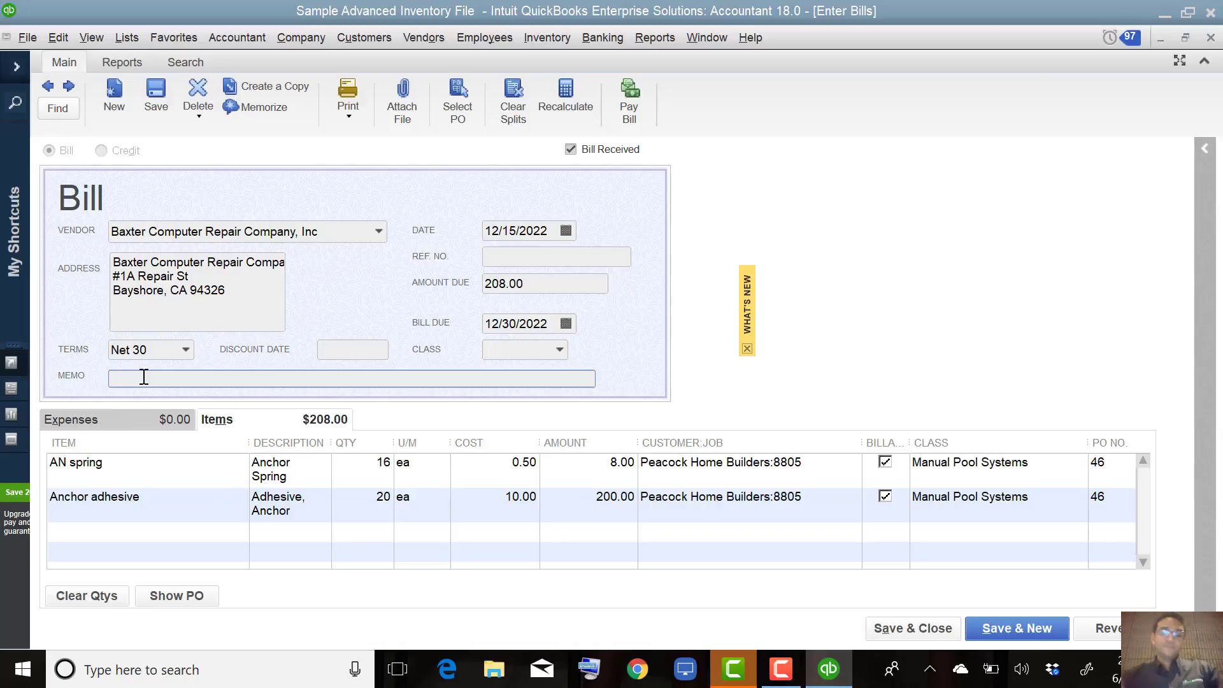
text(/or)
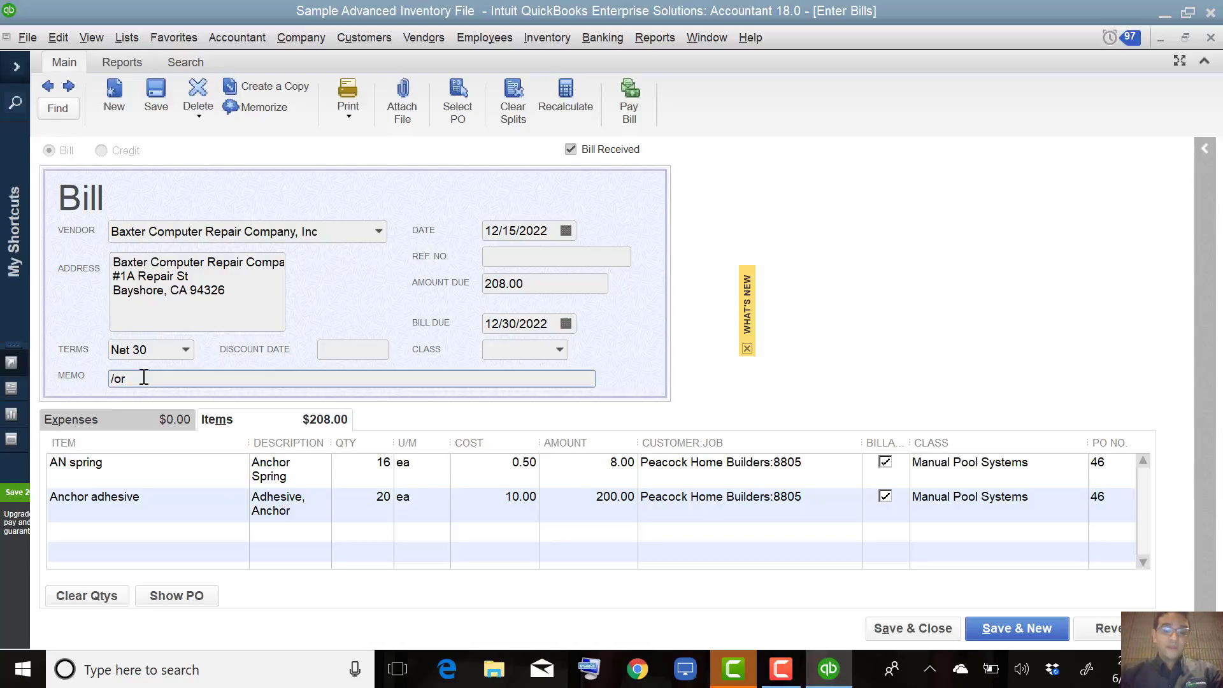
key(BackSpace)
key(BackSpace)
key(BackSpace)
text(Oig )
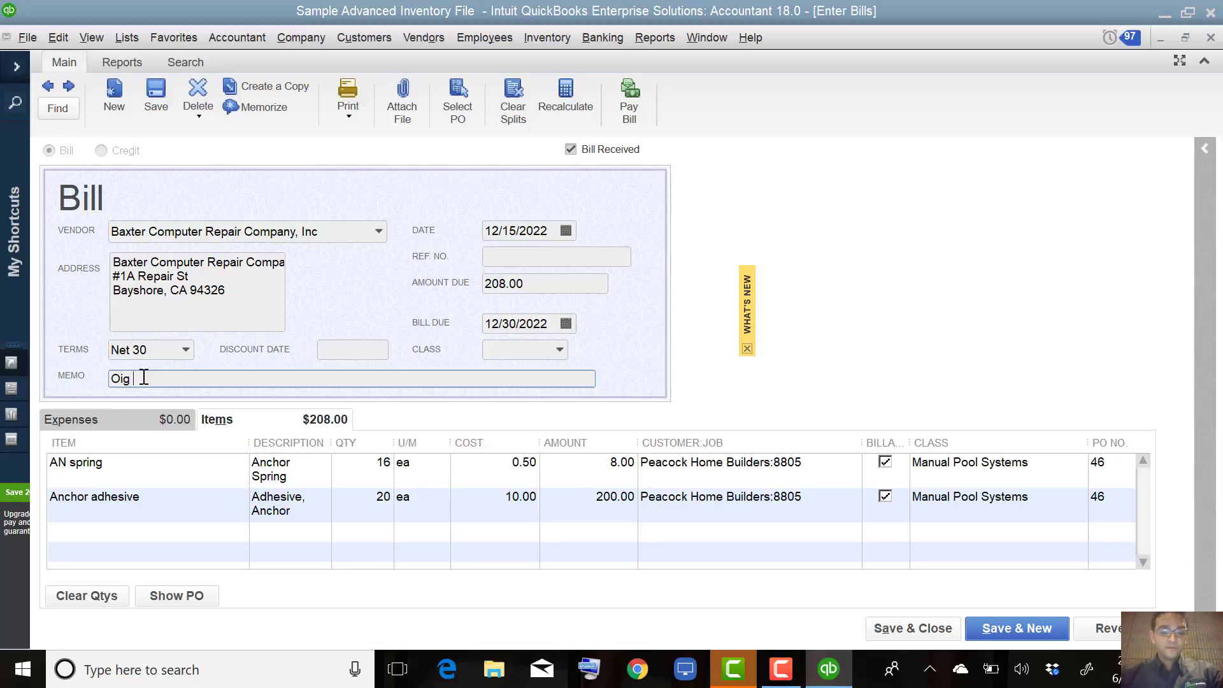
text(bill date)
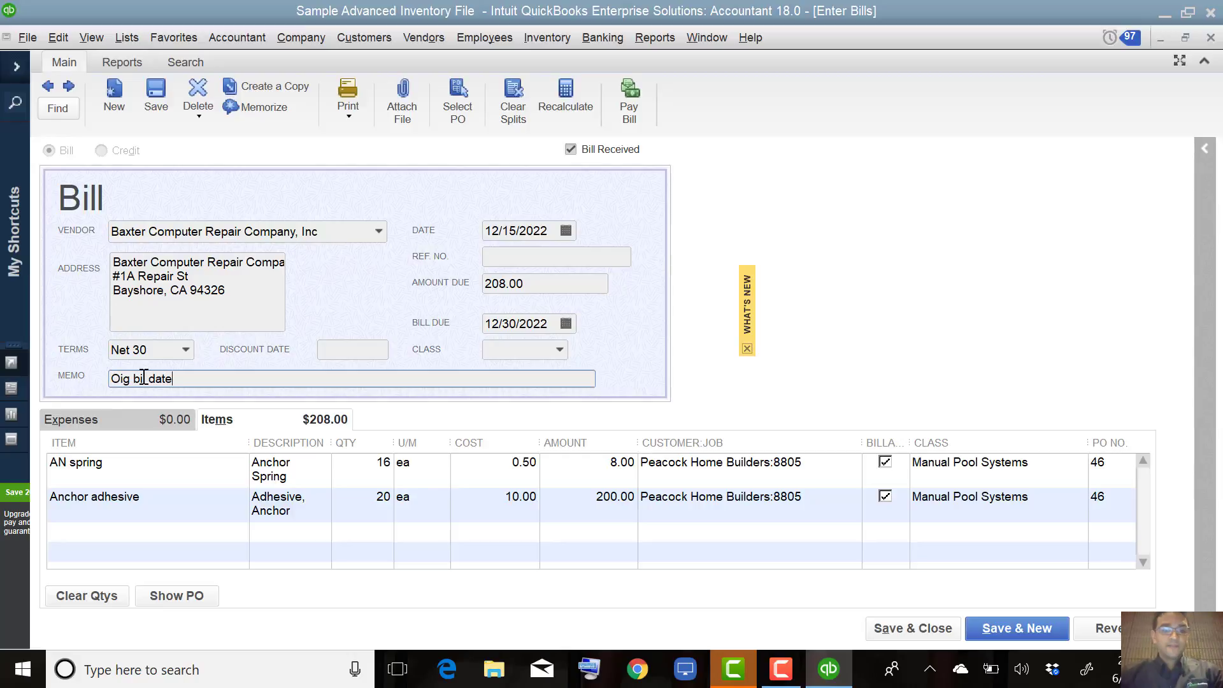
text( 1130302)
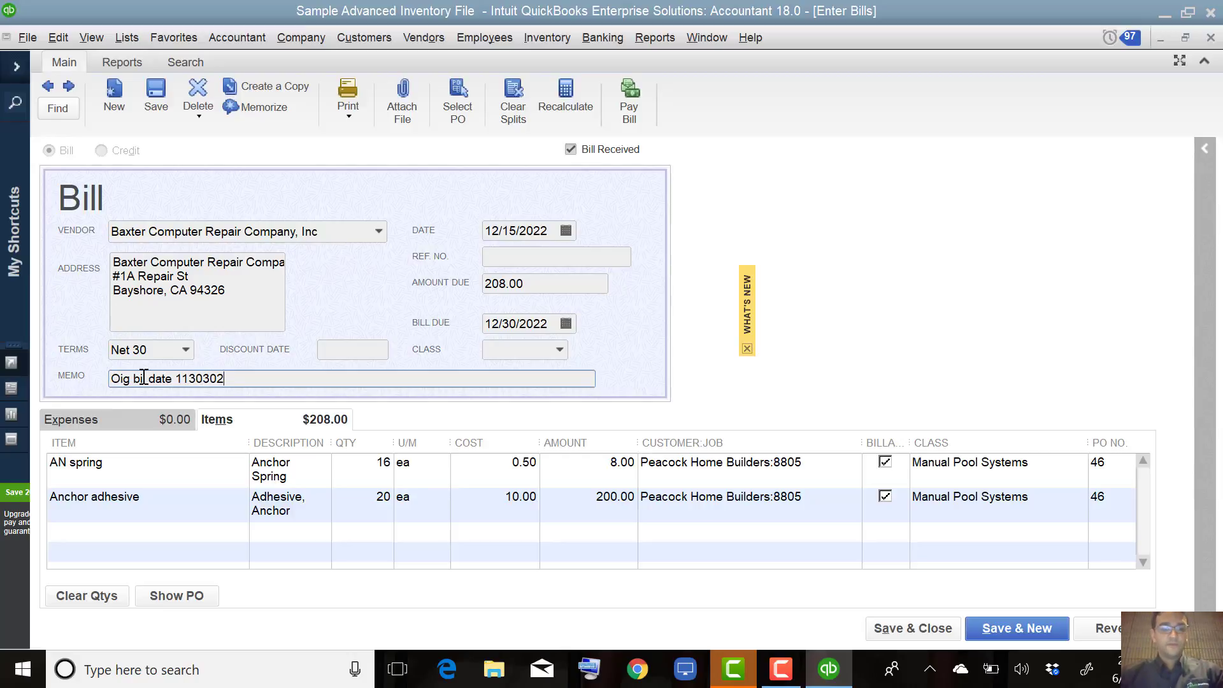
key(BackSpace)
key(BackSpace)
key(BackSpace)
text(2022)
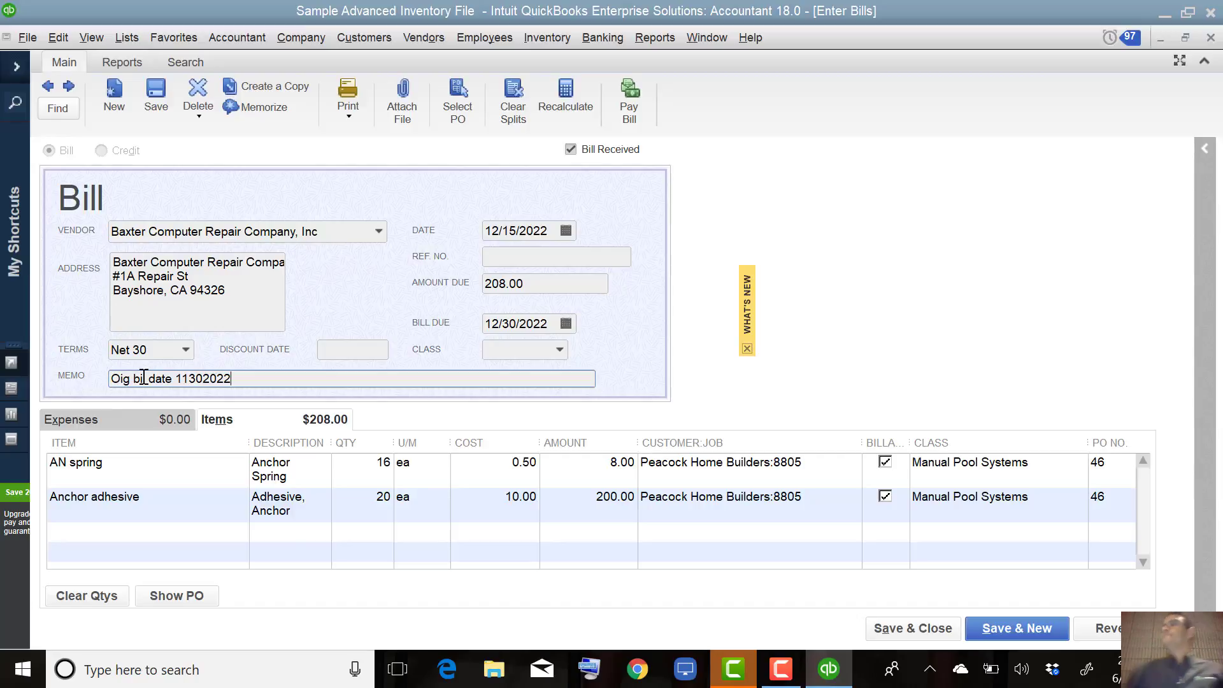
- Enter reference number 45454 and save the bill, making the changed terms permanent for the vendor
click(524, 257)
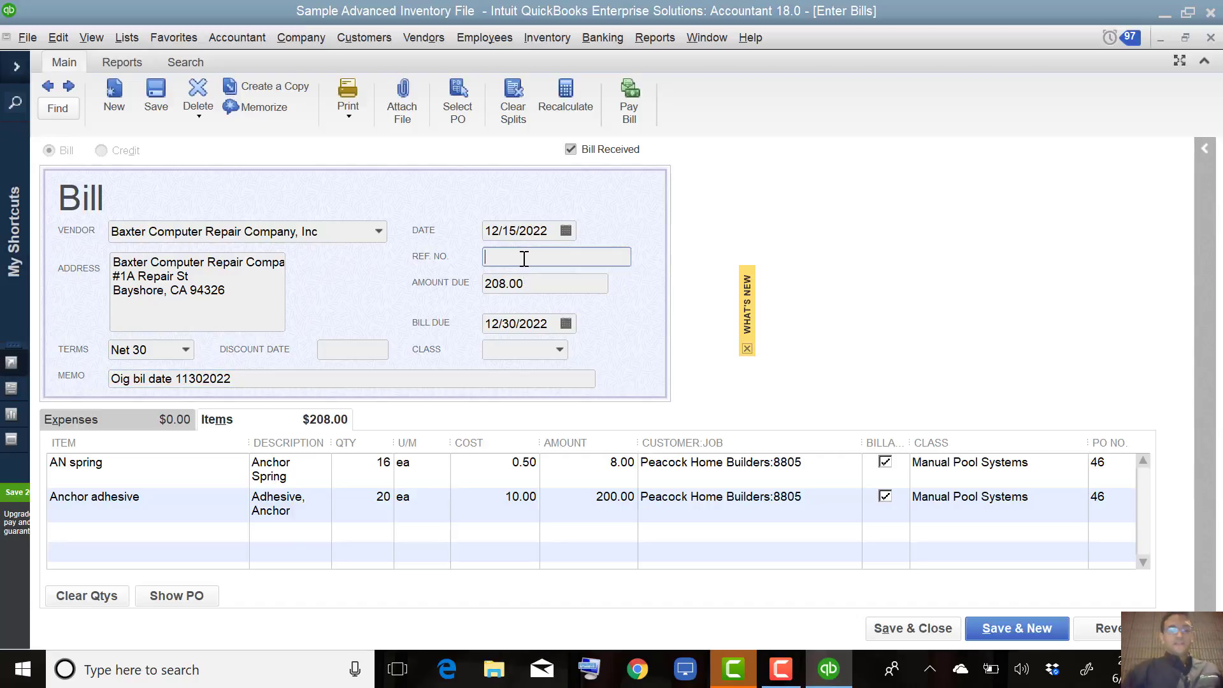
text(45454)
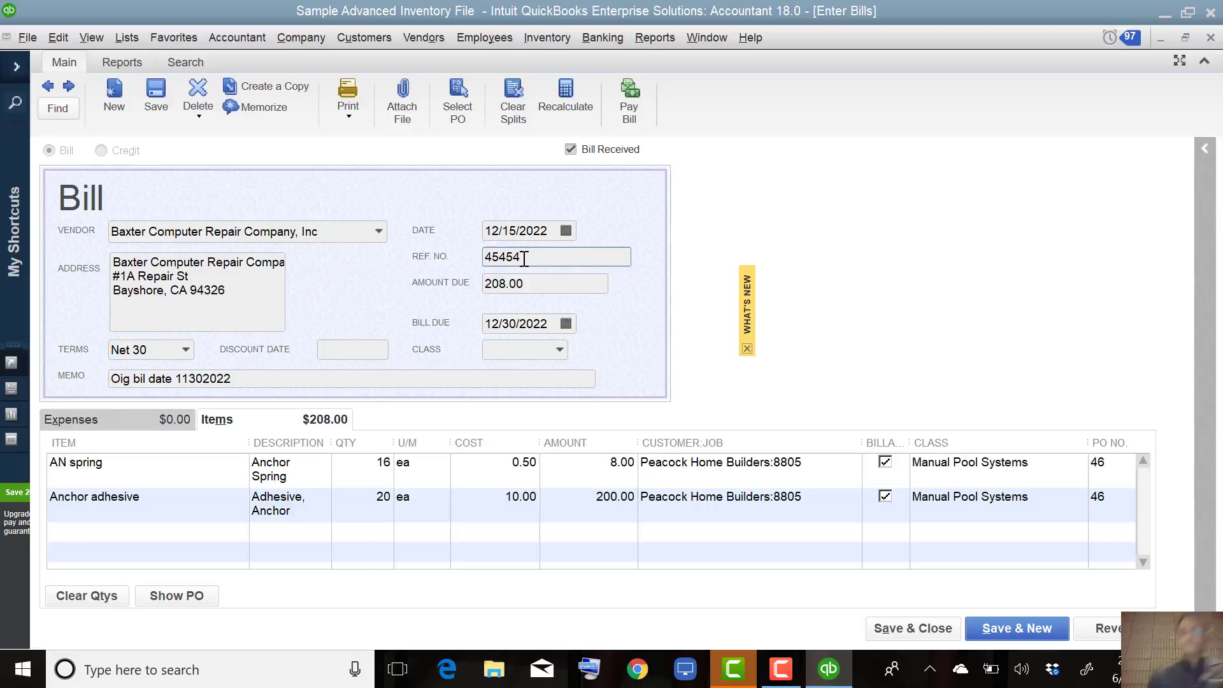
click(153, 90)
click(540, 225)
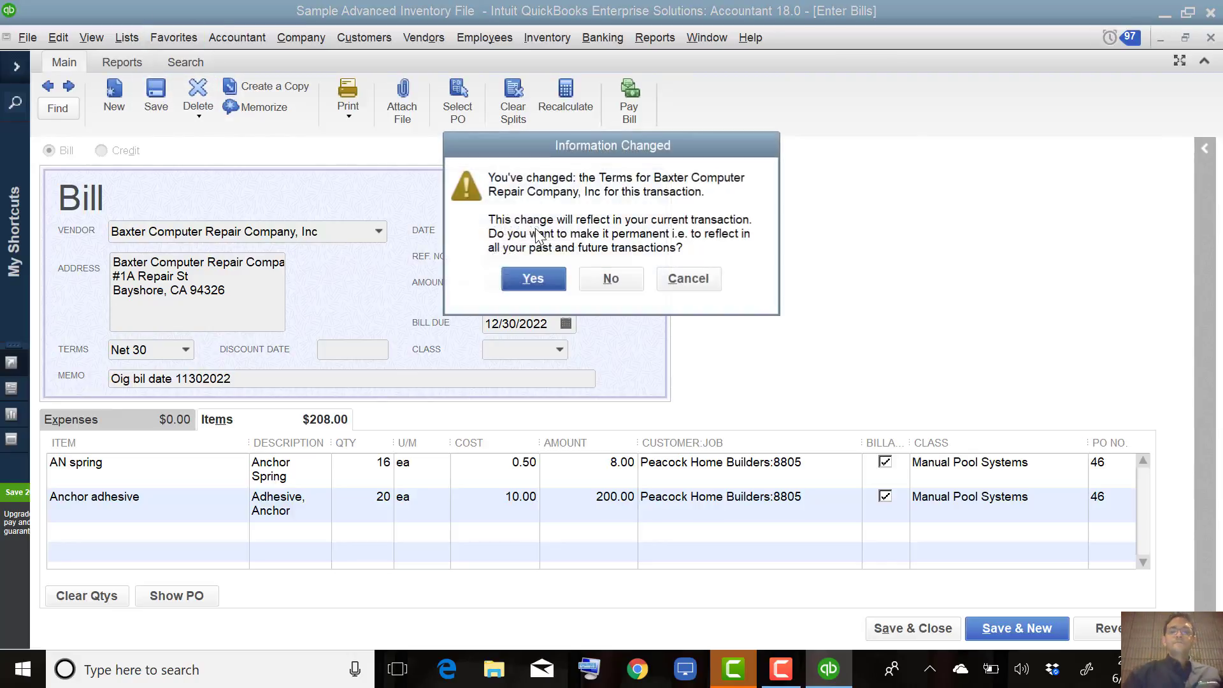
click(547, 274)
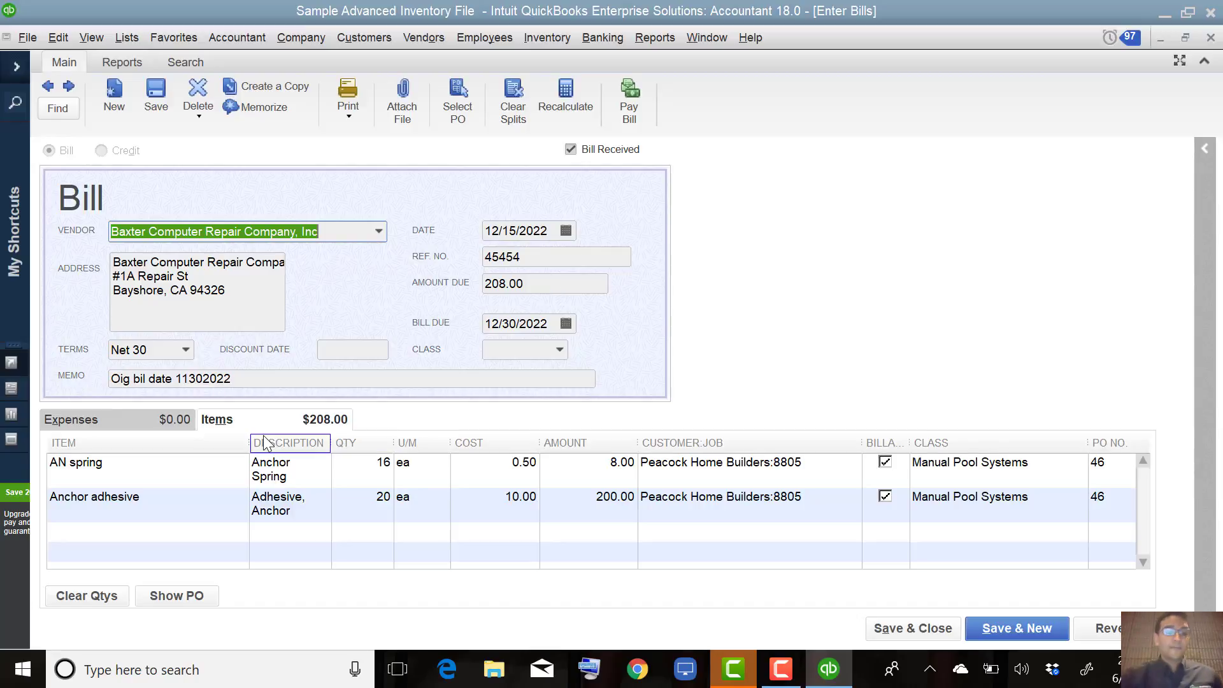
- Add a Freight line with a cost of 100 to the bill's items, without updating the item record's cost
click(170, 534)
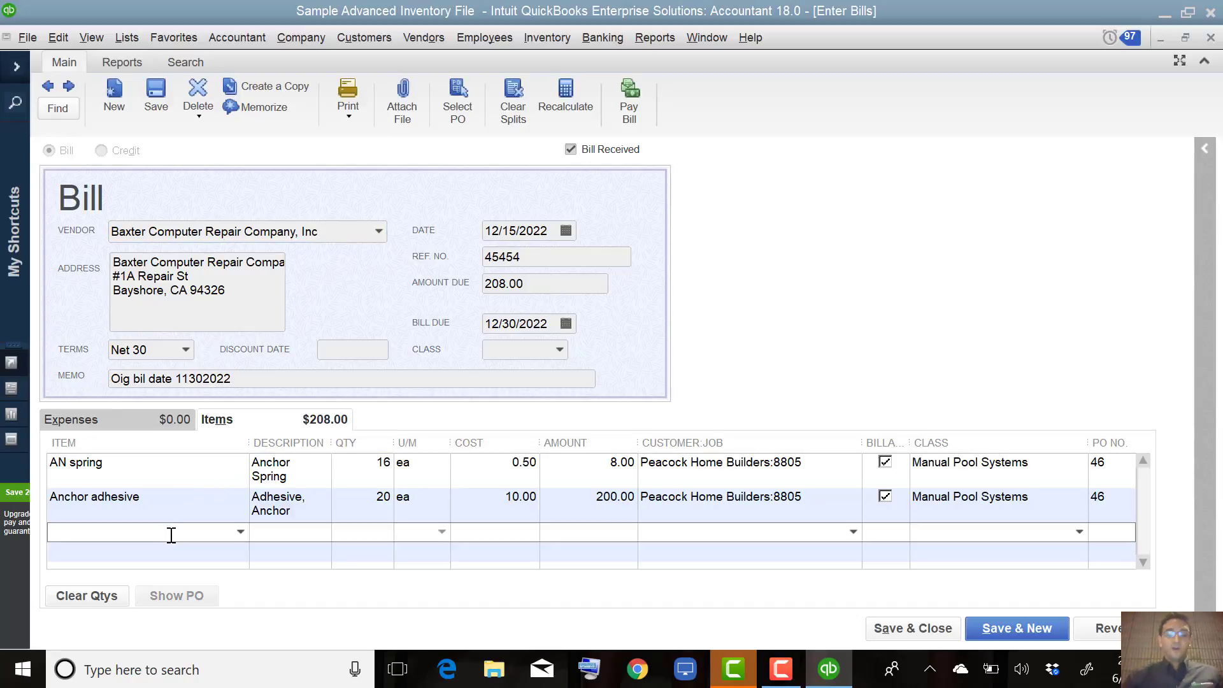
text(sh)
key(BackSpace)
key(BackSpace)
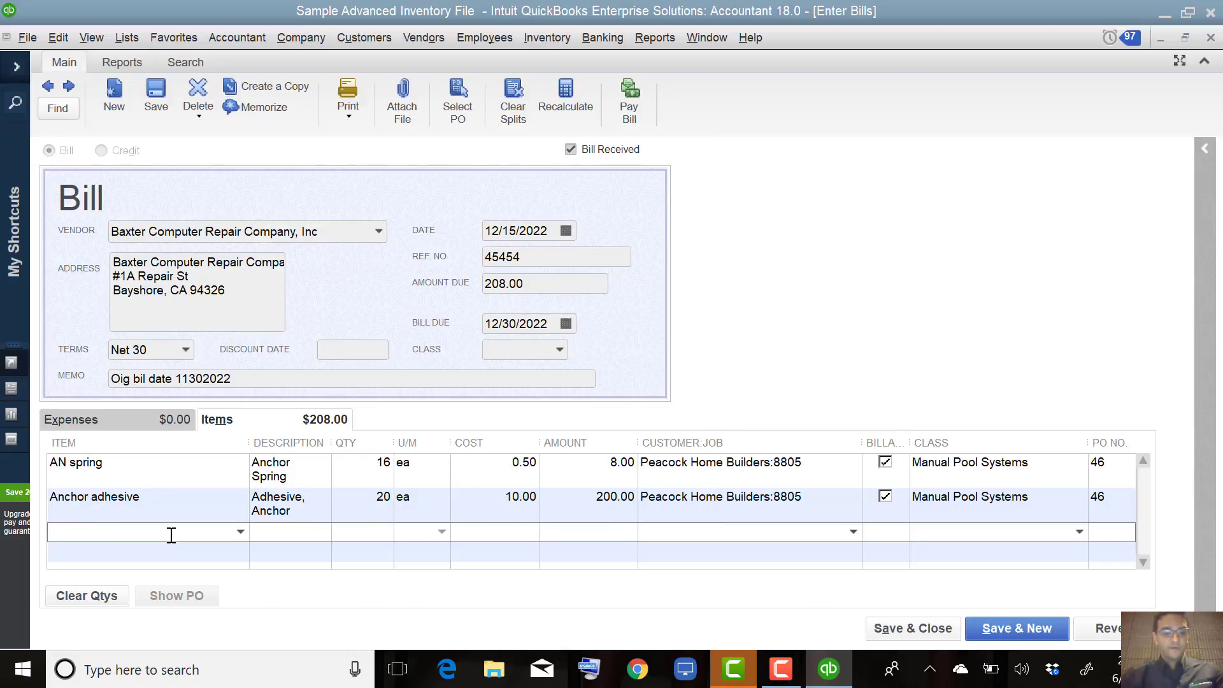
text(Fre)
key(Tab)
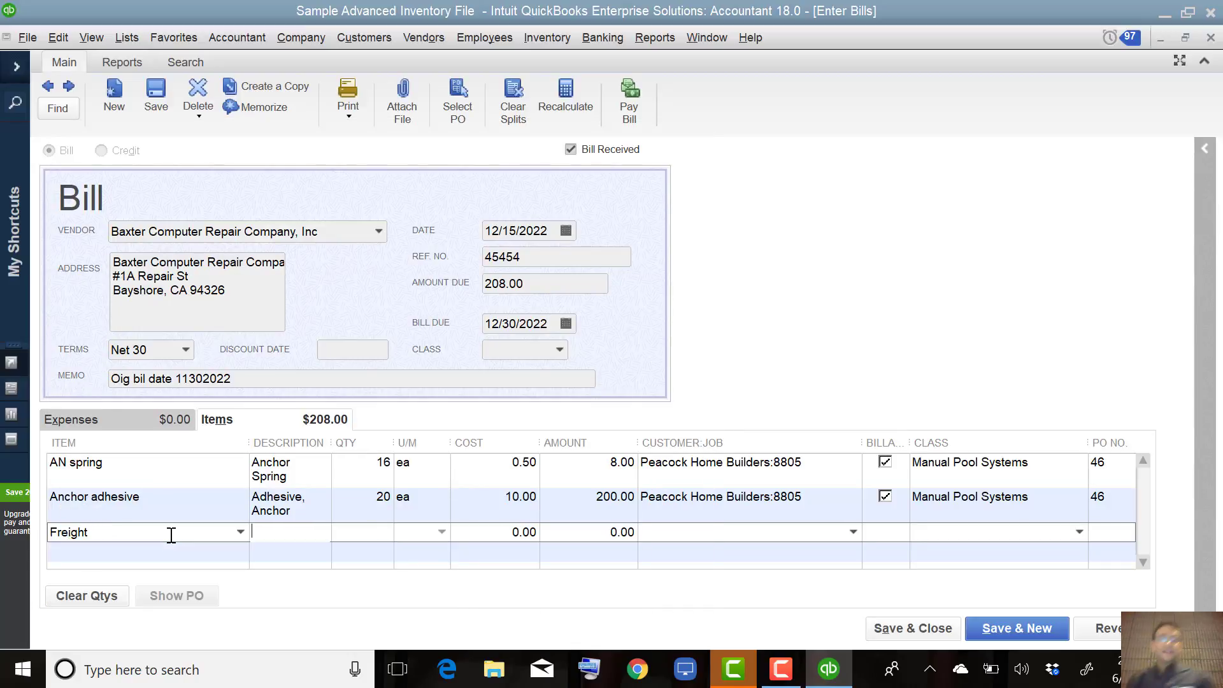
key(Tab)
key(Tab)
key(Tab)
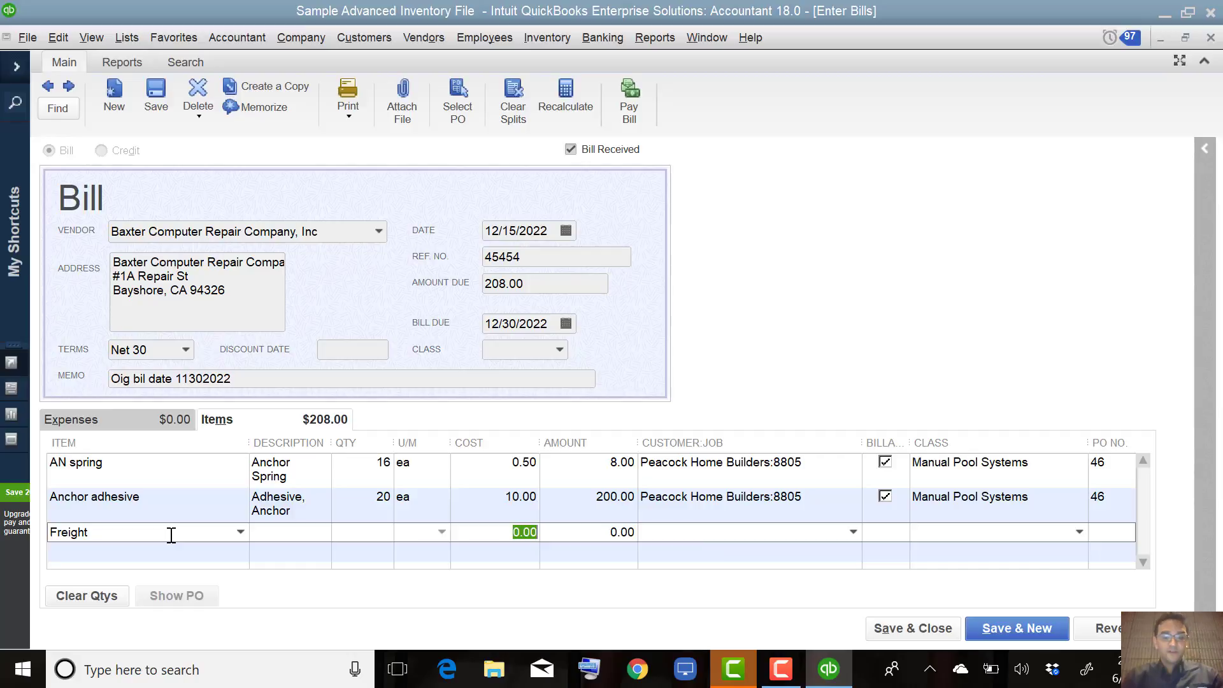
text(100)
key(Tab)
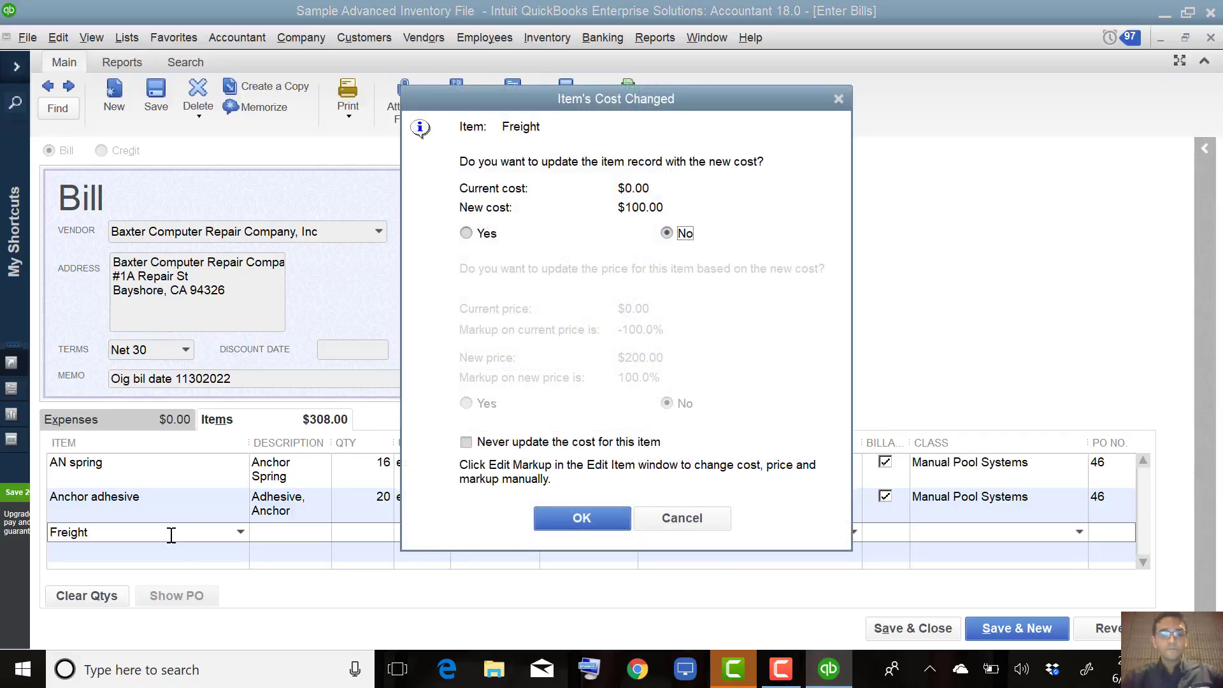
click(565, 517)
- Set the bill's amount due to 308.00 and save it, accepting the change to the linked transaction
click(515, 281)
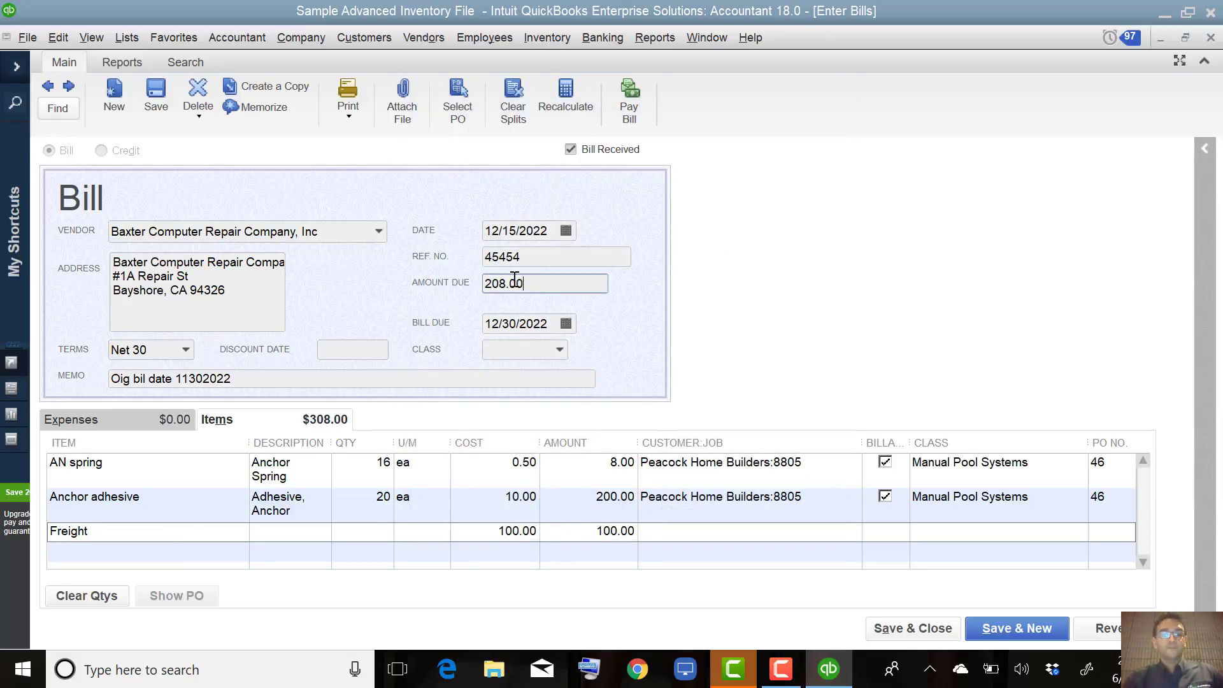
click(495, 285)
key(BackSpace)
text(3)
key(Tab)
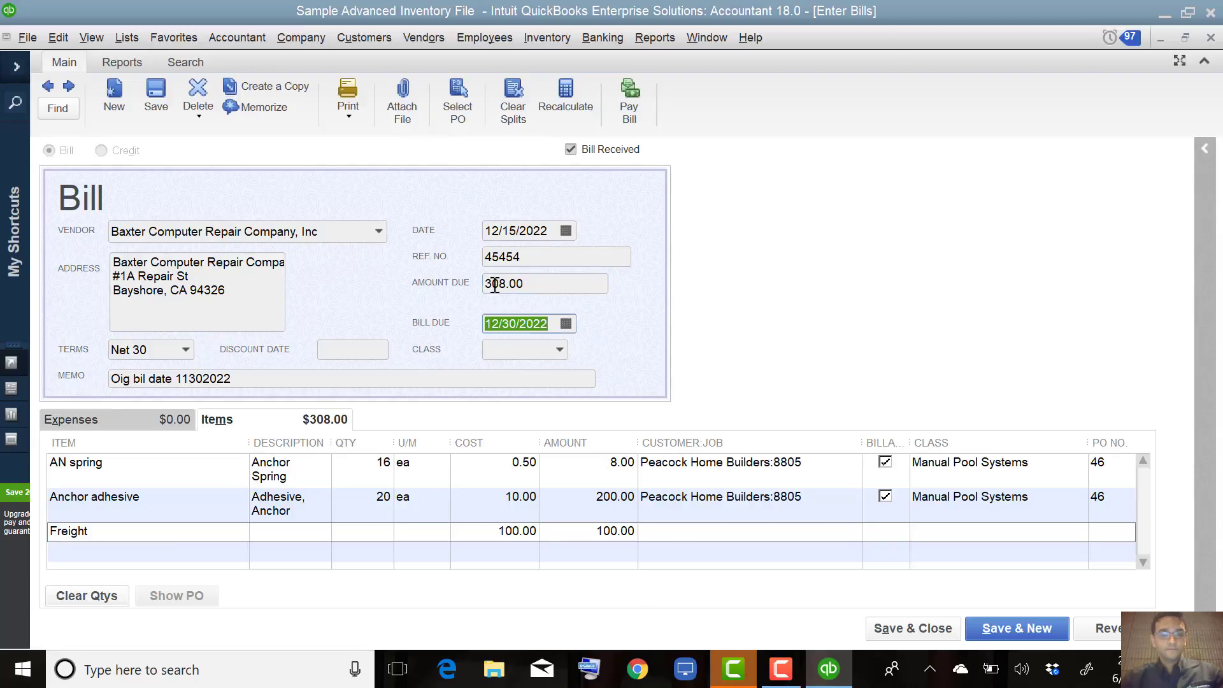
double_click(695, 503)
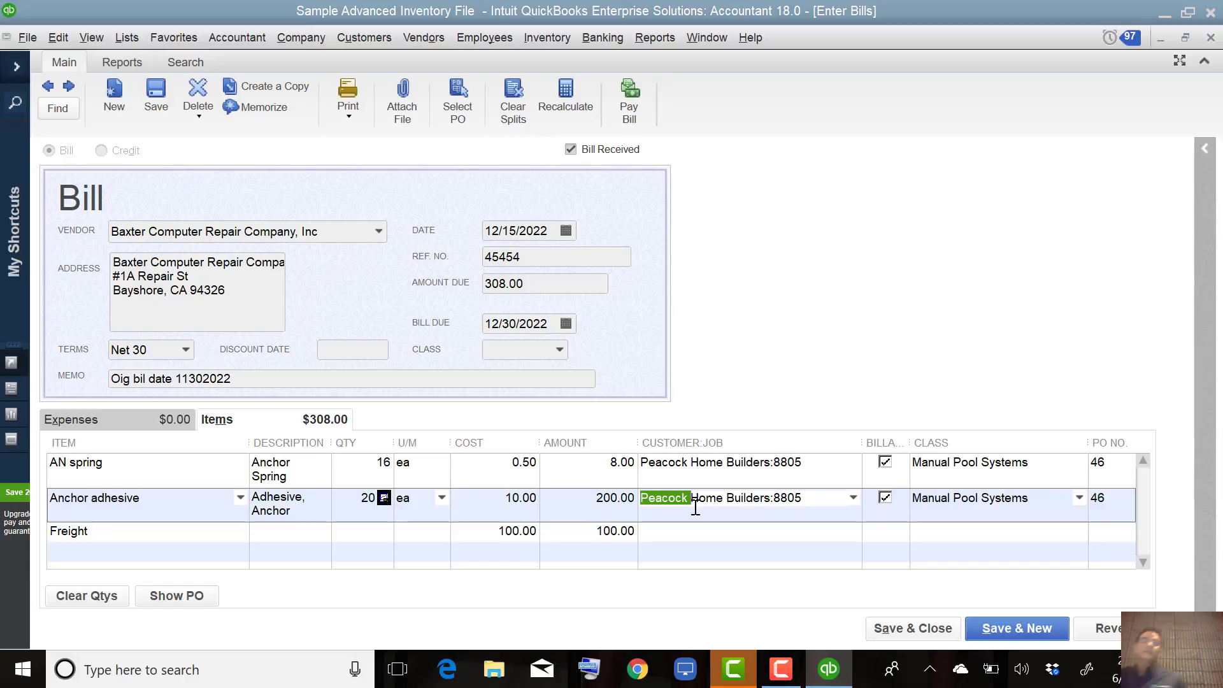
click(158, 90)
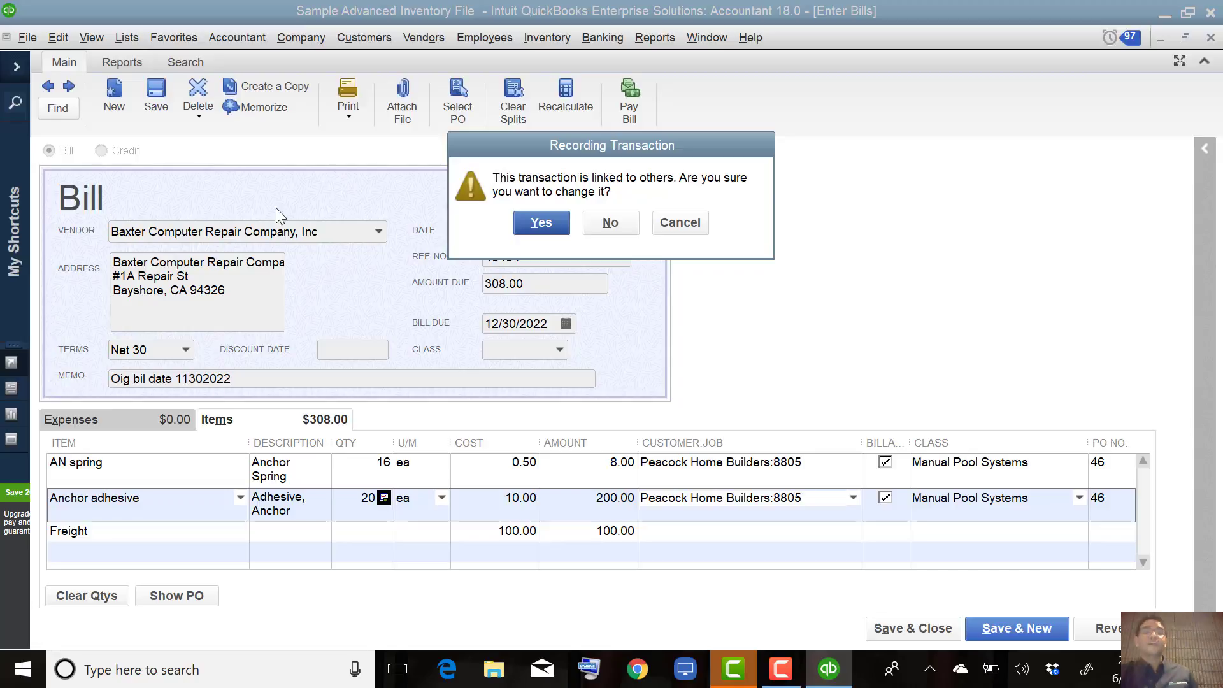
click(540, 228)
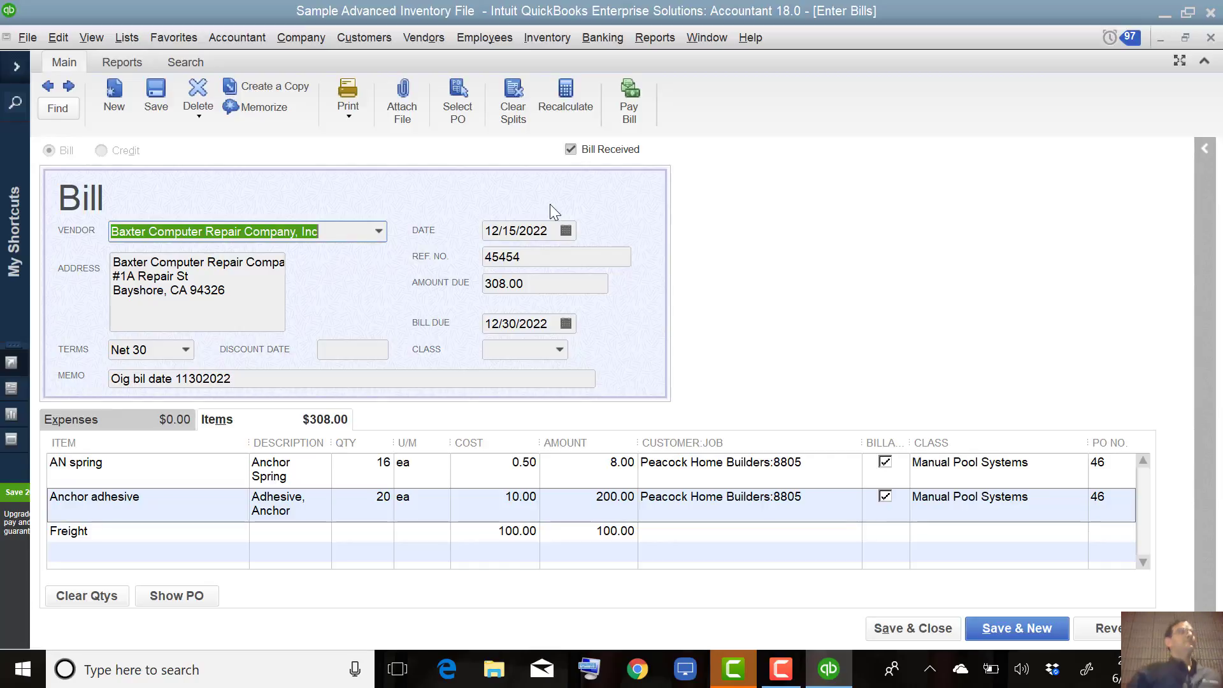
- Switch to Chrome, close the extra Google tab, and open the web page hectorgarcia.com/snh/
click(637, 670)
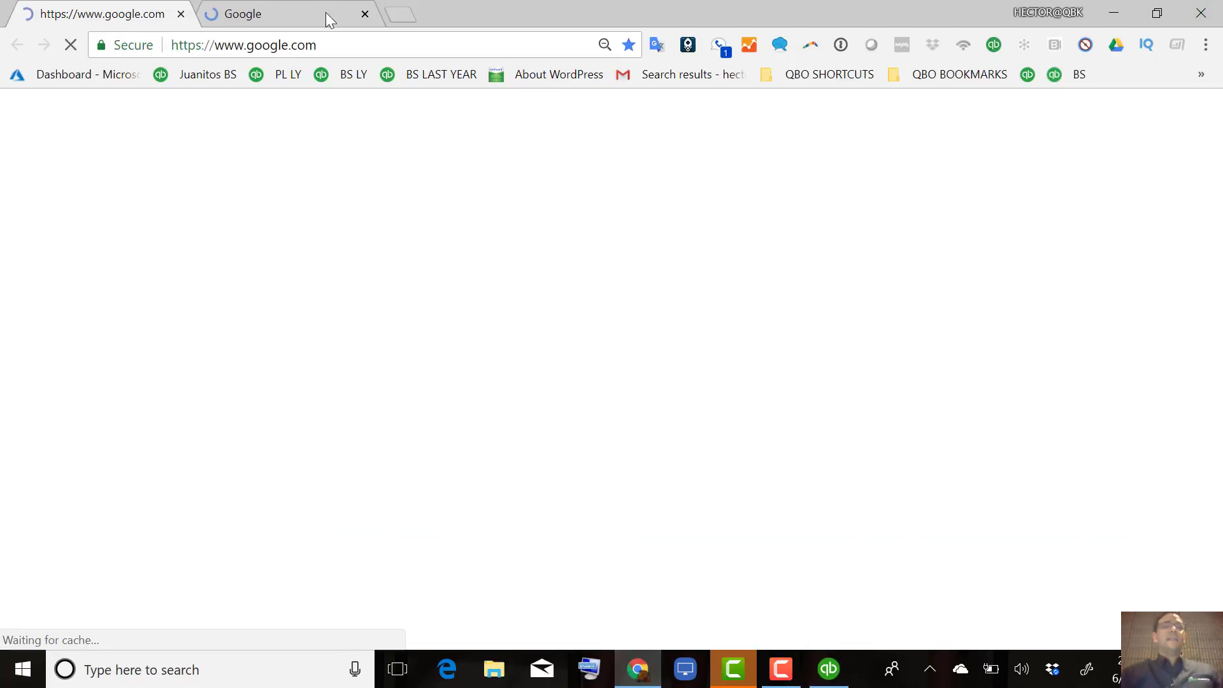
click(364, 14)
click(350, 40)
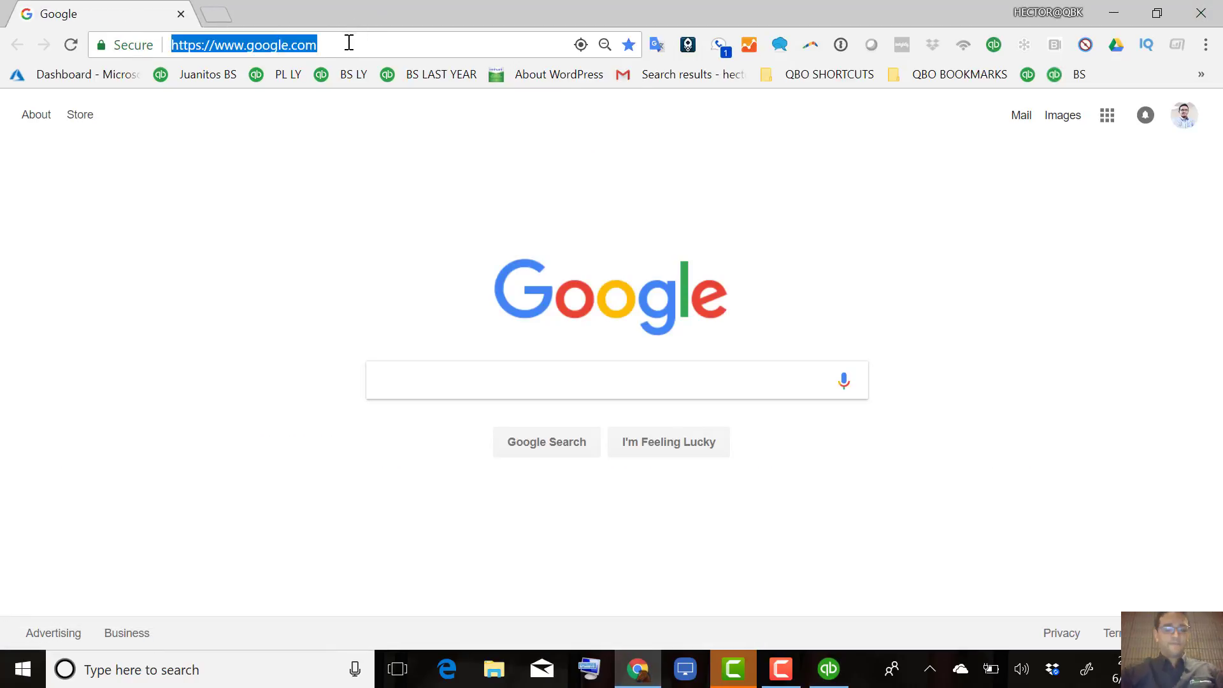
text(hectorgarcia.com/snh/)
key(Return)
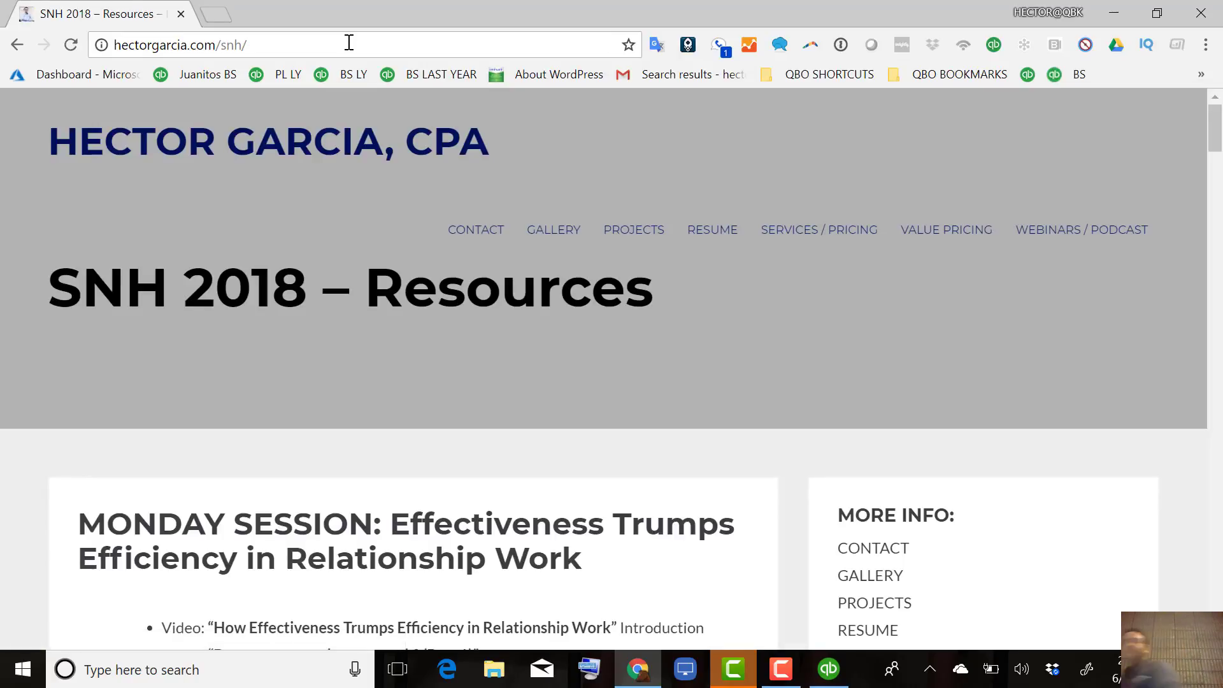
click(350, 42)
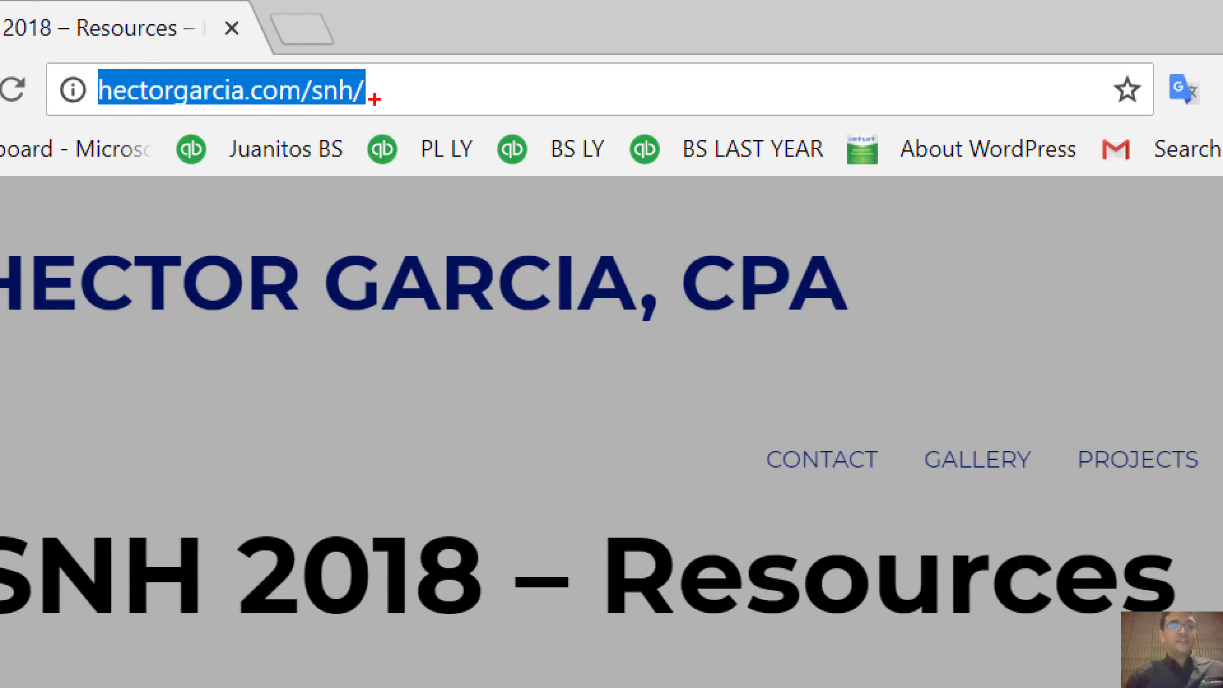
mouse_move(374, 99)
mouse_down()
mouse_move(316, 64)
mouse_move(76, 114)
mouse_move(462, 66)
mouse_move(348, 80)
mouse_up()
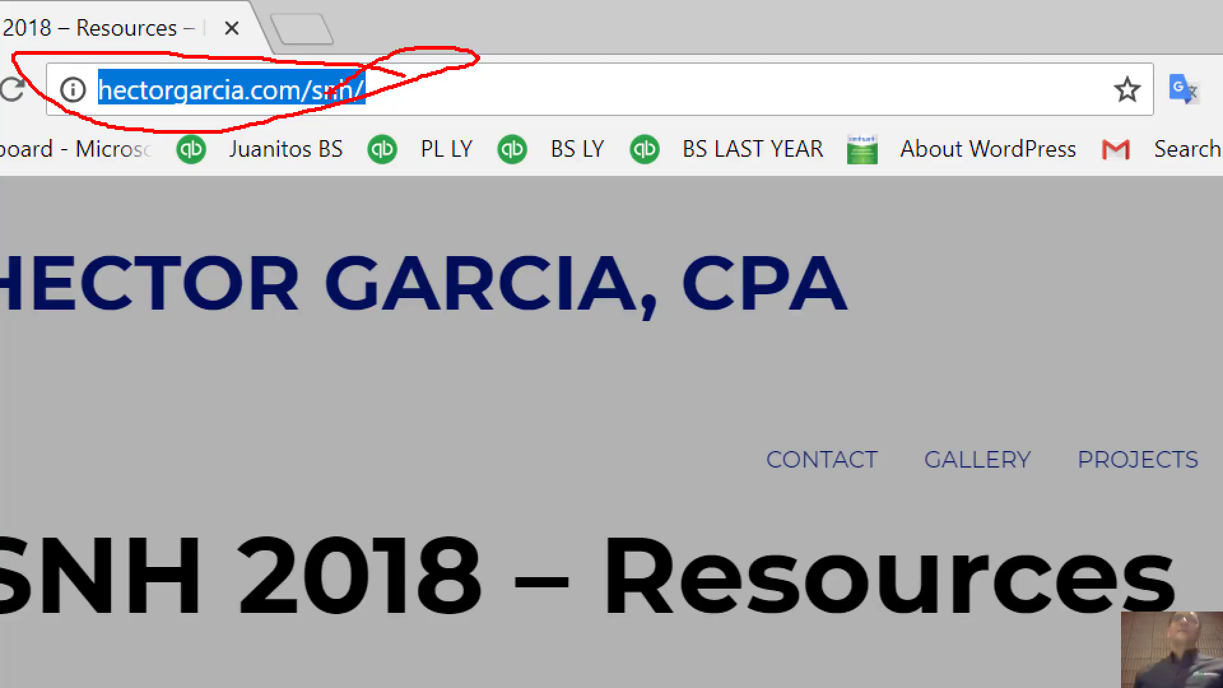
key(Escape)
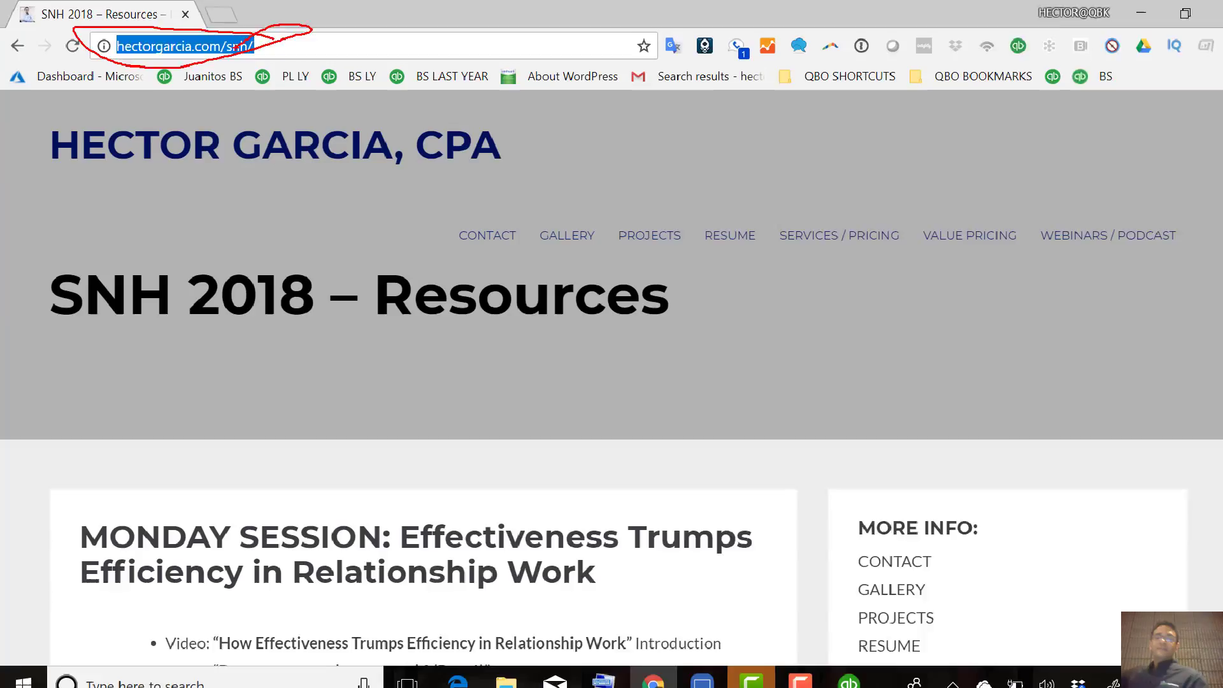
- Find the Wednesday Advanced Inventory session on the resources page and open its Landed Cost video
scroll(403, 423, down, 20)
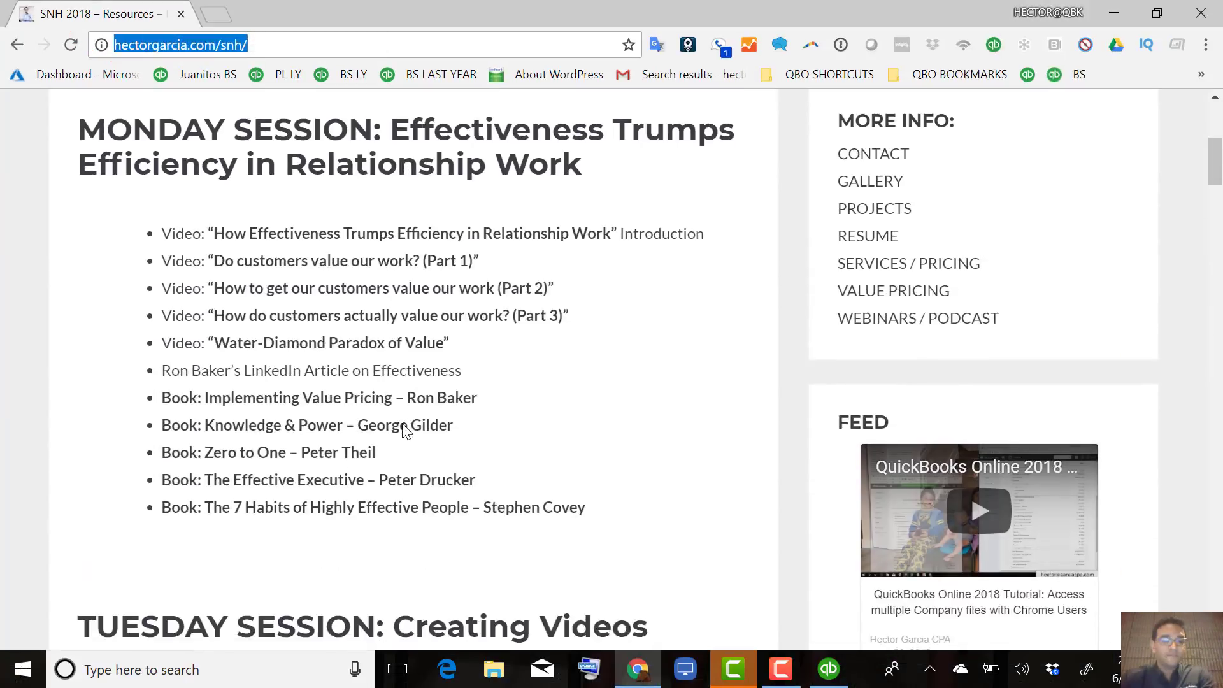
scroll(403, 423, down, 20)
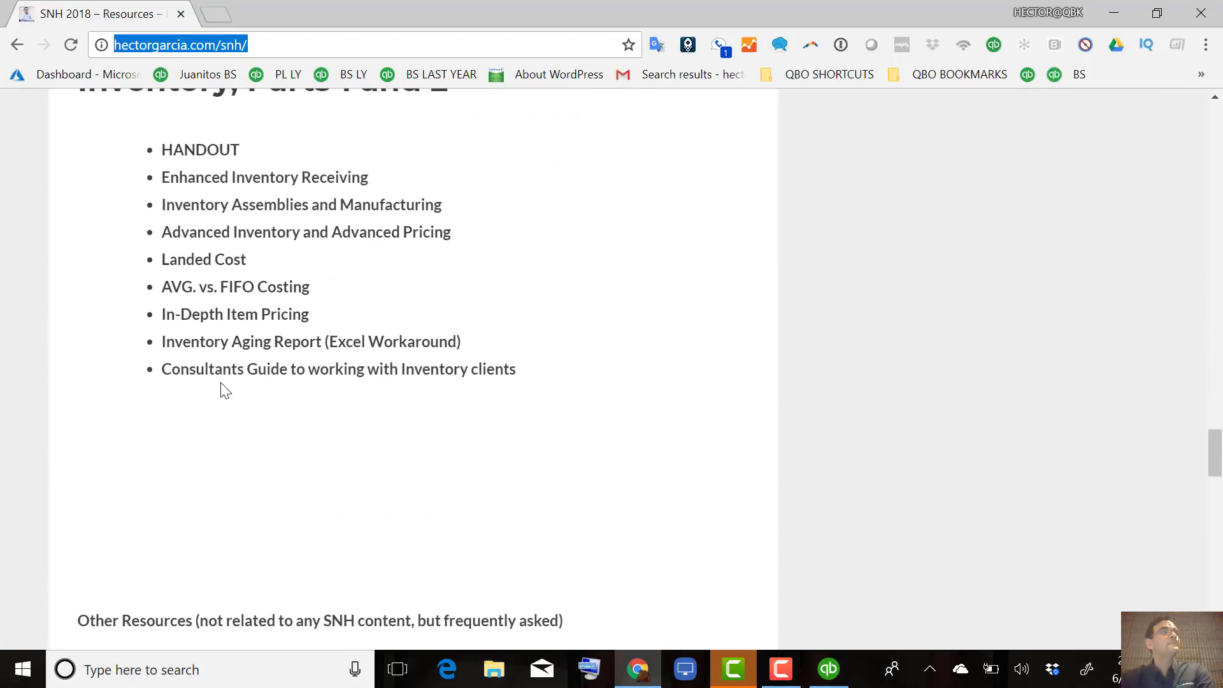
scroll(221, 389, up, 1)
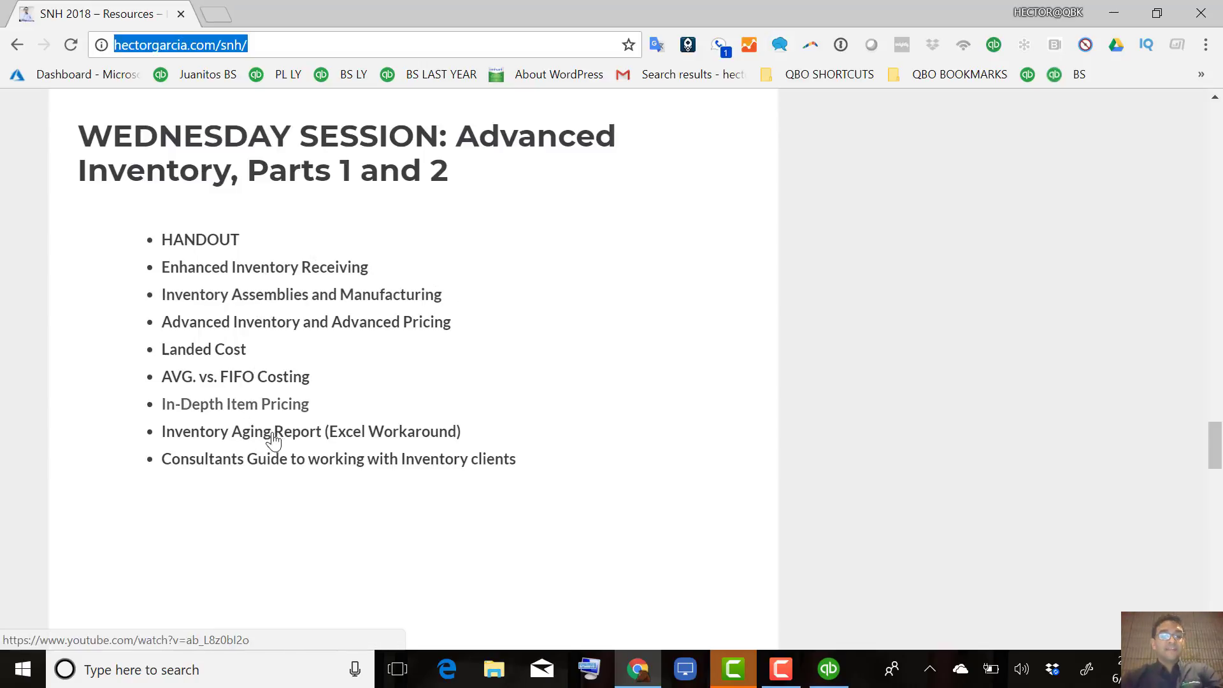
click(219, 352)
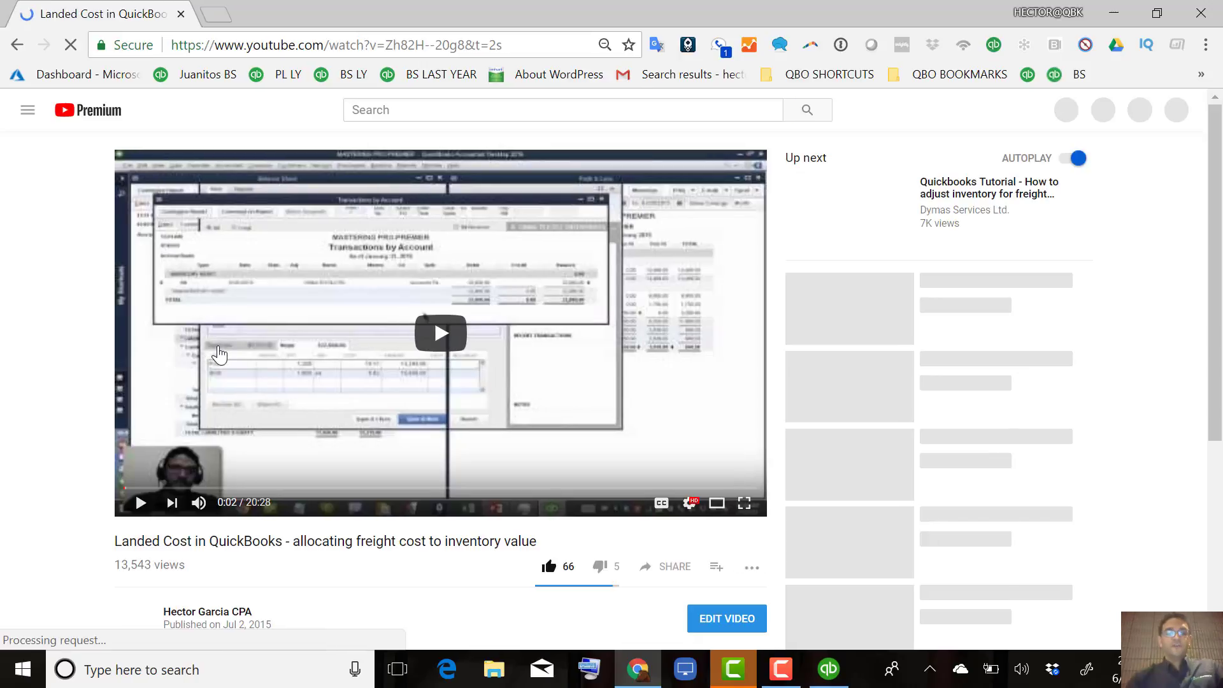
- Skim the Landed Cost video up to about 12:25, where the purchase order gives way to a bill, and pause it
click(282, 489)
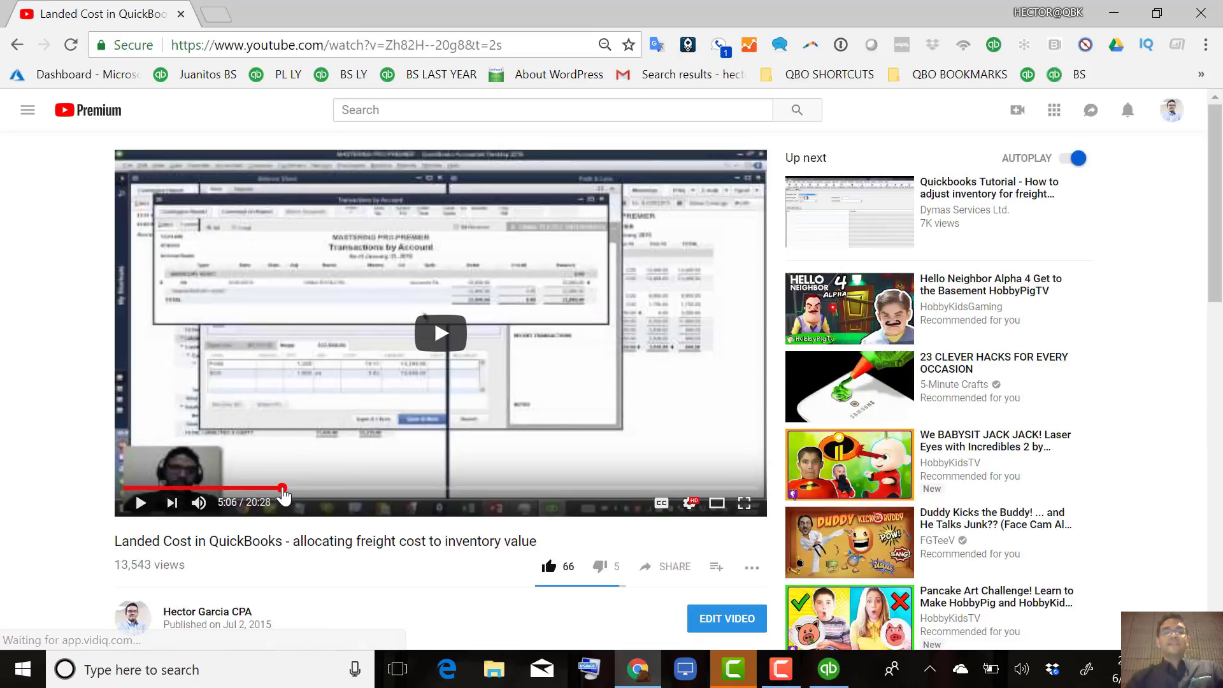
click(361, 489)
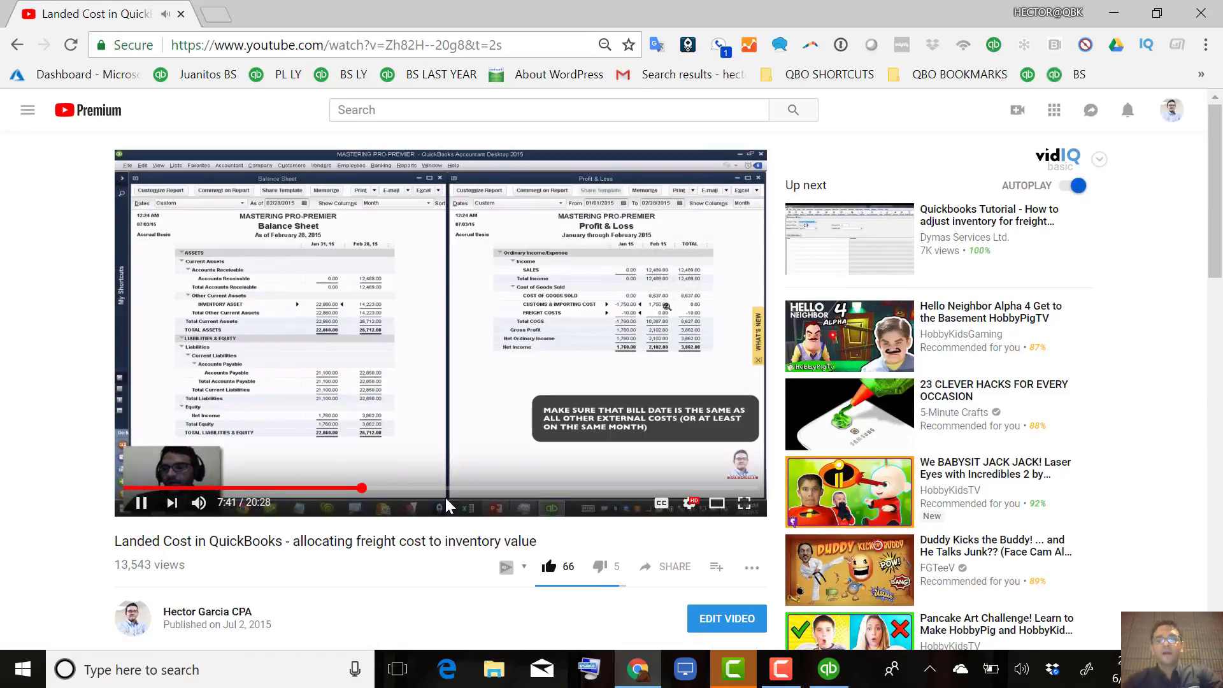
click(453, 489)
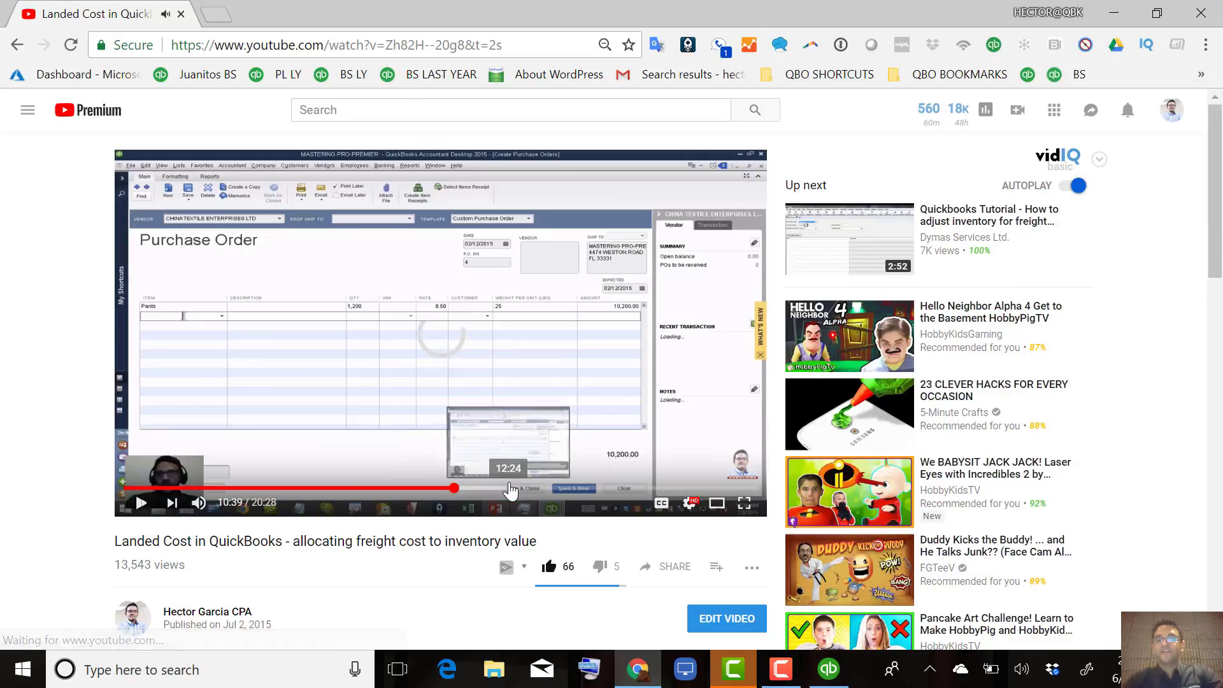
click(509, 489)
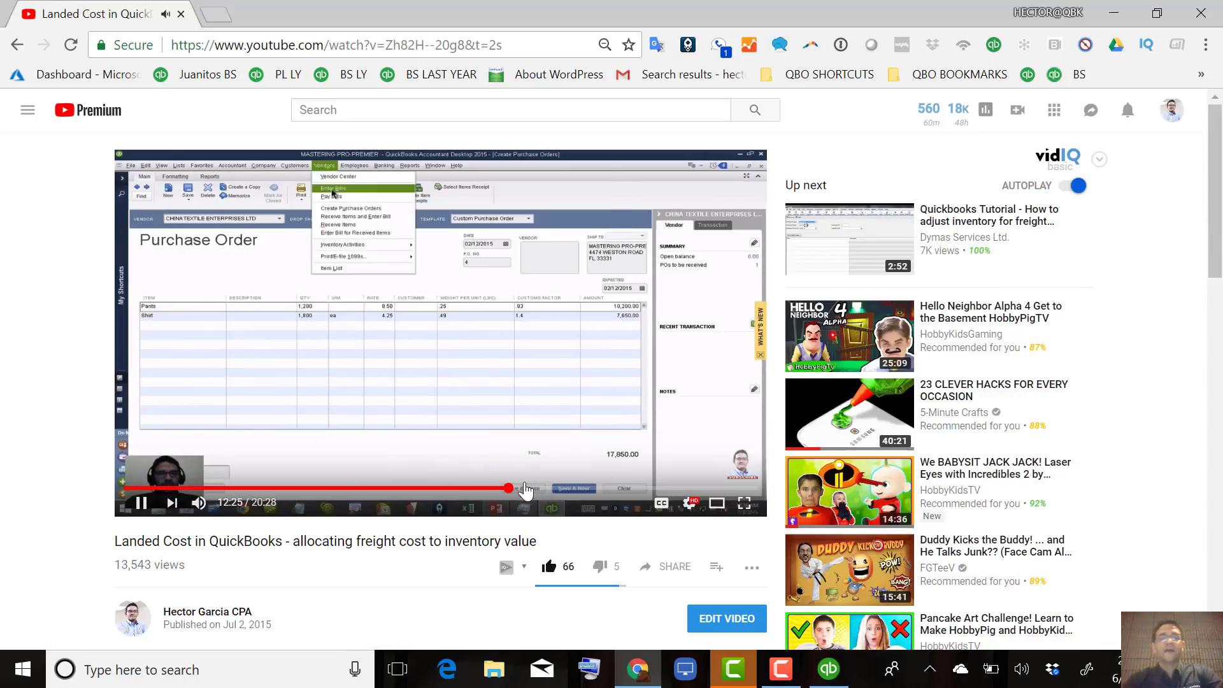
click(141, 503)
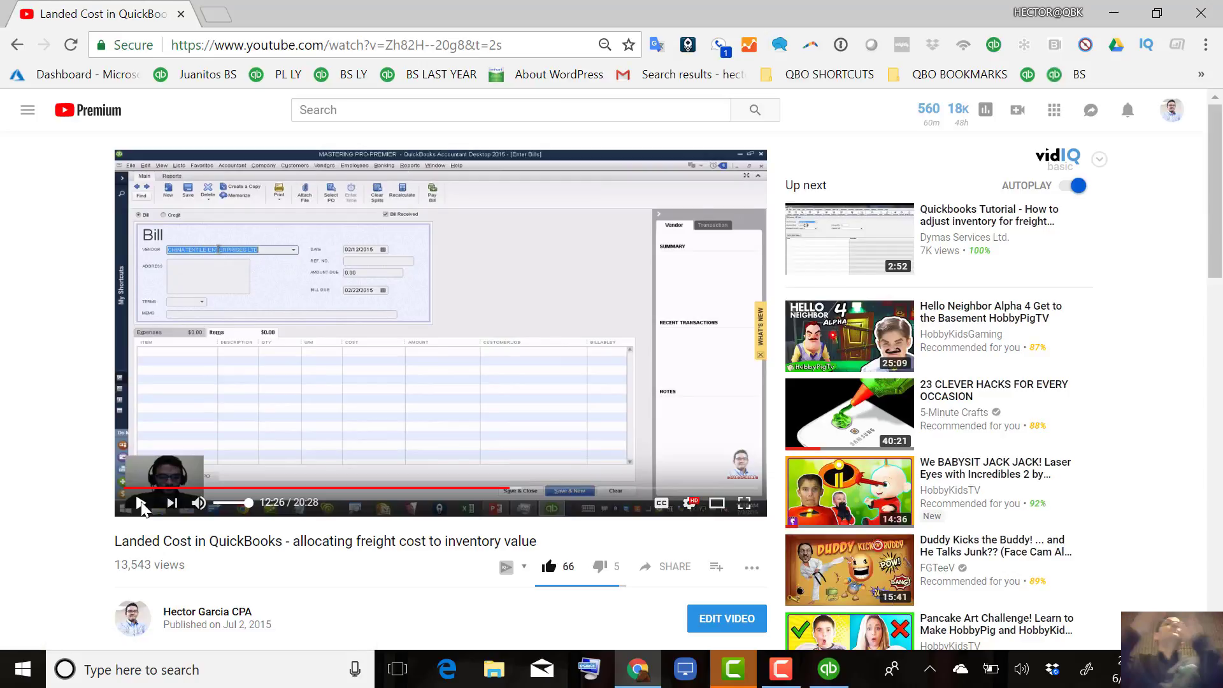
- Switch back to QuickBooks and review the columns available for the bill's item lines, leaving the column layout as is
click(1114, 13)
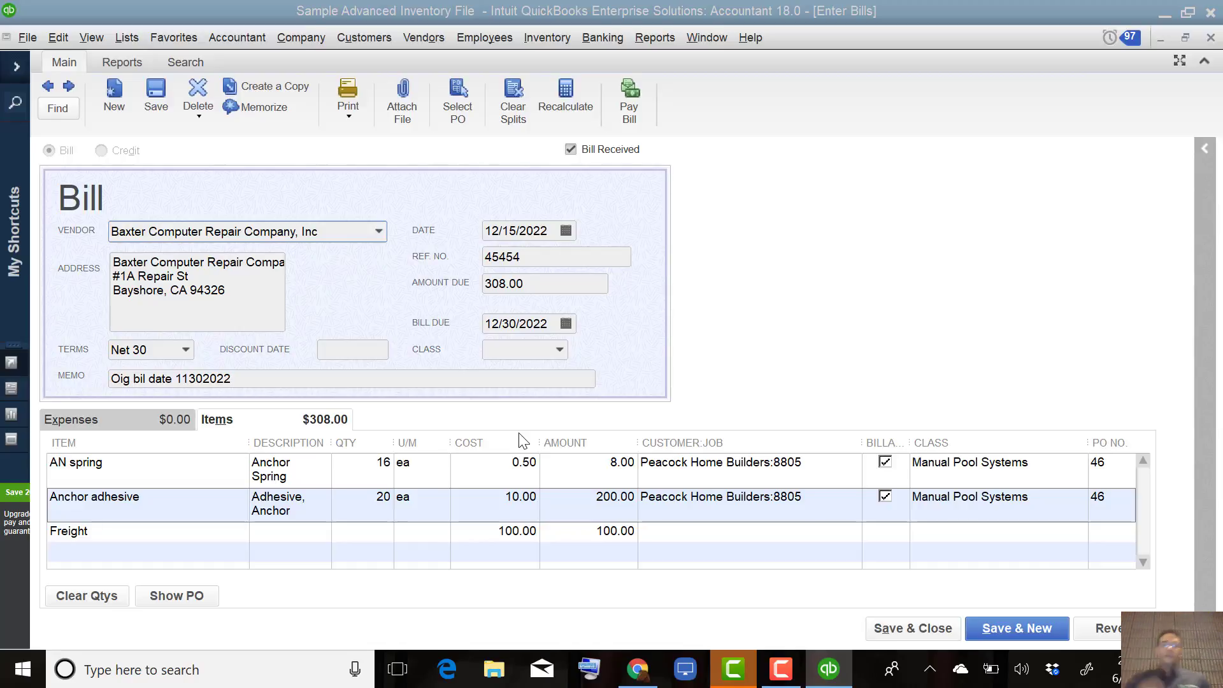
right_click(717, 480)
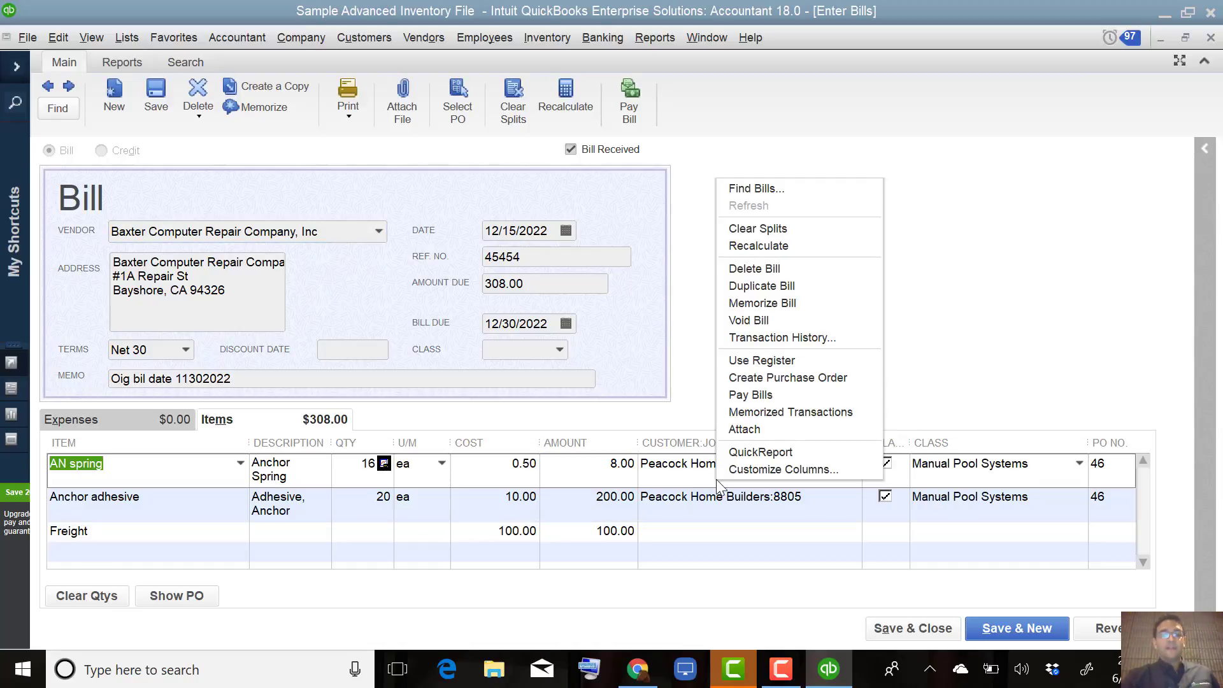
click(726, 469)
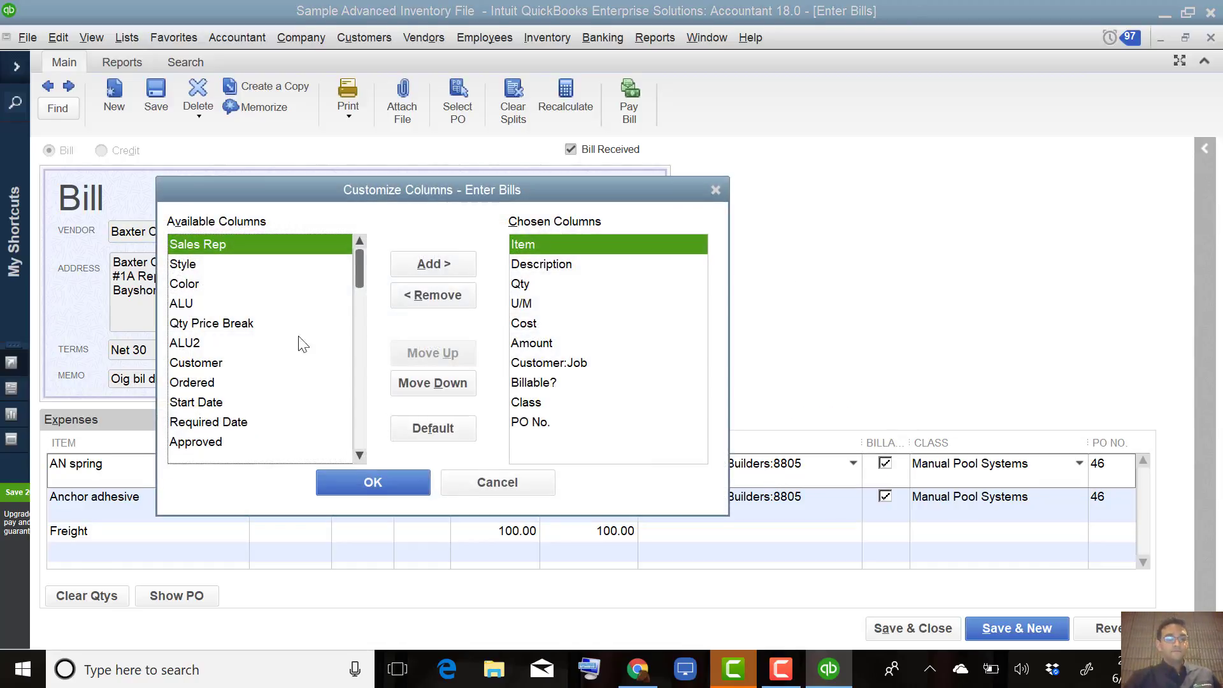
click(525, 478)
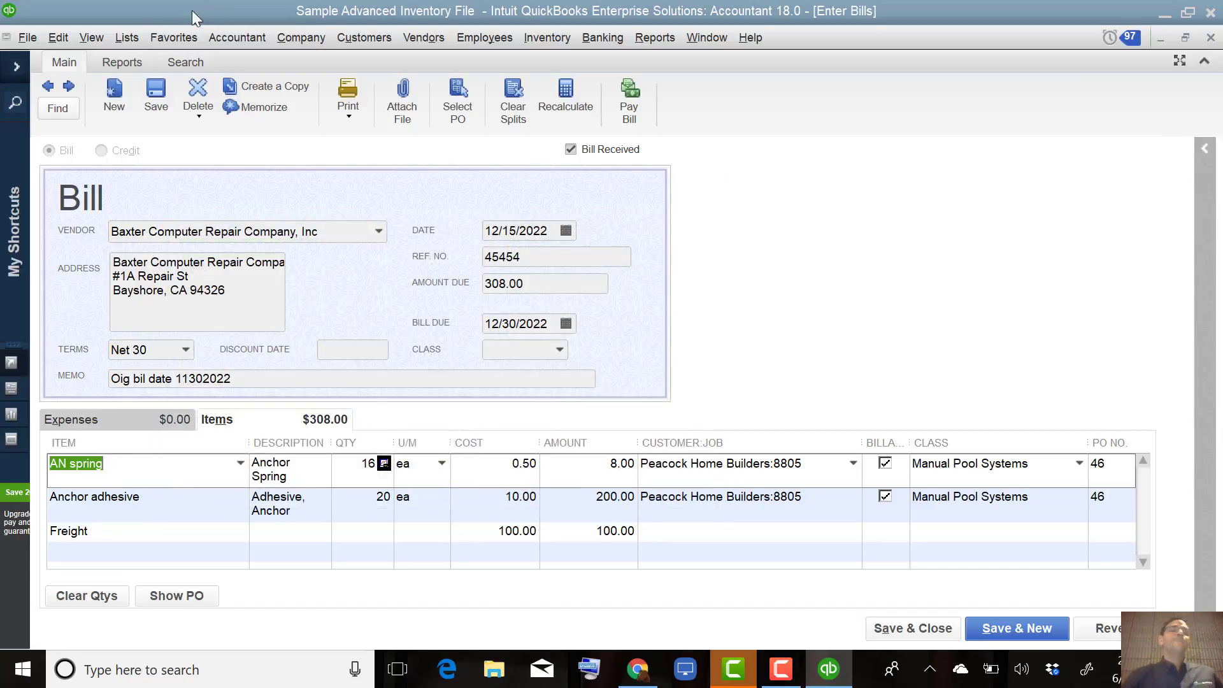
- Open the Upfront Deposit item from the item list and bring up the custom field definitions for items
click(127, 39)
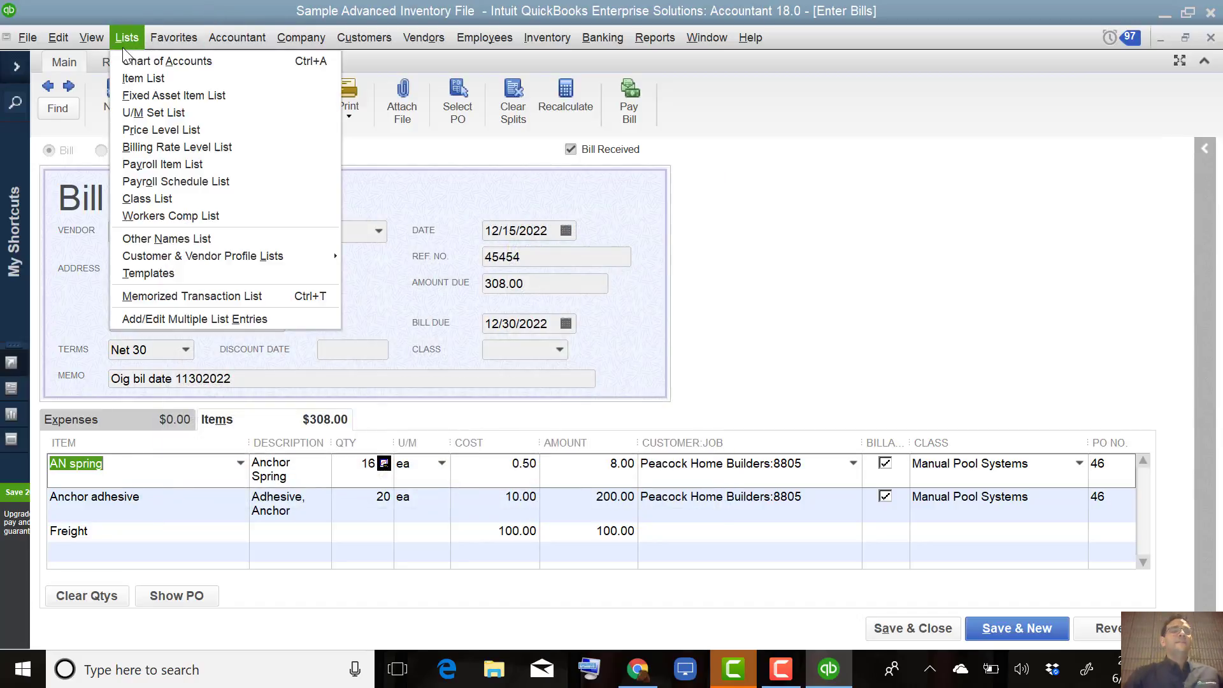
click(145, 82)
click(77, 199)
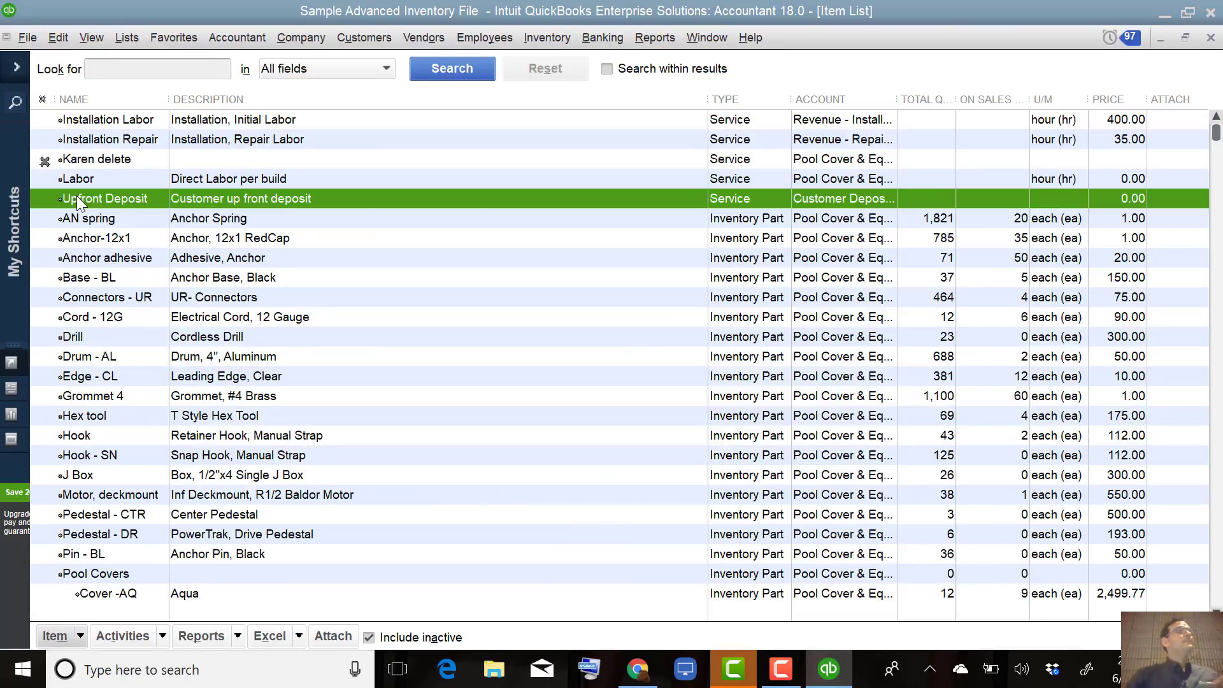
double_click(77, 200)
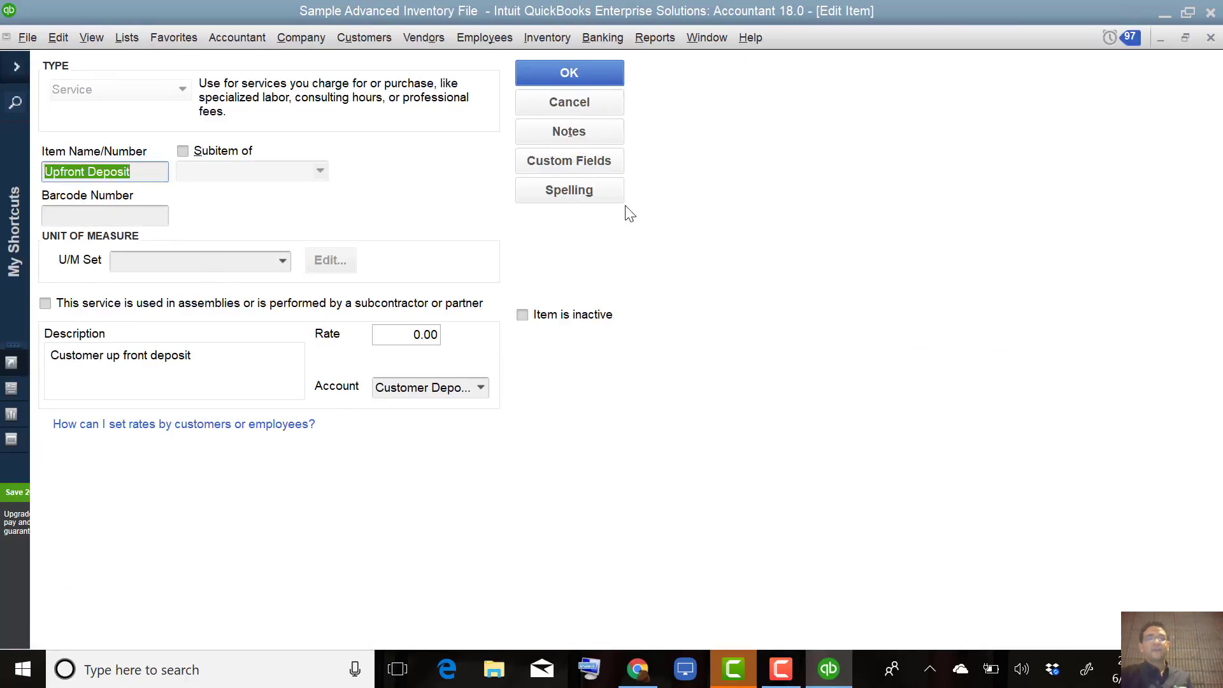
click(563, 165)
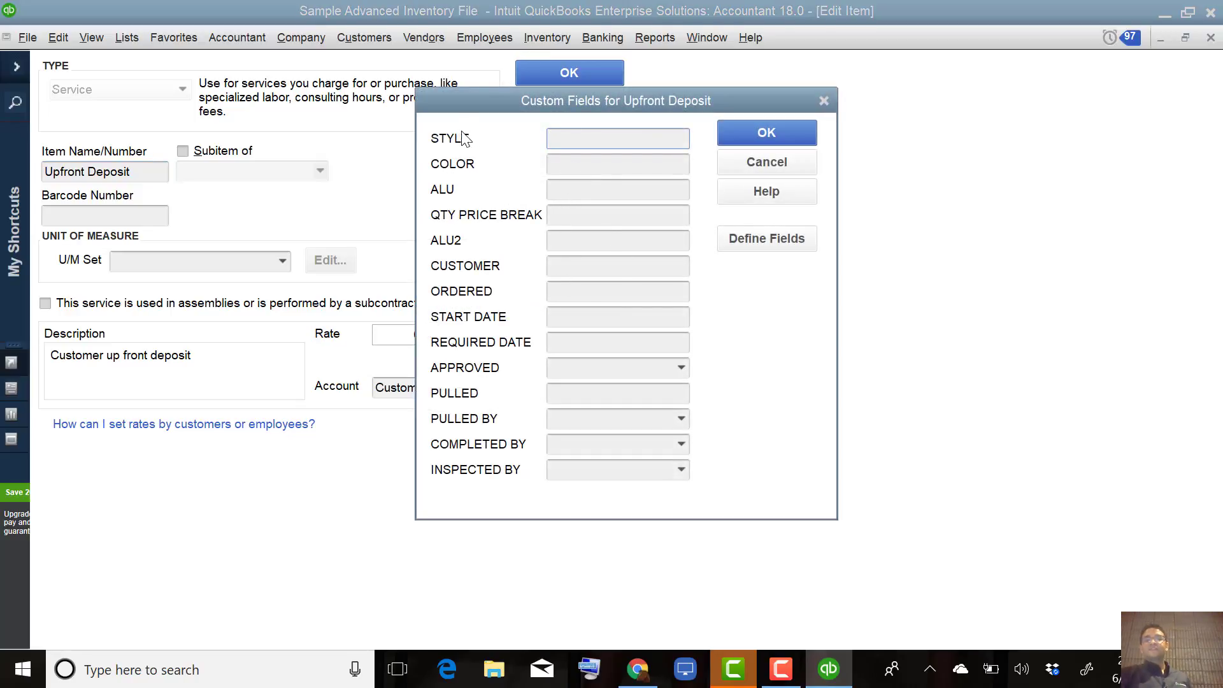
click(771, 233)
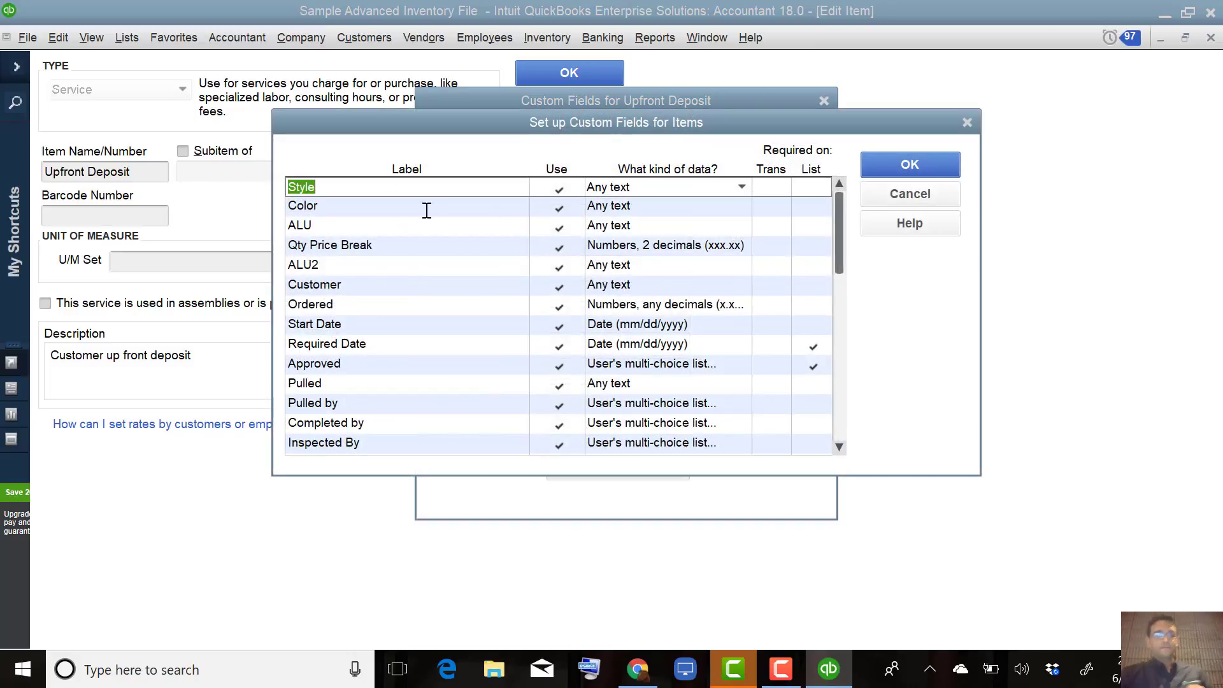
- Rename the Style custom field as Weight, save the item, and return to the bill
text(W)
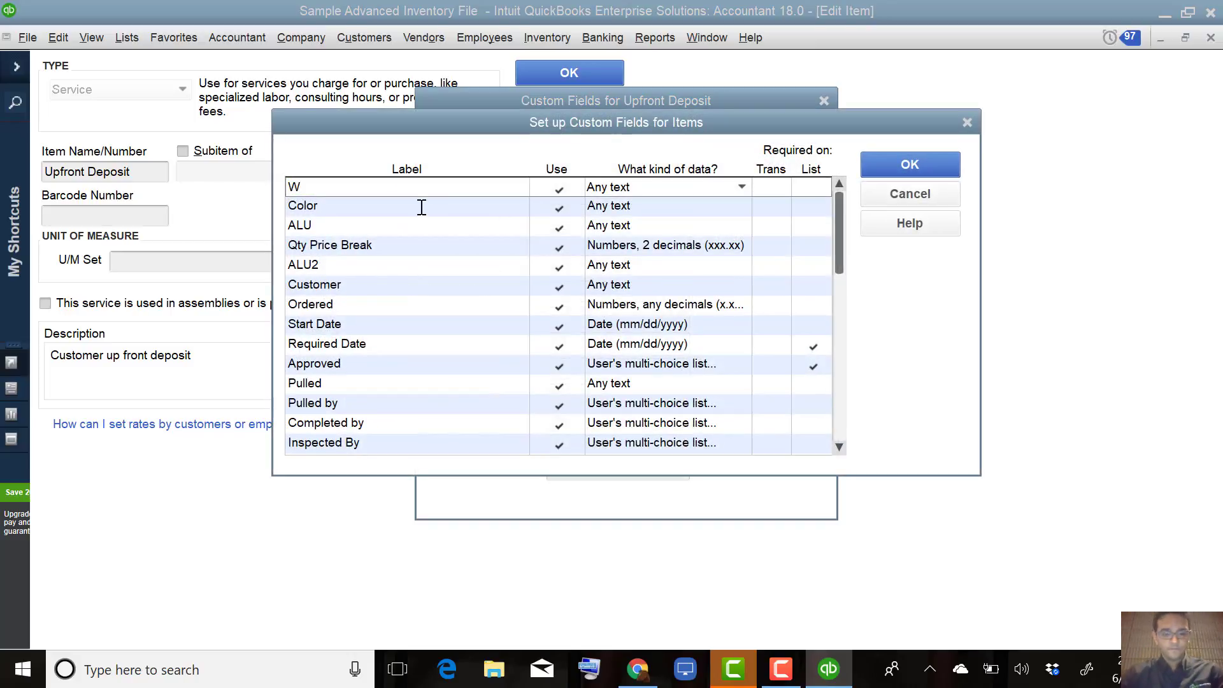
text(eight)
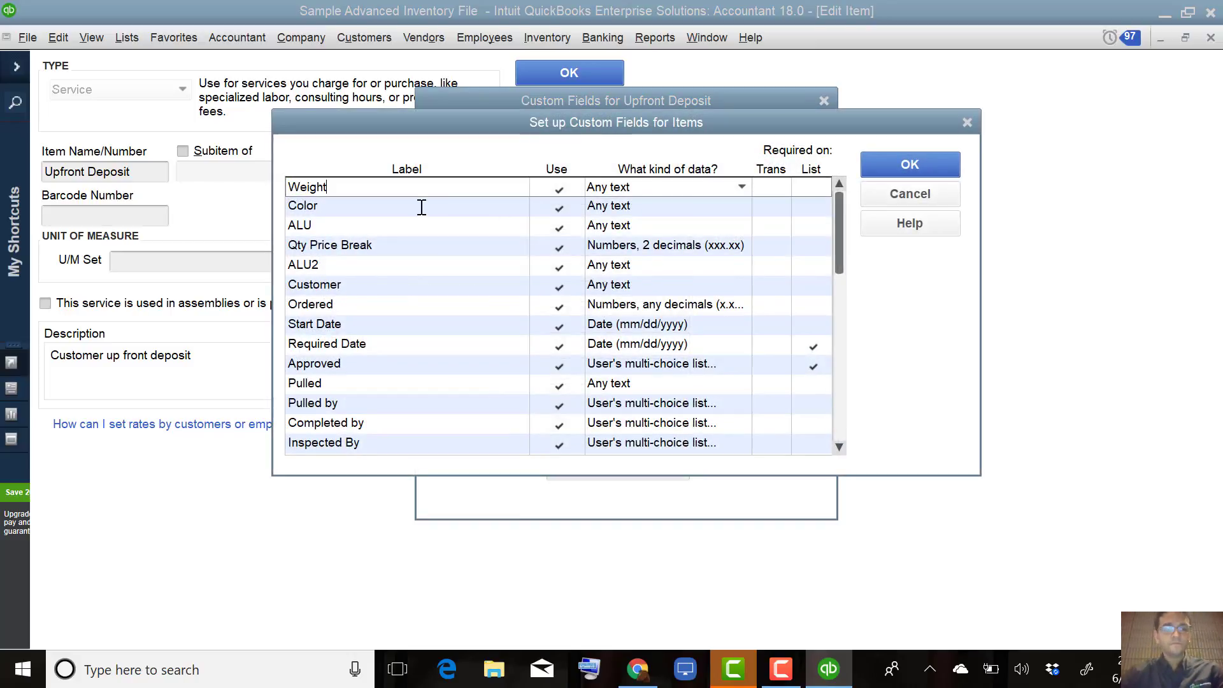
key(Tab)
click(565, 334)
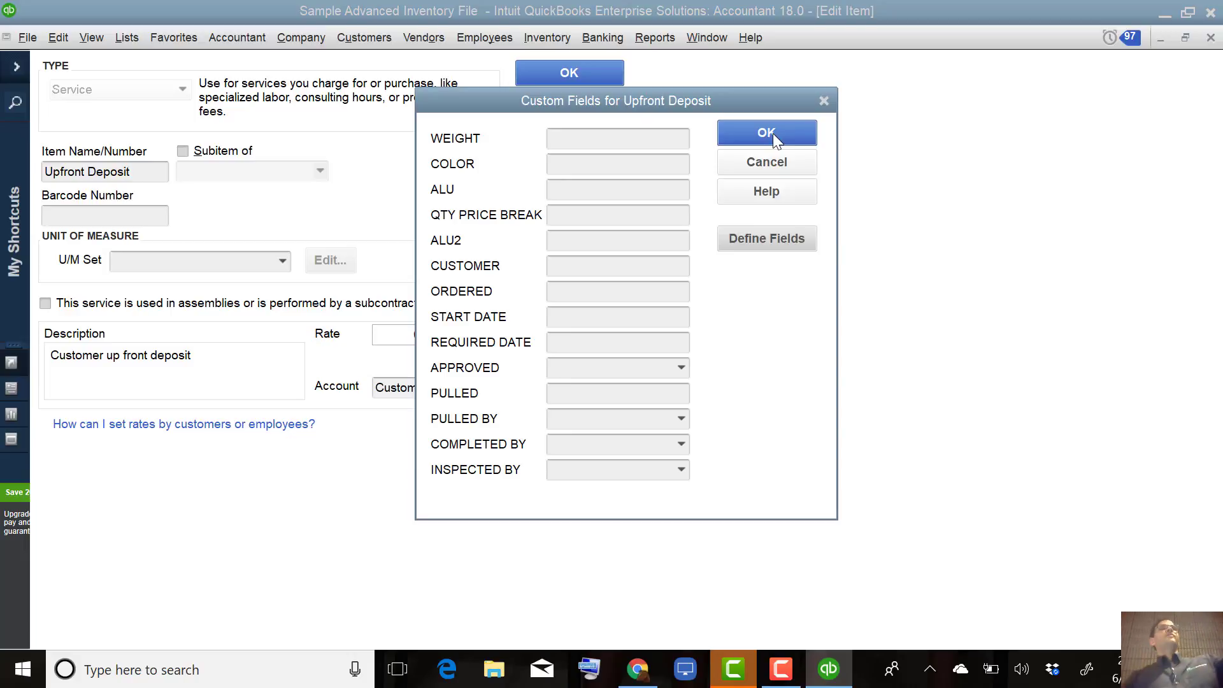
click(773, 132)
click(602, 66)
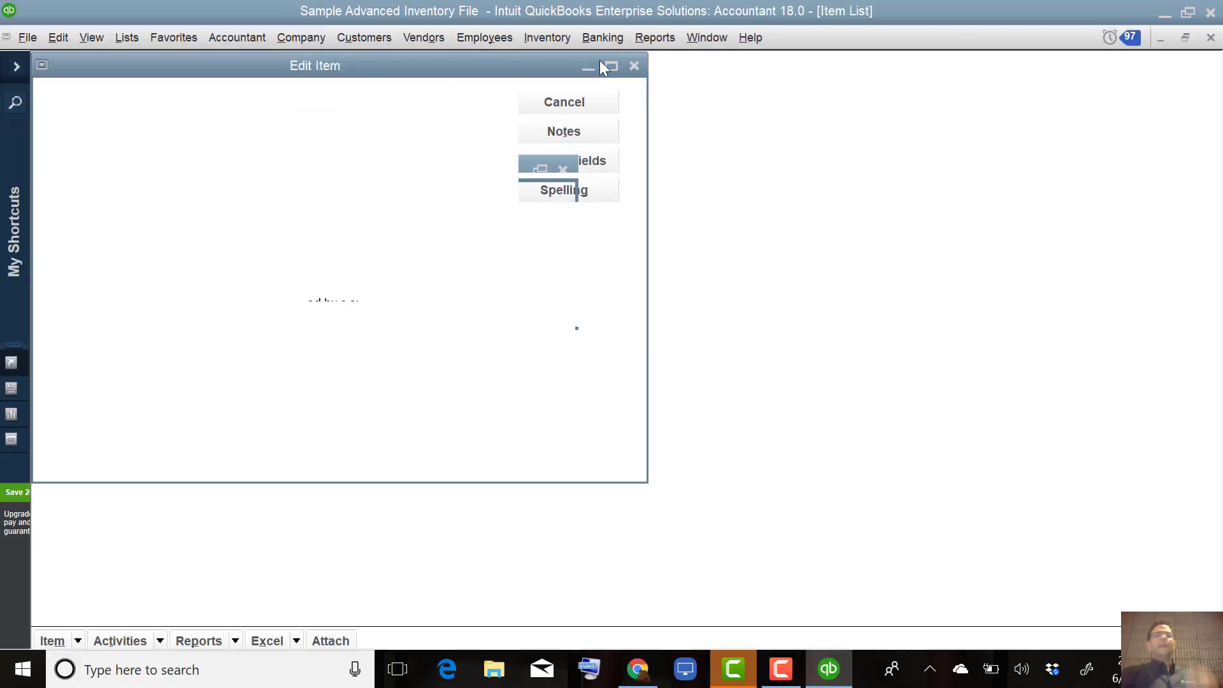
click(1211, 37)
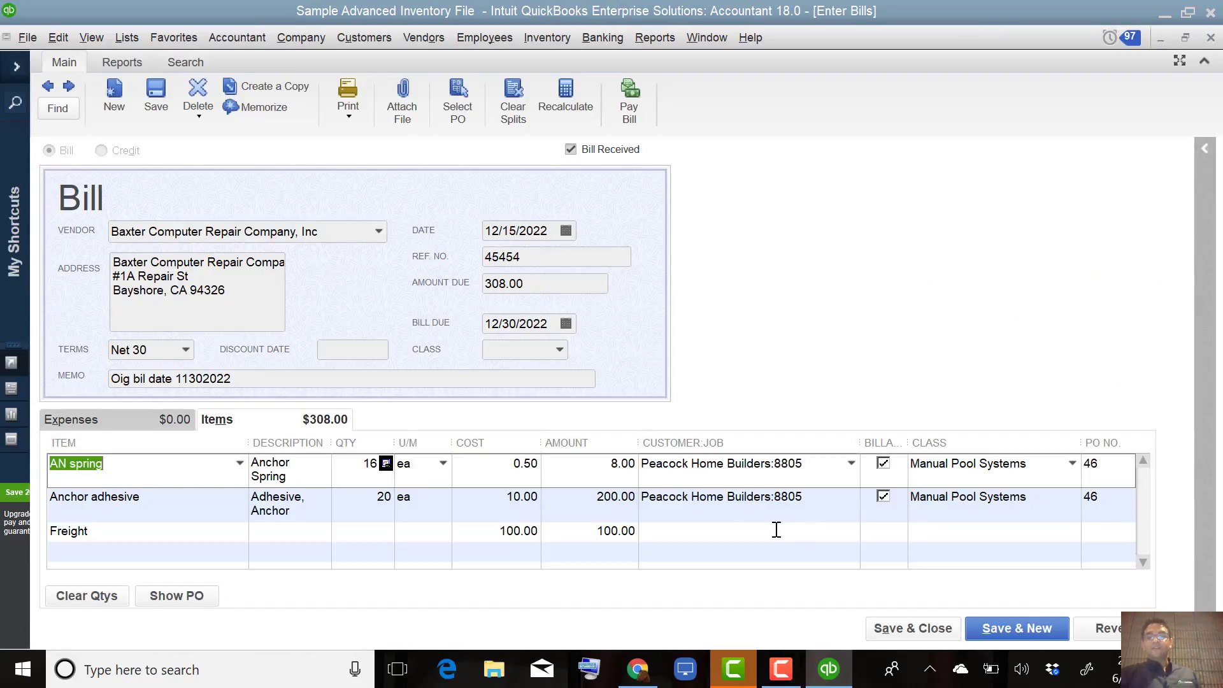
- Add the Weight column to the bill's item lines
right_click(741, 520)
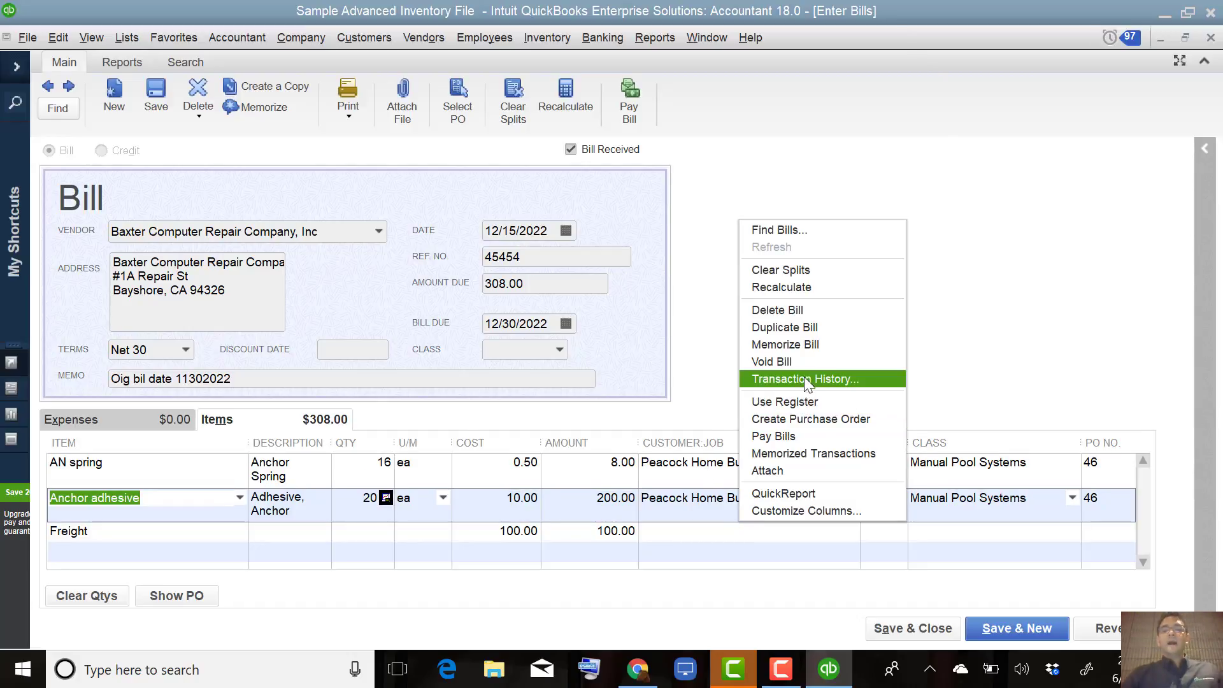
click(810, 510)
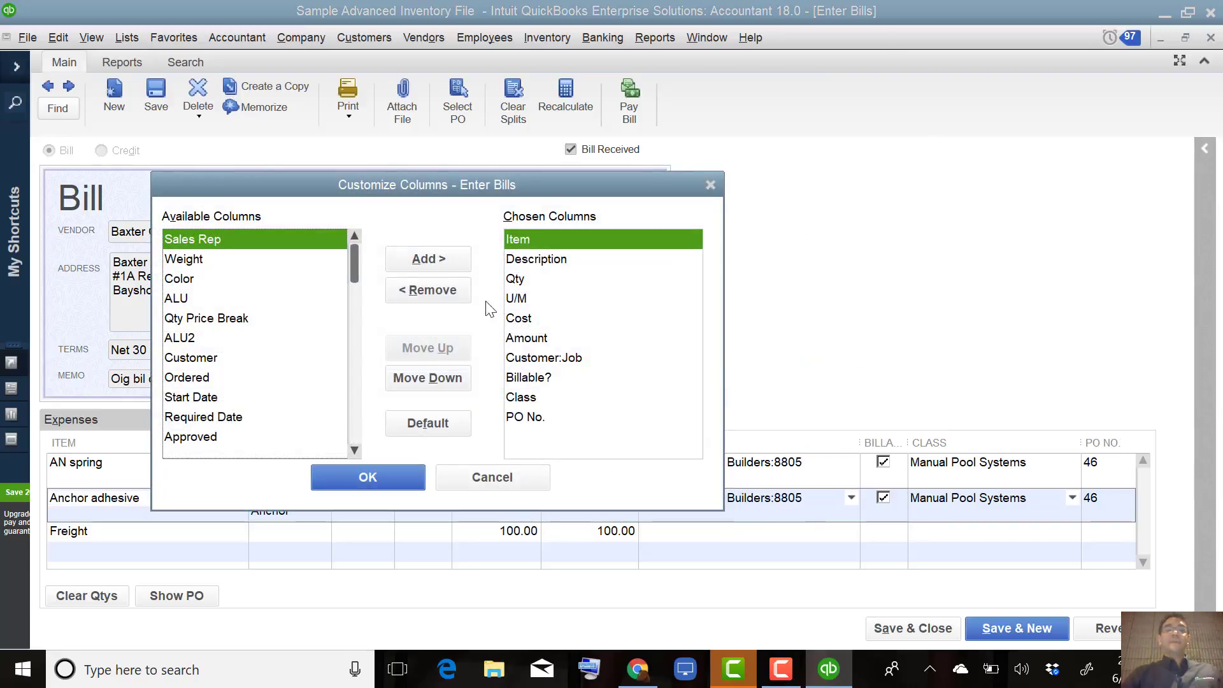
click(195, 259)
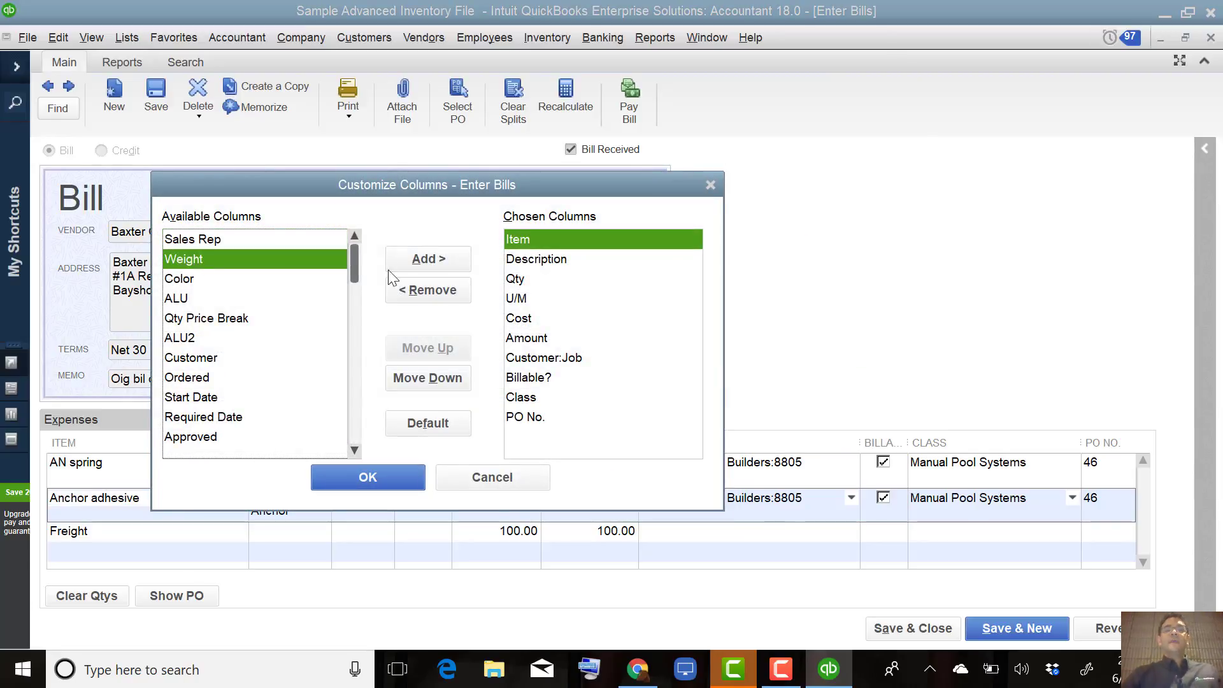
click(438, 261)
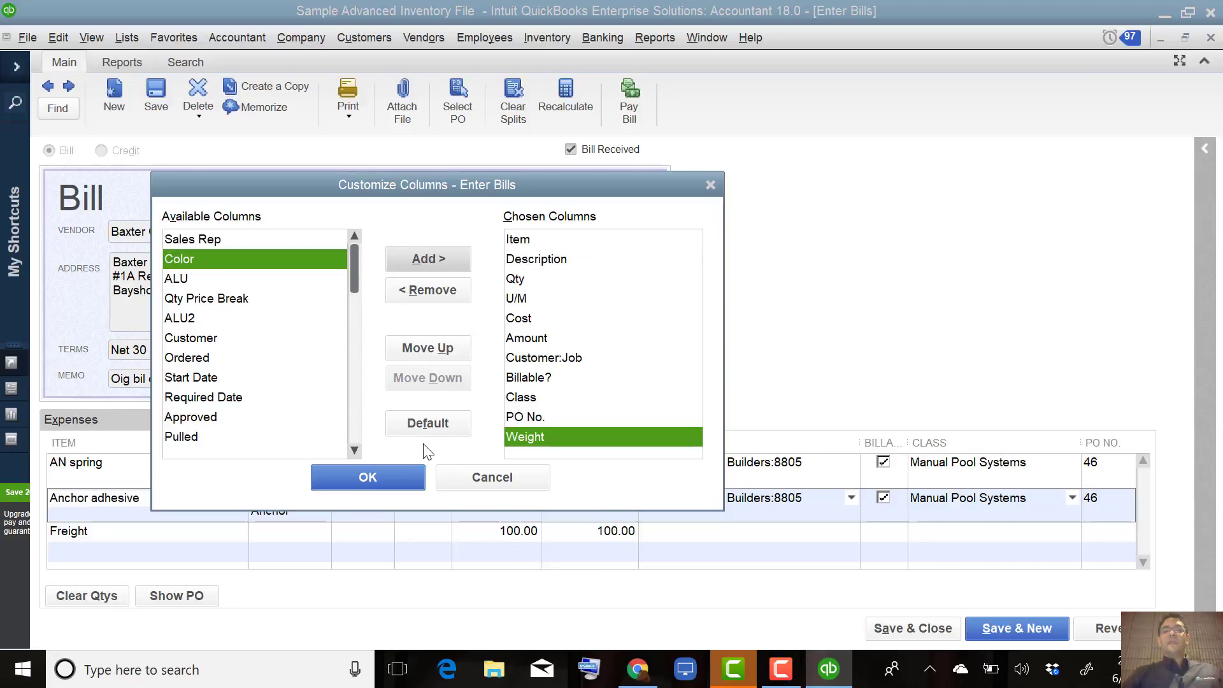
click(368, 477)
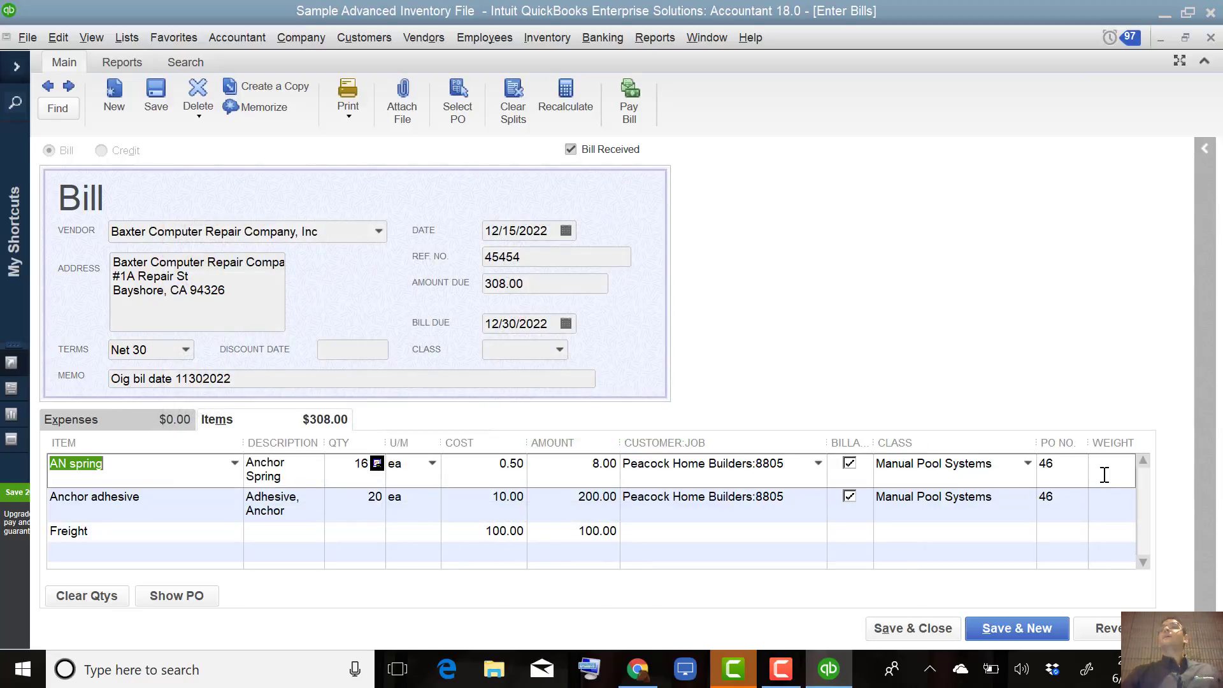
- Enter a weight of 20 for AN spring and 80 for Anchor adhesive on the bill
click(1118, 465)
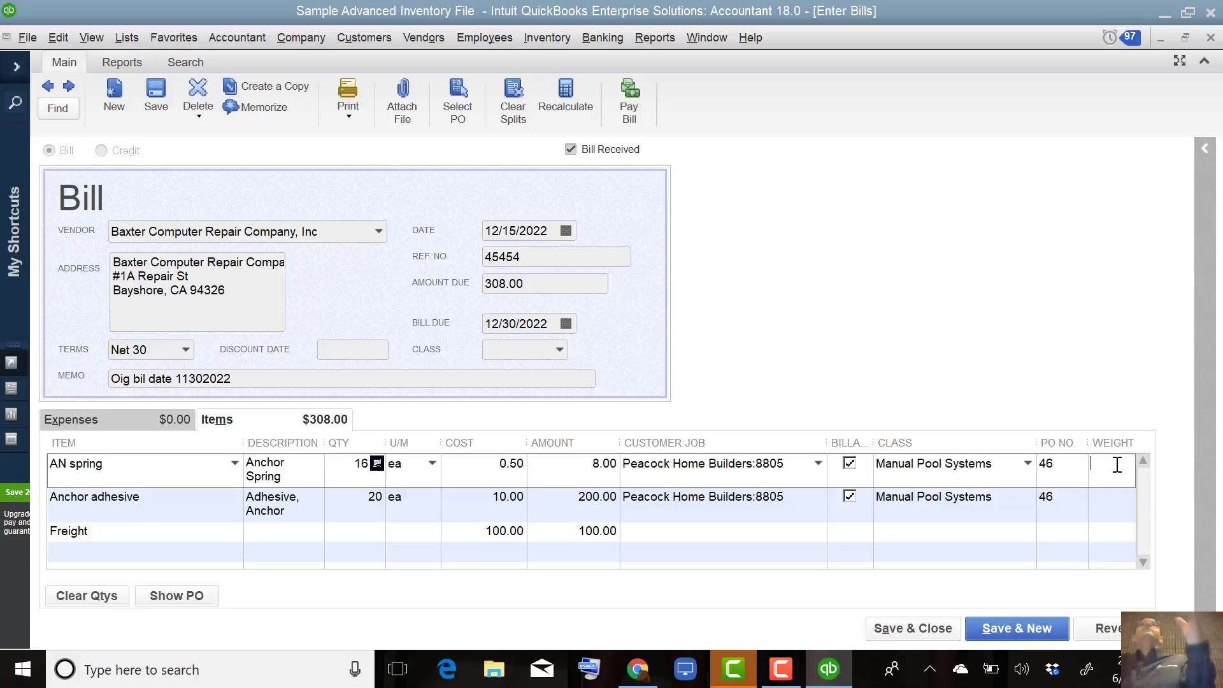
text(20)
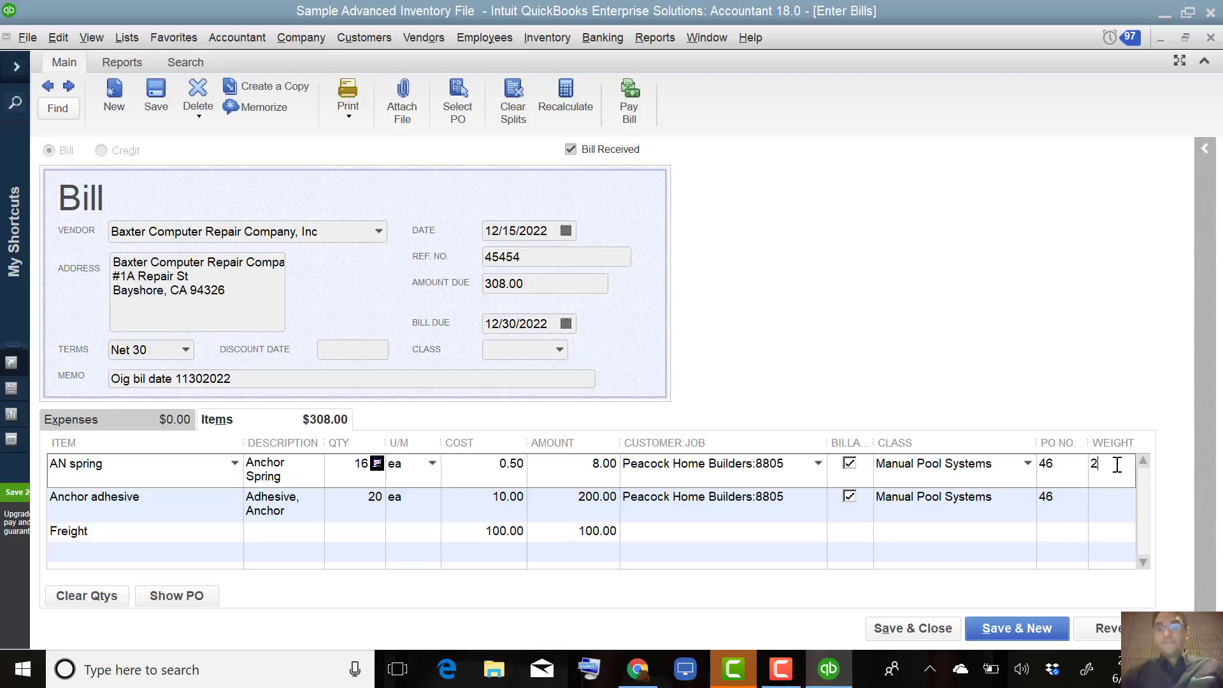
click(1128, 499)
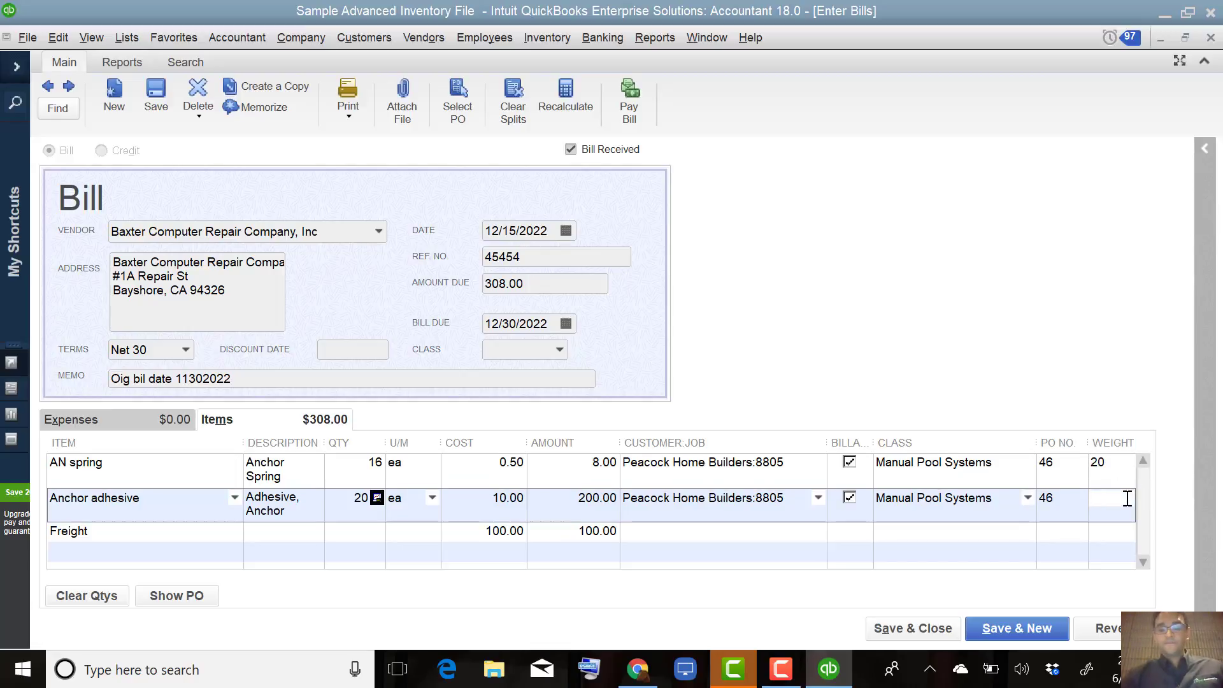
text(80)
- Clear the weights on the AN spring and Anchor adhesive lines
click(1112, 478)
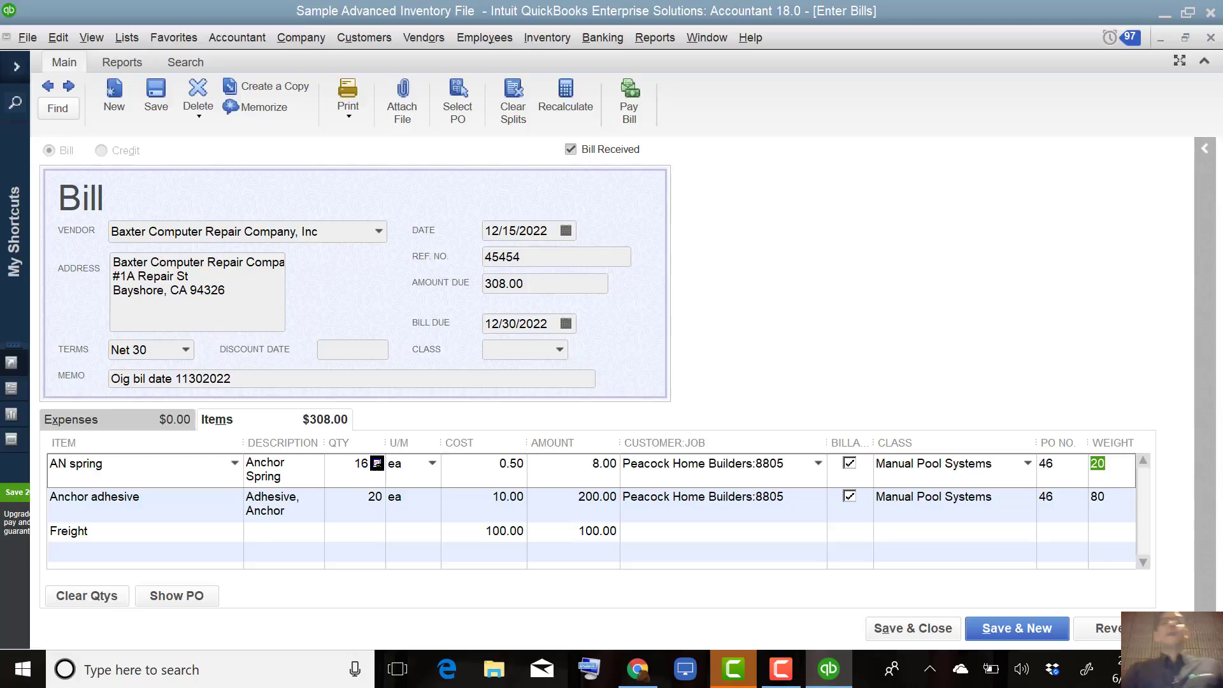
key(Delete)
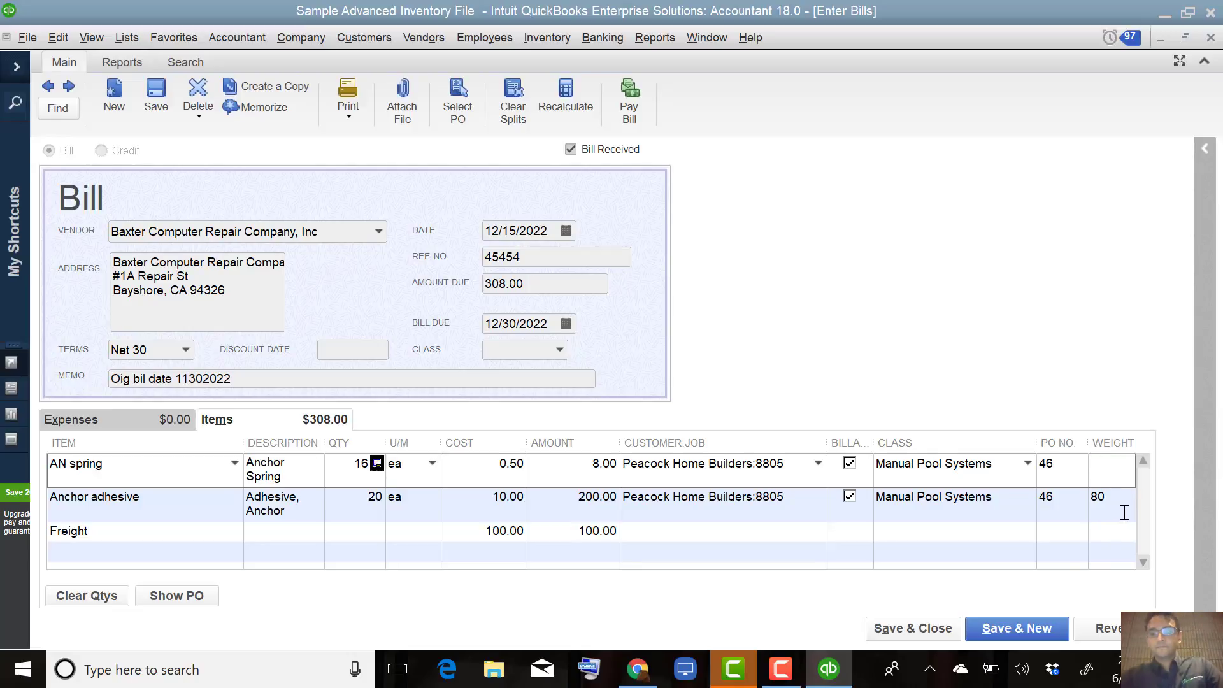
key(Tab)
click(1104, 496)
key(BackSpace)
key(BackSpace)
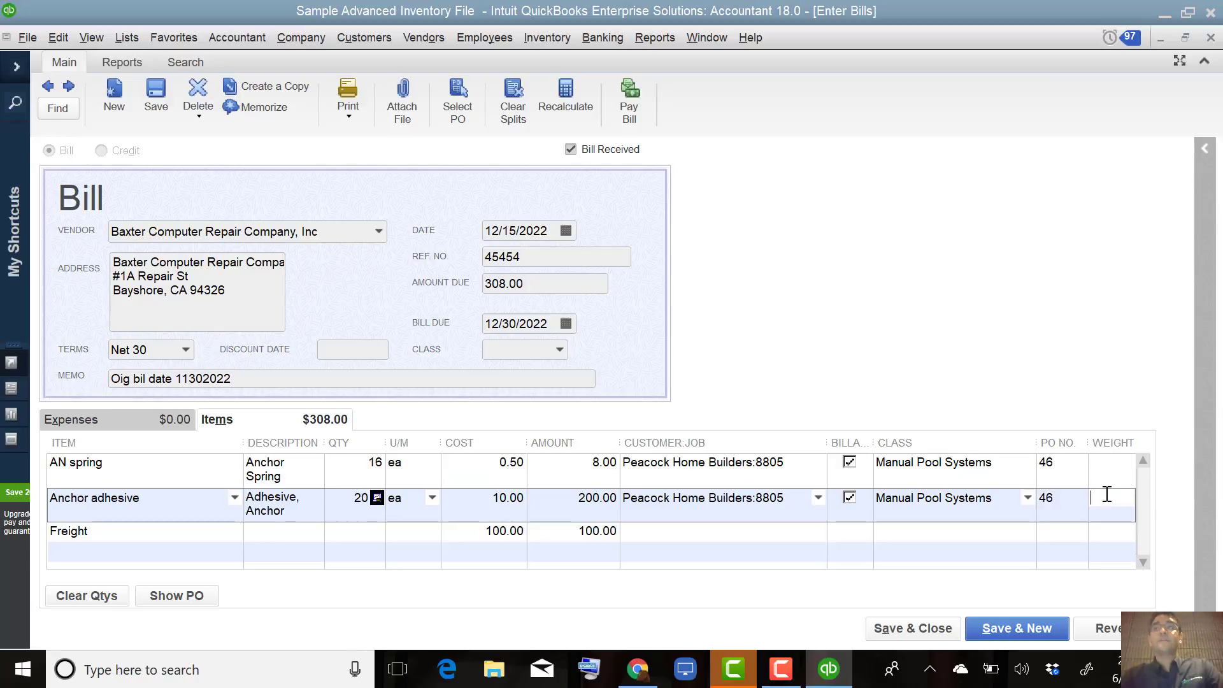
click(1106, 466)
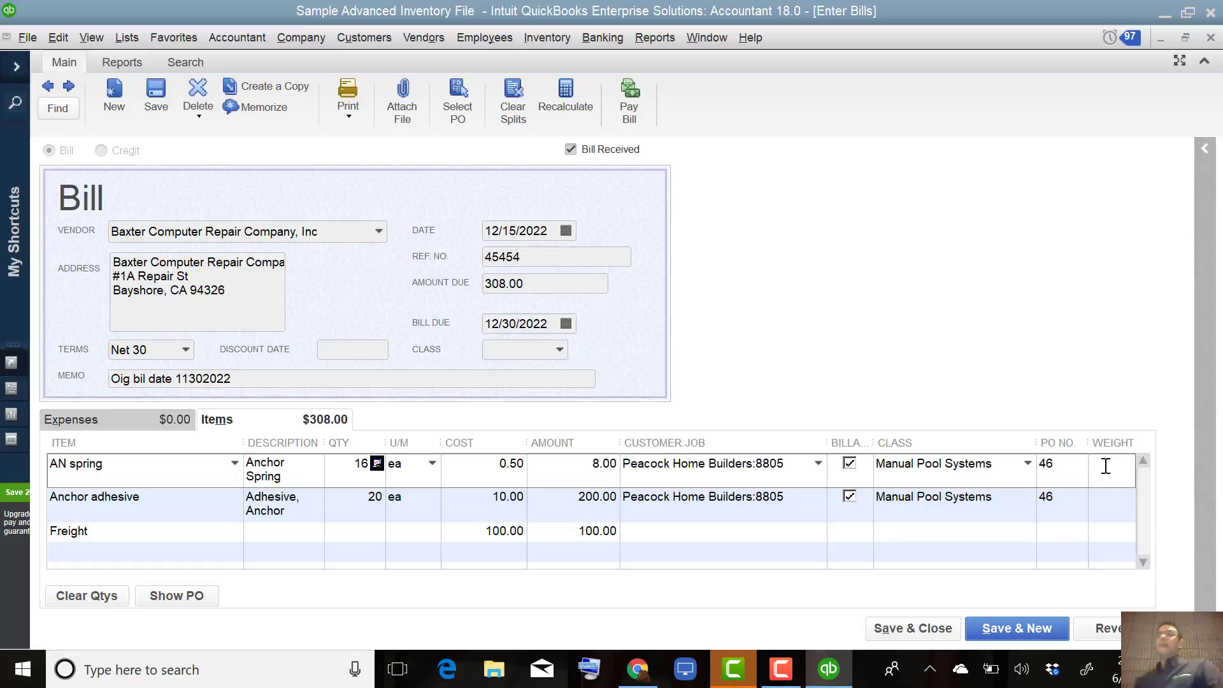
- Switch to Calculator and work out AN spring's share of the freight as 8 ÷ 208 × 100
click(186, 666)
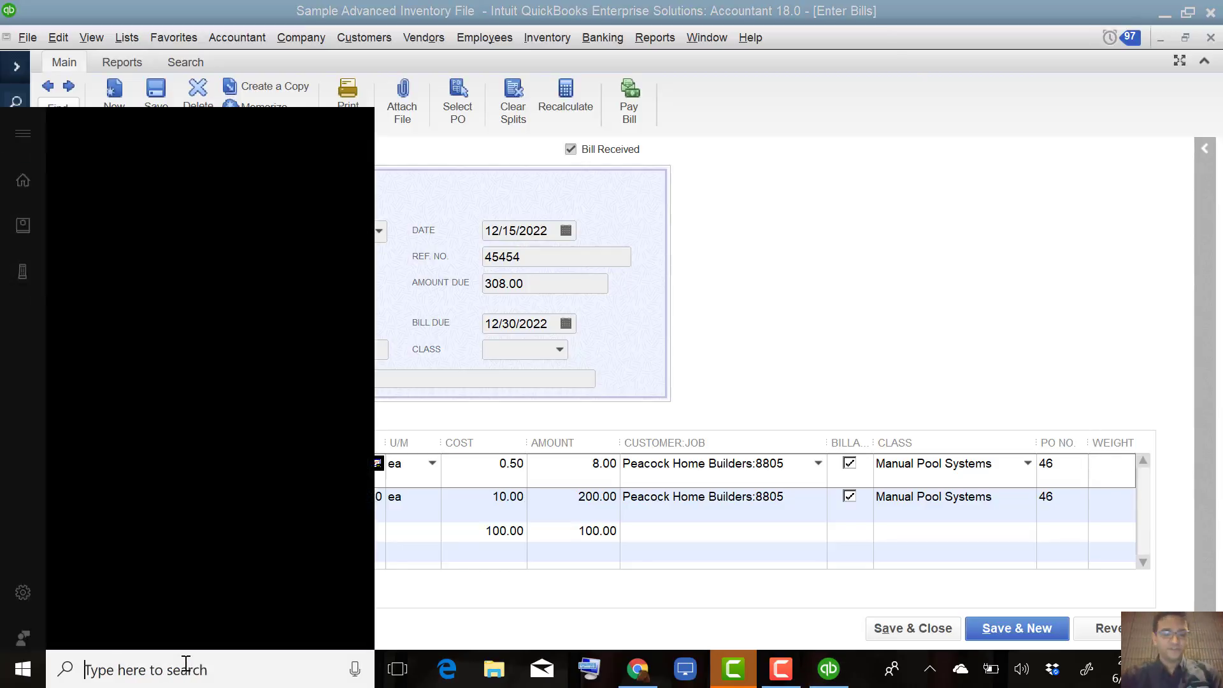
text(cal)
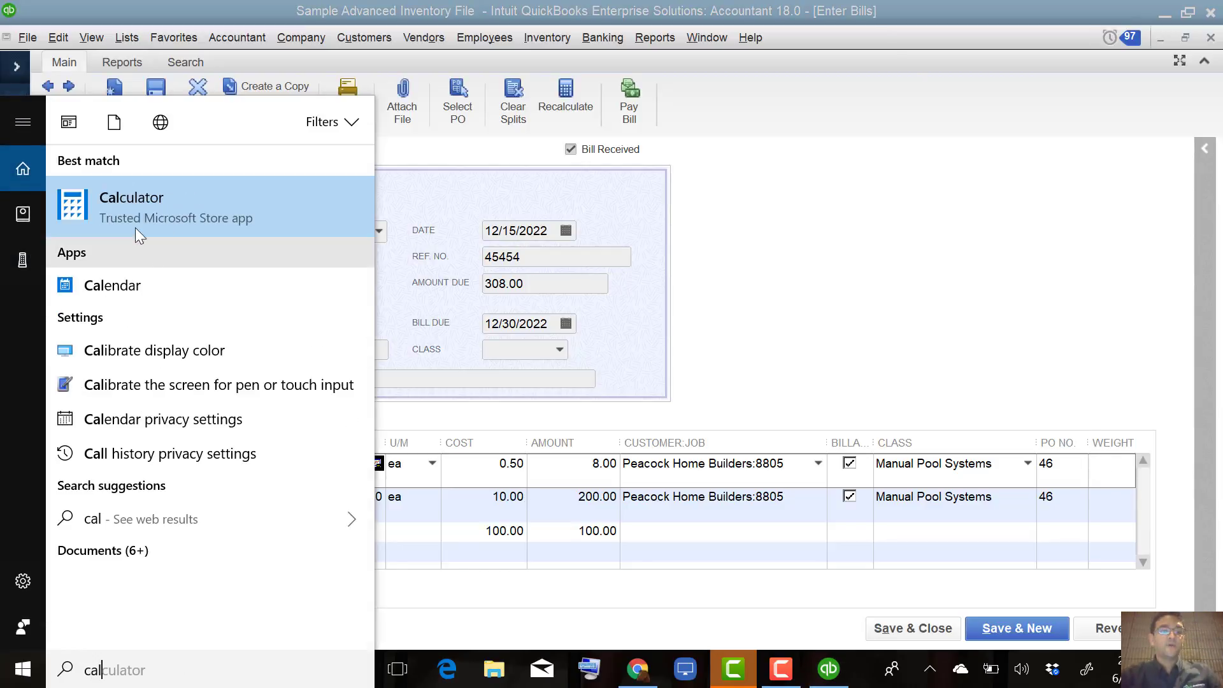
click(132, 223)
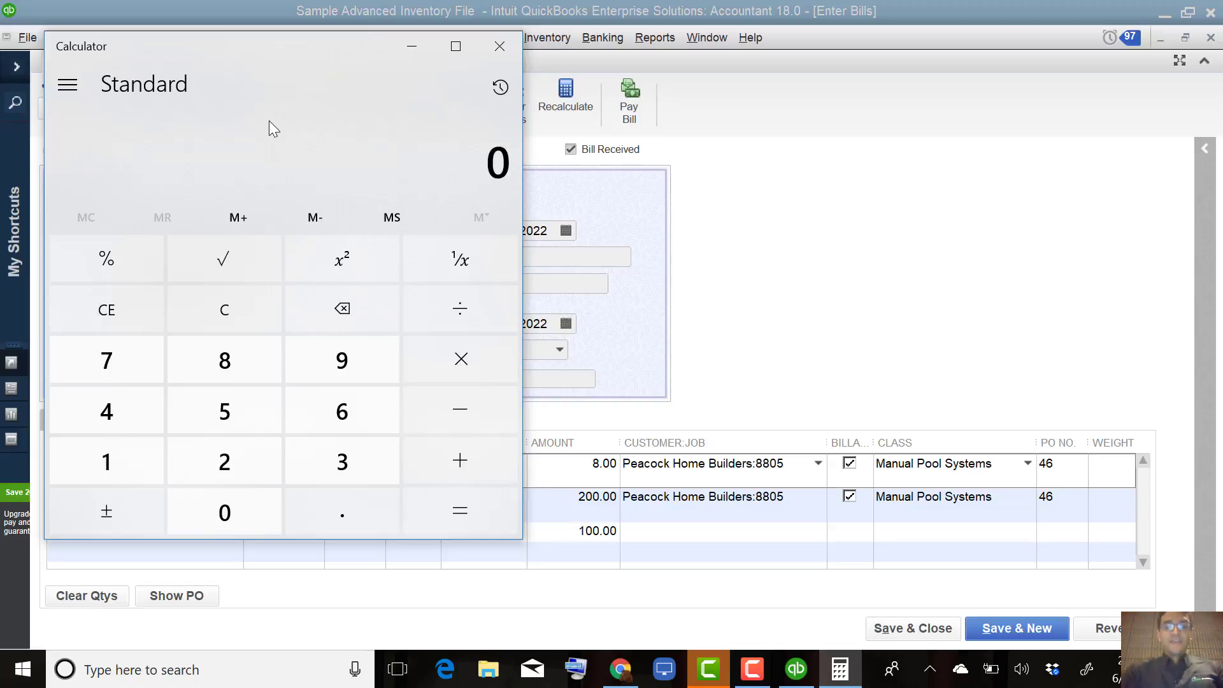
key(8)
key(slash)
text(208)
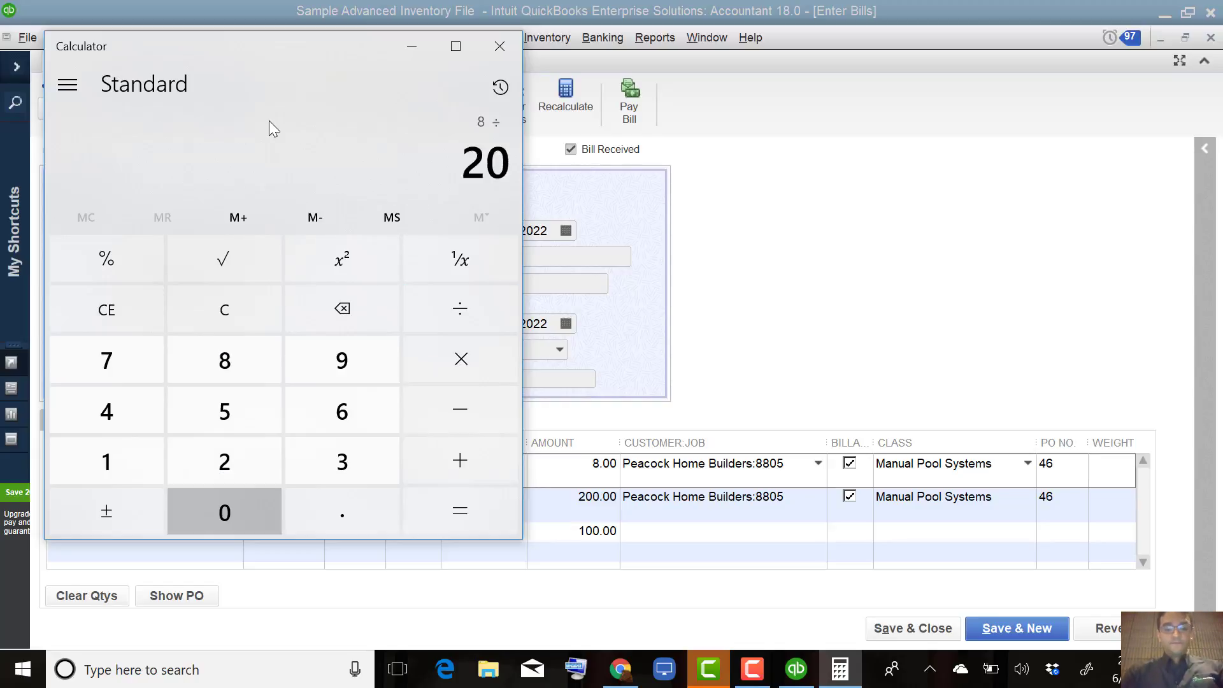
key(Return)
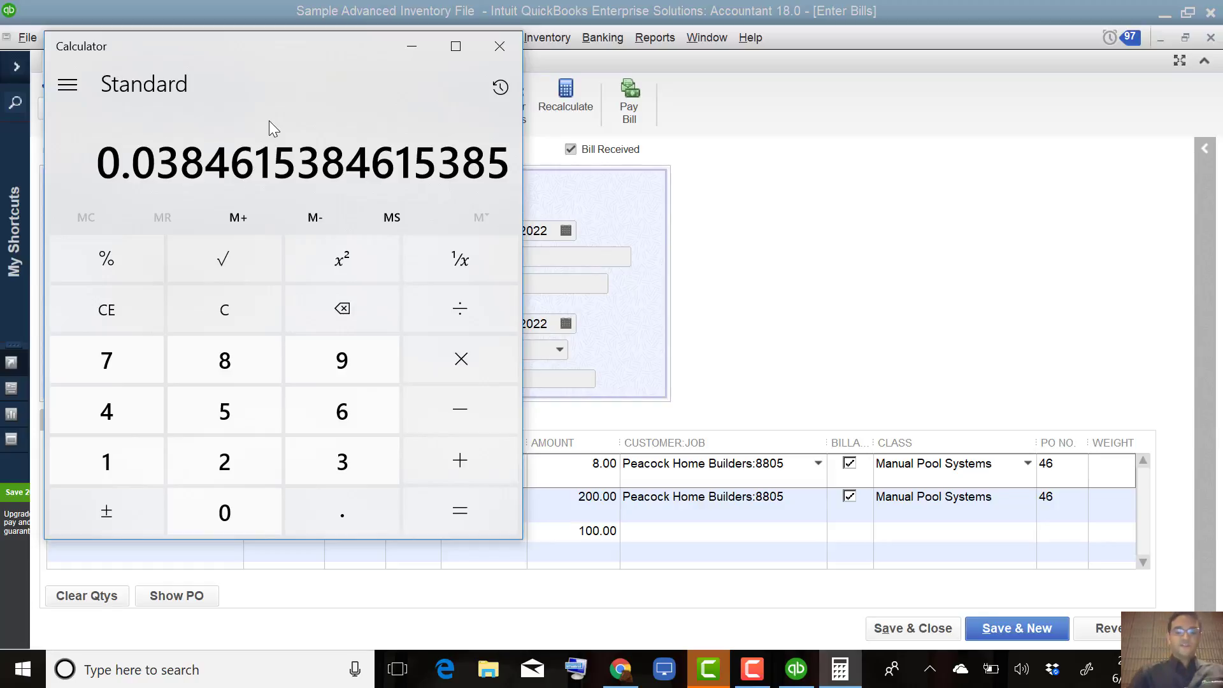
key(asterisk)
text(100)
key(Return)
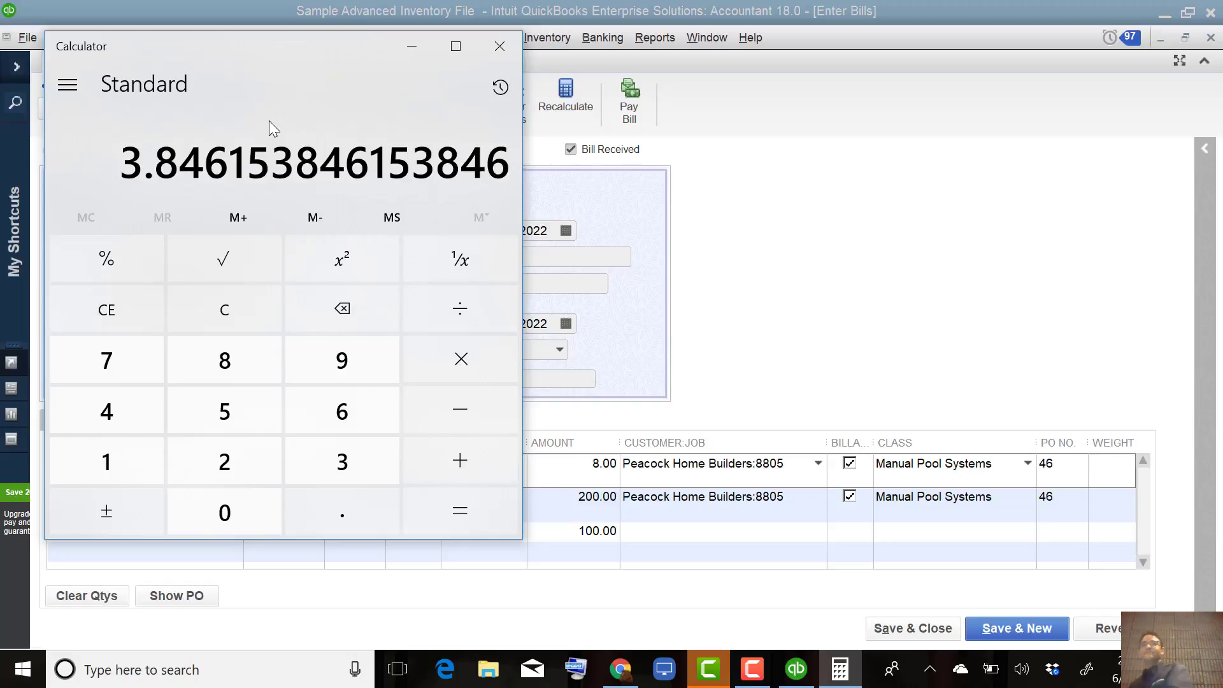
- Move Calculator clear of the bill's item lines and add the 0.5 unit cost to the freight share
drag(225, 54, 857, 135)
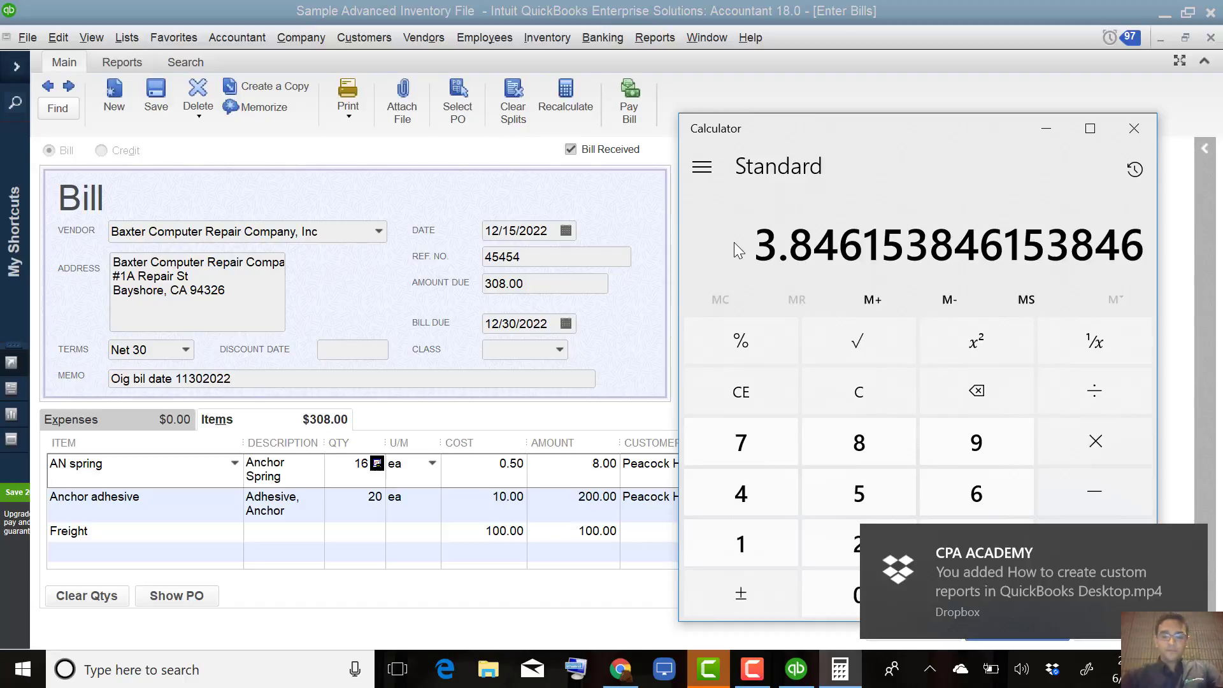
key(plus)
text(0.5)
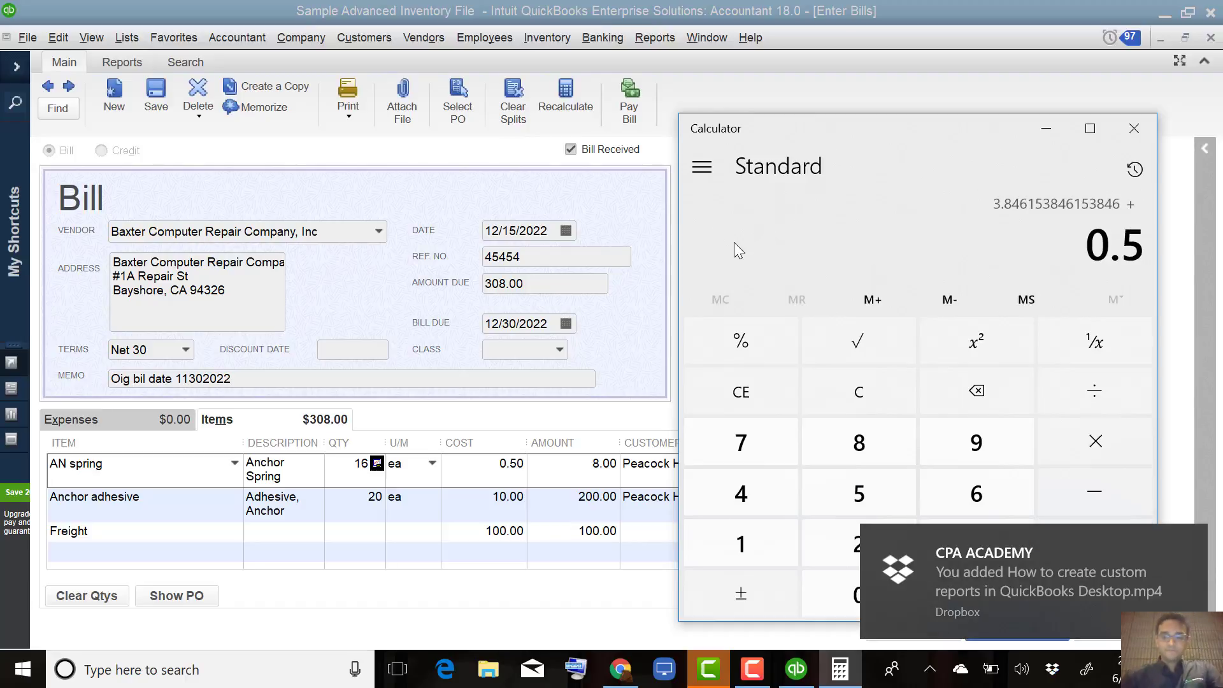
key(Return)
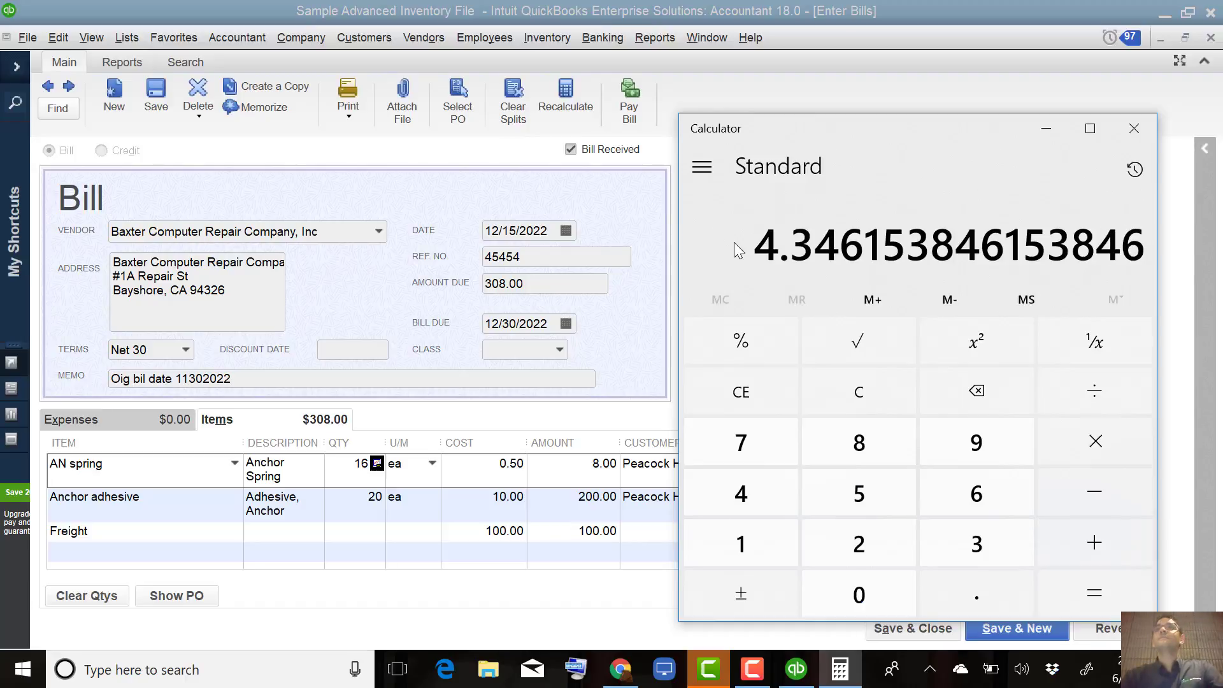
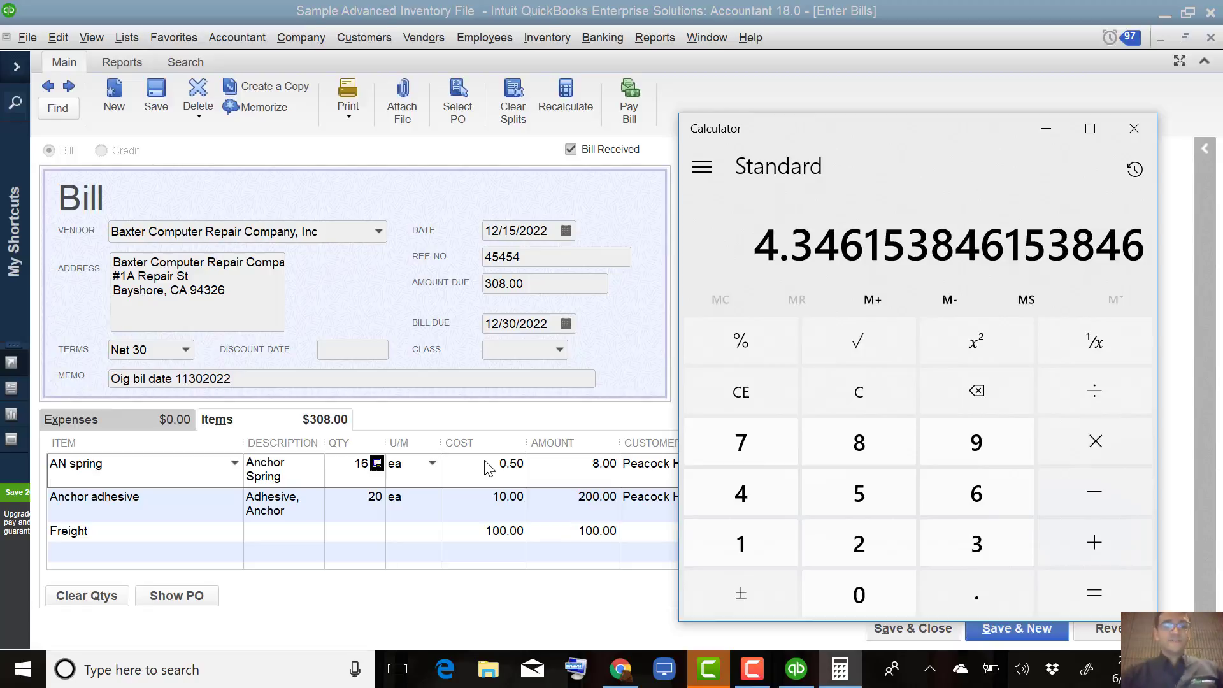
- Return to the QuickBooks bill, set AN spring's cost to 4.35, leave its item record unchanged and choose never to update this item's cost
click(488, 469)
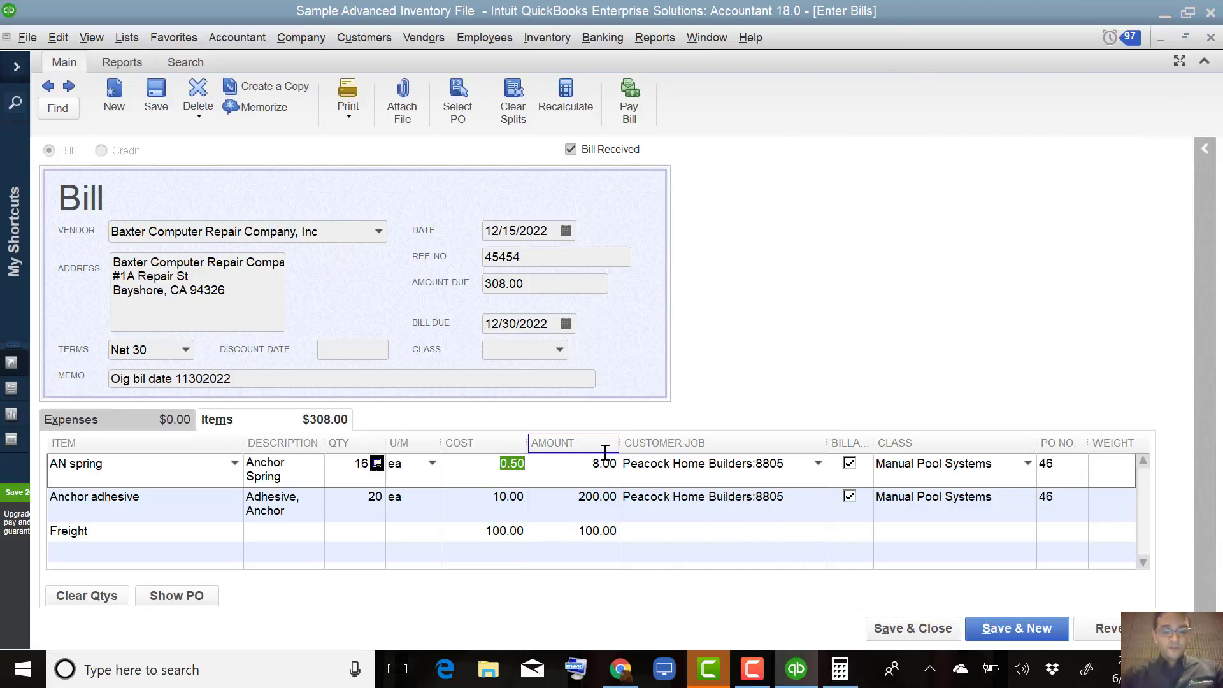
text(4.35)
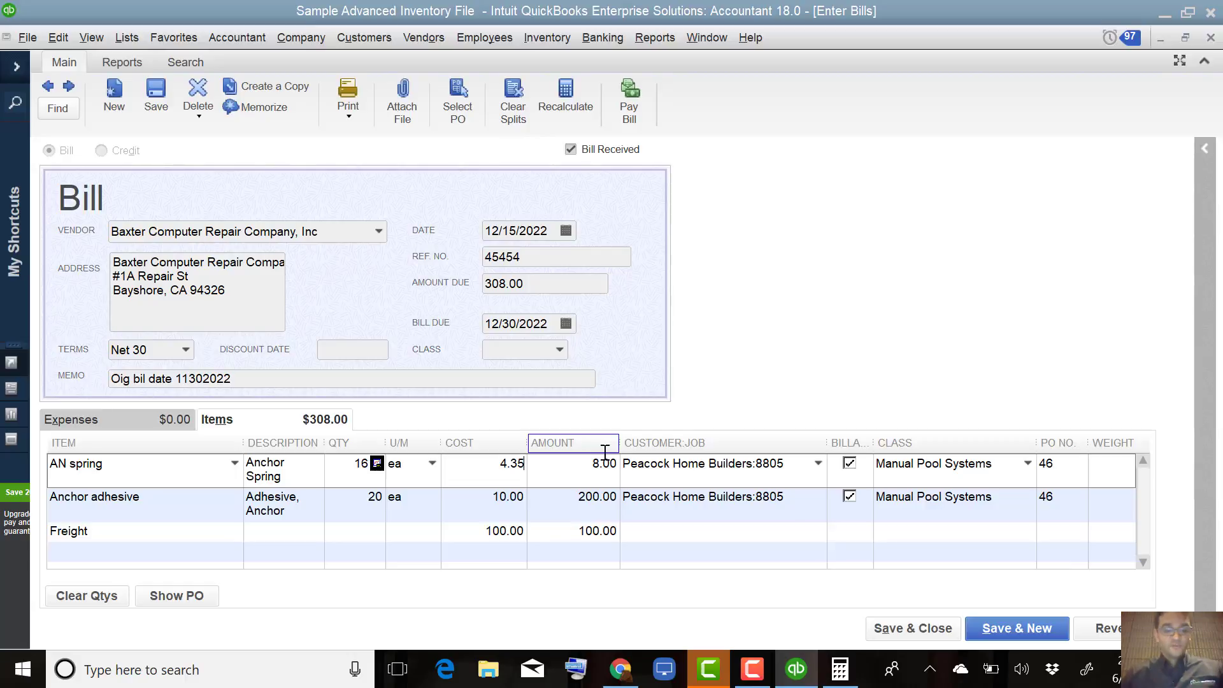
key(Tab)
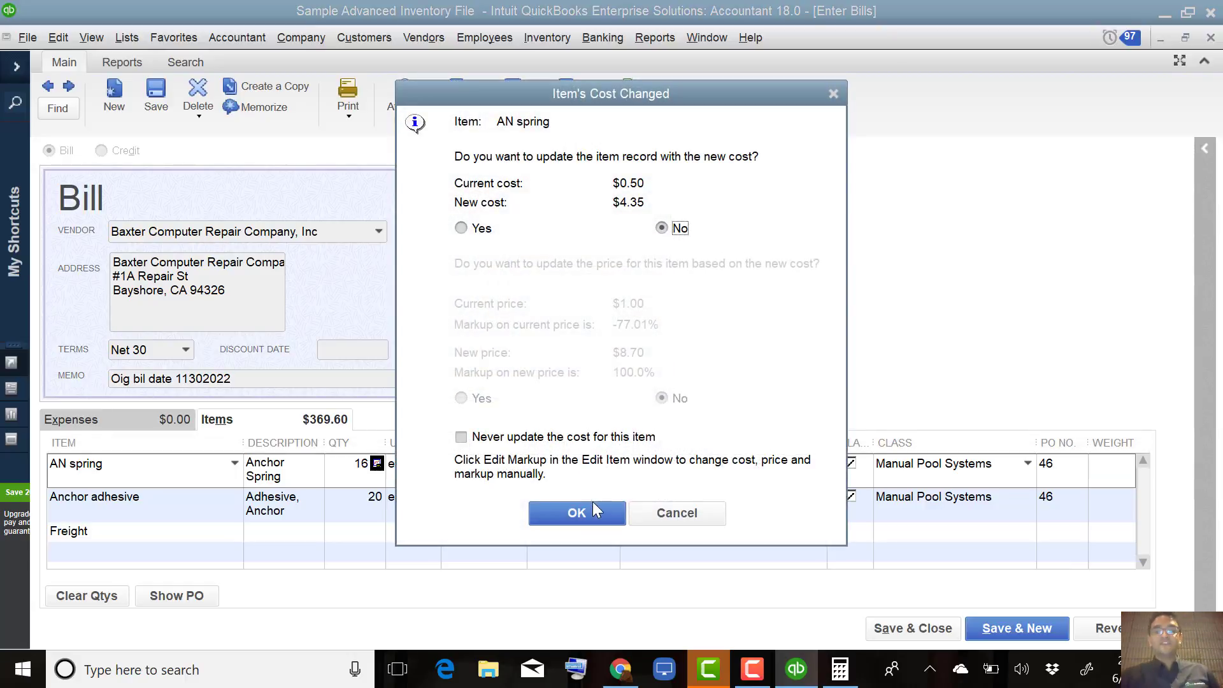
click(460, 437)
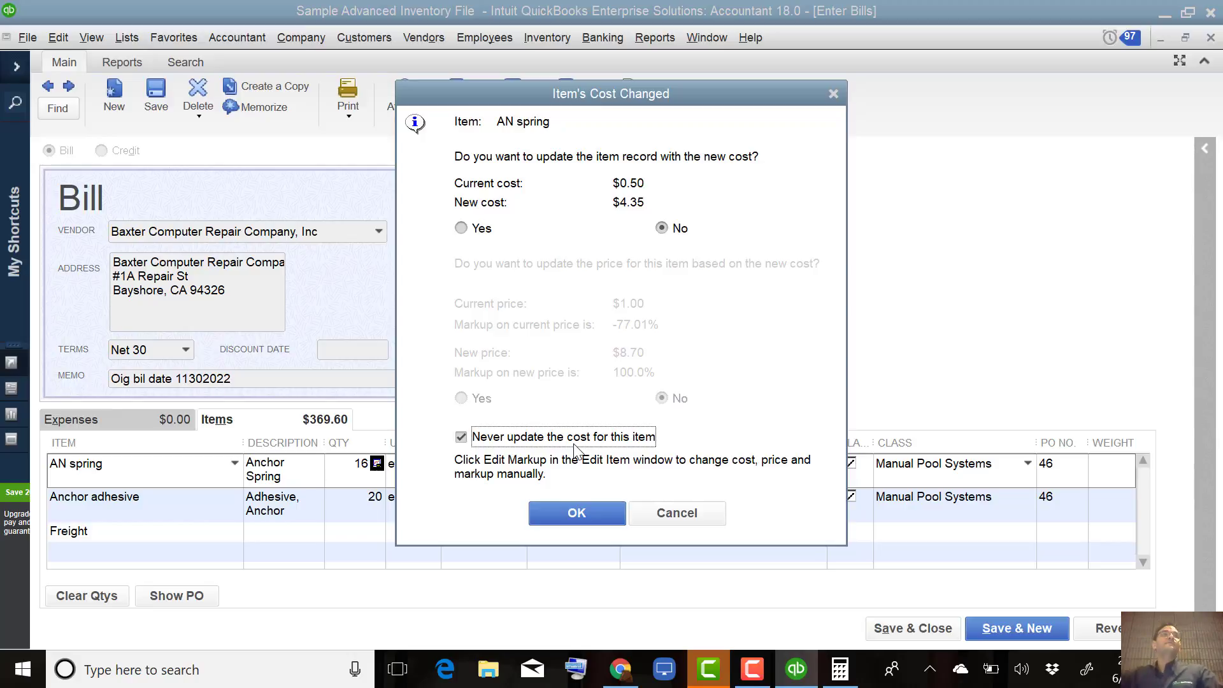
click(579, 514)
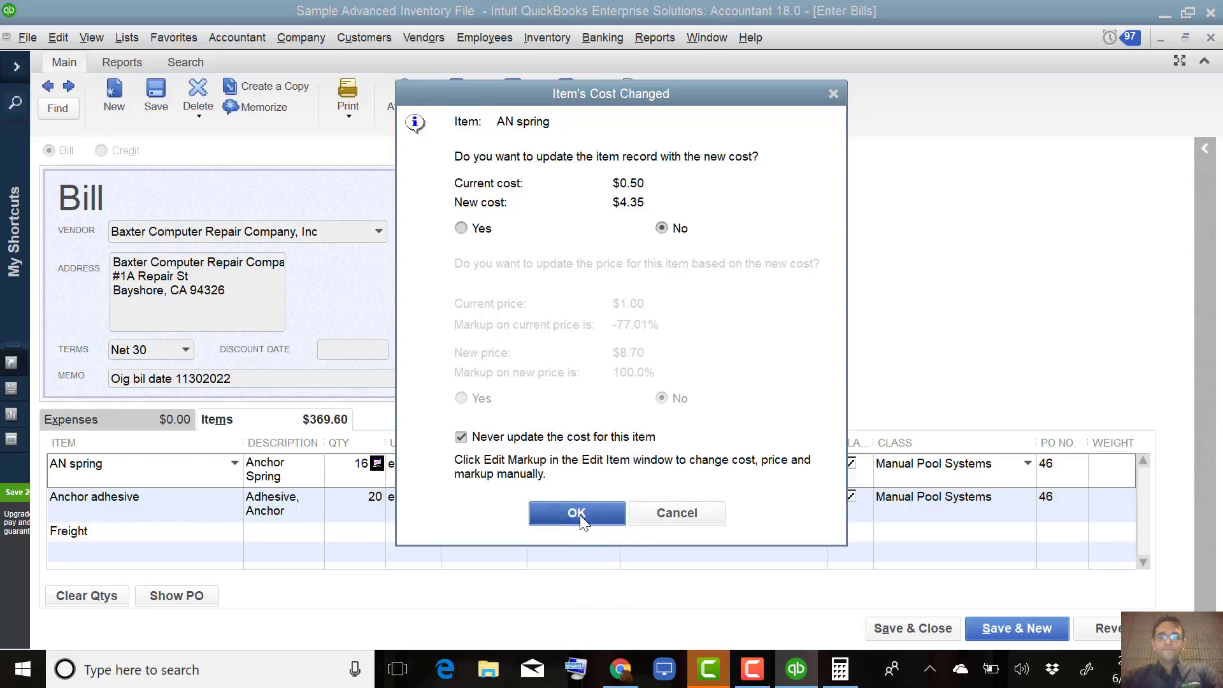
- Switch to Calculator and work out Anchor adhesive's share of the freight as 200 ÷ 208 × 100
click(478, 510)
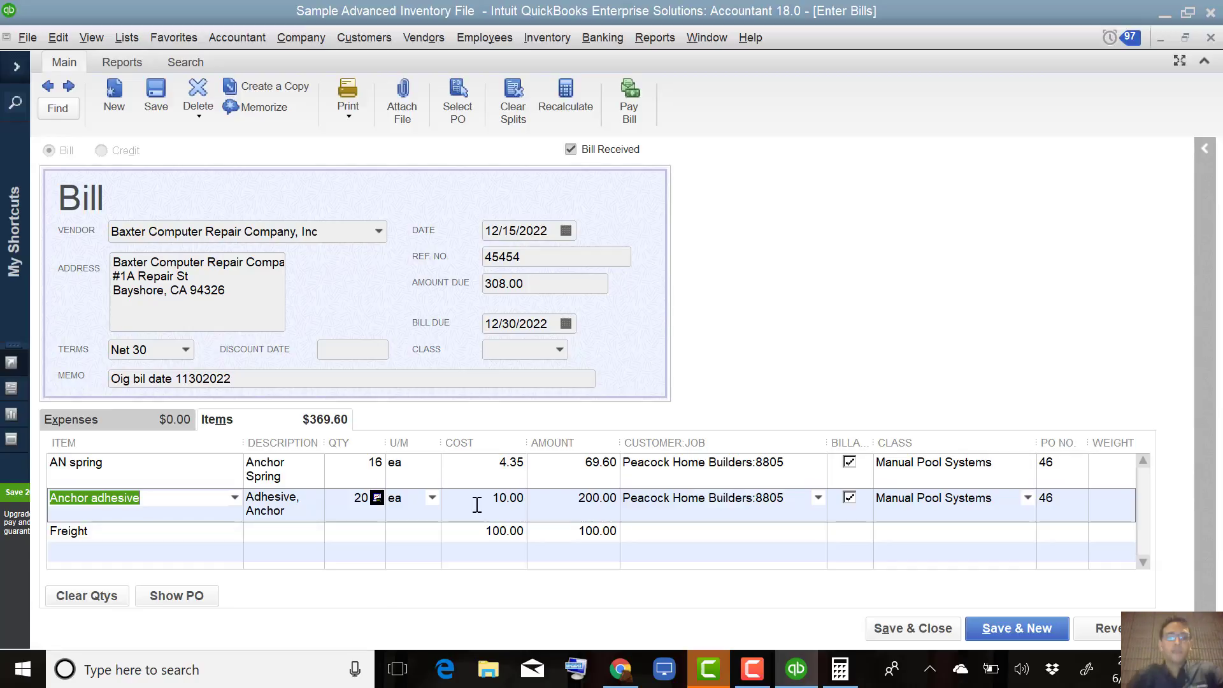
click(476, 505)
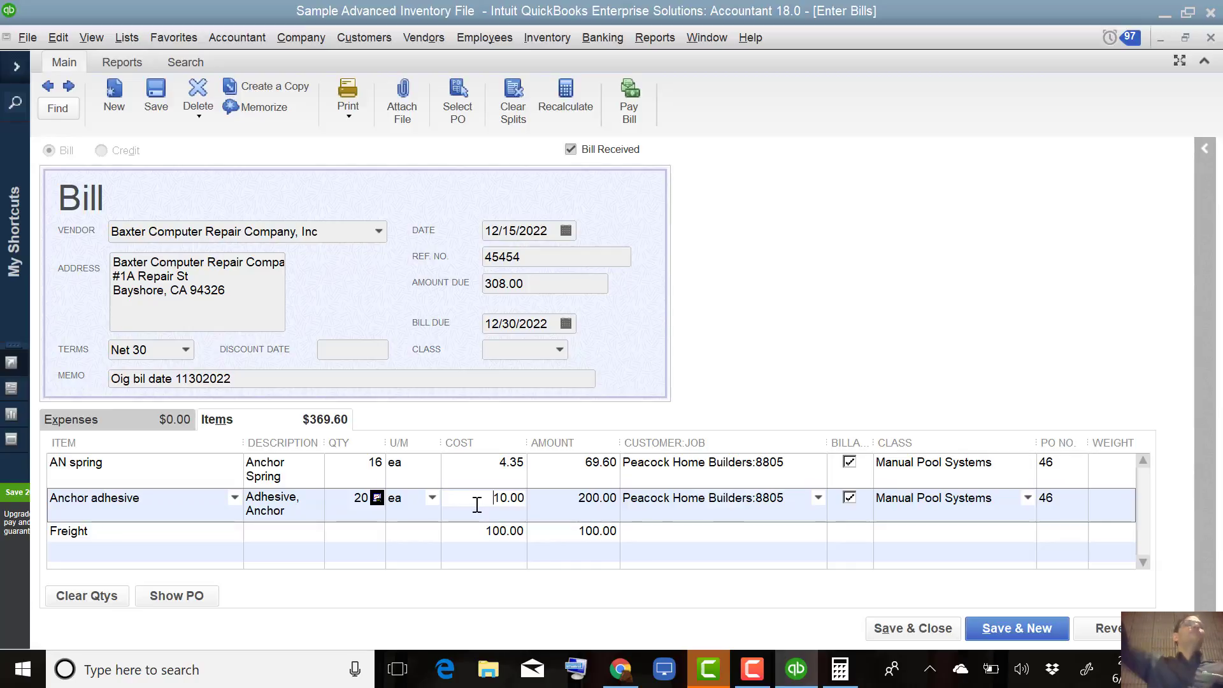
click(840, 669)
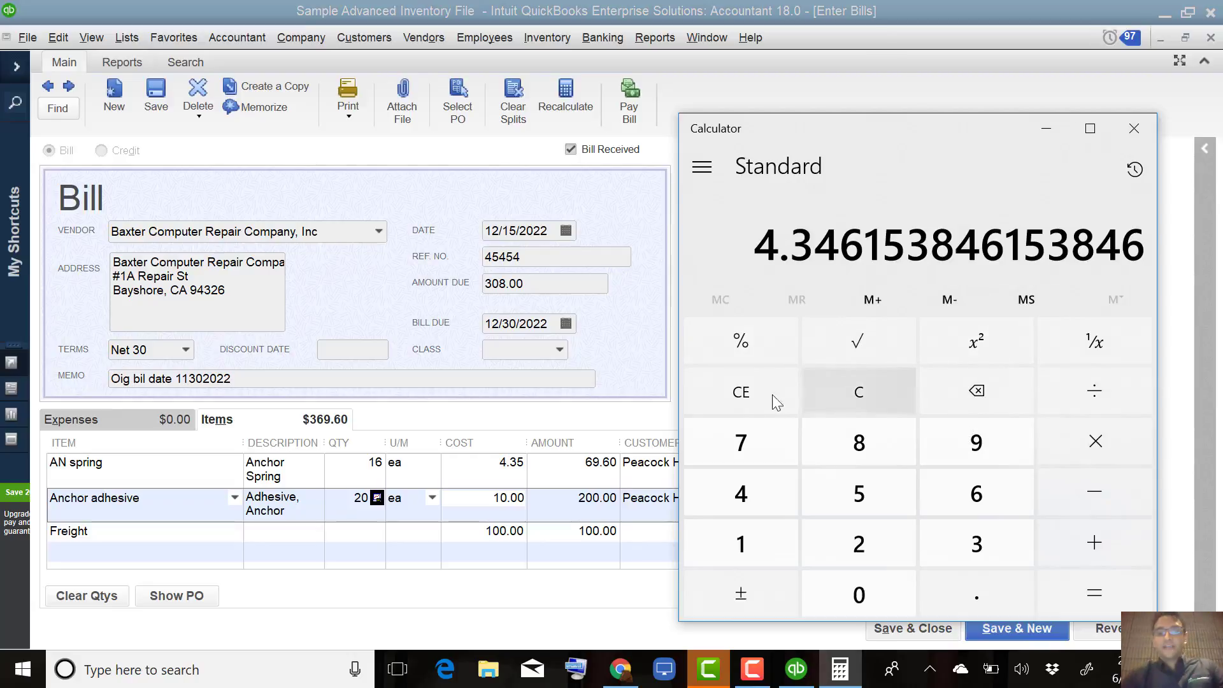
drag(939, 134, 1010, 104)
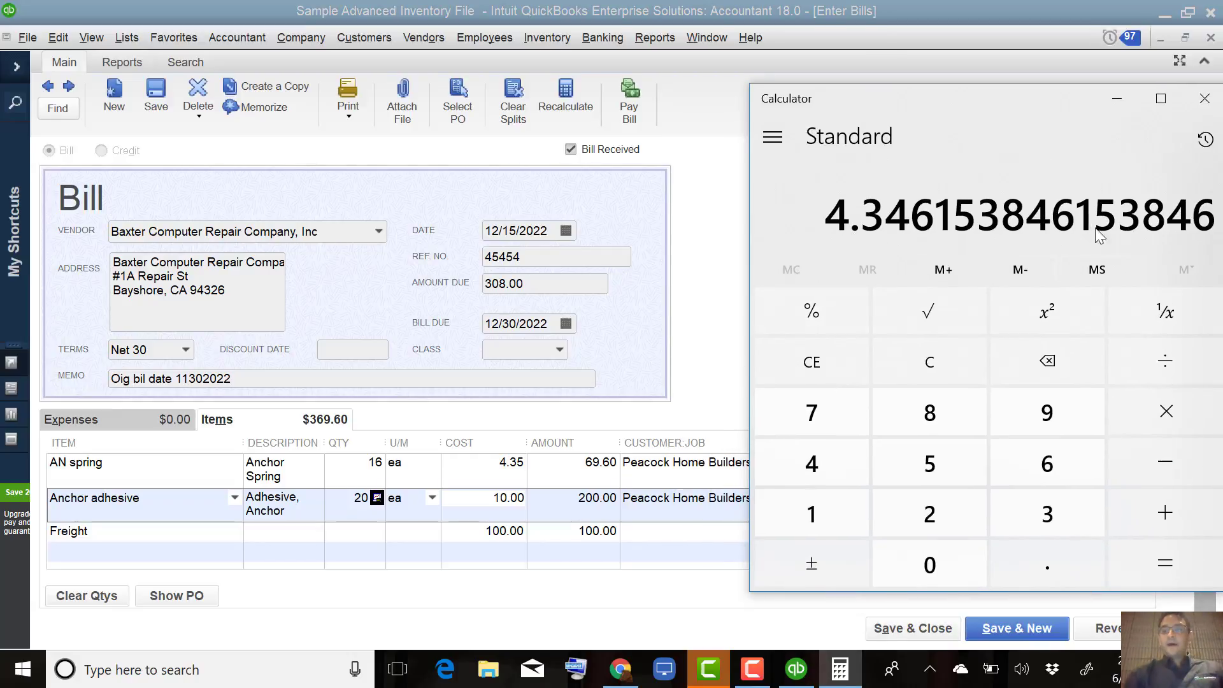
key(1)
key(Escape)
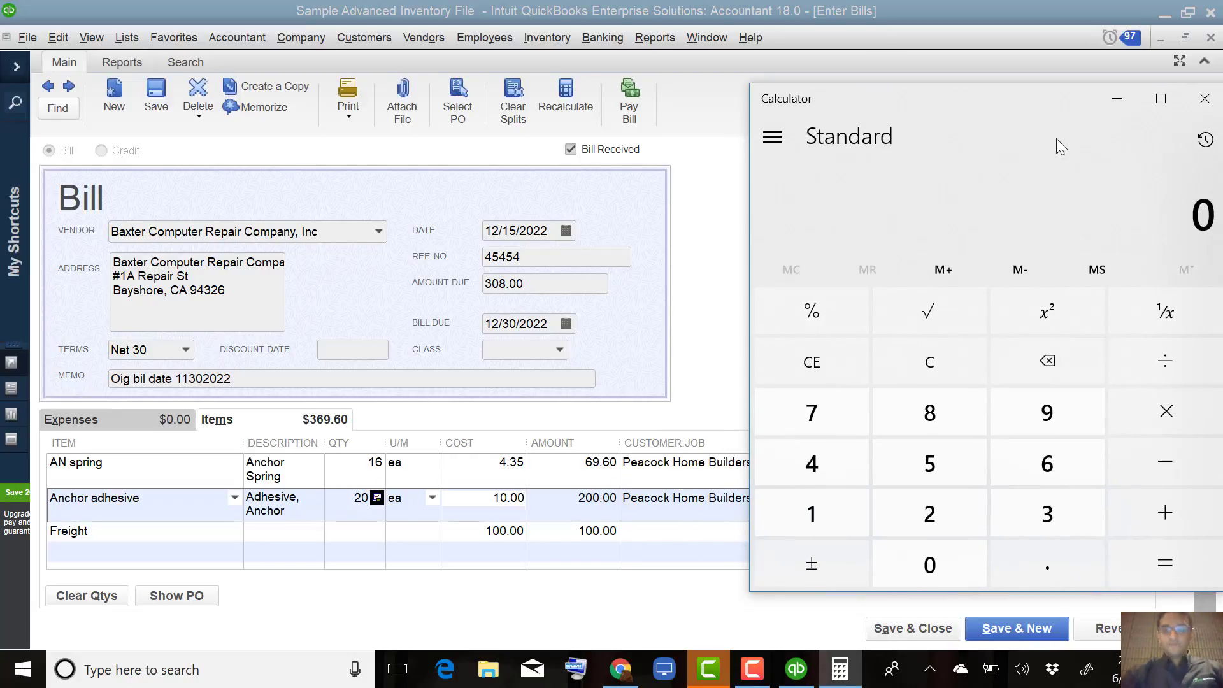
text(200)
key(slash)
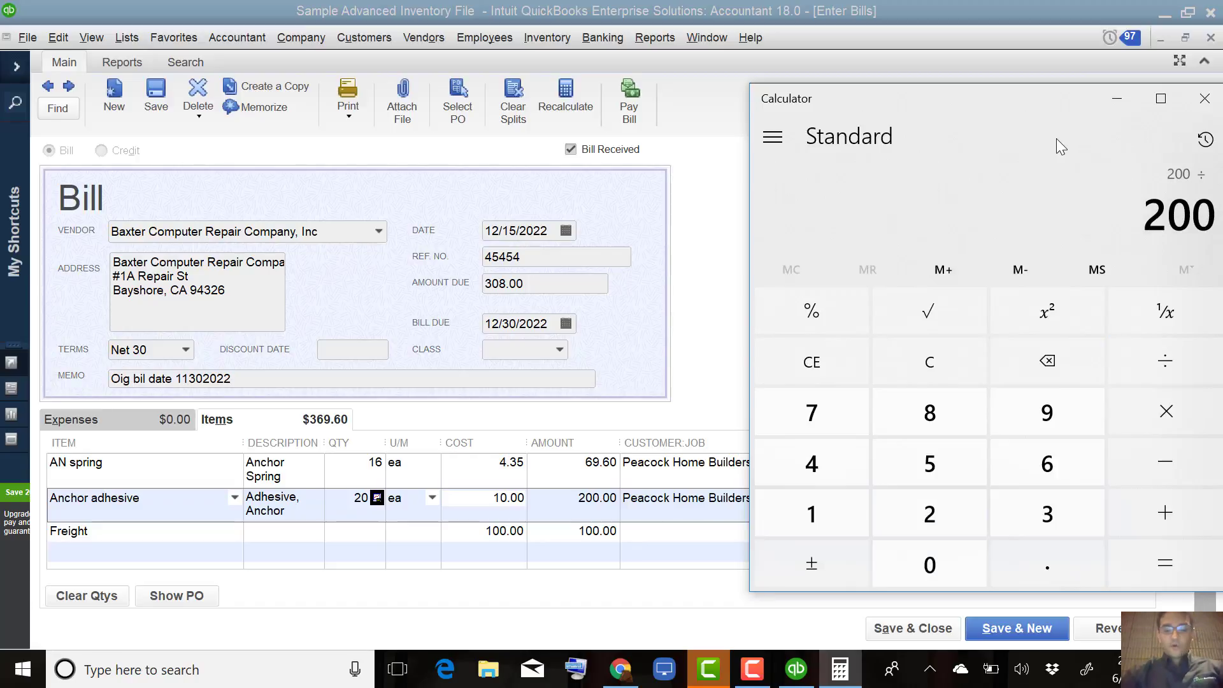
text(208)
key(Return)
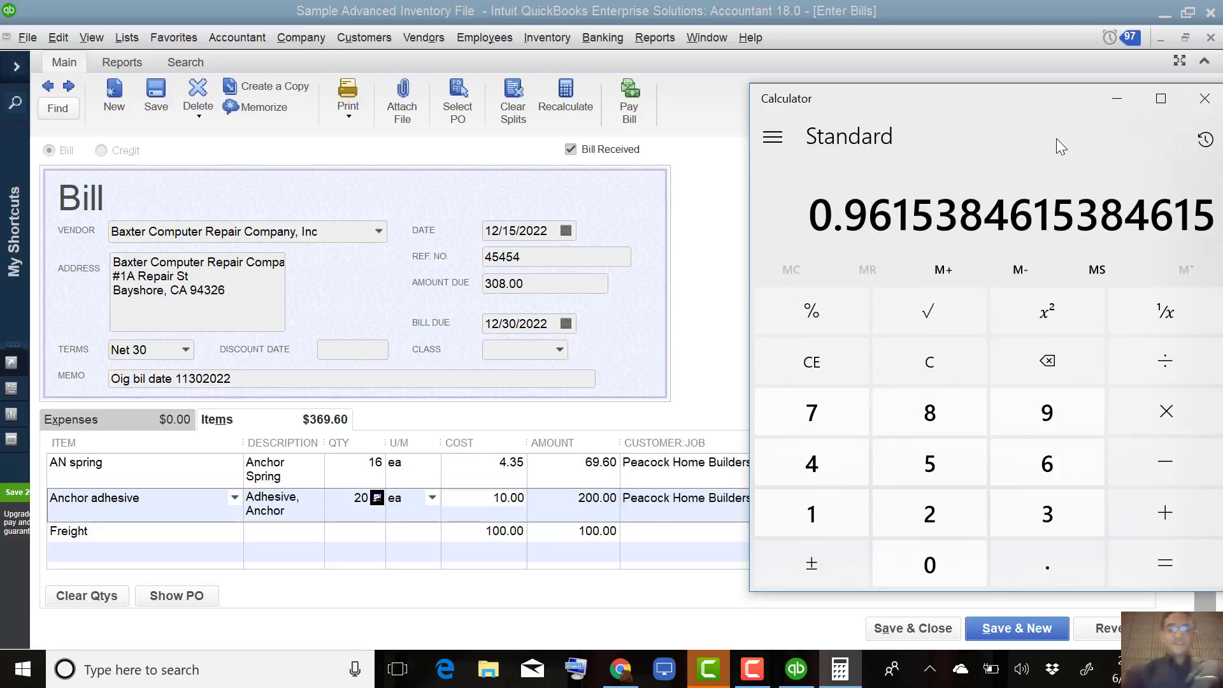
key(asterisk)
text(100)
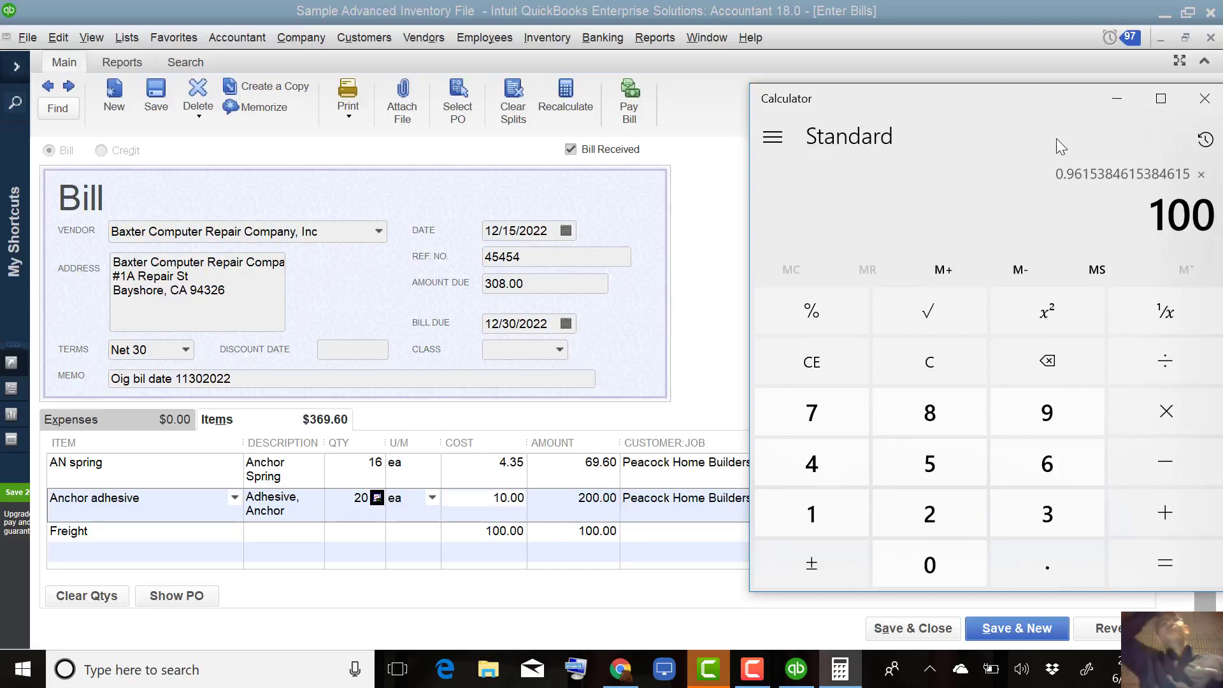
key(Return)
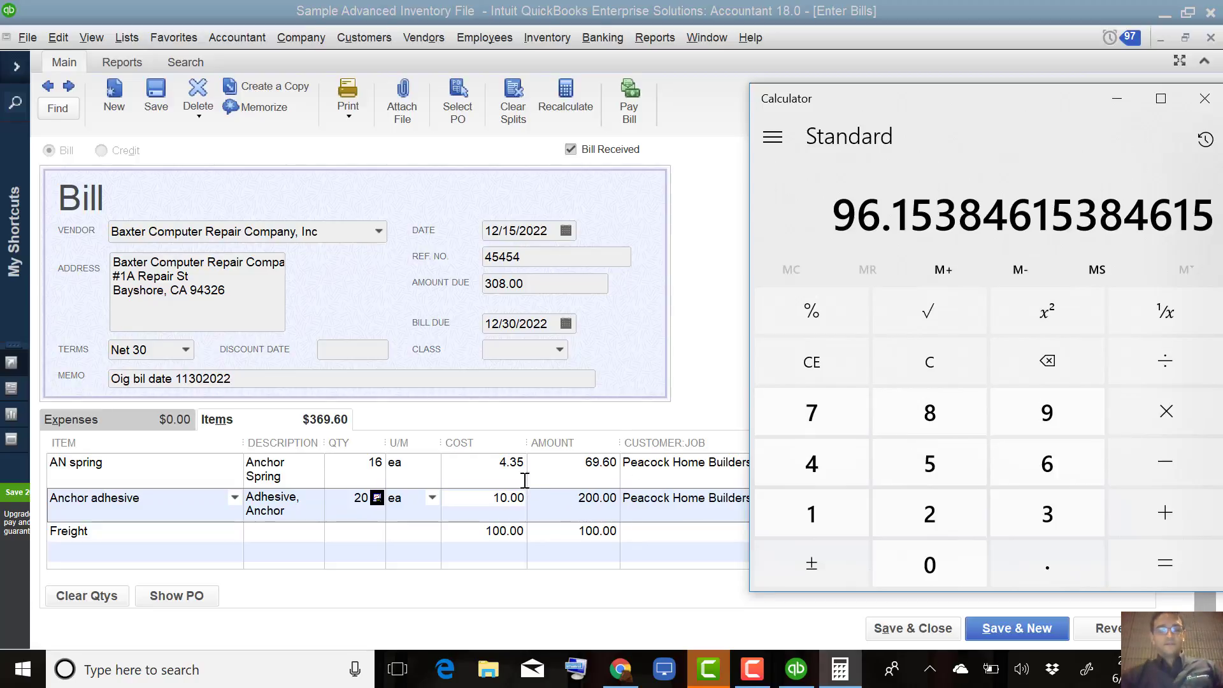
- Return to the QuickBooks bill and add the 96.15 freight share to Anchor adhesive's amount of 200
click(567, 493)
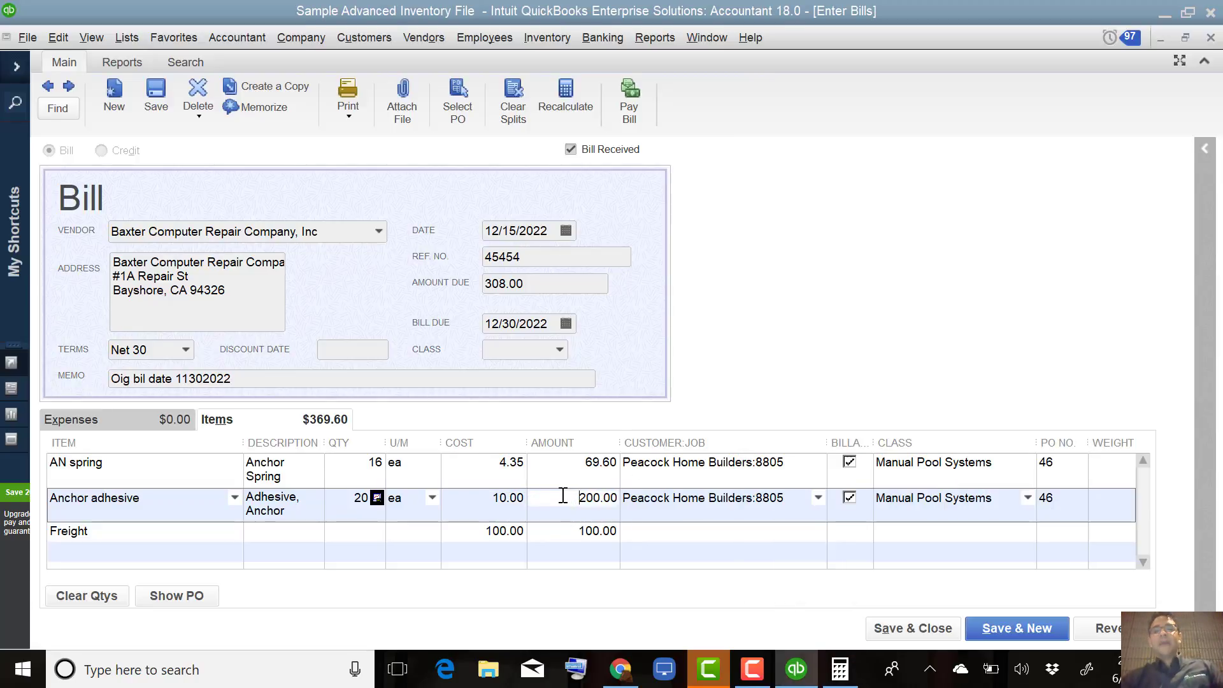
click(840, 669)
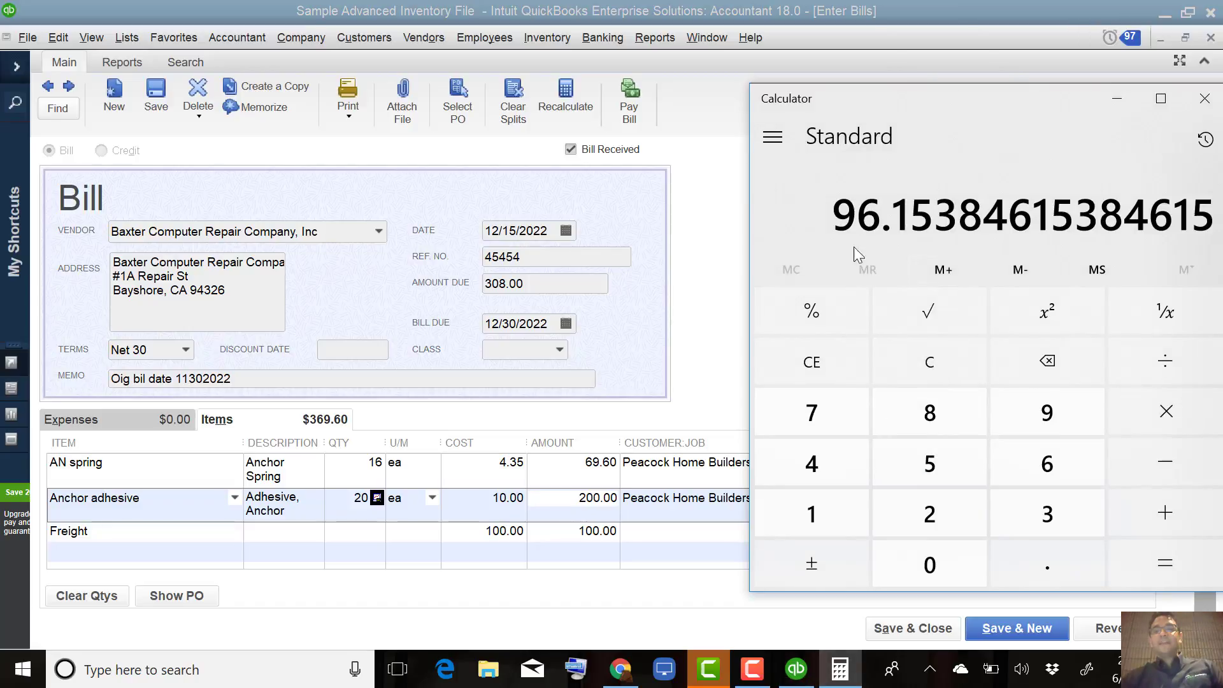
click(558, 510)
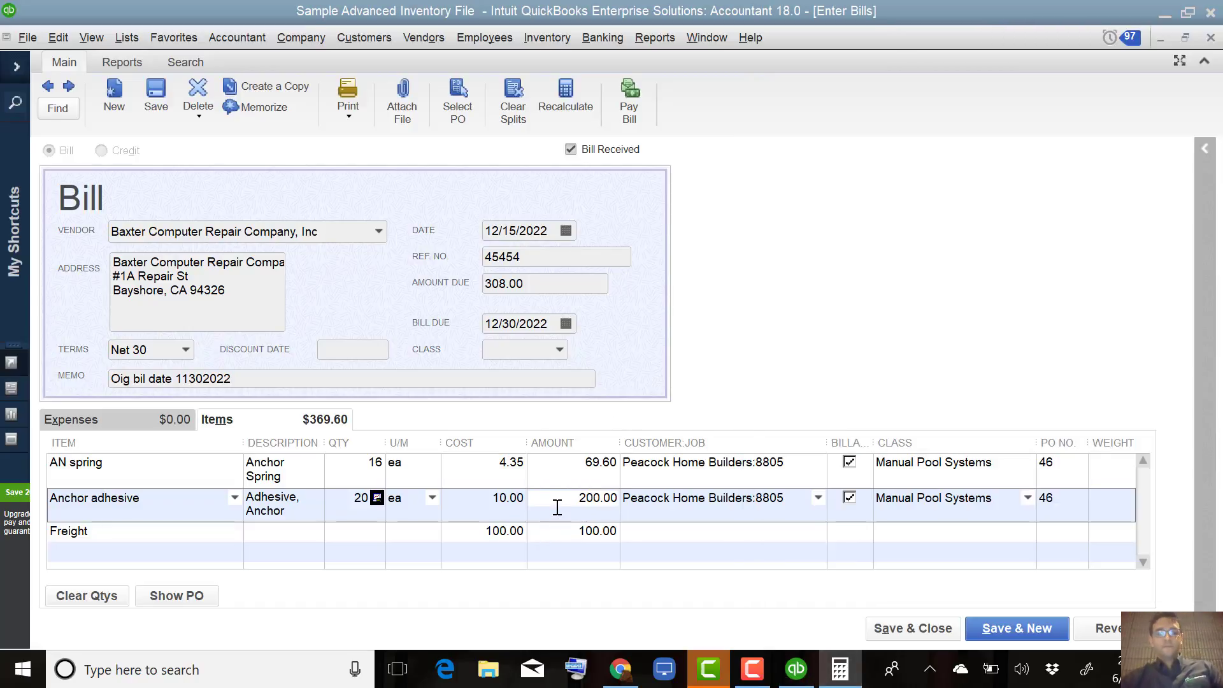
text(200.)
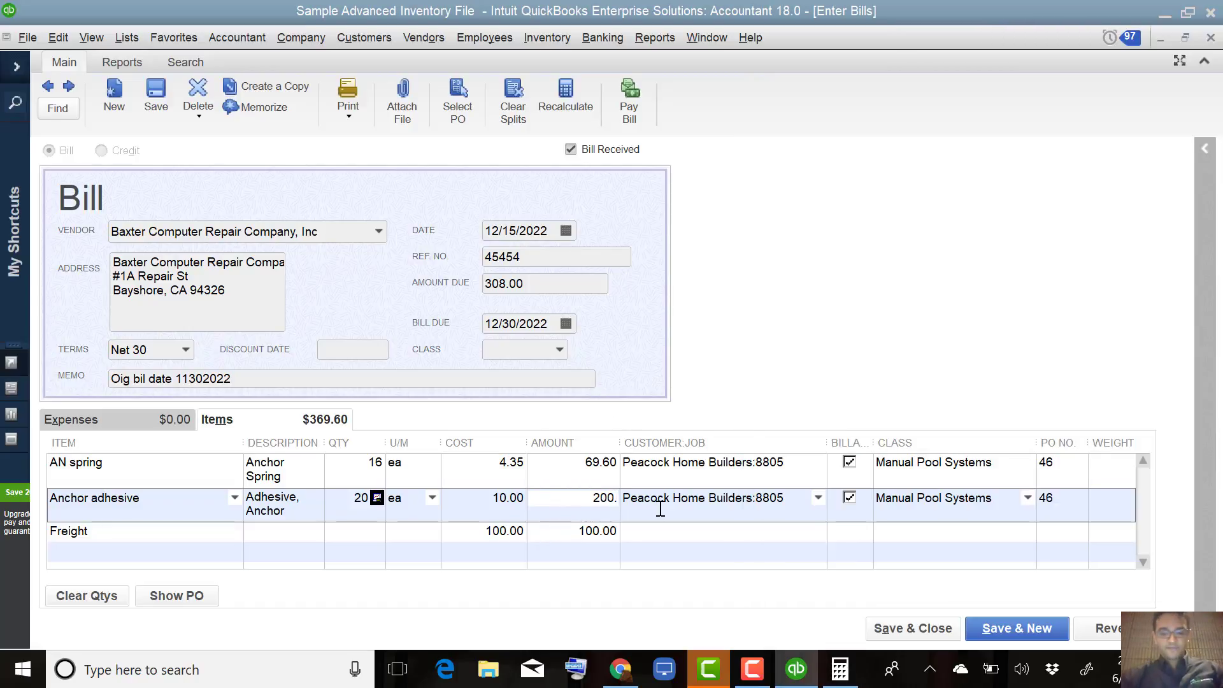
text(+96)
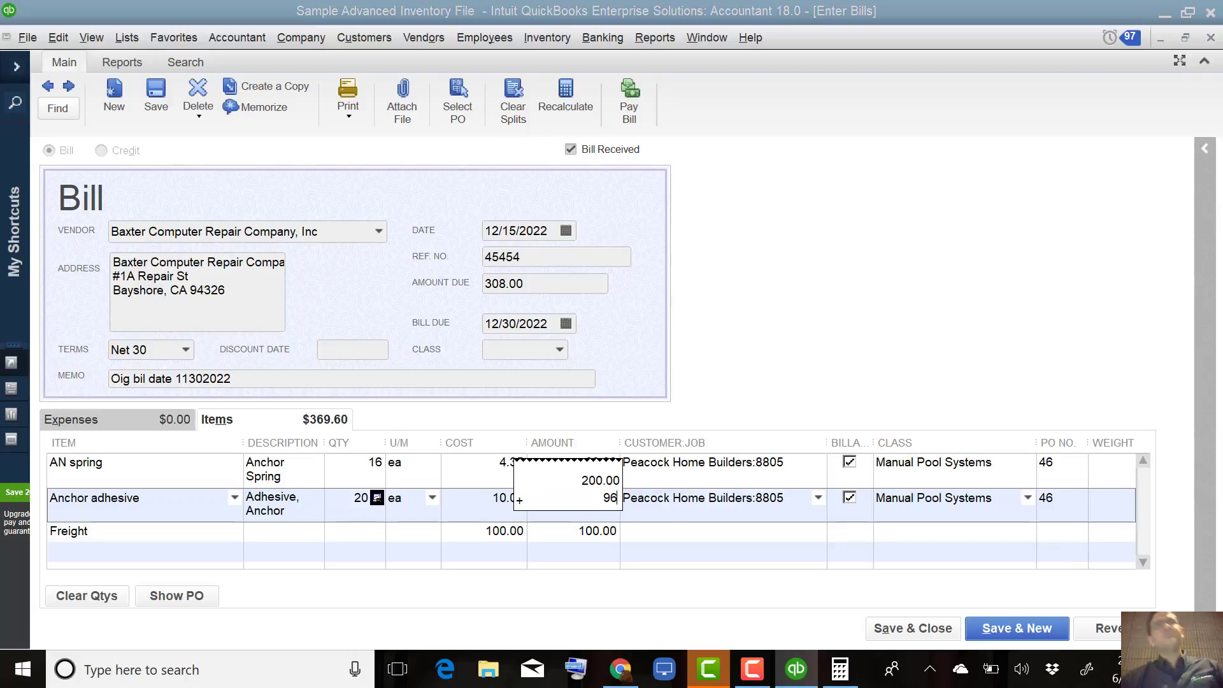
text(.15)
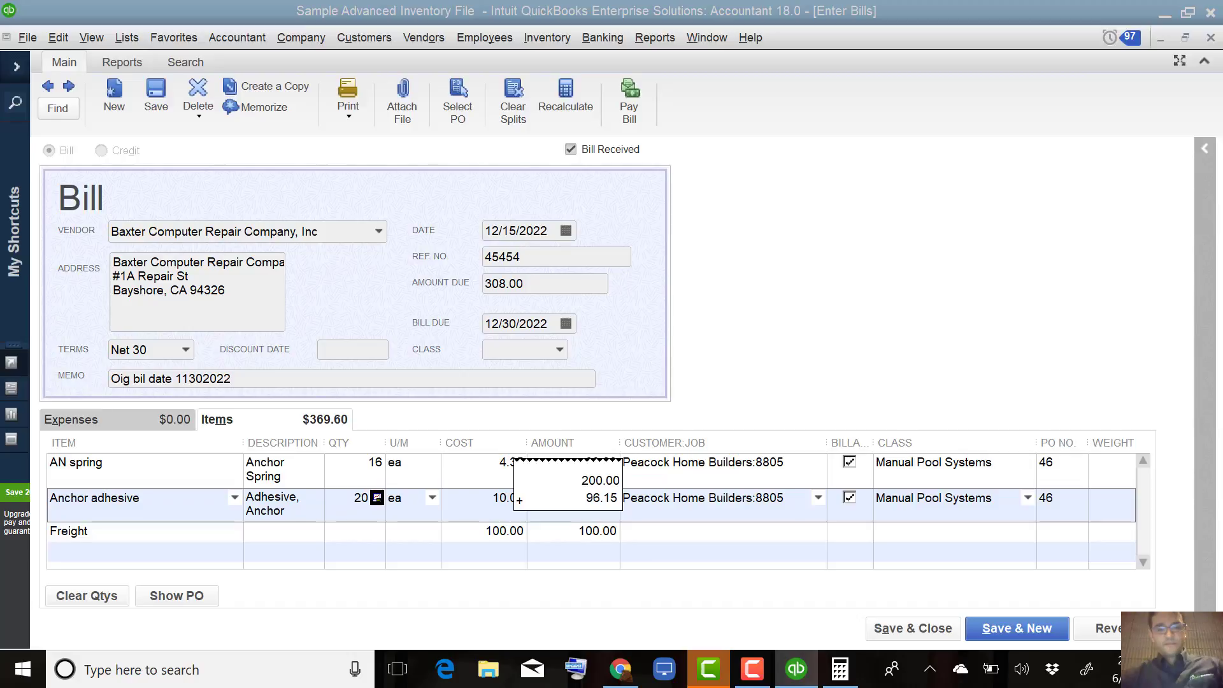
key(Return)
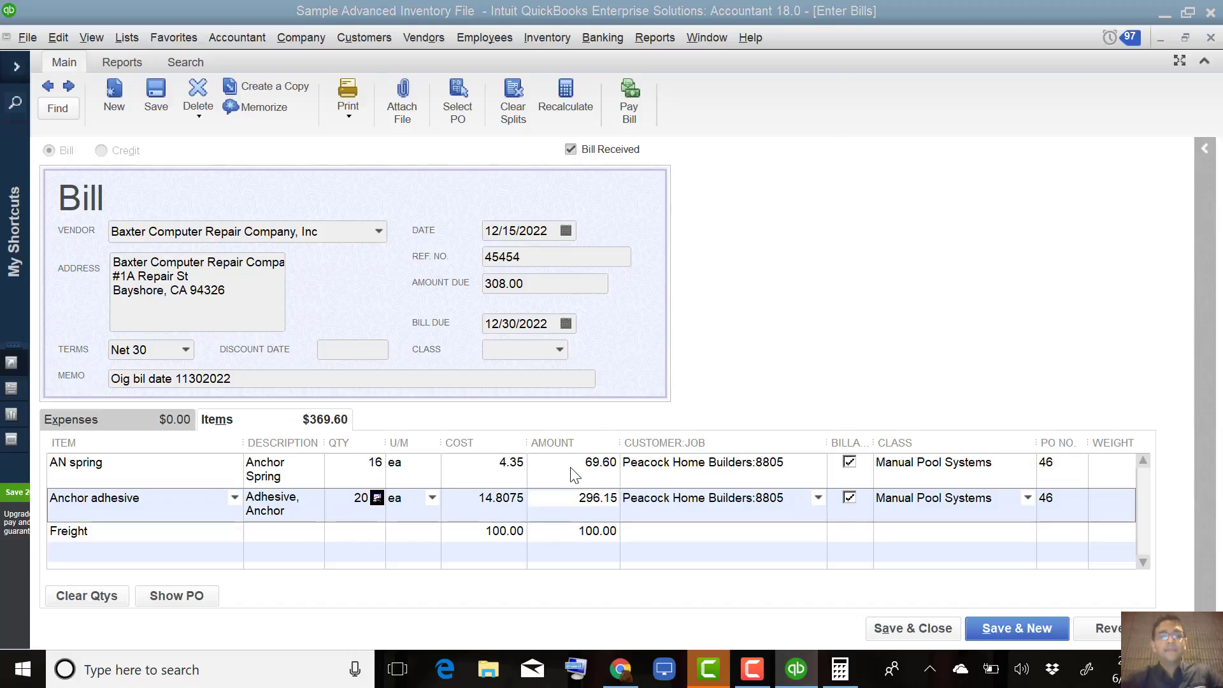
- Switch to Calculator and divide 8 by 208 for the AN spring line's freight share
click(574, 471)
click(571, 508)
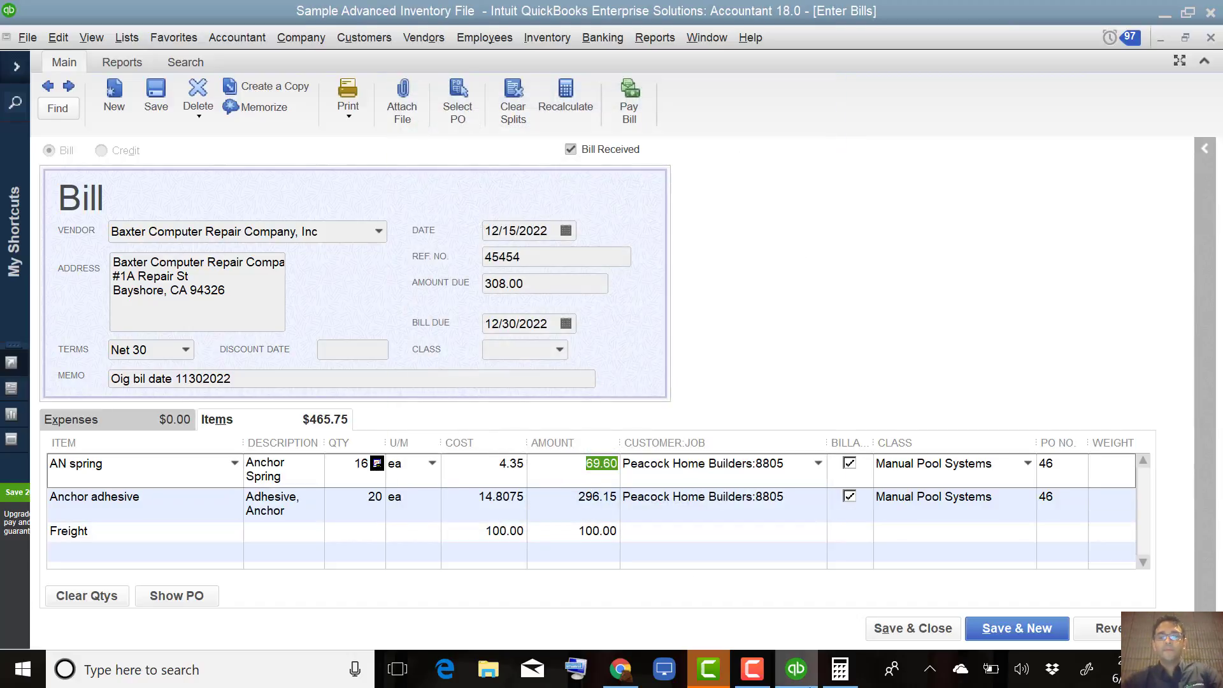
click(839, 669)
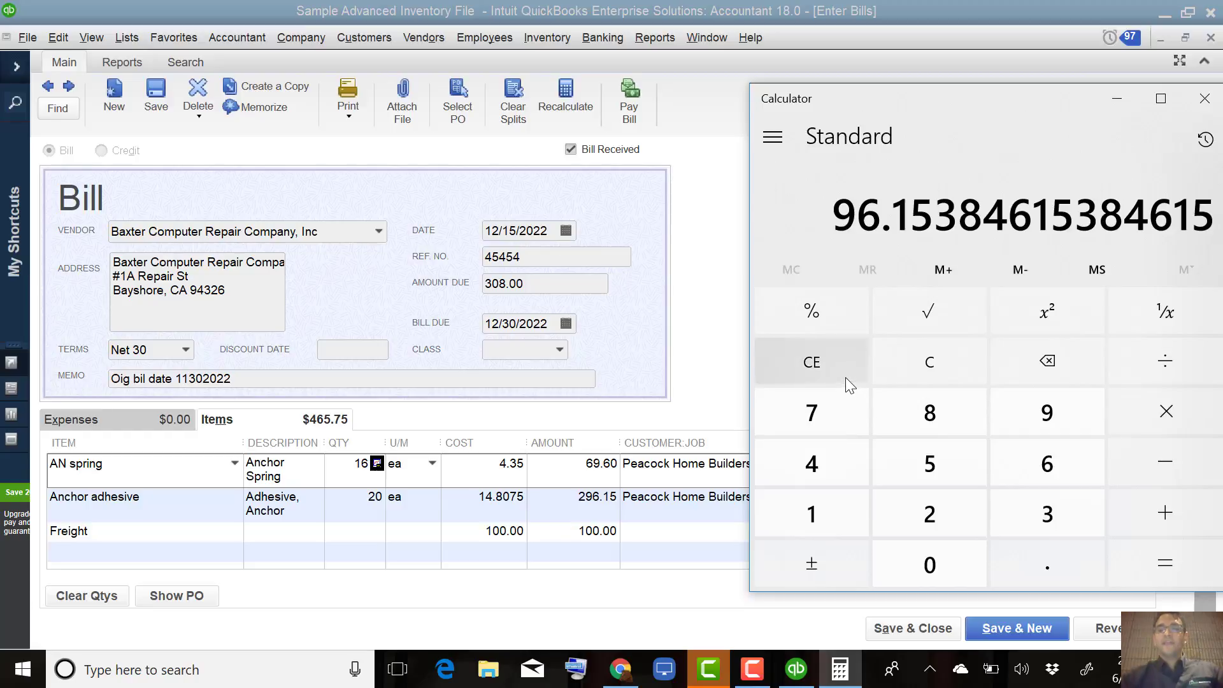
click(845, 377)
text(8/208)
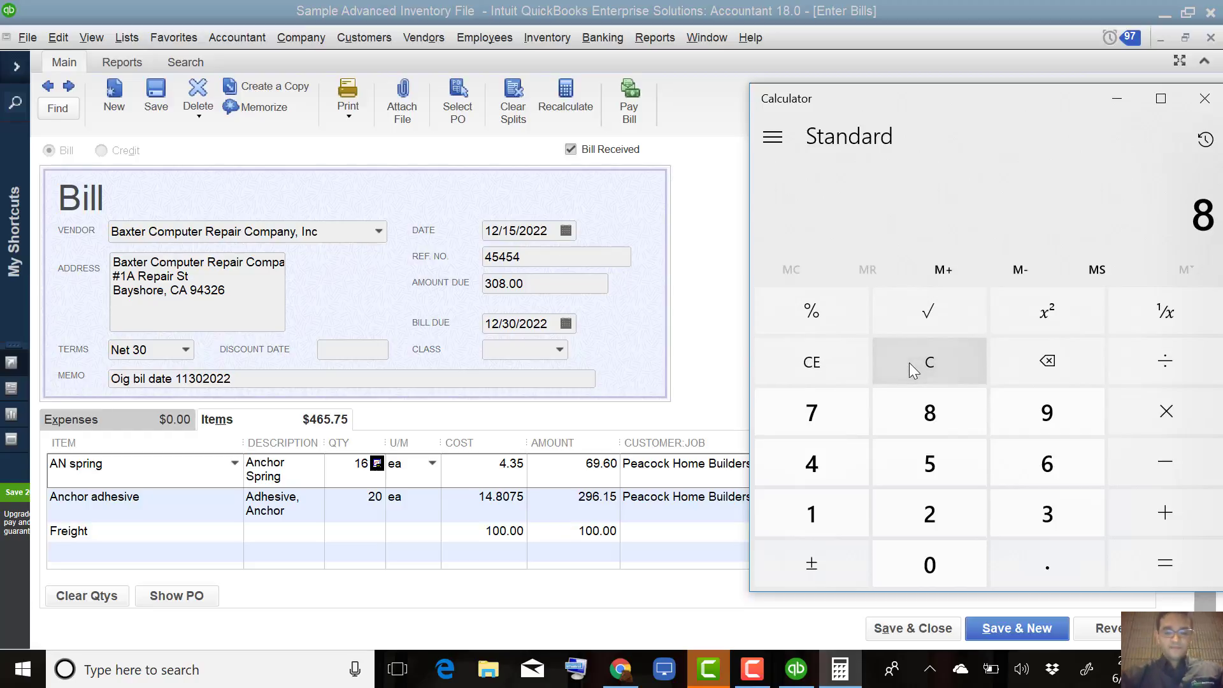
key(Return)
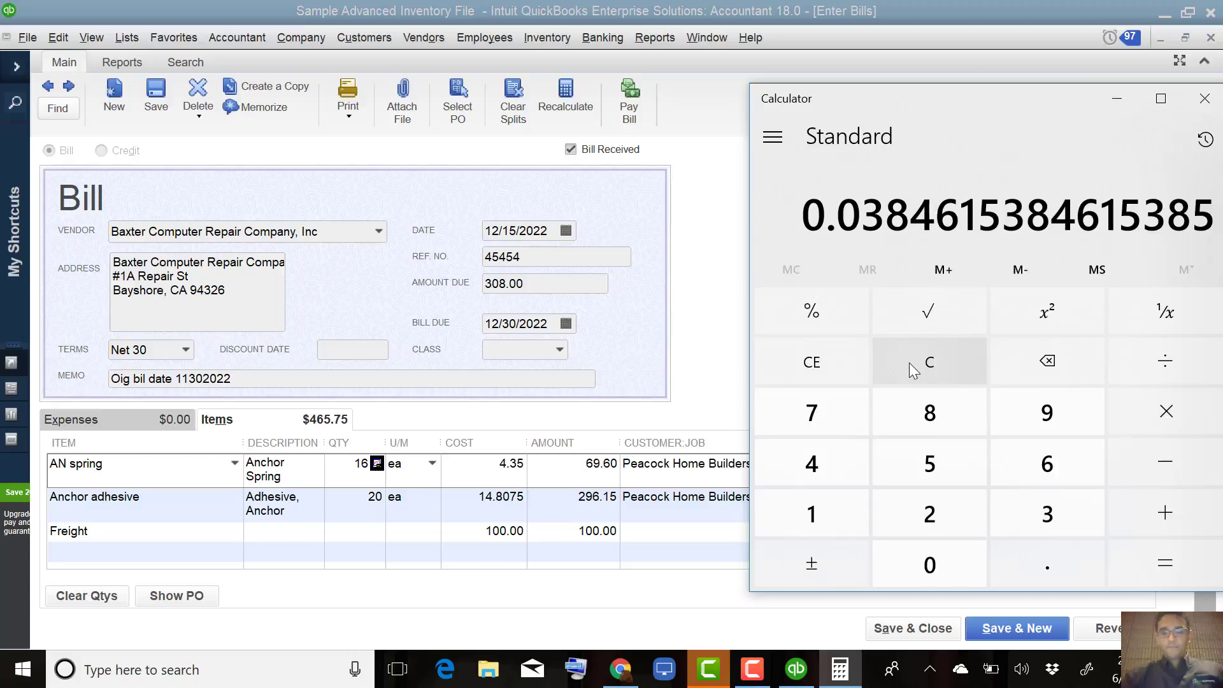
key(plus)
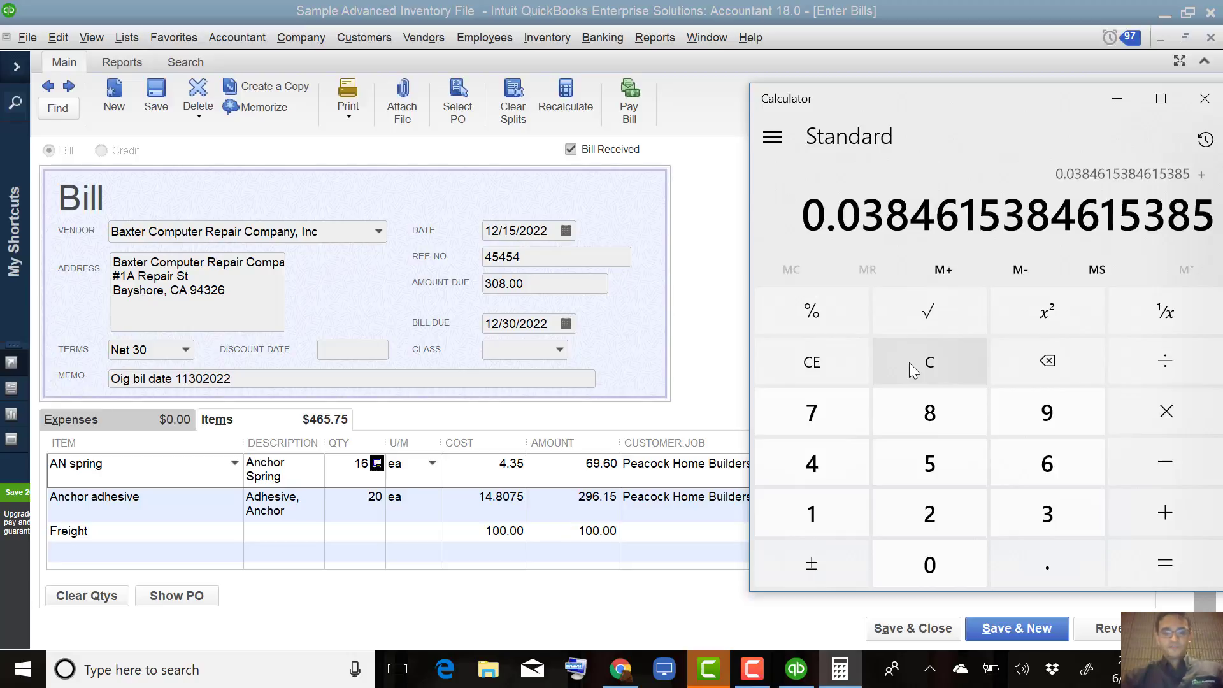
- Return to the QuickBooks bill and set the AN spring line's cost to 0.50
click(506, 463)
key(BackSpace)
text(.)
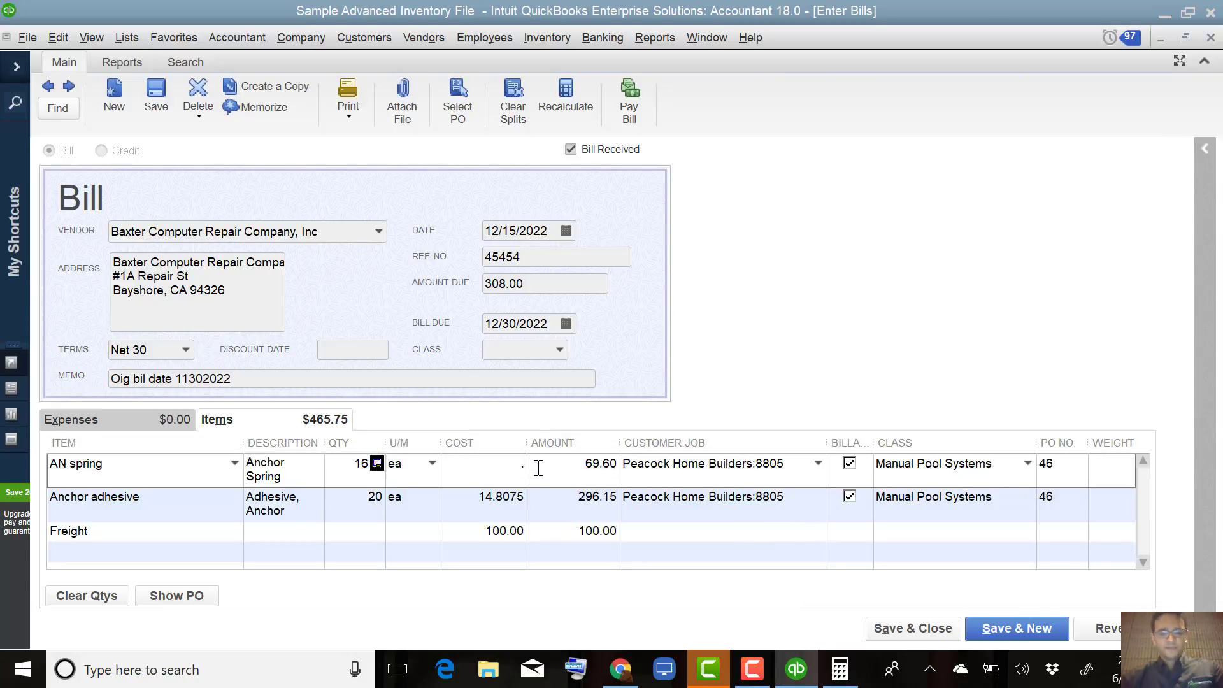
text(5)
key(Tab)
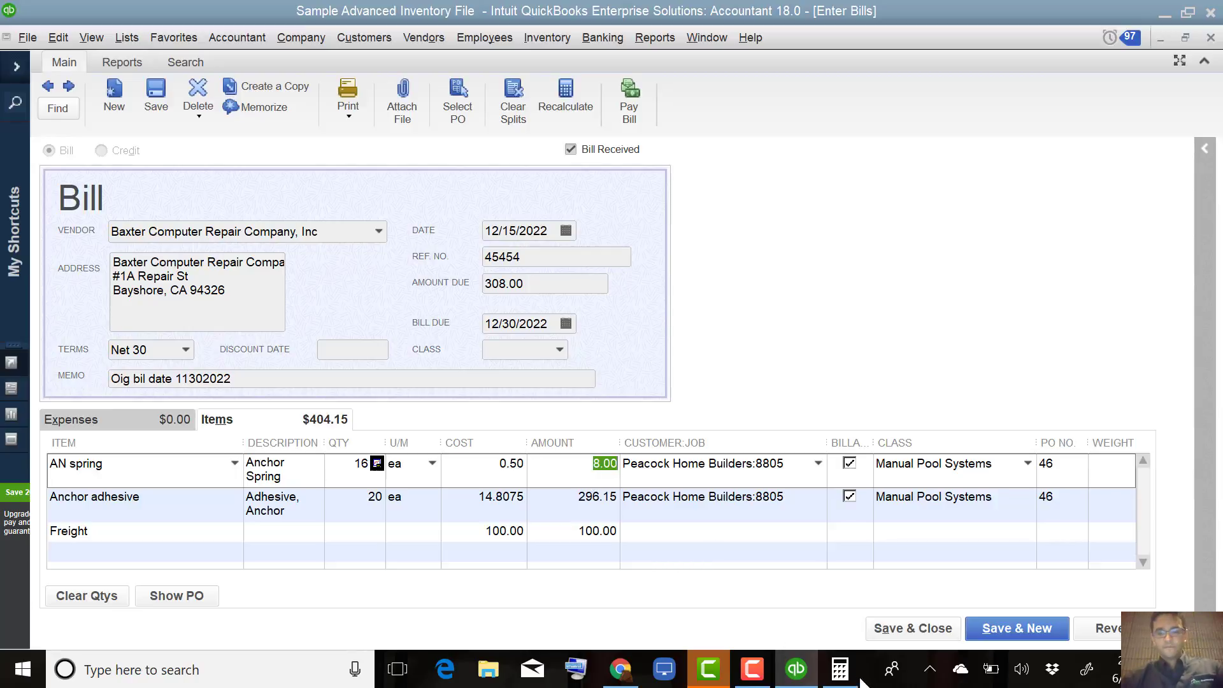
- Switch to Calculator and add 8 to the result of the division
click(840, 669)
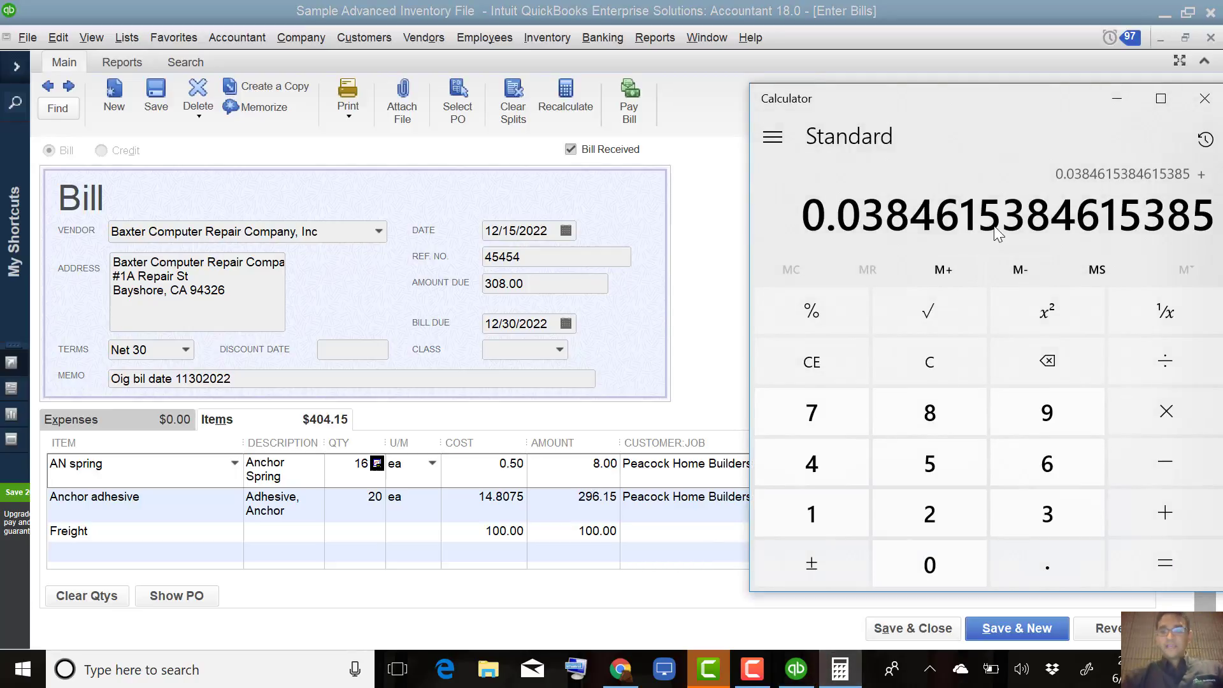
key(8)
key(Return)
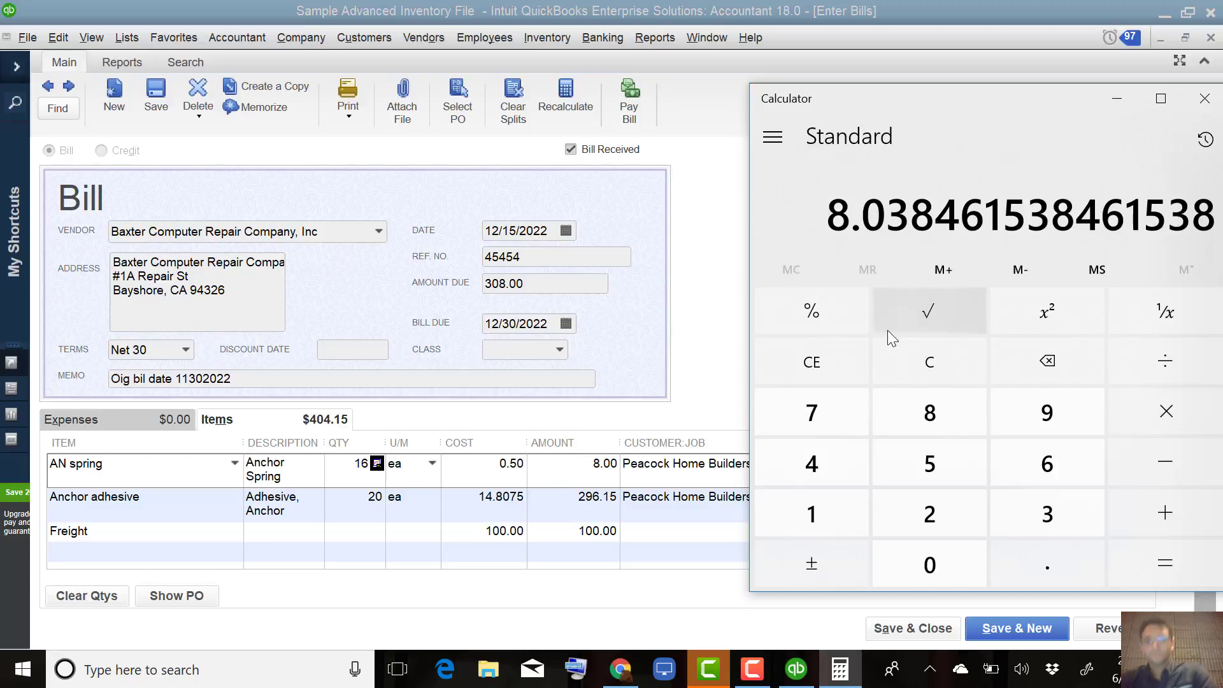
click(922, 360)
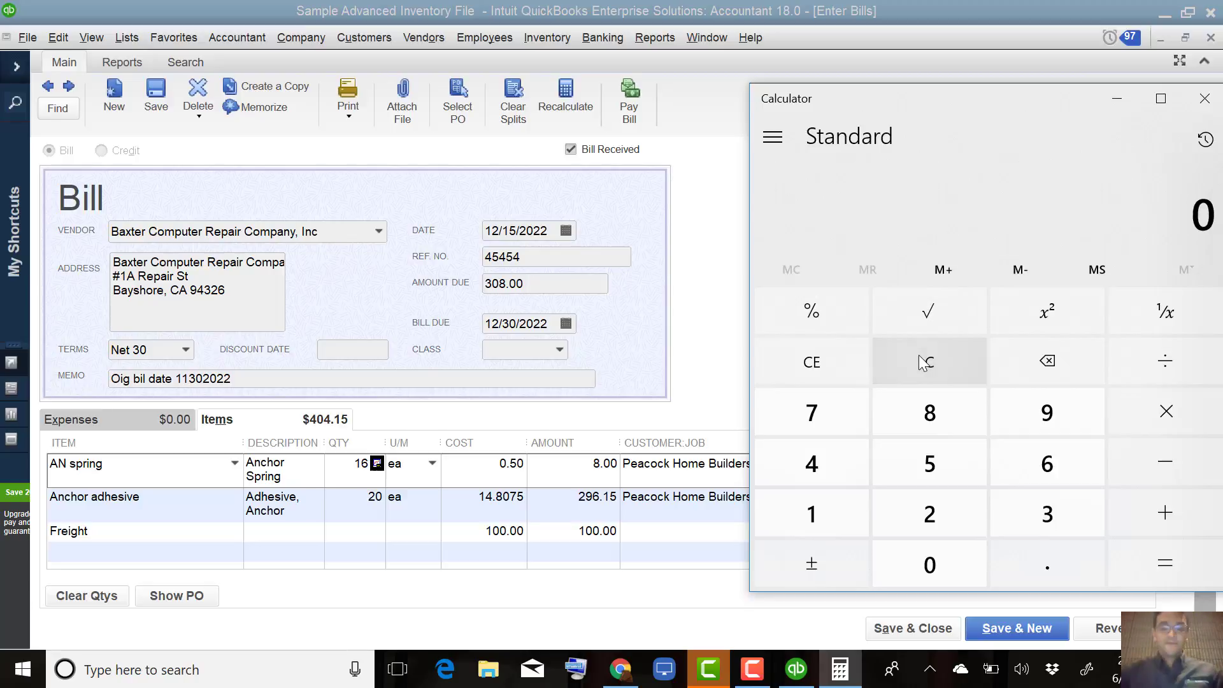
text(8/20-8)
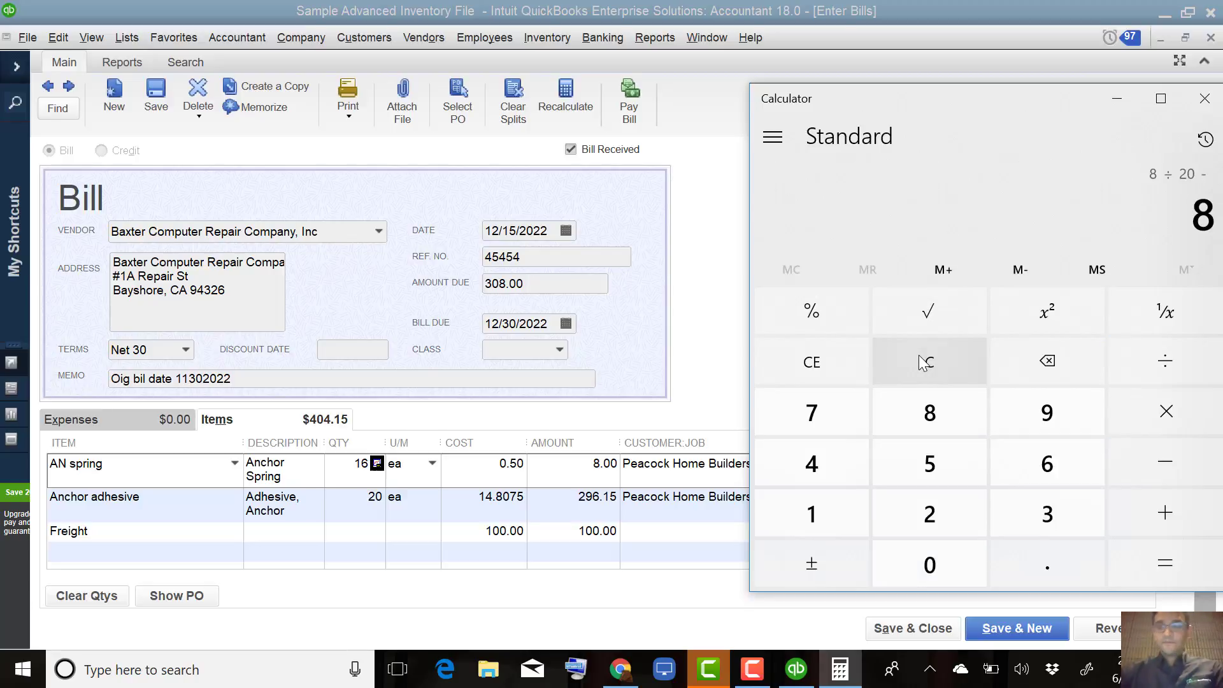
key(BackSpace)
text(8/208)
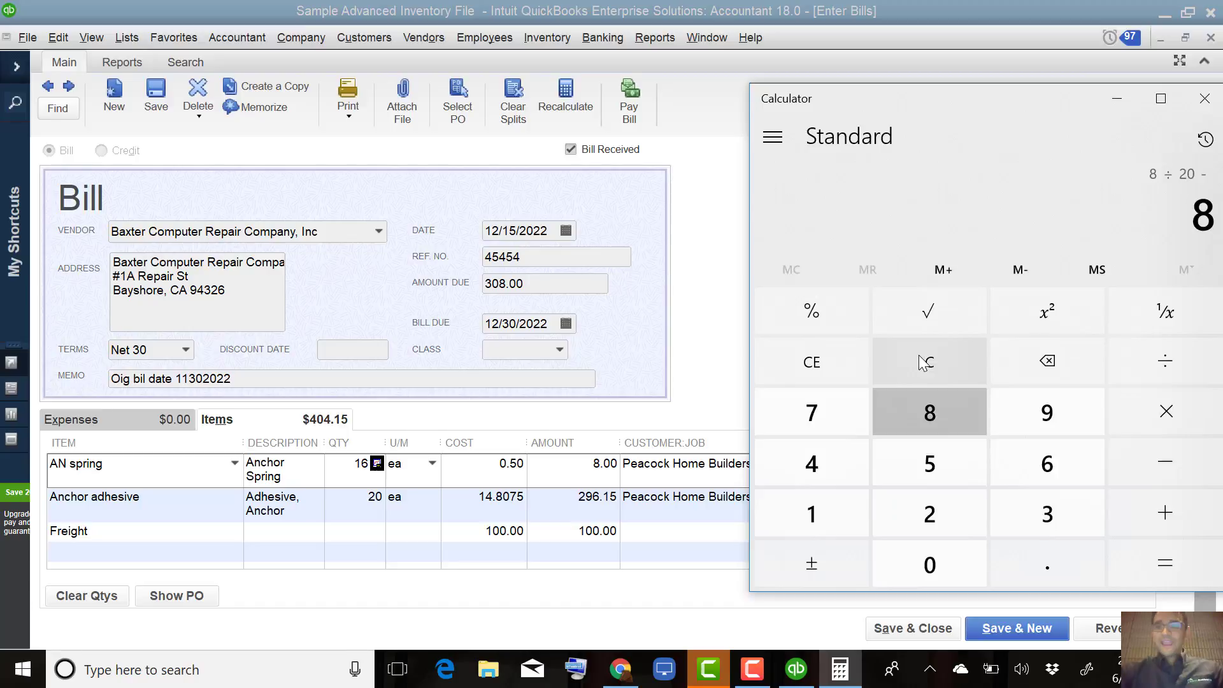
key(Return)
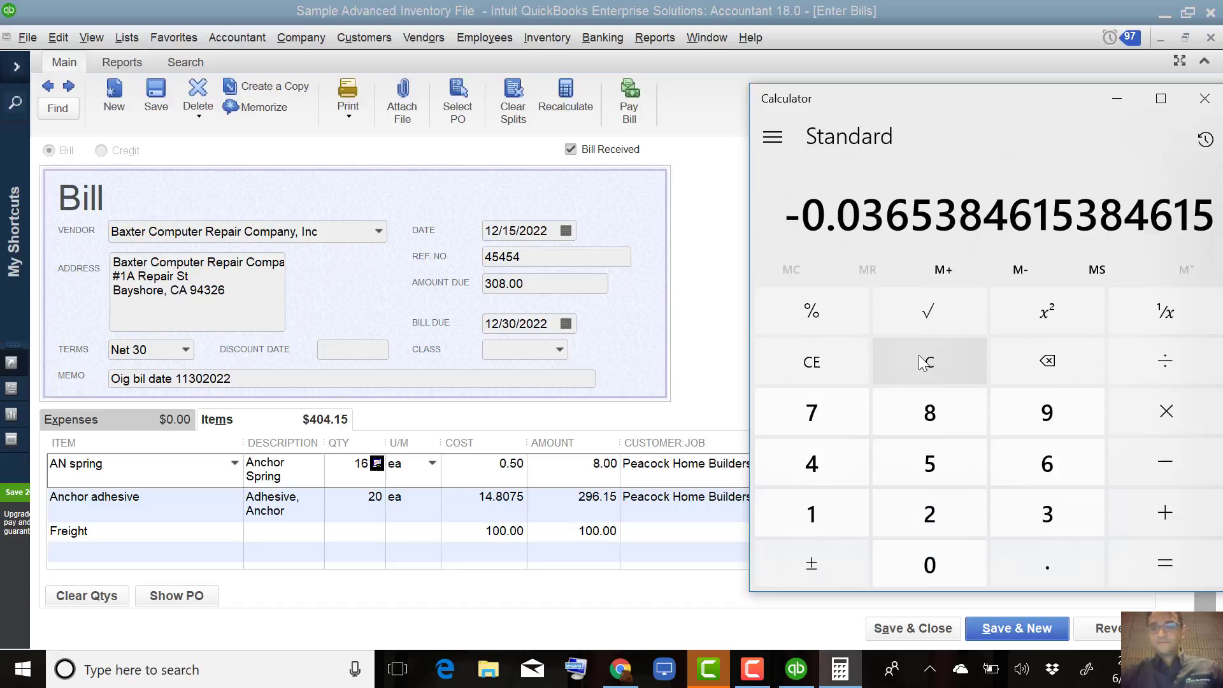
- Clear the calculation, divide 8 by 208 and multiply the result by 100
click(839, 361)
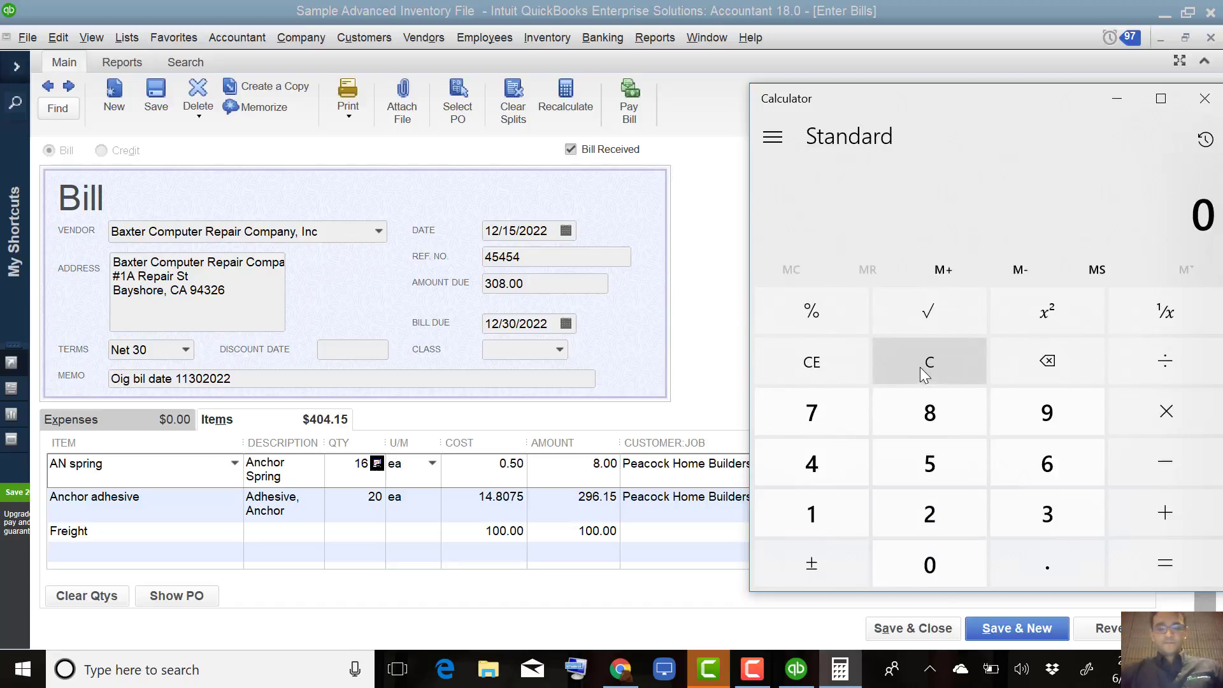
text(8/208)
key(Return)
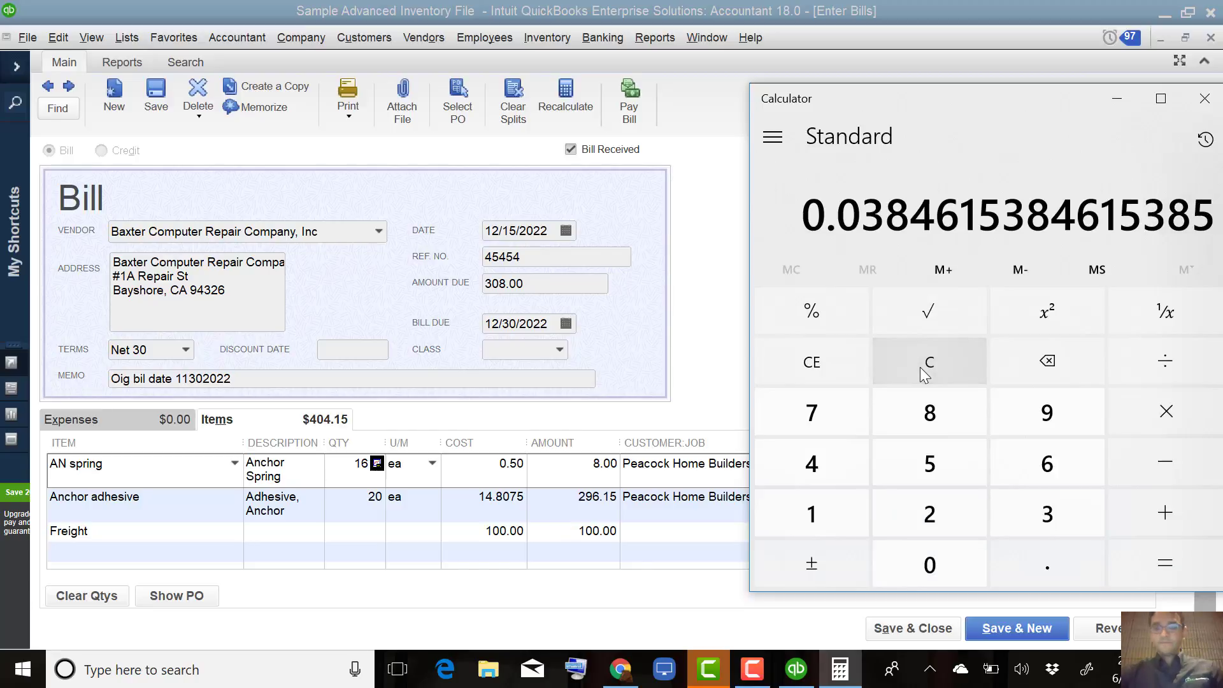
key(asterisk)
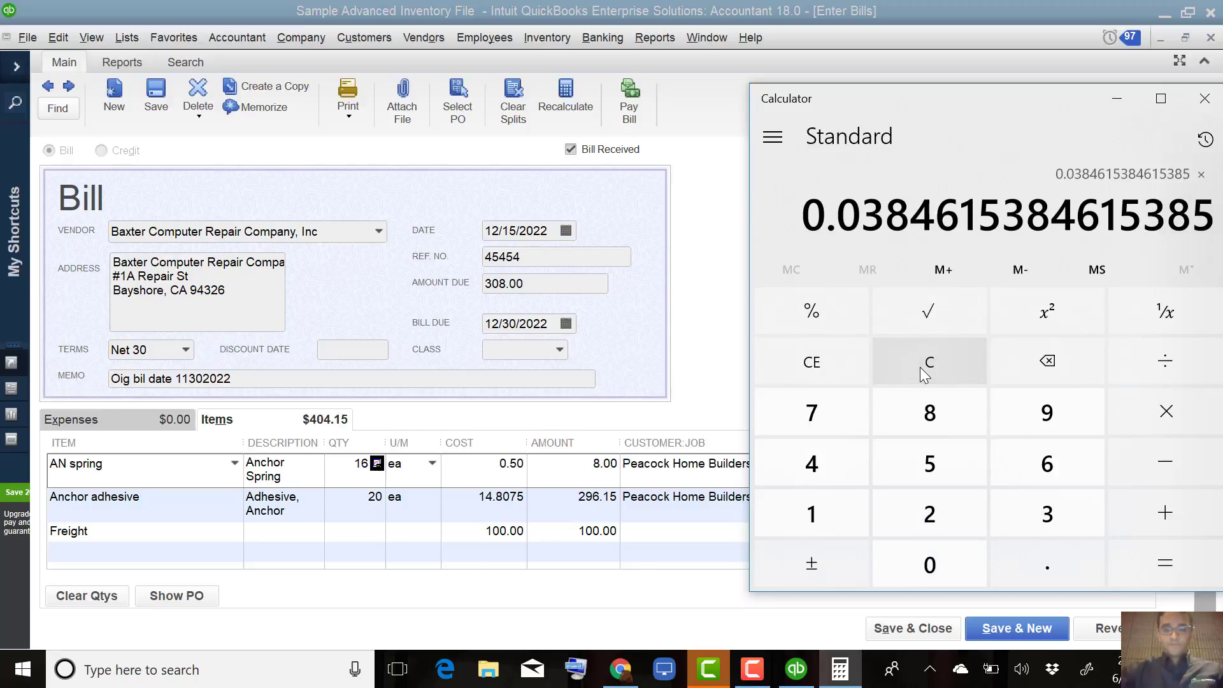
text(100)
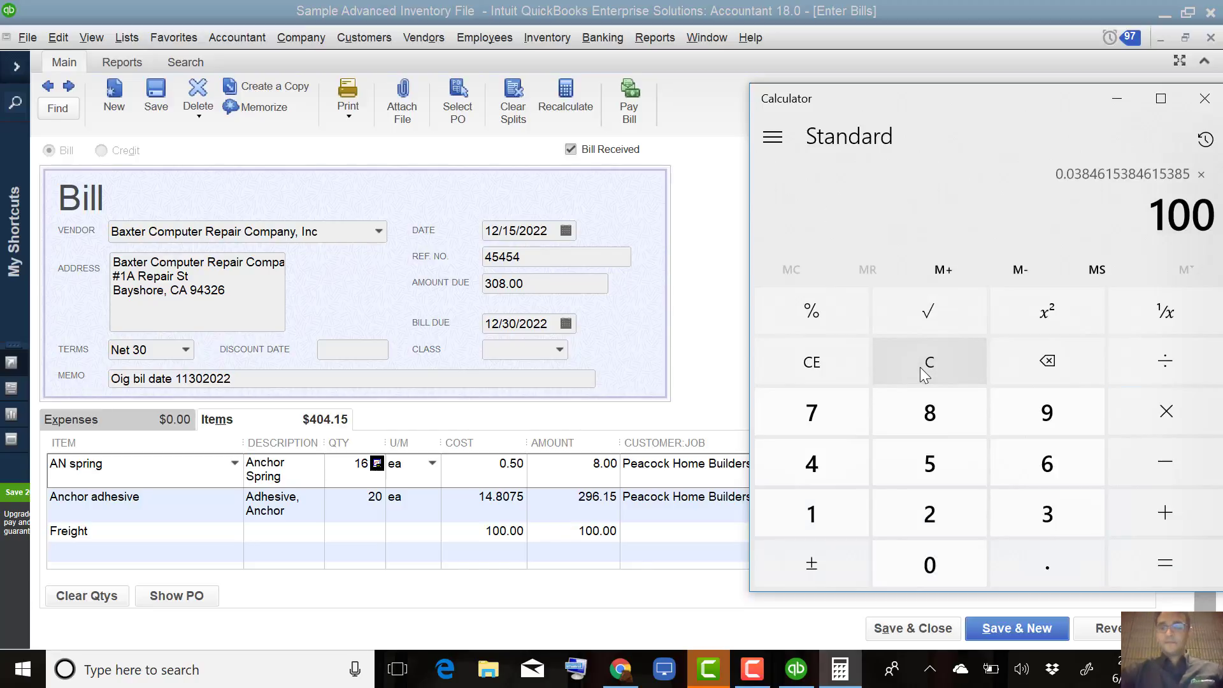
key(Return)
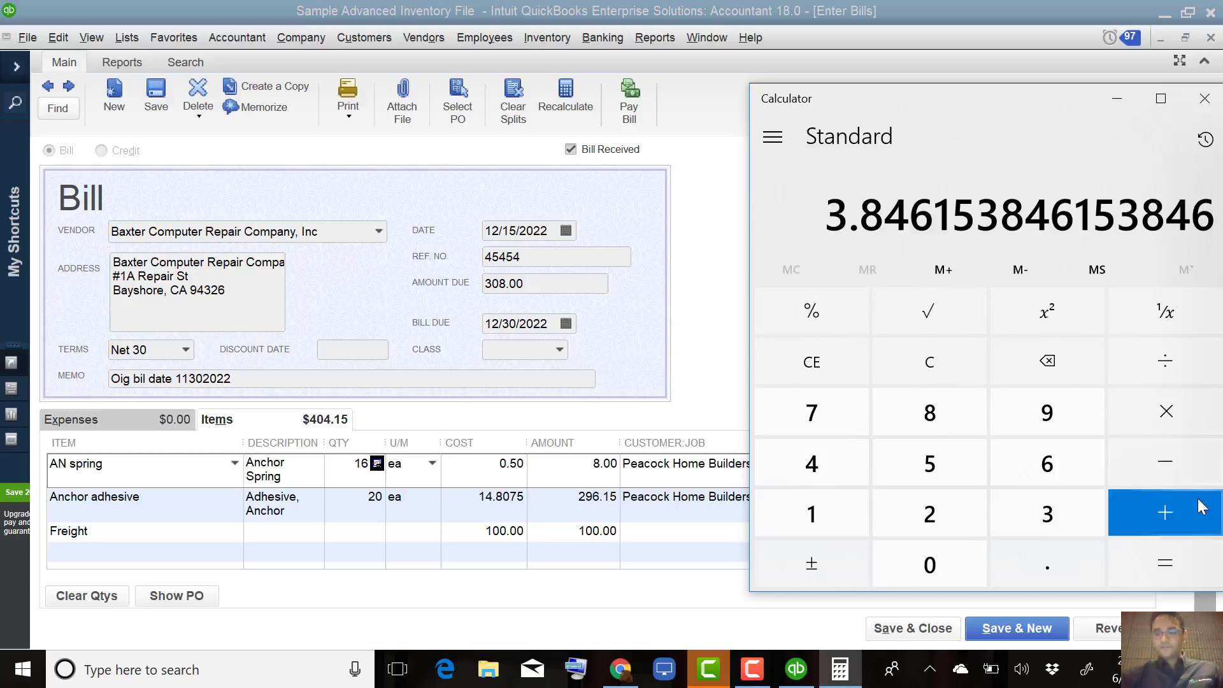
text(8)
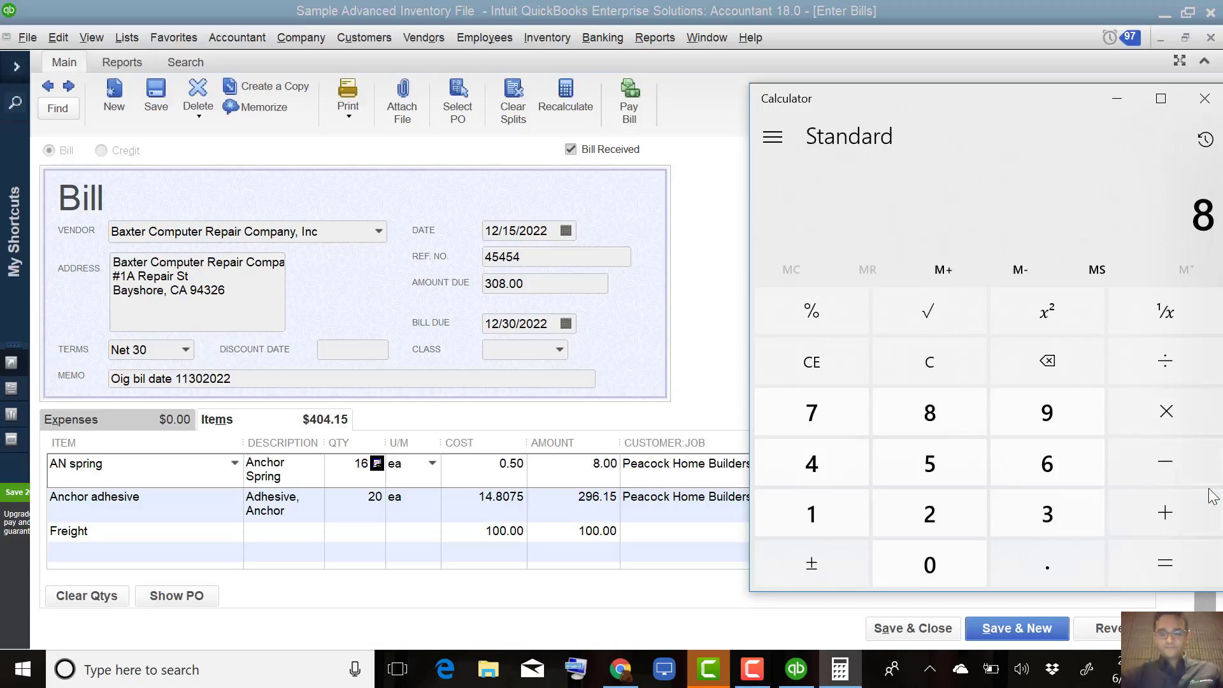
text(00)
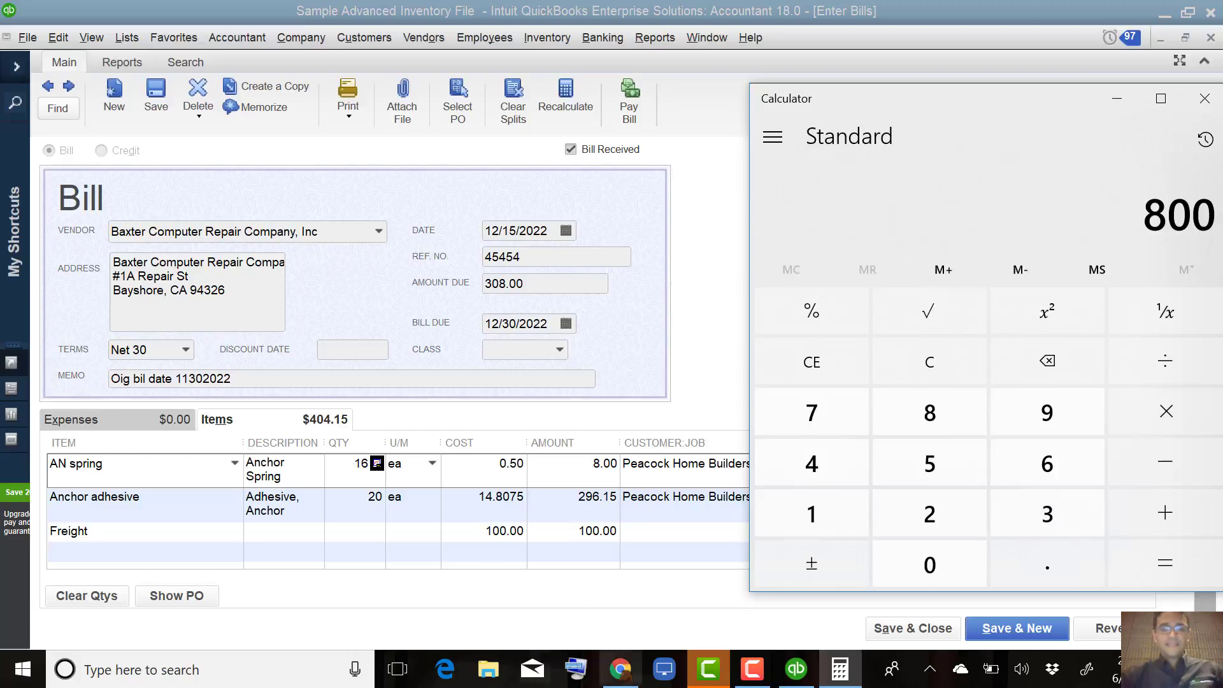
- Return to the QuickBooks bill and set the AN spring line's amount to 11.85
click(581, 479)
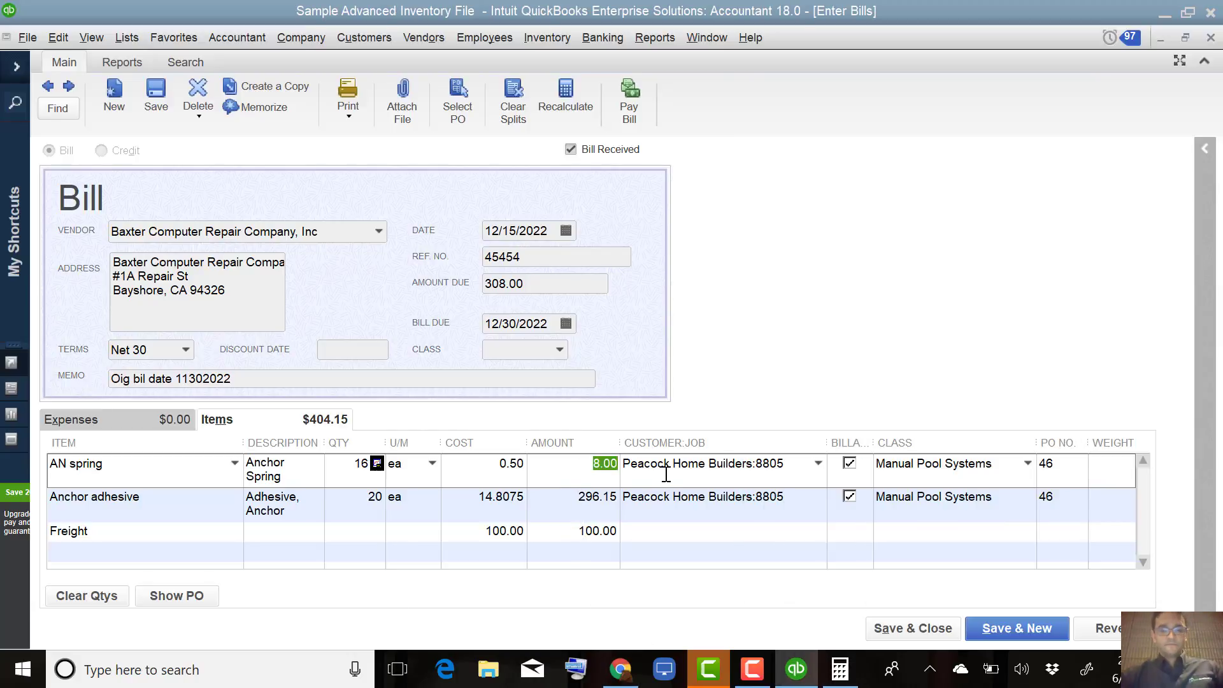
text(11)
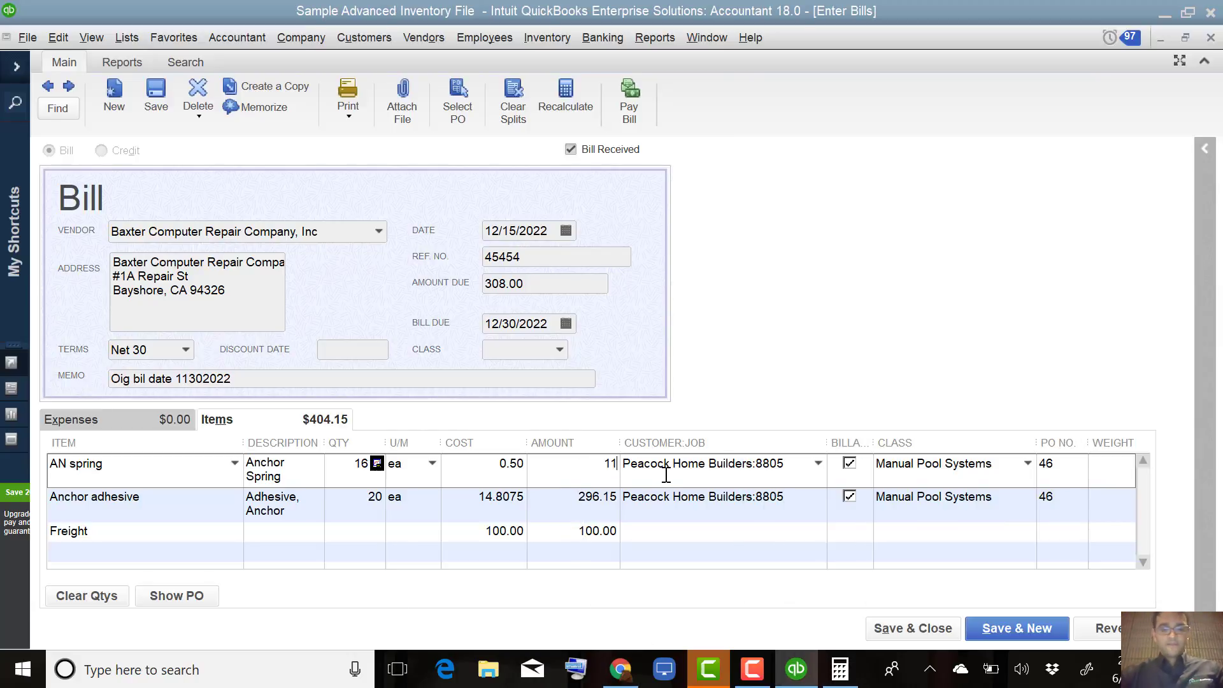
text(.88)
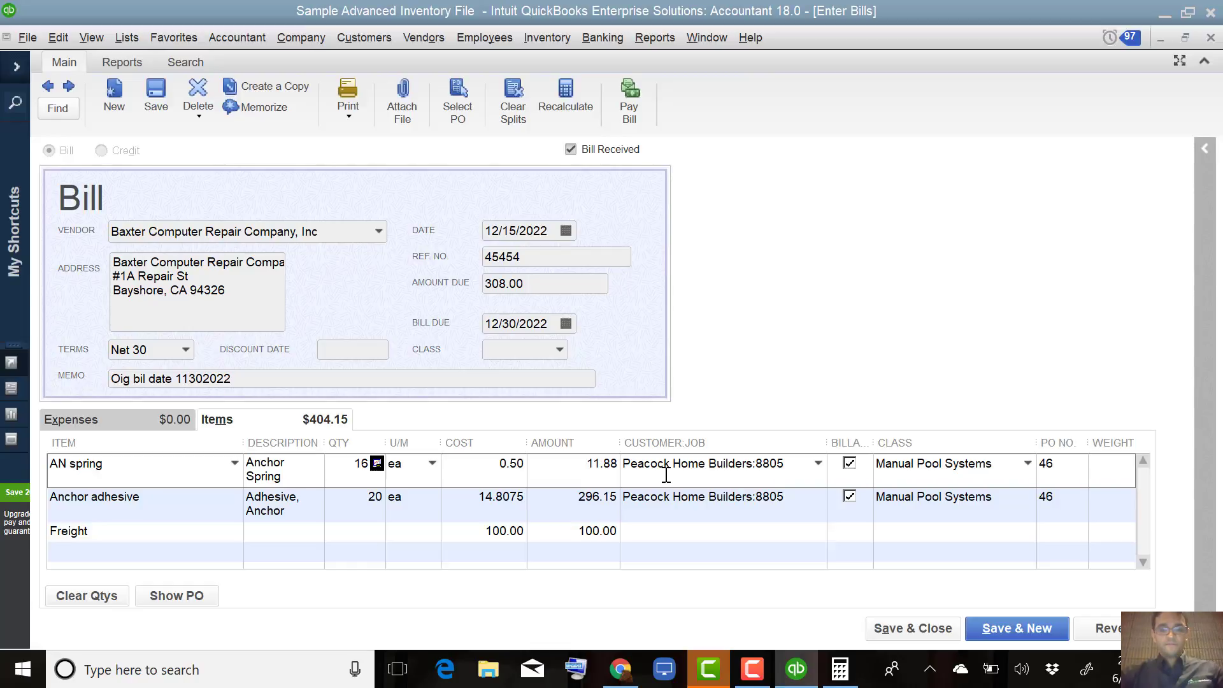
key(BackSpace)
text(5)
key(Tab)
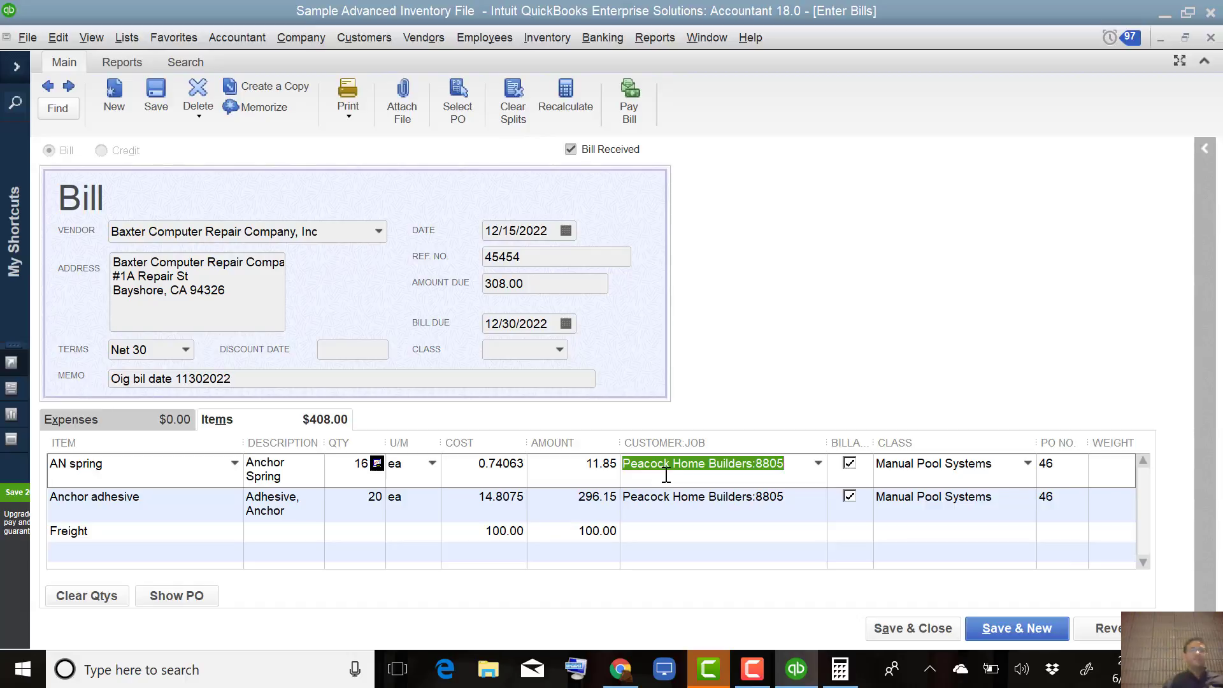
- Clear the Freight line's amount without updating the item record's cost, and save the bill, accepting the change to linked transactions
click(577, 534)
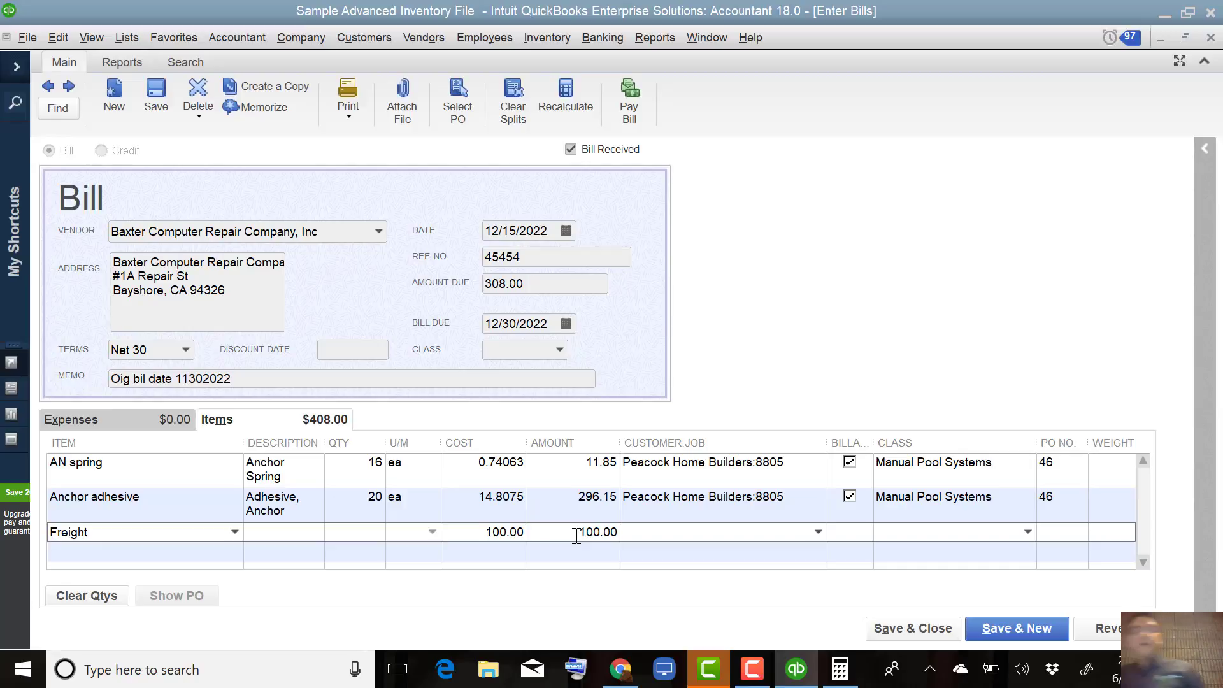
double_click(577, 534)
key(BackSpace)
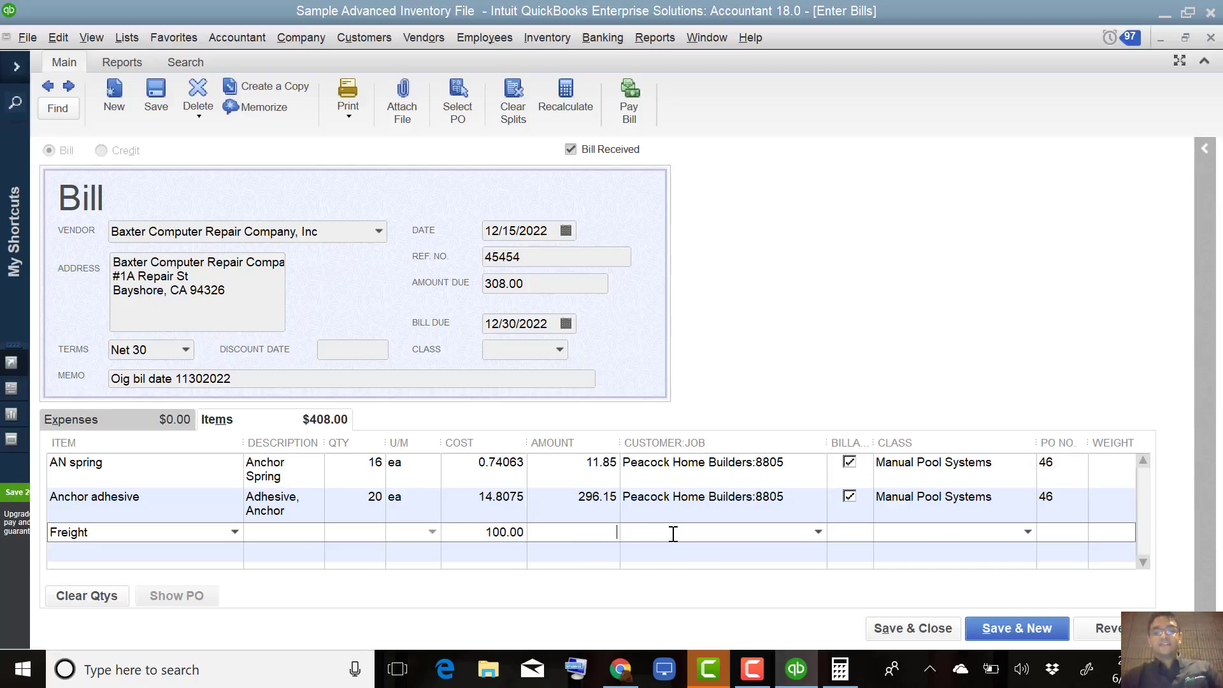
click(699, 549)
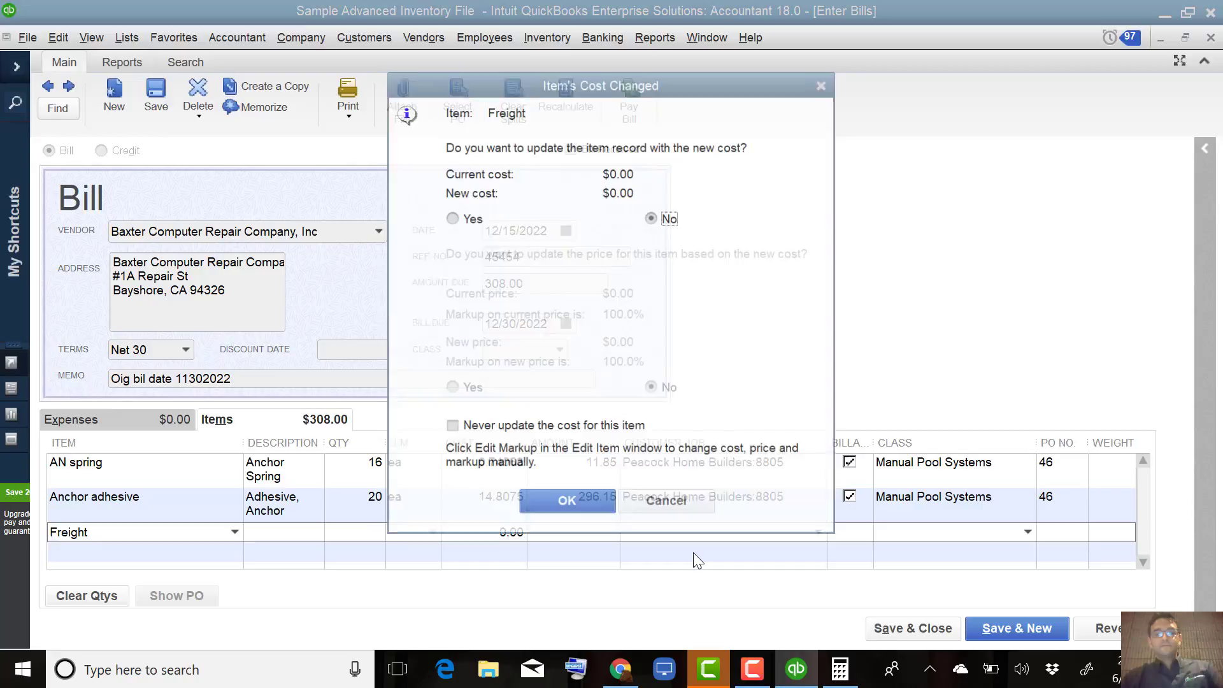
click(548, 504)
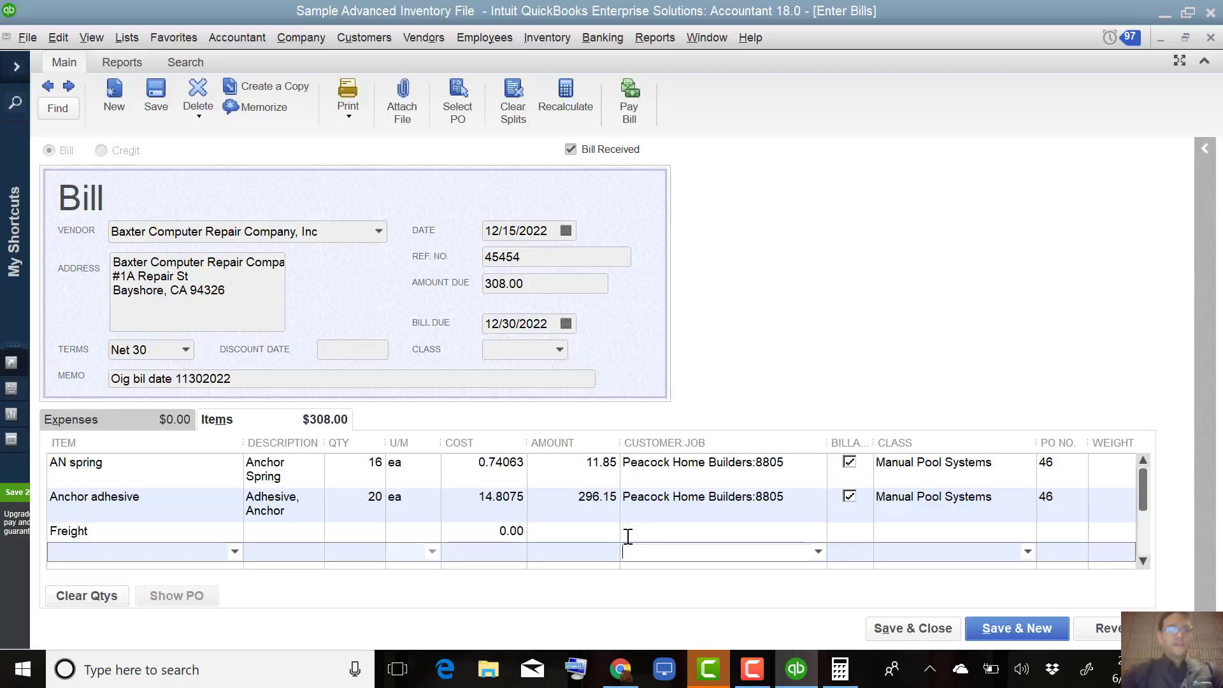
click(154, 95)
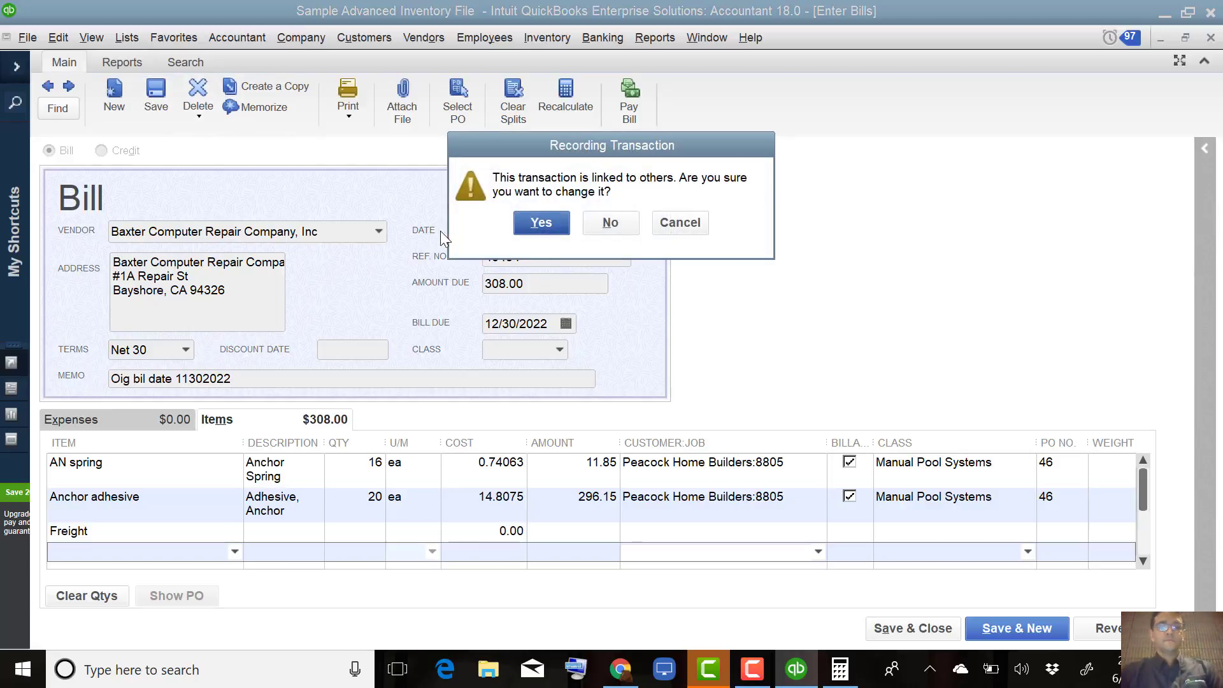
click(543, 223)
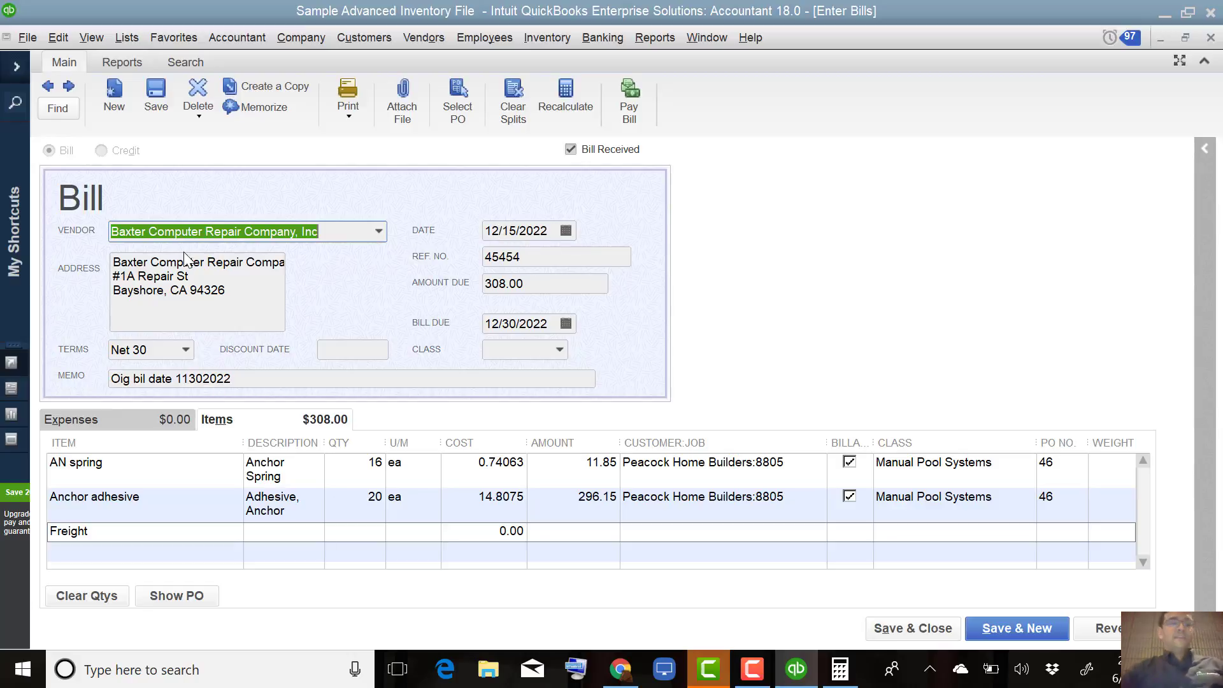
- Add an expense line to the bill for the Freight cost of goods sold account with an amount of -100.00
click(93, 424)
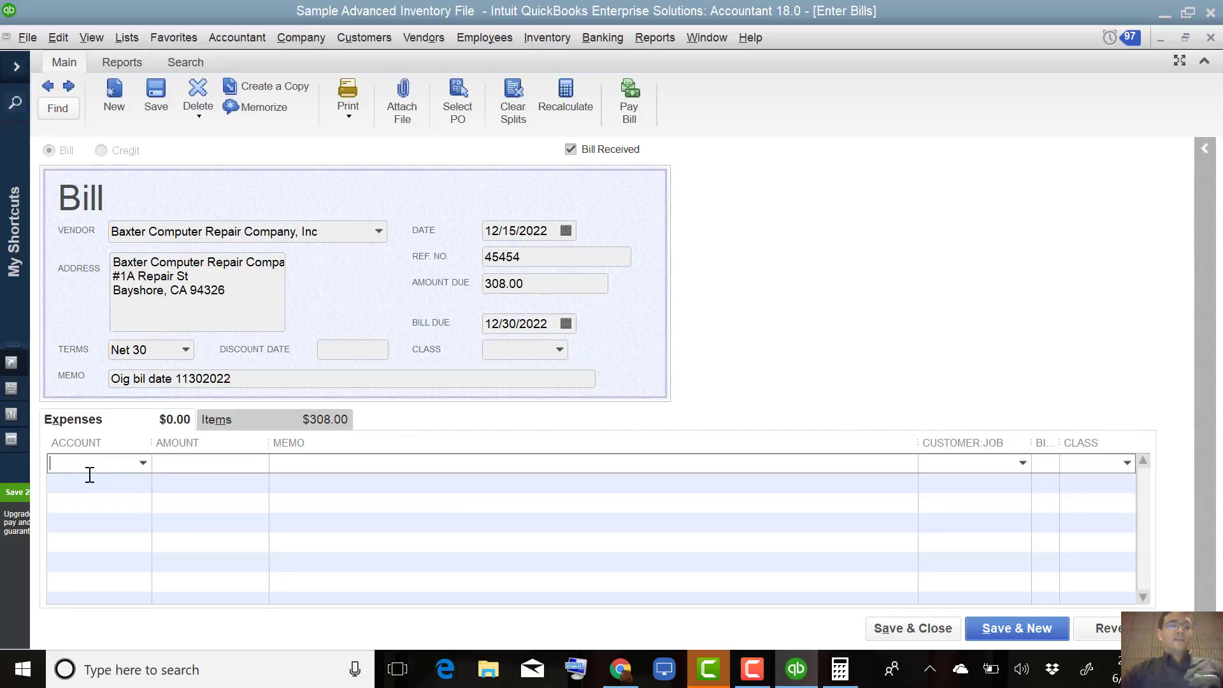
text(Freight)
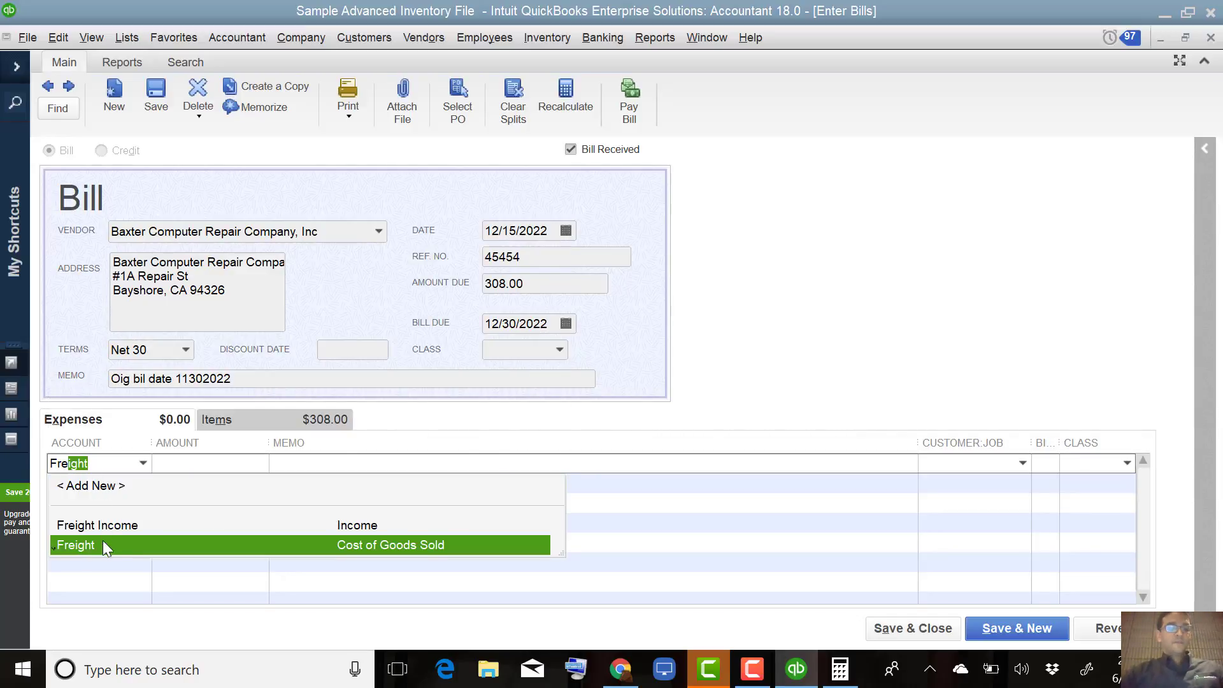
click(101, 544)
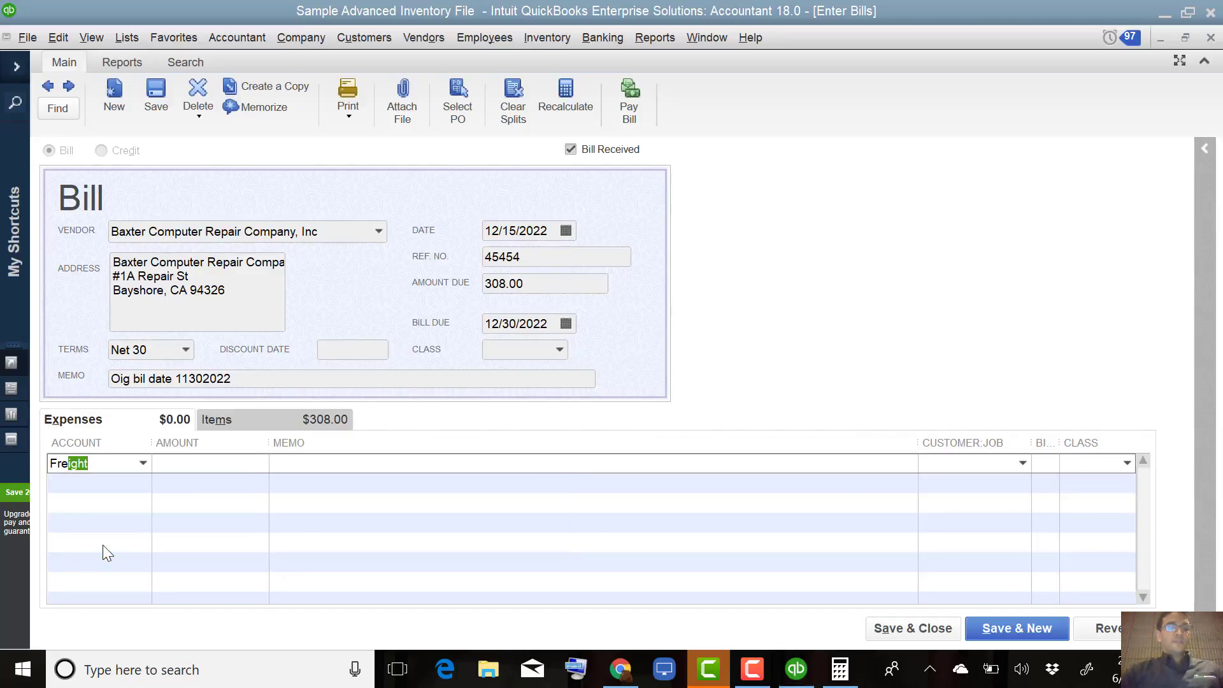
click(250, 464)
text(-100.00)
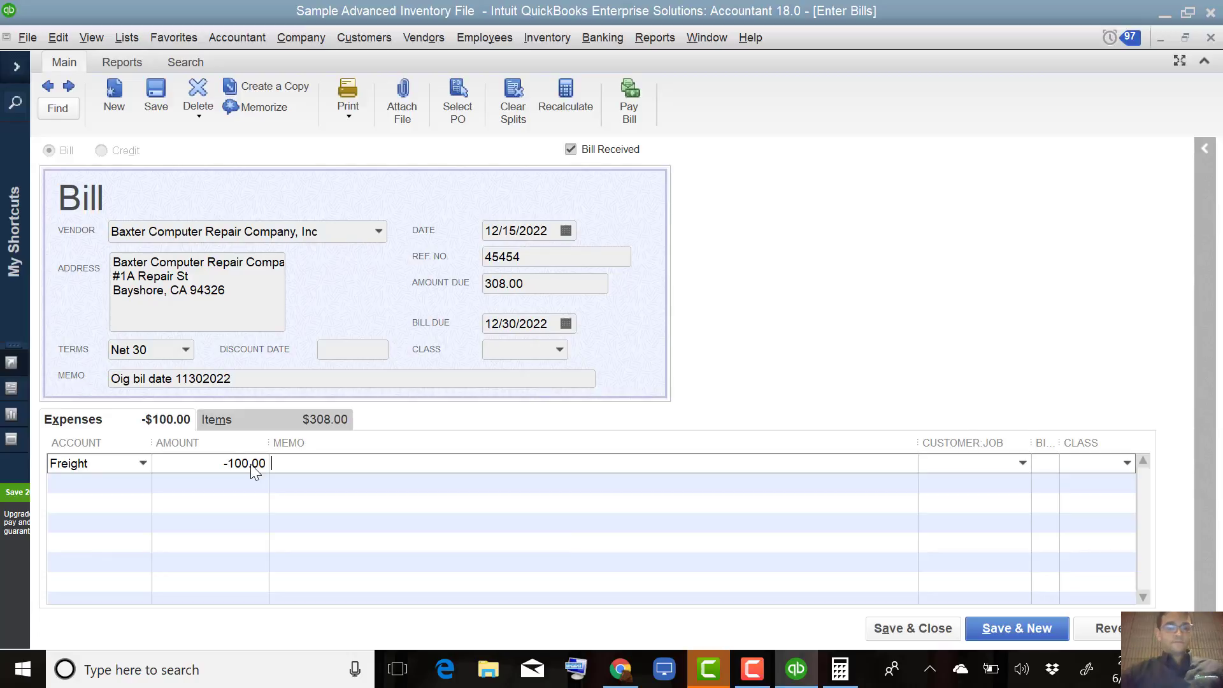
click(291, 461)
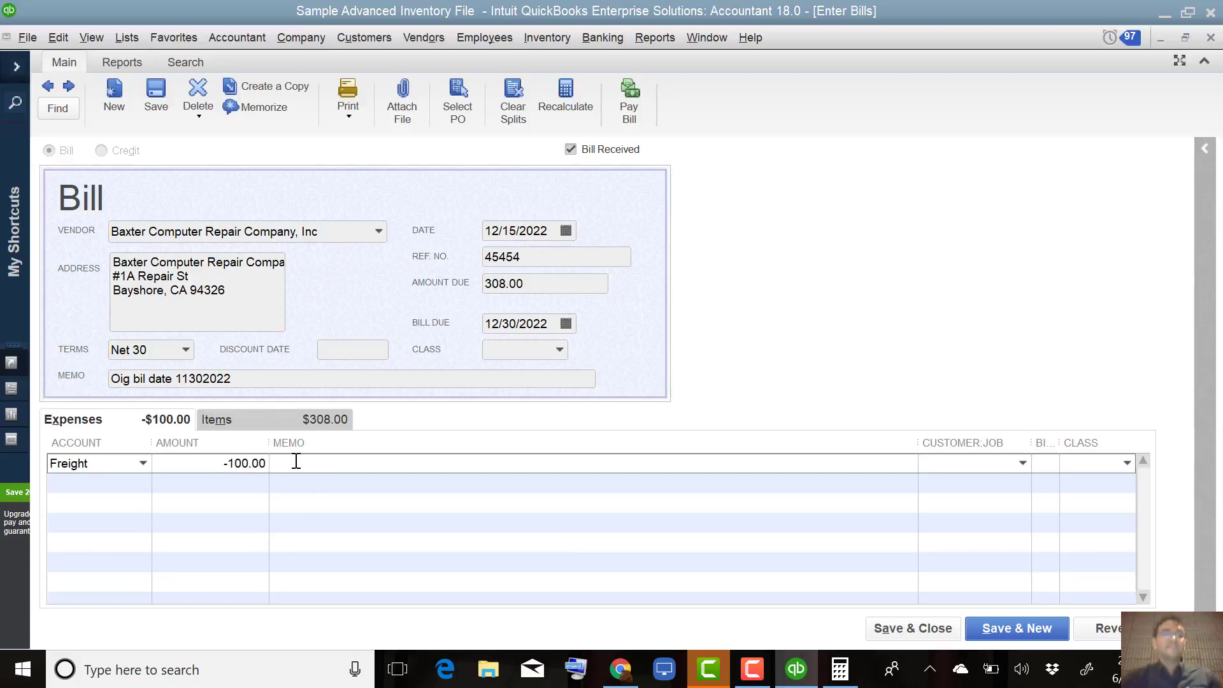
- Set the bill's amount due to 208.00 and save the bill, accepting the change to linked transactions
click(493, 282)
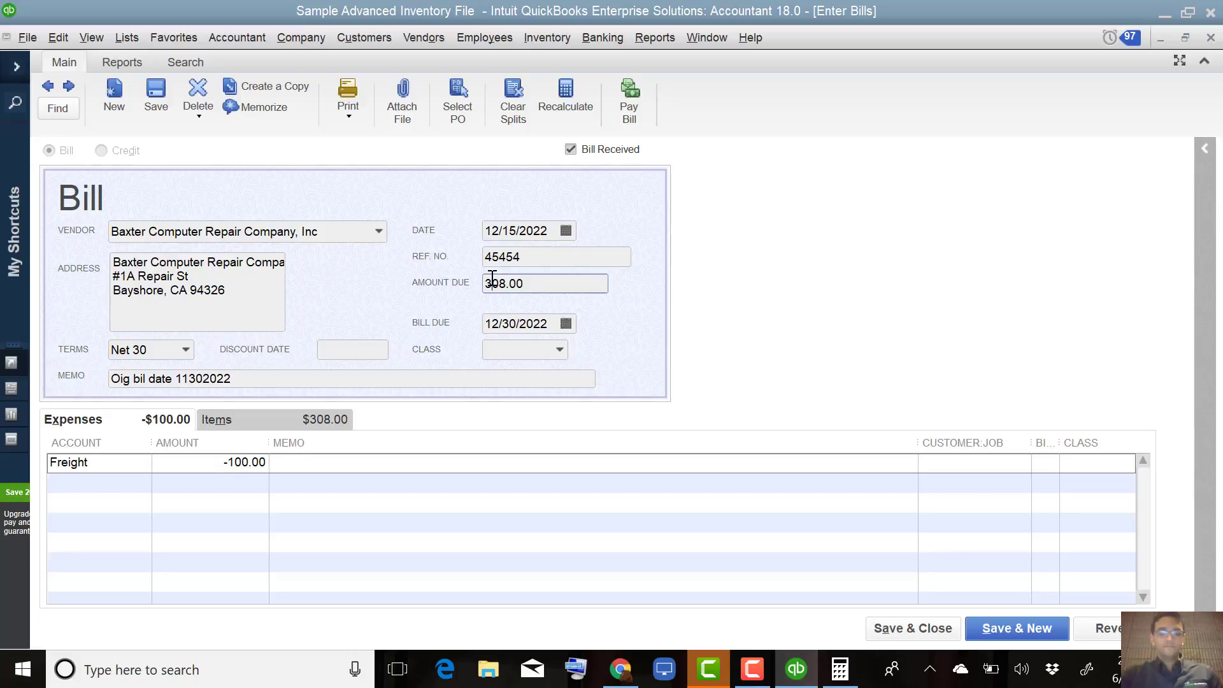
click(510, 565)
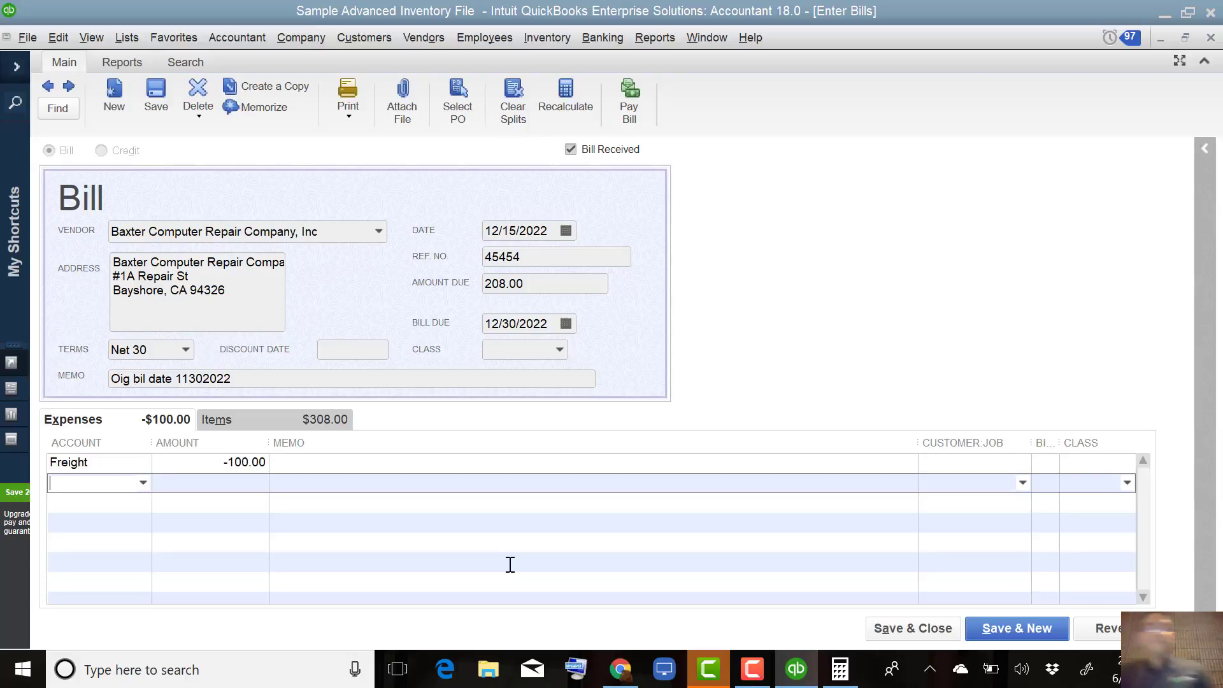
click(218, 467)
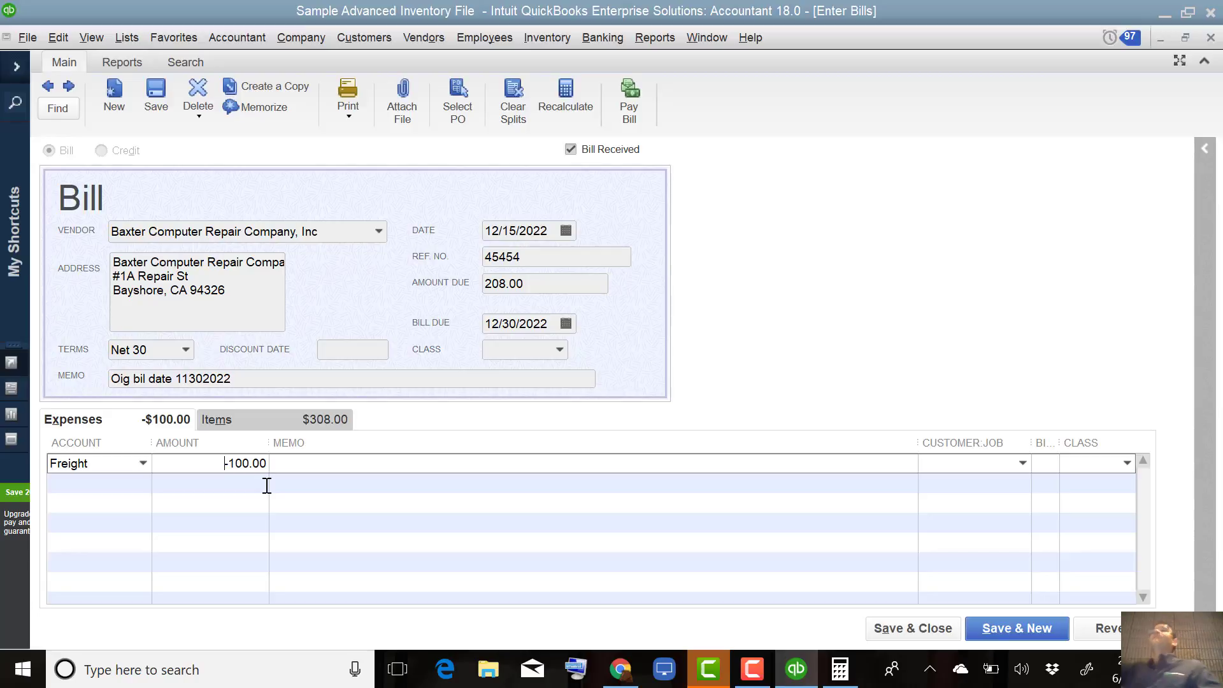
click(154, 87)
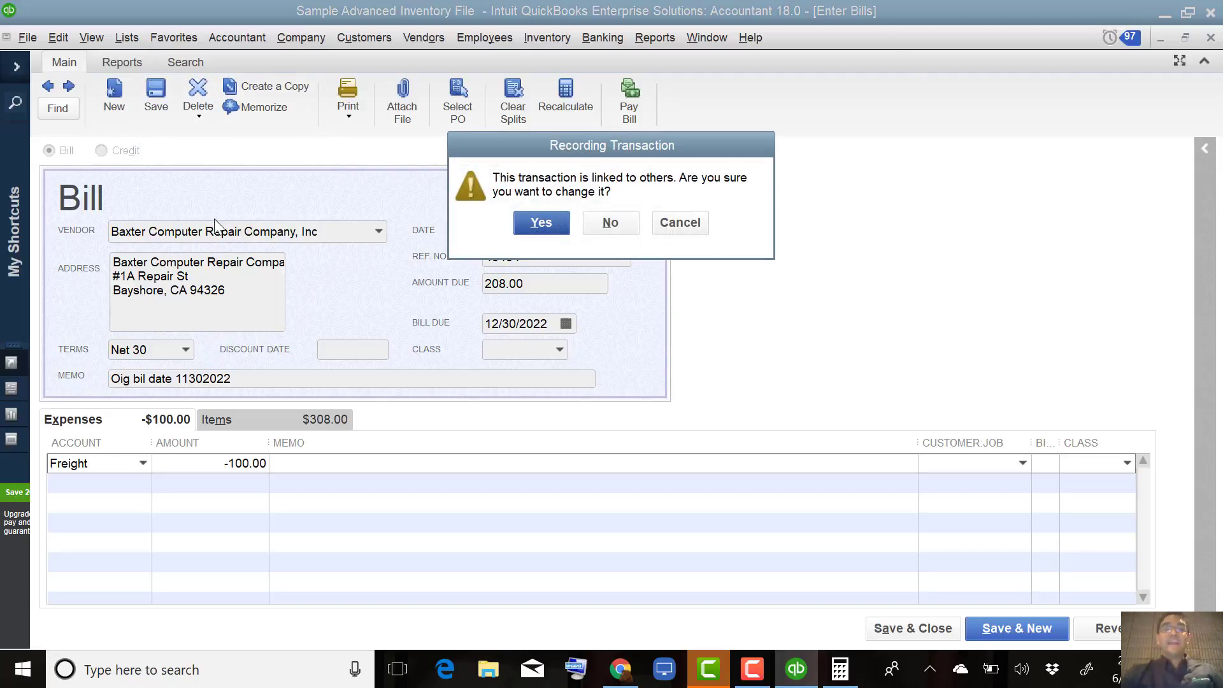
click(557, 224)
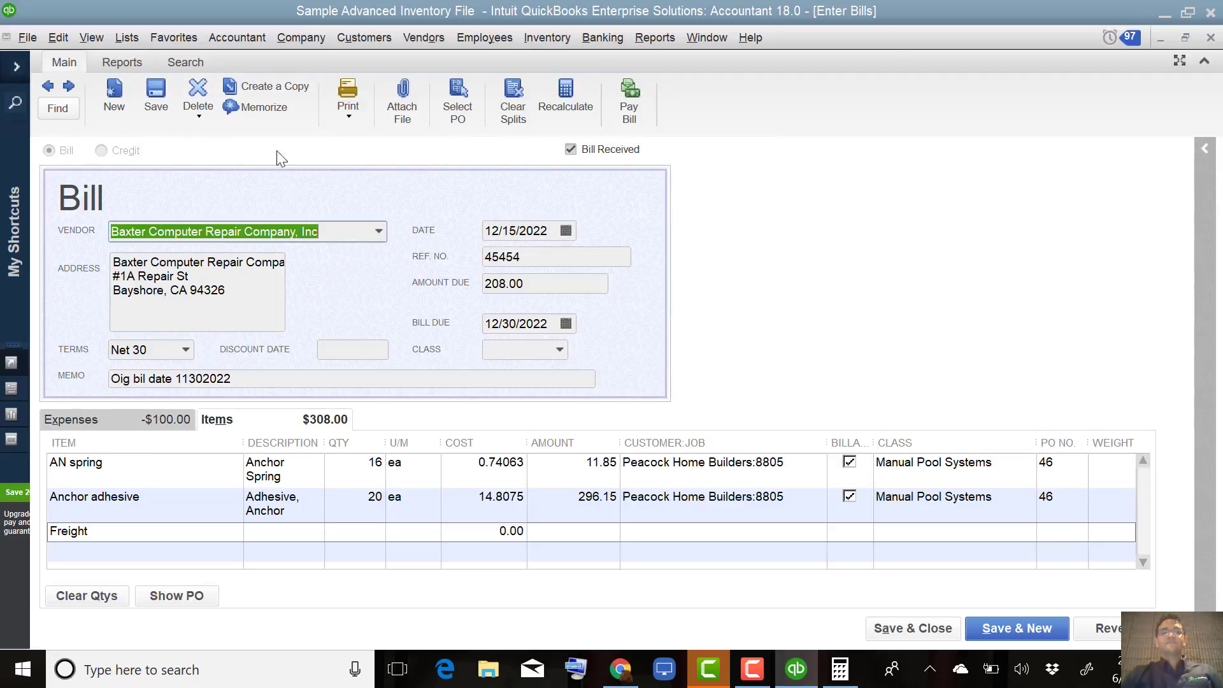
- Start a new bill and enter fedex as its vendor, adding it to the vendor list
click(998, 630)
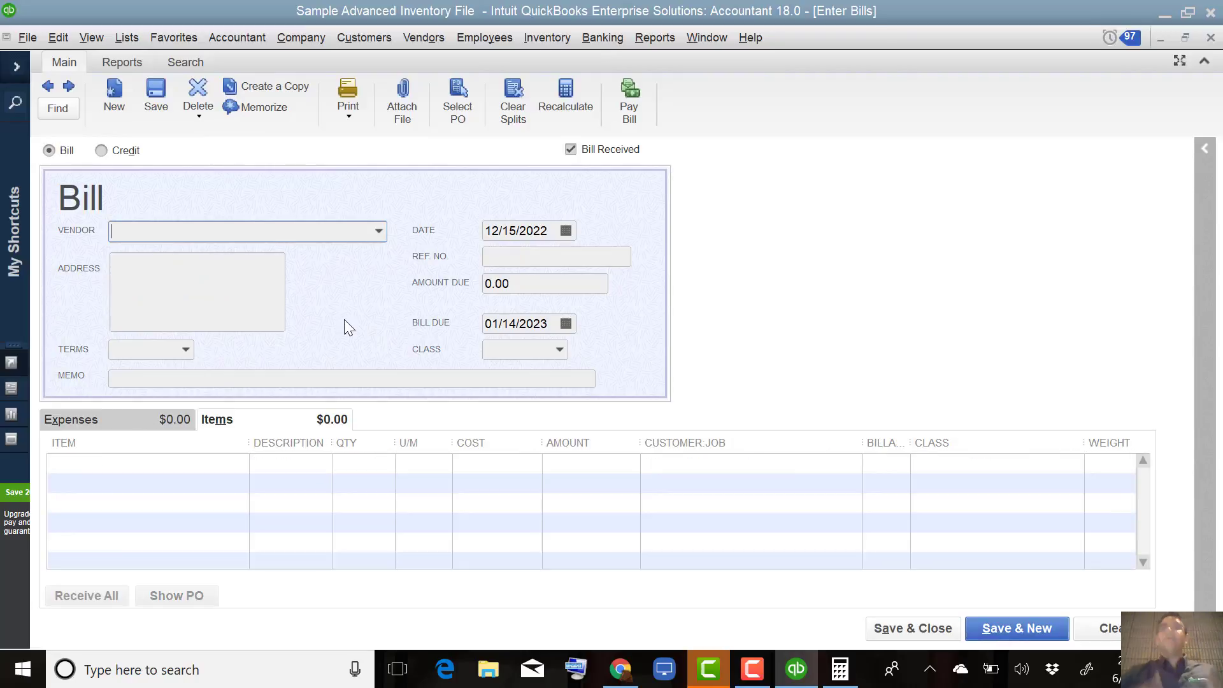
text(fed)
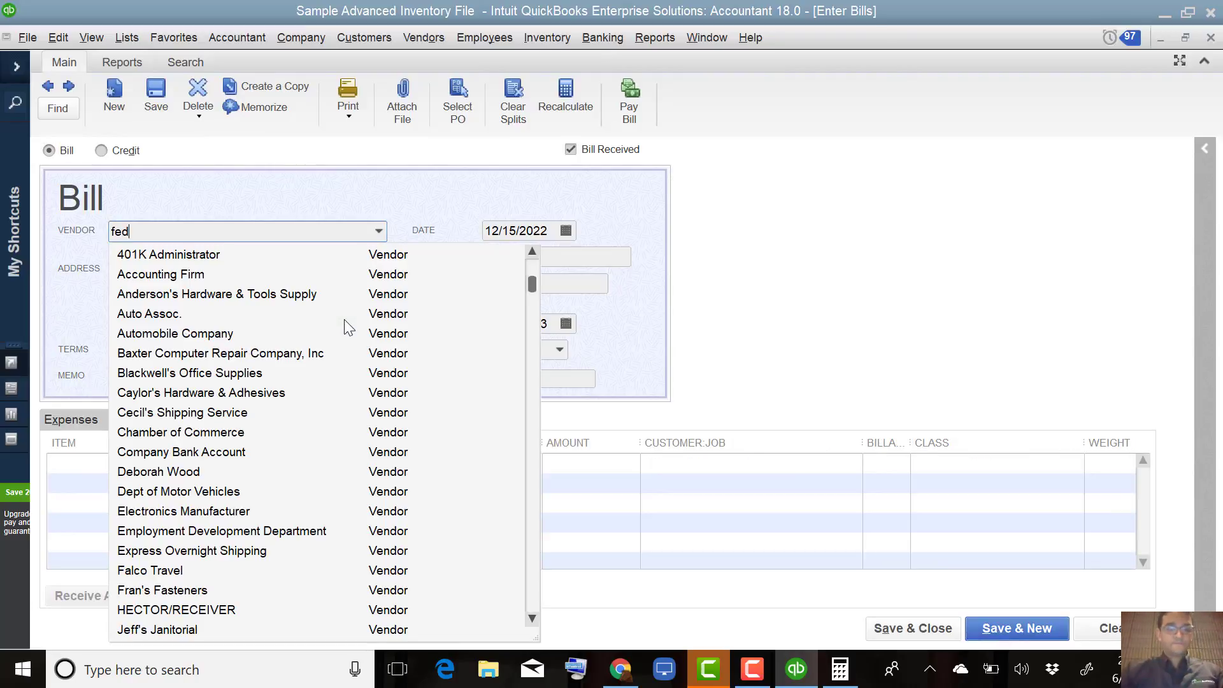
text(ex)
key(Tab)
key(Return)
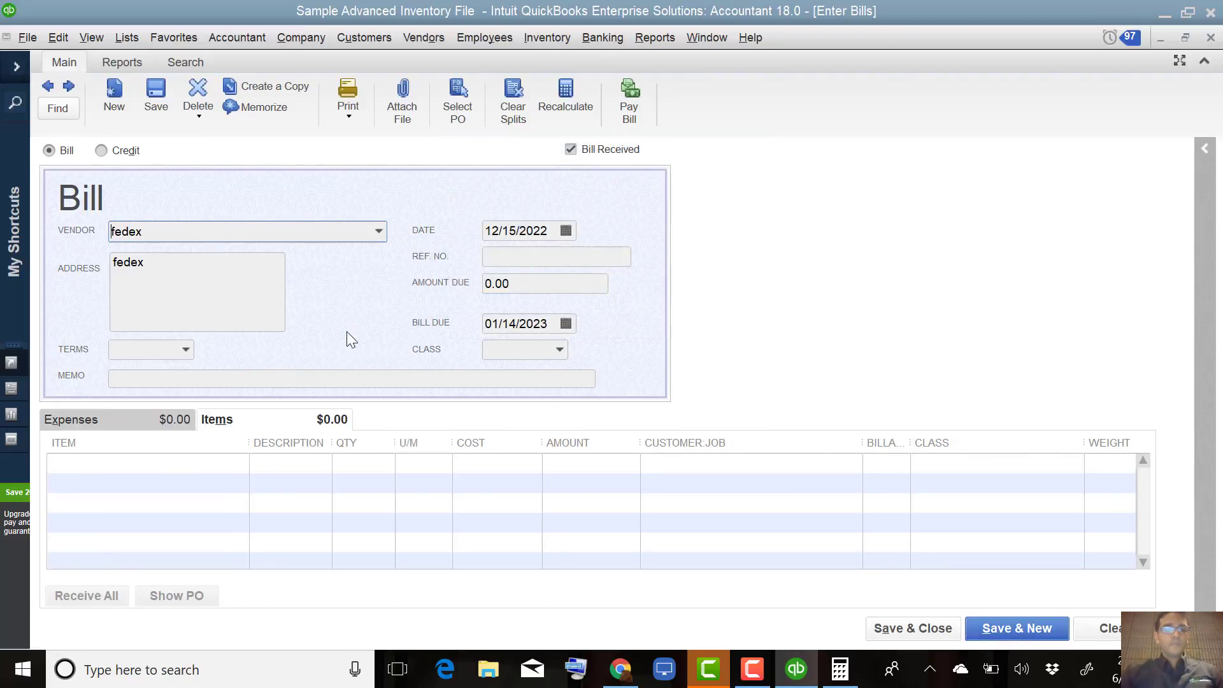
- Add a 100.00 expense line for the Freight cost of goods sold account to the fedex bill, and save and close it
click(121, 419)
text(fe)
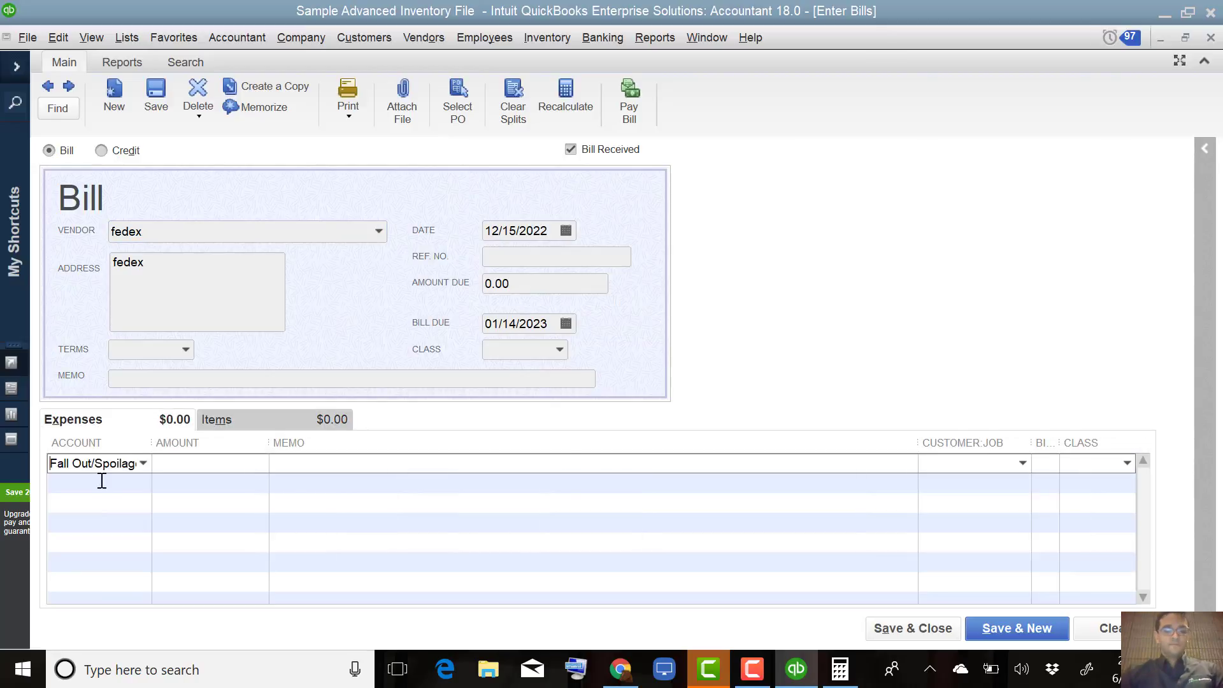
key(BackSpace)
key(BackSpace)
text(fre)
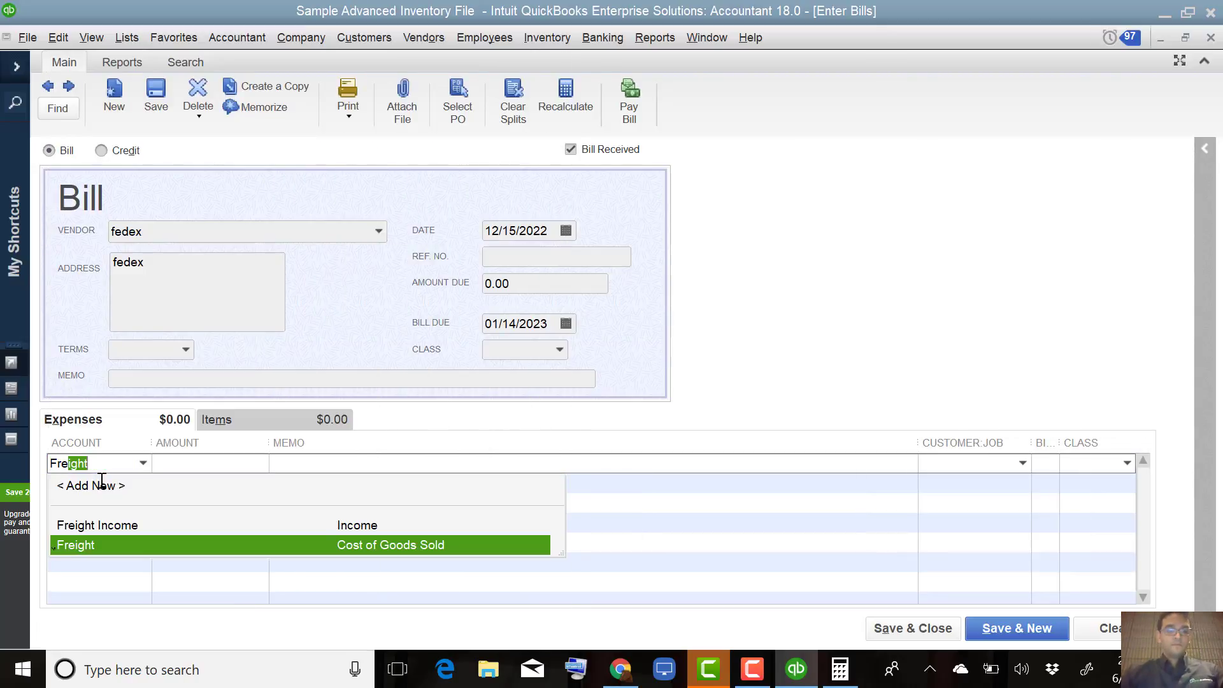
key(Tab)
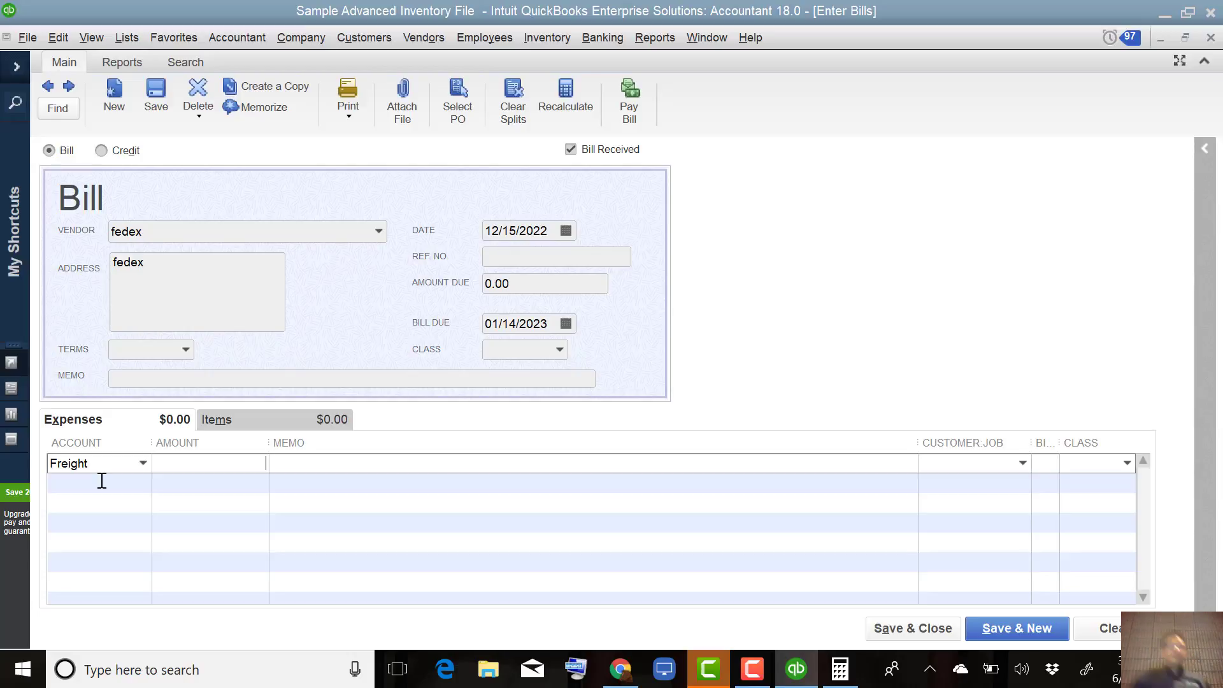
text(00)
key(Tab)
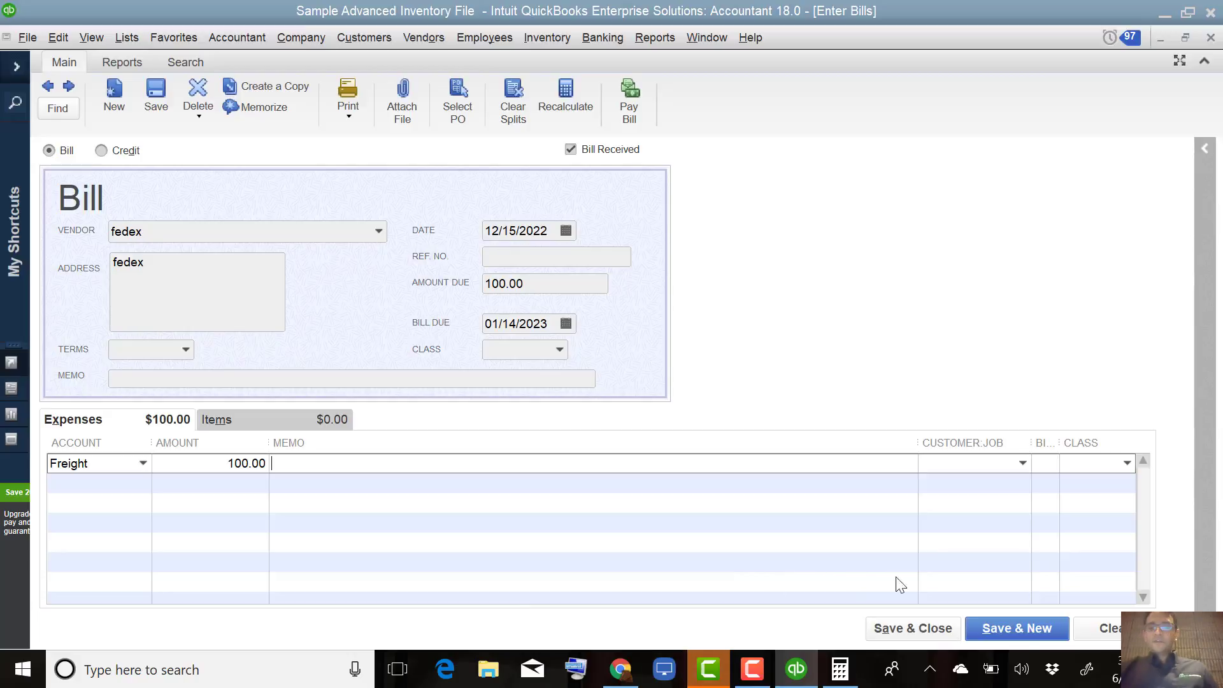
click(939, 635)
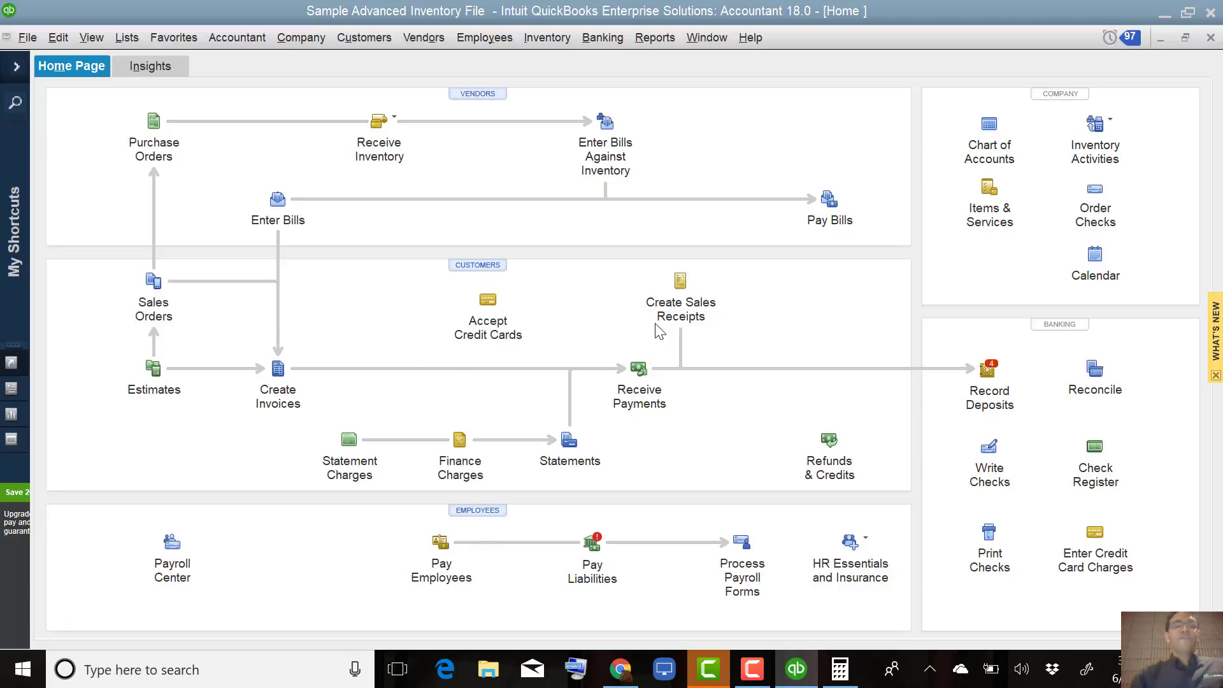
- Open the sales order form and find the Peacock Home Builders order by its sales order number
click(156, 282)
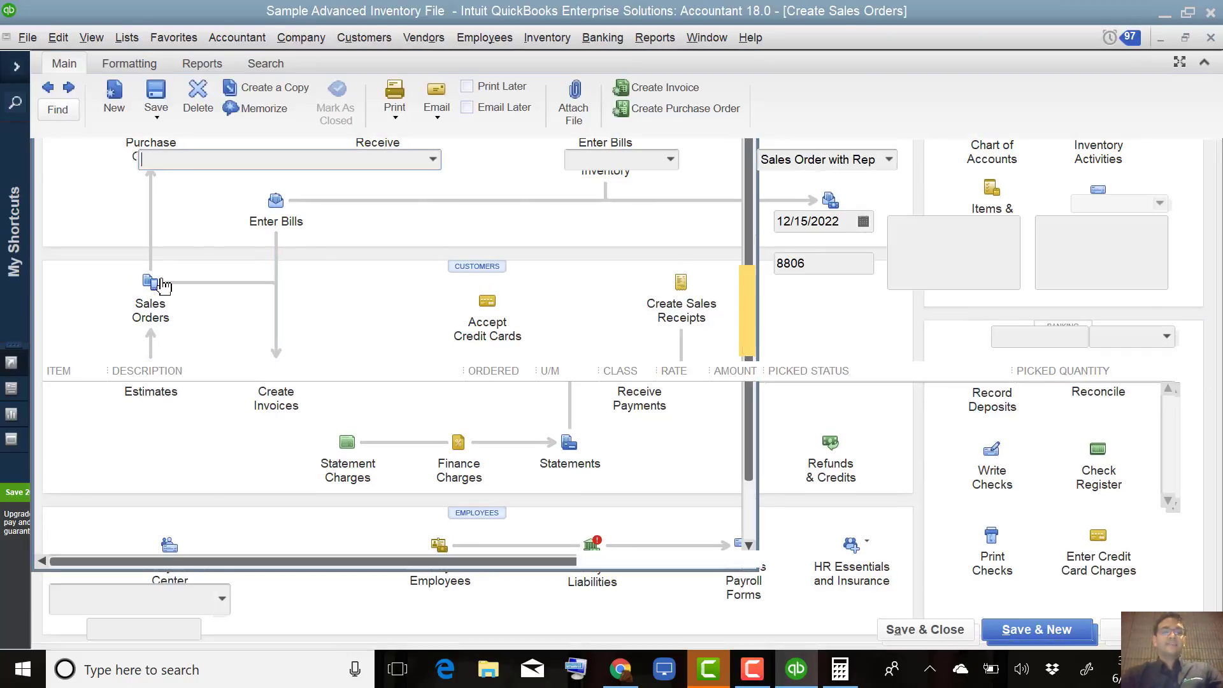
click(60, 114)
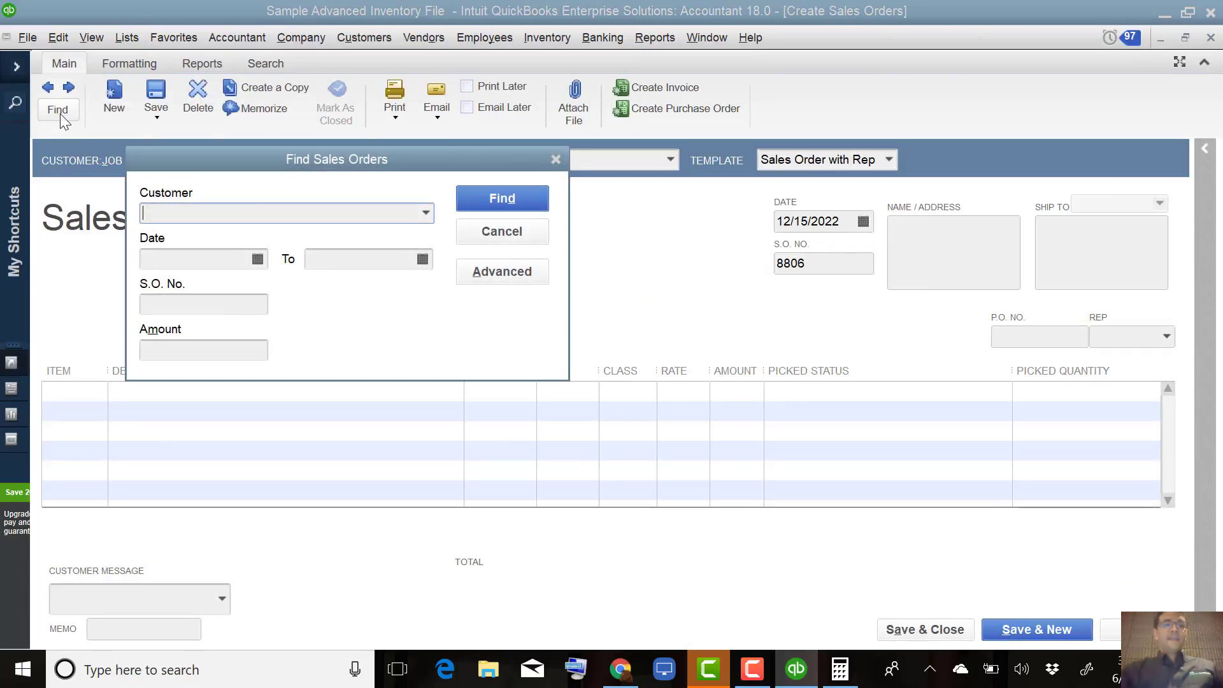
click(179, 303)
text(880)
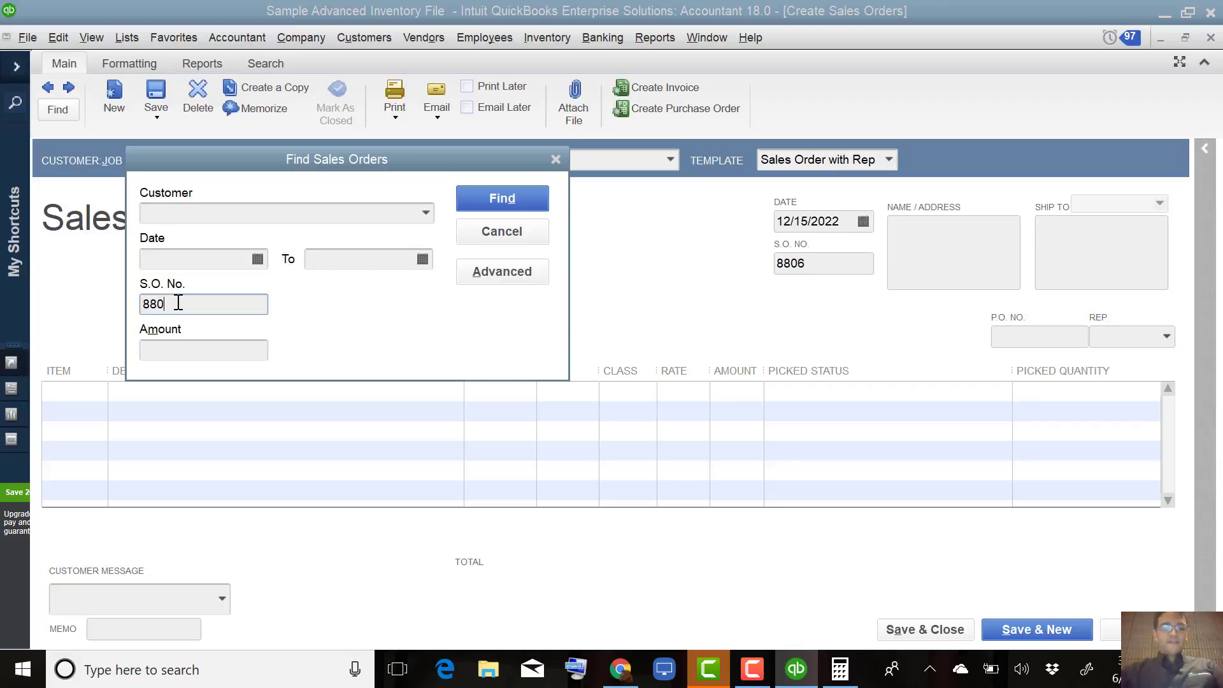
text(5)
key(Return)
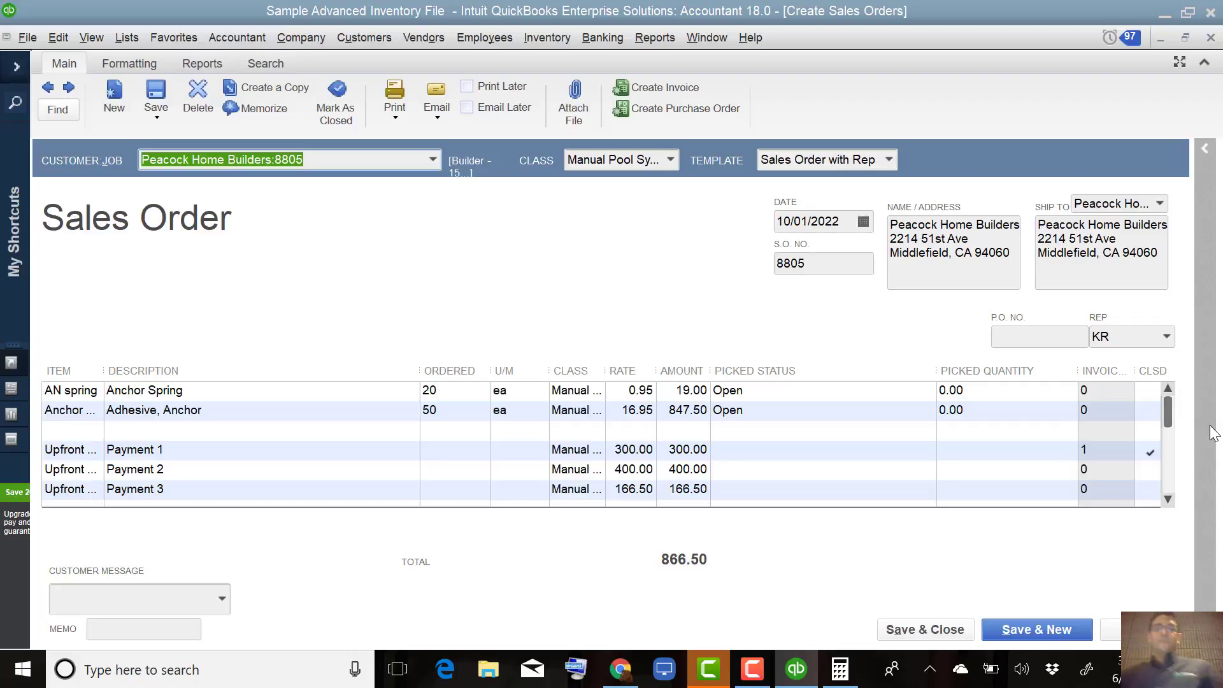
- Create an invoice from the sales order for only the Payment 2 upfront deposit, and save it without applying available credits
click(658, 93)
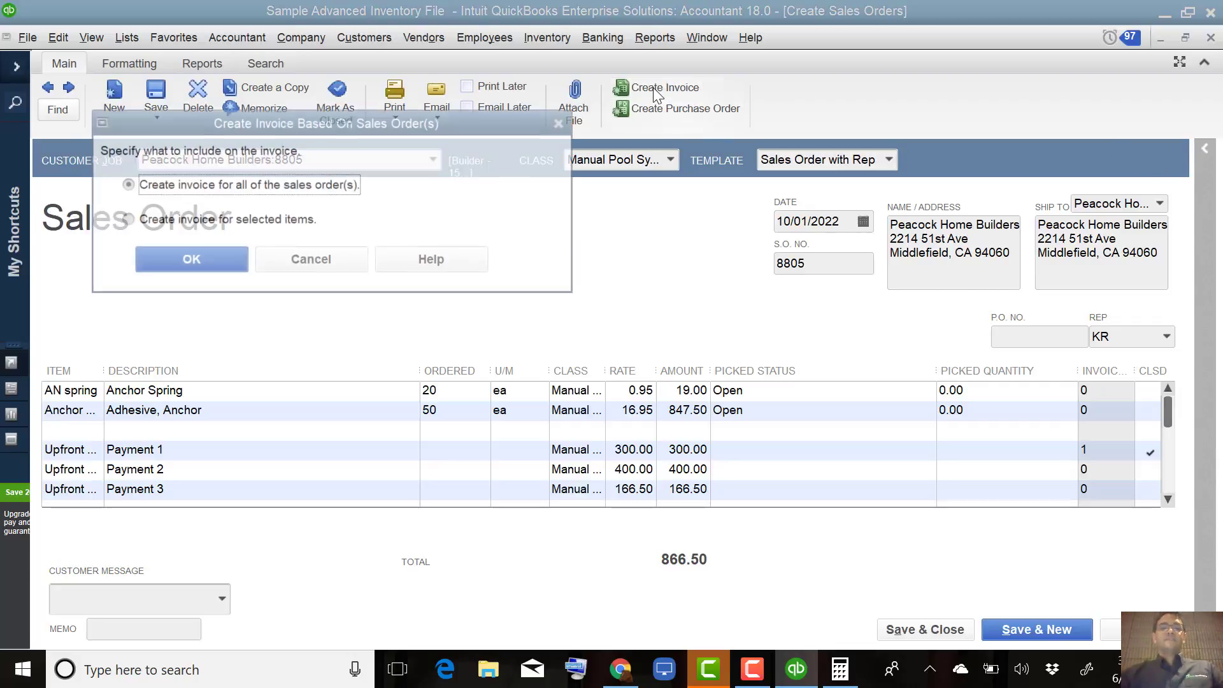
click(182, 225)
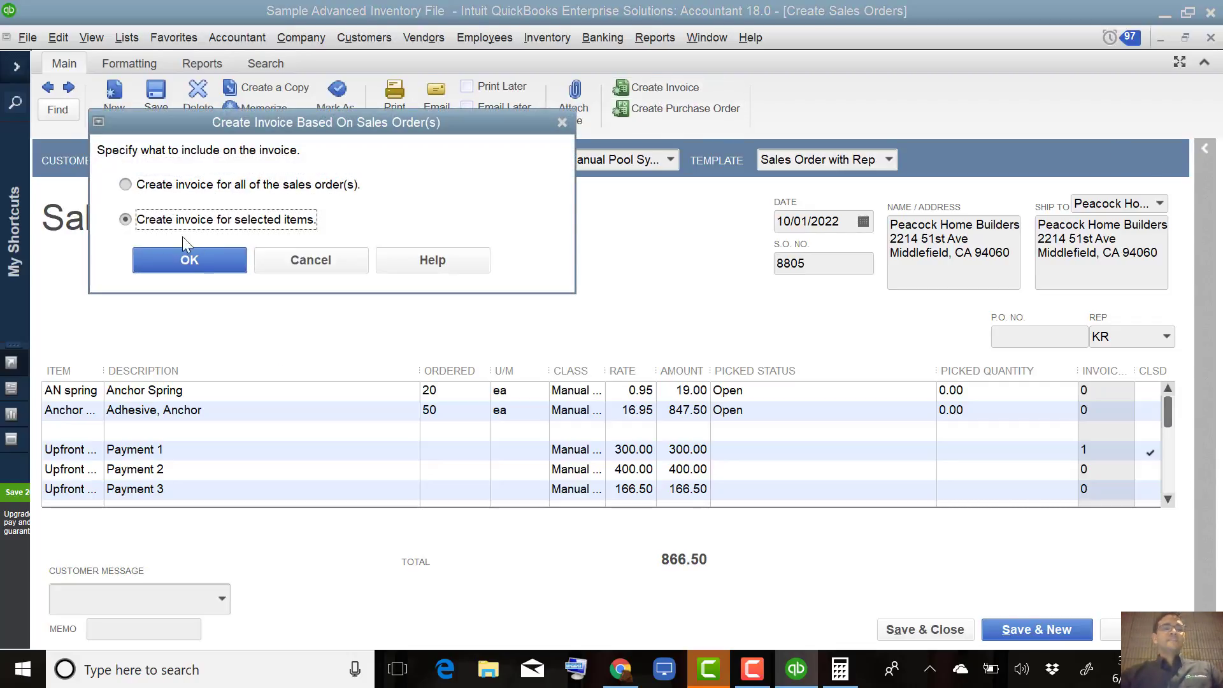
click(210, 263)
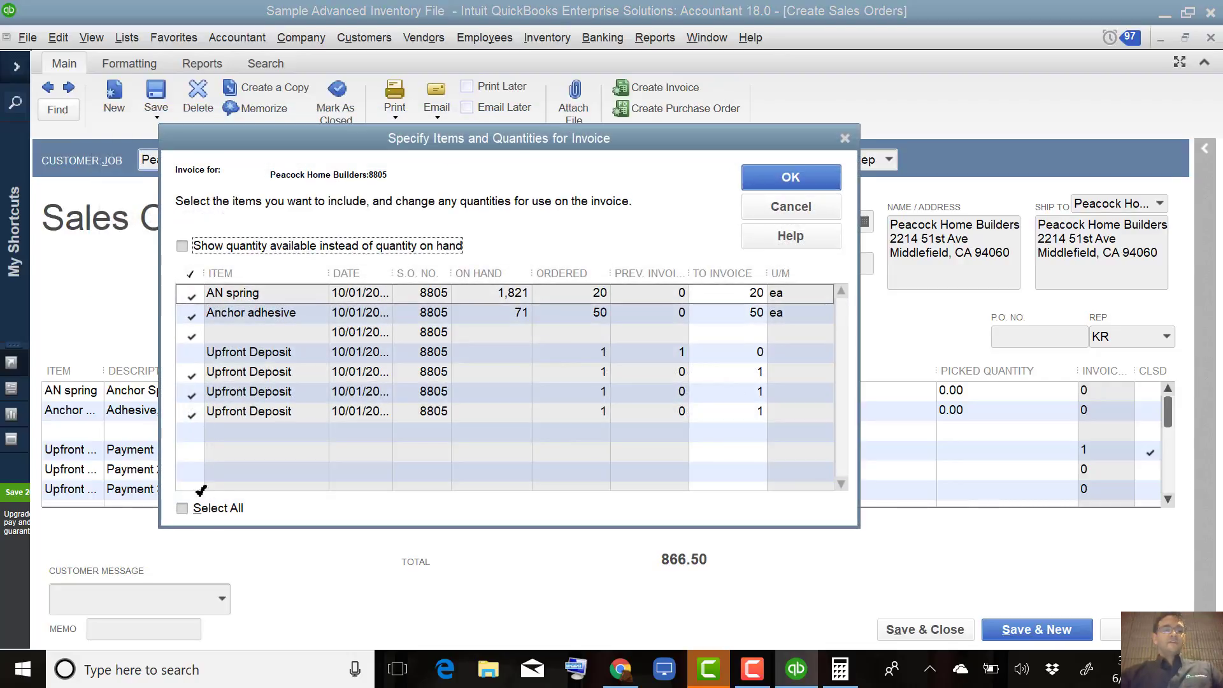
click(182, 509)
click(182, 509)
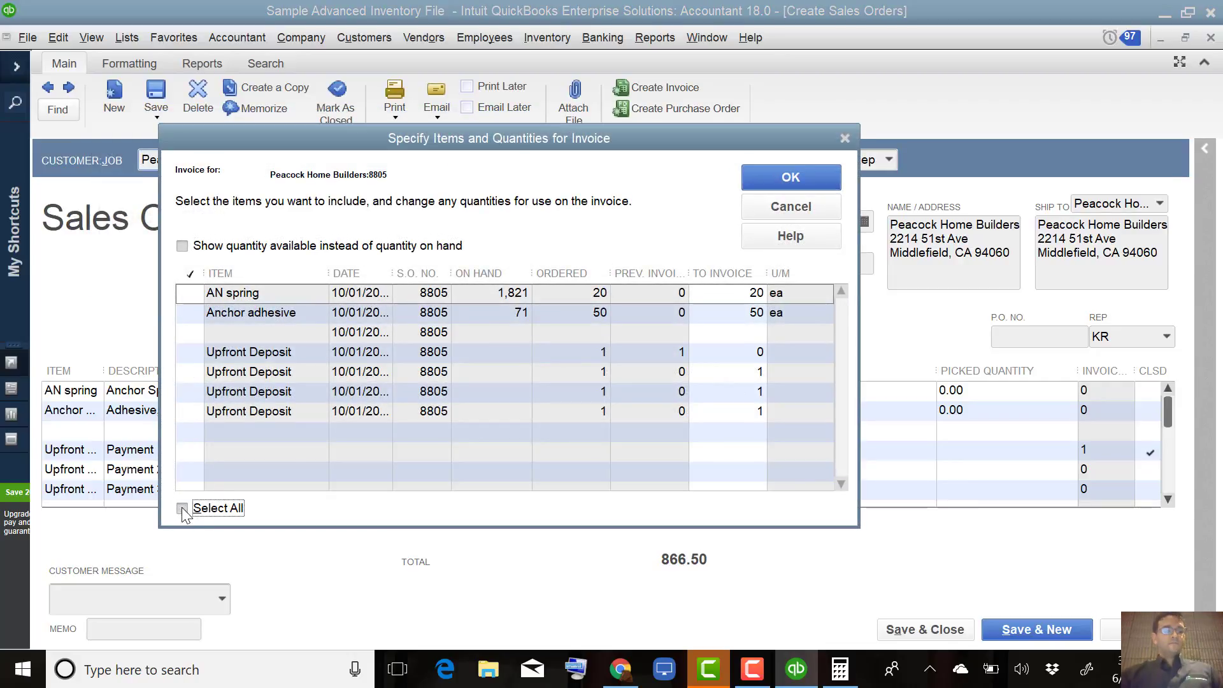
click(190, 372)
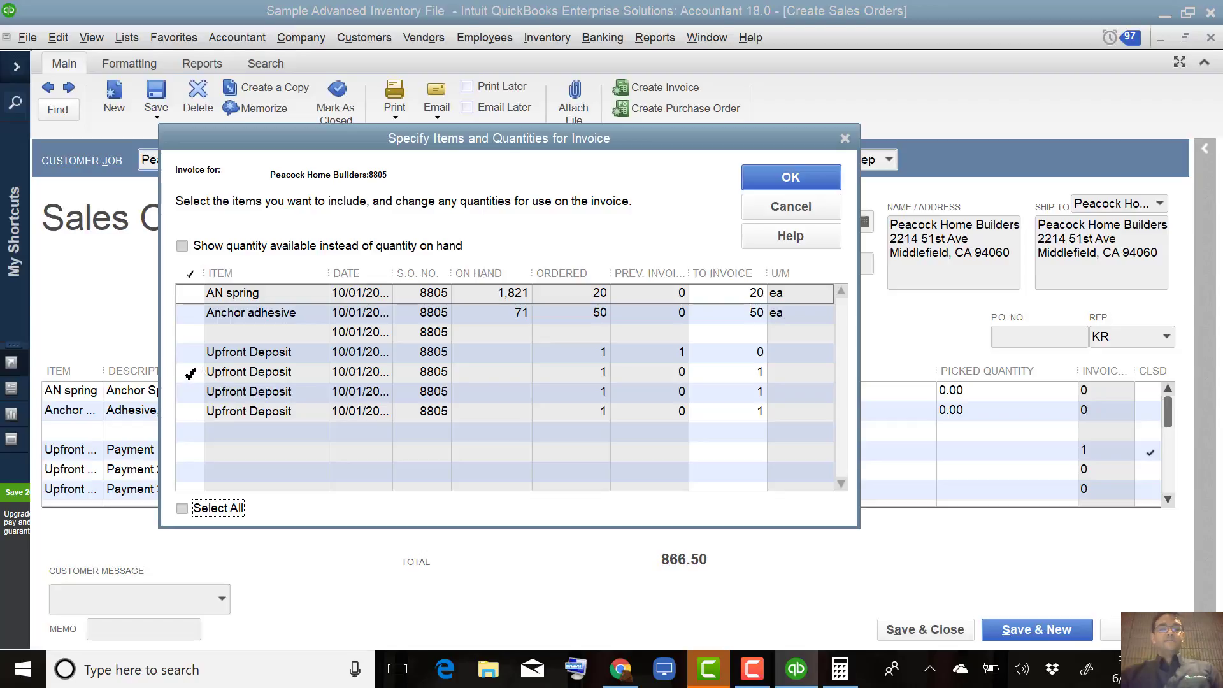
click(812, 177)
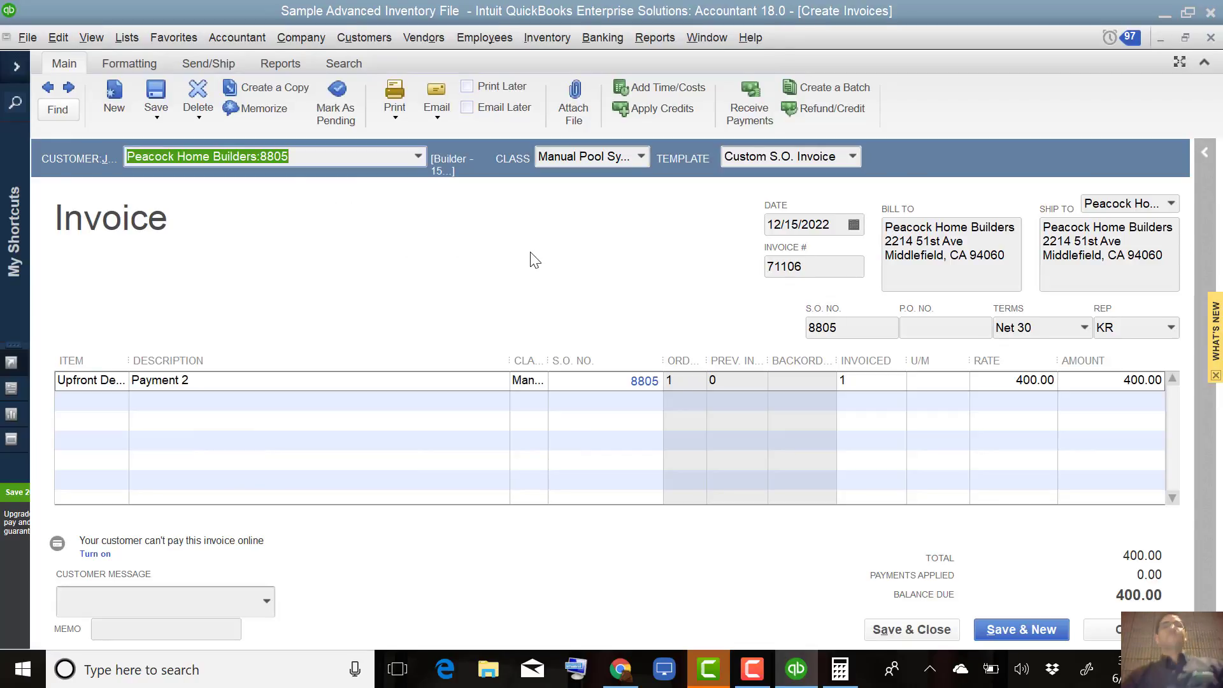
click(924, 629)
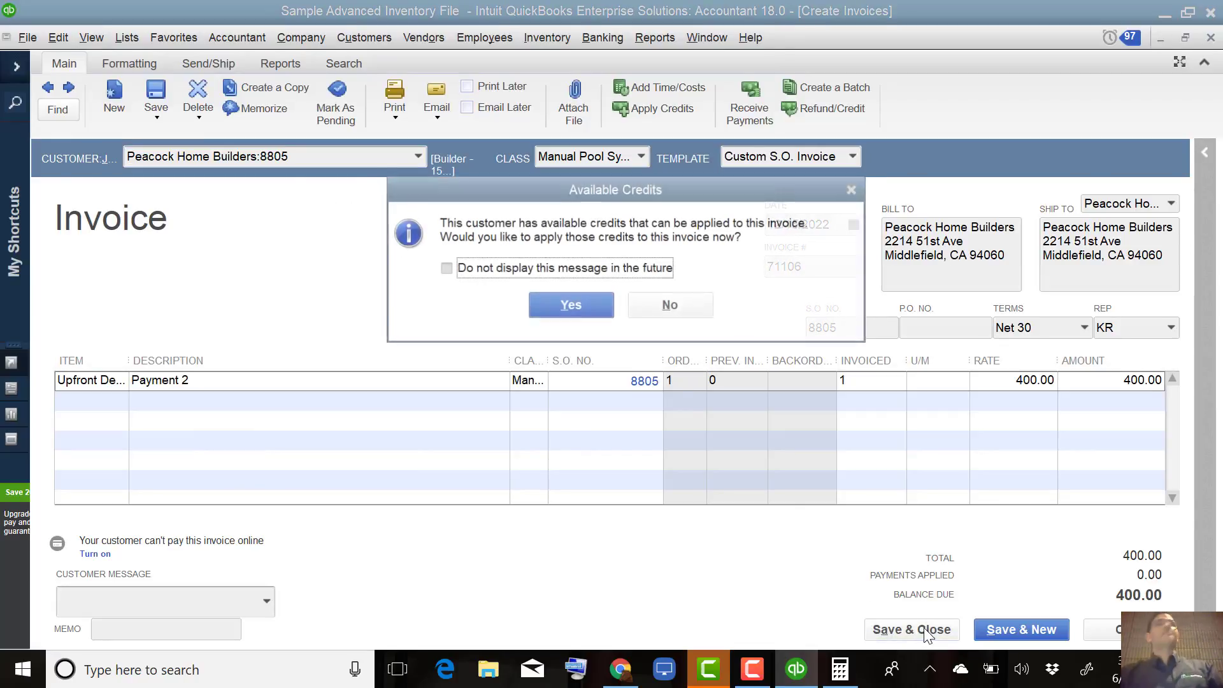
click(638, 308)
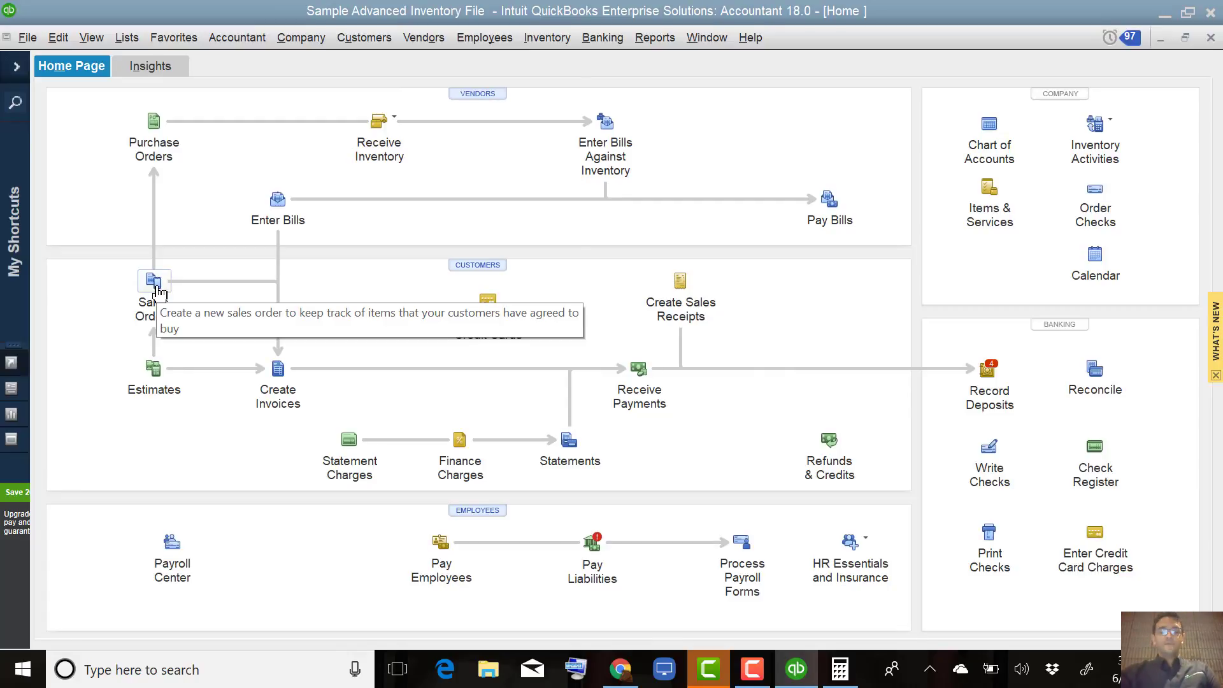
- Reopen the Peacock Home Builders sales order by searching for its order number
click(156, 283)
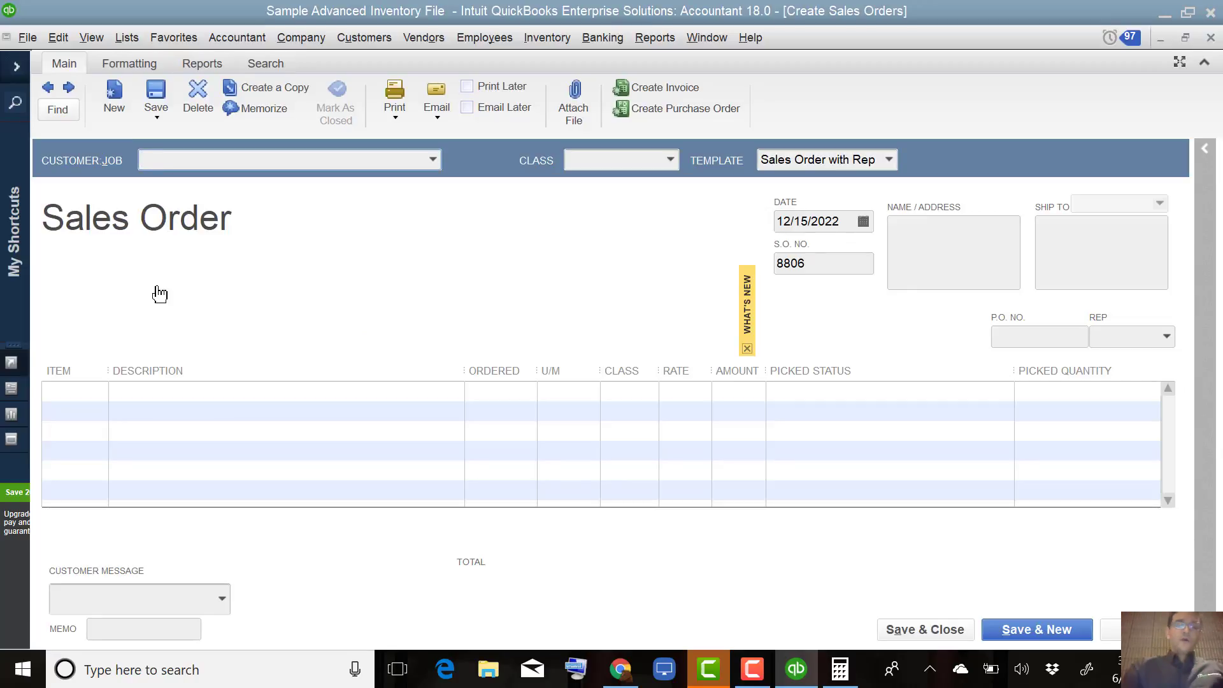
key(ctrl+f)
click(160, 297)
text(8805)
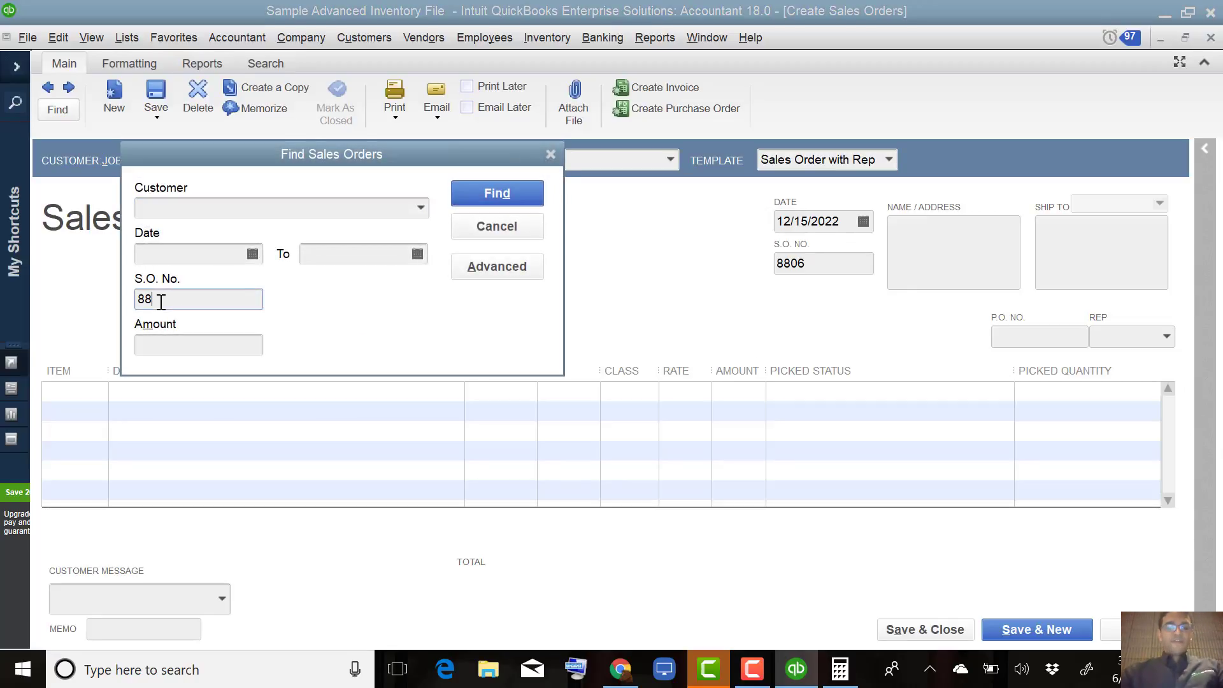
key(Return)
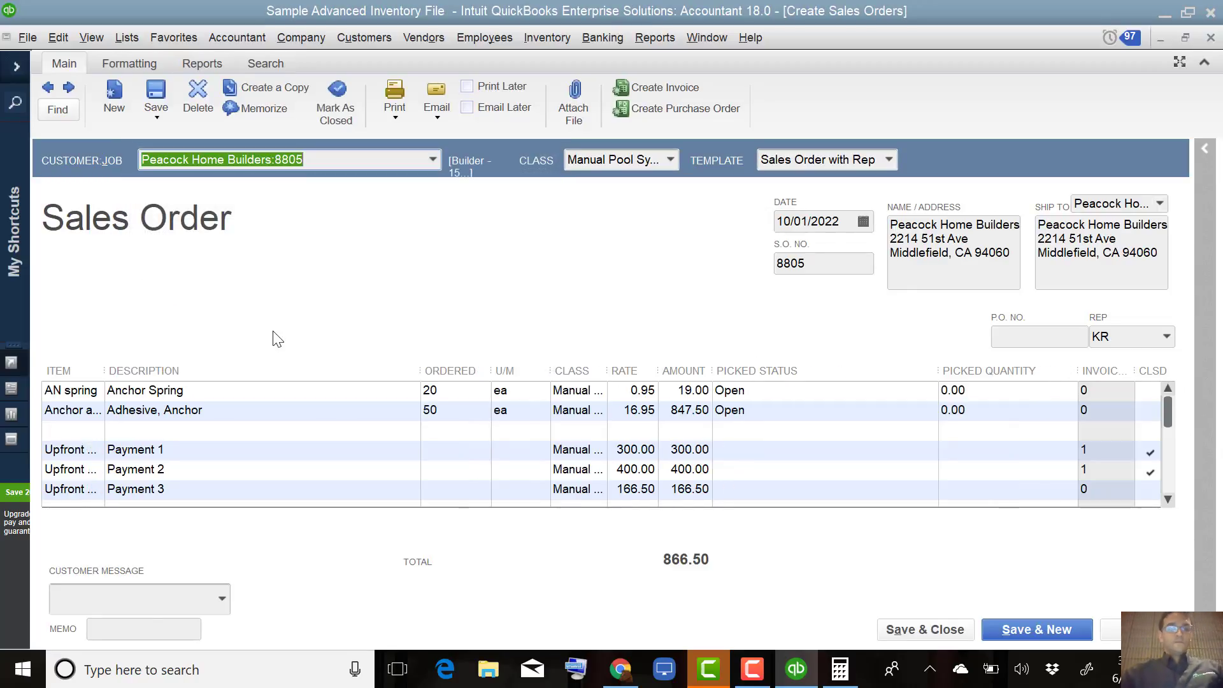
- Create an invoice from the sales order for only the Payment 3 upfront deposit, and save it without applying available credits
click(666, 88)
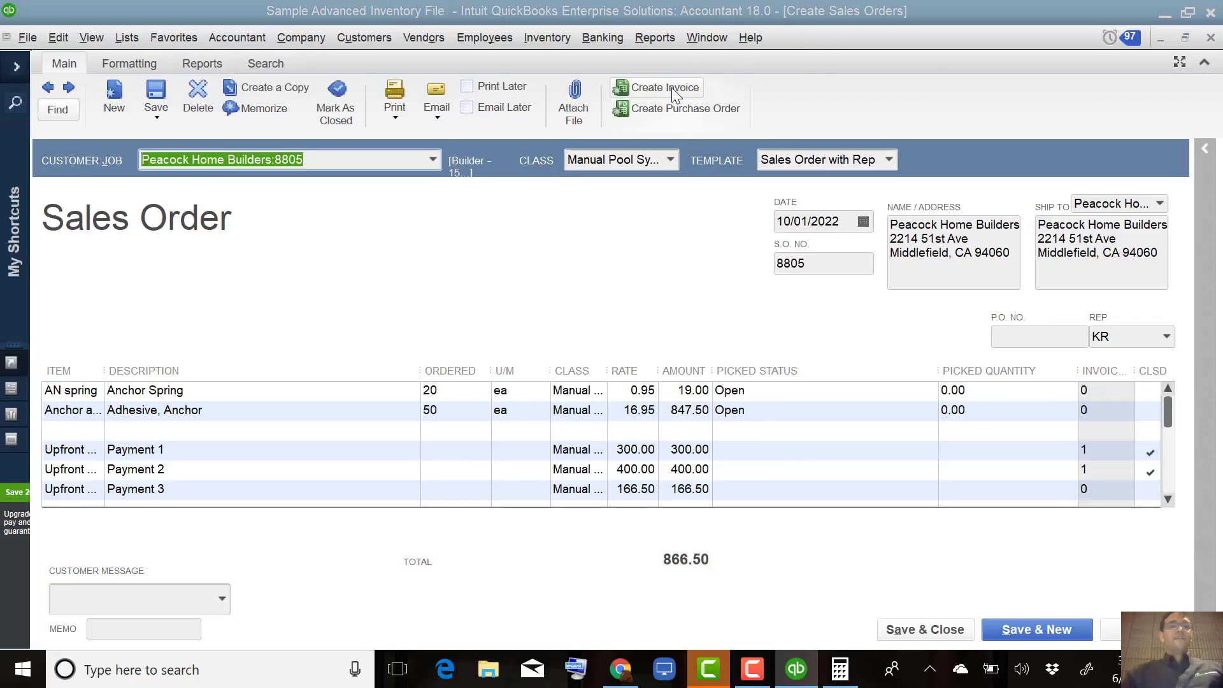
click(161, 217)
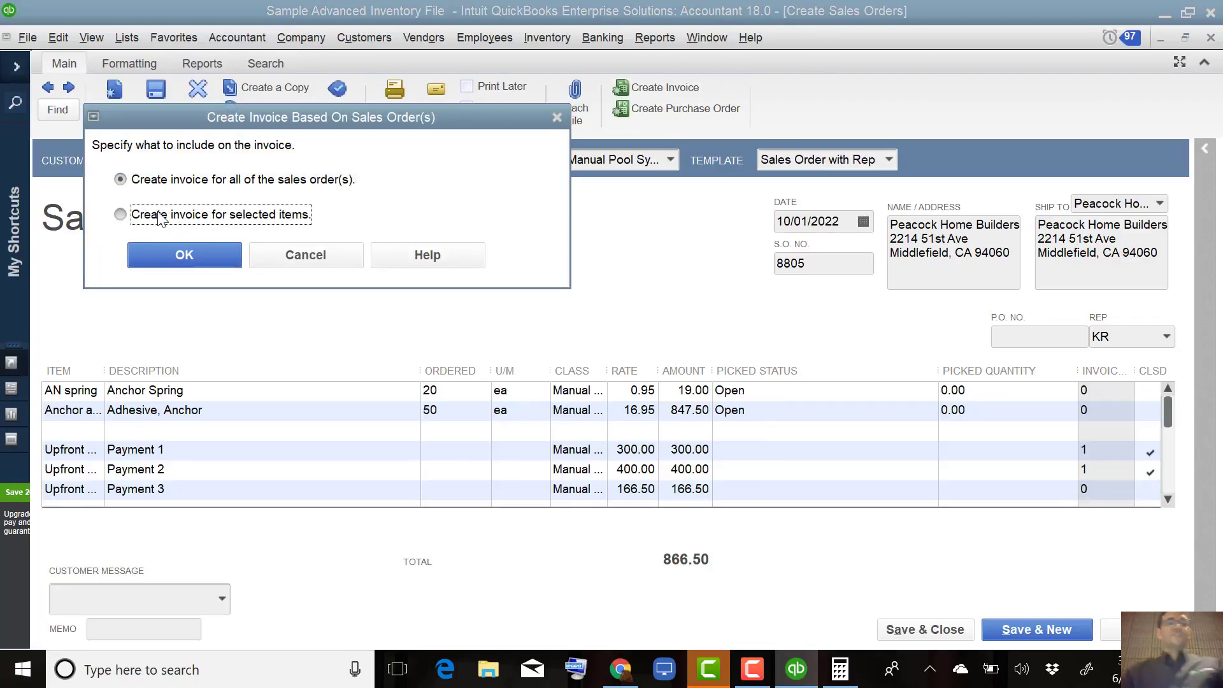
click(171, 267)
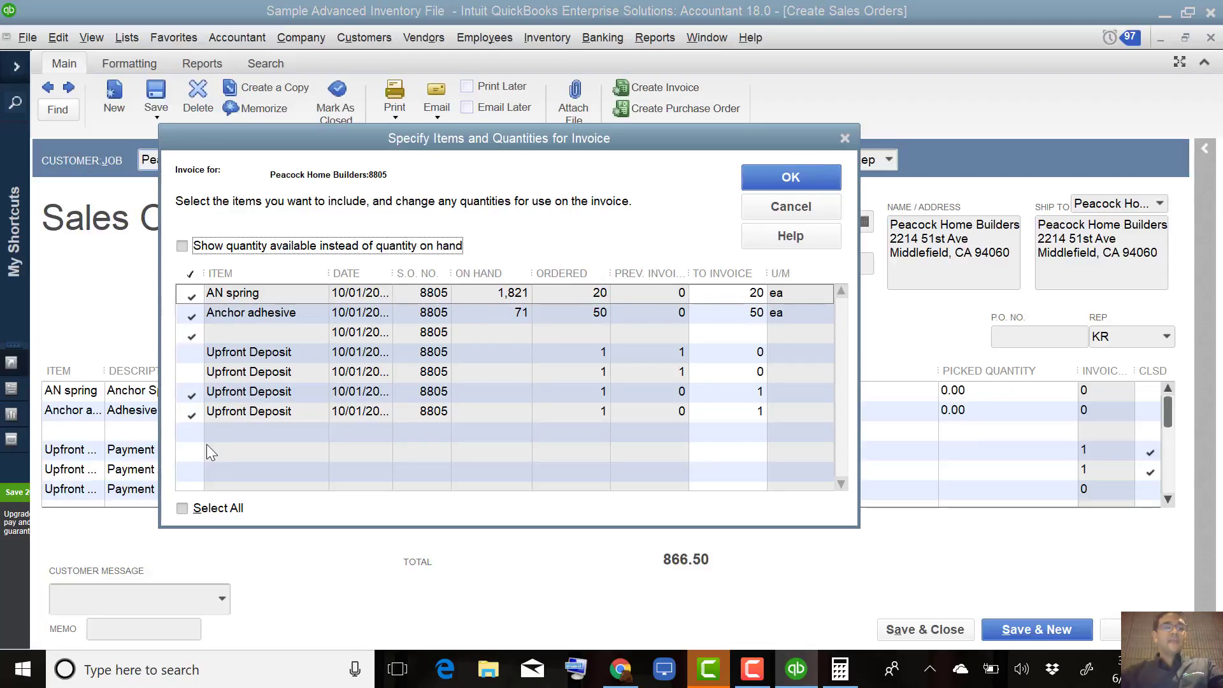
click(182, 509)
click(183, 508)
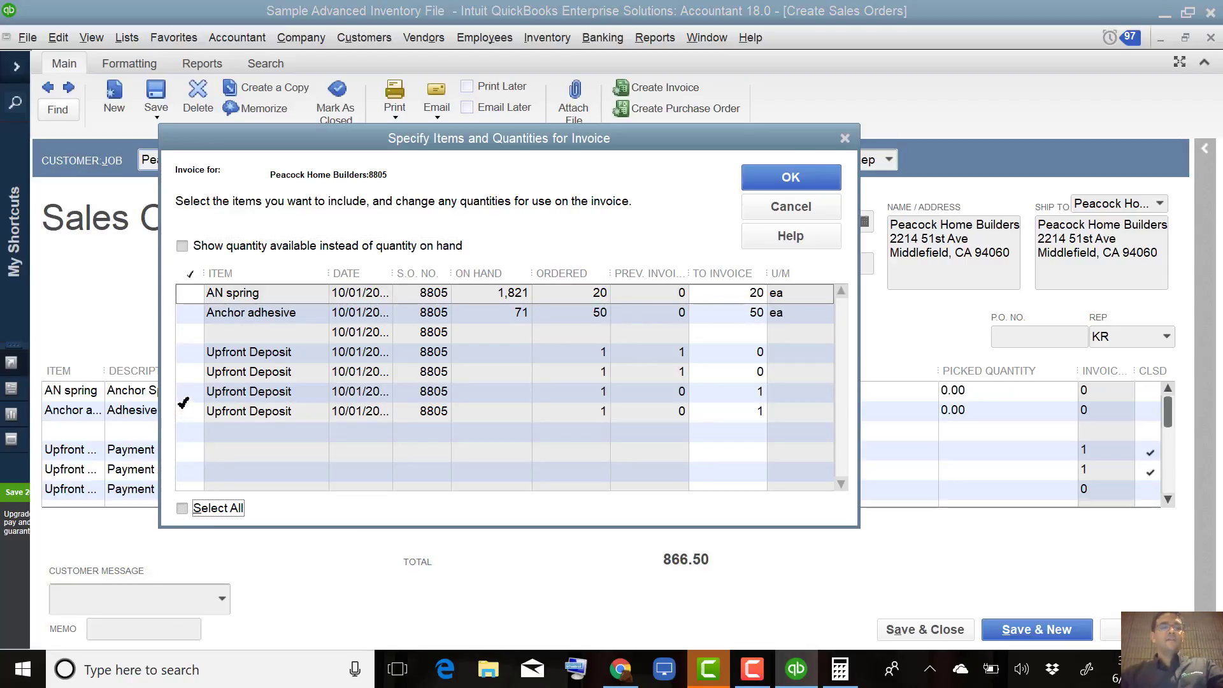
click(190, 396)
click(819, 174)
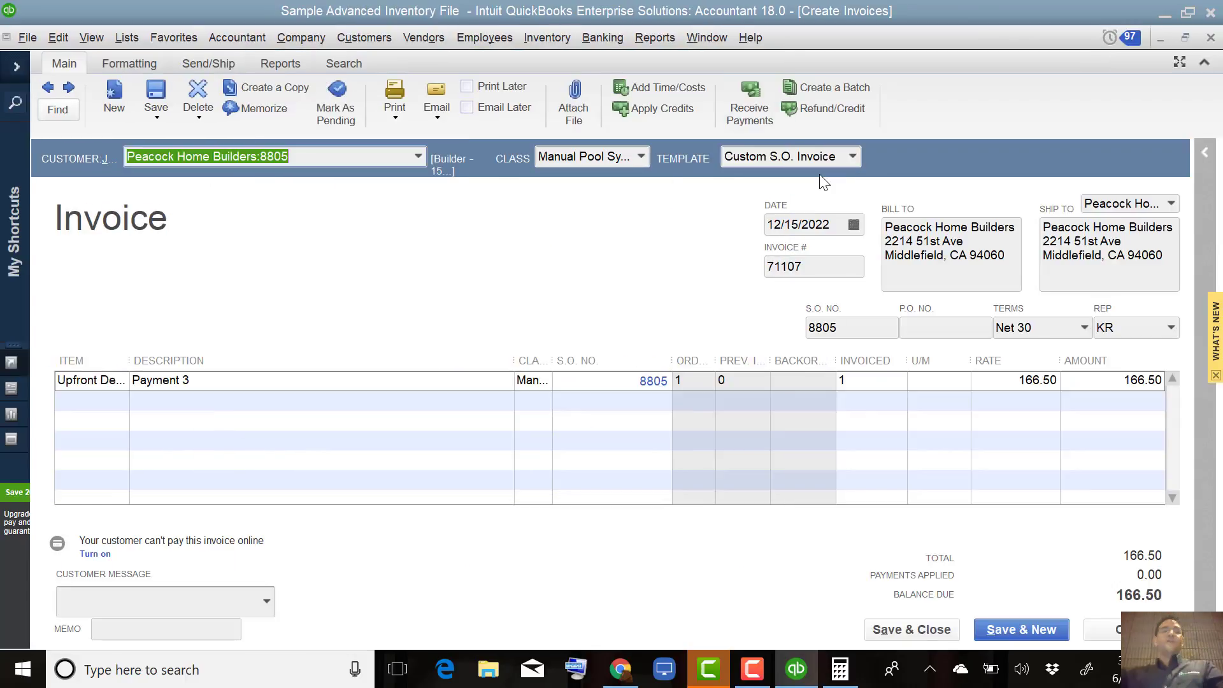
click(904, 629)
click(663, 304)
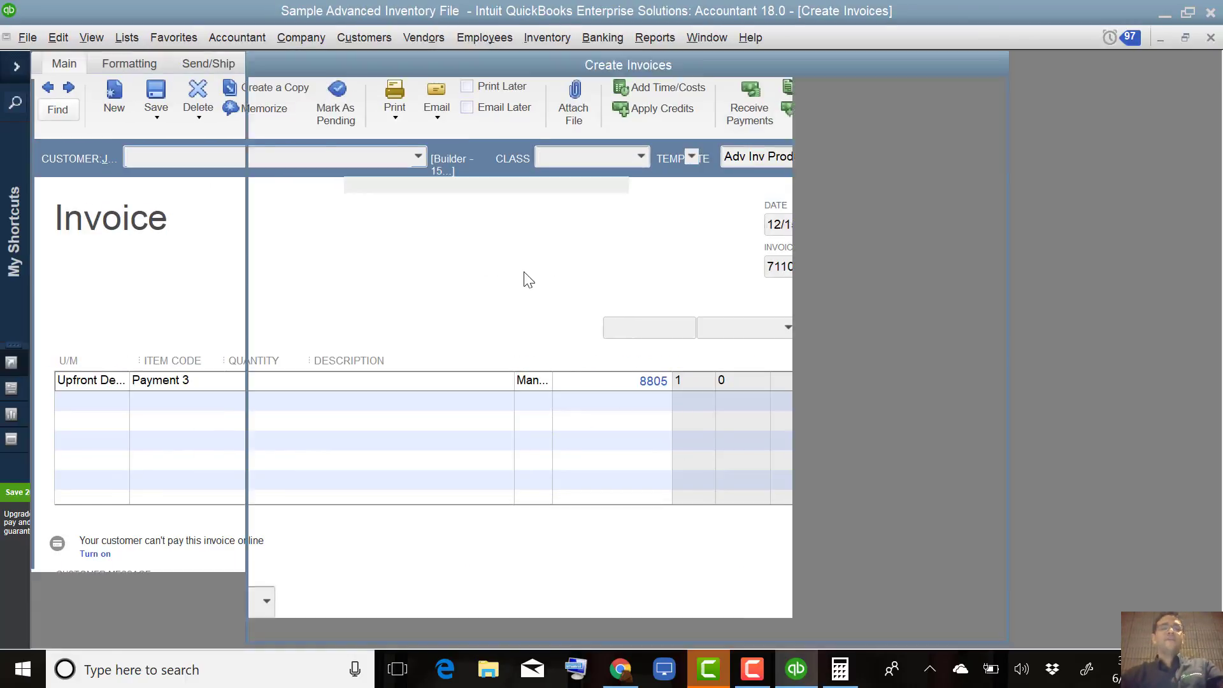
- Open the sales order form again and find the Peacock Home Builders order by its sales order number
click(153, 281)
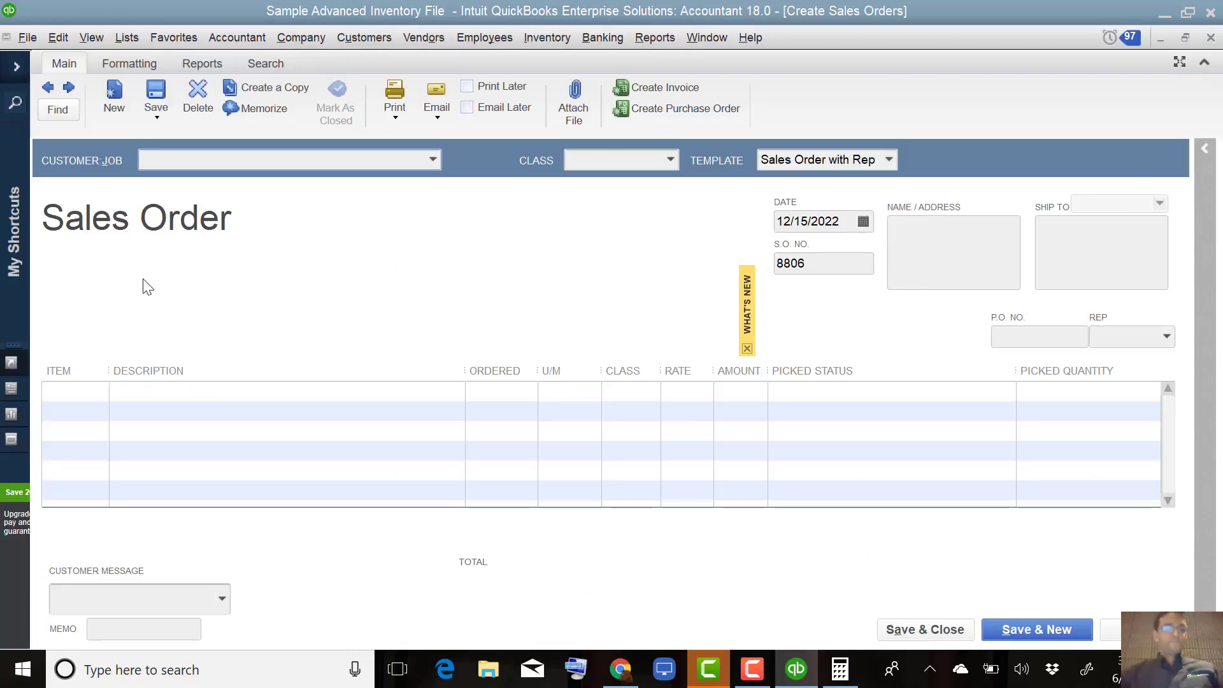
key(ctrl+f)
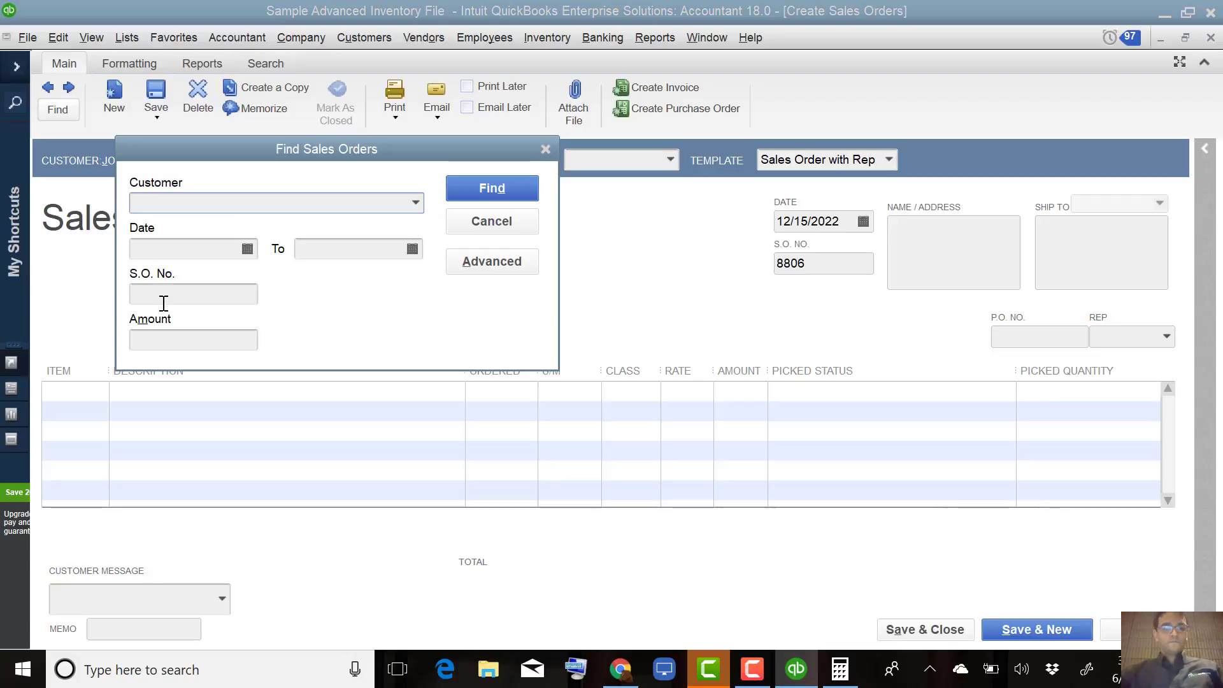
click(162, 294)
text(8805)
key(Return)
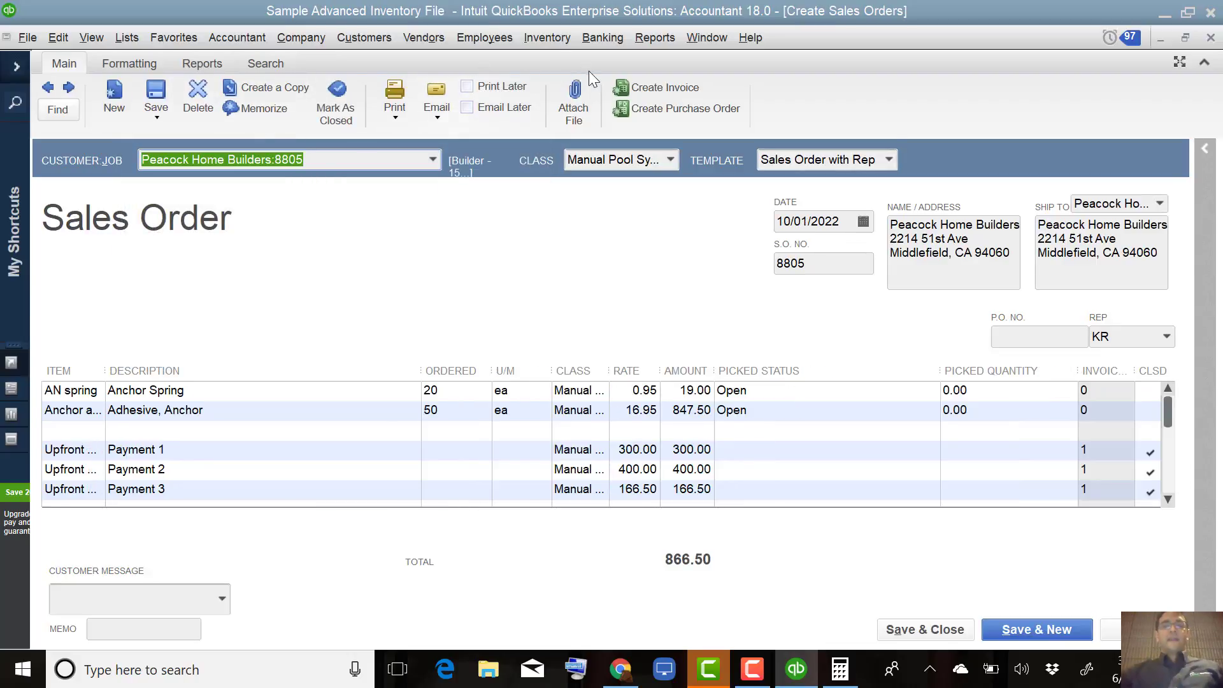
- Create an invoice for all of the sales order, check its Payment applied line, and save and close the invoice
click(664, 91)
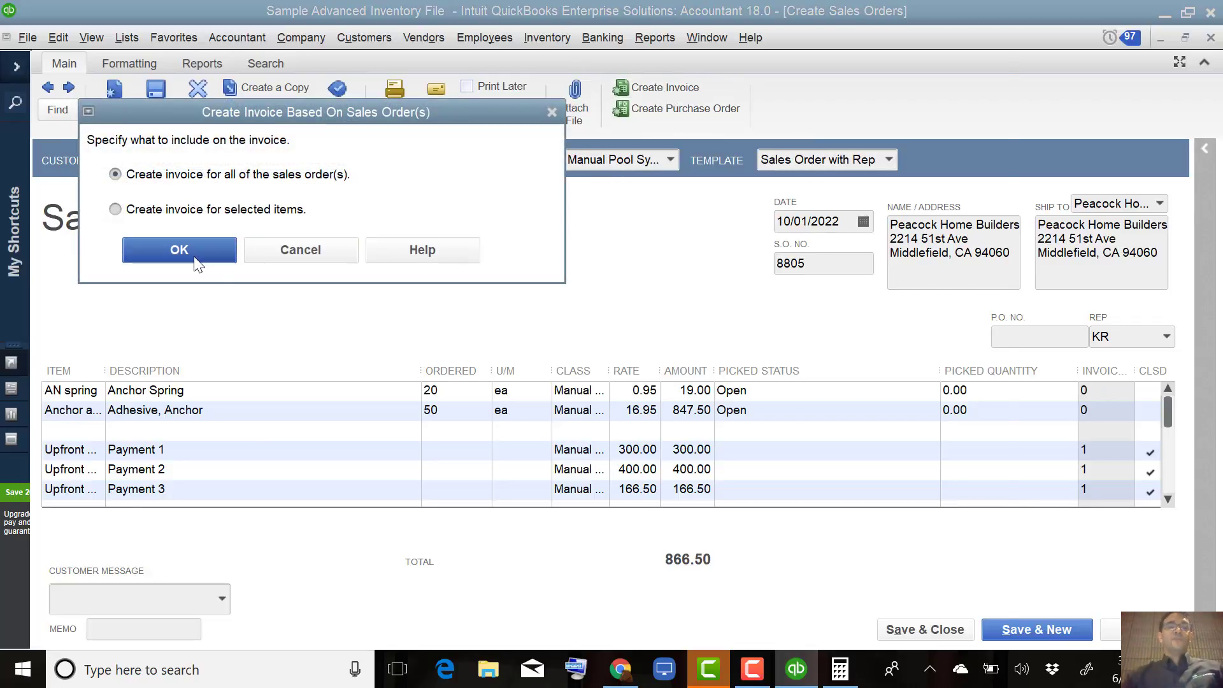
click(179, 251)
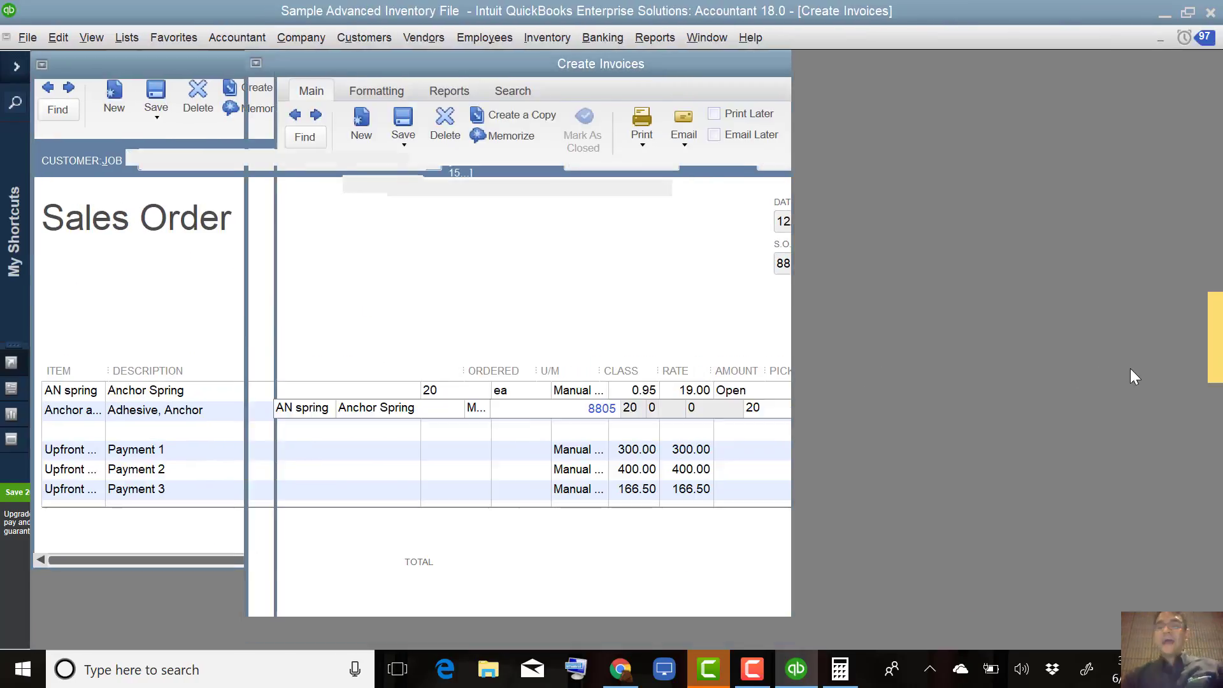
click(621, 323)
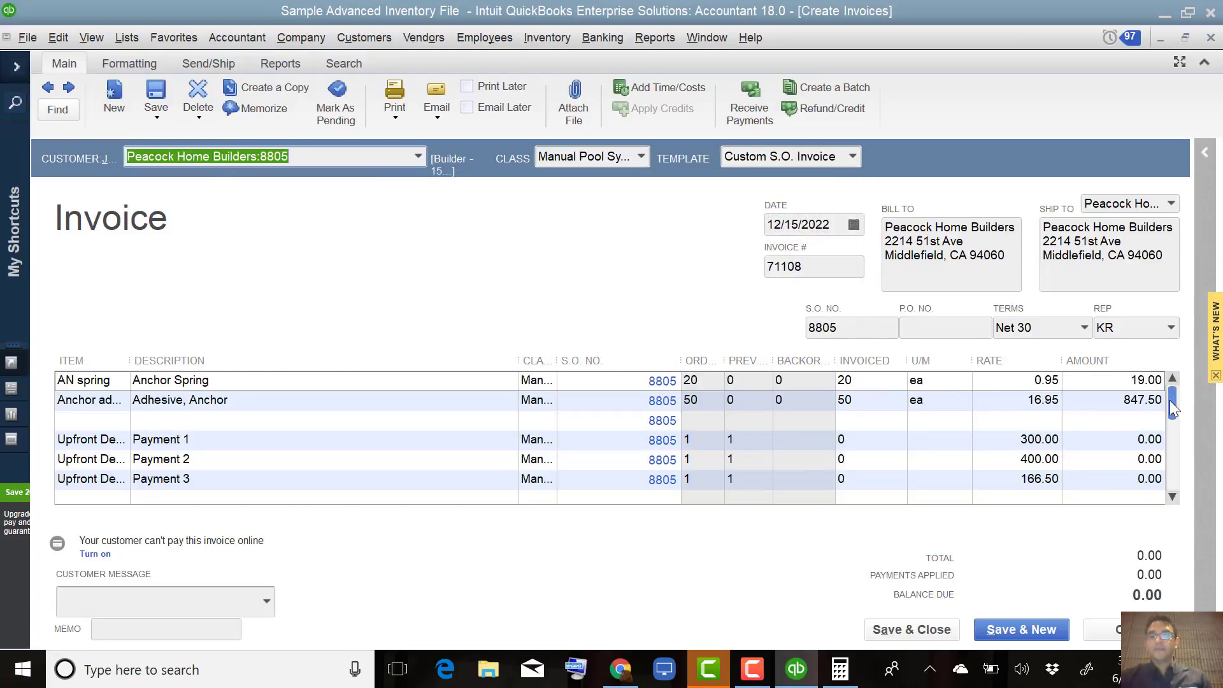
drag(1171, 403, 1176, 473)
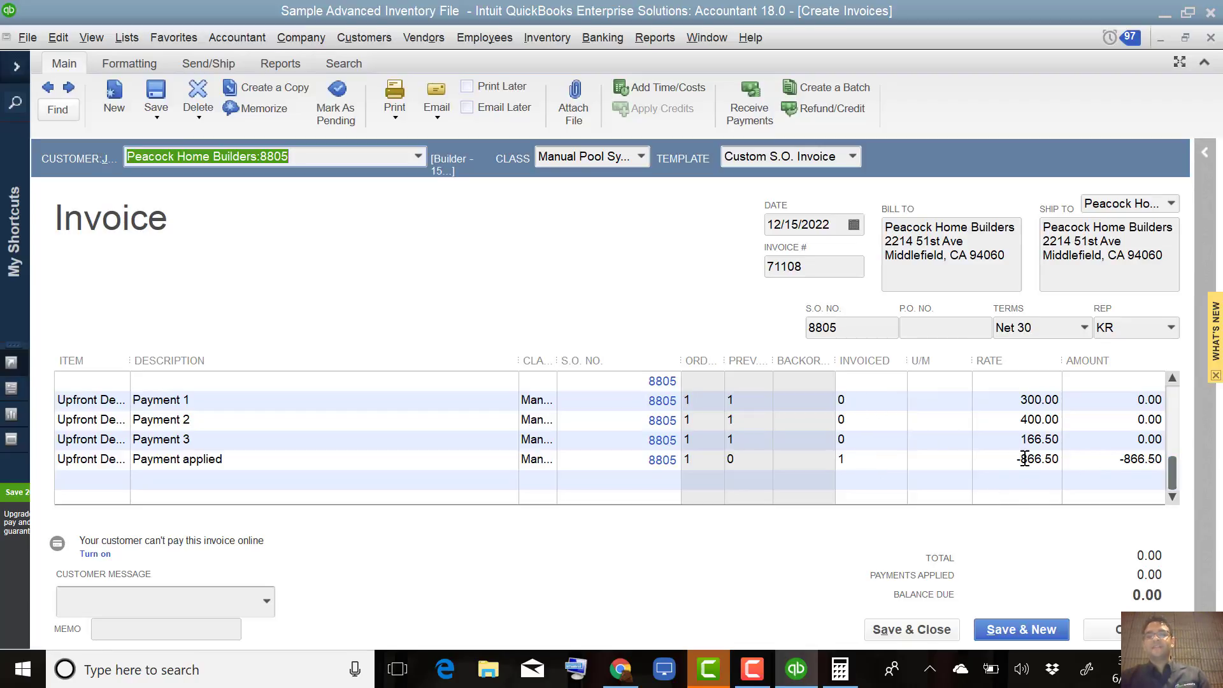
click(1025, 459)
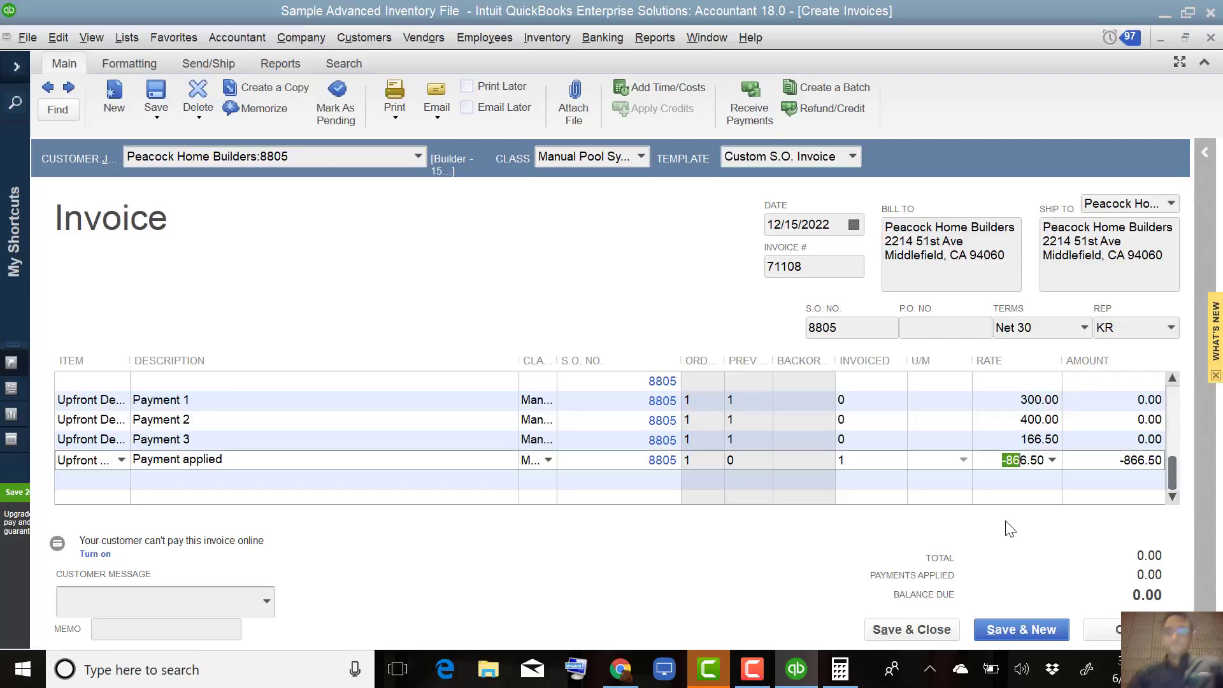
click(908, 630)
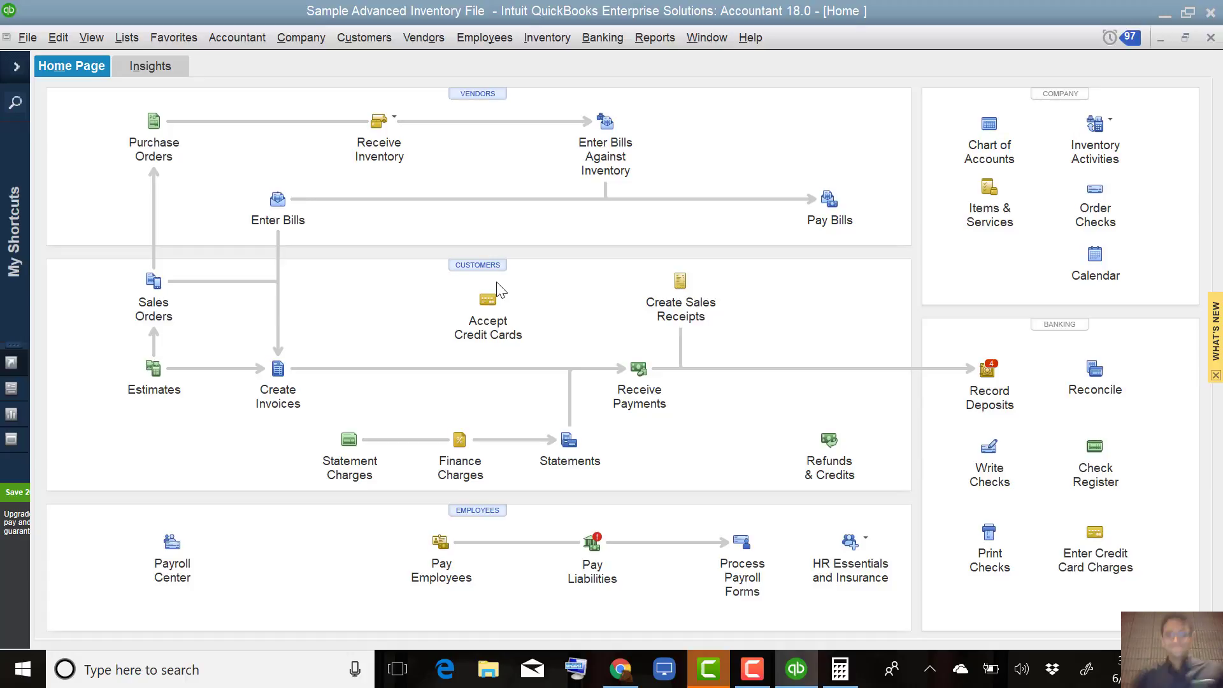
- Switch to PowerPoint by opening the Advanced Inventory Pts. 1-2 presentation from the desktop, and show it in reading view
key(super+Tab)
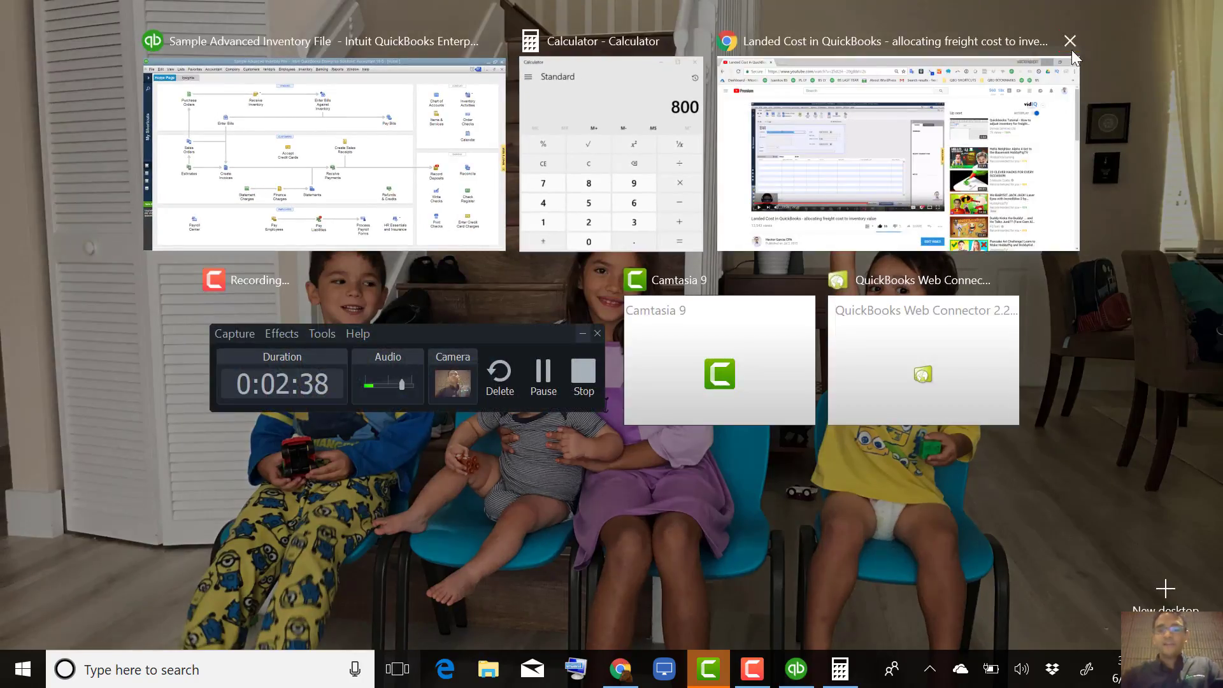
key(Escape)
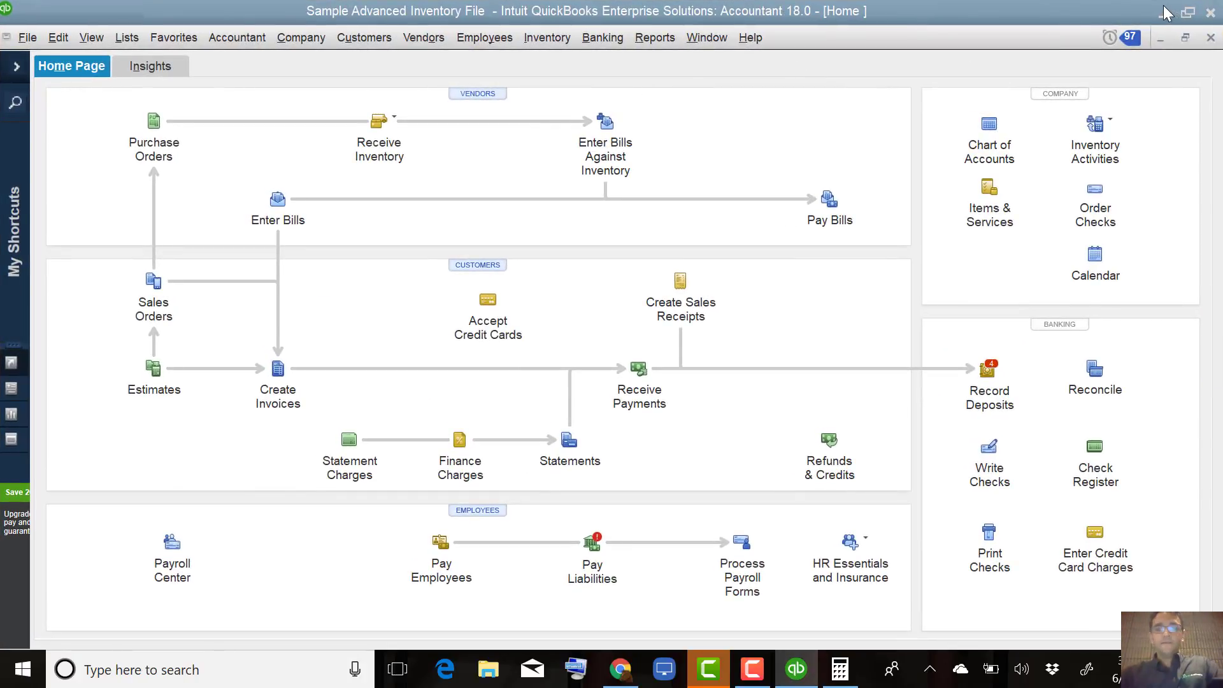
click(1163, 12)
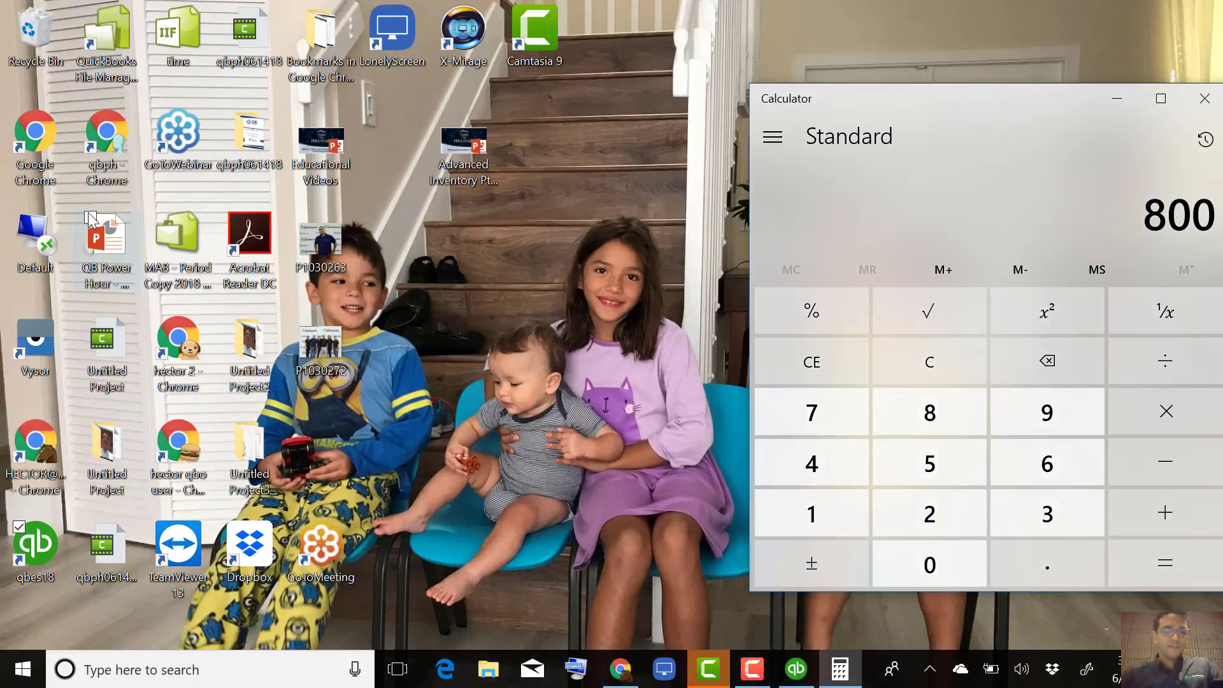
double_click(464, 145)
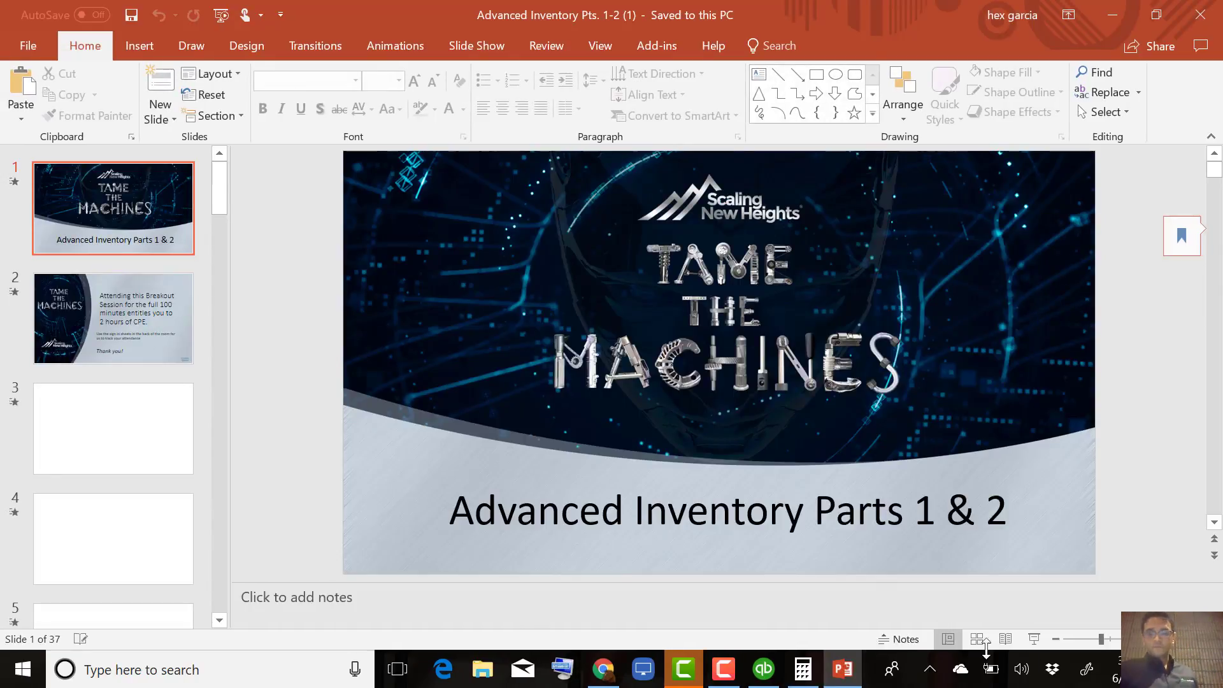
click(1006, 639)
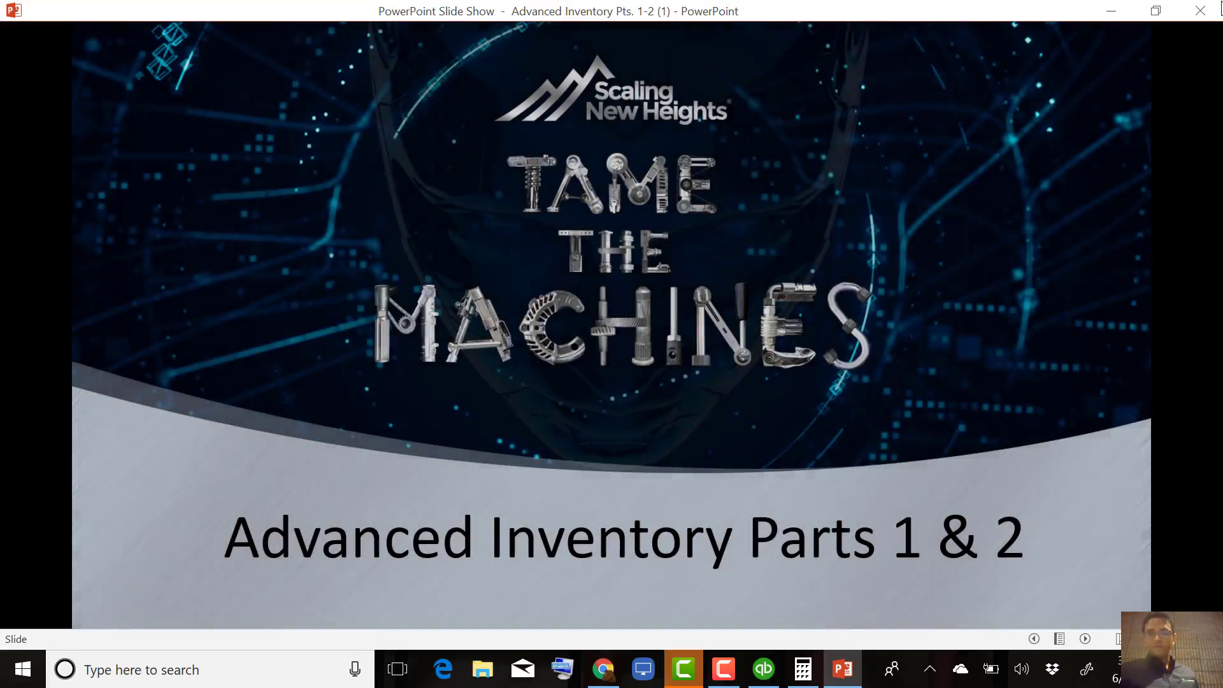
- Page through the slides on inventory workflows, units of measure, assemblies, negative inventory, landed cost, and multiple inventory sites, and leave the slide show
click(819, 342)
click(820, 344)
click(820, 345)
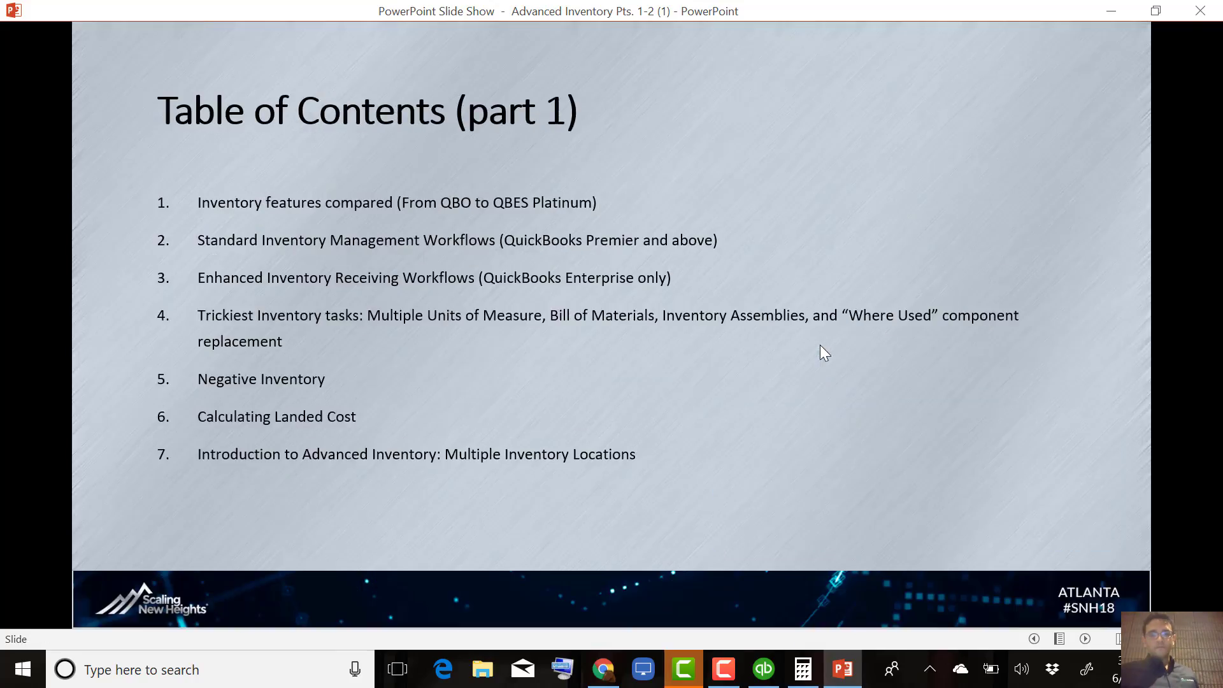
click(820, 346)
click(820, 346)
click(820, 346)
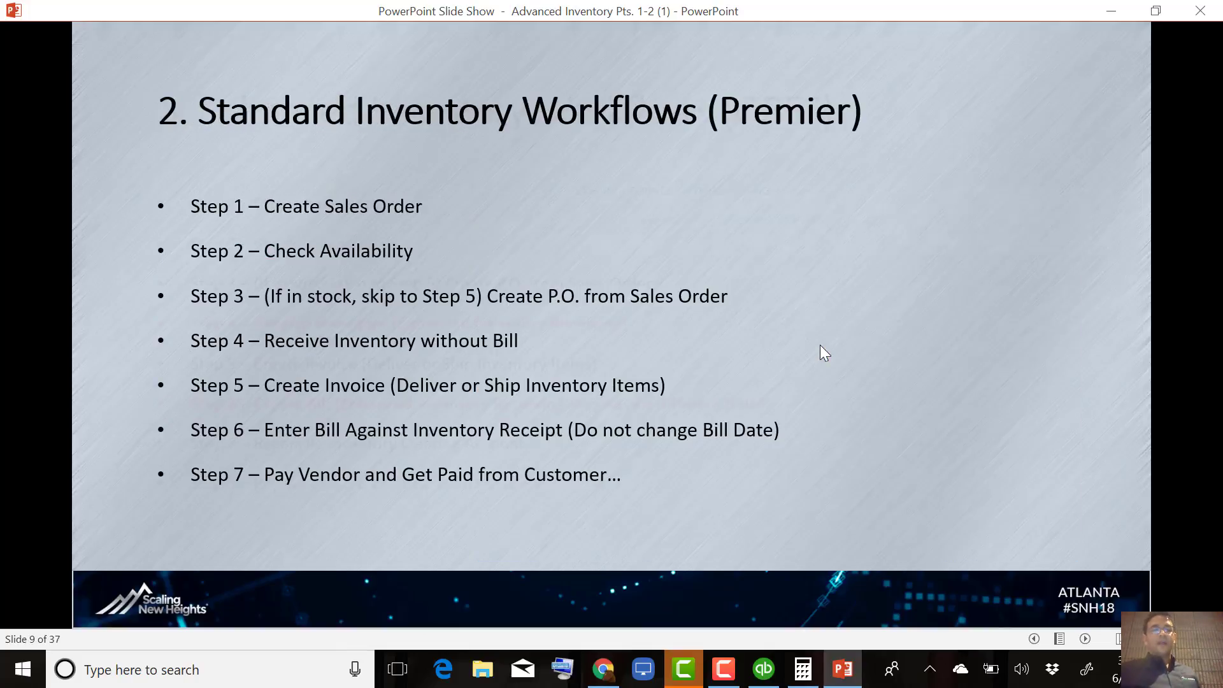
click(820, 345)
click(820, 346)
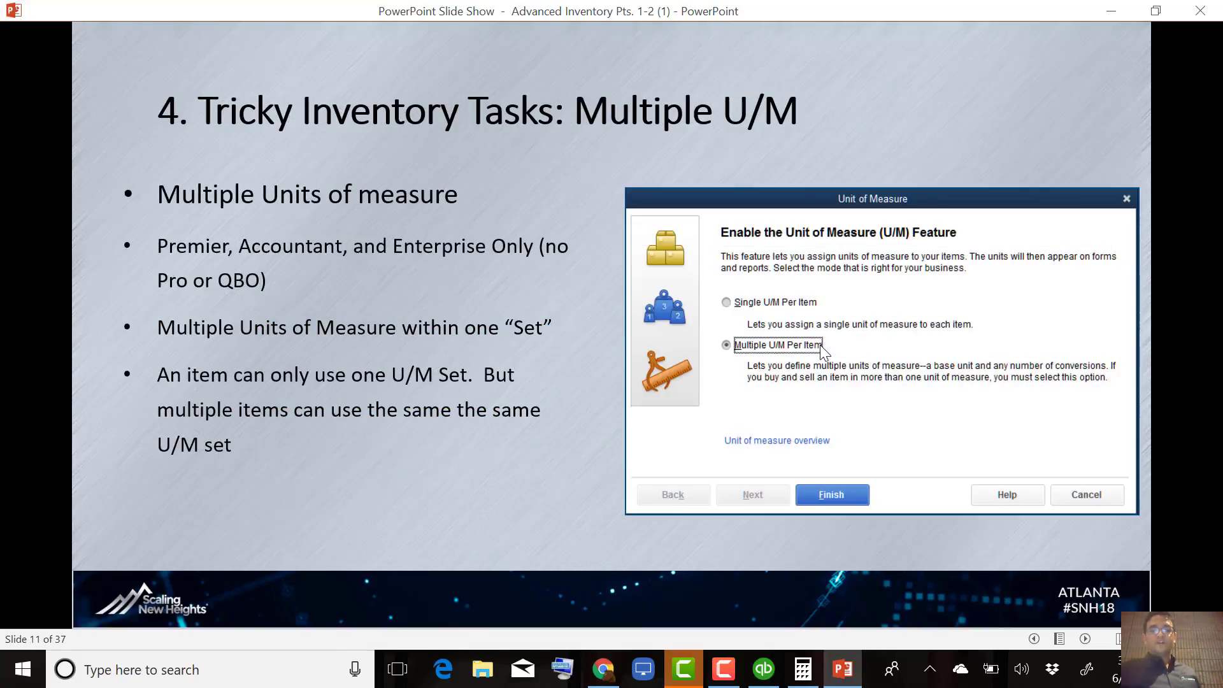
click(820, 345)
click(820, 345)
click(820, 345)
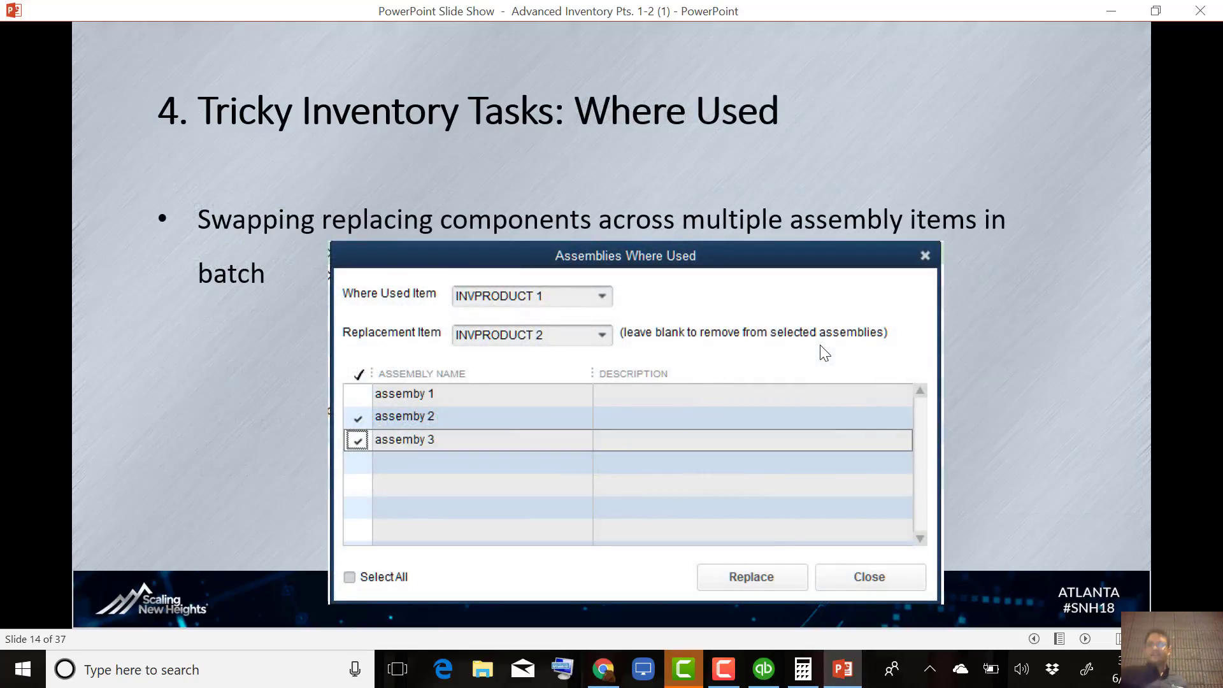
click(822, 348)
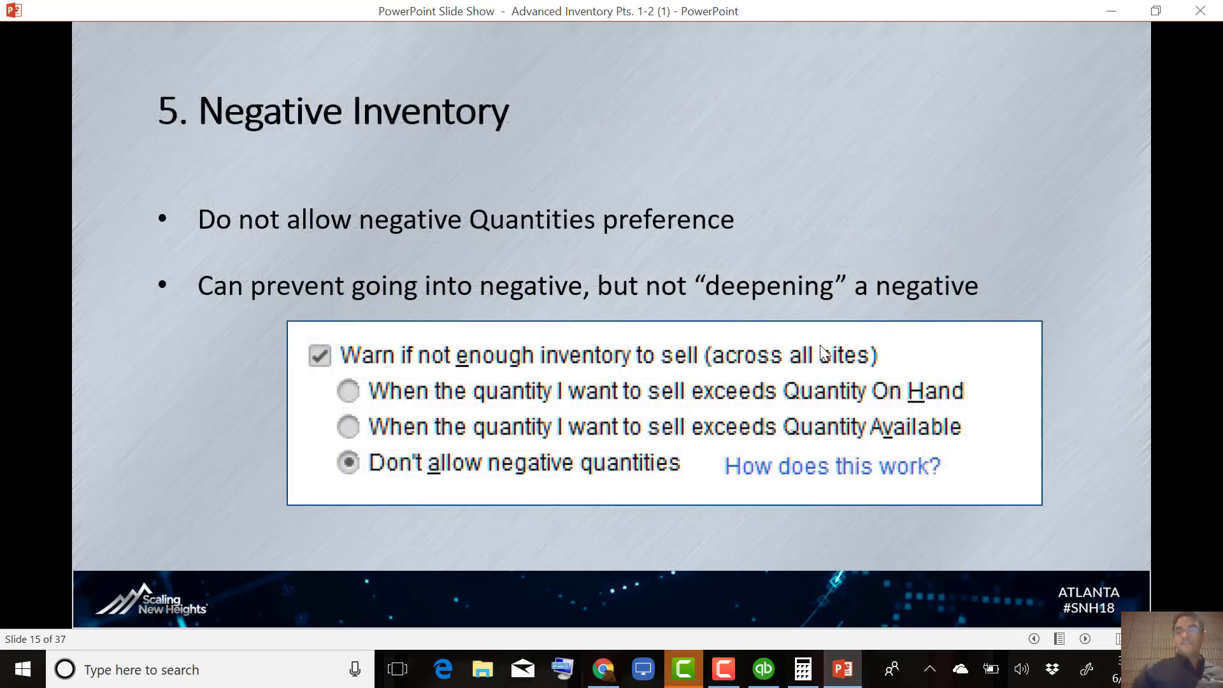
key(Left)
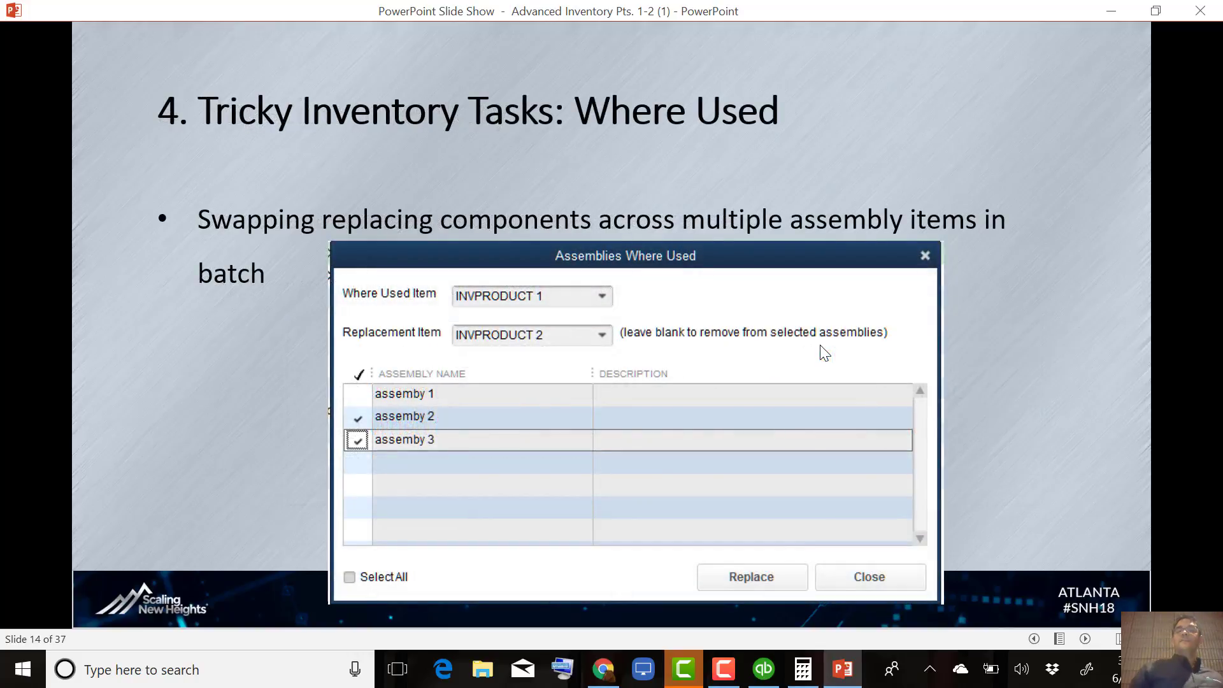
key(Left)
click(820, 346)
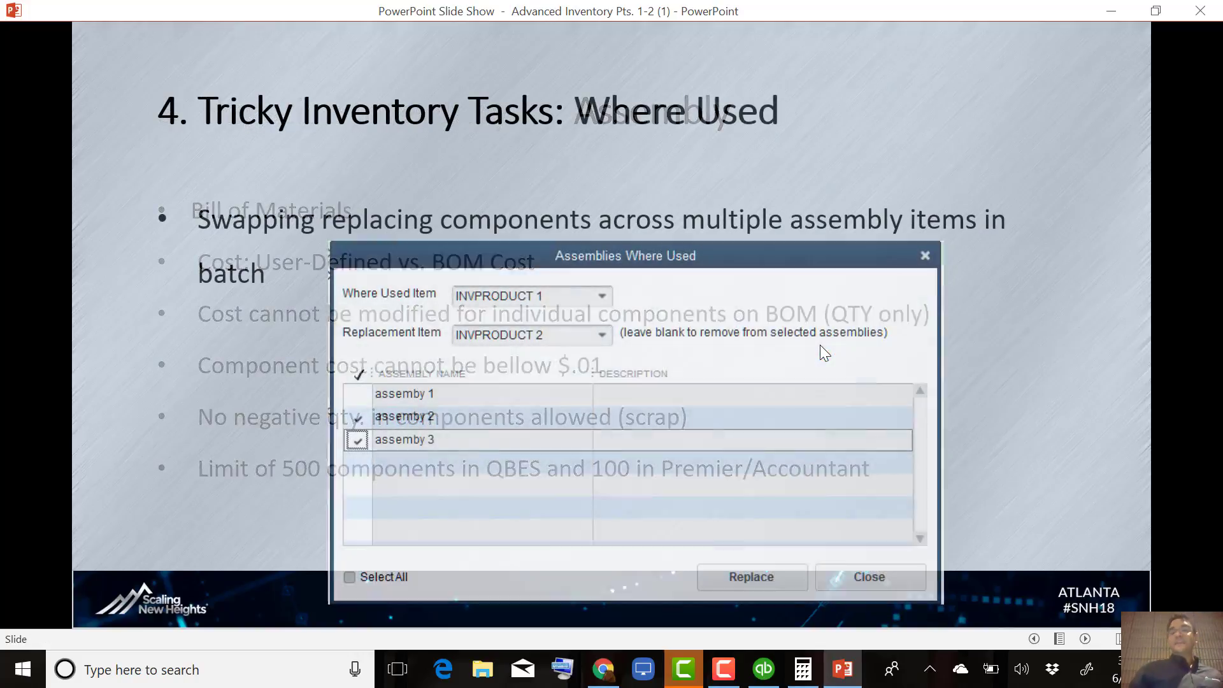
click(821, 347)
click(820, 346)
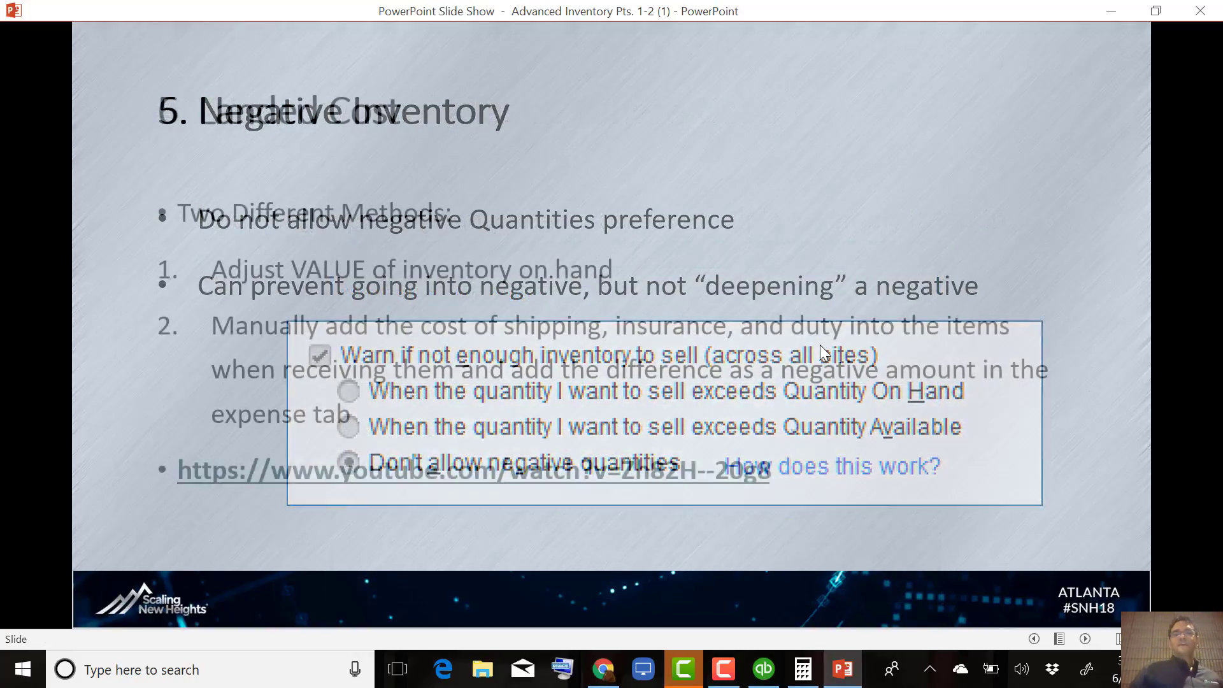
click(821, 346)
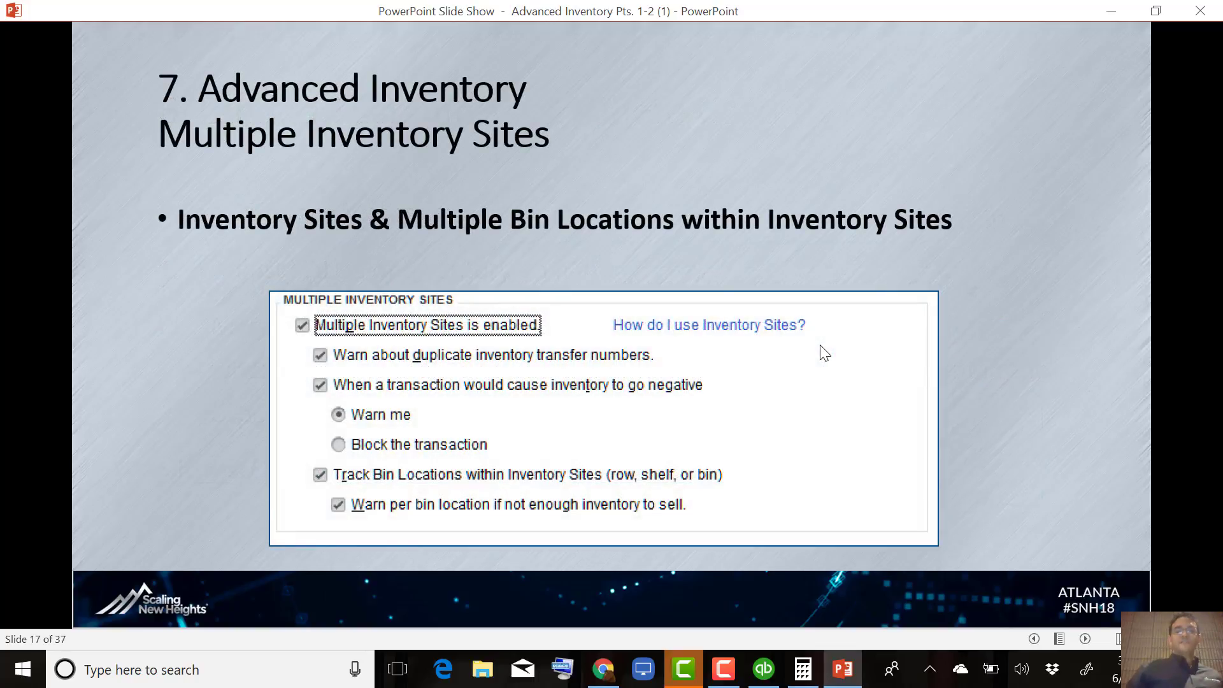
click(824, 352)
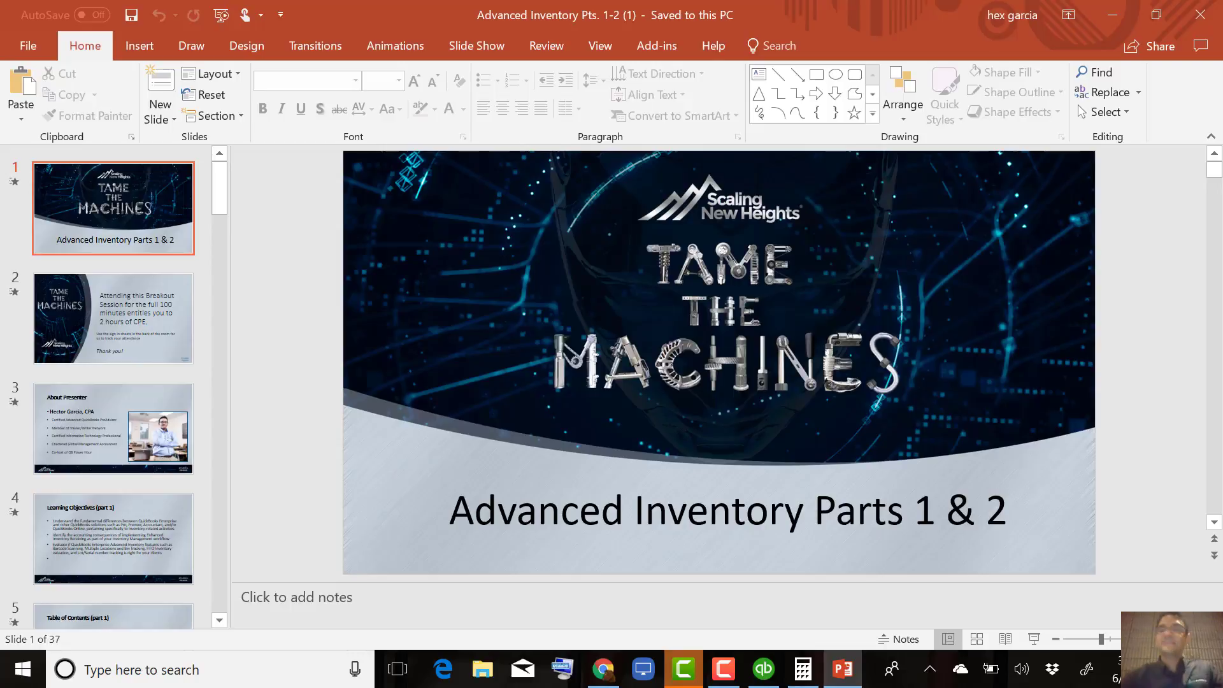
- Return to QuickBooks, open the Item List, hide inactive items, and slightly widen the Name column
click(1113, 15)
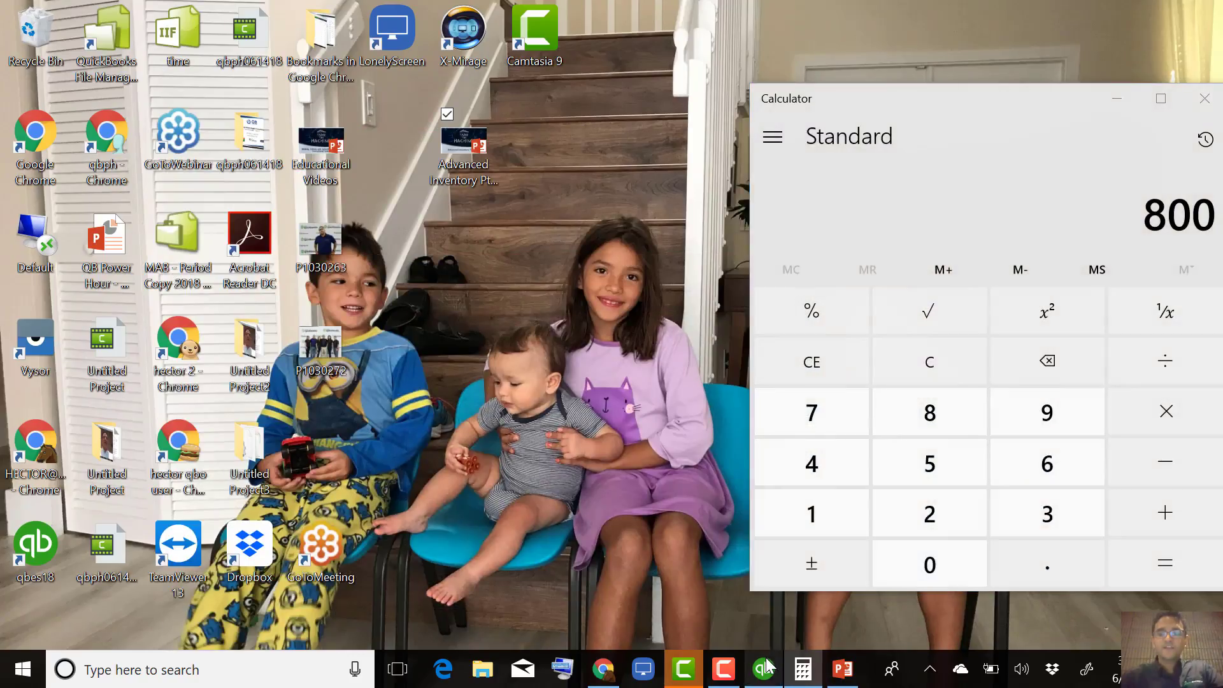
click(767, 668)
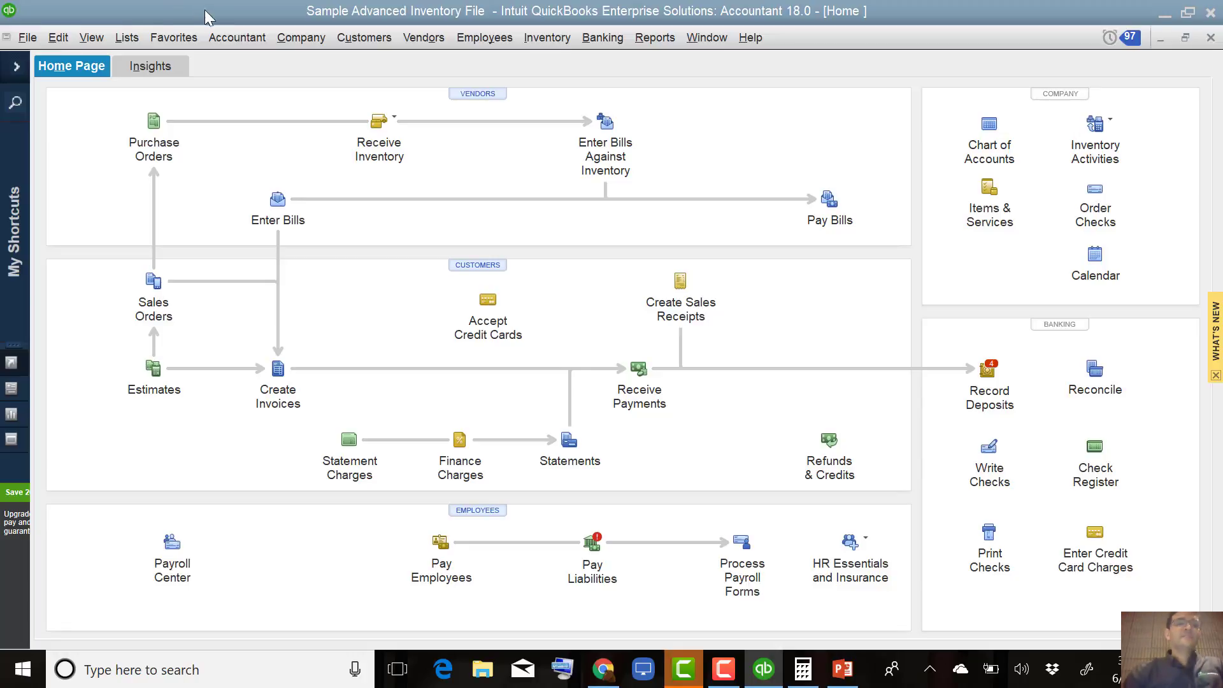
click(126, 38)
click(143, 79)
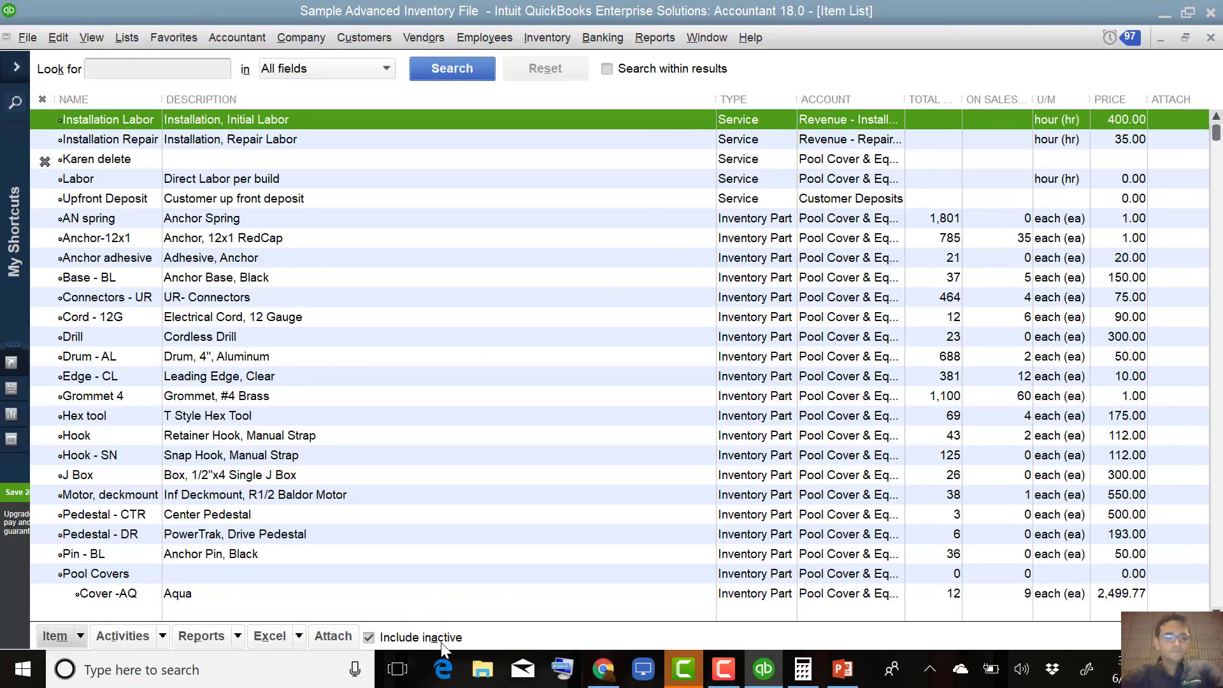
click(370, 638)
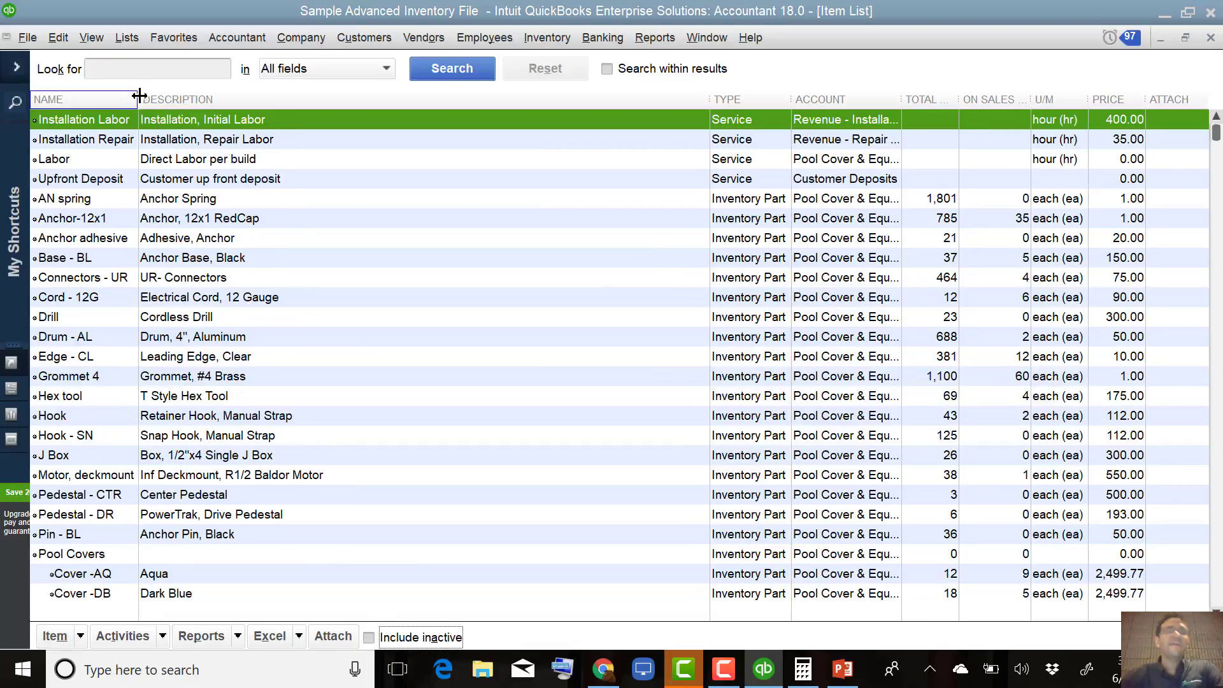
drag(137, 100, 141, 100)
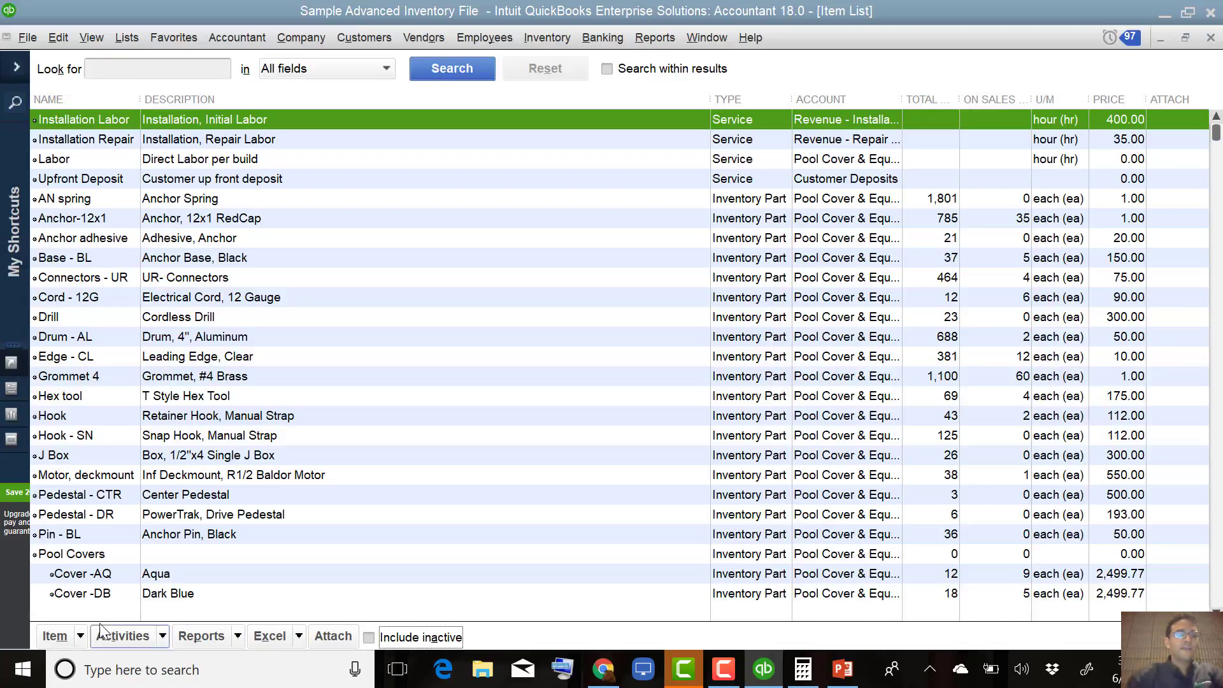
- Create a new item of type Inventory Part named HOPS from the Item List
click(56, 636)
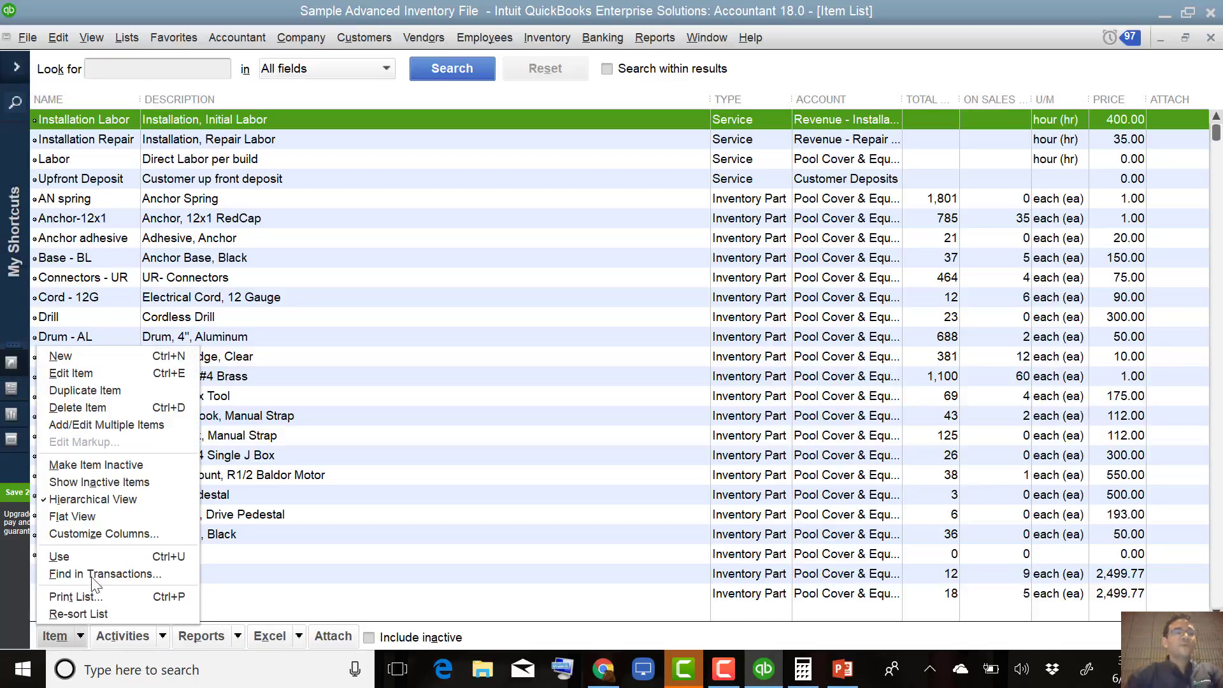
click(83, 356)
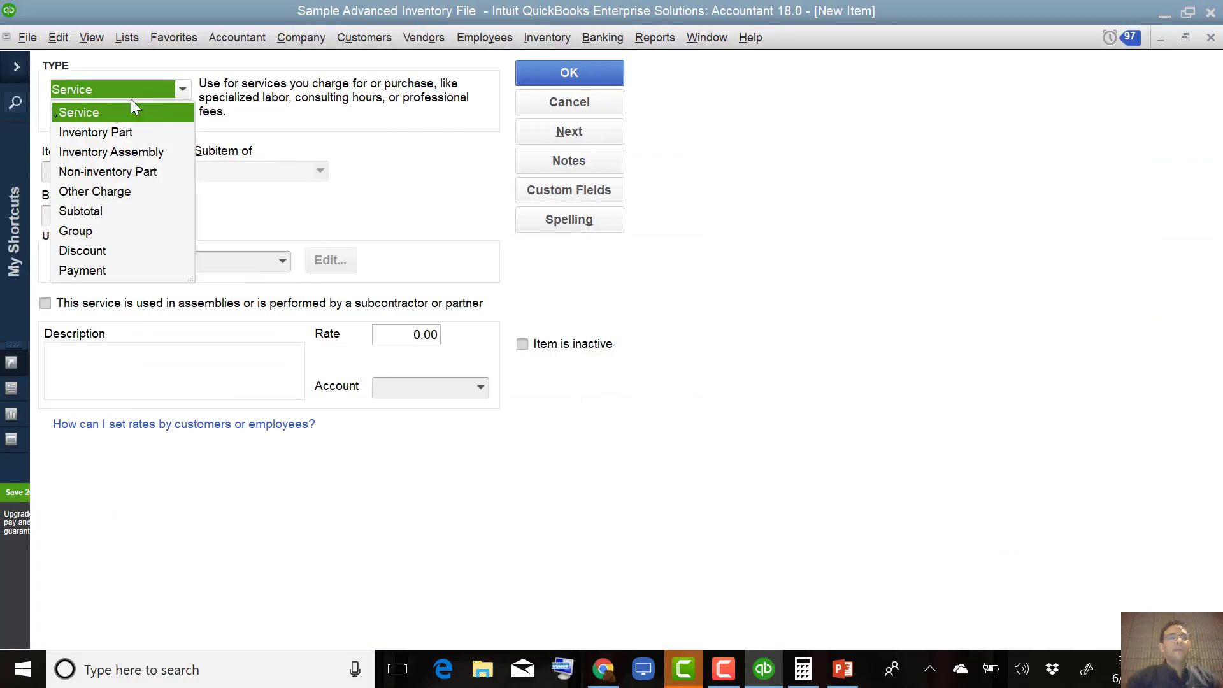
click(95, 133)
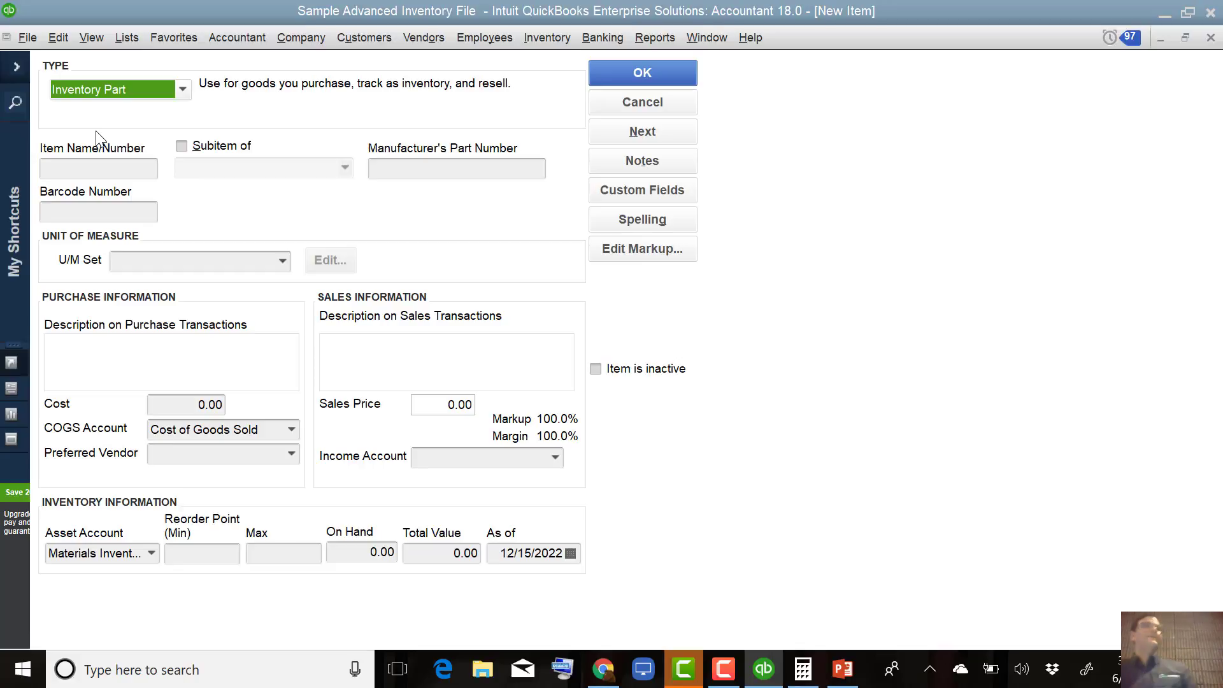
click(126, 172)
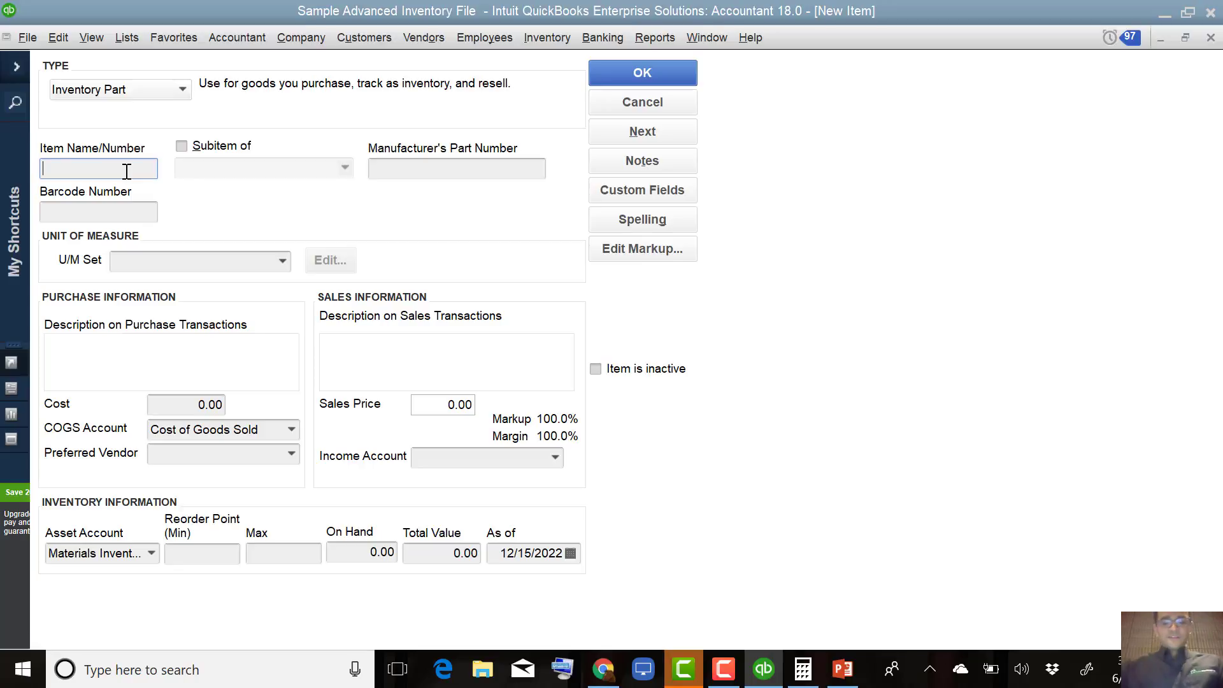
text(HOPS)
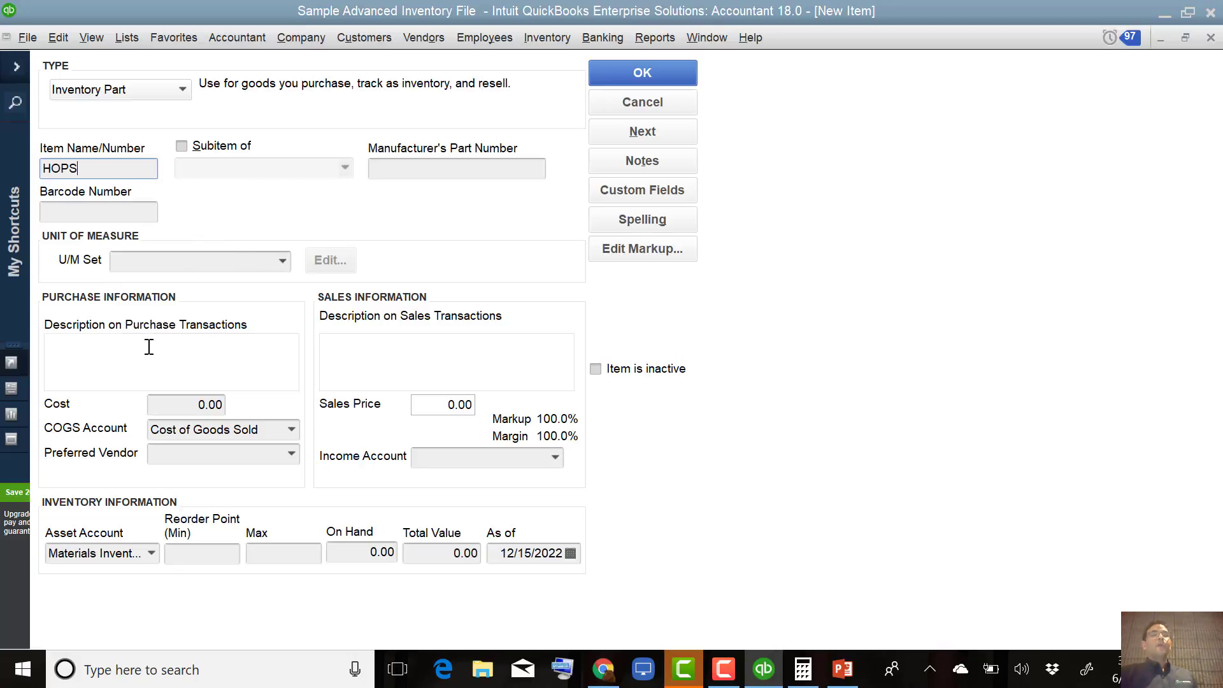
- Enter "HOPS ** DO NOT SELL **" as the item's description on sales transactions
click(400, 342)
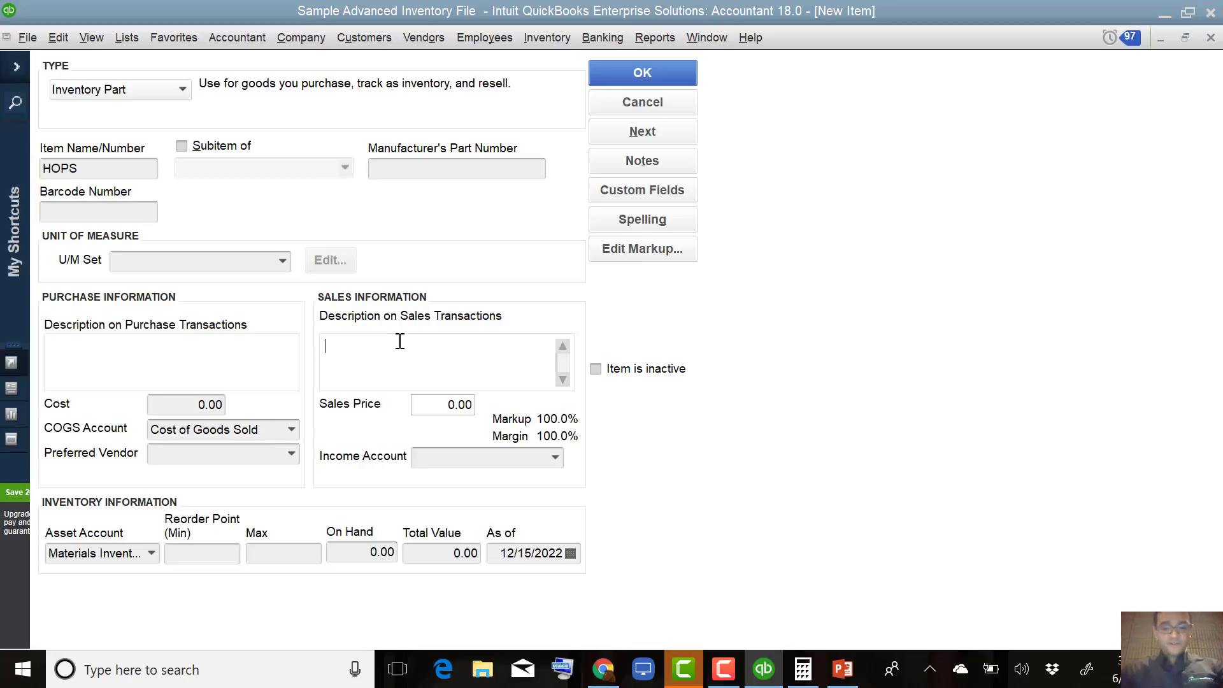
text(** d)
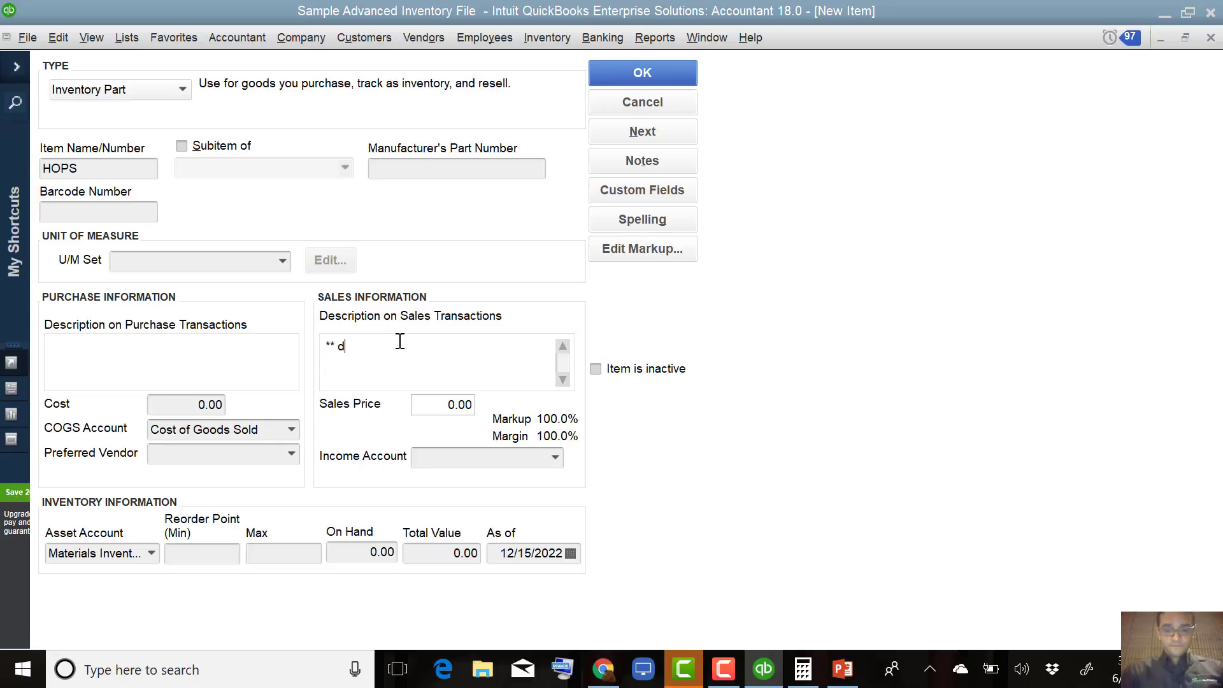
key(BackSpace)
text(DO NOIT SEL)
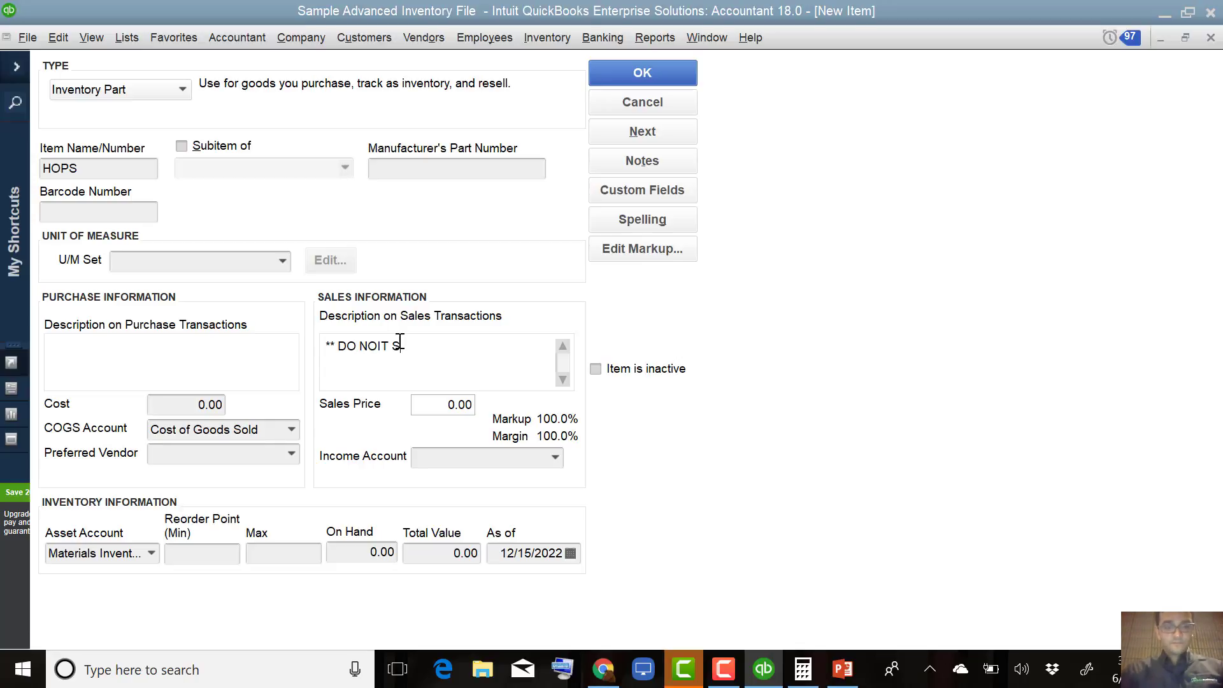
key(BackSpace)
key(BackSpace)
key(BackSpace)
key(BackSpace)
key(BackSpace)
key(BackSpace)
text(T SELL ***)
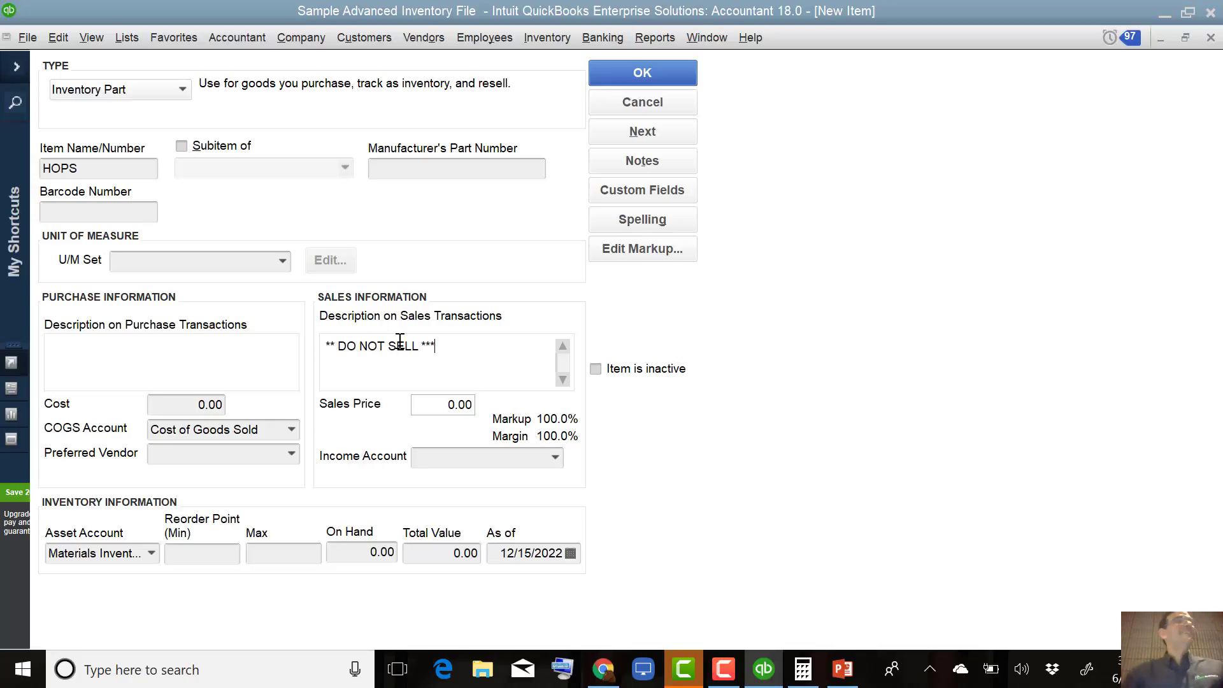
key(BackSpace)
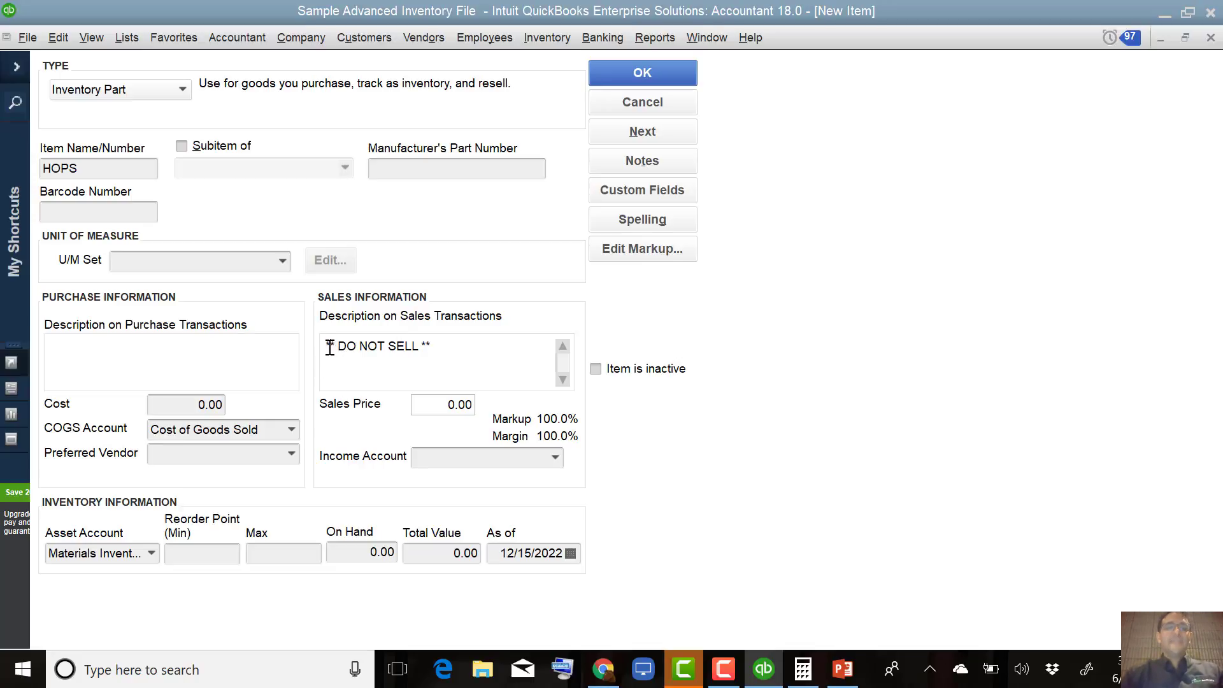
text(HOPS)
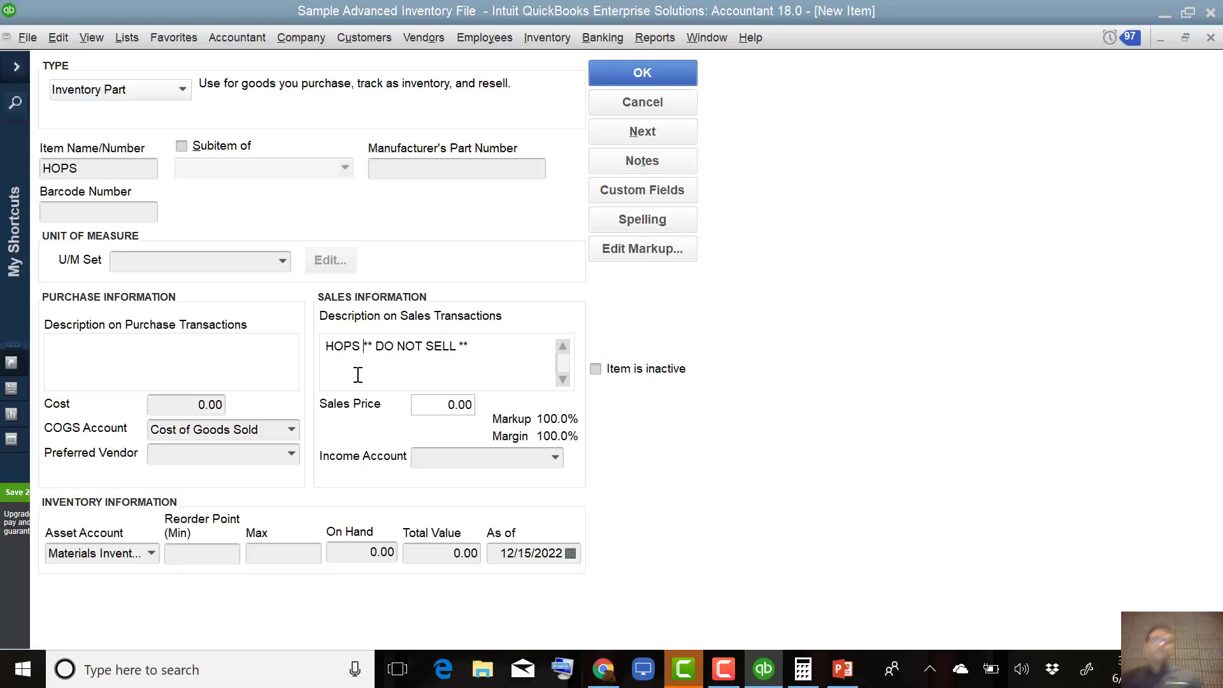
- Set the item's COGS account to a newly created RAW MATERIALS account of type Other Current Asset
drag(279, 433, 120, 425)
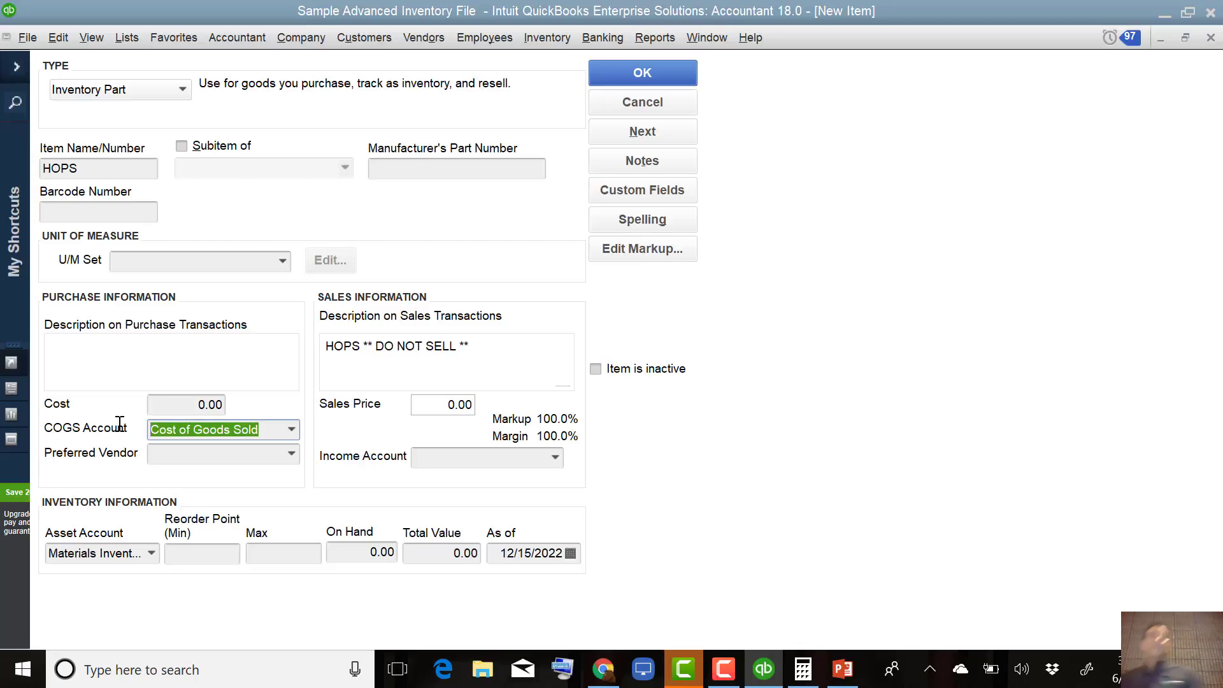
text(RAW)
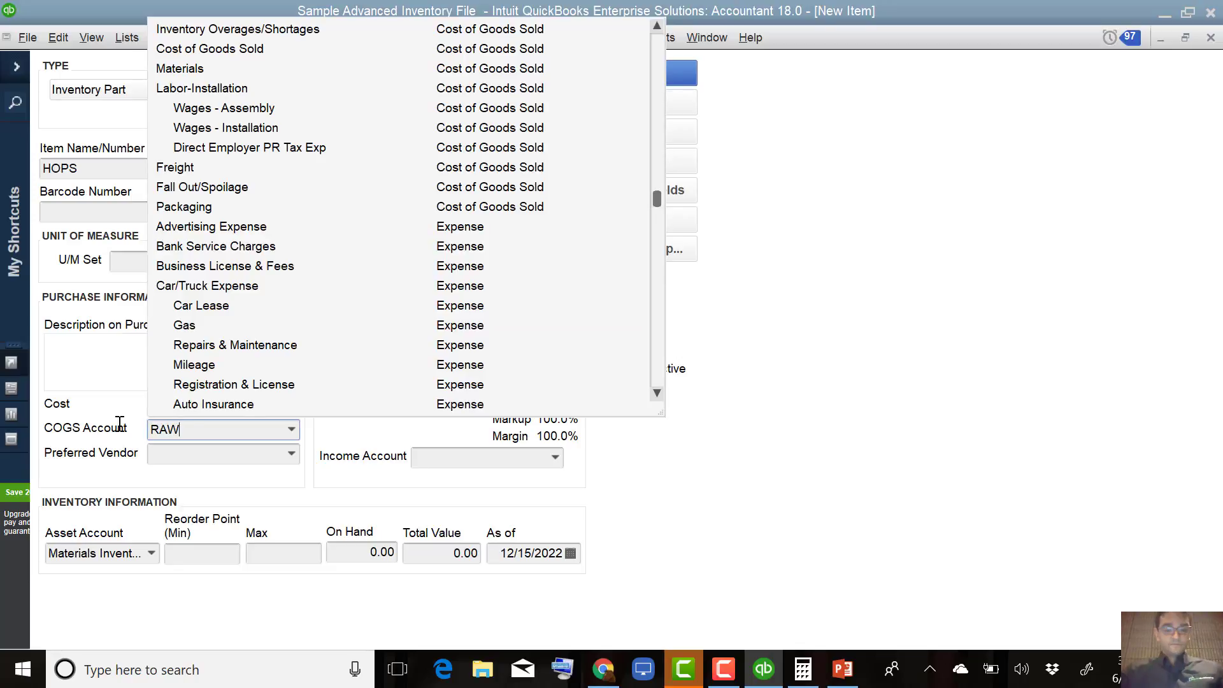
text( MATERIALS)
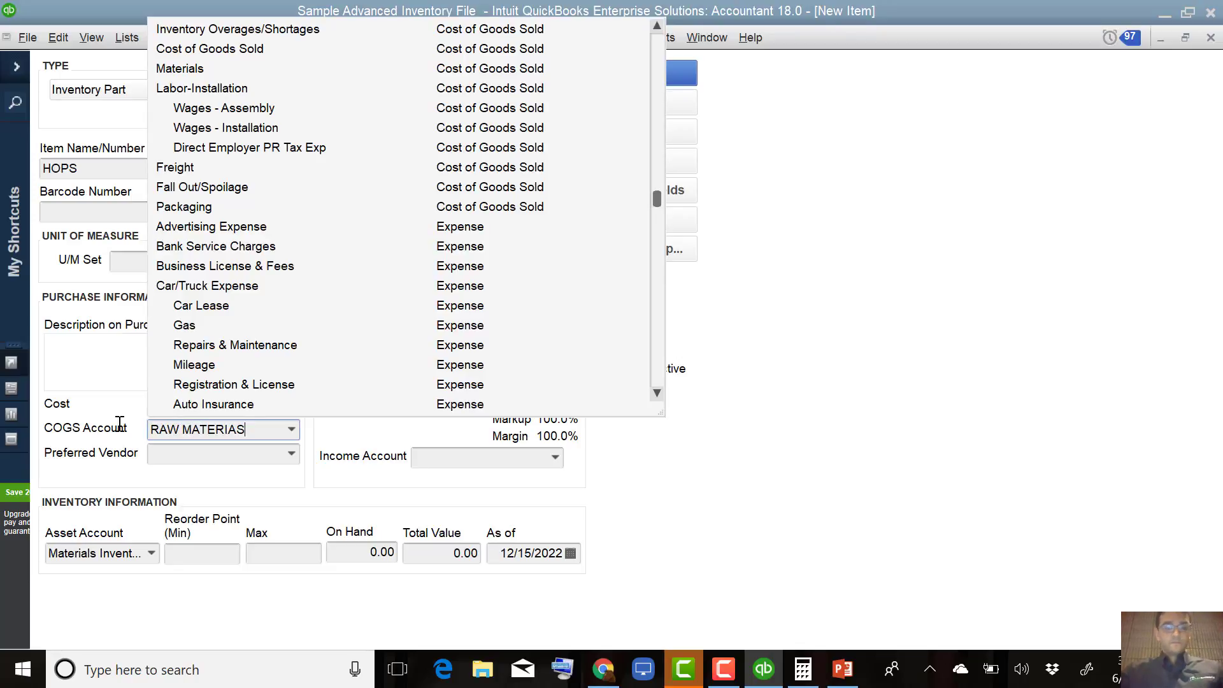
key(BackSpace)
text(LS)
key(Tab)
key(Return)
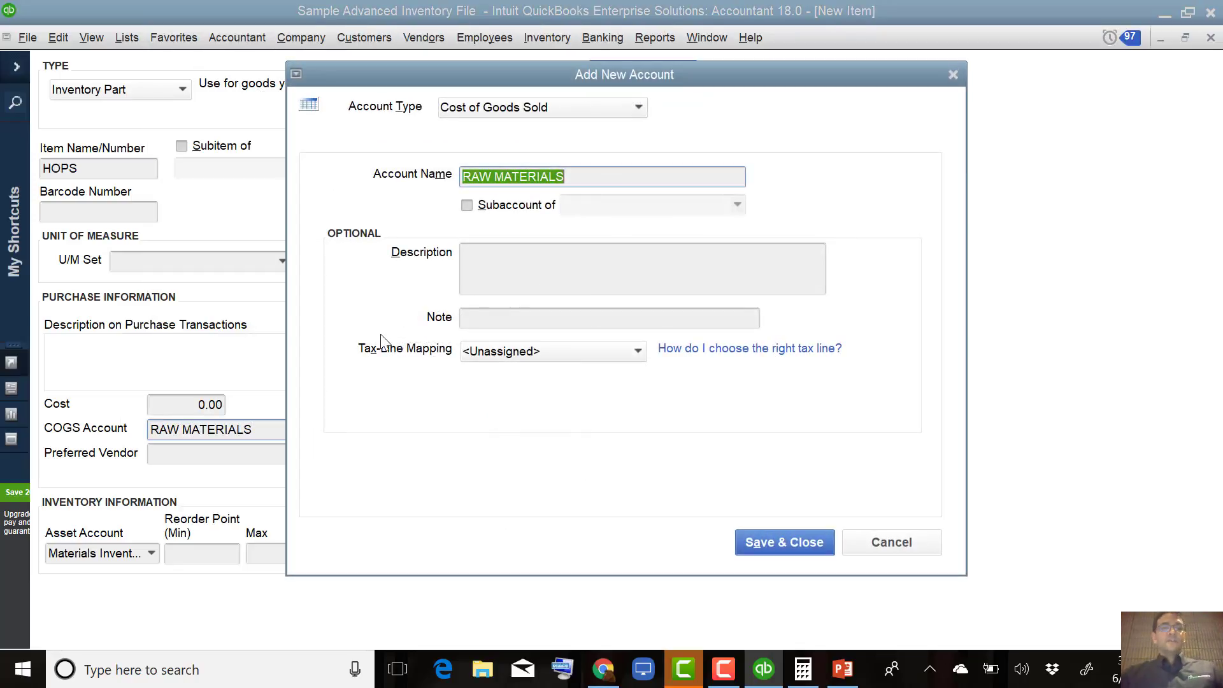
click(523, 105)
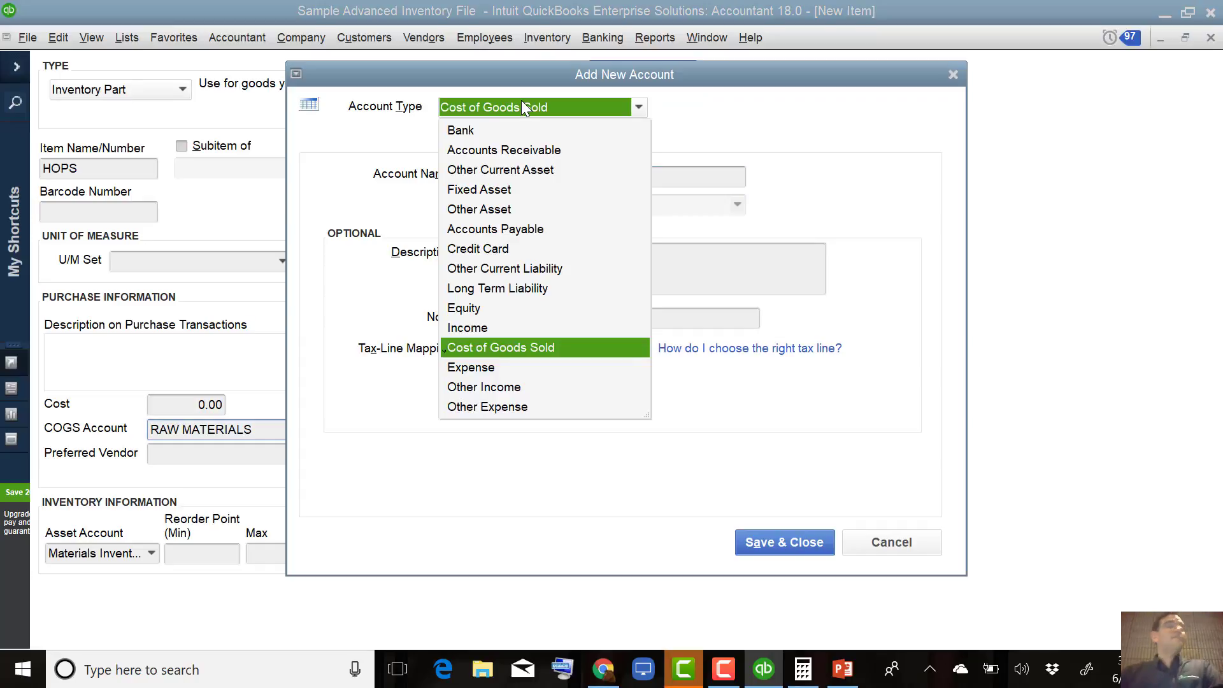
click(516, 170)
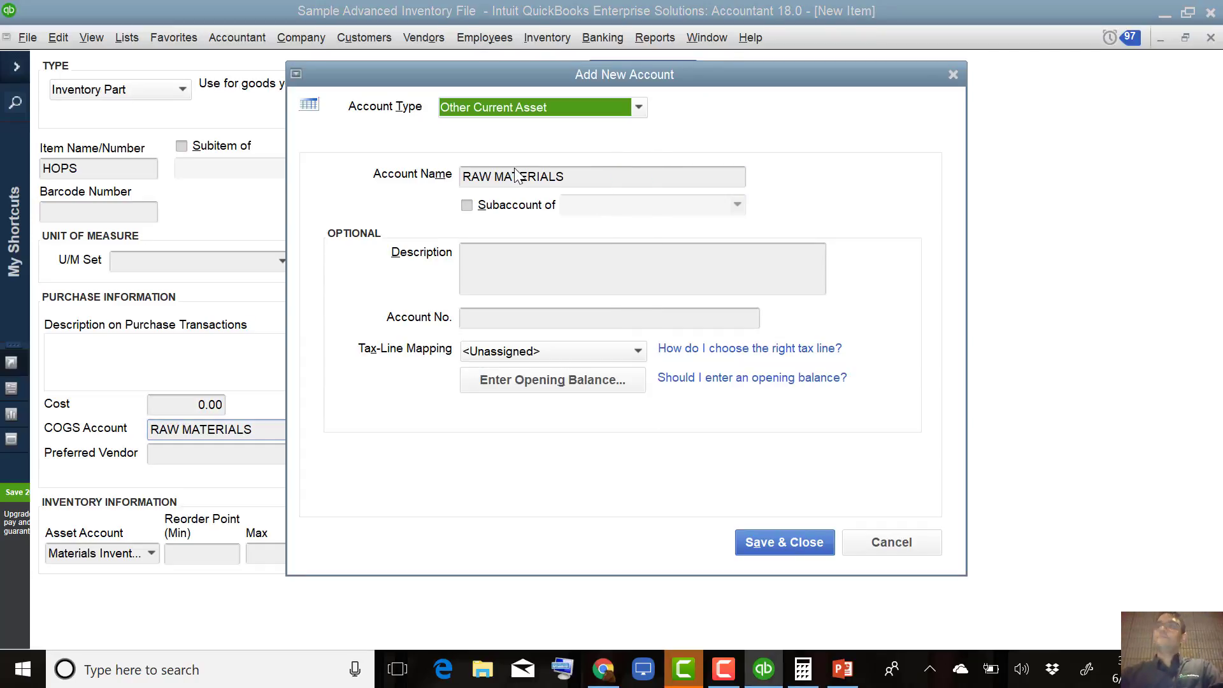
click(774, 556)
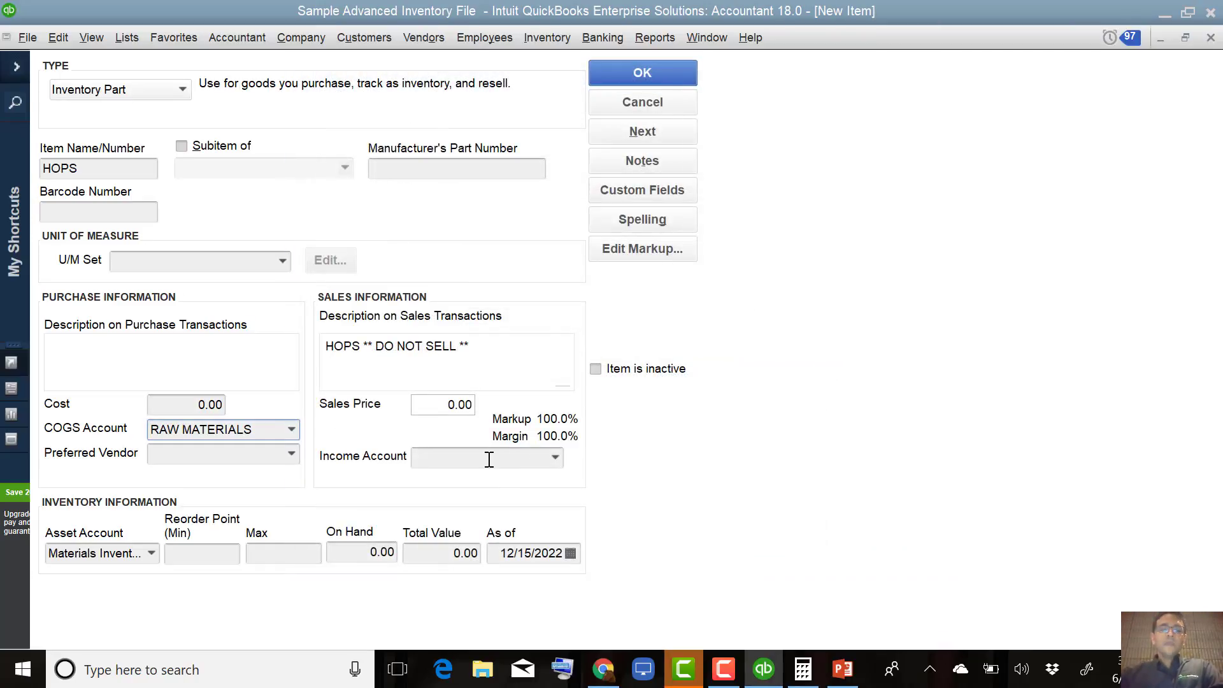
- Set both the income account and the asset account of the HOPS item to RAW MATERIALS
click(516, 461)
text(E)
key(BackSpace)
key(BackSpace)
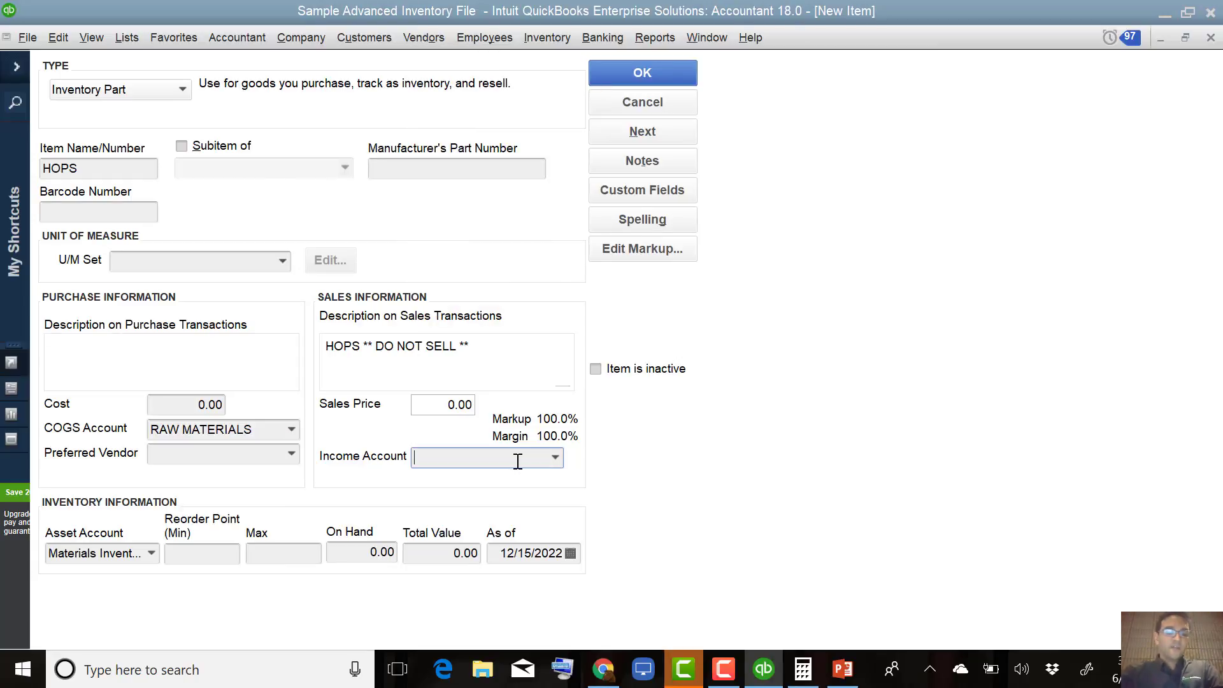
text(RAW MATERIALS)
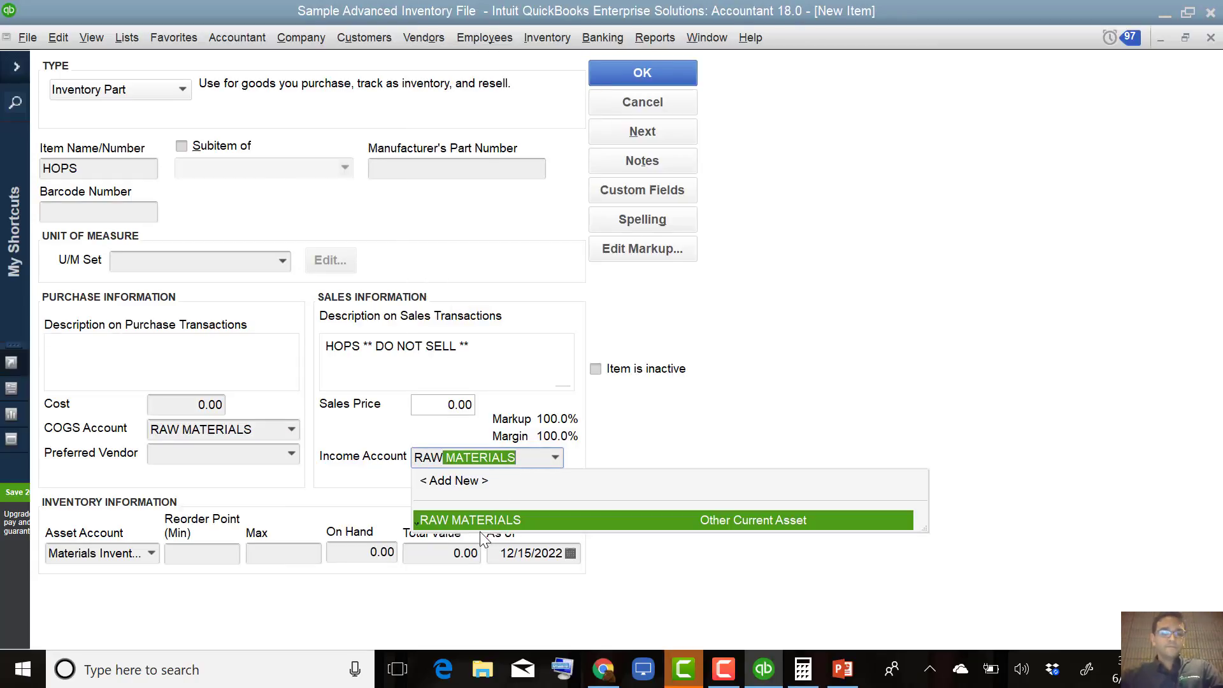
click(479, 527)
click(108, 549)
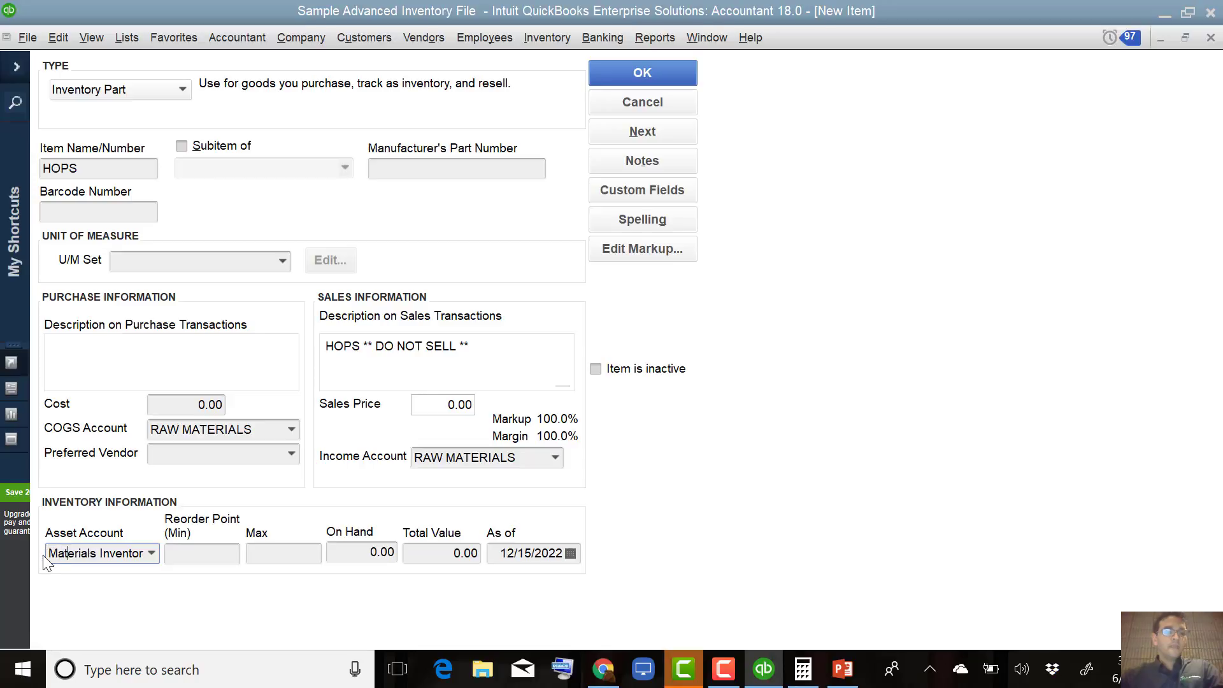
drag(50, 553, 250, 585)
text(RAW MATERIALS)
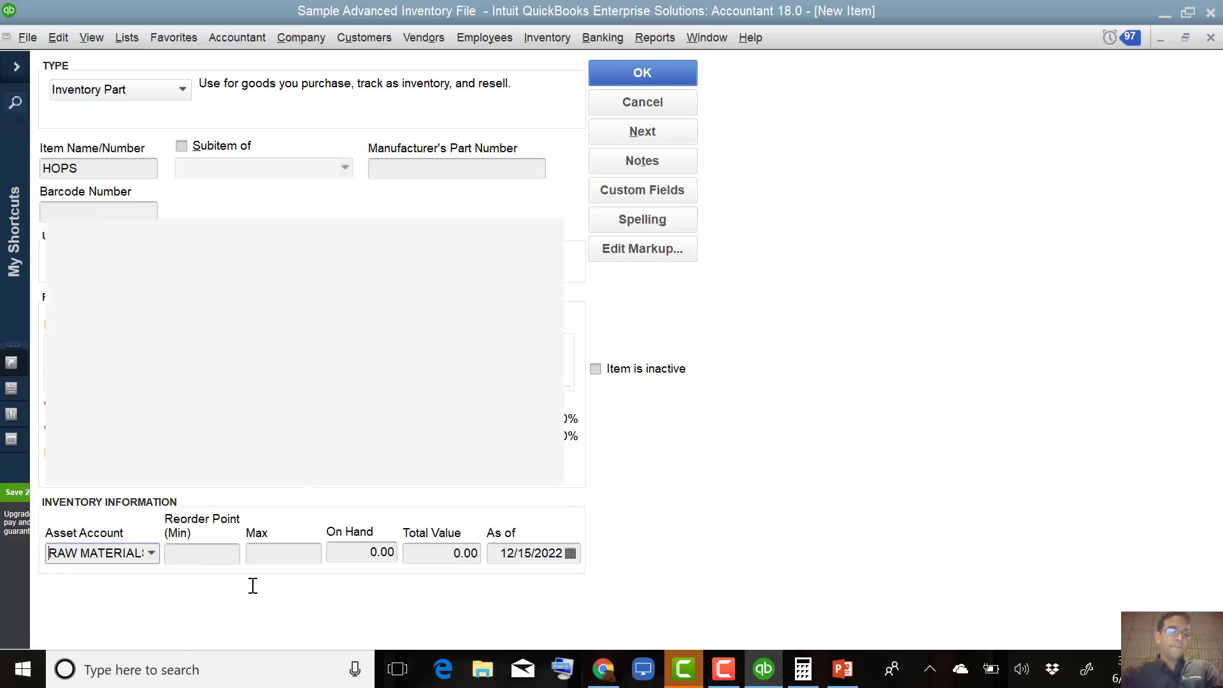
click(170, 616)
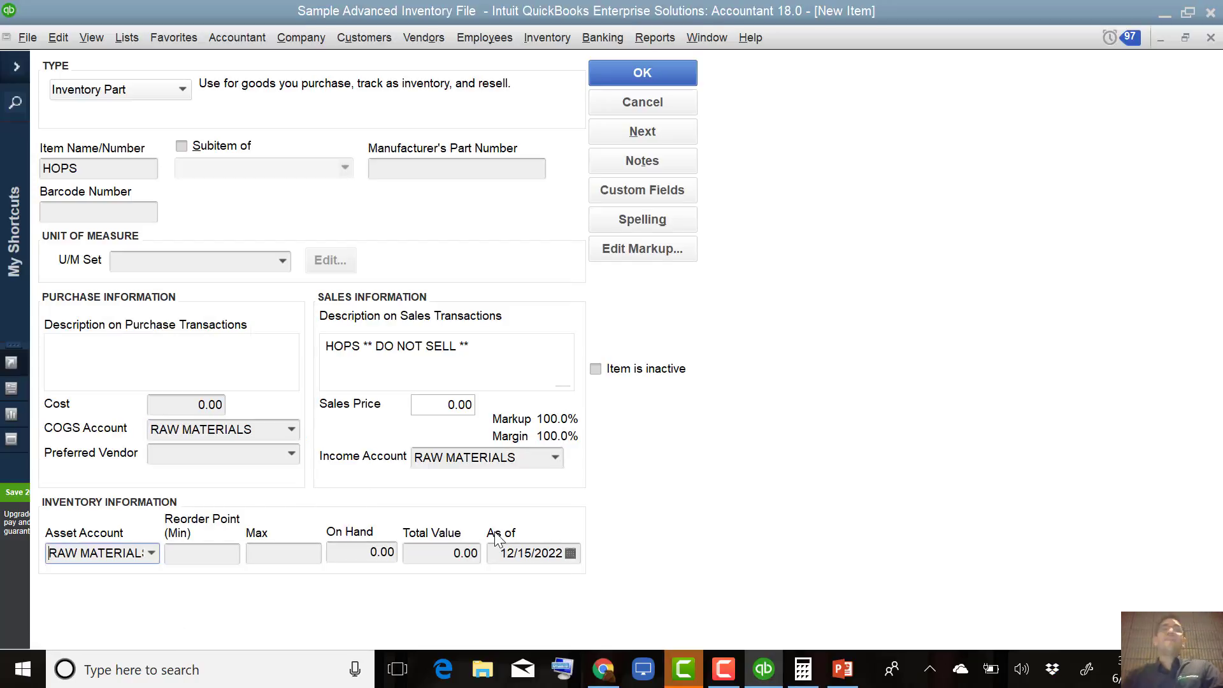
- Review the COGS, income, and asset account assignments and the reorder point field of the HOPS item
click(233, 430)
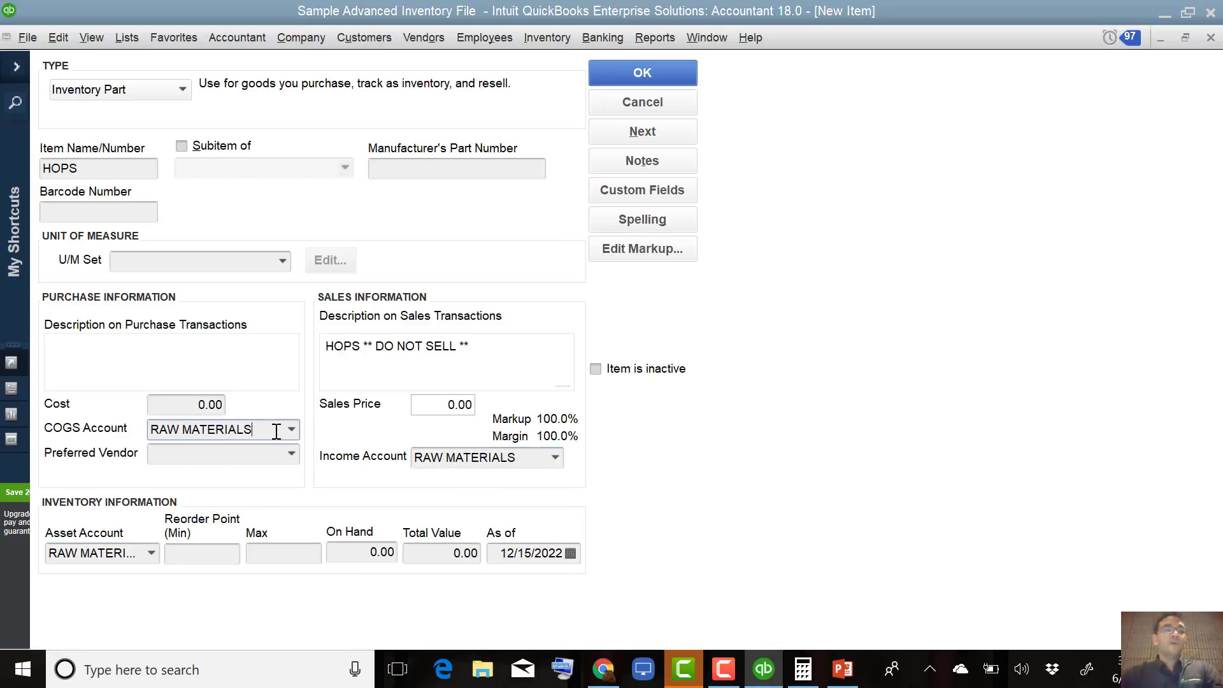
drag(276, 429, 120, 432)
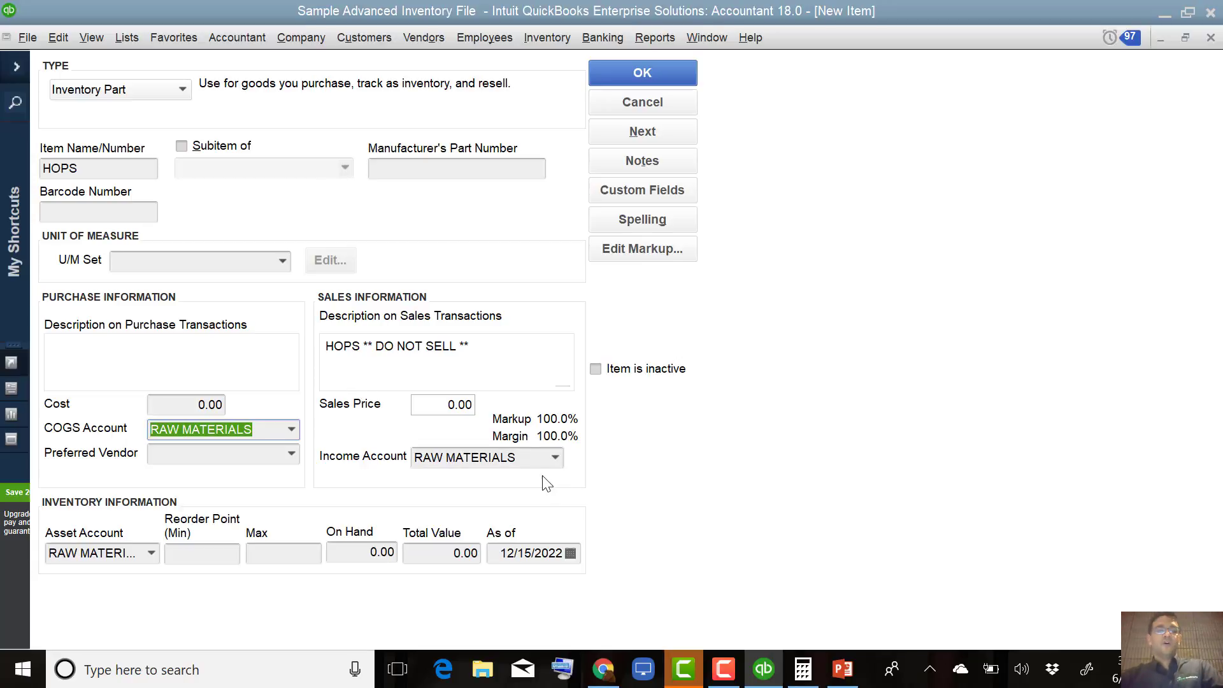
click(530, 456)
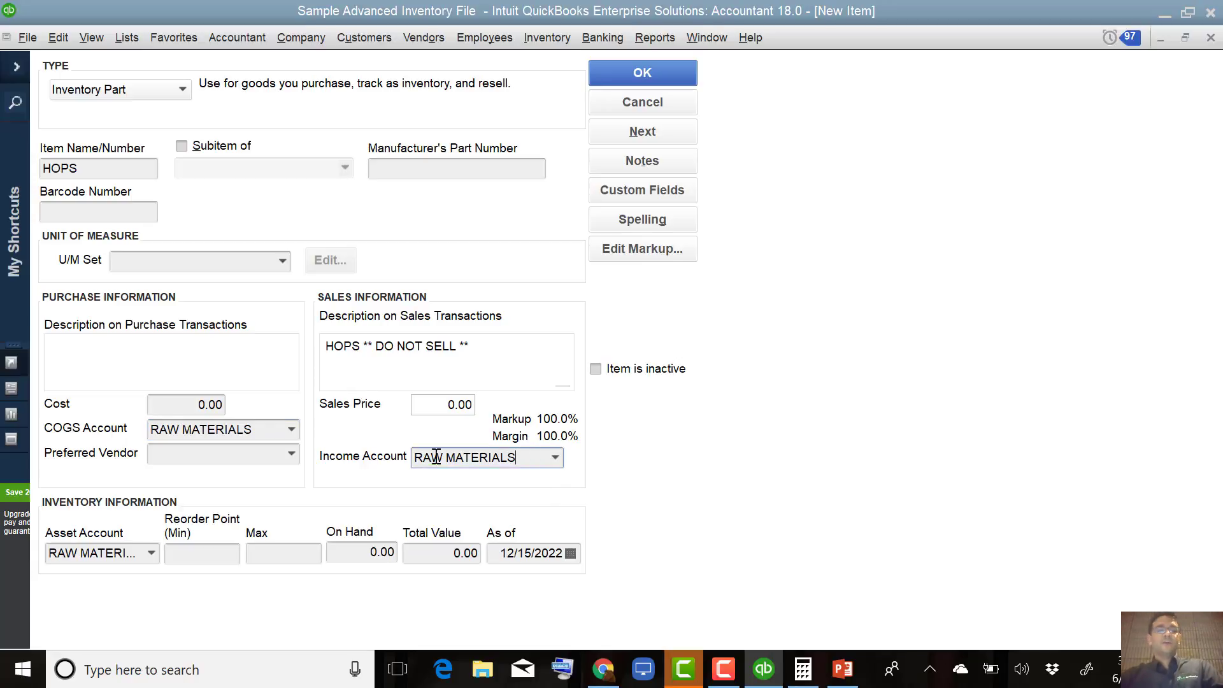
click(120, 553)
drag(120, 553, 172, 557)
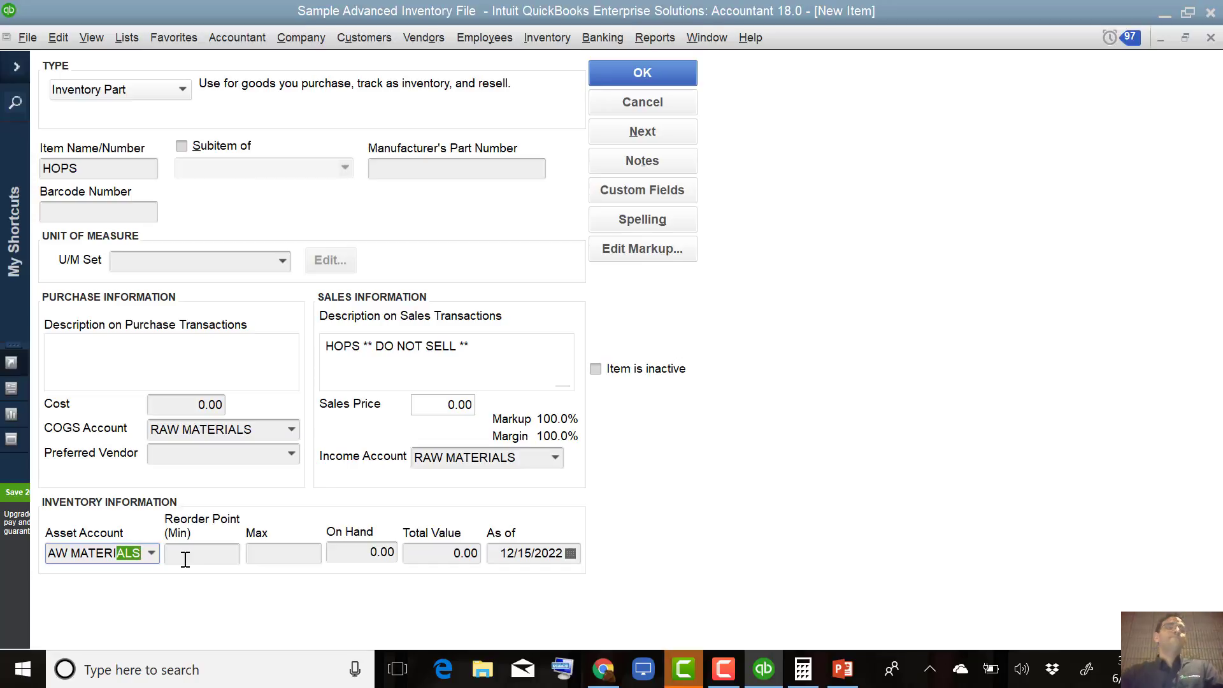
click(210, 551)
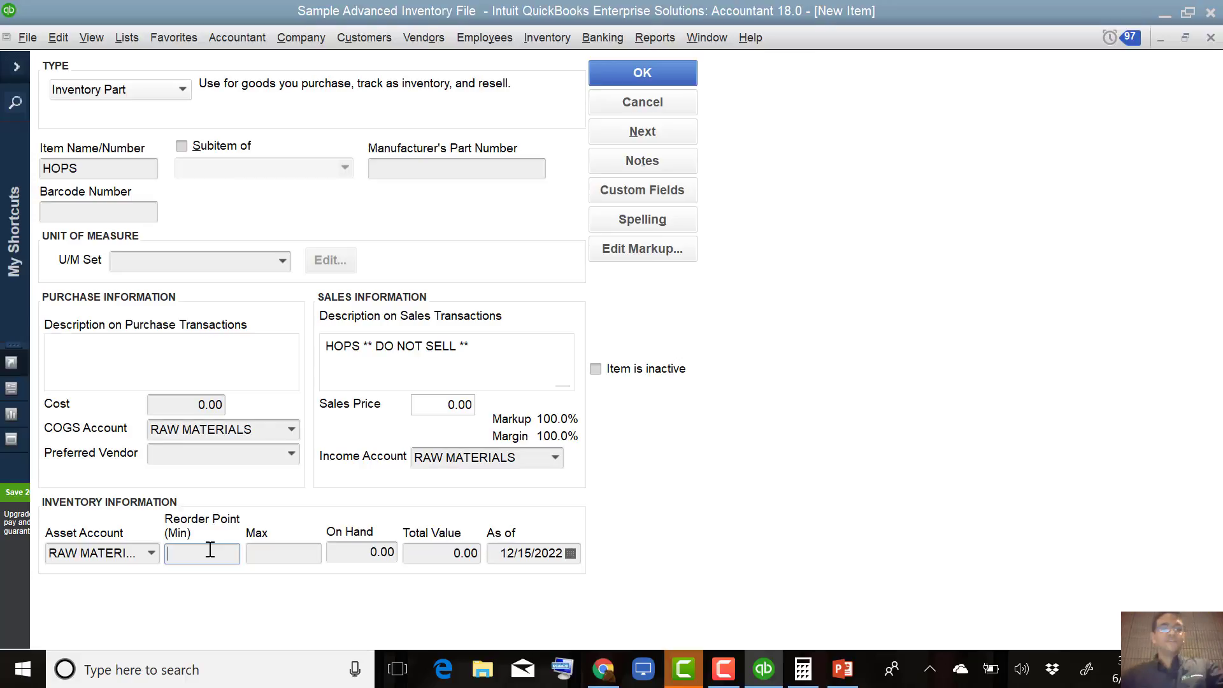
- Start a new unit of measure set for HOPS with type Weight and base unit Pound (lb)
click(283, 262)
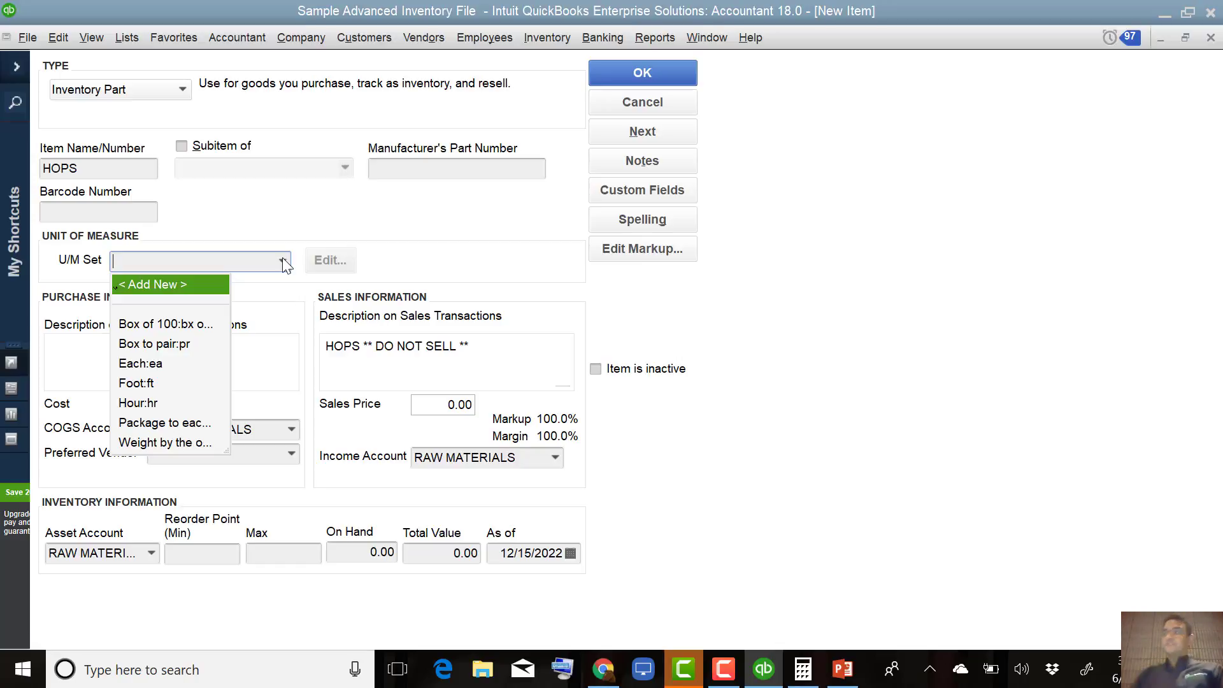
click(165, 285)
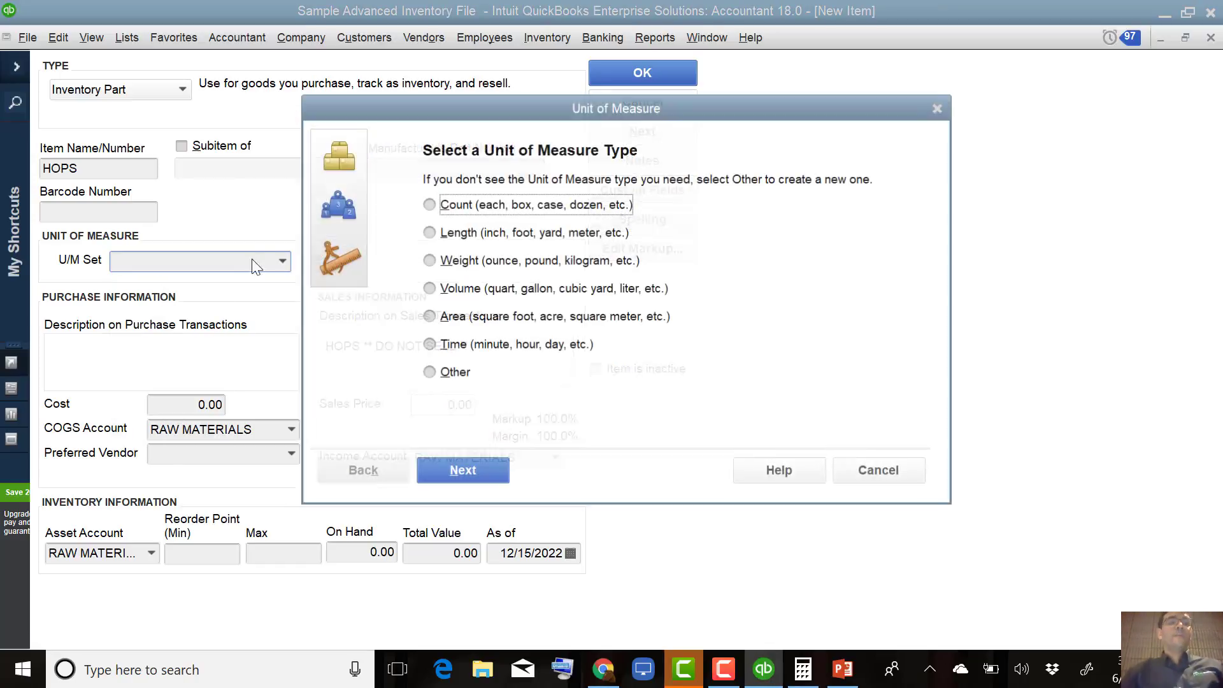
click(477, 265)
click(469, 473)
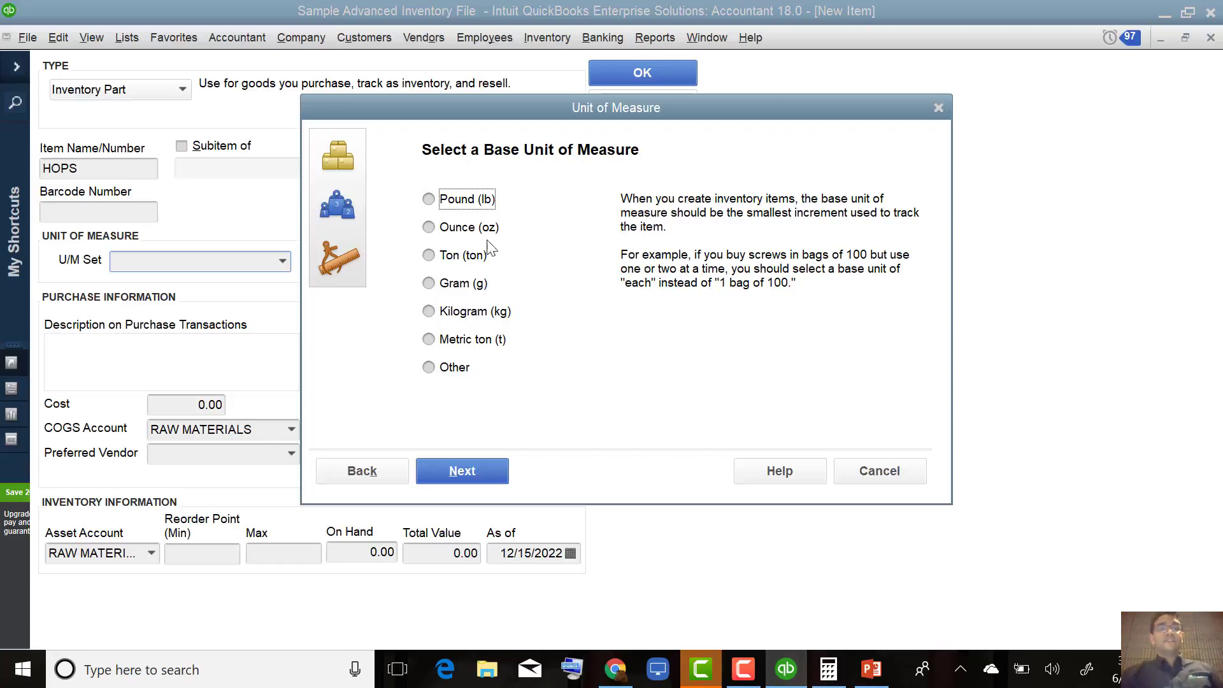
click(457, 287)
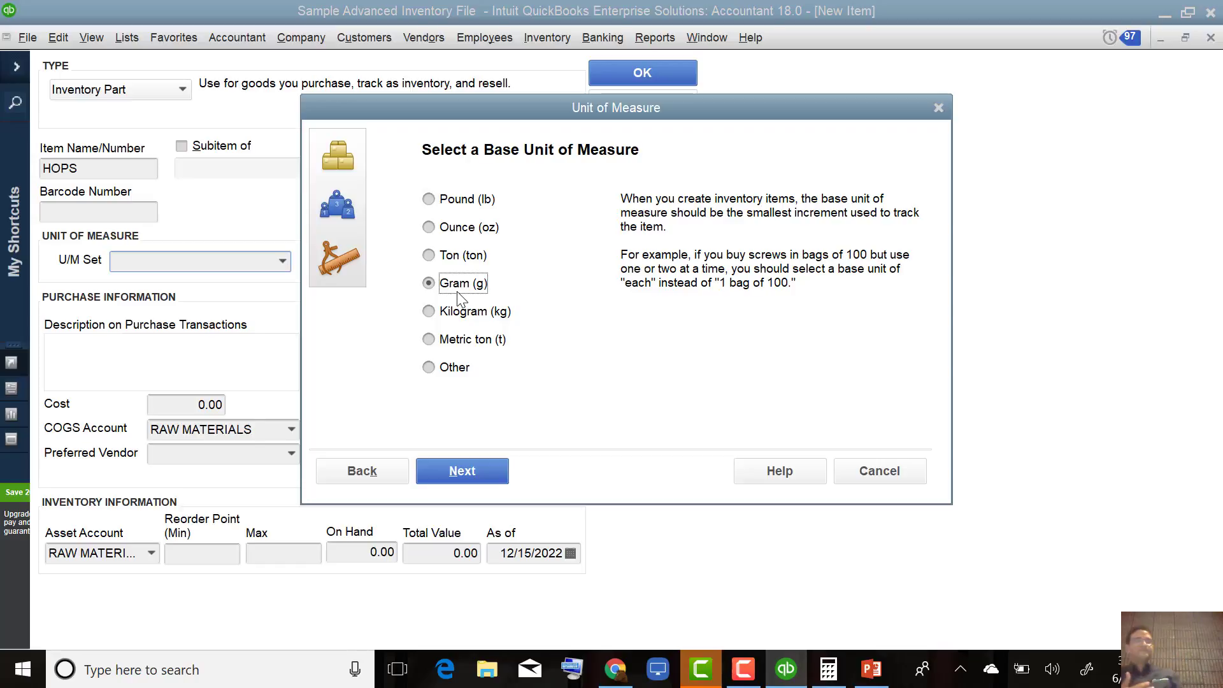
click(475, 200)
click(484, 472)
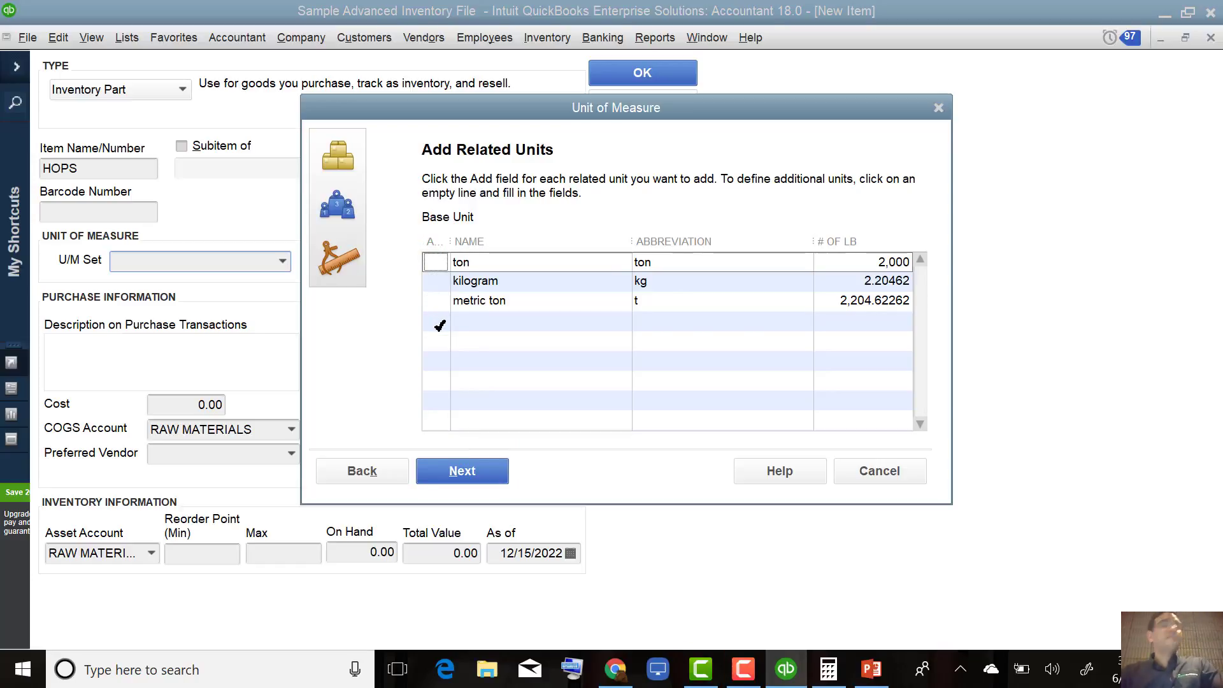
- Add a related unit named 860 lb bag with abbreviation 860lbs, equal to 860 lb
click(440, 326)
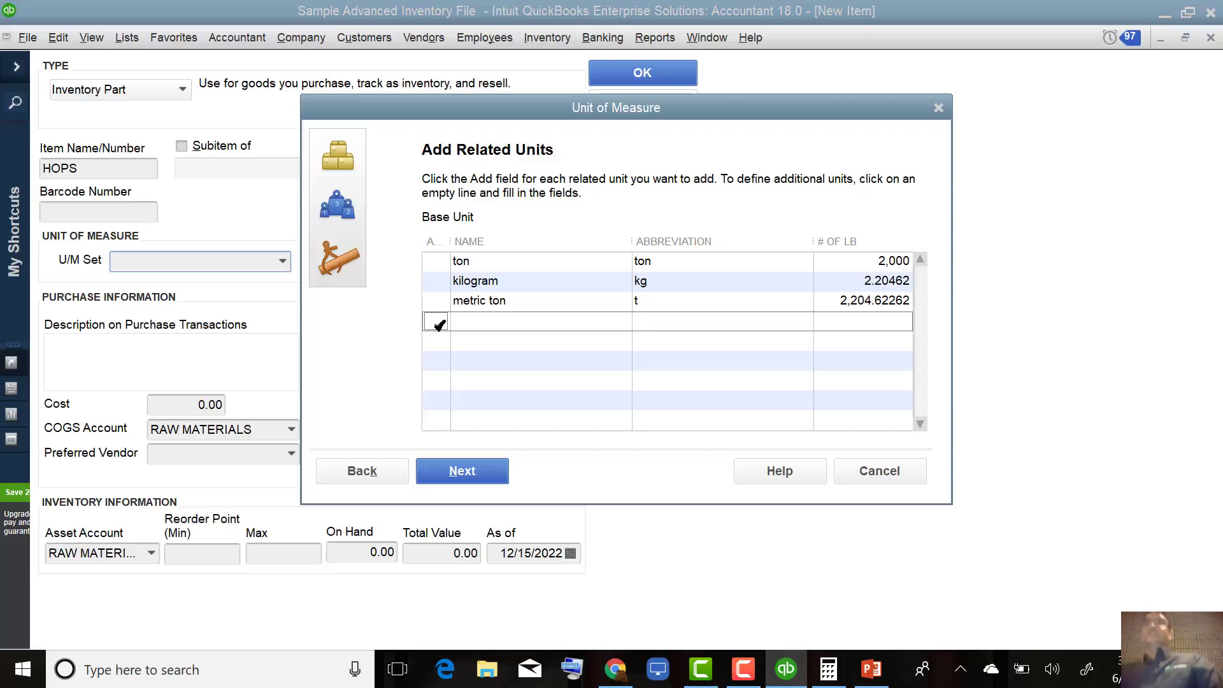
click(440, 325)
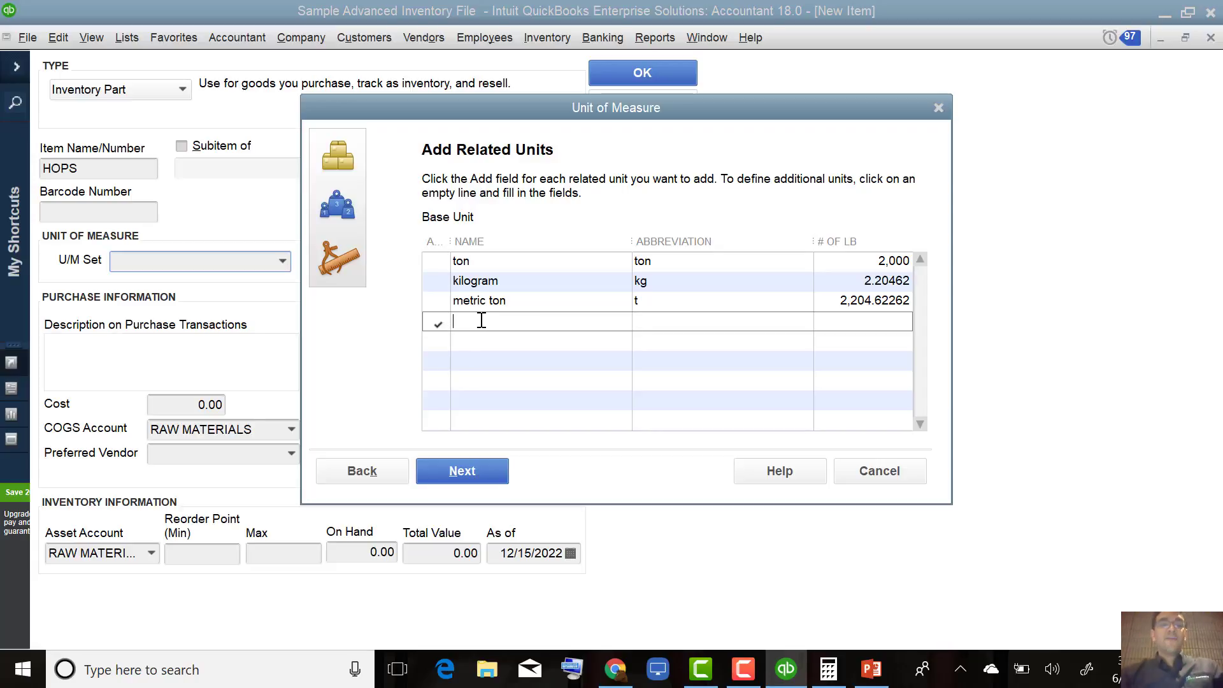
text(86)
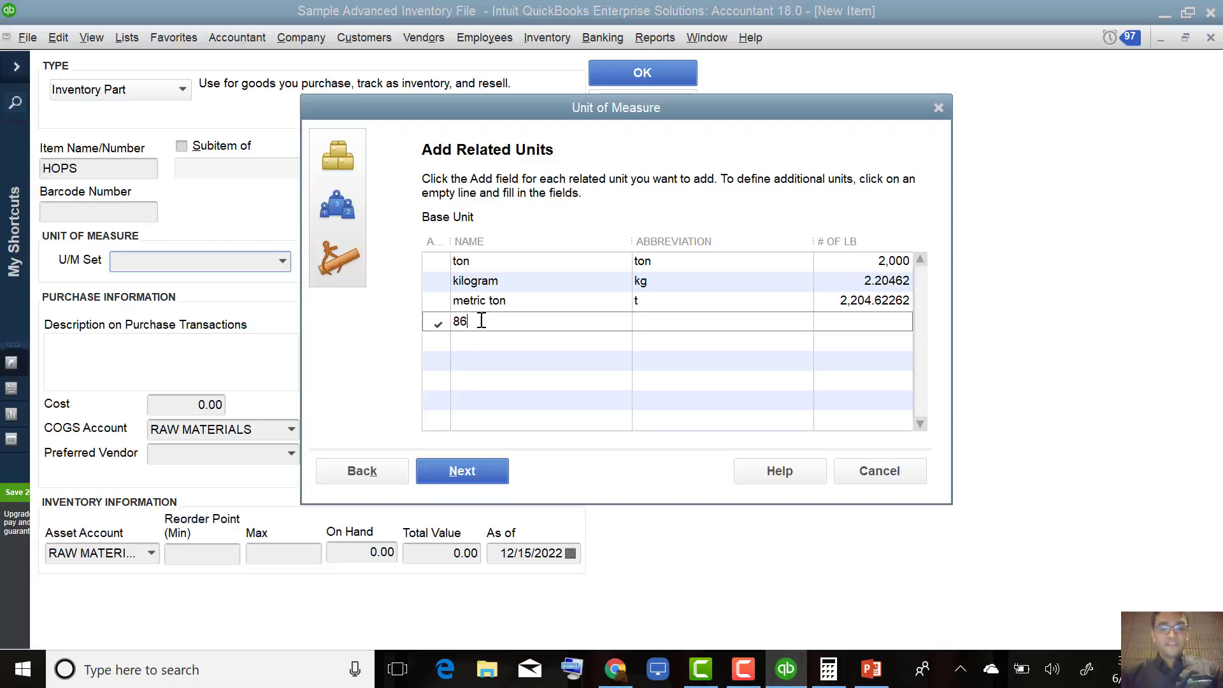
text(0 lb bag)
key(Tab)
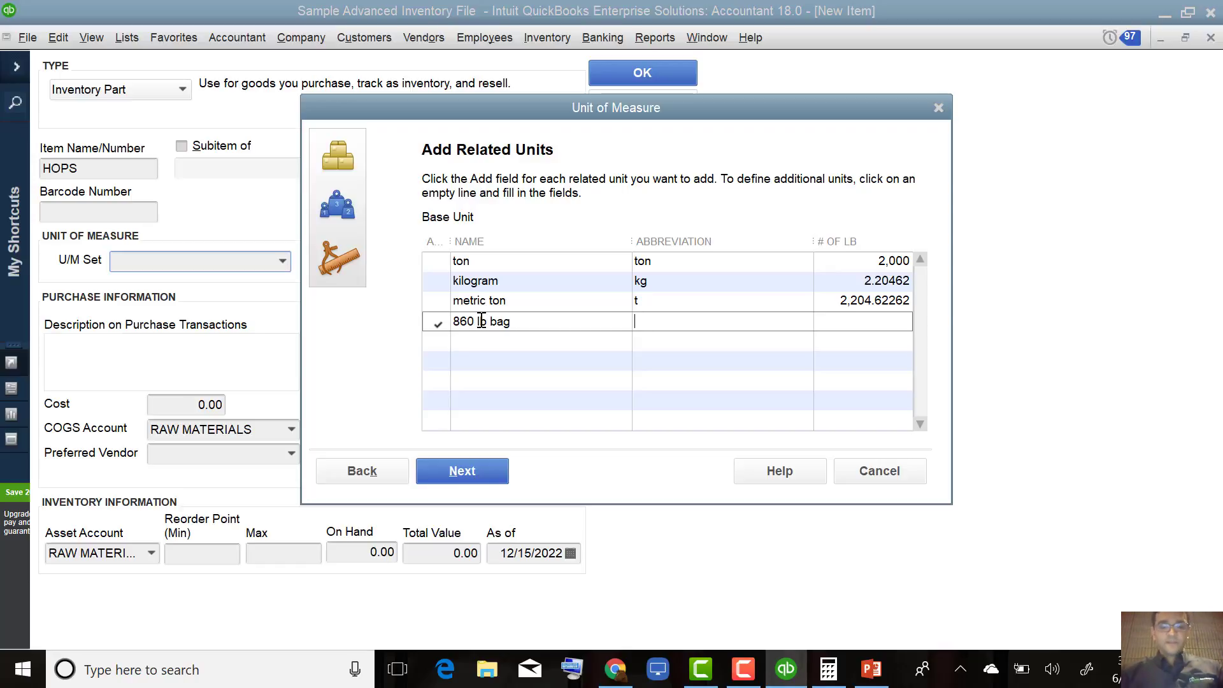
text(860lbs)
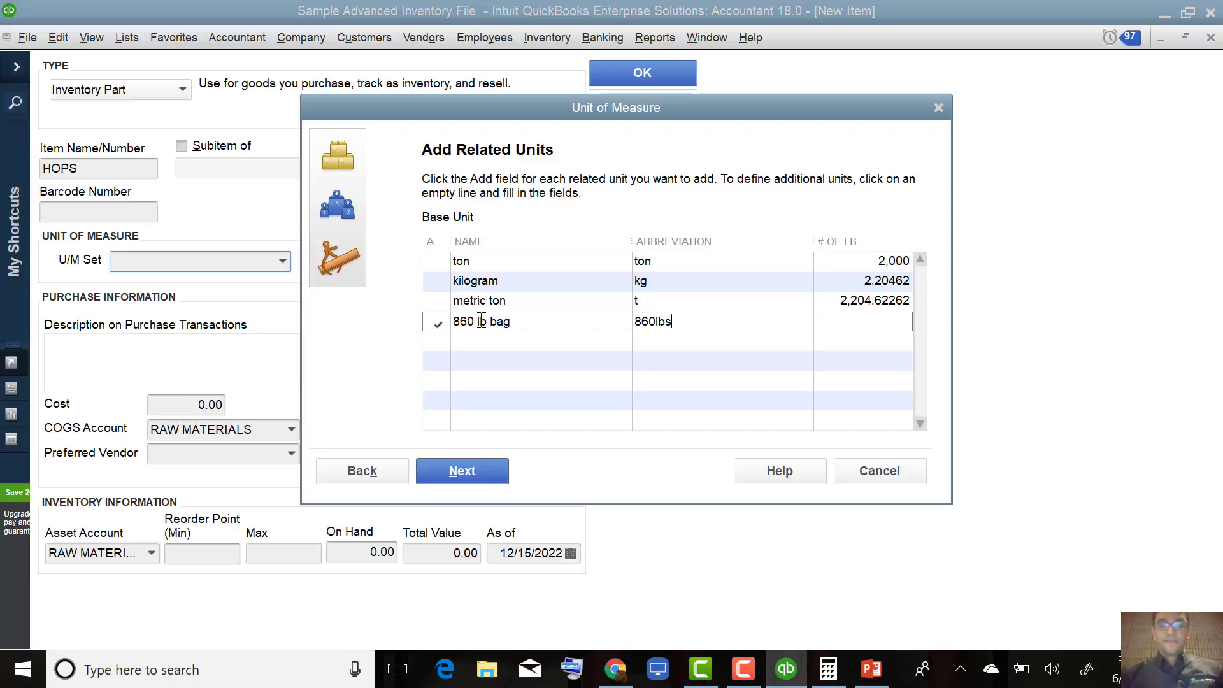
click(889, 322)
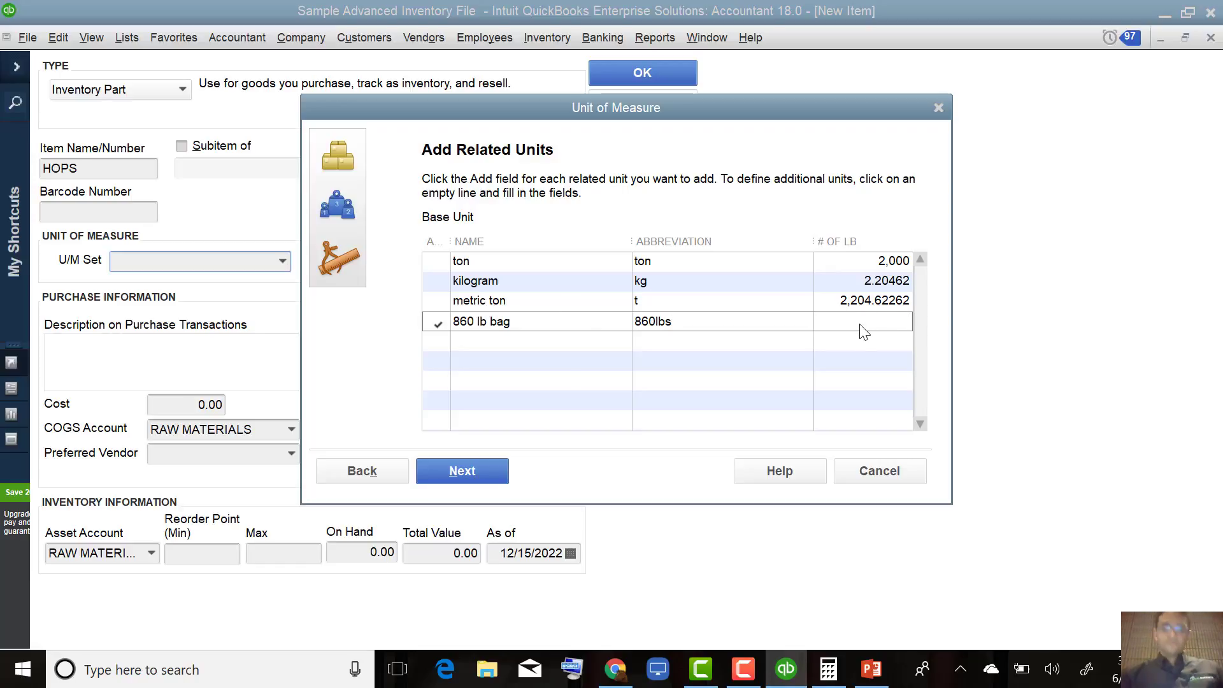
text(860)
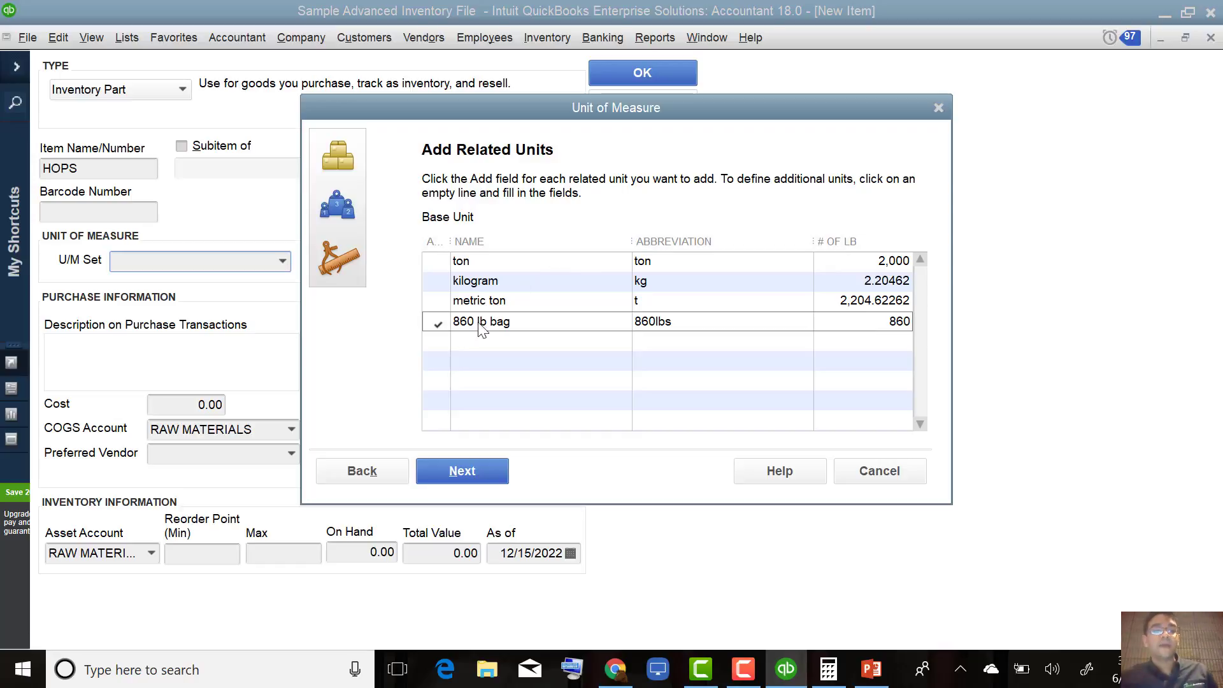
- Add a related unit oz with abbreviation oz, equal to 1/16 lb, and accept it being smaller than the base unit
click(437, 344)
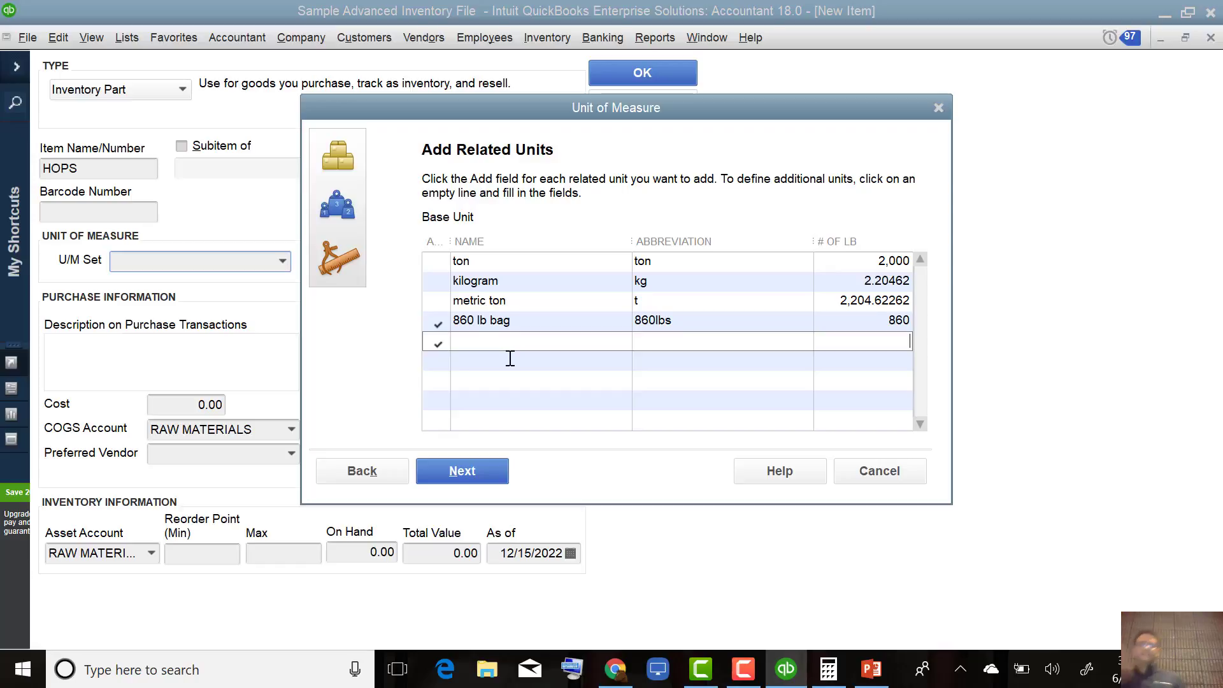
click(485, 345)
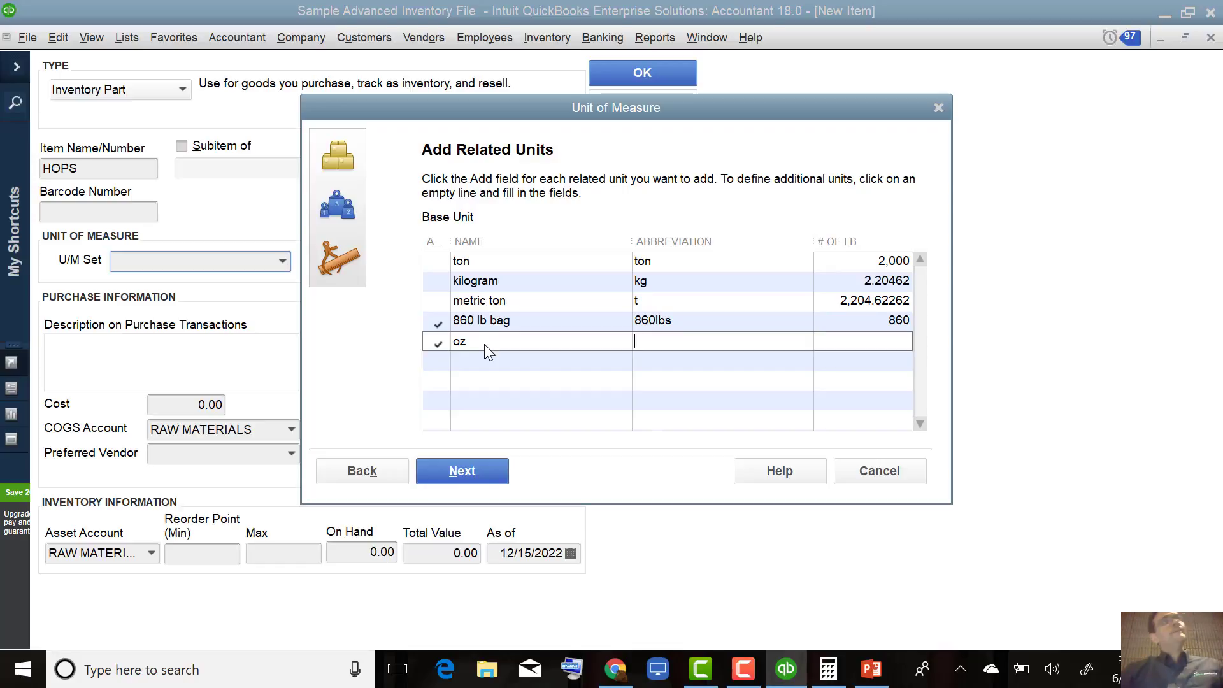
text(o)
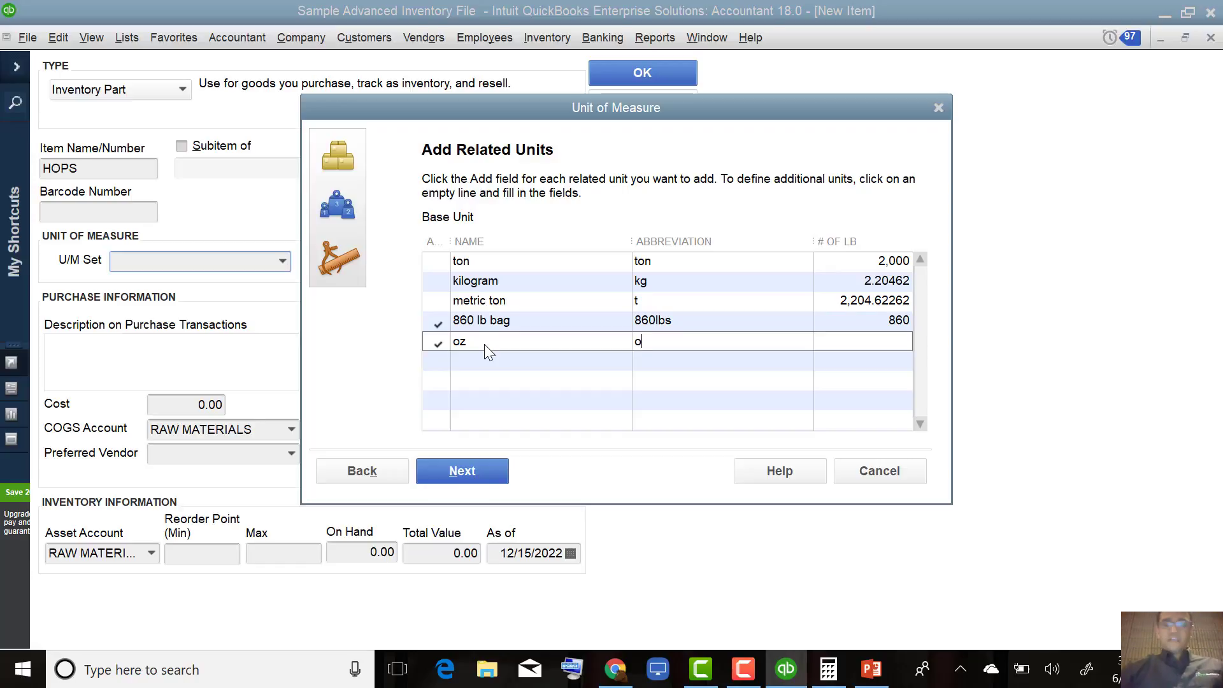
text(z)
key(BackSpace)
text(z)
key(Tab)
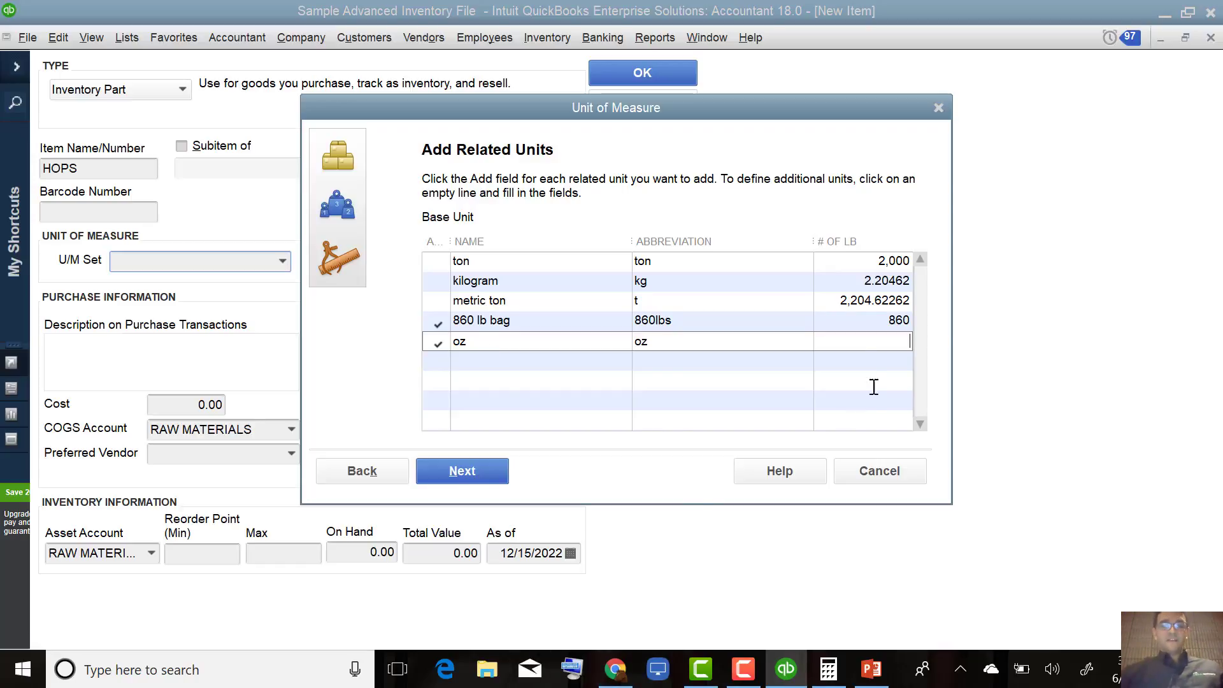
click(868, 336)
text(1/16)
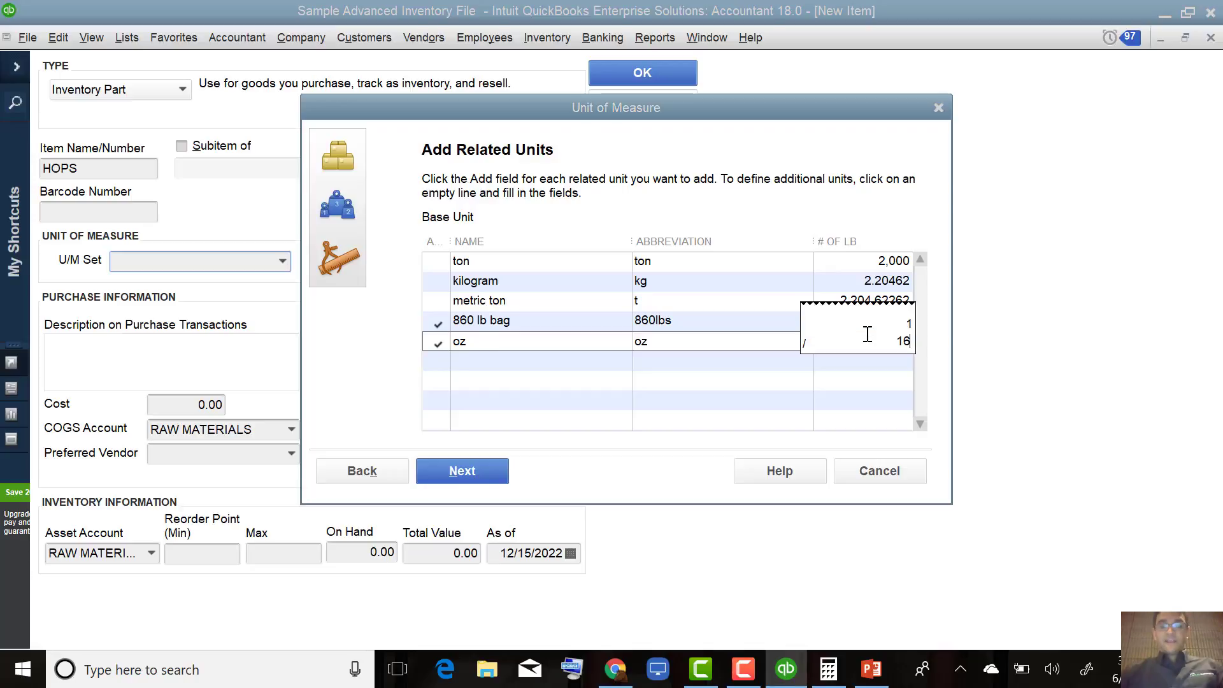
key(Return)
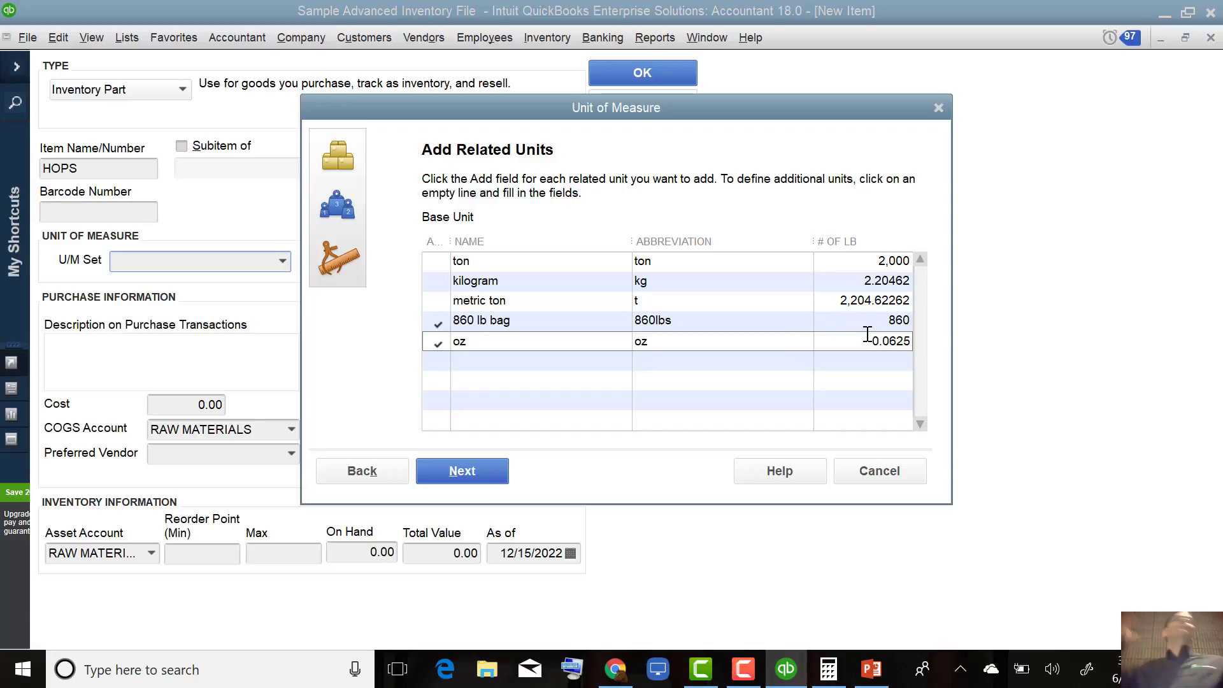
drag(863, 339, 1011, 355)
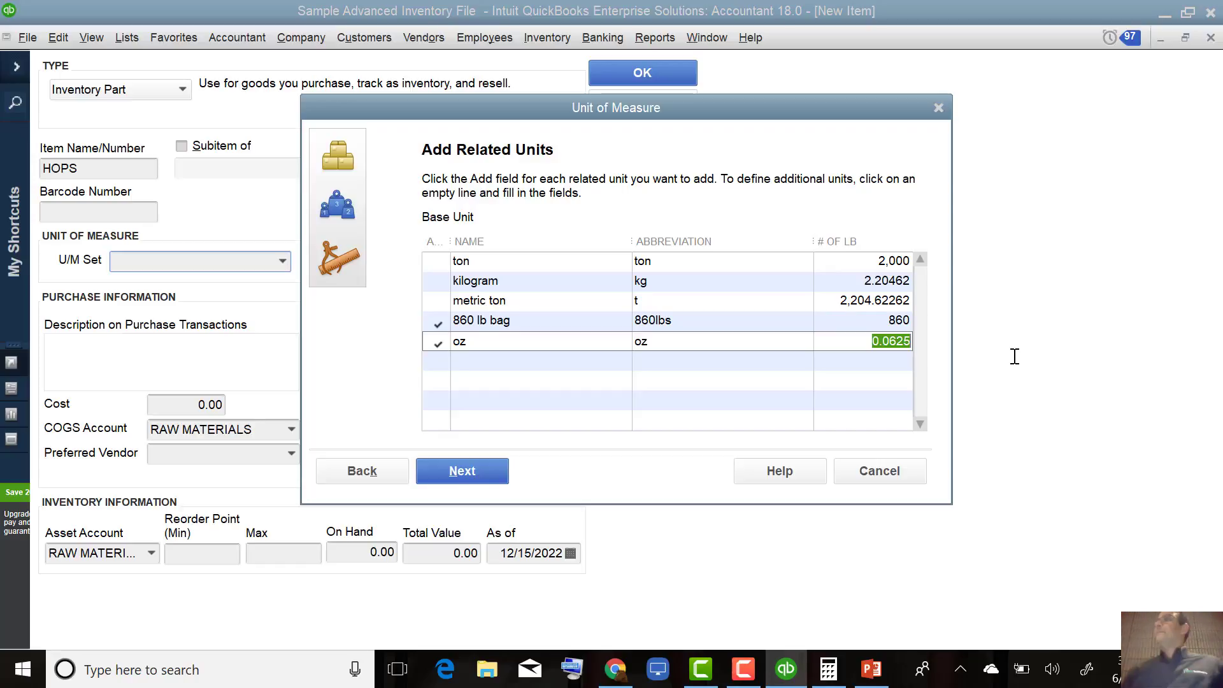
click(477, 477)
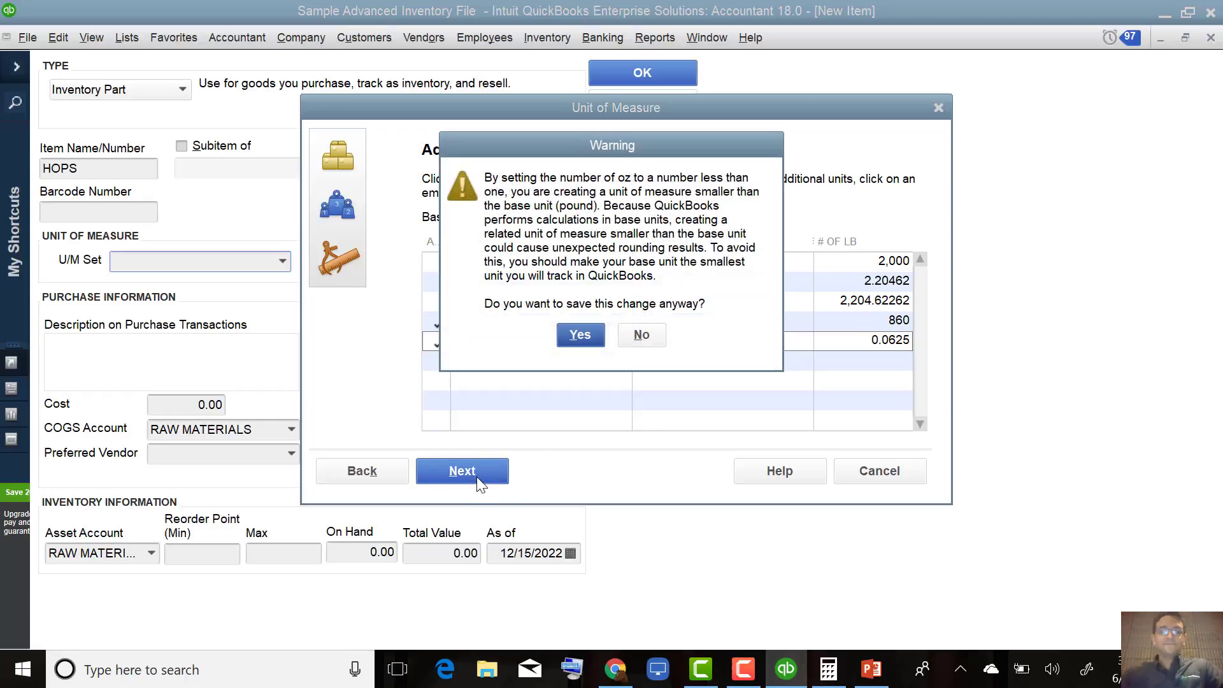
click(580, 334)
- Set the default units to 860 lb bag for purchase and pound for sales and shipping, and finish the unit of measure set
click(556, 220)
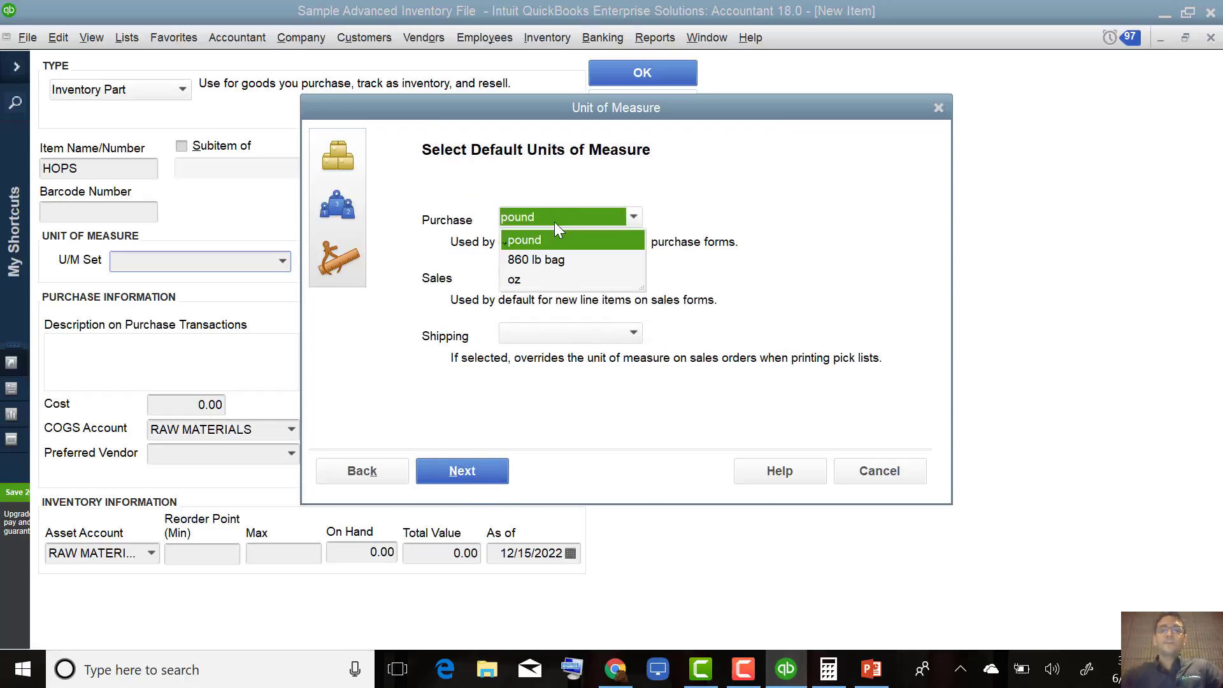
click(527, 259)
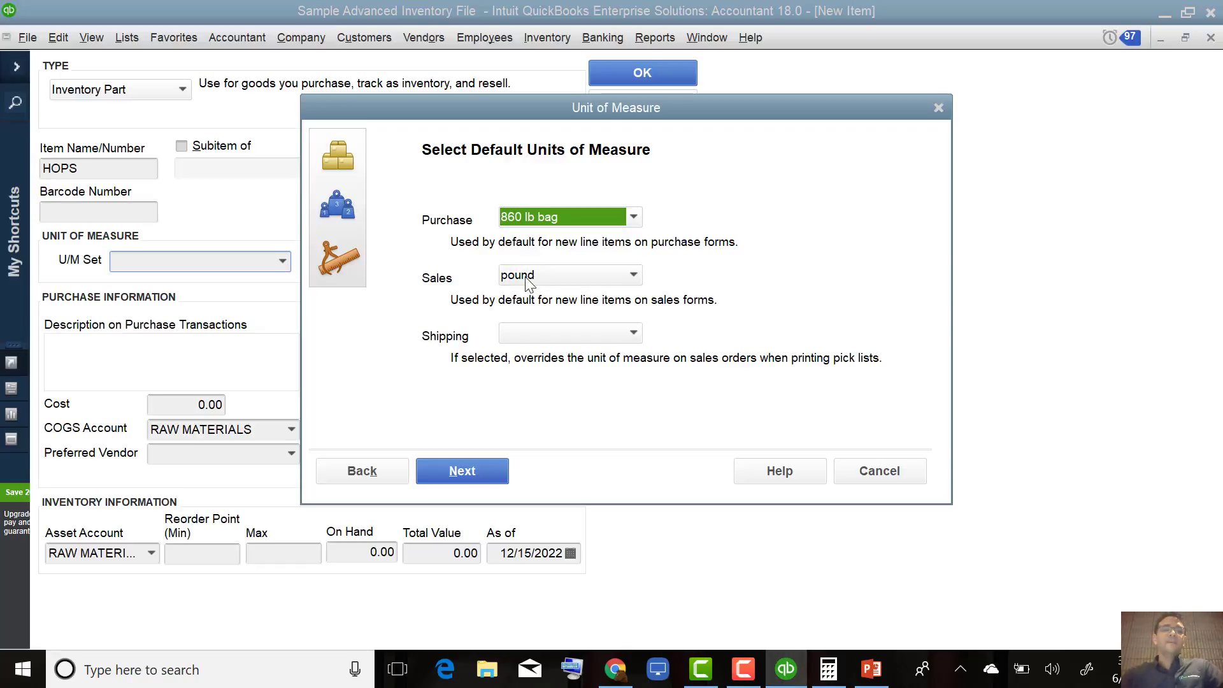
click(525, 277)
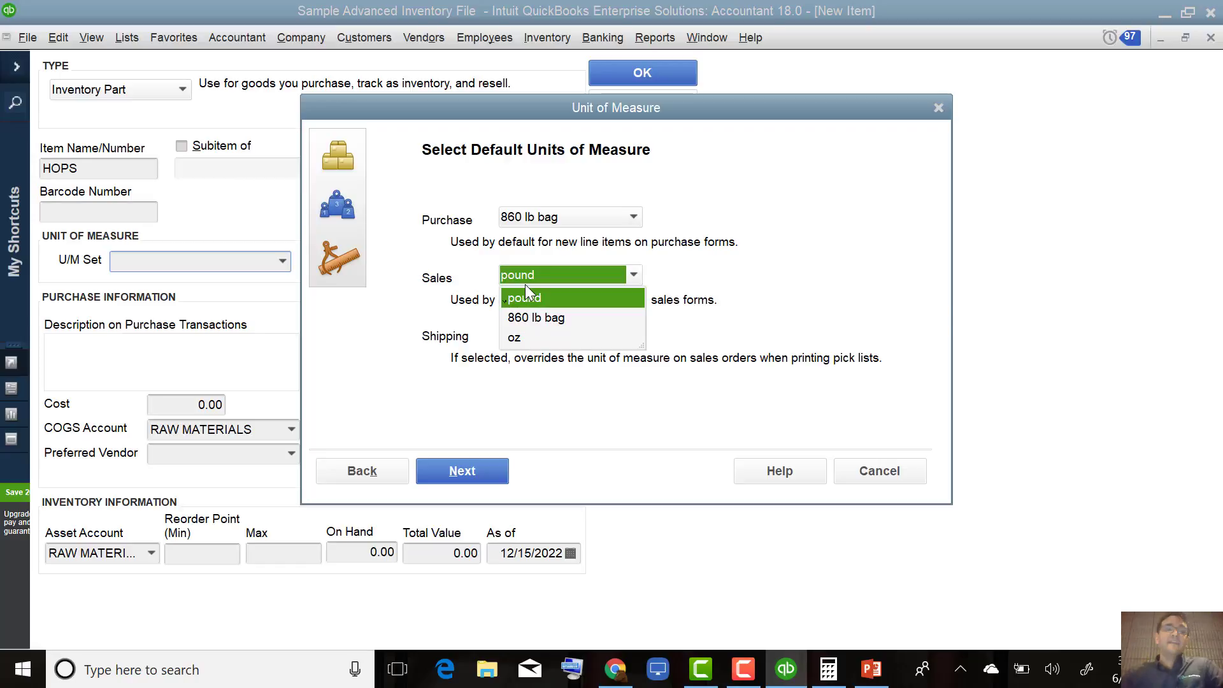
click(541, 300)
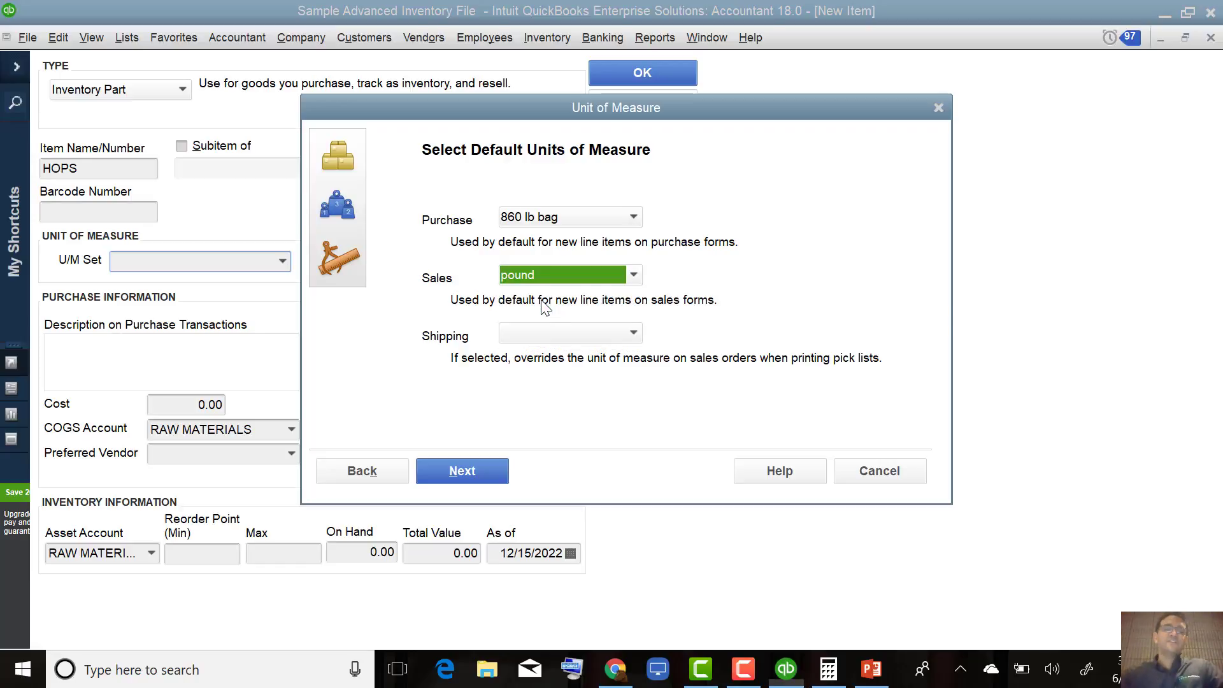
click(541, 338)
click(433, 347)
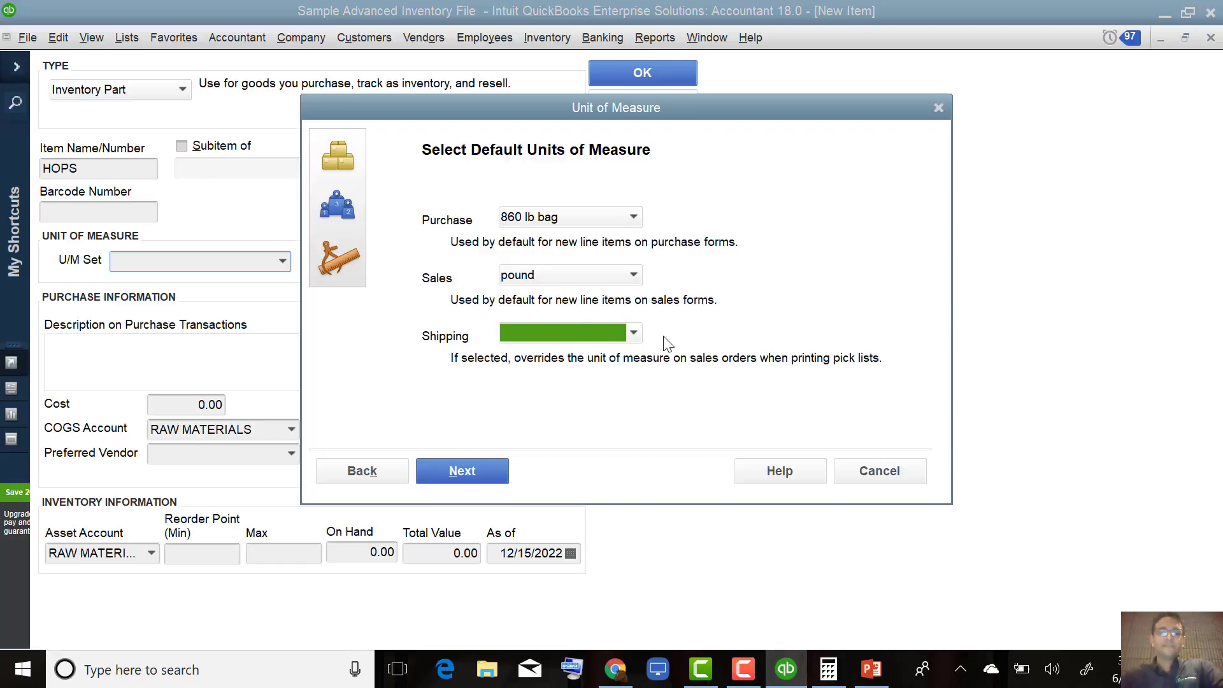
click(565, 338)
click(529, 376)
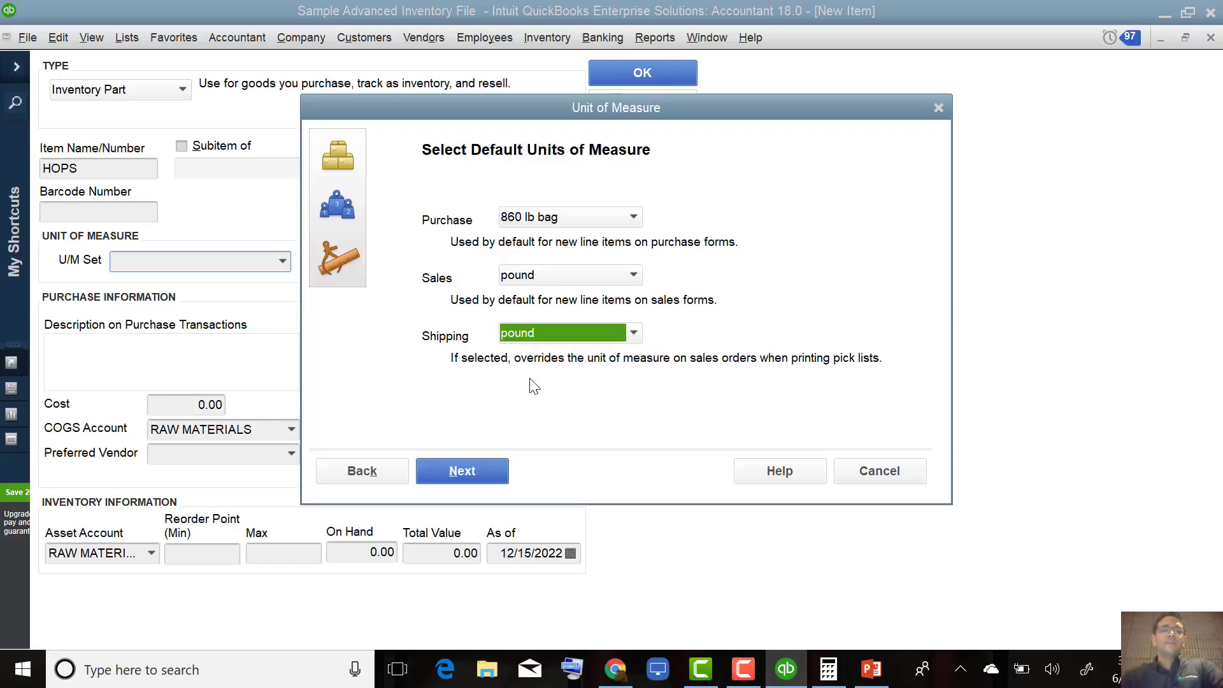
click(480, 471)
click(562, 471)
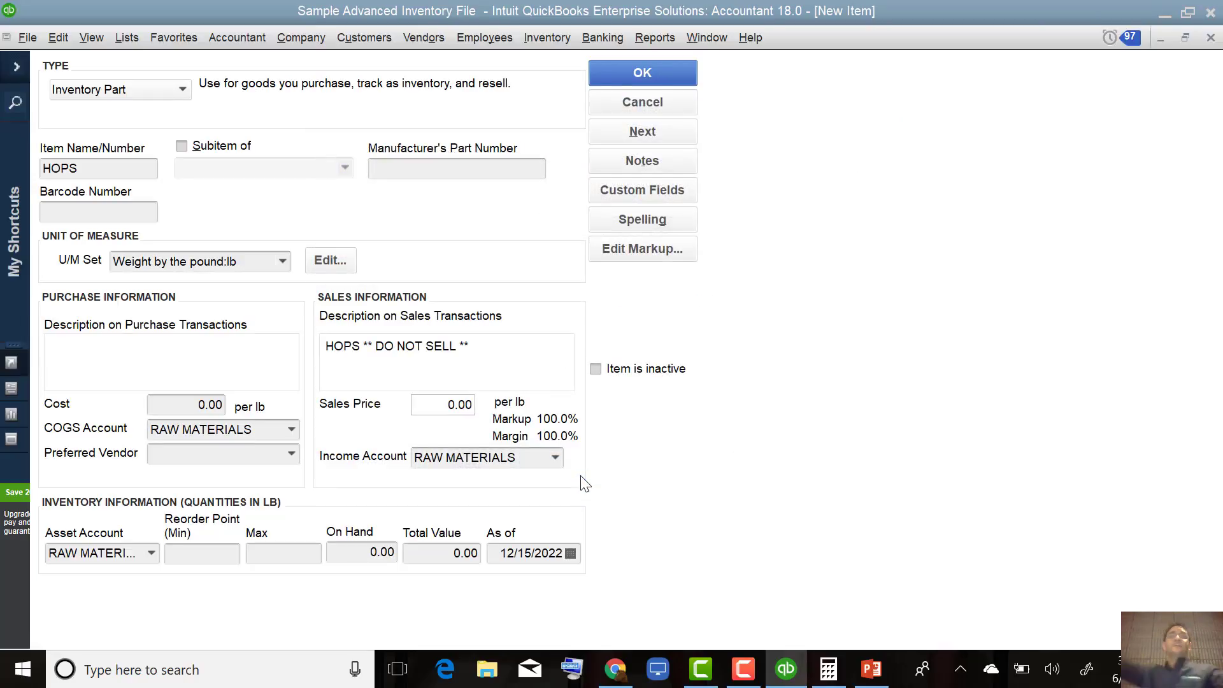
- Set the HOPS reorder point minimum to 860*2 (1,720) and the maximum to 860*3 (2,580)
click(205, 560)
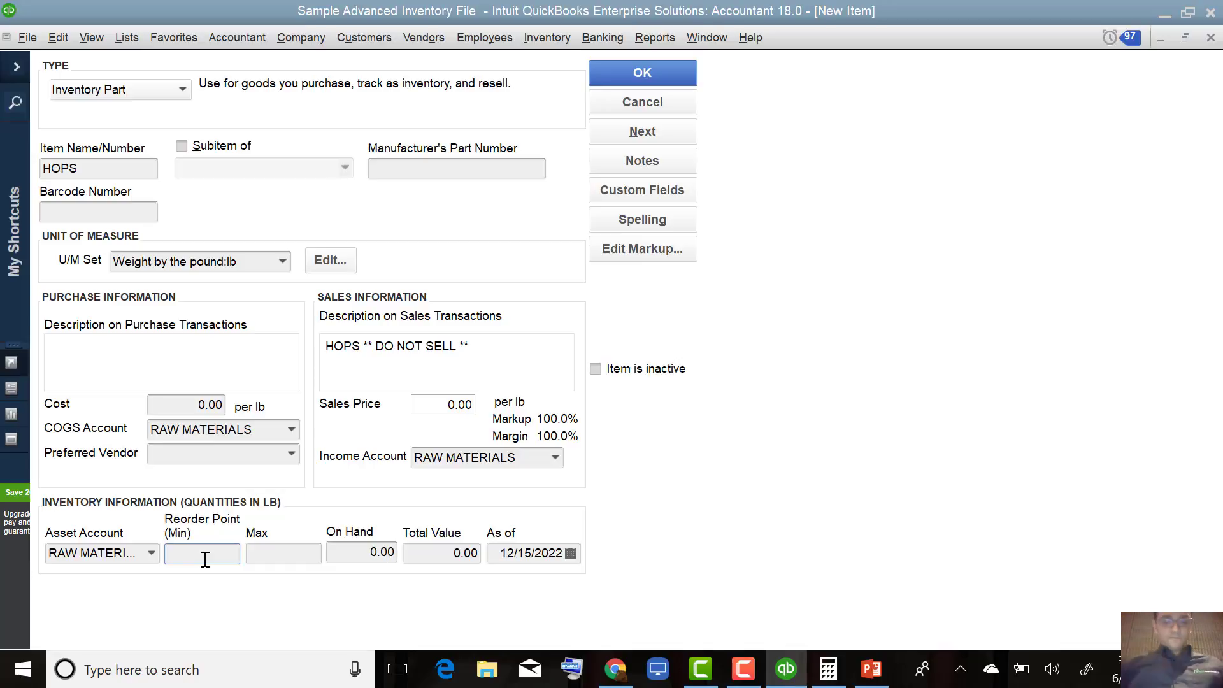
text(860*)
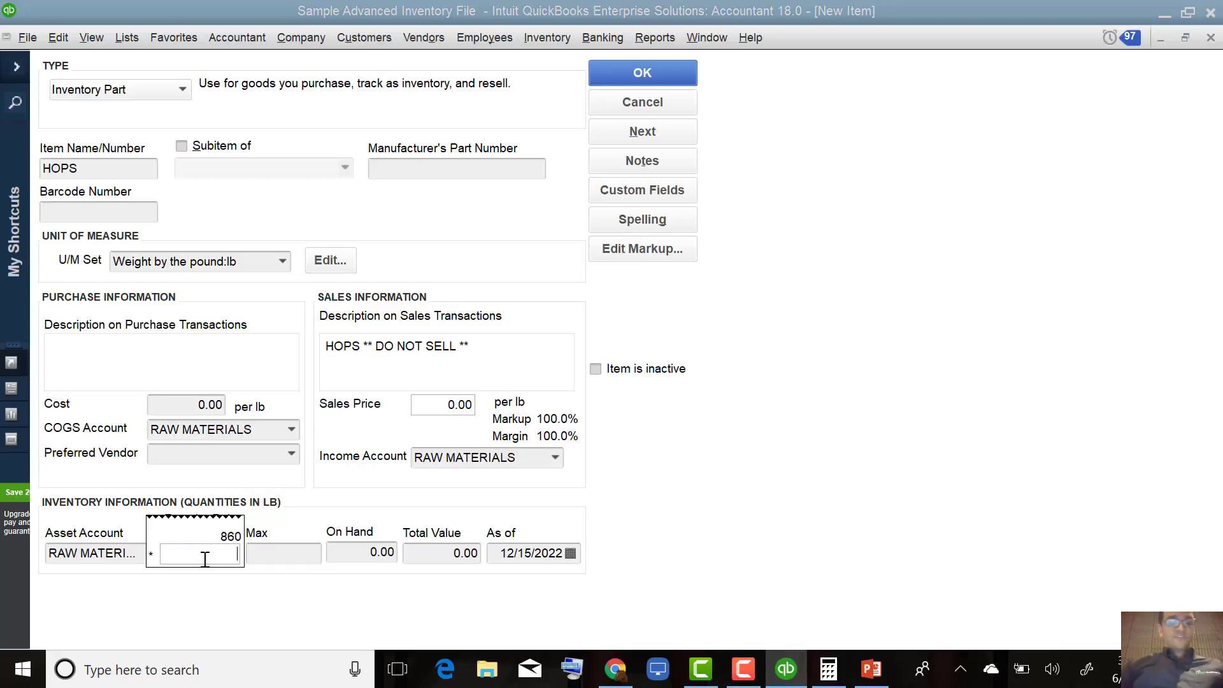
text(2)
key(Return)
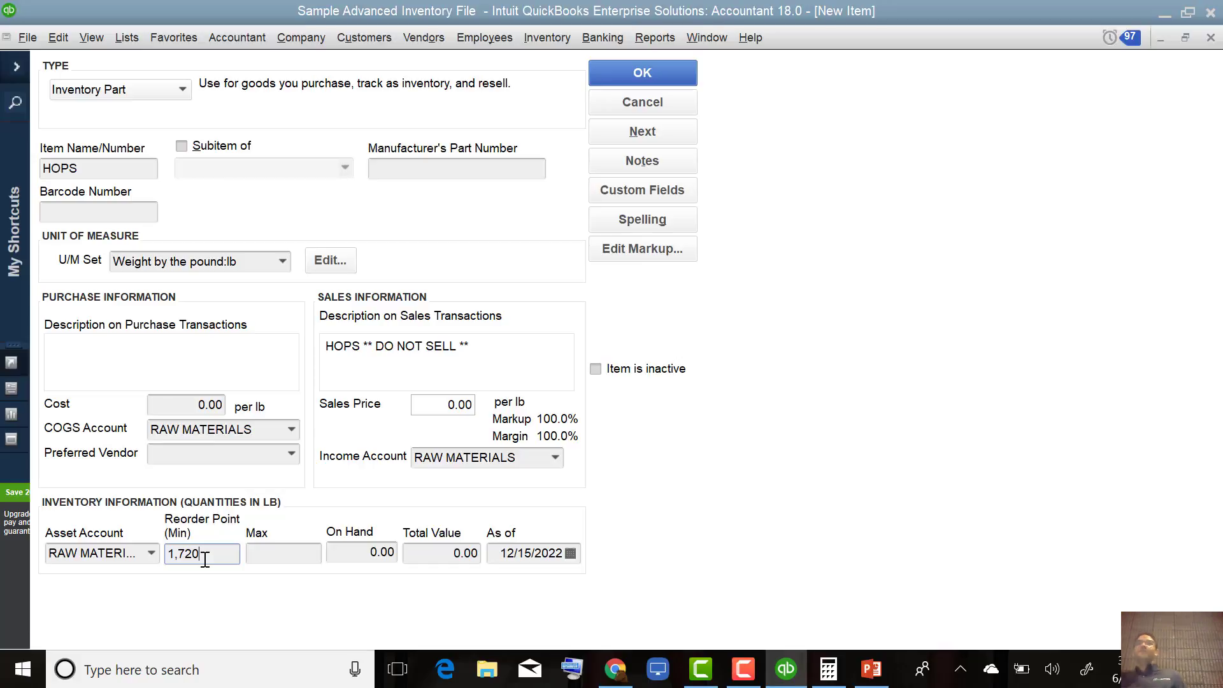
key(Tab)
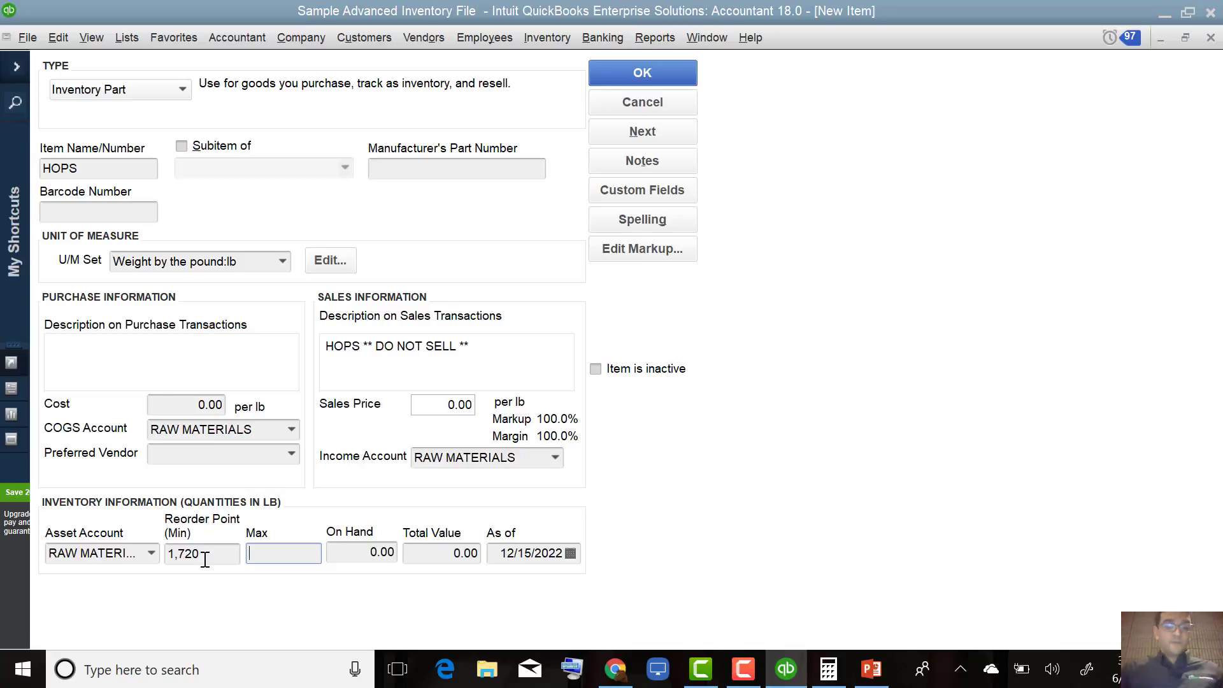
text(860*3)
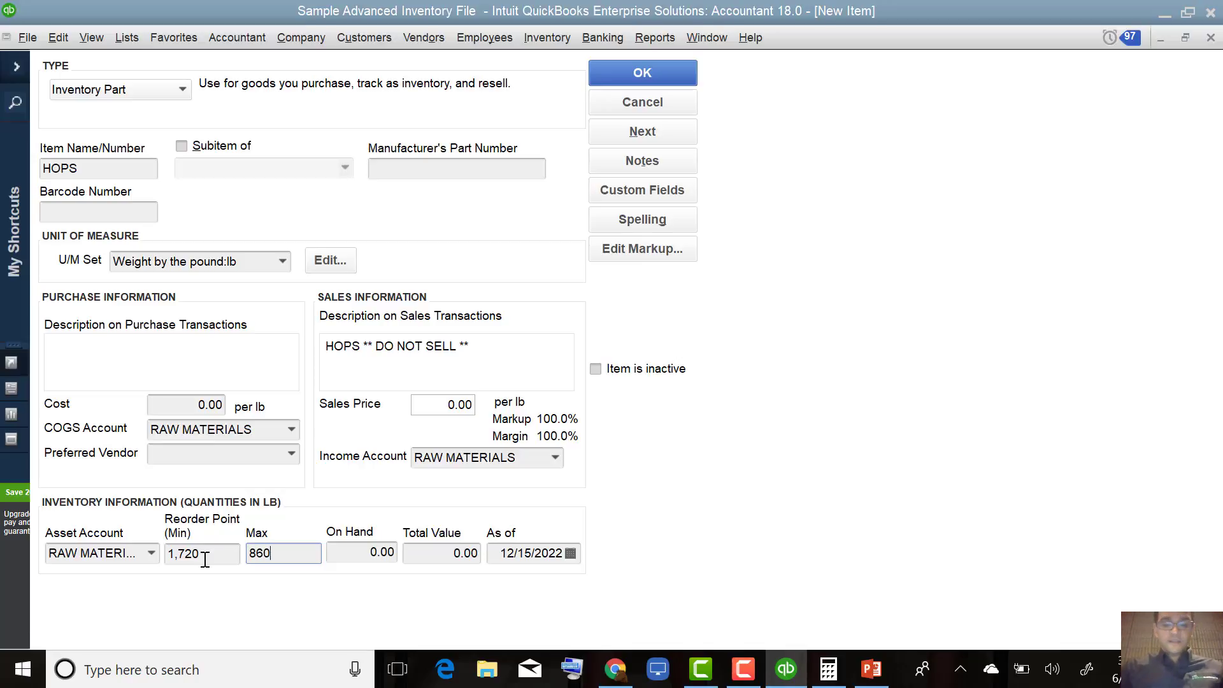
key(Return)
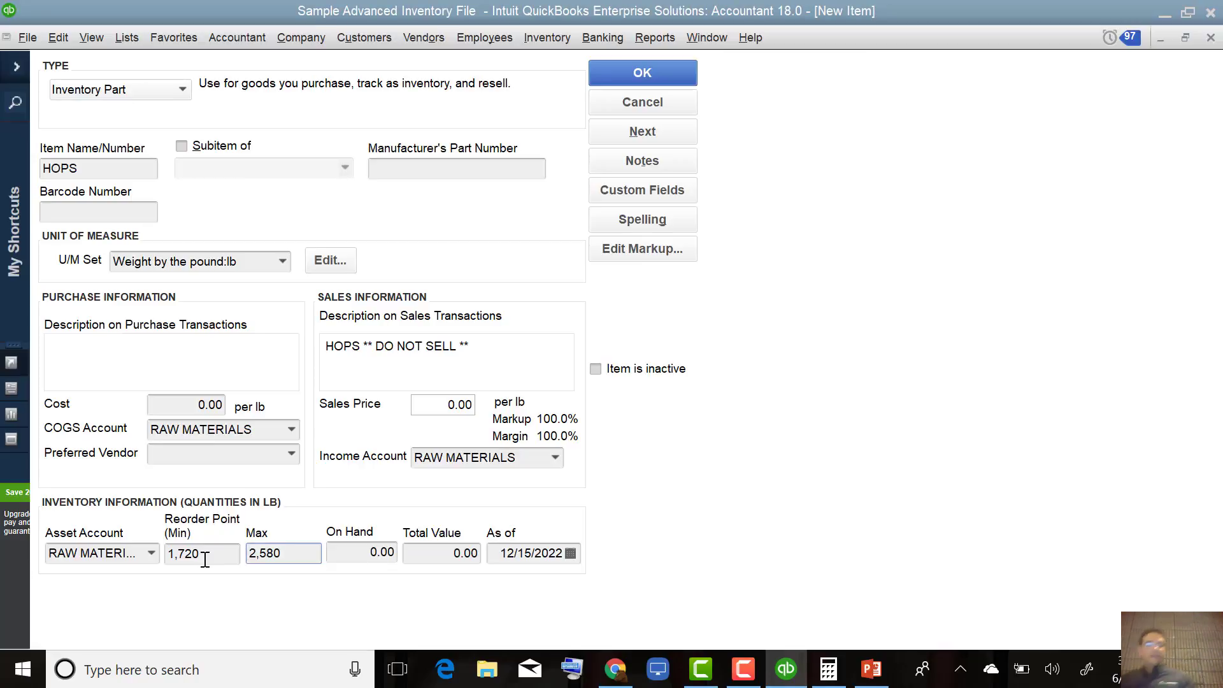
key(Tab)
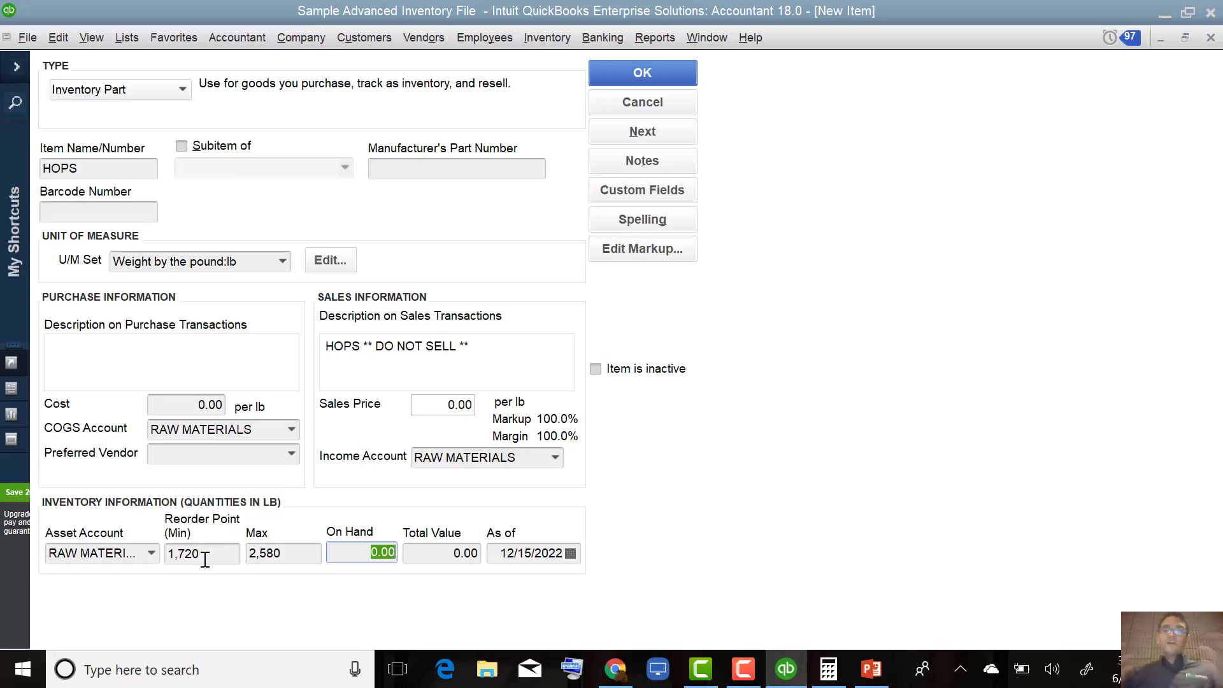
- Set the HOPS purchase cost per lb to 930/860 (1.0814)
click(191, 404)
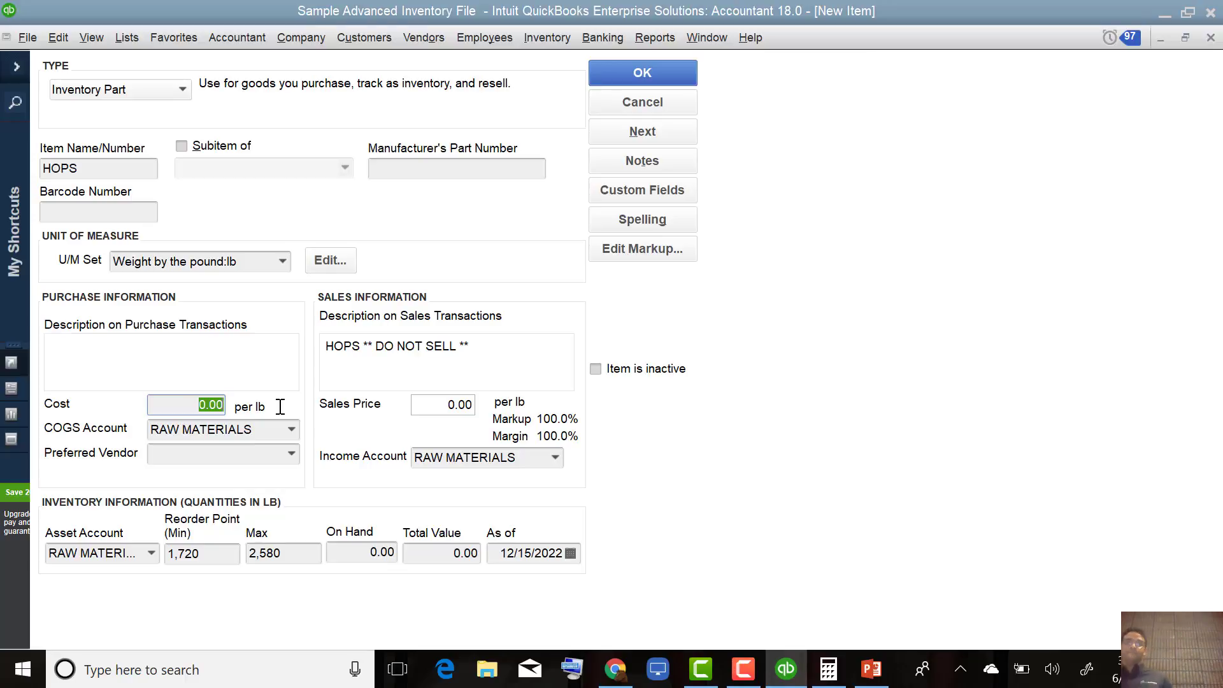
text(9)
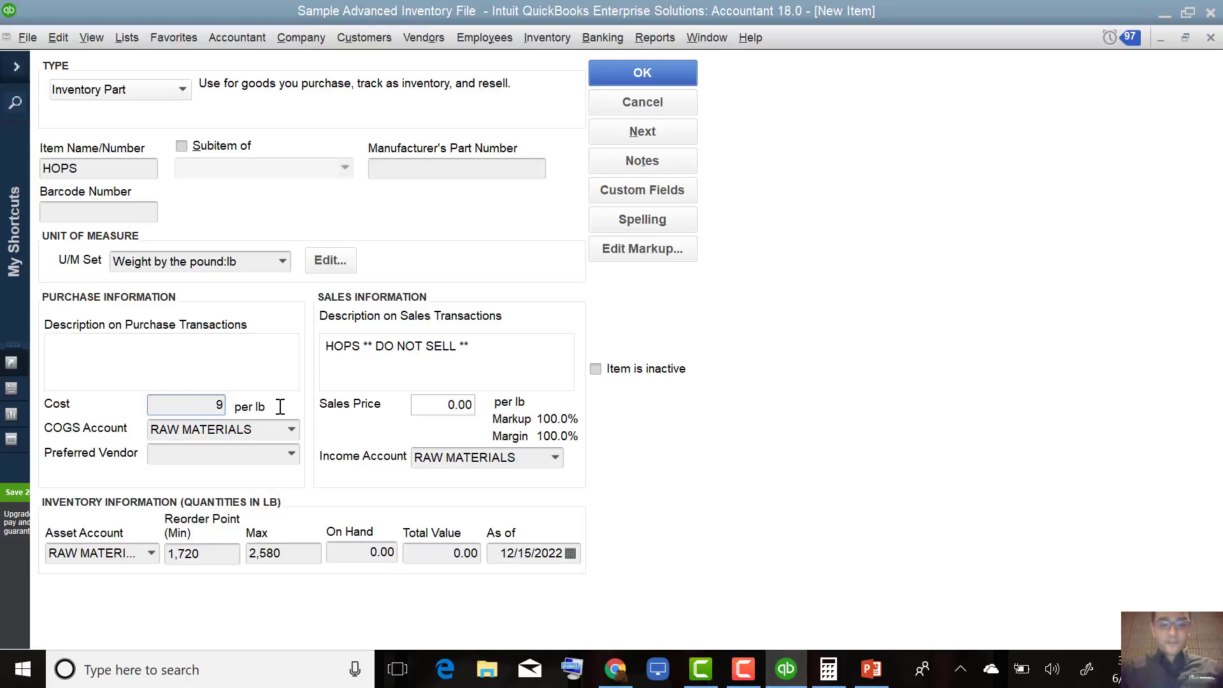
text(30/)
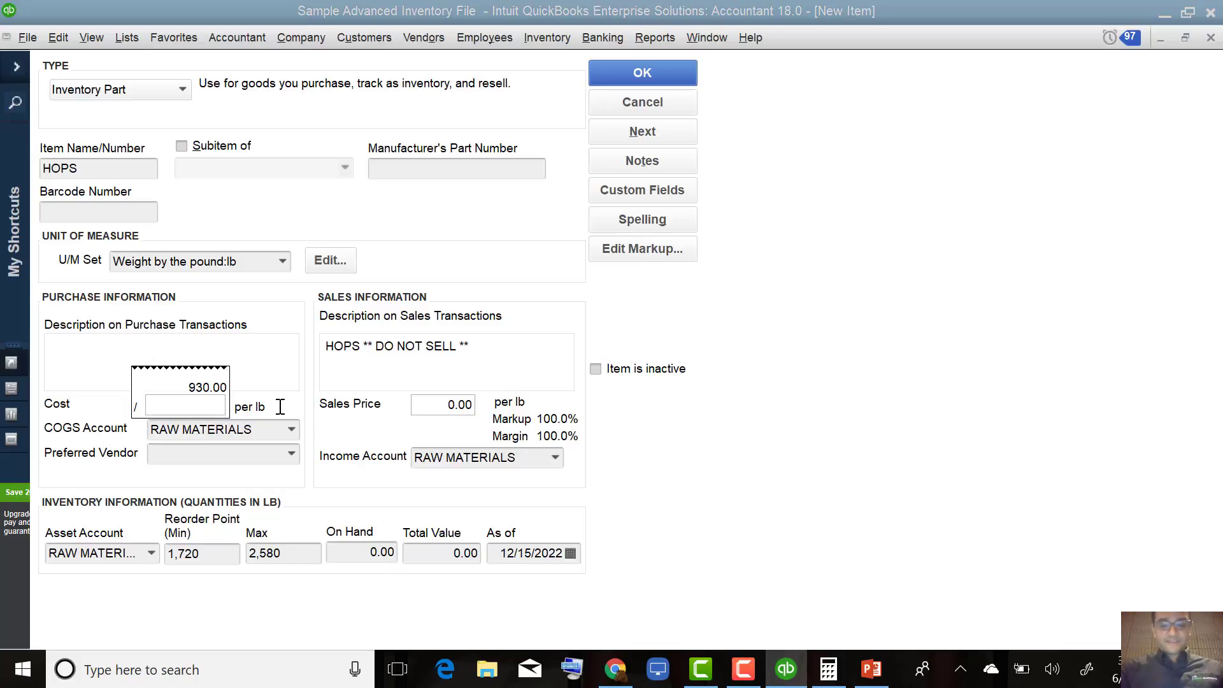
text(69)
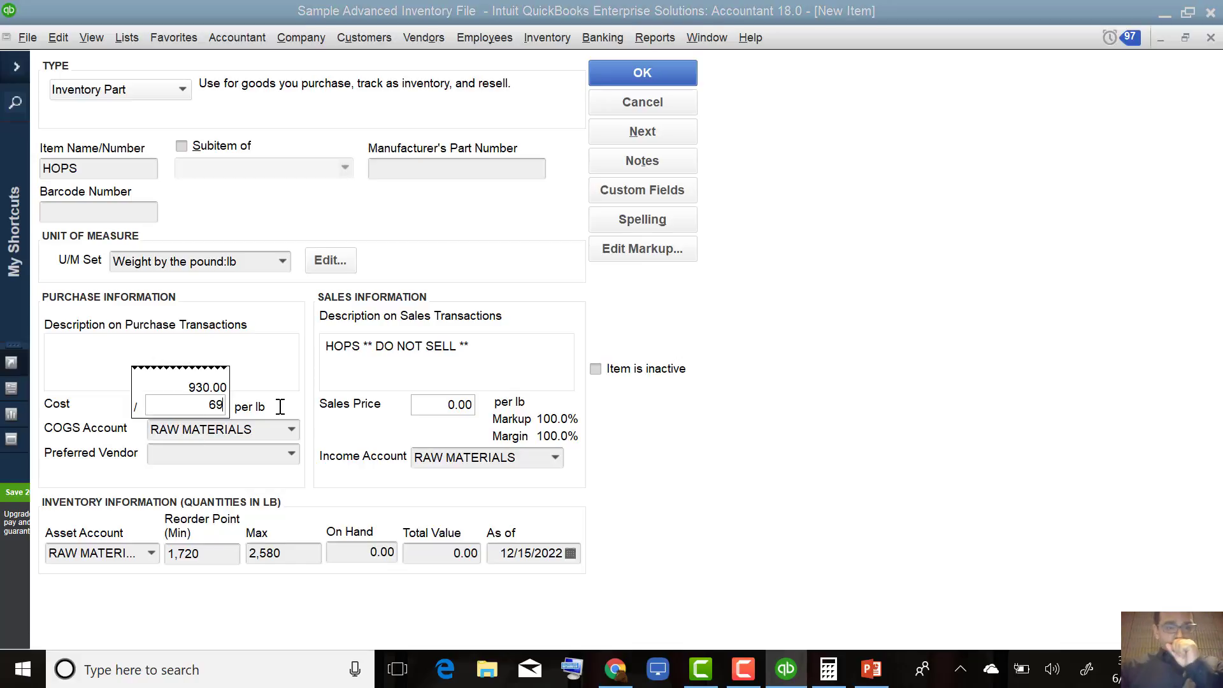
key(BackSpace)
key(BackSpace)
text(860)
key(Return)
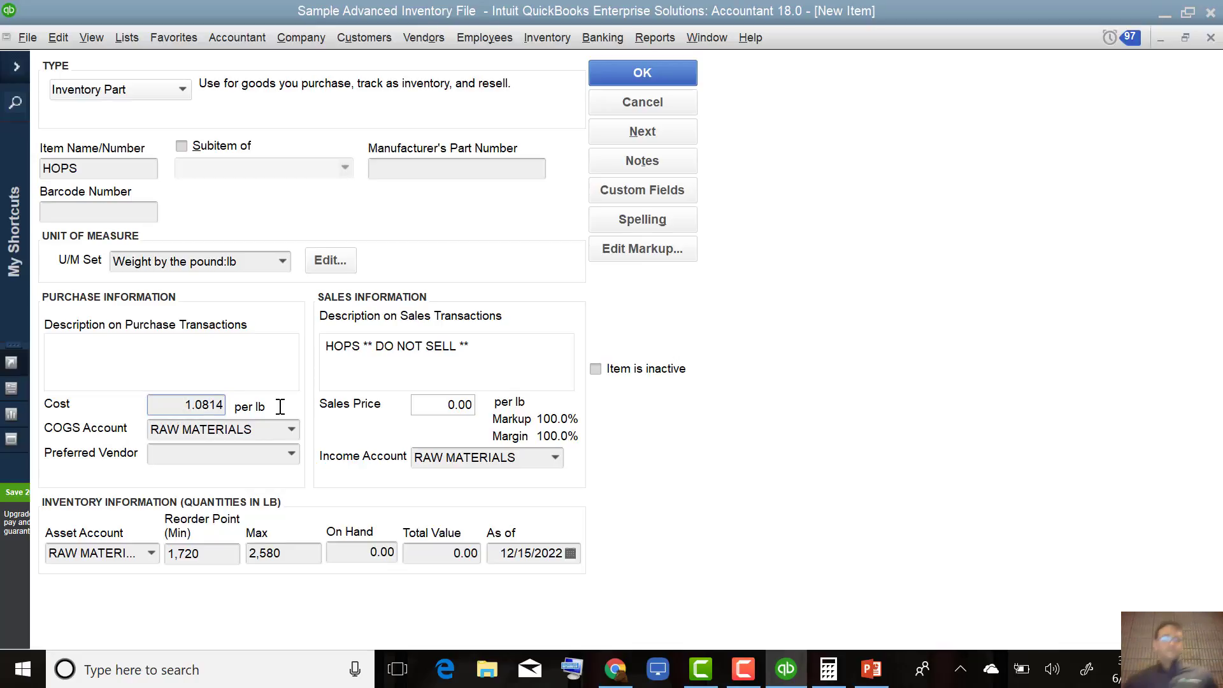
click(465, 404)
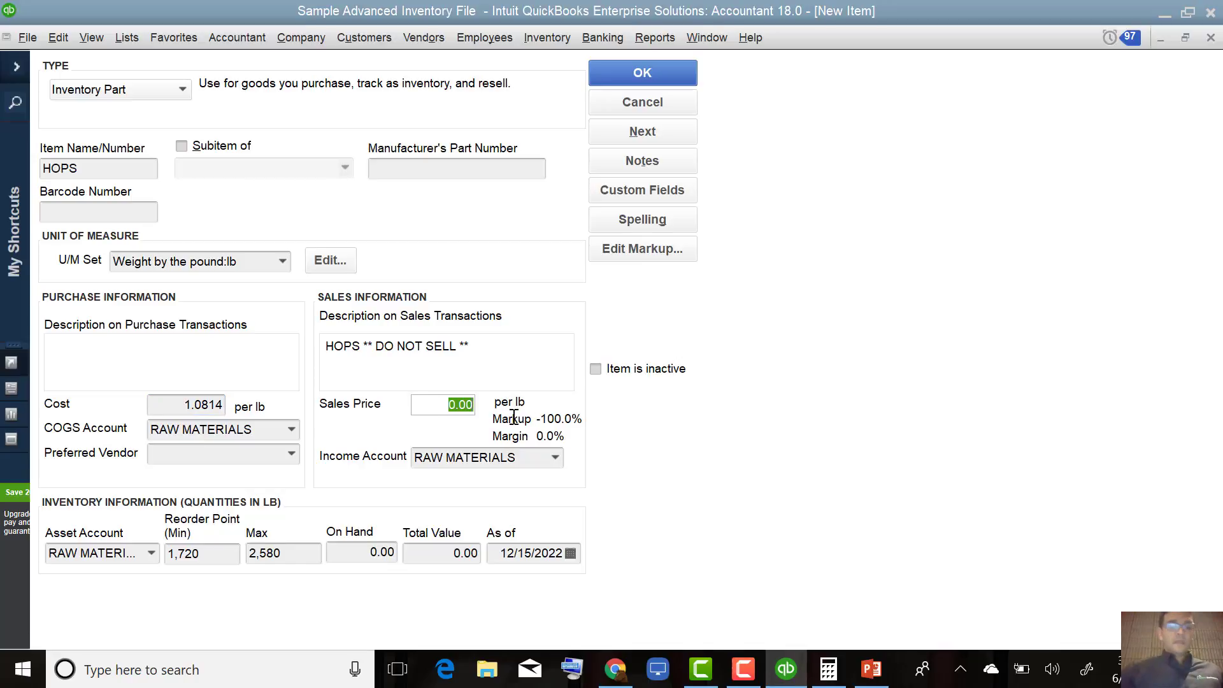
- Set the HOPS sales price to 100000000 per lb and try to save the item
text(100000000)
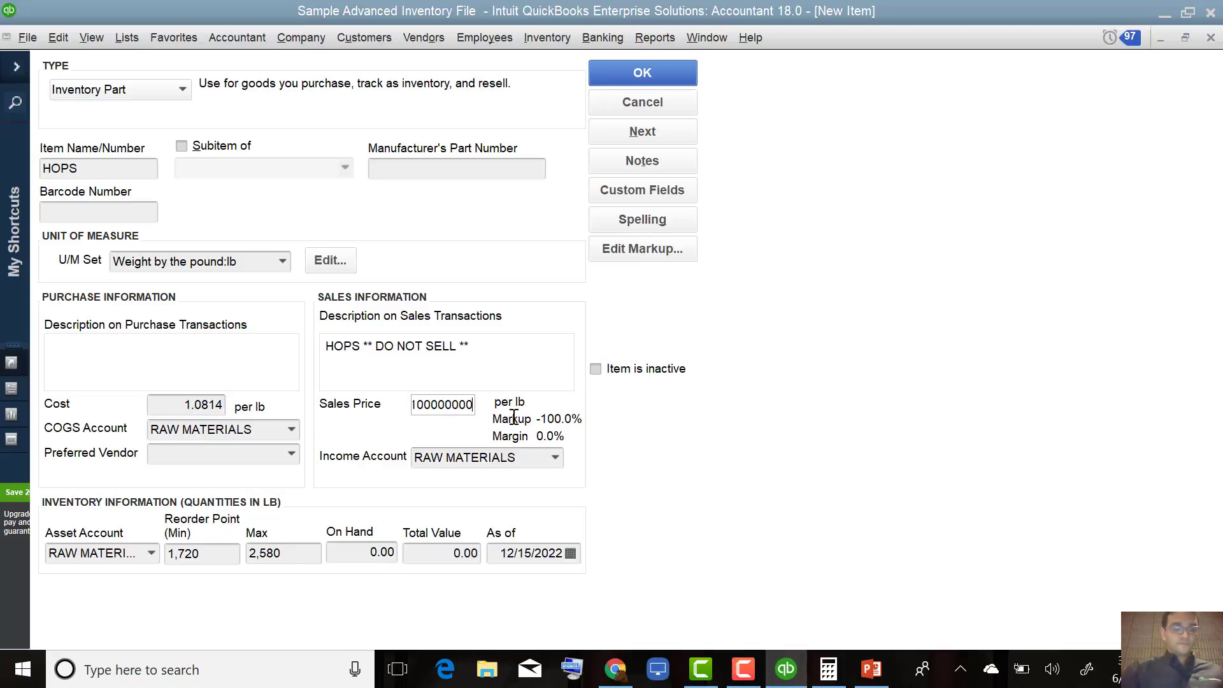
key(Tab)
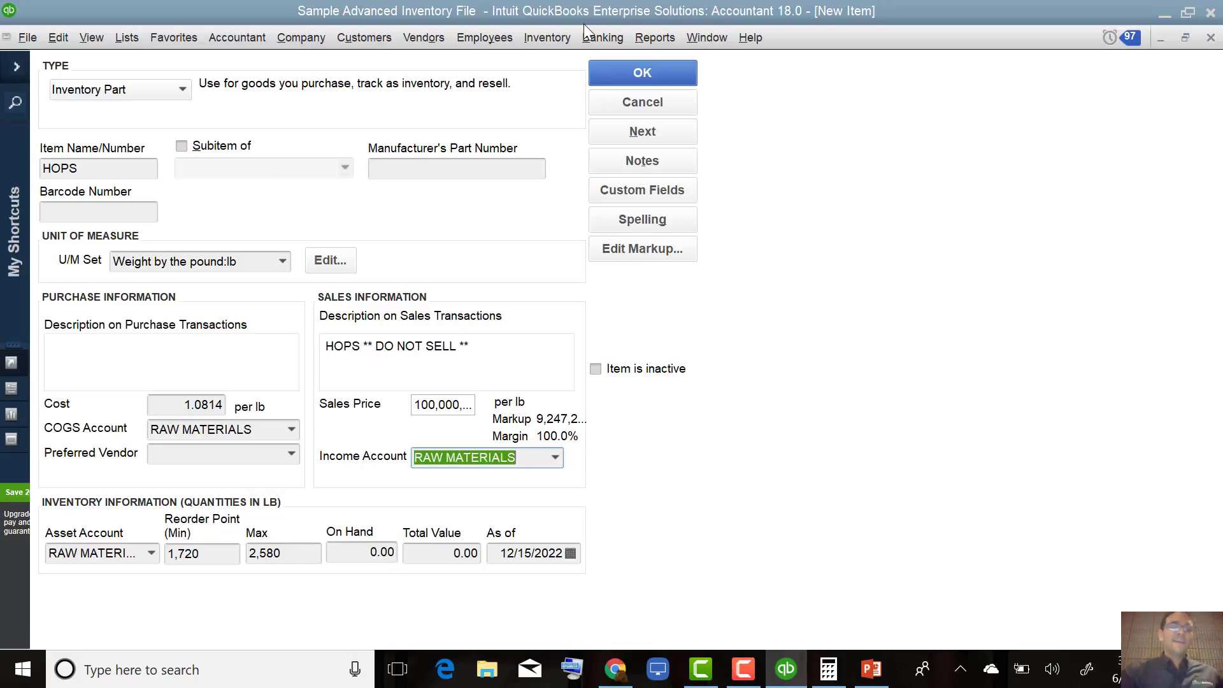
click(645, 71)
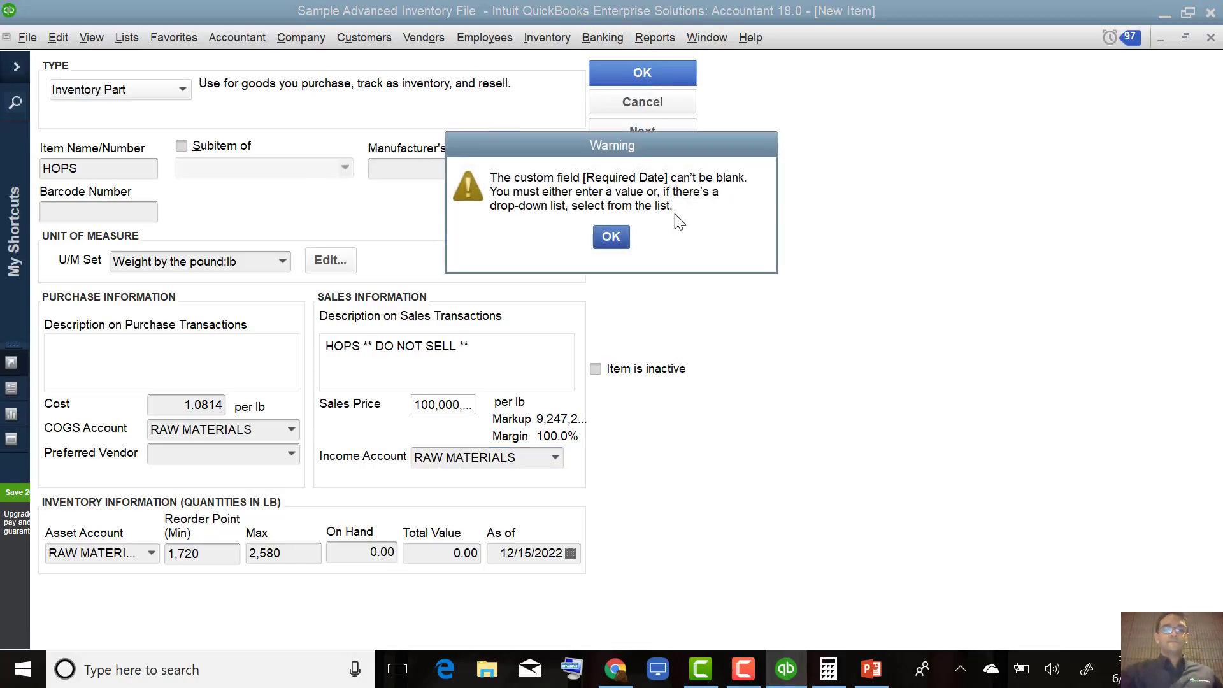
click(615, 237)
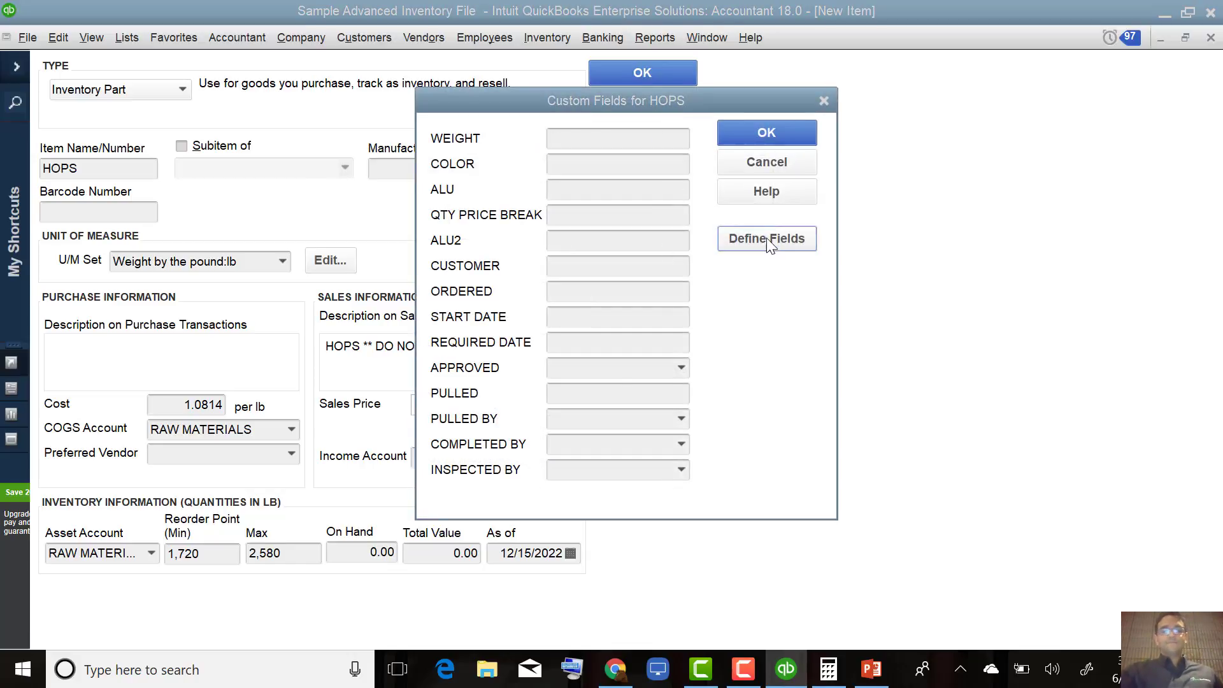
- Remove the list requirement from the Required Date and Approved custom item fields, and save the HOPS item
click(766, 239)
click(813, 345)
click(812, 365)
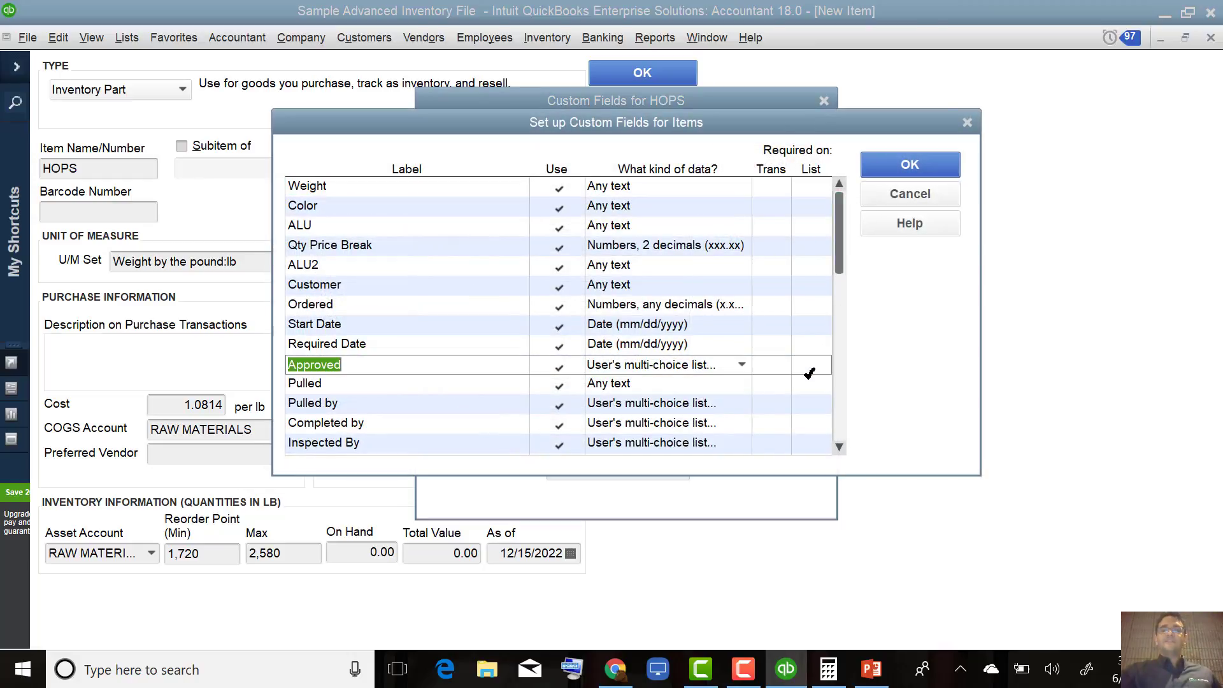
click(917, 166)
click(784, 134)
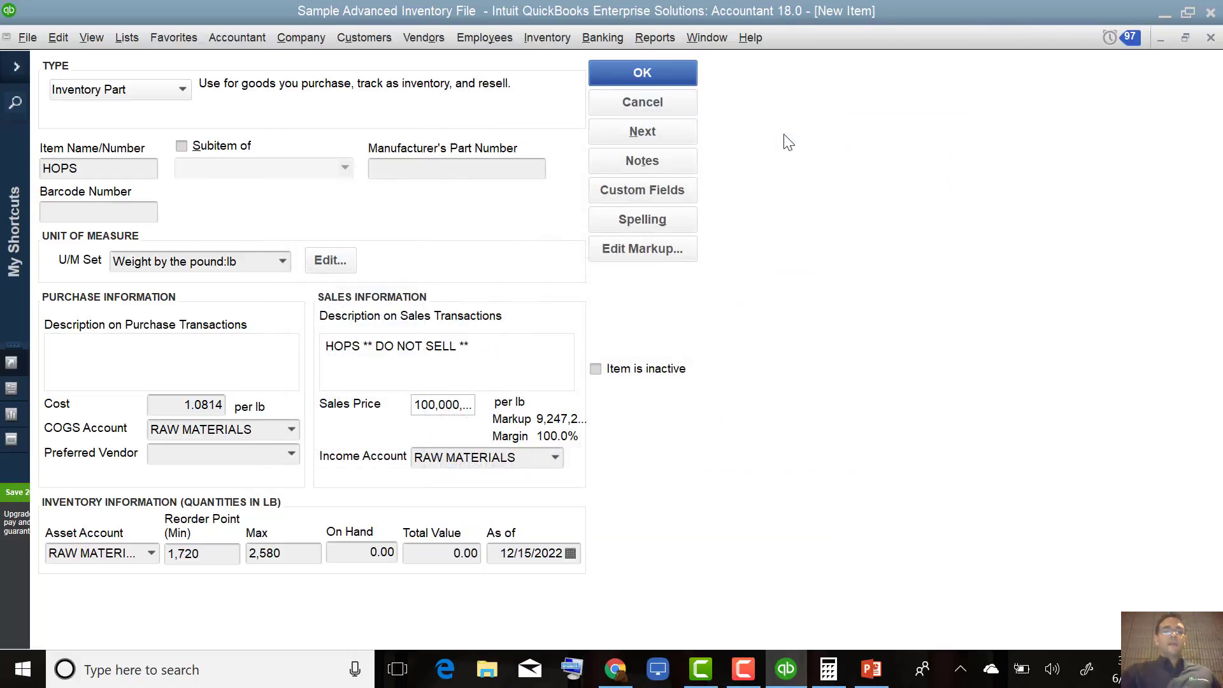
click(655, 74)
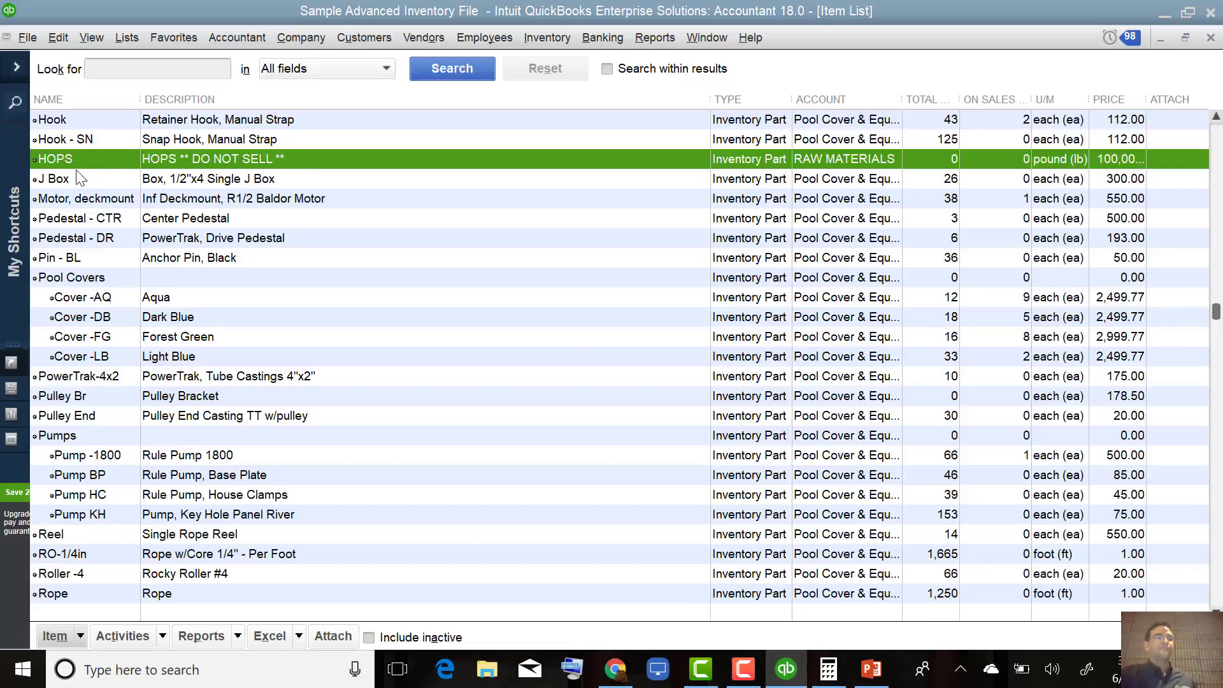
- Duplicate the HOPS item and name the copy MALT
right_click(73, 157)
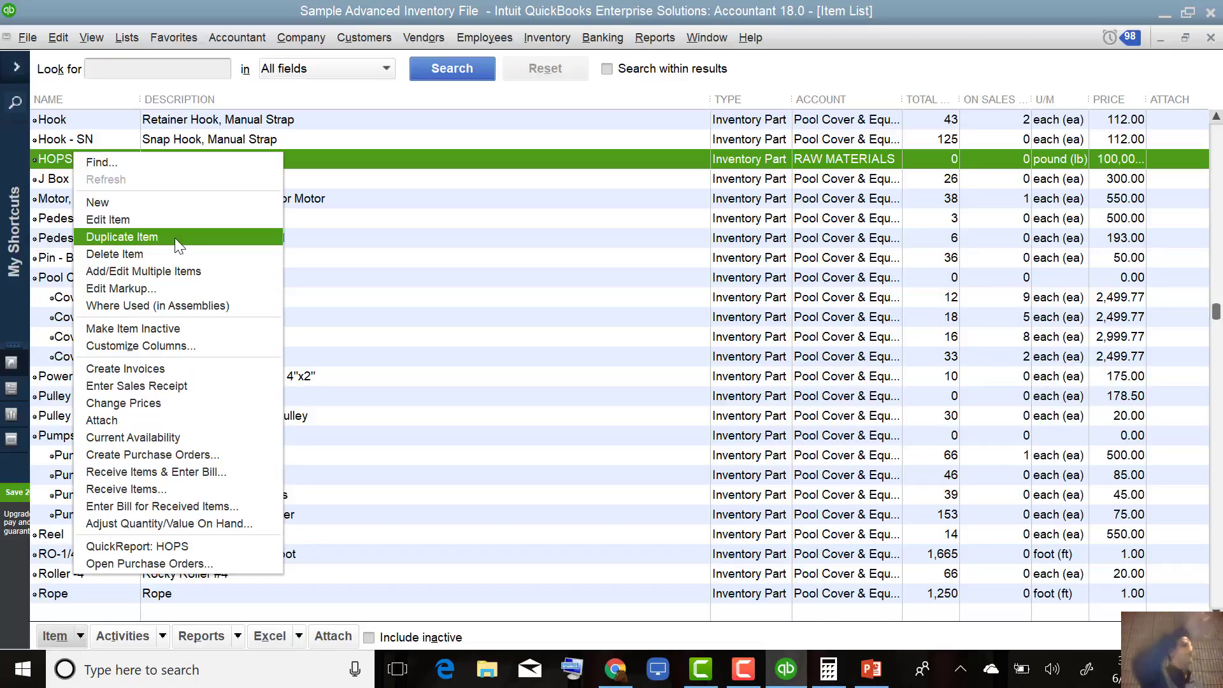
click(295, 173)
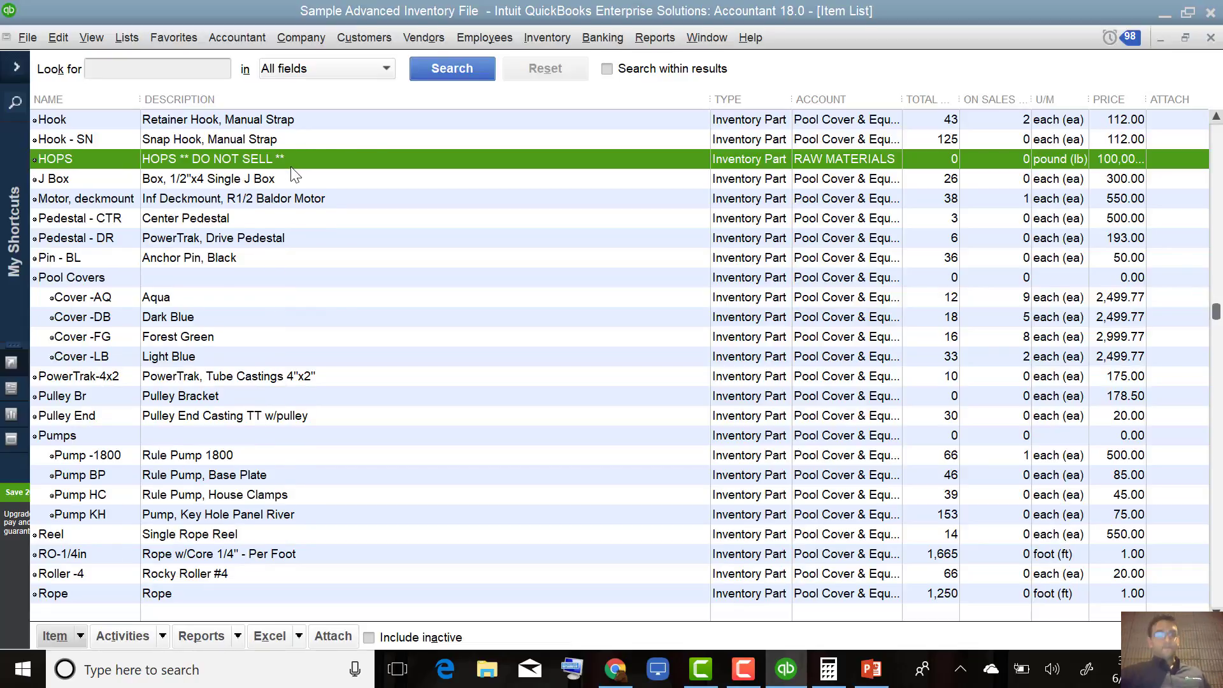
right_click(292, 169)
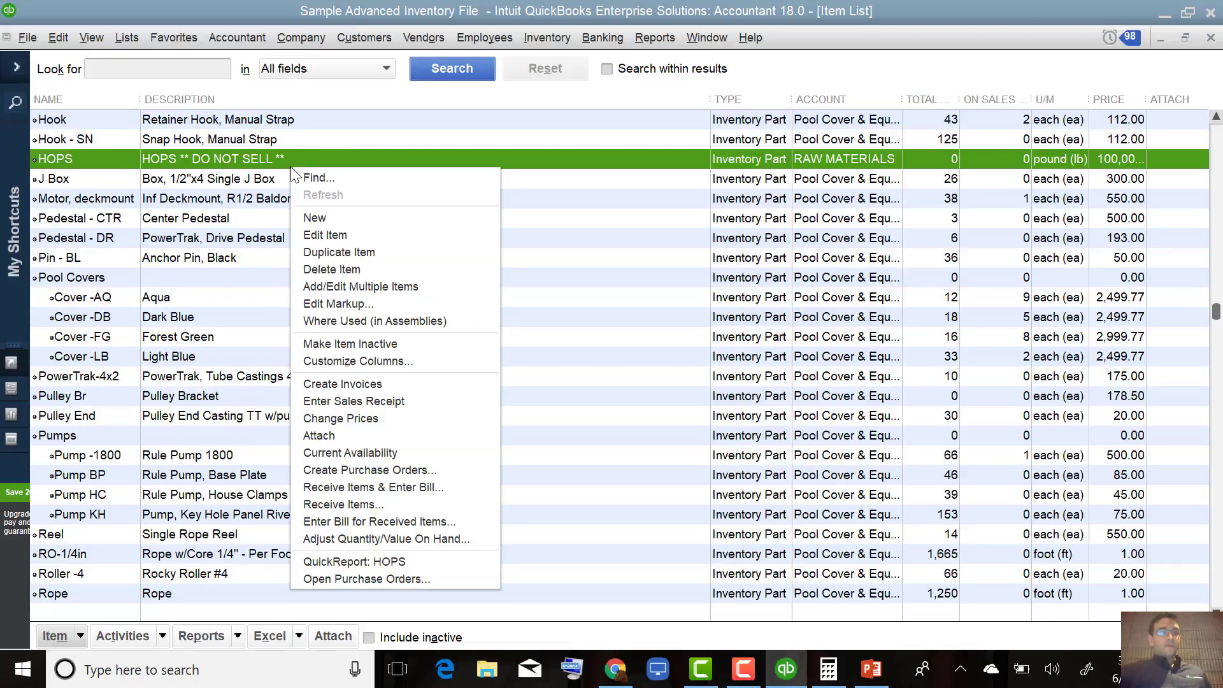
click(370, 252)
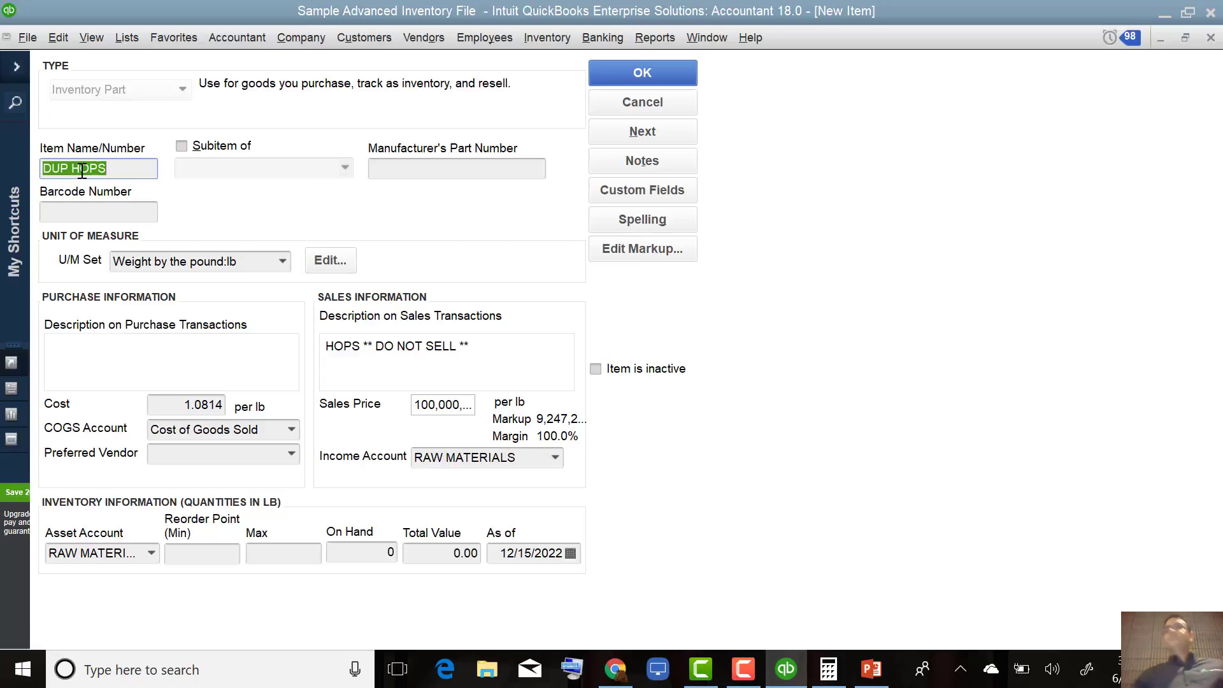
drag(71, 168, 3, 168)
key(Delete)
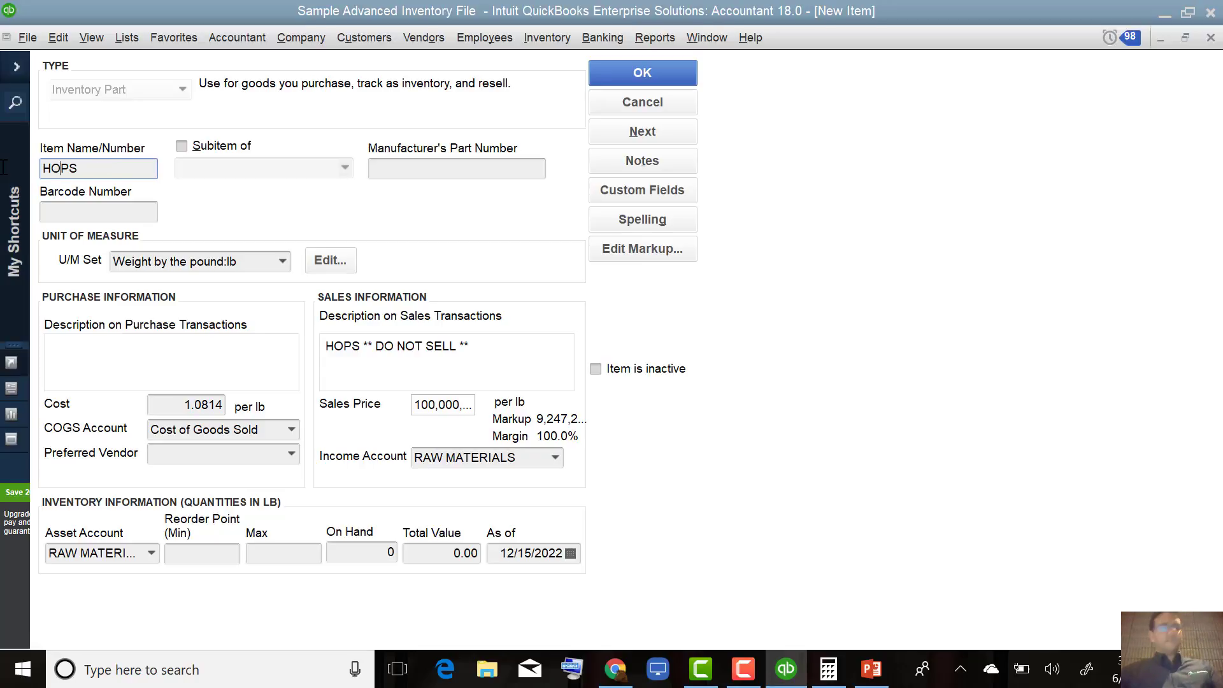
key(BackSpace)
key(BackSpace)
key(BackSpace)
key(BackSpace)
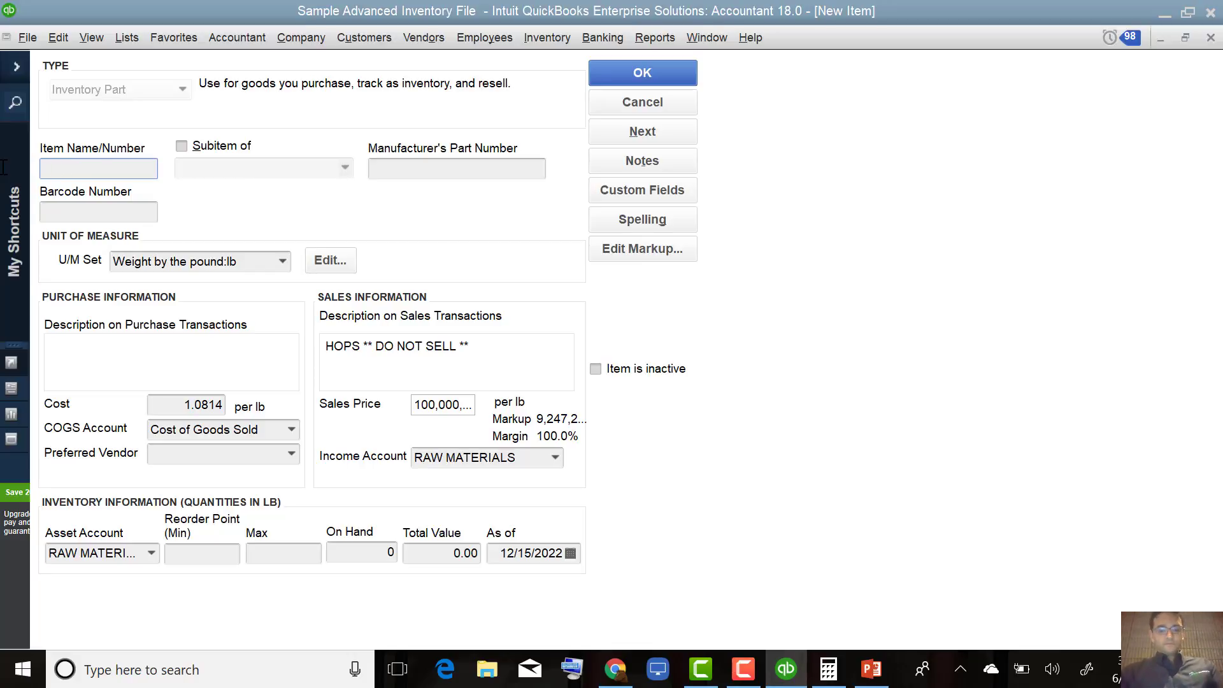
text(MALT)
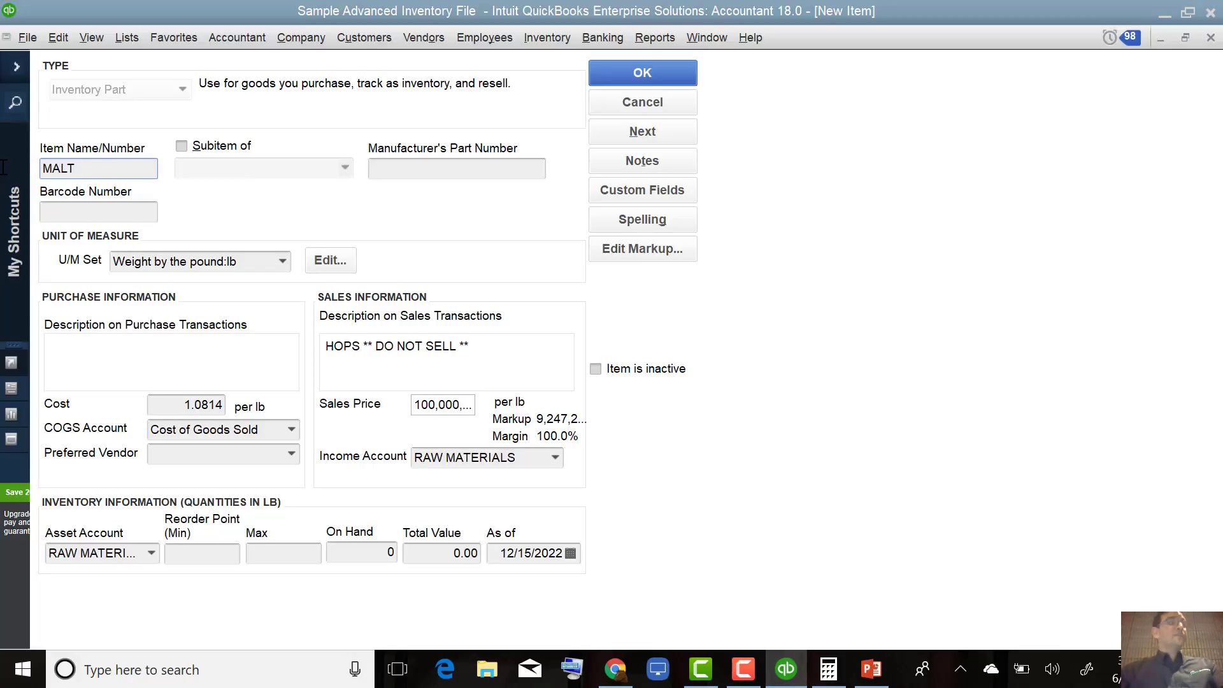
- Begin a new unit of measure set for MALT with the Weight type and Other as the base unit
click(280, 262)
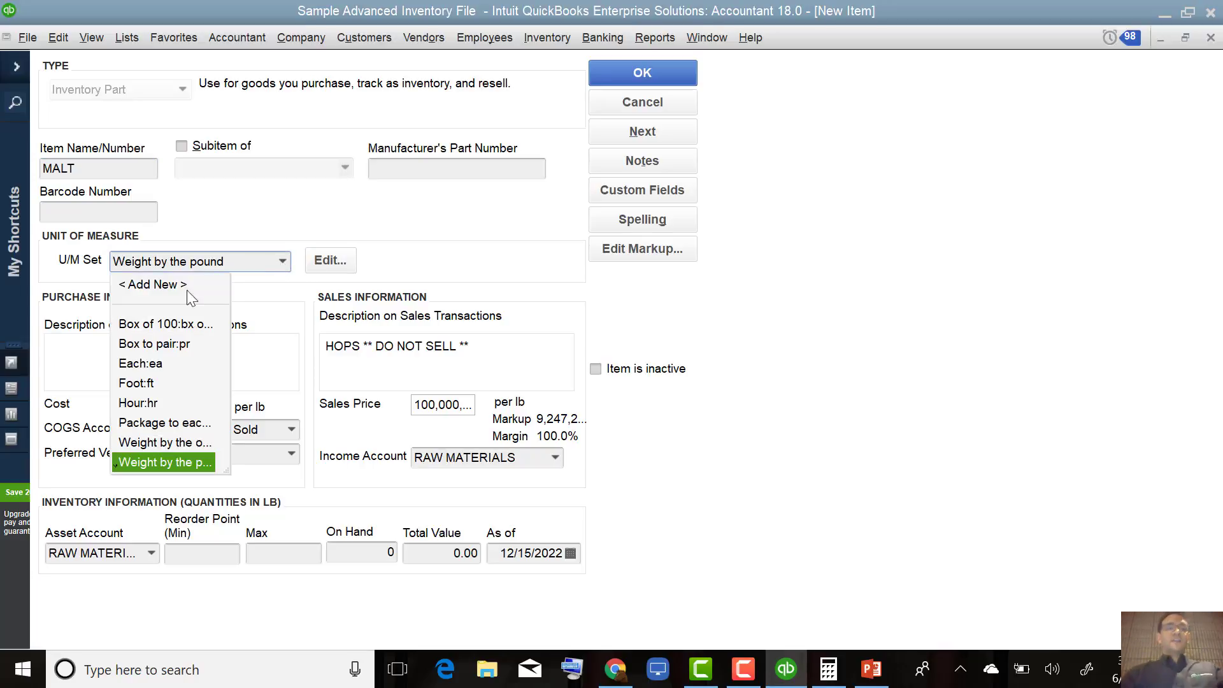
click(156, 285)
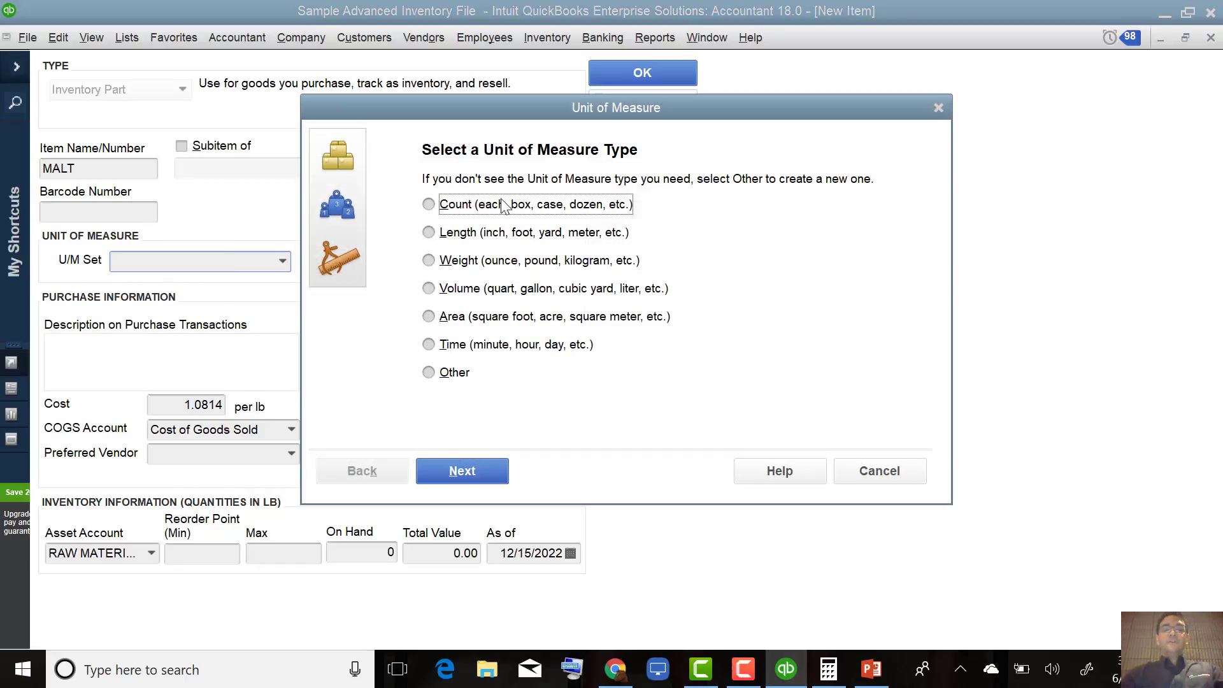
click(458, 261)
click(469, 470)
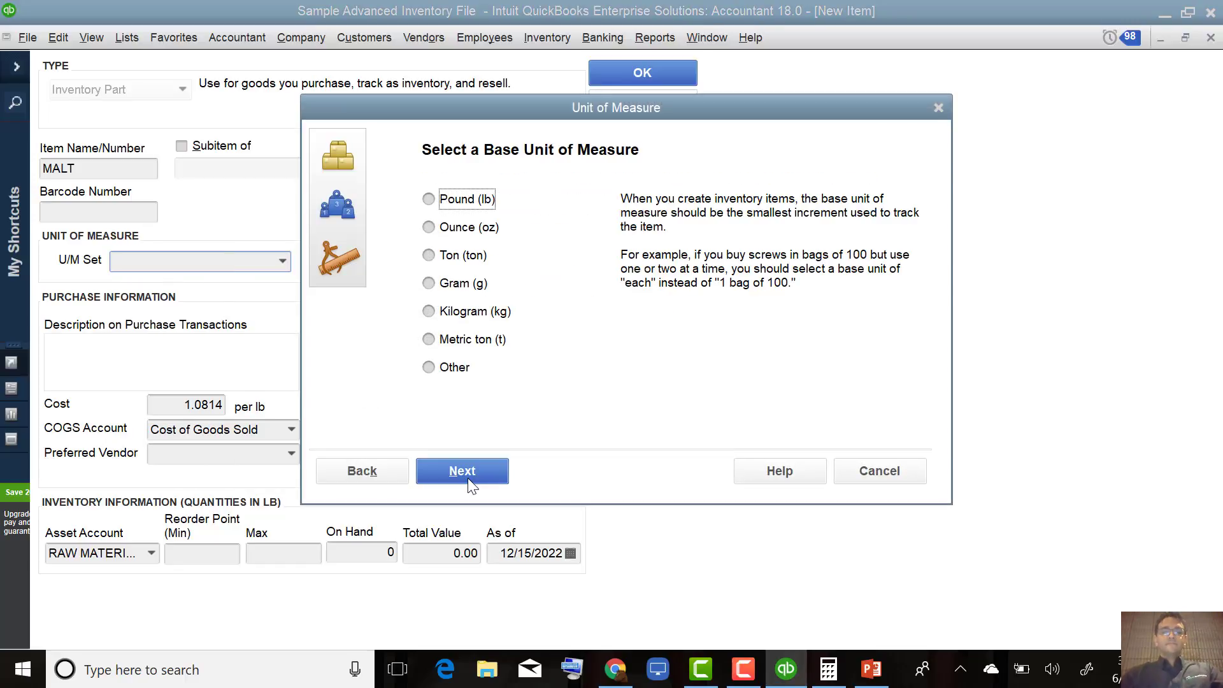
click(449, 288)
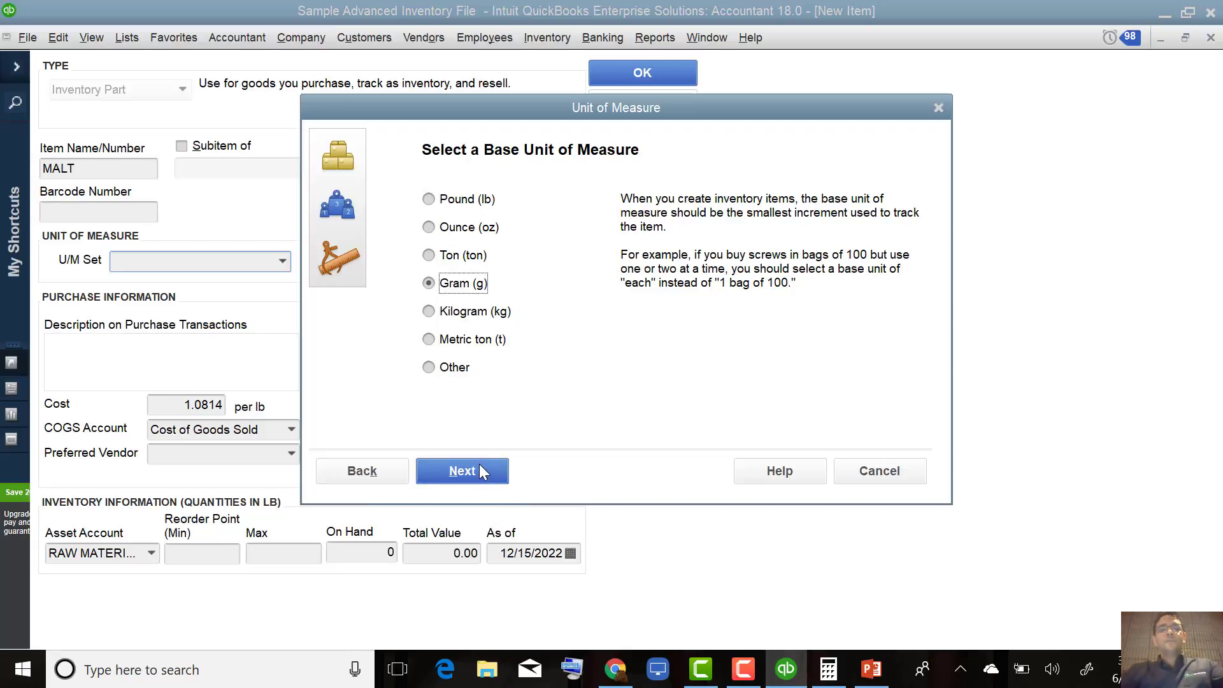
click(461, 373)
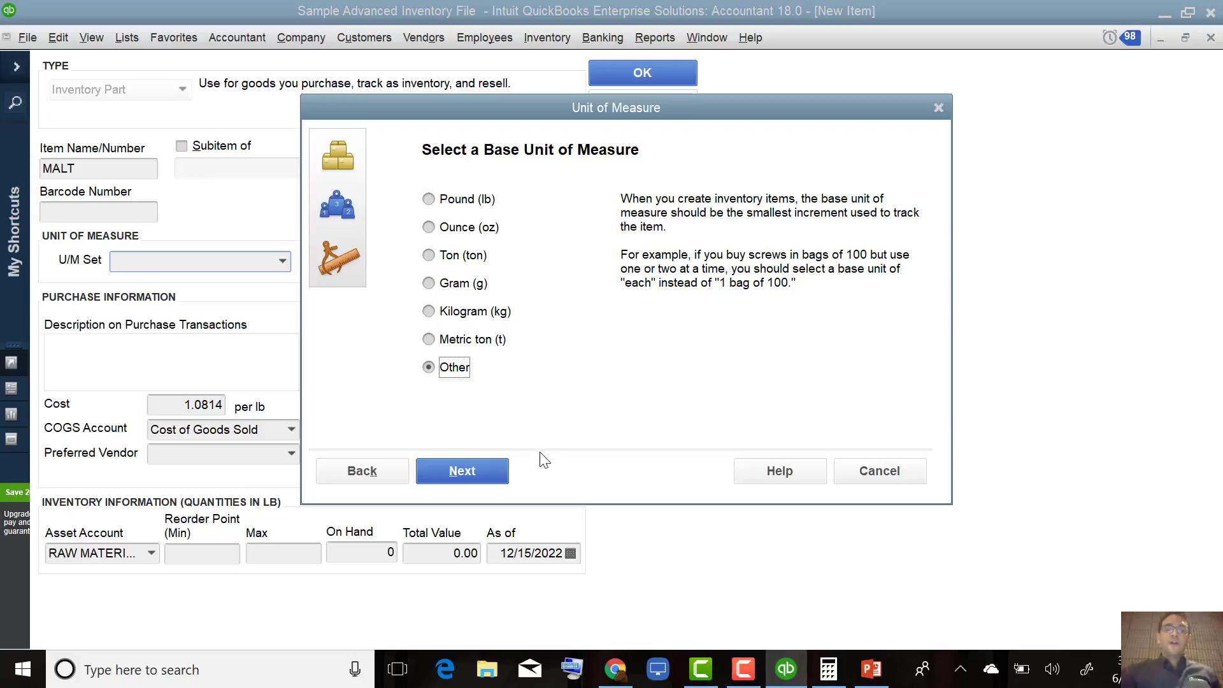
click(476, 473)
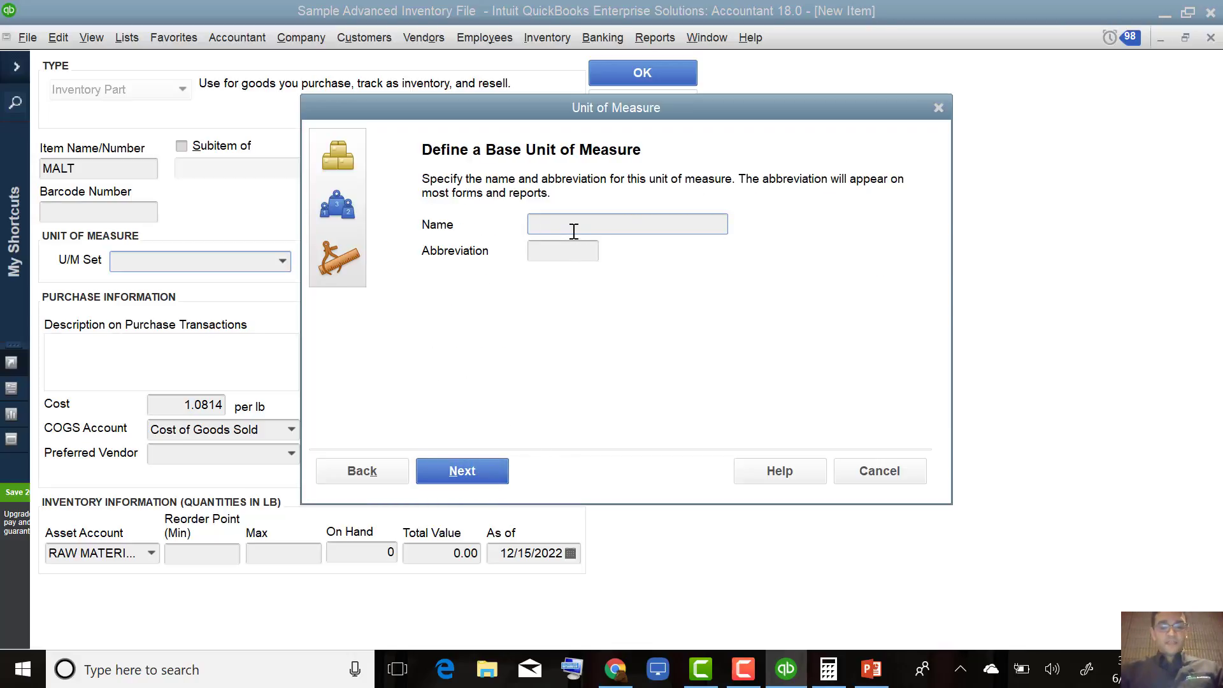
- Name the custom base unit of measure 200 GRAM CAN
text(200 g)
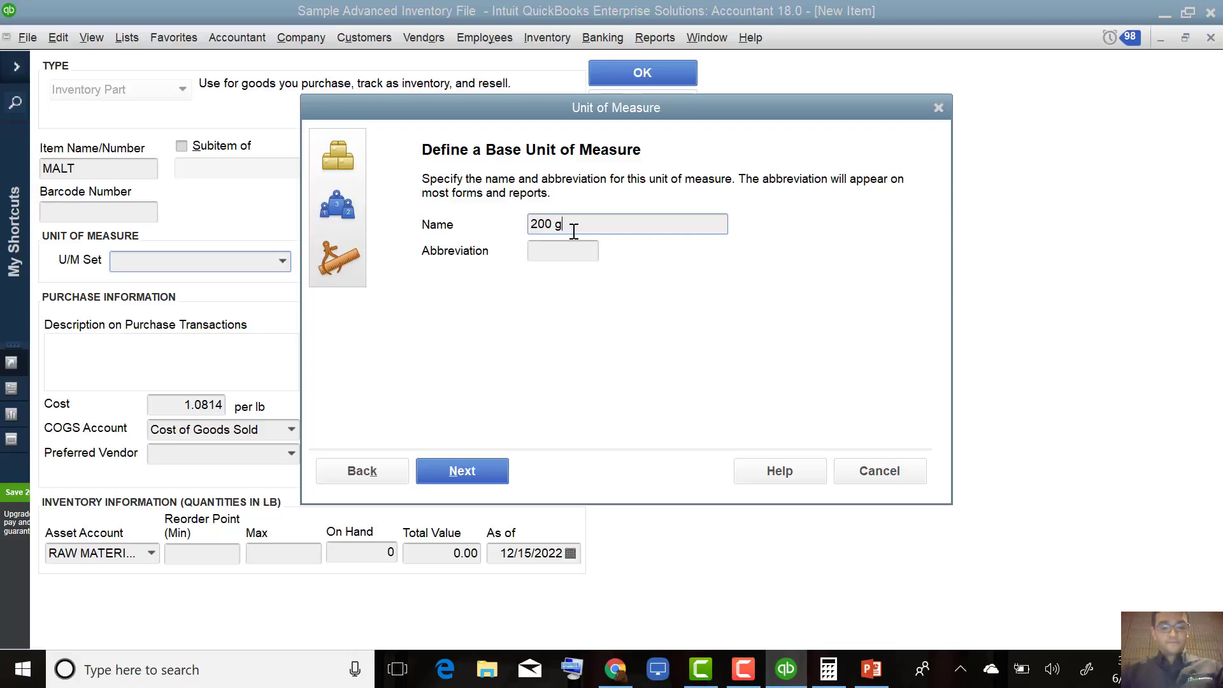
text(RAM cAN)
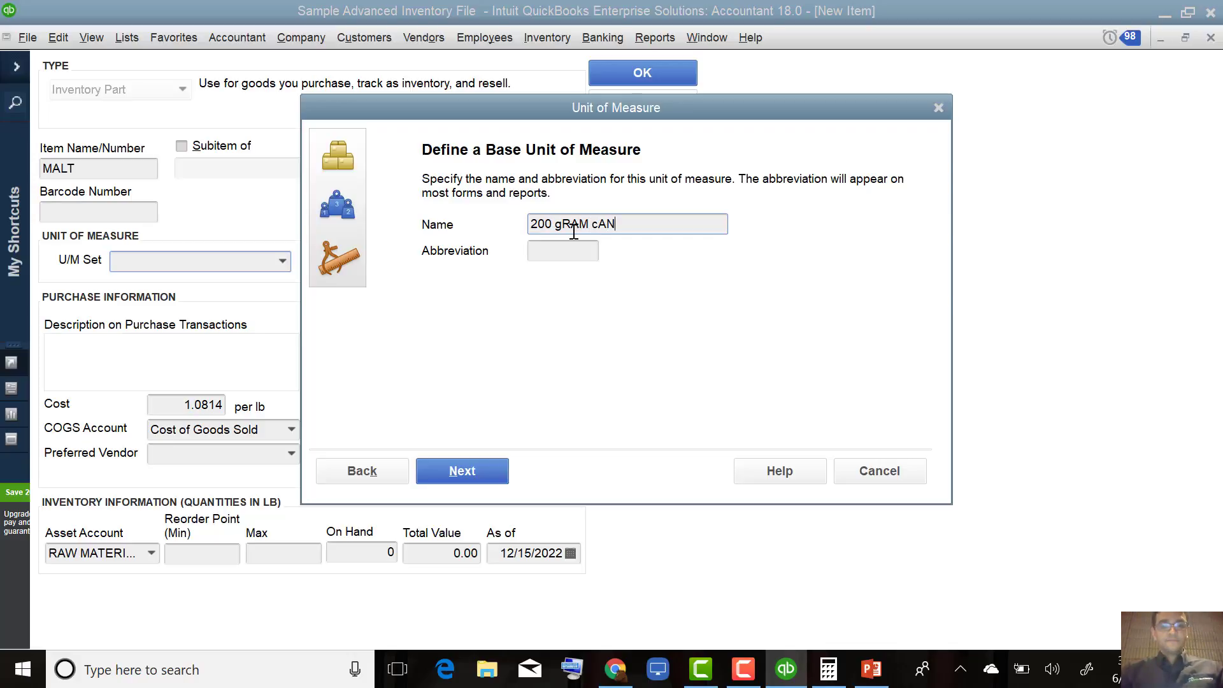
key(BackSpace)
key(BackSpace)
key(BackSpace)
text(CAN)
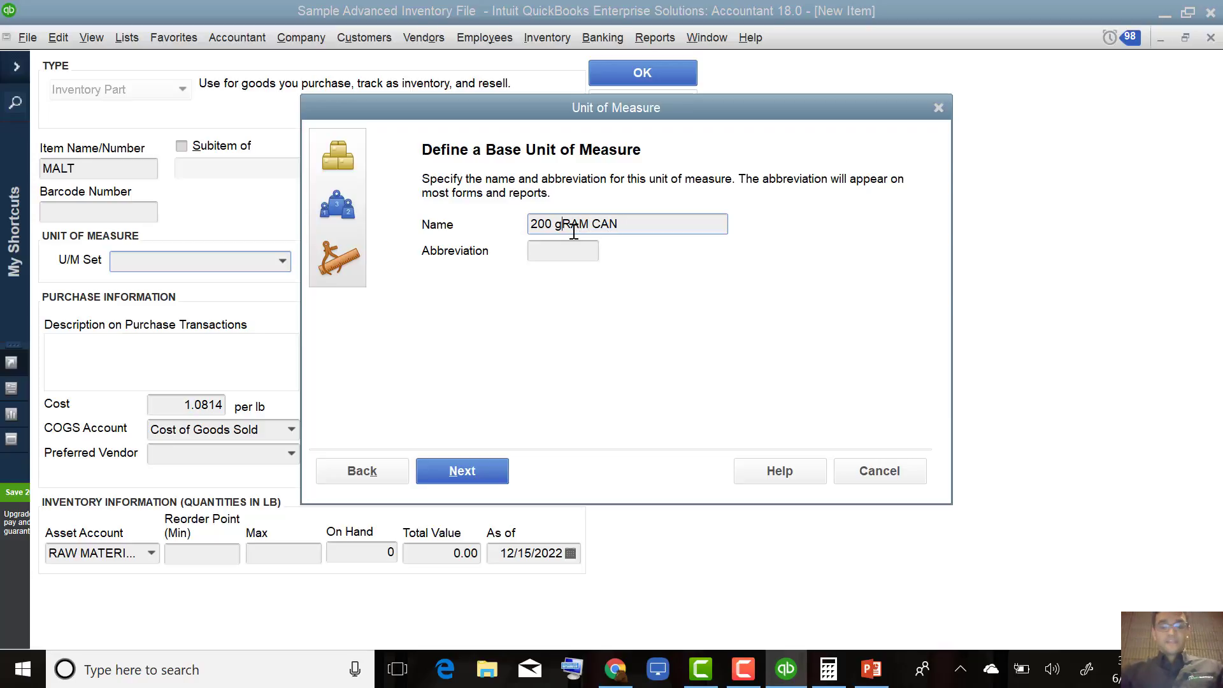
key(BackSpace)
text(G)
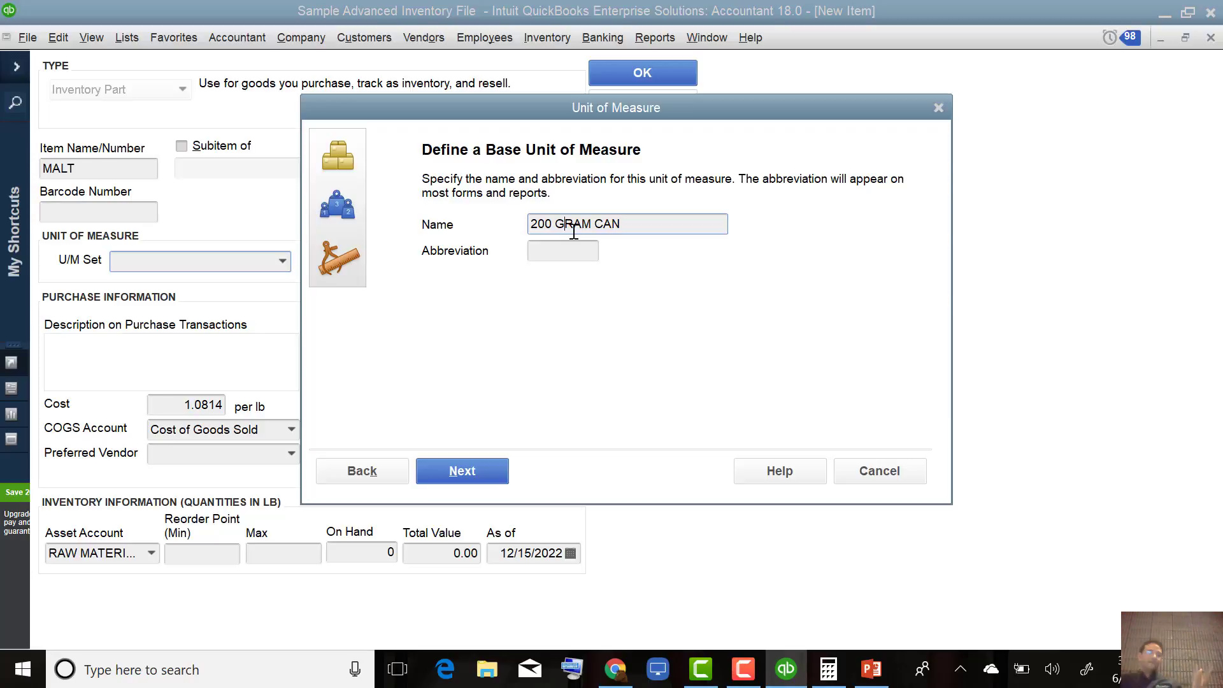
- Give the base unit the abbreviation 200G-CAN and continue to the related units
click(571, 248)
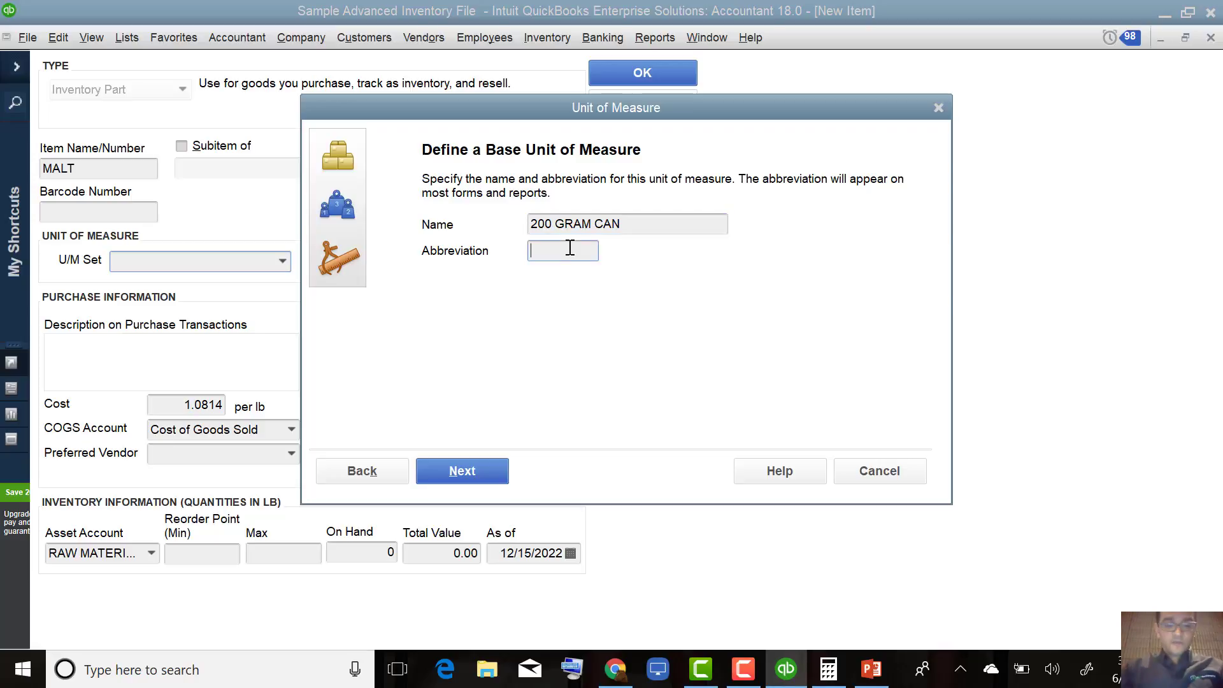
text(22G)
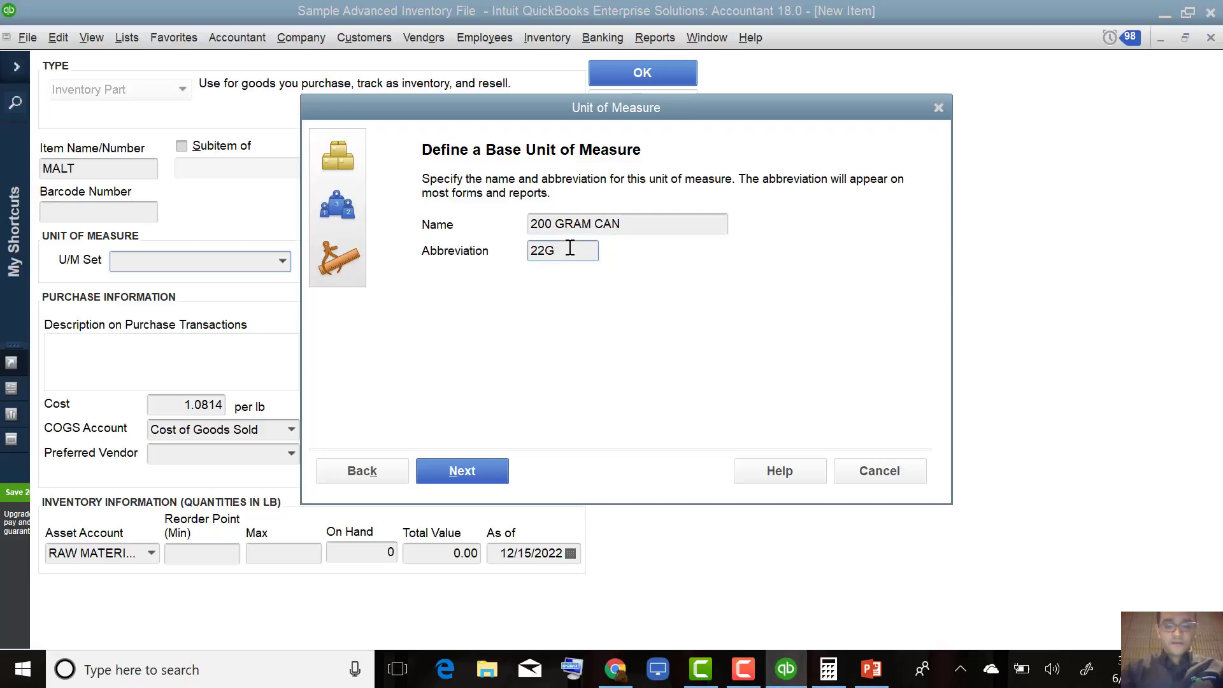
text(-CAN)
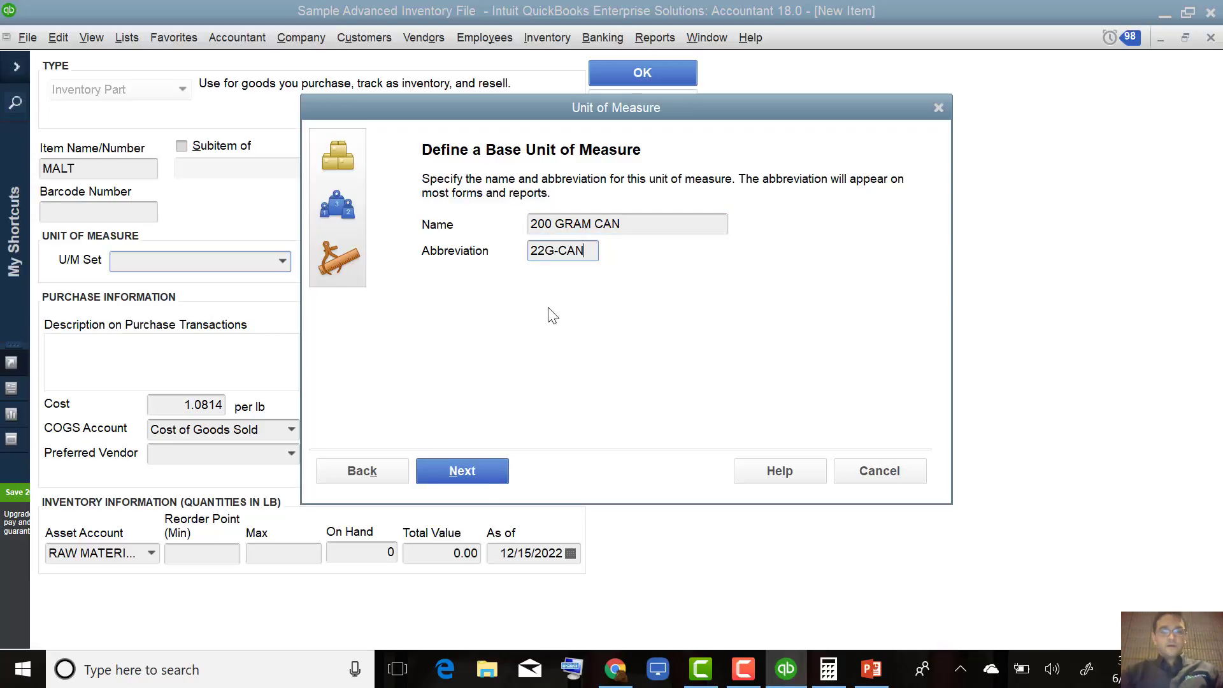
click(545, 250)
key(BackSpace)
text(00)
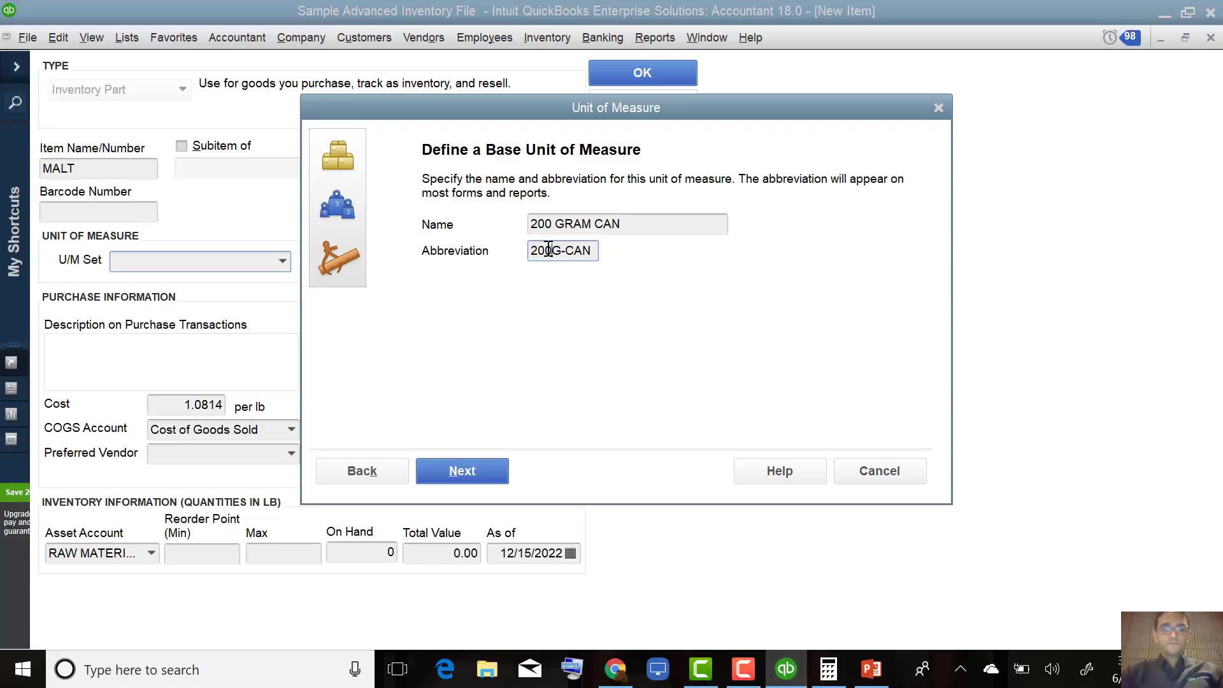
click(466, 475)
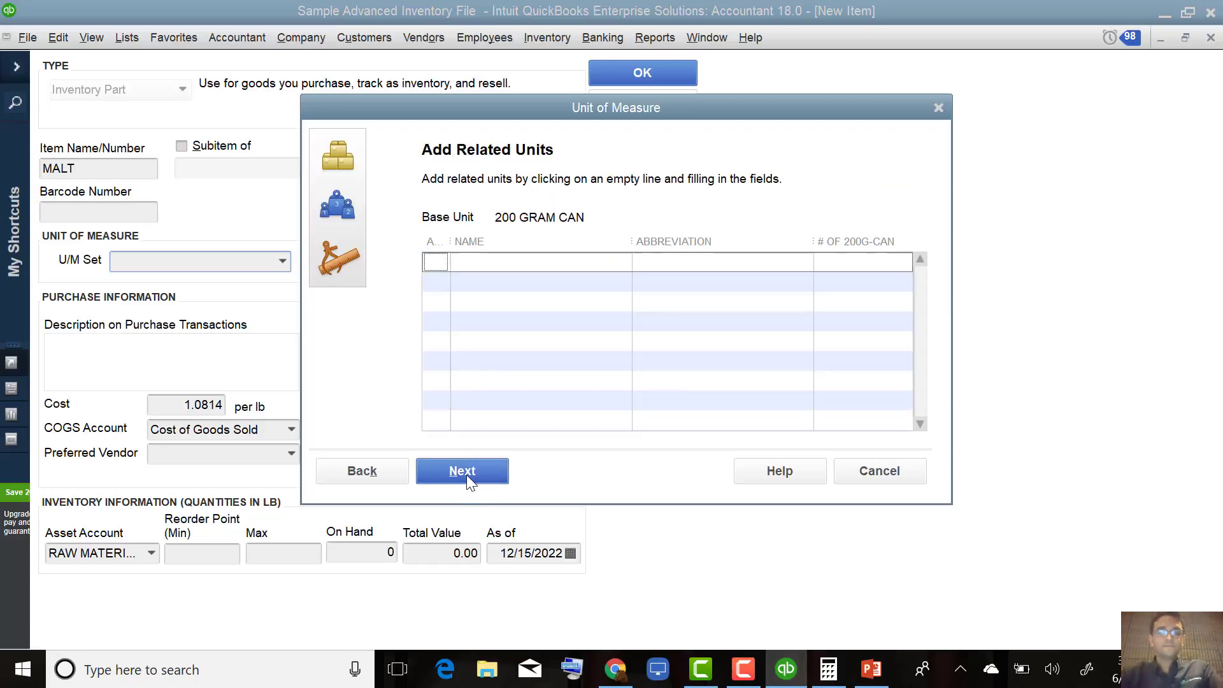
- Add the related unit GRAM, abbreviated G, as 0.005 of the base unit and finish the set with 200 GRAM CAN defaults
click(433, 265)
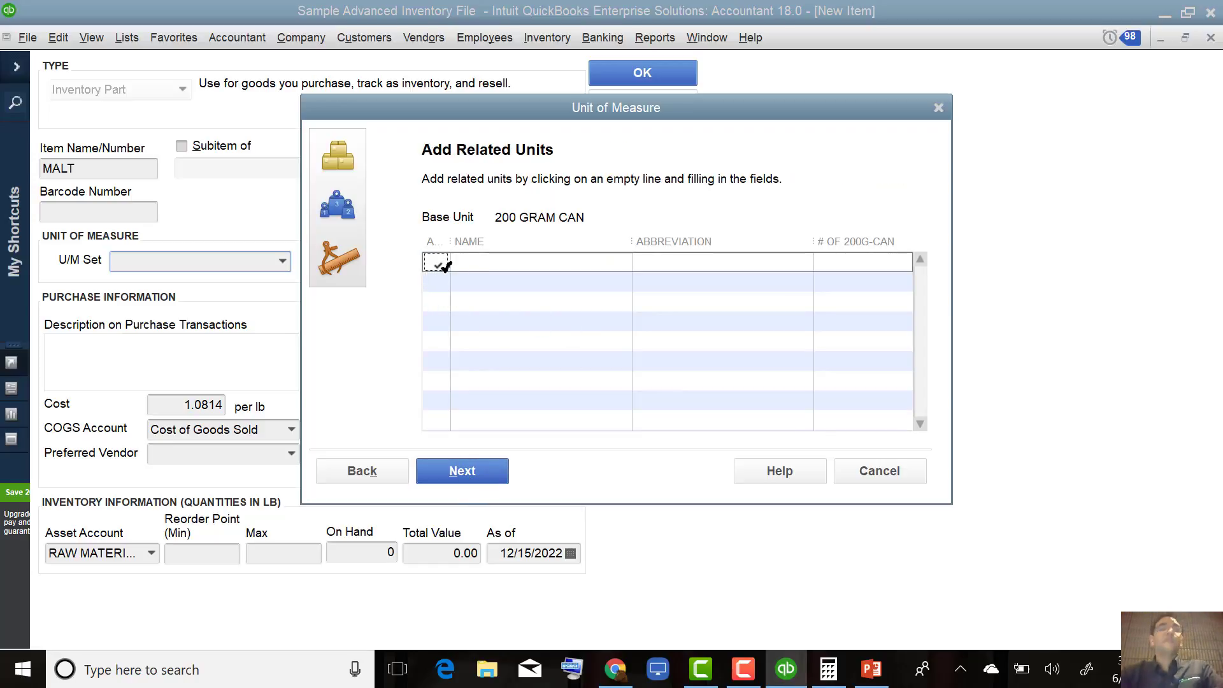
click(486, 262)
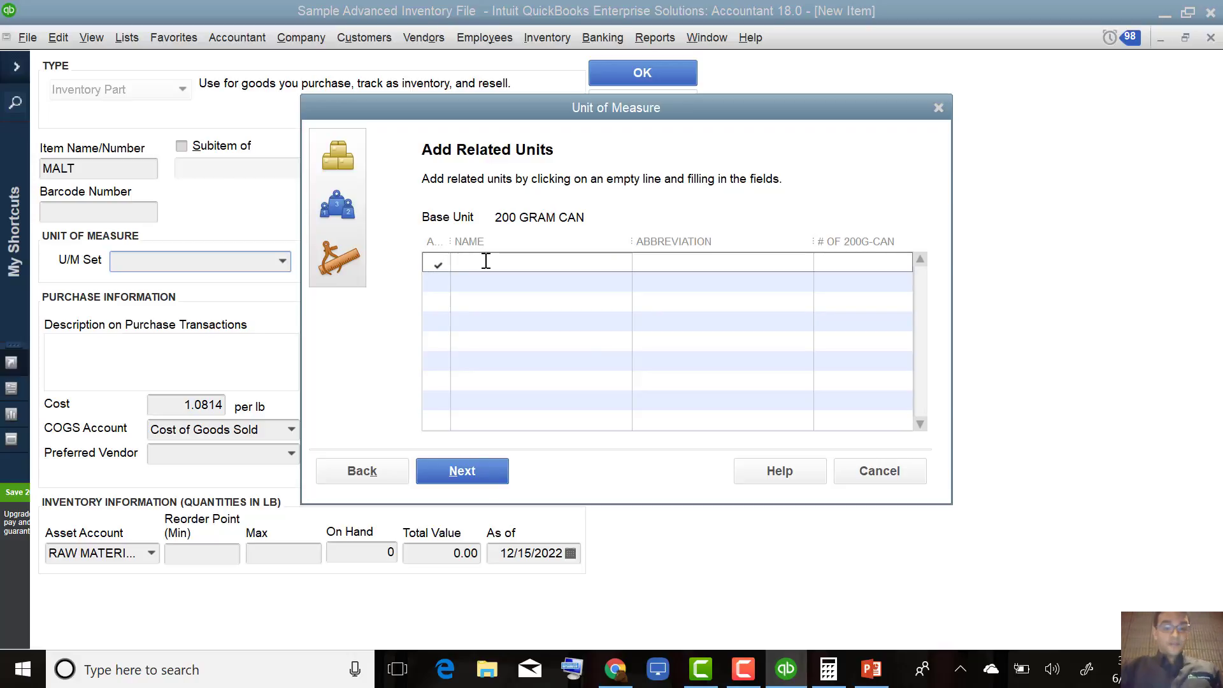
text(GRAM)
text(GR)
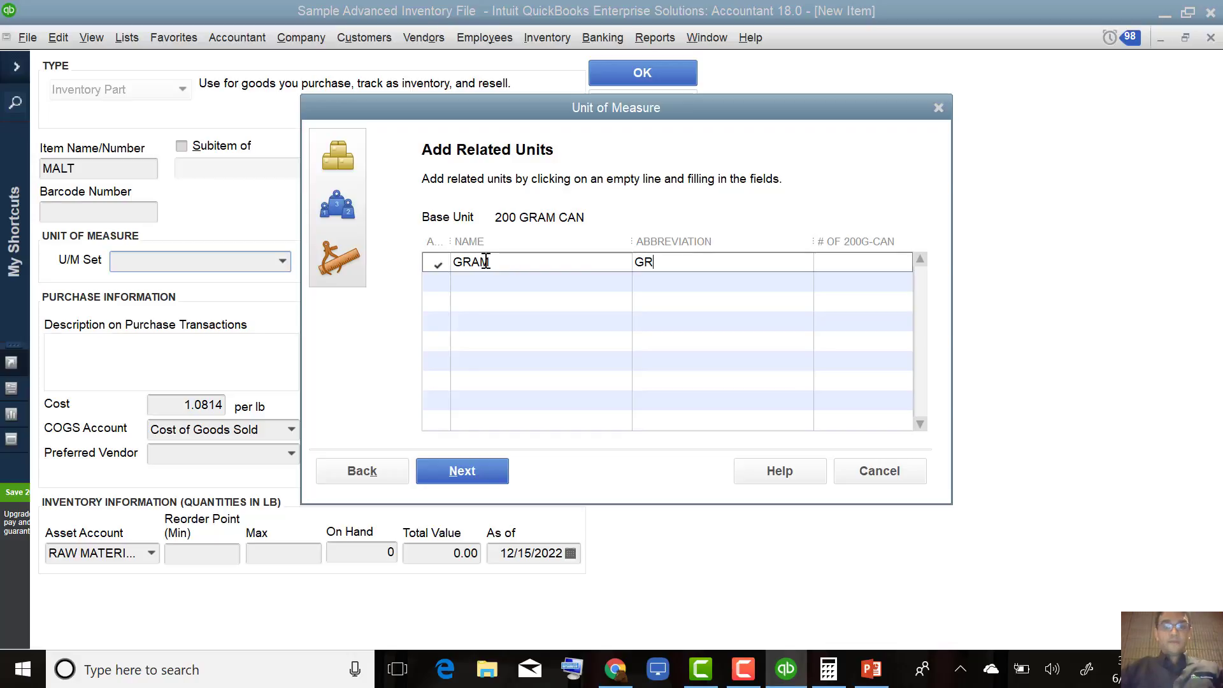
key(BackSpace)
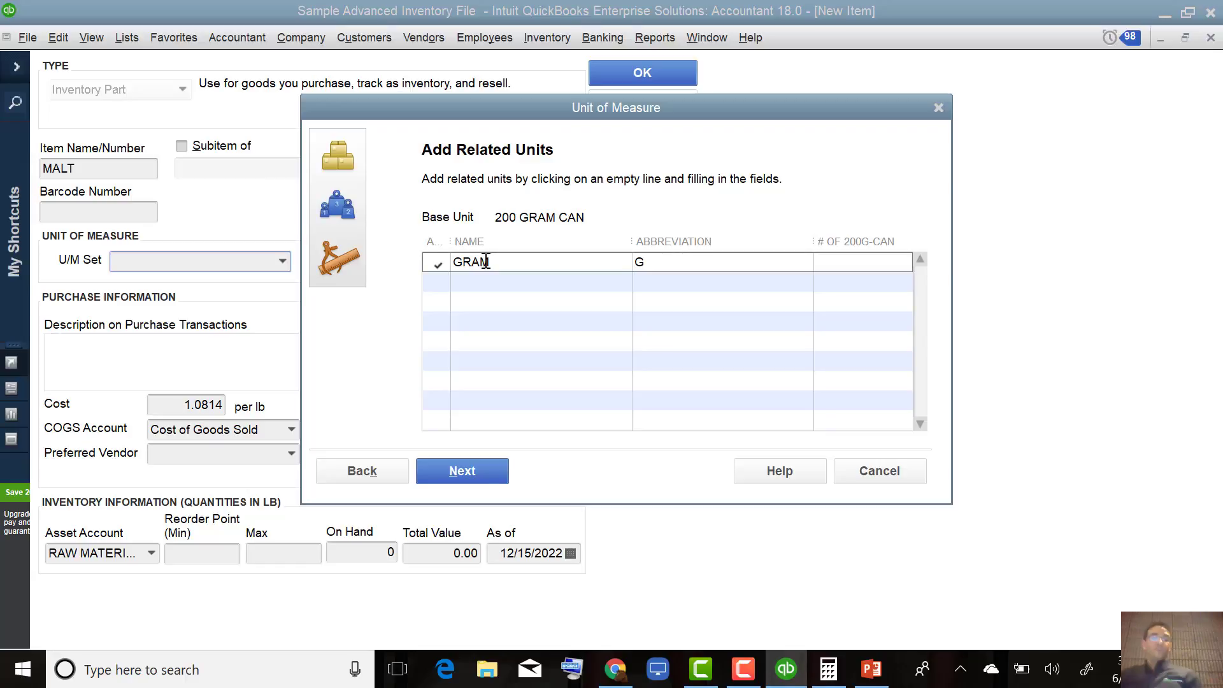
text(0.005)
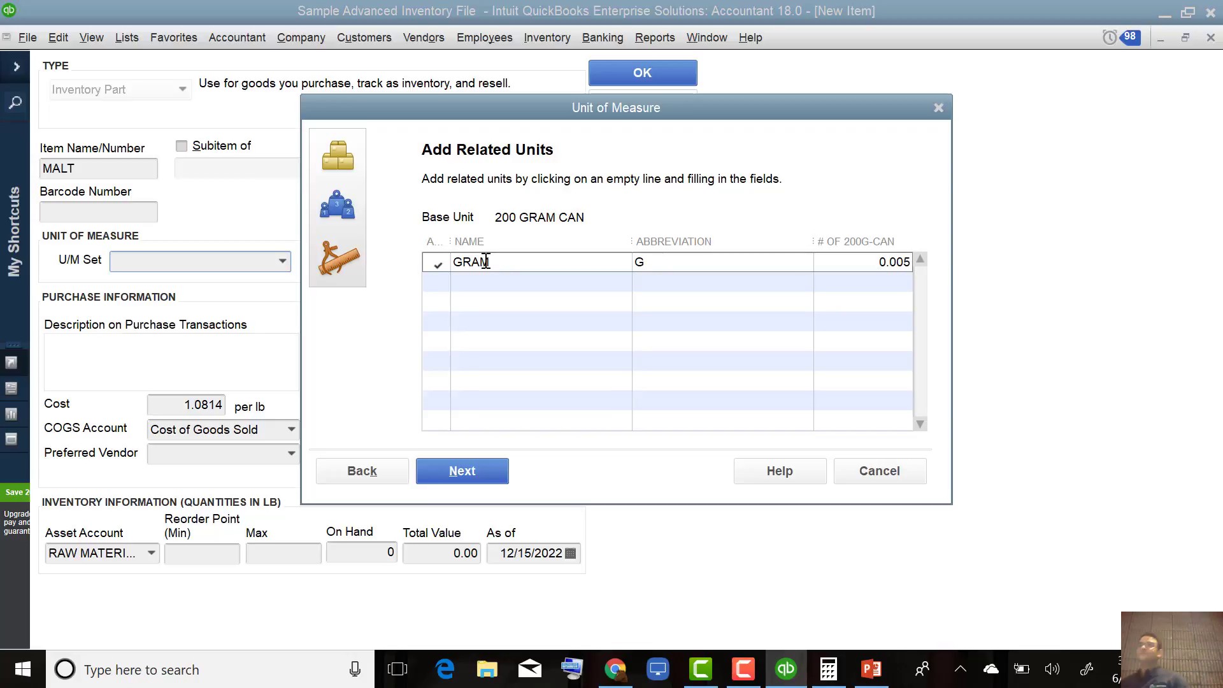
click(472, 475)
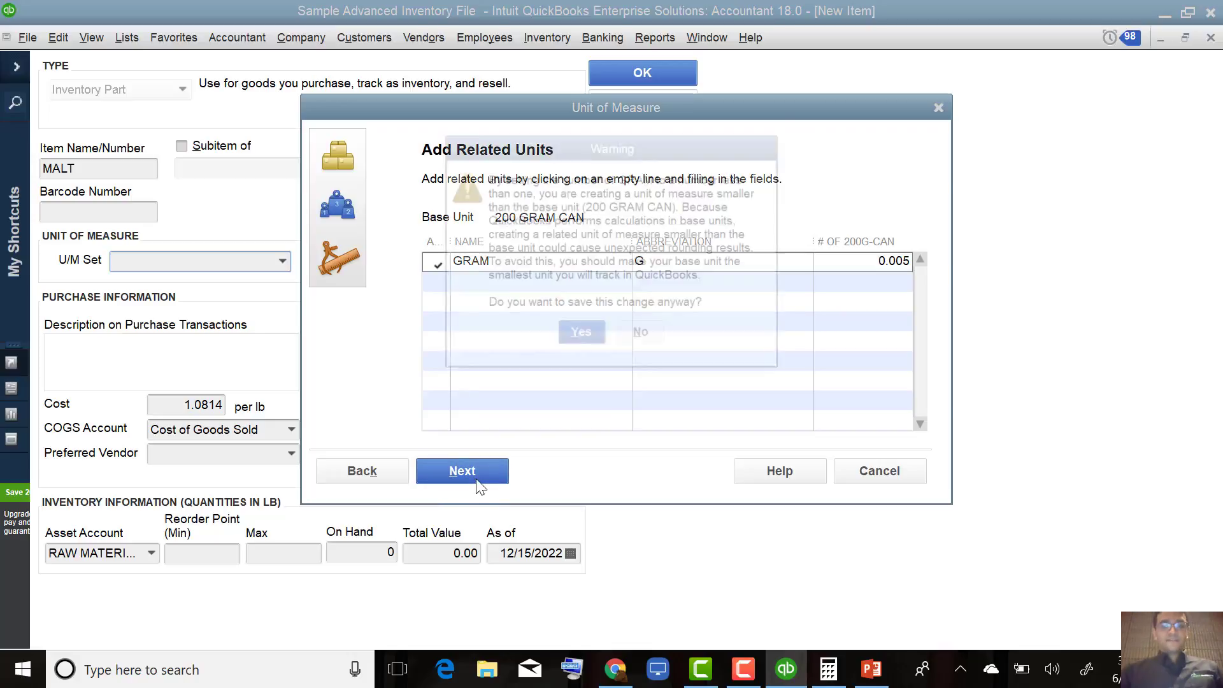
click(590, 338)
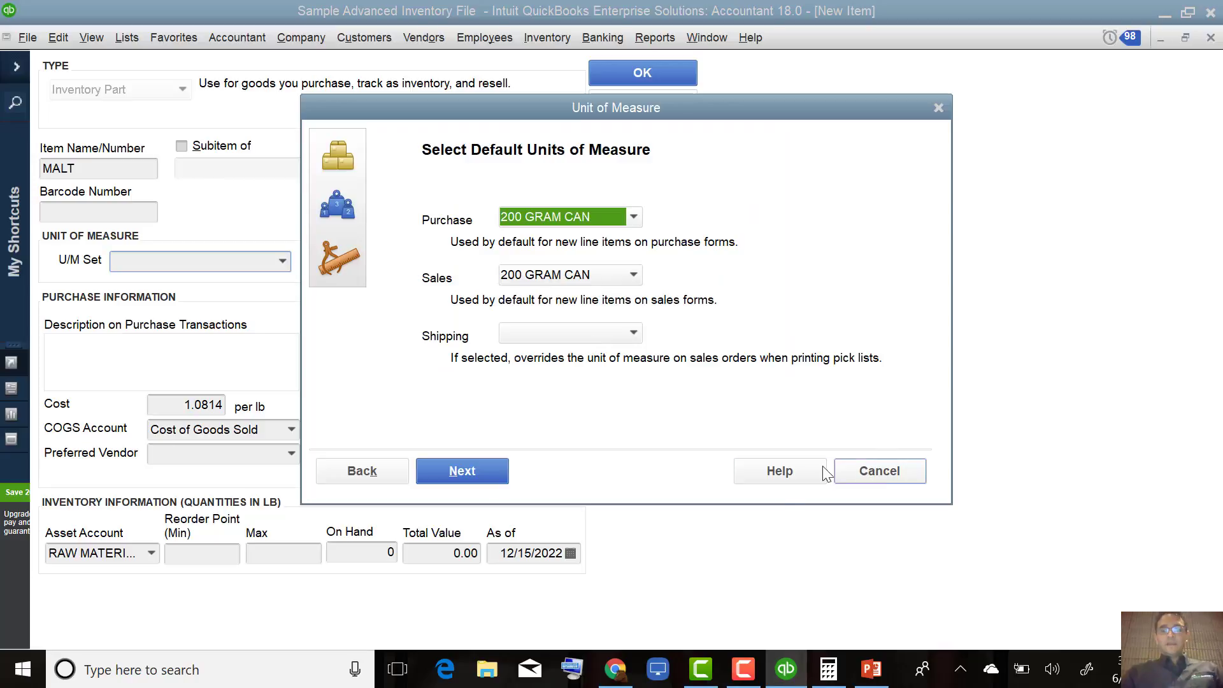
click(465, 476)
click(563, 471)
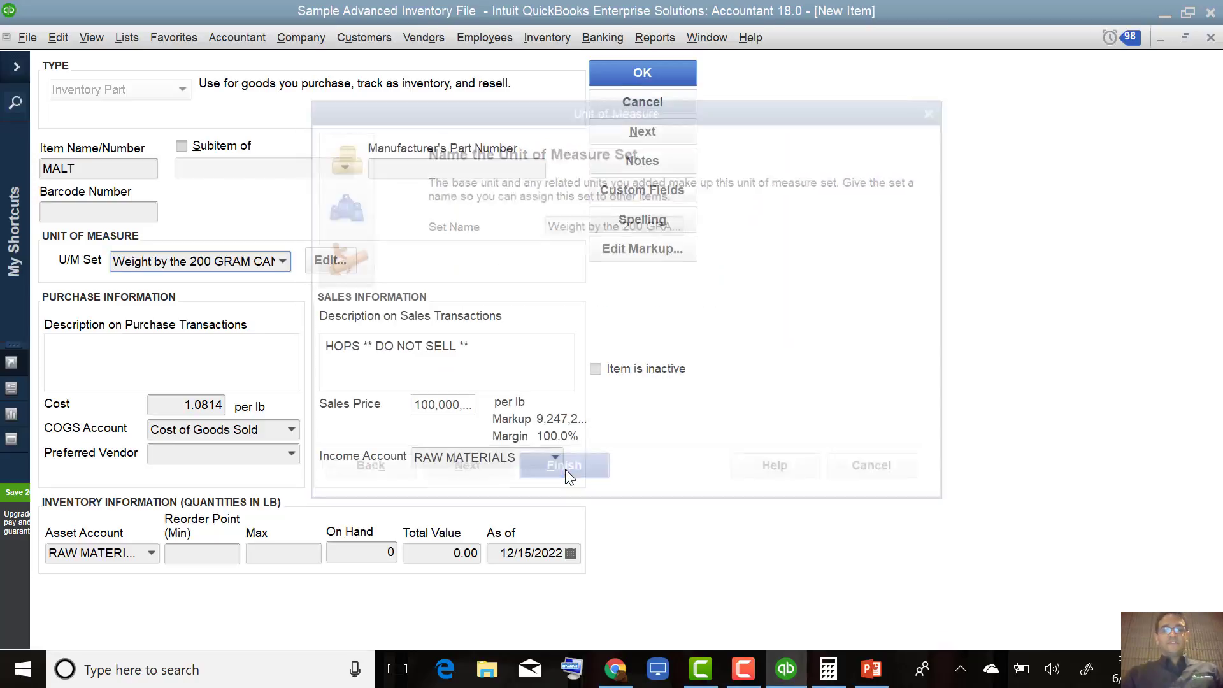
- Set MALT's cost to 30 per base unit and save the item
click(169, 405)
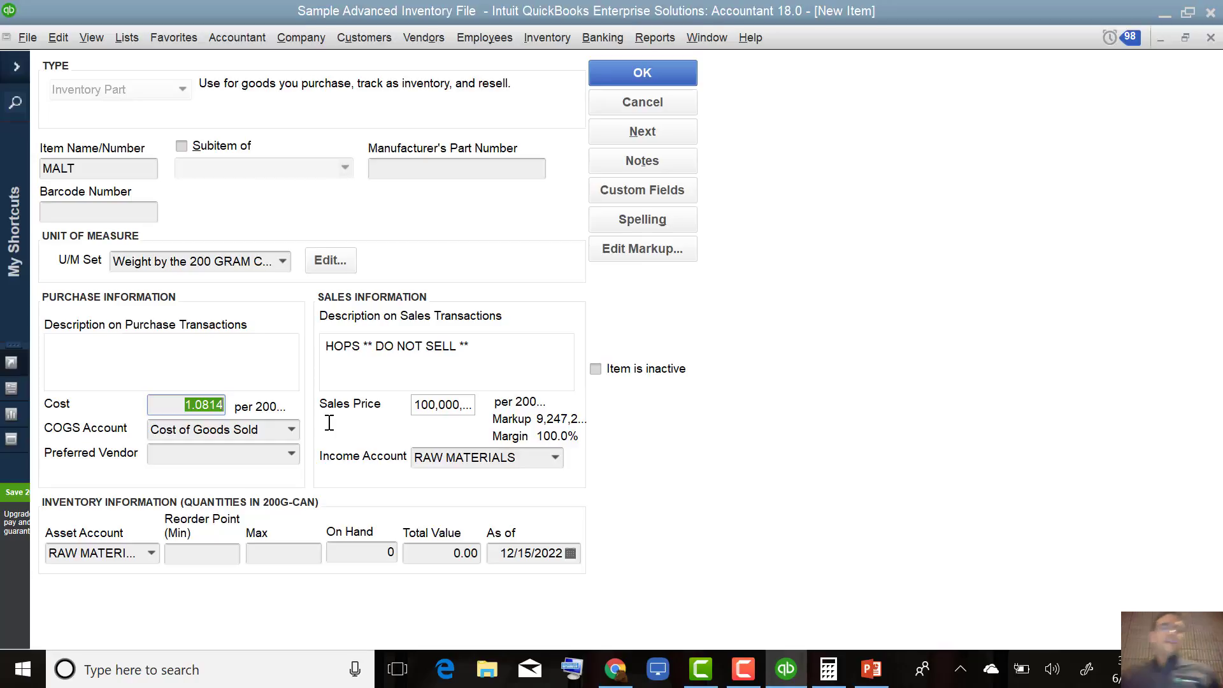
text(30)
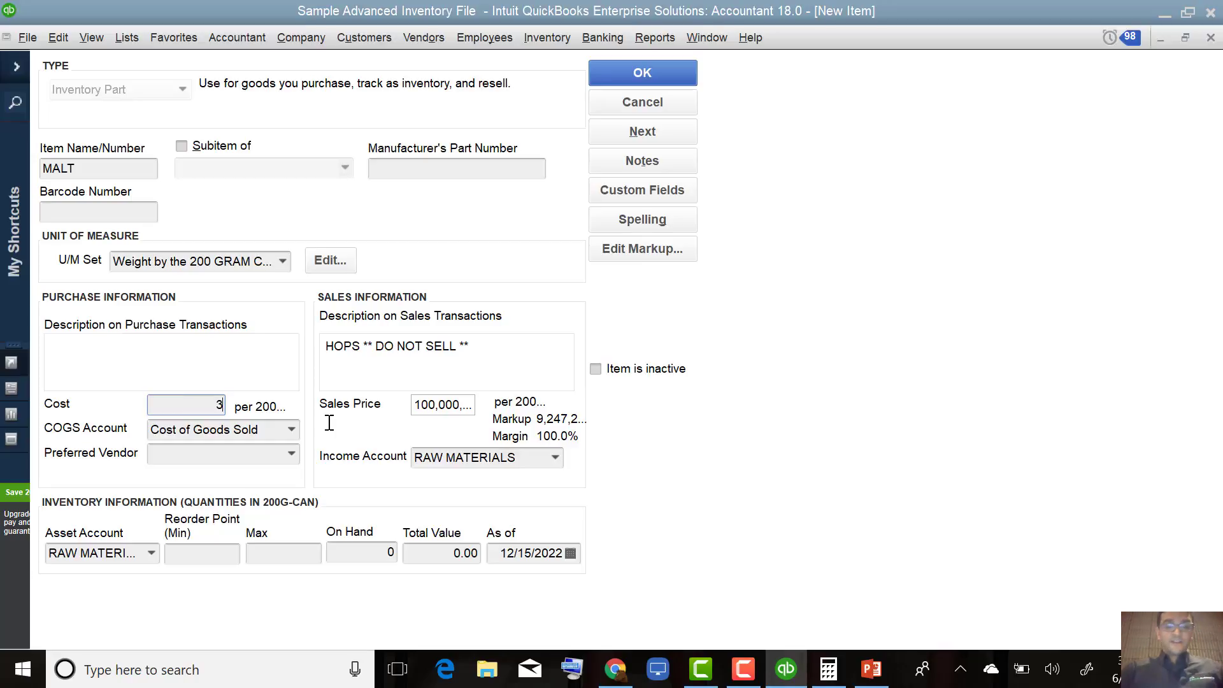
key(Tab)
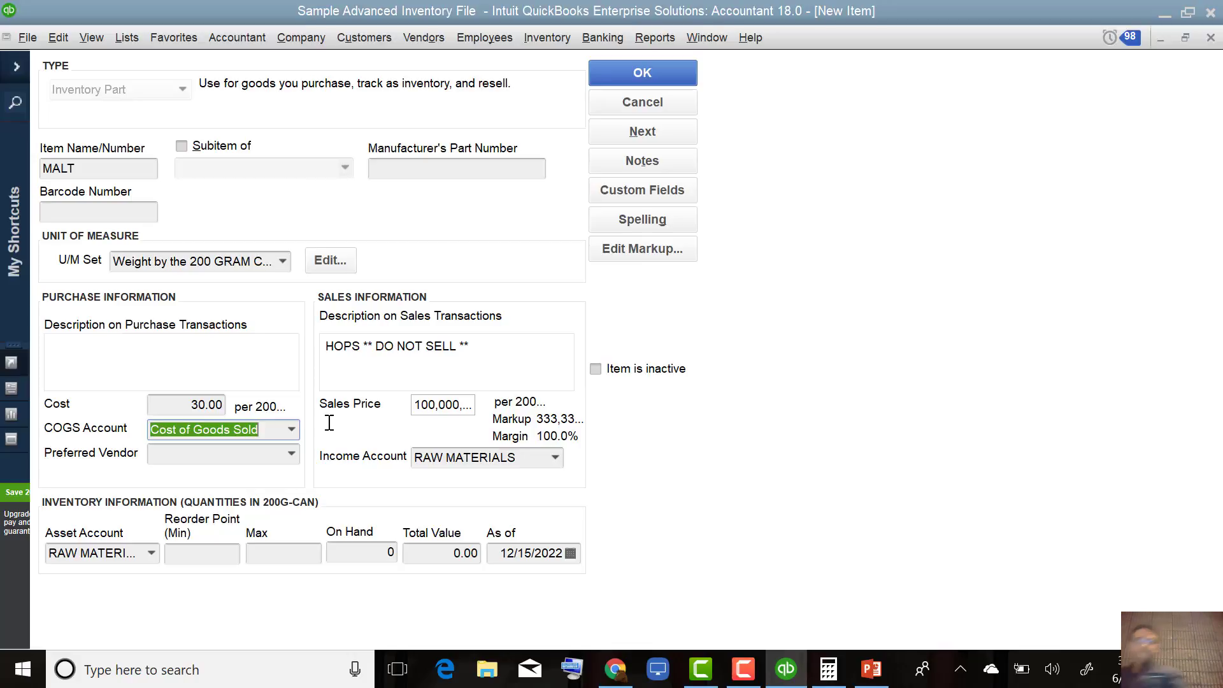
click(652, 69)
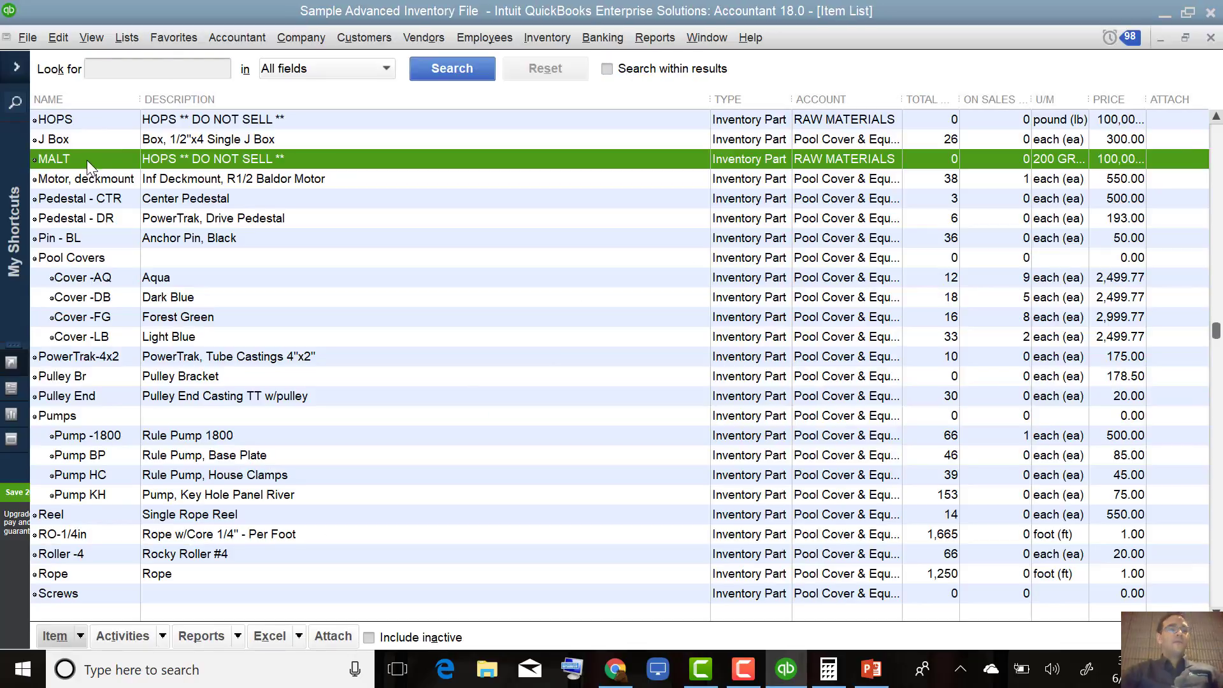
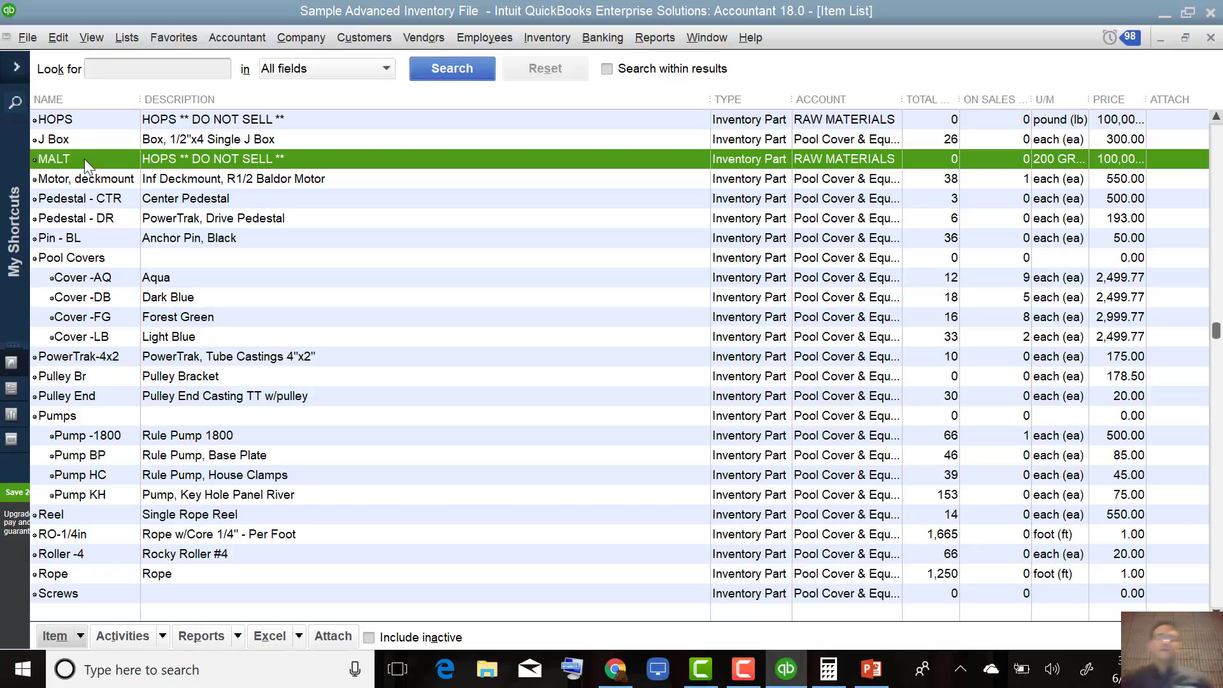
- Create a new Service item and name it WATER
click(81, 635)
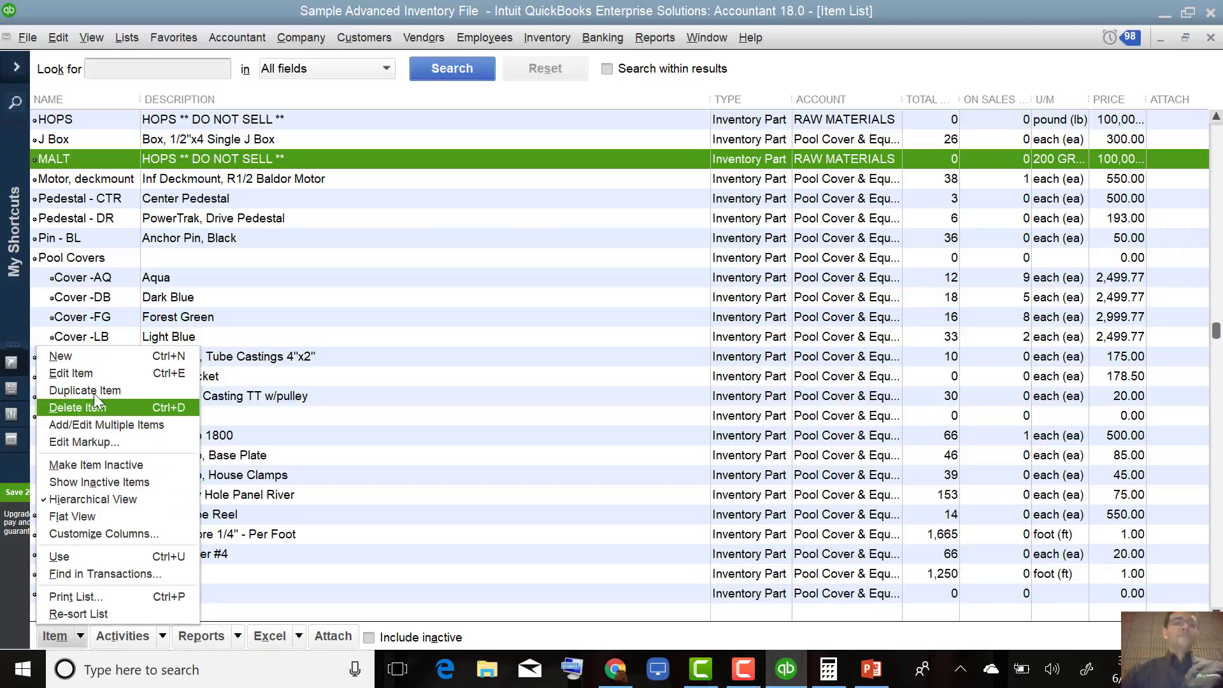
click(76, 354)
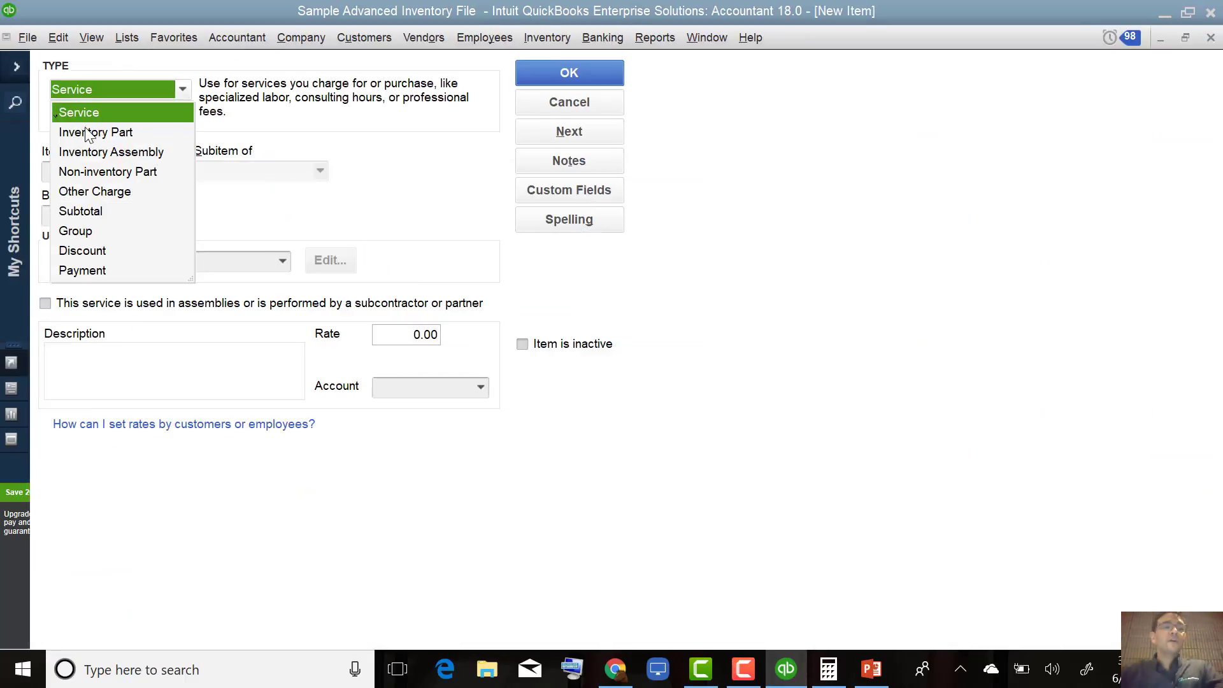
click(93, 113)
click(67, 172)
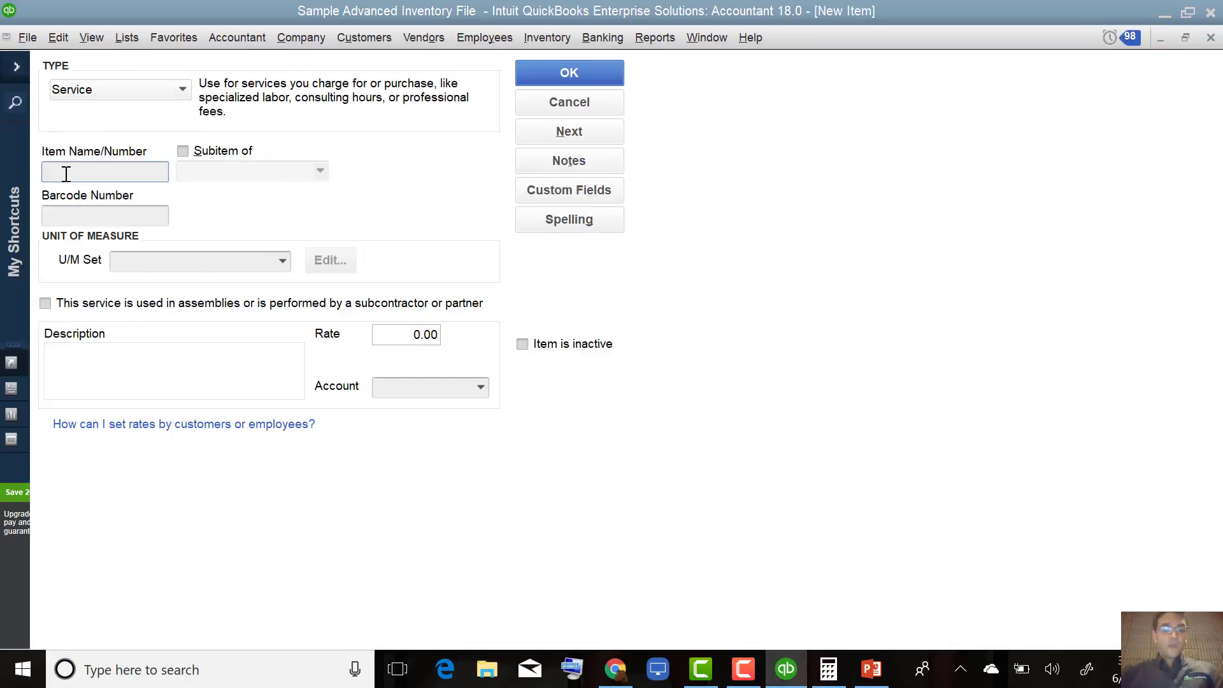
text(weldi)
key(BackSpace)
key(BackSpace)
key(BackSpace)
key(BackSpace)
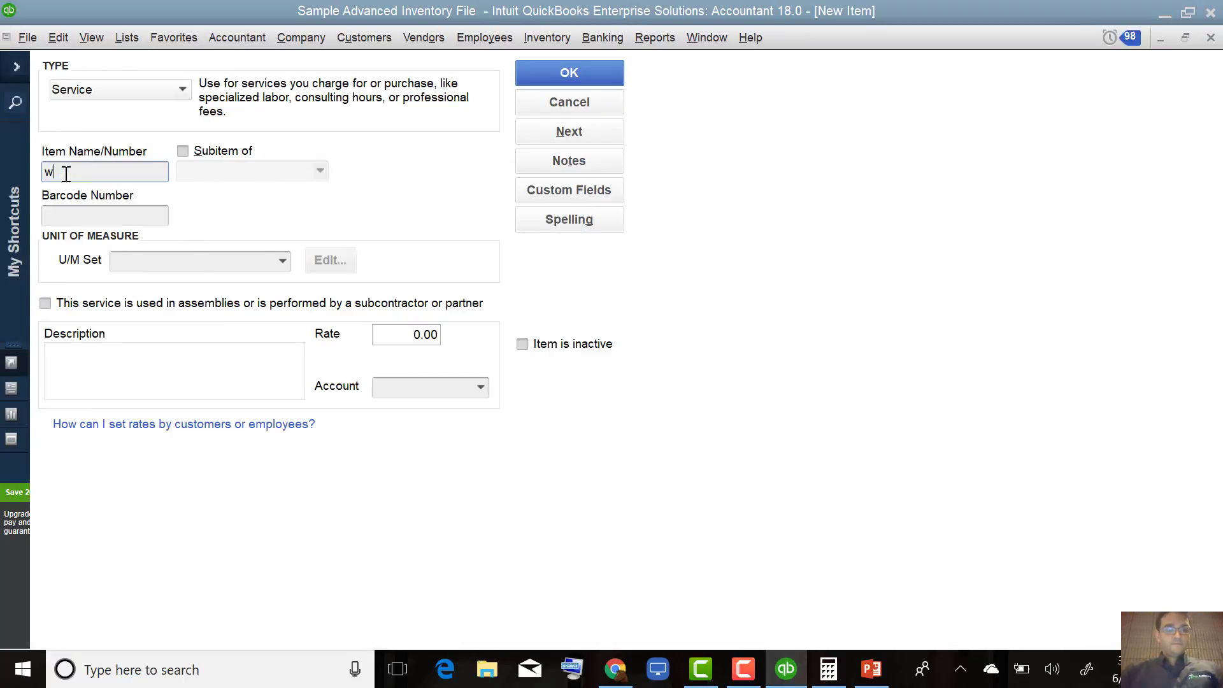
key(BackSpace)
text(WATER)
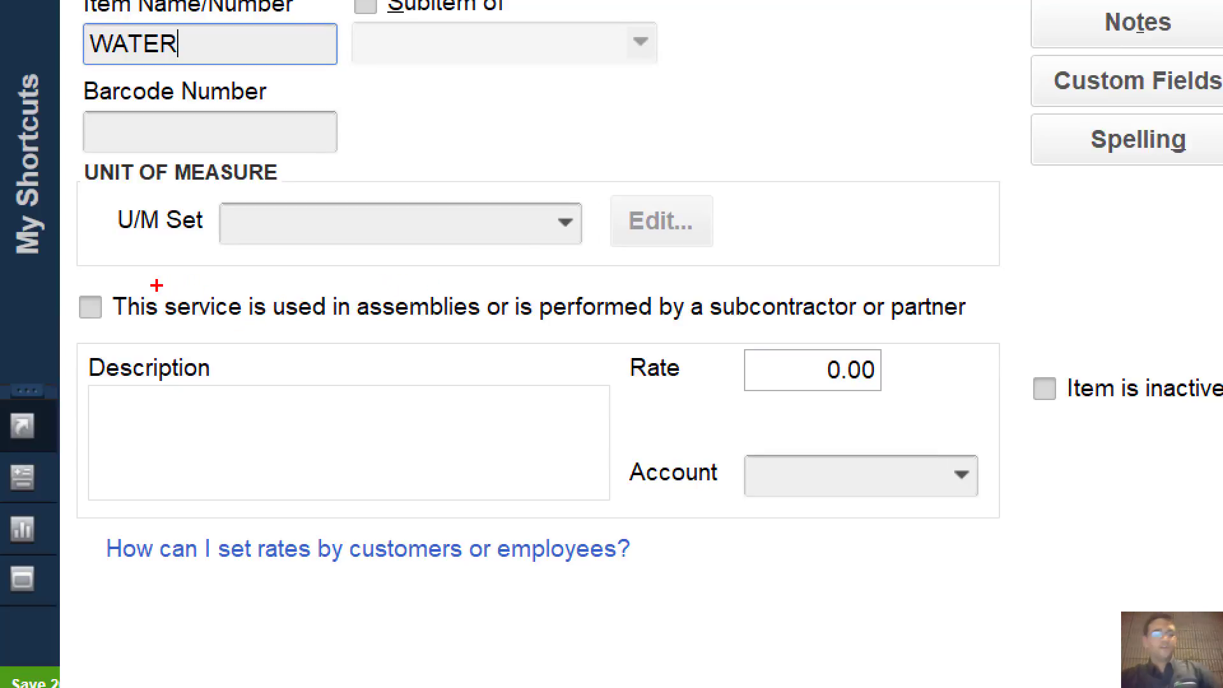
- Mark the WATER service as used in assemblies or performed by a subcontractor or partner
key(super)
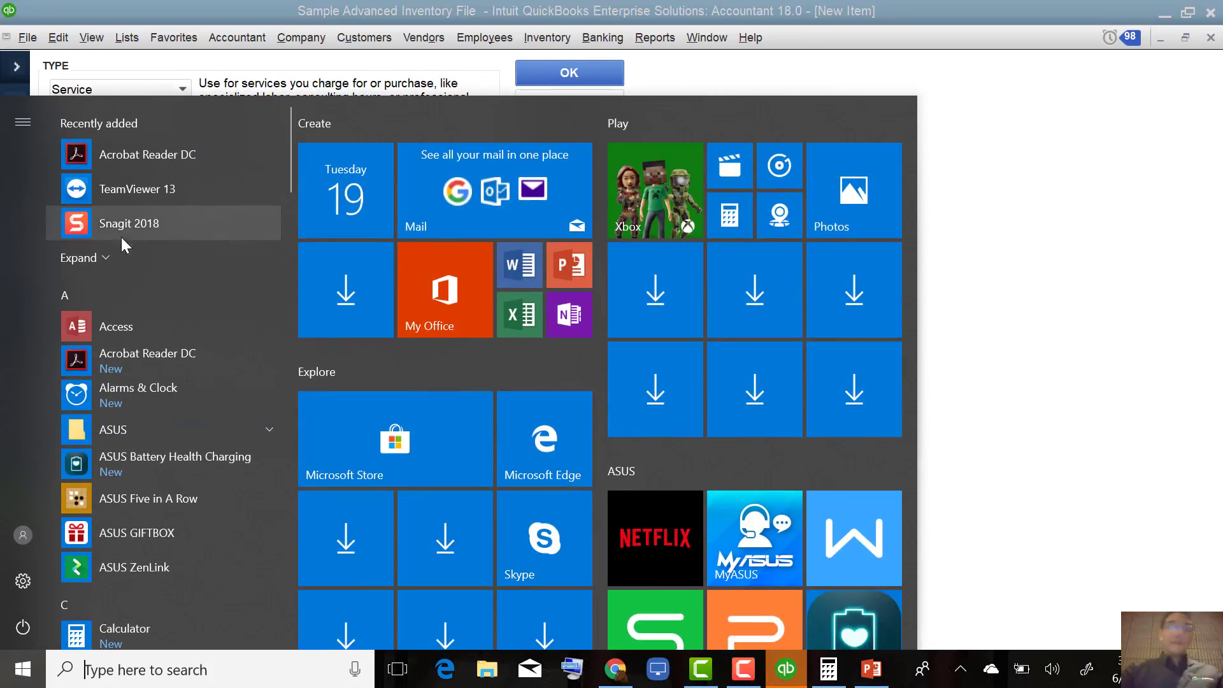
click(1068, 131)
click(45, 303)
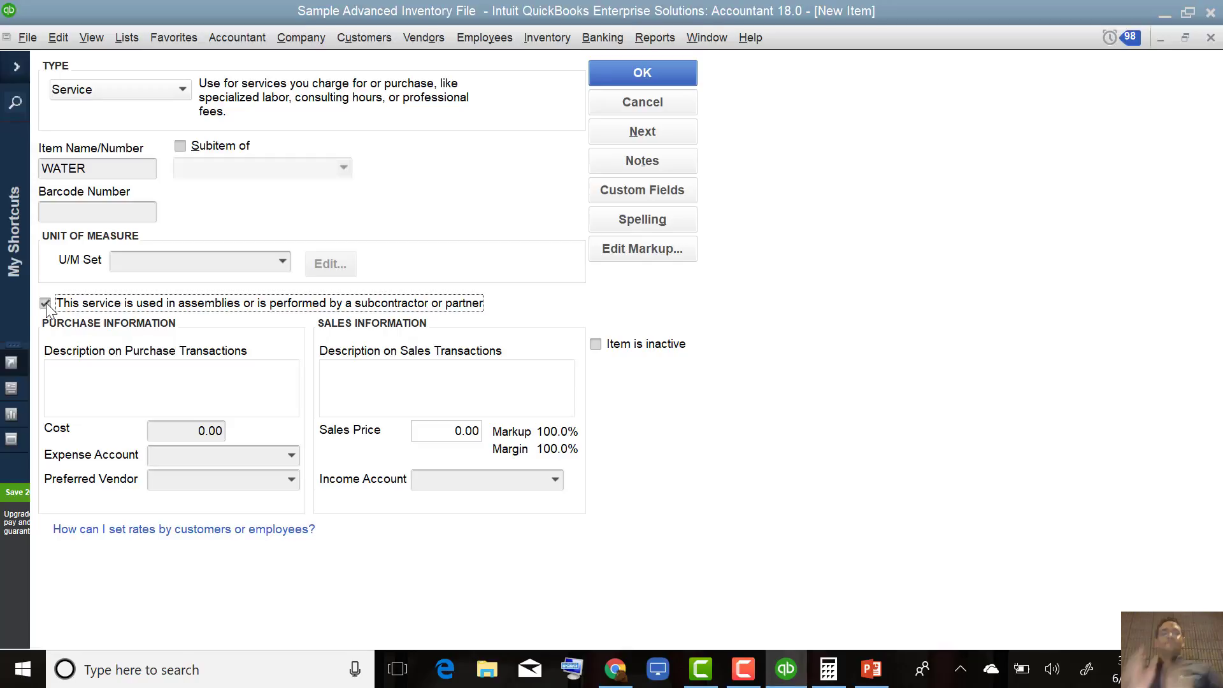
click(205, 431)
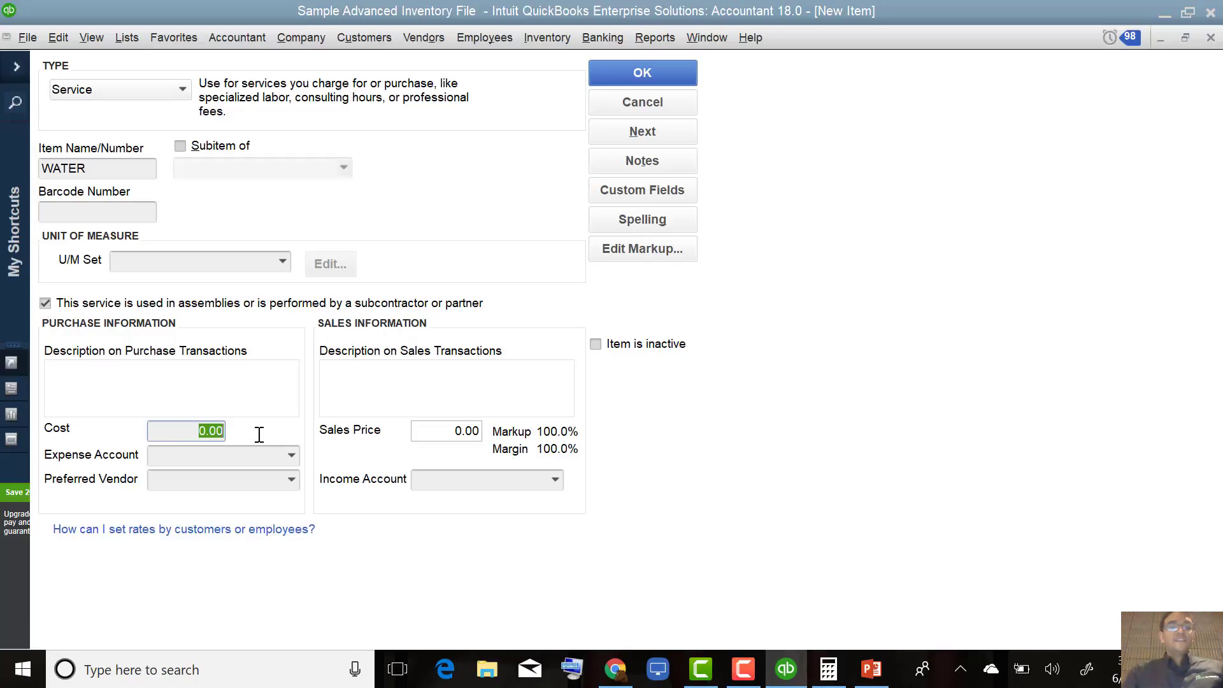
- Begin a new unit of measure set for WATER with the Volume type and Gallon as the base unit
click(283, 261)
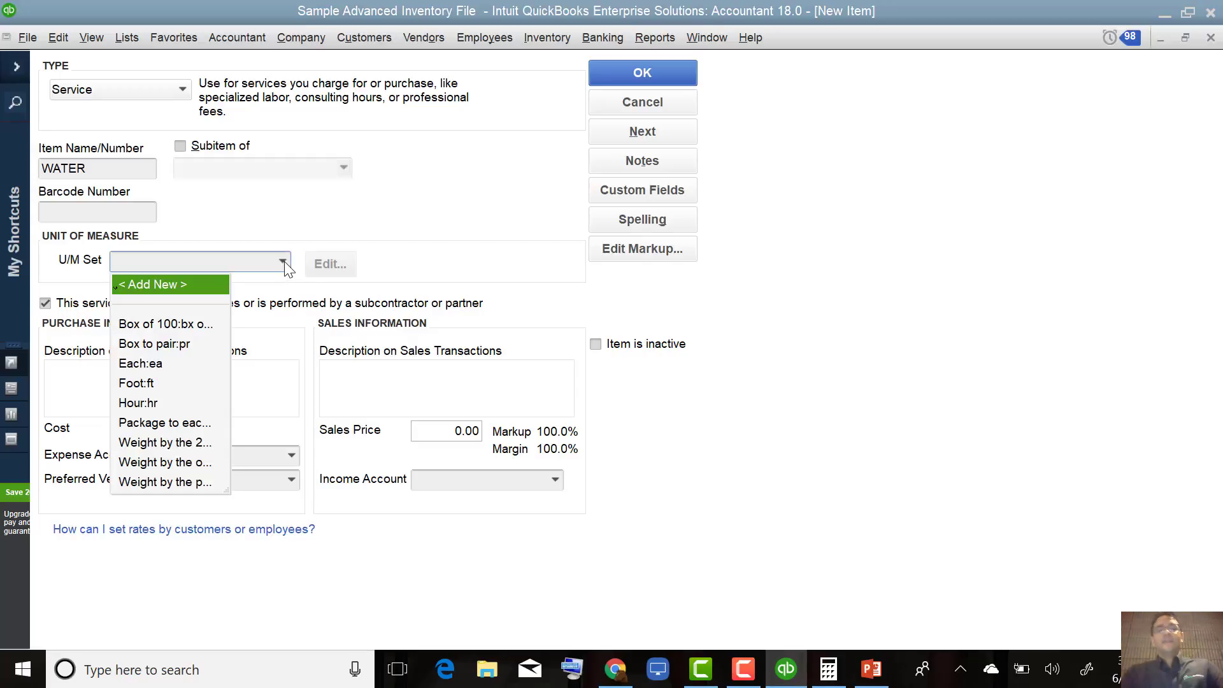
click(150, 285)
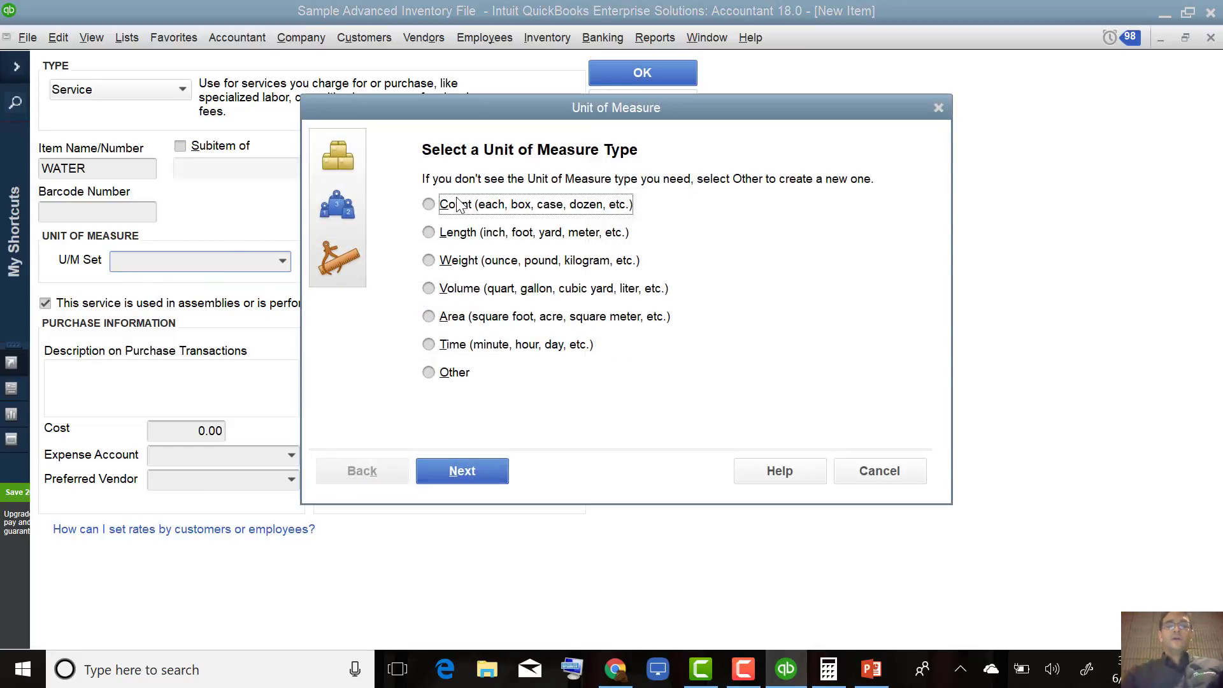
click(469, 288)
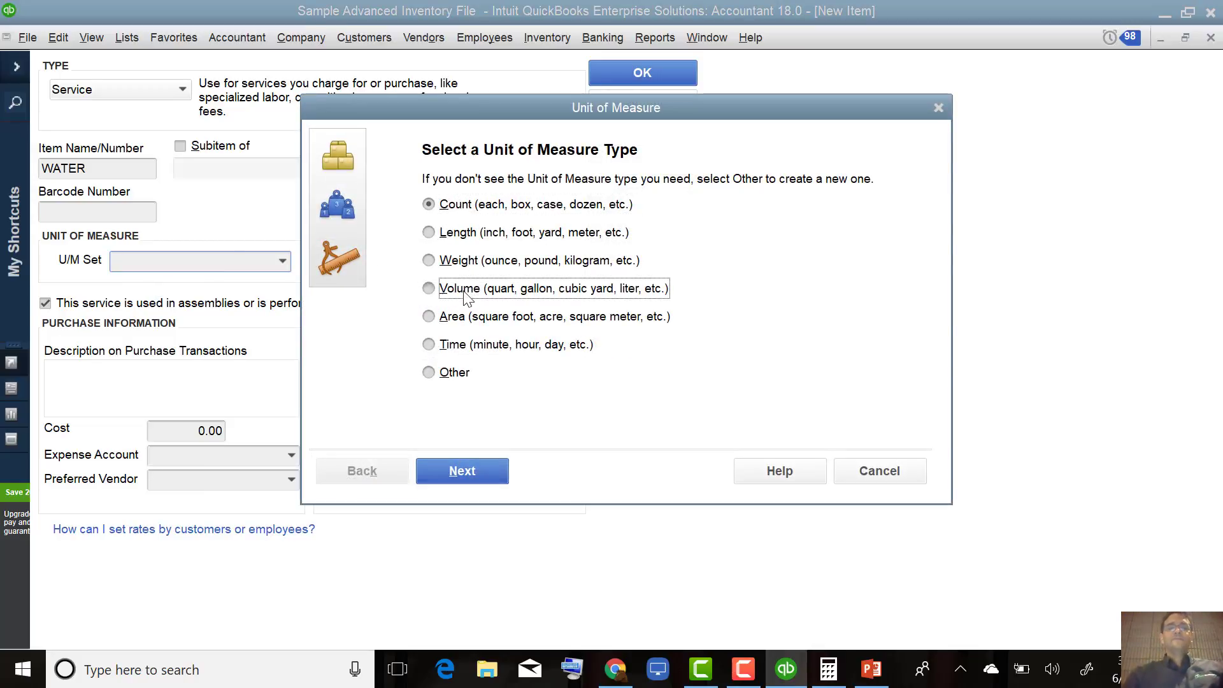
click(473, 475)
click(460, 196)
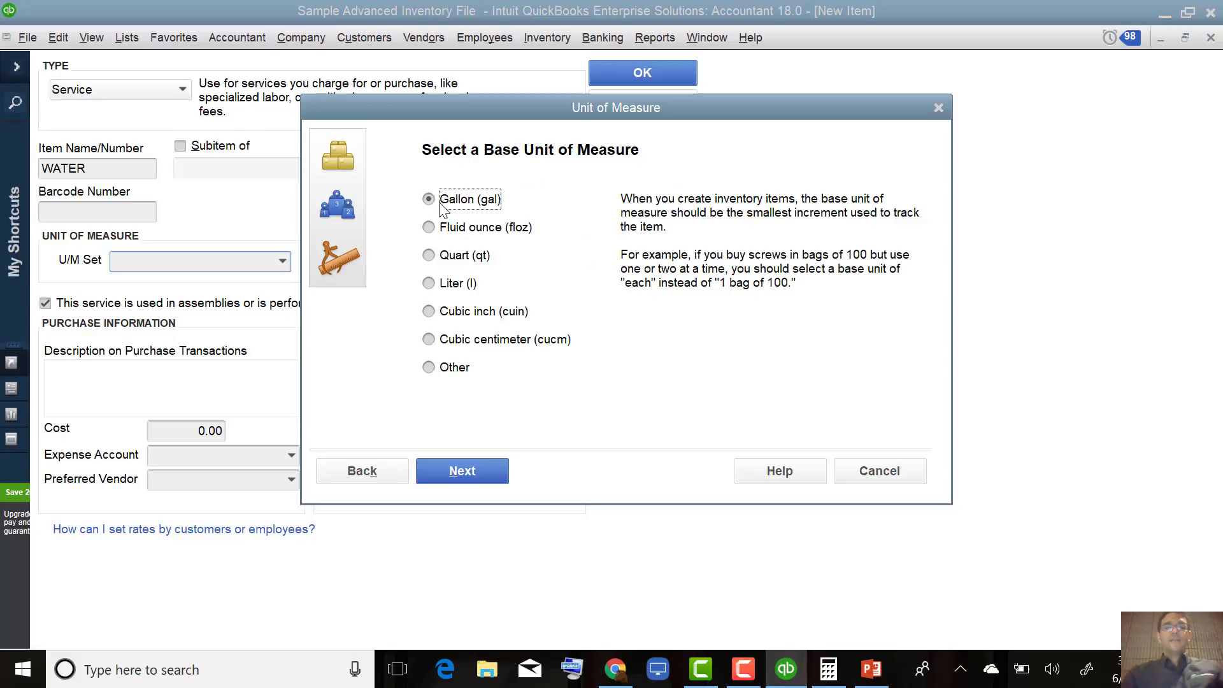
click(460, 469)
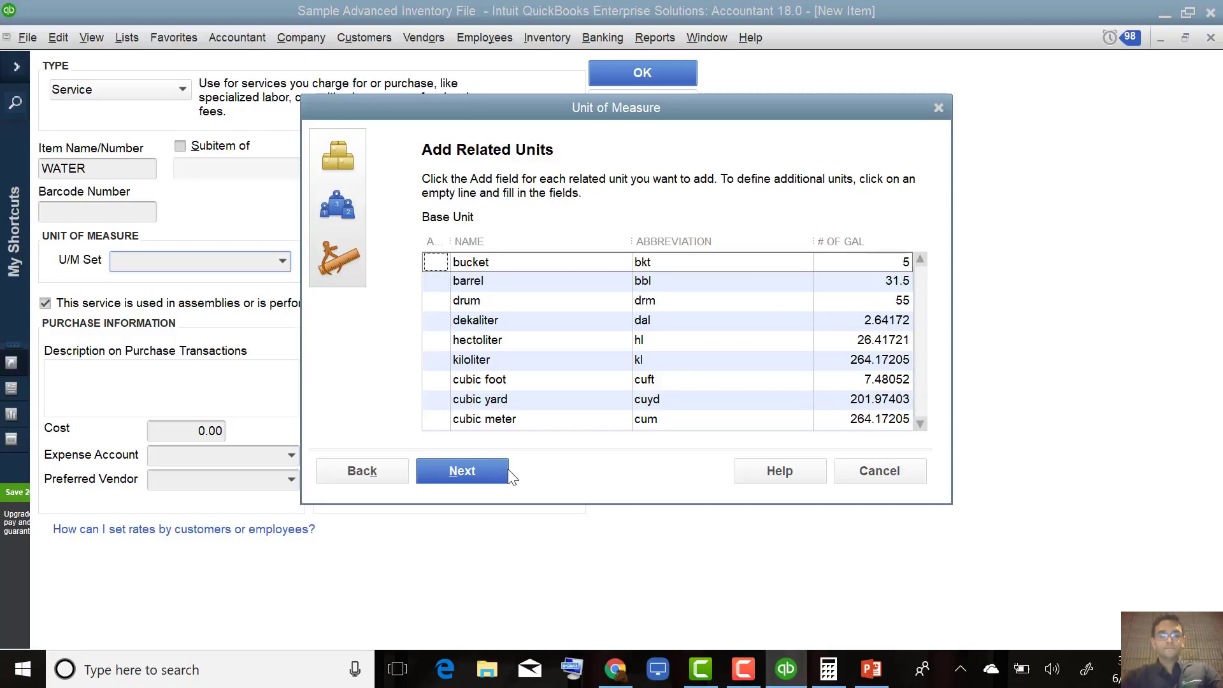
- Redefine the bucket related unit as OZ with the abbreviation OZ and 128 as its number of gallons
click(499, 260)
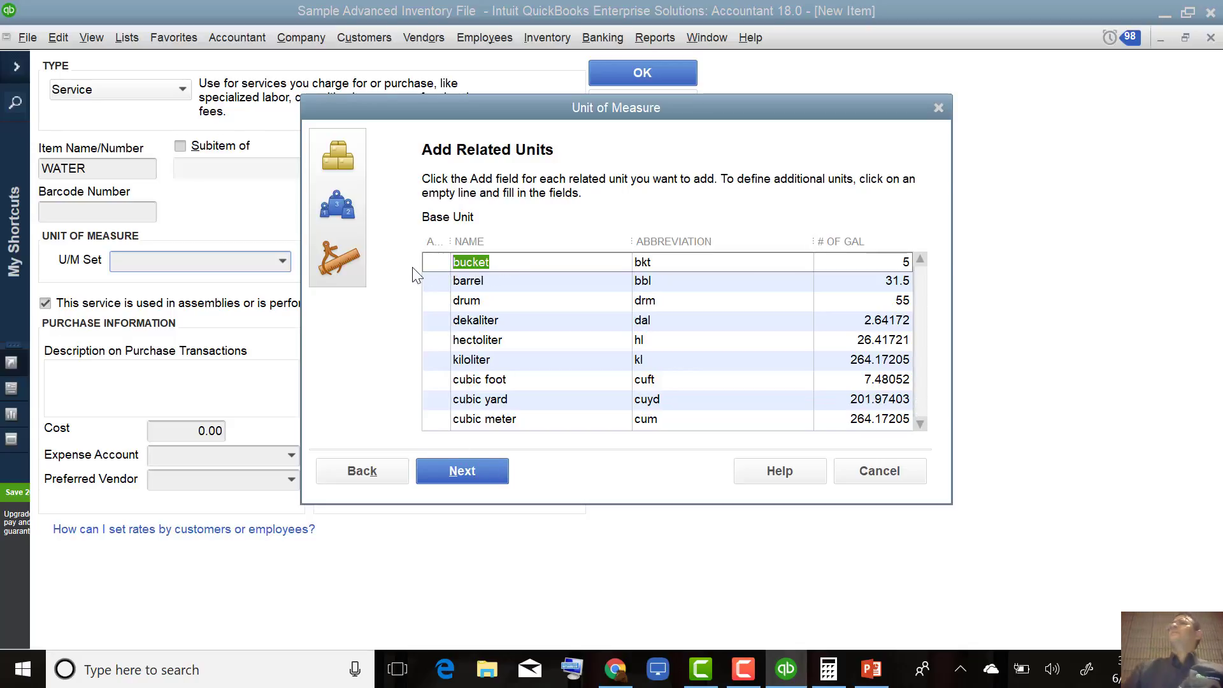
text(OZ)
key(Tab)
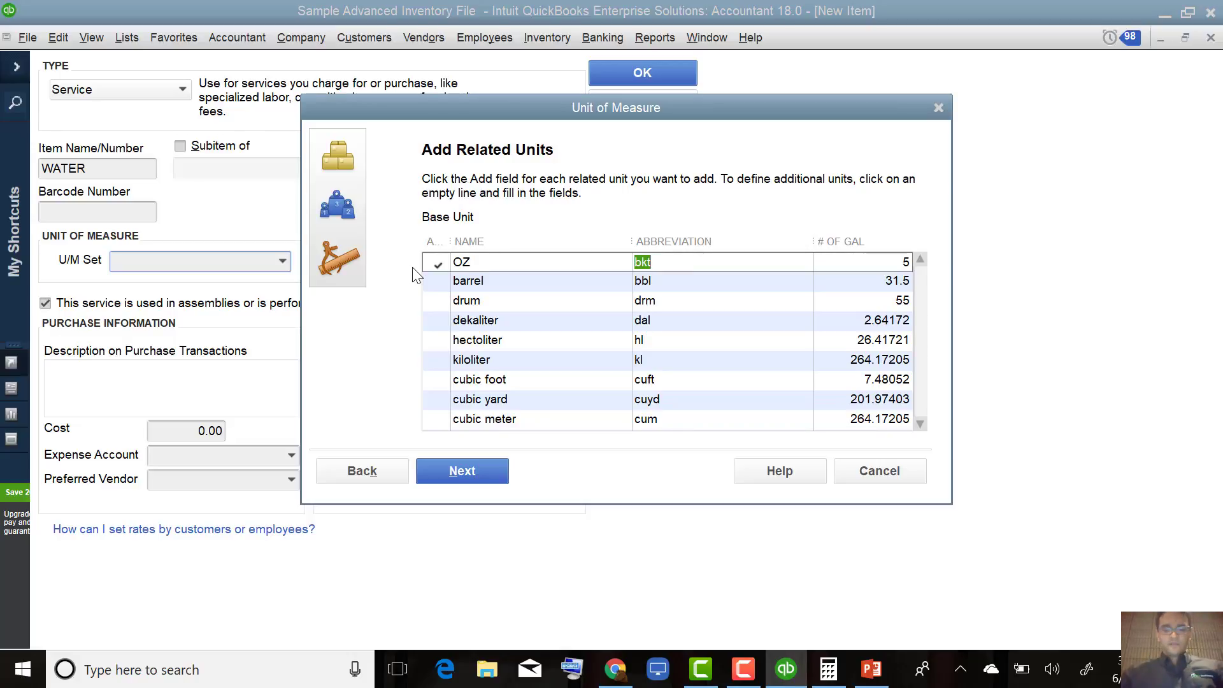
text(OZ)
key(Tab)
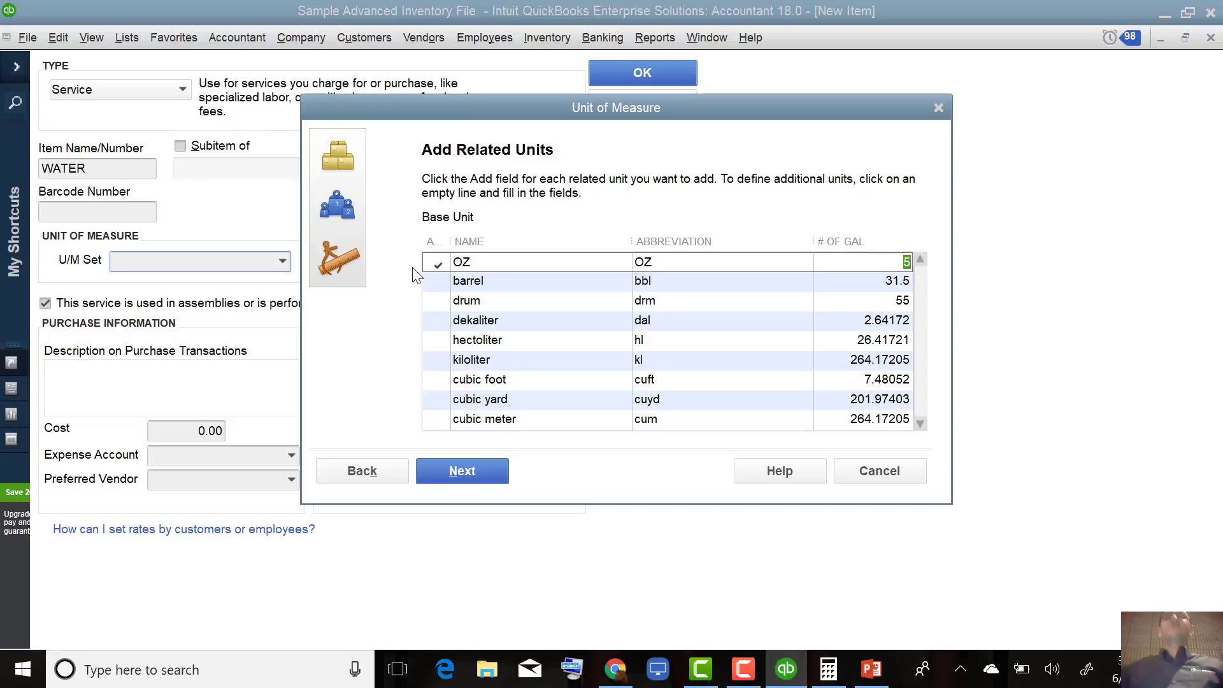
text(128)
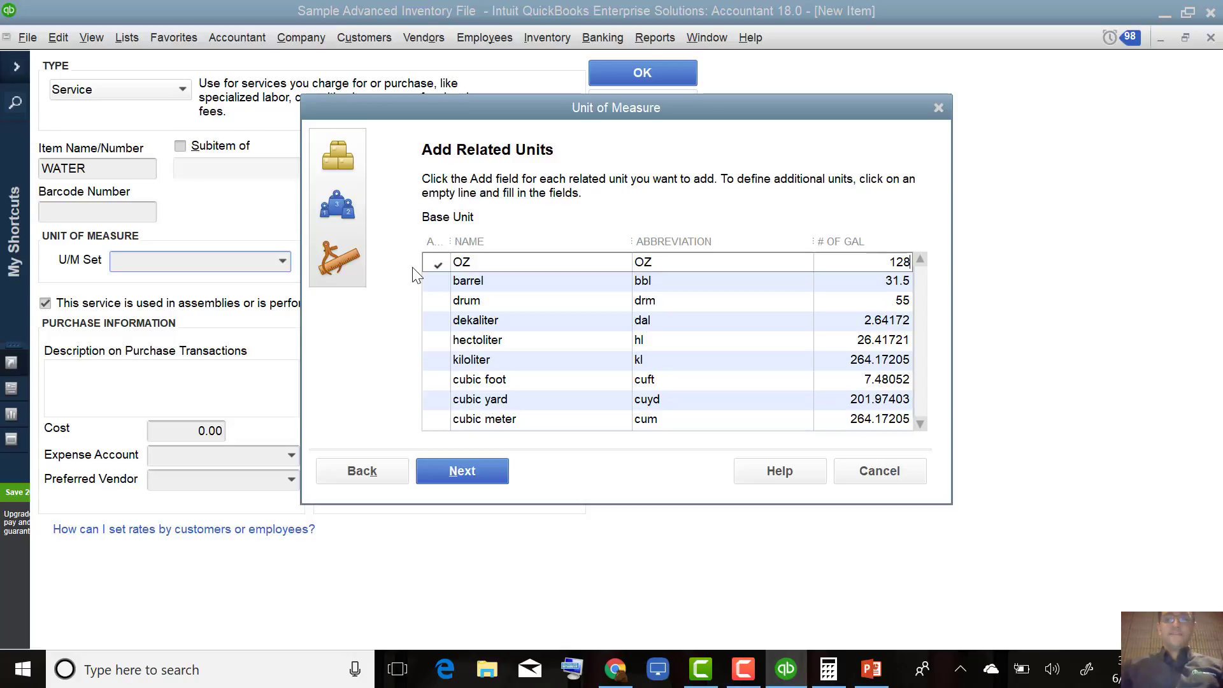
key(Tab)
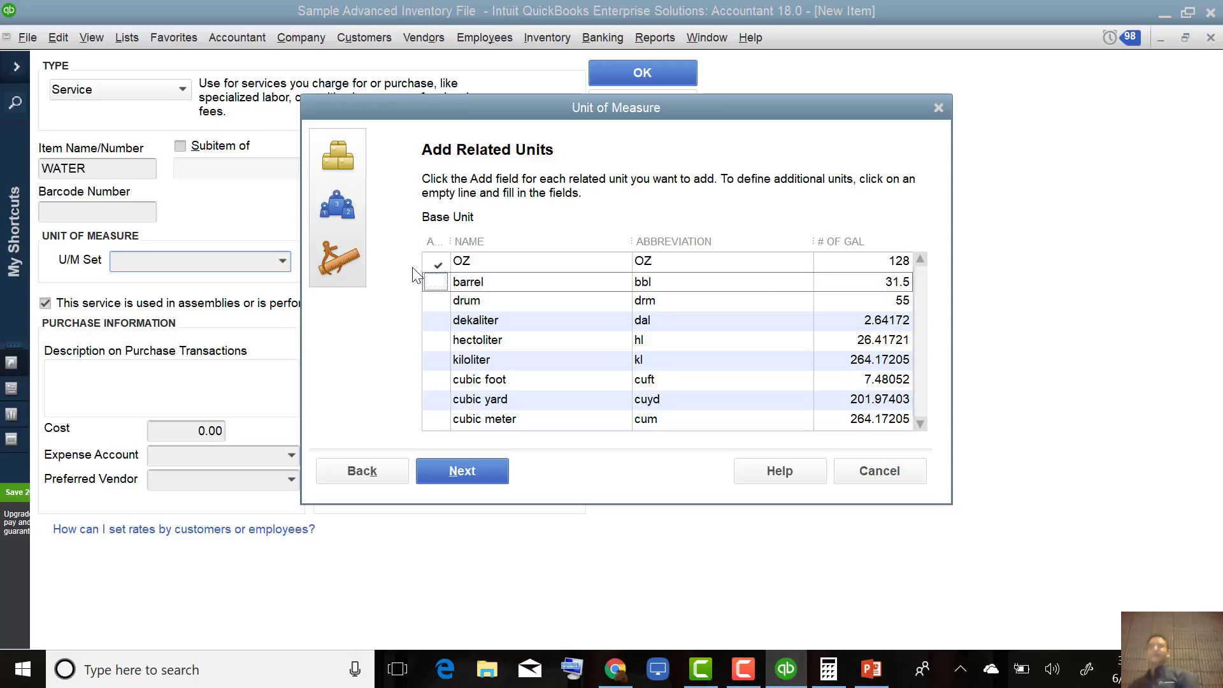
- Finish the Volume by the gallon set with gallon as the default purchase and sales unit, and open WATER's cost for editing
click(499, 473)
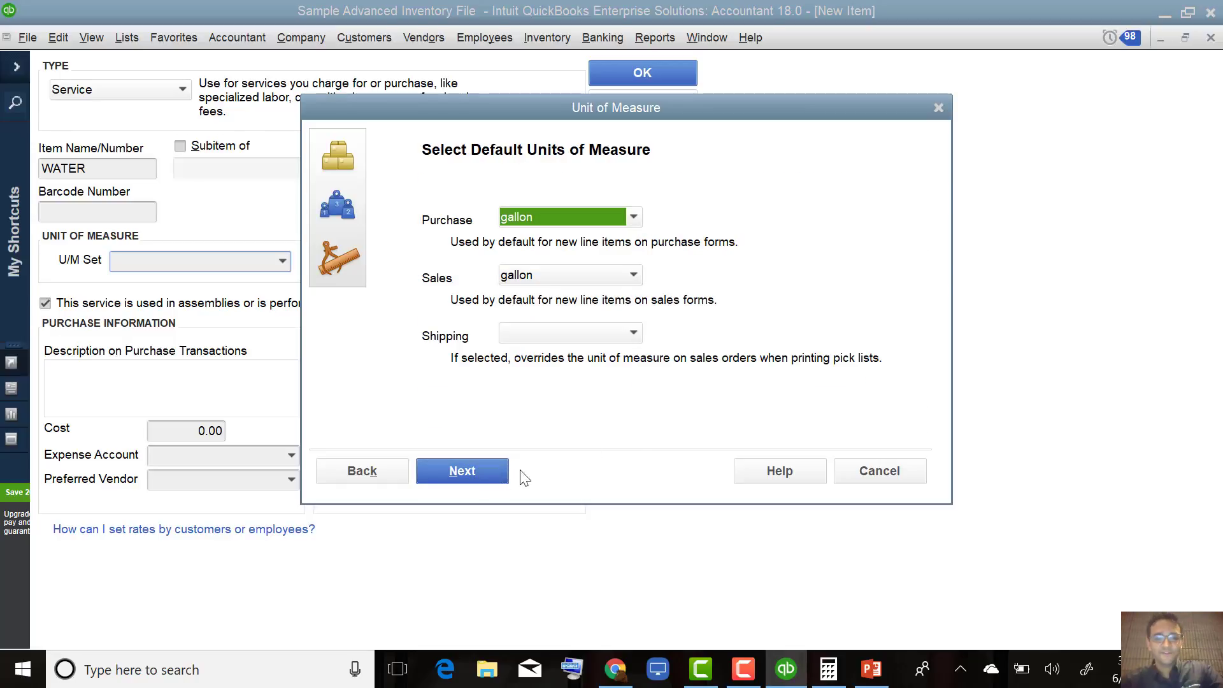
click(464, 472)
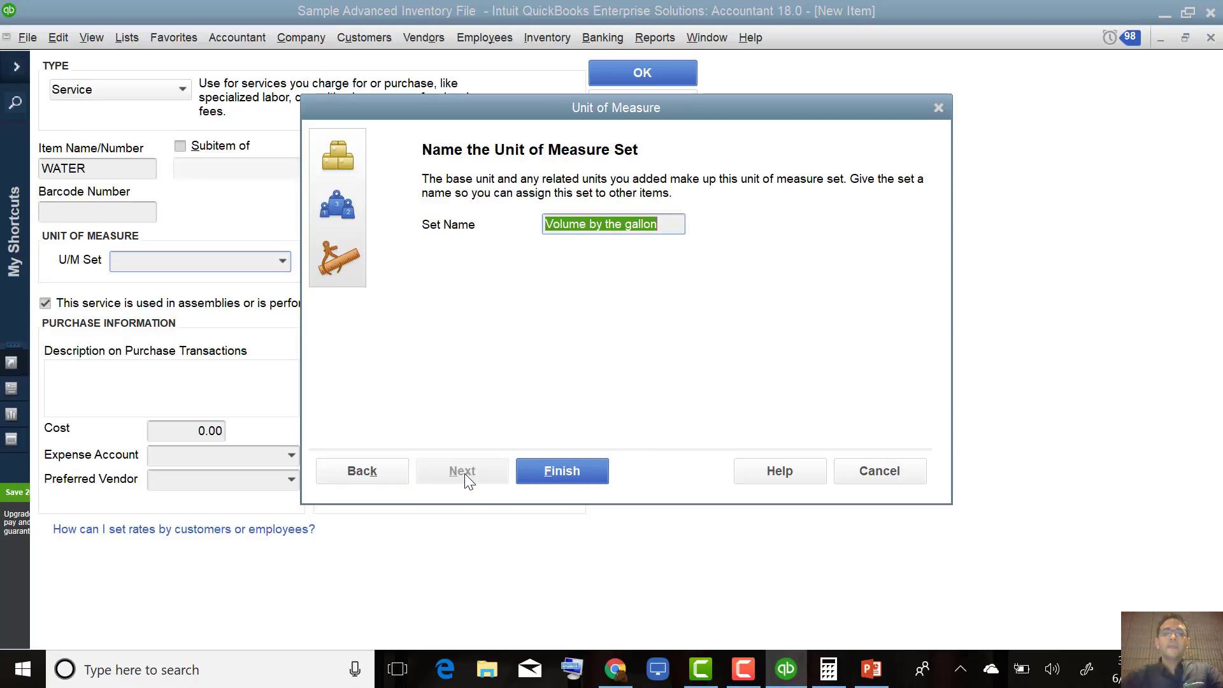
click(548, 473)
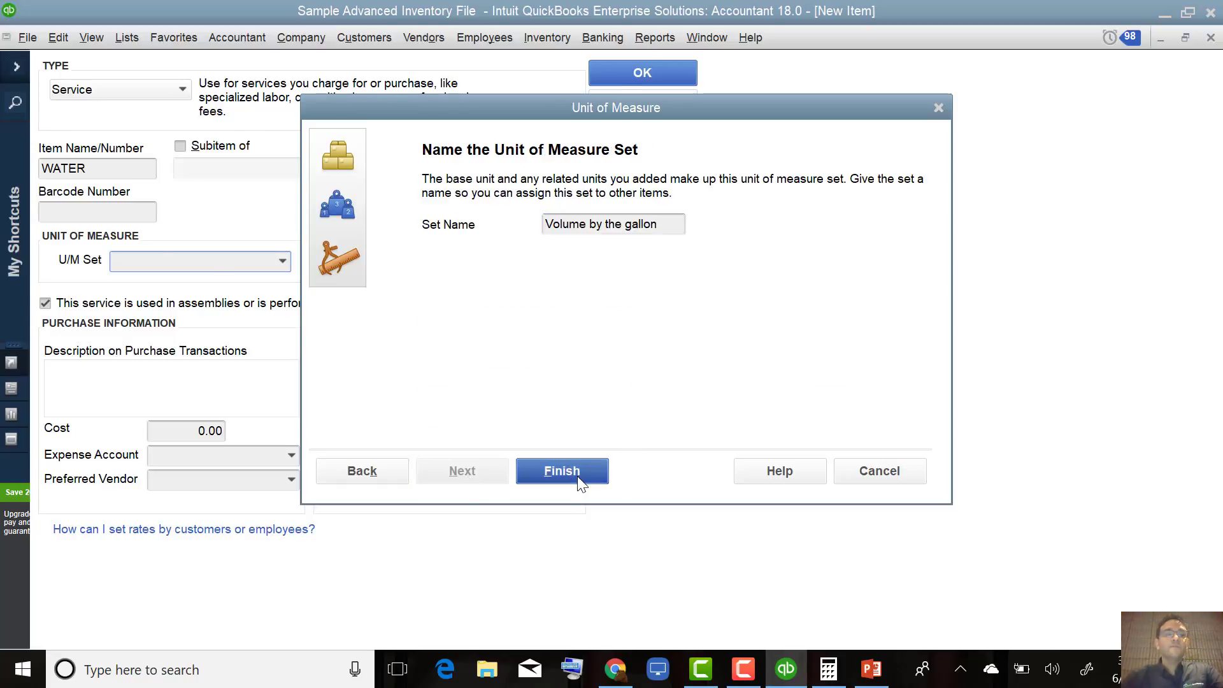
click(184, 431)
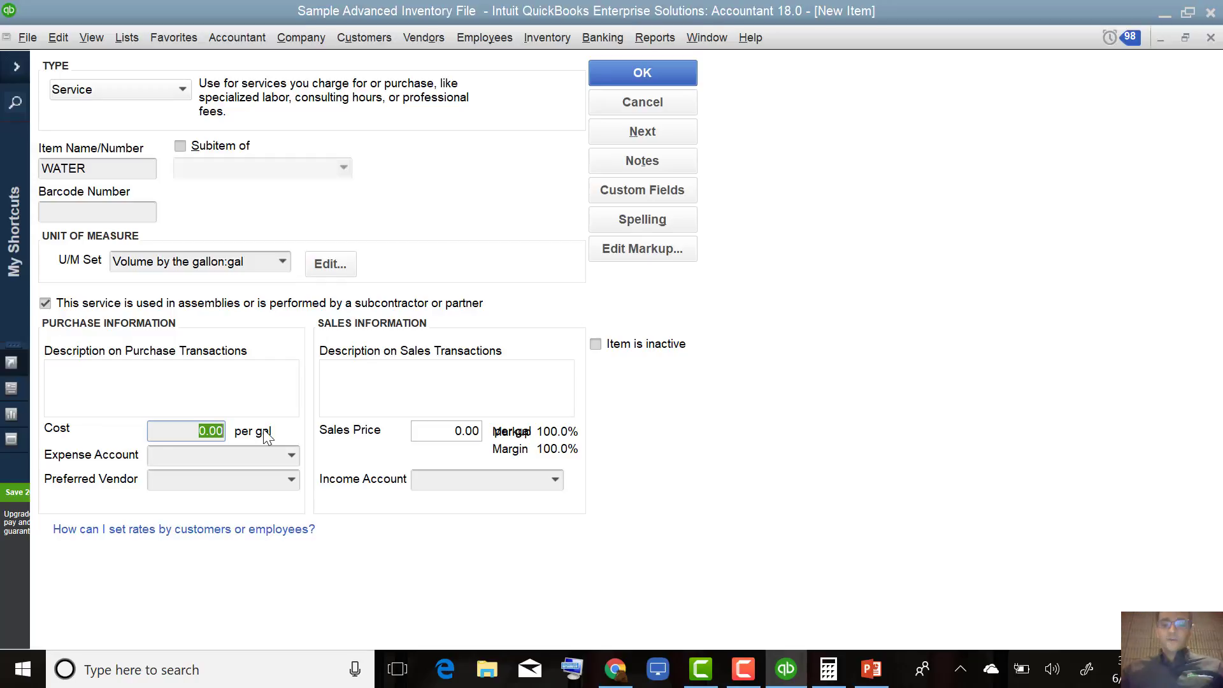
- Set the WATER service's purchase cost to 0.58 per gallon
key(BackSpace)
text(.58)
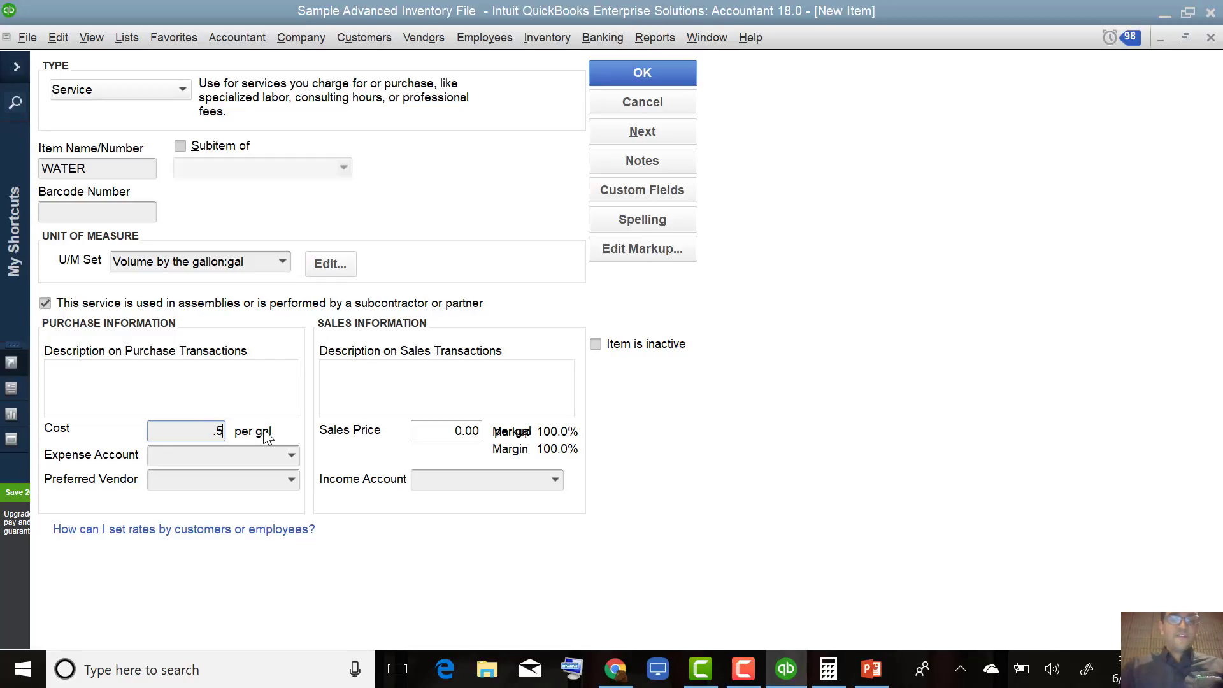
key(Tab)
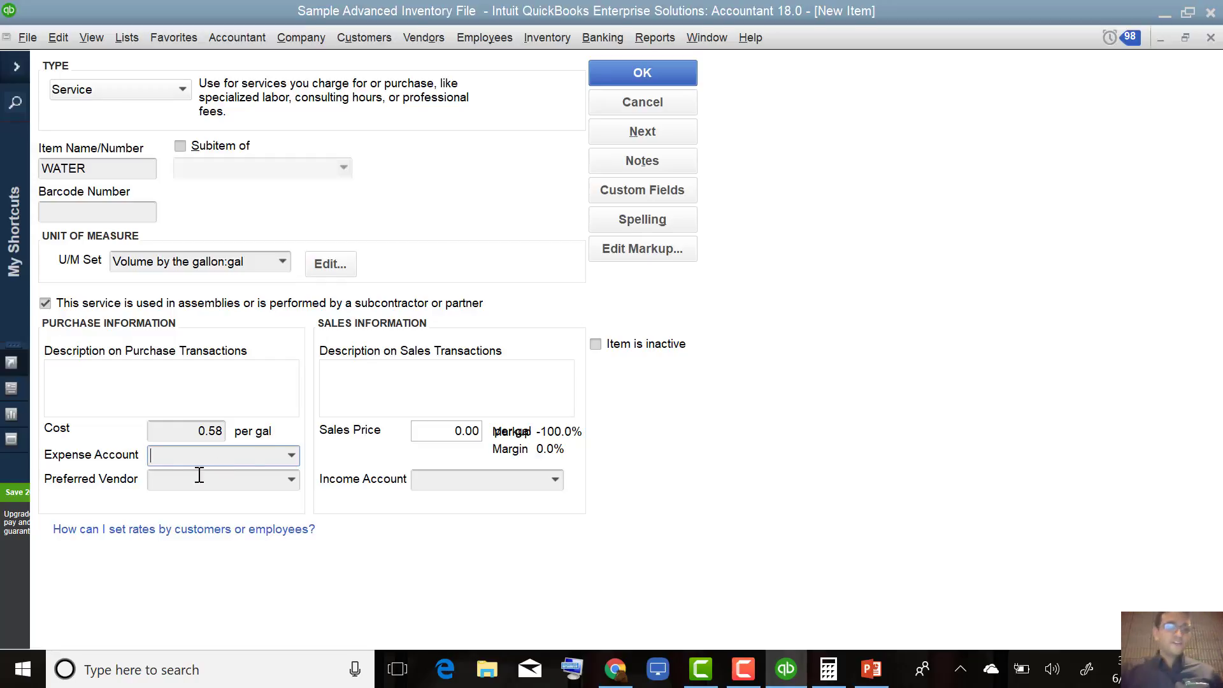
- Create a new expense account named UTILITIES and assign it as WATER's expense account
text(UT)
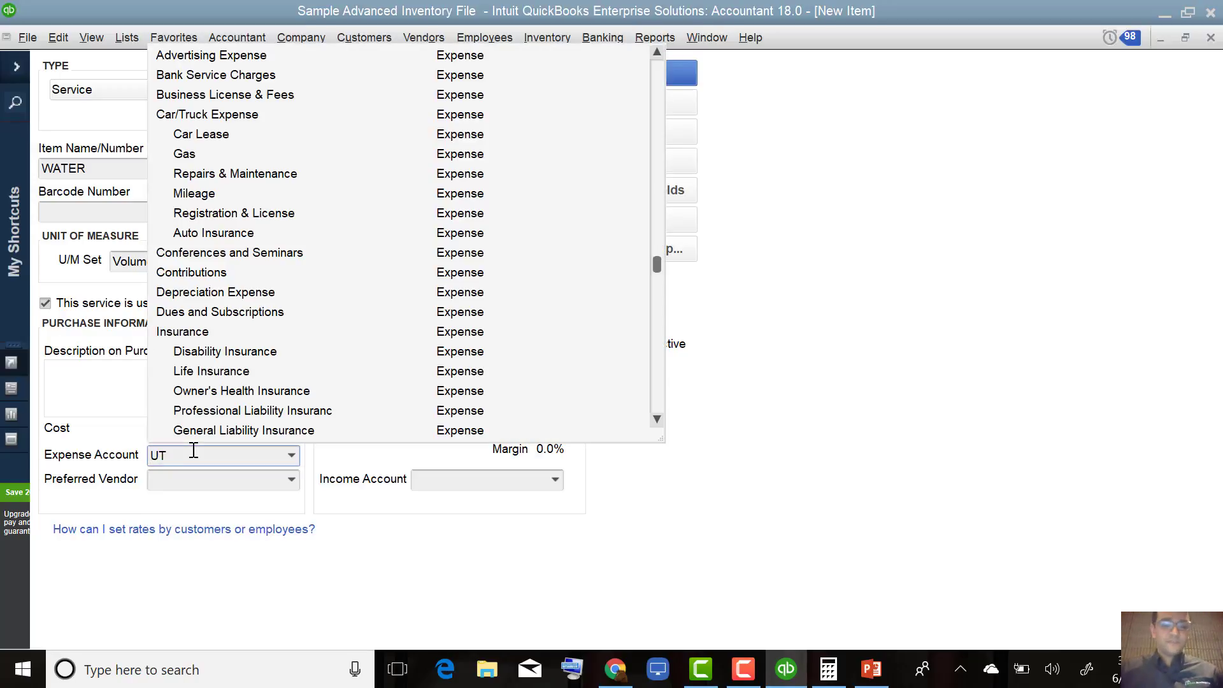
text(ILITIES)
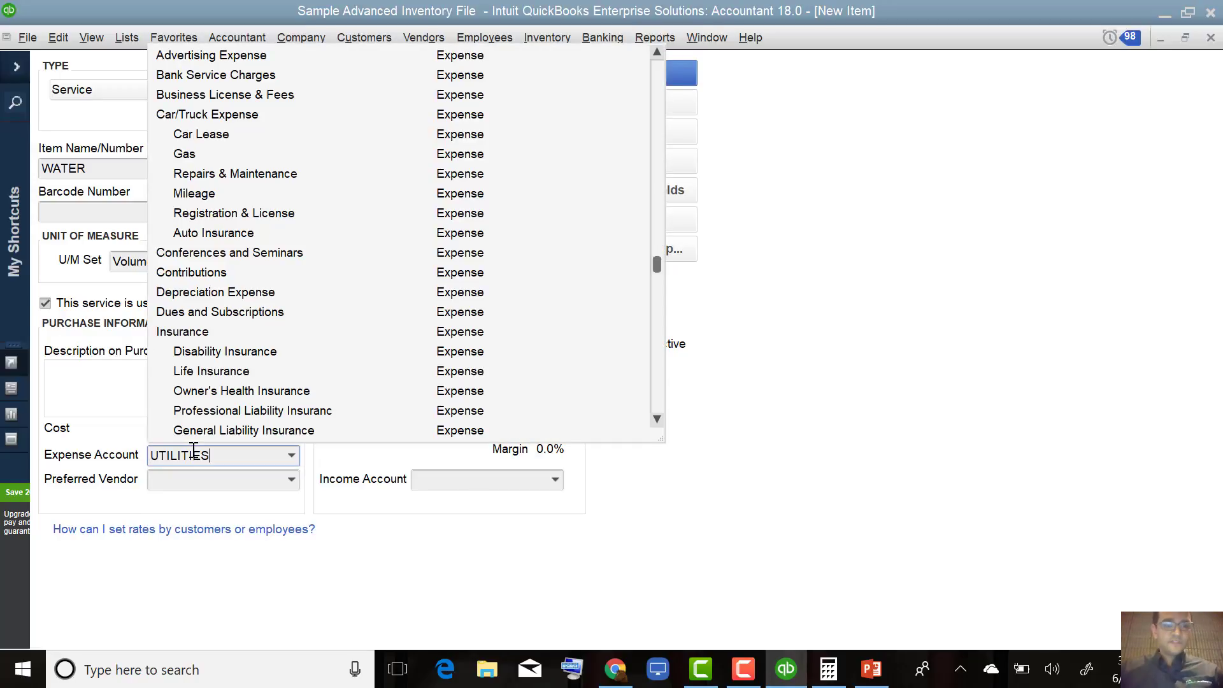
key(Tab)
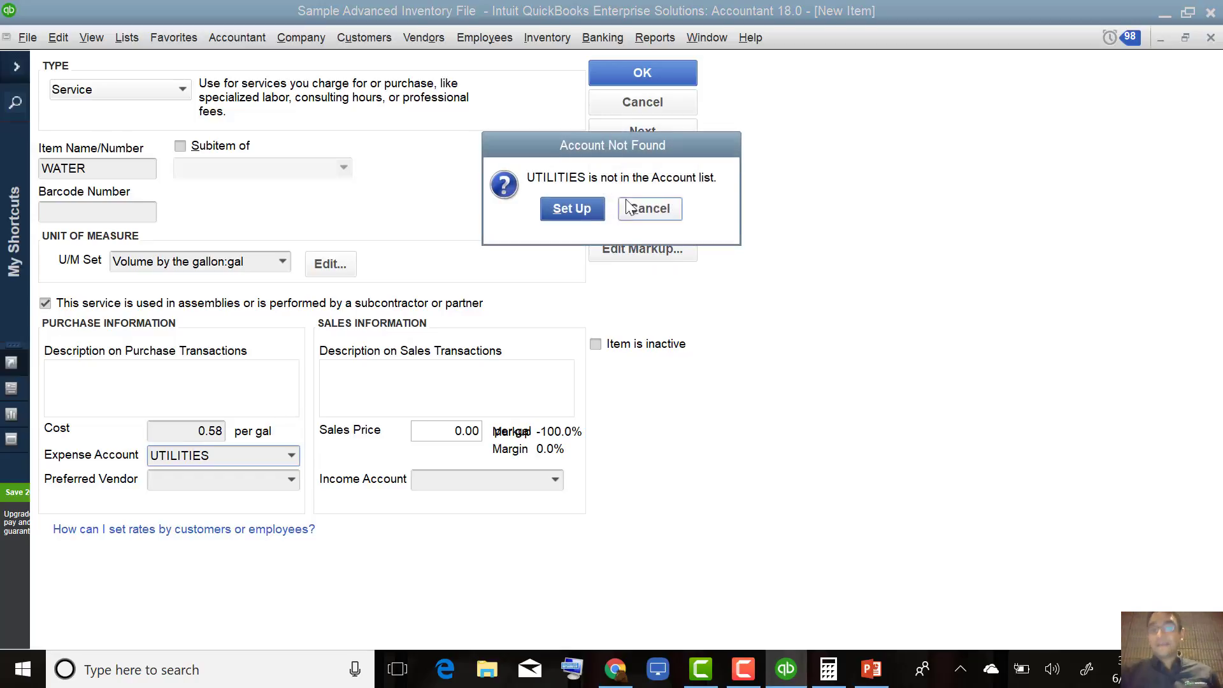
click(583, 208)
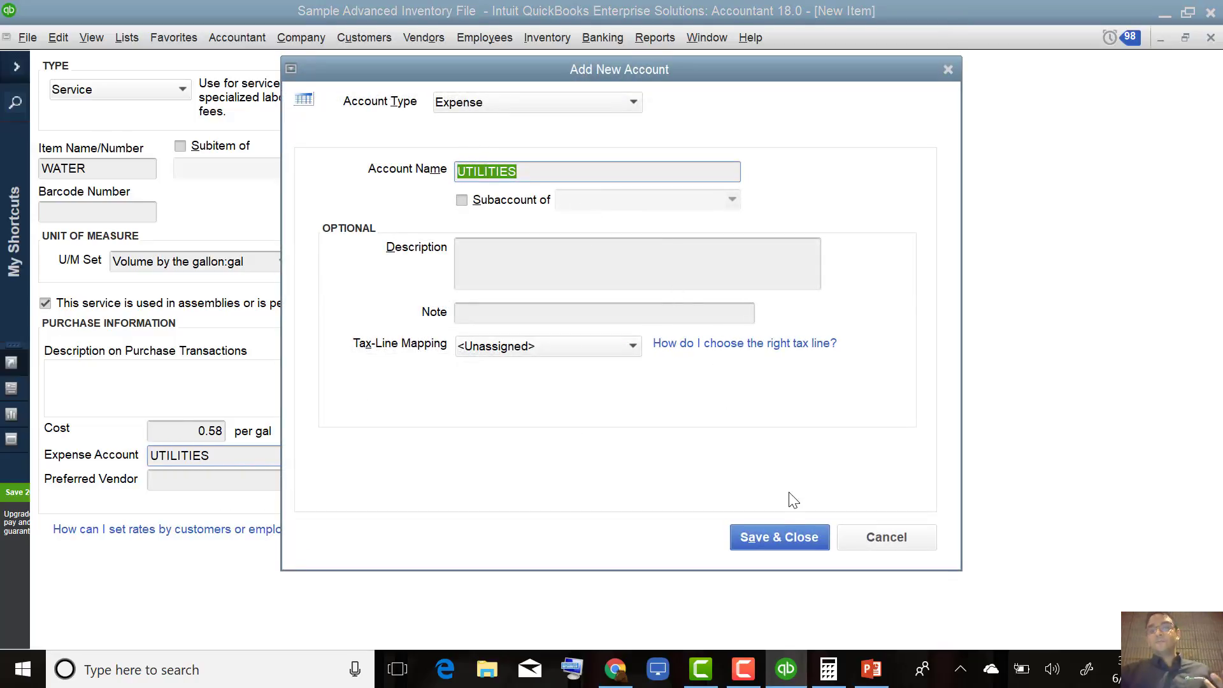
click(780, 538)
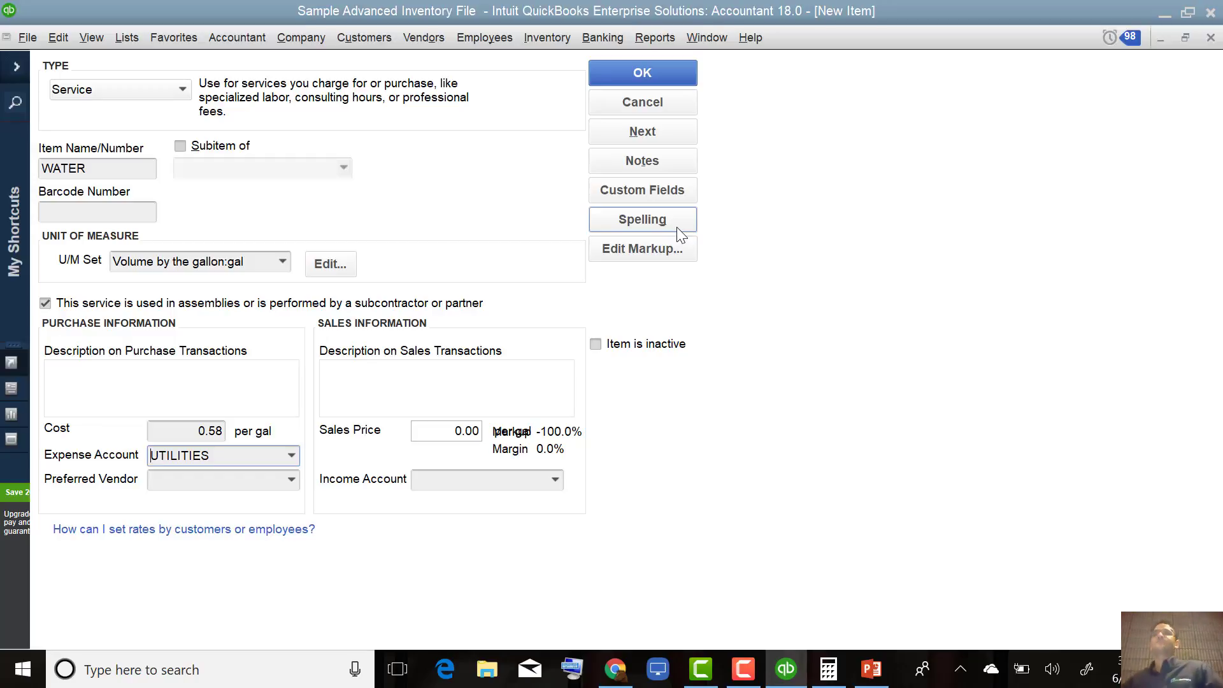
- Set WATER's income account to UTILITIES and save the item
click(497, 480)
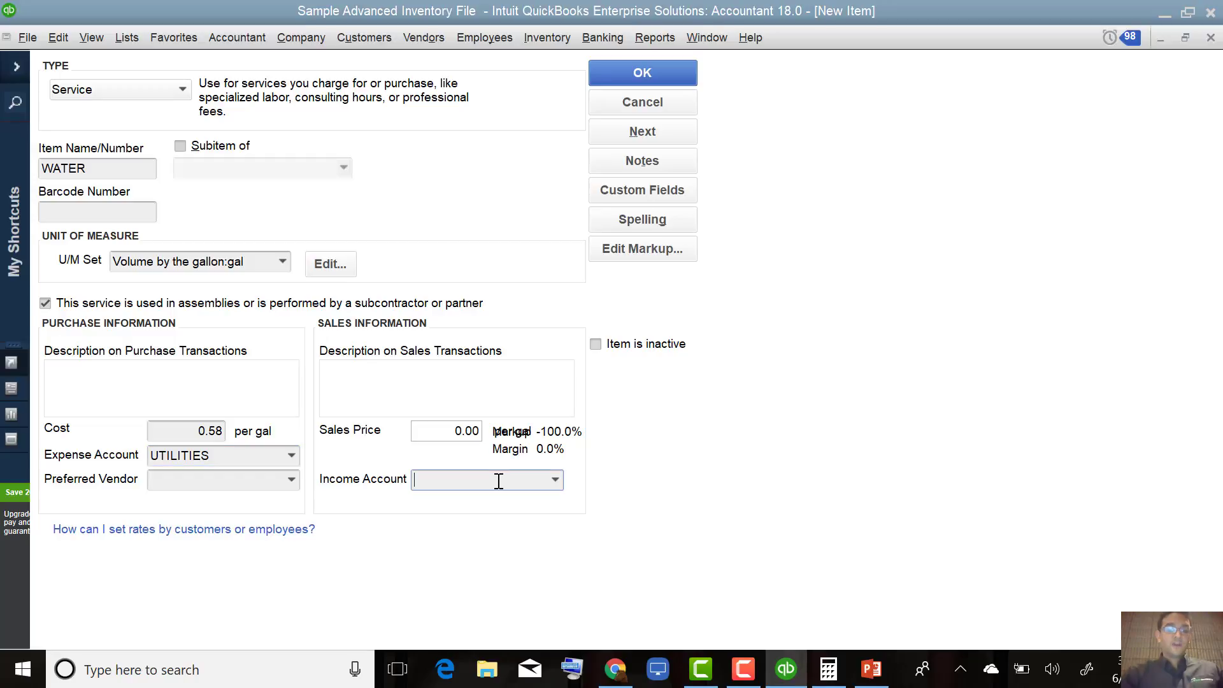
text(UTILITIES)
click(450, 542)
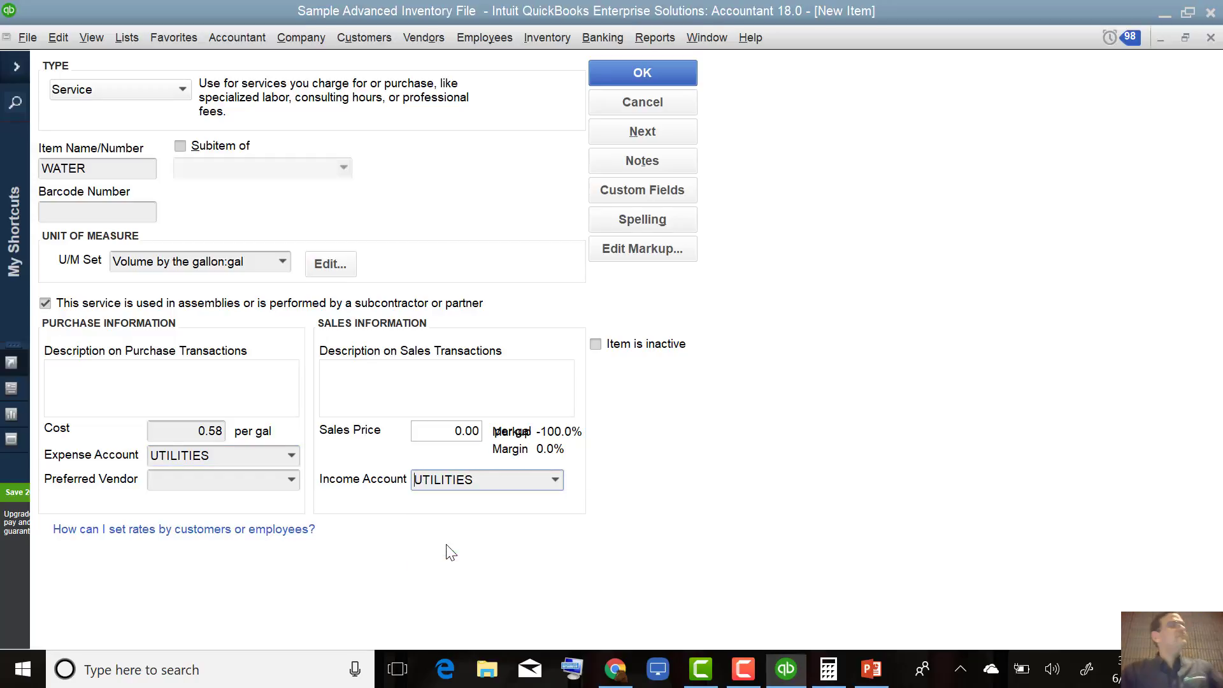
click(631, 74)
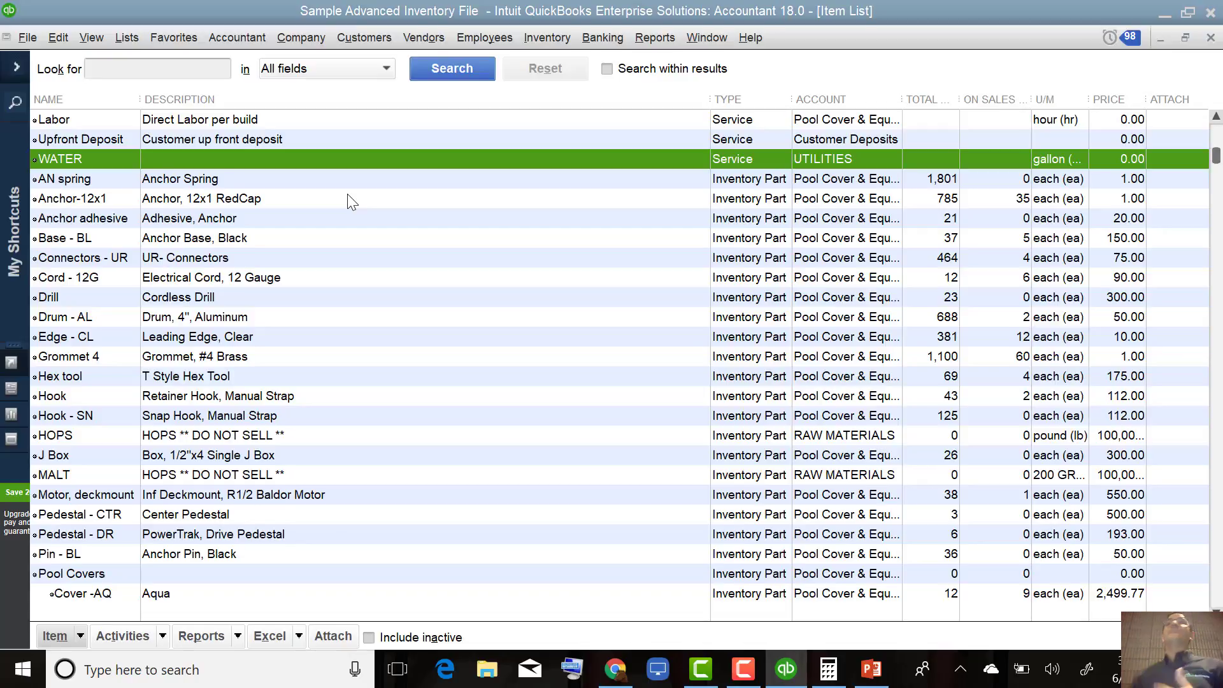
- Start a new service item named LABOR COST and mark it as used in assemblies or performed by a subcontractor or partner
click(75, 640)
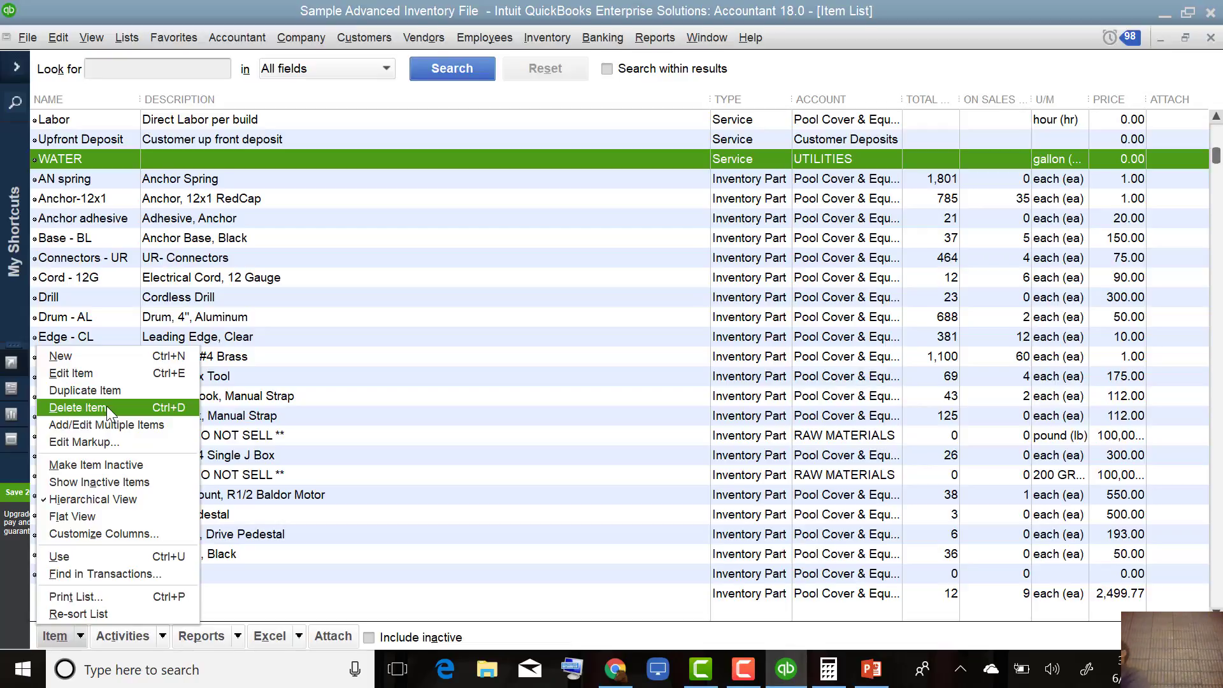
click(105, 358)
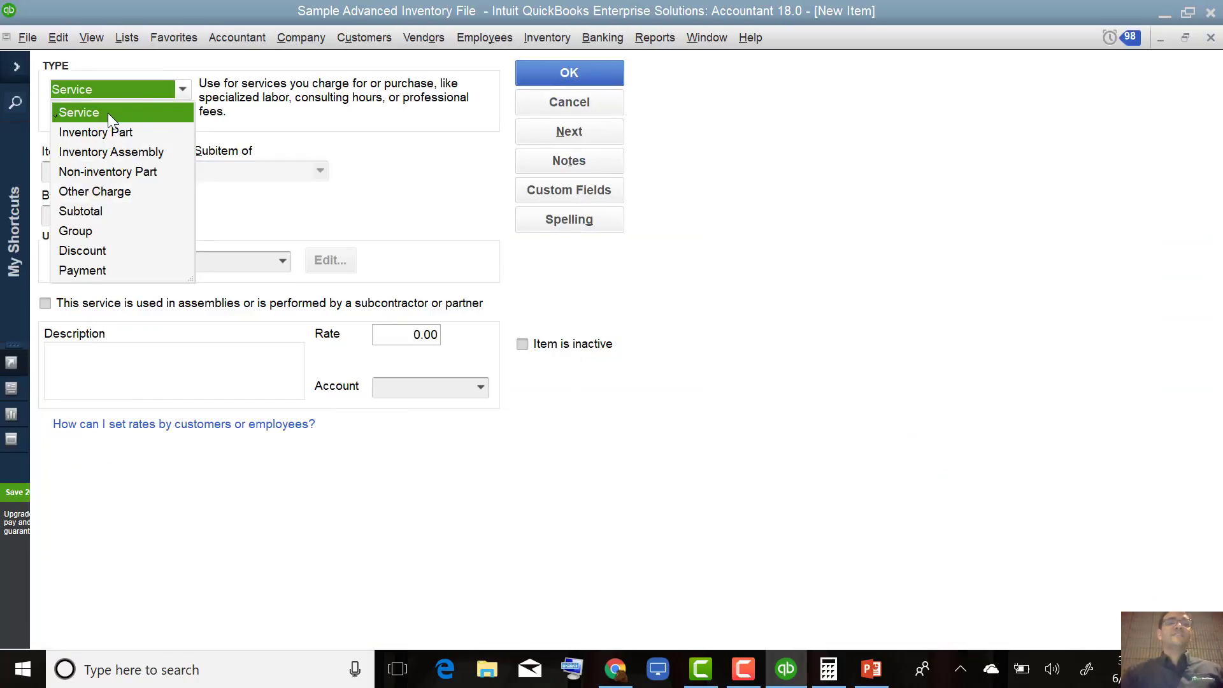
click(108, 113)
click(77, 169)
text(lab)
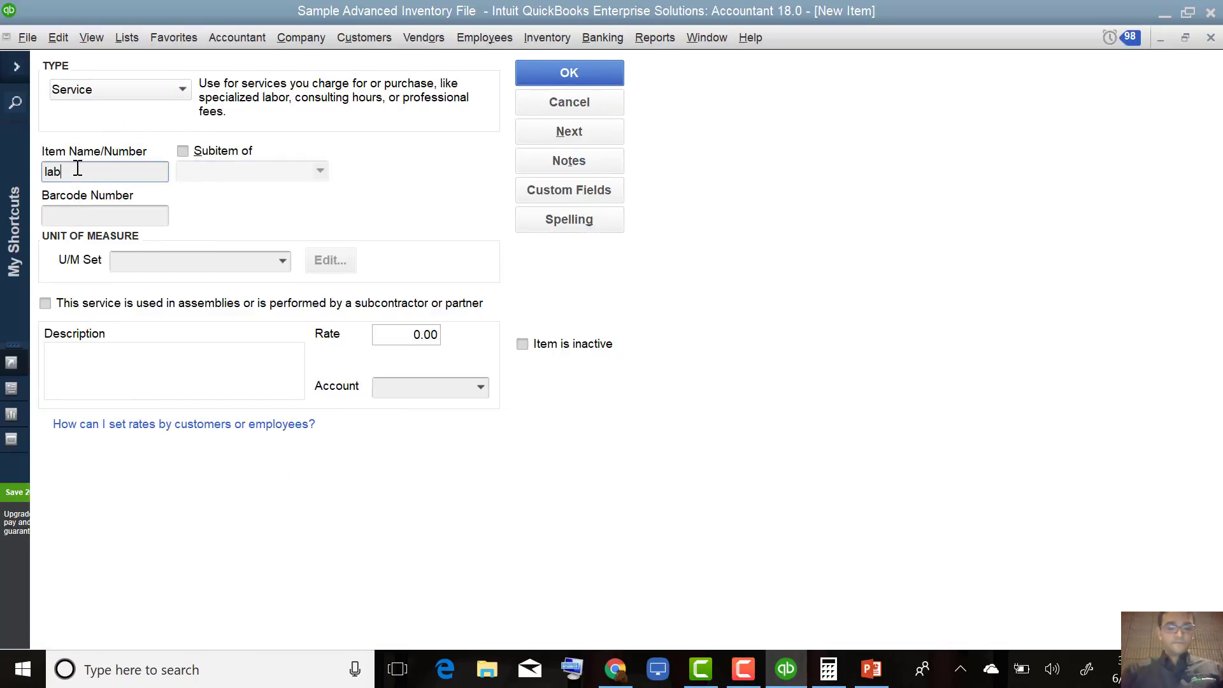
text(or)
key(BackSpace)
key(BackSpace)
key(BackSpace)
key(BackSpace)
key(BackSpace)
text(LABOR COST)
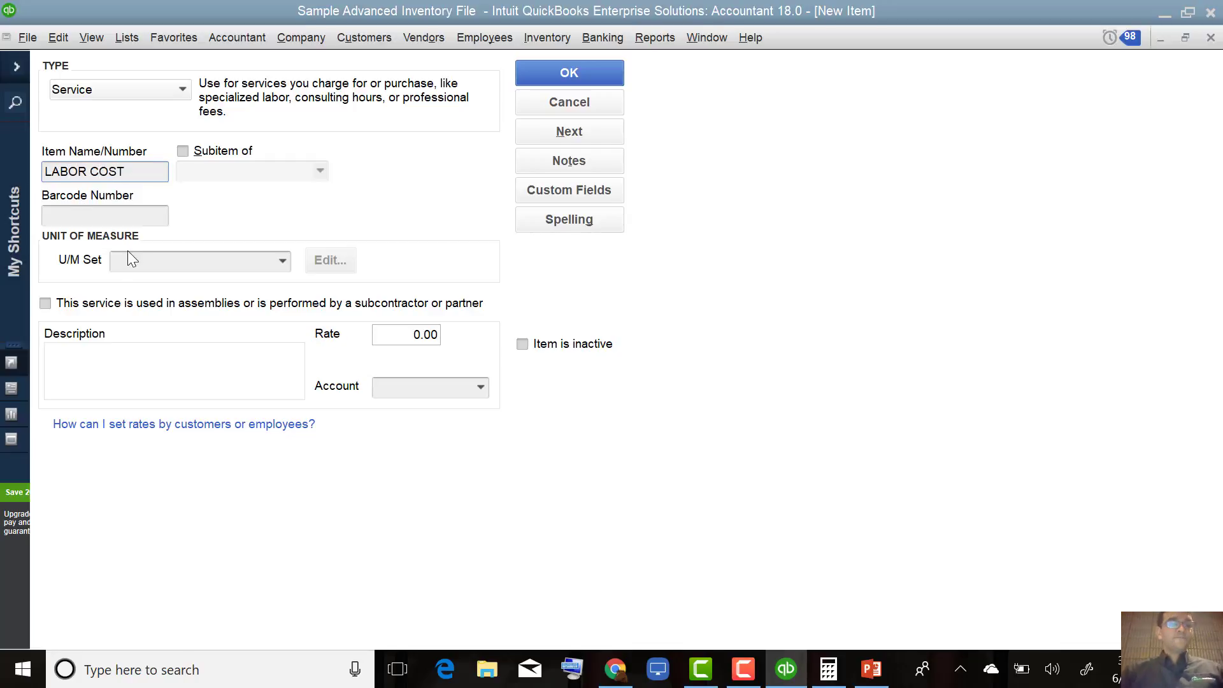
click(45, 304)
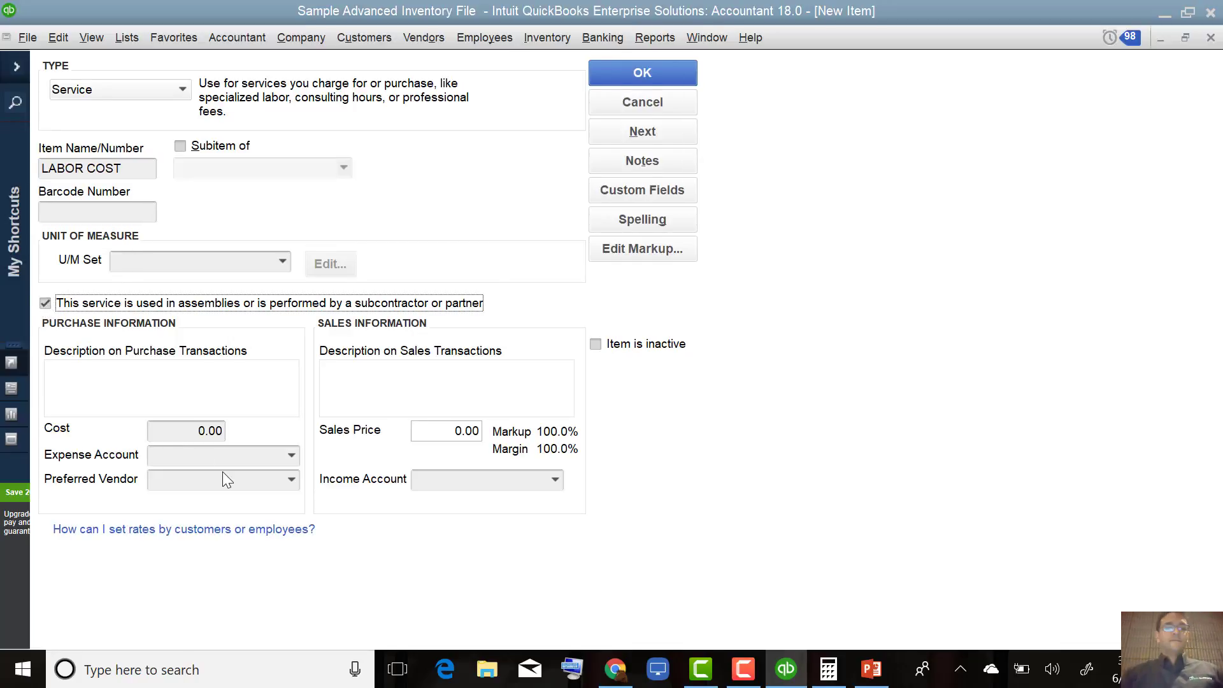
- Create the expense subaccount aLLOCATED LABOR under Payroll Expenses and assign it as LABOR COST's expense account
click(172, 458)
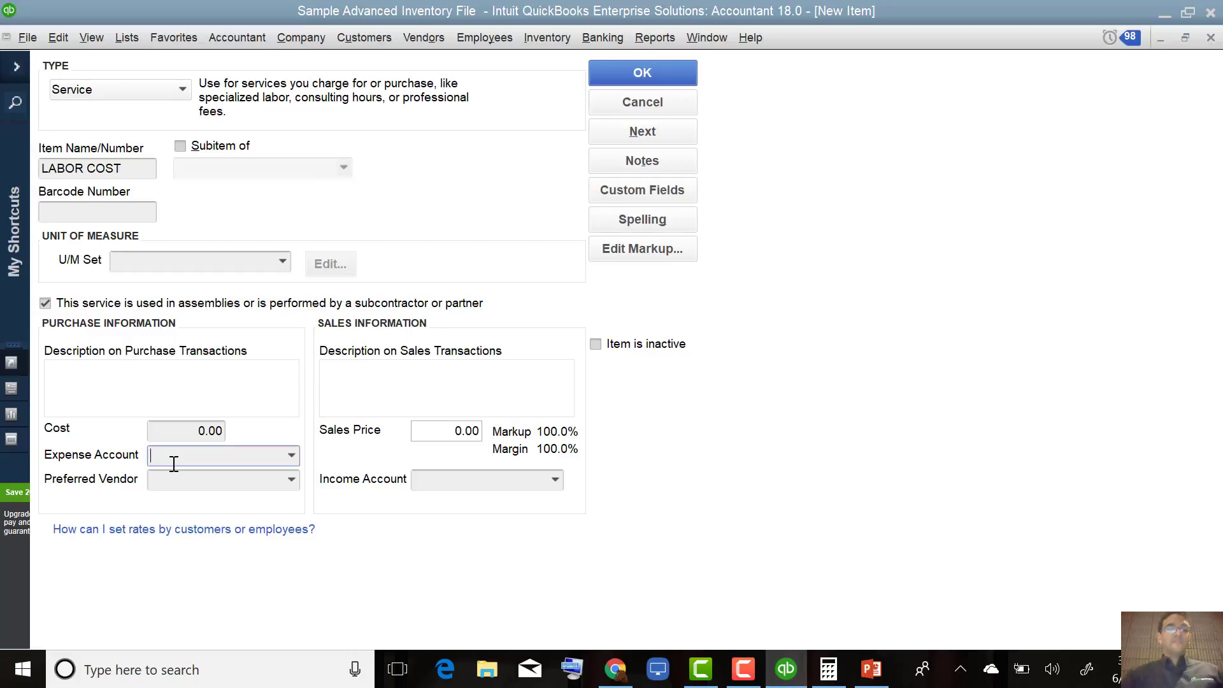
text(Payroll Expenses)
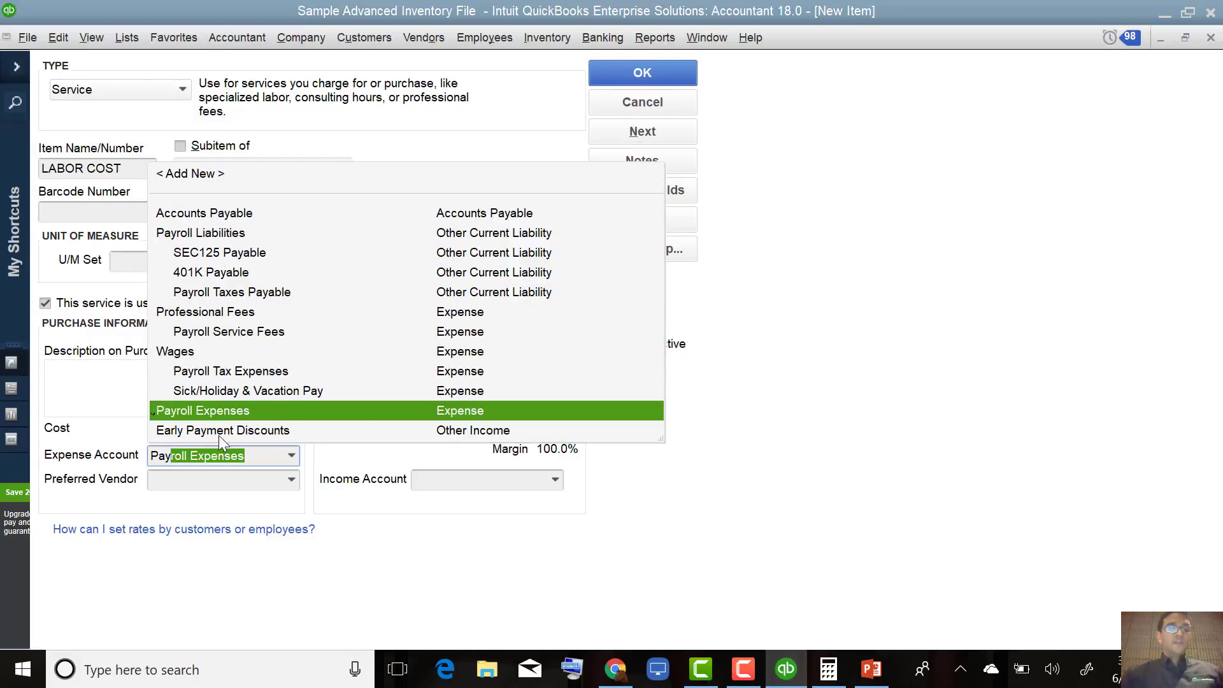
click(226, 412)
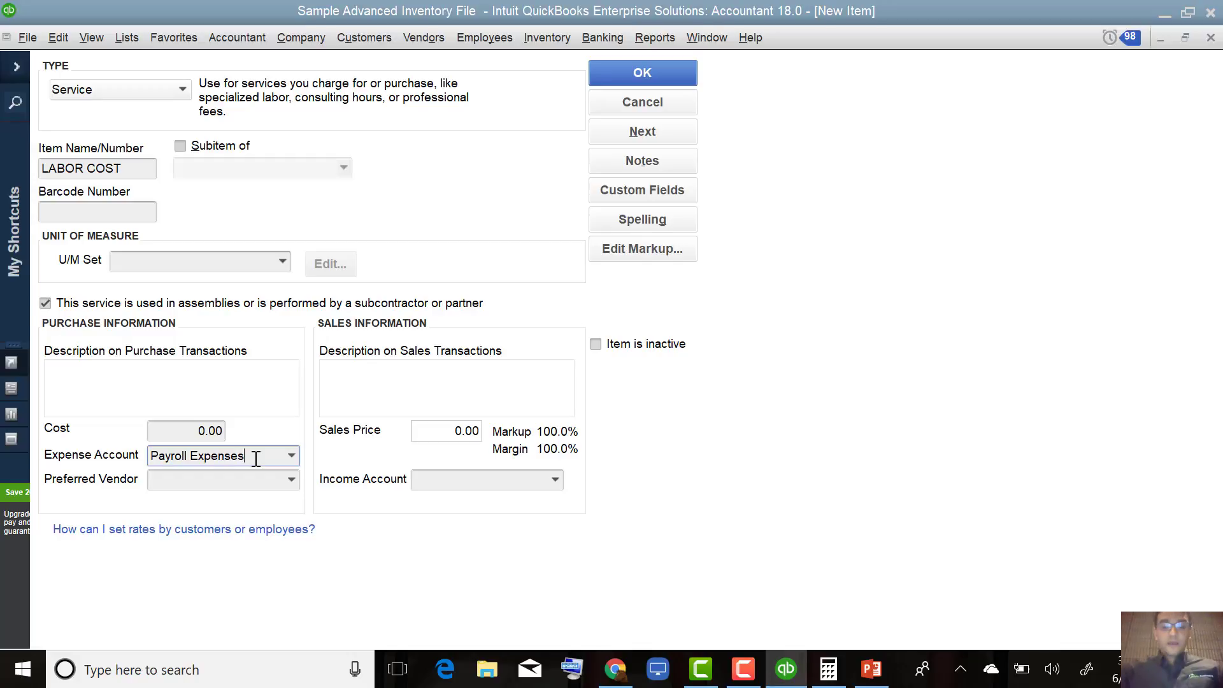
text(:a)
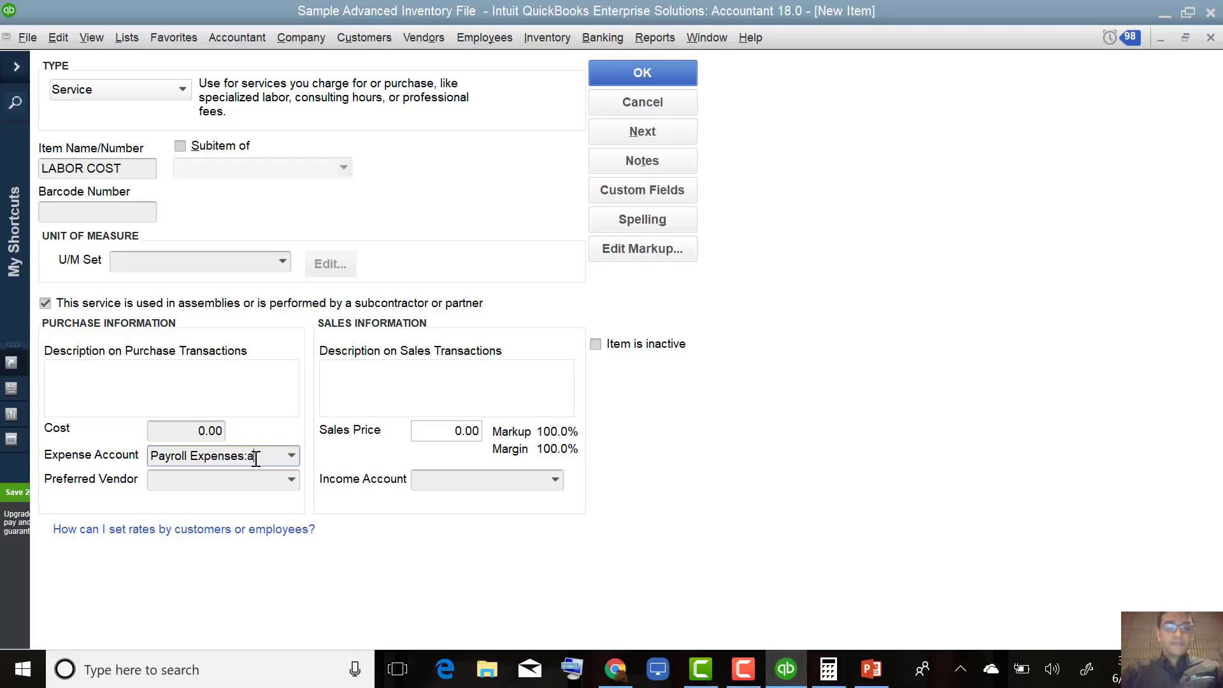
text(LLOCATE)
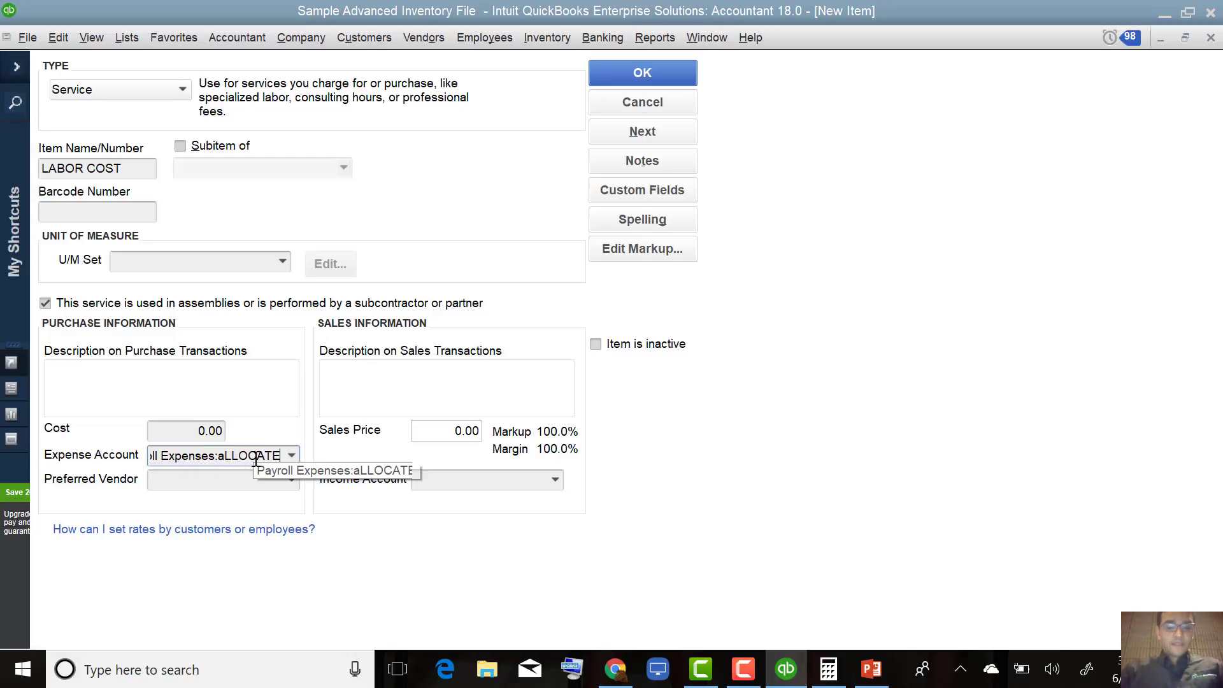
text(D LABOR)
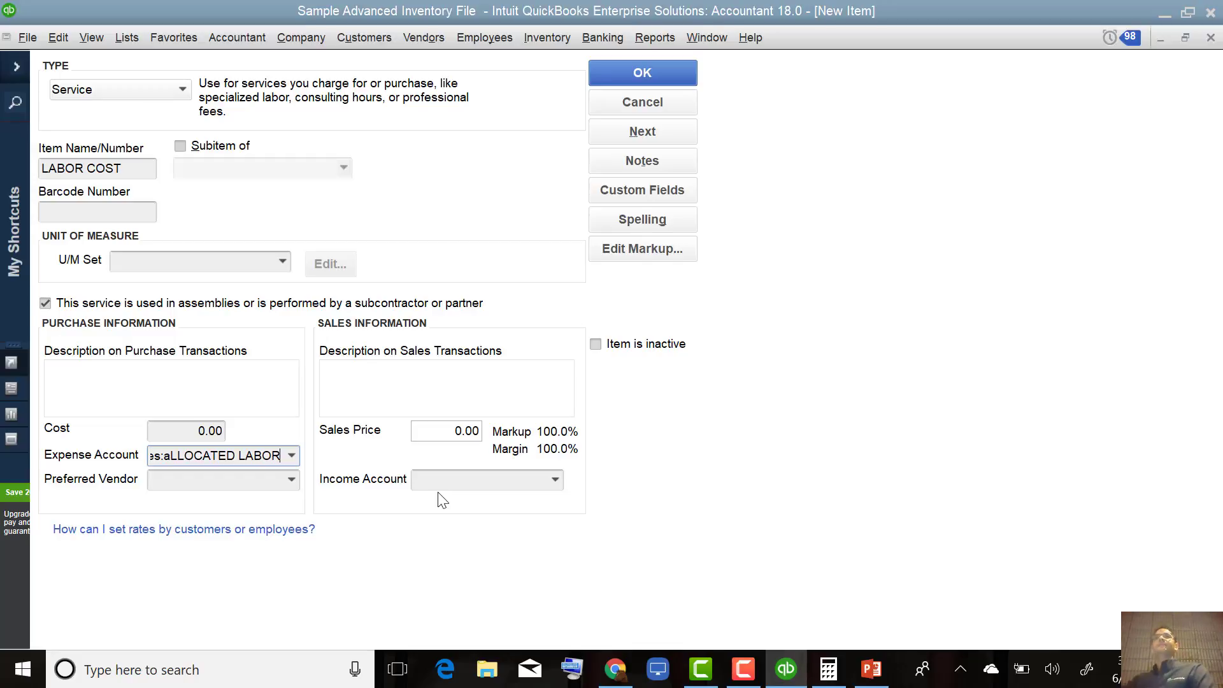
key(Tab)
key(Return)
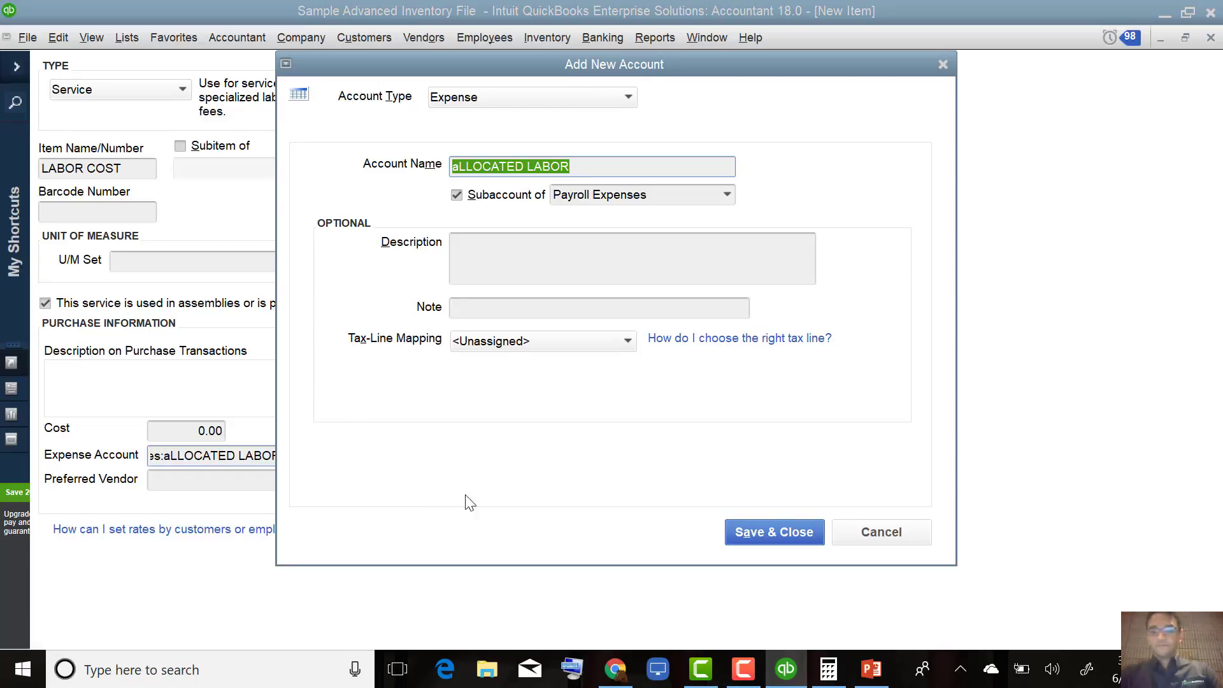
click(787, 540)
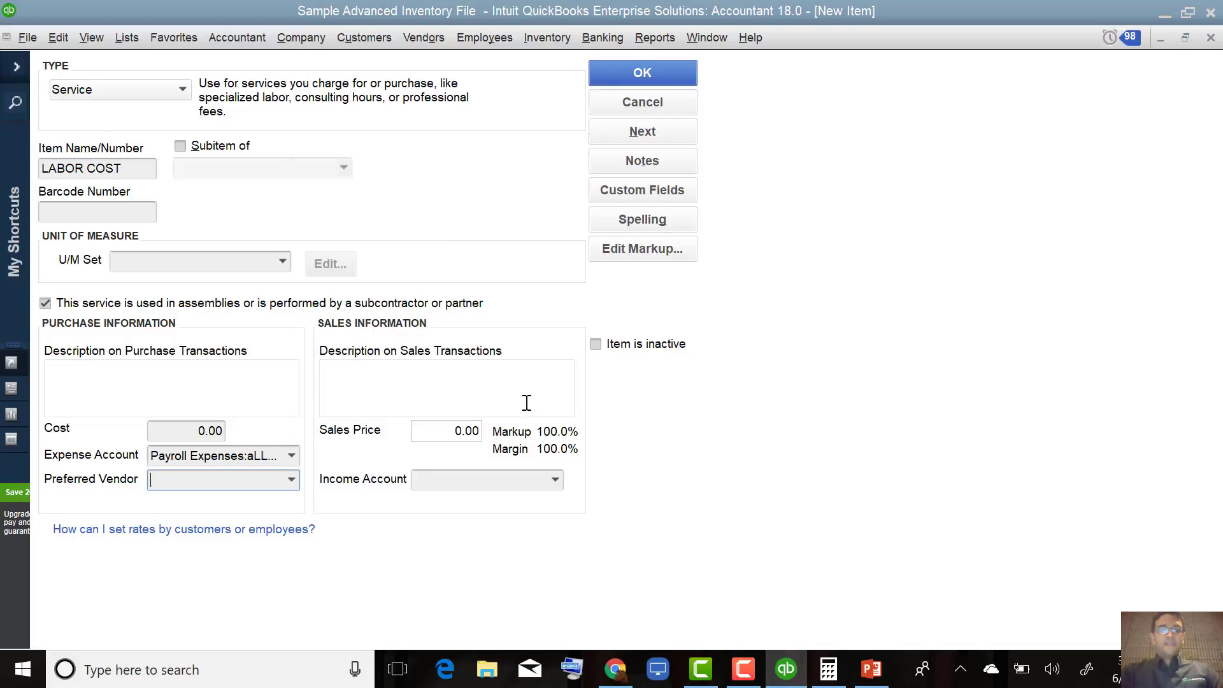
- Set LABOR COST's income account to Payroll Expenses
click(493, 482)
text(Payroll Expenses)
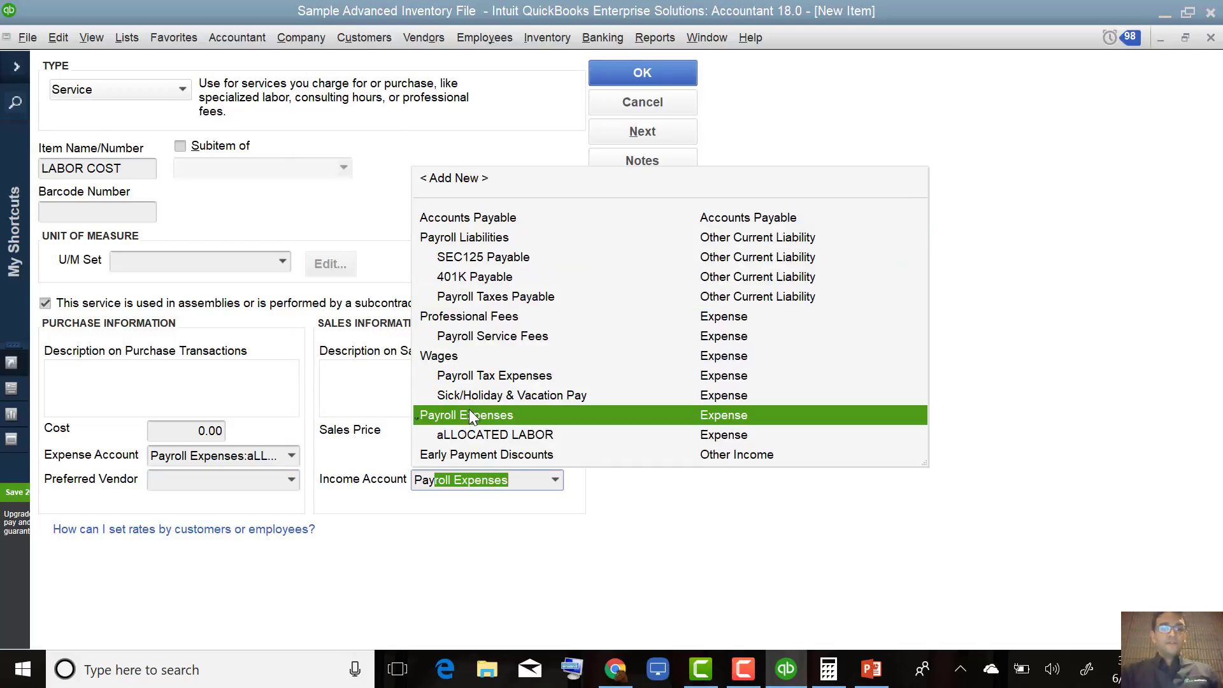
click(469, 415)
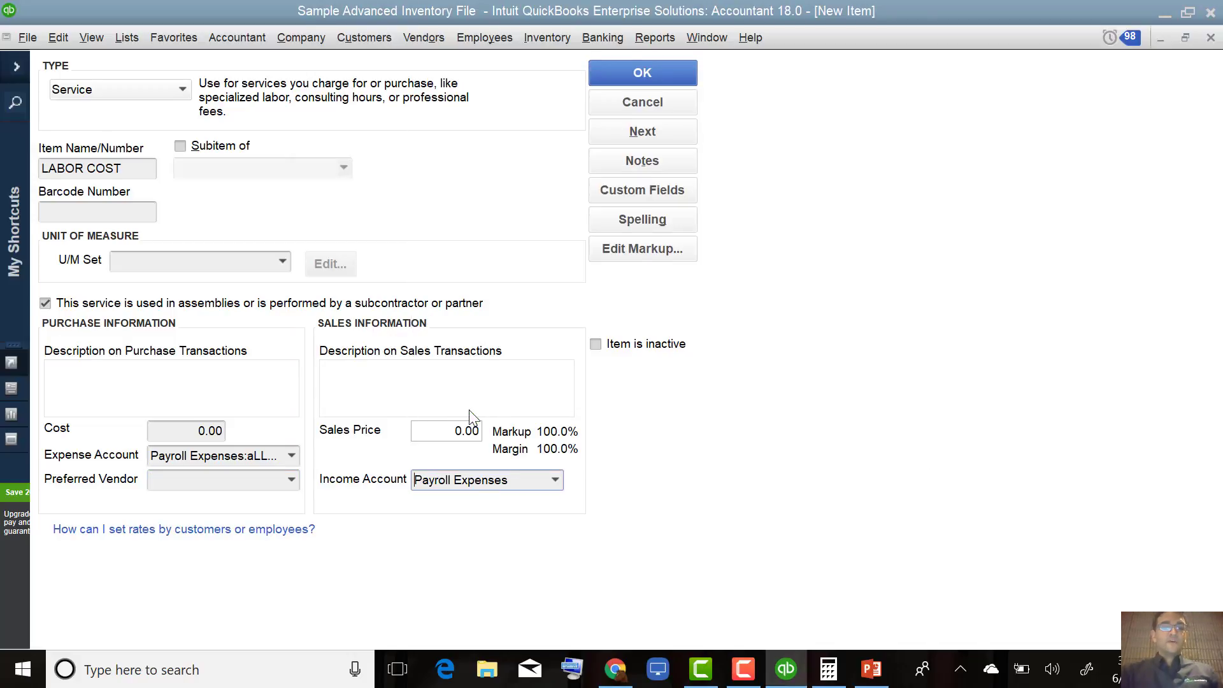
- Set LABOR COST's purchase cost to 1 and save the item
click(185, 431)
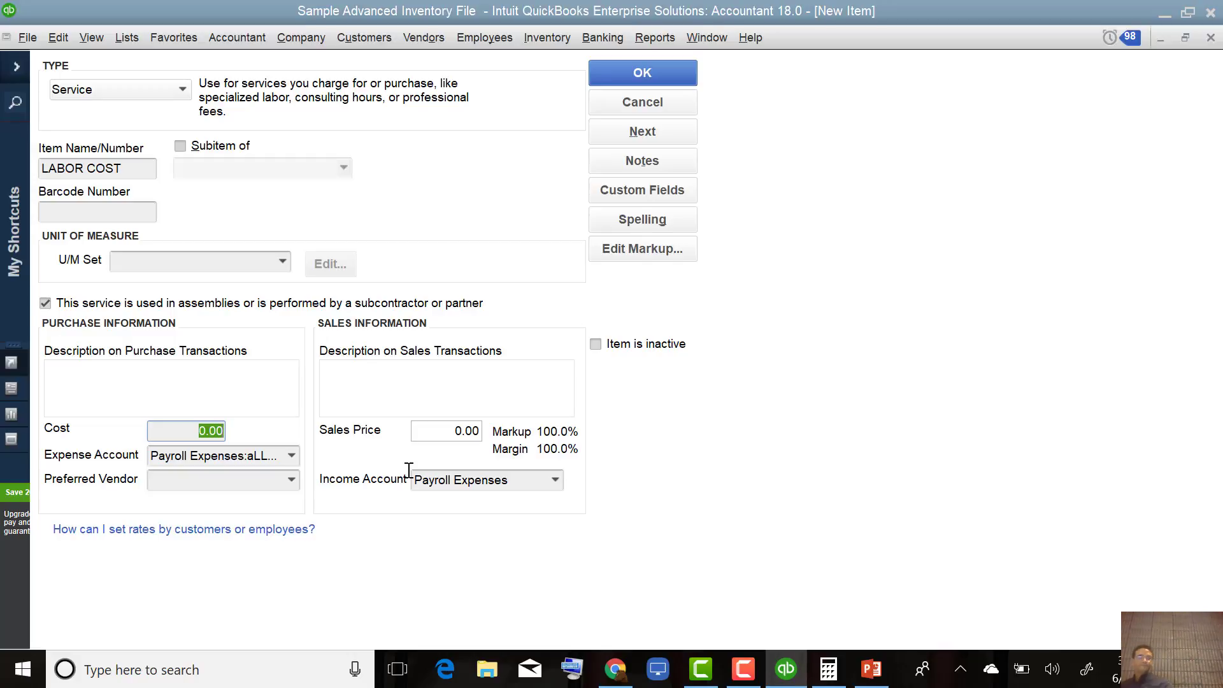
text(1)
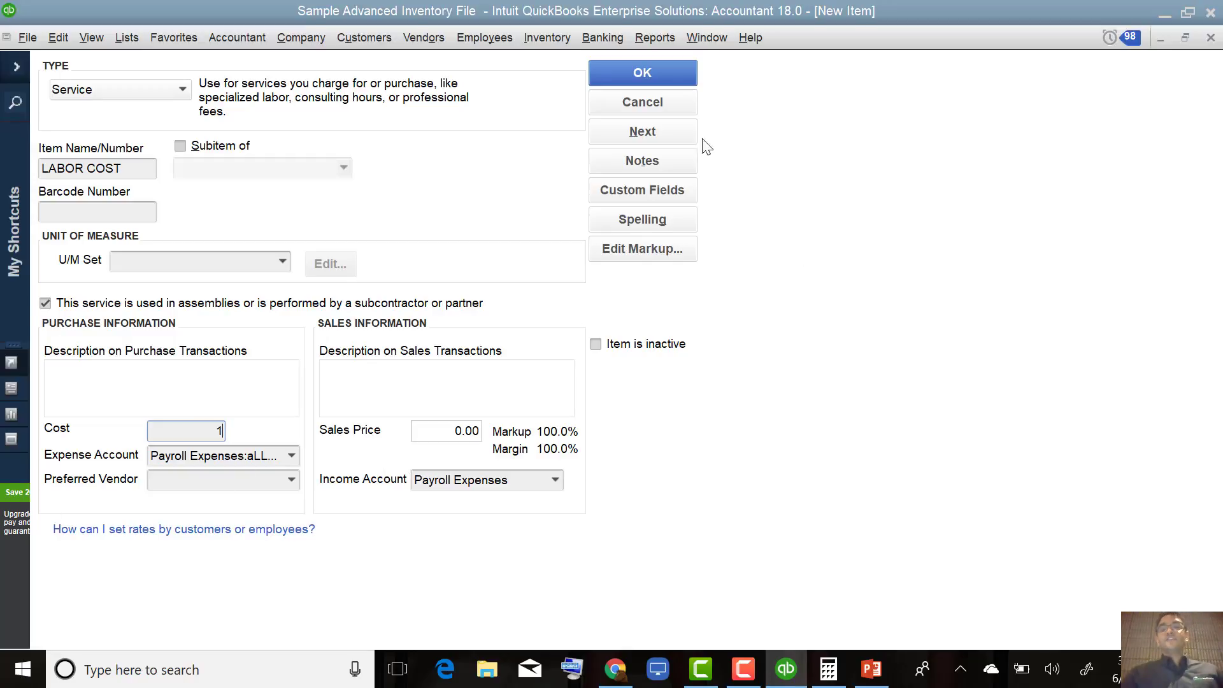
click(658, 64)
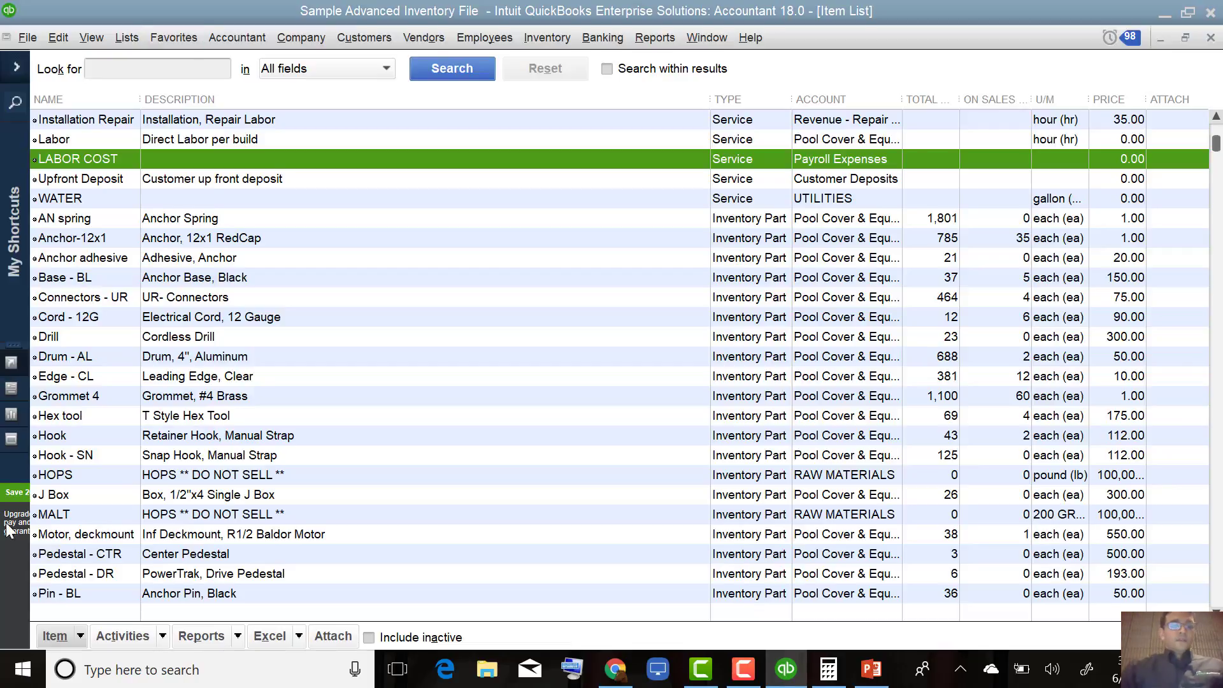
- Start a new inventory assembly item named 1 CAN OF BEER
click(77, 637)
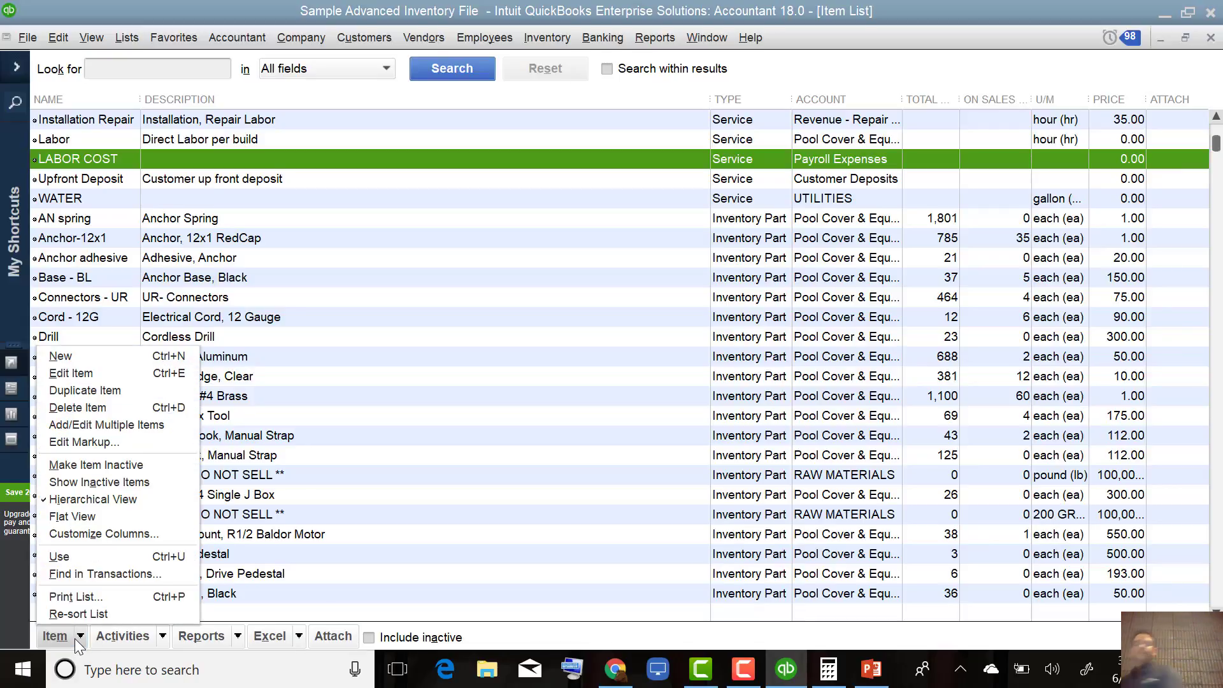
click(95, 350)
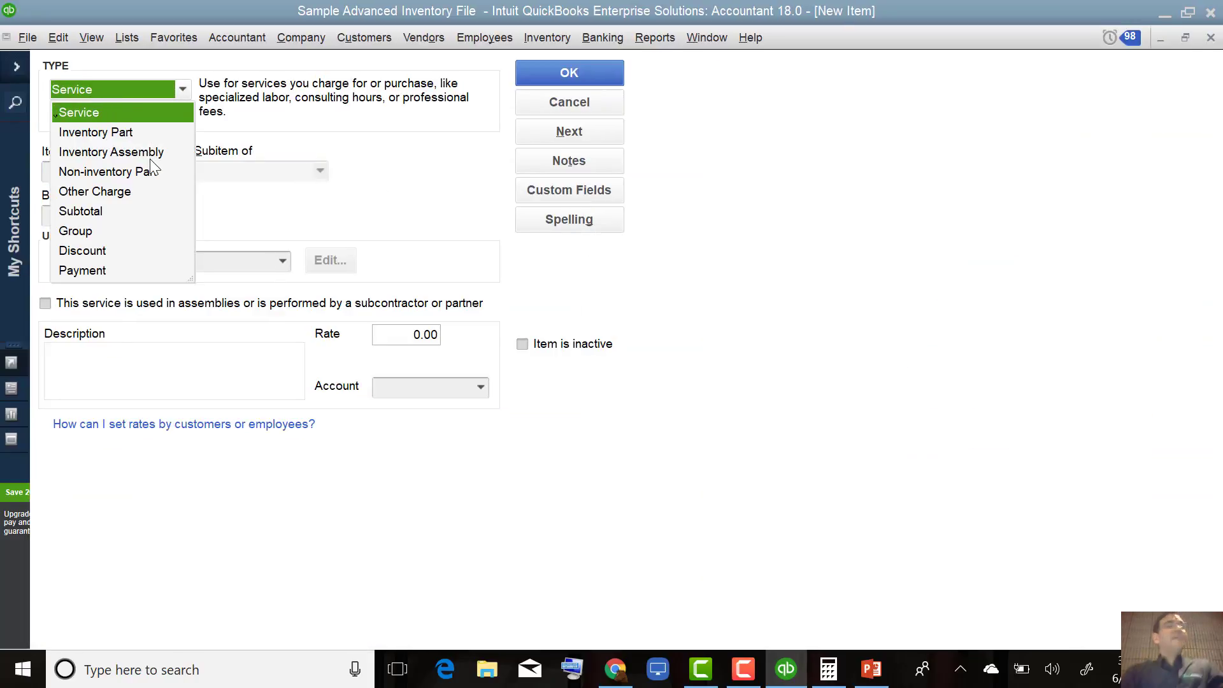
click(150, 158)
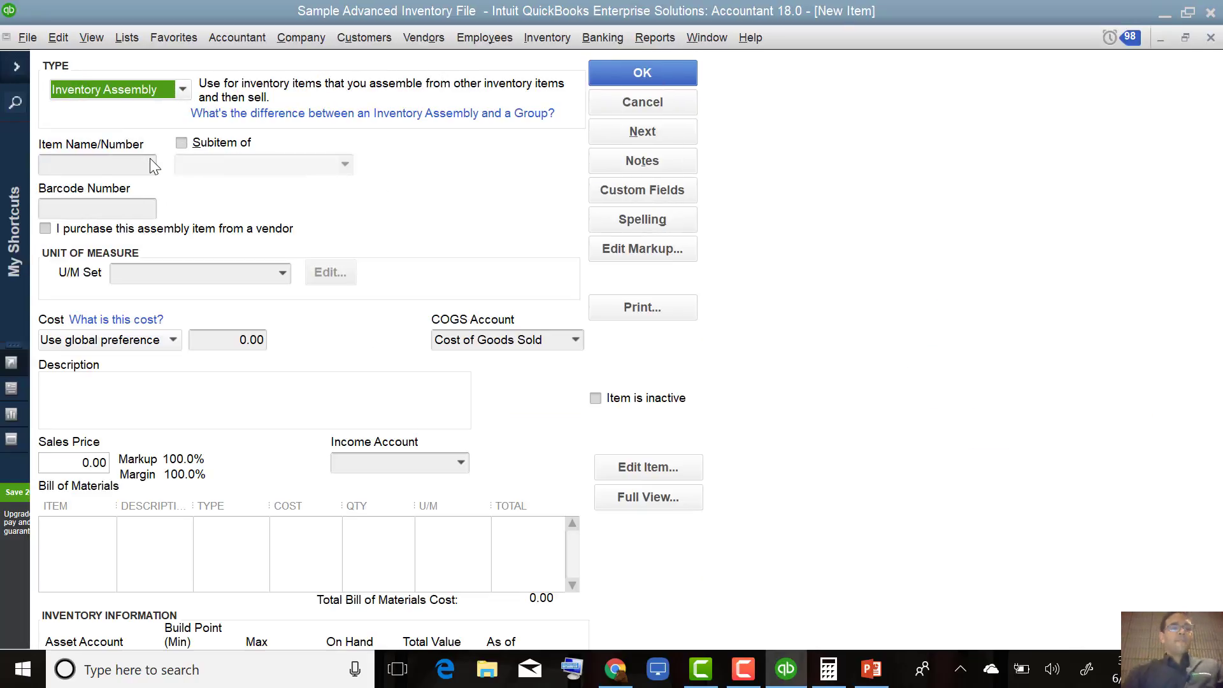
click(83, 164)
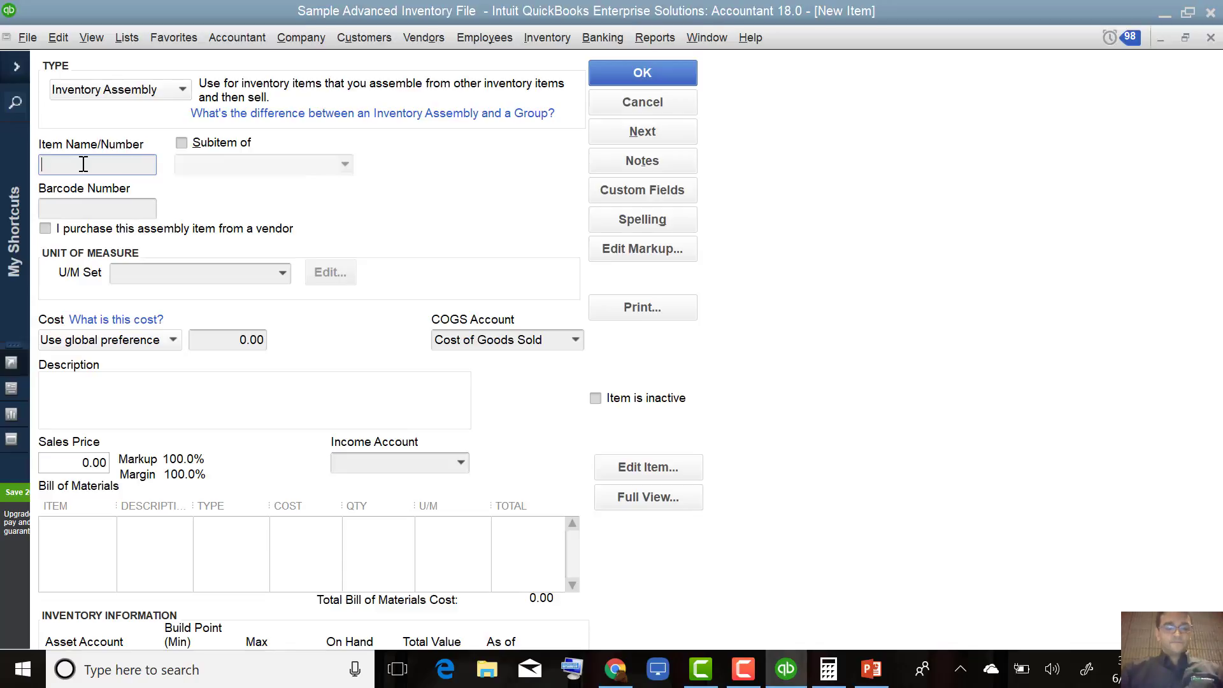
text(1 CAN OF )
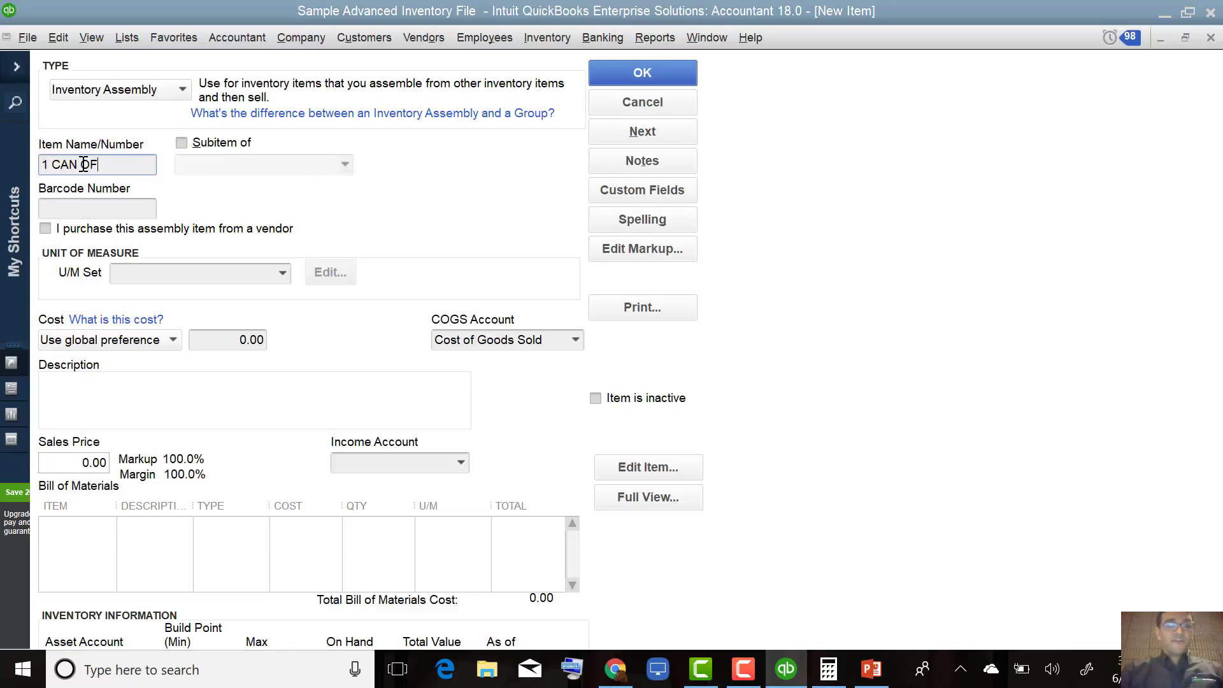
text(BEED)
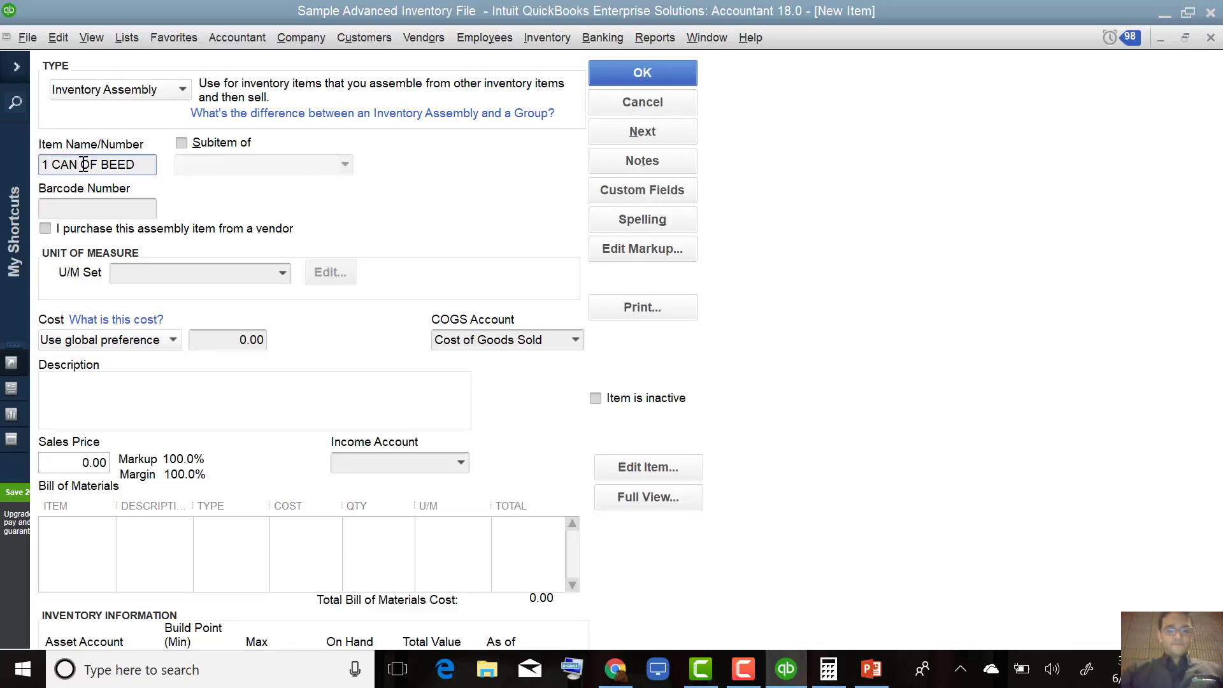
key(BackSpace)
text(R)
key(Tab)
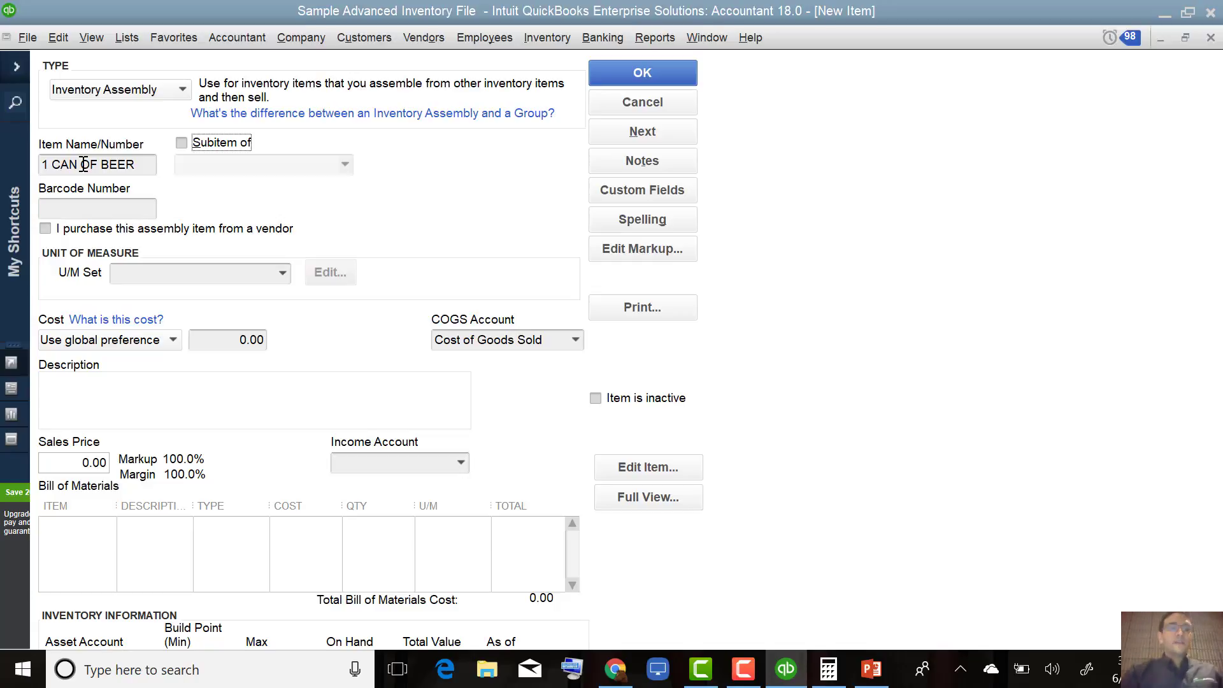
- Open the full bill of materials for 1 CAN OF BEER and add MALT and HOPS as components
click(84, 524)
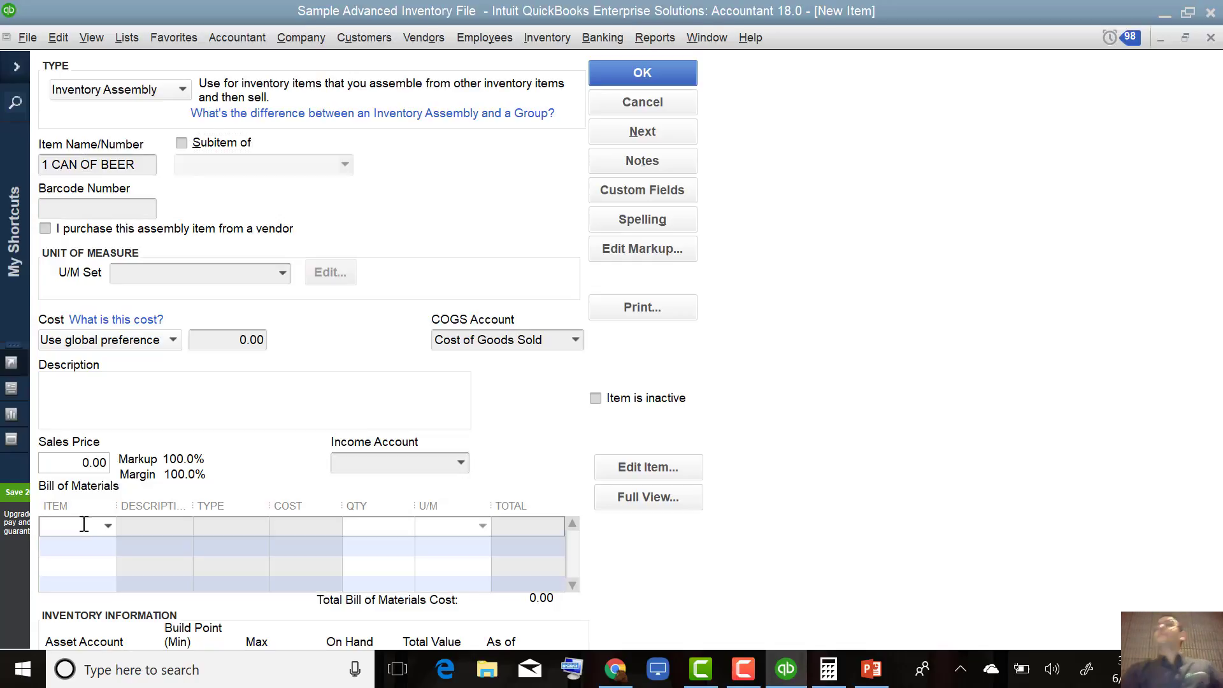
click(659, 495)
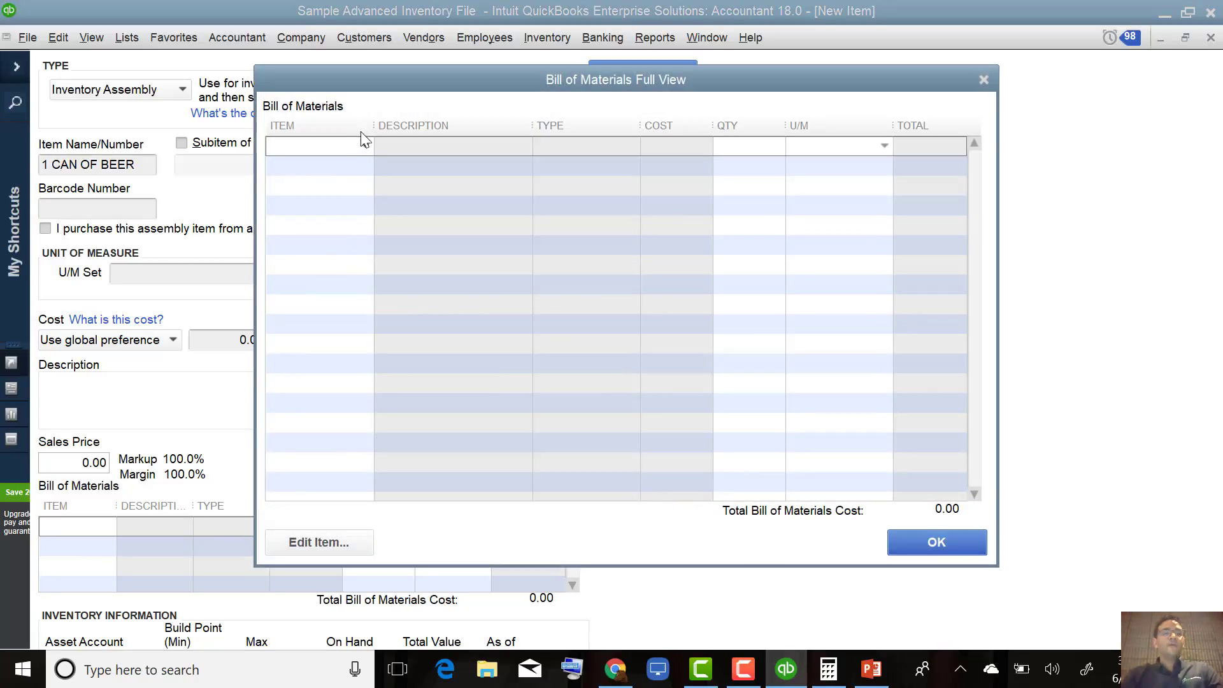
text(MALT)
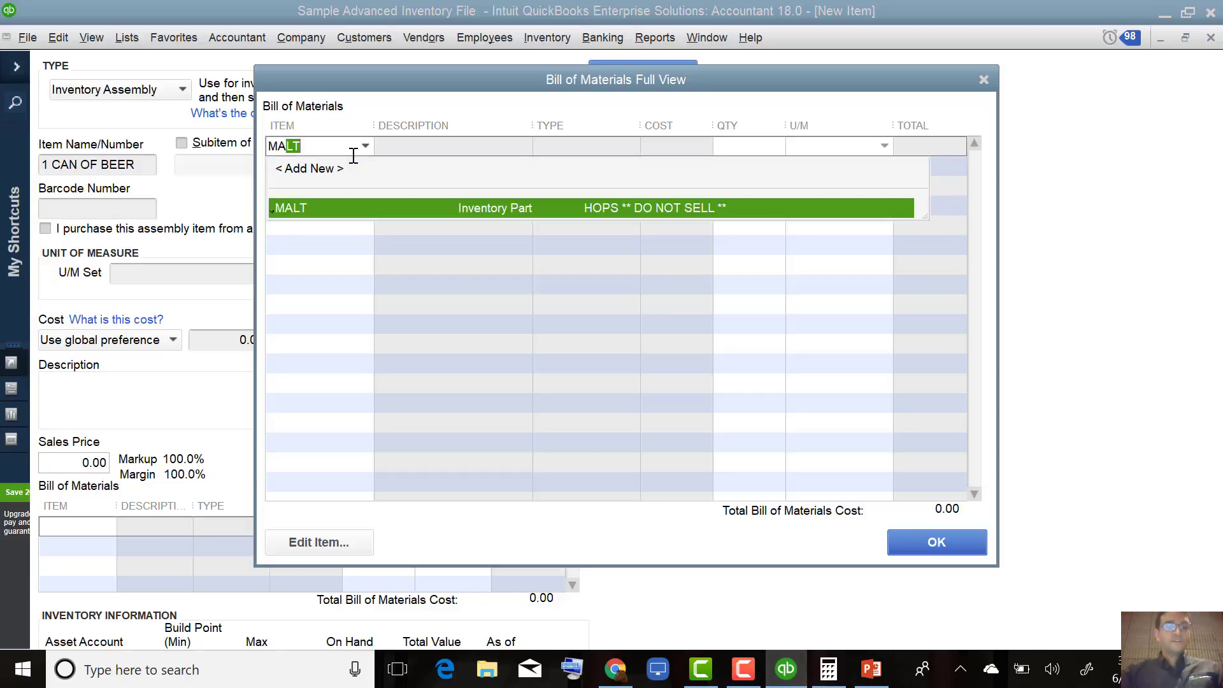
click(321, 208)
click(308, 163)
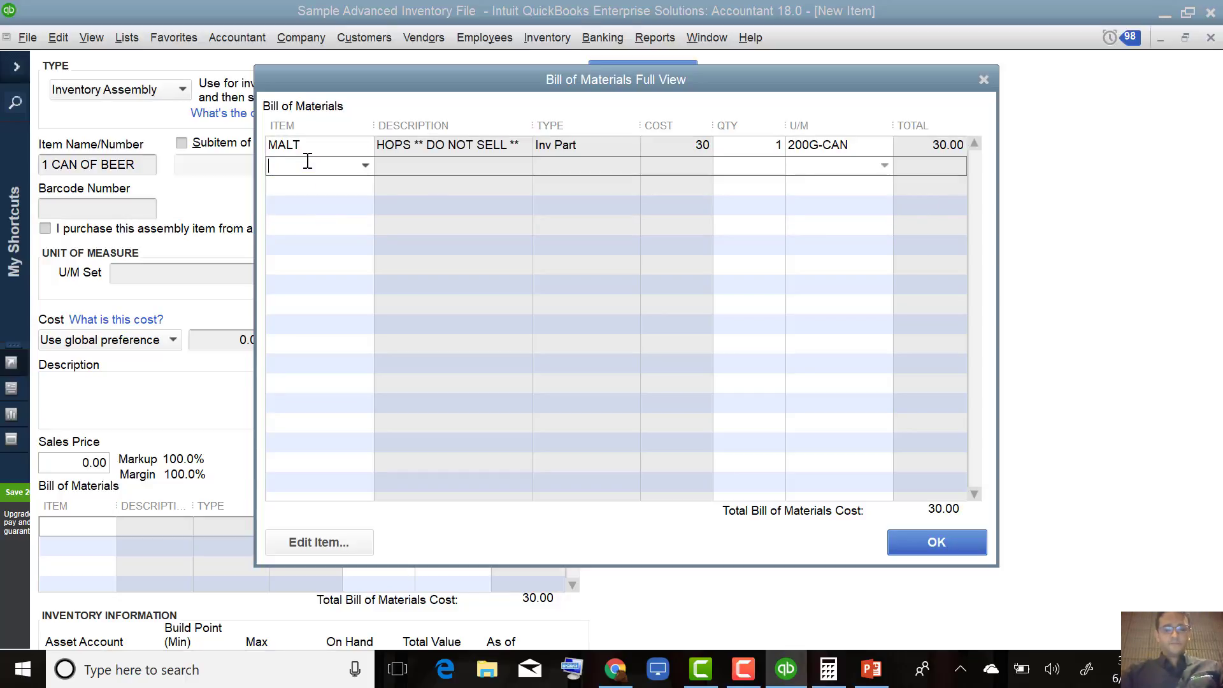
text(Ho)
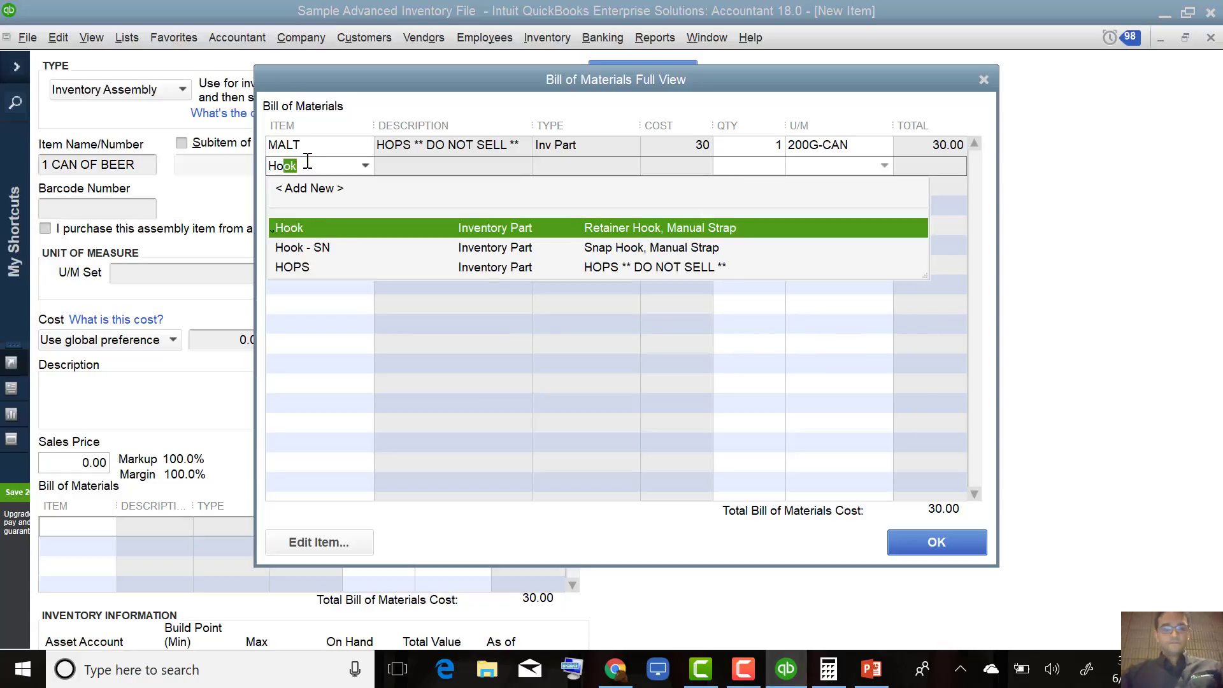
text(p)
key(Tab)
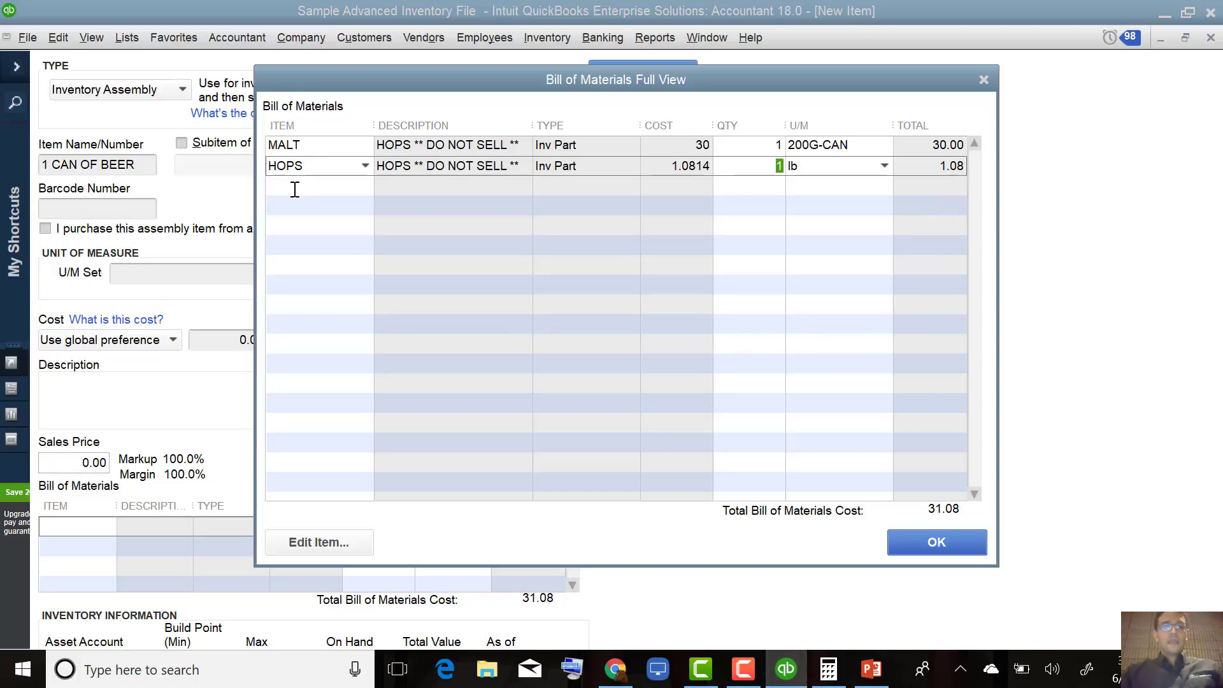
- Add the WATER and LABOR COST service items as the next two components in the bill of materials
click(291, 185)
text(Wat)
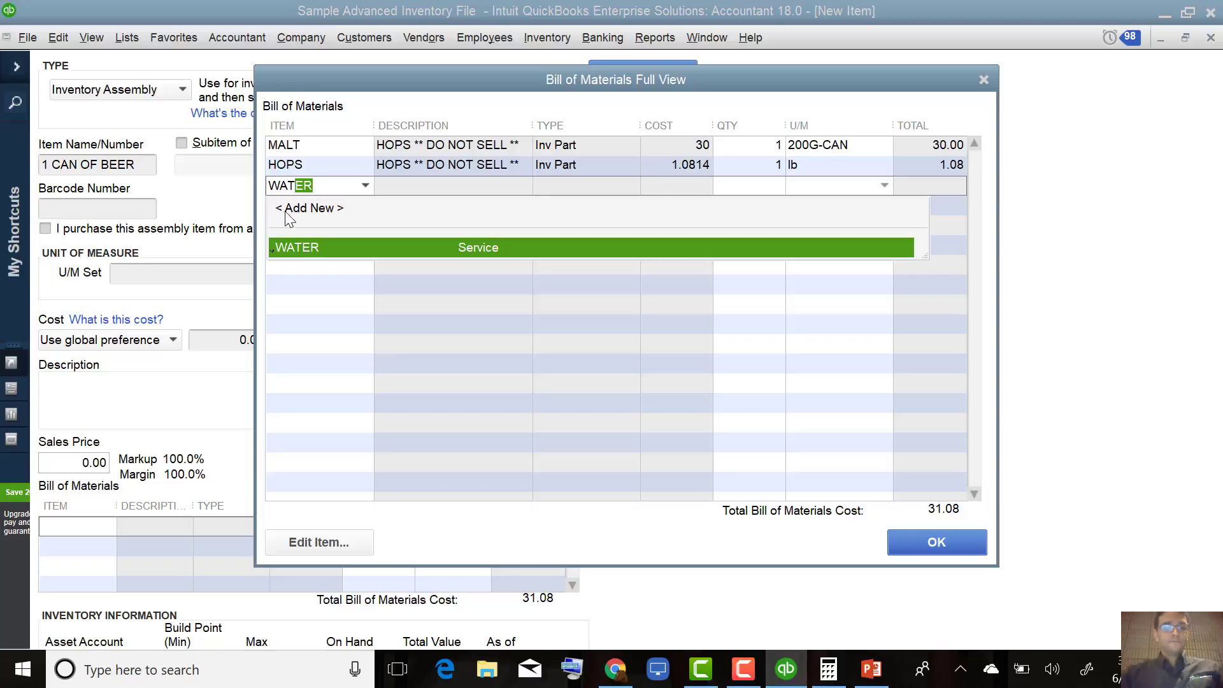
click(307, 253)
click(293, 205)
text(LaborQ)
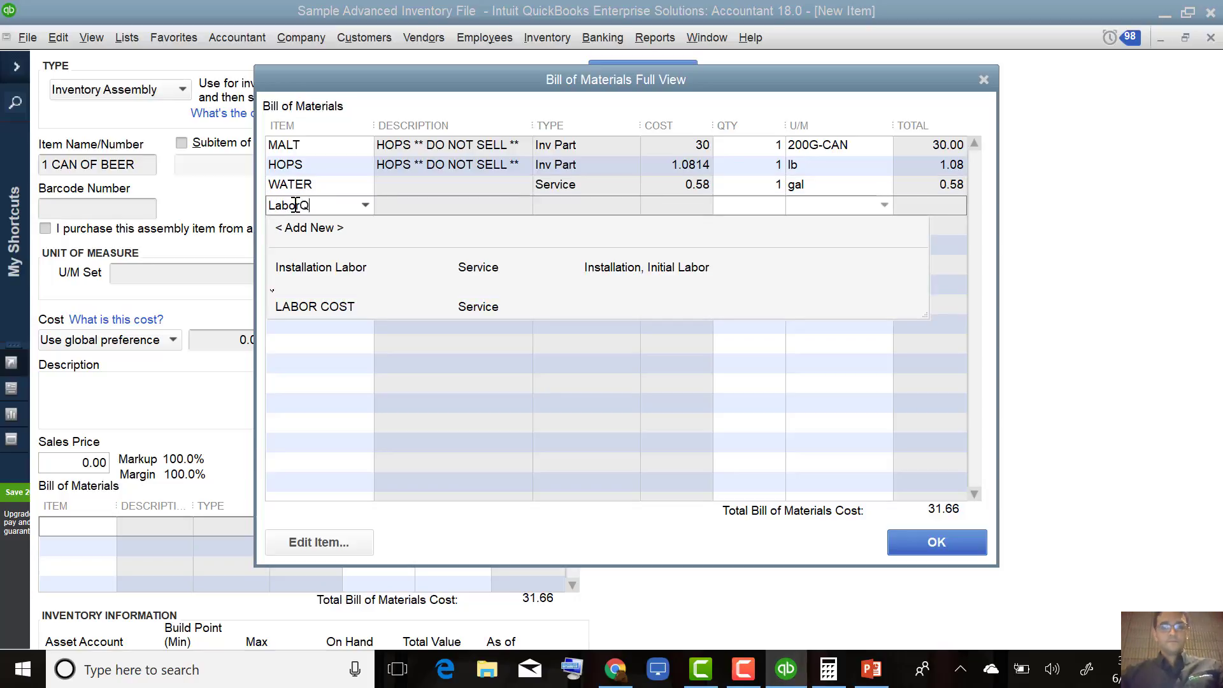
key(Tab)
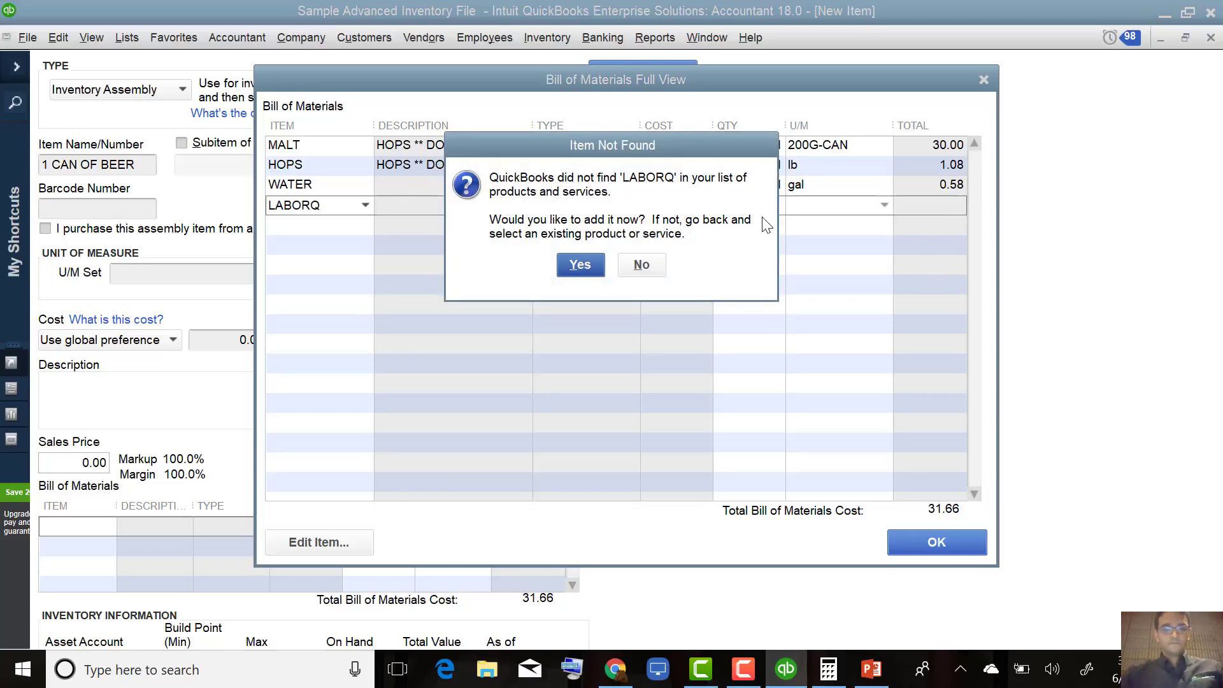
click(642, 265)
text(Labor)
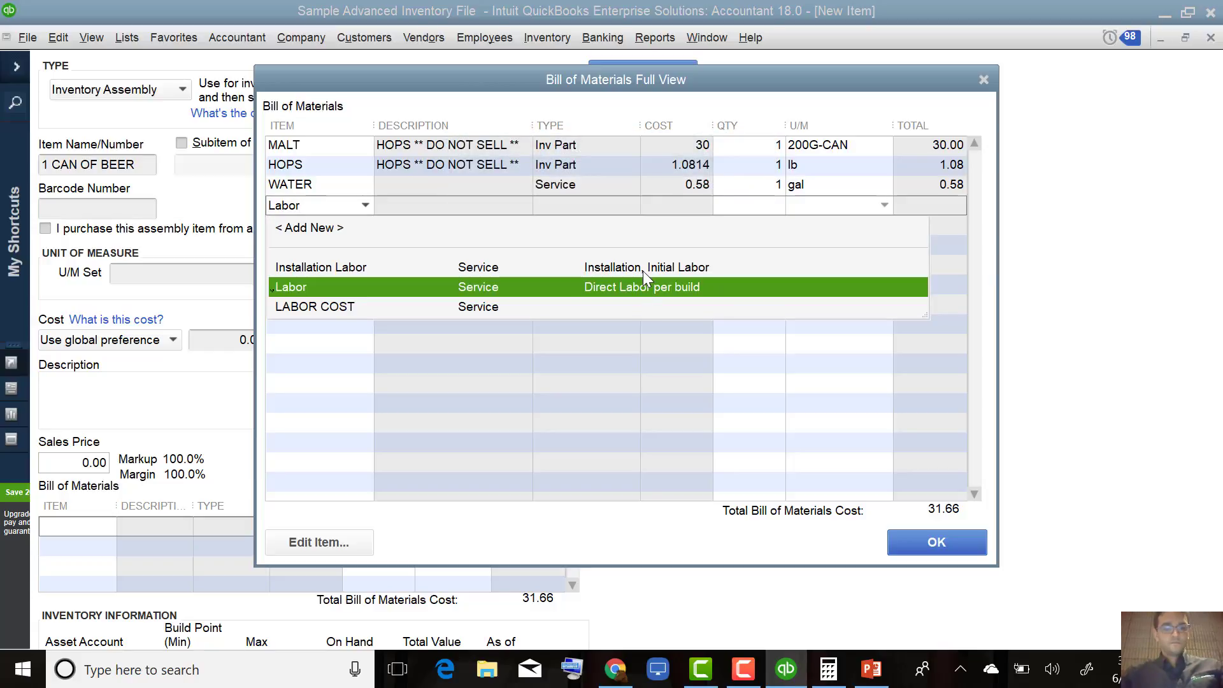
click(341, 309)
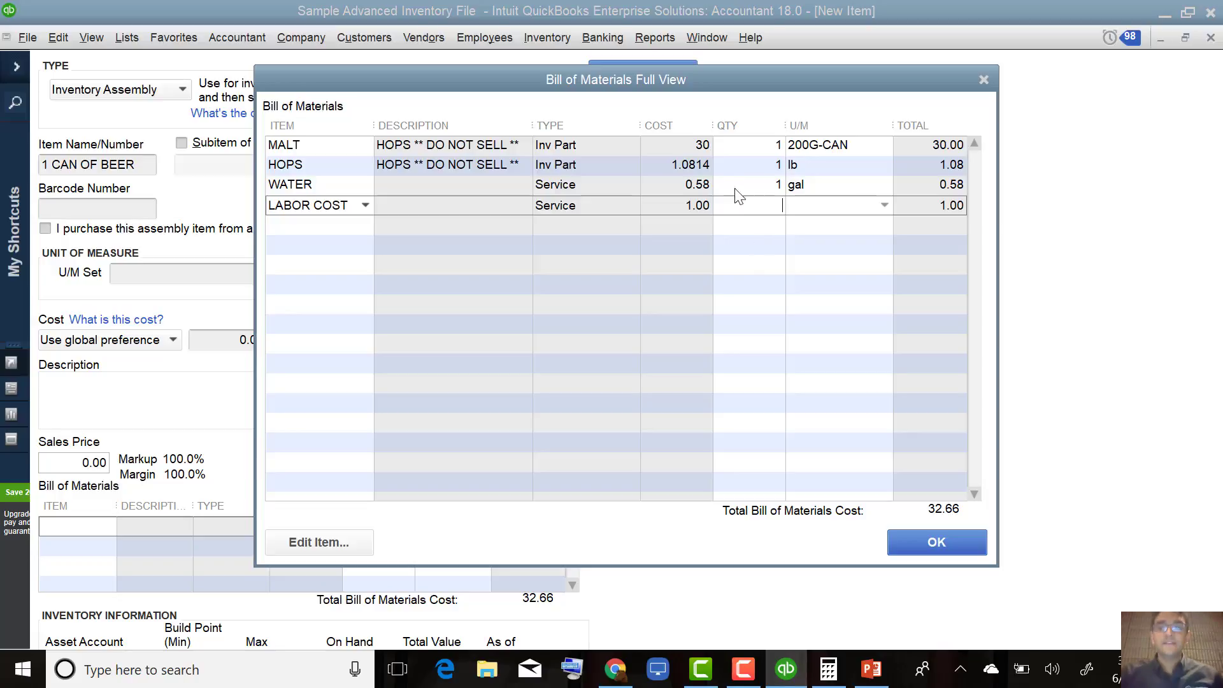
- Set the component quantities to 0.005 for MALT and 0.1 for HOPS
click(688, 148)
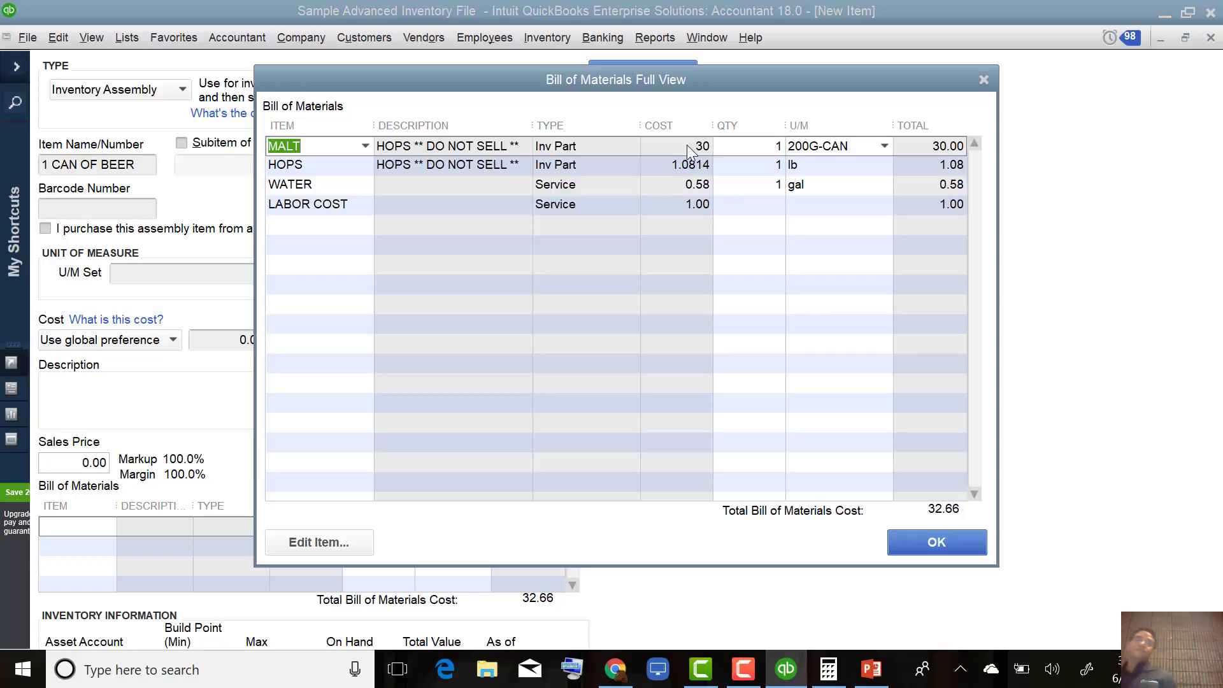
key(Tab)
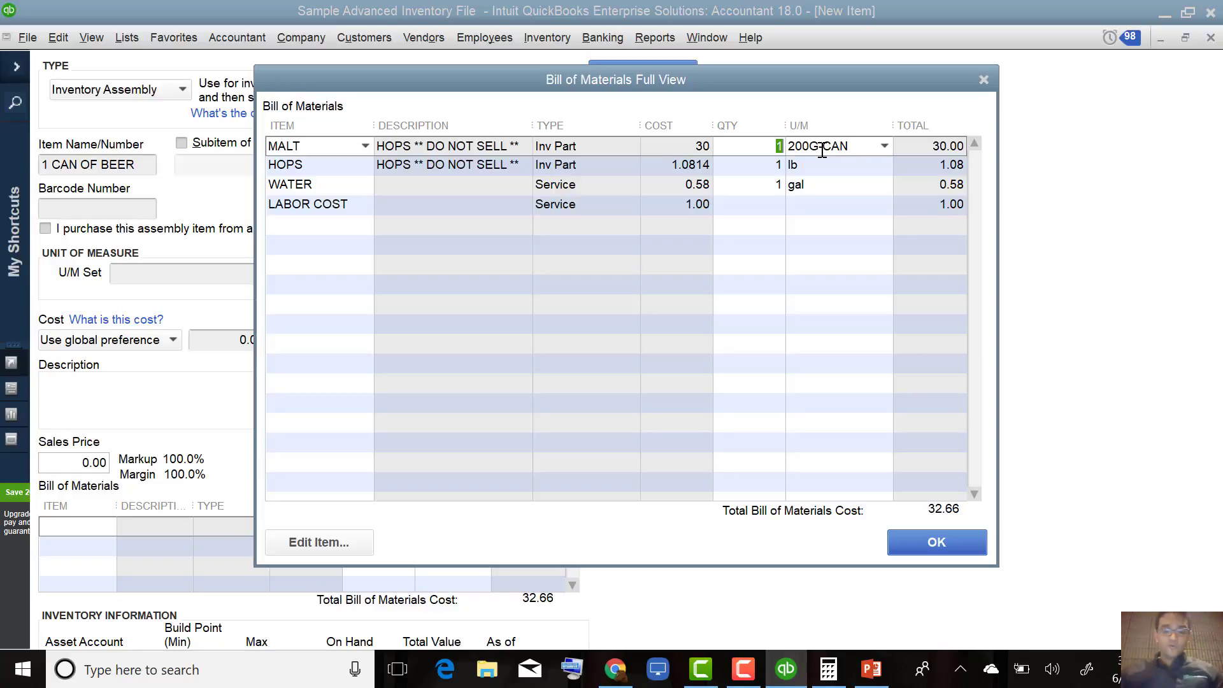
text(0.005)
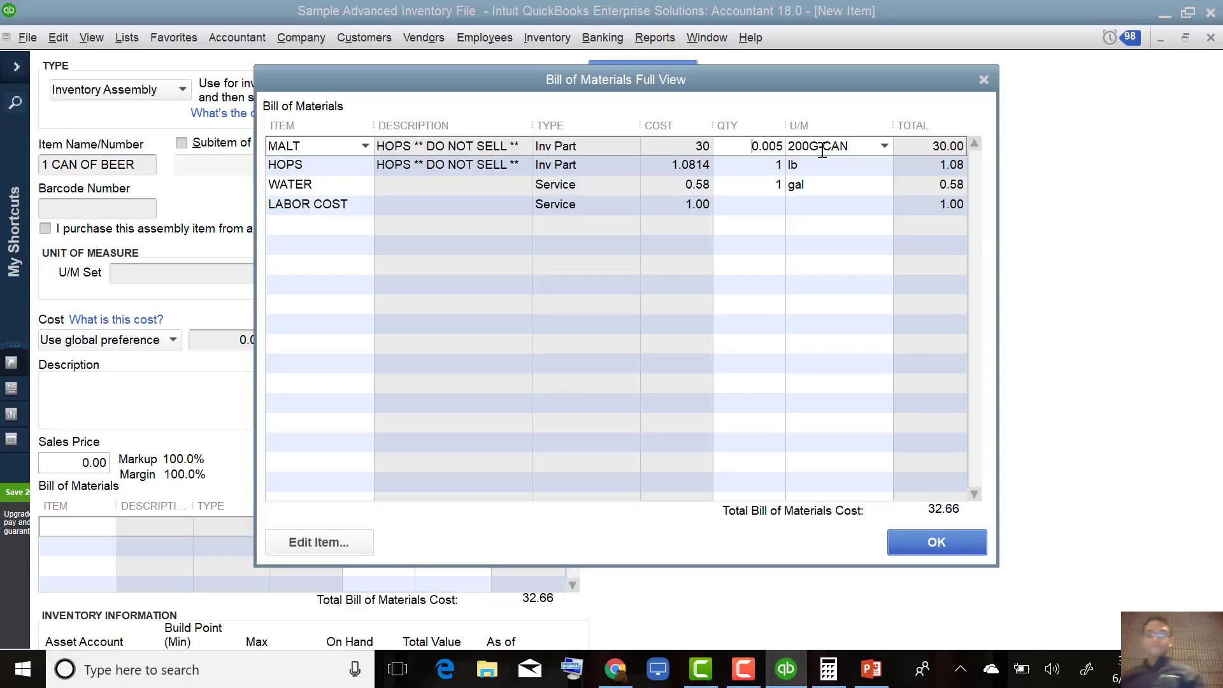
key(Tab)
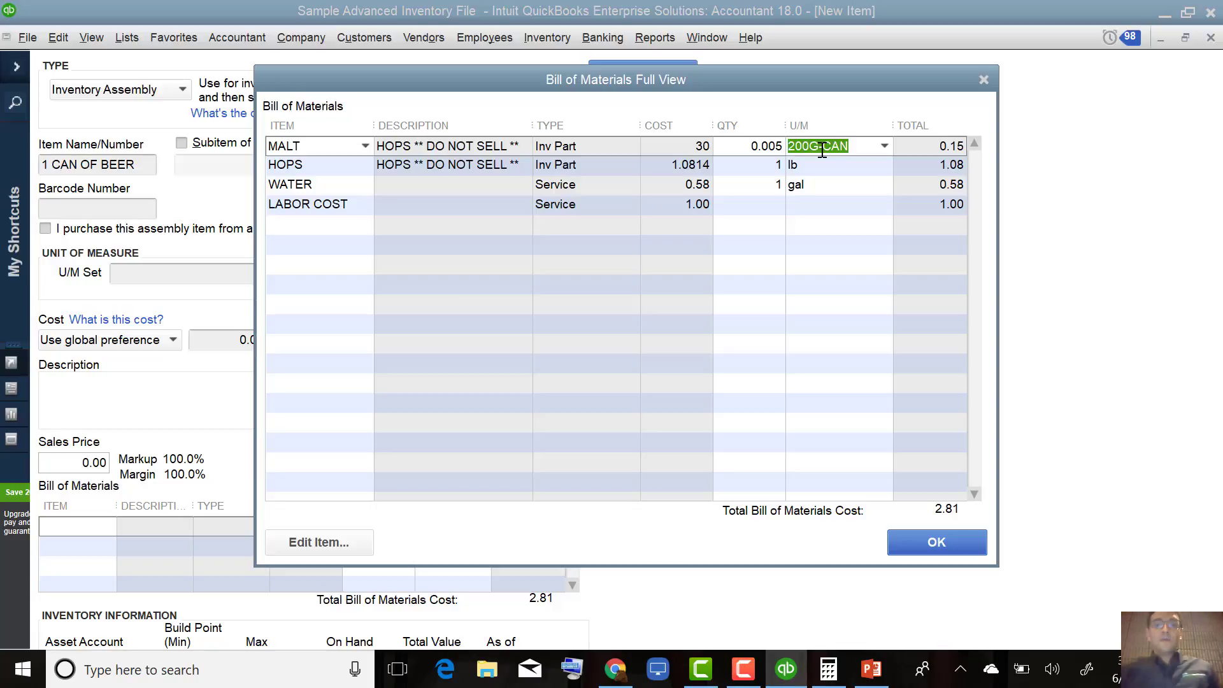
click(772, 167)
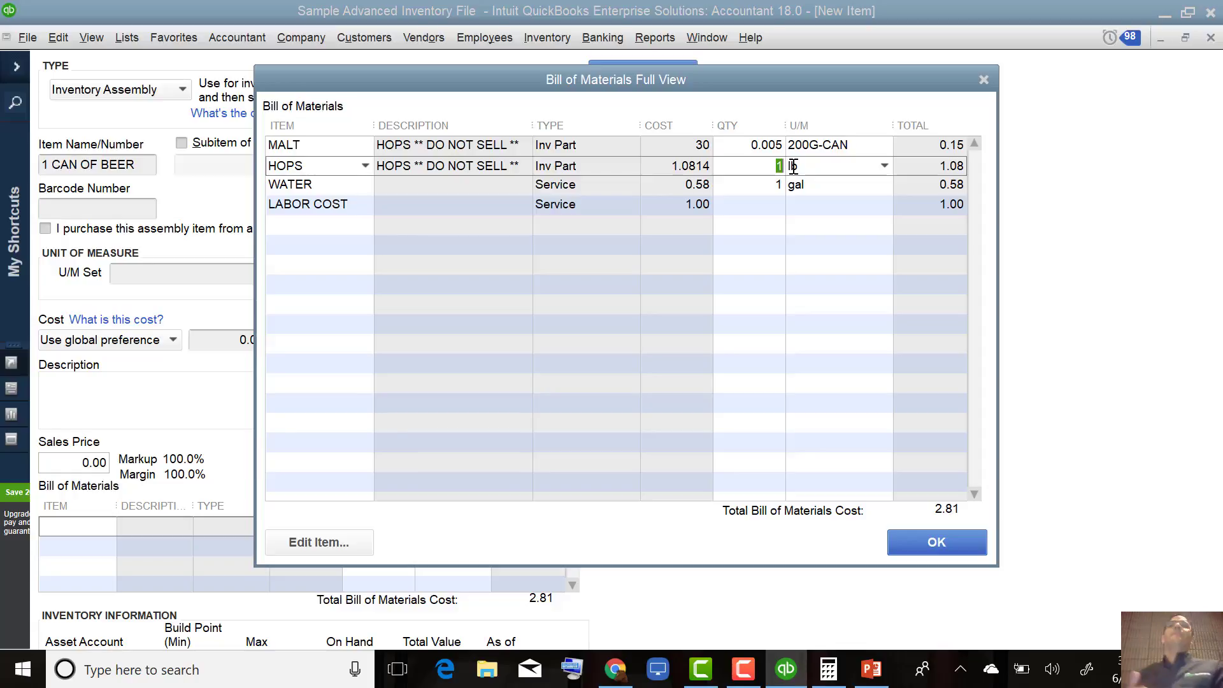
text(0.1)
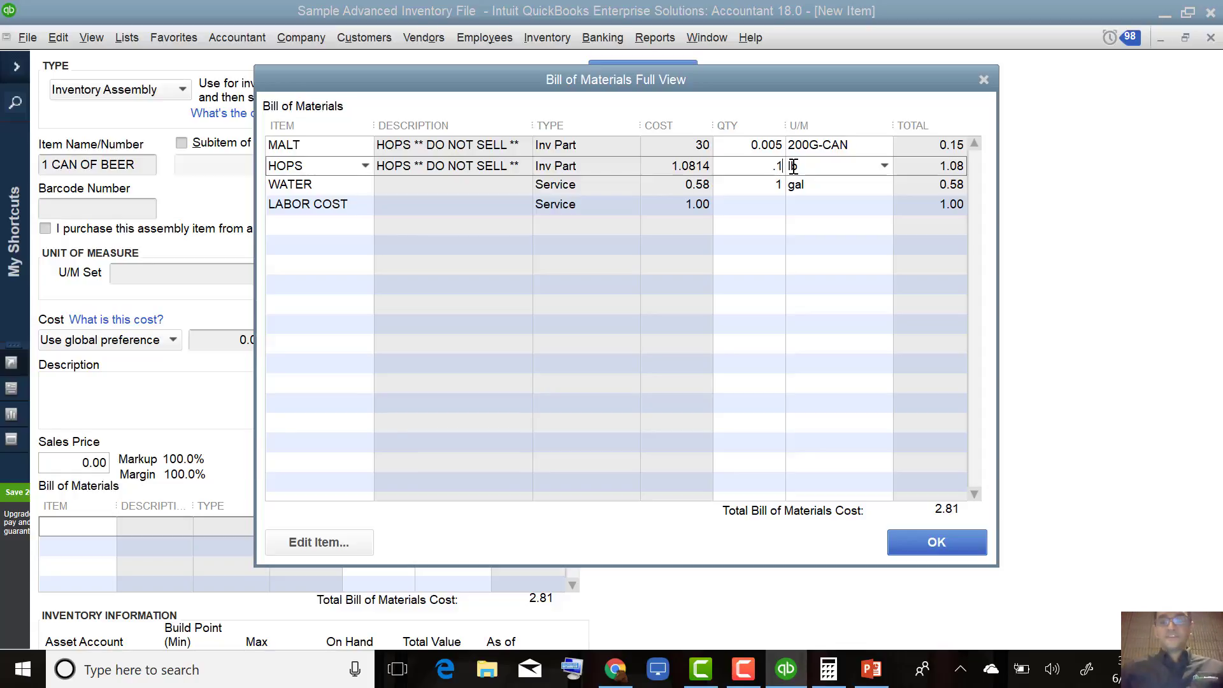
key(Tab)
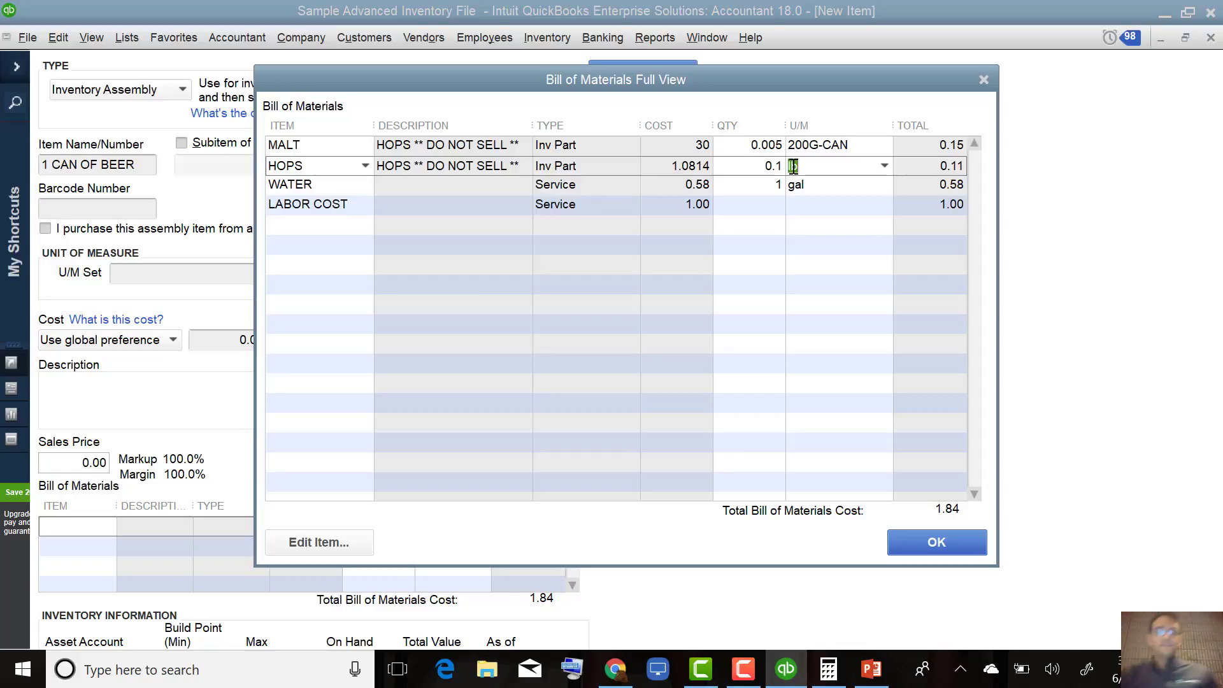
- Set the component quantities to 0.05 for WATER and 0.04 for LABOR COST, and accept the bill of materials
click(747, 185)
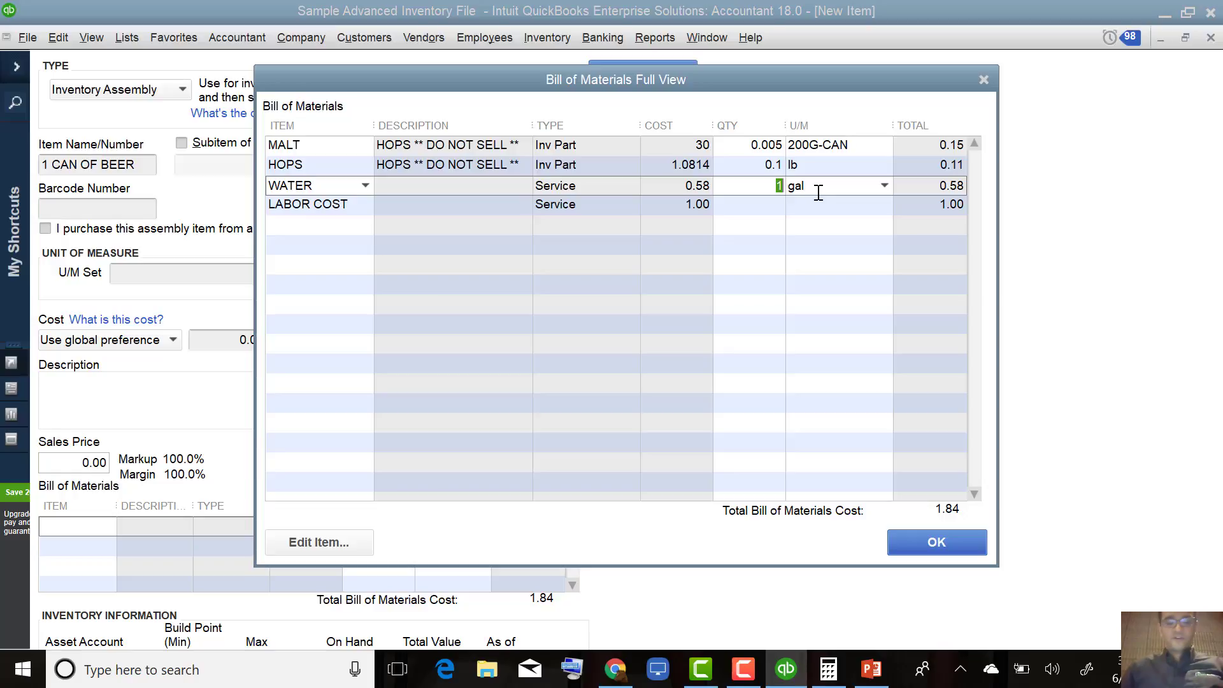
text(0.05)
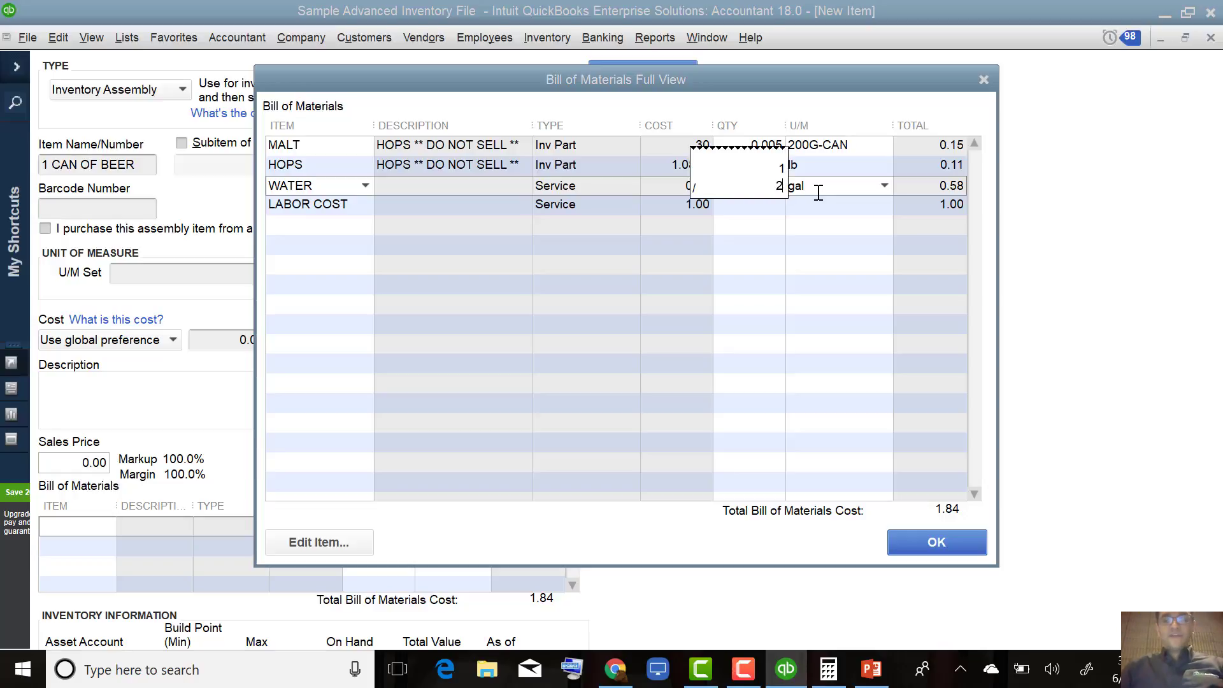
click(760, 204)
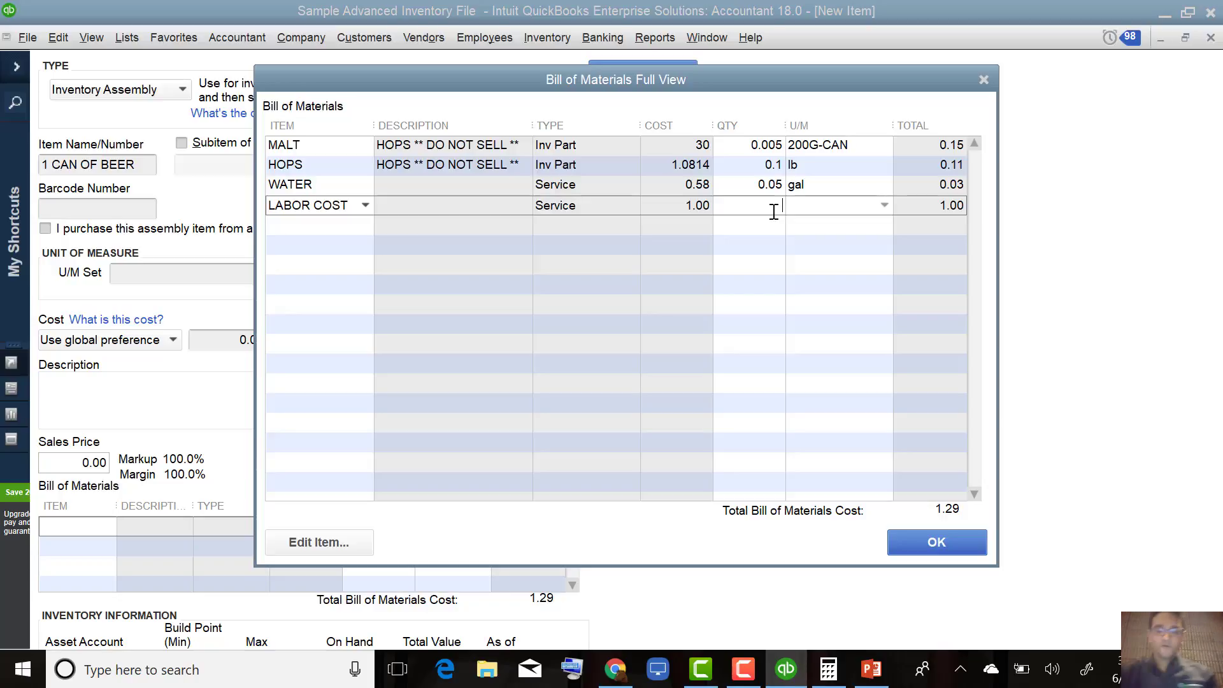
text(.04)
key(Tab)
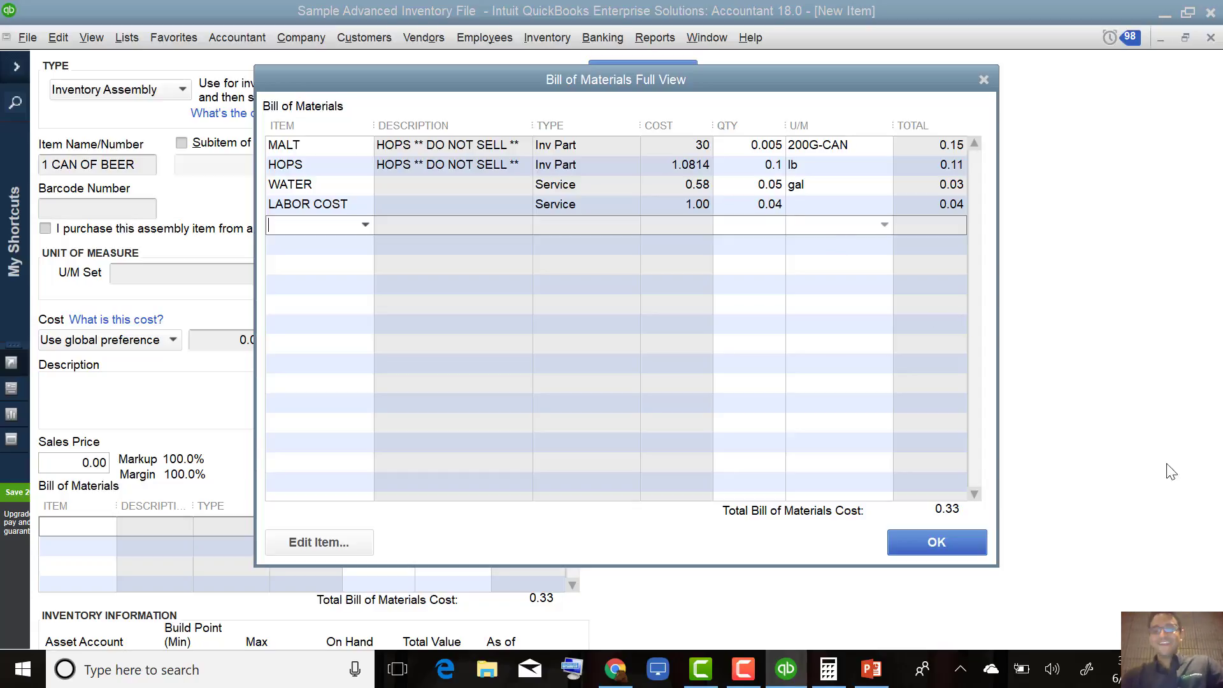
click(946, 541)
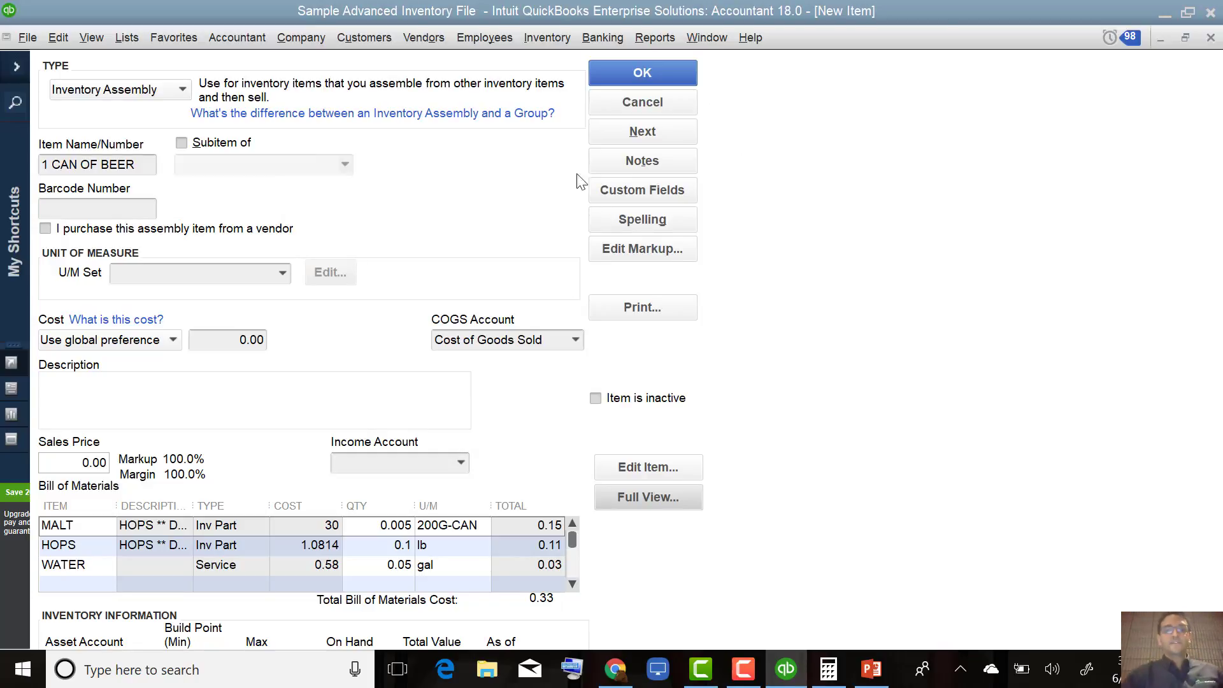
- Agree to update the assembly's sales price and set its income account to Pool Cover & Equipment Sales
click(642, 78)
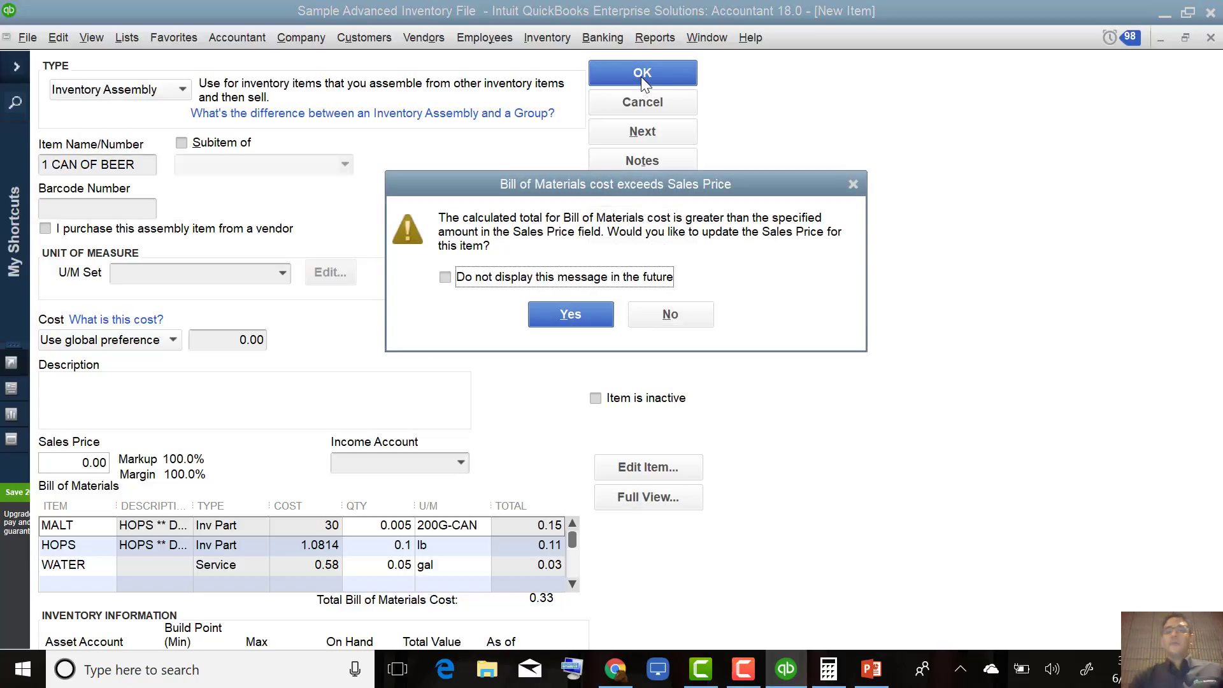
click(588, 315)
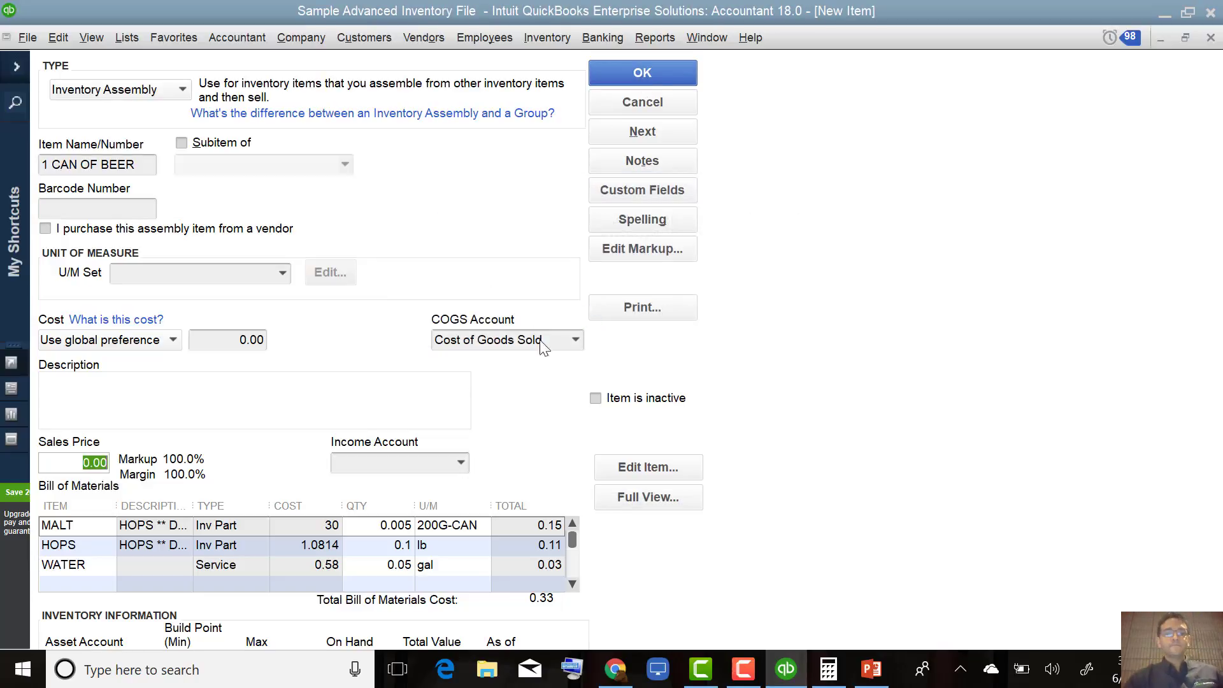
click(397, 463)
text(Sales Orders)
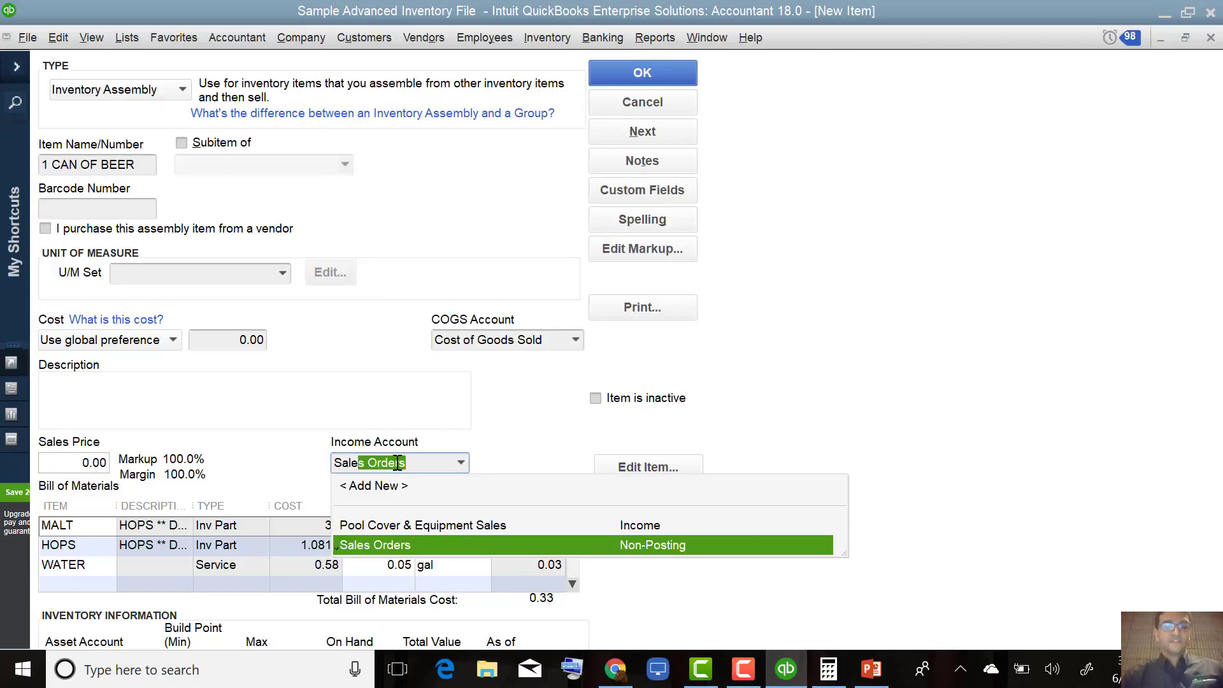
click(416, 529)
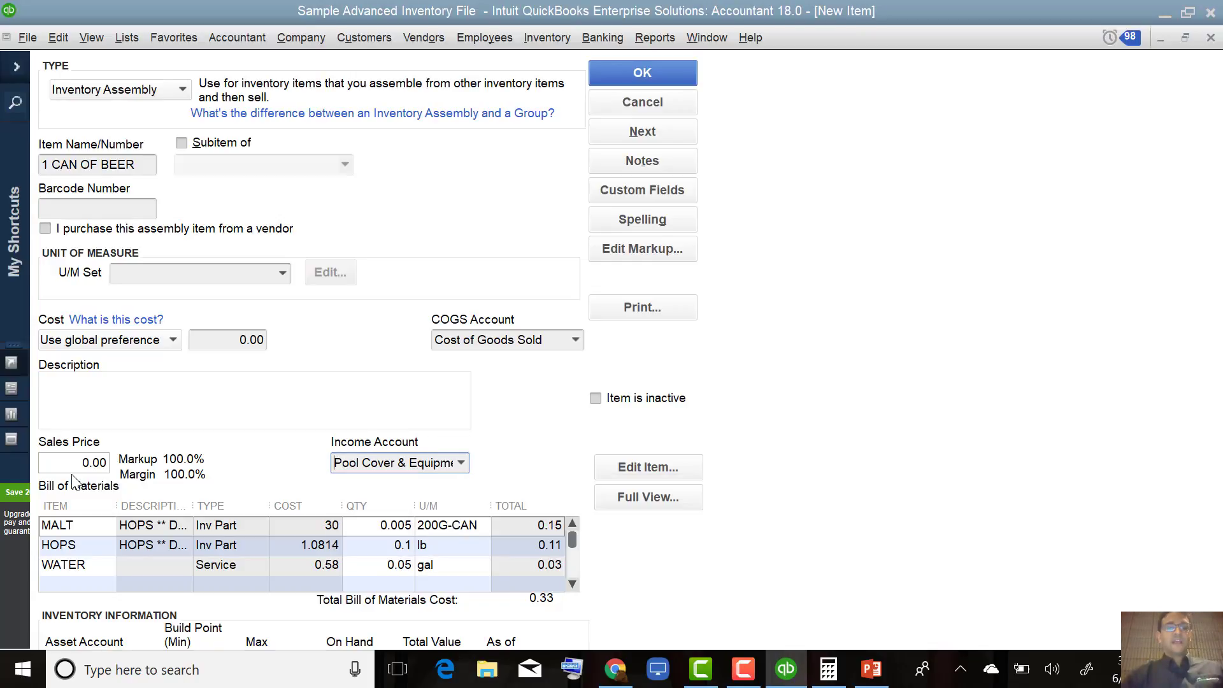
- Set the sales price of 1 CAN OF BEER to 0.78 and save the assembly item
click(65, 469)
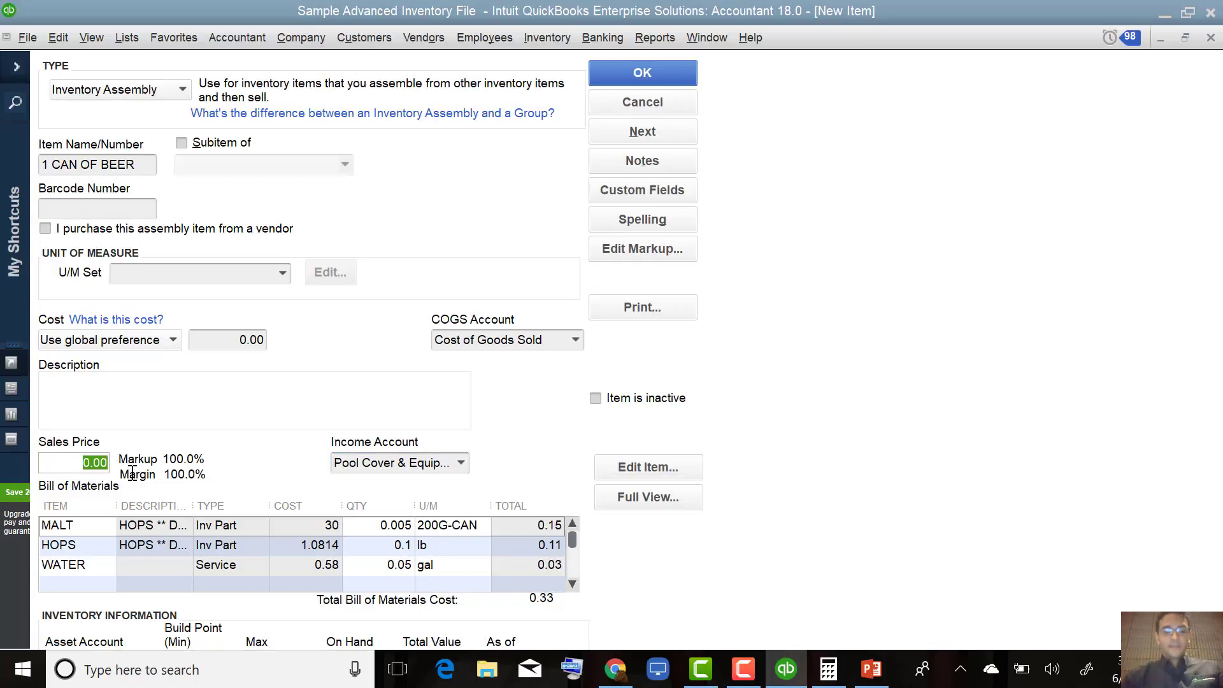
text(.78)
key(Tab)
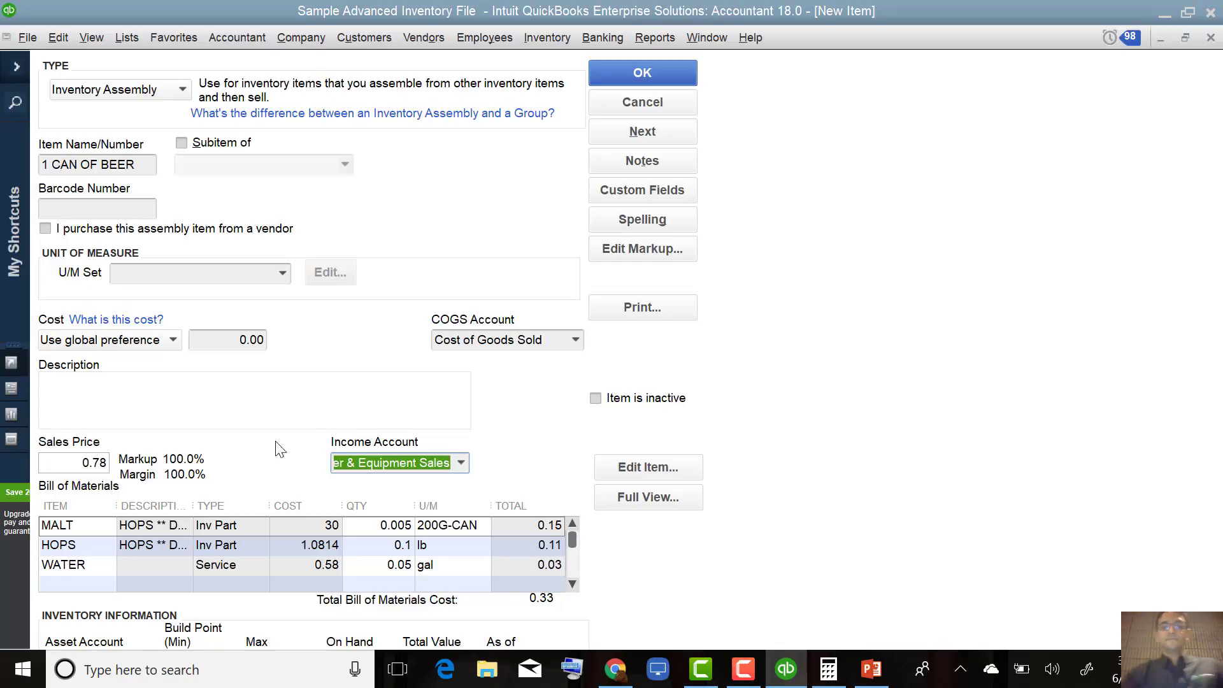
click(642, 72)
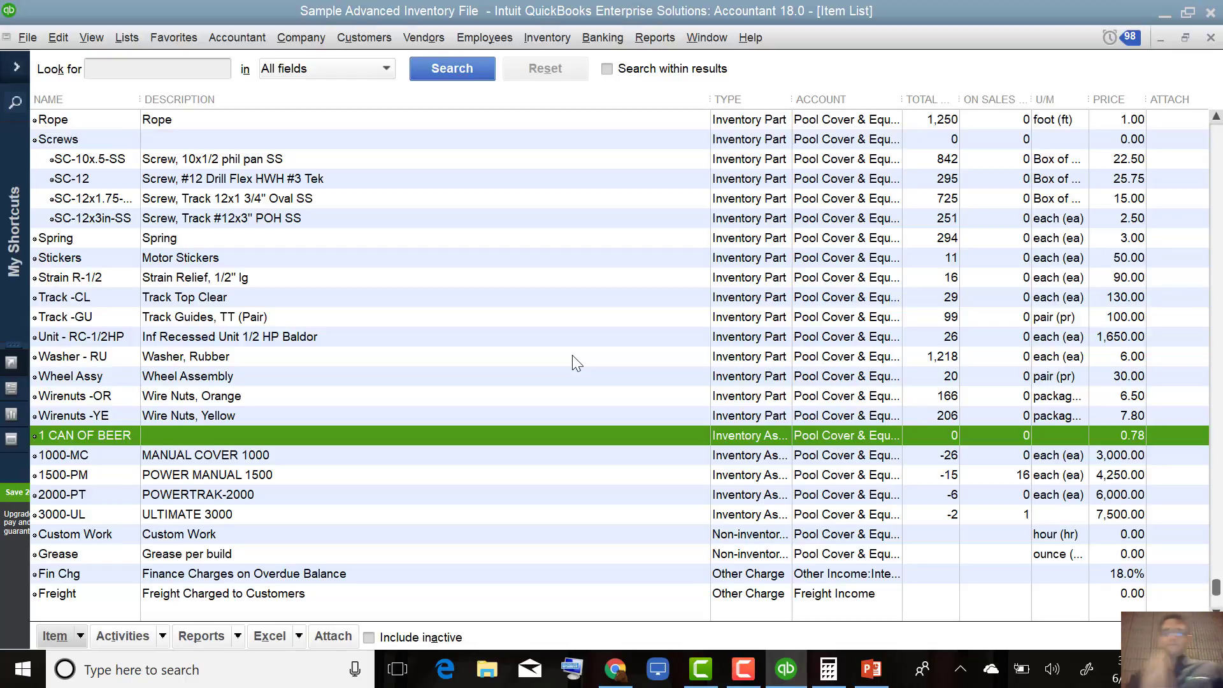
- Open a build assembly form for 1 CAN OF BEER to check its components' quantities on hand
click(561, 40)
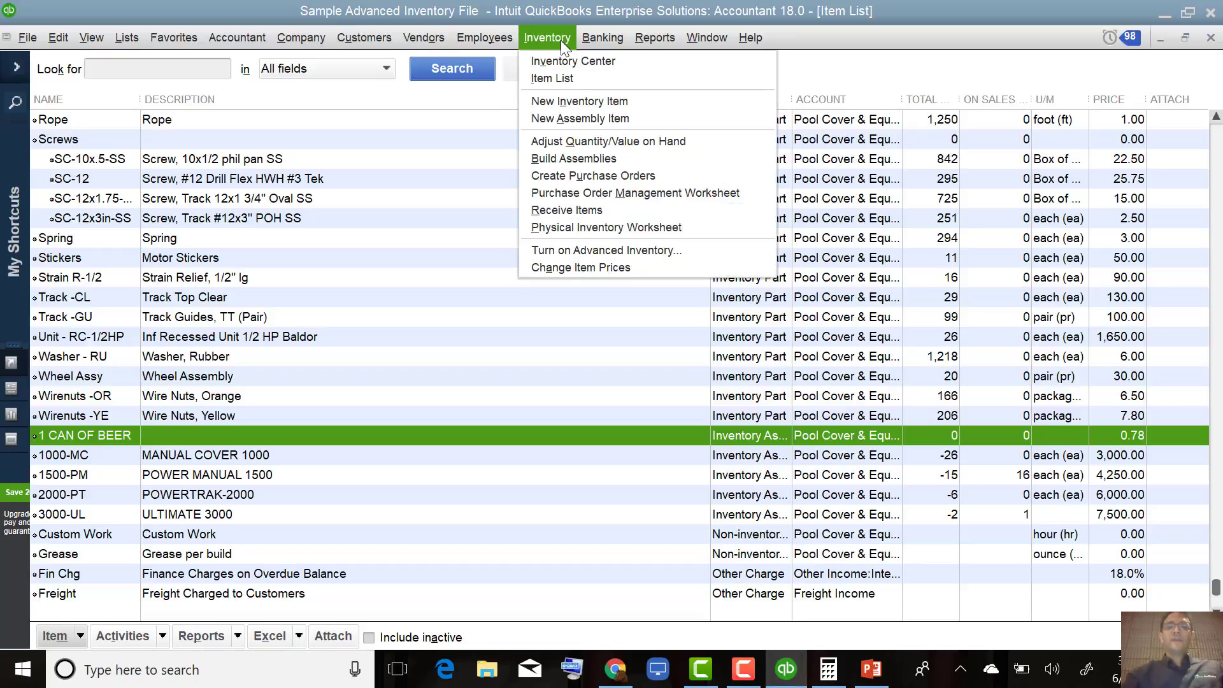
click(612, 159)
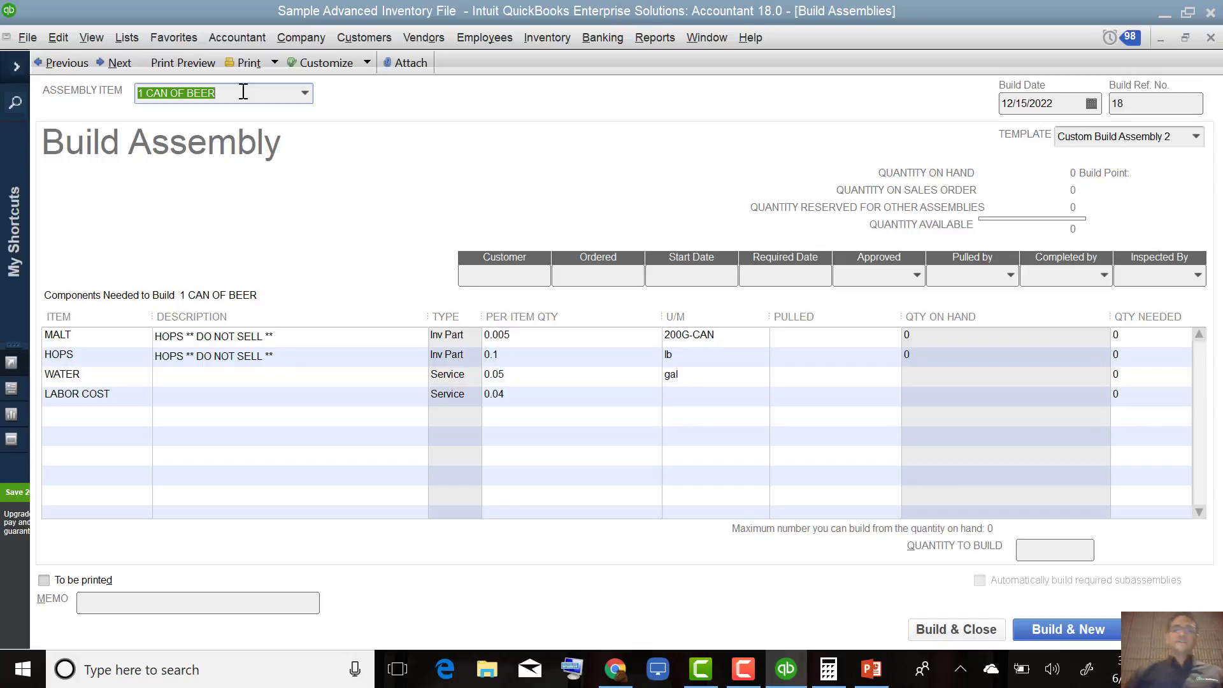
- Start a new bill from vendor Auto Assoc. and show its item lines
click(432, 37)
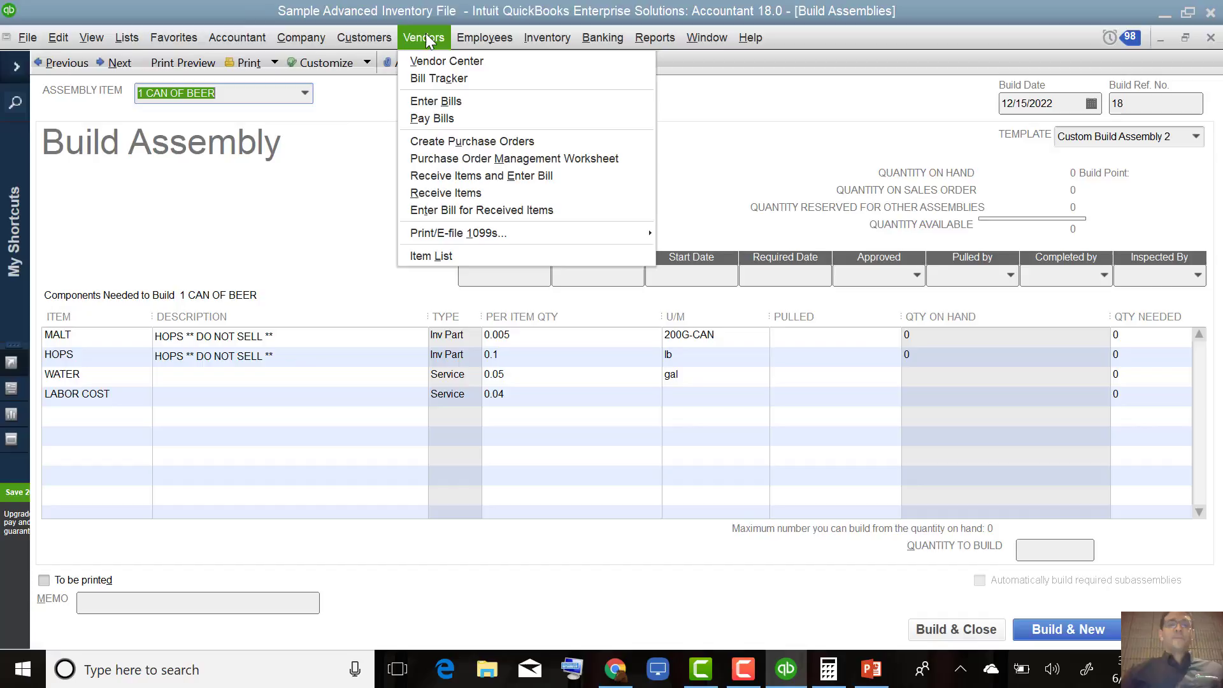
click(450, 100)
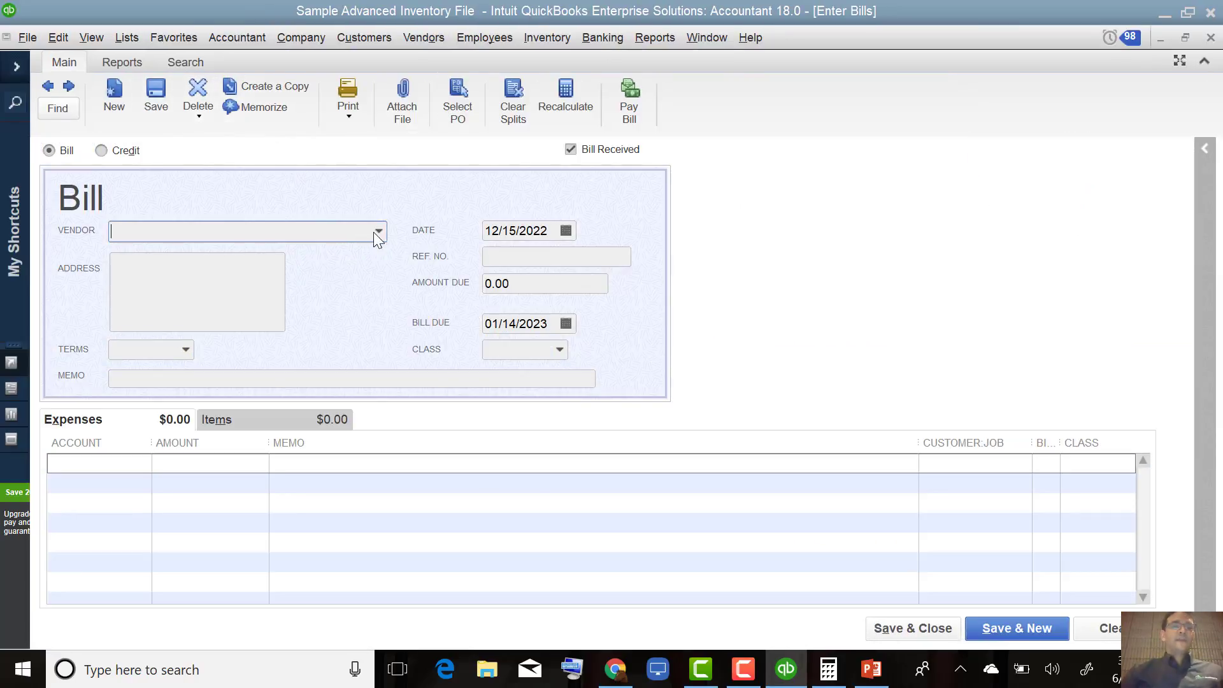
click(378, 232)
click(199, 306)
click(266, 420)
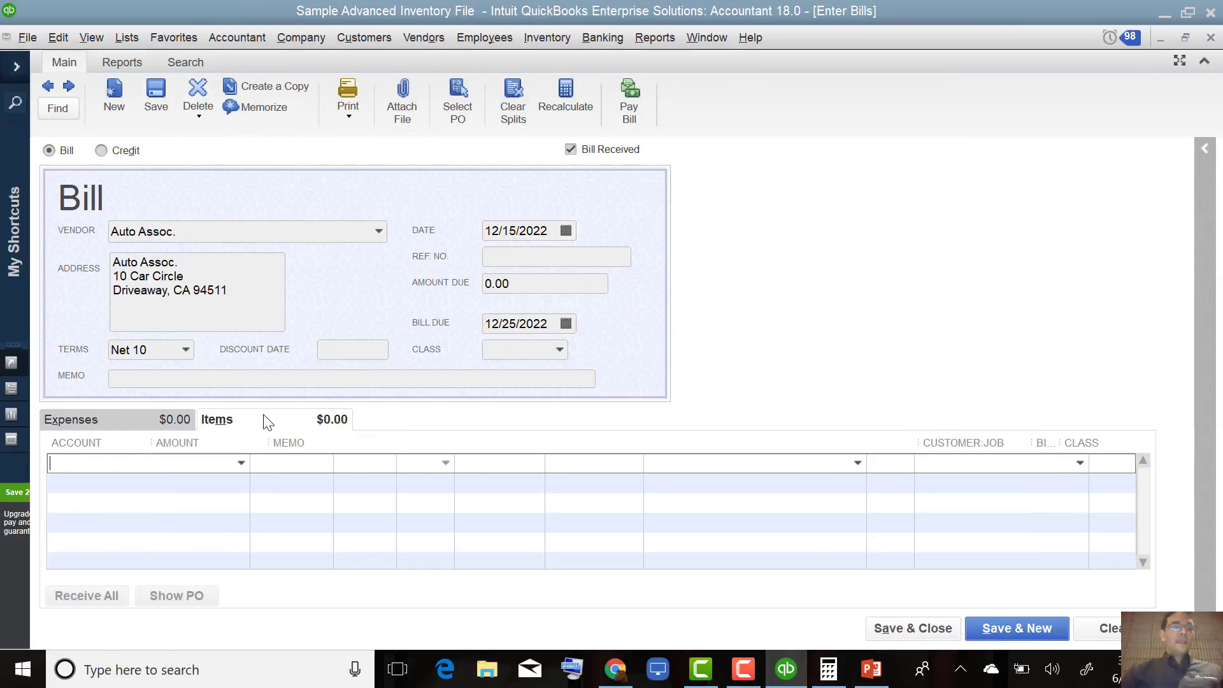
- Add MALT to the bill's item lines with a quantity of 300 in the 200G-CAN unit
text(MALT)
key(Tab)
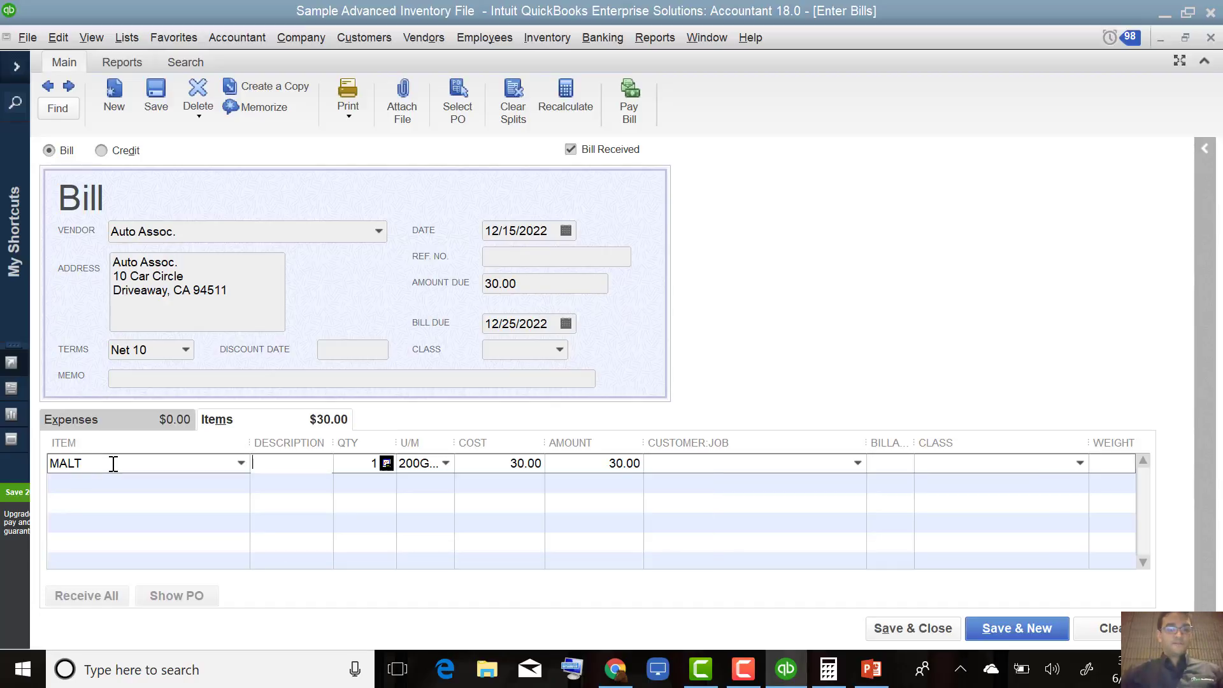
key(Tab)
text(300)
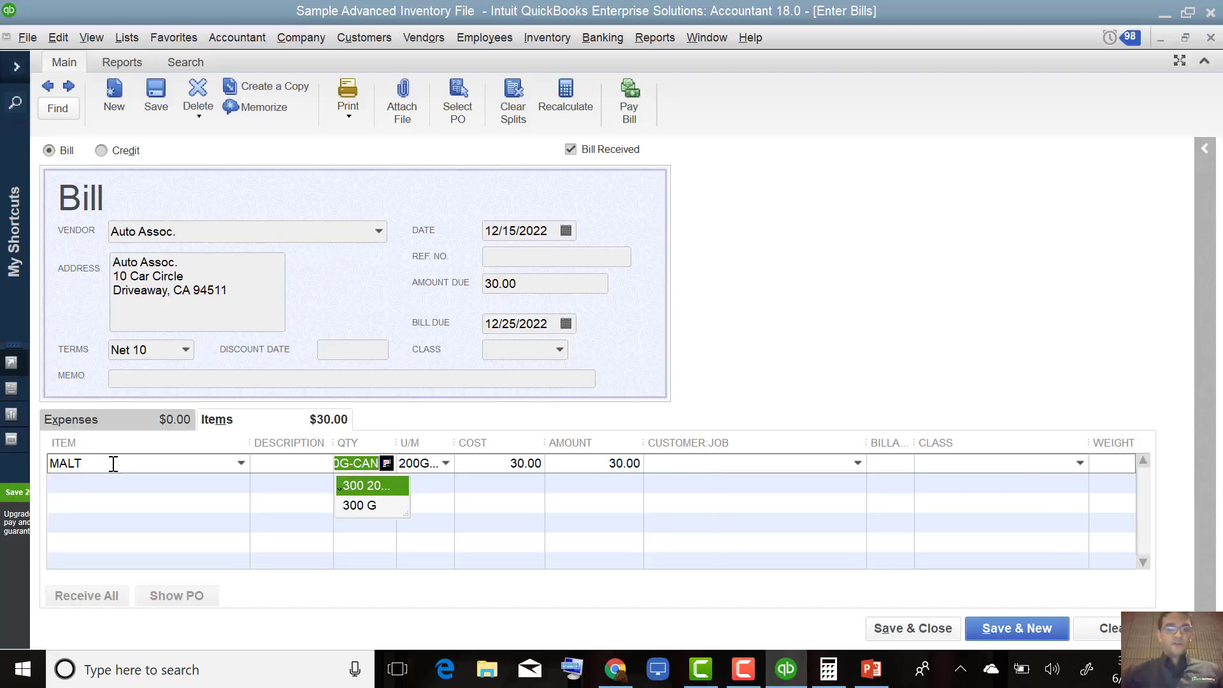
key(Tab)
click(79, 483)
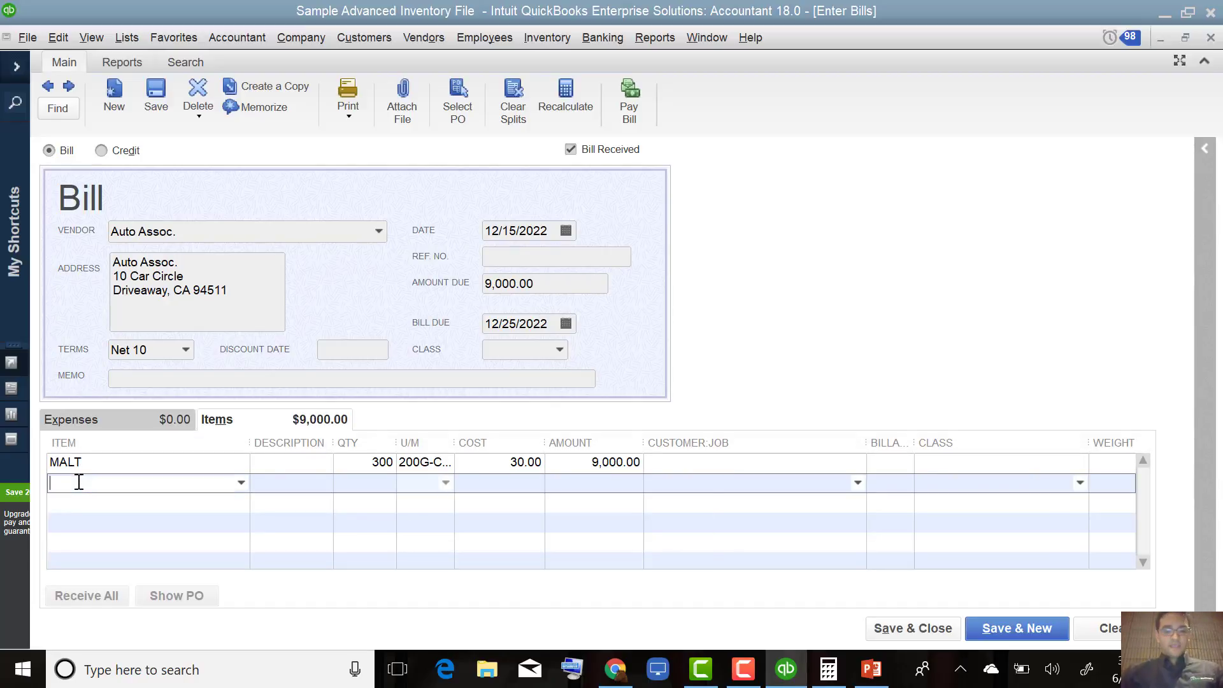
- Add HOPS to the bill with a quantity of 2 in the 860lbs unit, and save and close the bill
text(HOPS)
key(Tab)
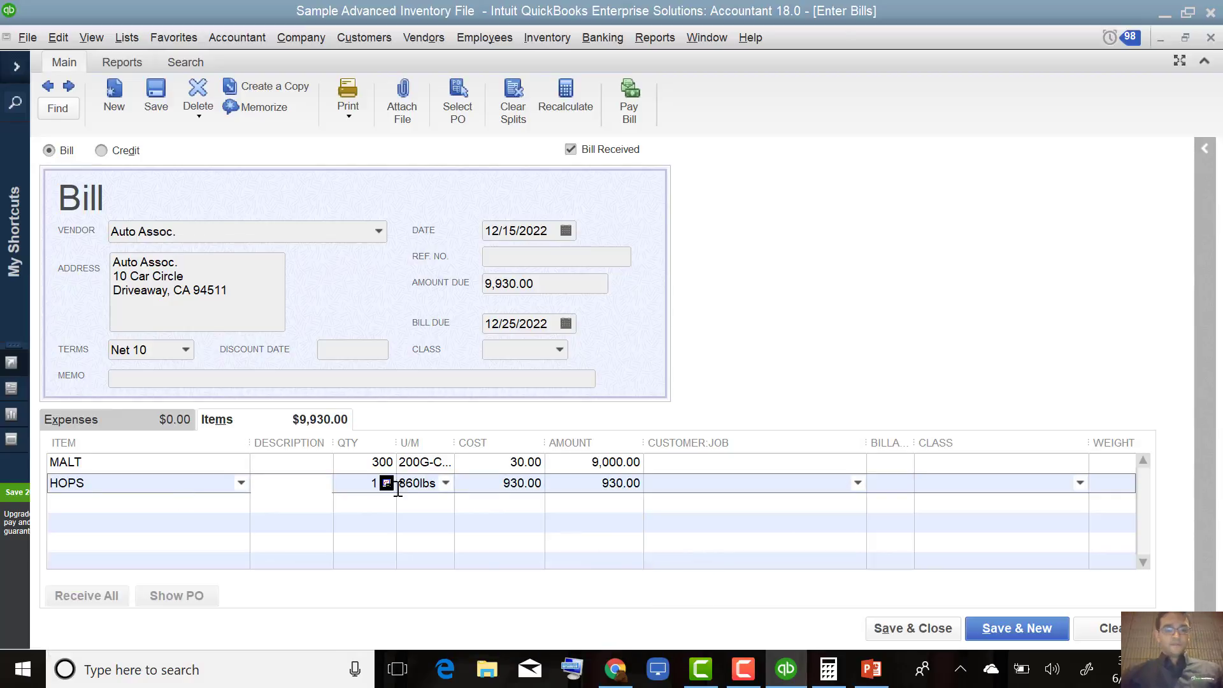
click(372, 484)
text(2)
key(Tab)
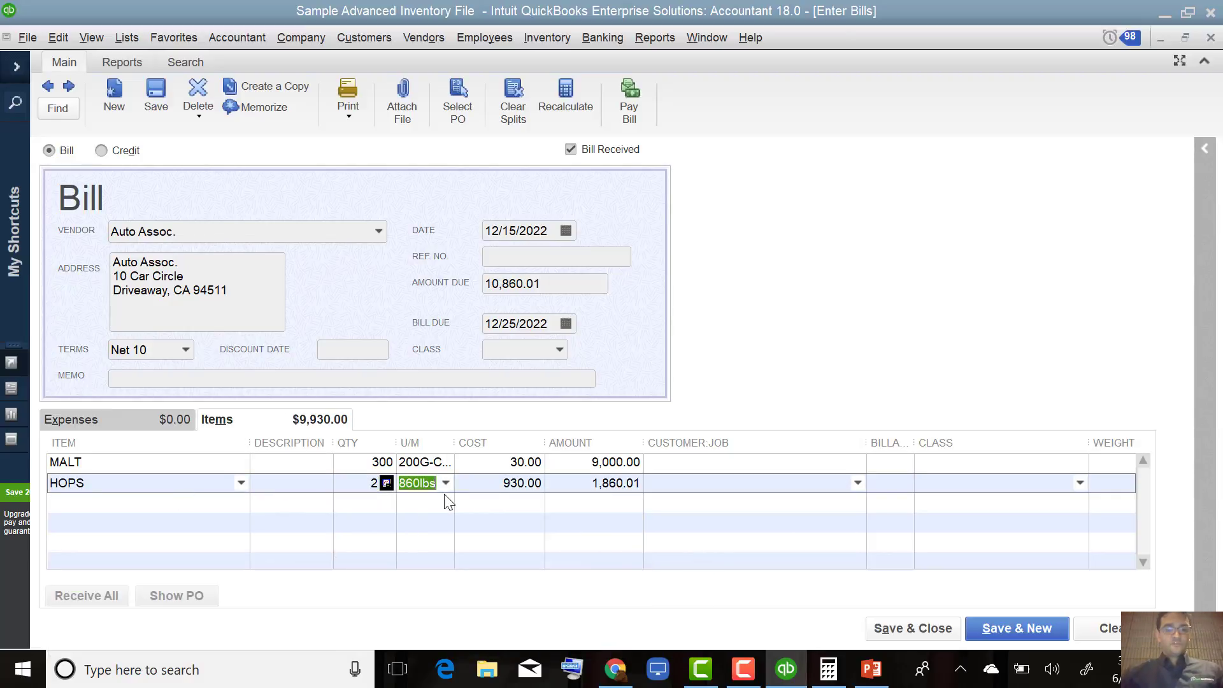
click(912, 627)
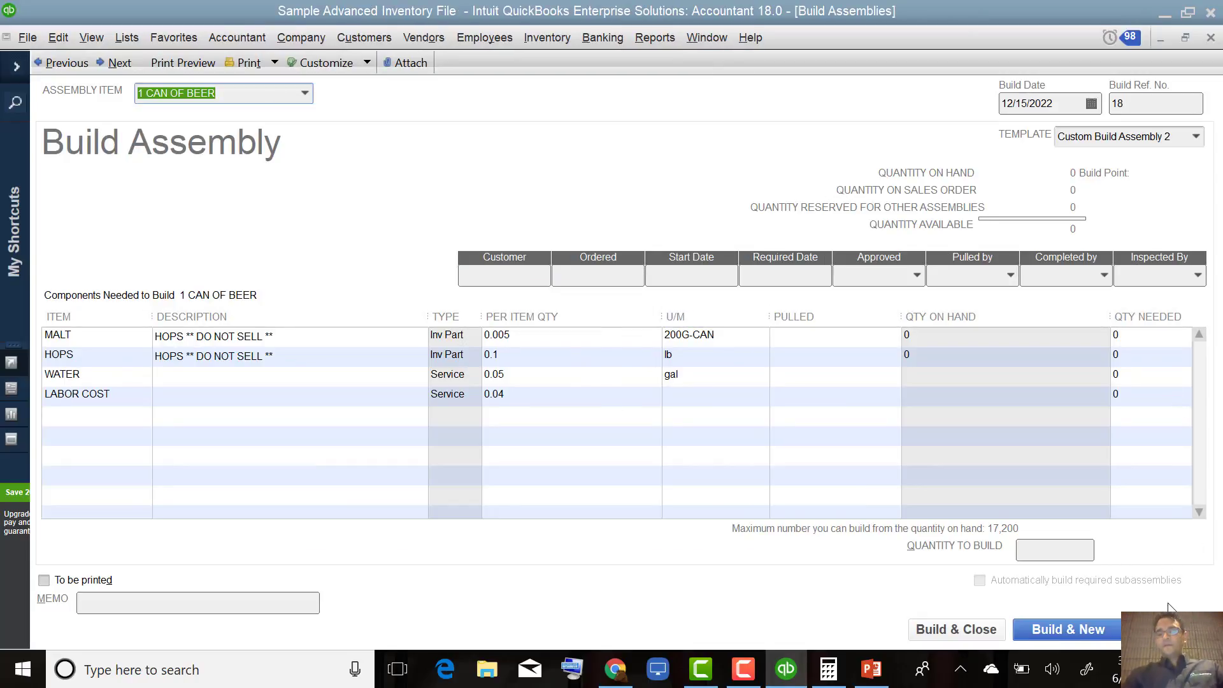
- Clear the build assembly form and reselect 1 CAN OF BEER to check the maximum number that can be built
click(1169, 630)
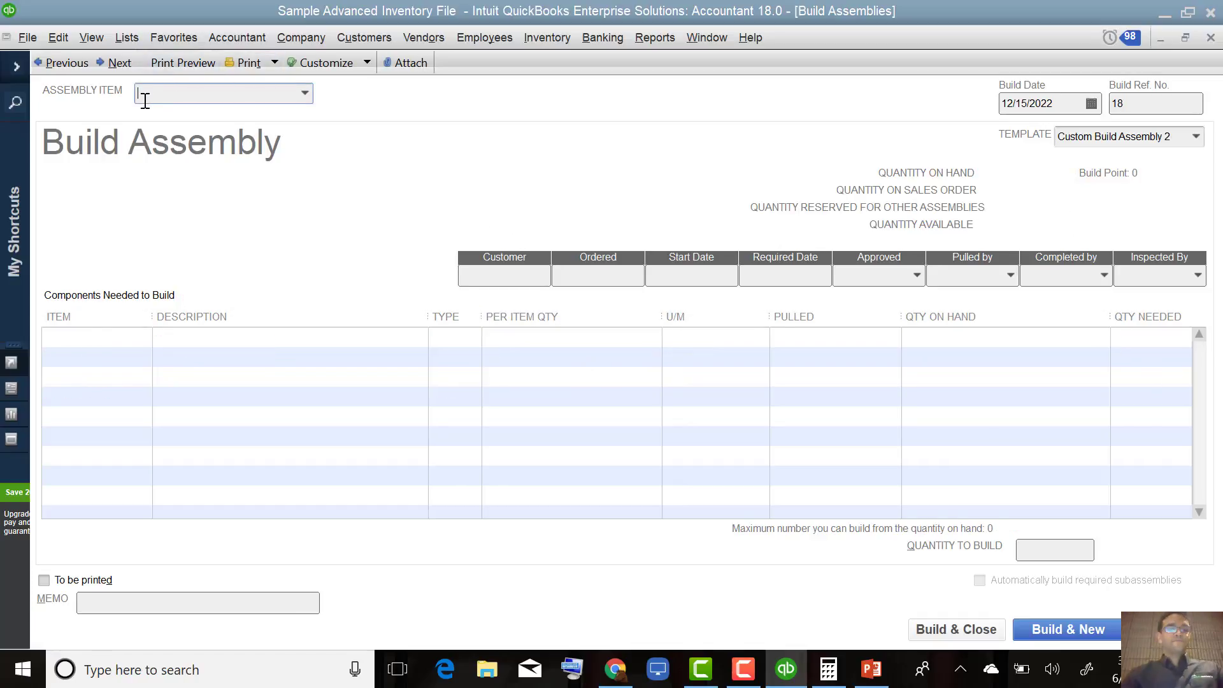
text(1 CAN OF BEER)
click(189, 152)
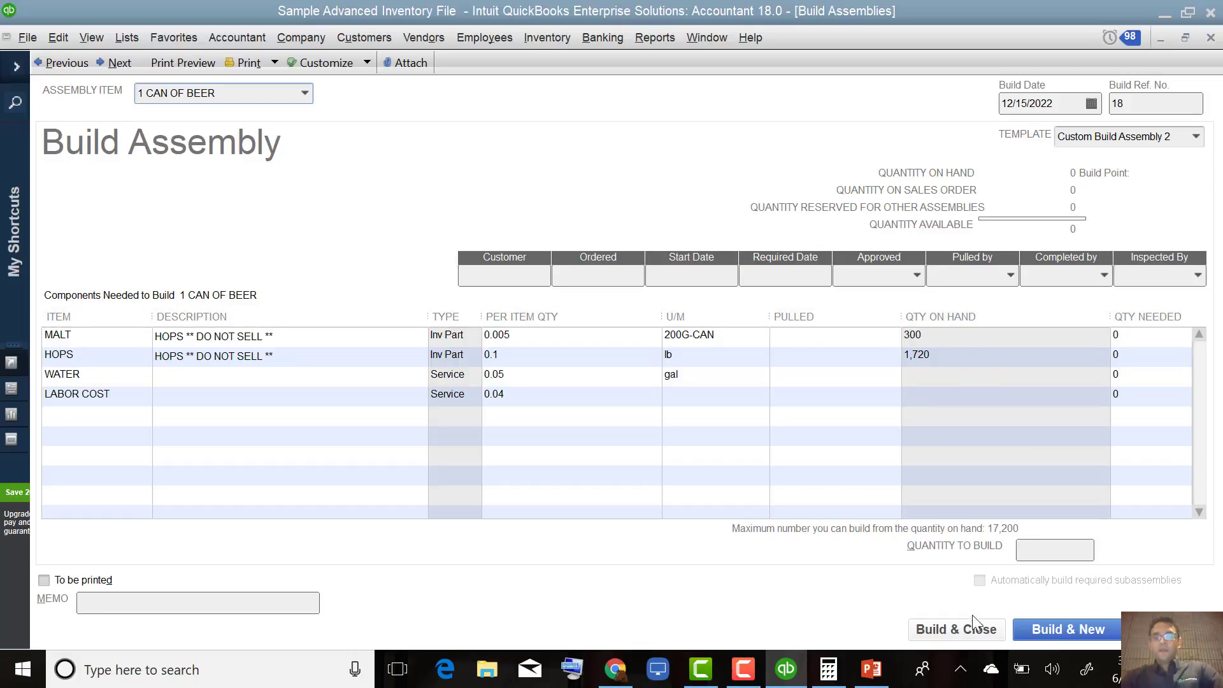
key(ctrl+1)
click(1010, 516)
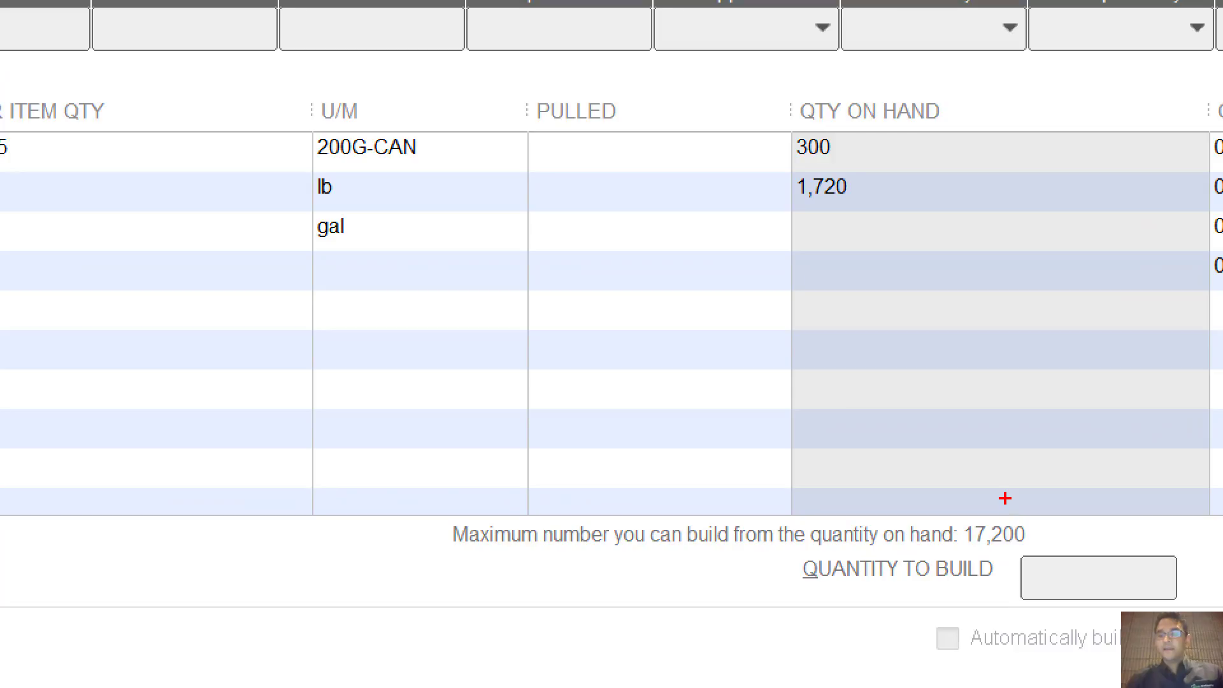
mouse_move(1001, 477)
mouse_down()
mouse_move(955, 492)
mouse_move(1083, 609)
mouse_move(965, 456)
mouse_move(954, 469)
mouse_up()
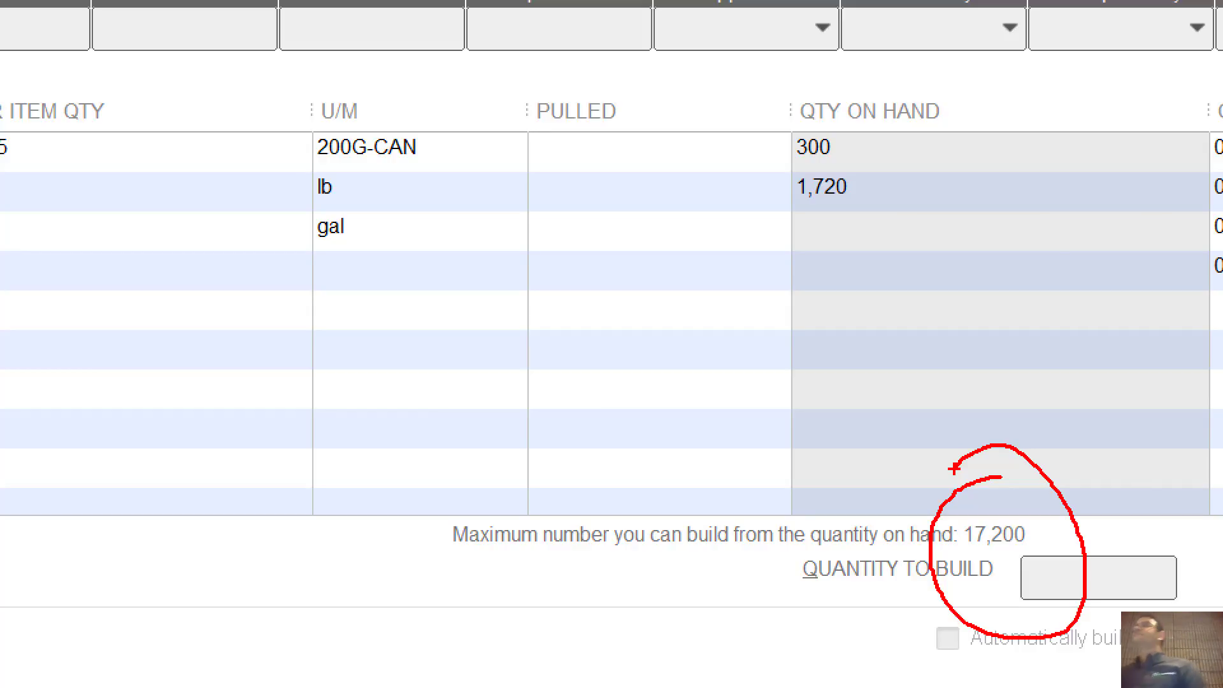
key(Escape)
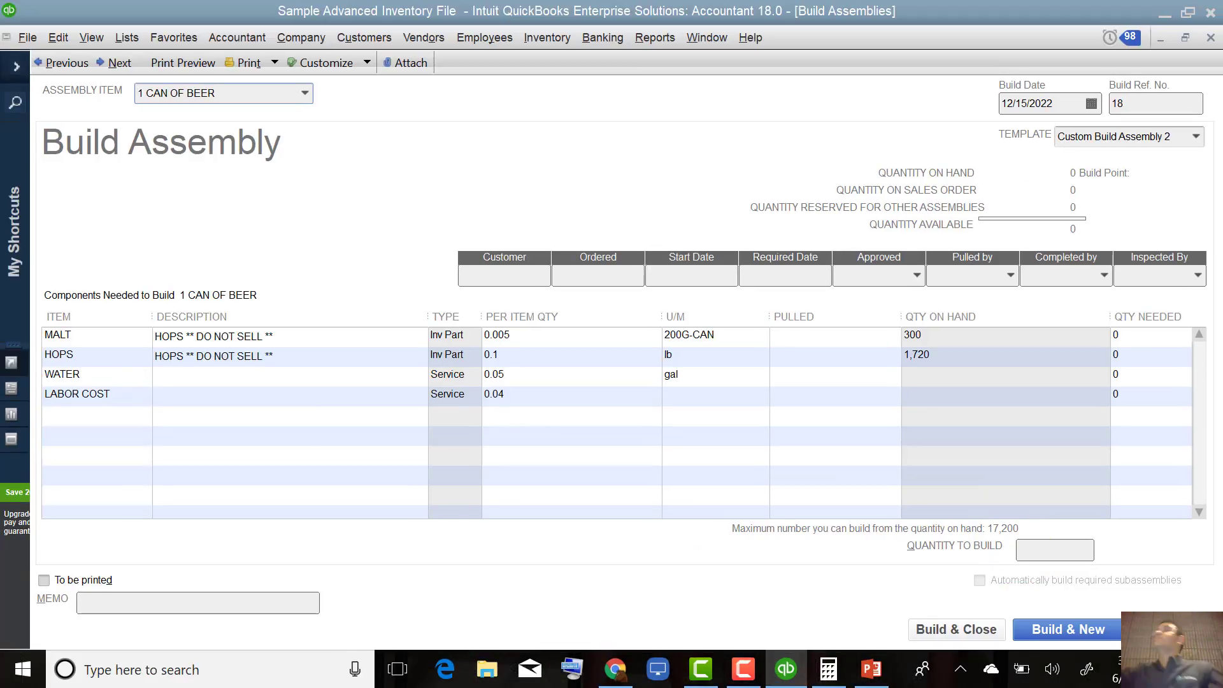
- Build 1,000 units of 1 CAN OF BEER, reviewing the components' needed and per-item quantities before recording the build
click(1046, 549)
text(1000)
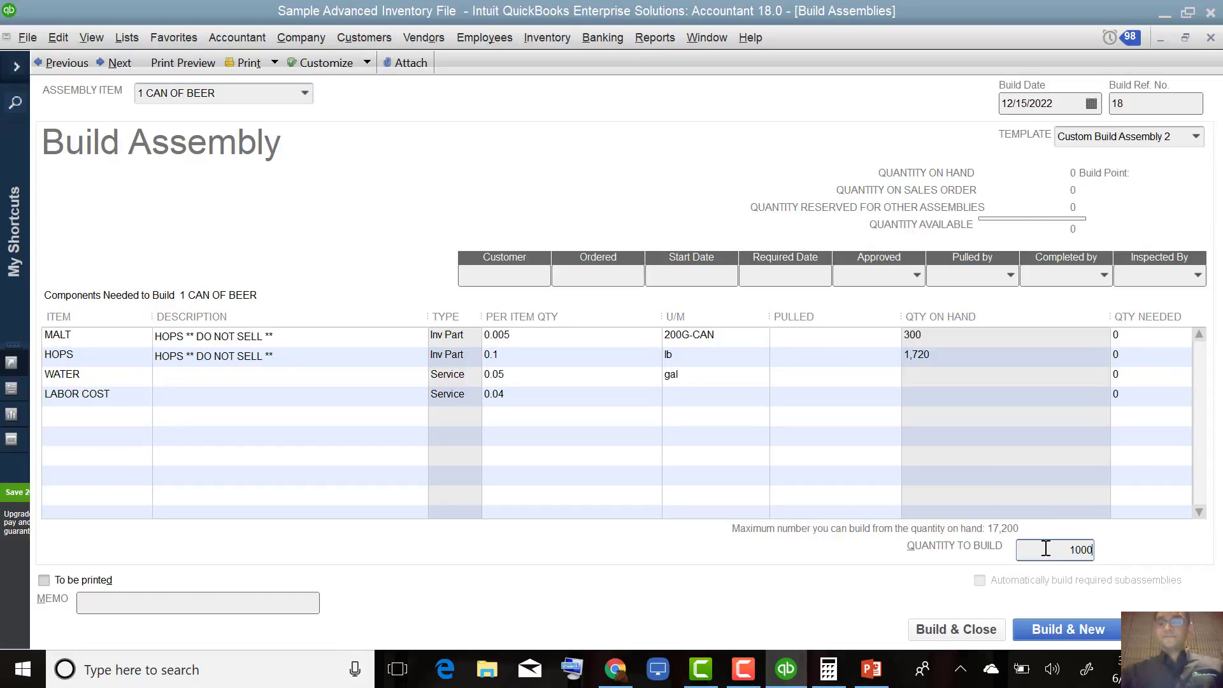
key(Tab)
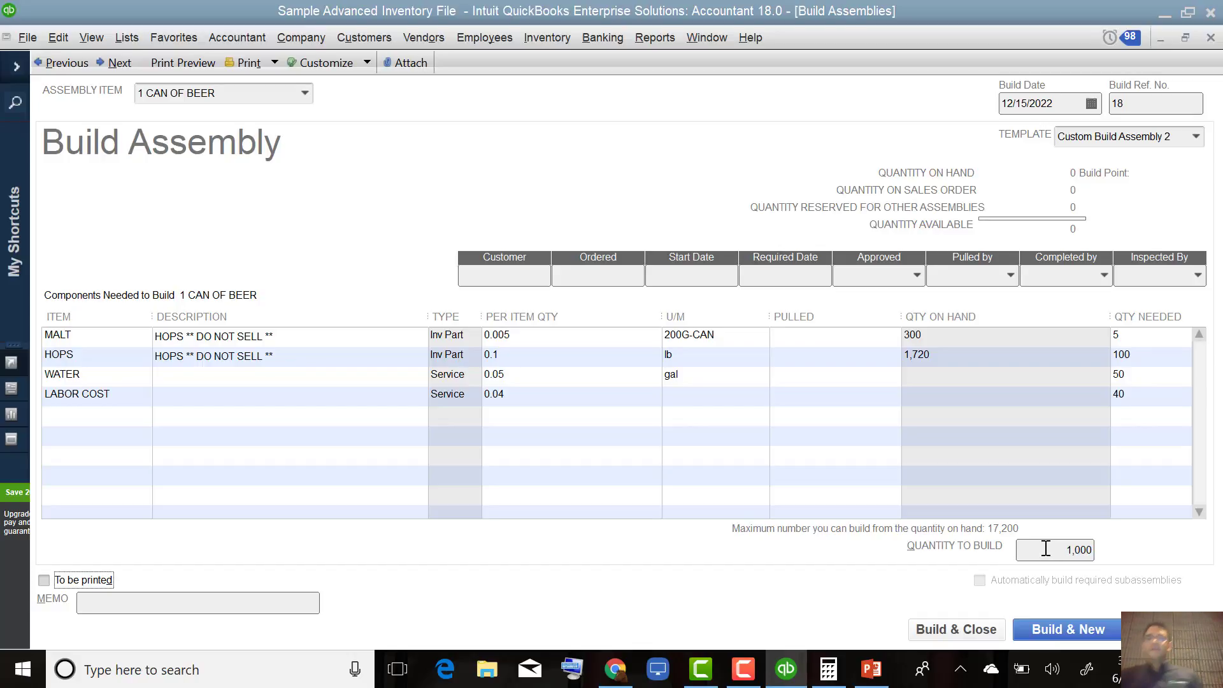
click(1142, 334)
click(1141, 354)
click(1138, 401)
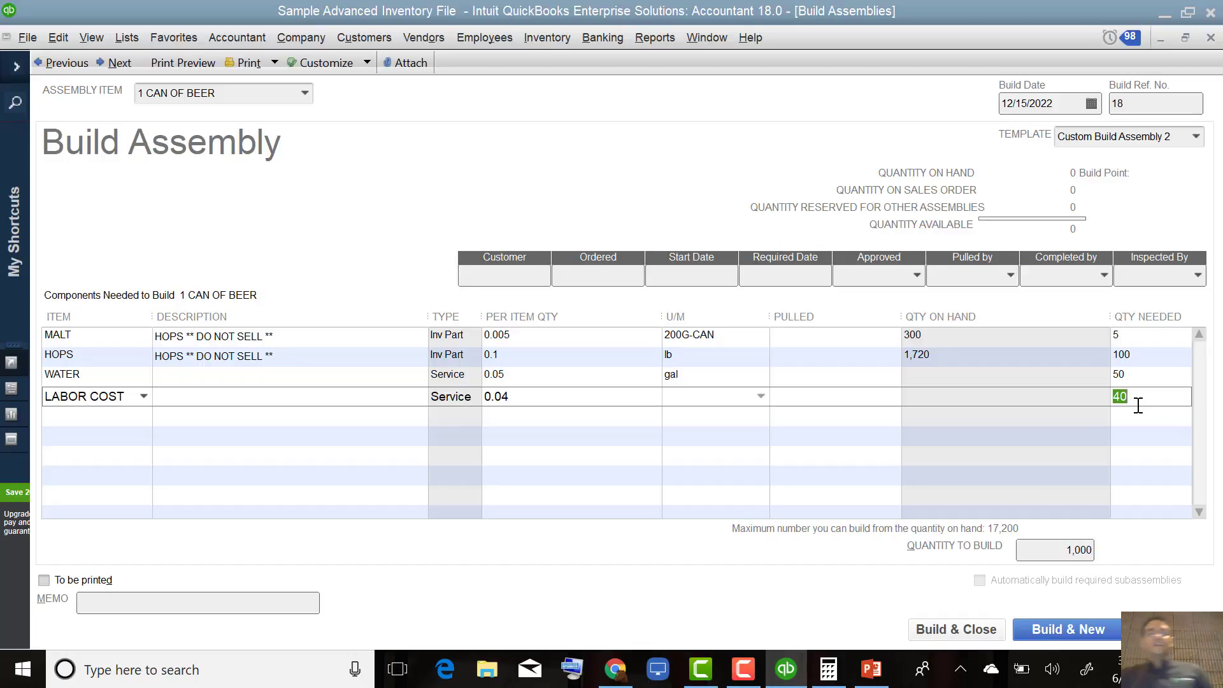
click(597, 357)
click(576, 332)
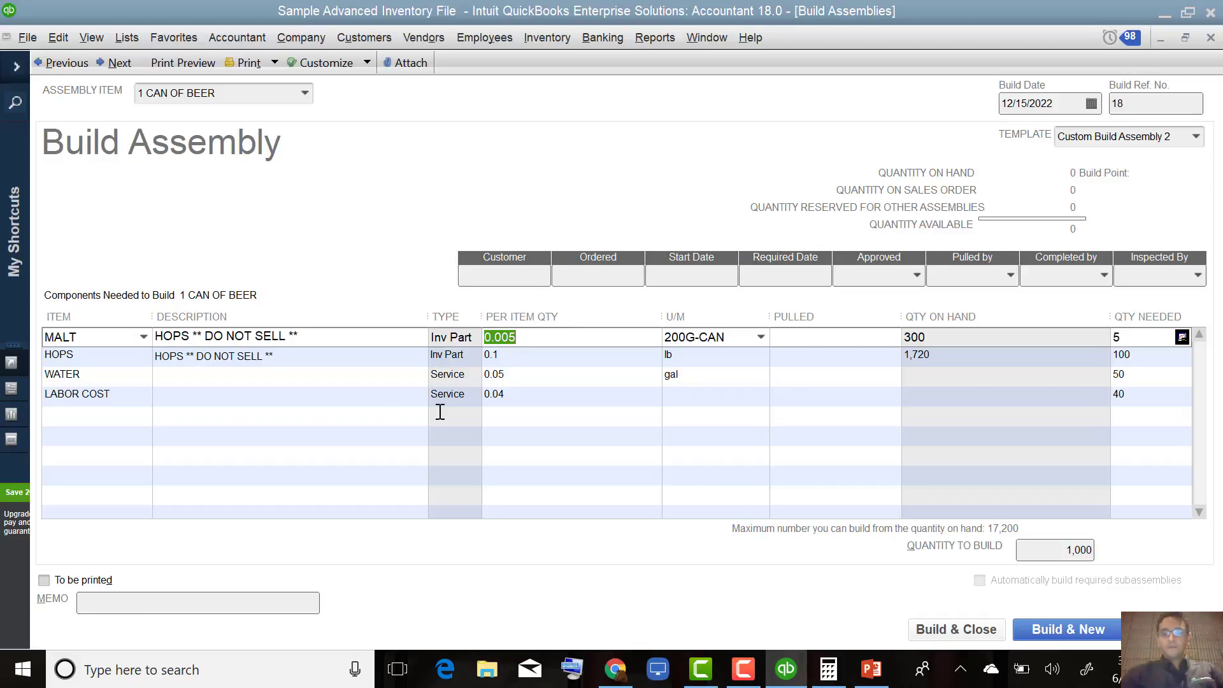
click(954, 629)
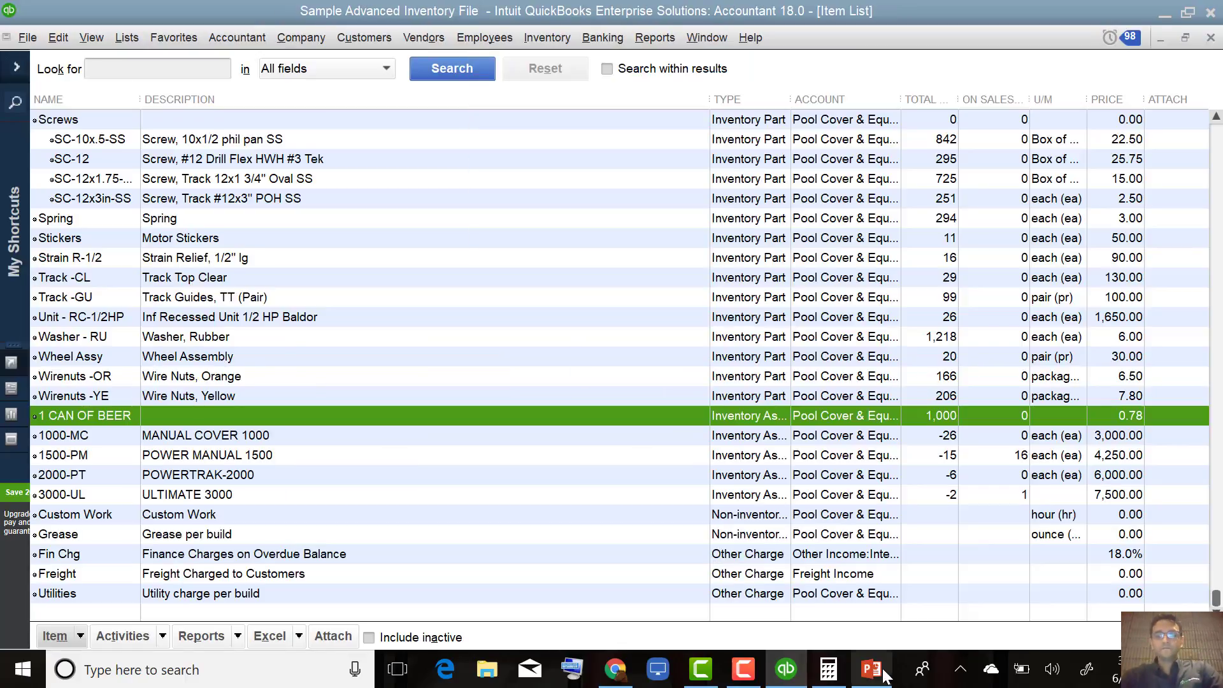
- Switch to the PowerPoint slide show and advance it in presenter view to the "6. Landed Cost" slide
click(883, 672)
click(1036, 641)
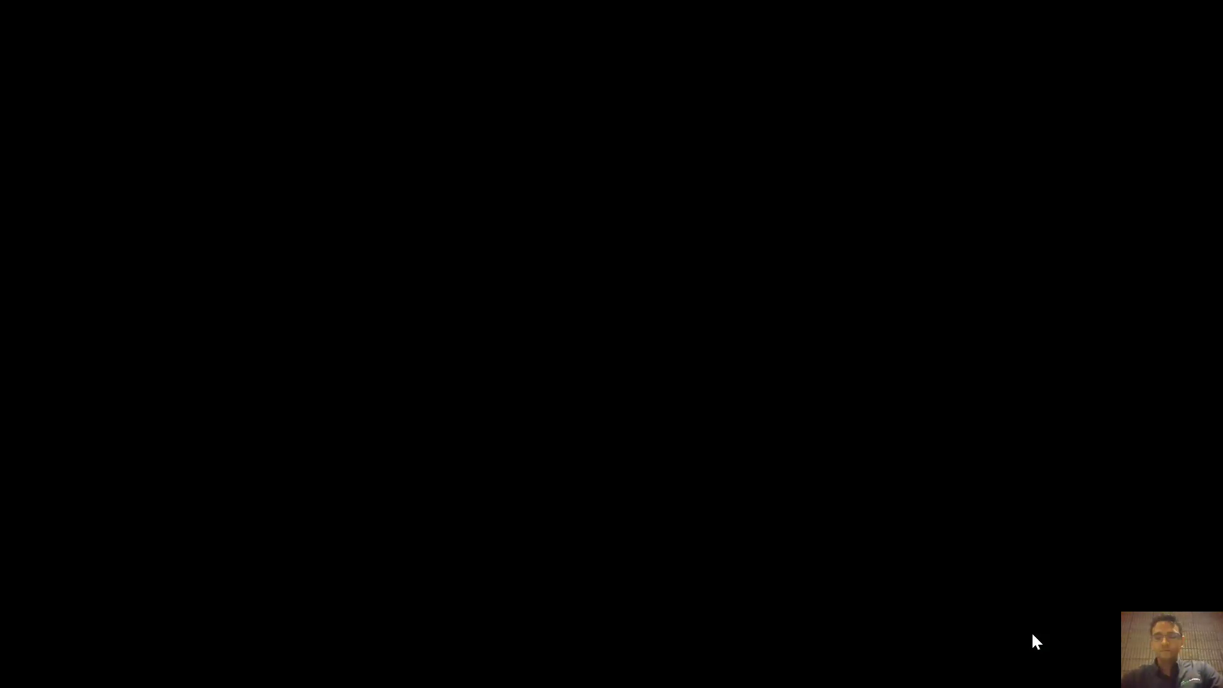
key(Escape)
click(1035, 640)
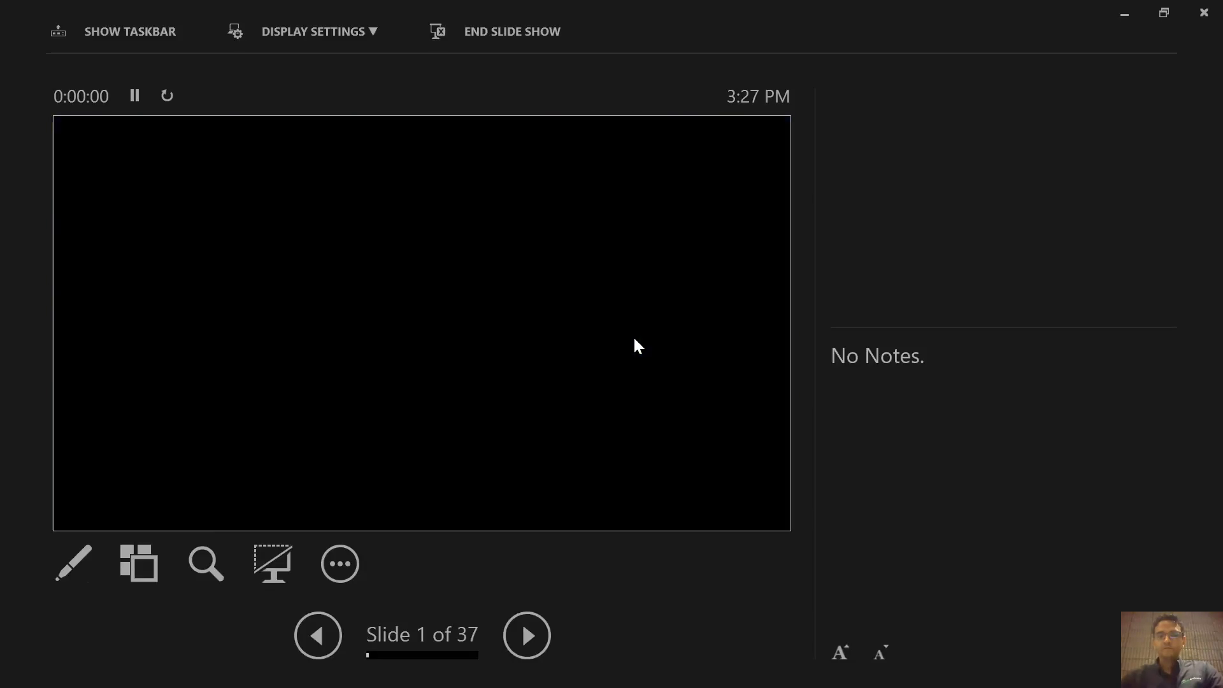
click(633, 338)
click(633, 337)
click(634, 337)
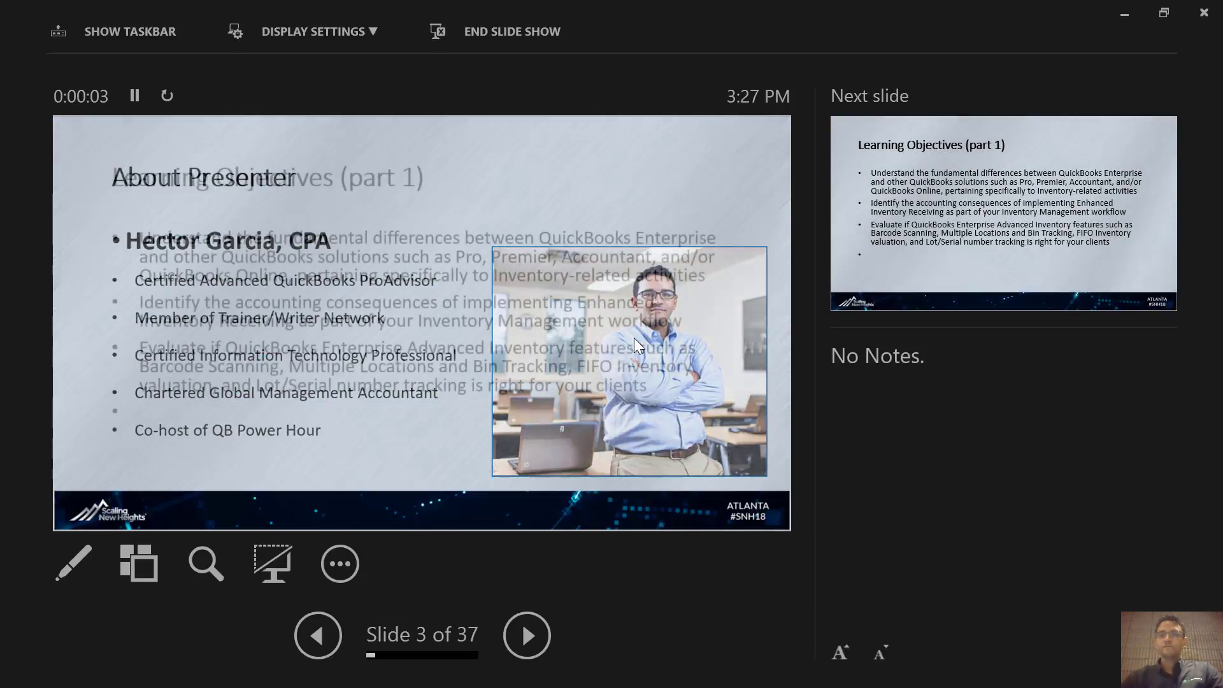
click(633, 338)
click(633, 338)
click(634, 337)
click(633, 338)
click(634, 338)
click(633, 338)
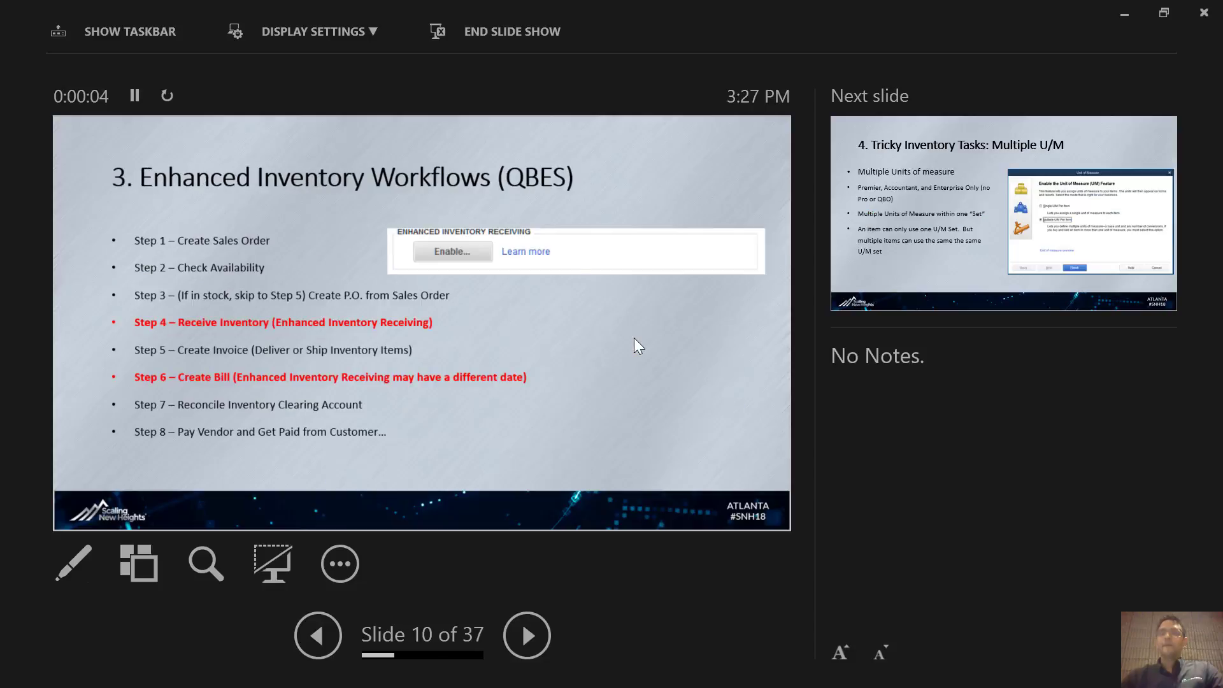
click(634, 338)
click(634, 338)
click(634, 338)
click(633, 338)
click(635, 339)
click(634, 339)
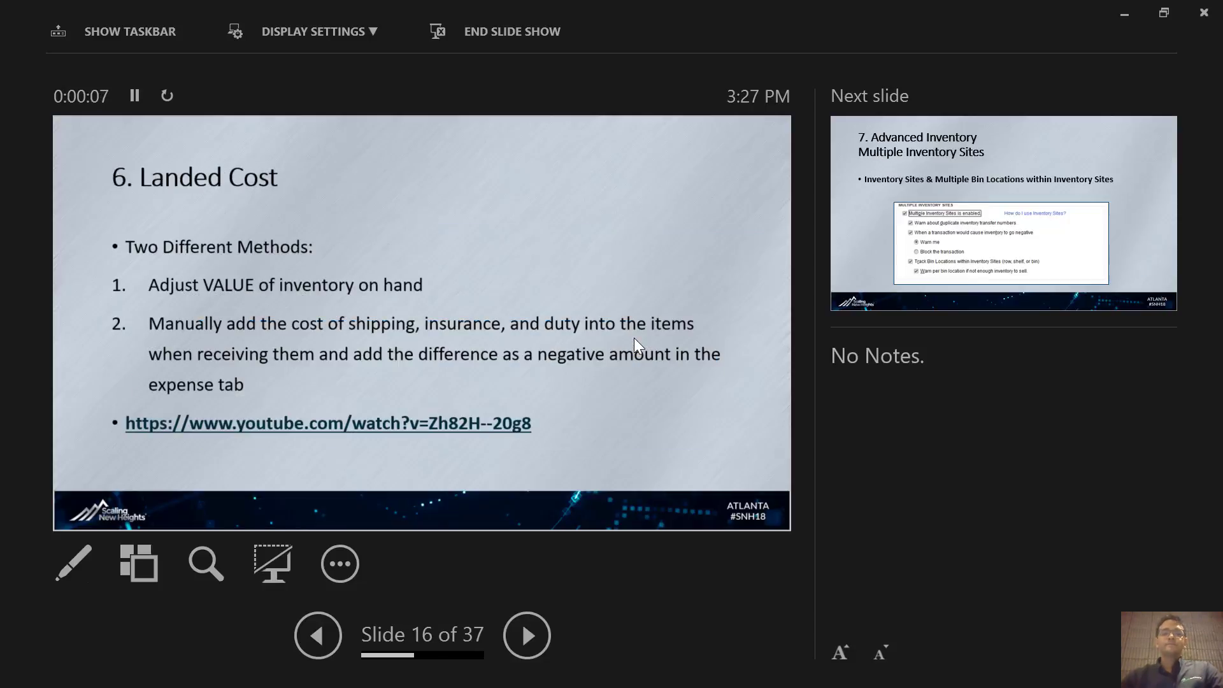